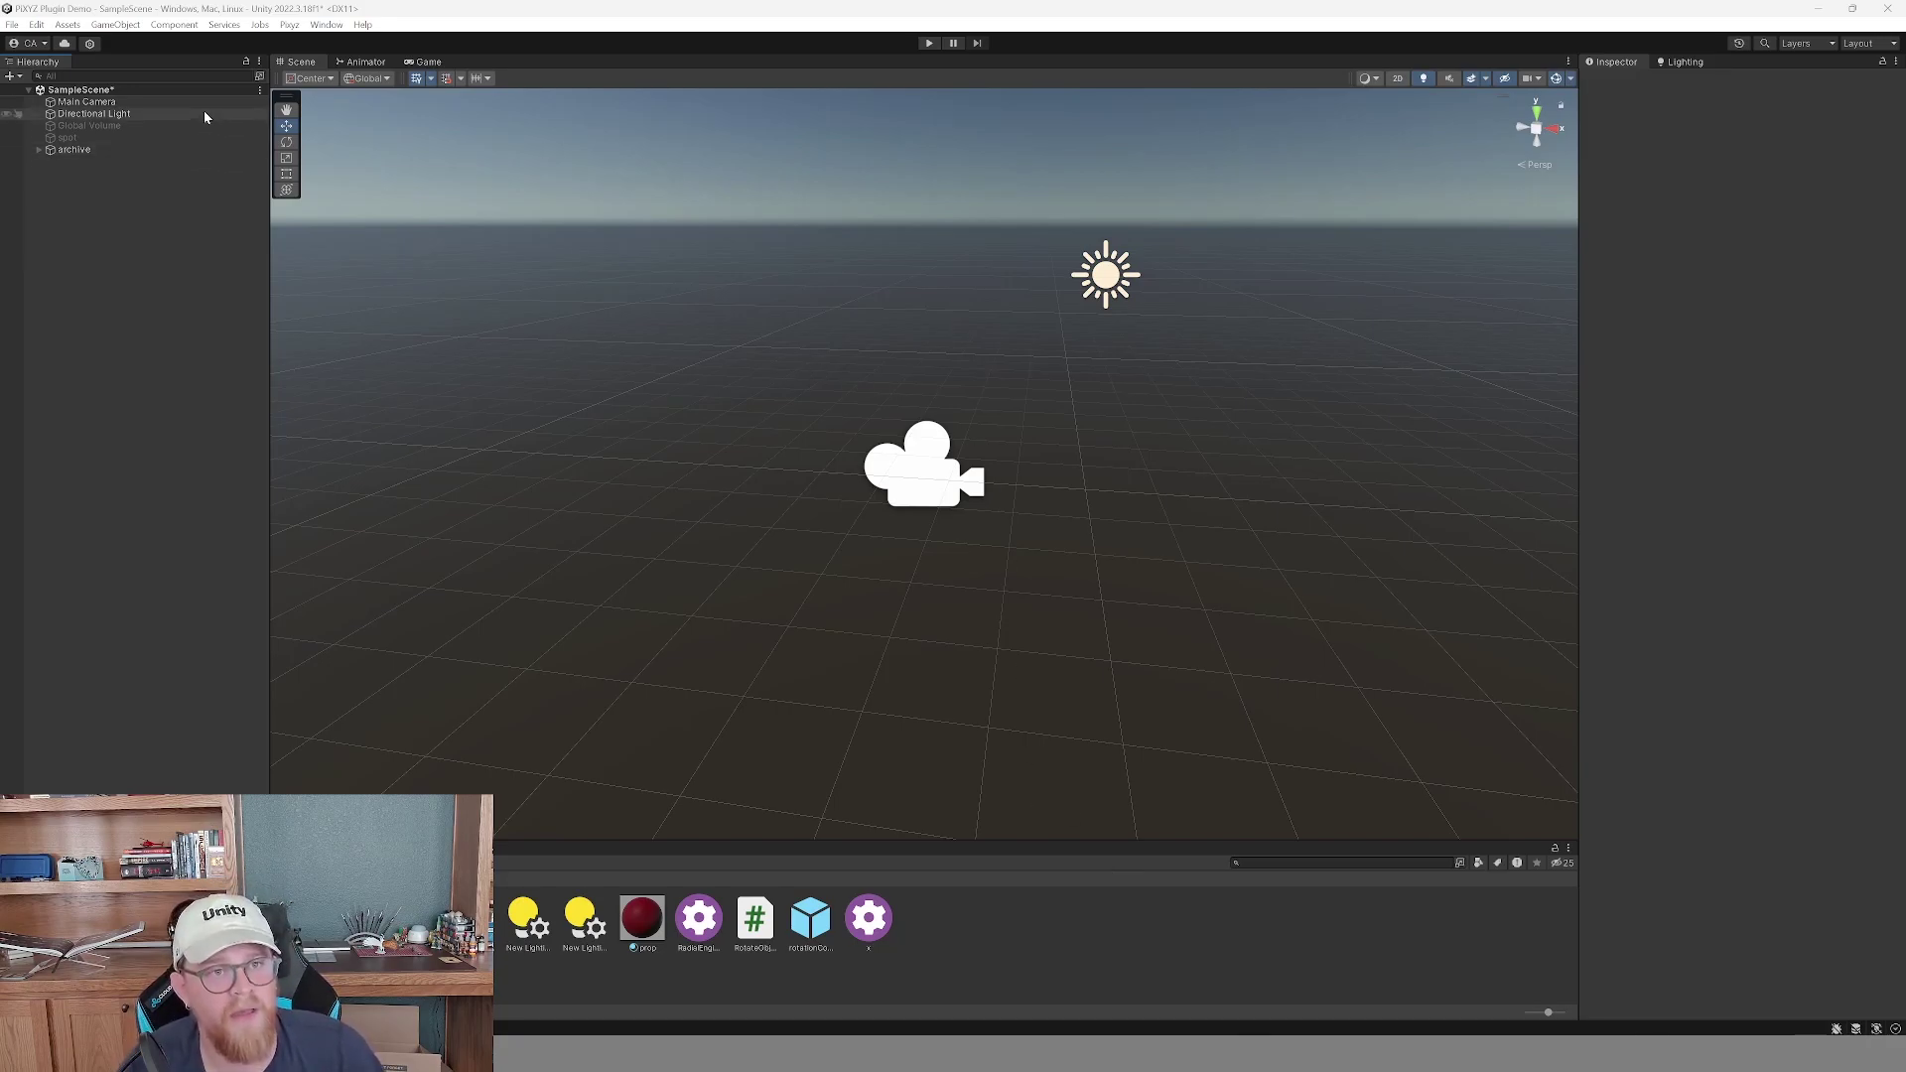
{"action": "left_click", "coordinate": [288, 26]}
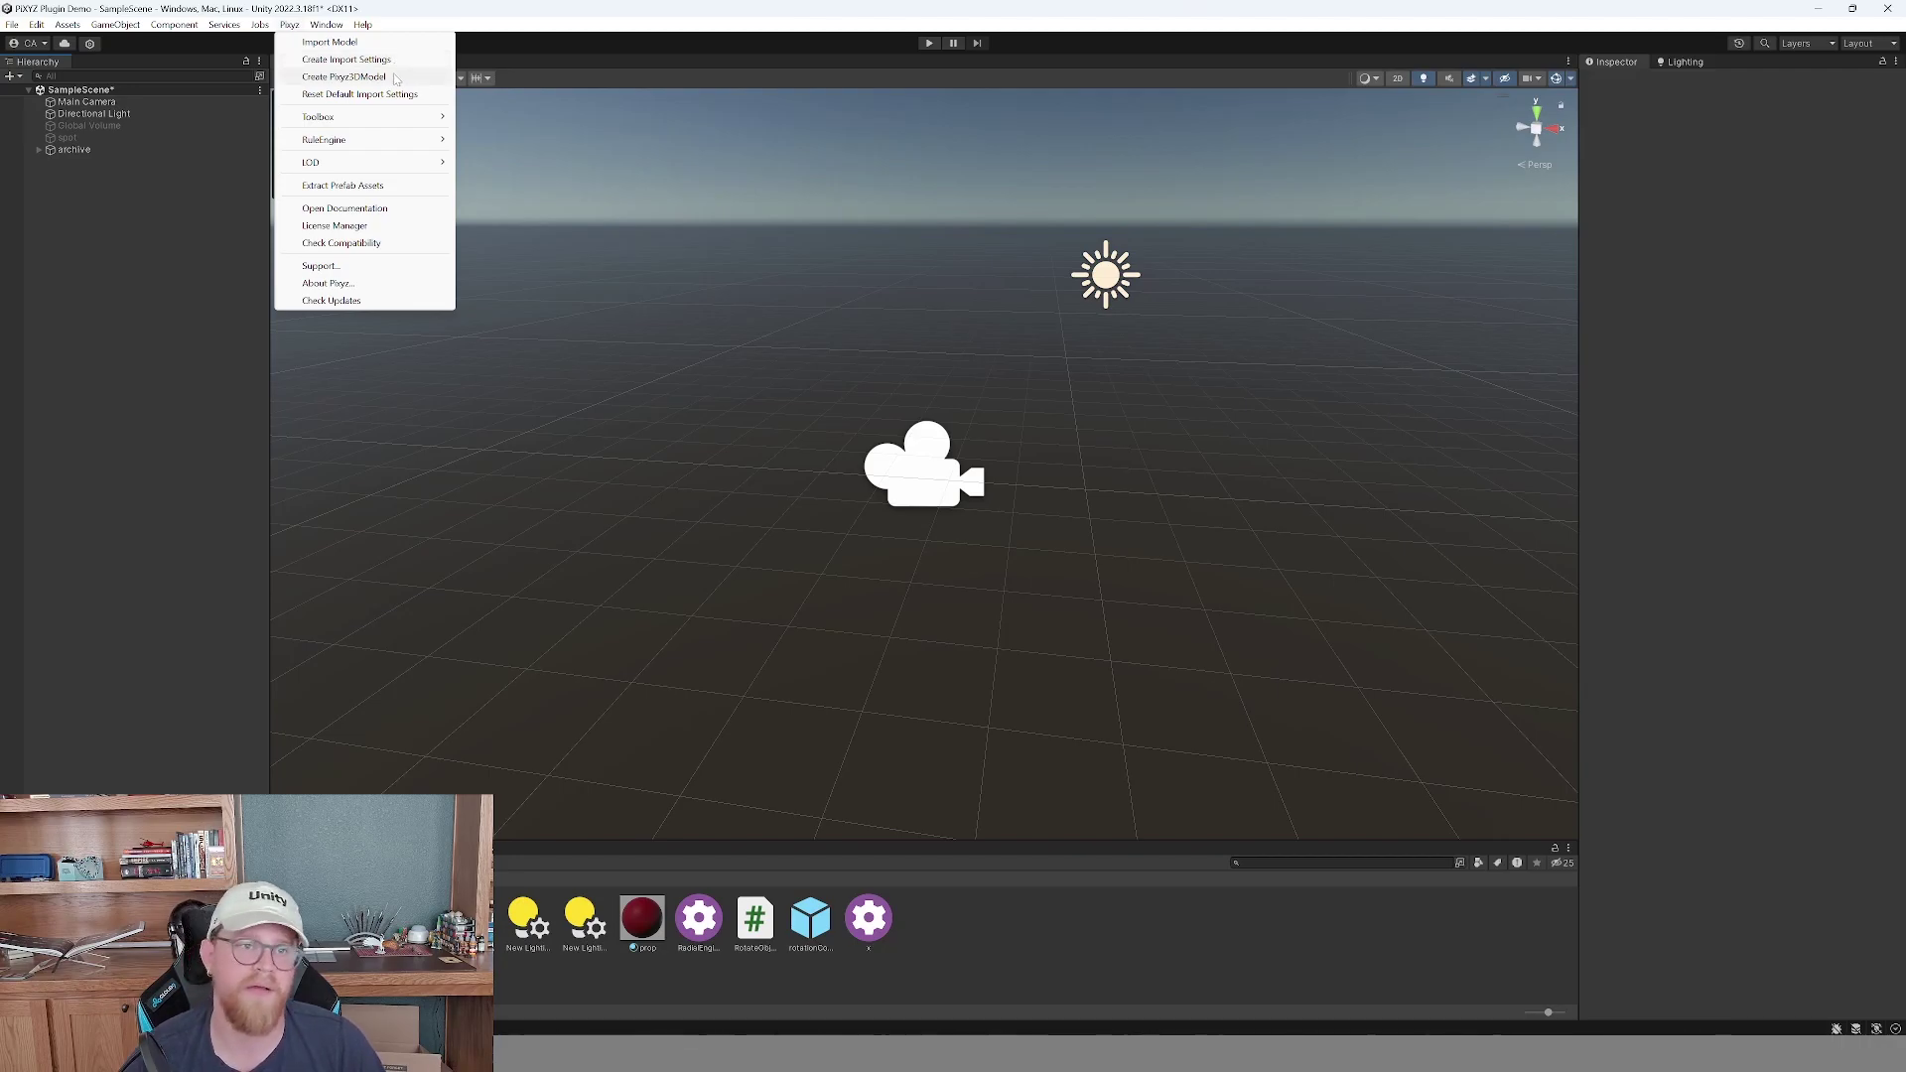
{"action": "mouse_move", "coordinate": [383, 119]}
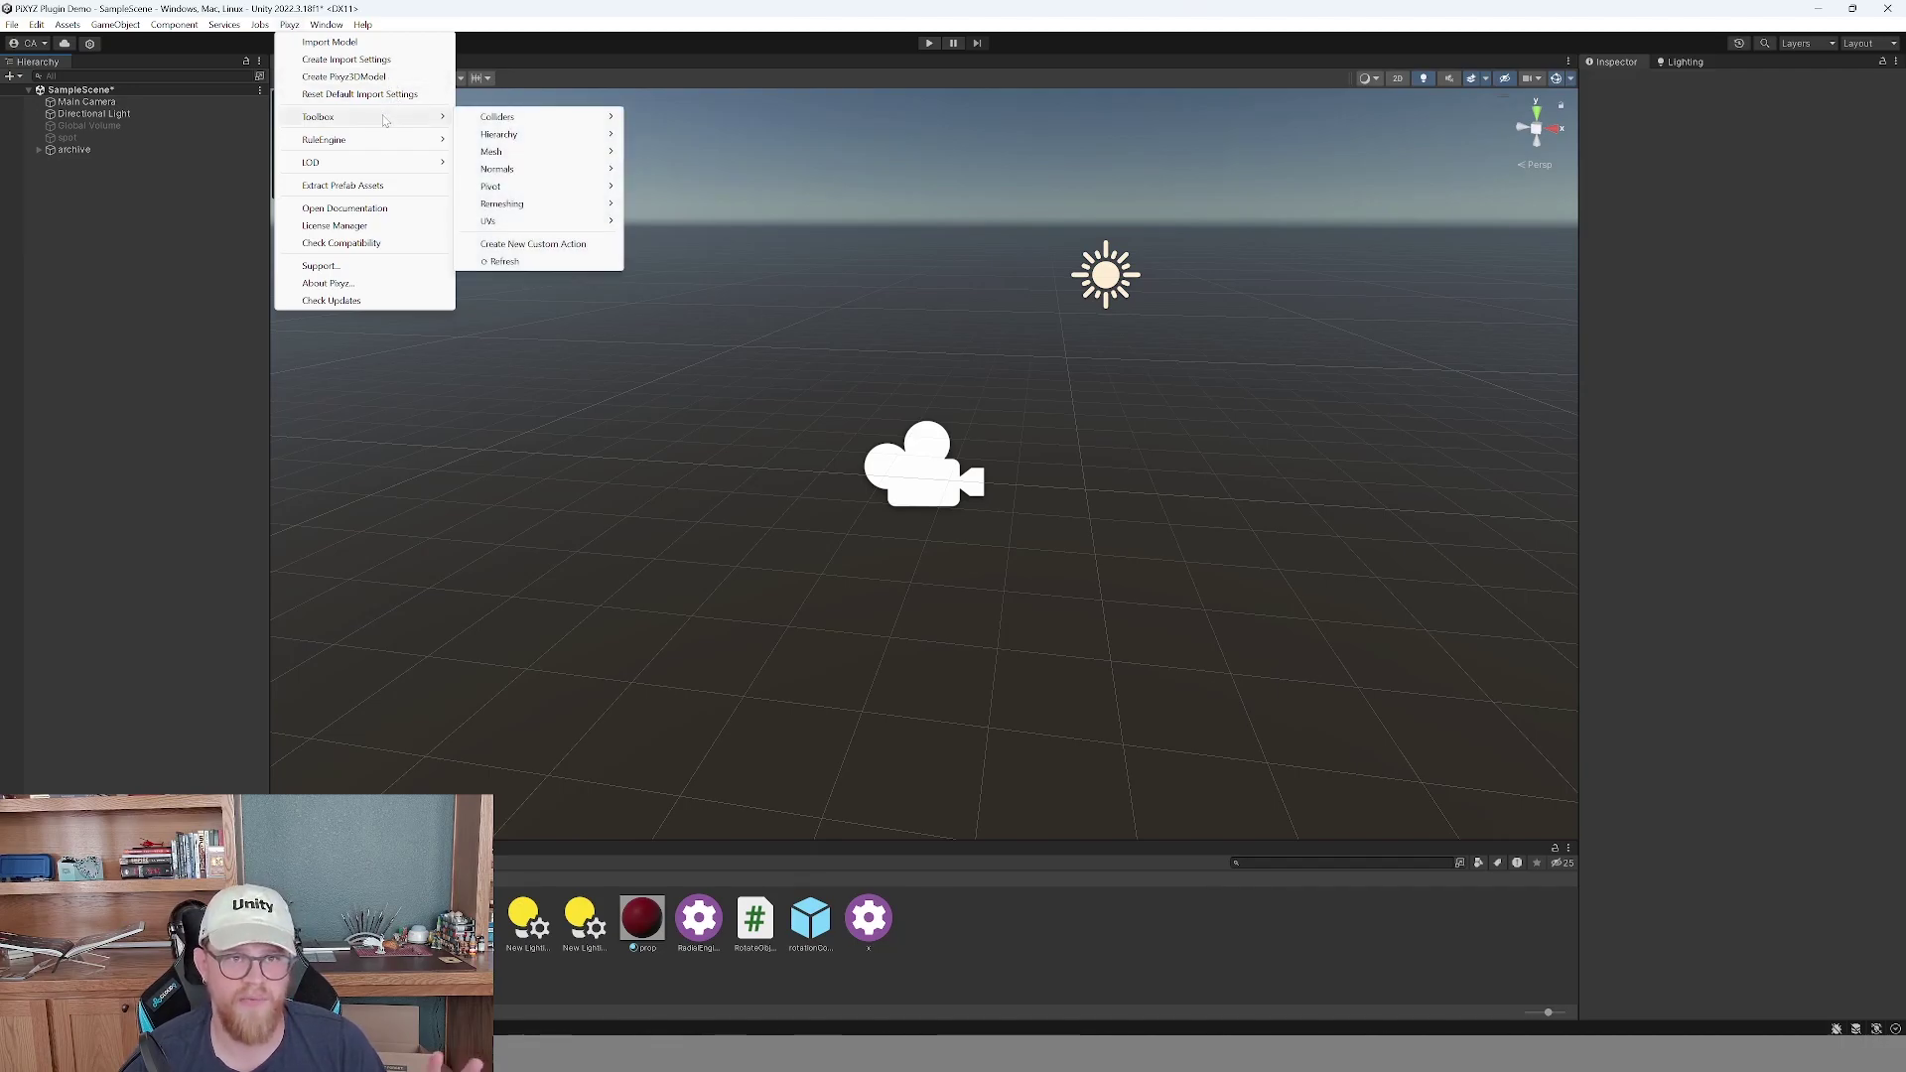
{"action": "mouse_move", "coordinate": [510, 120]}
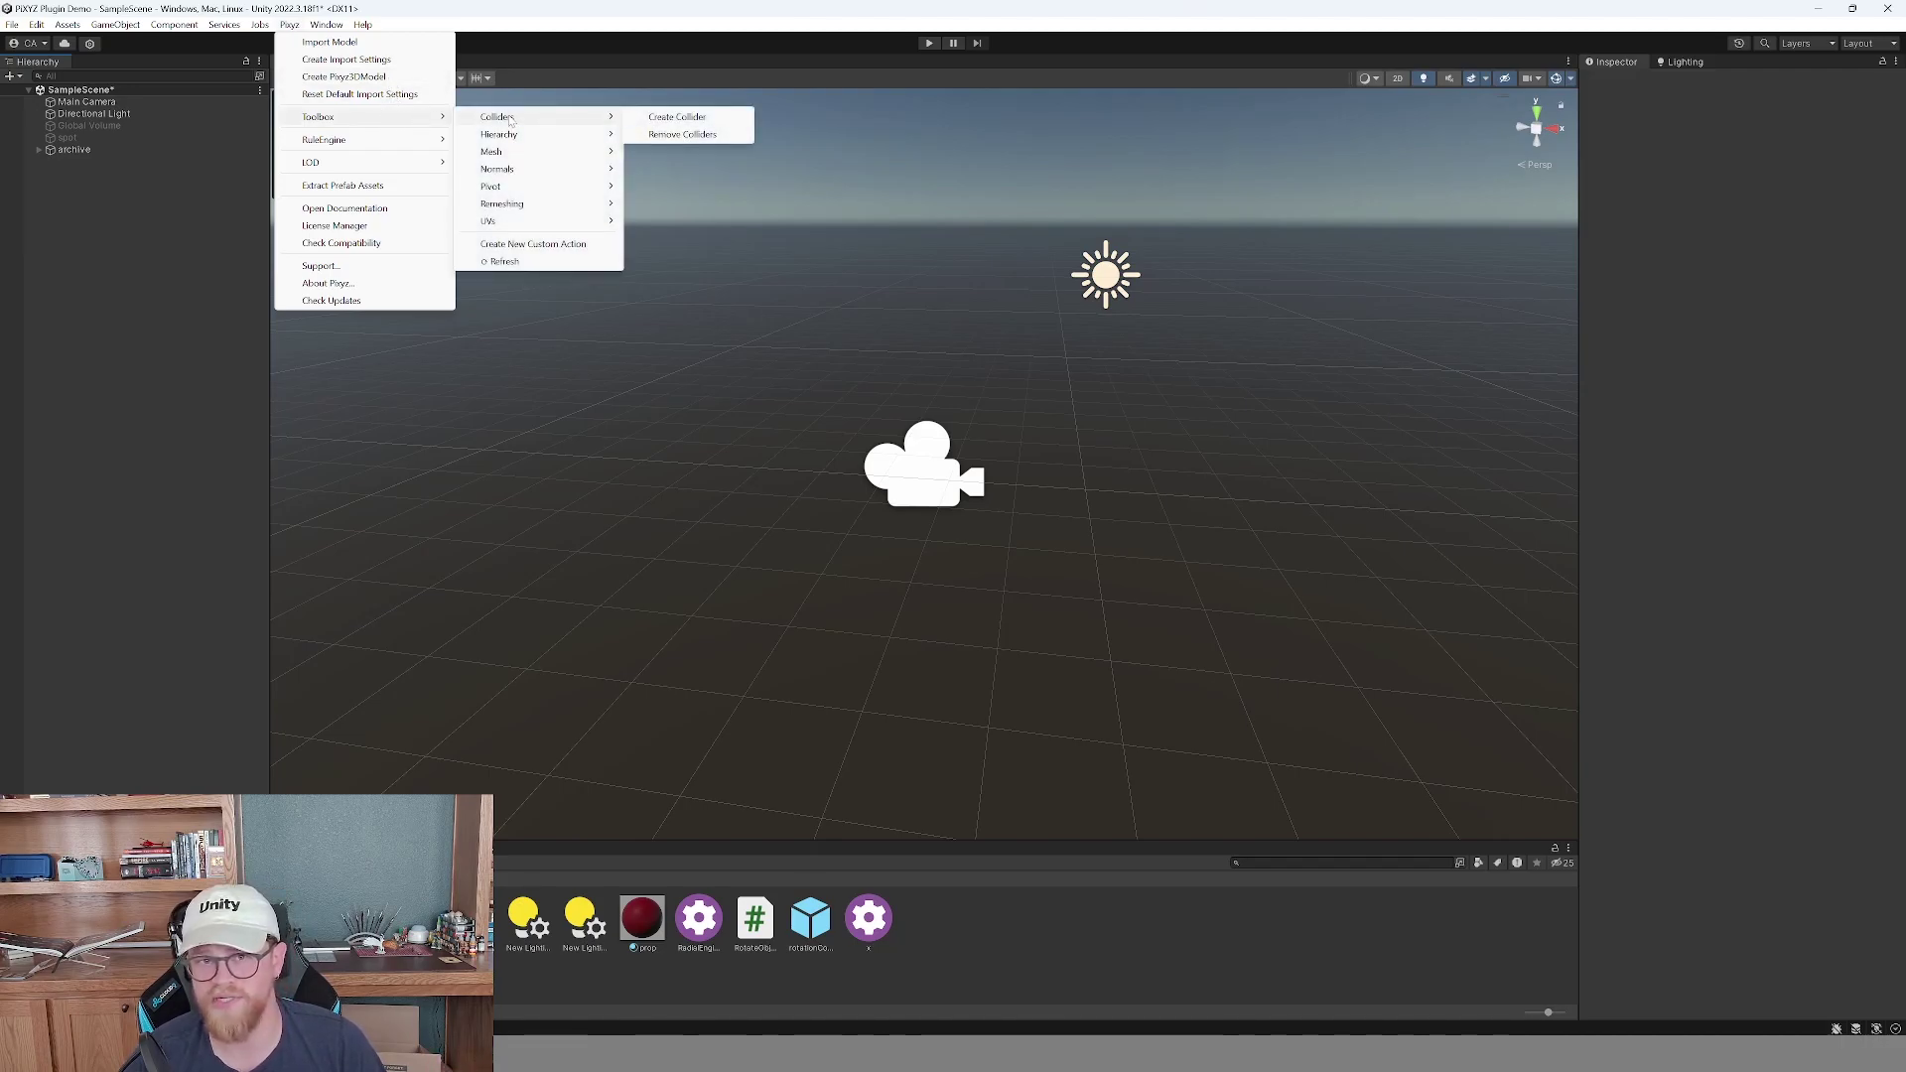
{"action": "mouse_move", "coordinate": [601, 136]}
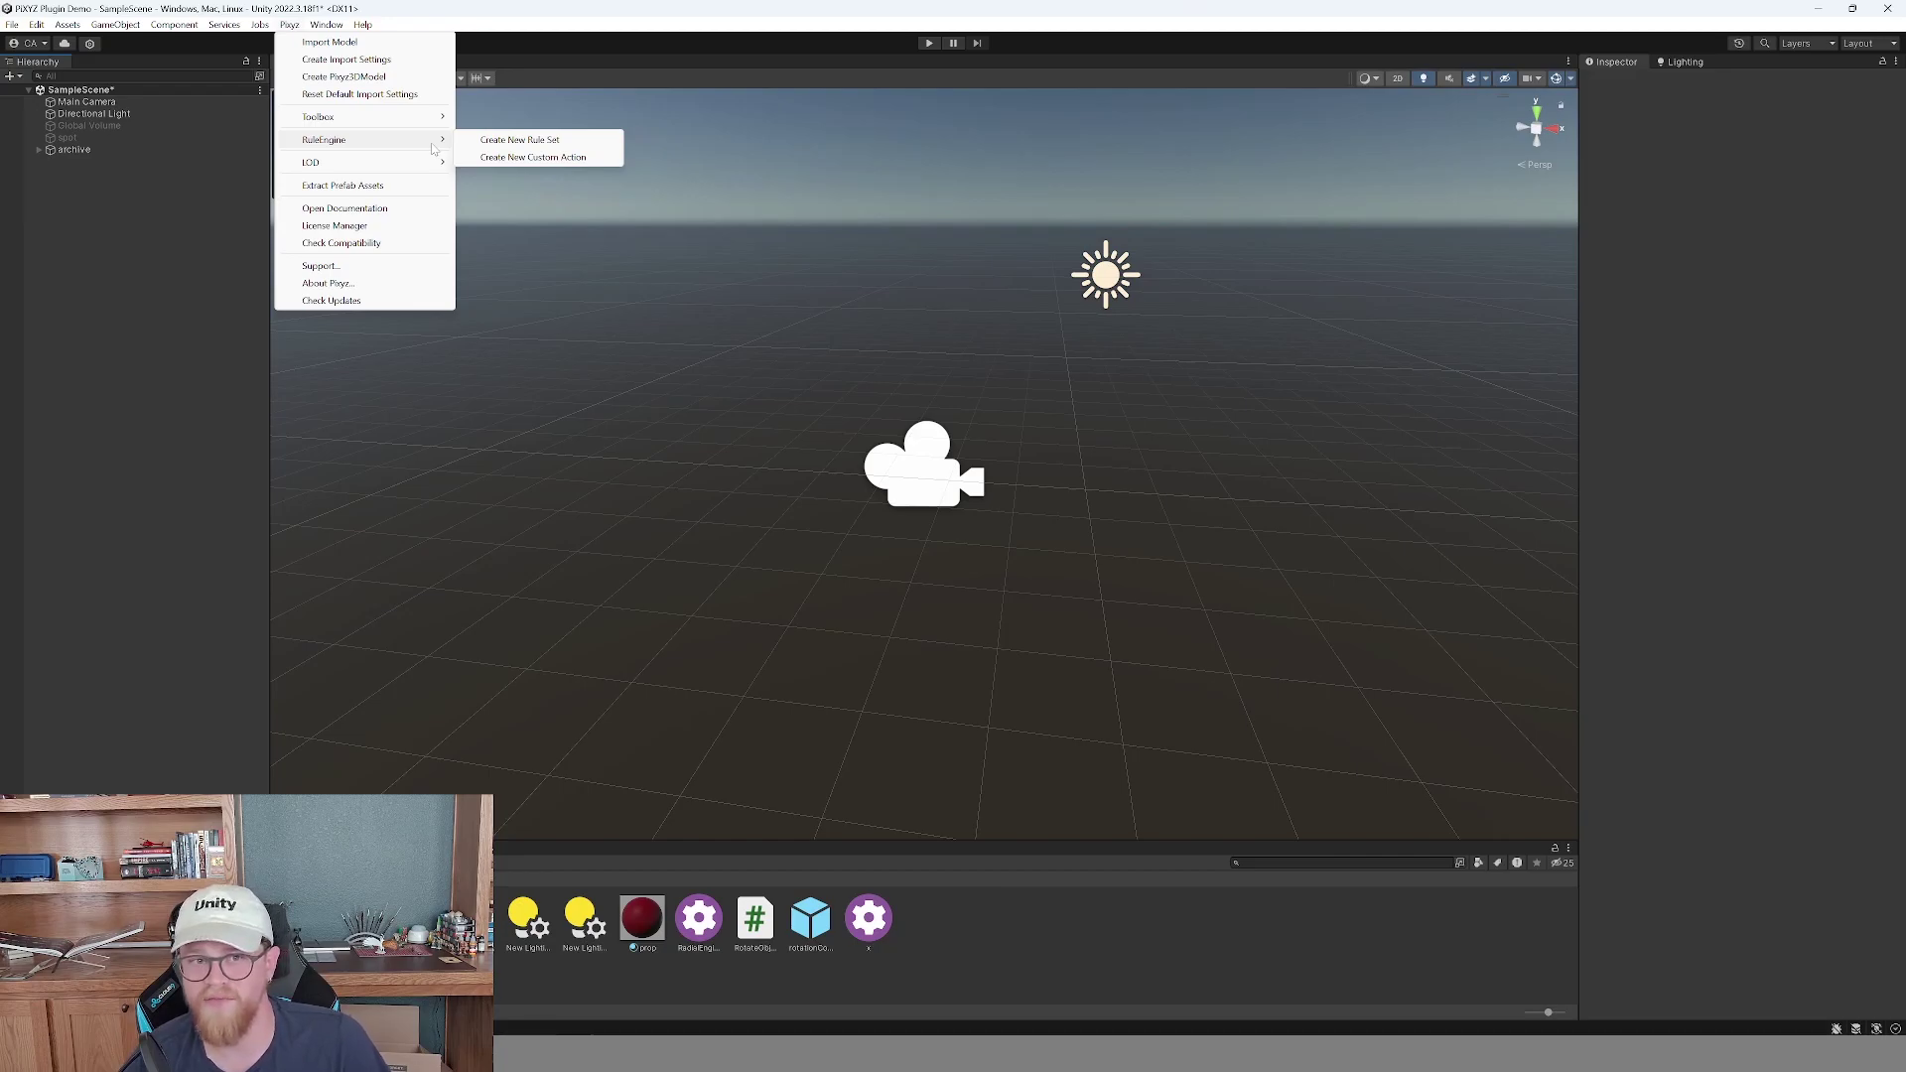
{"action": "mouse_move", "coordinate": [436, 163]}
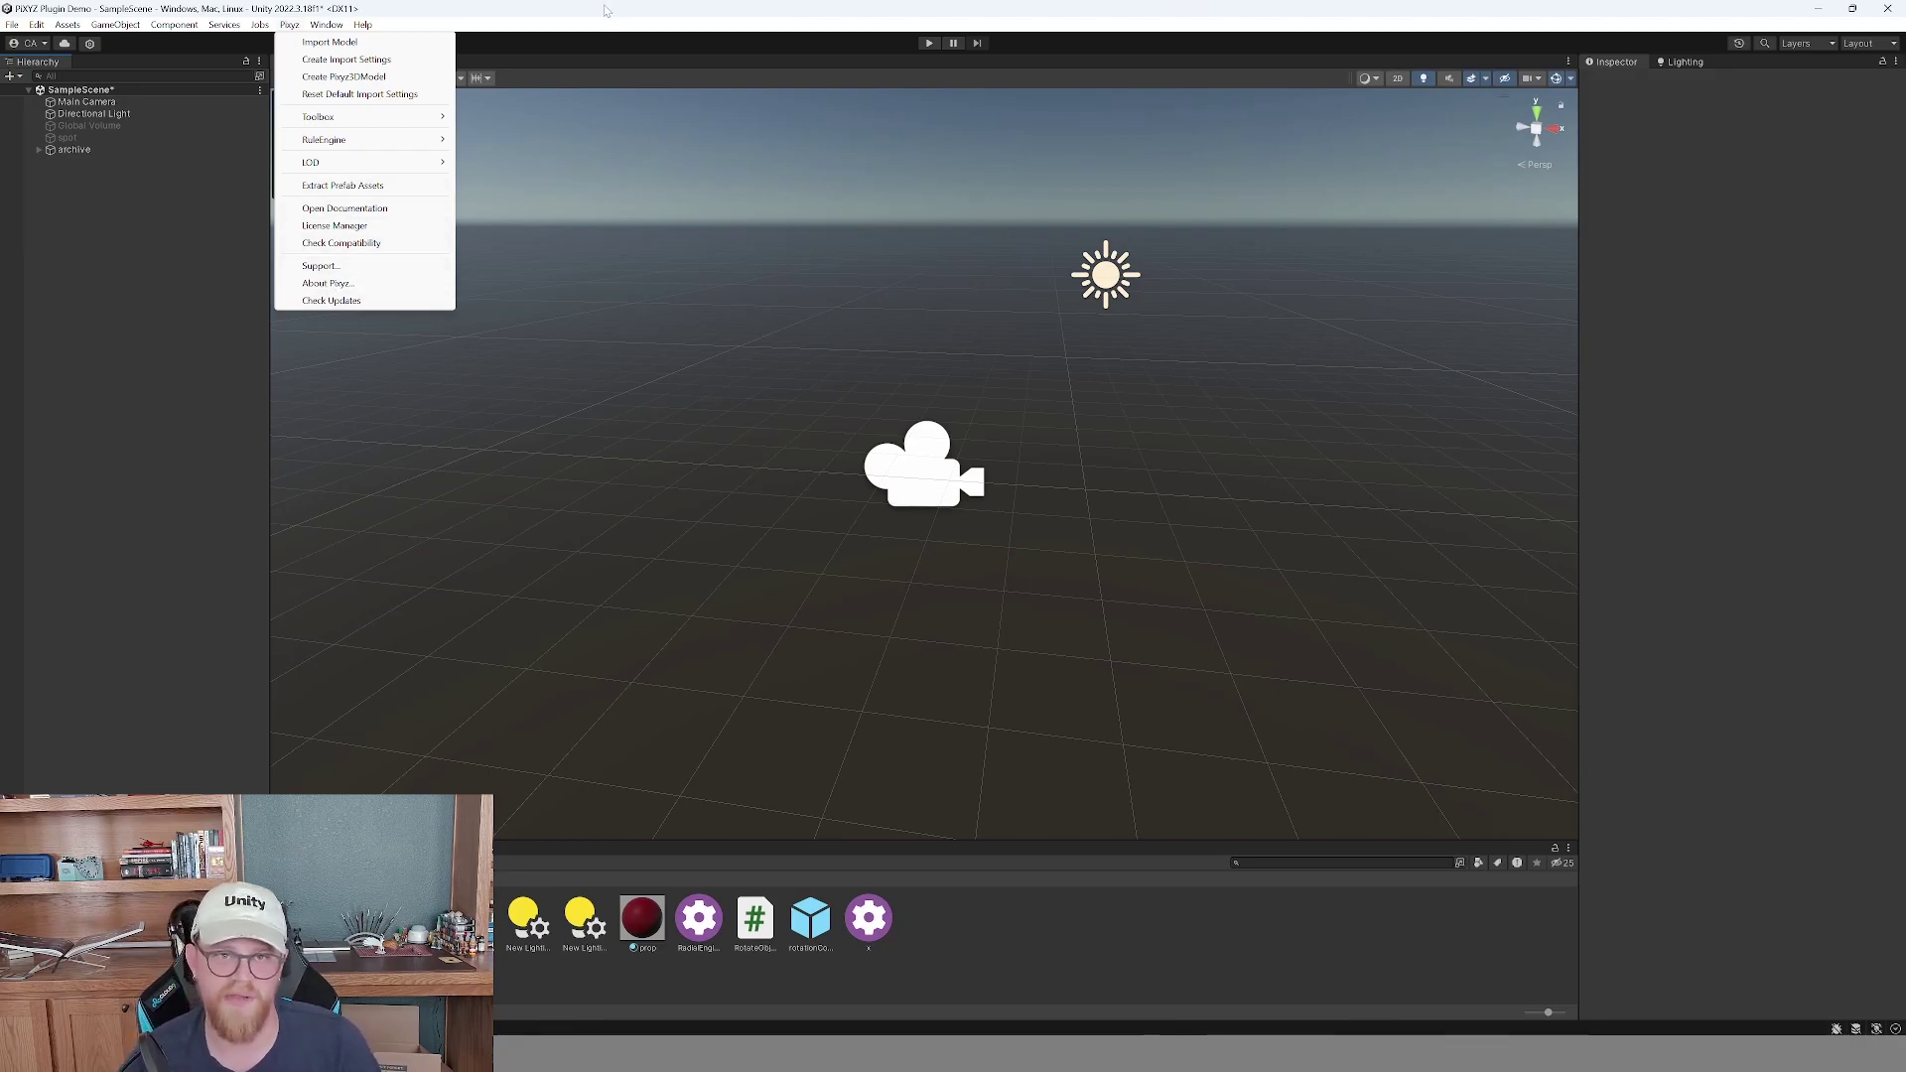
{"action": "left_click", "coordinate": [532, 45]}
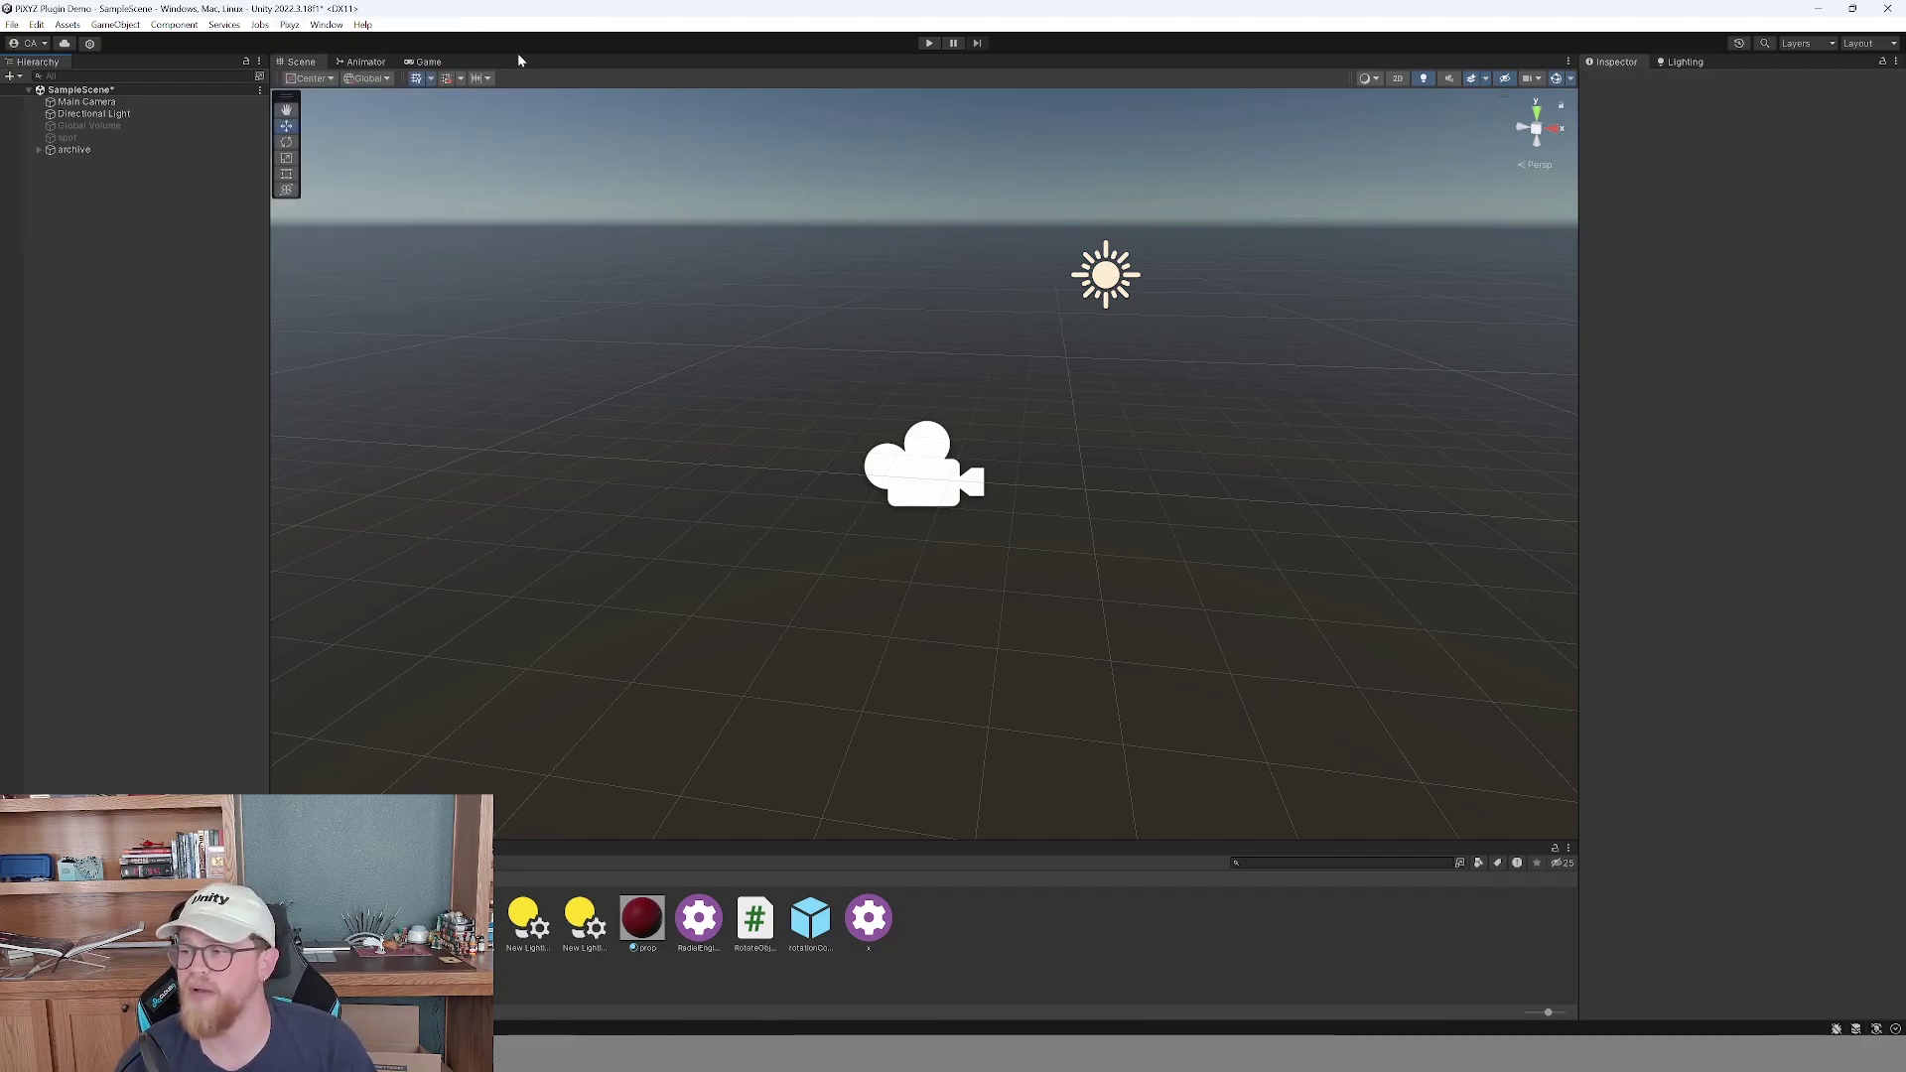
Import the MOTORGRUPPE.iam engine assembly into the scene with Pixyz, using the default import settings.
{"action": "left_click", "coordinate": [289, 25]}
{"action": "left_click", "coordinate": [327, 43]}
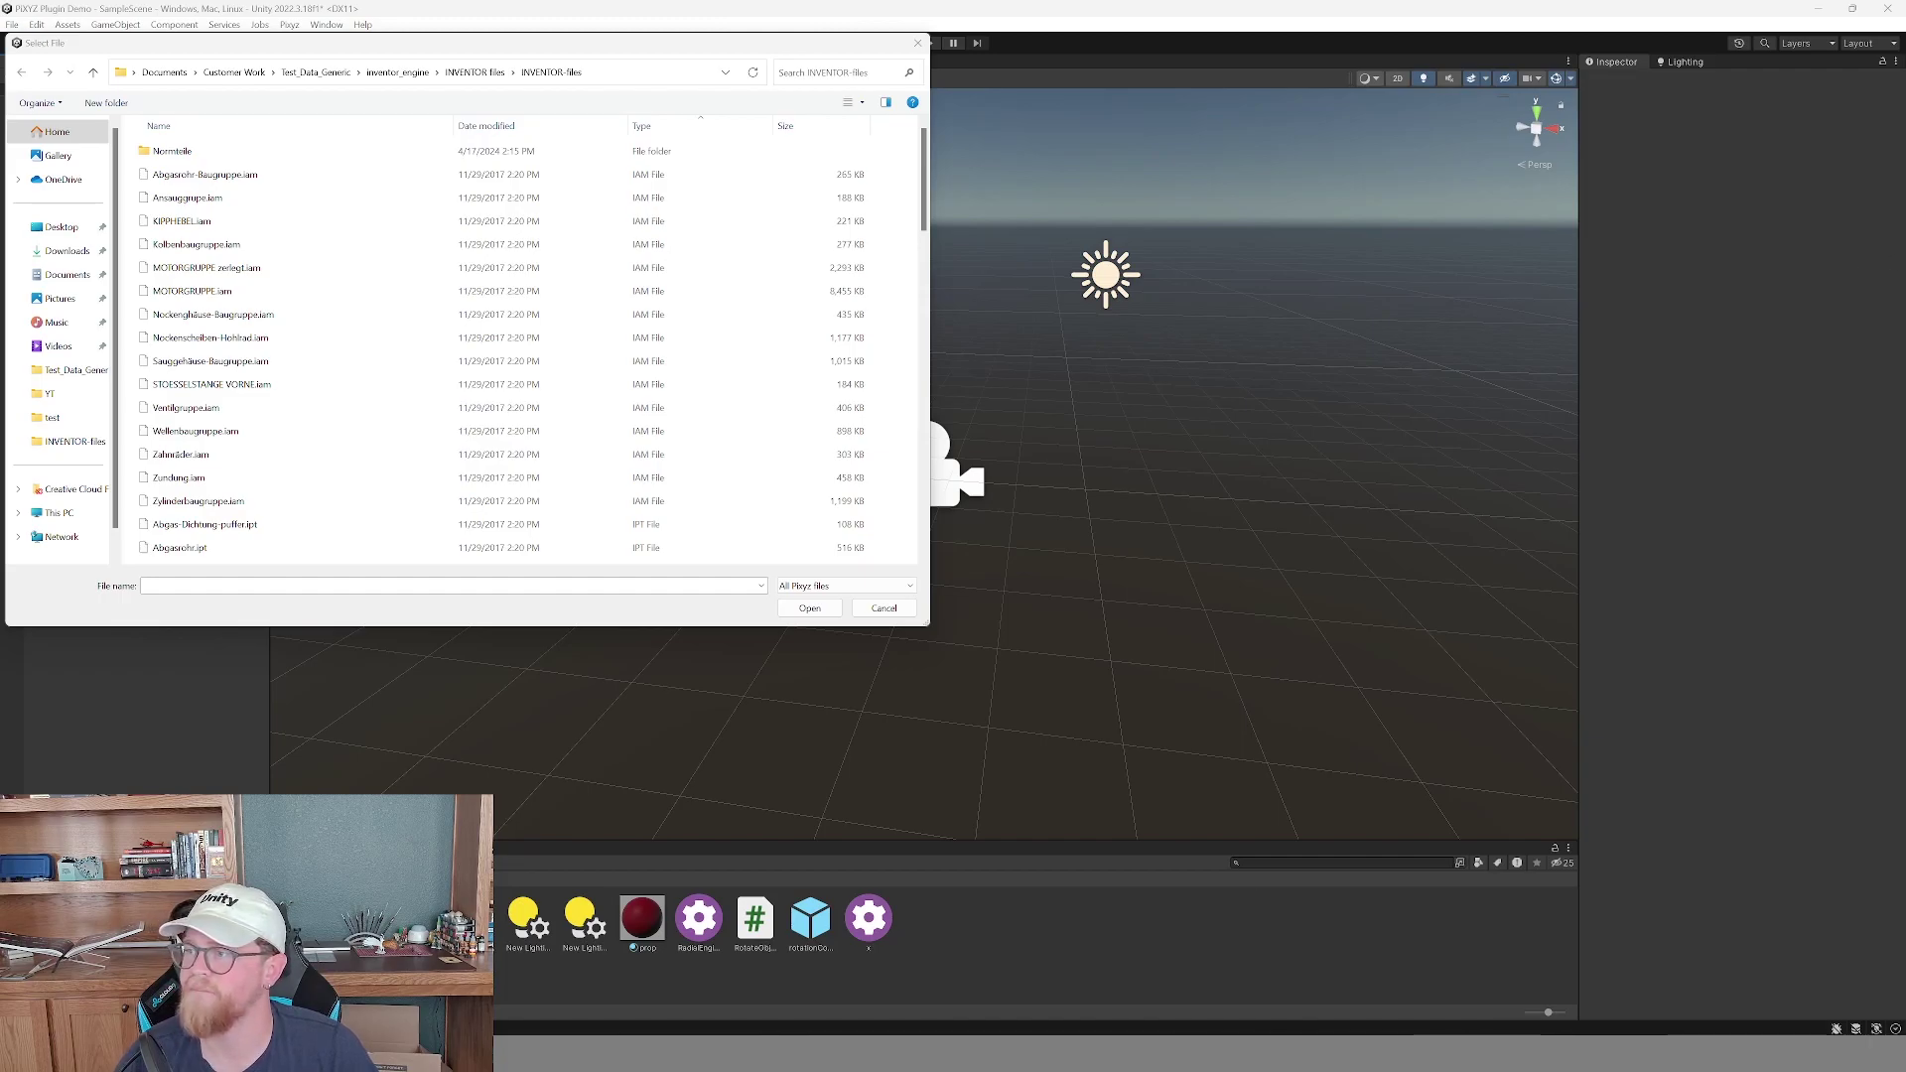
{"action": "left_click_drag", "start_coordinate": [1905, 397], "coordinate": [1390, 2]}
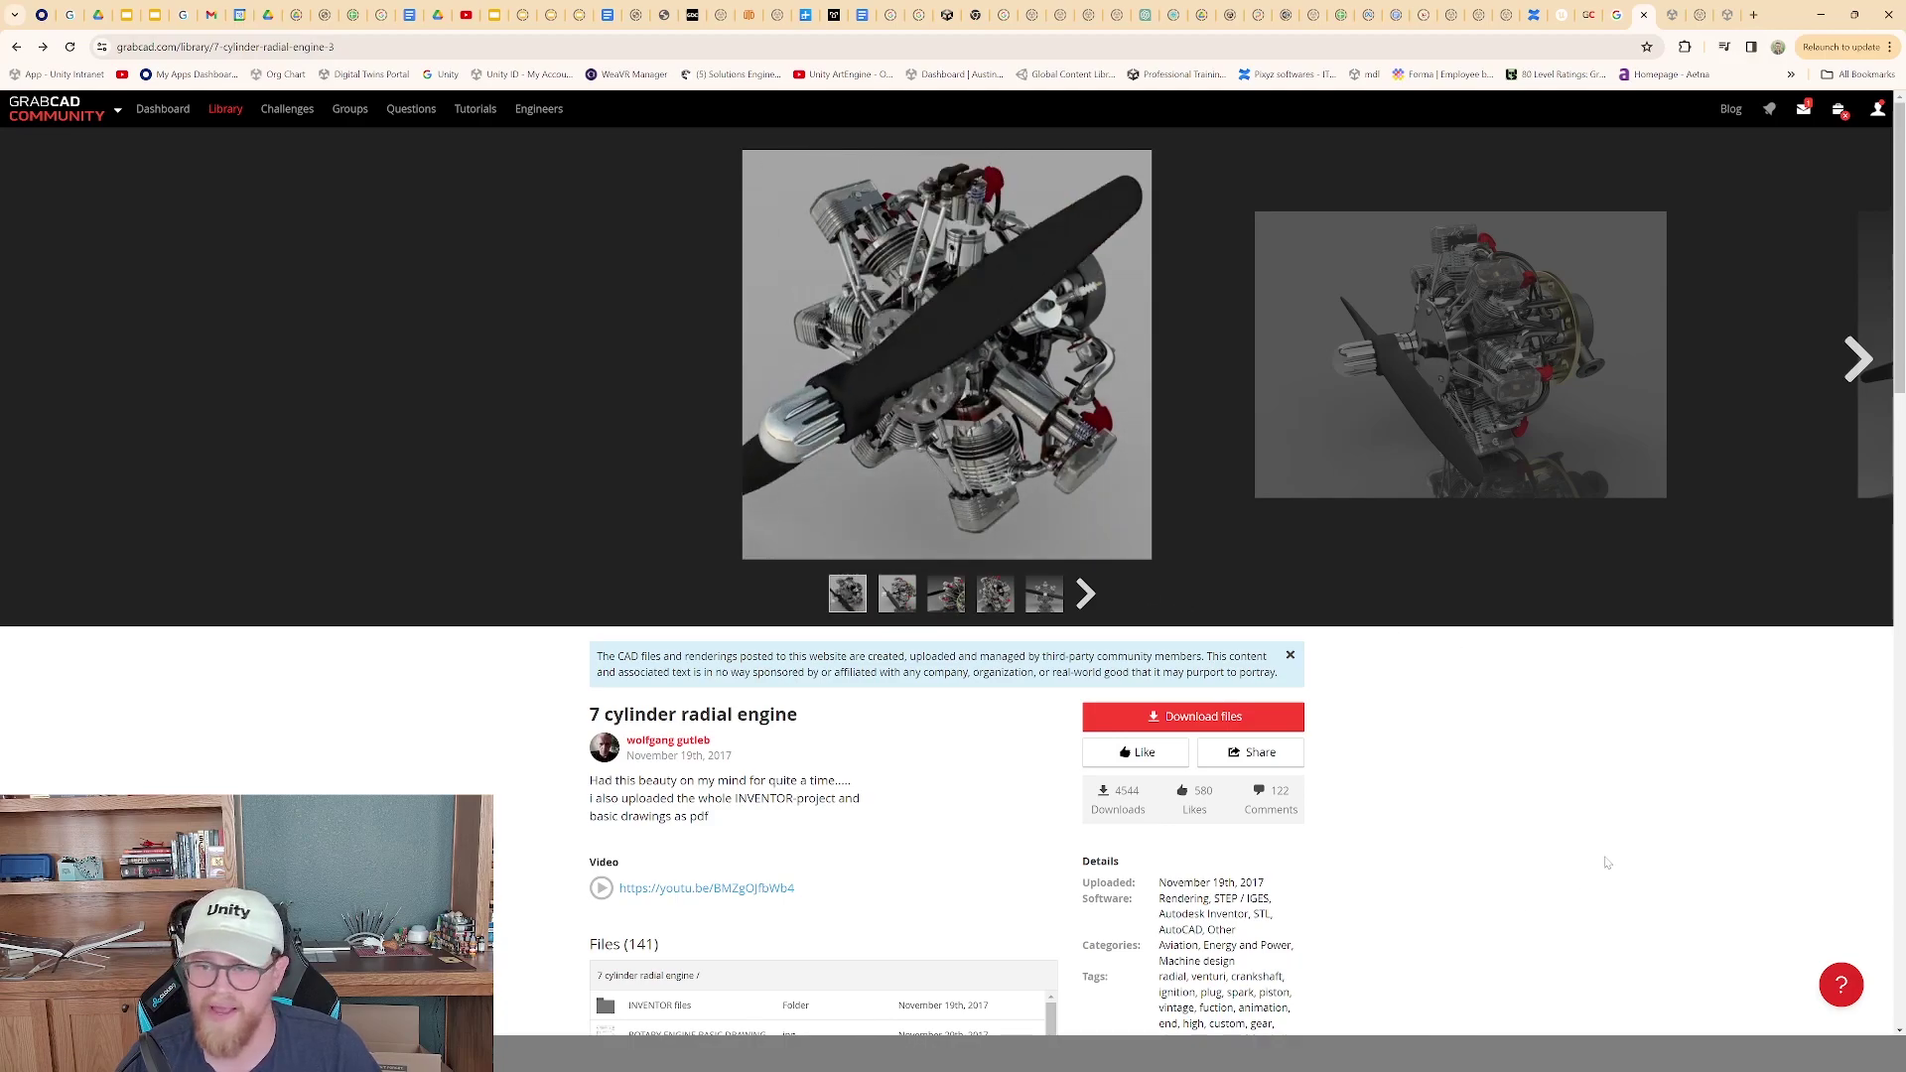
{"action": "scroll", "coordinate": [1502, 746], "scroll_direction": "down", "scroll_amount": 1}
{"action": "scroll", "coordinate": [1502, 746], "scroll_direction": "down", "scroll_amount": 1}
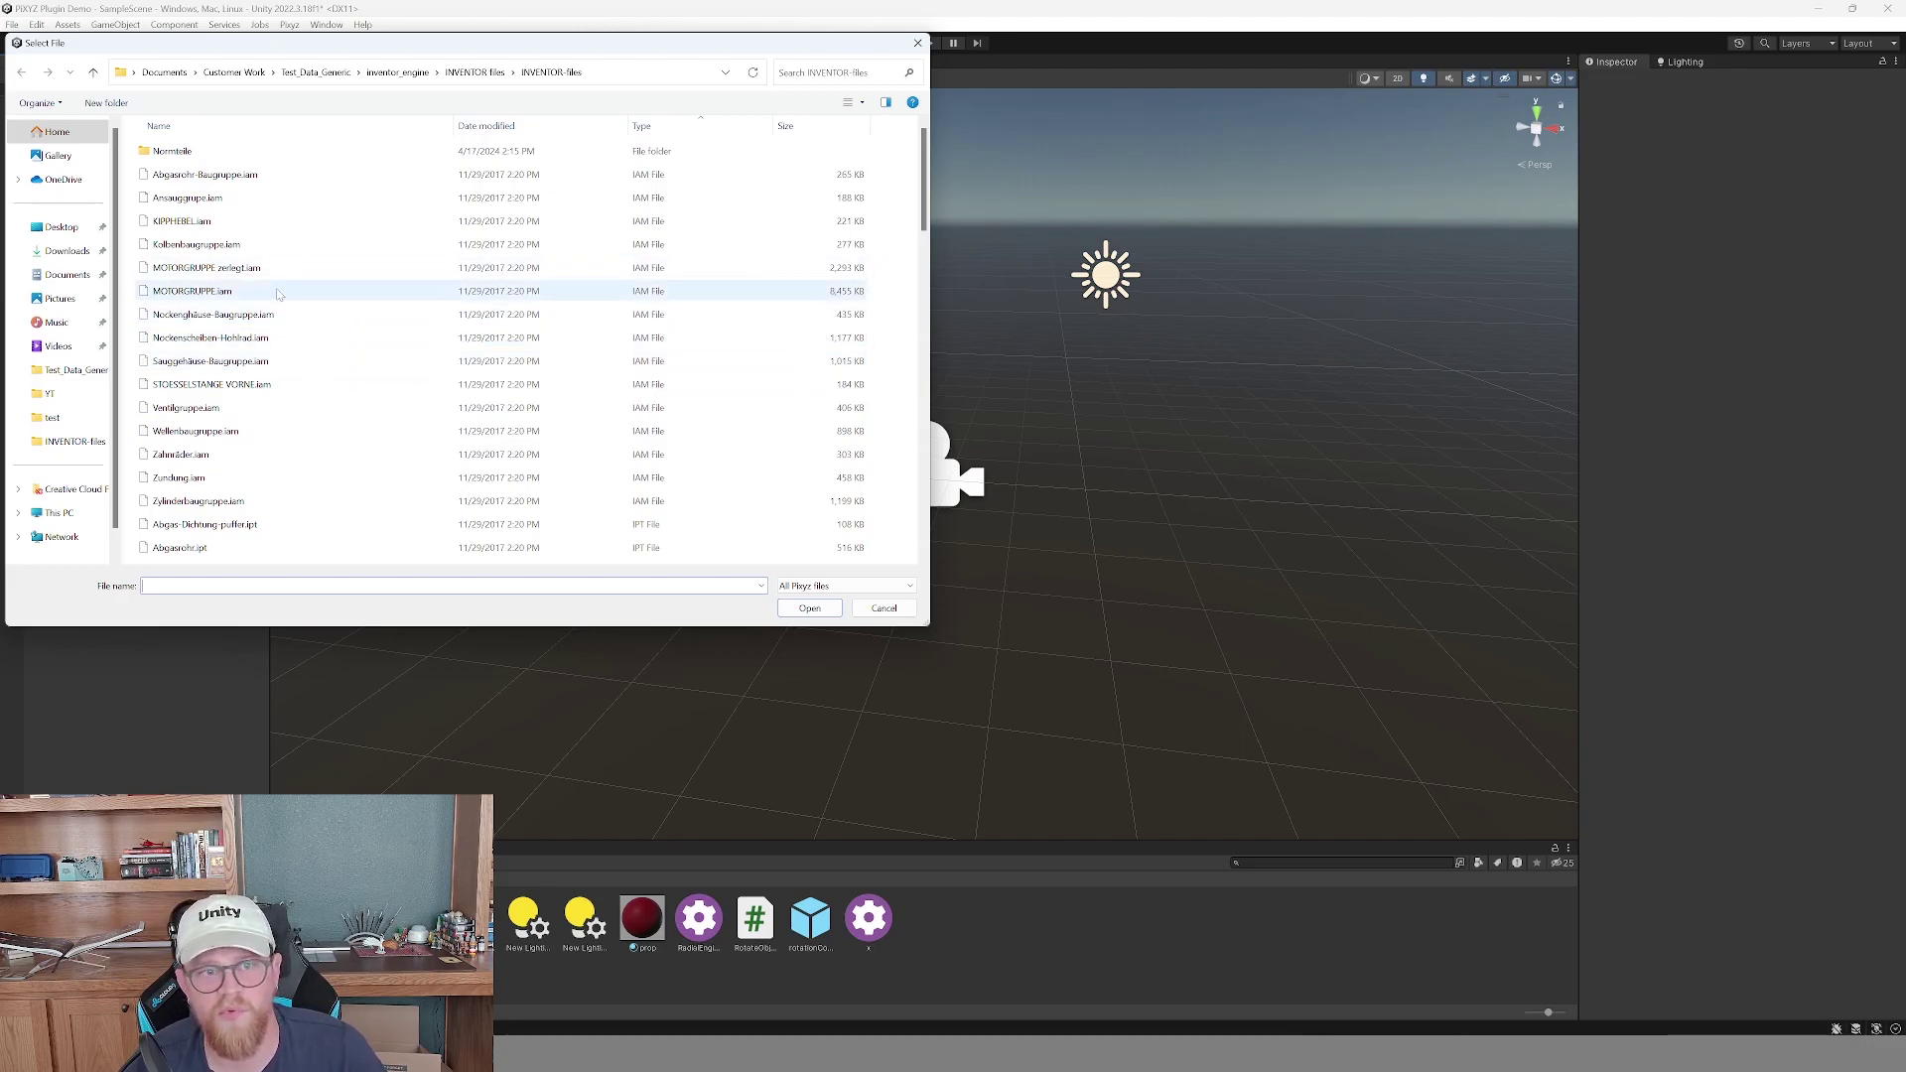
{"action": "left_click", "coordinate": [318, 297]}
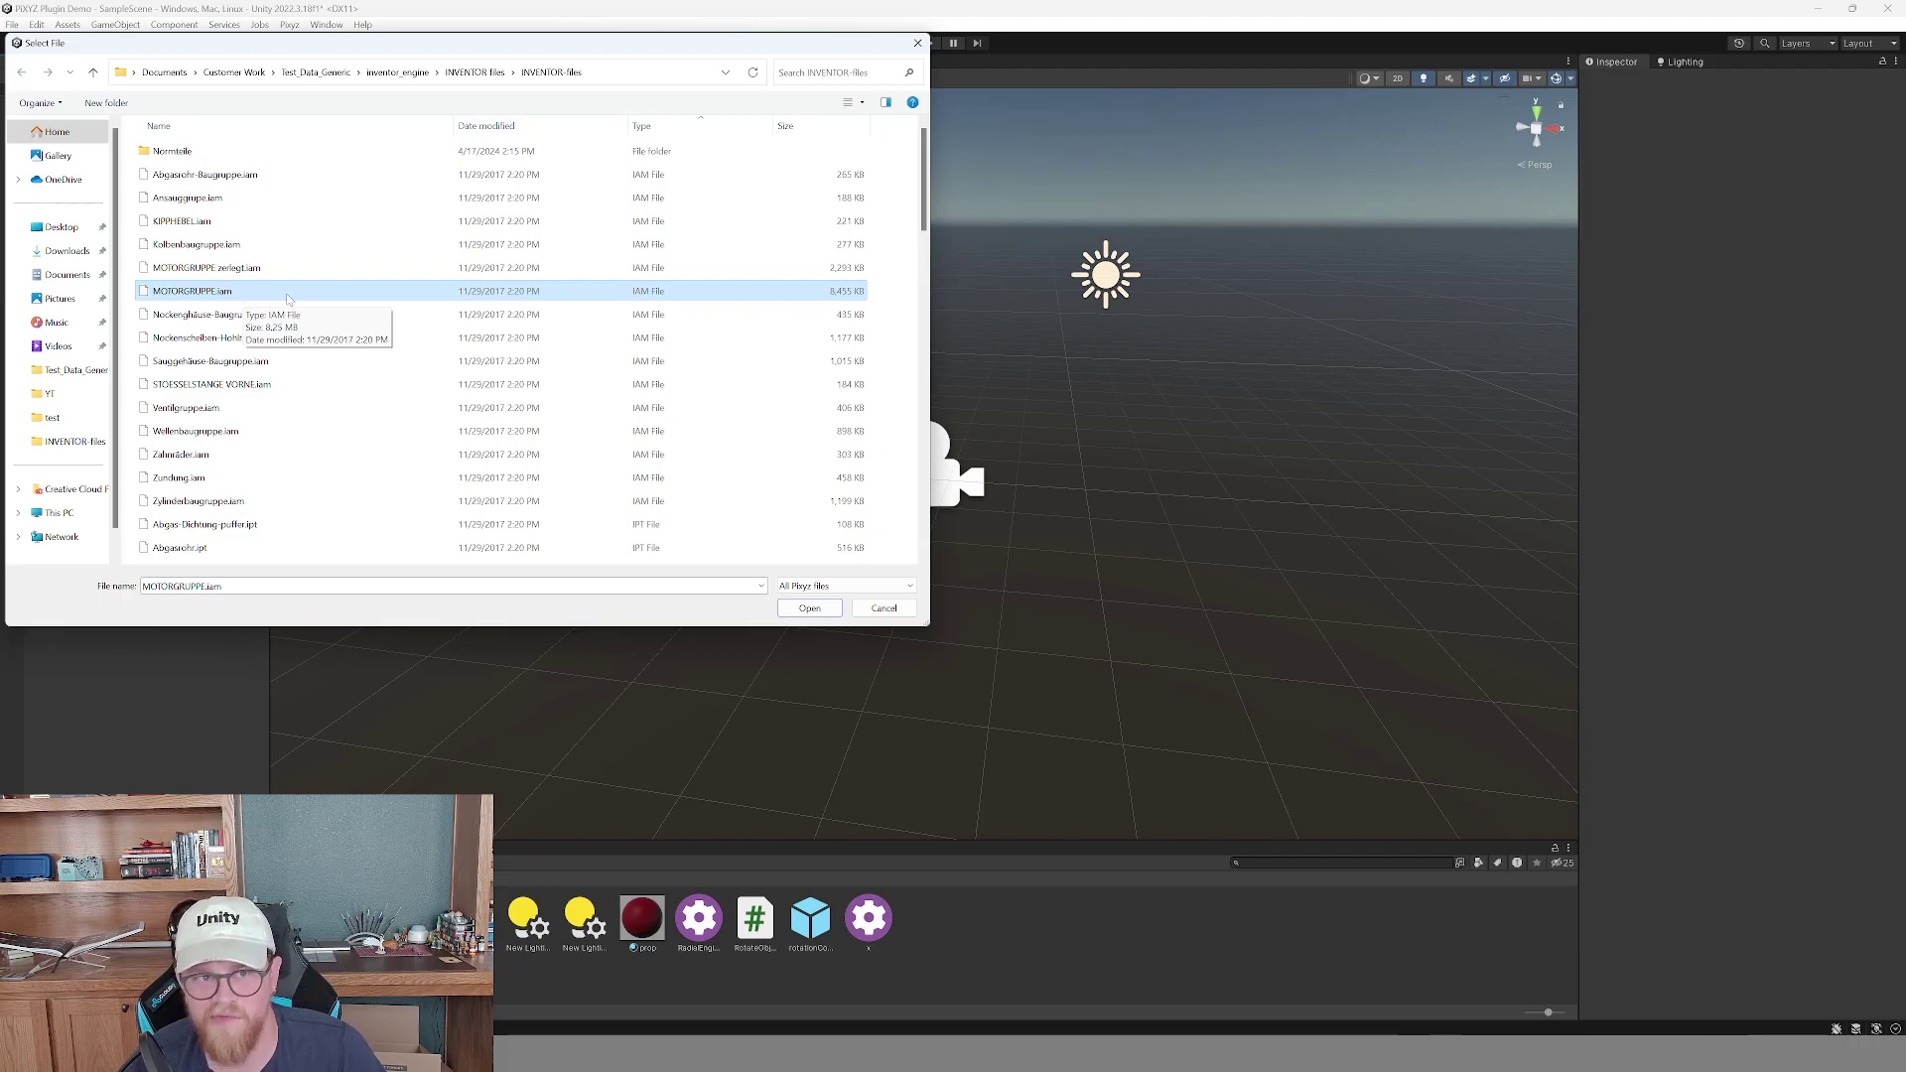
{"action": "left_click", "coordinate": [809, 608]}
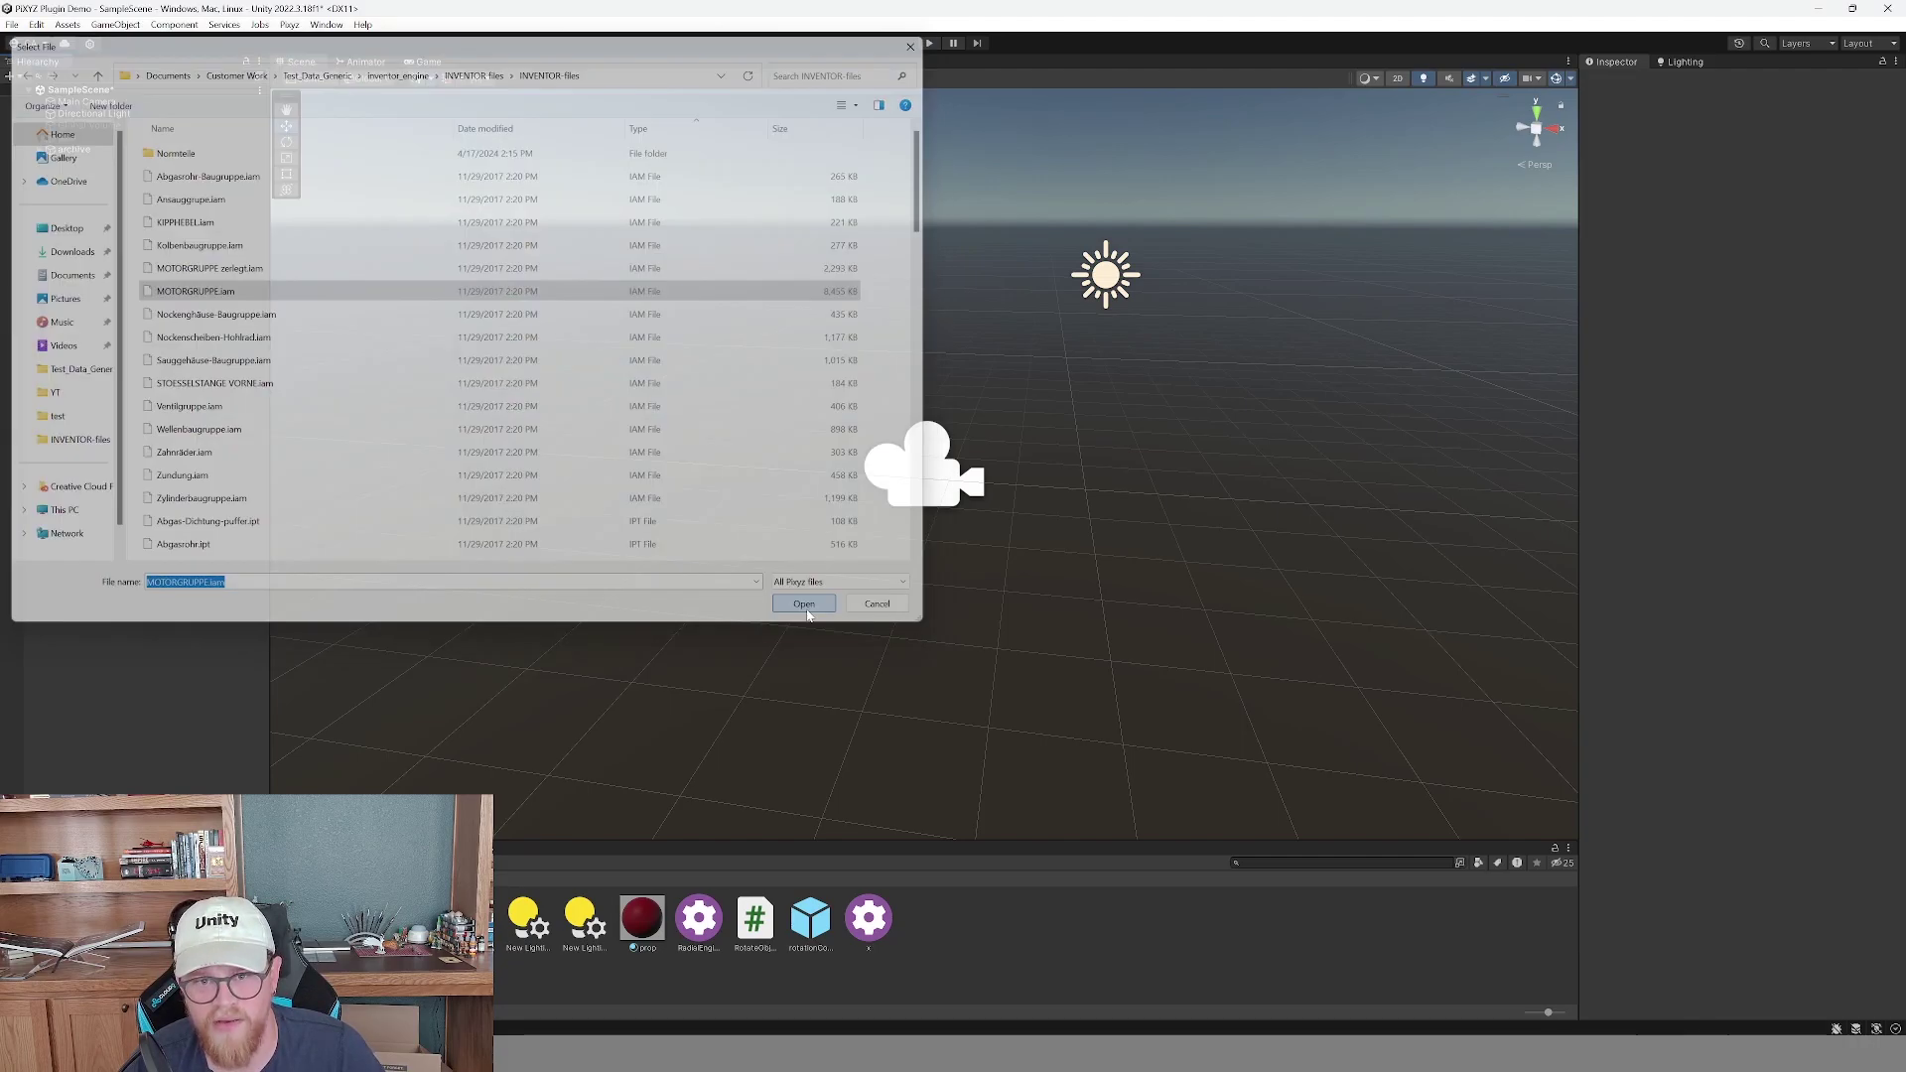
{"action": "left_click_drag", "start_coordinate": [993, 227], "coordinate": [849, 127]}
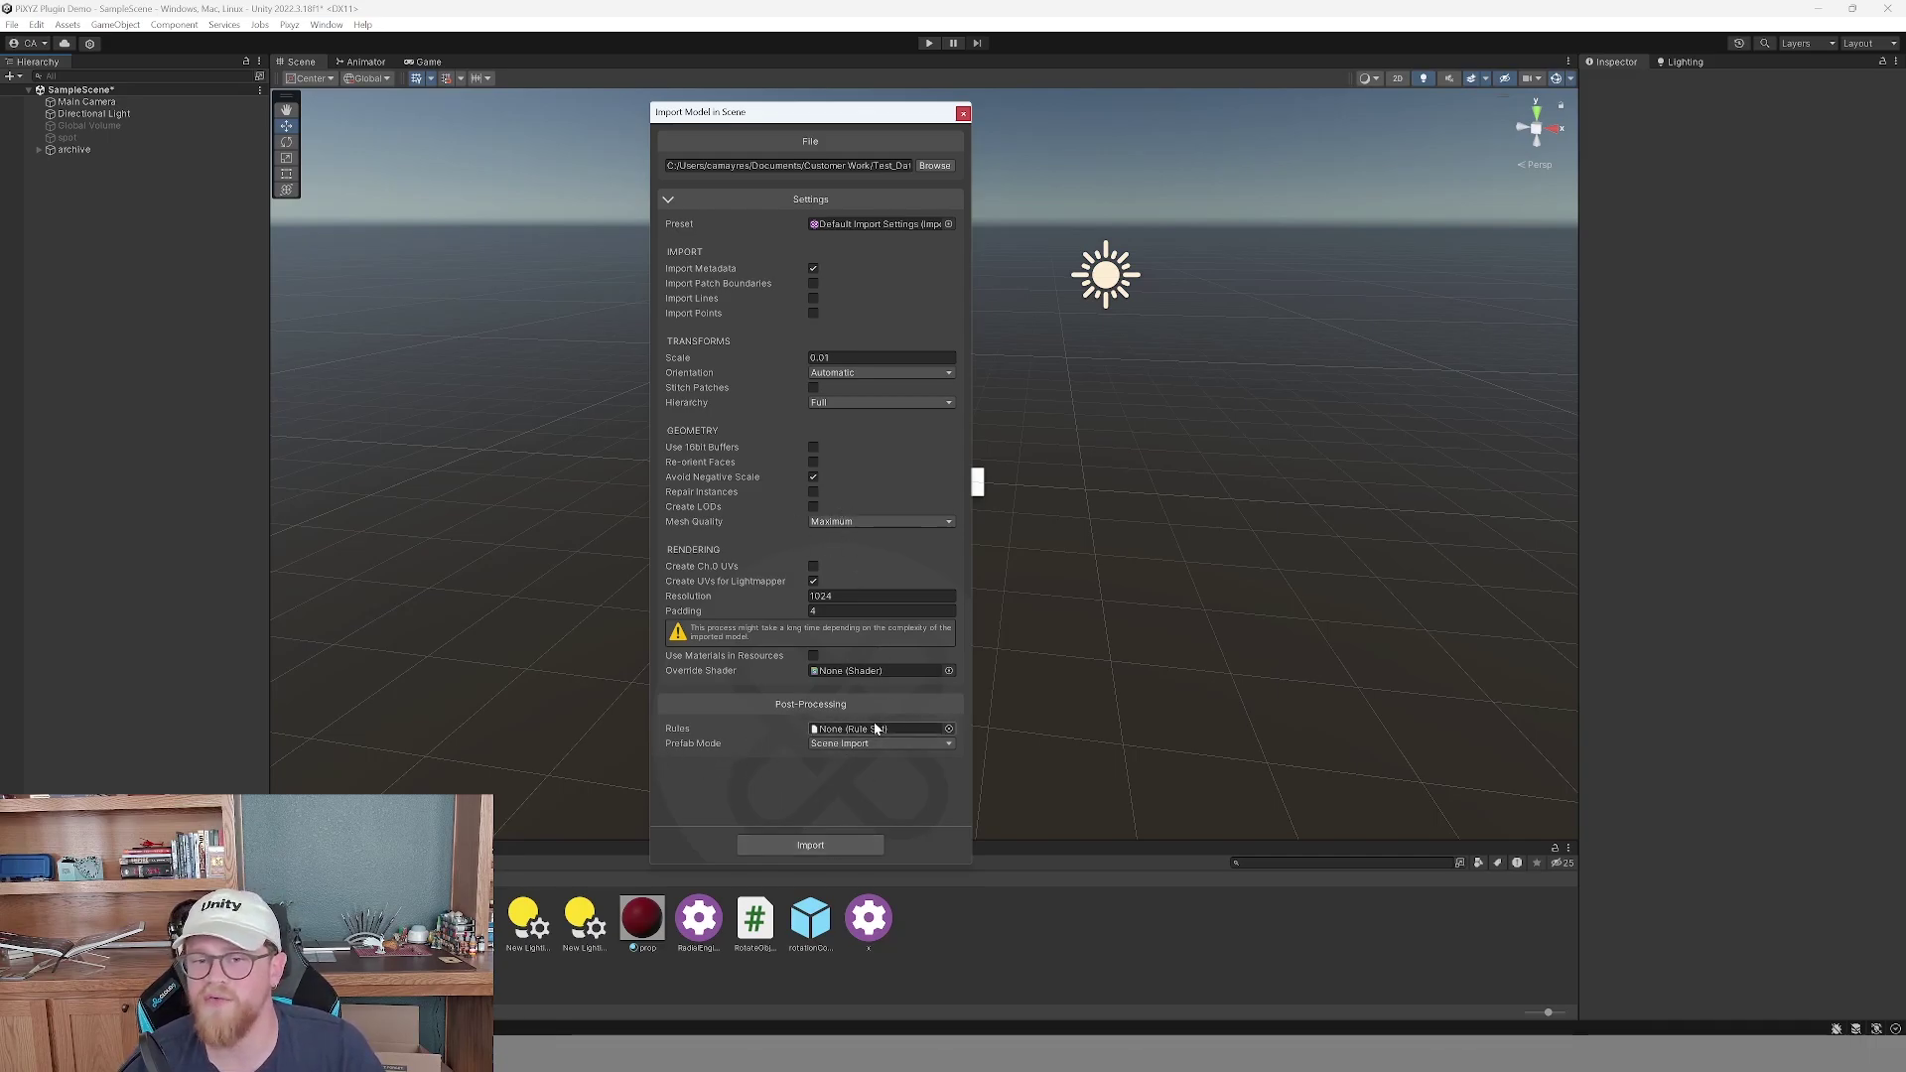
{"action": "left_click", "coordinate": [836, 844]}
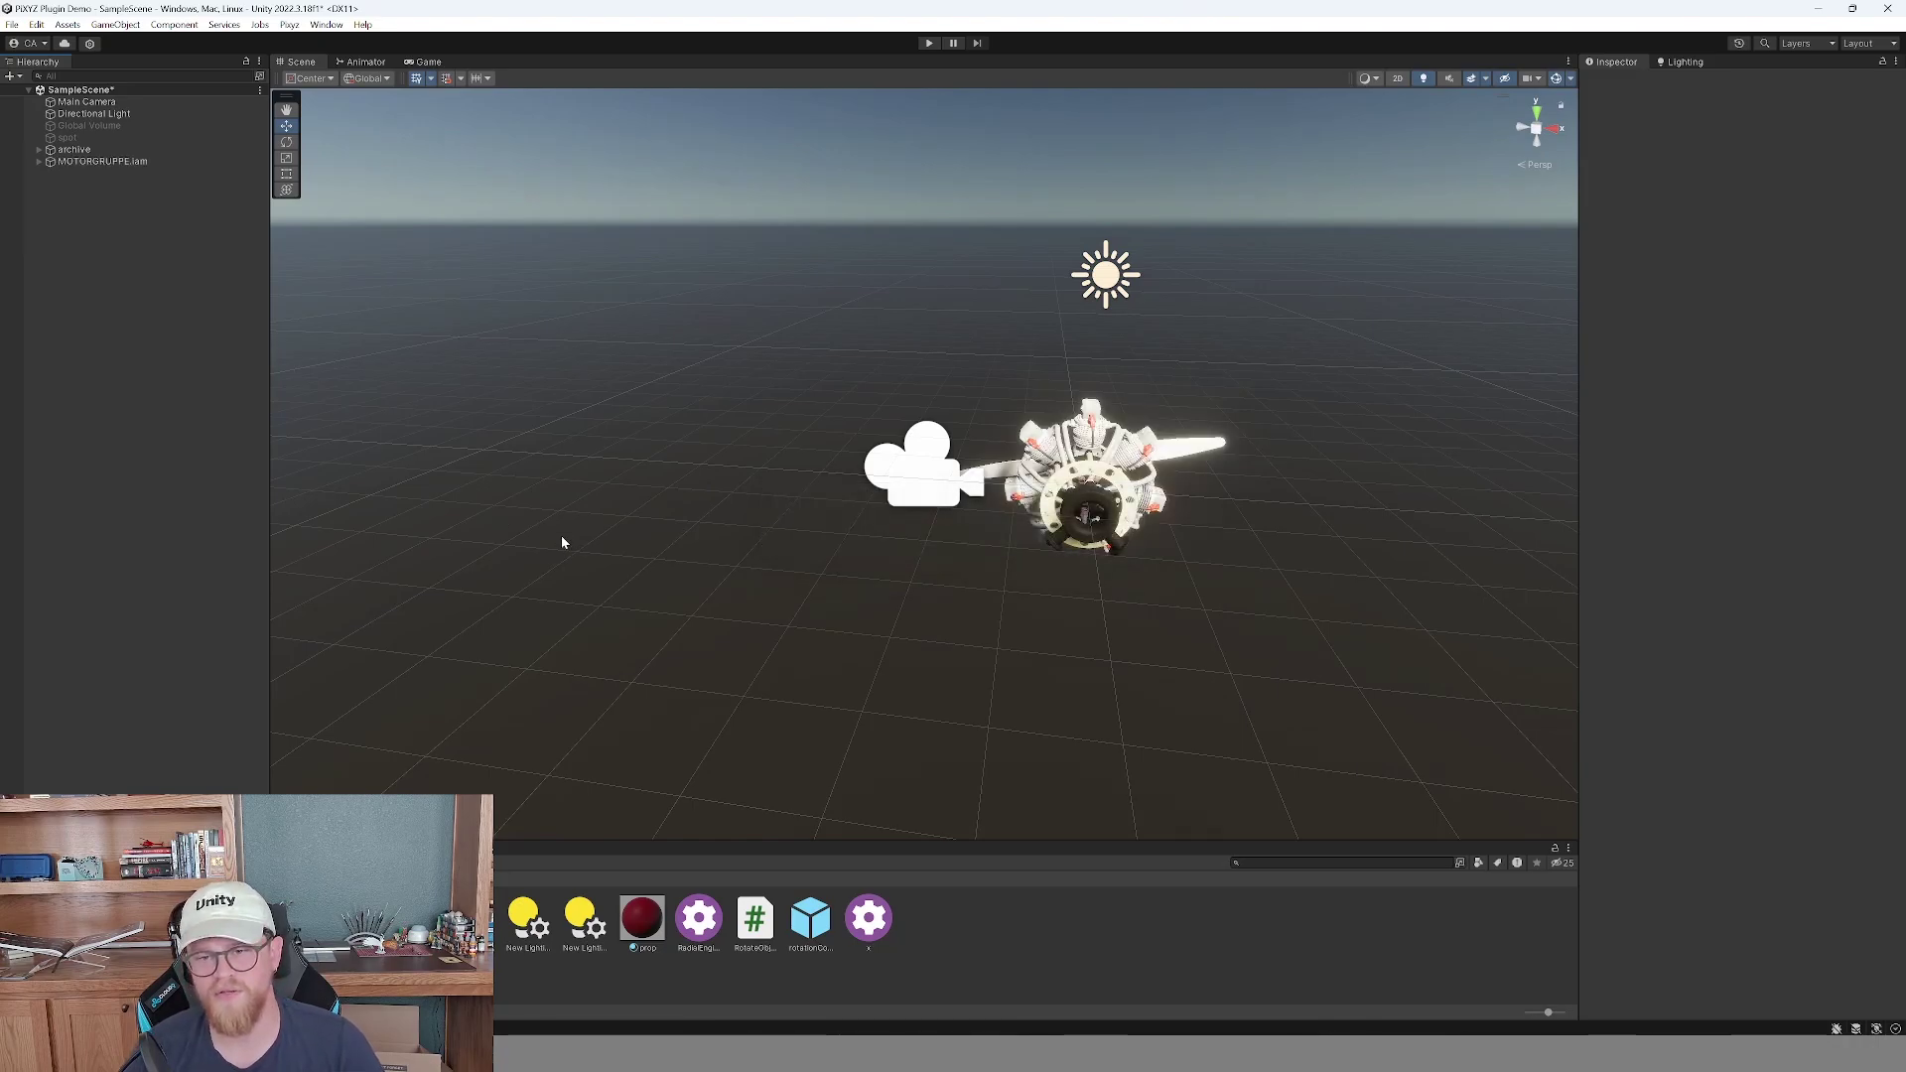
Inspect the imported engine from several angles and check its rendering statistics in the Game view.
{"action": "right_click_drag", "start_coordinate": [1317, 504], "coordinate": [1188, 536]}
{"action": "middle_click_drag", "start_coordinate": [1188, 536], "coordinate": [1261, 561]}
{"action": "left_click_drag", "start_coordinate": [1261, 562], "coordinate": [589, 203], "text": "alt"}
{"action": "left_click", "coordinate": [428, 61]}
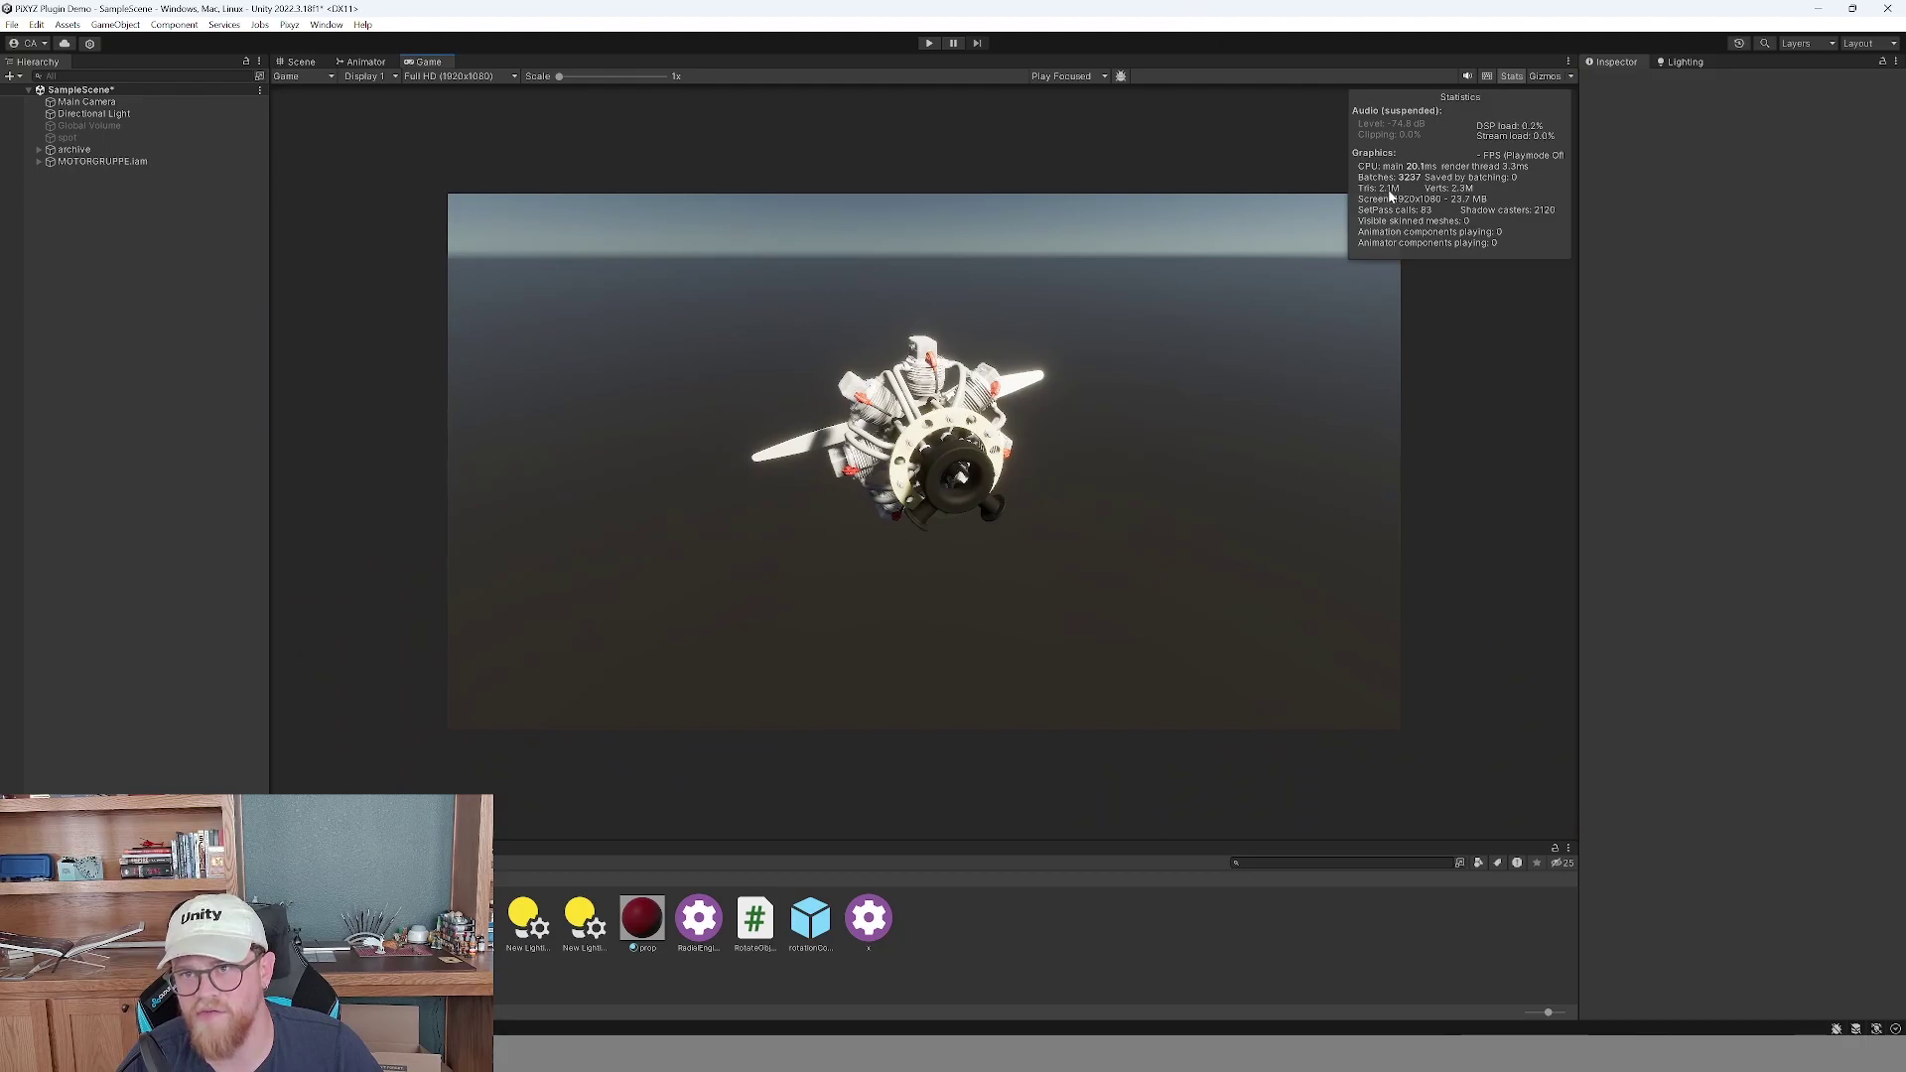
{"action": "left_click", "coordinate": [301, 62]}
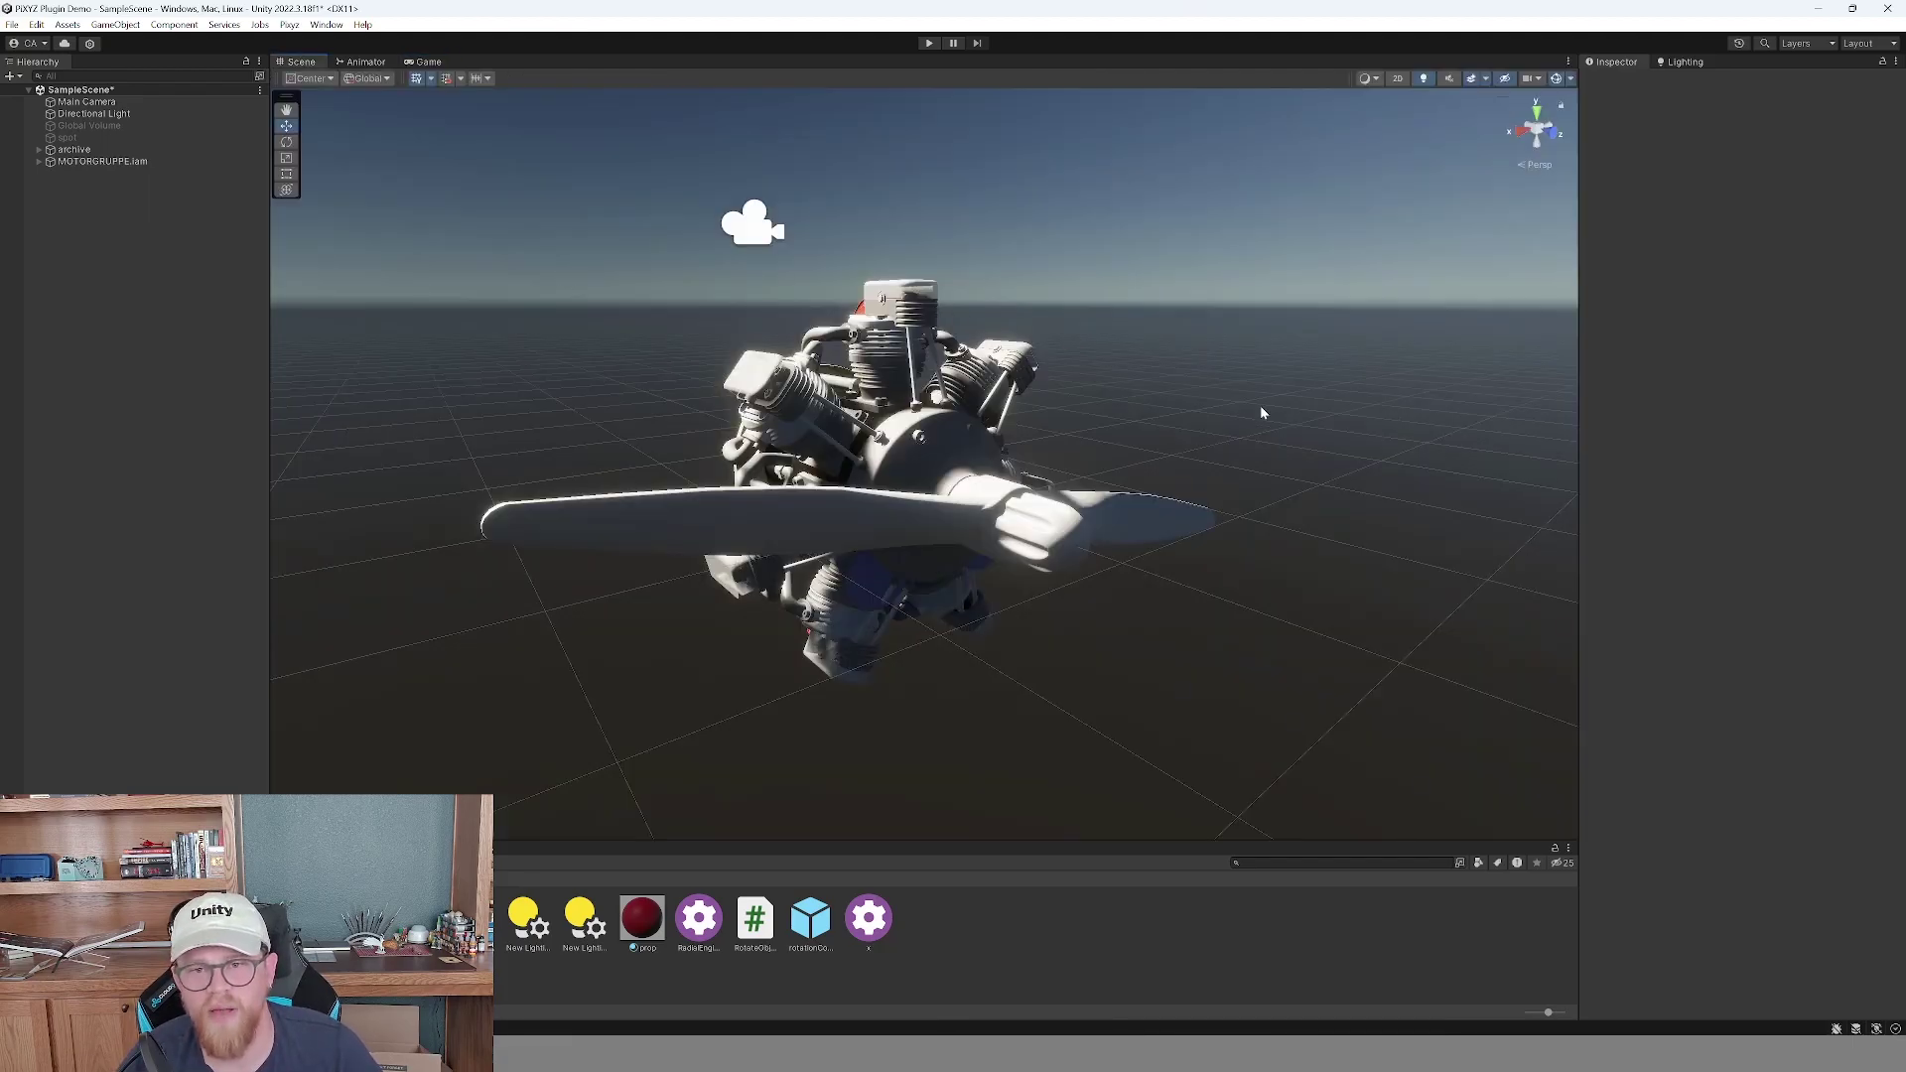
{"action": "left_click_drag", "start_coordinate": [1267, 395], "coordinate": [1247, 392], "text": "alt"}
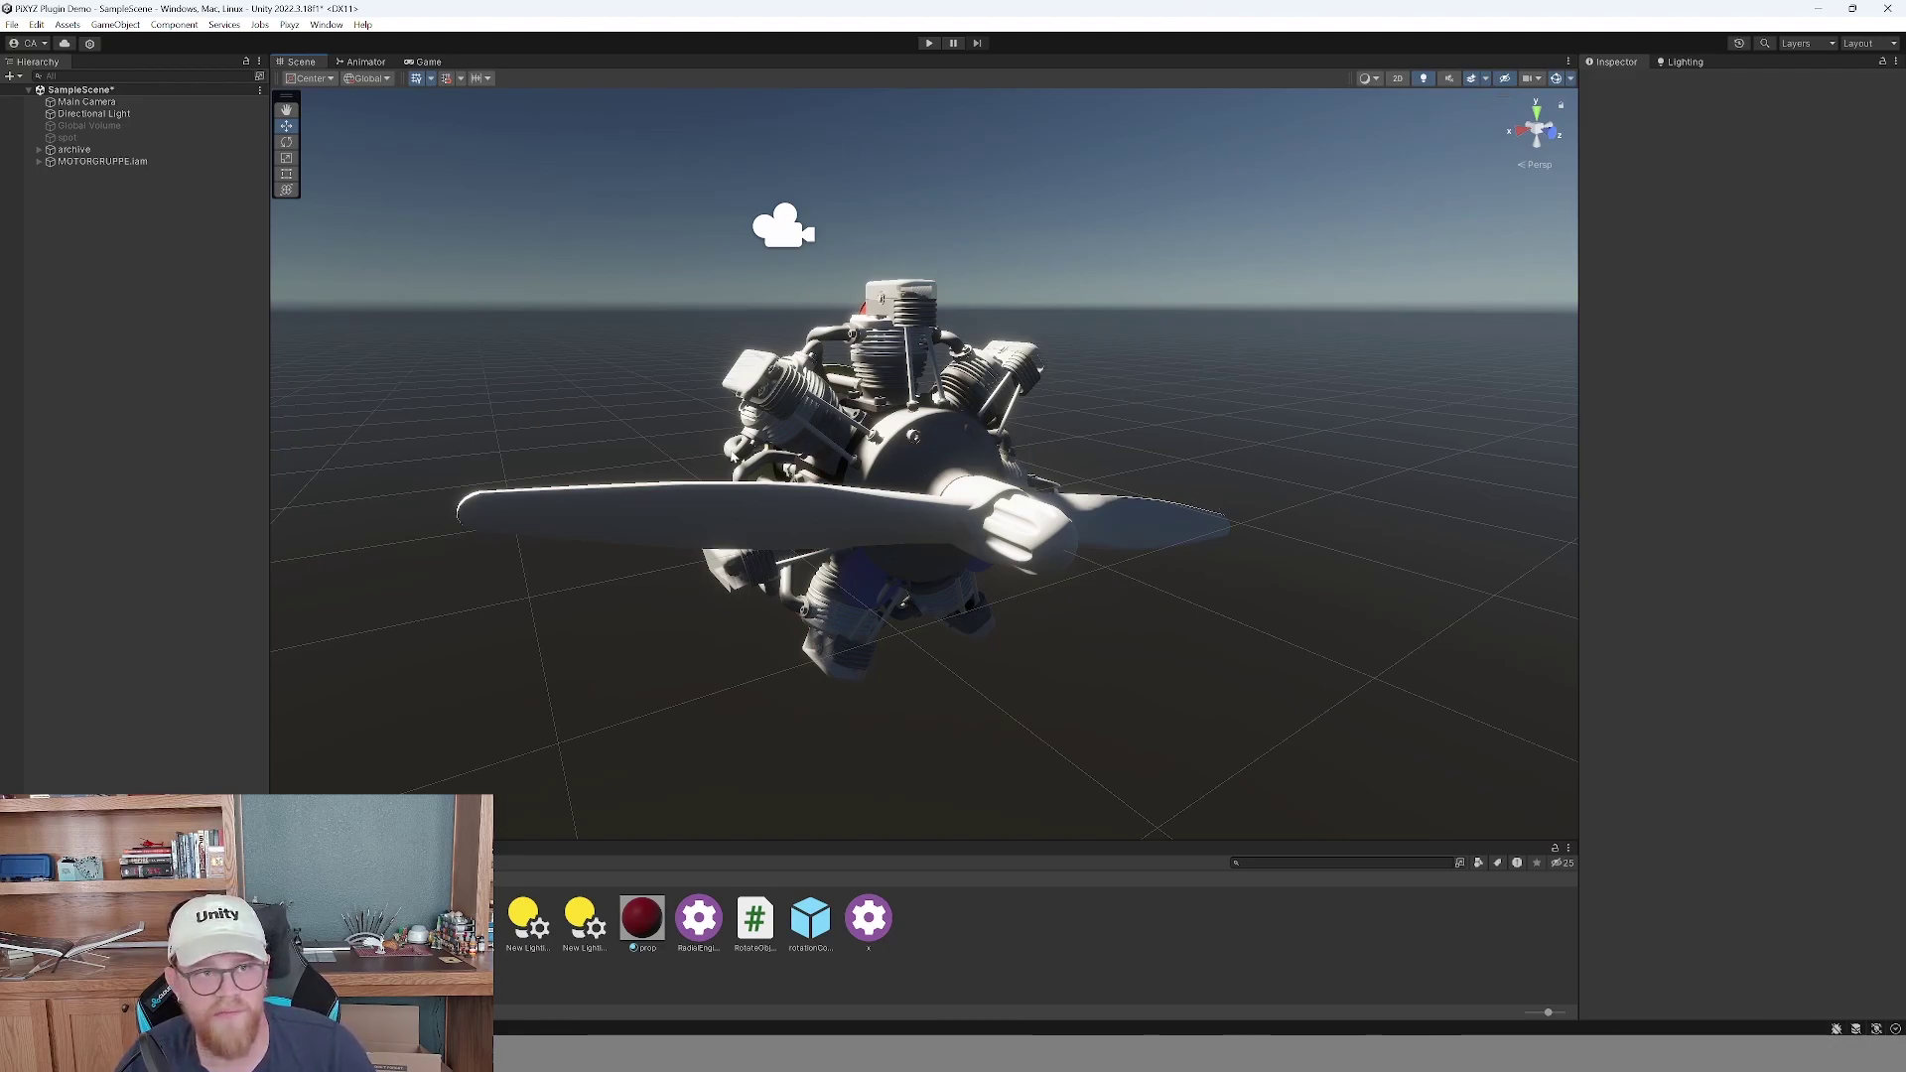
Examine the imported engine's nested part hierarchy and the properties of the solid under the first DIN 618 part.
{"action": "left_click", "coordinate": [38, 161]}
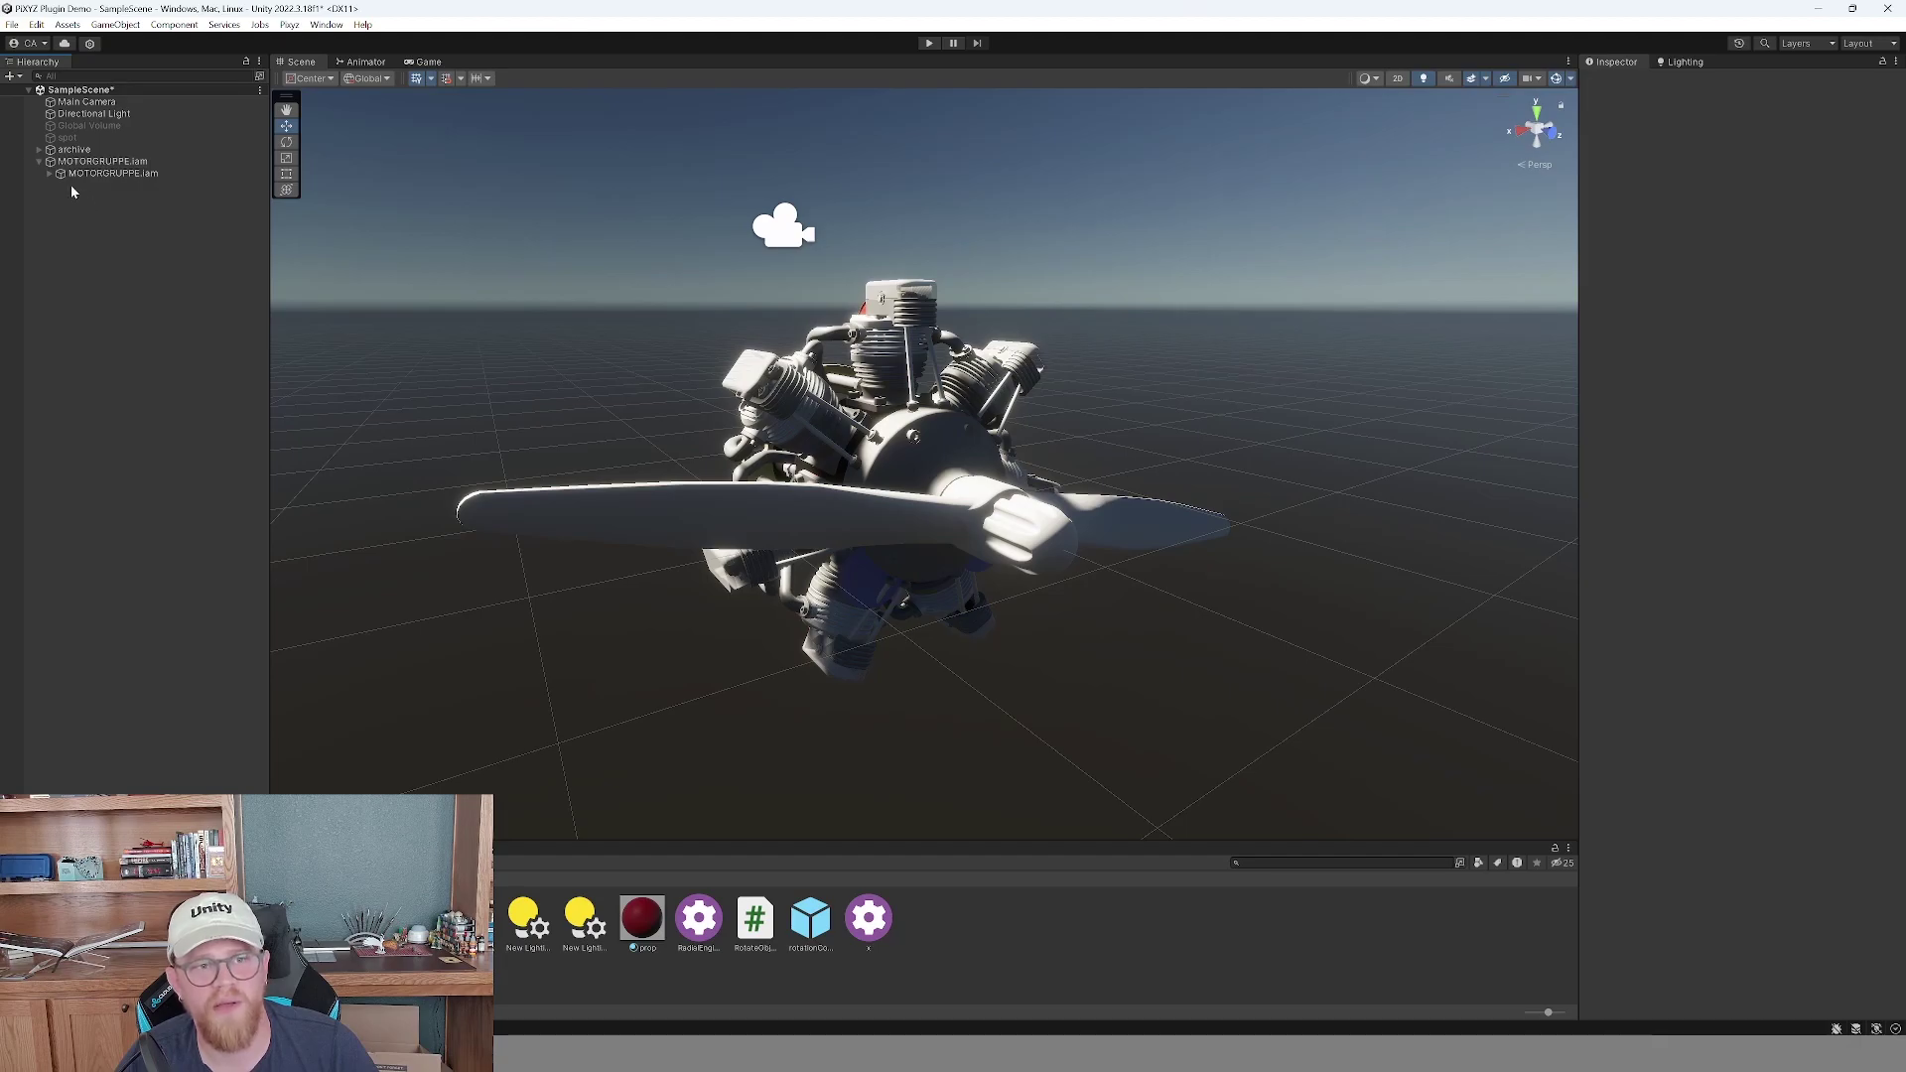
{"action": "left_click", "coordinate": [48, 174]}
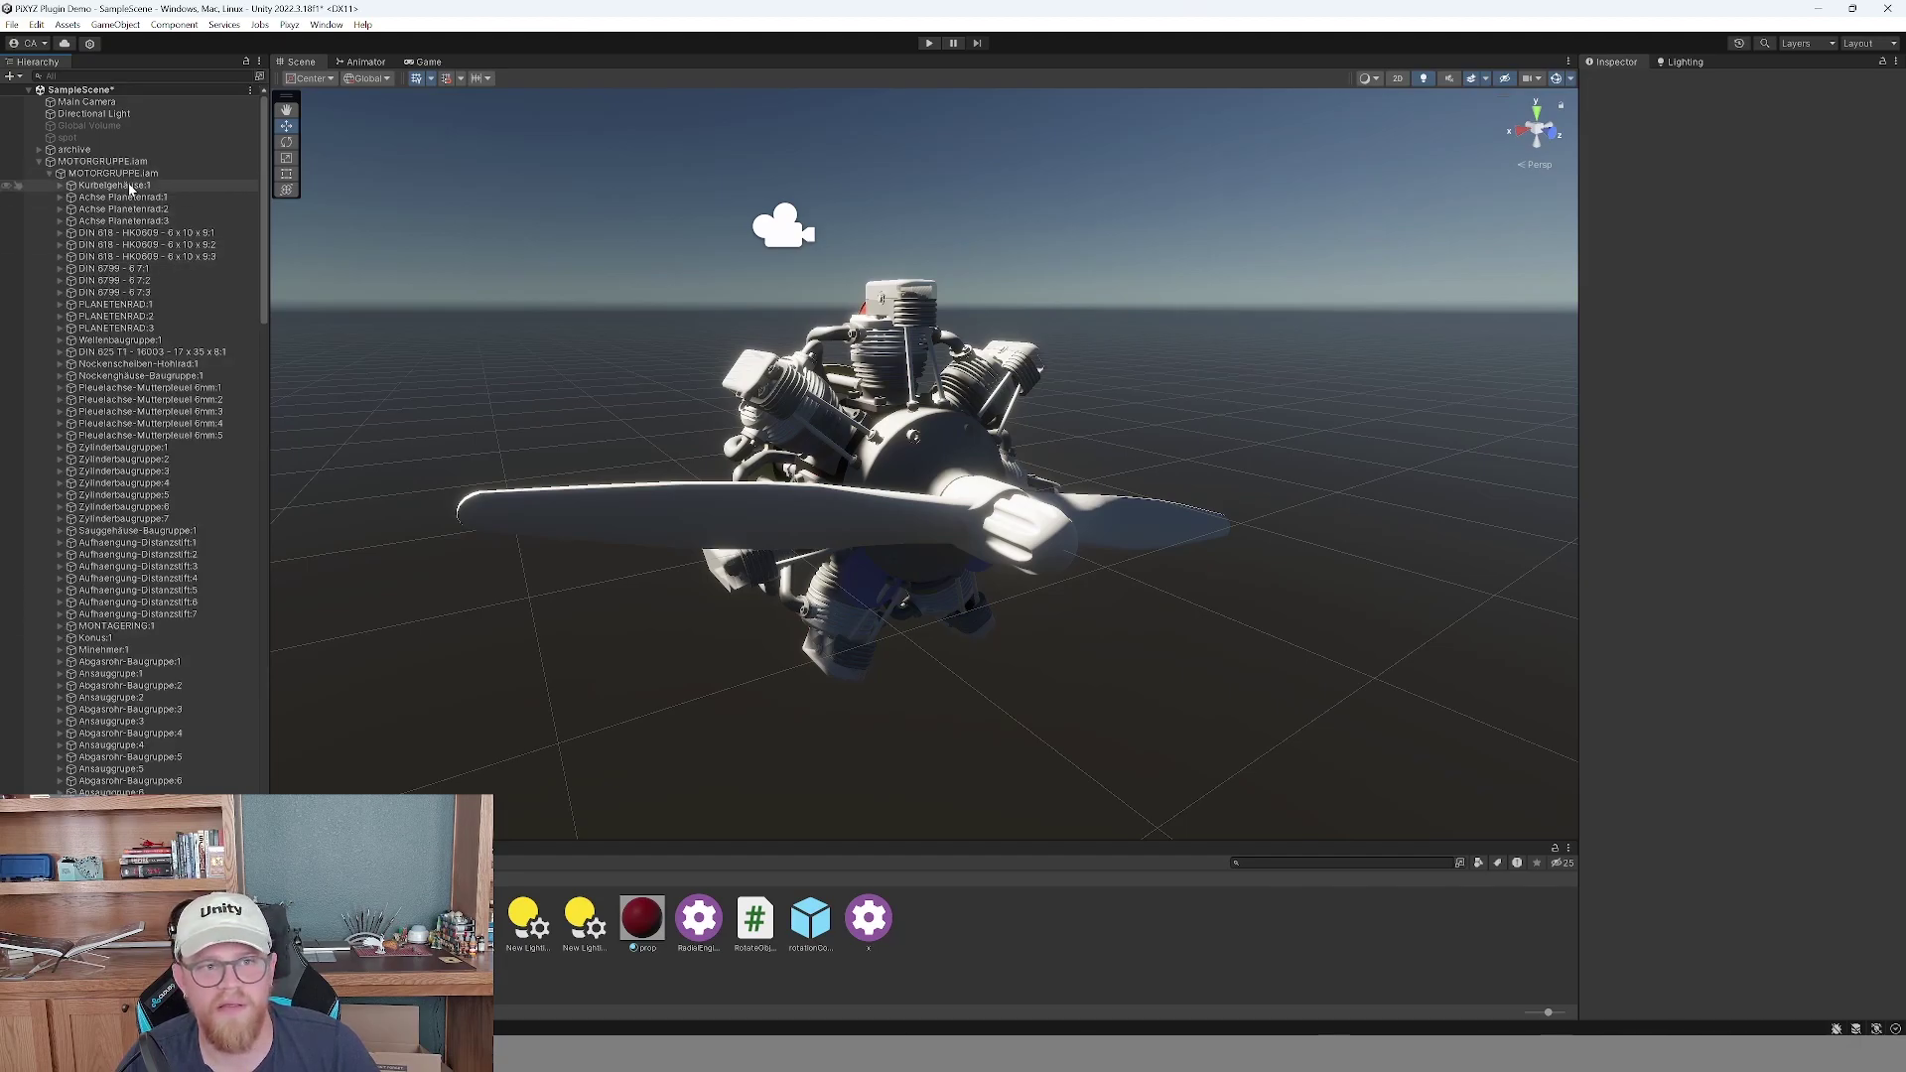
{"action": "left_click", "coordinate": [60, 186]}
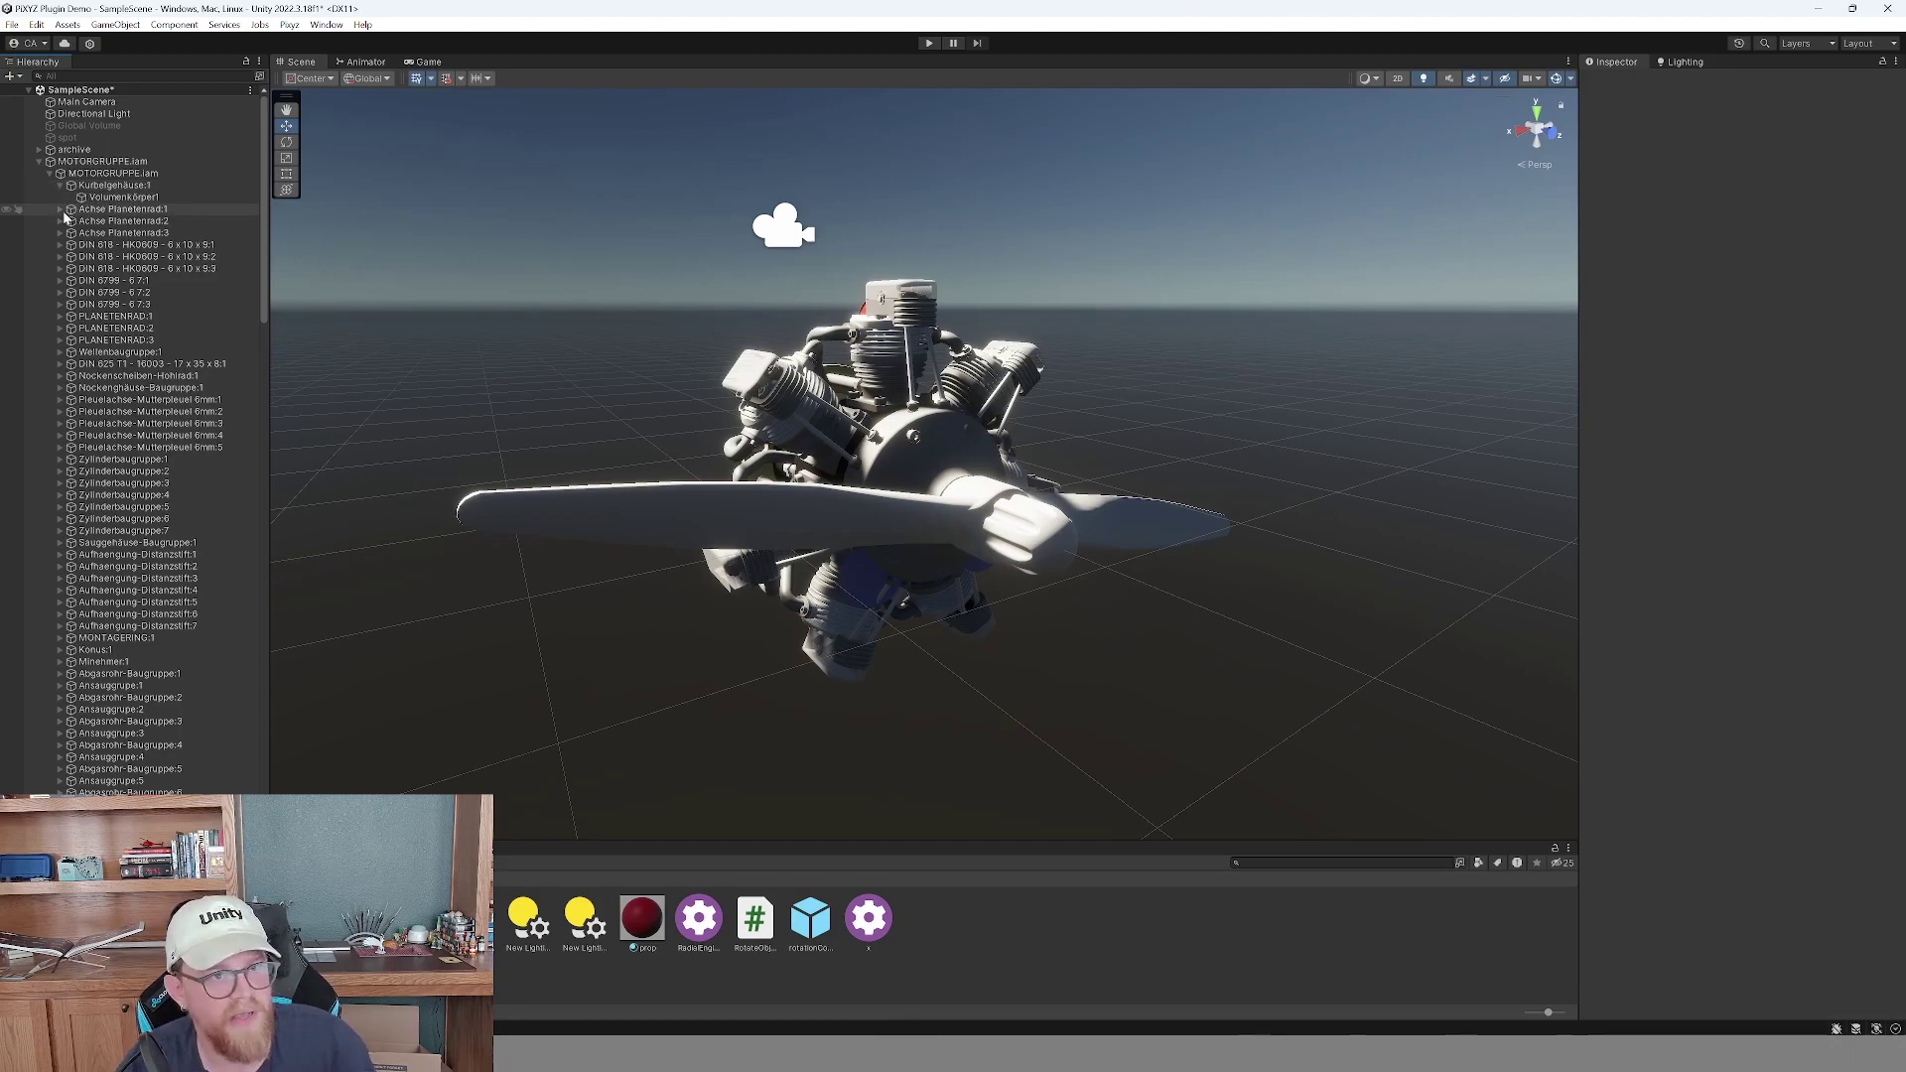
{"action": "left_click", "coordinate": [58, 209]}
{"action": "left_click", "coordinate": [60, 232]}
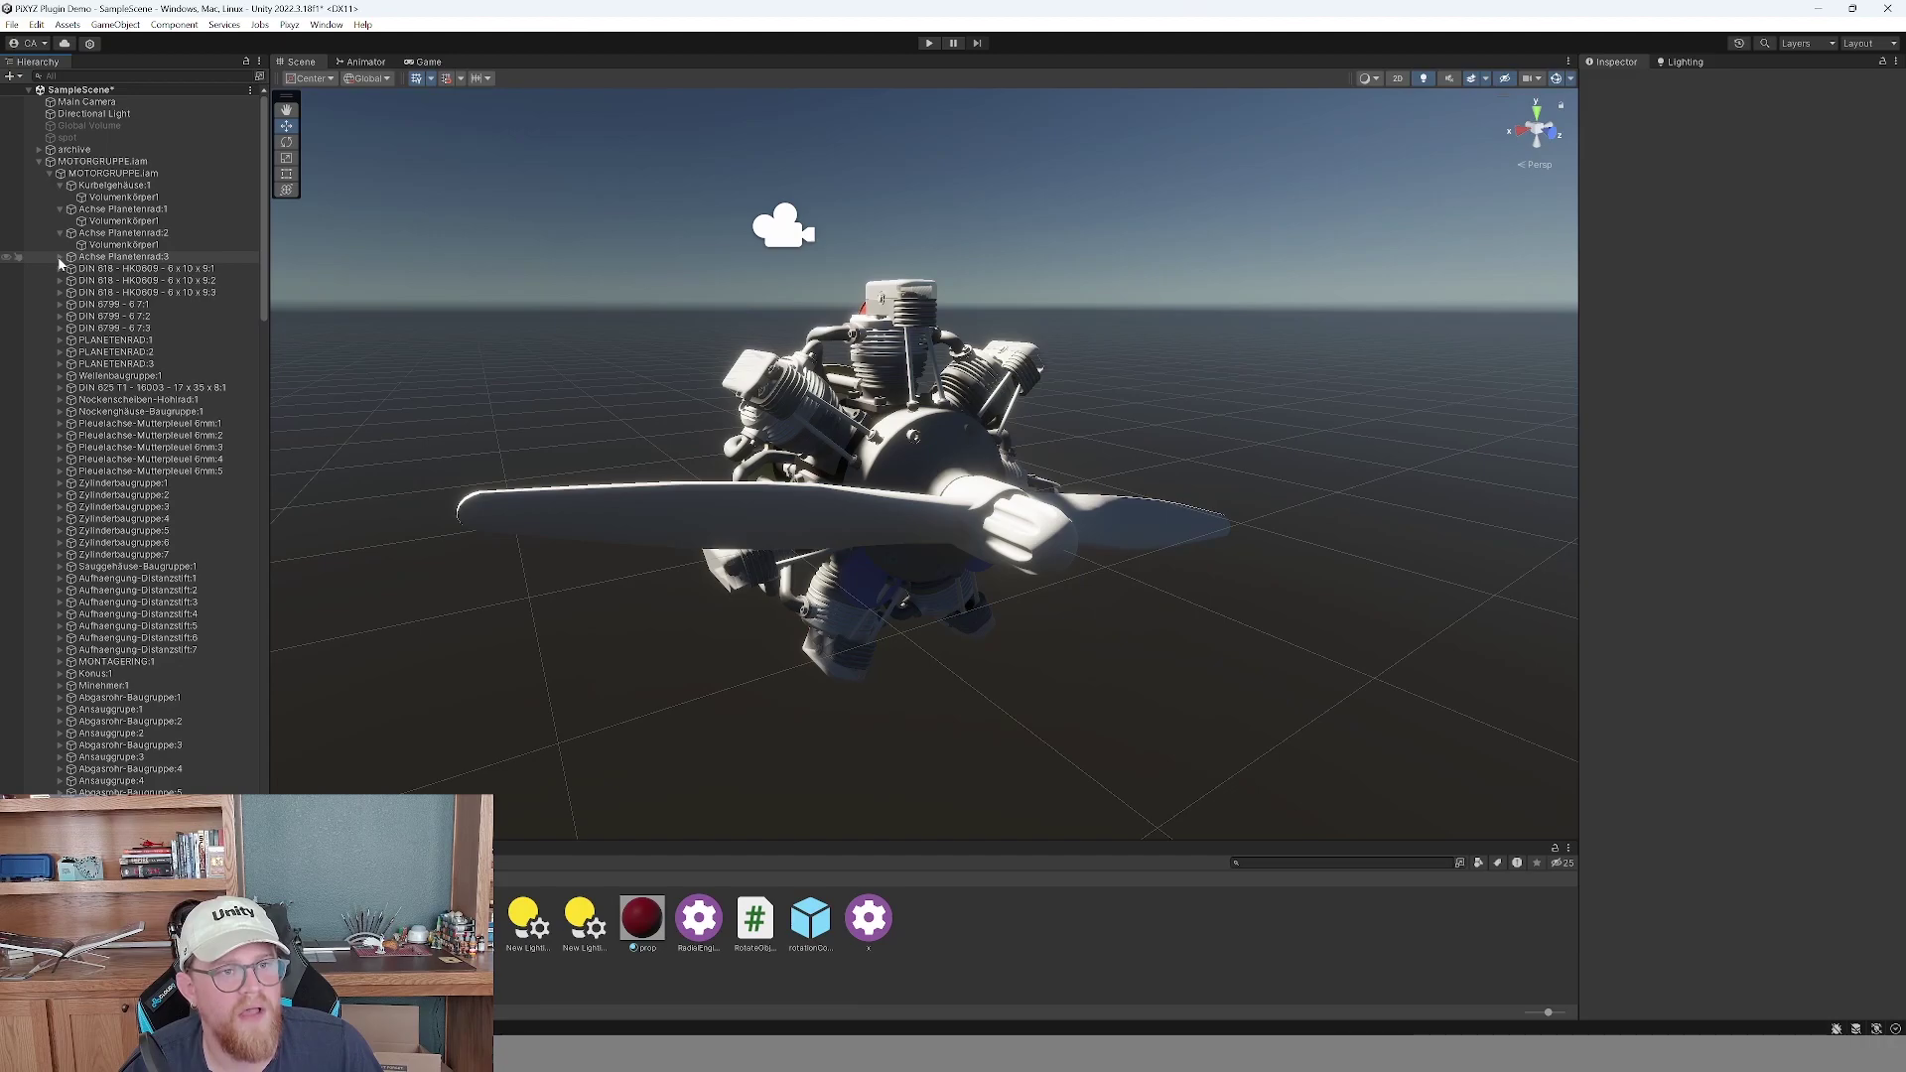
{"action": "left_click", "coordinate": [60, 256]}
{"action": "left_click", "coordinate": [60, 281]}
{"action": "left_click", "coordinate": [60, 305]}
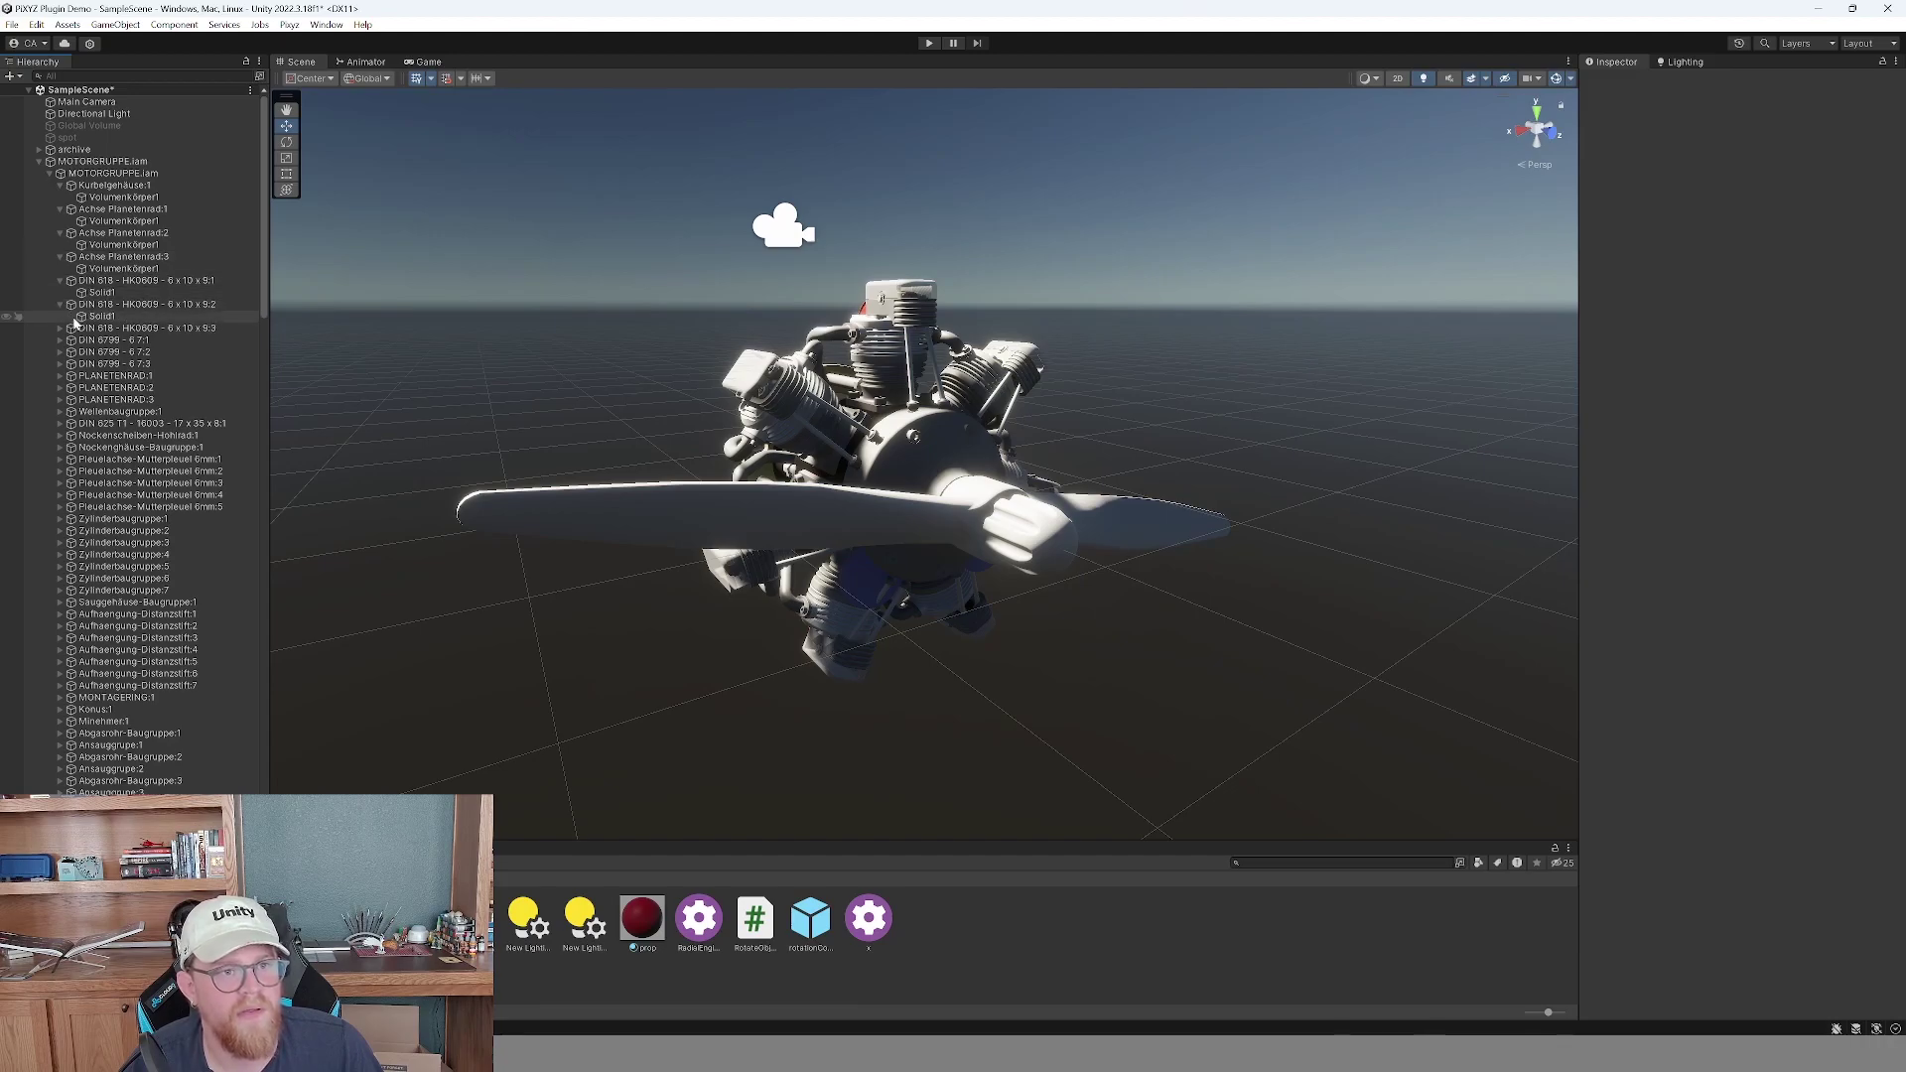
{"action": "left_click", "coordinate": [121, 294]}
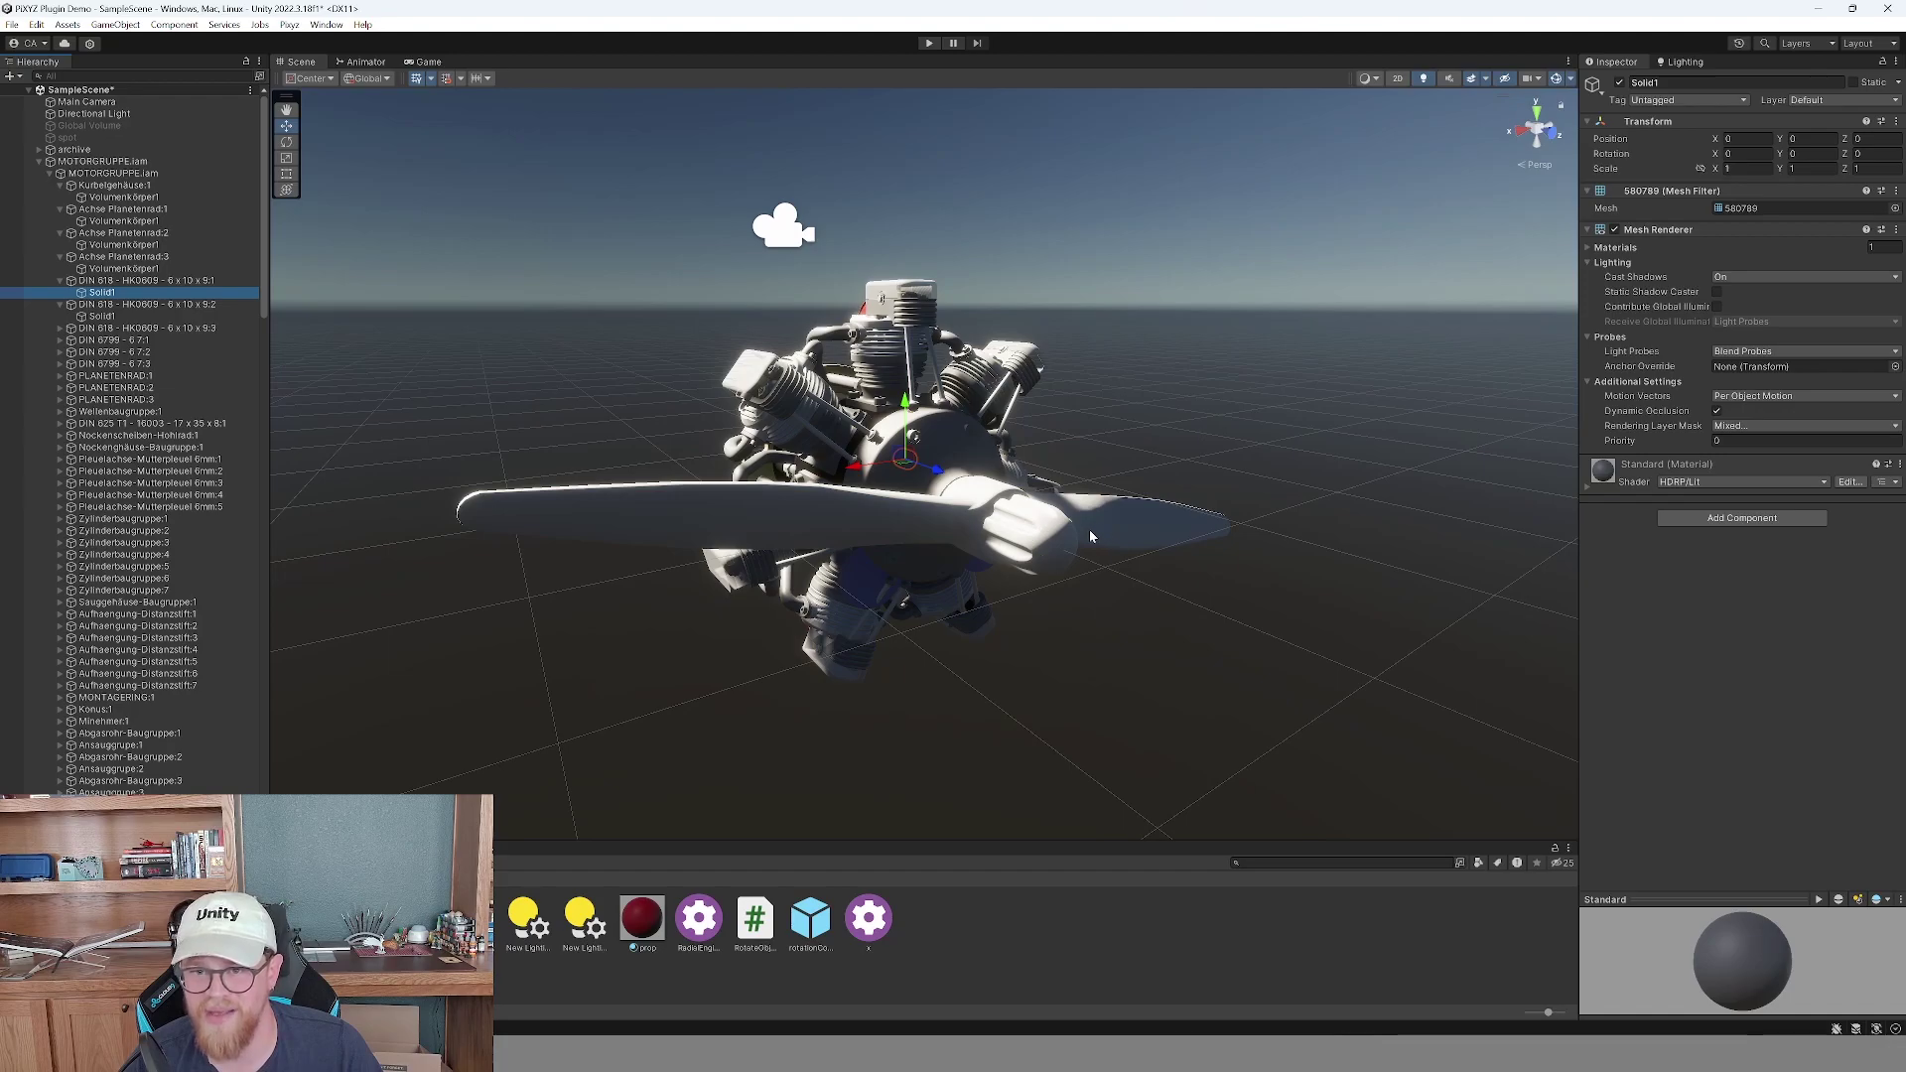
{"action": "left_click", "coordinate": [60, 173]}
Create a new Pixyz rule set for the imported engine and name it Engine_Demo.
{"action": "left_click", "coordinate": [99, 162]}
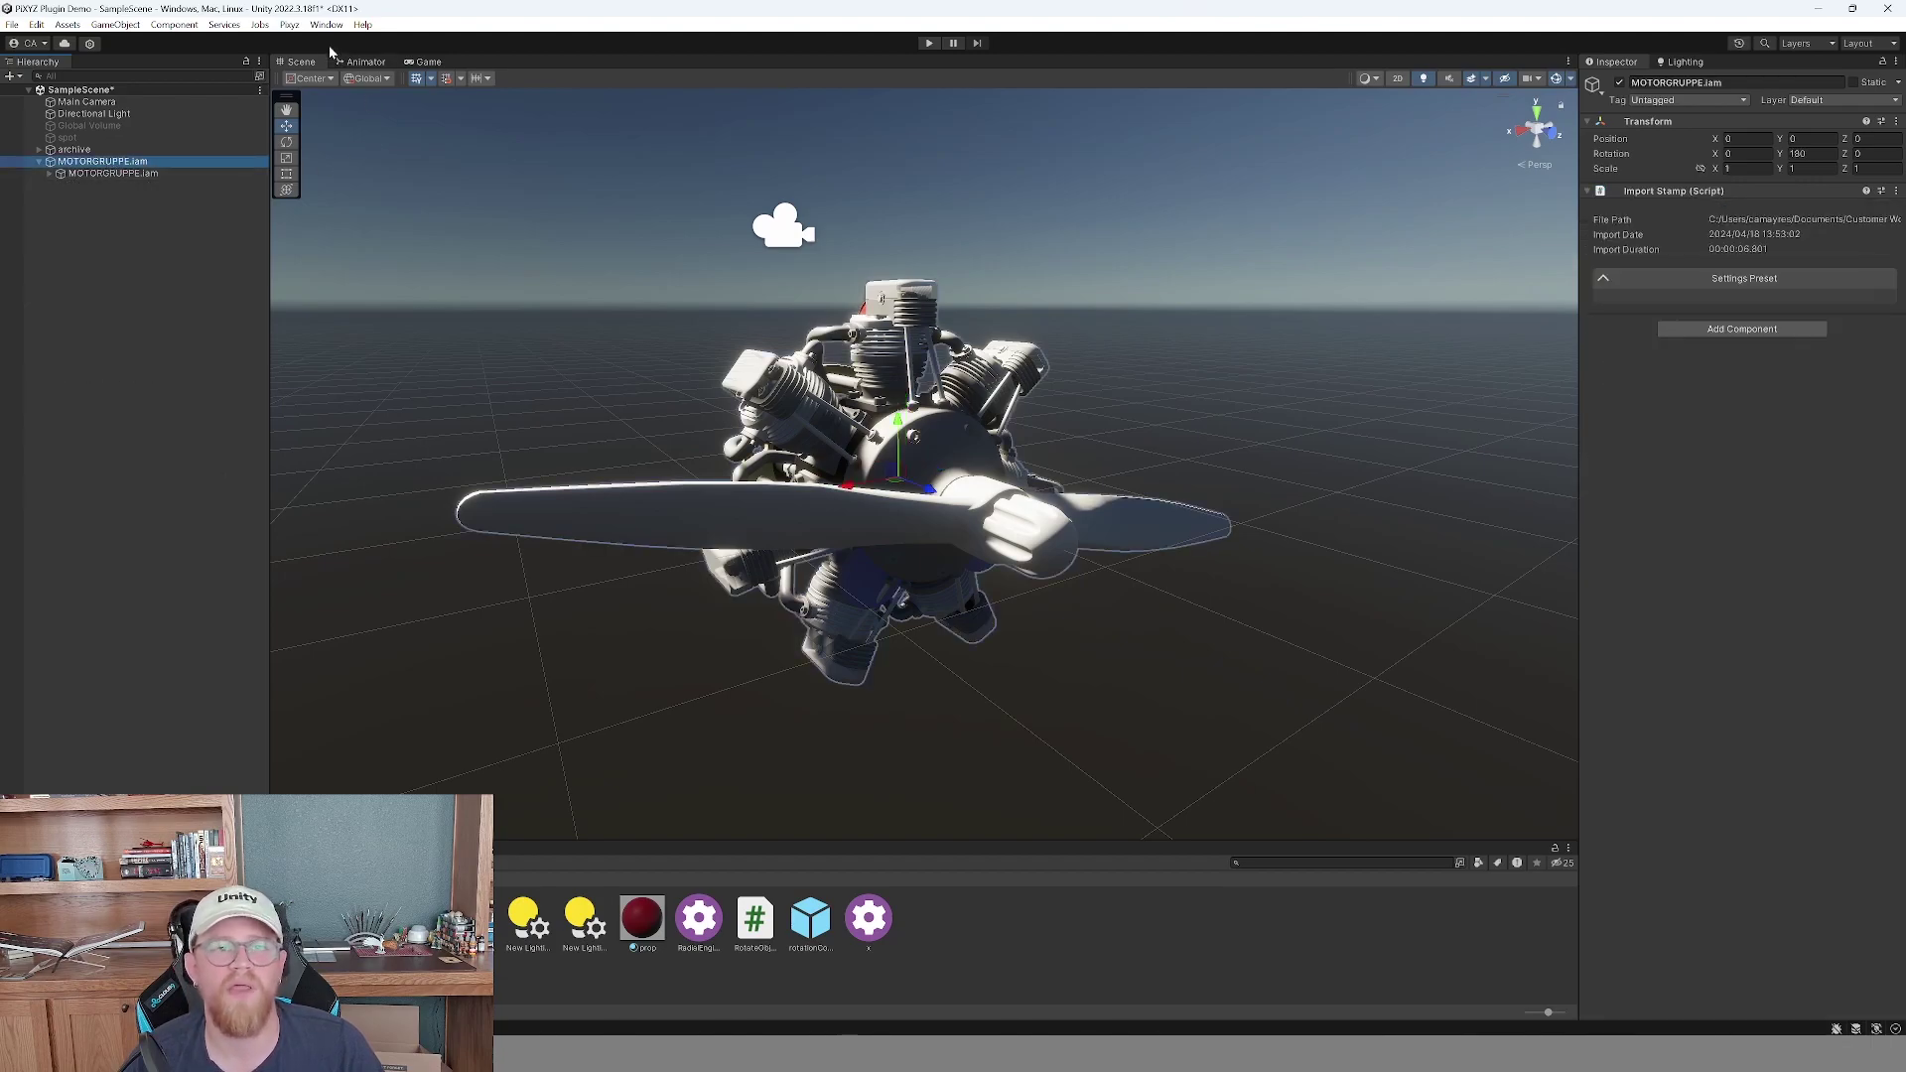
{"action": "left_click", "coordinate": [289, 25]}
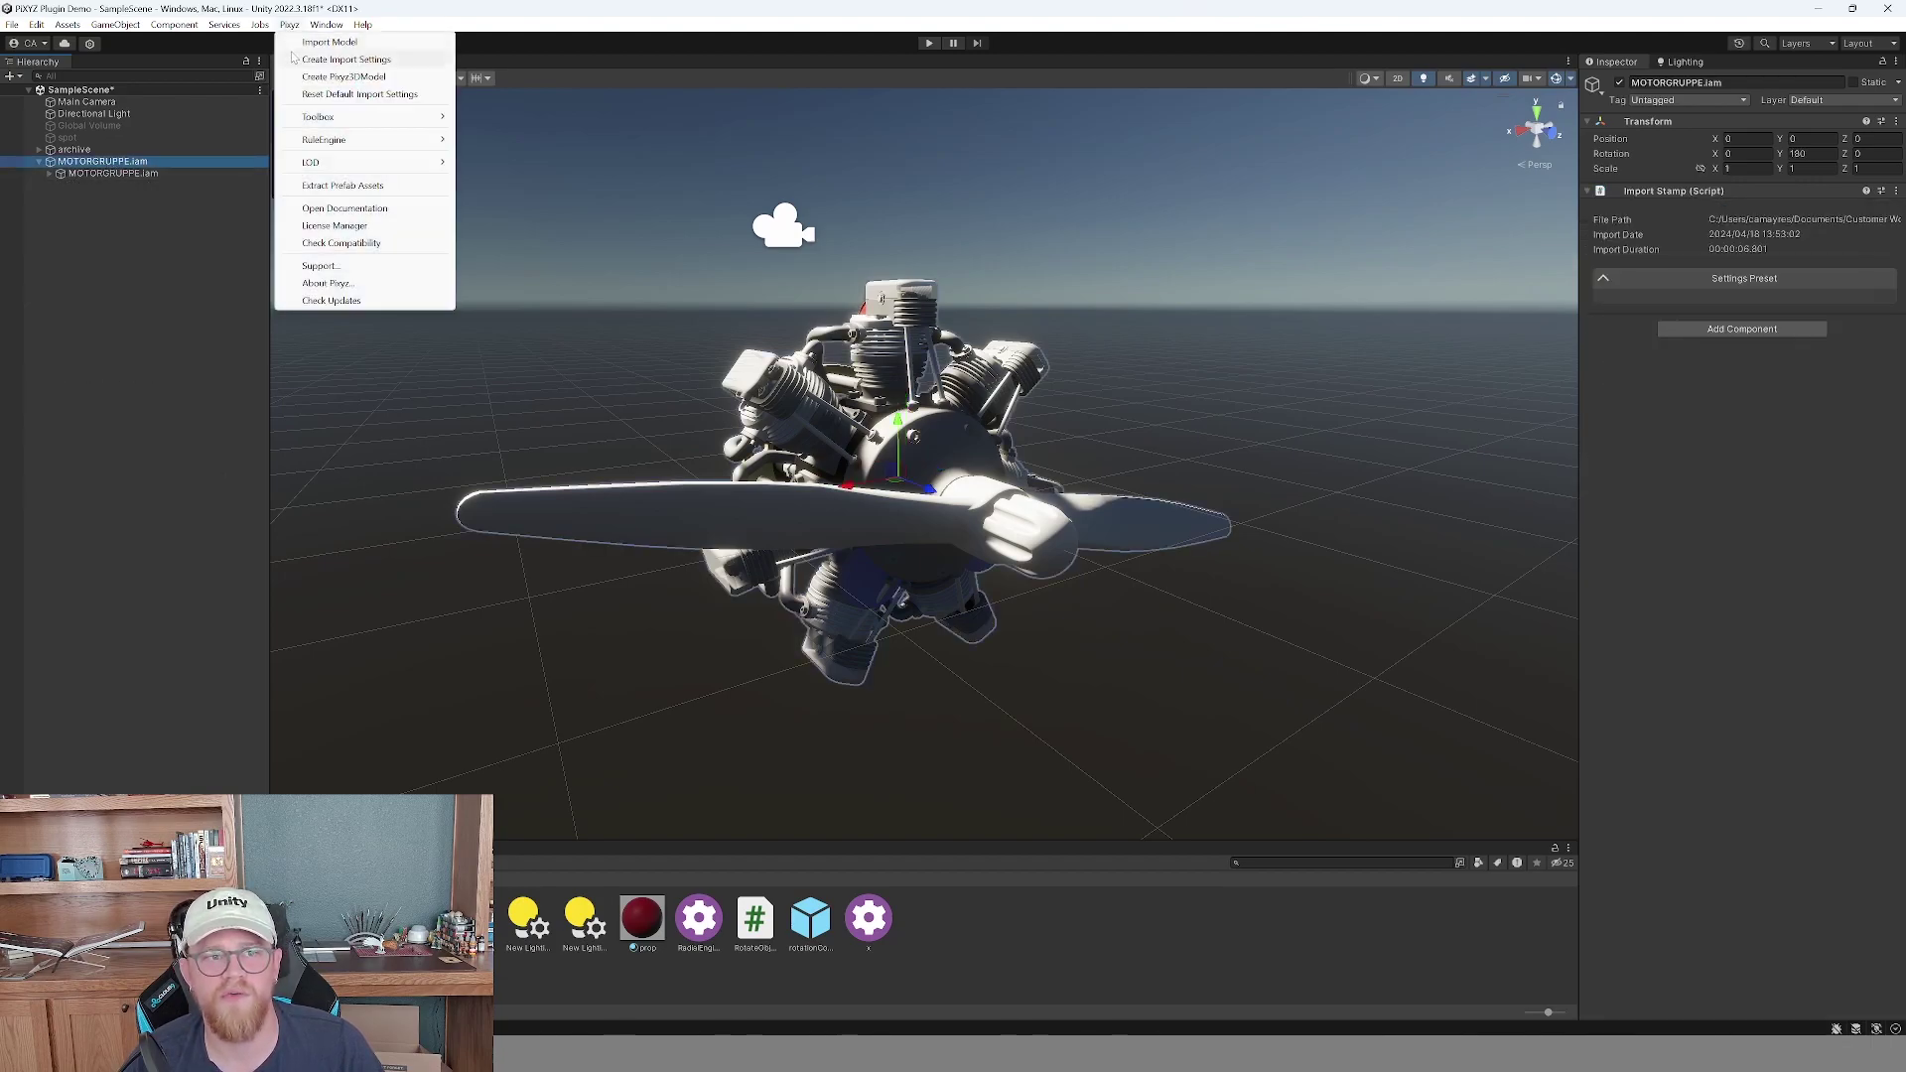
{"action": "mouse_move", "coordinate": [381, 146]}
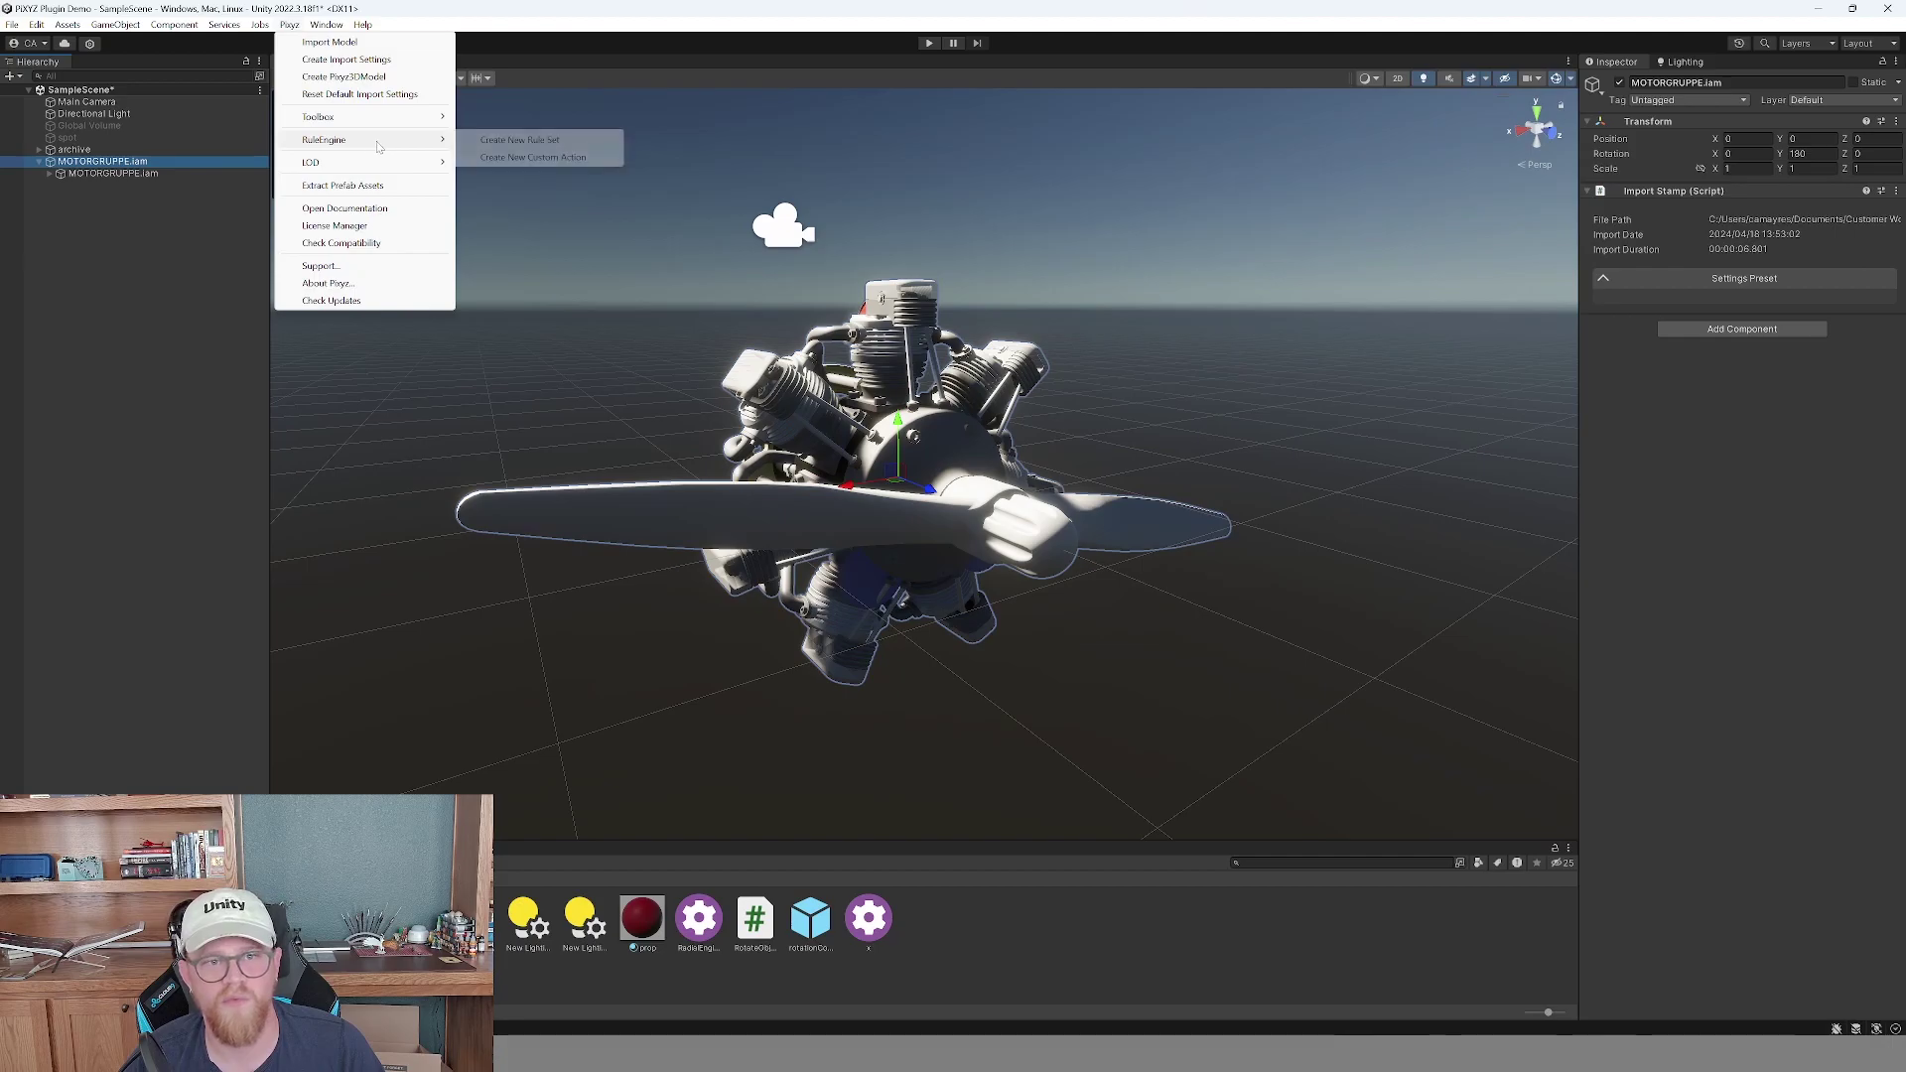
{"action": "left_click", "coordinate": [491, 143]}
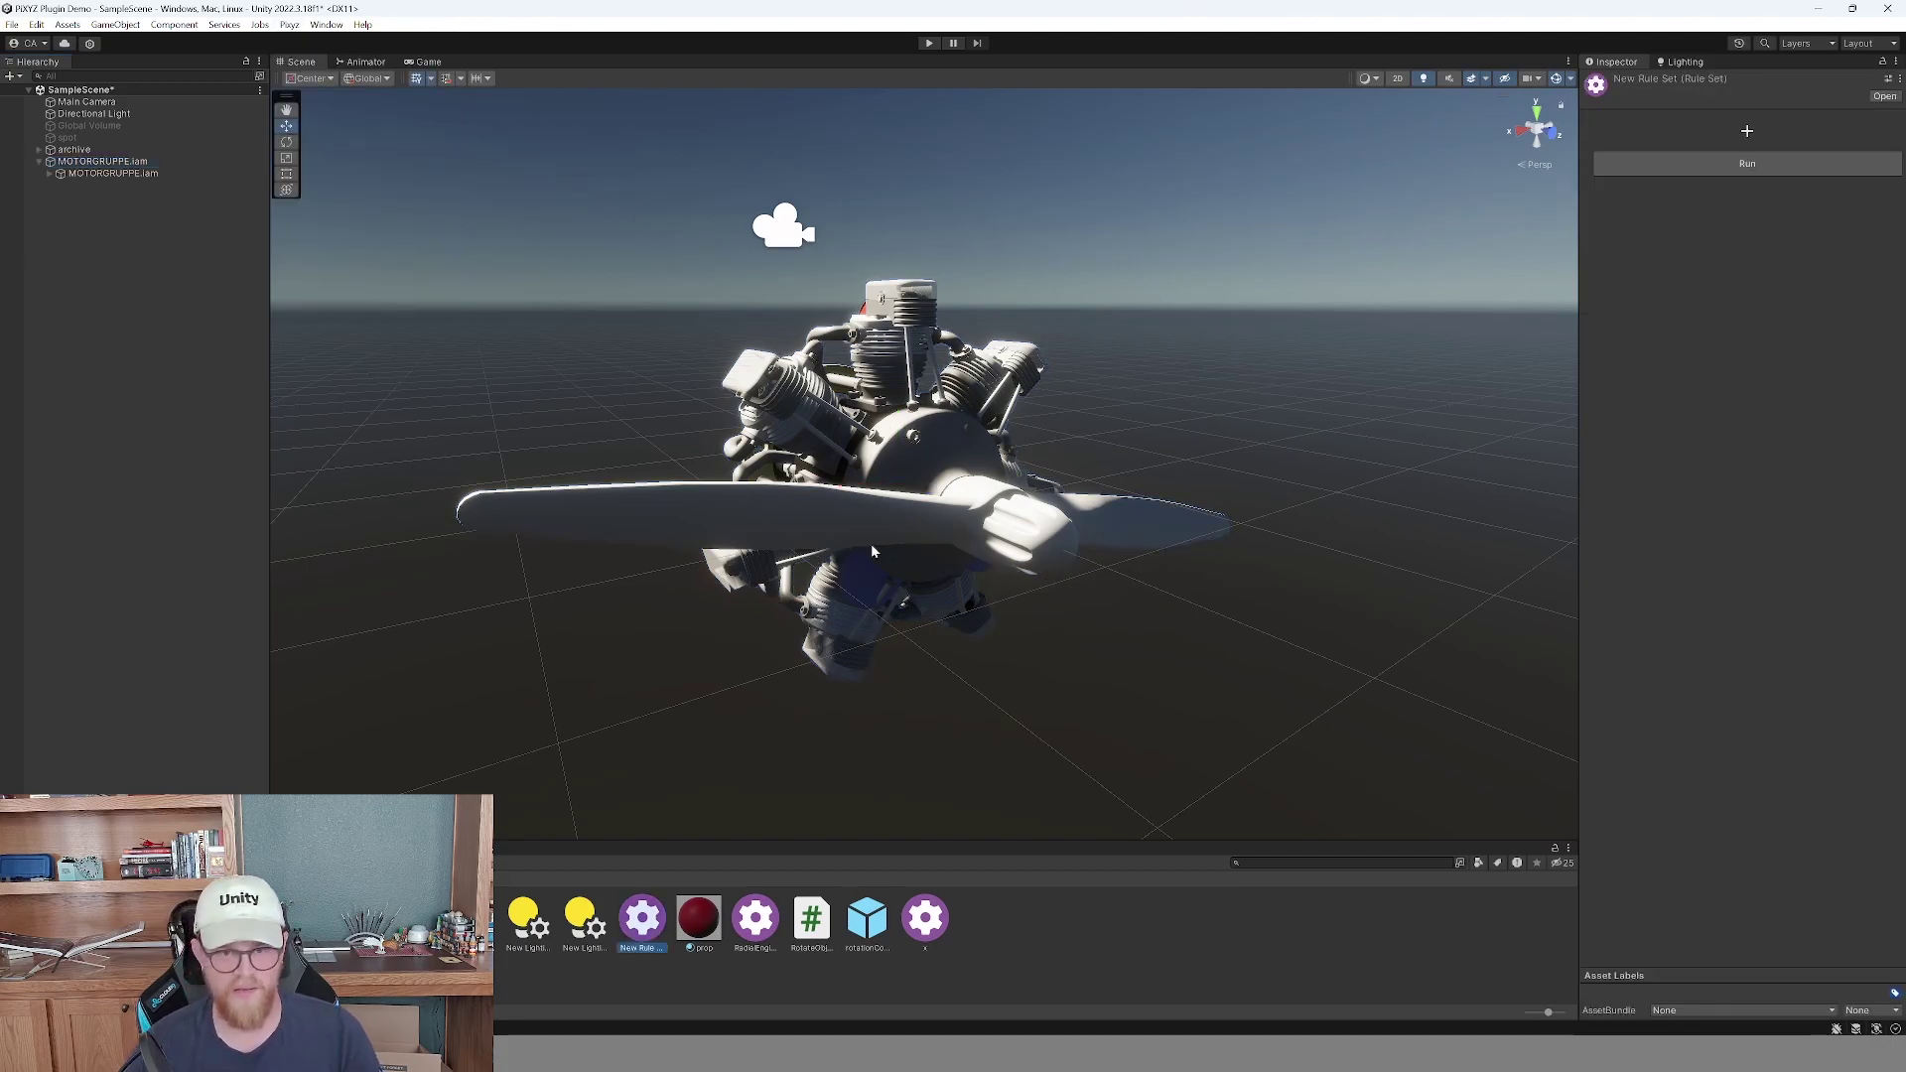
{"action": "left_click", "coordinate": [642, 948]}
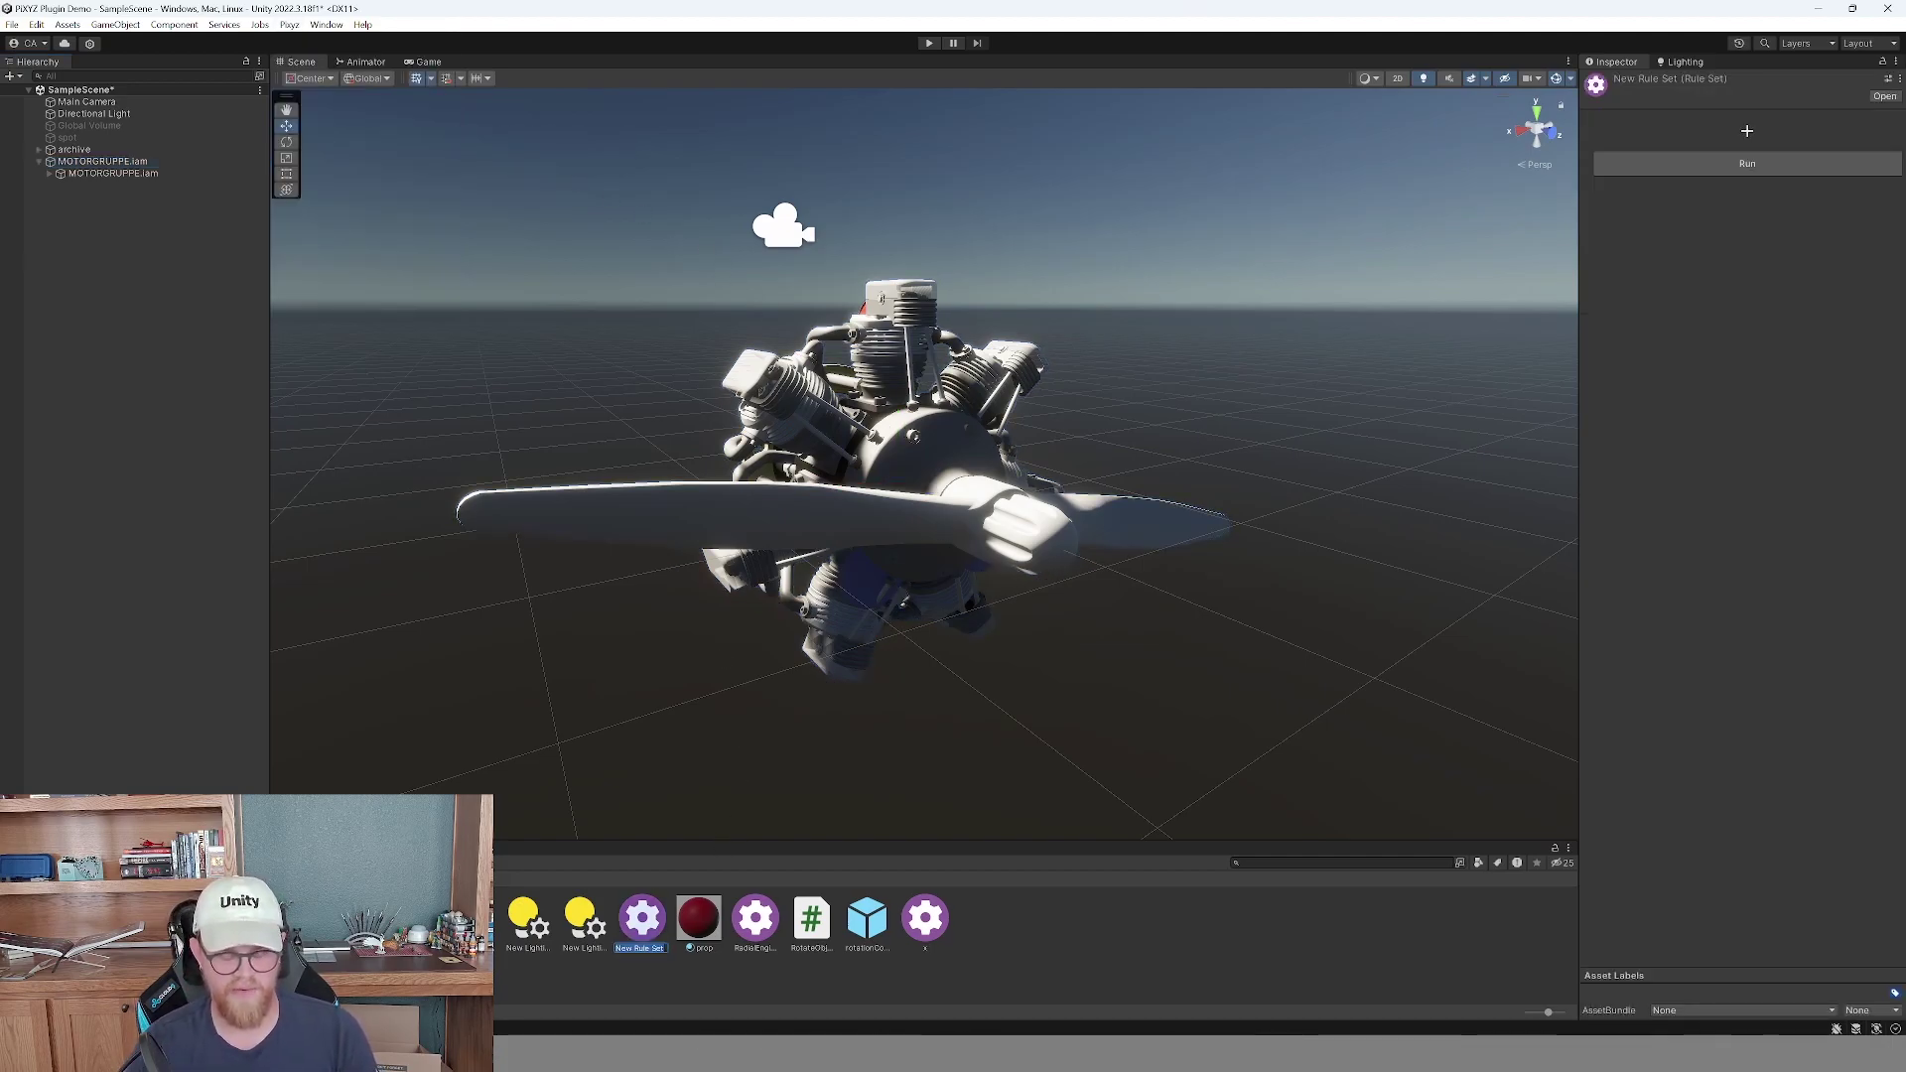
{"action": "type", "text": "Engine_Demo"}
{"action": "key", "text": "Return"}
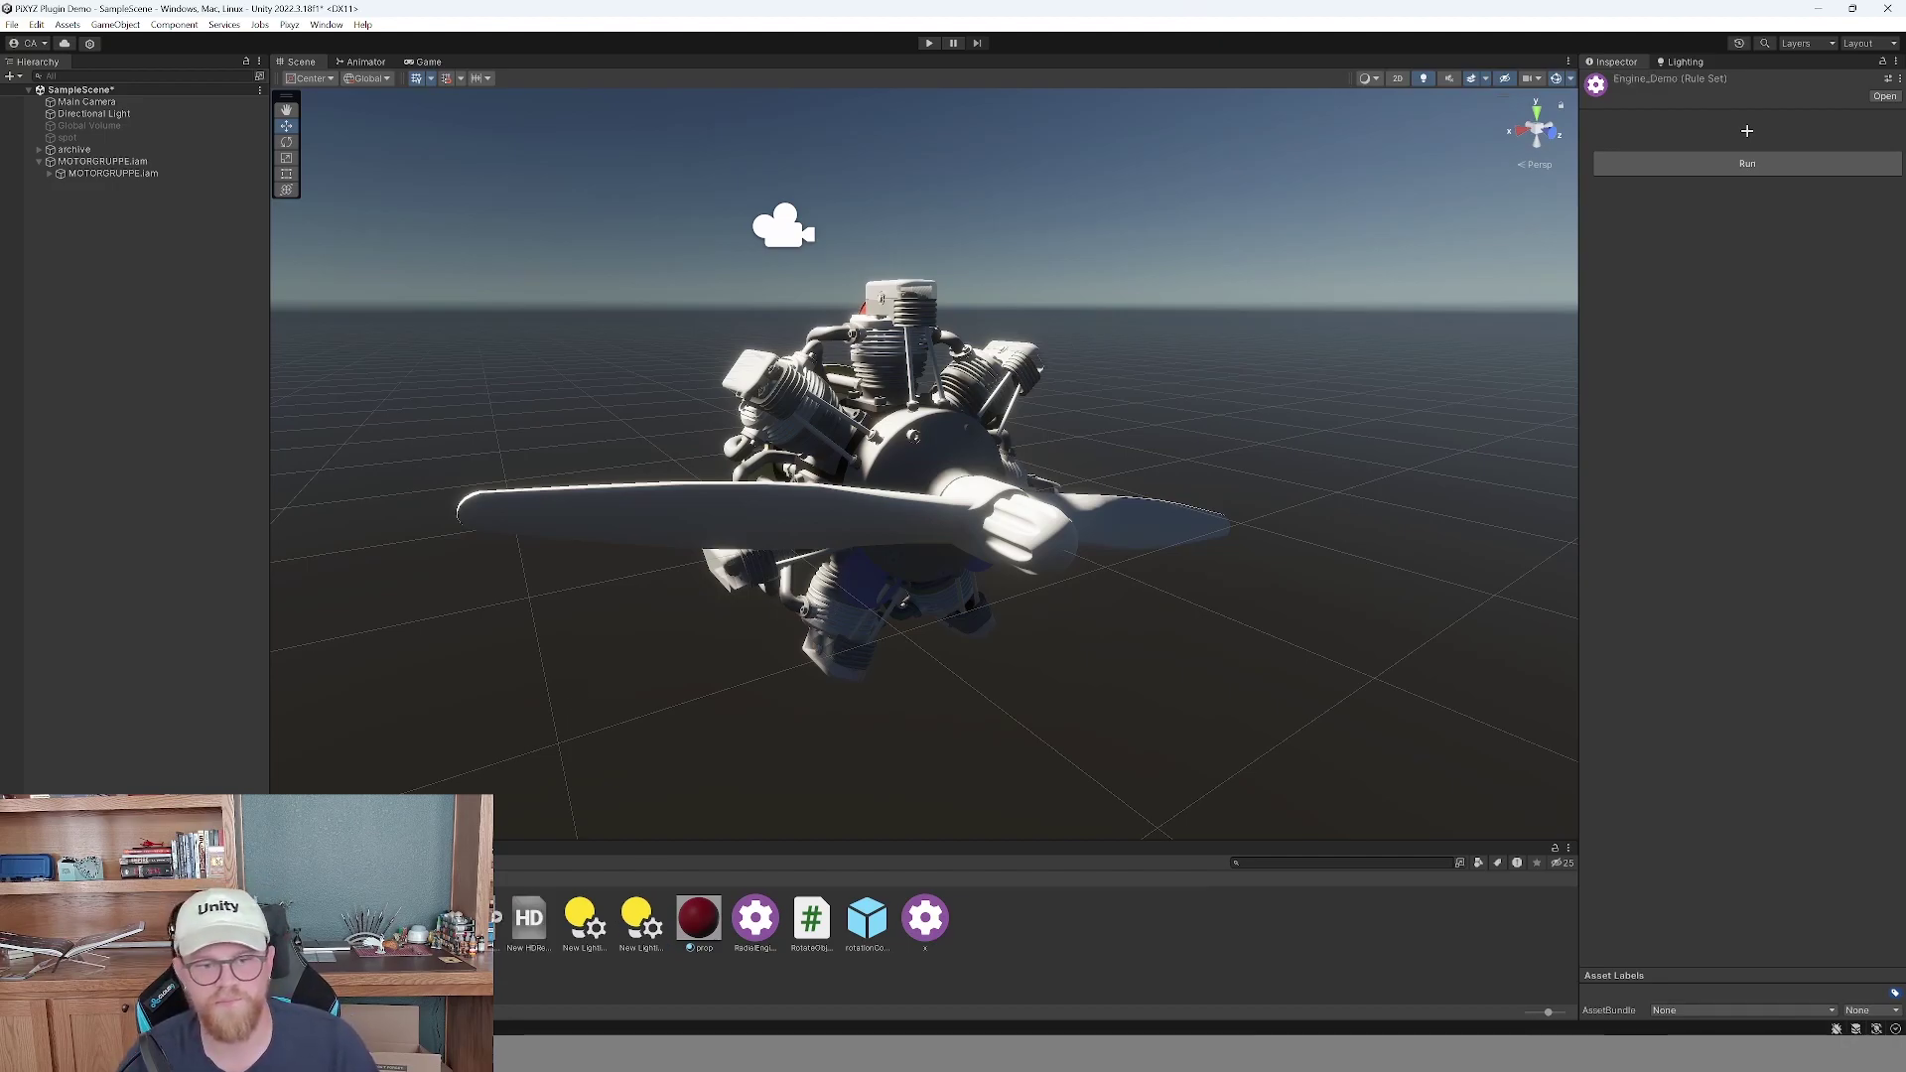
Widen the Inspector and add a rule to Engine_Demo that starts by getting the latest imported model.
{"action": "left_click_drag", "start_coordinate": [1579, 189], "coordinate": [1367, 189]}
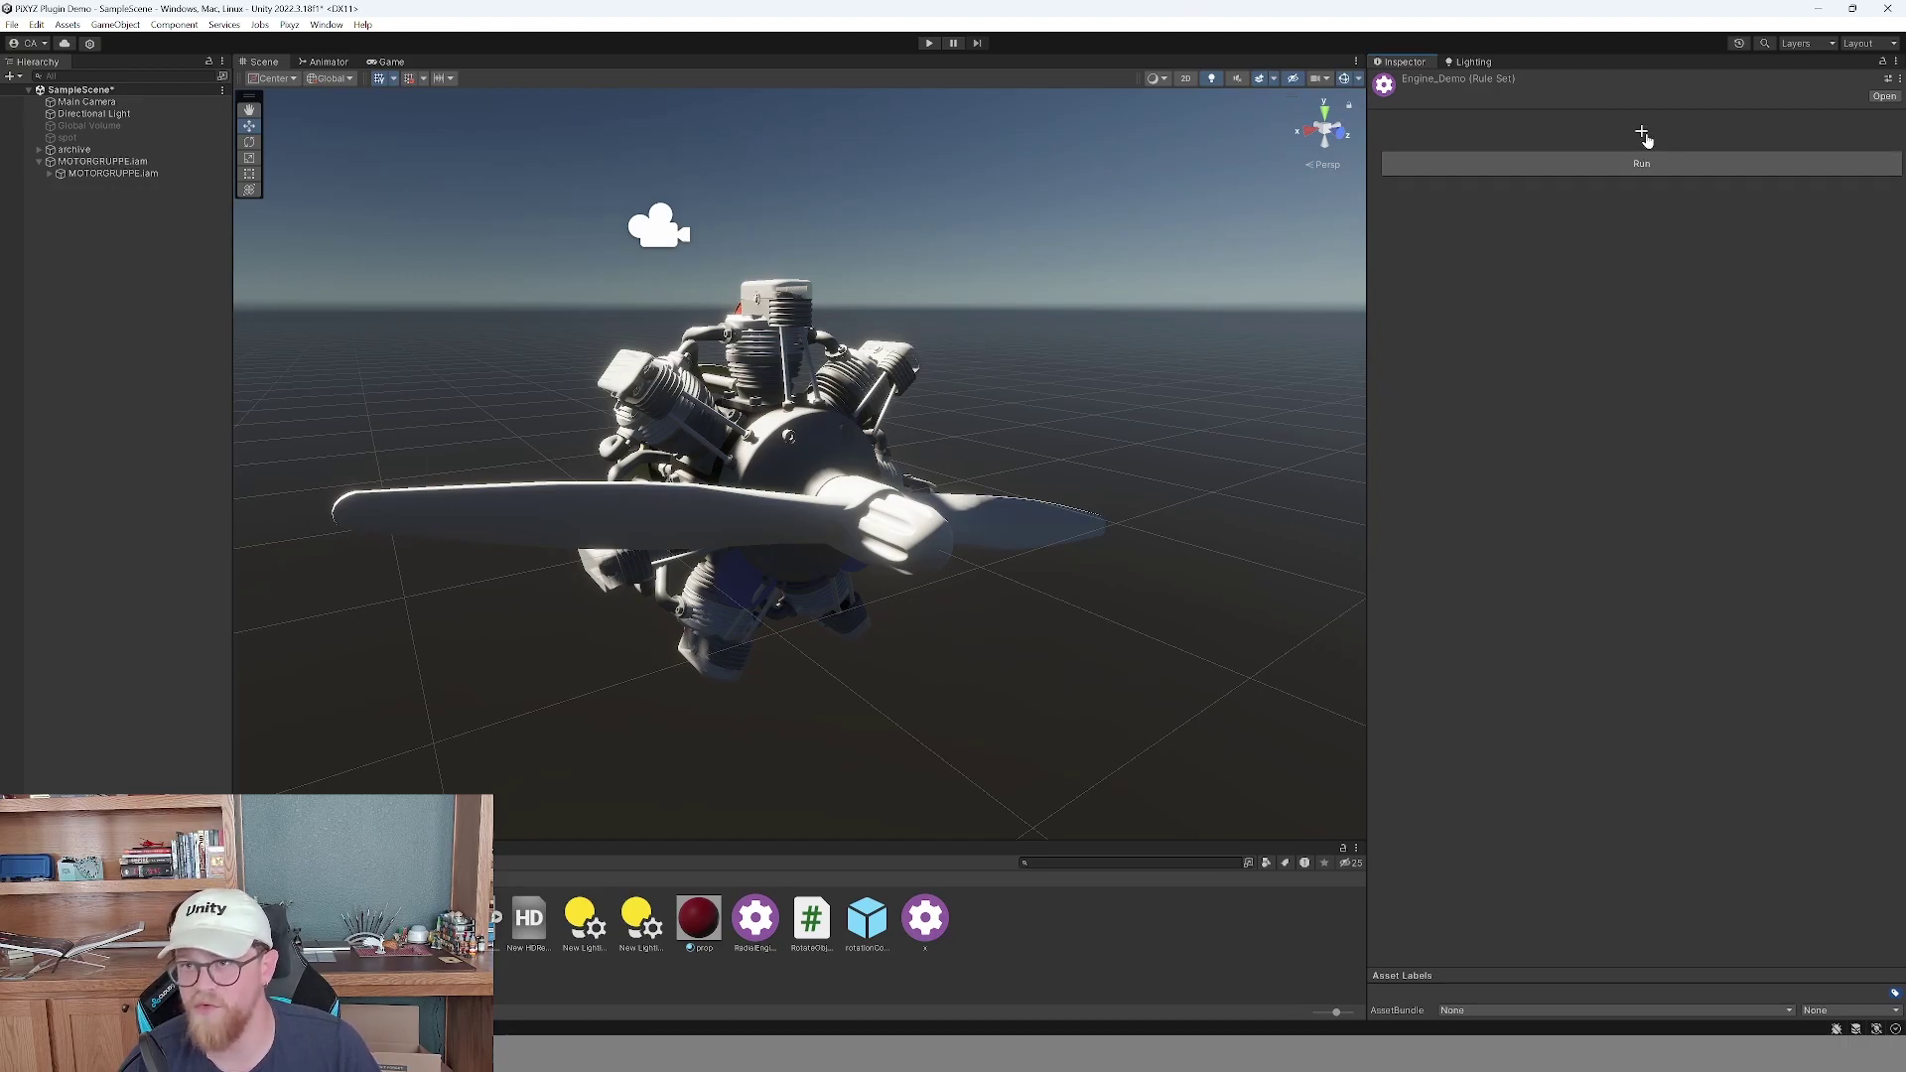
{"action": "left_click", "coordinate": [1641, 133]}
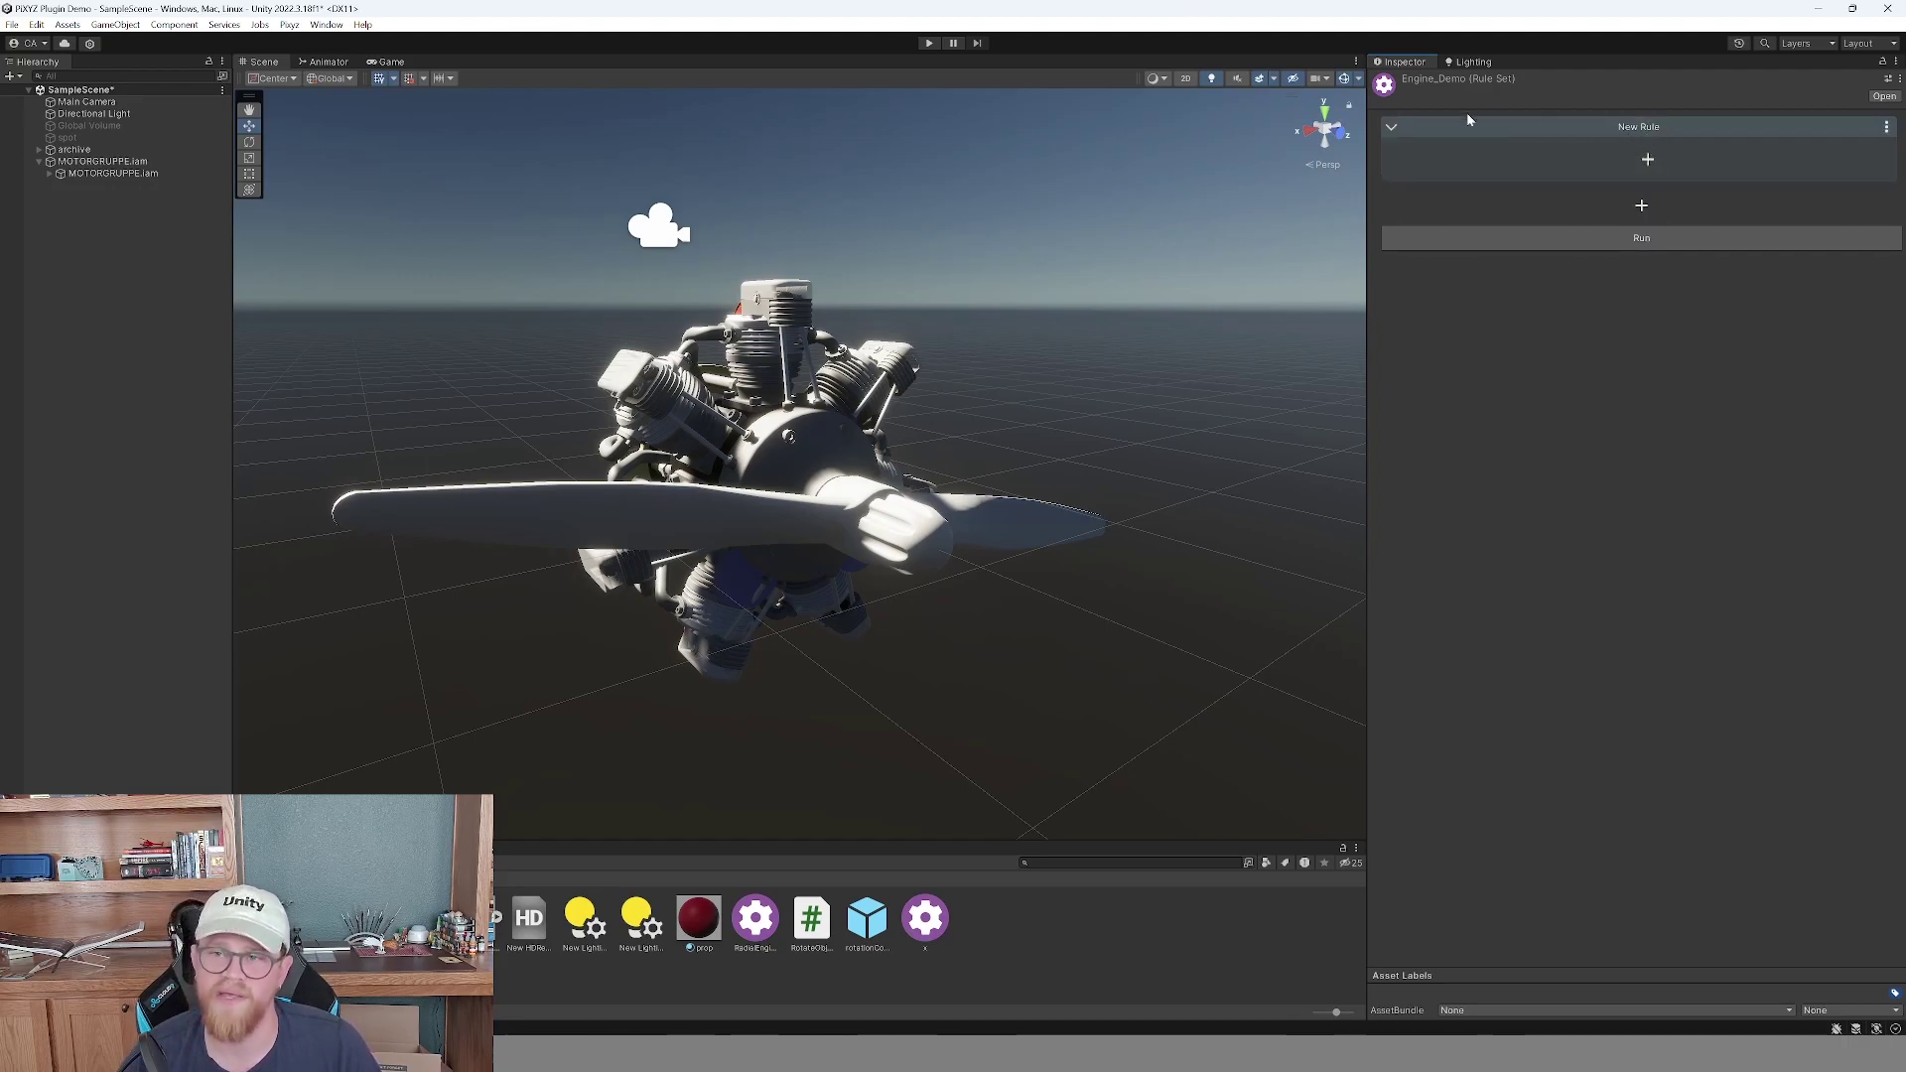
{"action": "left_click", "coordinate": [1650, 169]}
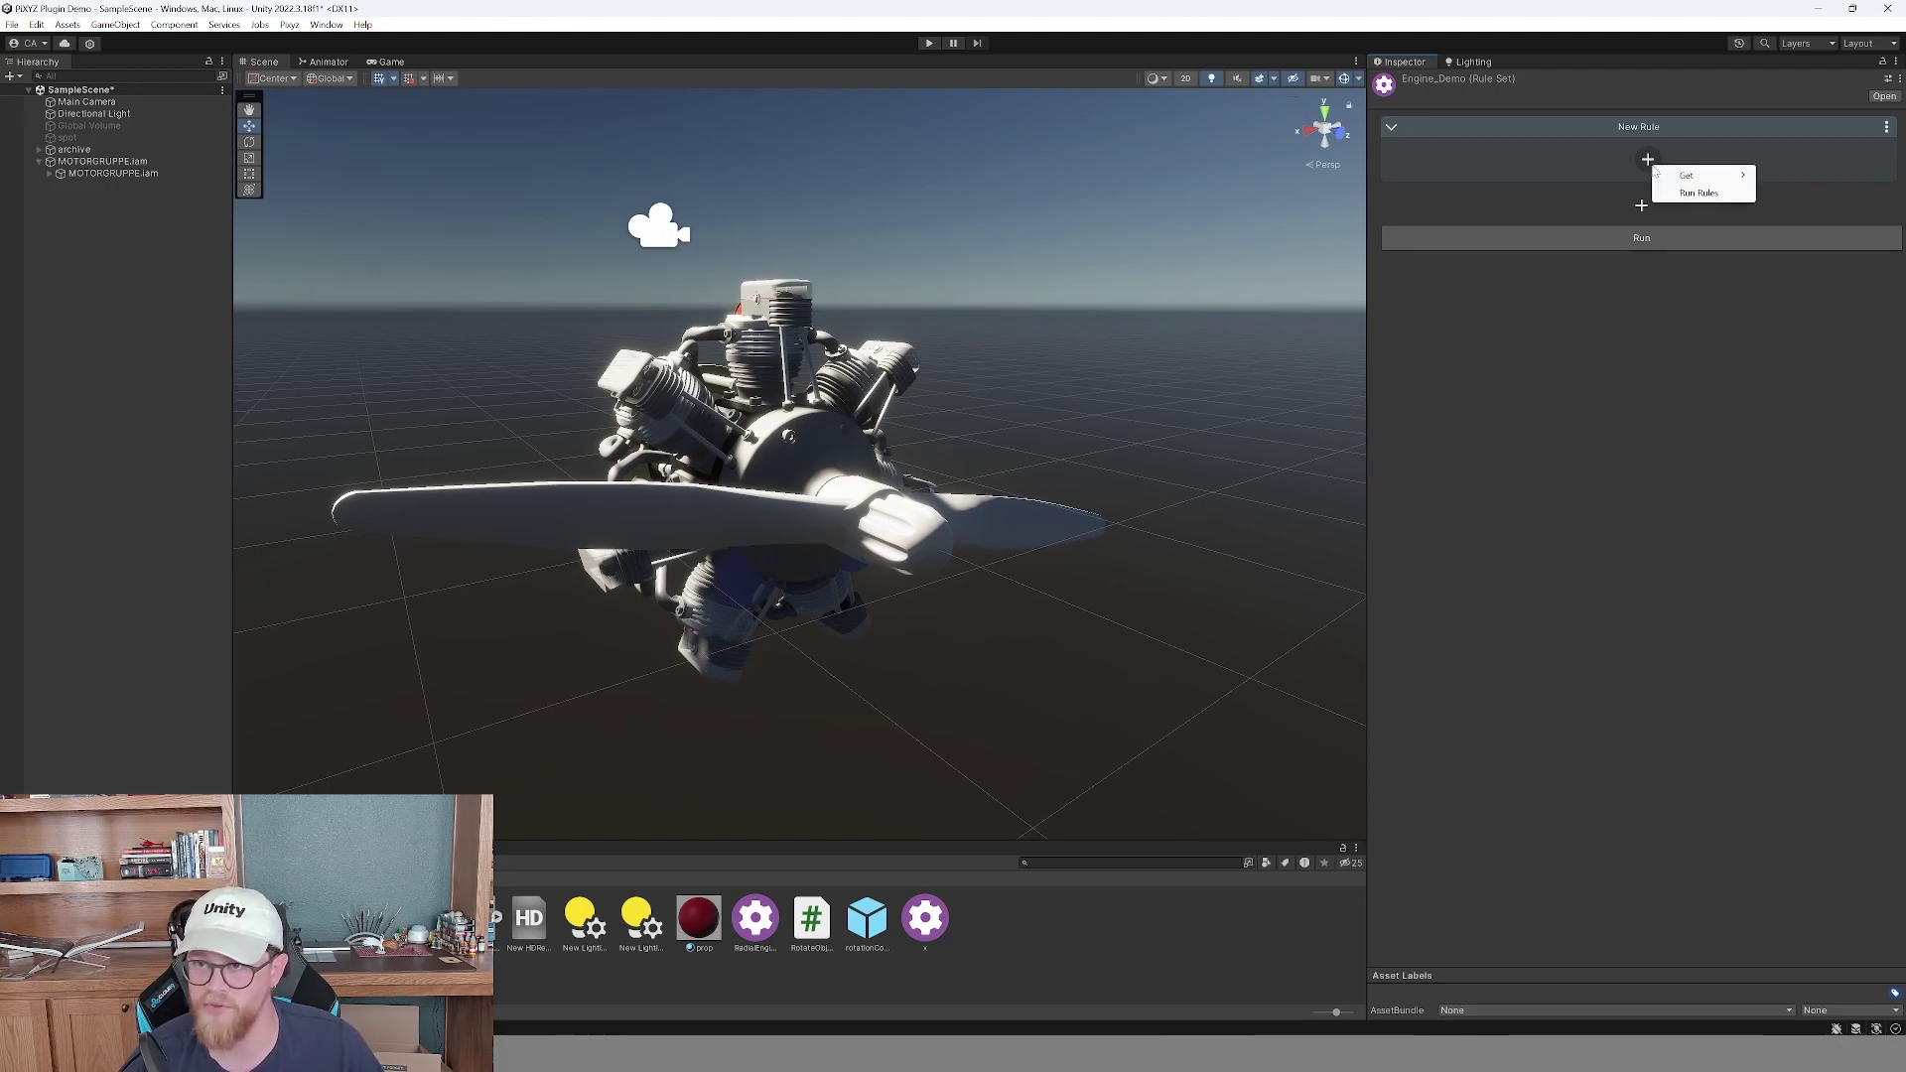
{"action": "mouse_move", "coordinate": [1685, 175]}
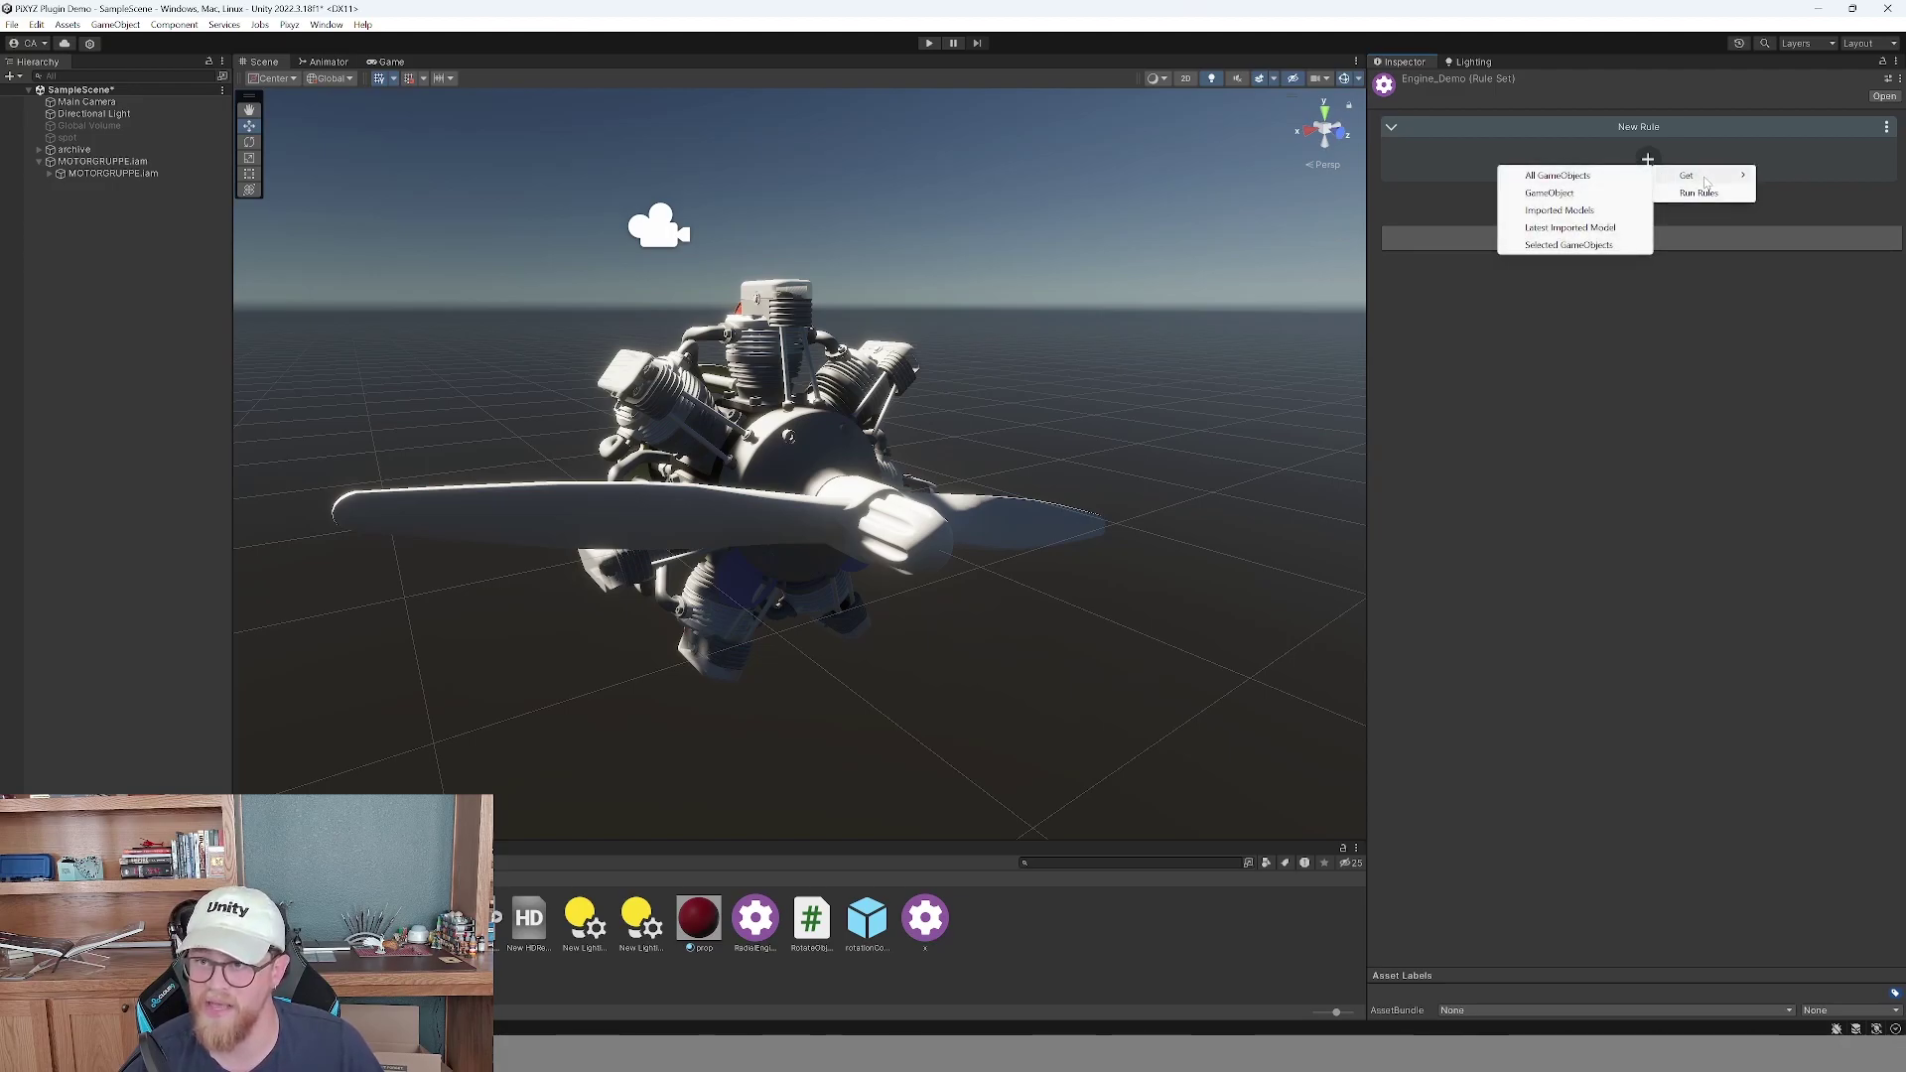
{"action": "left_click", "coordinate": [1591, 229]}
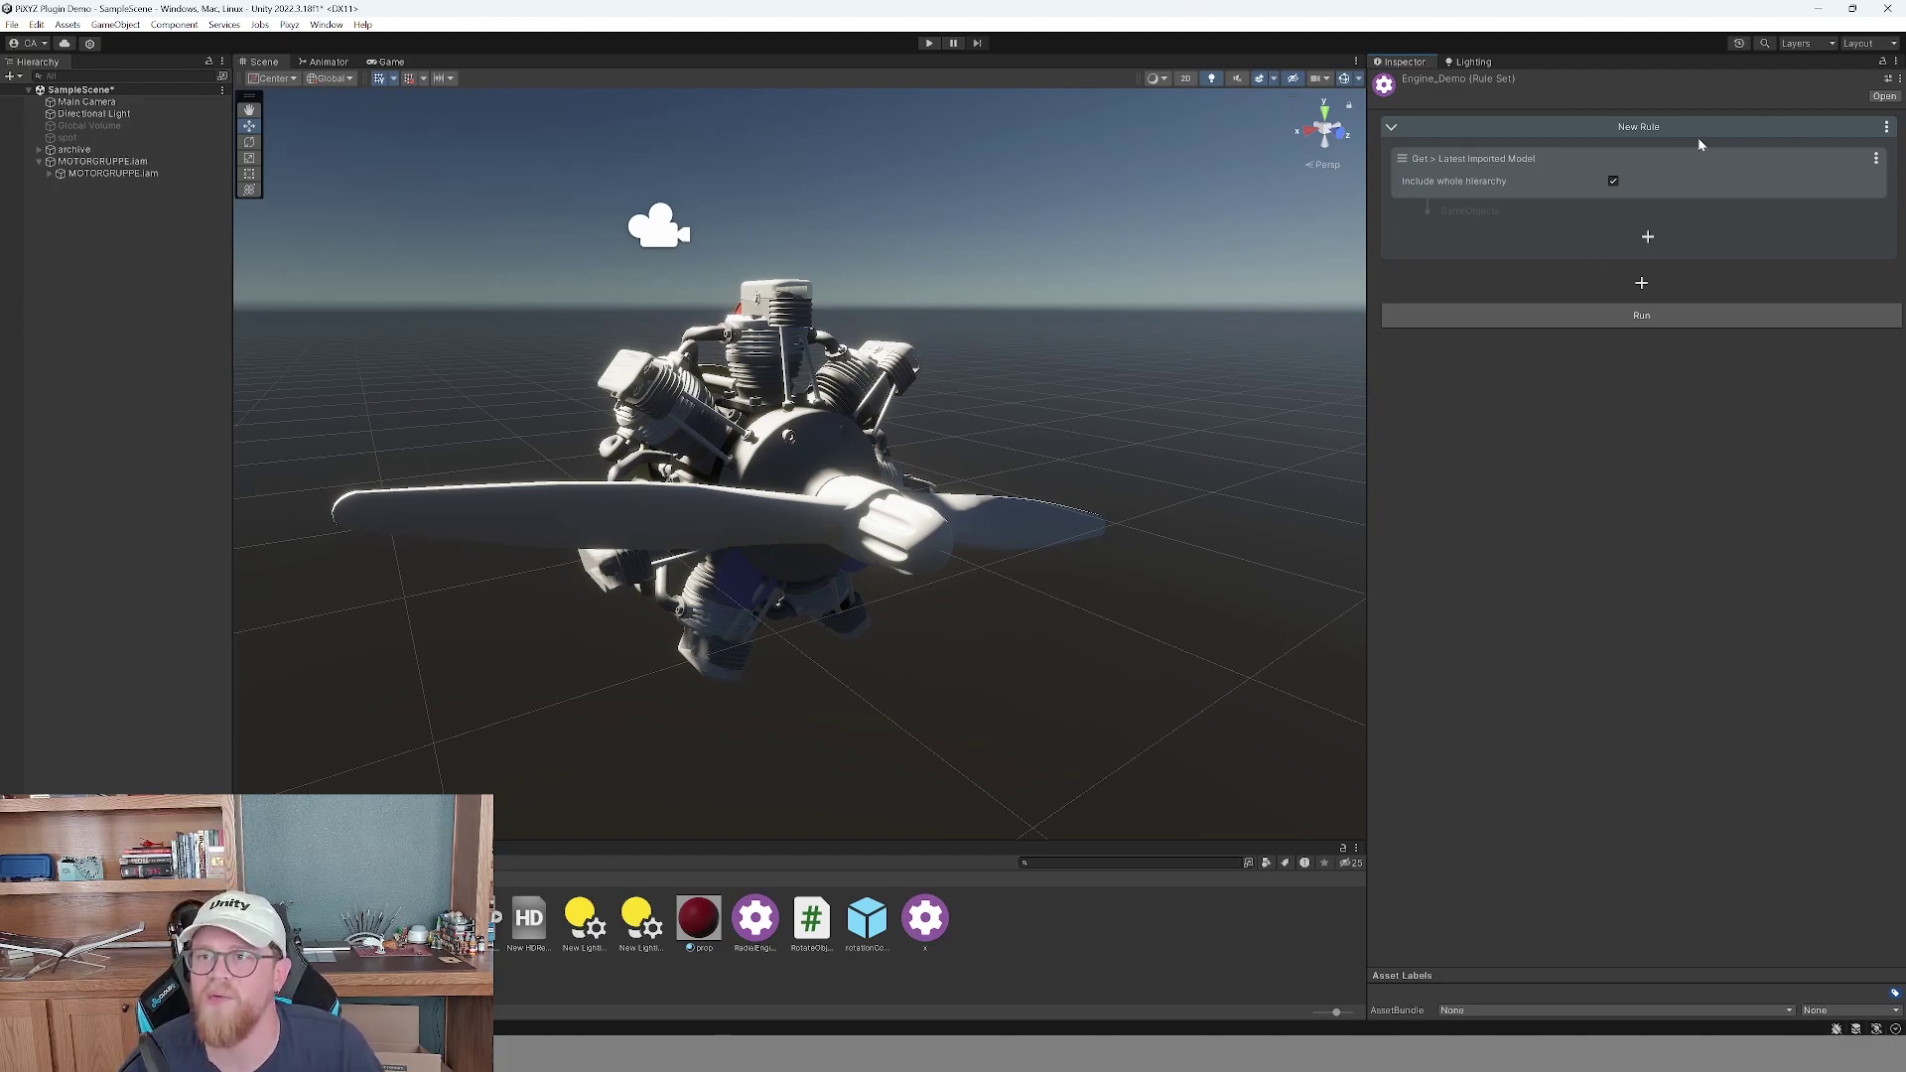
Add a Hierarchy Merge action of type Merge final level to the rule and expand the inner MOTORGRUPPE.iam hierarchy.
{"action": "left_click", "coordinate": [1649, 238]}
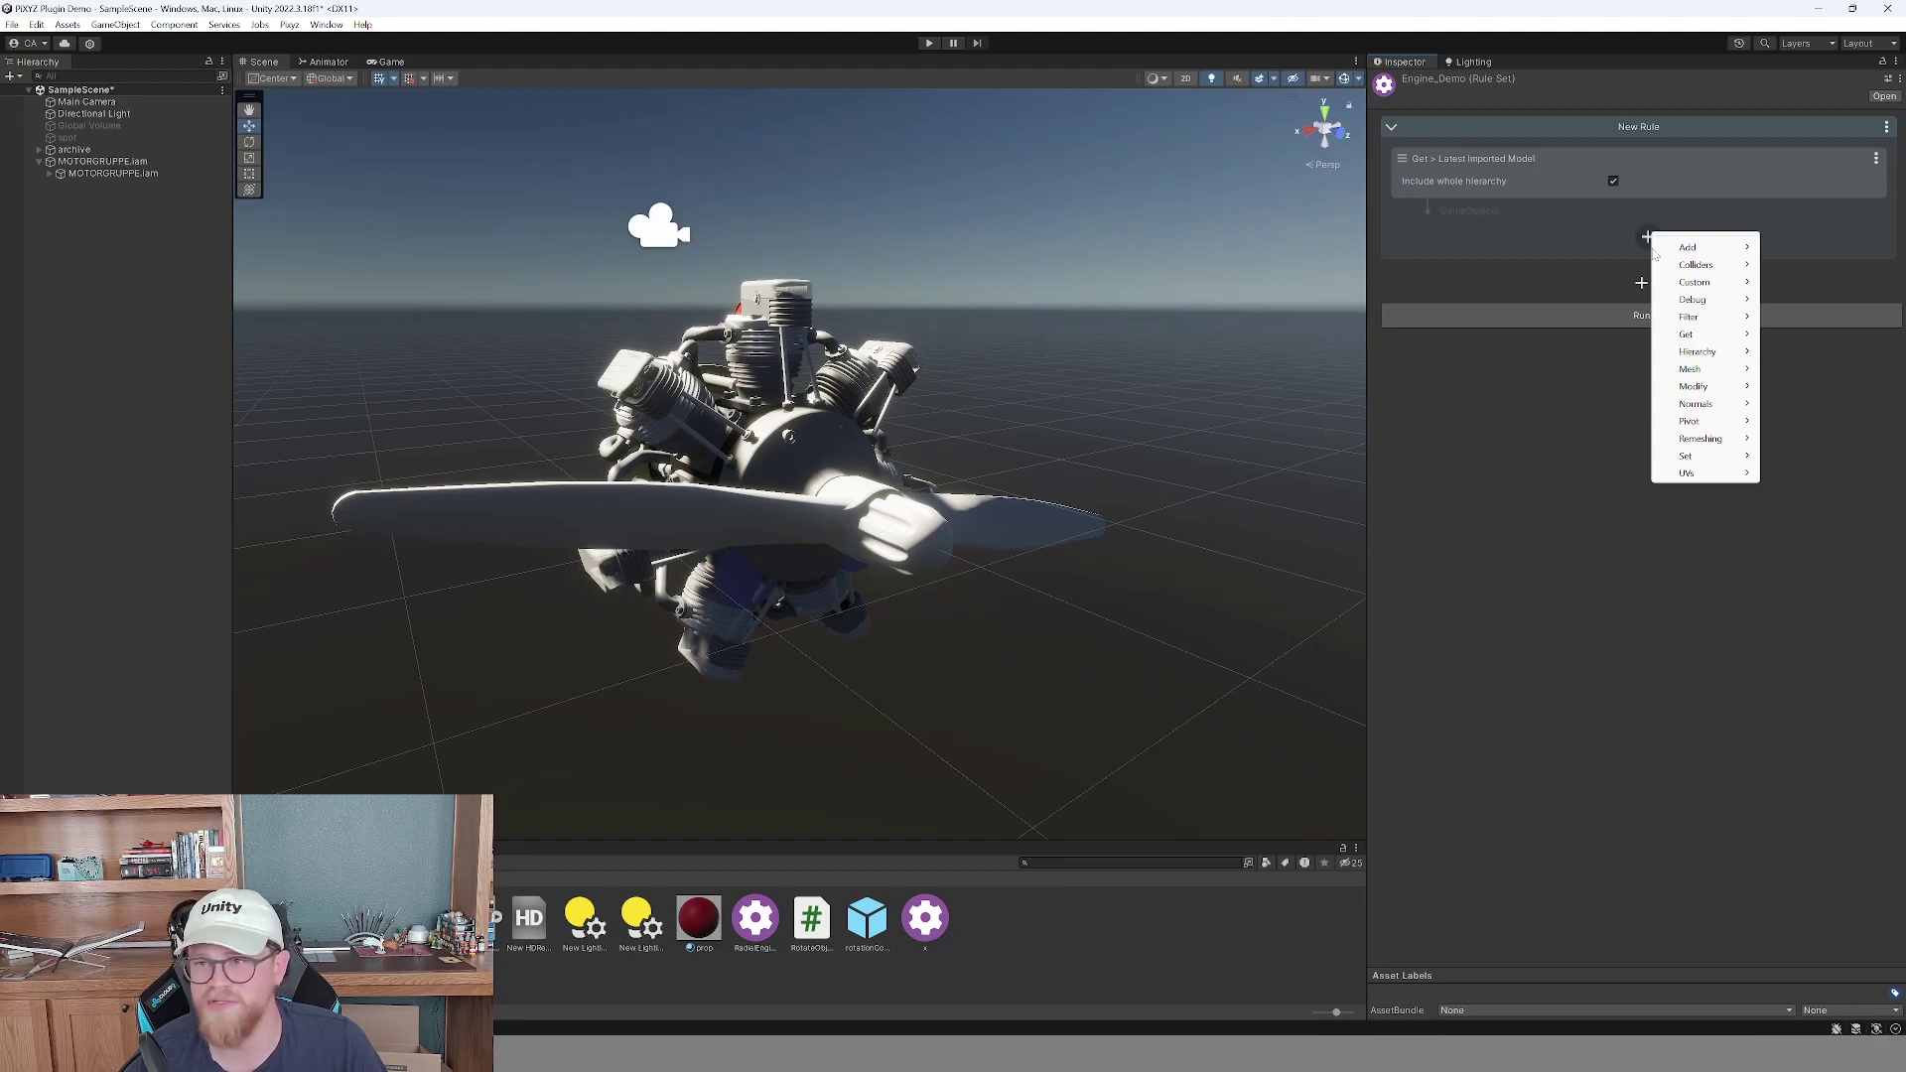
{"action": "mouse_move", "coordinate": [1701, 354]}
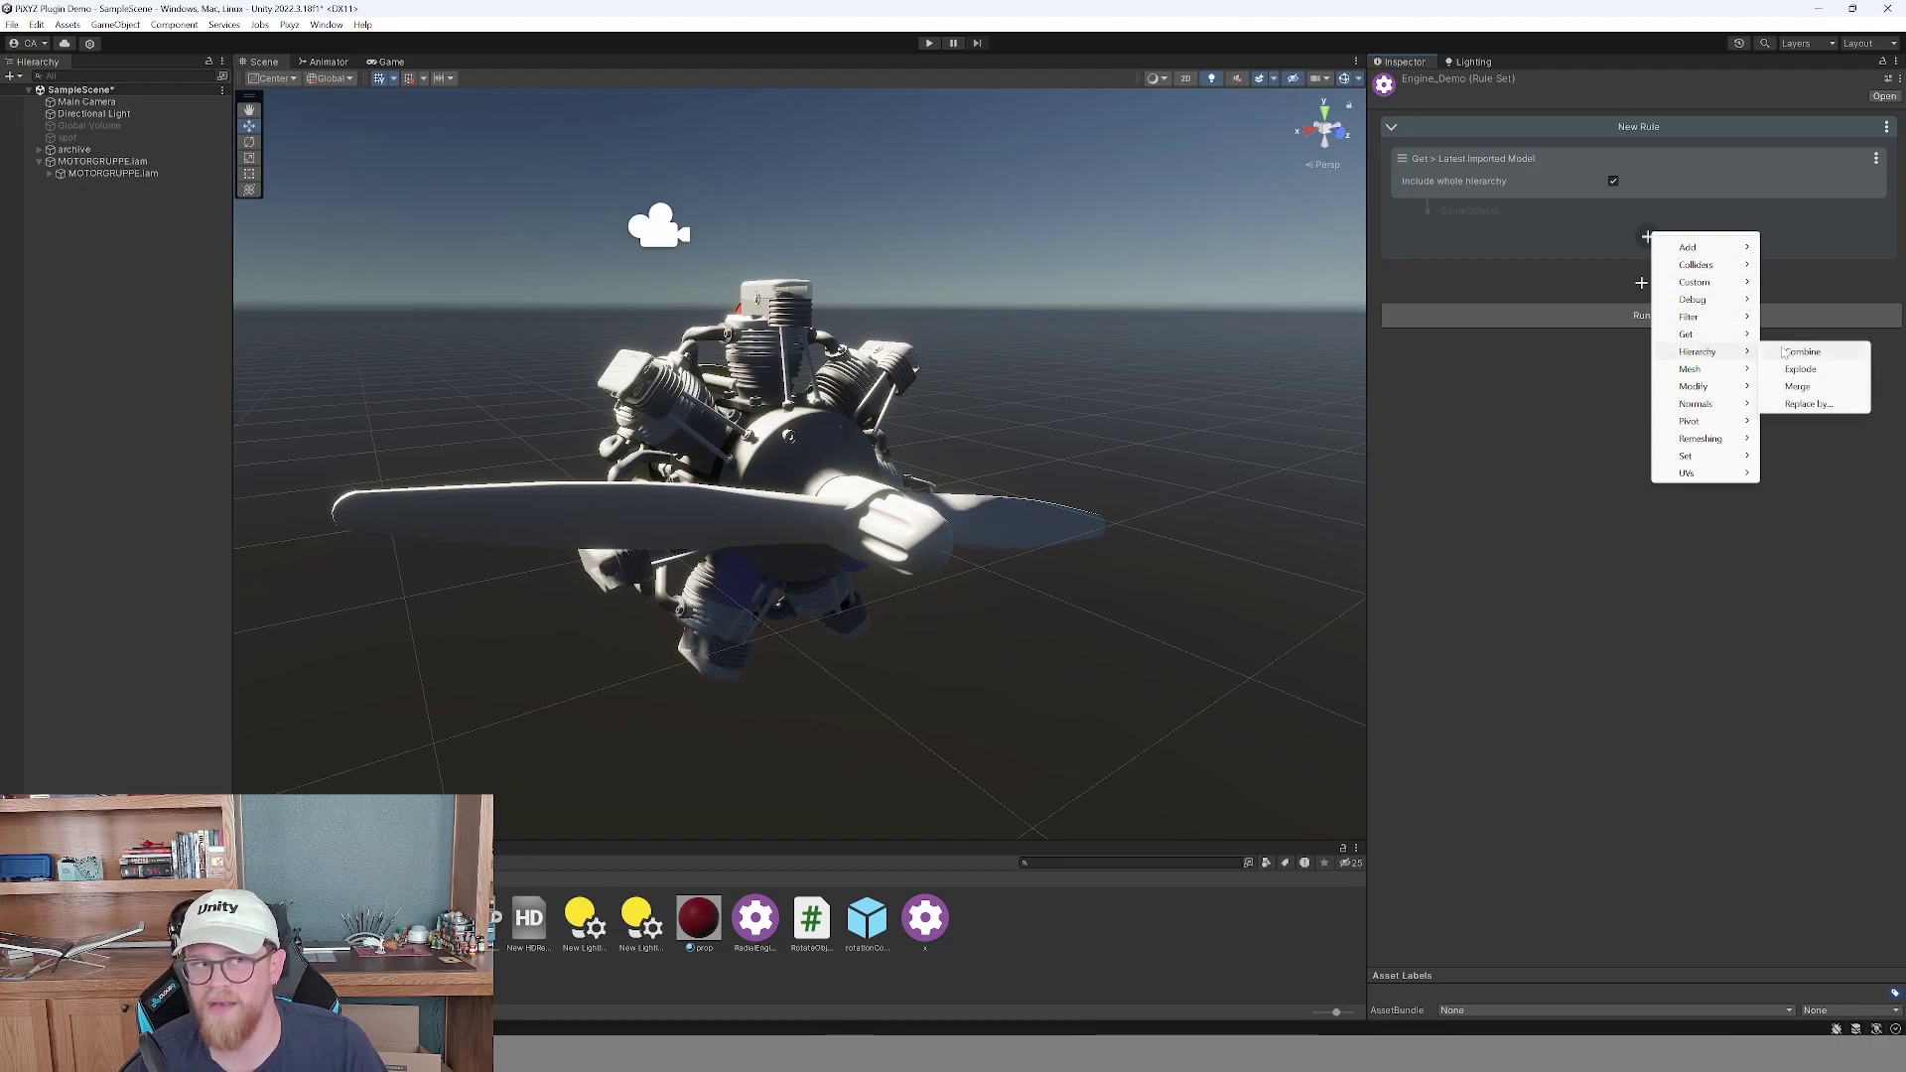
{"action": "left_click", "coordinate": [1798, 386]}
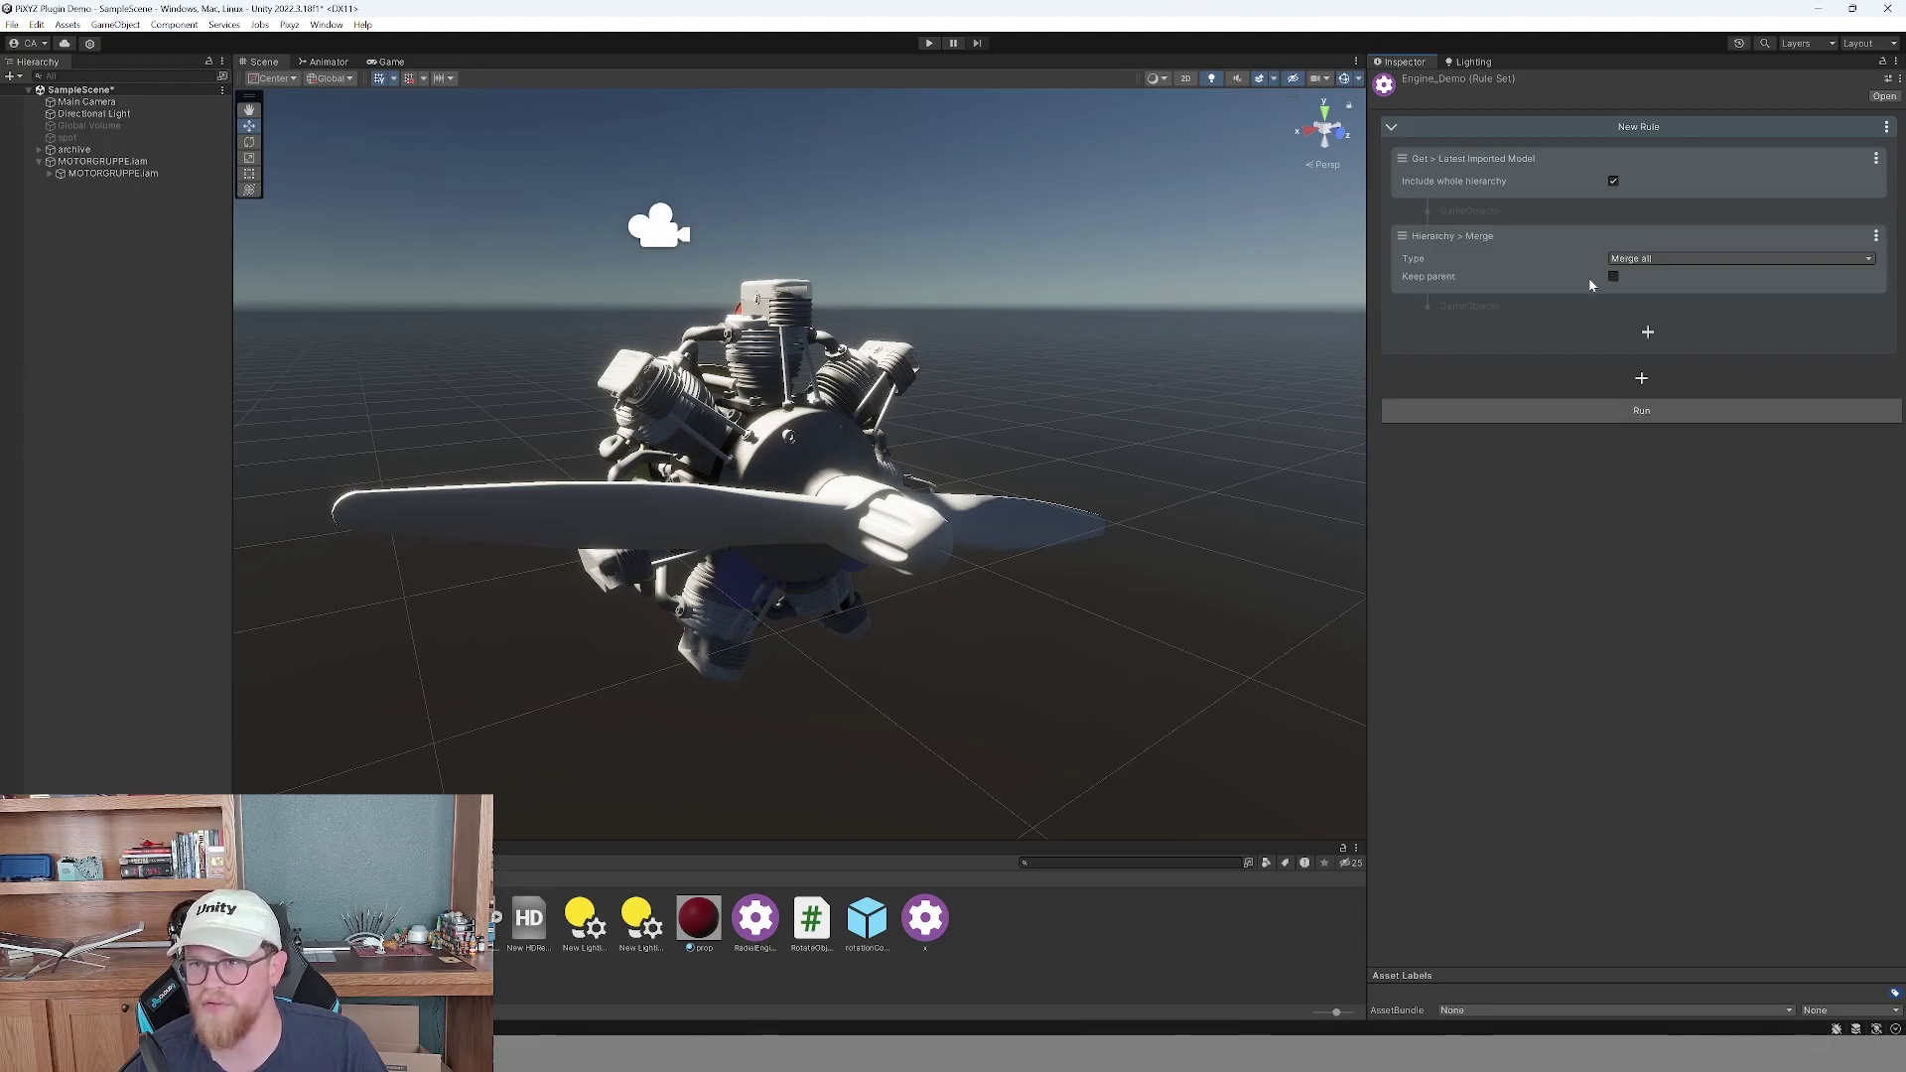
{"action": "left_click", "coordinate": [1674, 260]}
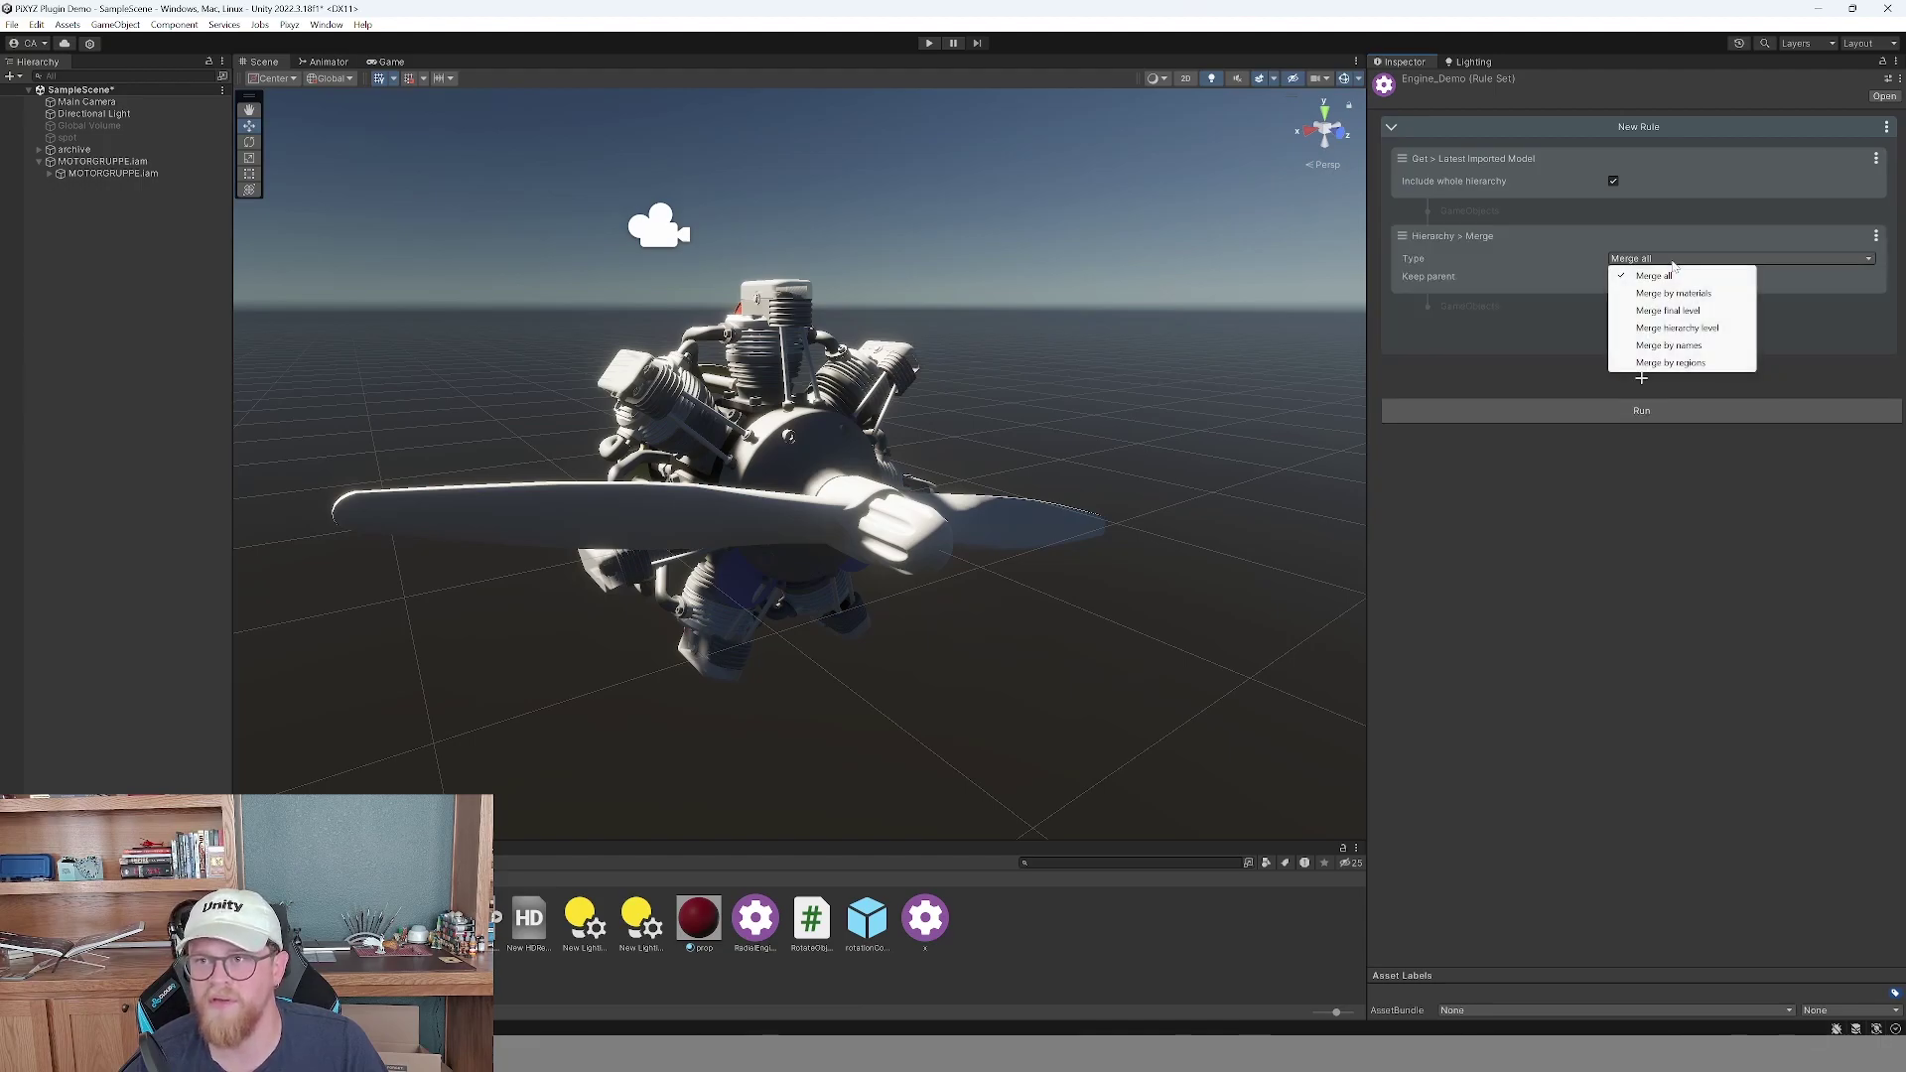
{"action": "left_click", "coordinate": [1677, 311]}
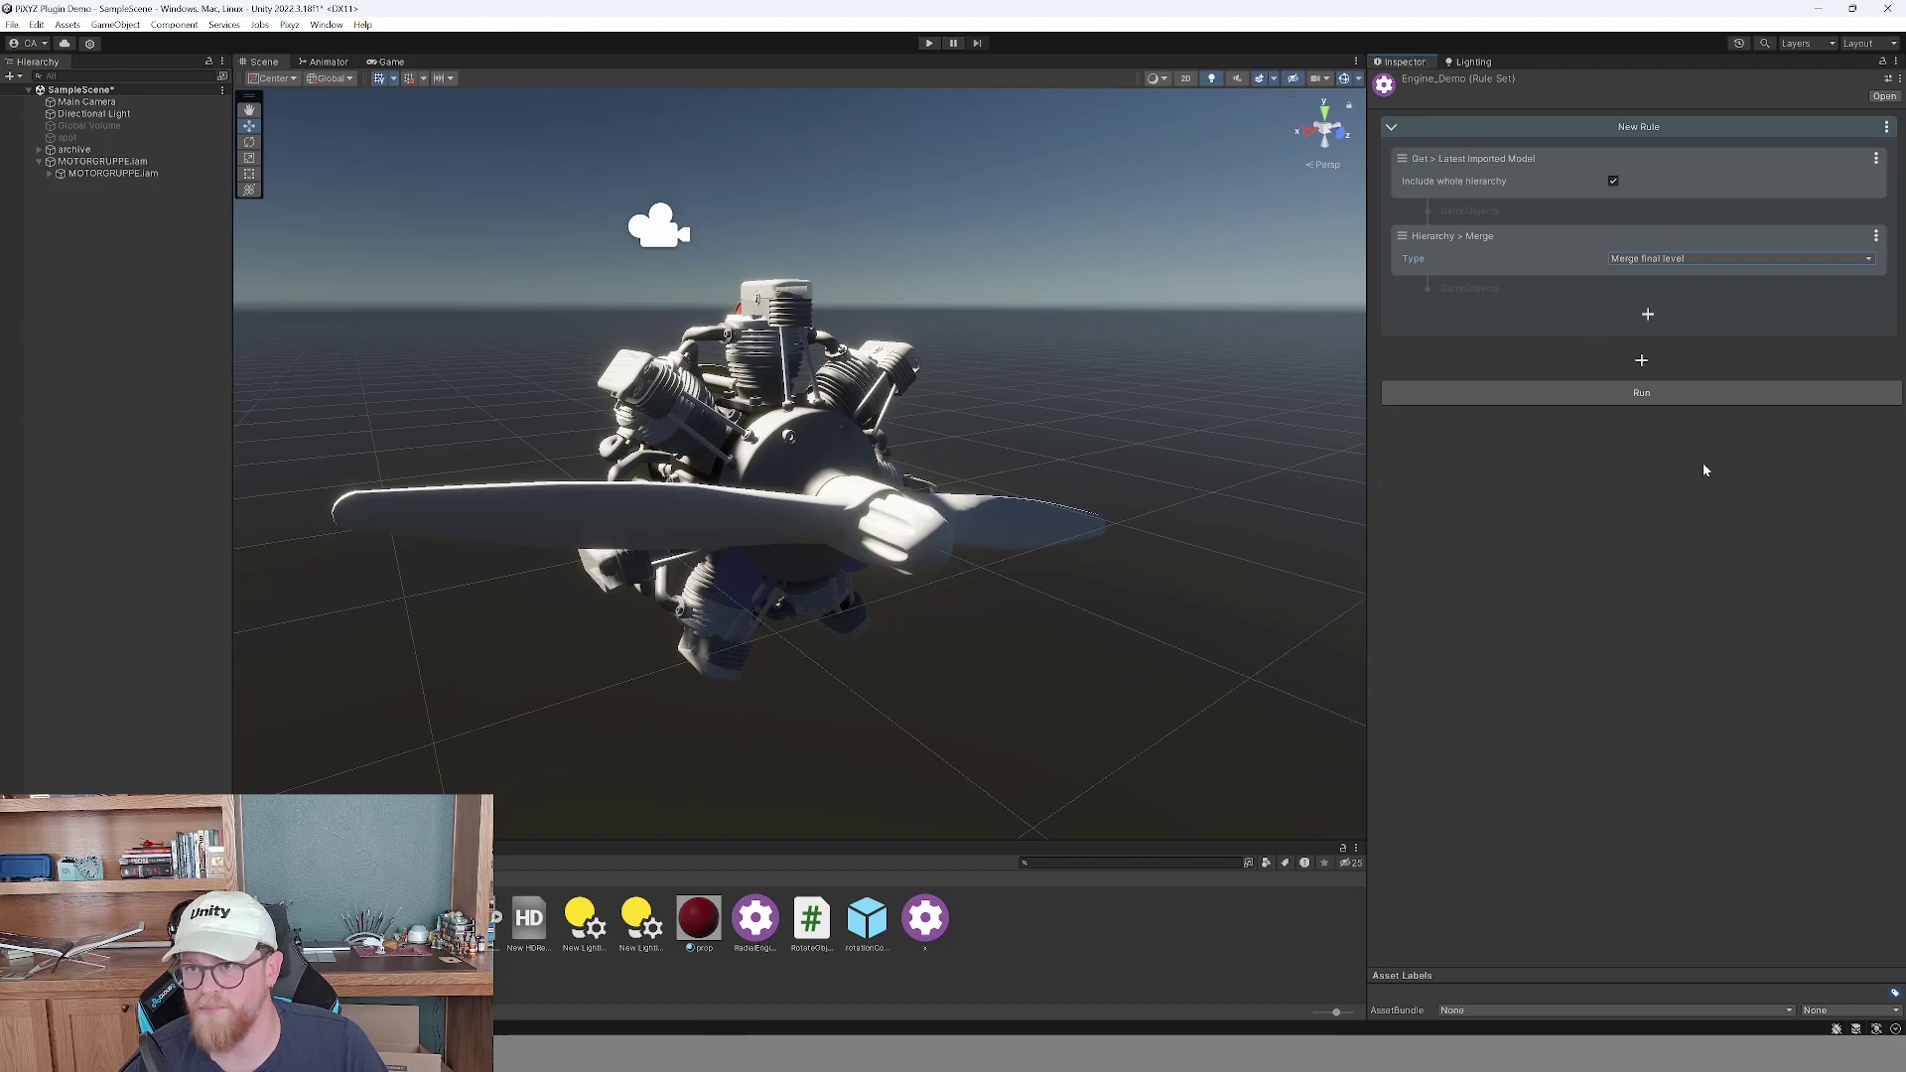
{"action": "left_click", "coordinate": [49, 173]}
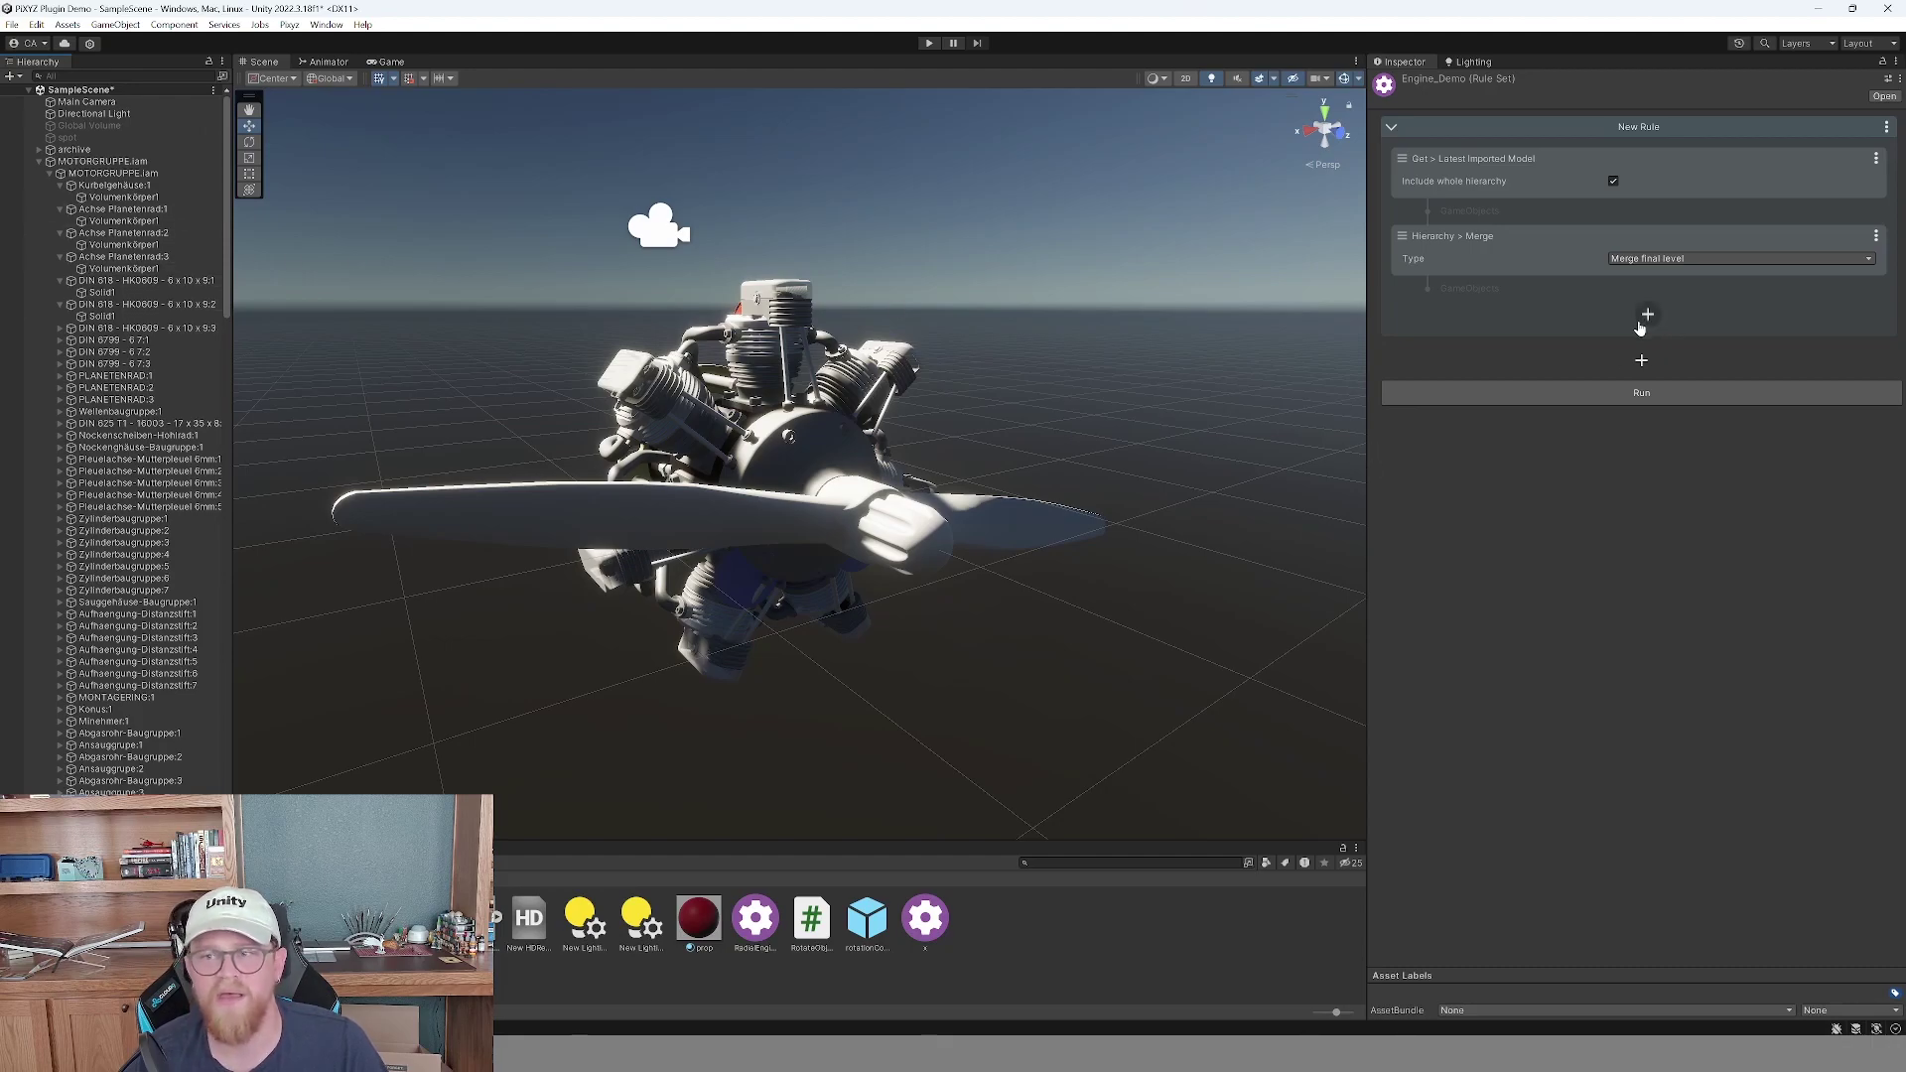
Add a Set As Static action after the merge action, with Is static enabled.
{"action": "left_click", "coordinate": [1647, 314]}
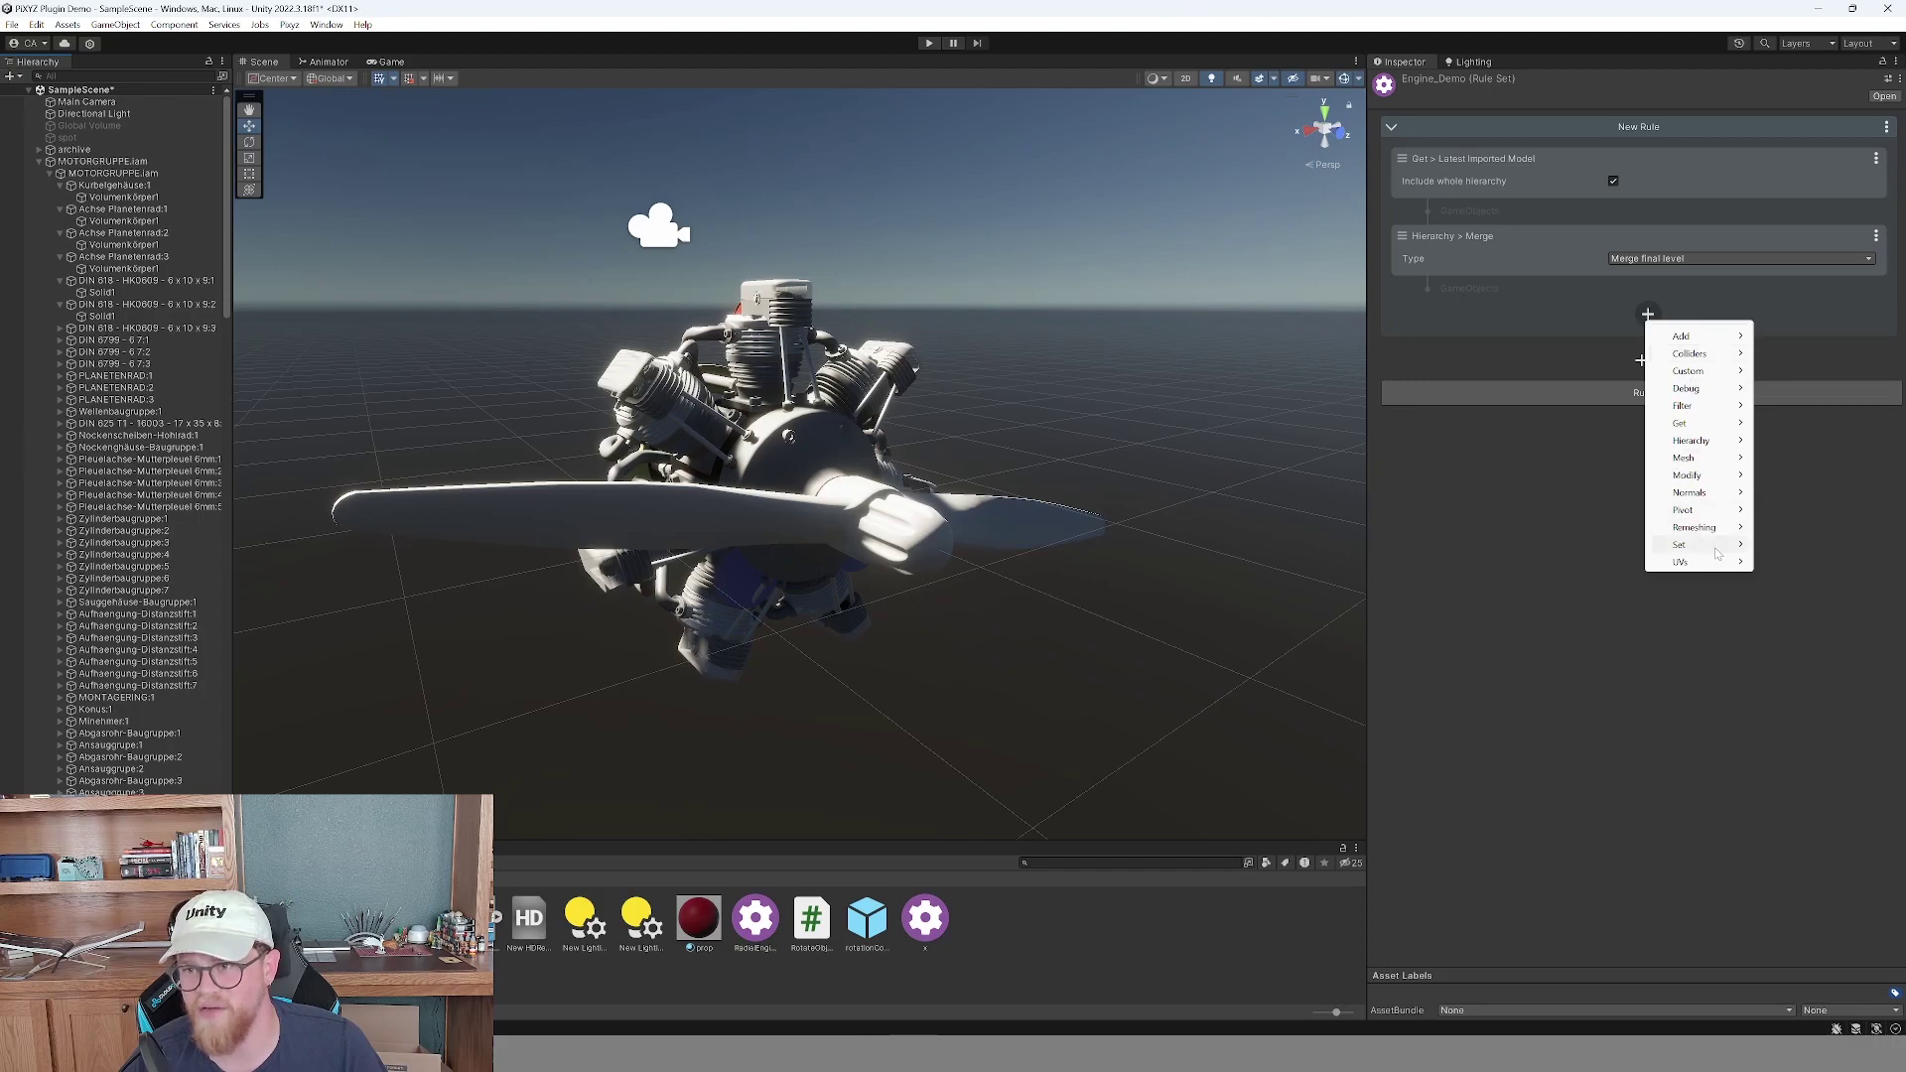
{"action": "mouse_move", "coordinate": [1720, 551]}
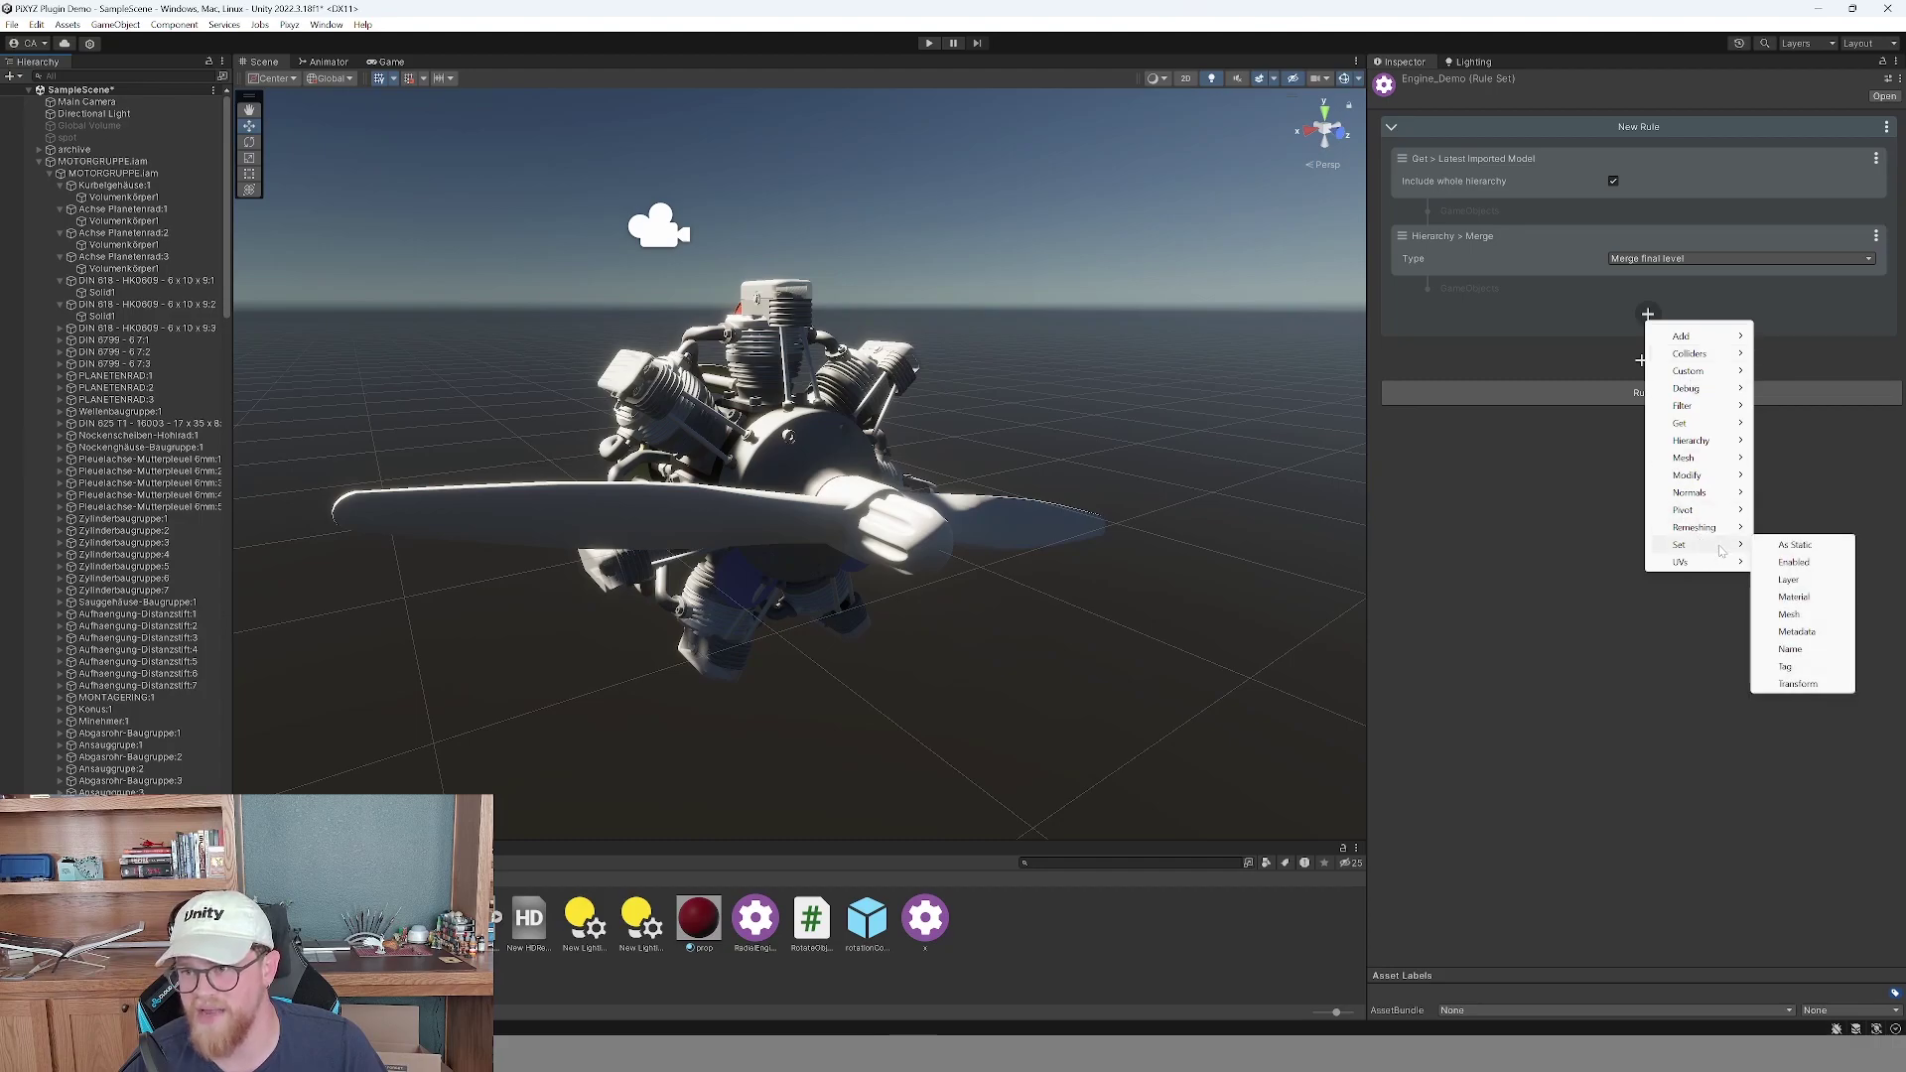
{"action": "left_click", "coordinate": [1795, 545]}
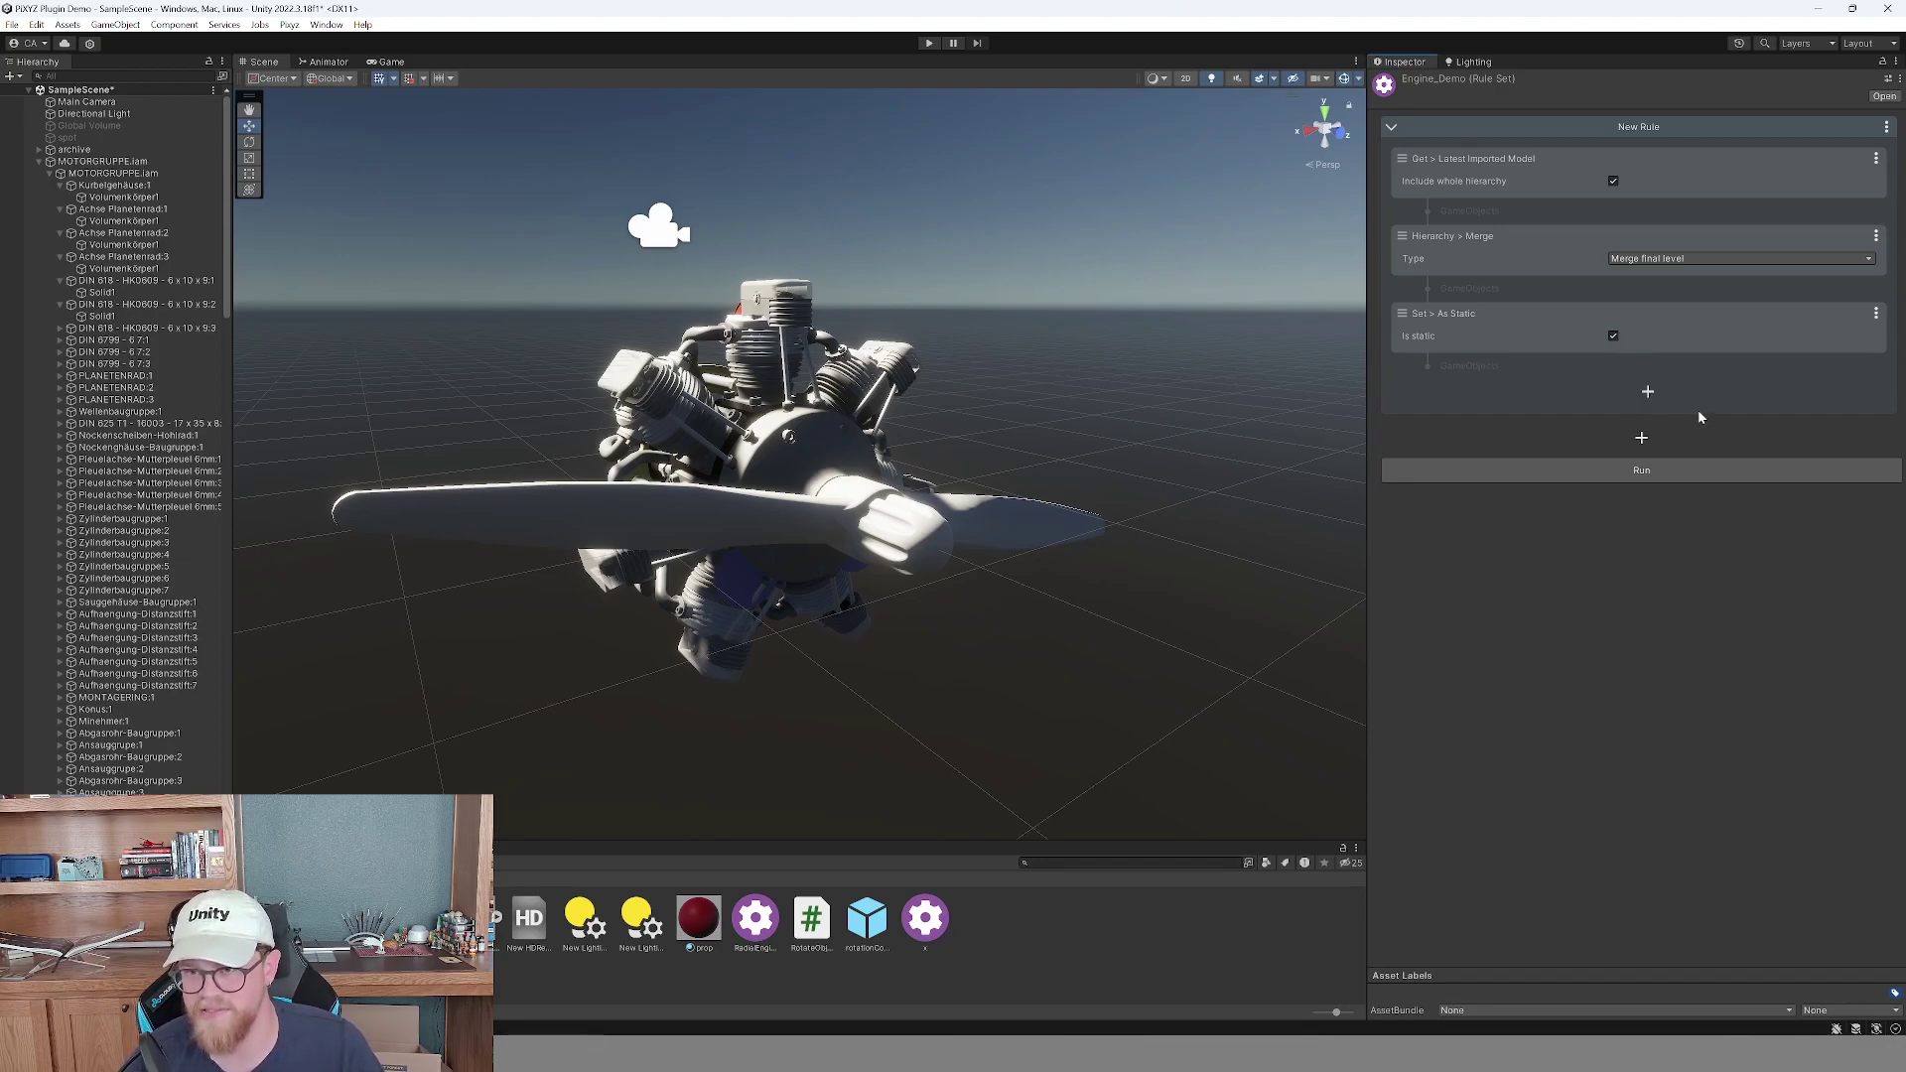
Rename the rule as Default_Import_Clean and run the Engine_Demo rule set on the imported engine.
{"action": "double_click", "coordinate": [1640, 130]}
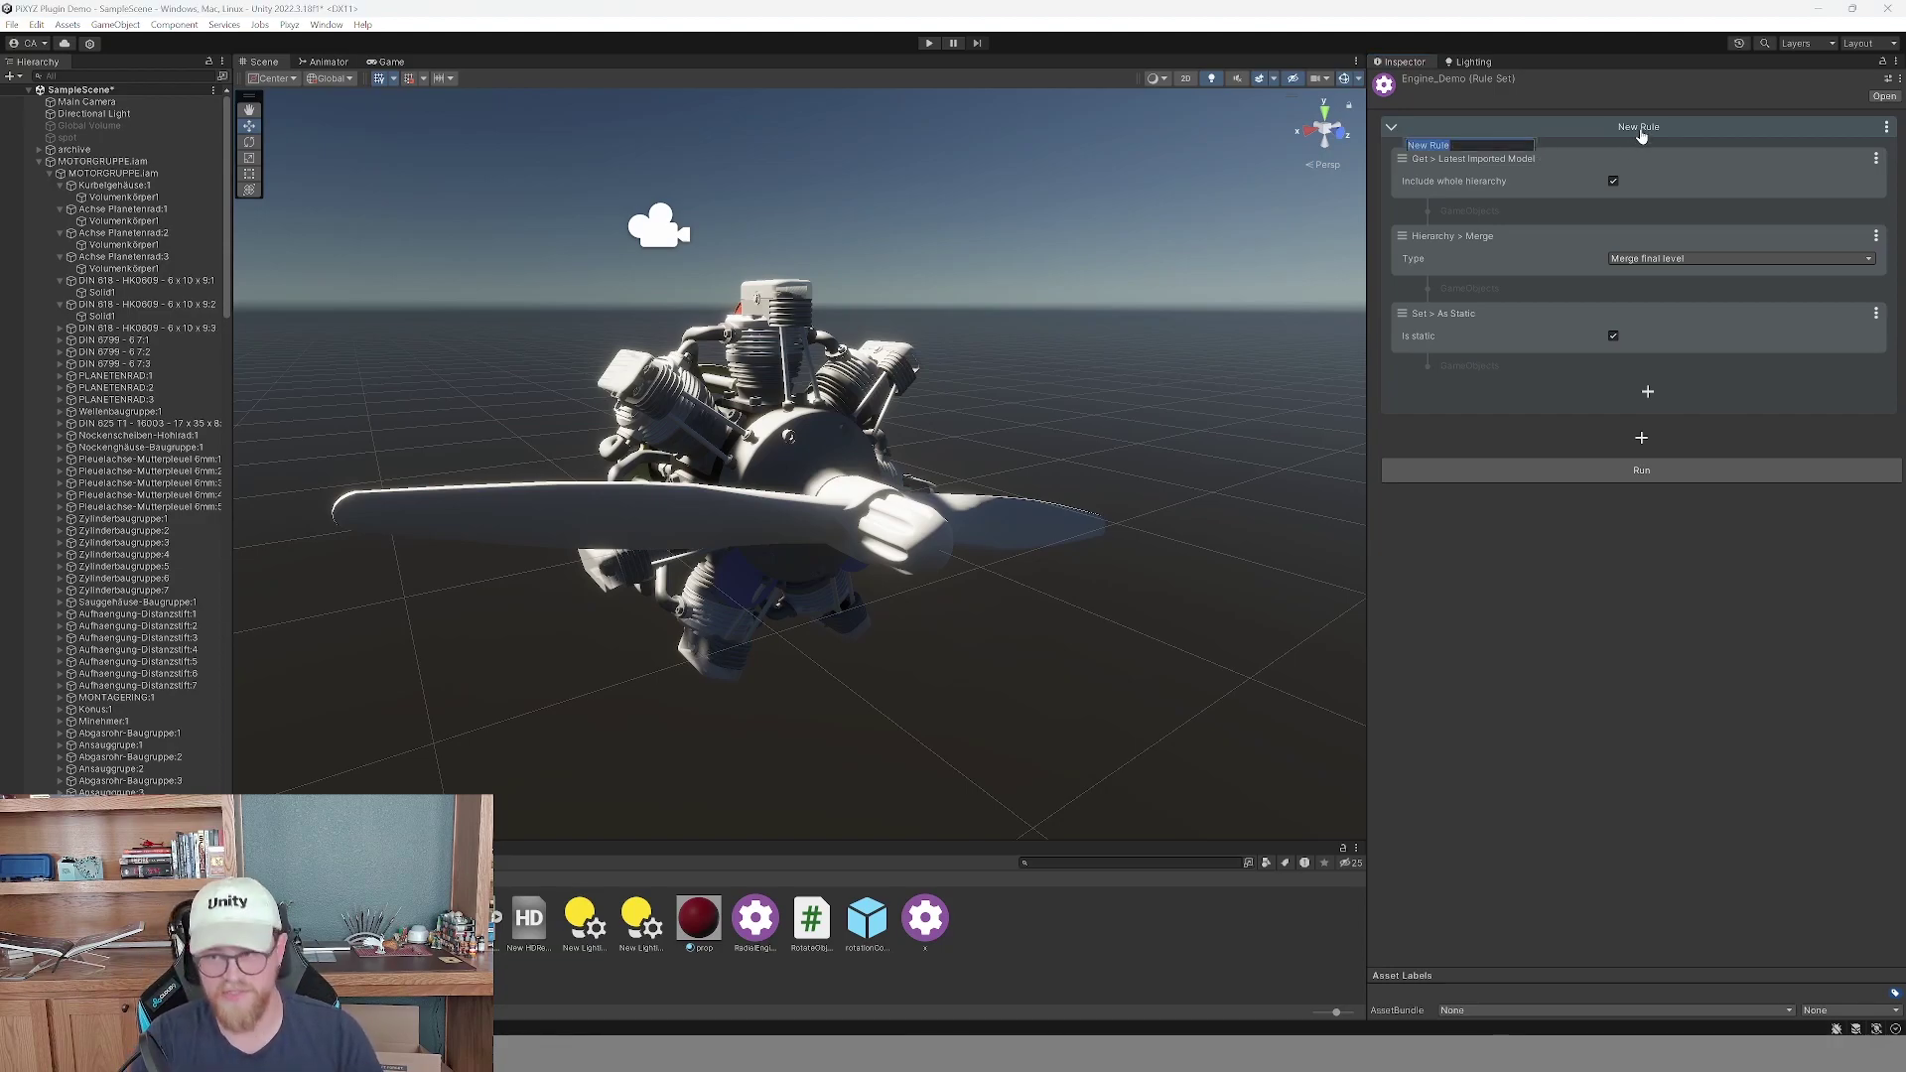
{"action": "type", "text": "D"}
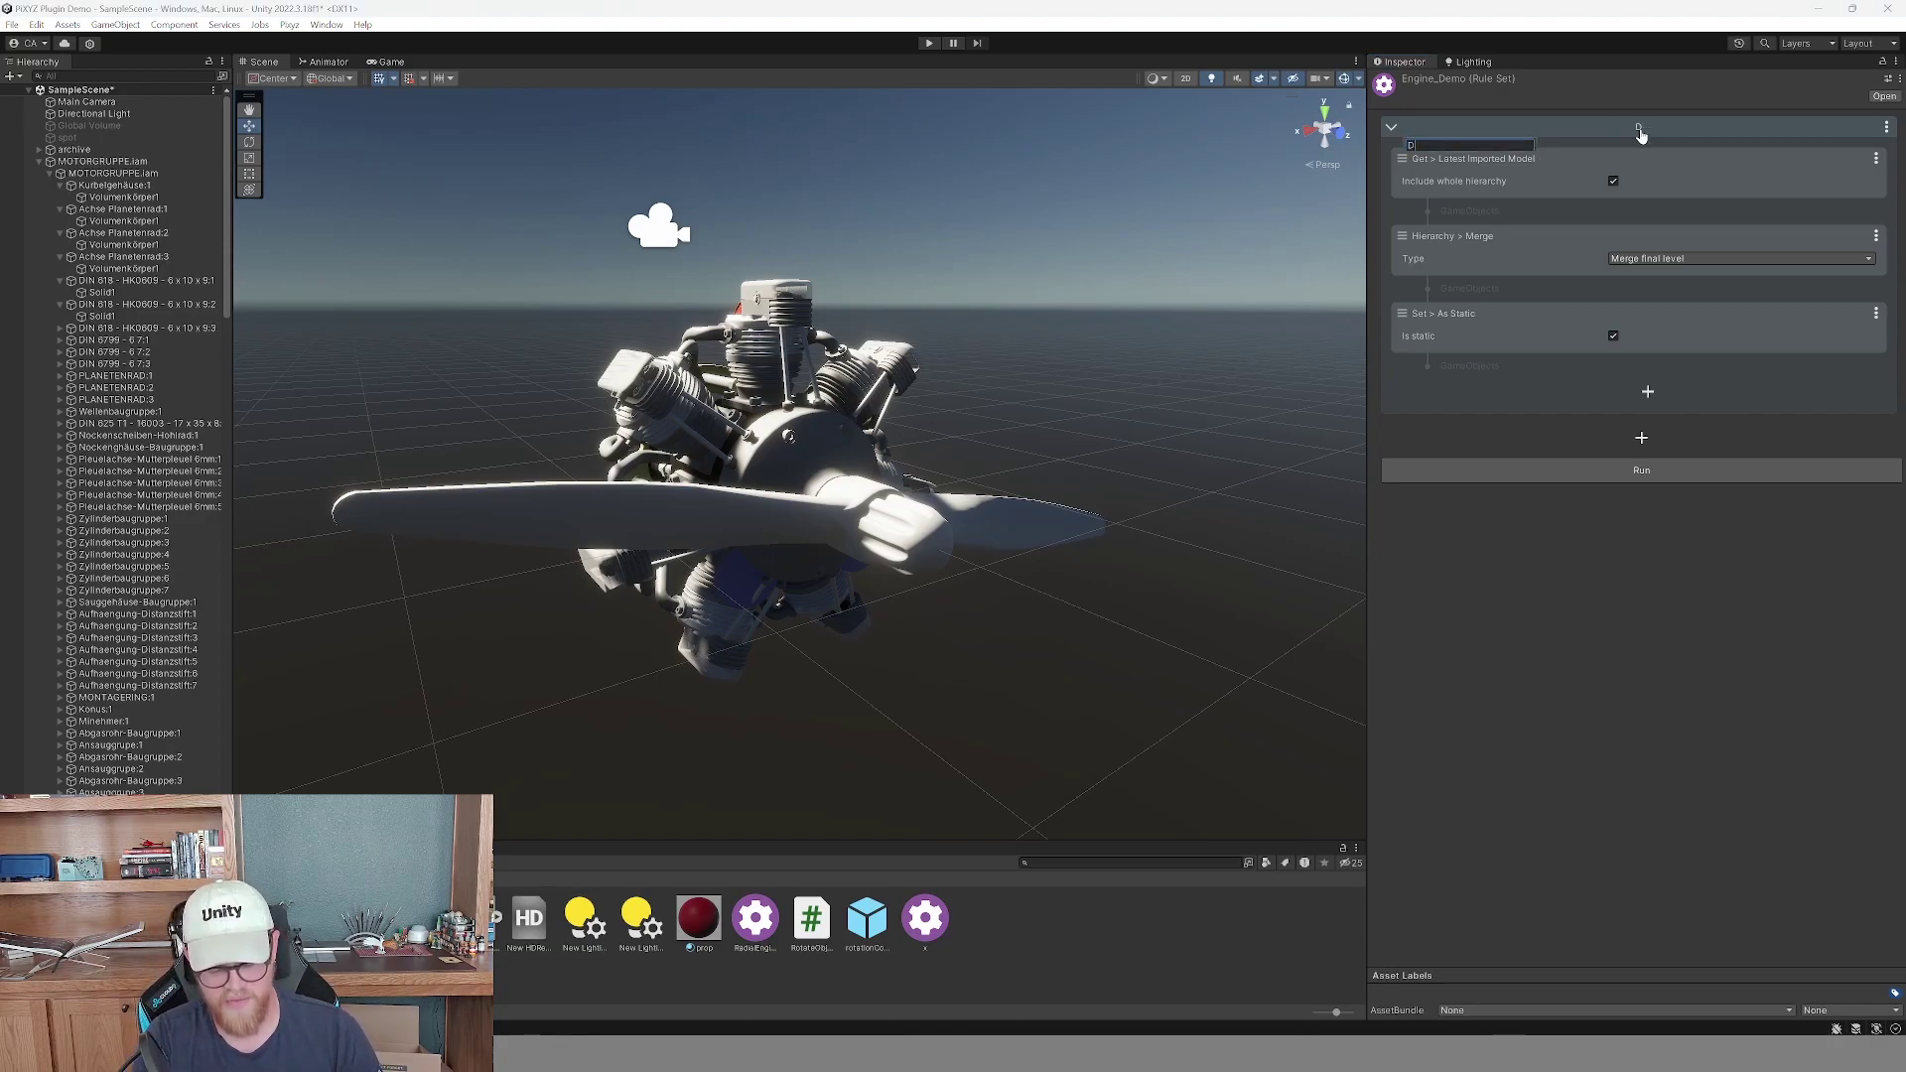
{"action": "type", "text": "efault"}
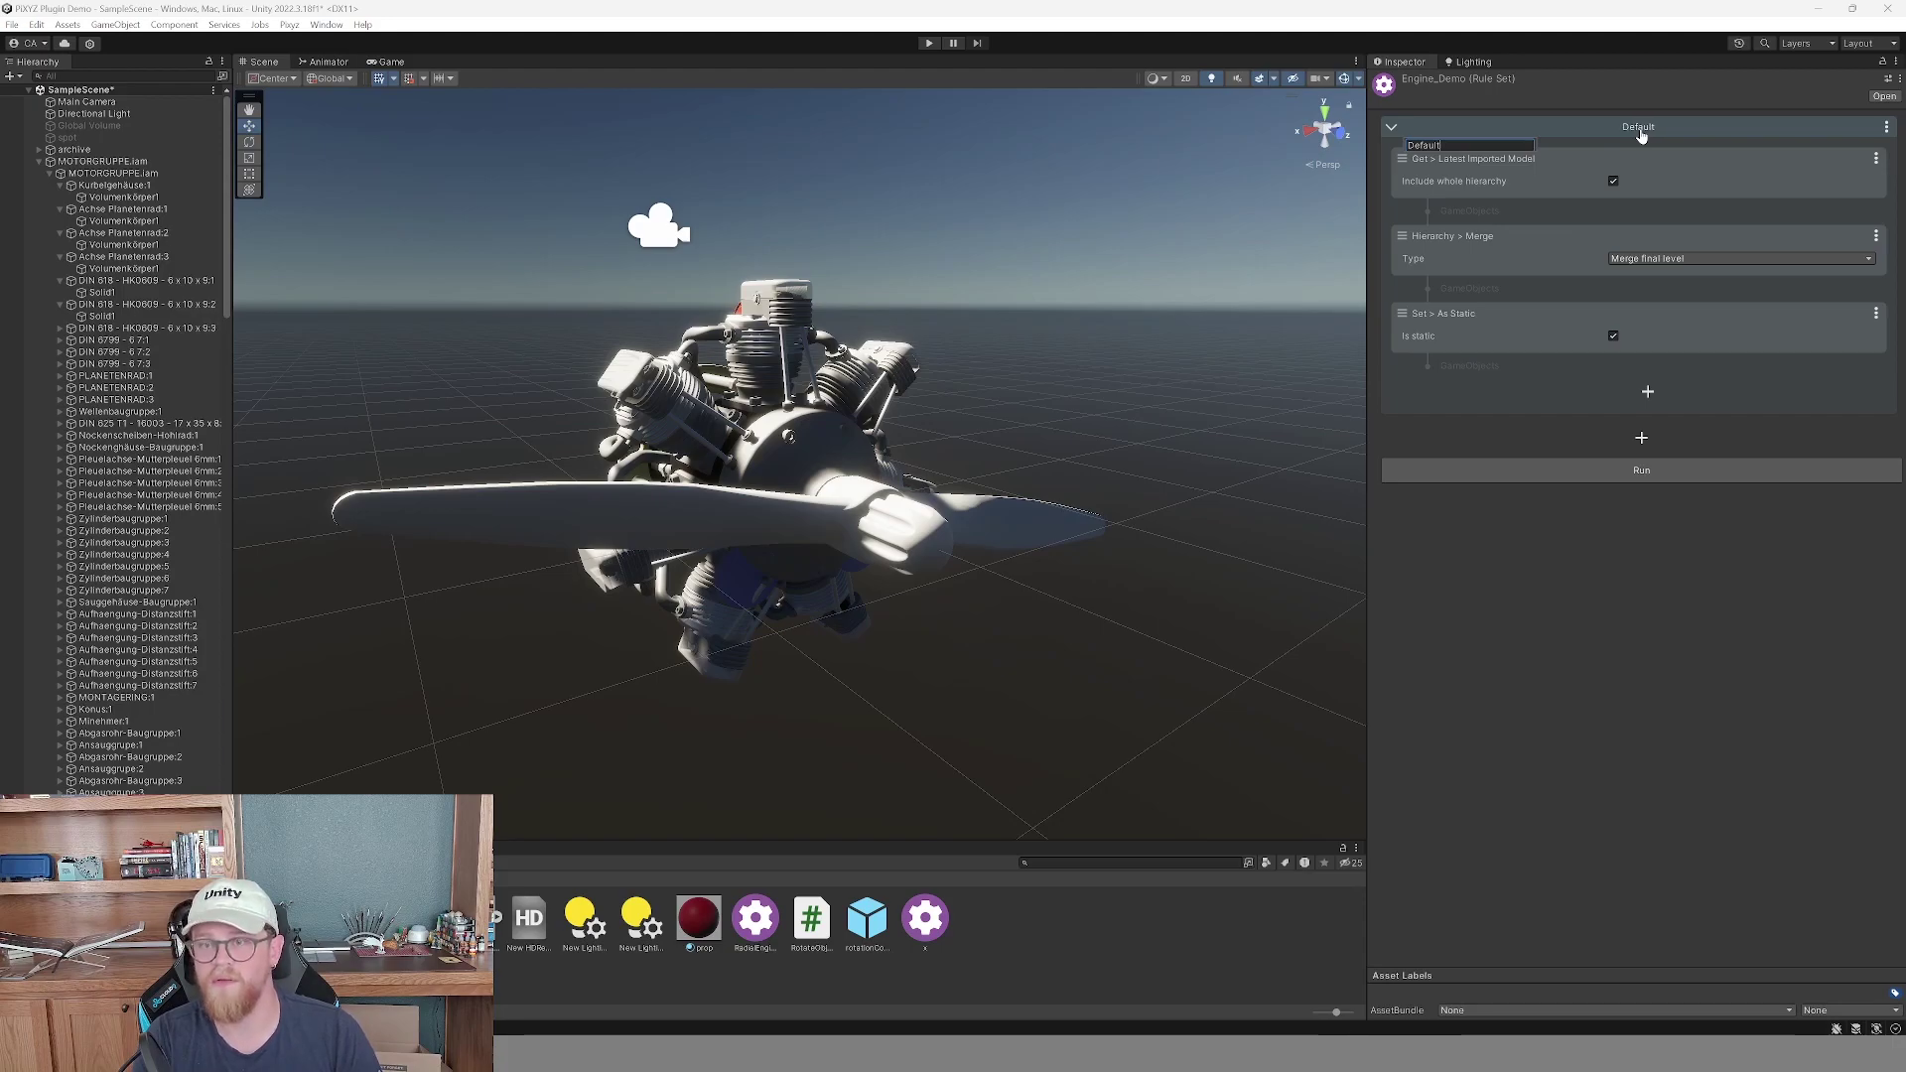
{"action": "type", "text": "_Import"}
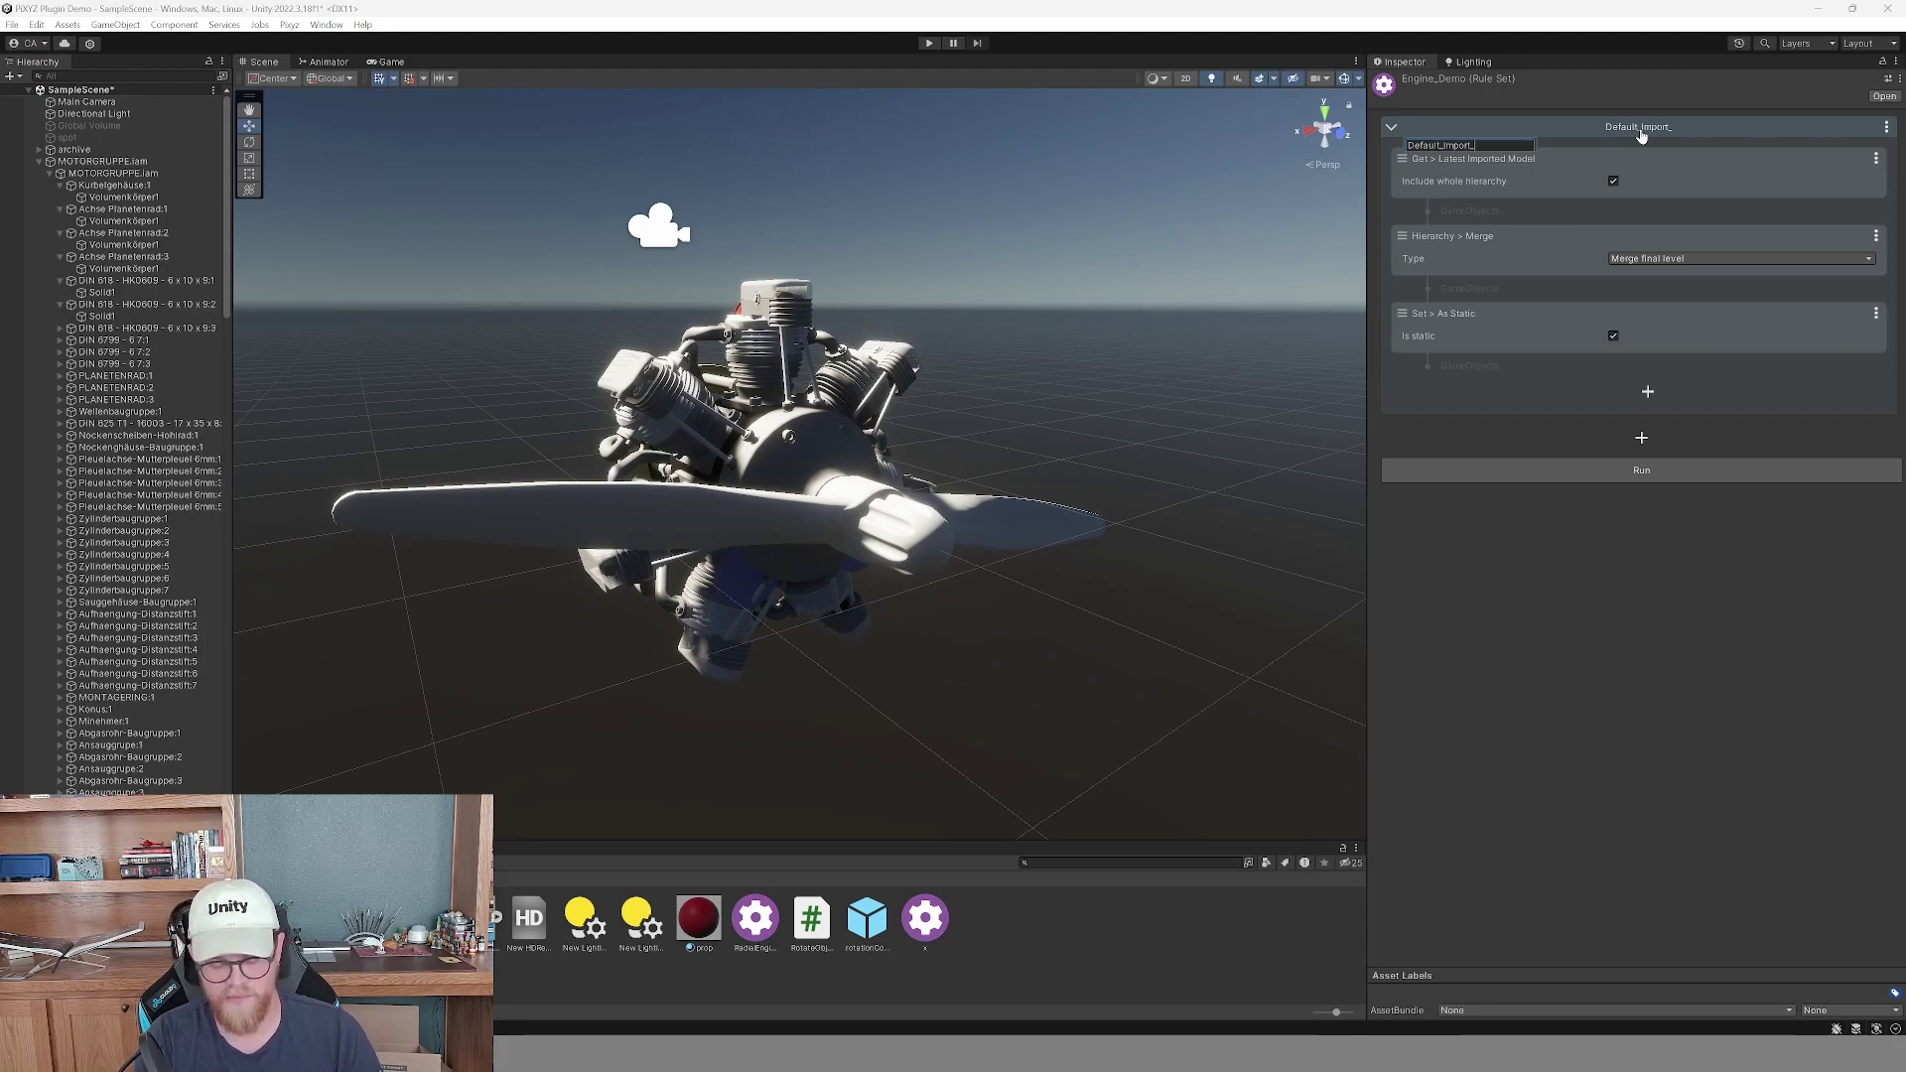
{"action": "type", "text": "_Clean"}
{"action": "key", "text": "Return"}
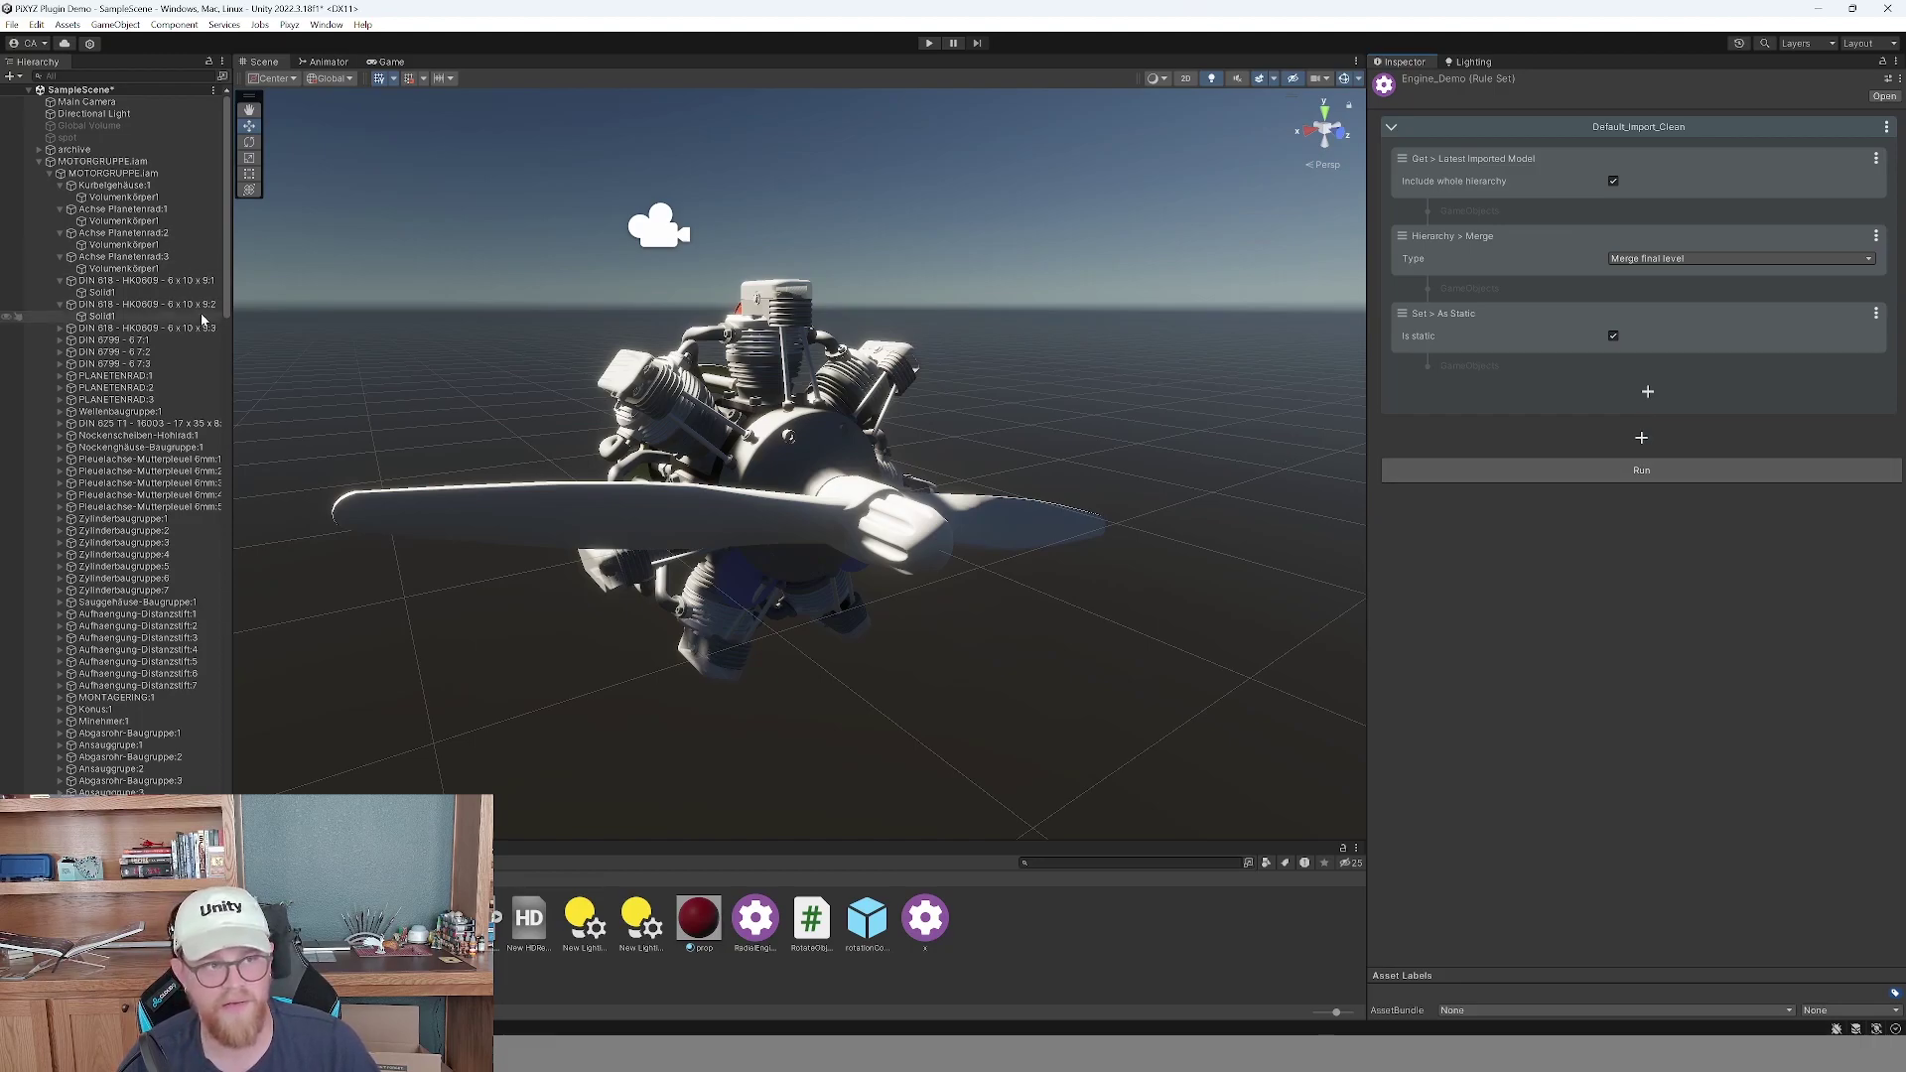
{"action": "left_click", "coordinate": [1652, 472]}
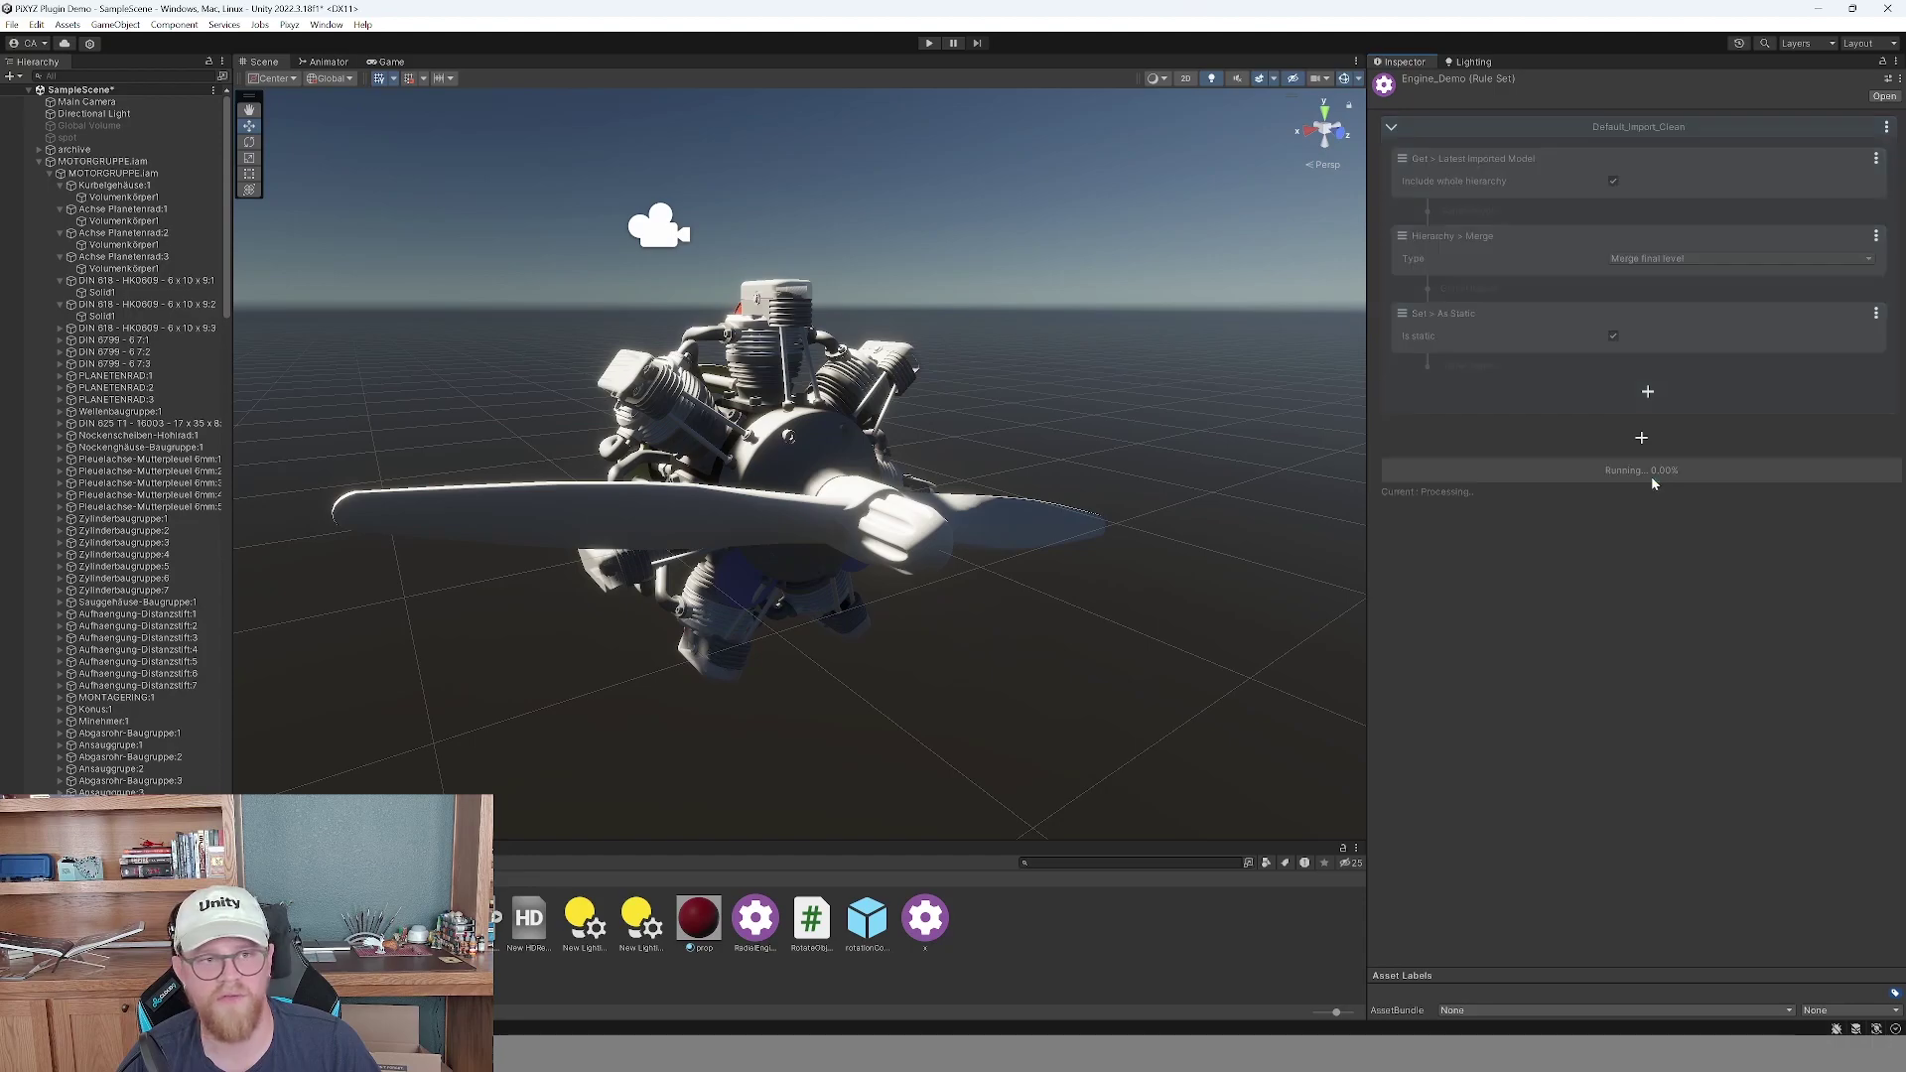
Examine the metadata, mesh and static setting of the merged DIN 618, Achse Planetenrad and PLANETENRAD parts.
{"action": "left_click", "coordinate": [116, 199]}
{"action": "key", "text": "Down"}
{"action": "key", "text": "Down"}
{"action": "key", "text": "Down"}
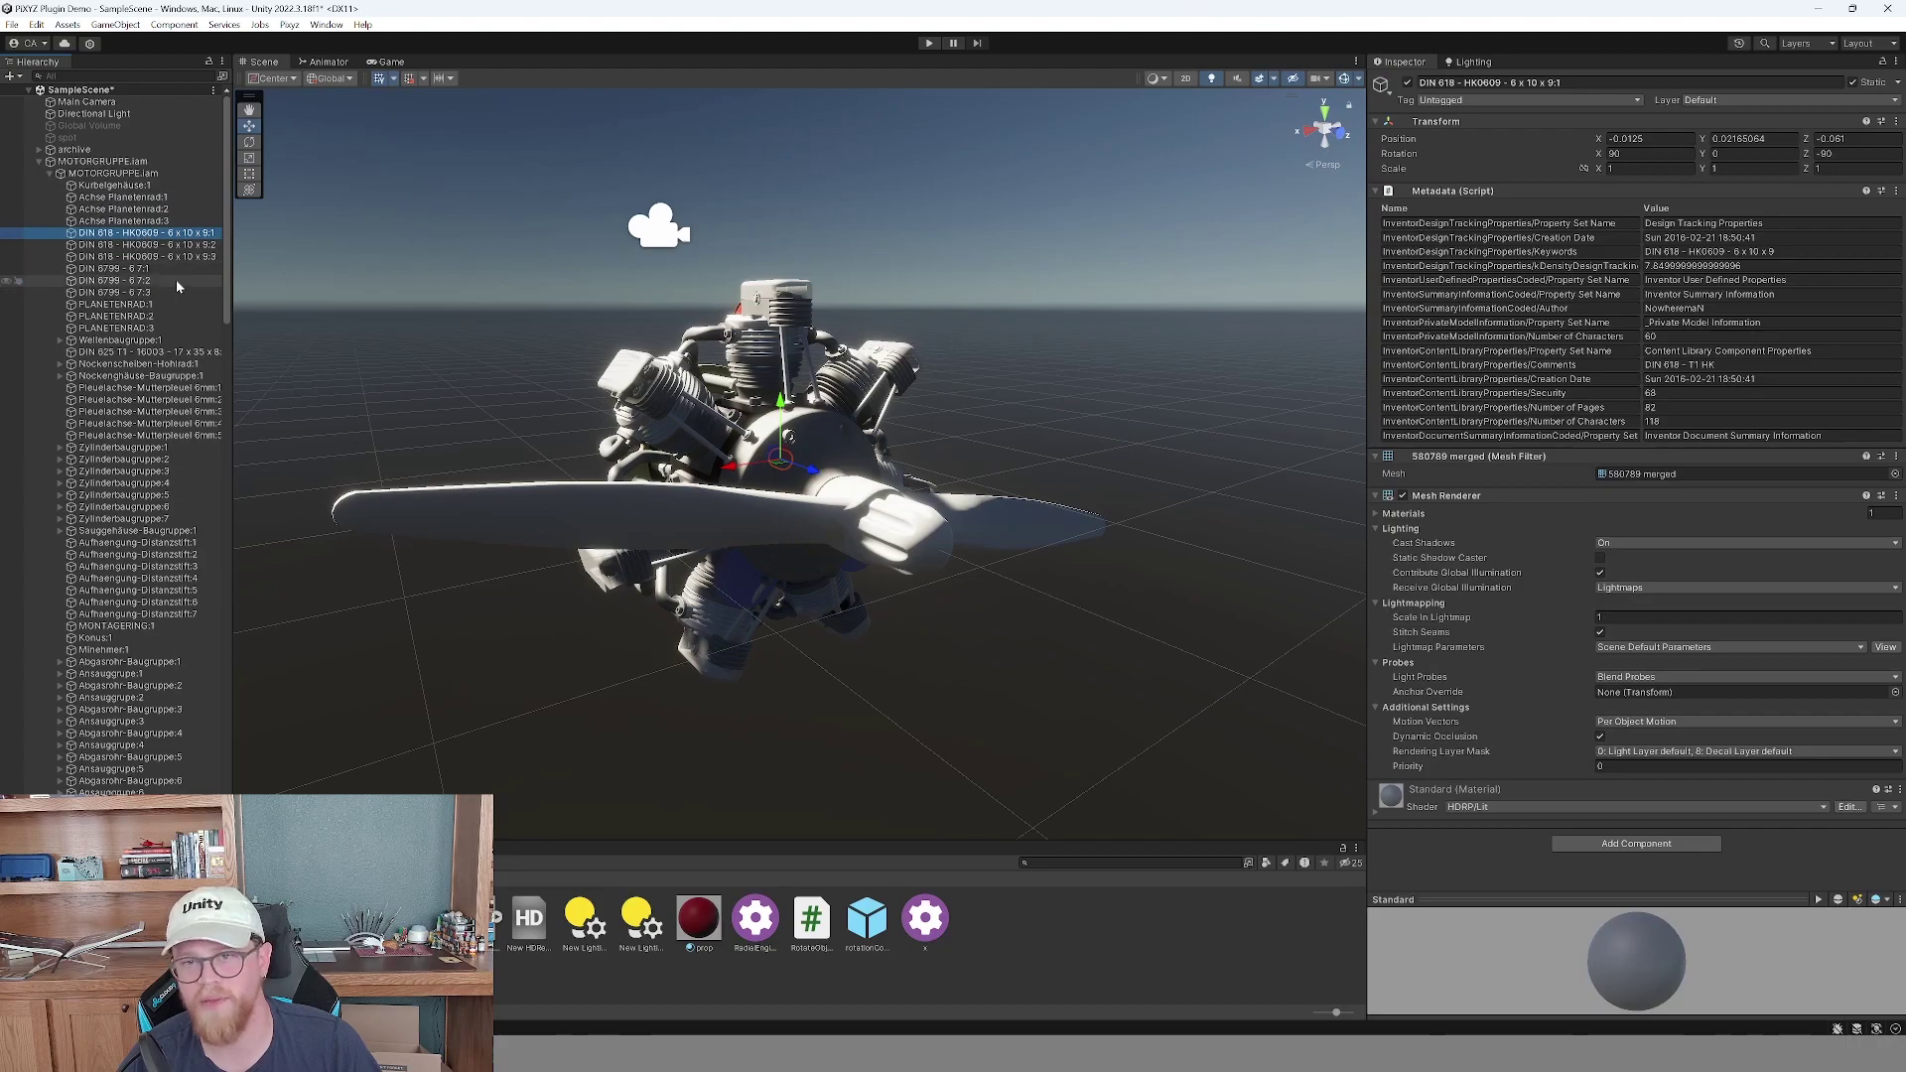
{"action": "left_click", "coordinate": [164, 222]}
{"action": "left_click", "coordinate": [161, 235]}
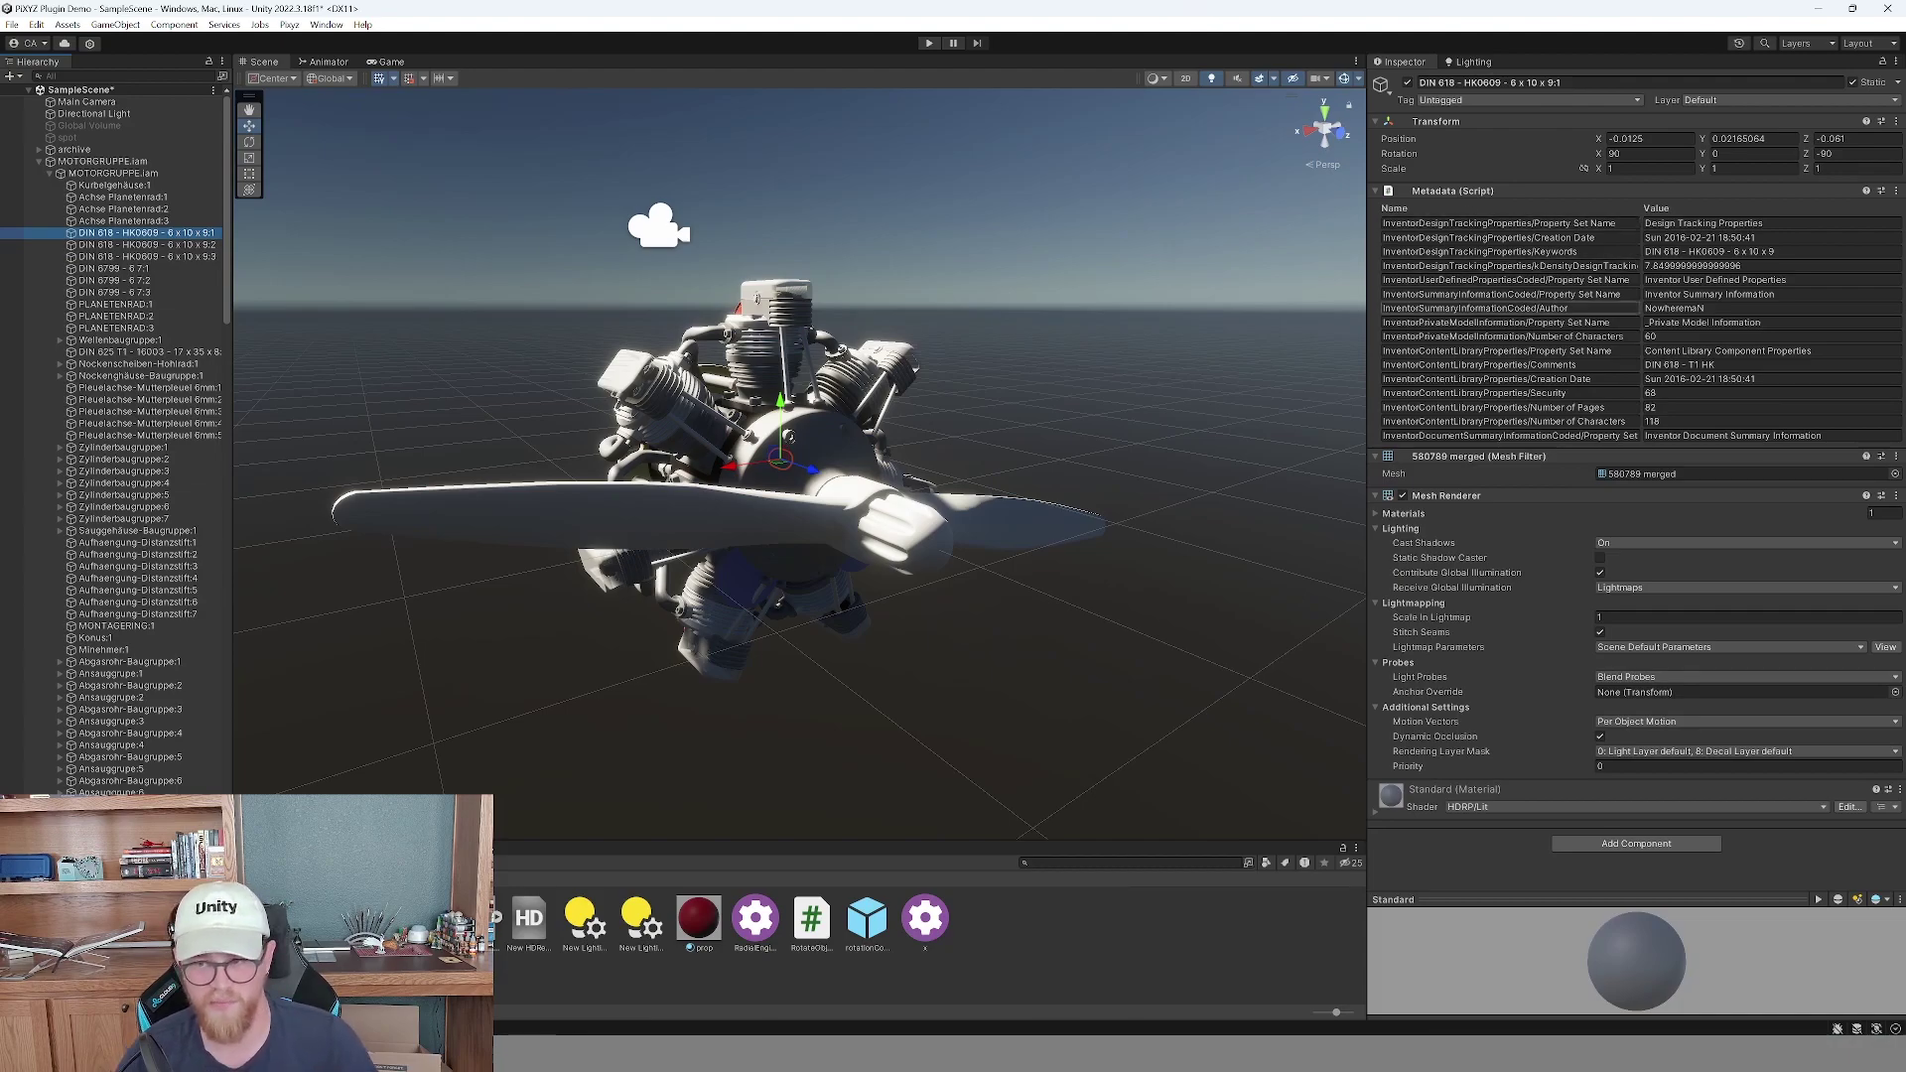
{"action": "left_click", "coordinate": [121, 210]}
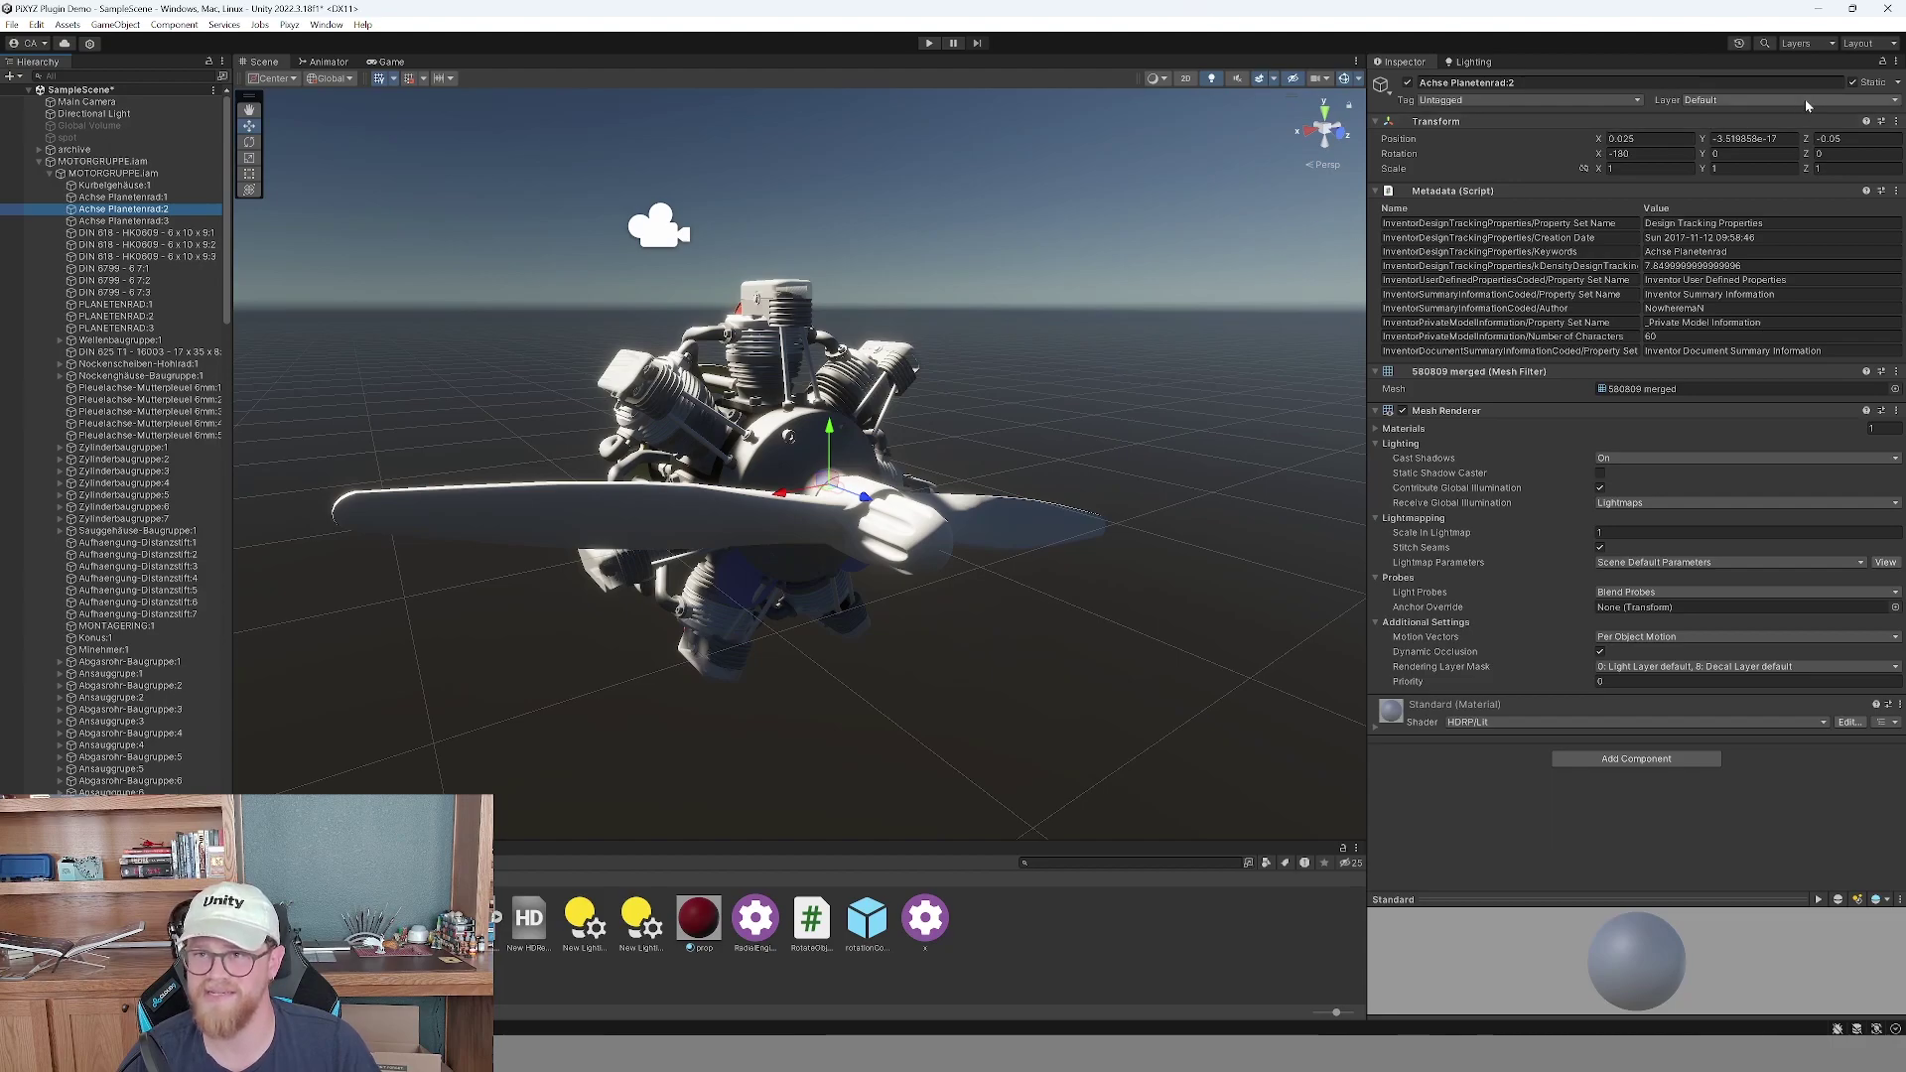
{"action": "left_click", "coordinate": [114, 304]}
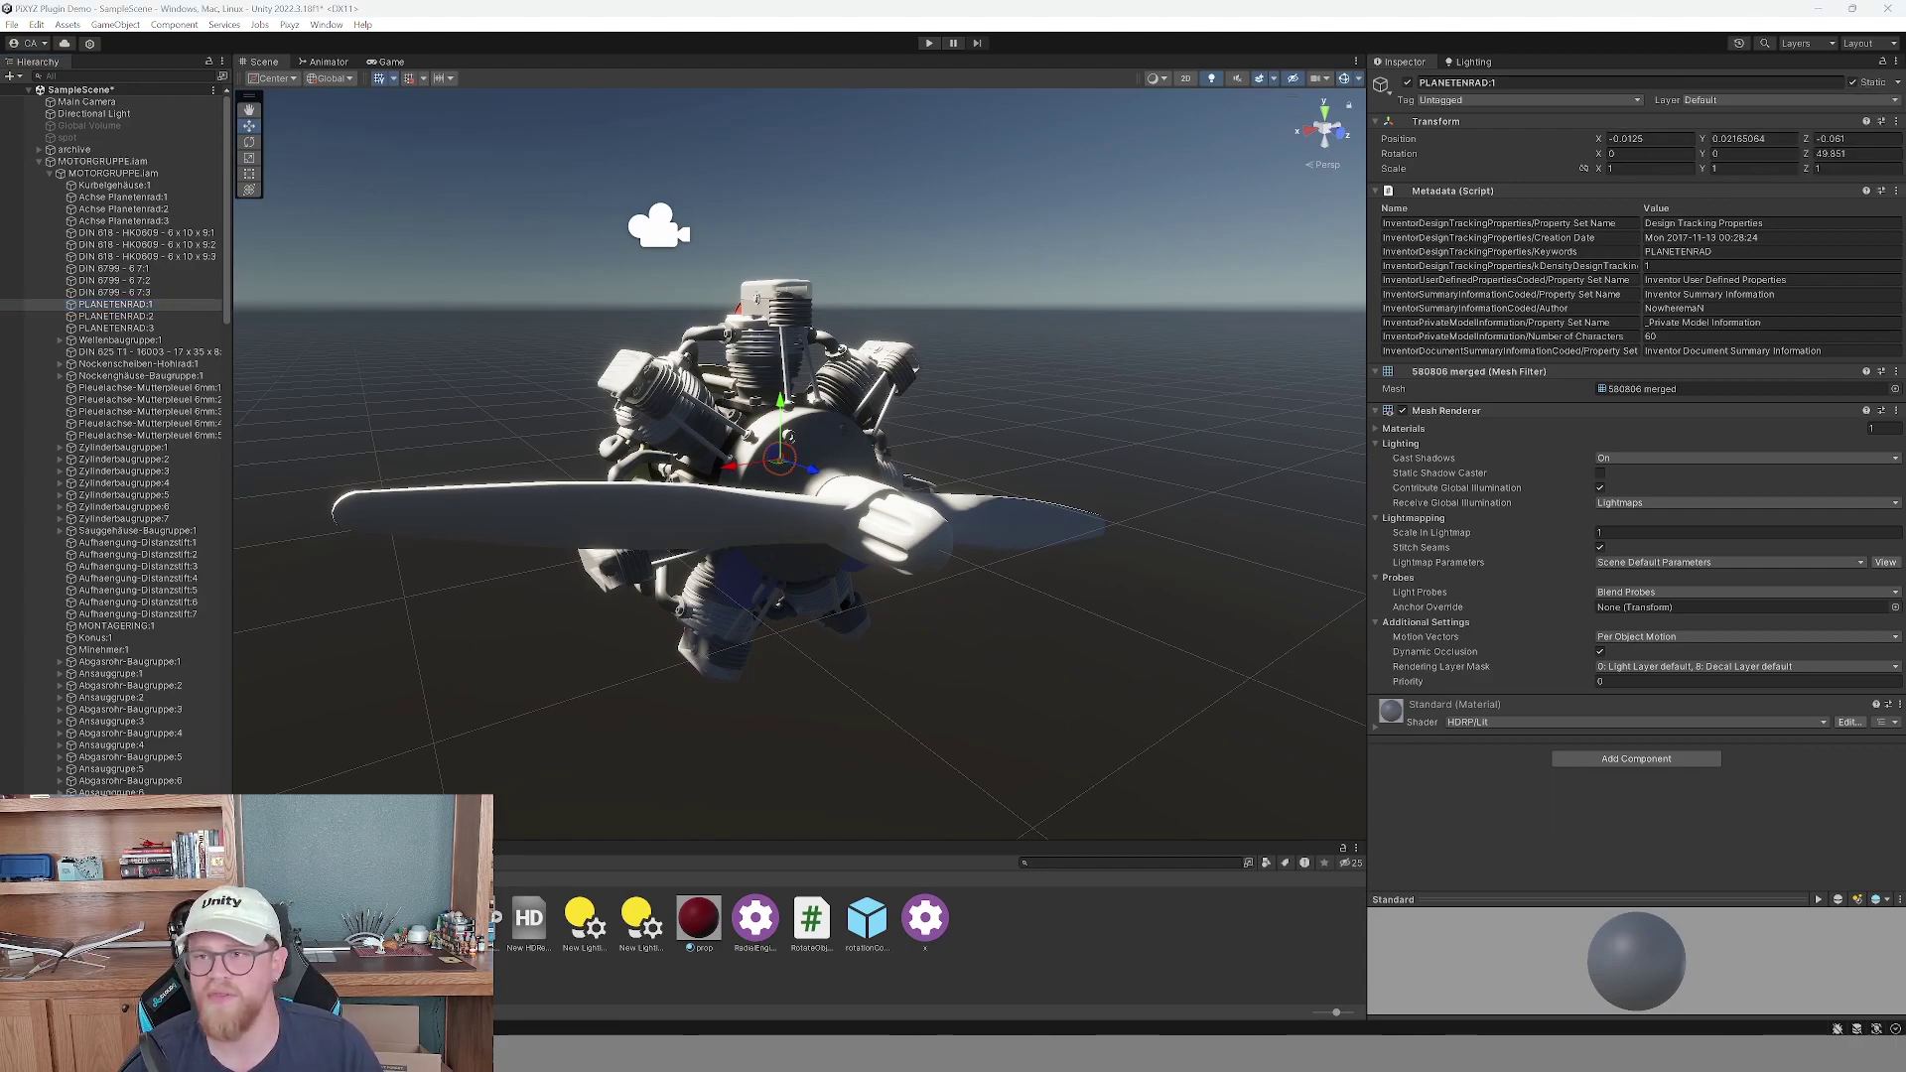
View the engine from the side and compare the merged Propeller:1 and Nase:1 parts in the scene.
{"action": "left_click_drag", "start_coordinate": [1082, 695], "coordinate": [979, 541], "text": "alt"}
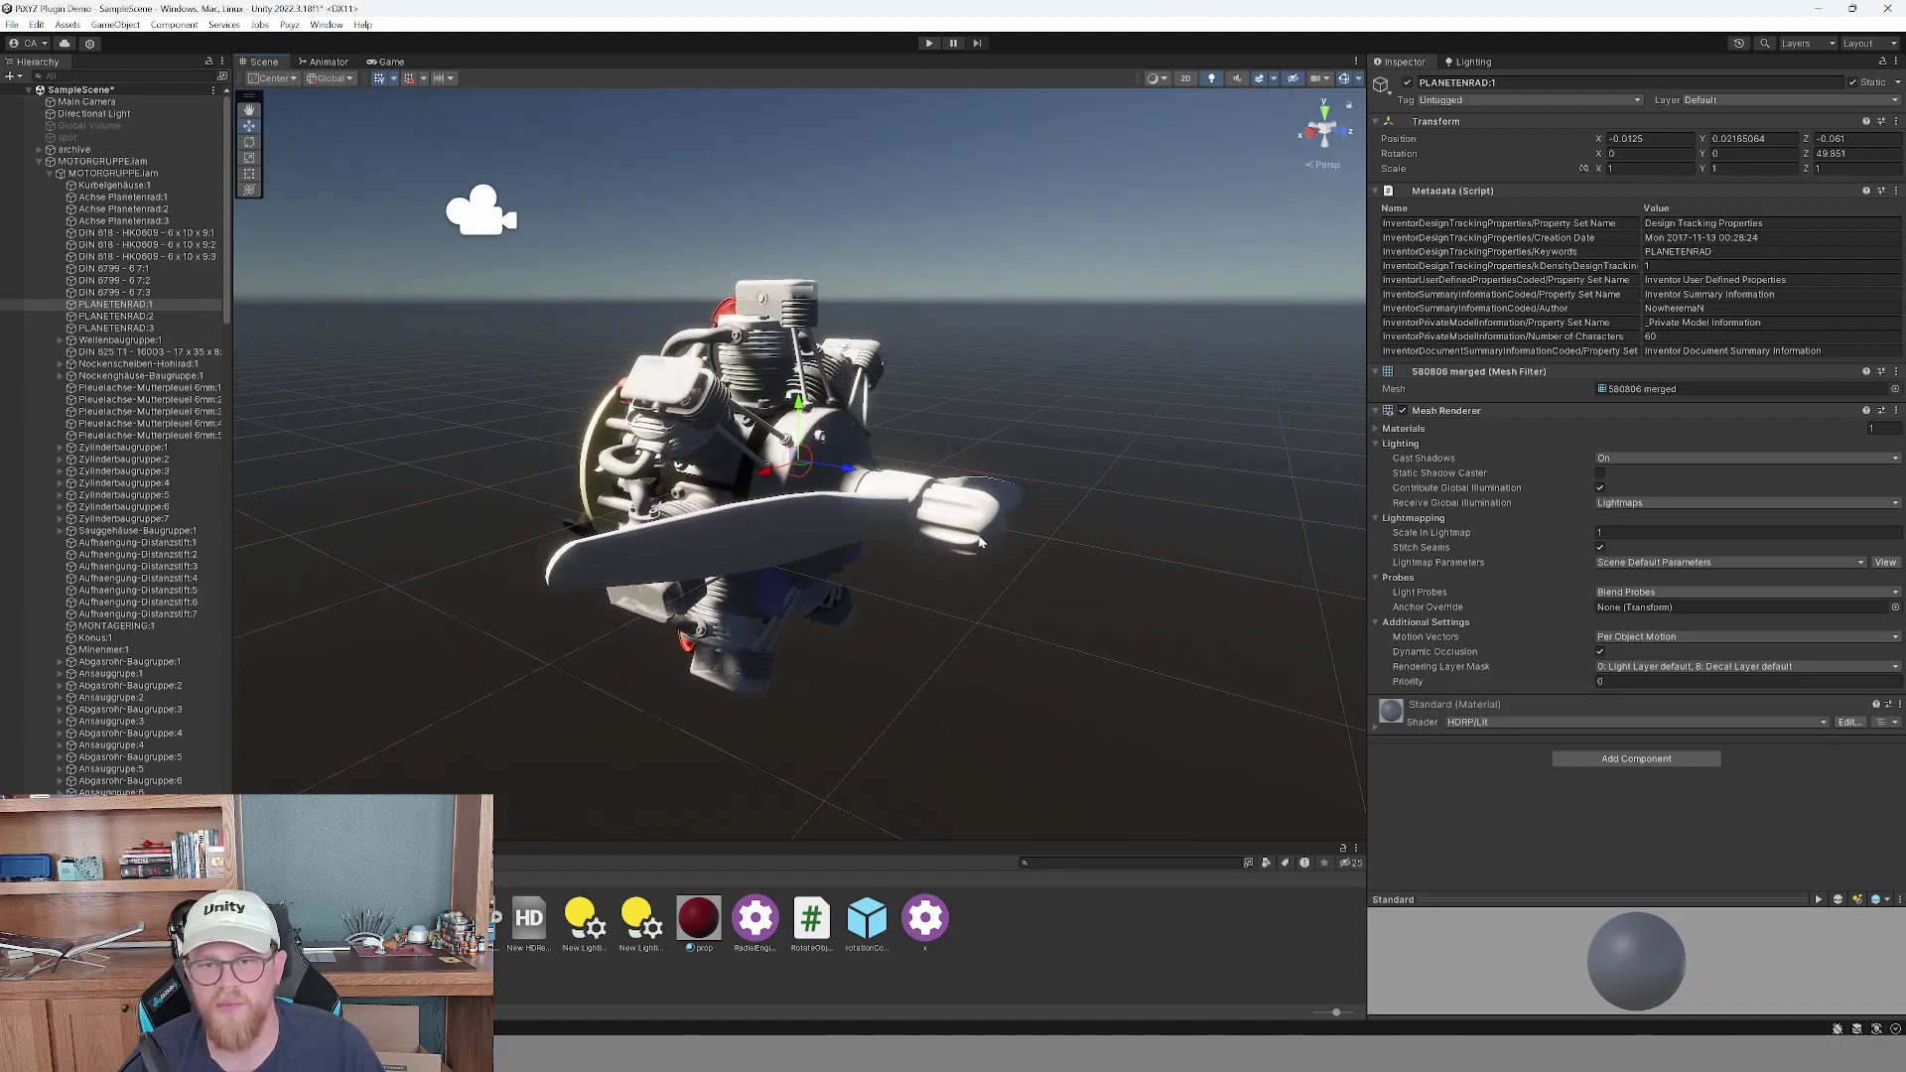
{"action": "left_click", "coordinate": [980, 542]}
{"action": "left_click", "coordinate": [879, 518]}
{"action": "scroll", "coordinate": [164, 728], "scroll_direction": "down", "scroll_amount": 5}
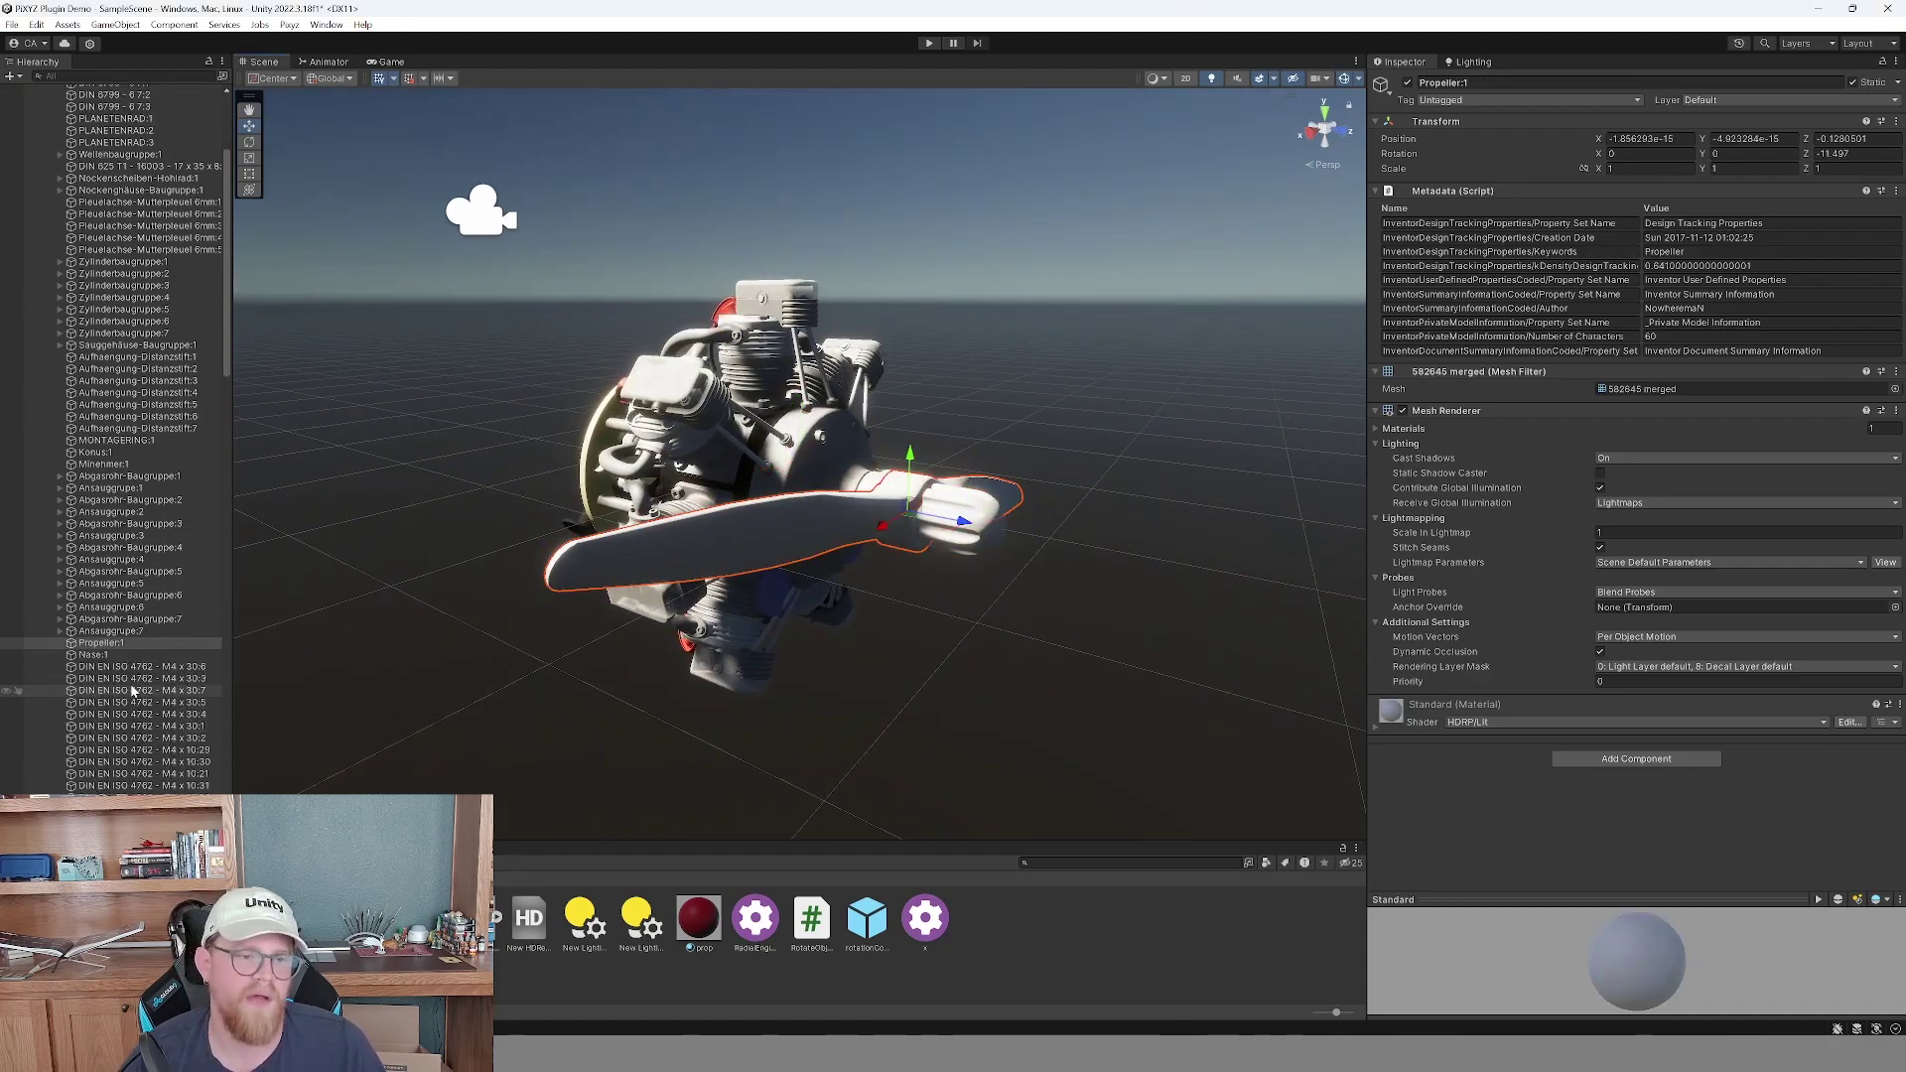
{"action": "left_click", "coordinate": [109, 654]}
{"action": "left_click", "coordinate": [111, 644]}
{"action": "left_click", "coordinate": [117, 654]}
{"action": "left_click", "coordinate": [125, 643]}
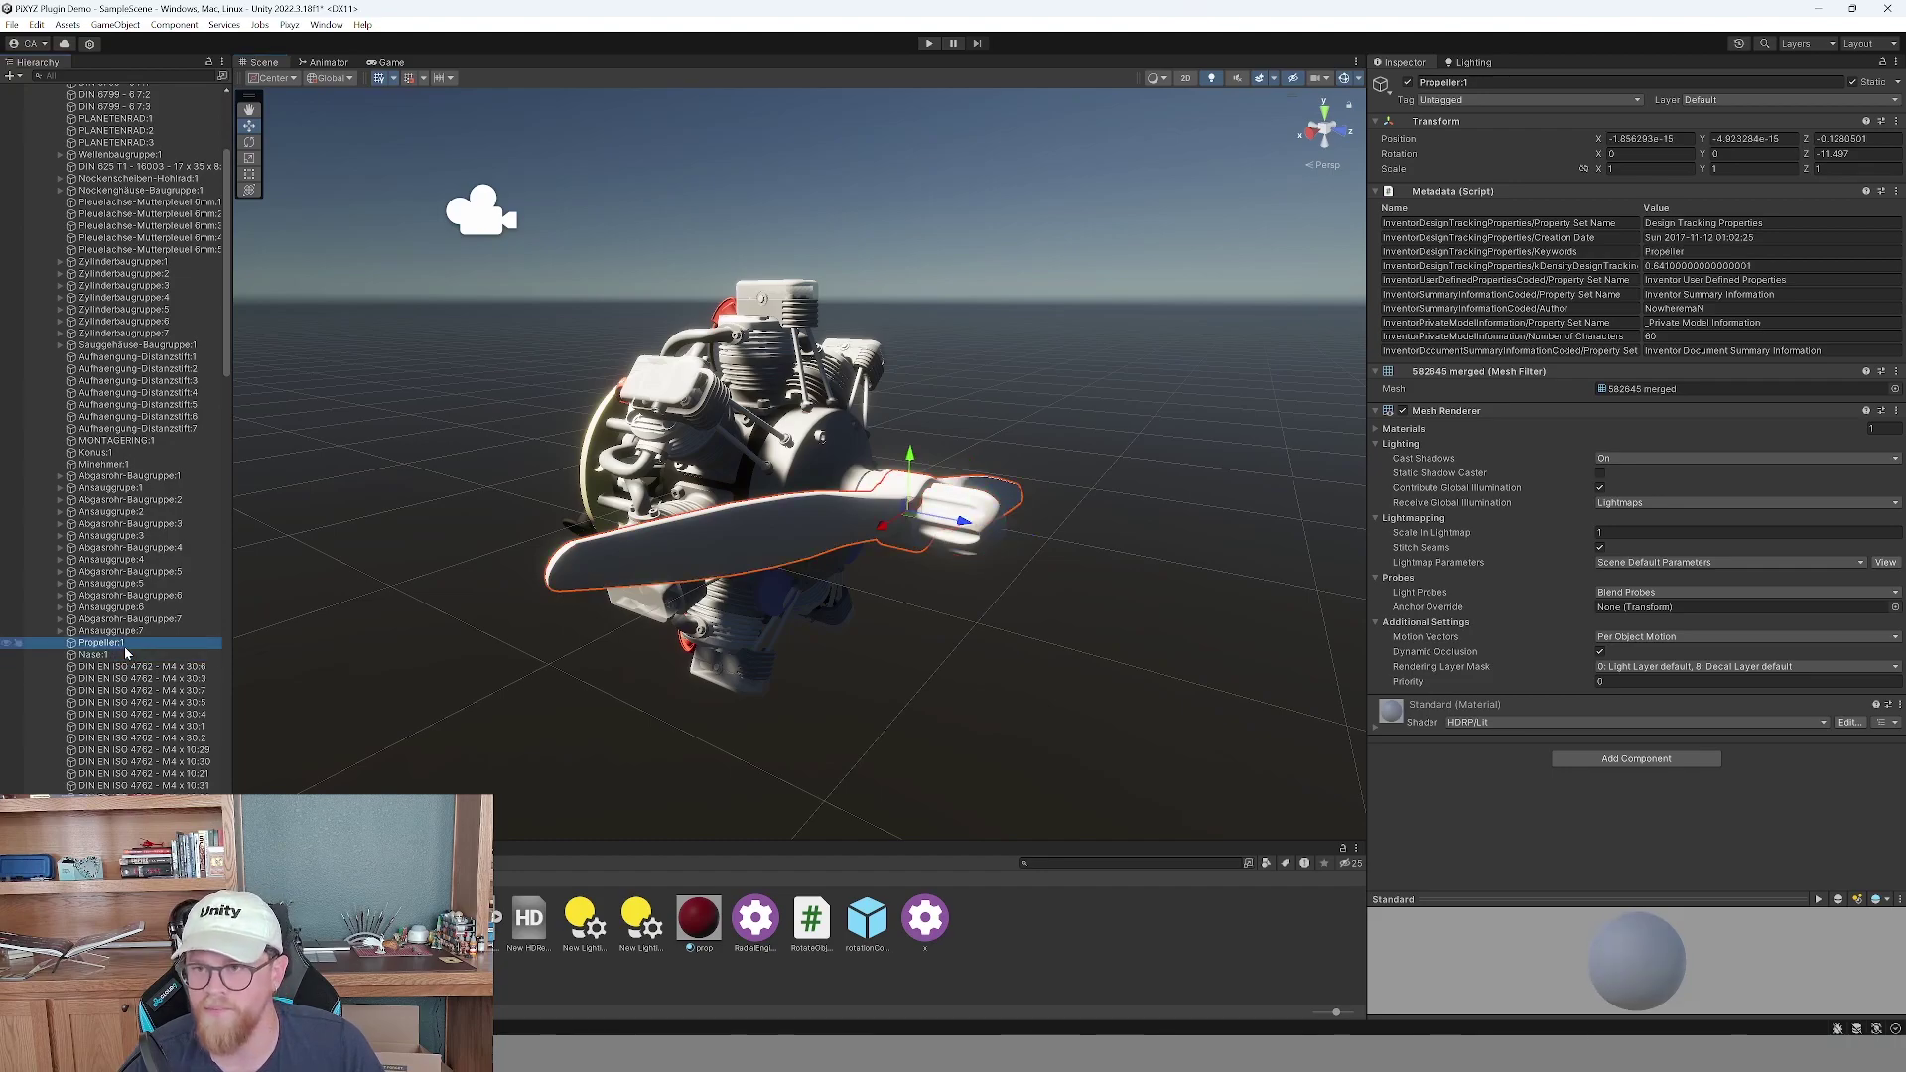
Select the Nase:1 part and examine the surface options and inputs of its Standard material.
{"action": "left_click", "coordinate": [120, 656]}
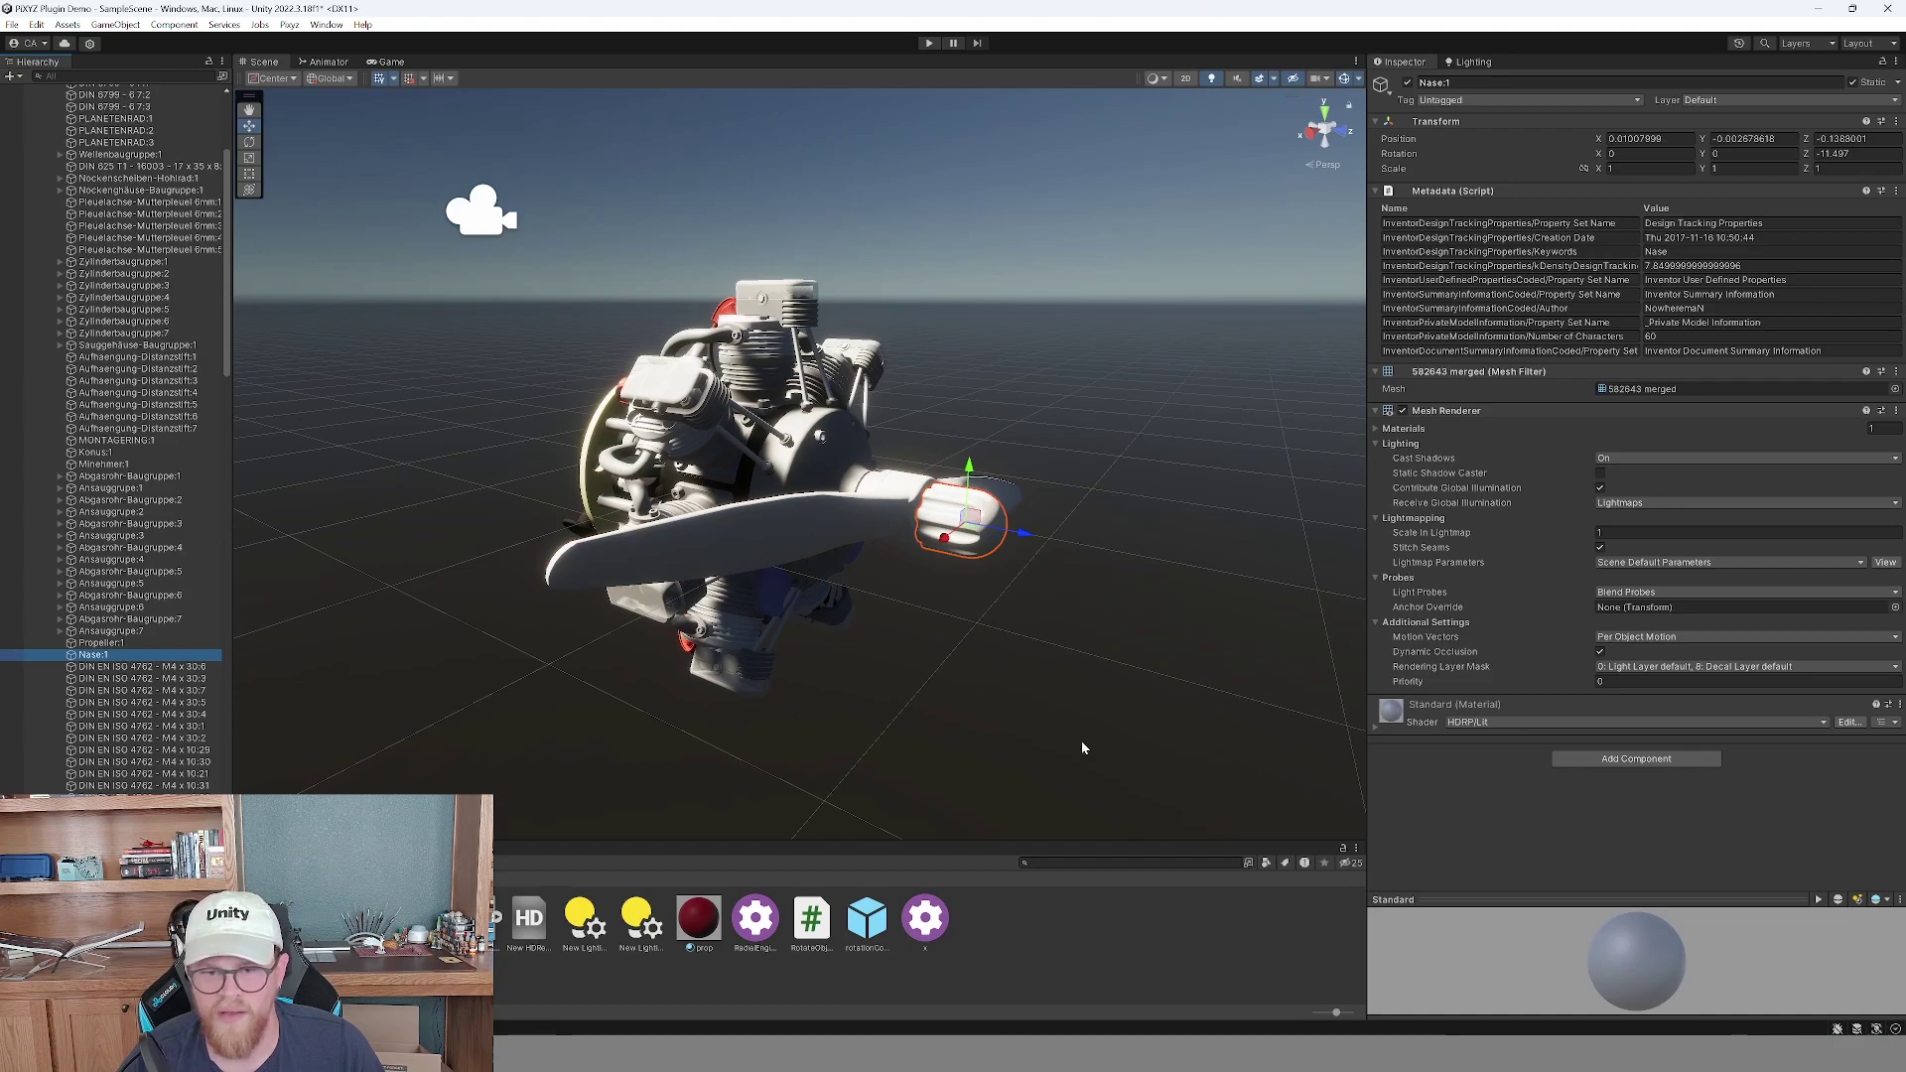
{"action": "left_click", "coordinate": [1378, 729]}
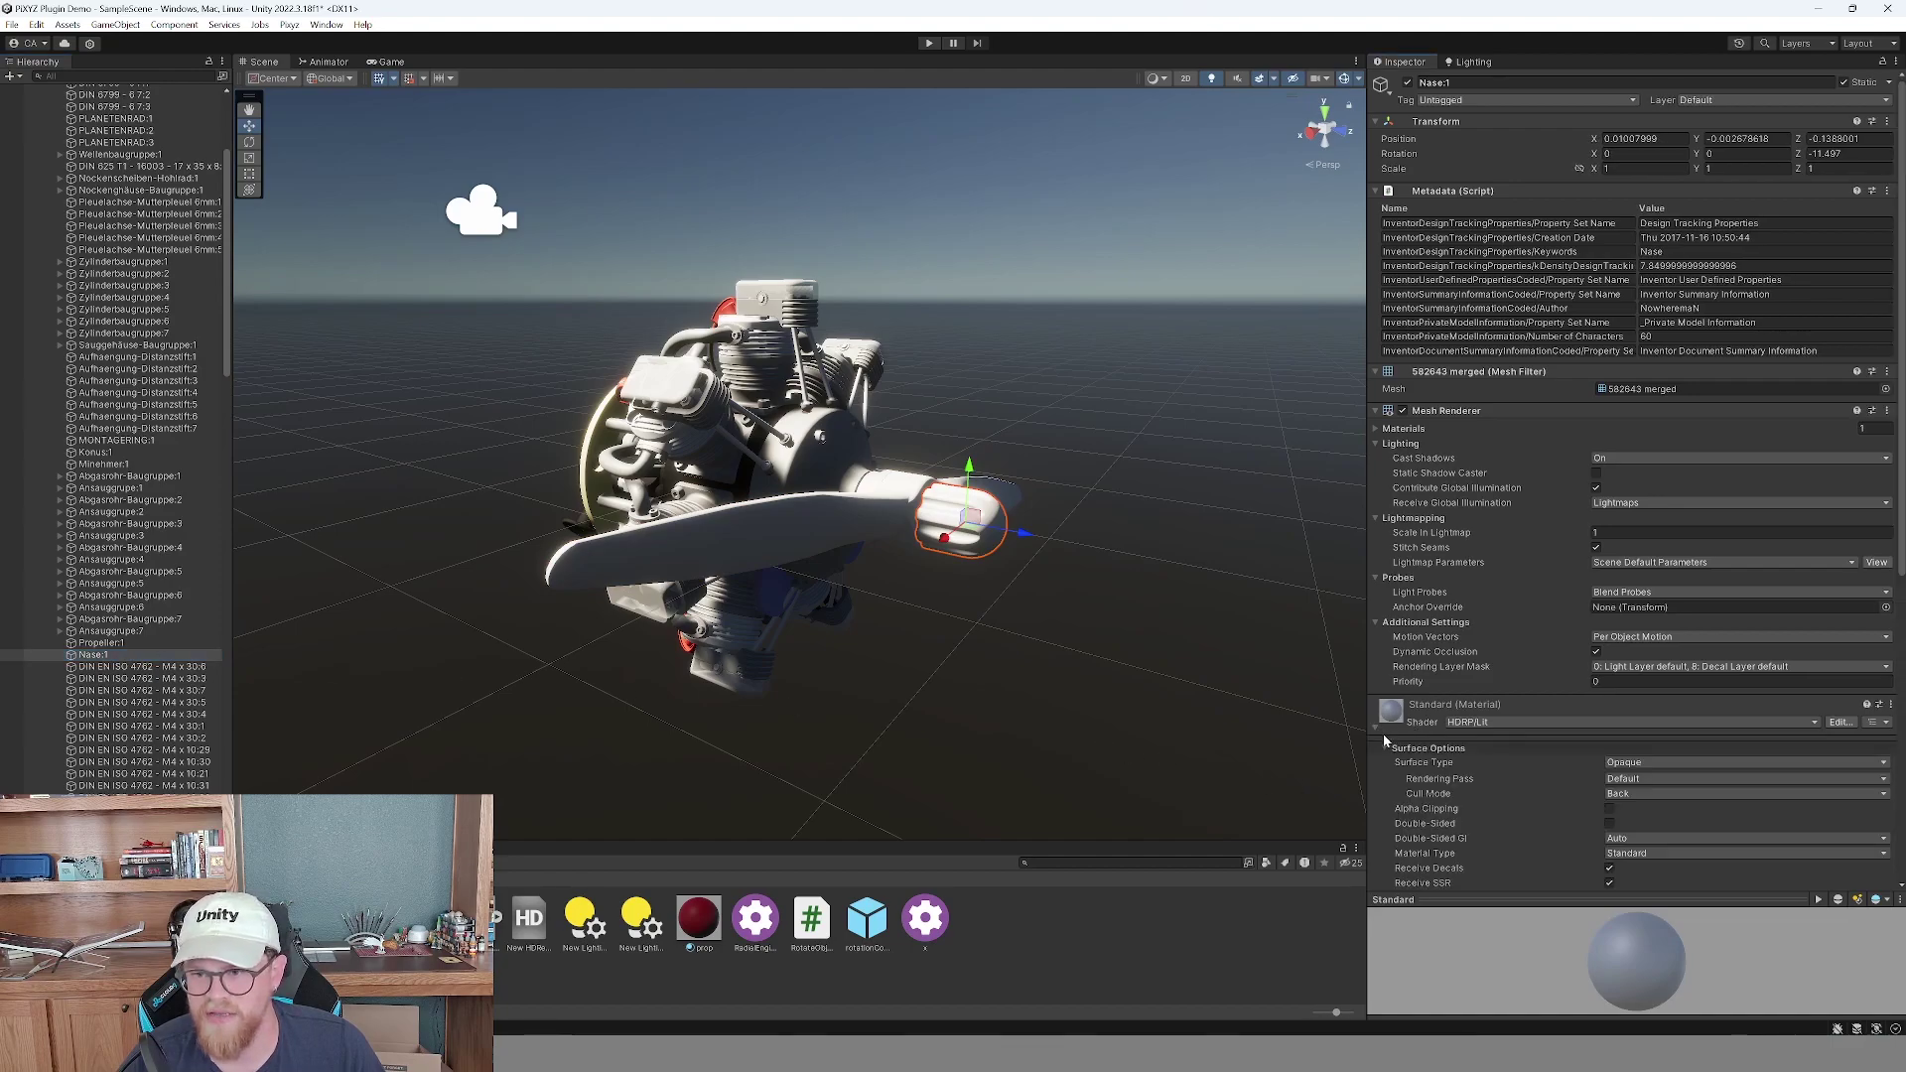
{"action": "scroll", "coordinate": [1504, 757], "scroll_direction": "down", "scroll_amount": 4}
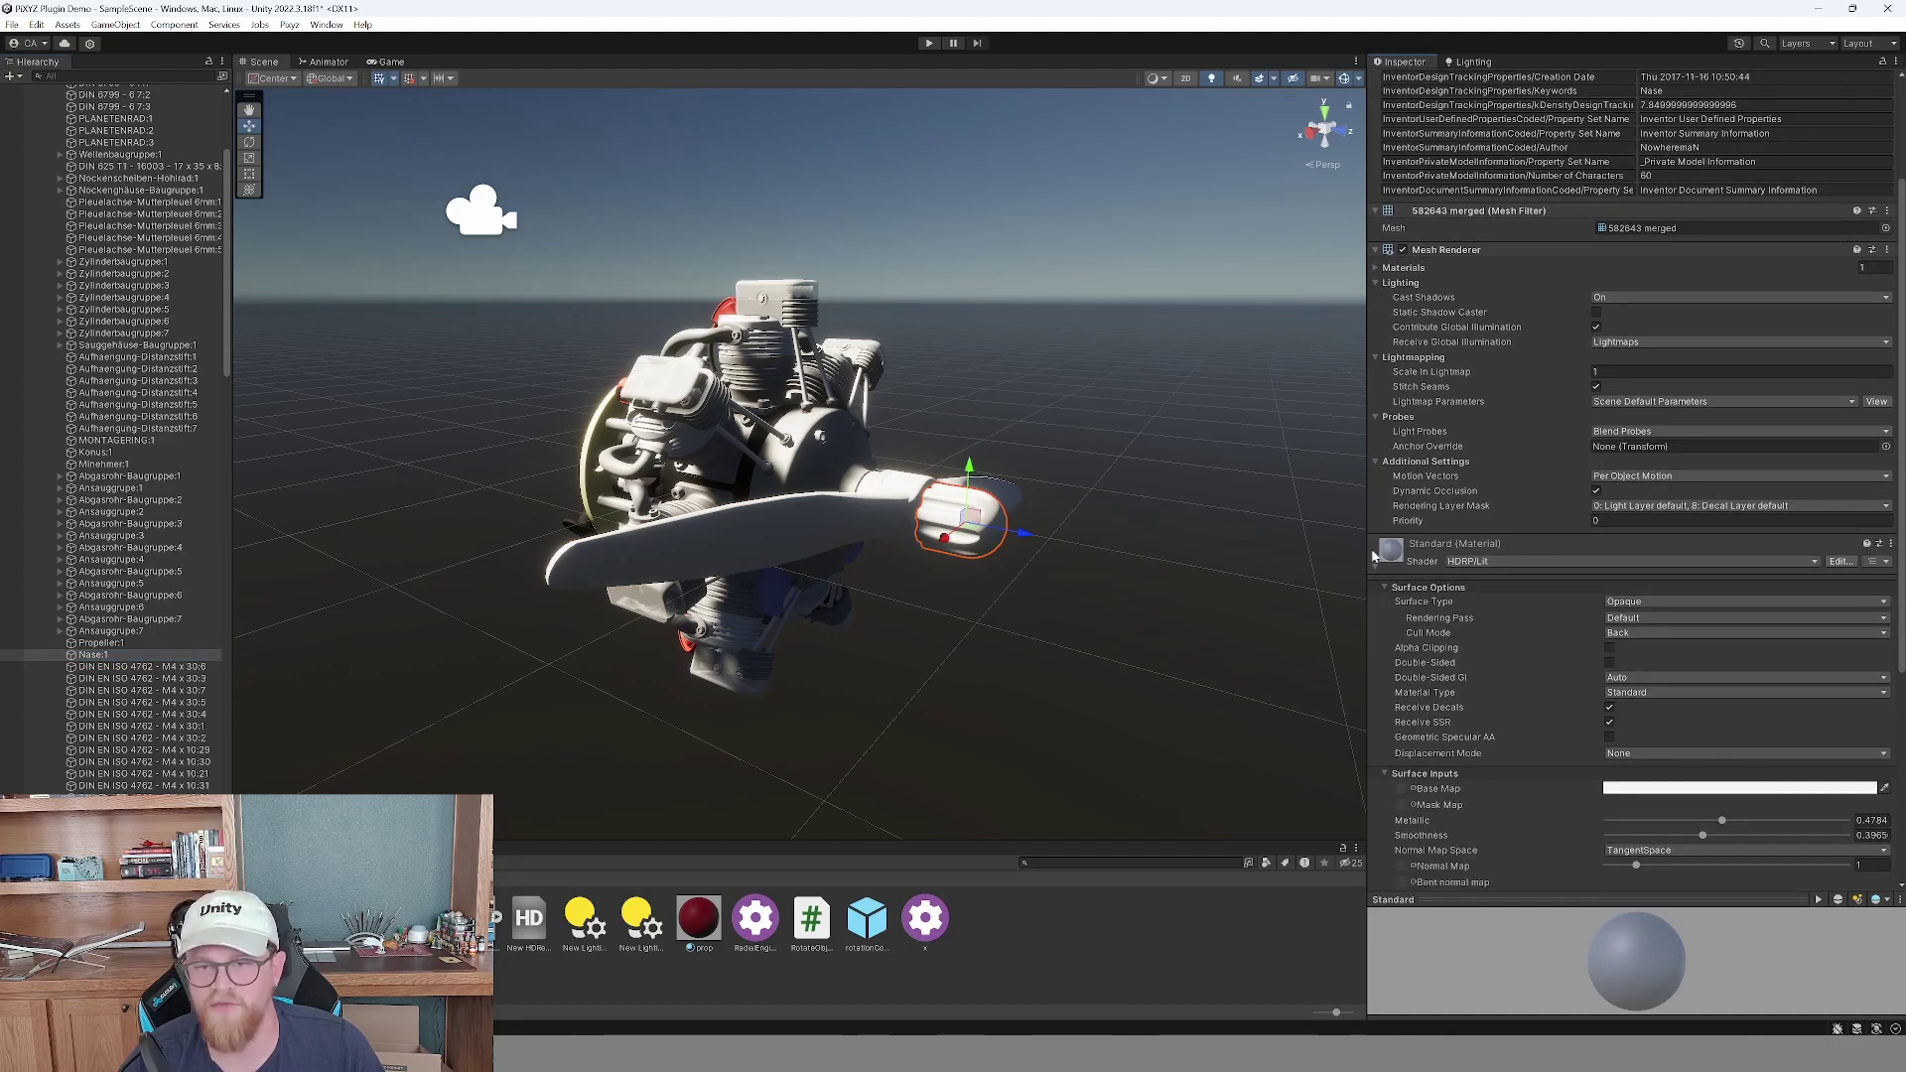
Create a prefab asset in the project from the root MOTORGRUPPE.iam object.
{"action": "scroll", "coordinate": [99, 244], "scroll_direction": "up", "scroll_amount": 5}
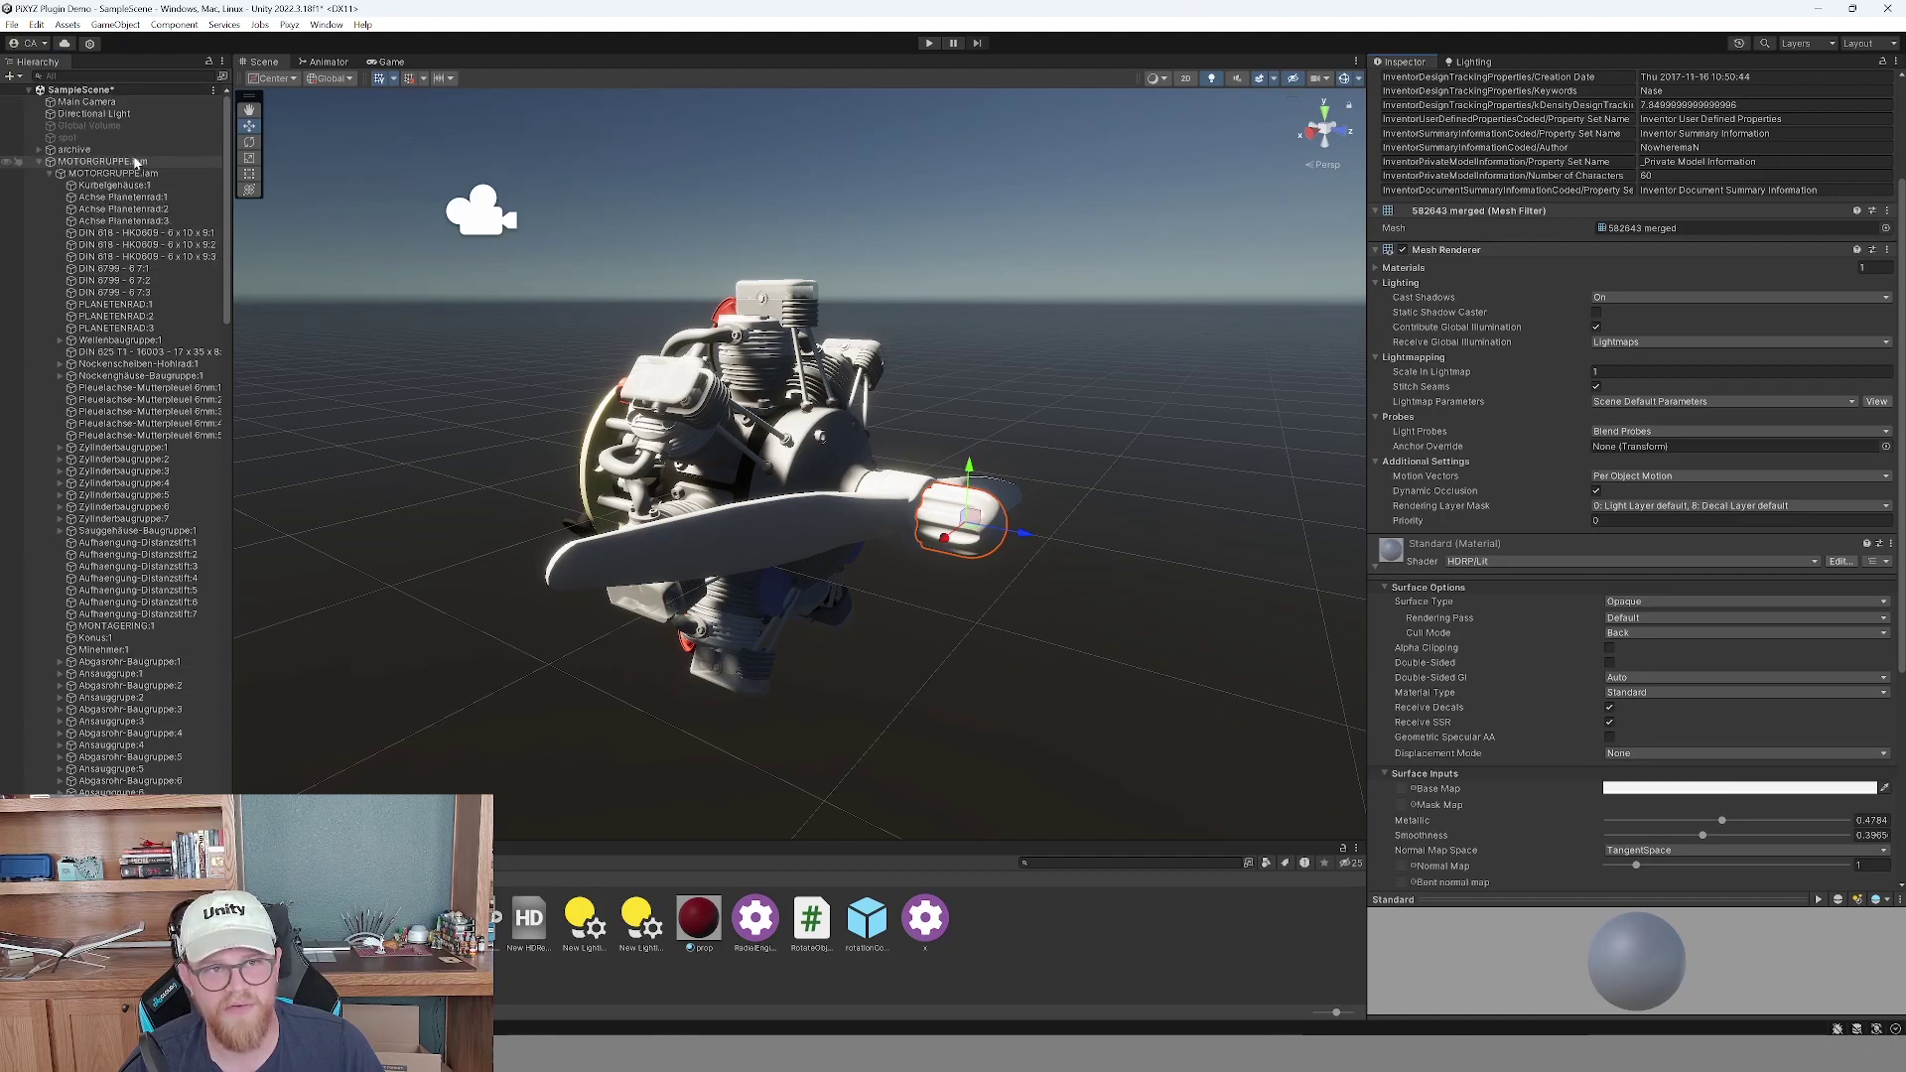
{"action": "left_click", "coordinate": [103, 161]}
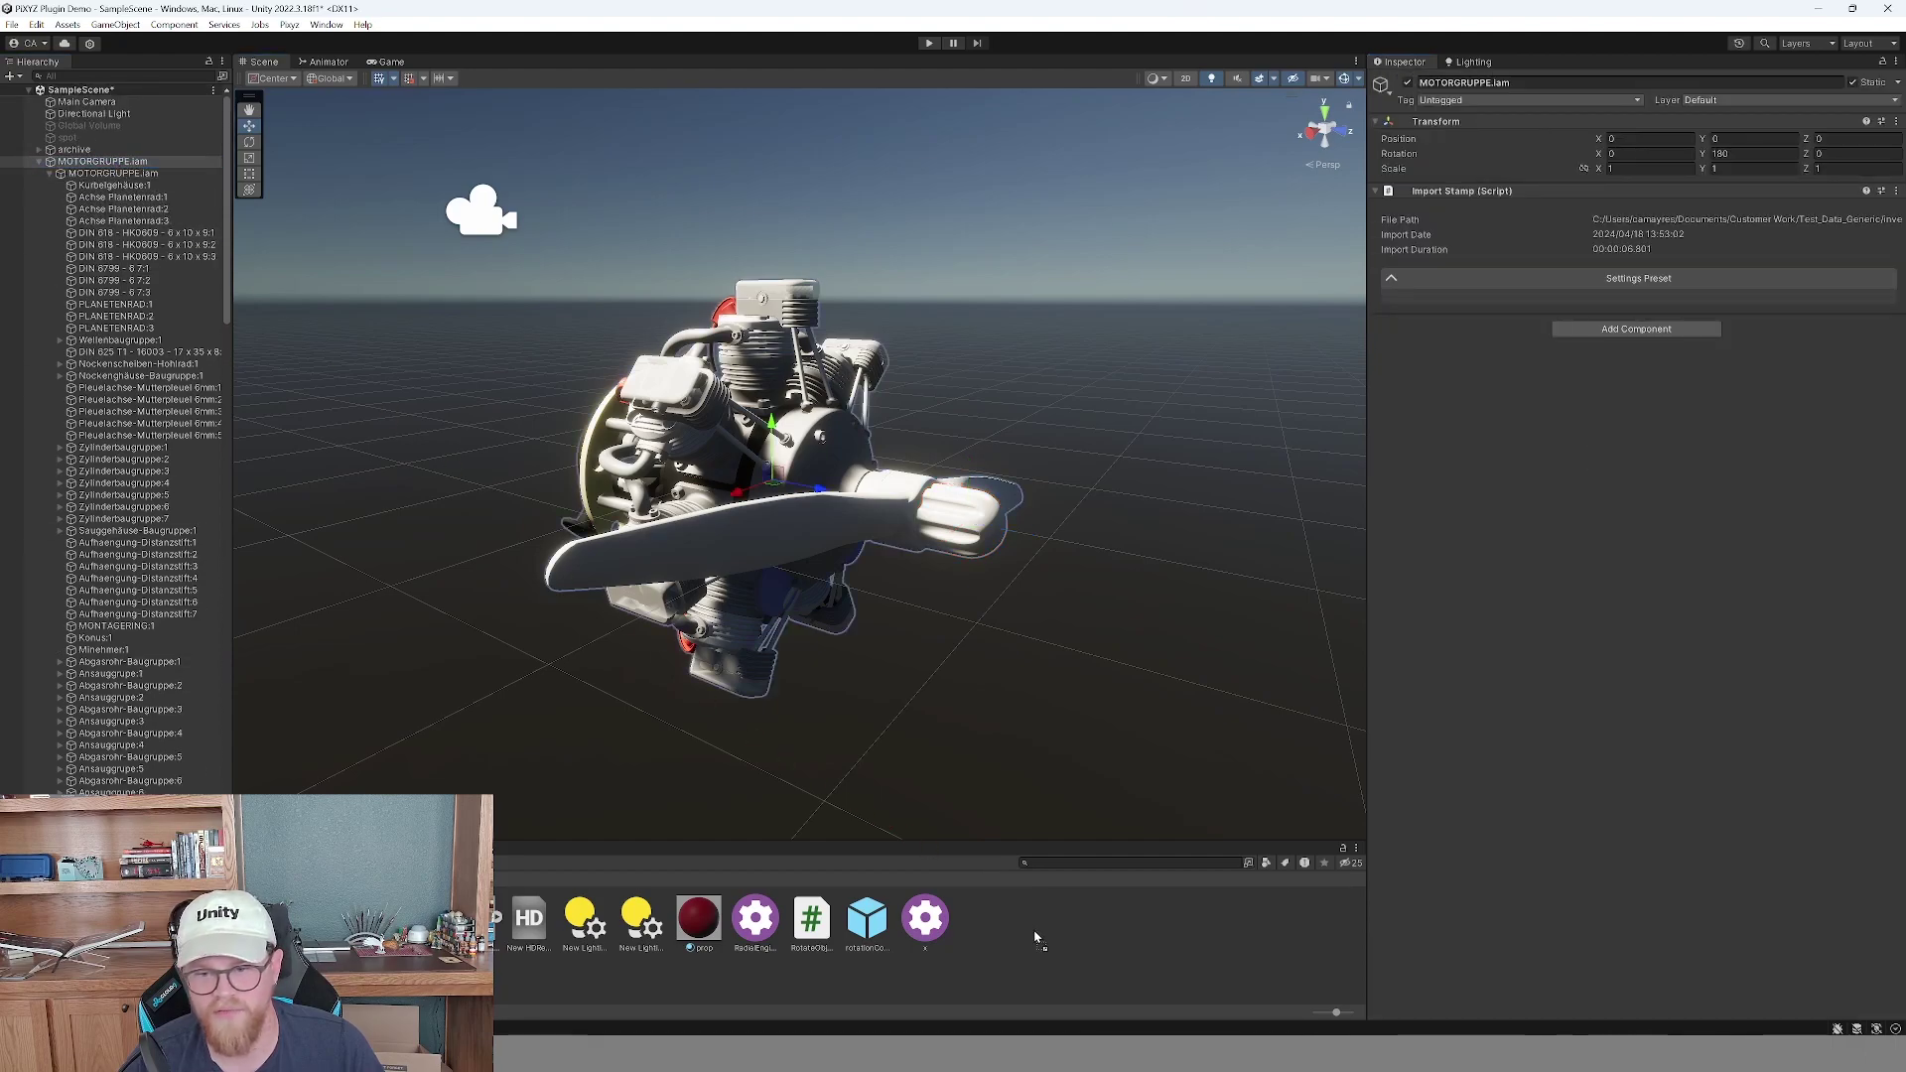
{"action": "left_click_drag", "start_coordinate": [1035, 937], "coordinate": [1031, 926]}
{"action": "left_click", "coordinate": [891, 563]}
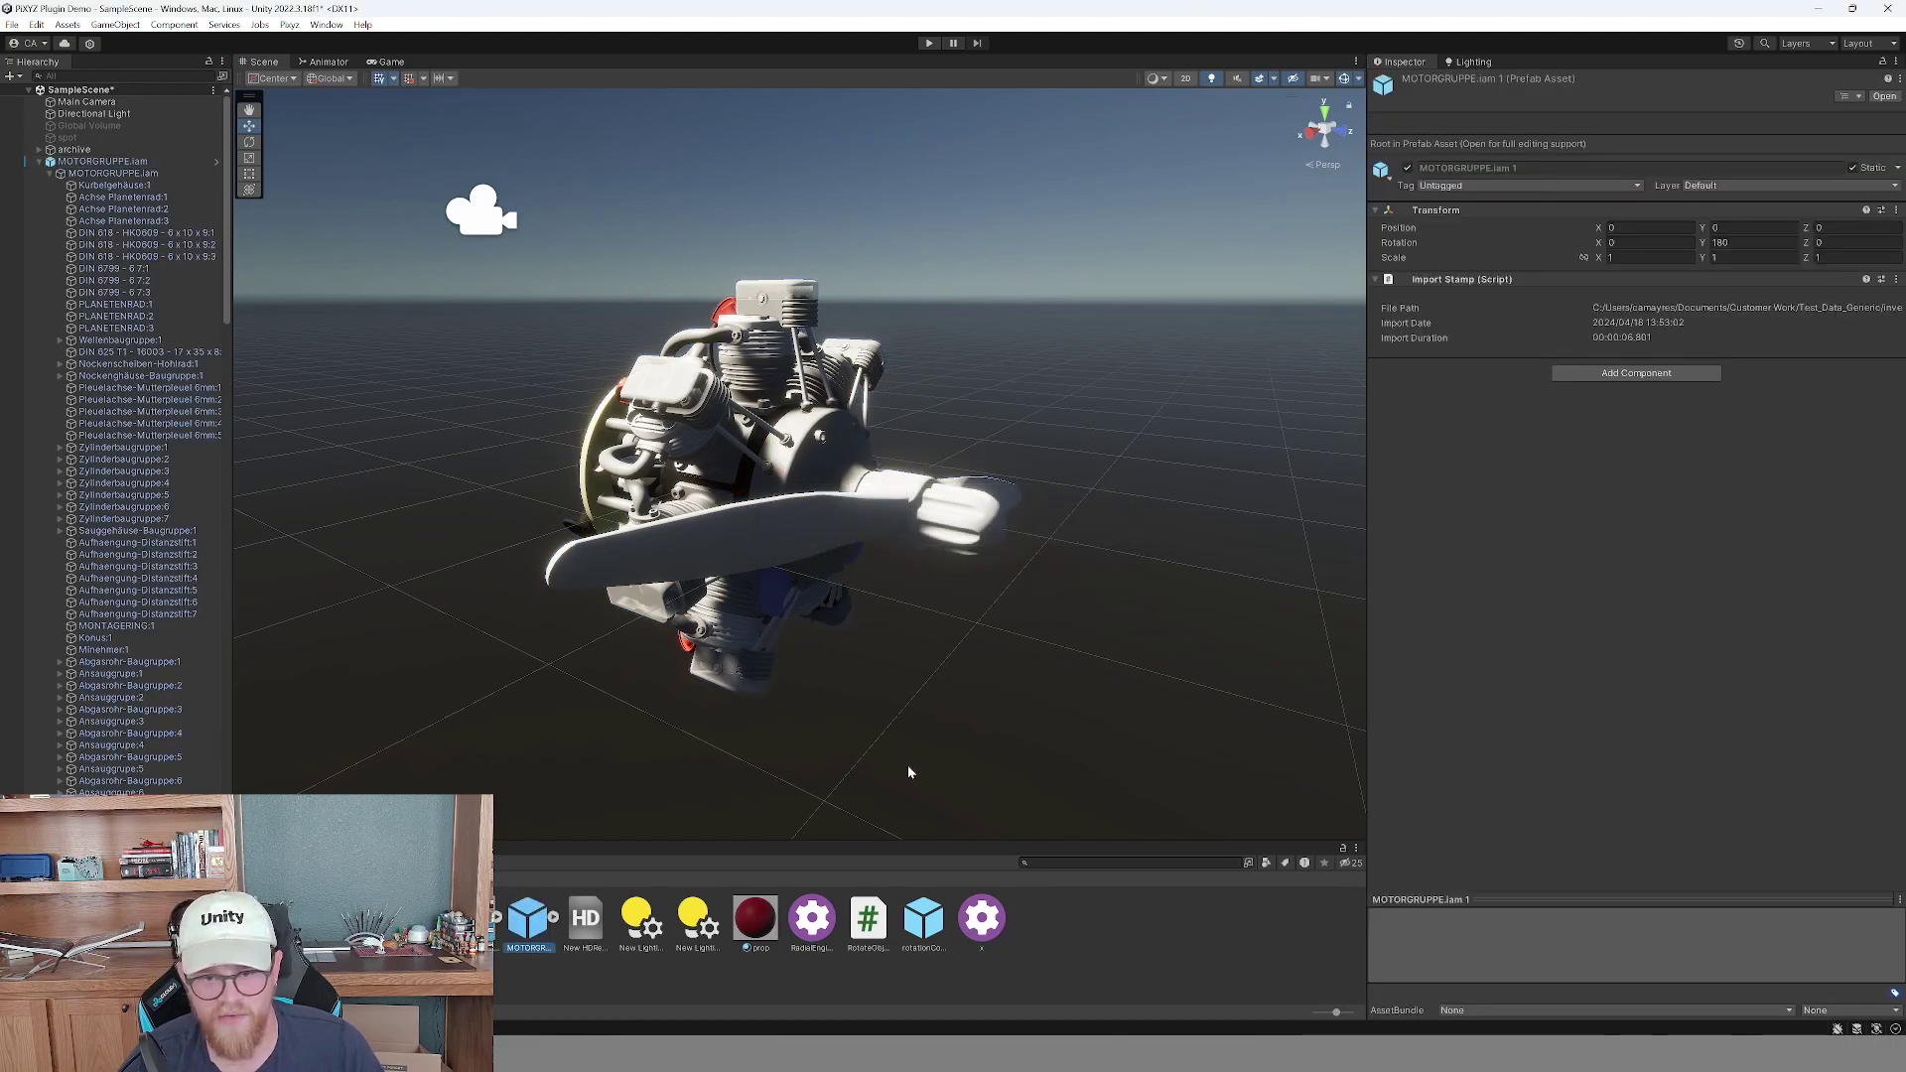
Expand the MOTORGRUPPE.iam 1 prefab and browse the meshes and materials stored inside it.
{"action": "left_click", "coordinate": [554, 917]}
{"action": "scroll", "coordinate": [794, 953], "scroll_direction": "down", "scroll_amount": 10}
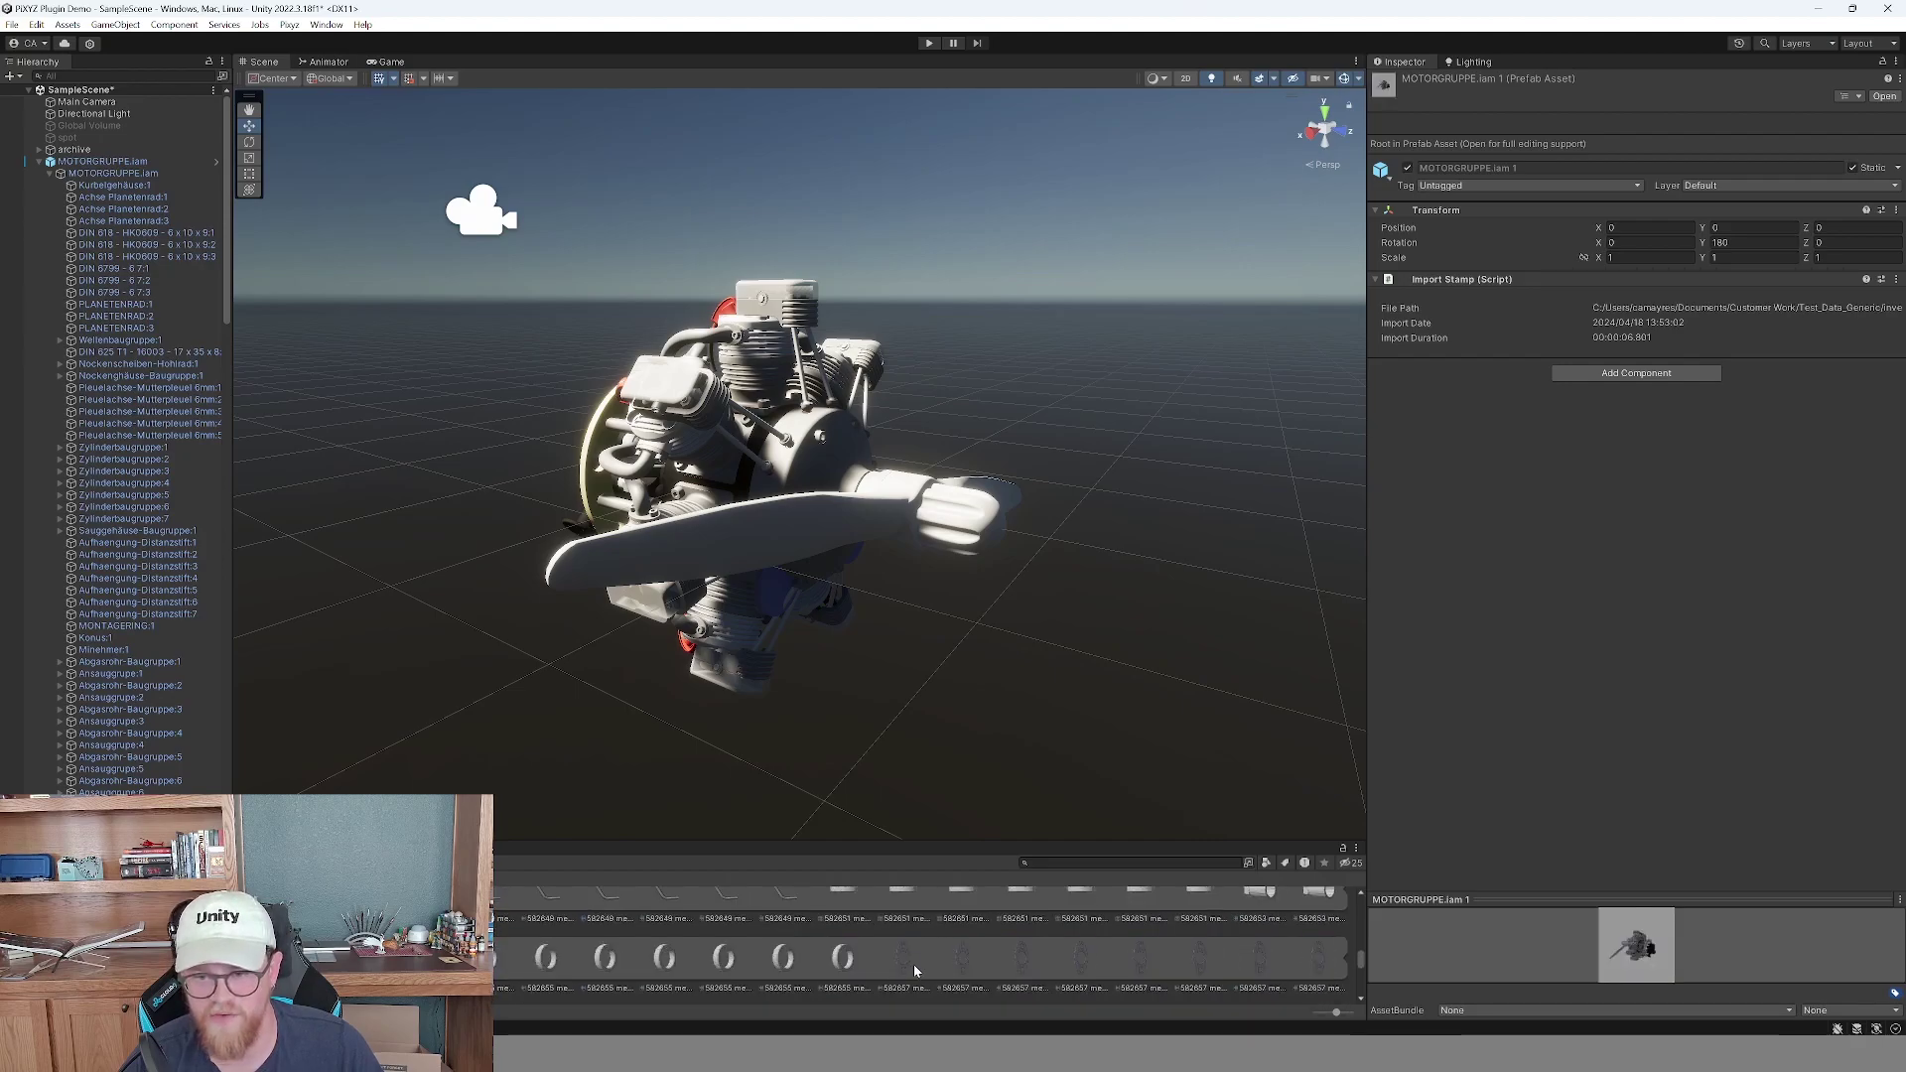
{"action": "scroll", "coordinate": [914, 968], "scroll_direction": "down", "scroll_amount": 5}
{"action": "scroll", "coordinate": [904, 963], "scroll_direction": "up", "scroll_amount": 1}
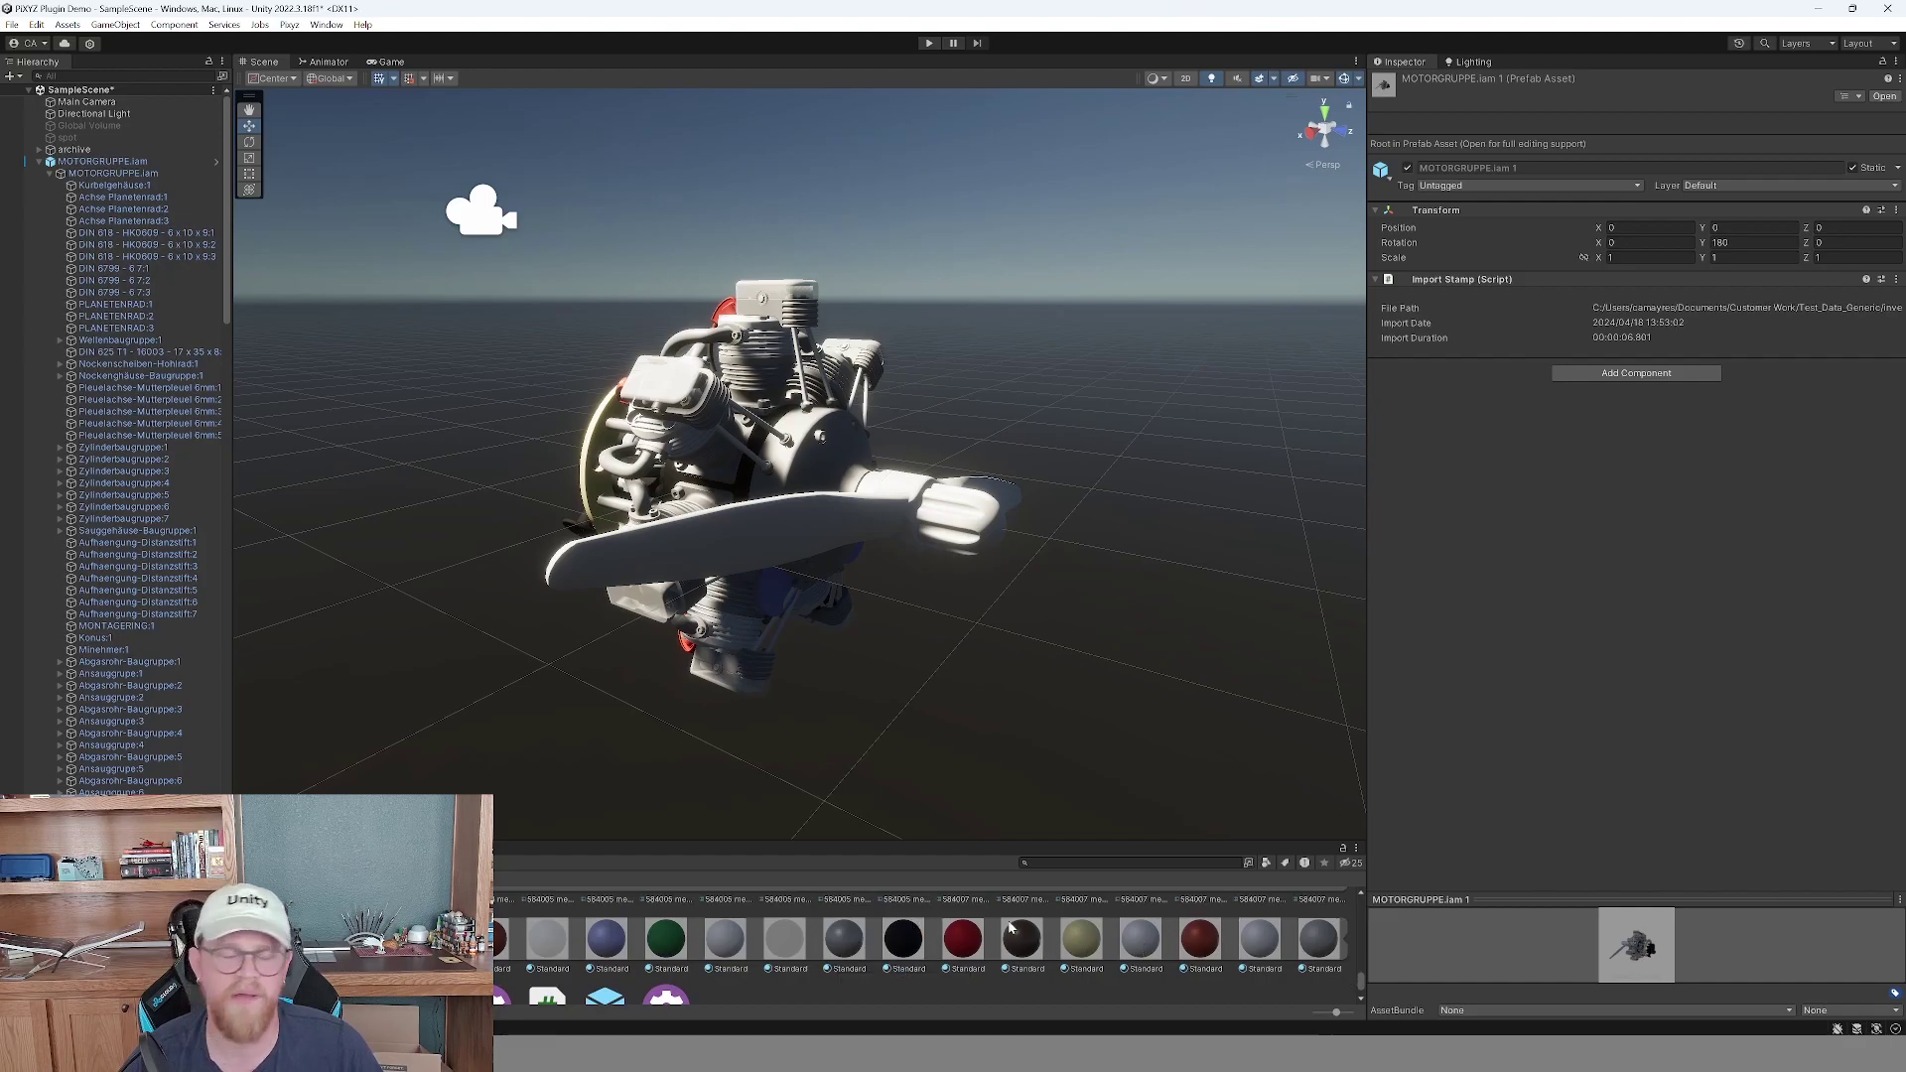
Locate the material asset used by the Nase:1 part and select the Propeller:1 part in the scene.
{"action": "left_click", "coordinate": [962, 541]}
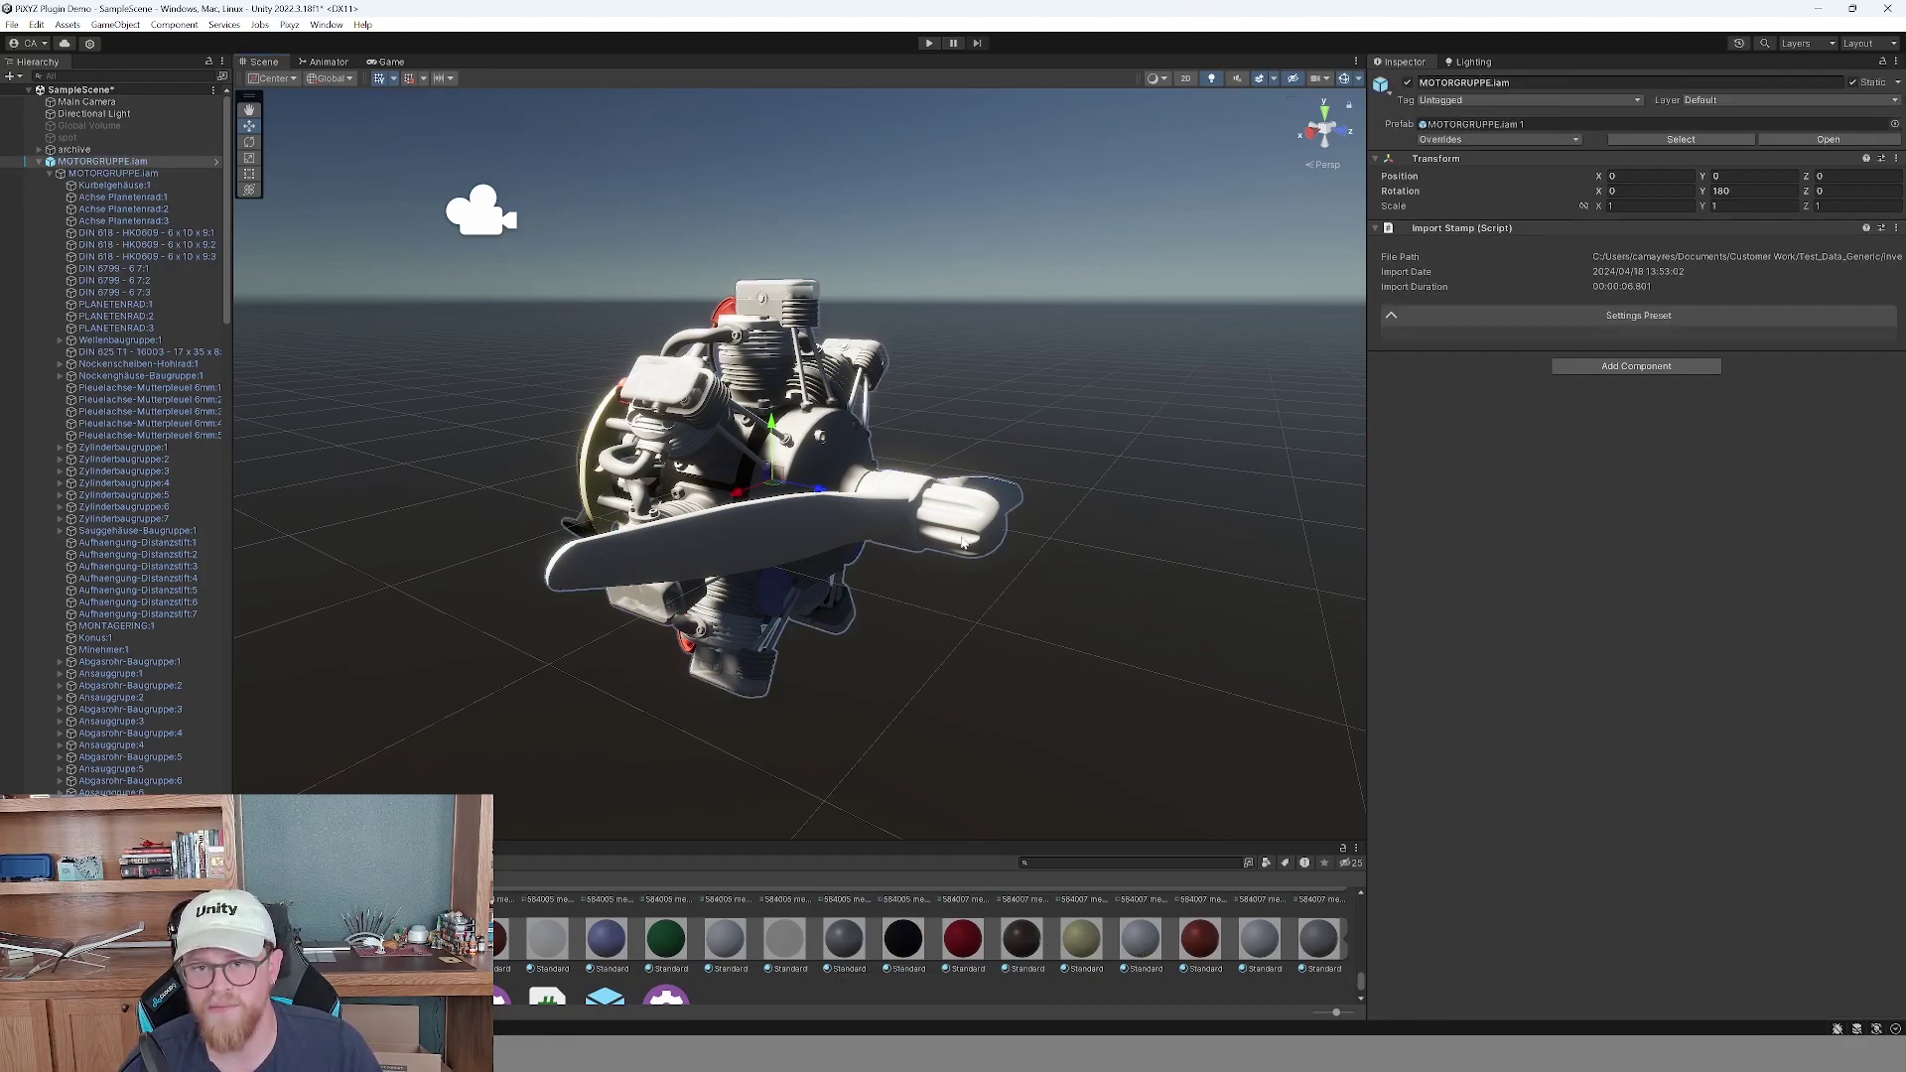
{"action": "left_click", "coordinate": [974, 536]}
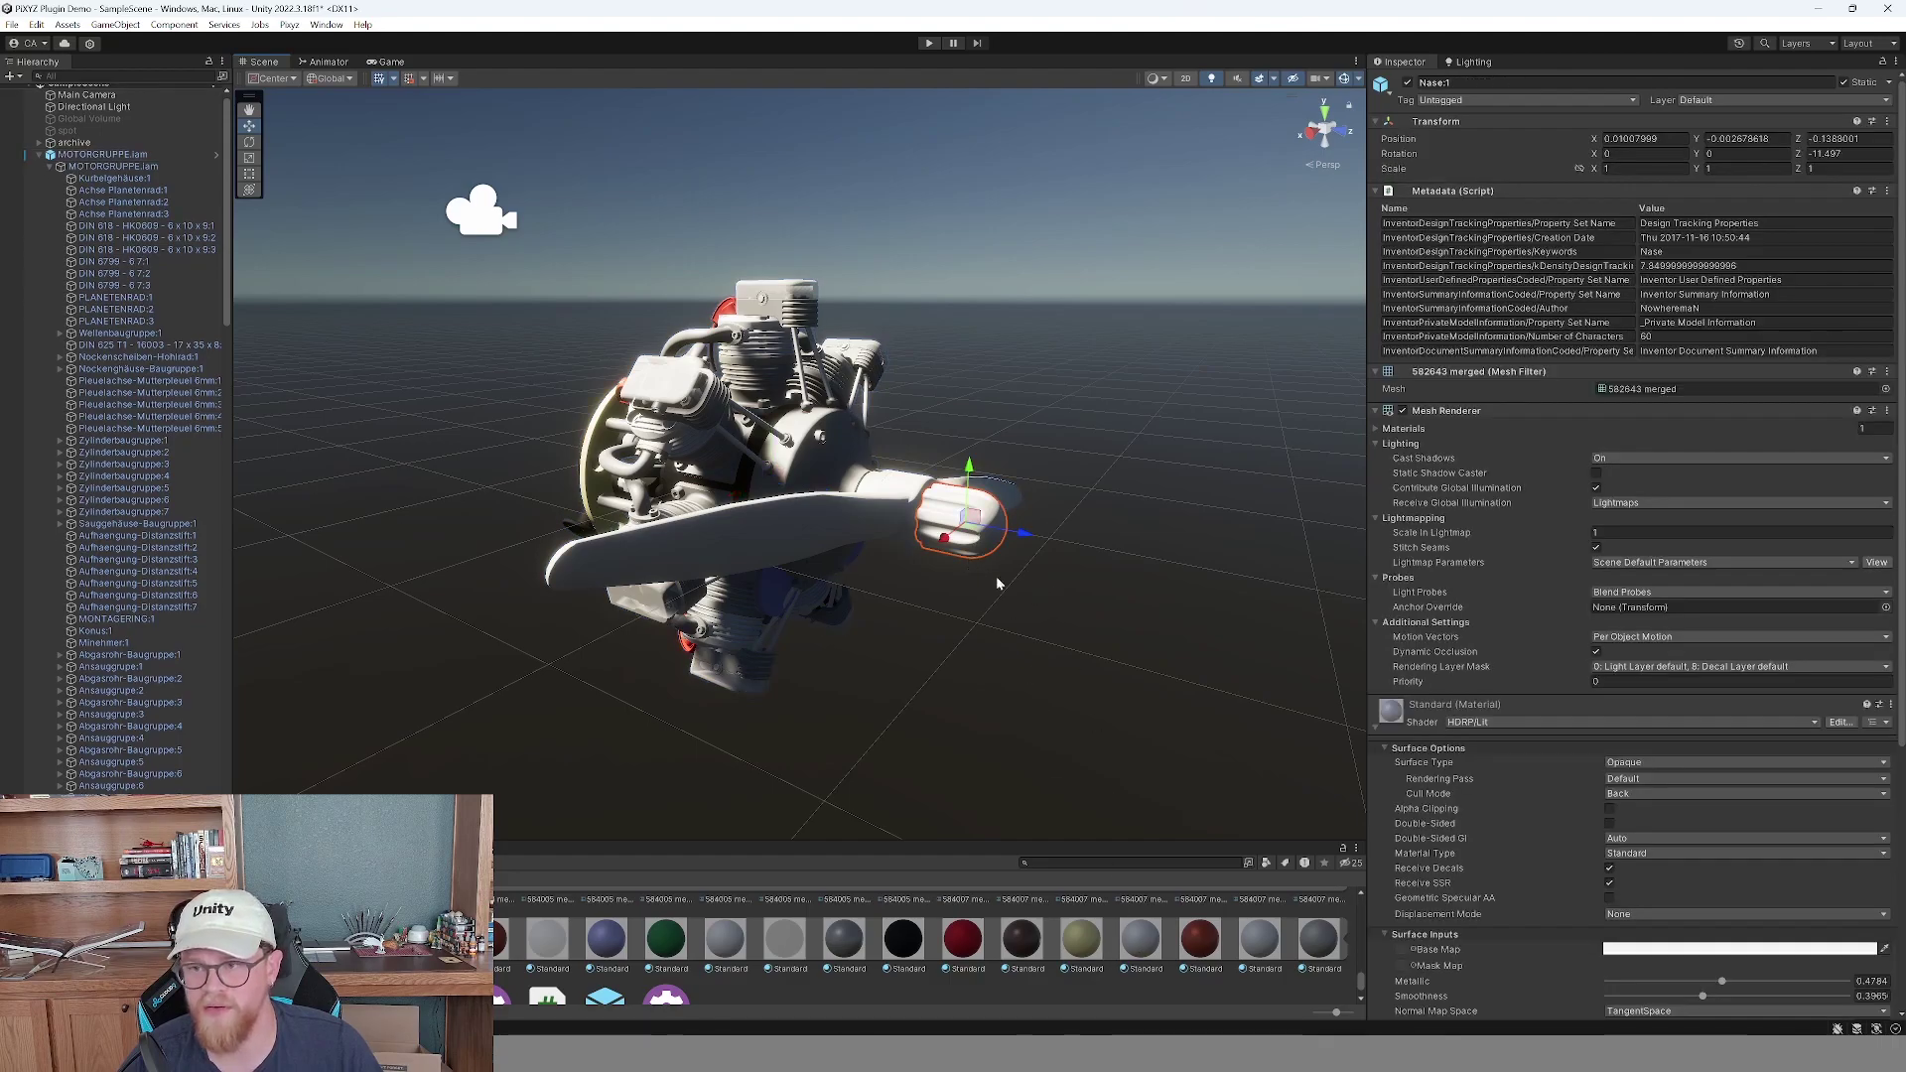
{"action": "left_click", "coordinate": [1890, 703]}
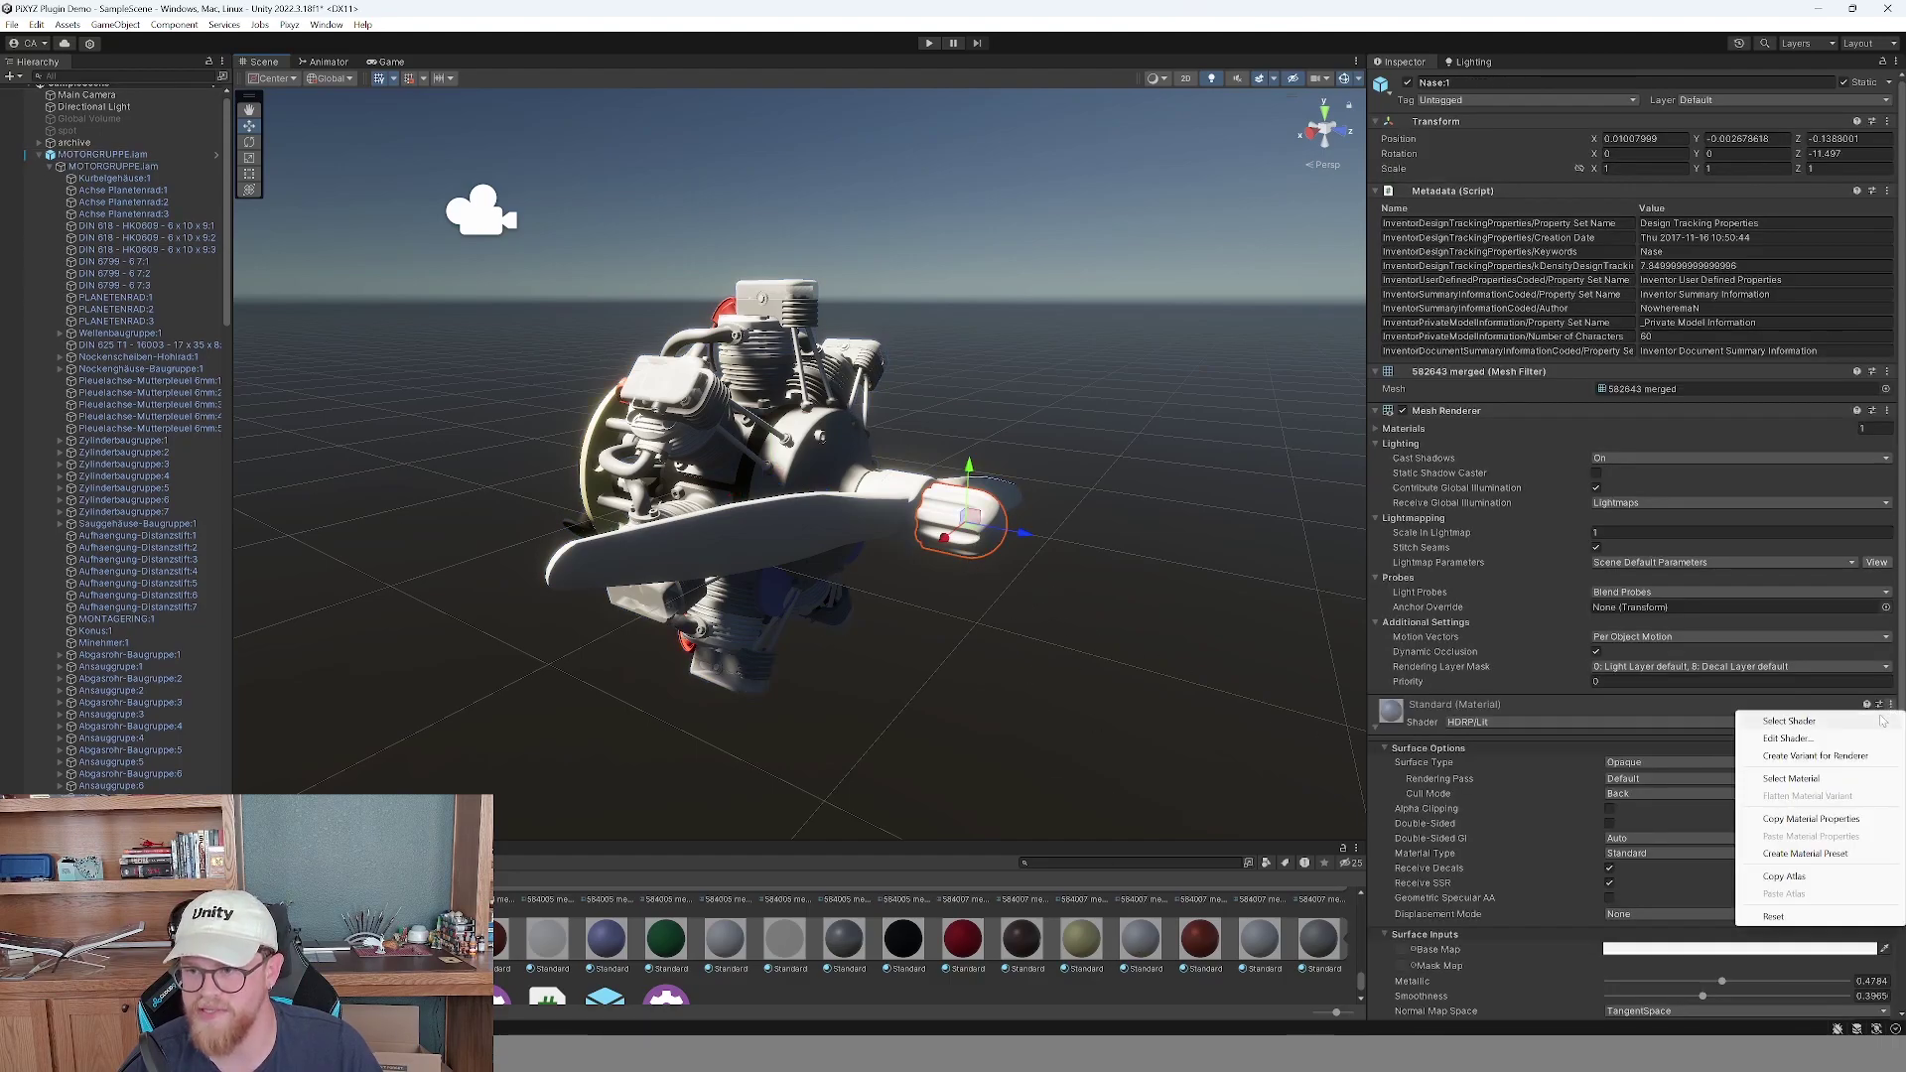
{"action": "left_click", "coordinate": [1791, 779]}
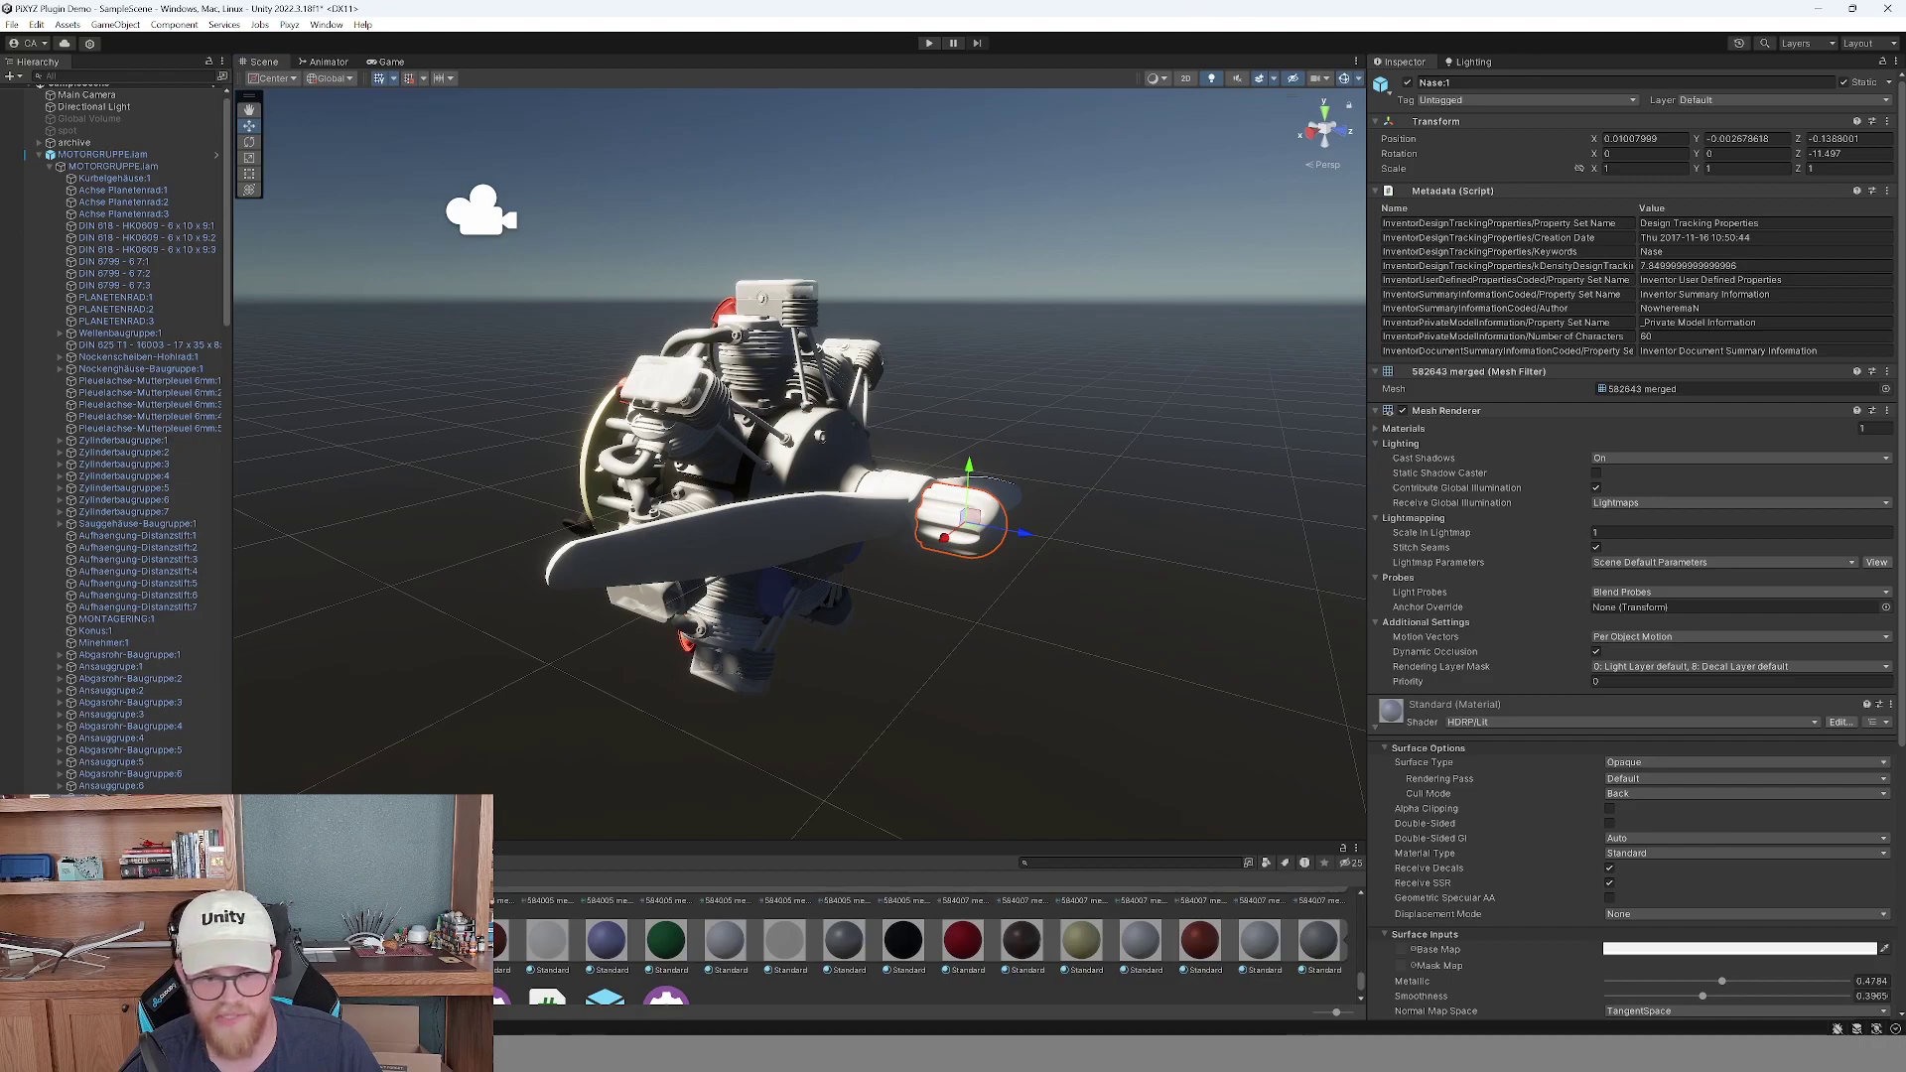
{"action": "left_click", "coordinate": [842, 532]}
{"action": "left_click", "coordinate": [842, 532]}
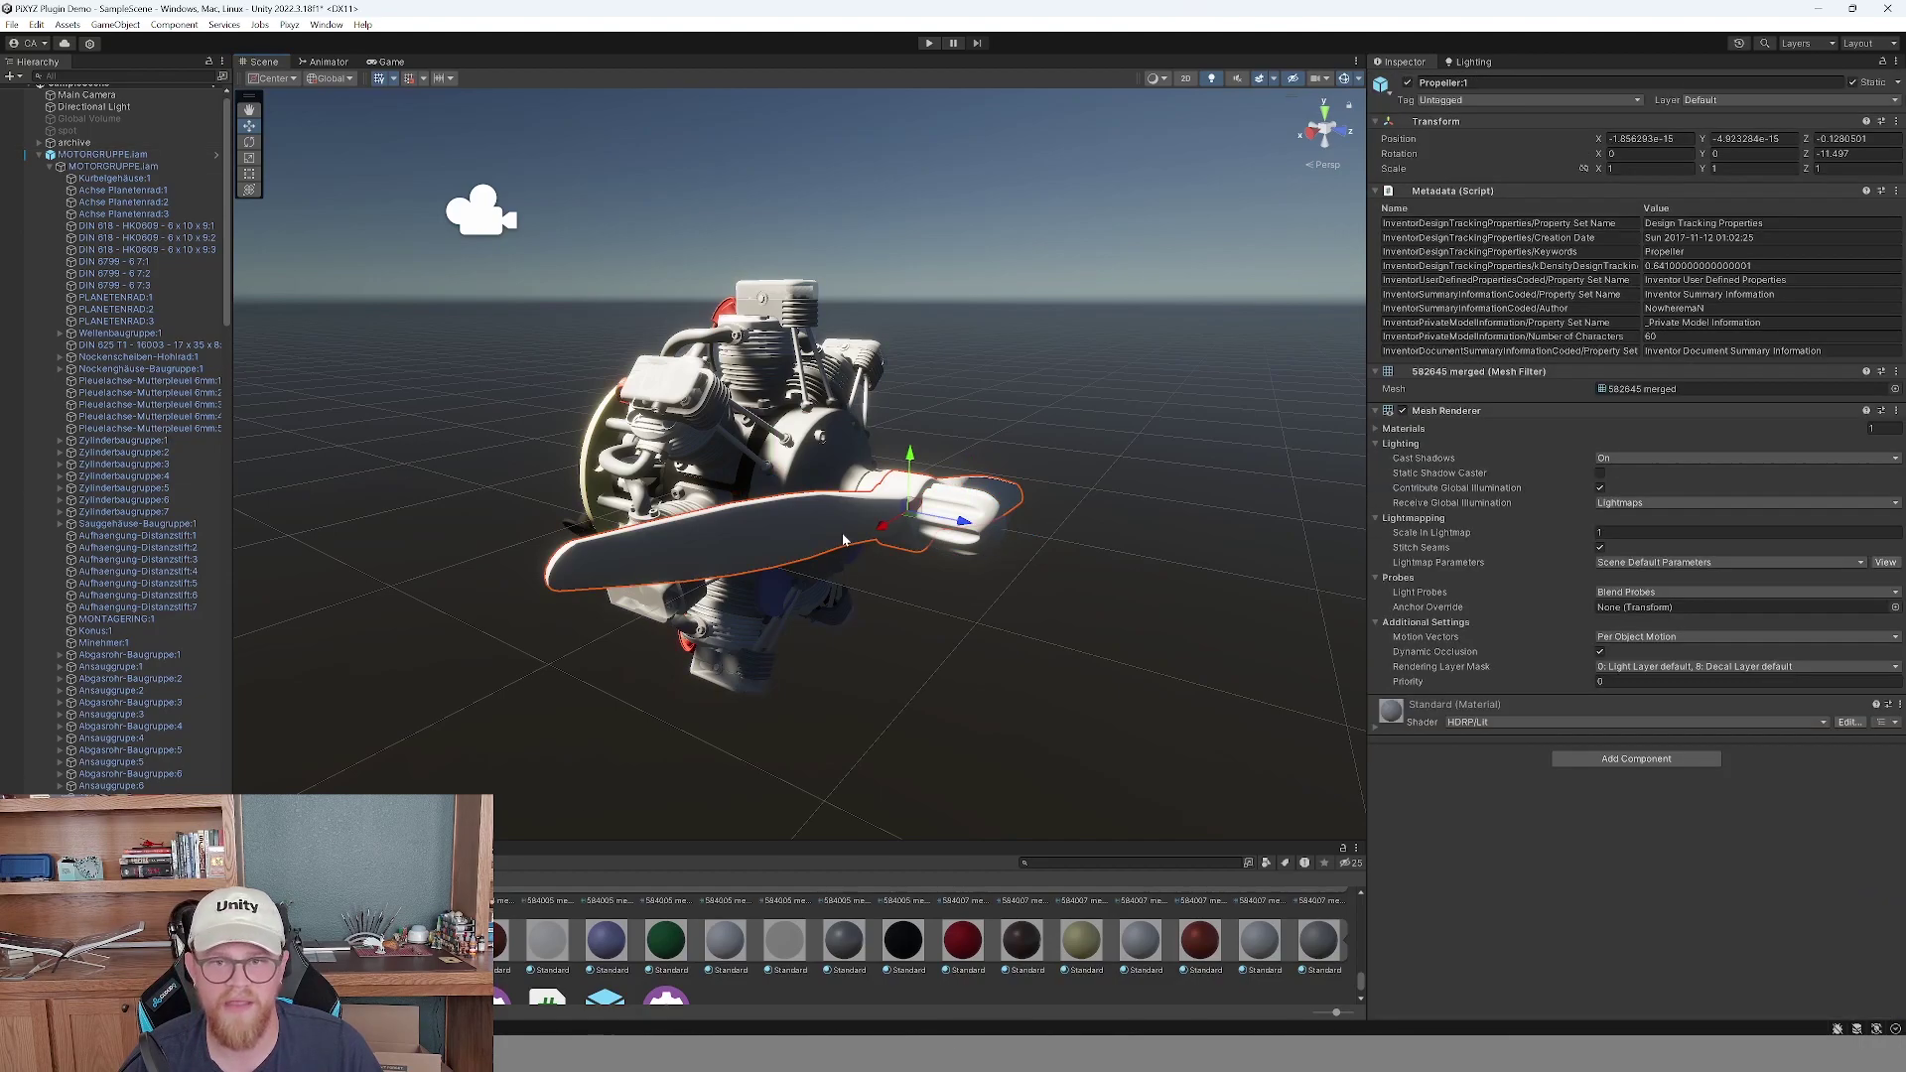
Locate the material asset used by the Propeller:1 part, and reselect the engine's root object in the scene.
{"action": "left_click", "coordinate": [1898, 705]}
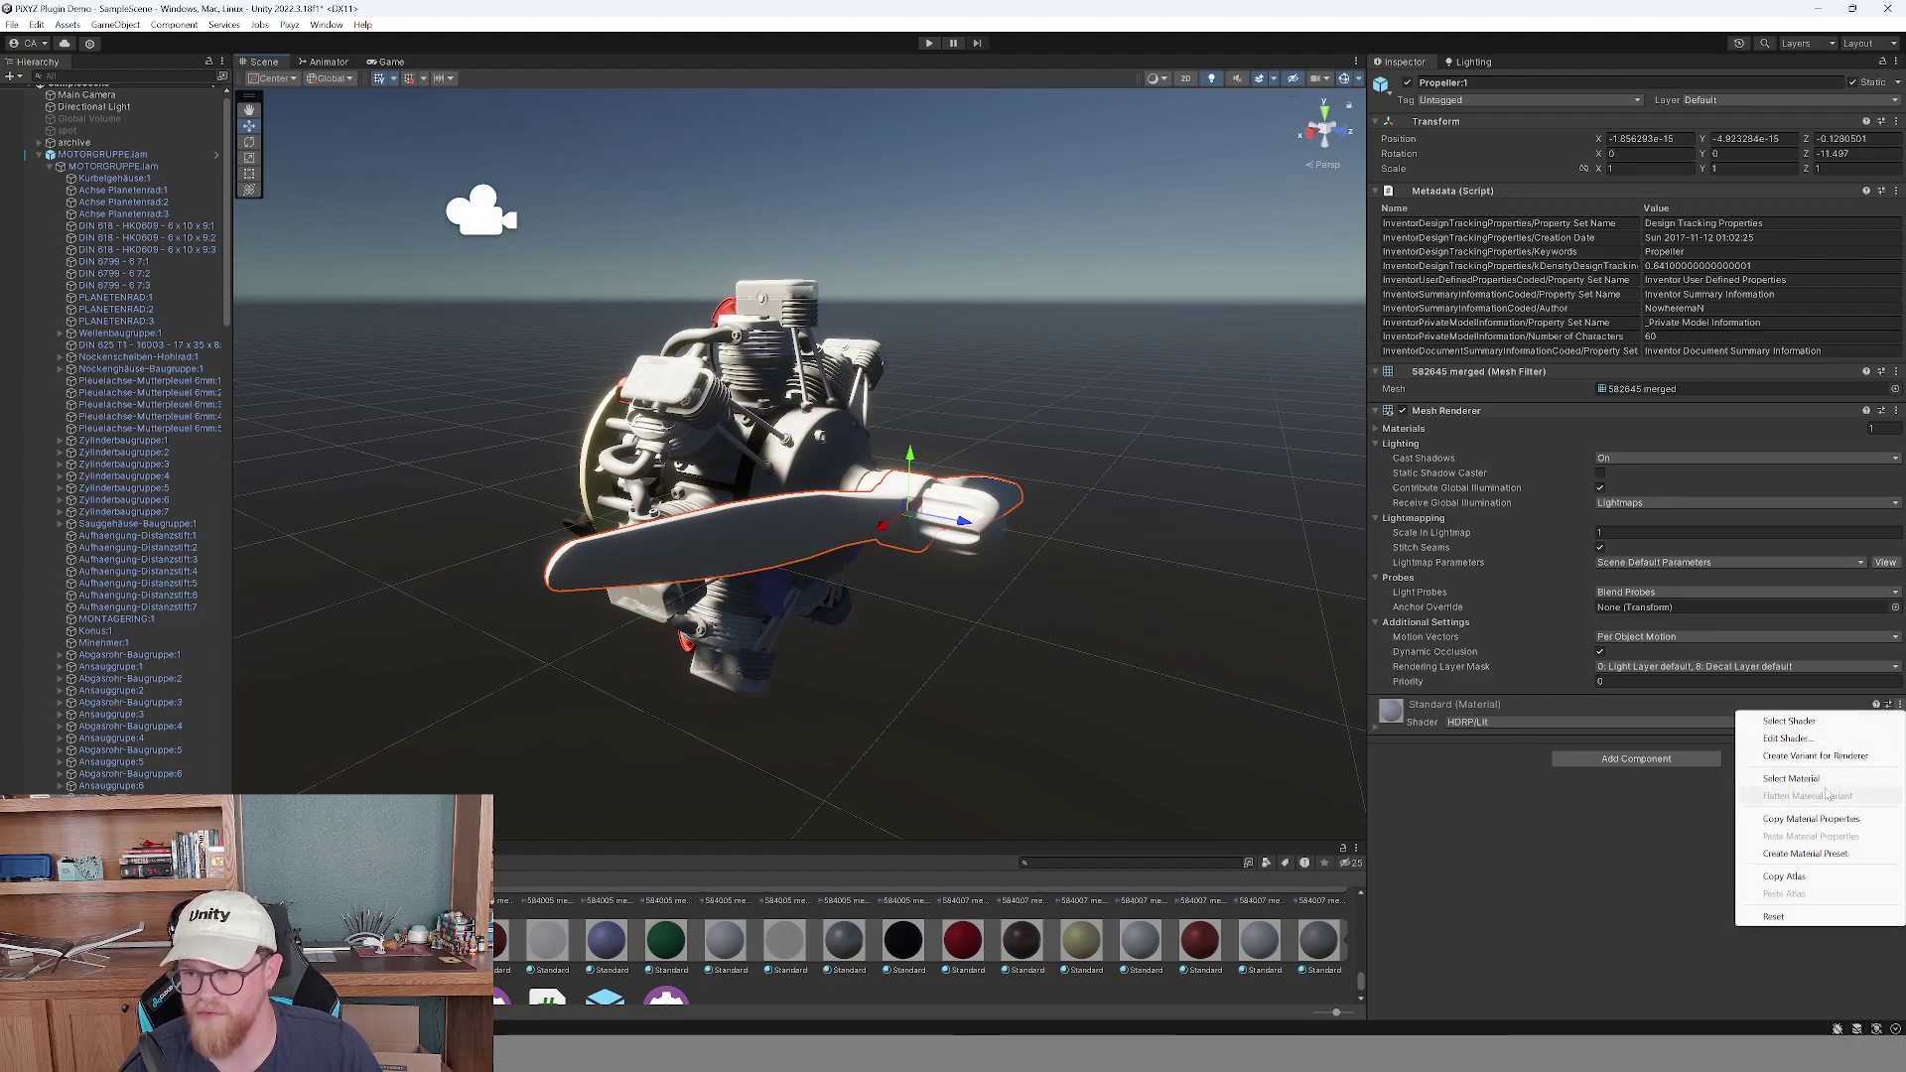
{"action": "left_click", "coordinate": [1791, 778]}
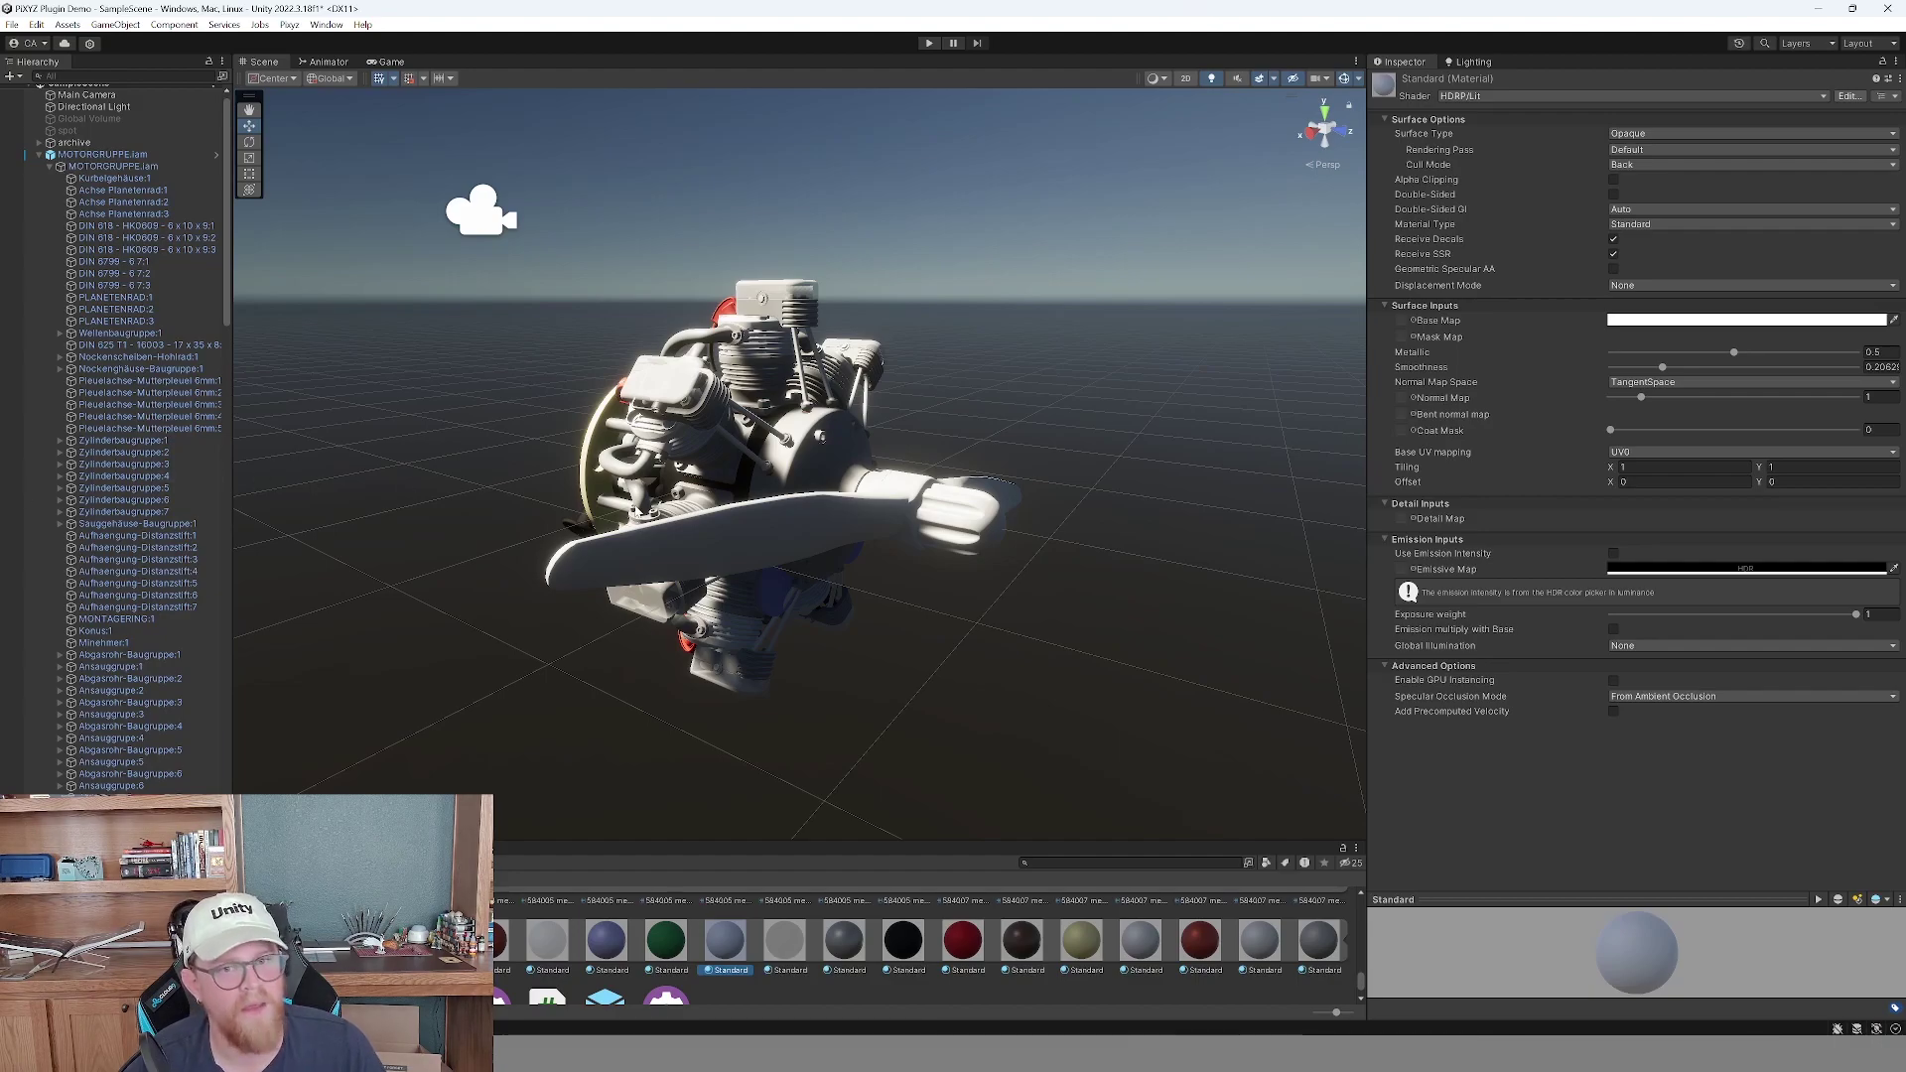
{"action": "left_click", "coordinate": [961, 541]}
Open the Engine_Demo rule set and add a new rule that gets the latest imported model.
{"action": "scroll", "coordinate": [1215, 959], "scroll_direction": "up", "scroll_amount": 3}
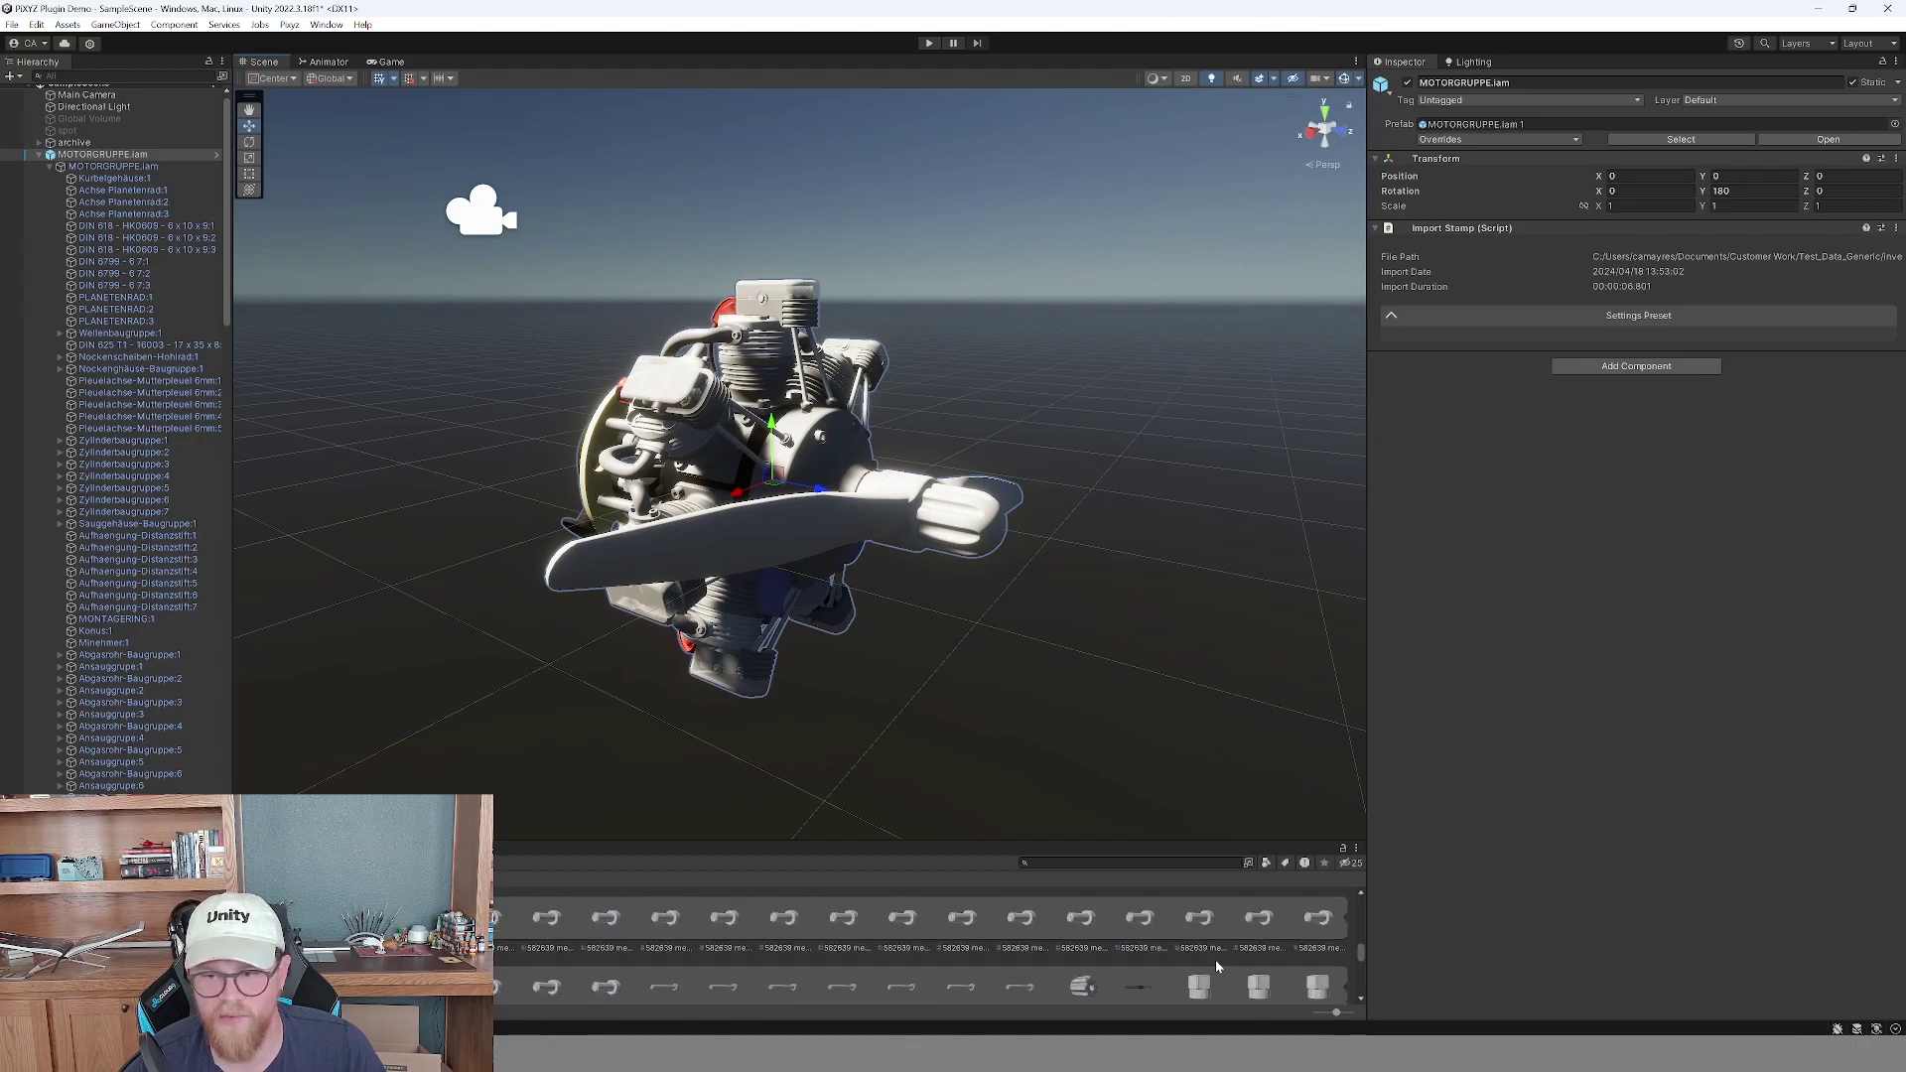
{"action": "scroll", "coordinate": [1215, 959], "scroll_direction": "up", "scroll_amount": 3}
{"action": "scroll", "coordinate": [1360, 945], "scroll_direction": "up", "scroll_amount": 5}
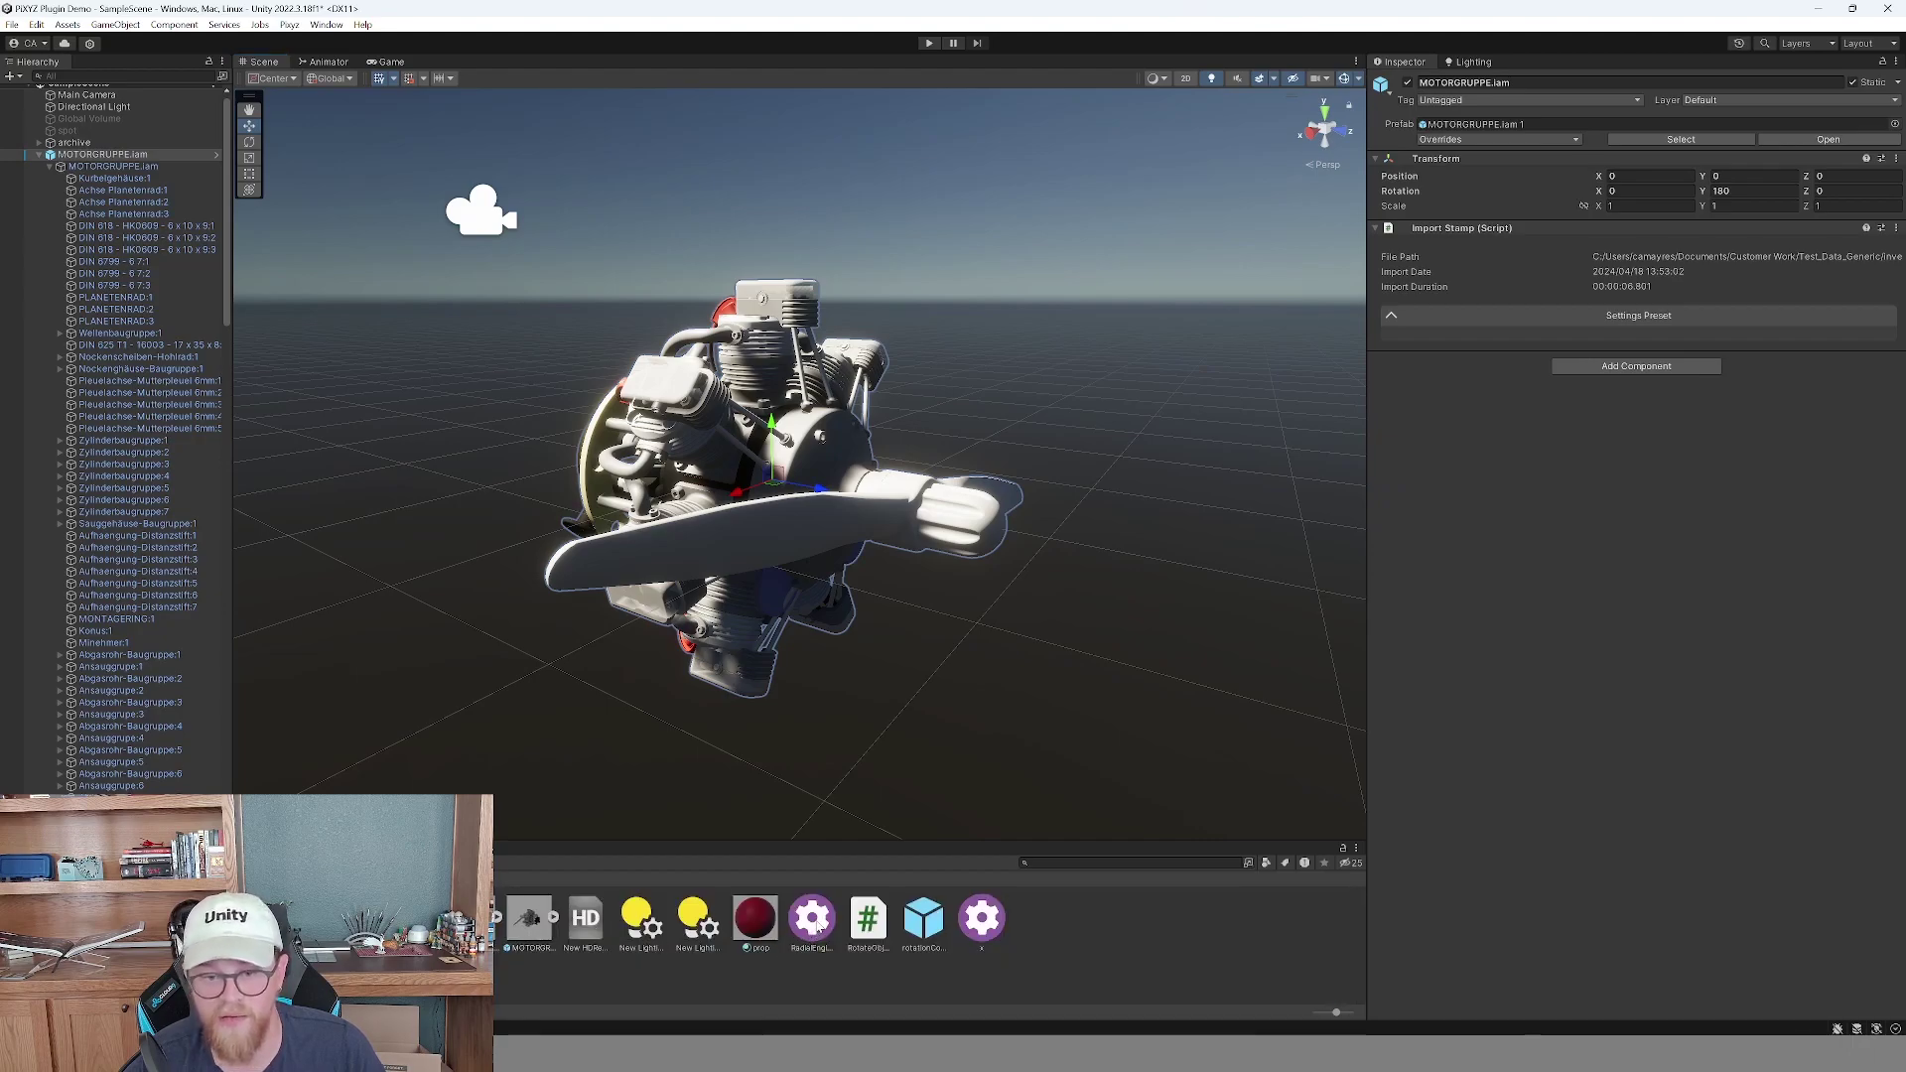
{"action": "left_click", "coordinate": [415, 918]}
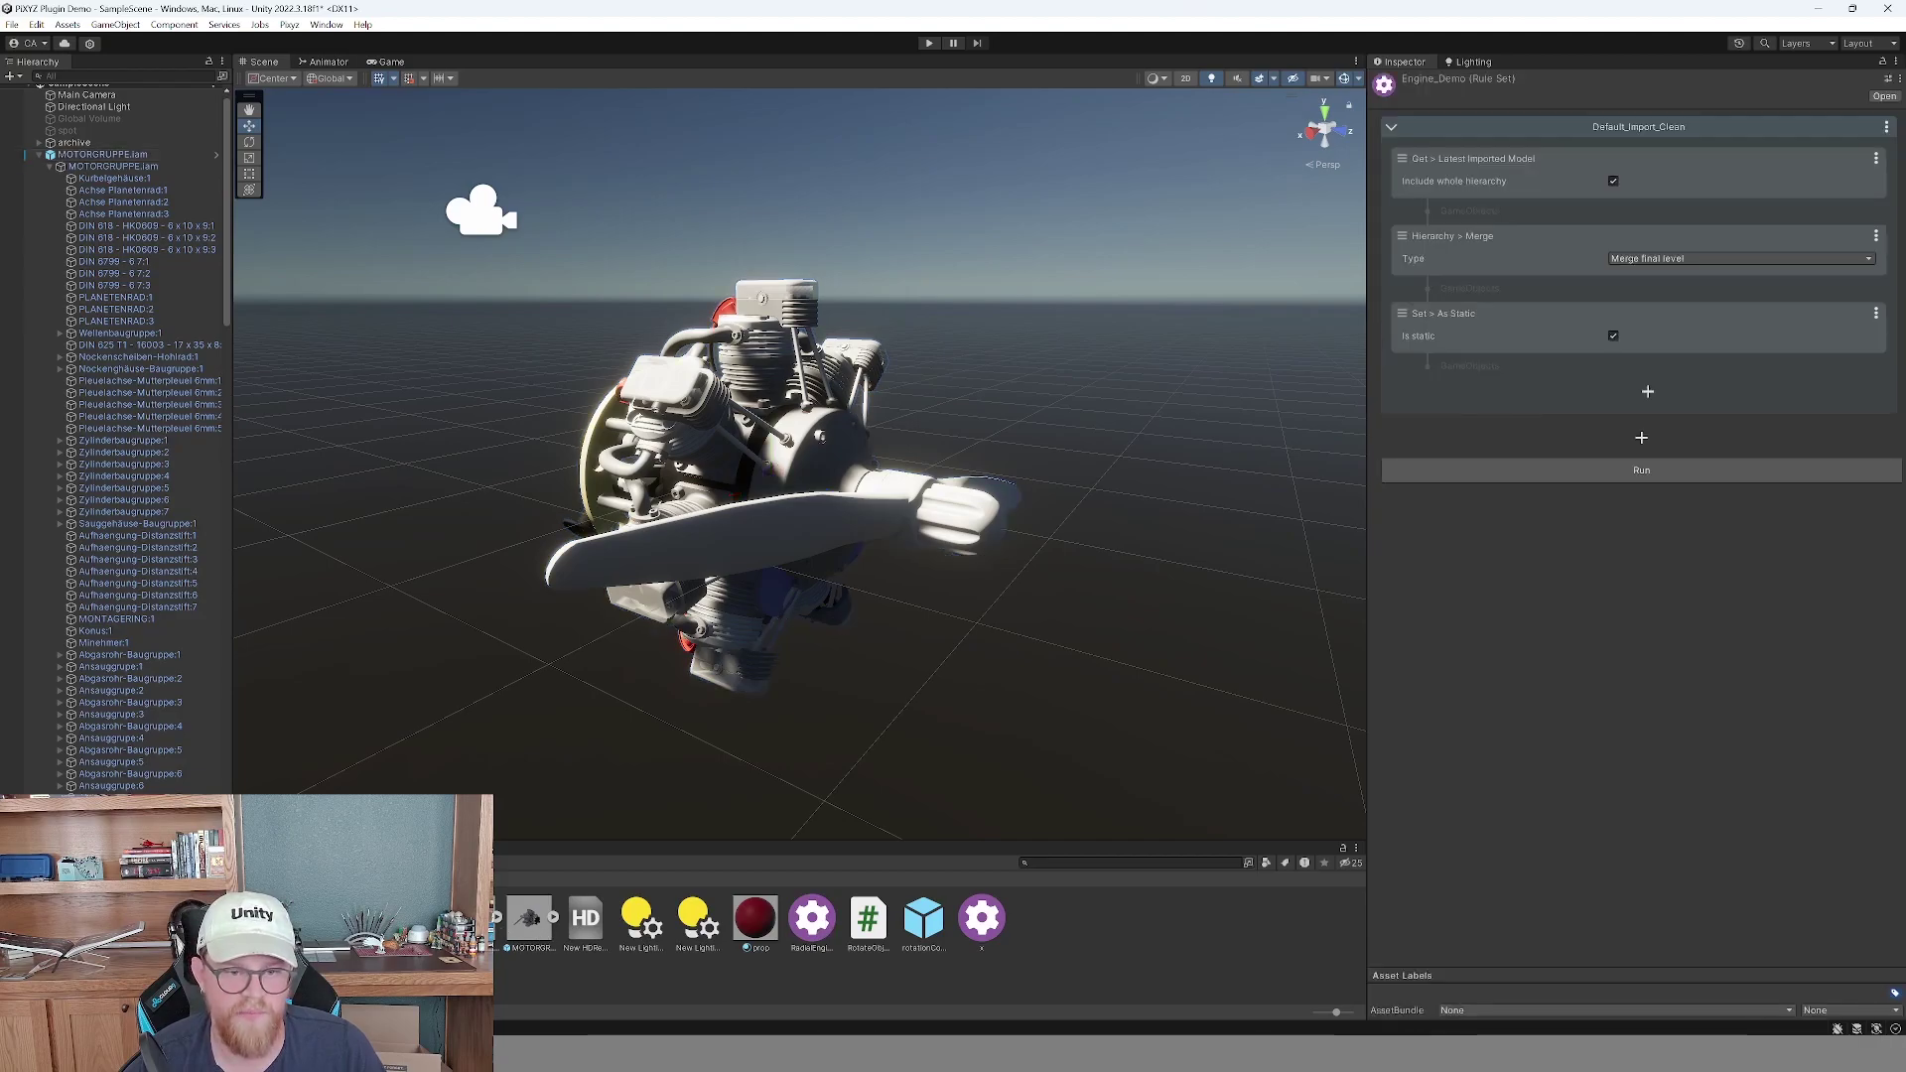
{"action": "left_click", "coordinate": [1645, 440]}
{"action": "left_click", "coordinate": [1647, 466]}
{"action": "mouse_move", "coordinate": [1707, 483]}
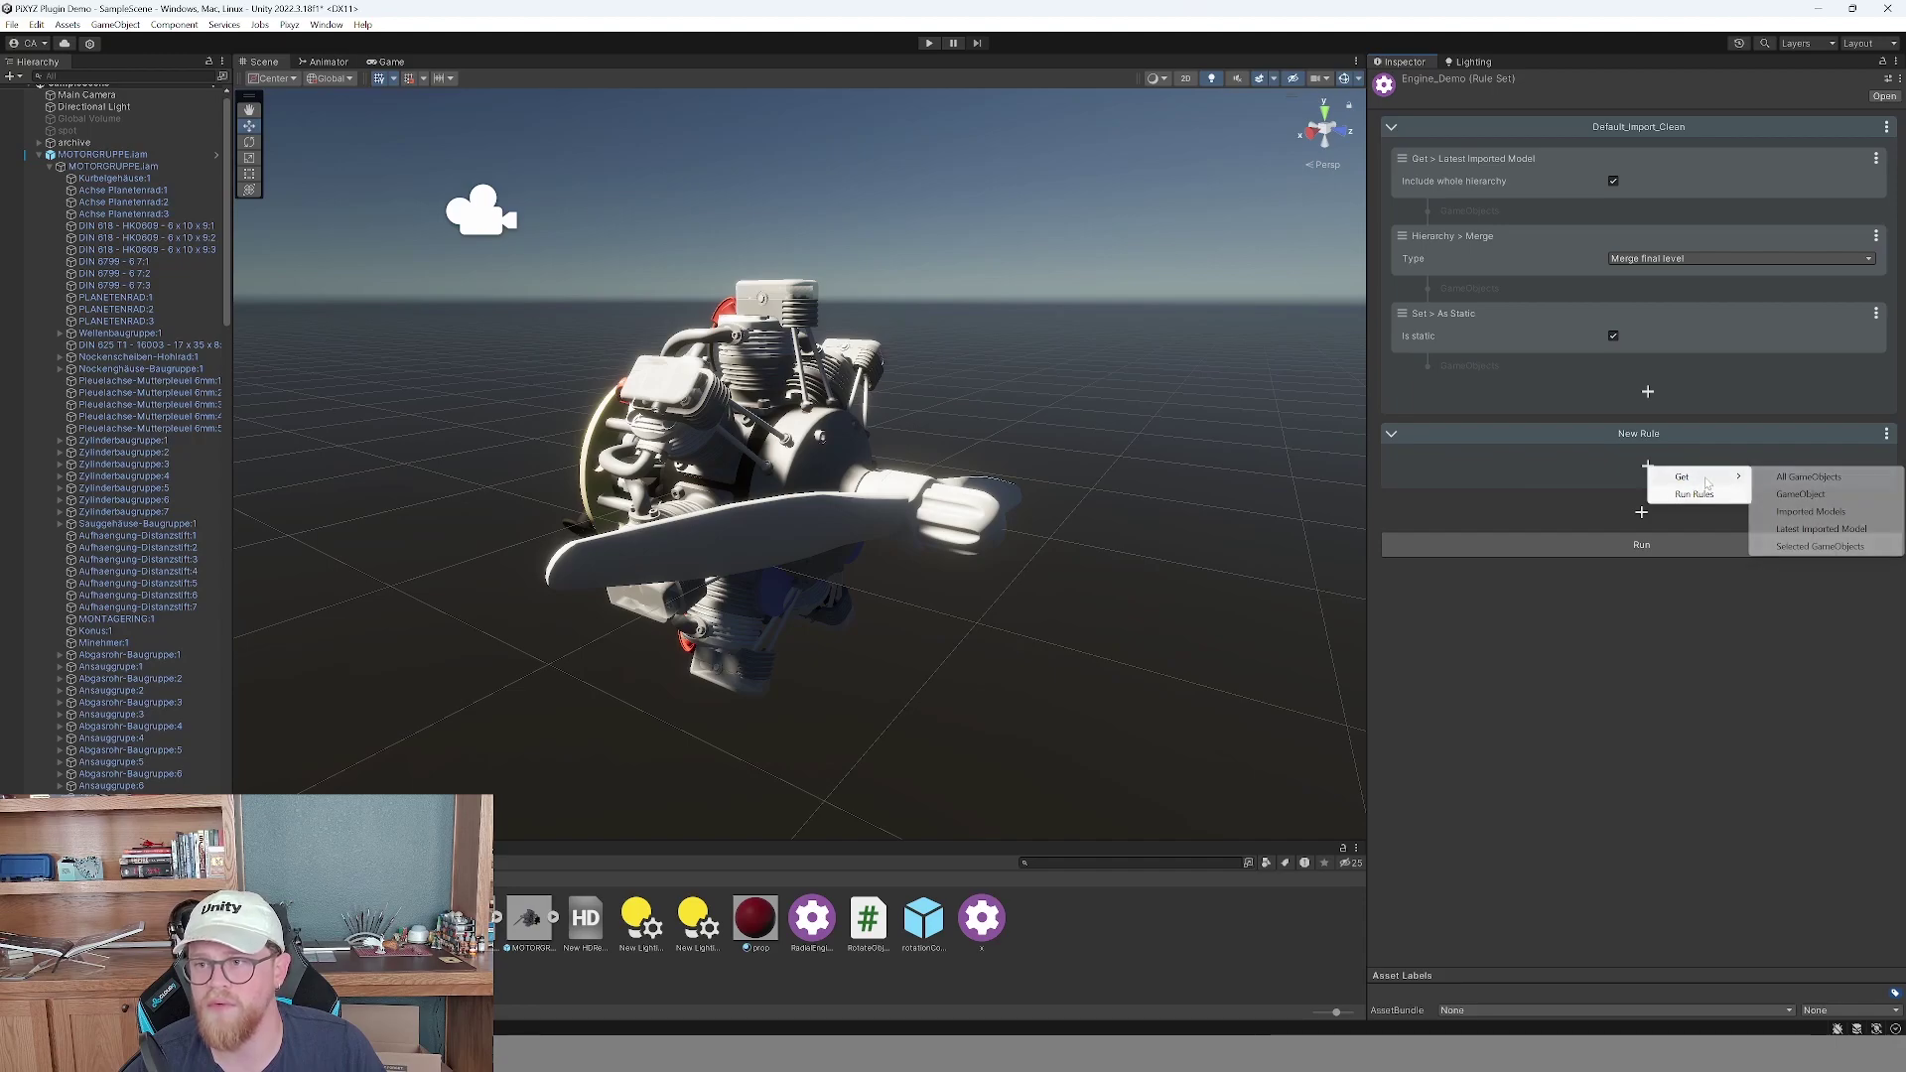
{"action": "left_click", "coordinate": [1809, 529]}
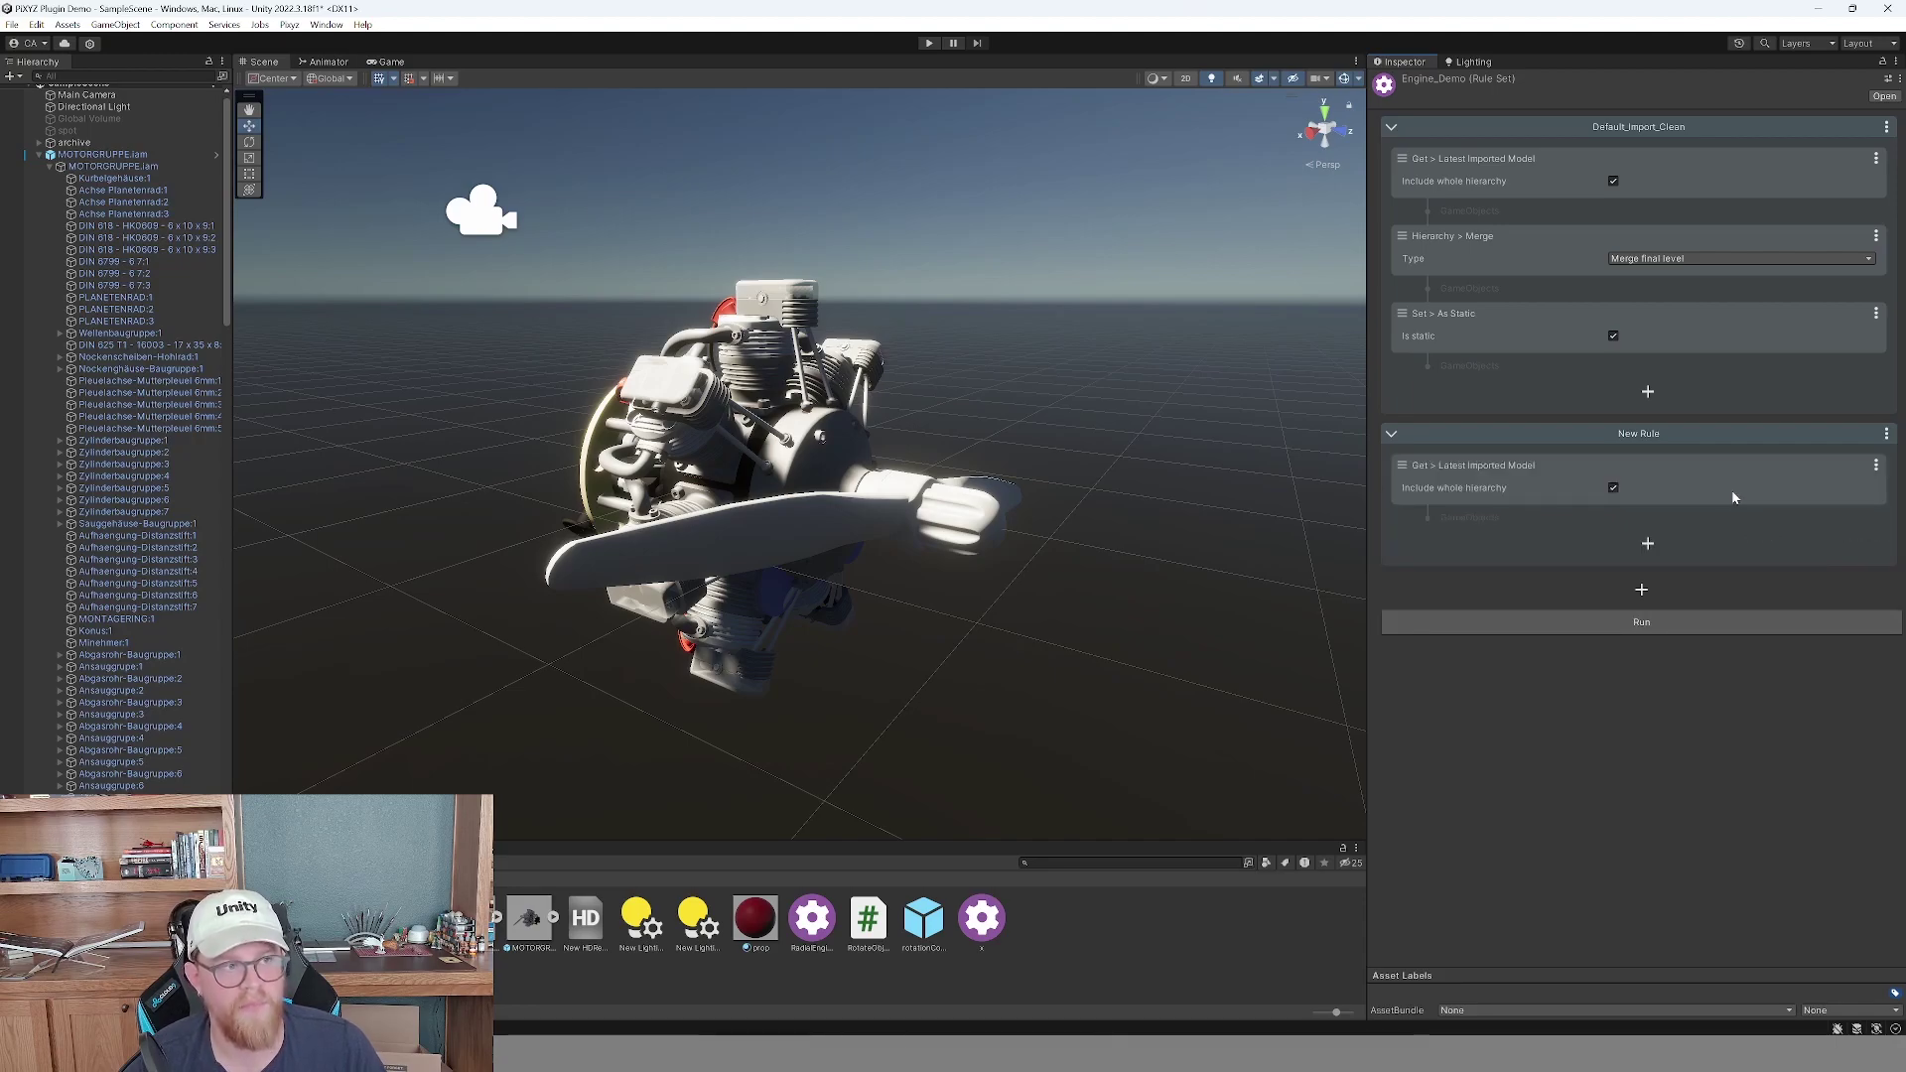
Add a Filter On Name action to the new rule, matching names that contain "nase".
{"action": "left_click", "coordinate": [1648, 543]}
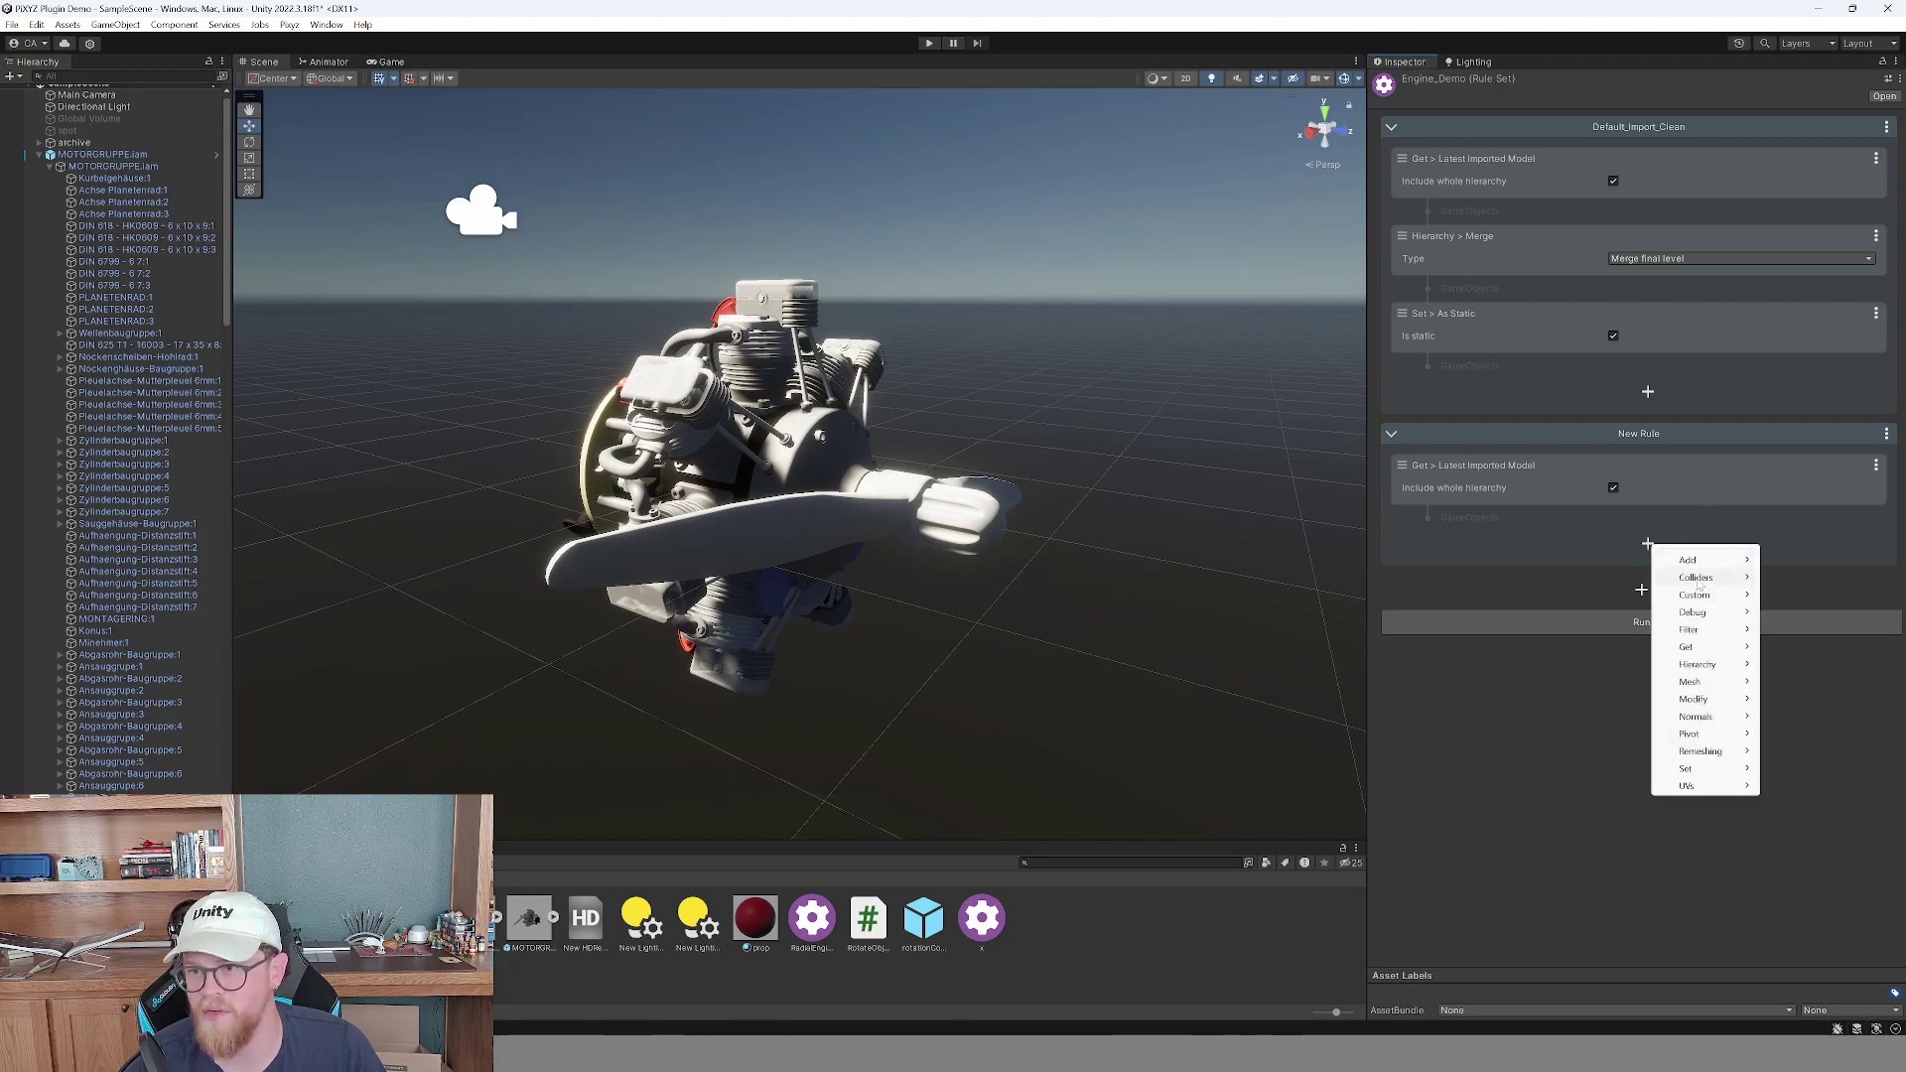
{"action": "mouse_move", "coordinate": [1713, 632]}
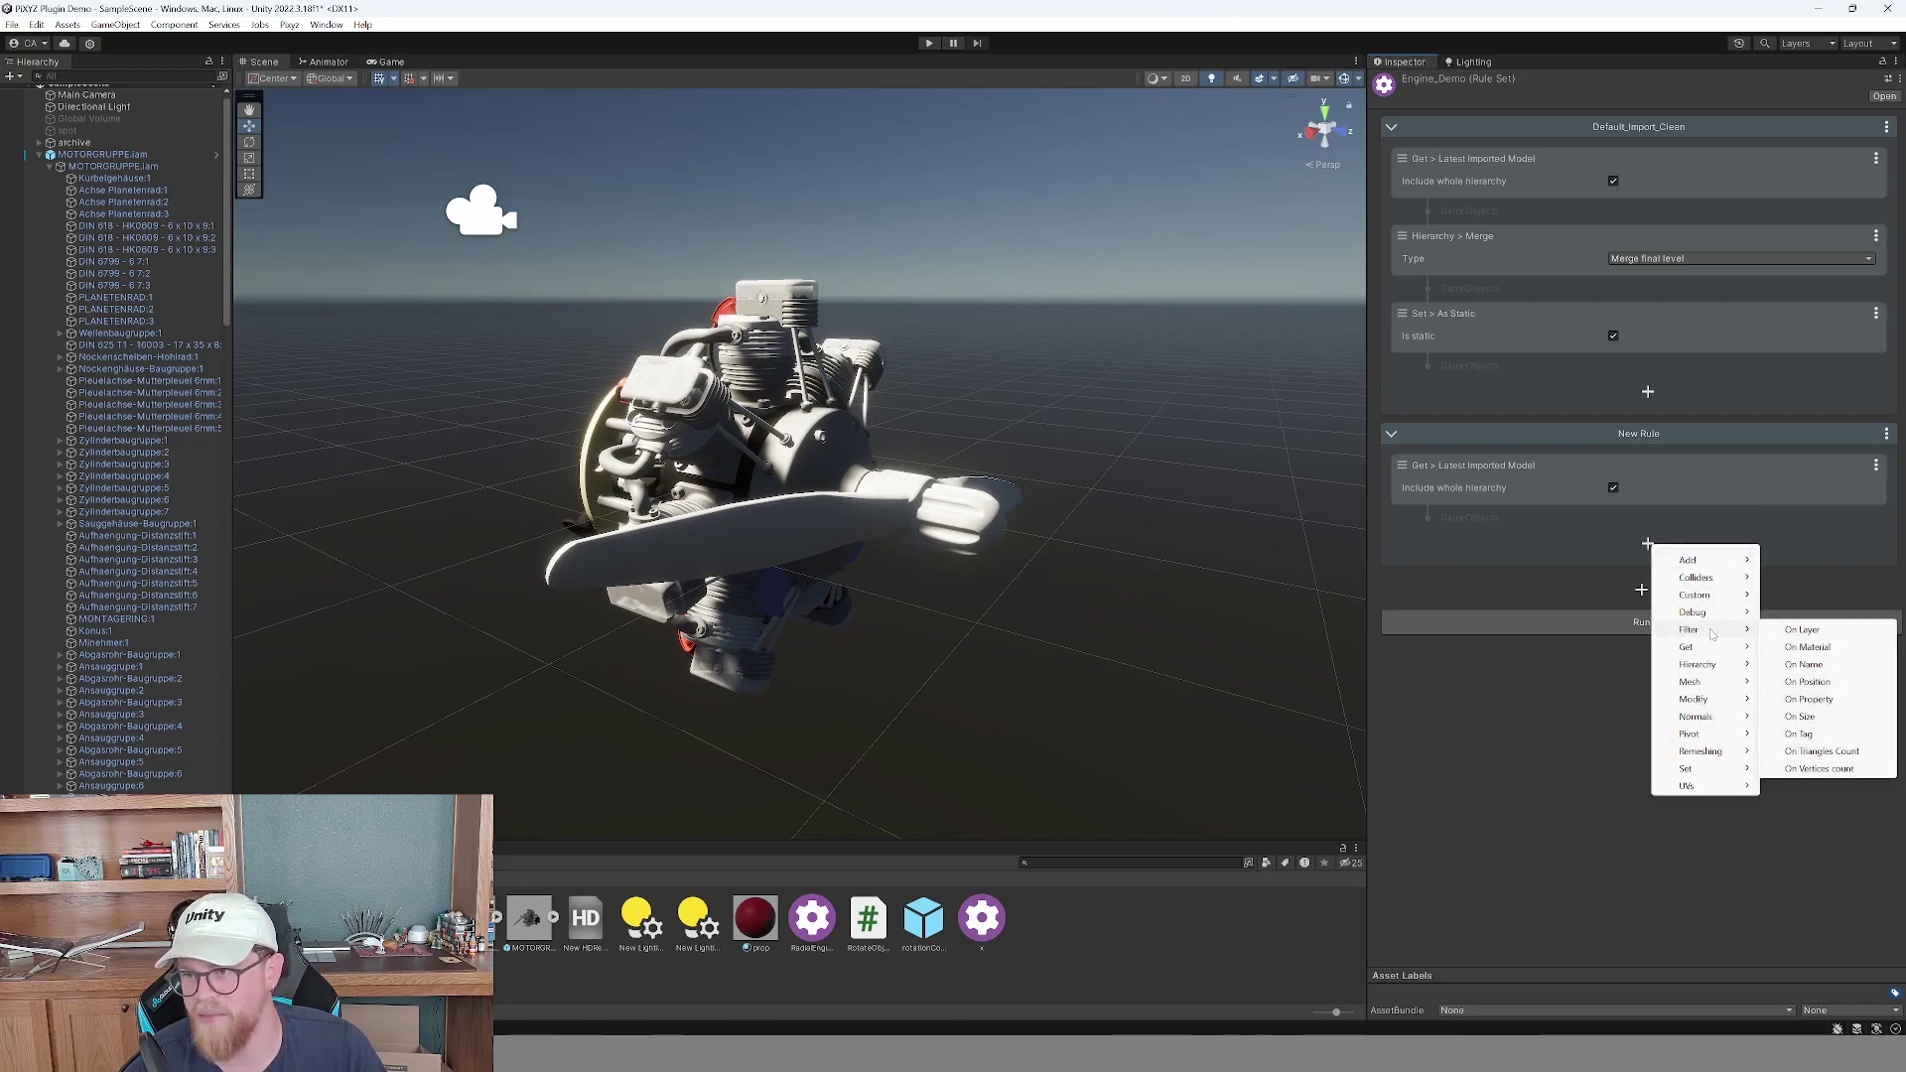
{"action": "left_click", "coordinate": [1807, 666]}
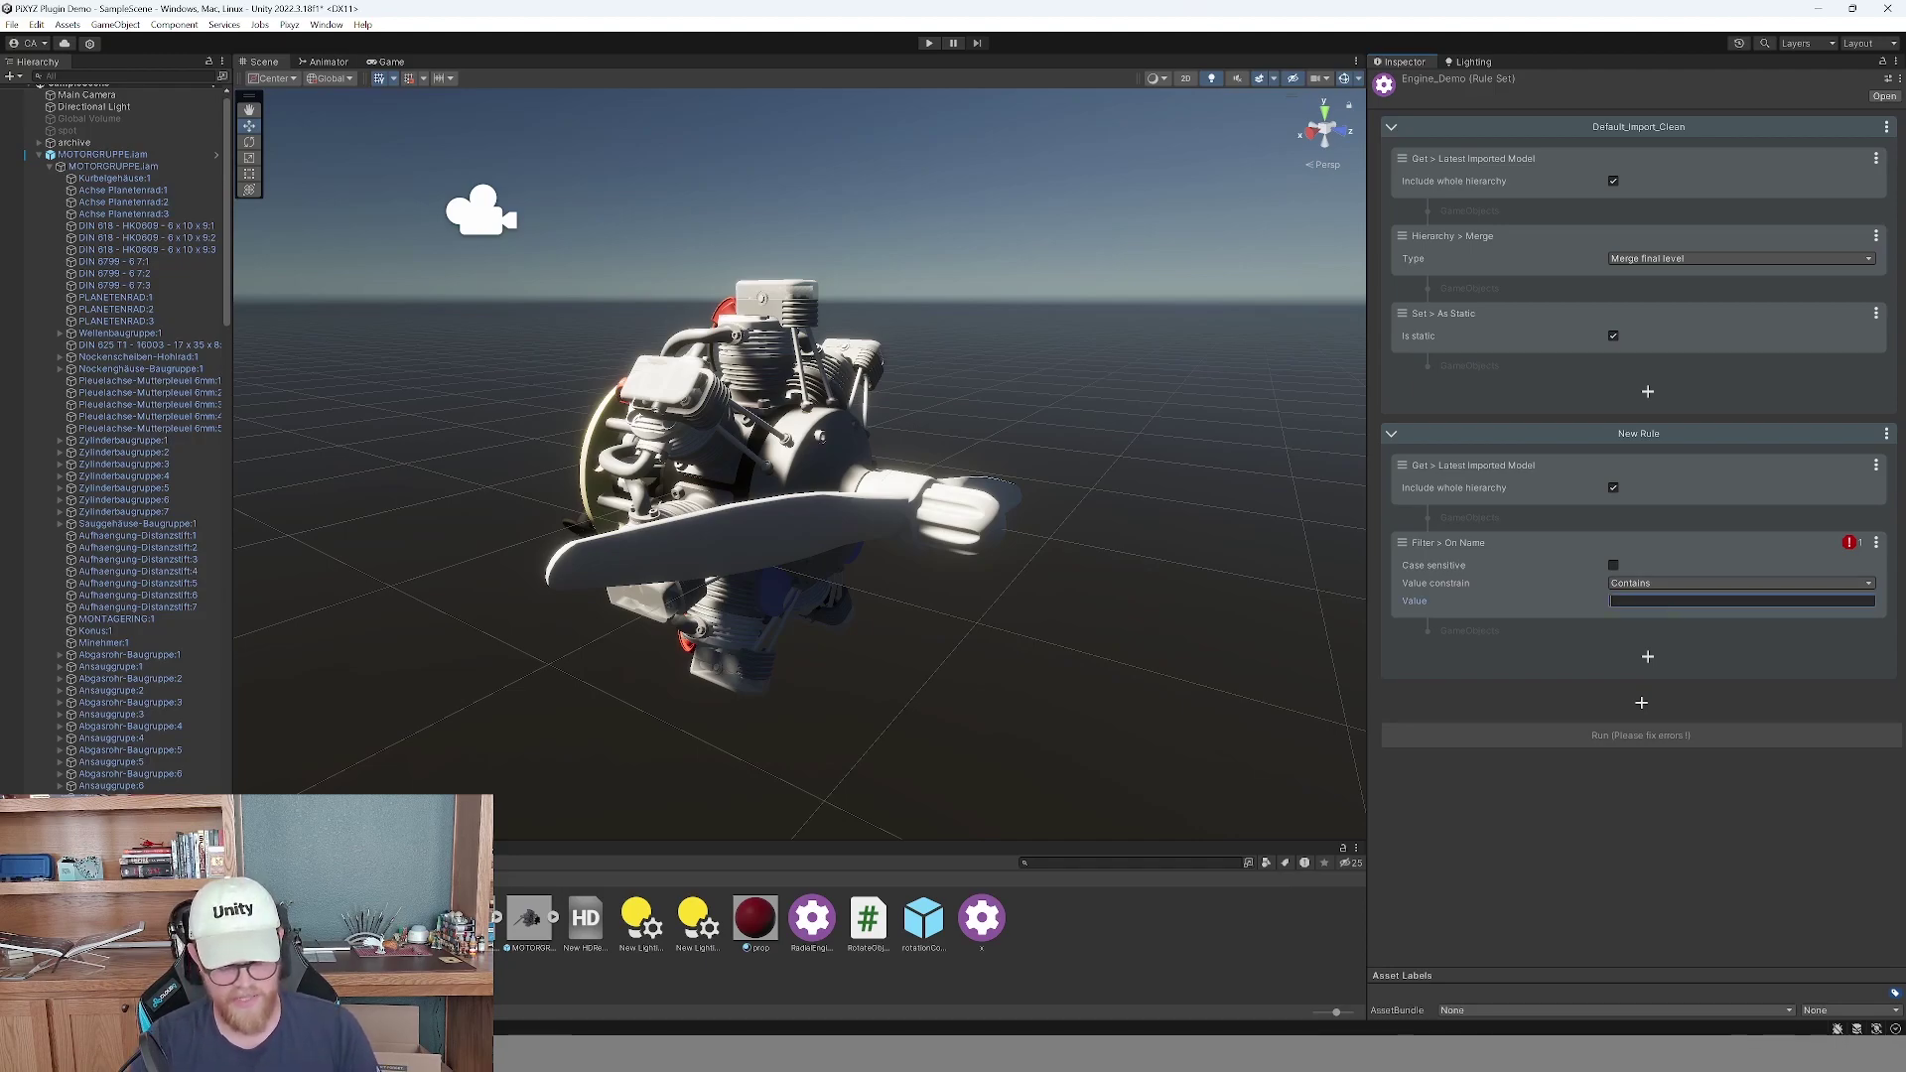
{"action": "type", "text": "nase"}
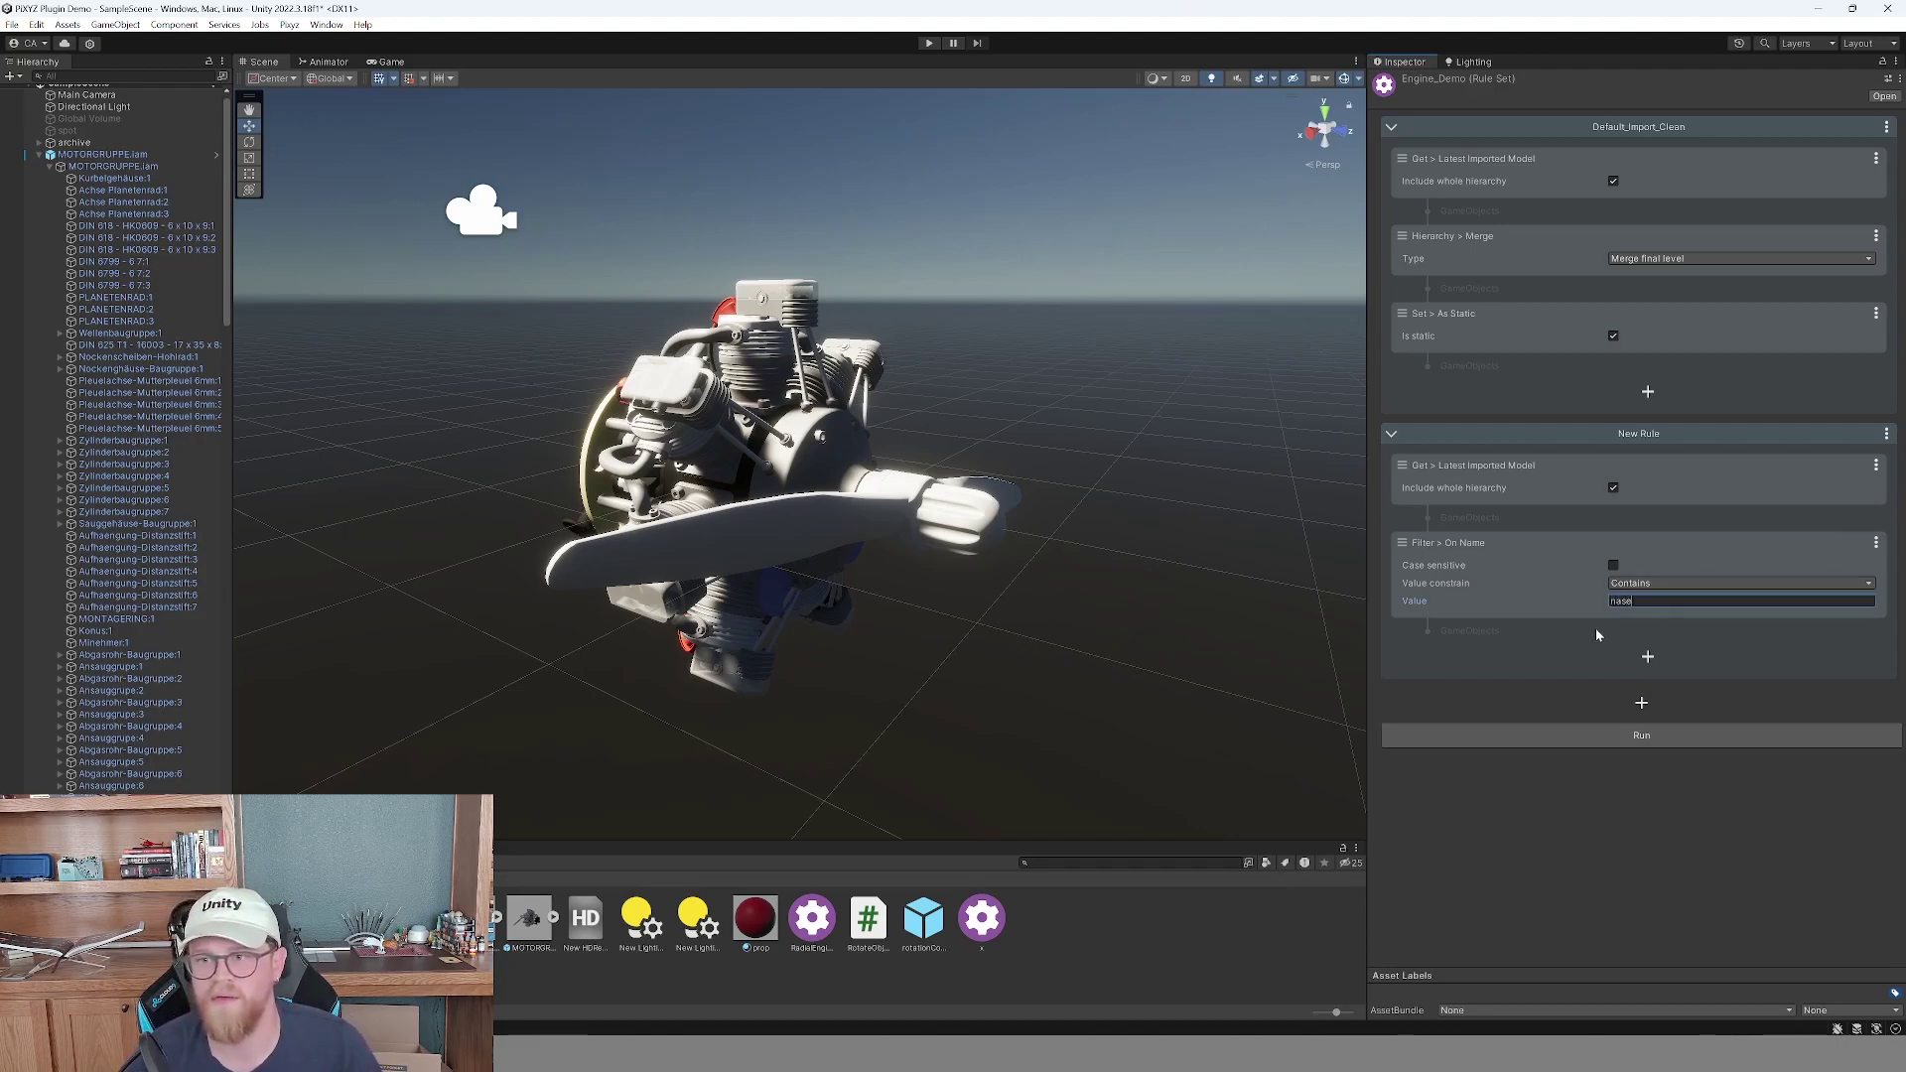
Add a Set Metadata action to the nase rule with property name MergeSet and property value Object.
{"action": "left_click", "coordinate": [1648, 657]}
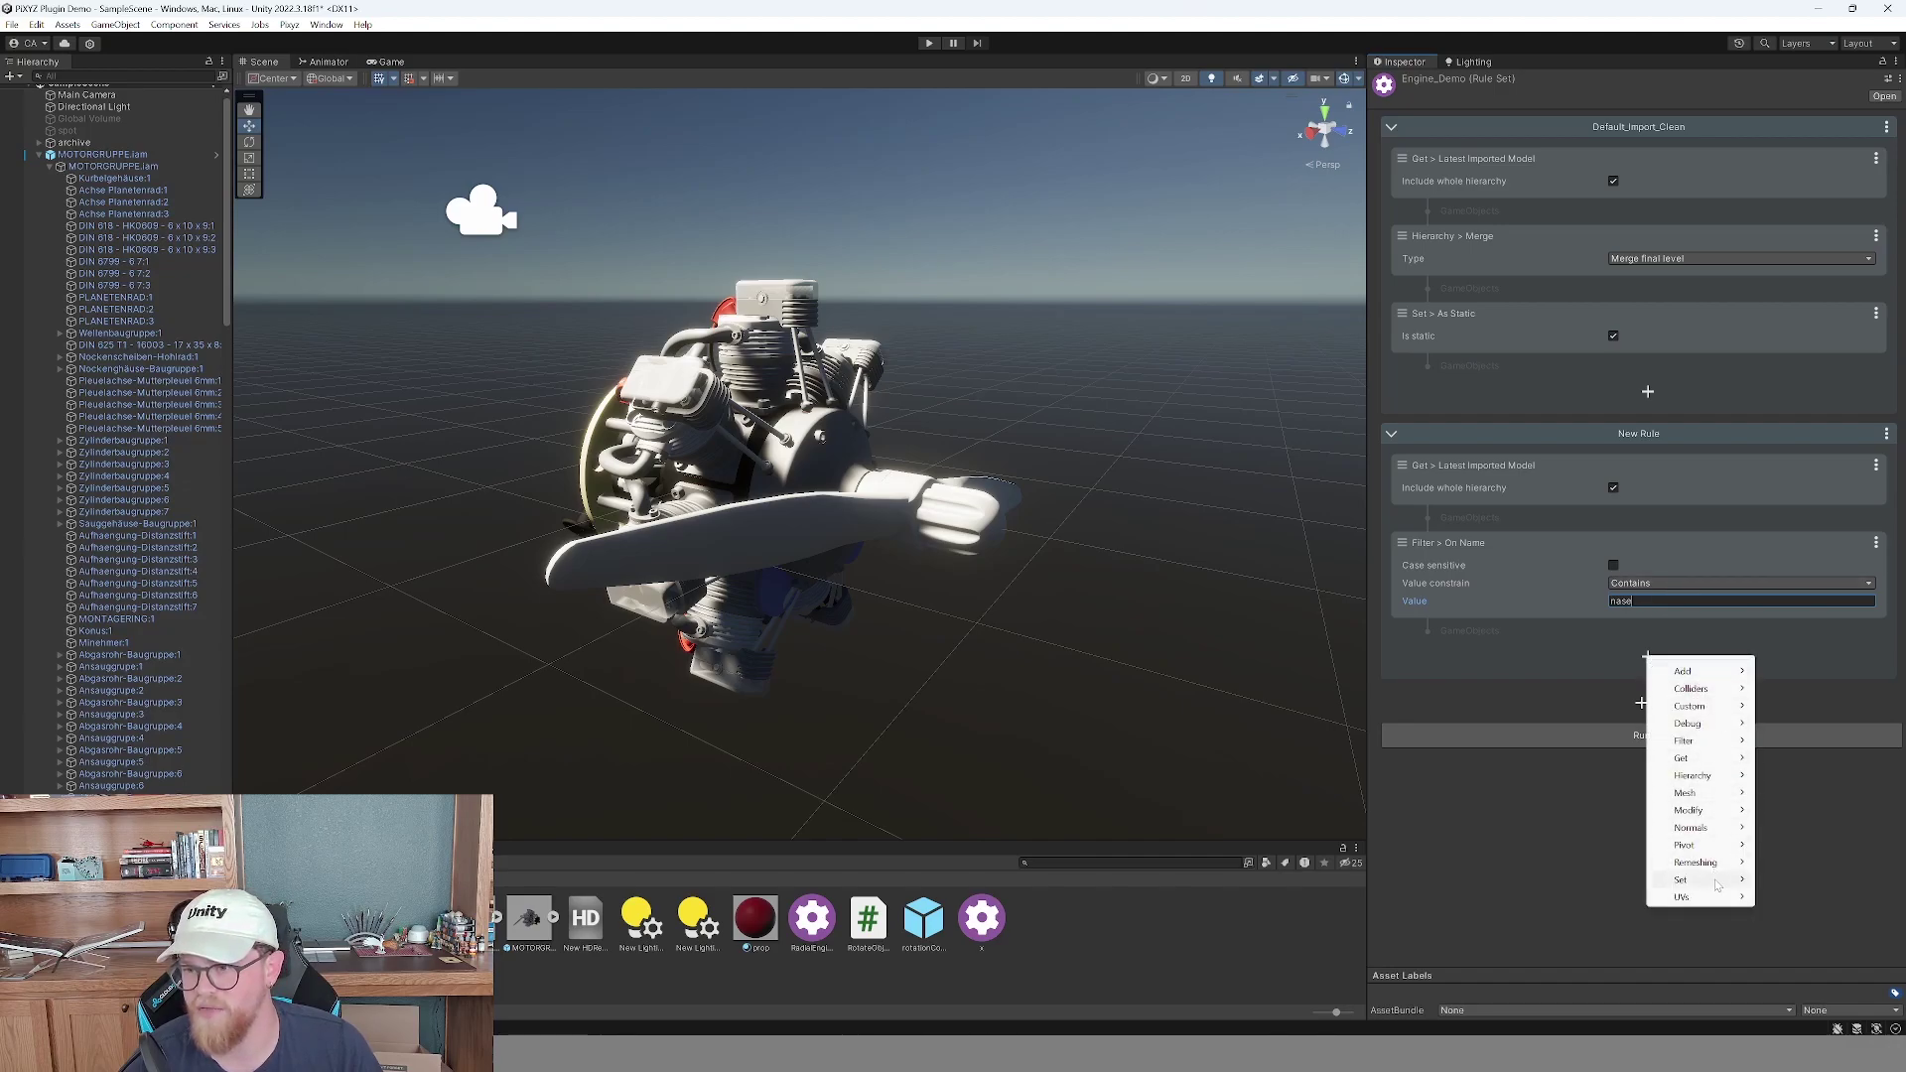
{"action": "mouse_move", "coordinate": [1716, 885]}
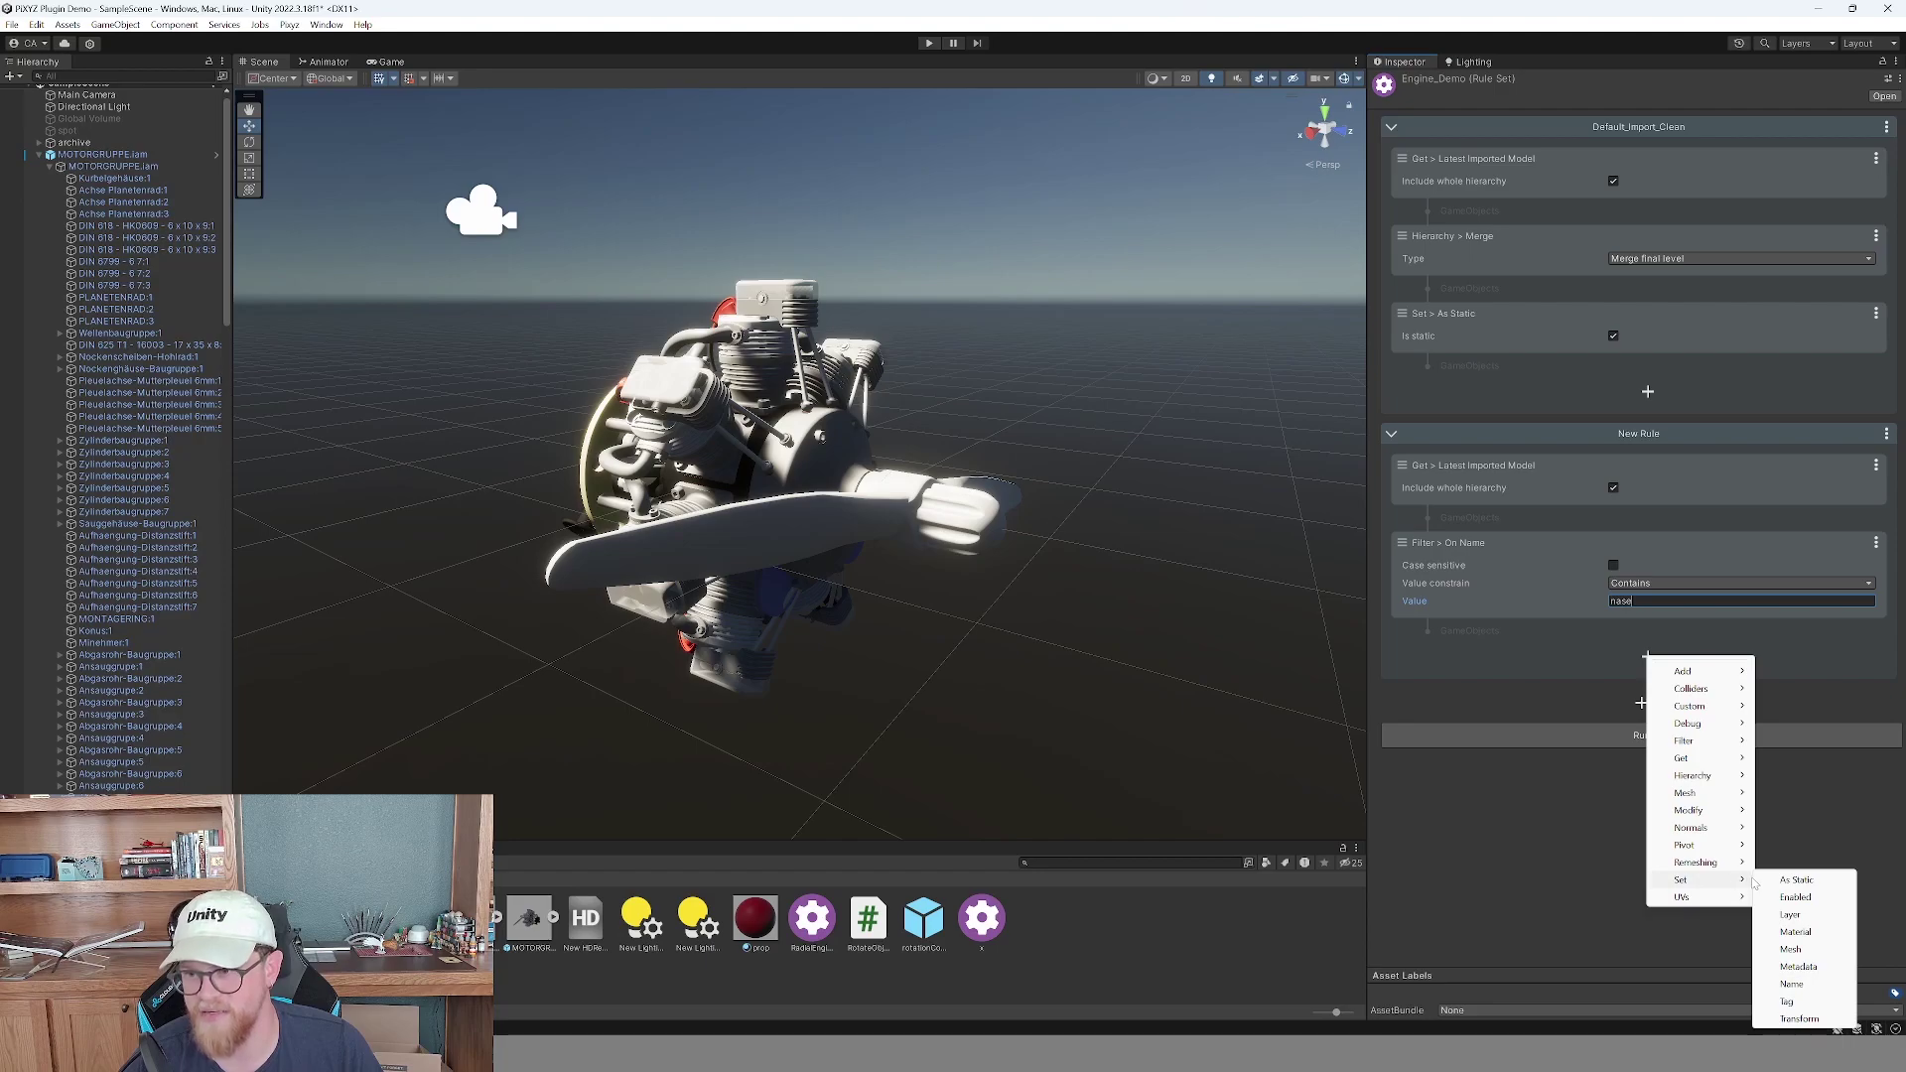
{"action": "left_click", "coordinate": [1817, 965]}
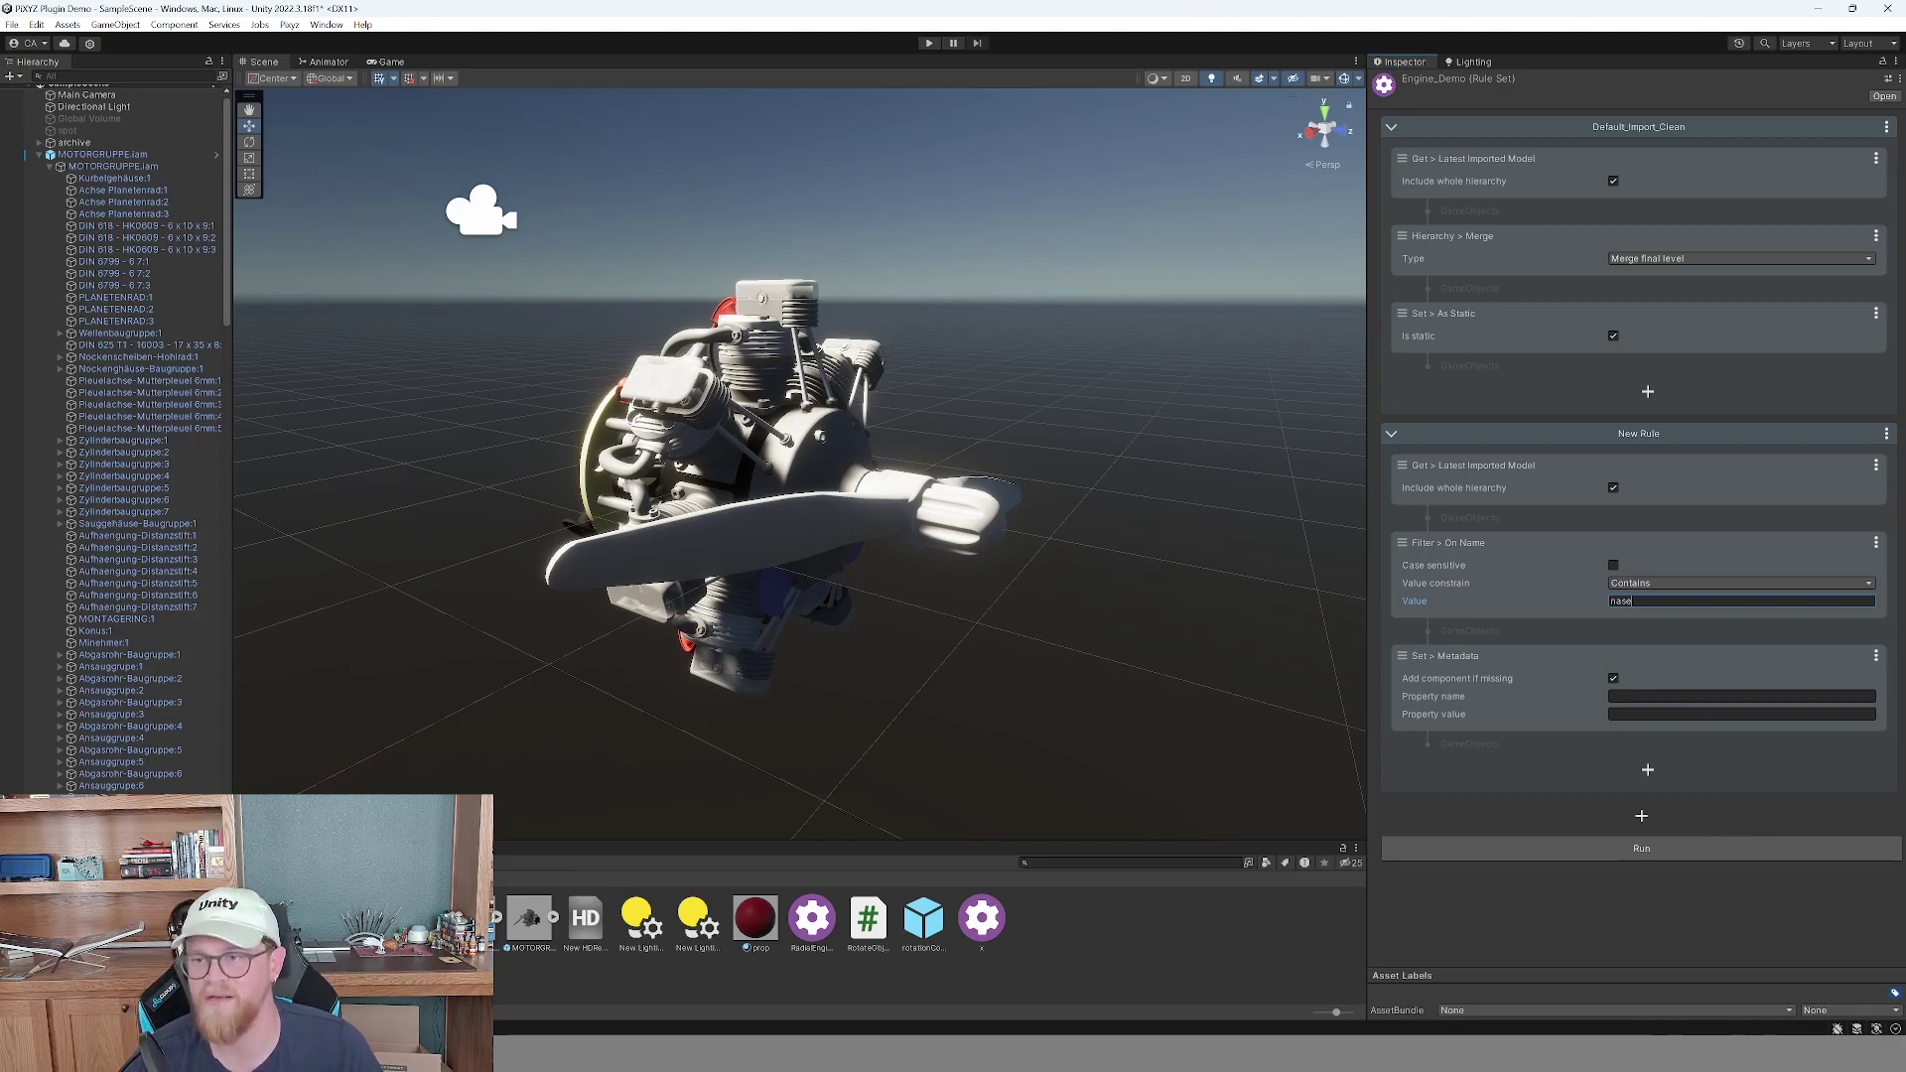
{"action": "left_click", "coordinate": [1687, 696]}
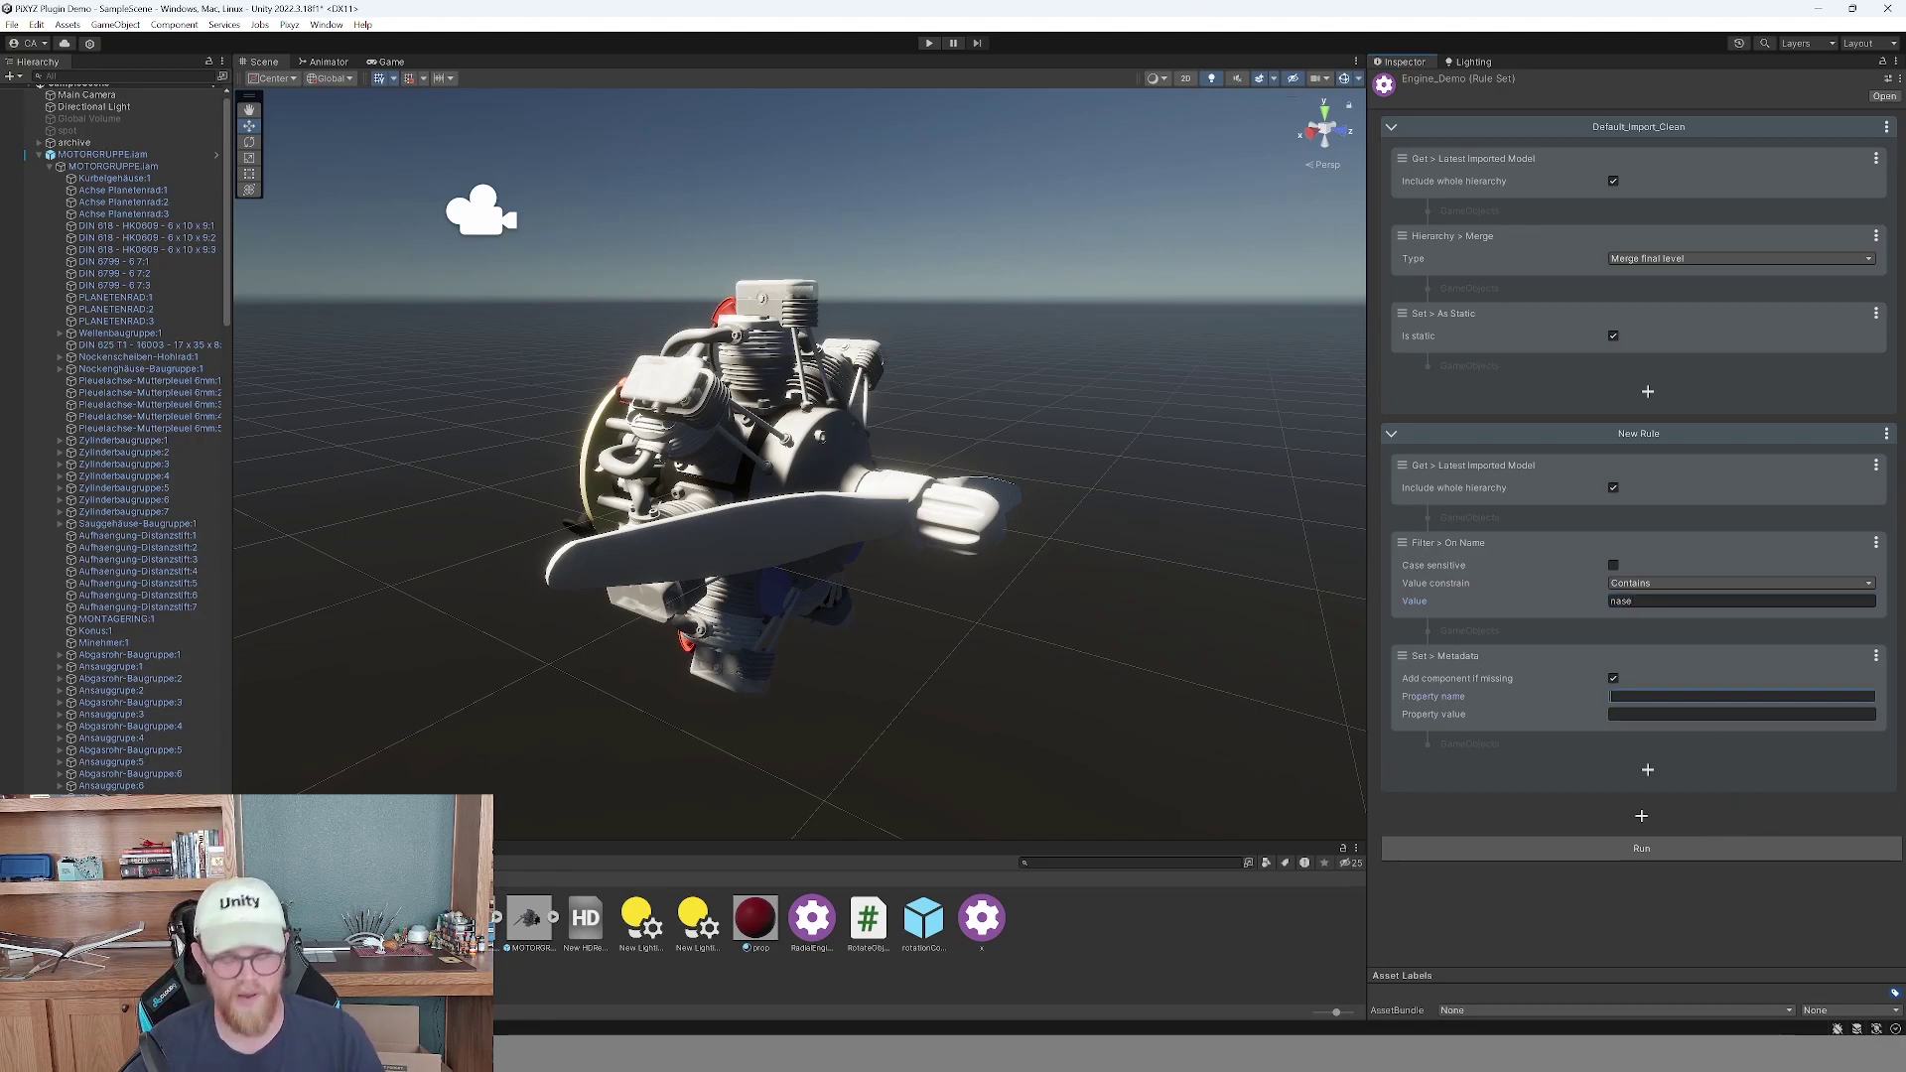
{"action": "type", "text": "MergeSet"}
{"action": "key", "text": "Tab"}
{"action": "type", "text": "0"}
{"action": "type", "text": "bject"}
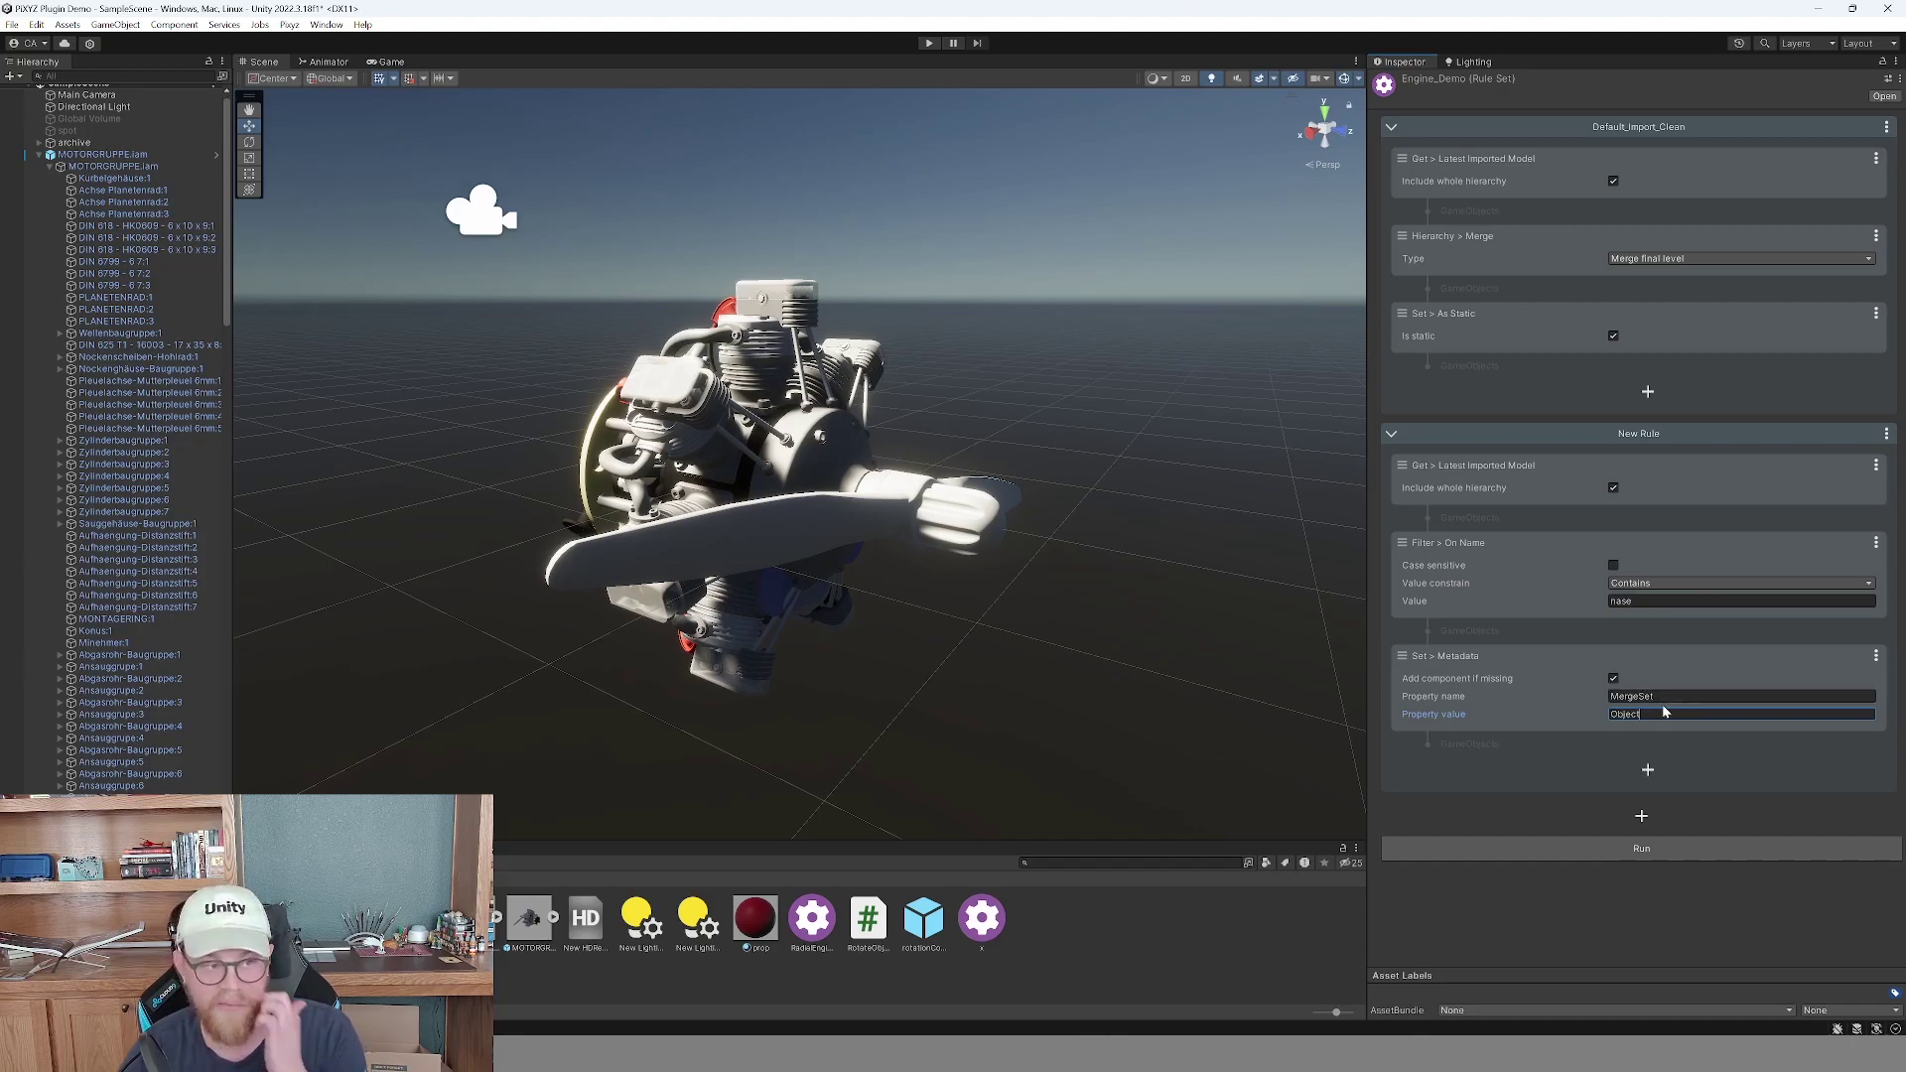
Add a Set As Static action to the nase rule with Is static turned off.
{"action": "left_click", "coordinate": [1648, 770]}
{"action": "mouse_move", "coordinate": [1705, 991]}
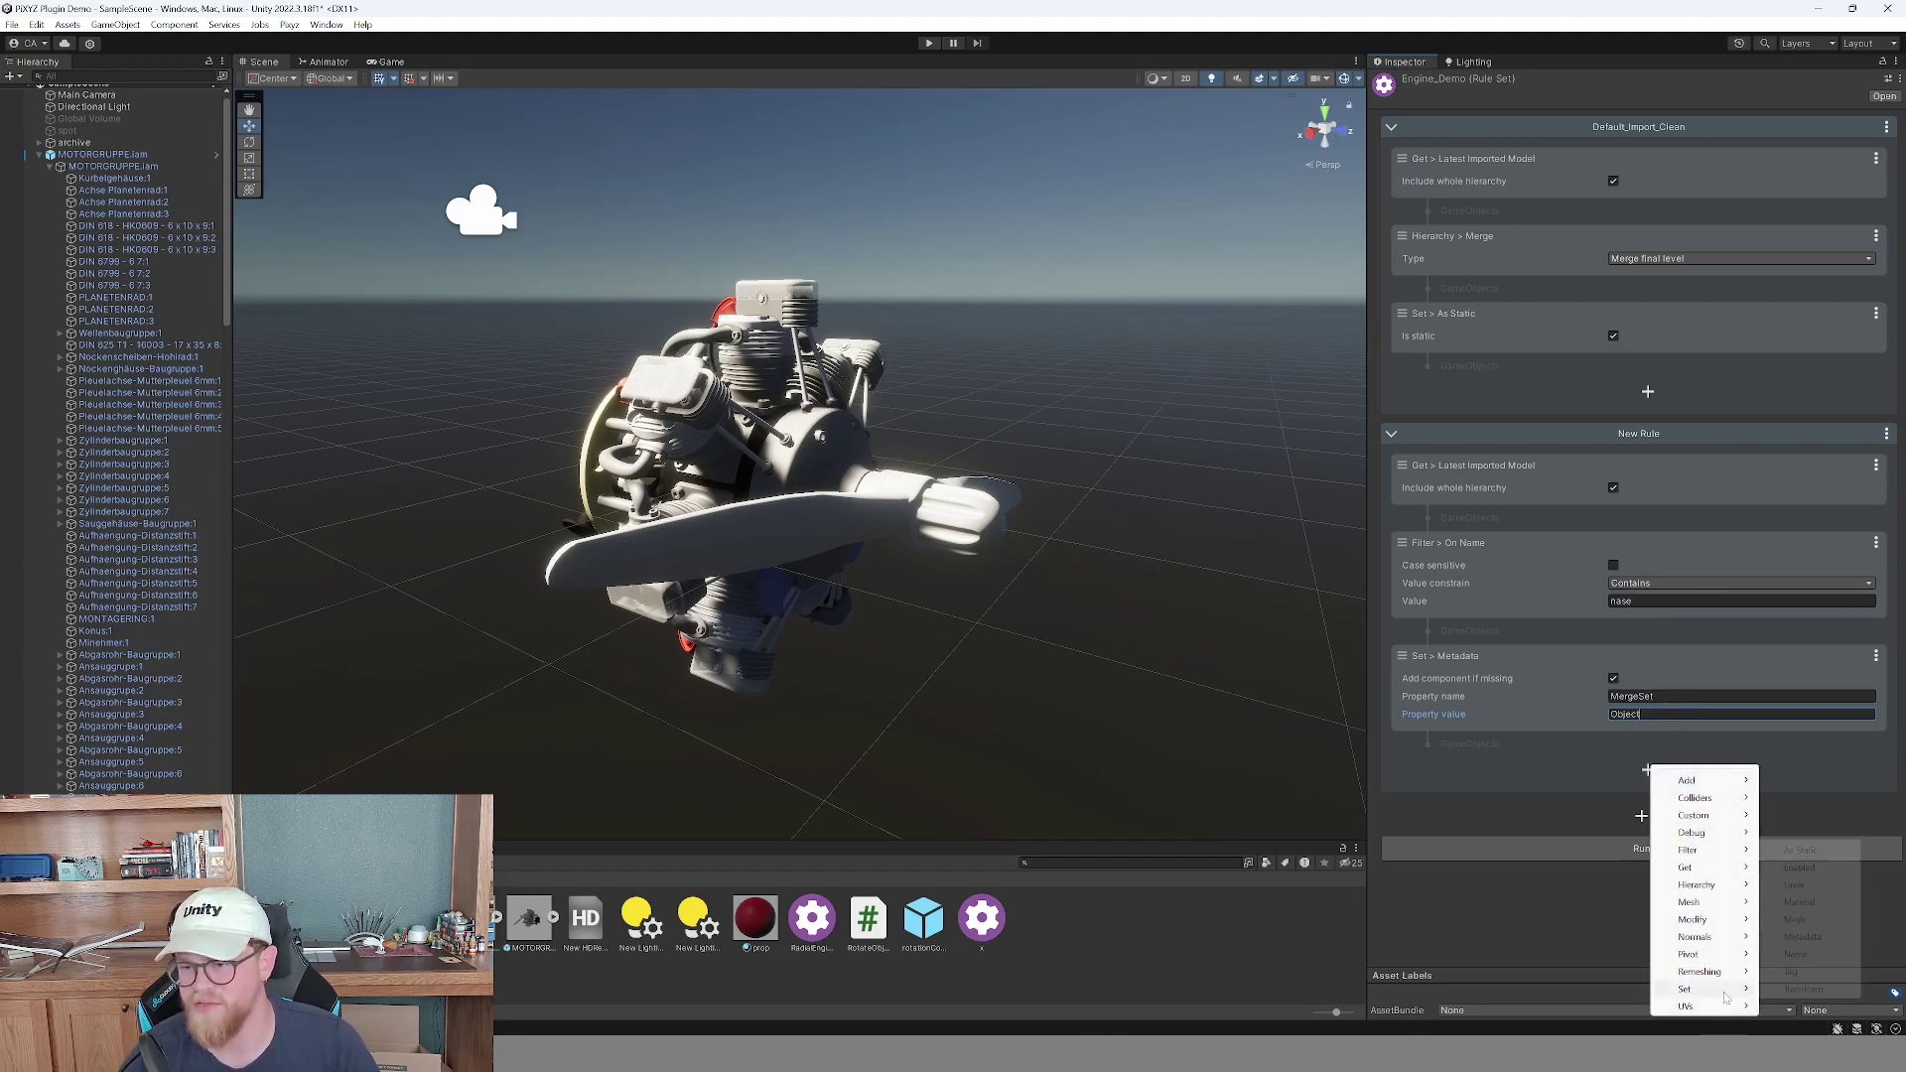
{"action": "left_click", "coordinate": [1800, 851]}
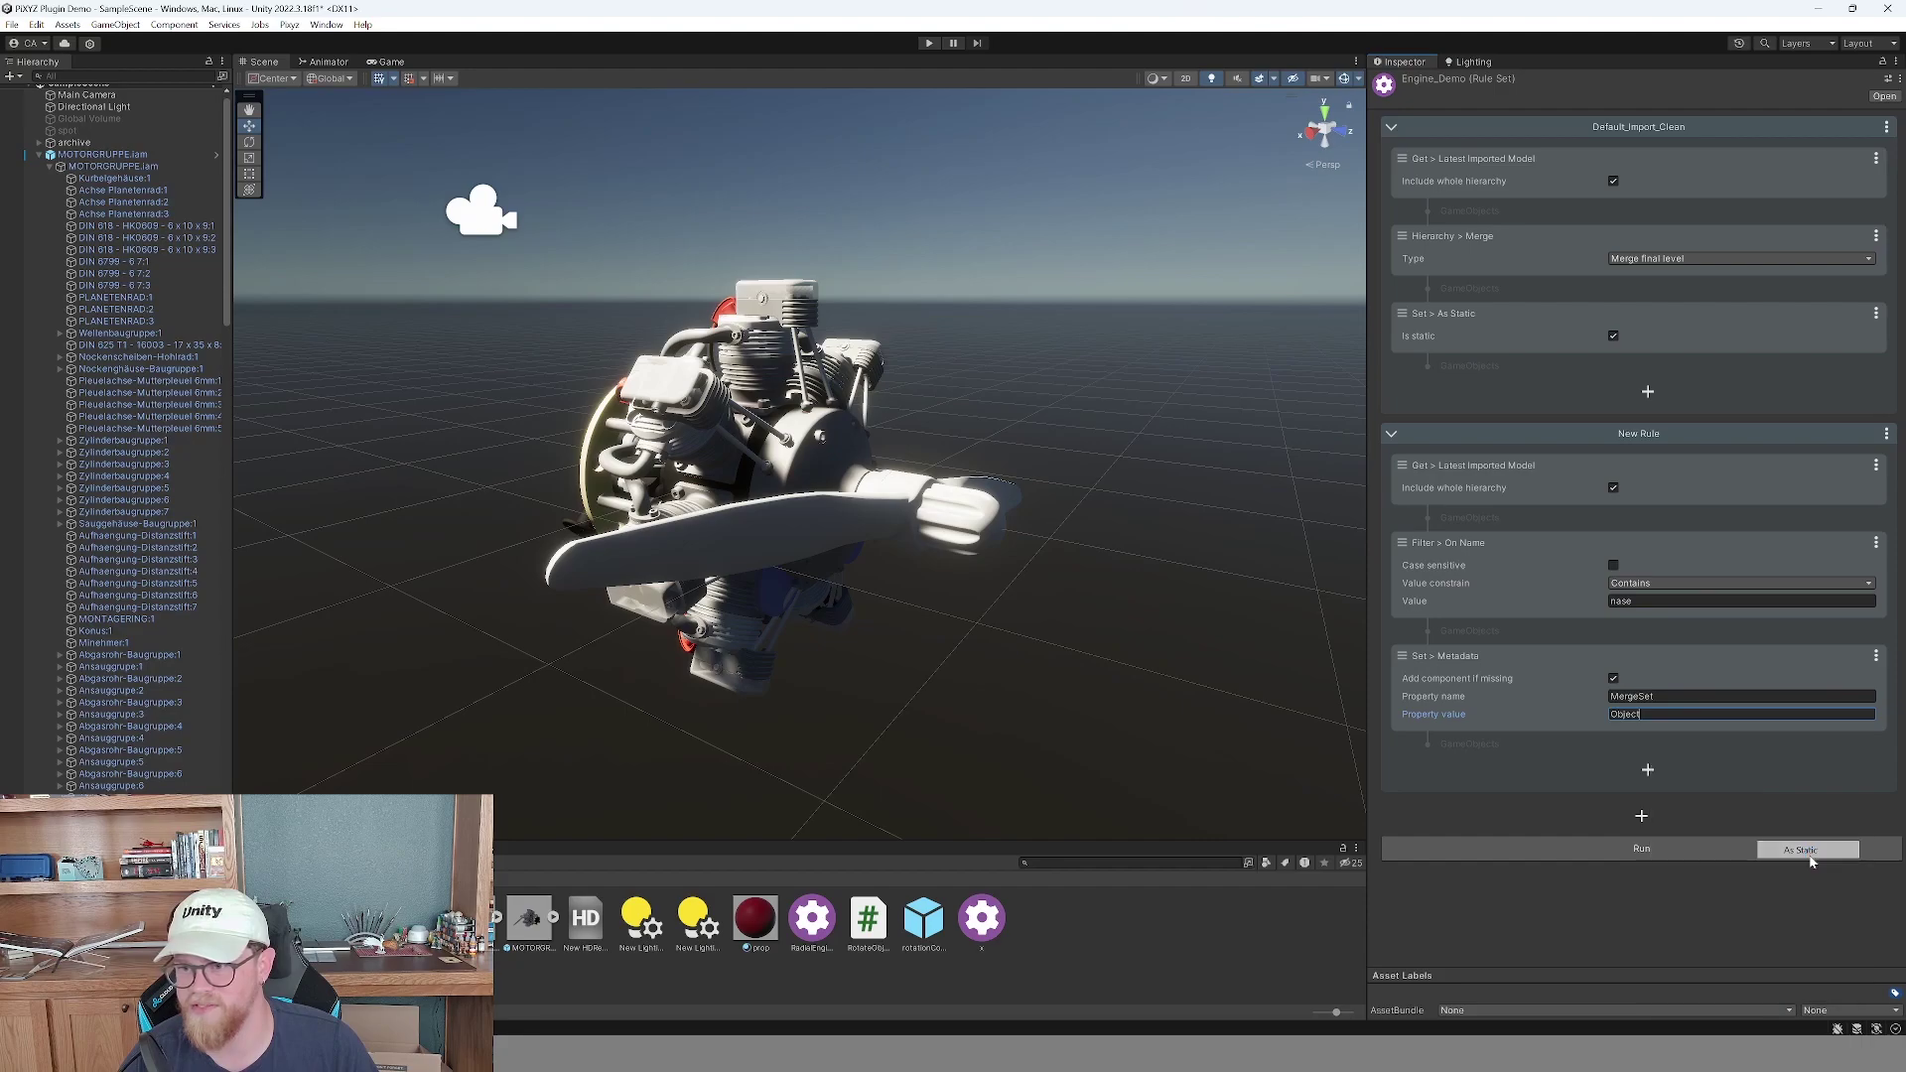
{"action": "left_click", "coordinate": [1614, 792]}
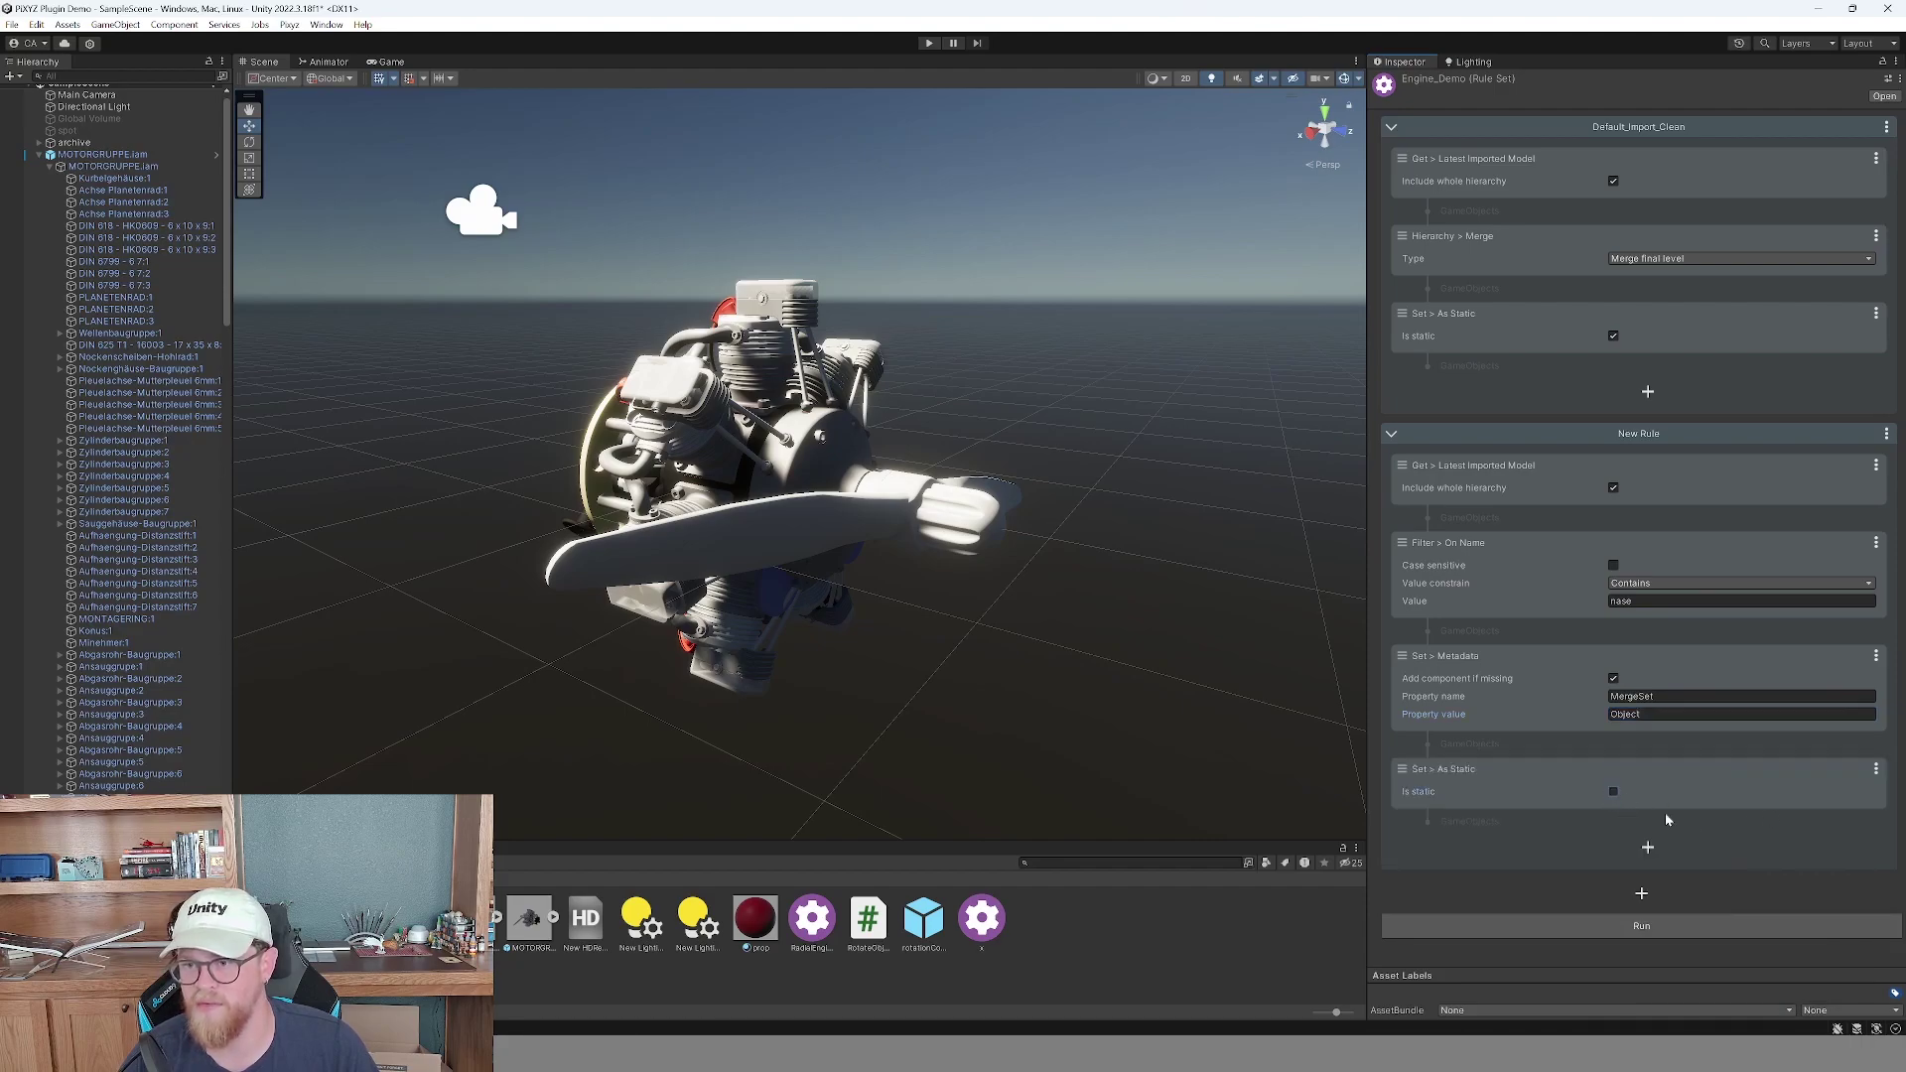
{"action": "left_click", "coordinate": [1649, 854]}
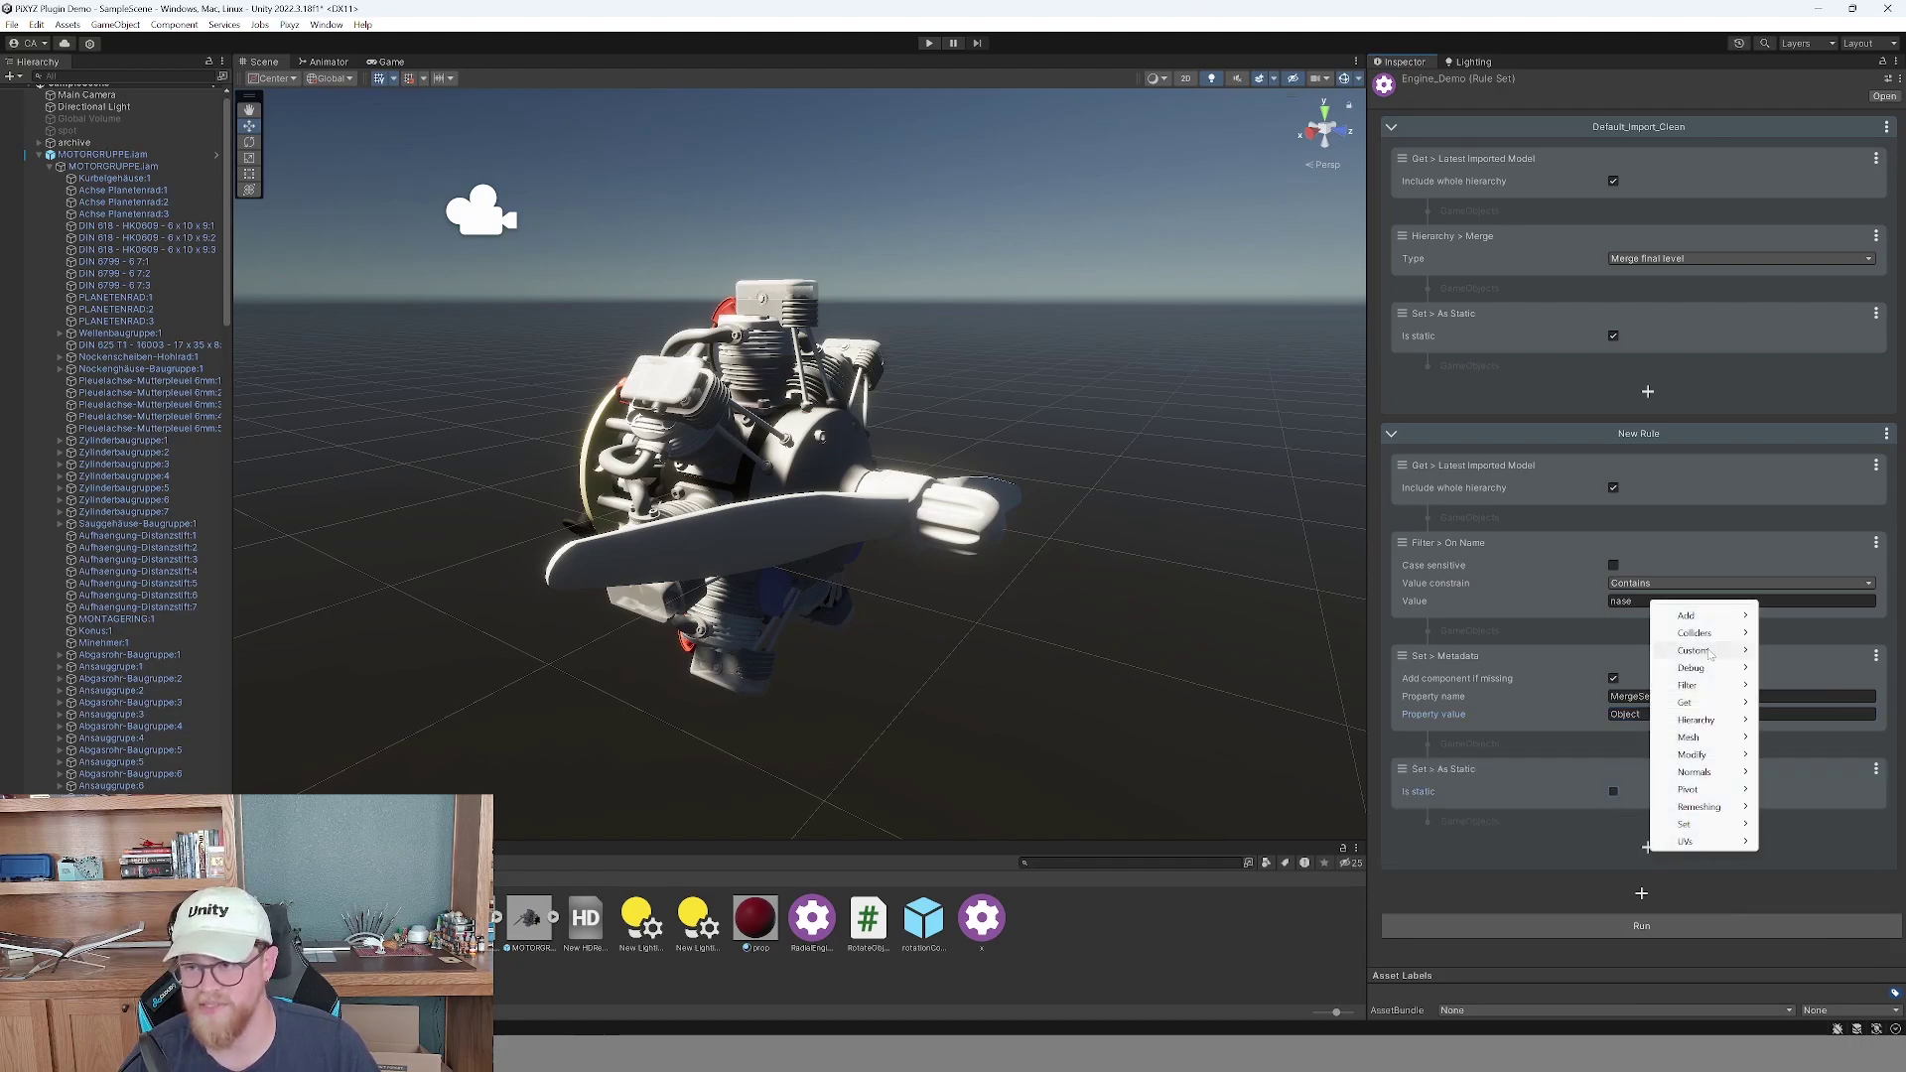
{"action": "left_click", "coordinate": [1620, 889]}
Add another rule below the nase rule, starting with Get Latest Imported Model.
{"action": "left_click", "coordinate": [1640, 893]}
{"action": "left_click", "coordinate": [1641, 922]}
{"action": "mouse_move", "coordinate": [1707, 924]}
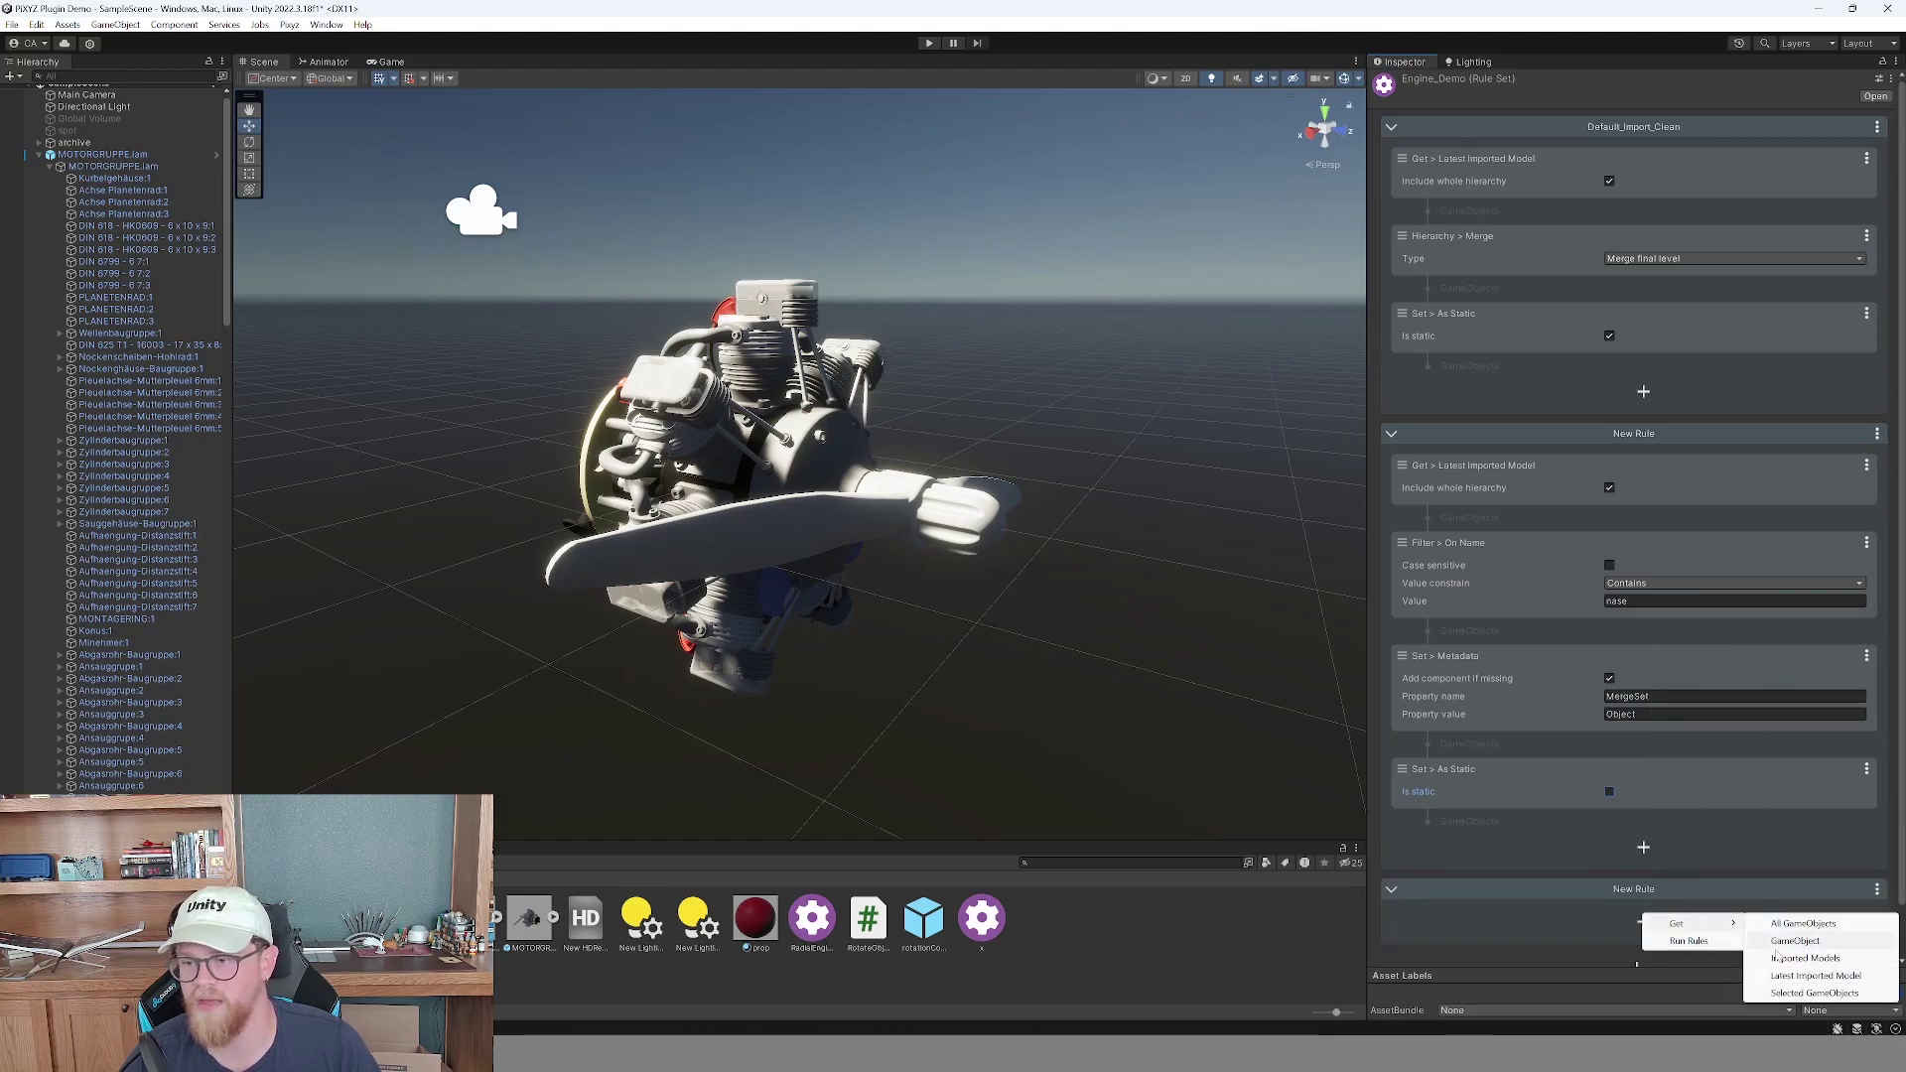
{"action": "left_click", "coordinate": [1806, 978]}
{"action": "scroll", "coordinate": [1716, 899], "scroll_direction": "down", "scroll_amount": 3}
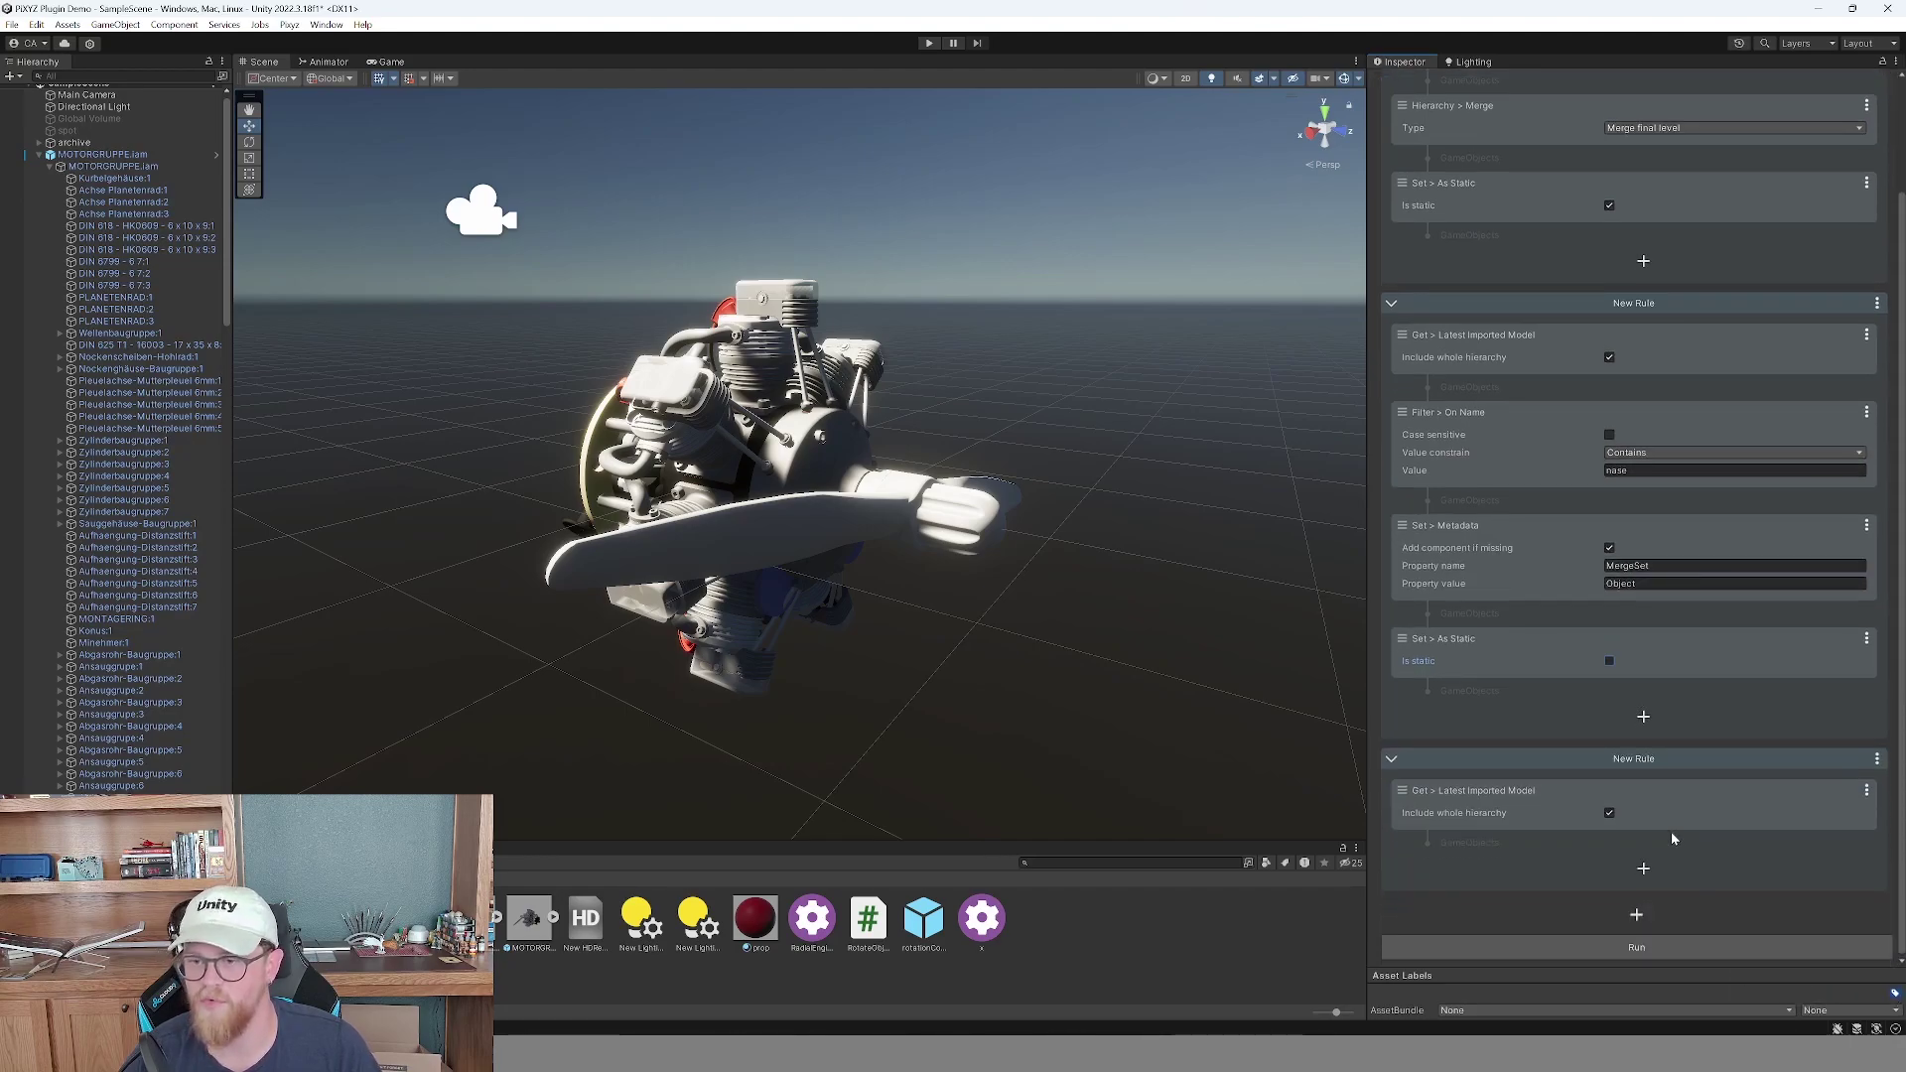
Add a Filter On Name action to the last rule, matching names that contain "Propeller".
{"action": "left_click", "coordinate": [1643, 870]}
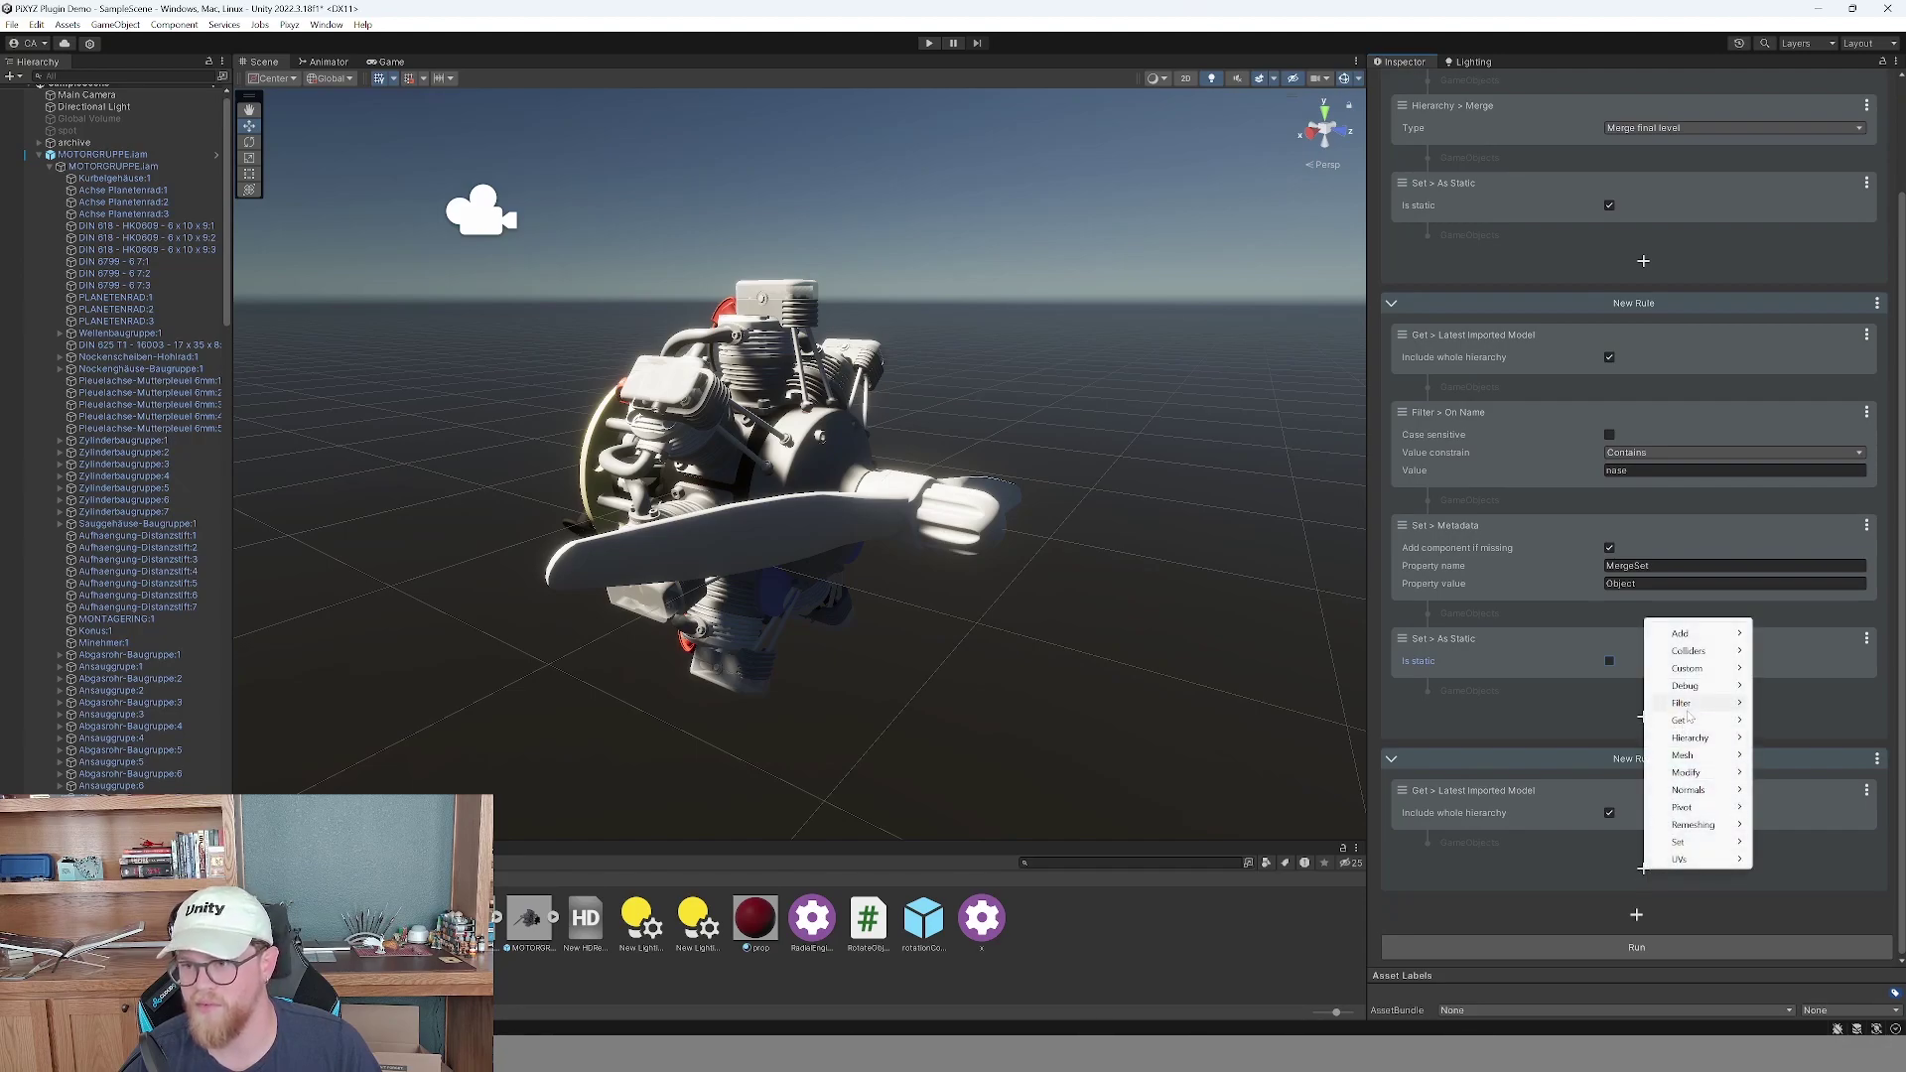
{"action": "mouse_move", "coordinate": [1692, 705]}
{"action": "left_click", "coordinate": [1799, 739]}
{"action": "left_click", "coordinate": [1660, 925]}
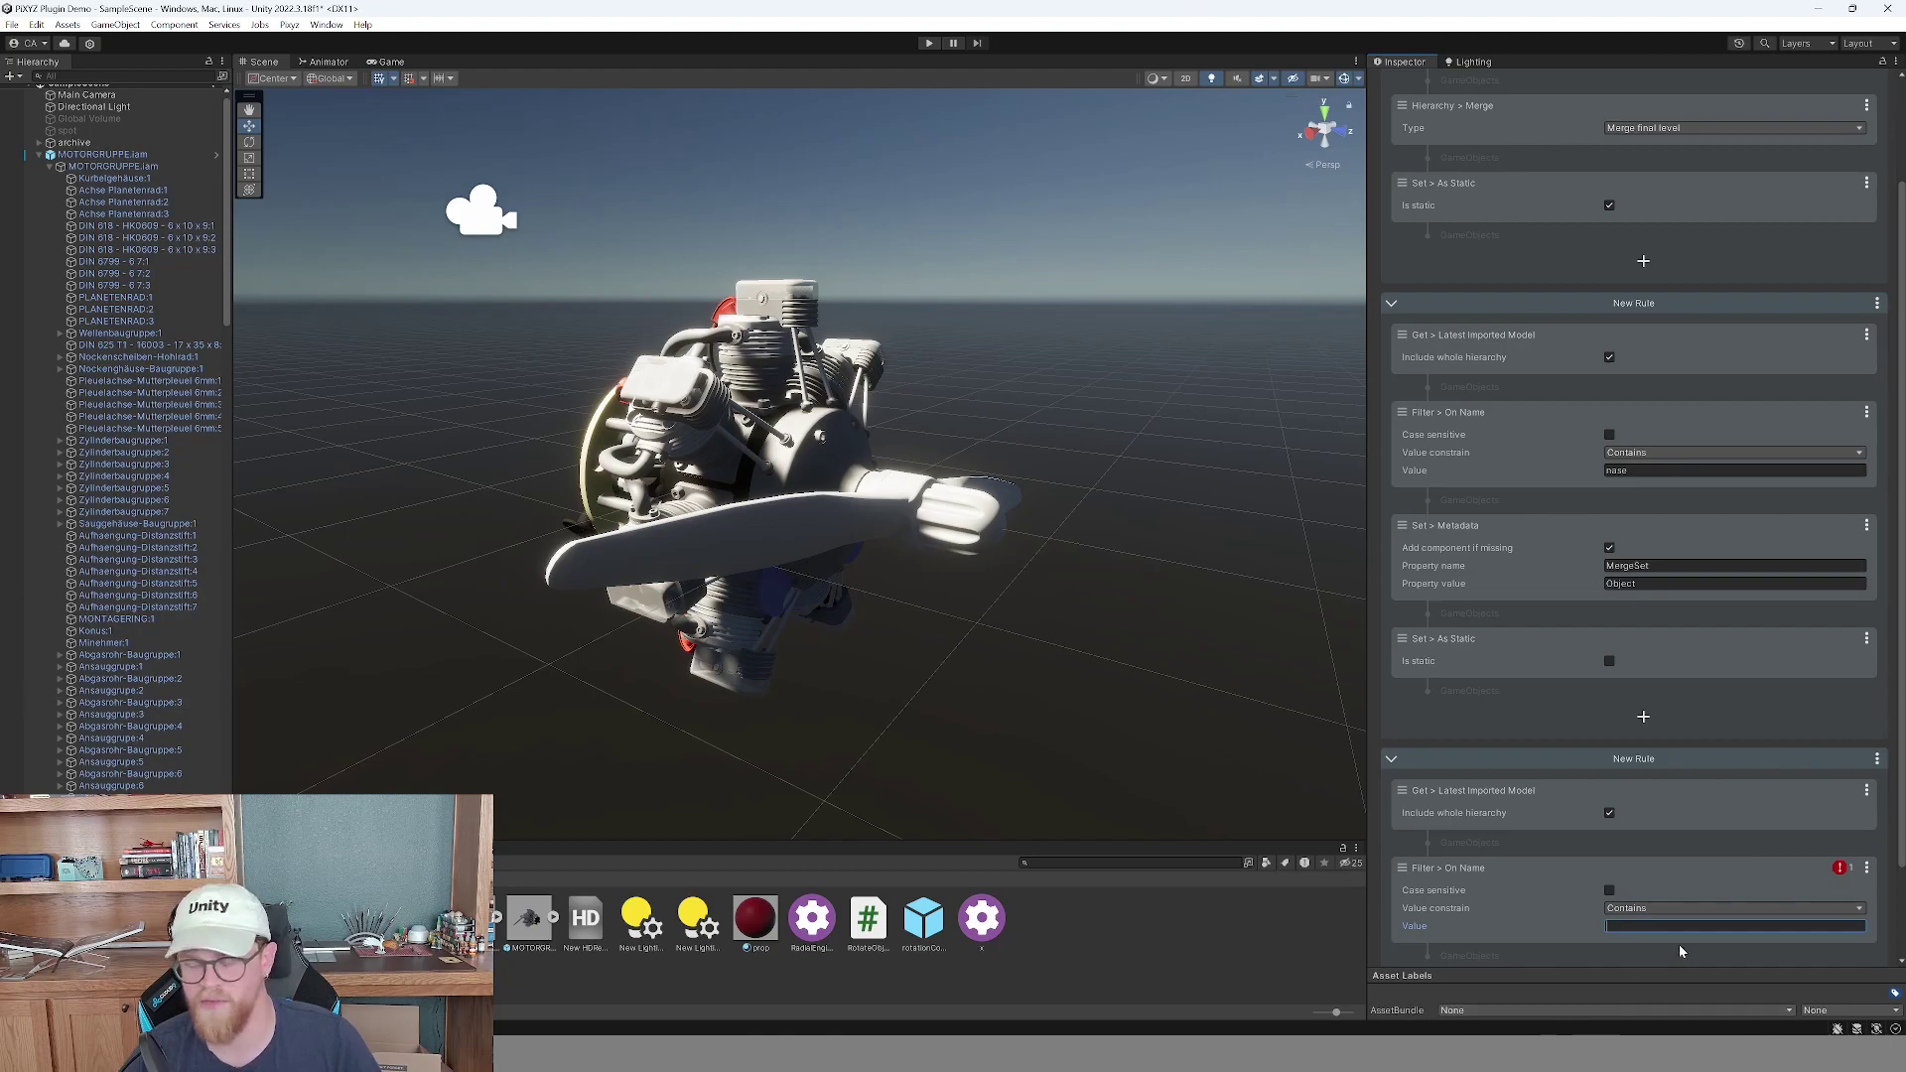
{"action": "type", "text": "Propeller"}
Add a Set Metadata action to the Propeller rule with property name MergeSet and property value Object.
{"action": "scroll", "coordinate": [1687, 923], "scroll_direction": "down", "scroll_amount": 2}
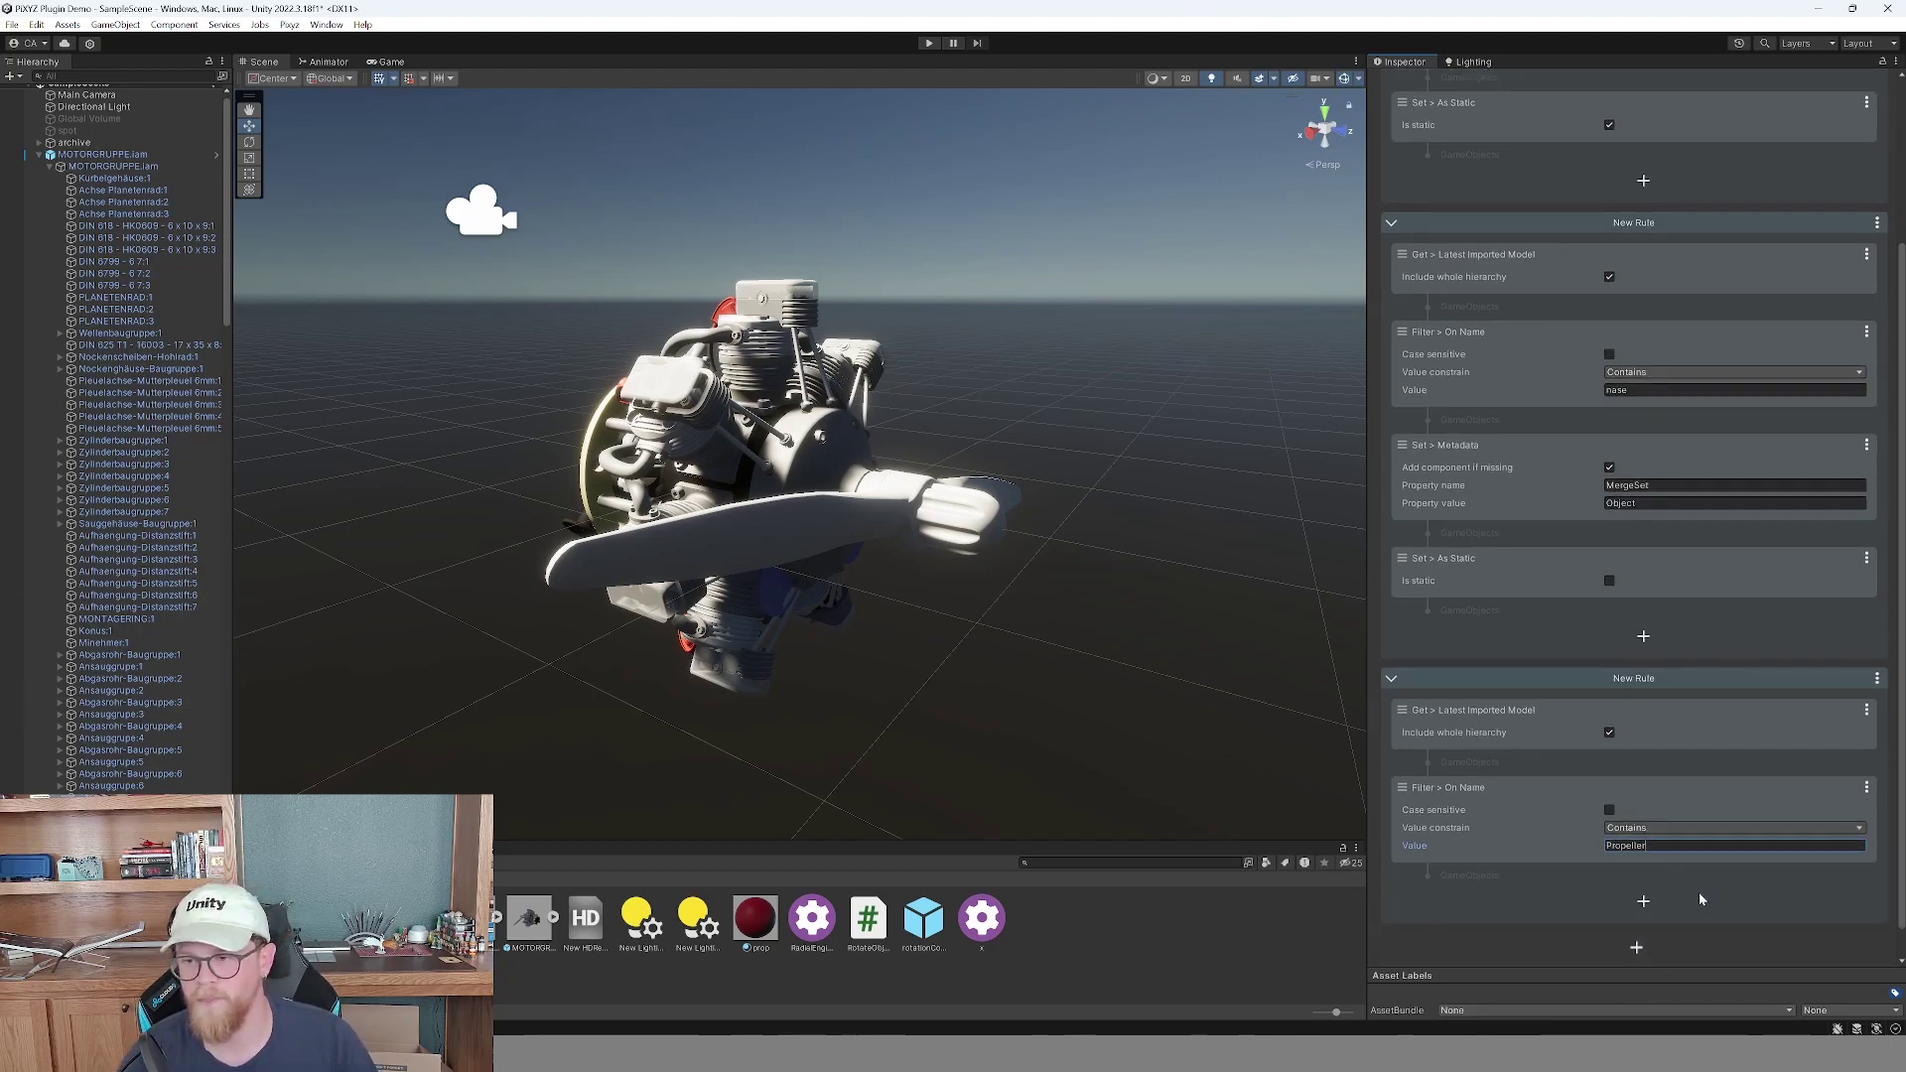
{"action": "left_click", "coordinate": [1644, 905]}
{"action": "mouse_move", "coordinate": [1705, 860]}
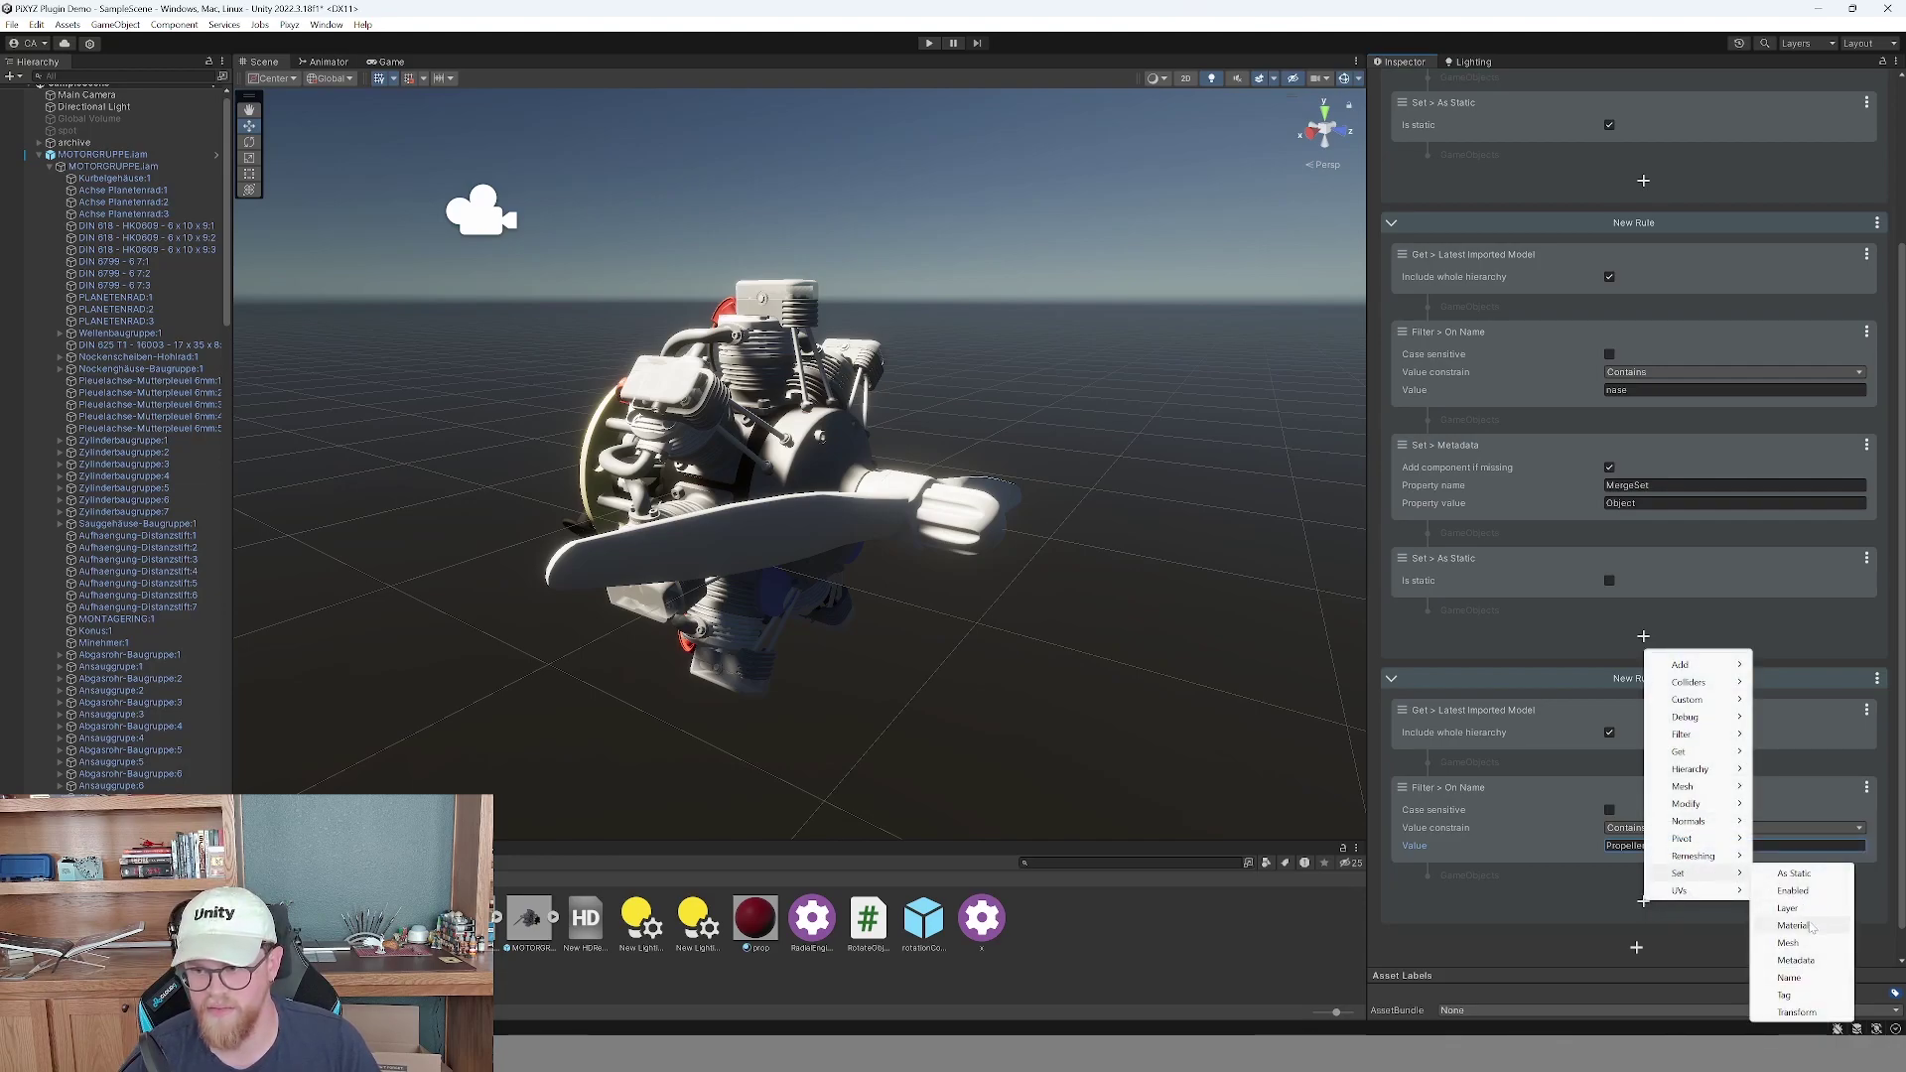
{"action": "left_click", "coordinate": [1796, 960]}
{"action": "scroll", "coordinate": [1693, 917], "scroll_direction": "down", "scroll_amount": 2}
{"action": "left_click", "coordinate": [1653, 856]}
{"action": "type", "text": "Mer"}
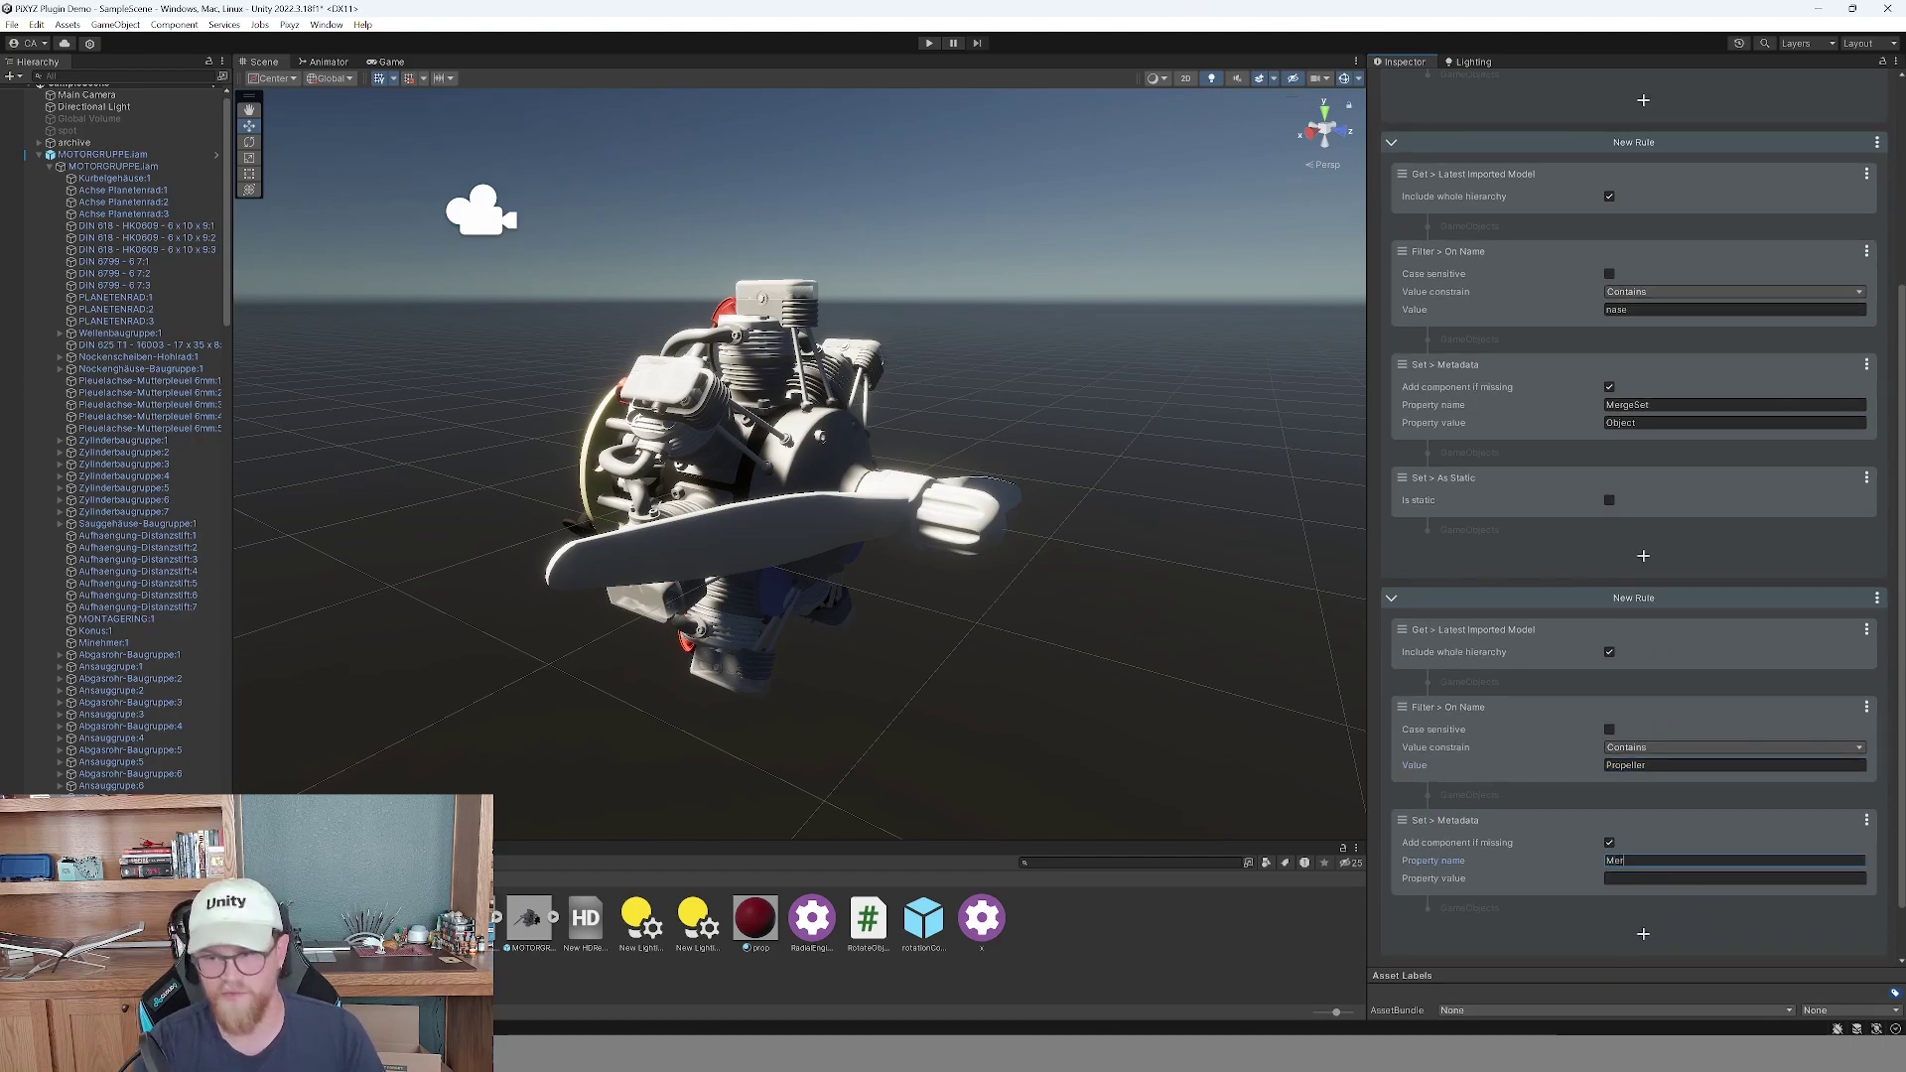
{"action": "type", "text": "geSet"}
{"action": "key", "text": "Tab"}
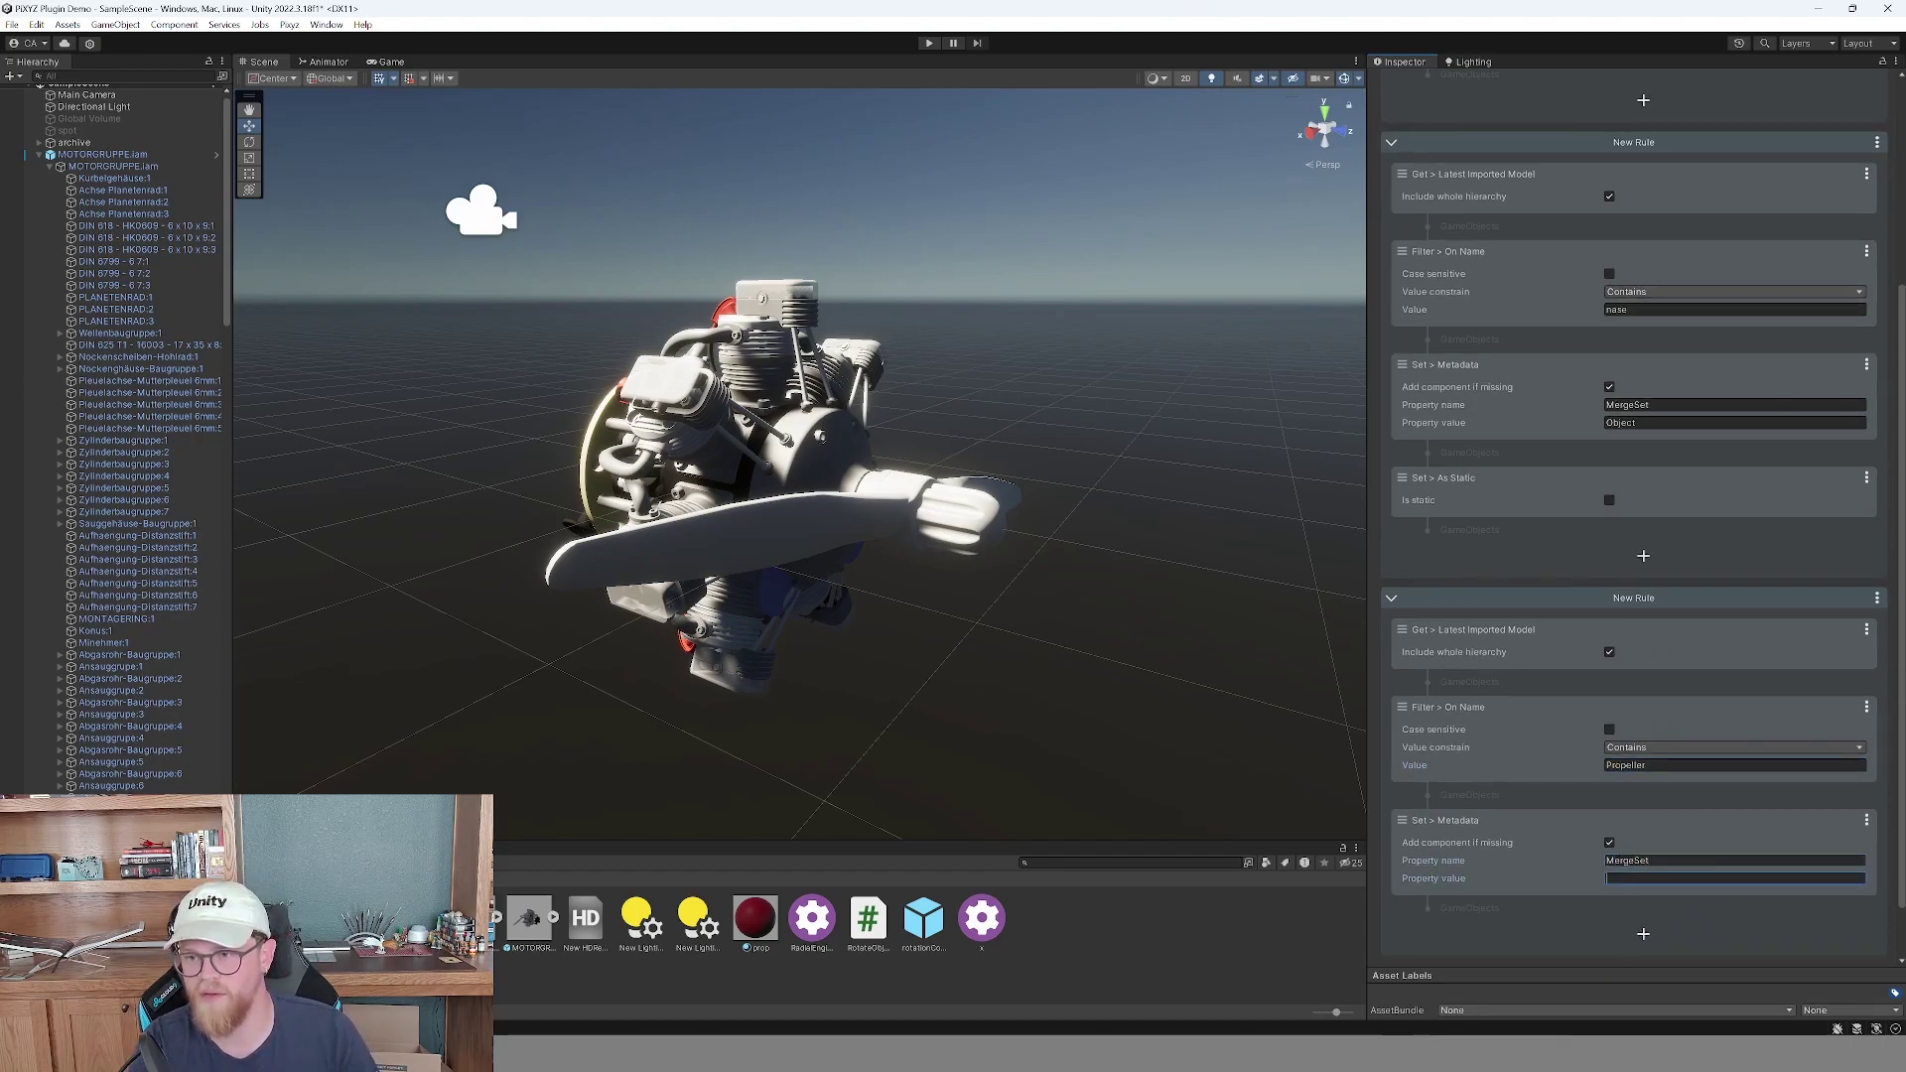
{"action": "type", "text": "Obje"}
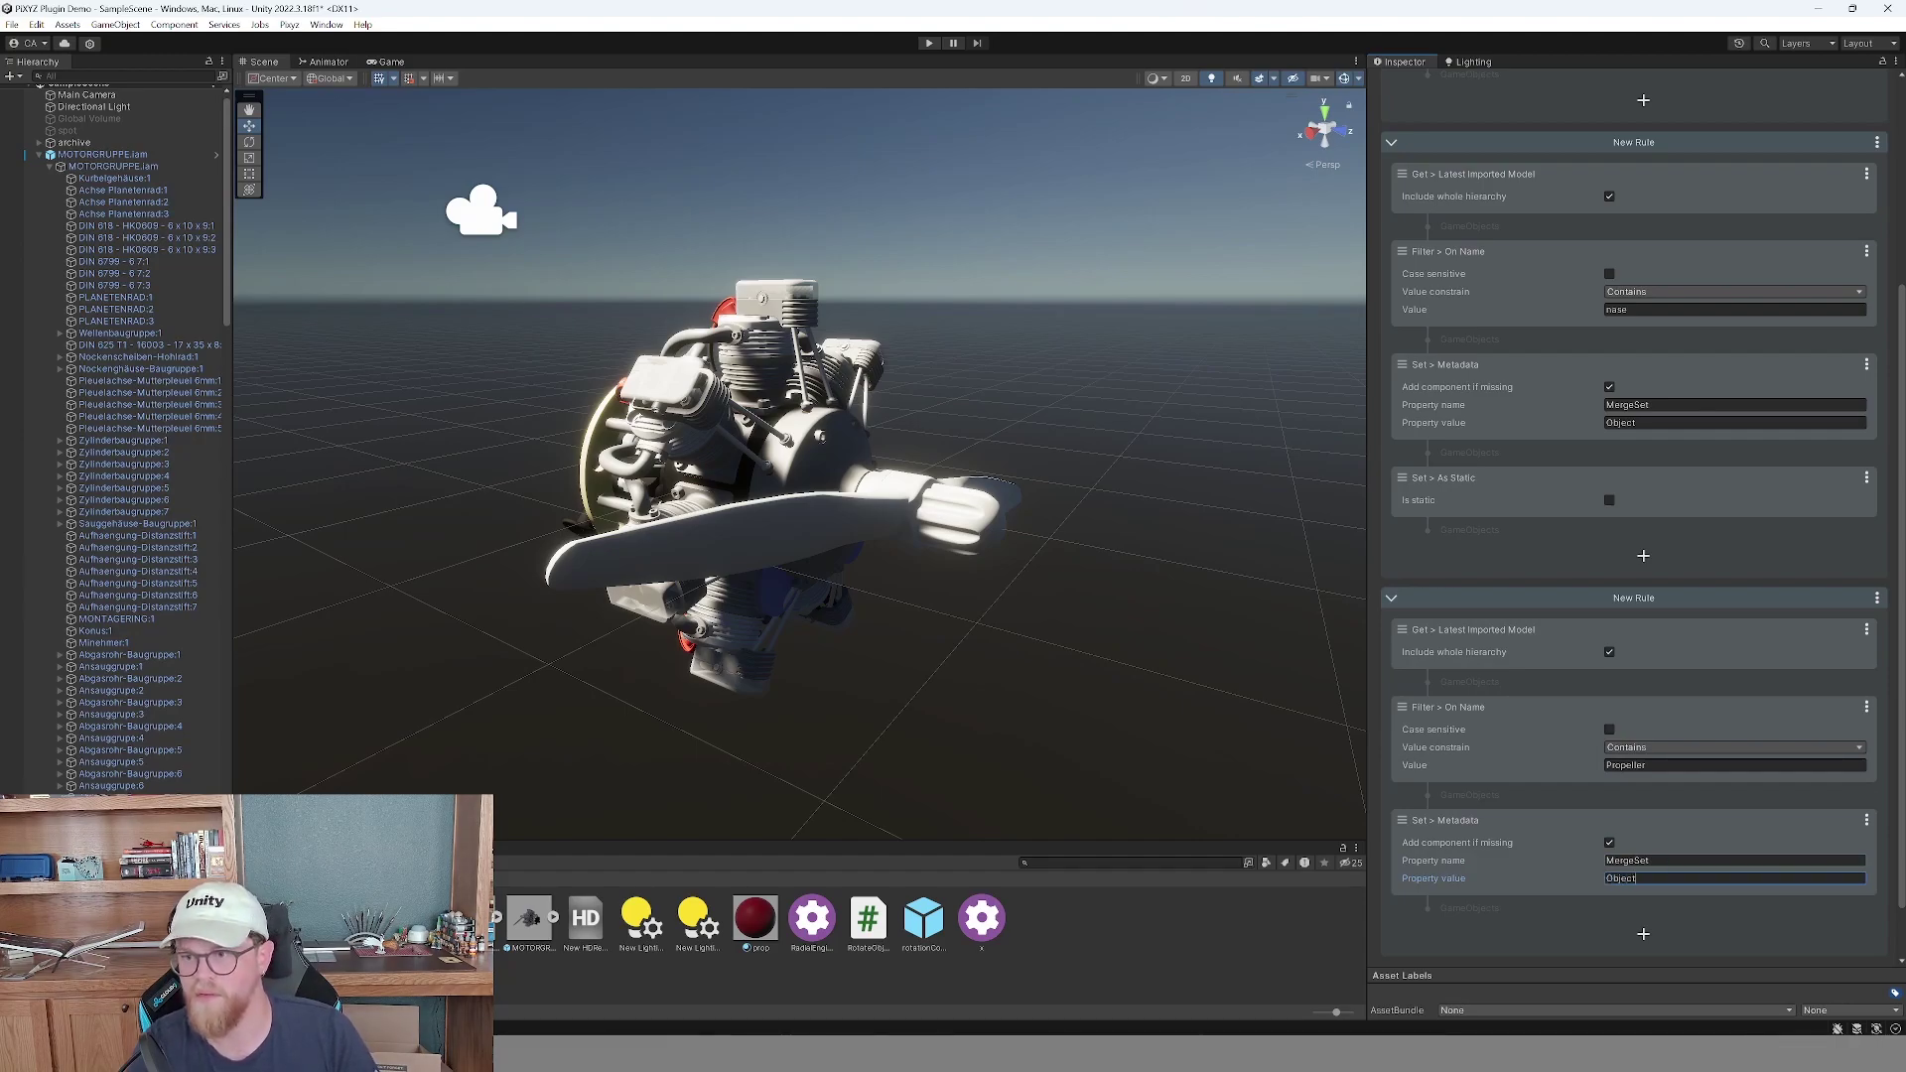
{"action": "type", "text": "ct"}
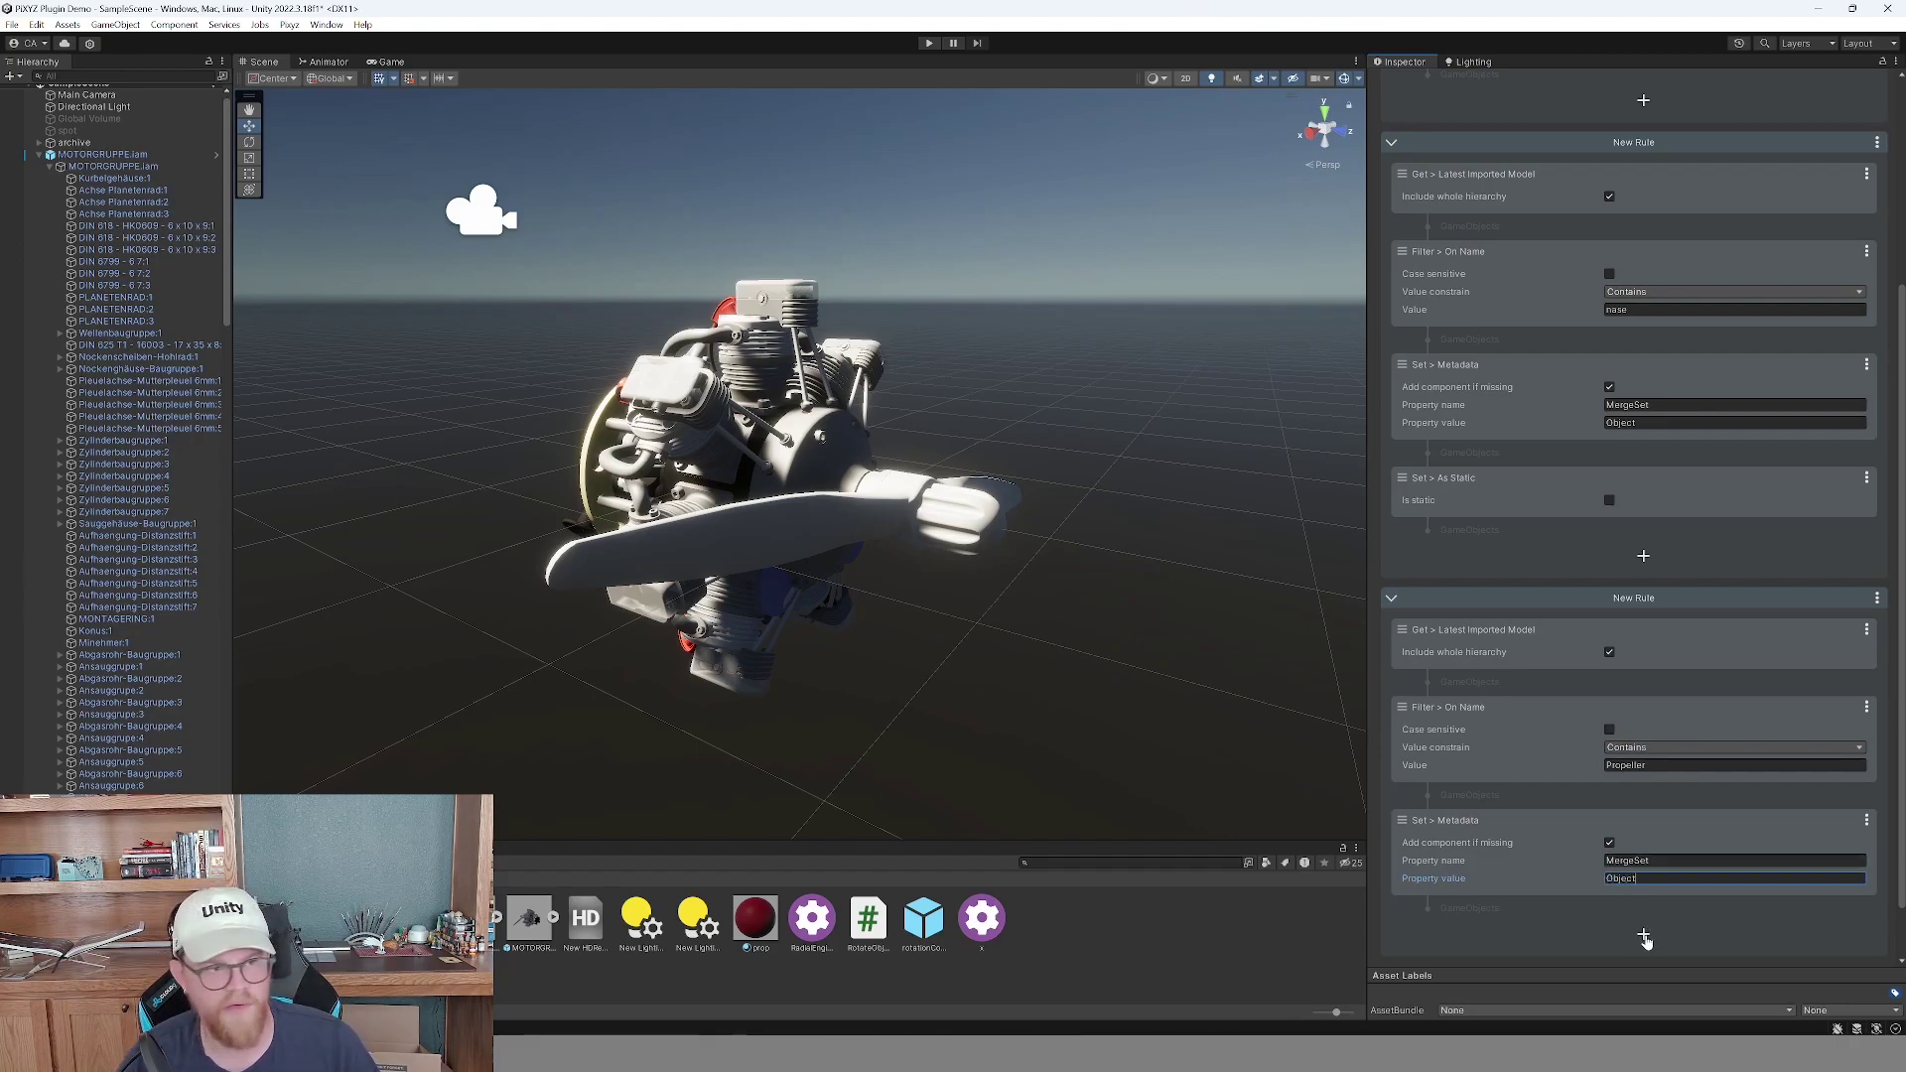
Add a Set As Static action to the Propeller rule with Is static turned off.
{"action": "left_click", "coordinate": [1644, 935]}
{"action": "mouse_move", "coordinate": [1698, 909]}
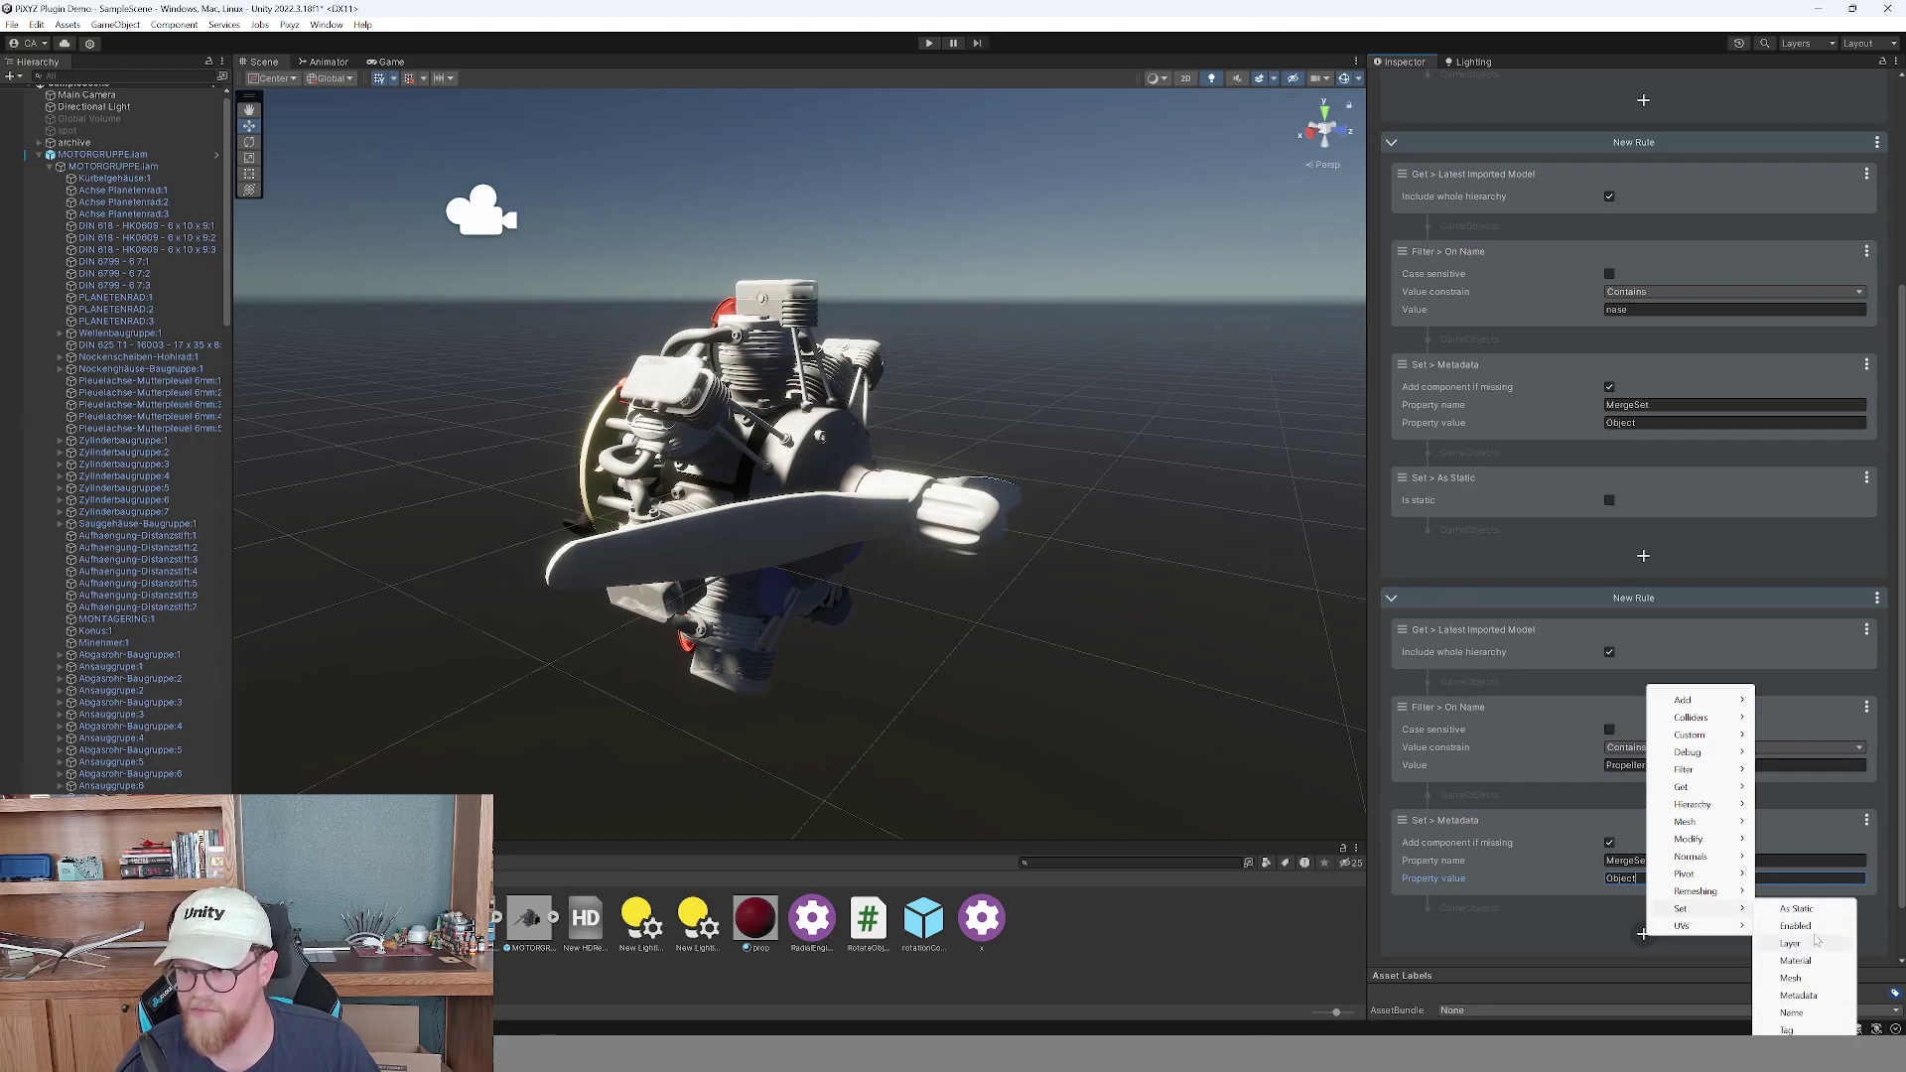
{"action": "left_click", "coordinate": [1797, 909]}
{"action": "left_click", "coordinate": [1609, 956]}
Rename the rule that filters on "nase" to Nose Merge_Metadata.
{"action": "scroll", "coordinate": [1682, 891], "scroll_direction": "down", "scroll_amount": 3}
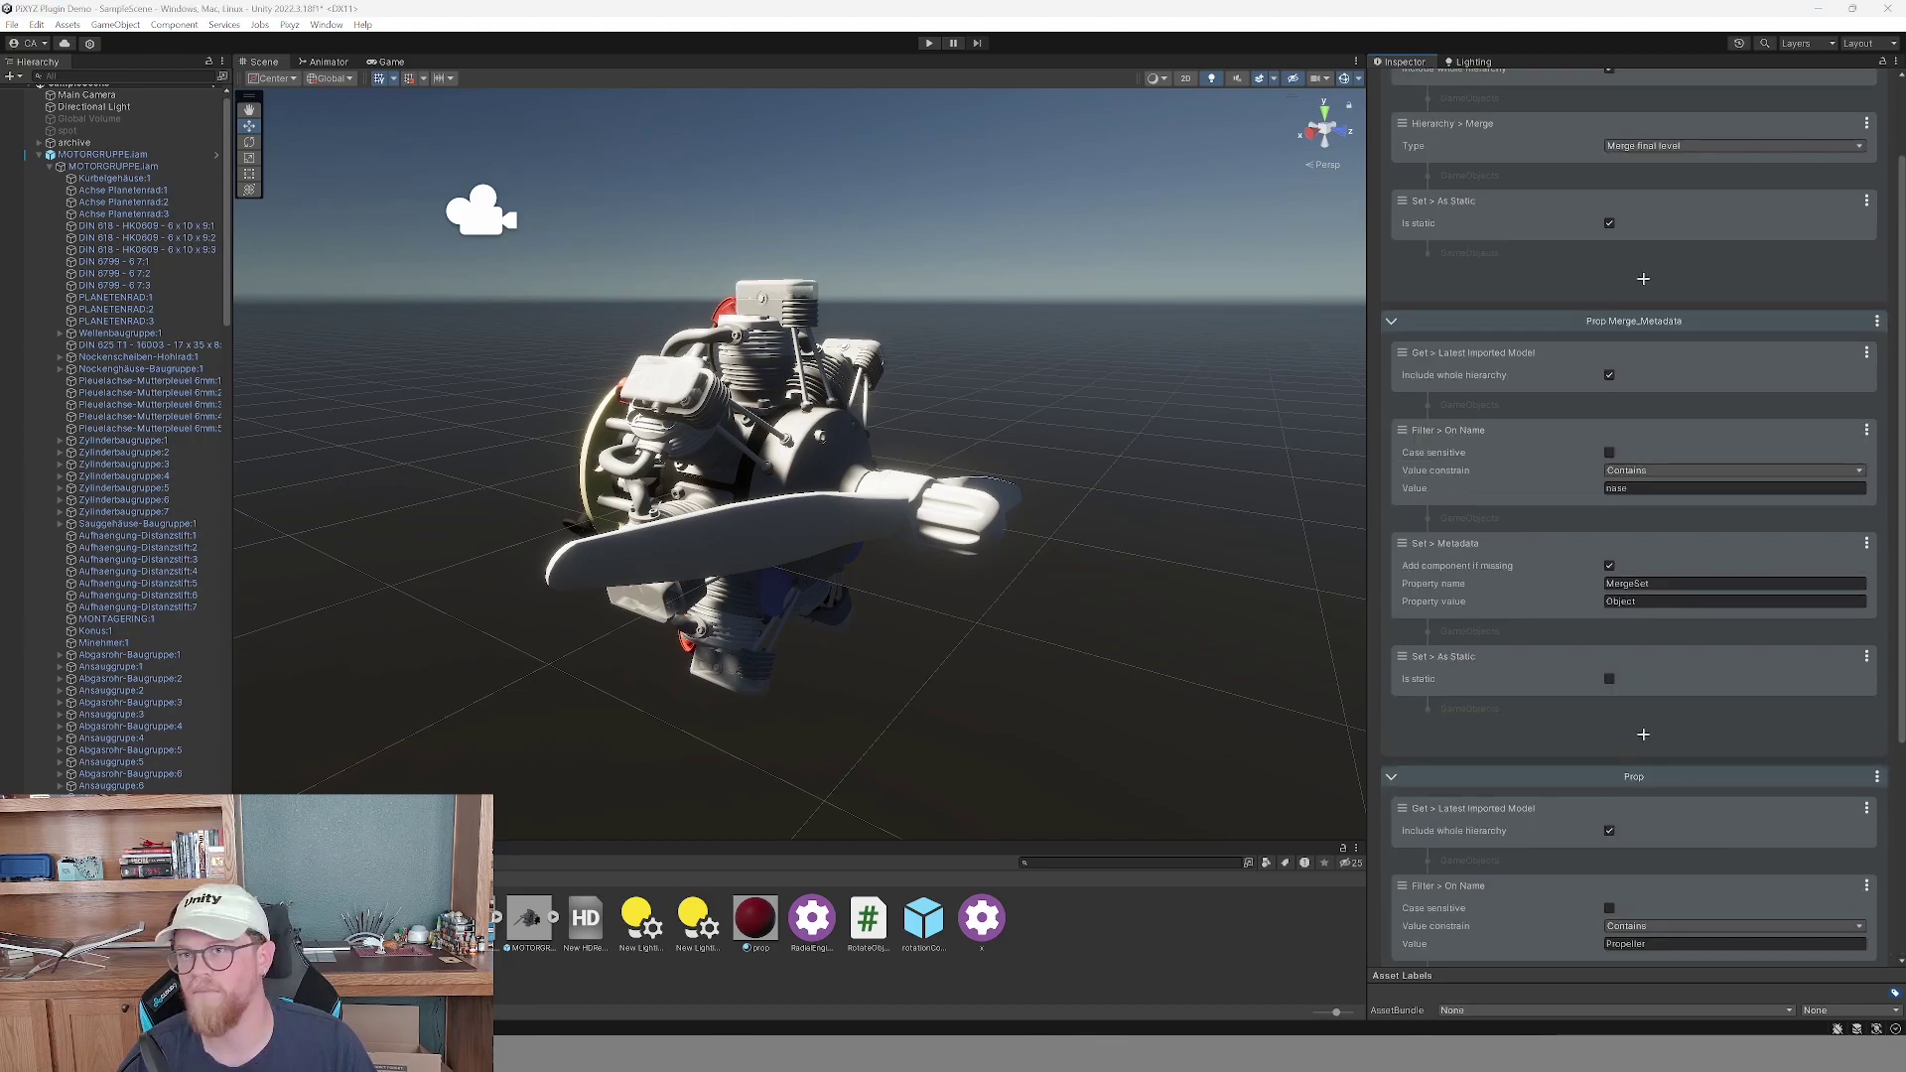
{"action": "double_click", "coordinate": [1680, 334]}
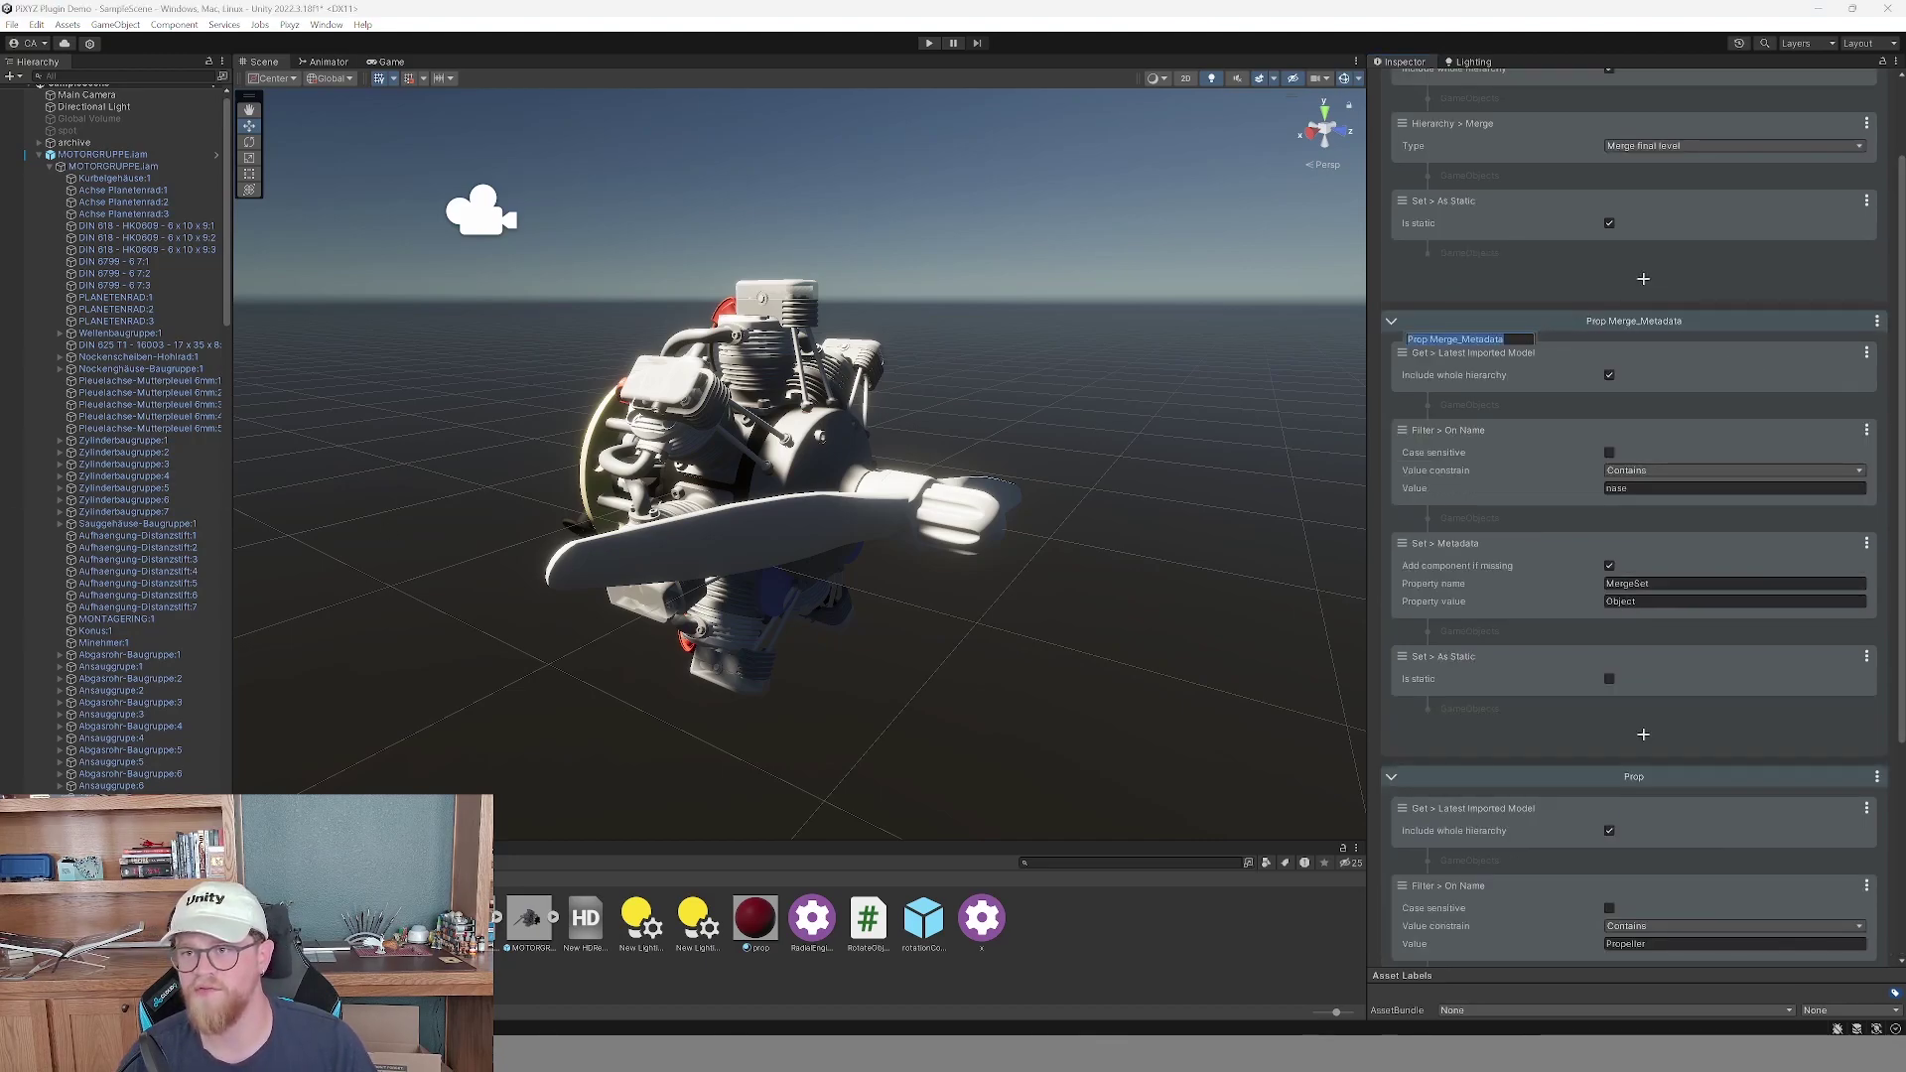
{"action": "key", "text": "Home"}
{"action": "key", "text": "shift+Right"}
{"action": "key", "text": "shift+Right"}
{"action": "key", "text": "shift+Right"}
{"action": "key", "text": "shift+Right"}
{"action": "key", "text": "shift+Right"}
{"action": "type", "text": "Nose"}
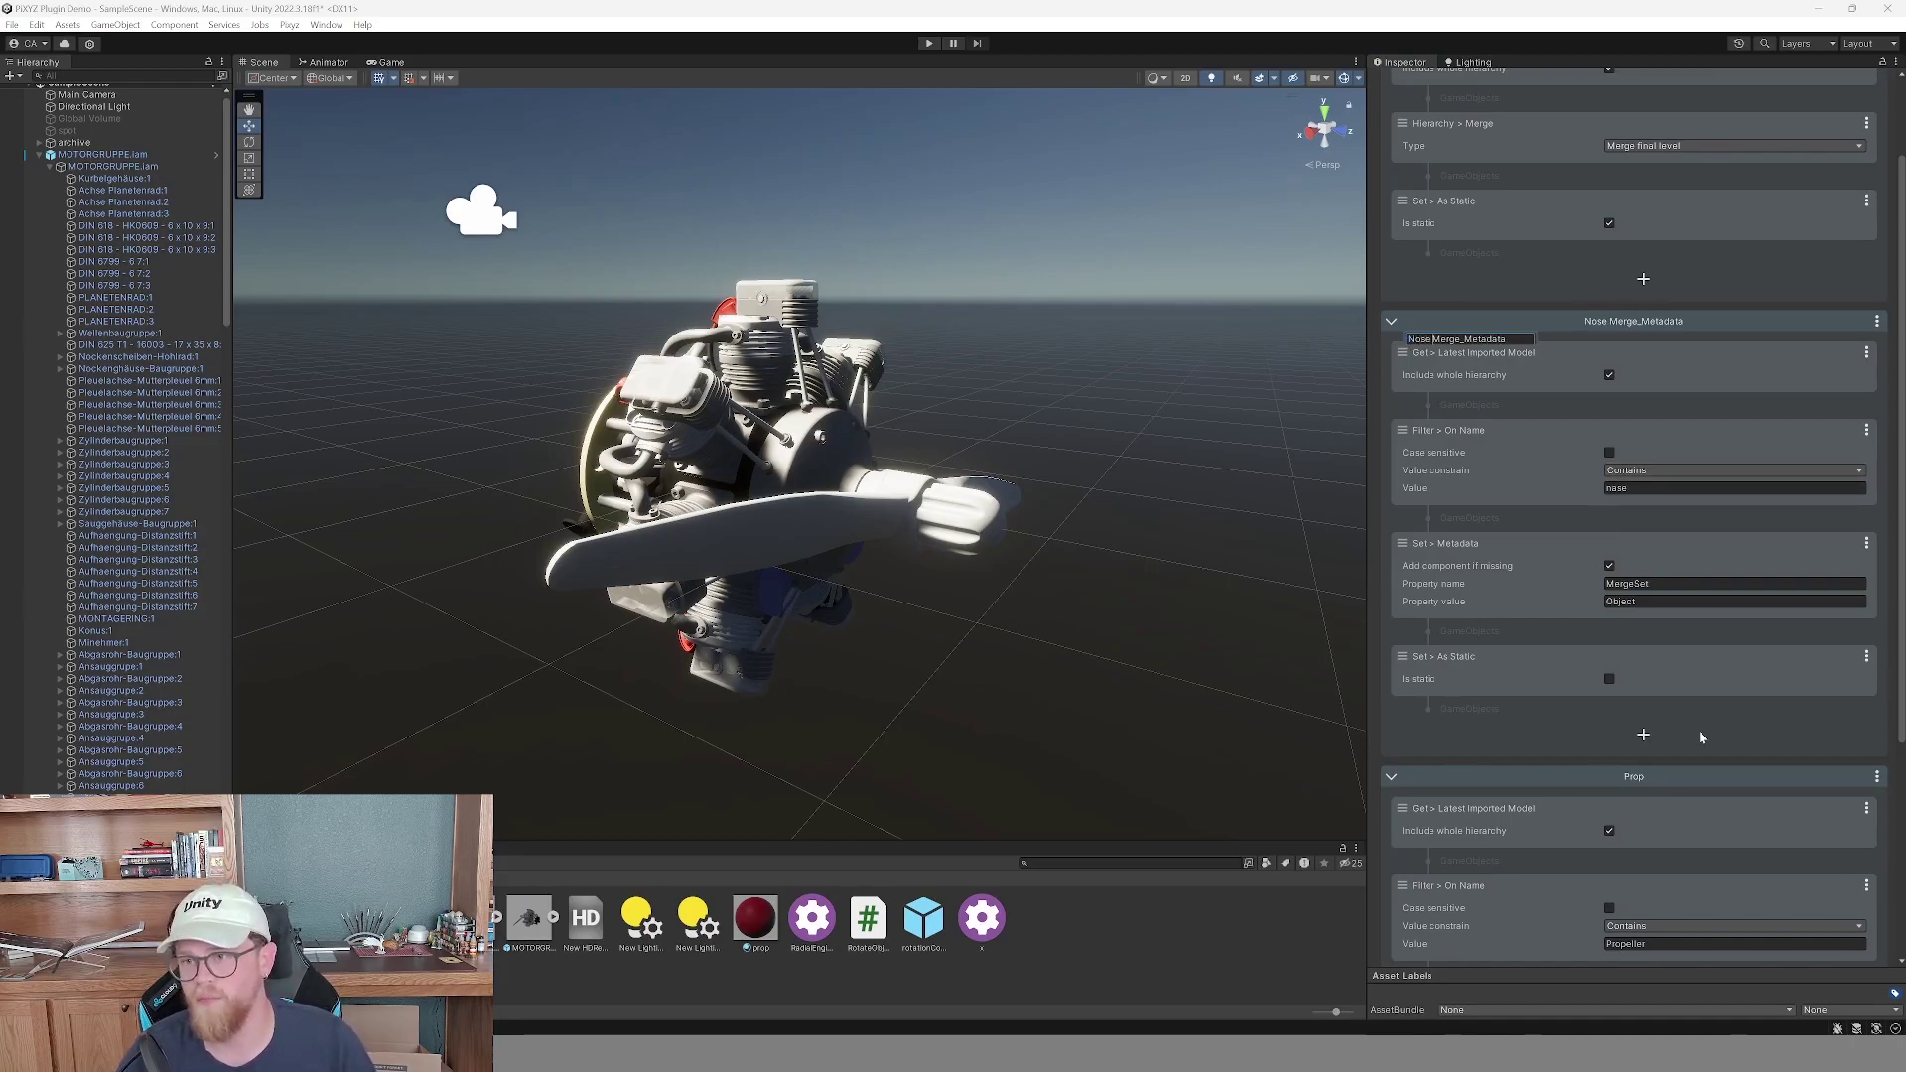
{"action": "key", "text": "Return"}
Rename the rule that filters on "Propeller" to Prop Merge_Metadata.
{"action": "double_click", "coordinate": [1645, 786]}
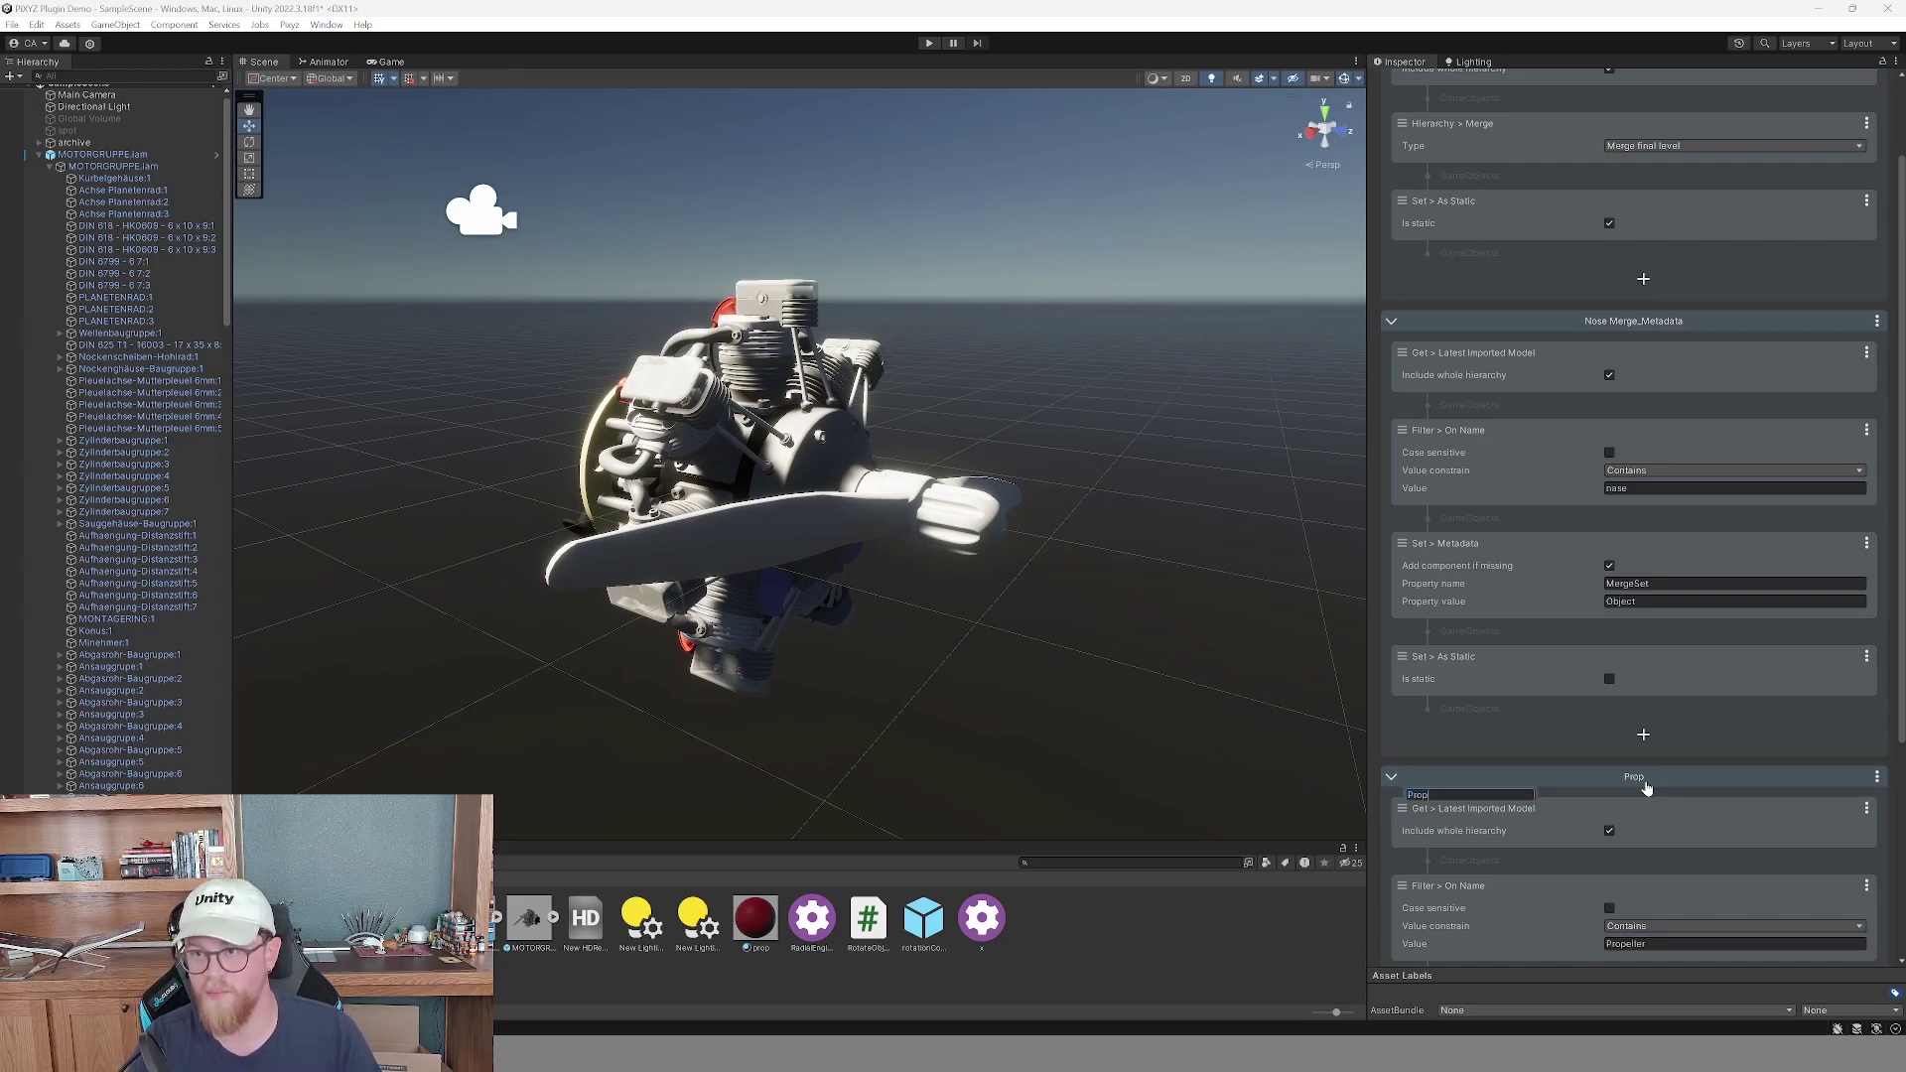
{"action": "type", "text": "Merge_"}
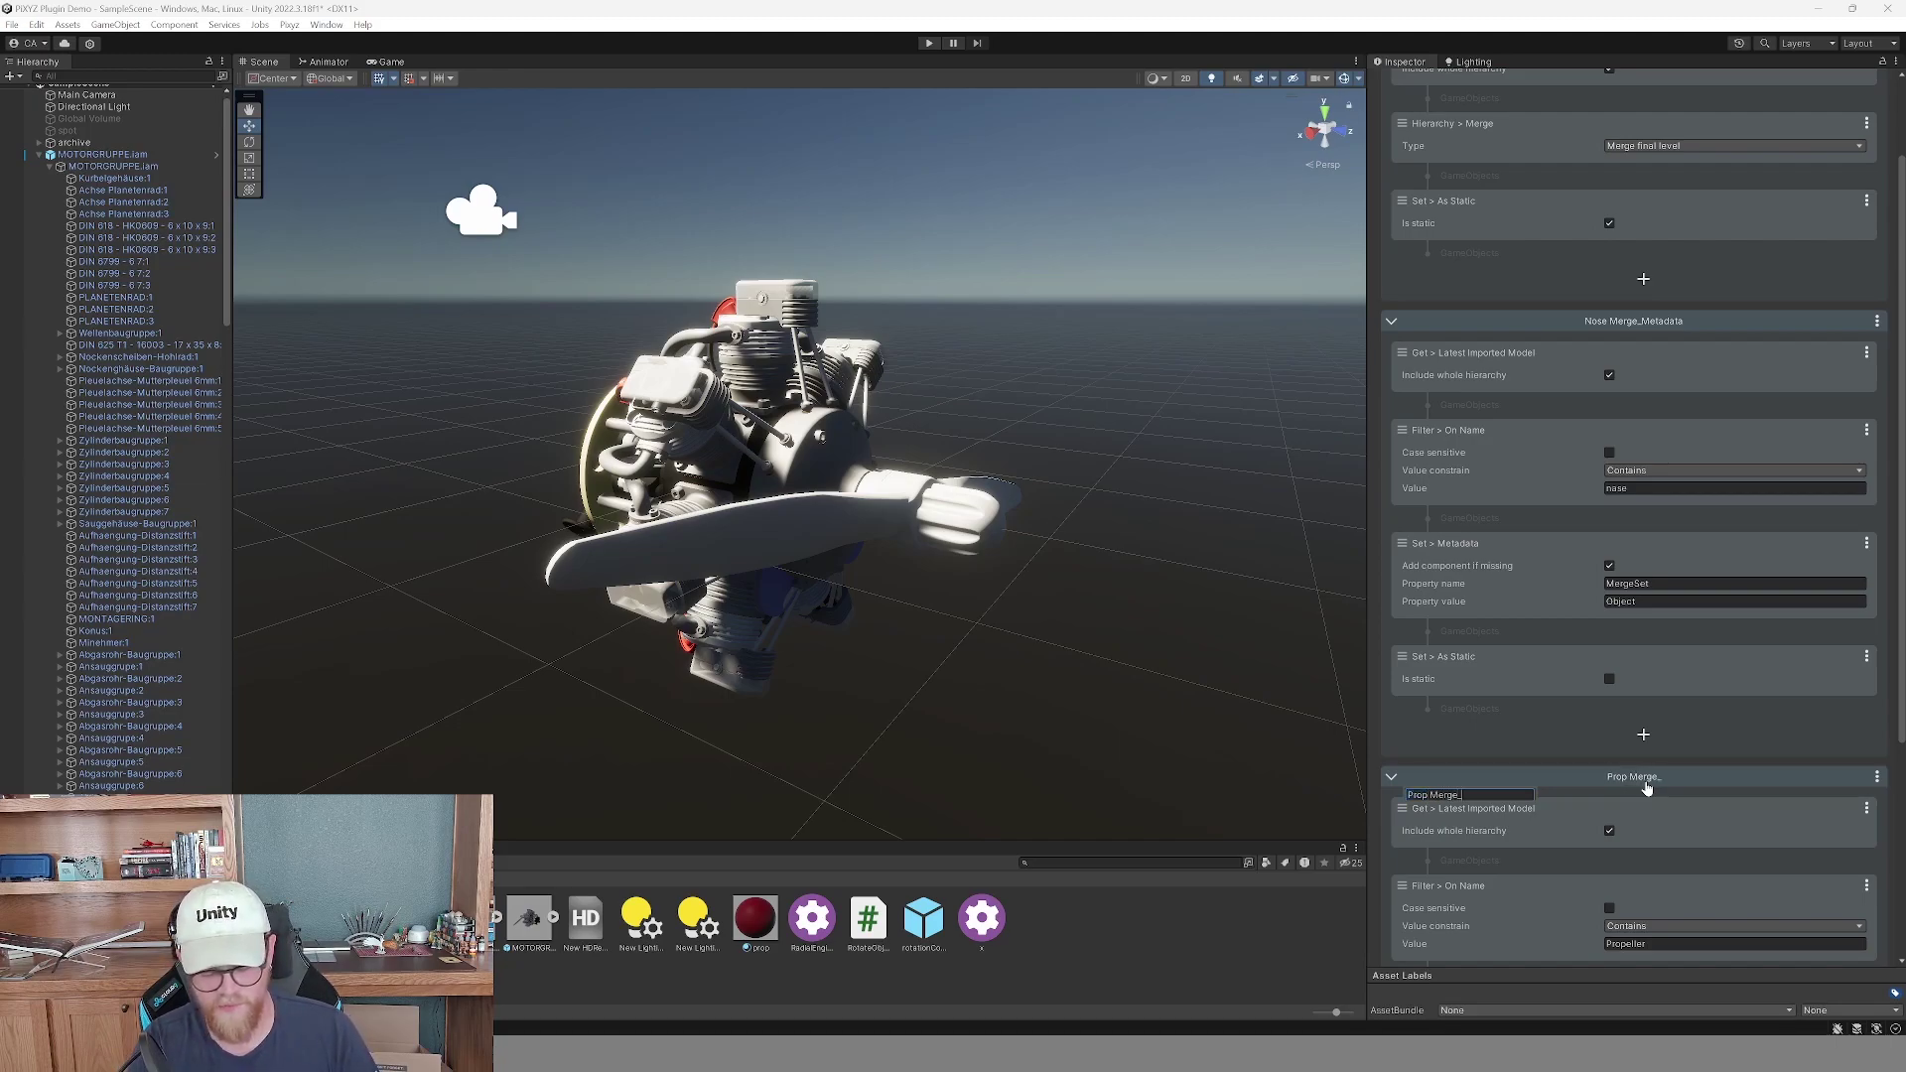
{"action": "type", "text": "Metadata"}
{"action": "key", "text": "Return"}
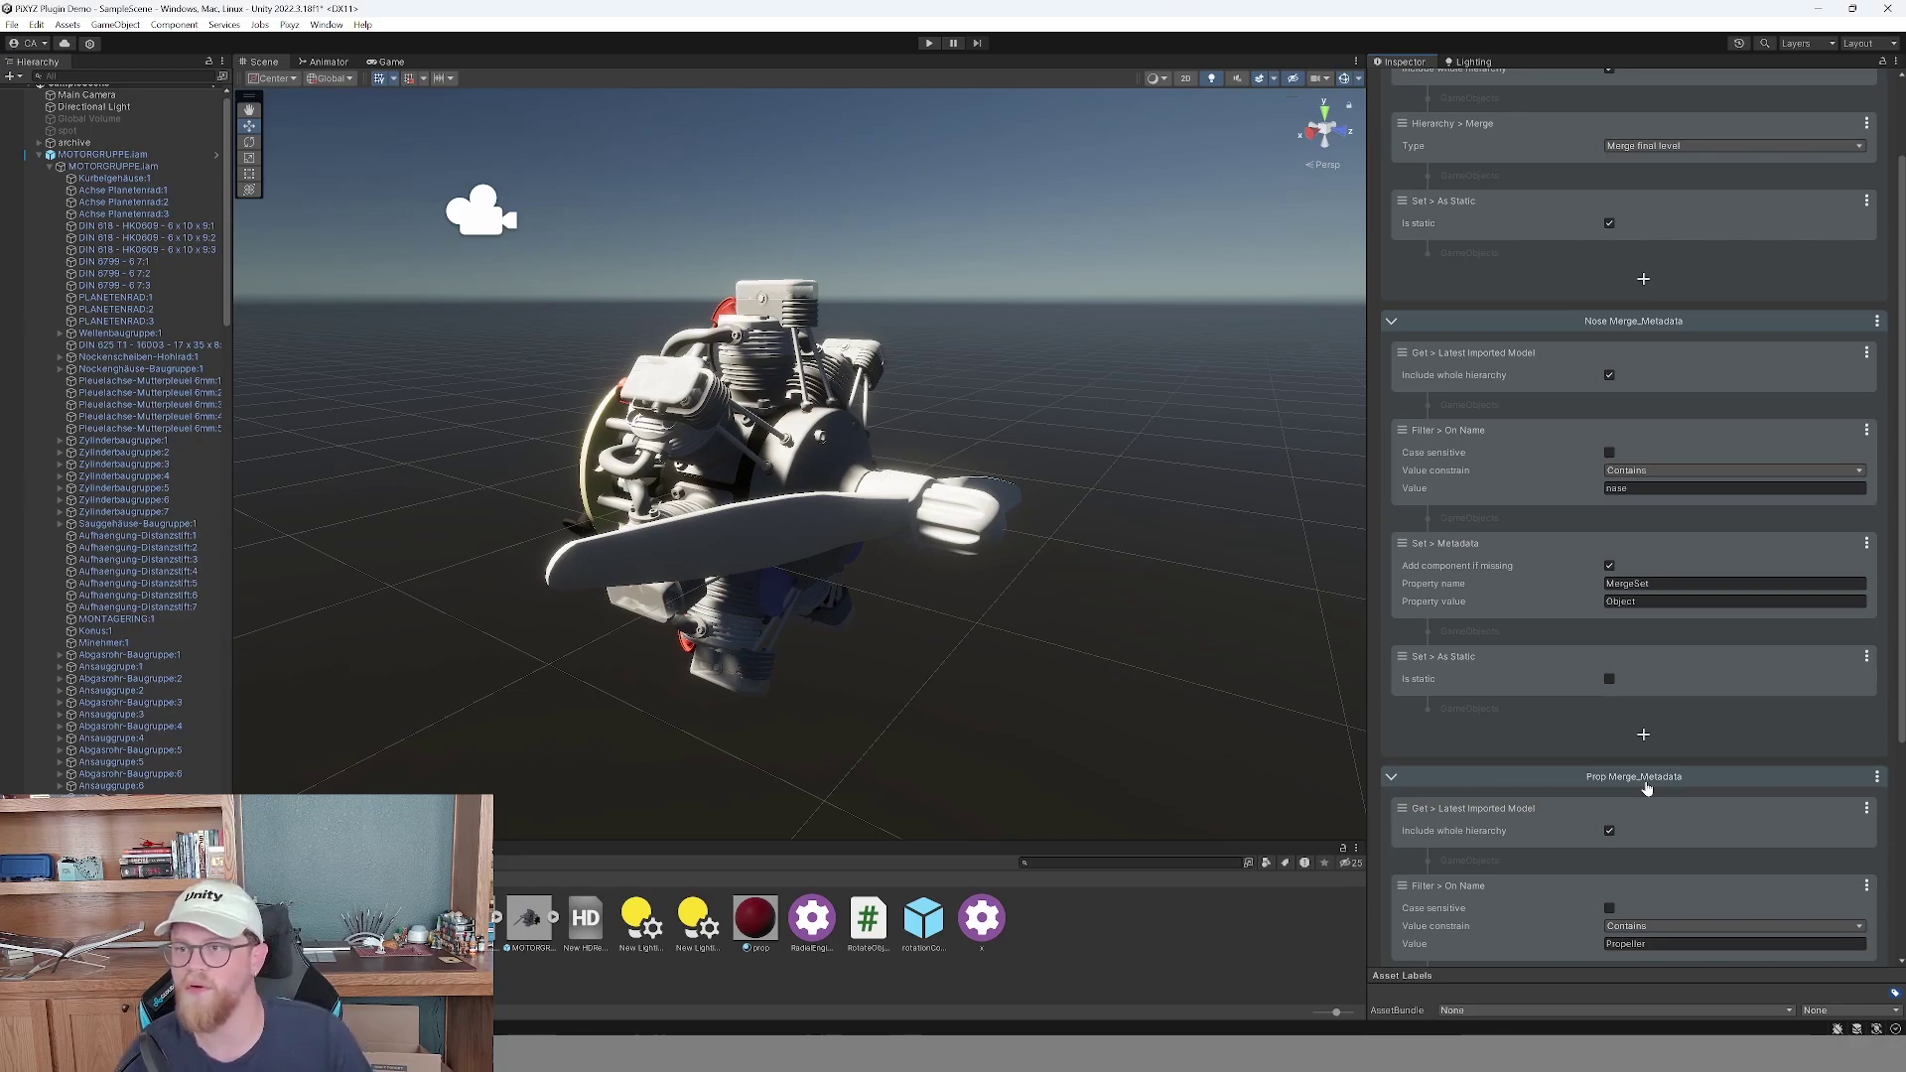
Collapse the three rules of the Engine_Demo rule set and run the rule set.
{"action": "scroll", "coordinate": [1607, 768], "scroll_direction": "down", "scroll_amount": 3}
{"action": "left_click", "coordinate": [1407, 661]}
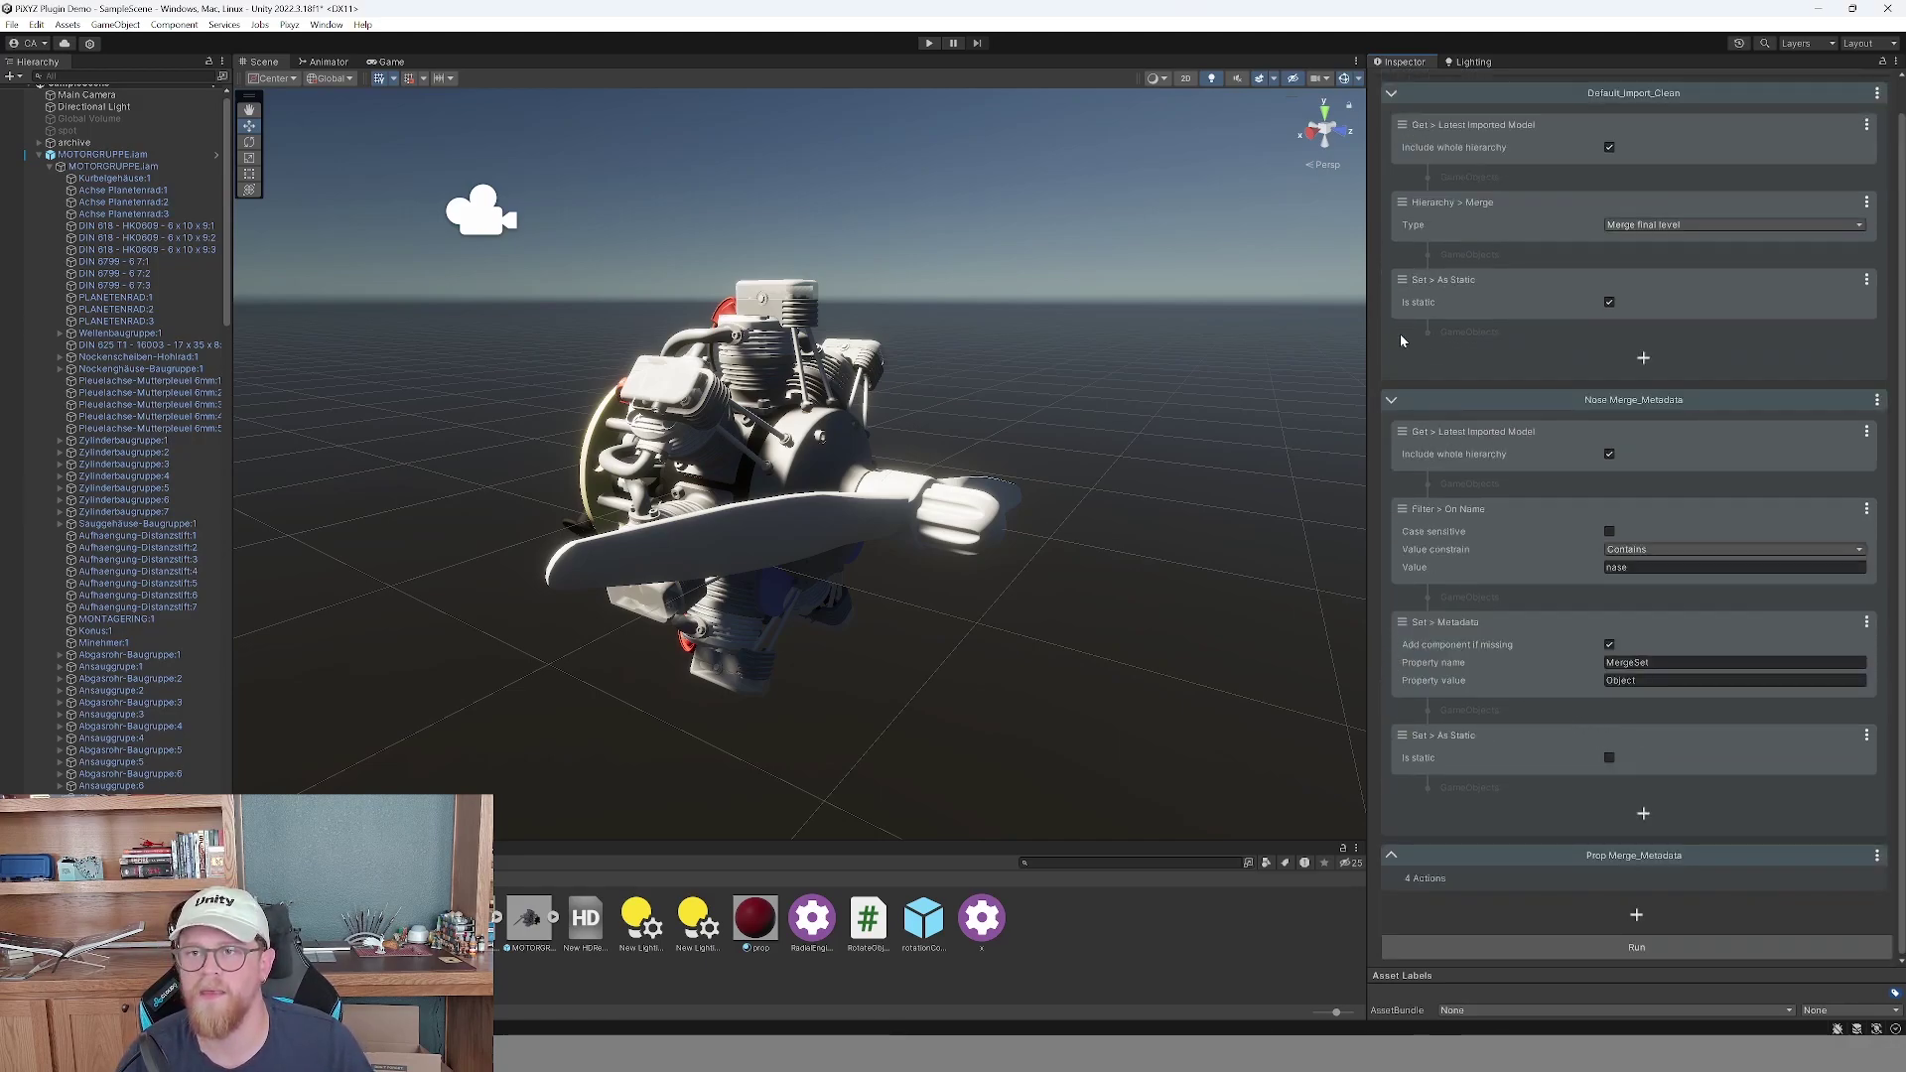
{"action": "left_click", "coordinate": [1391, 433]}
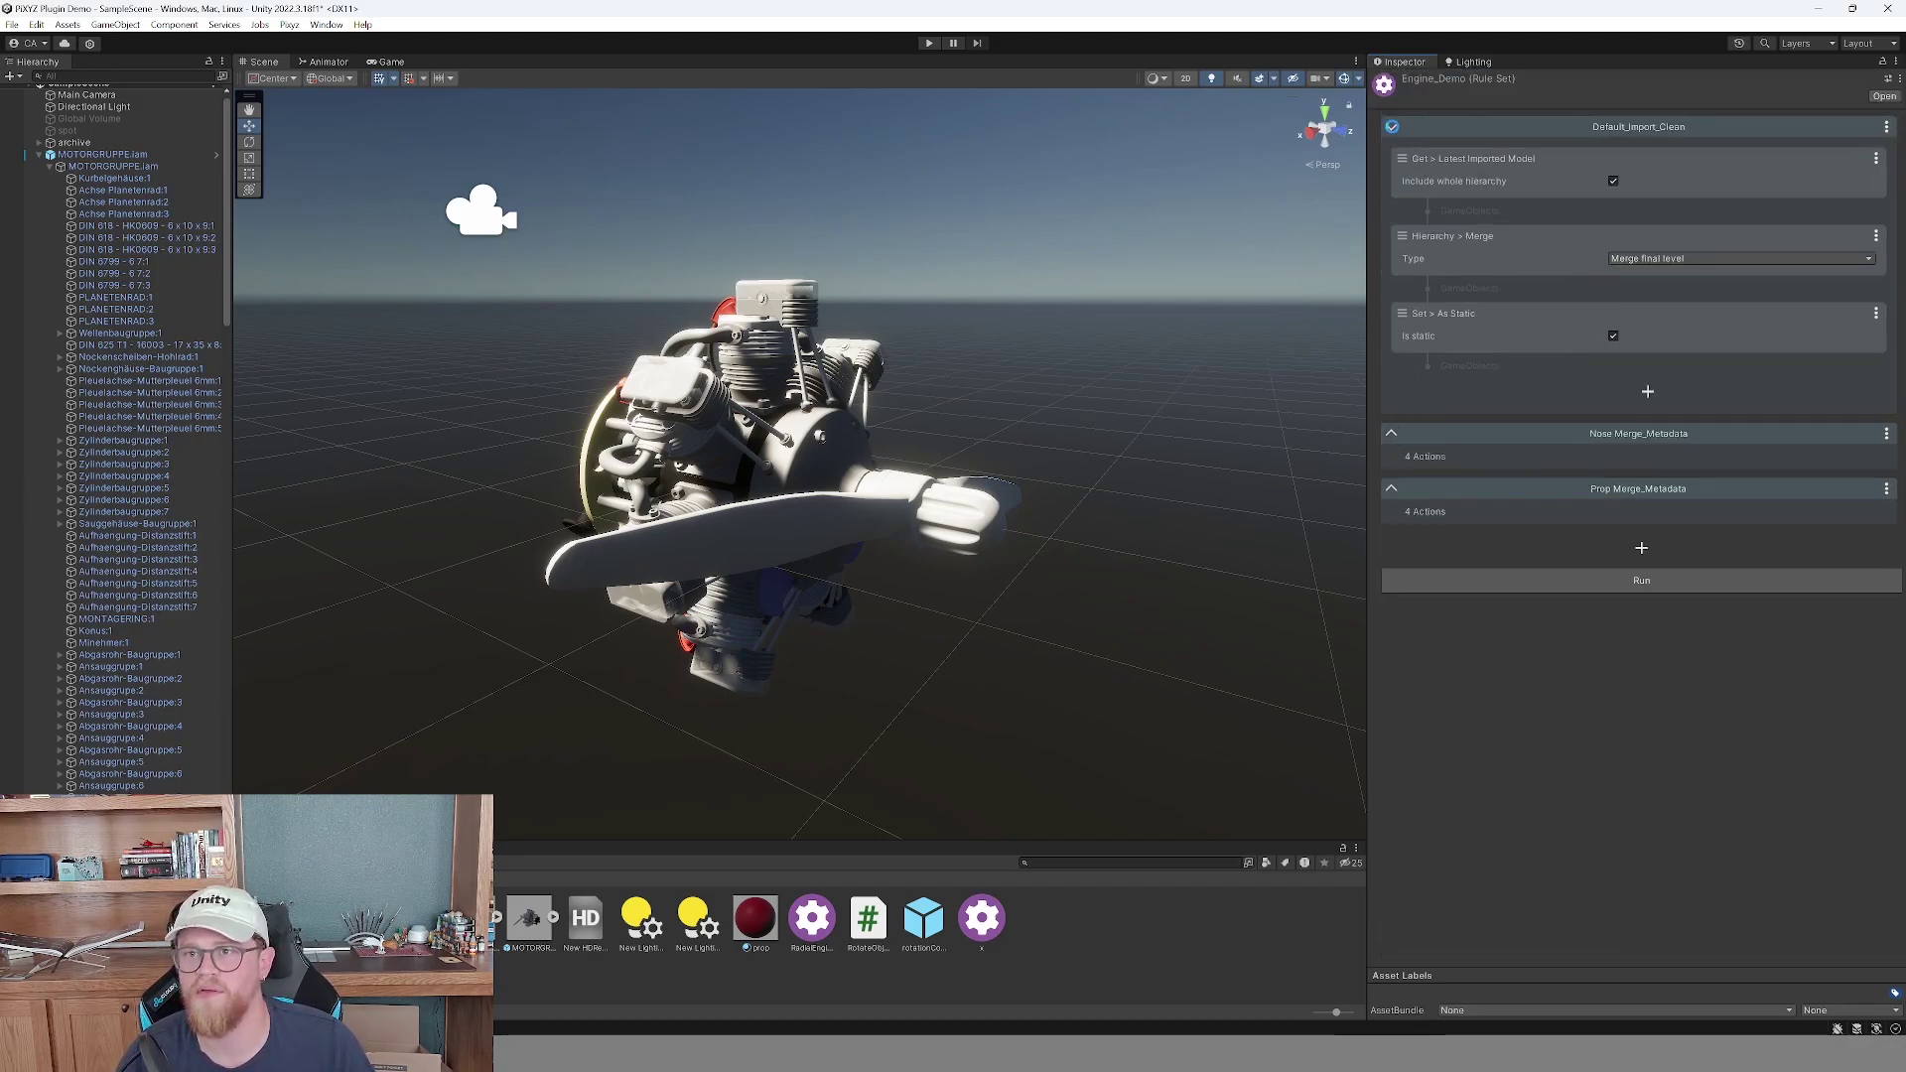
{"action": "left_click", "coordinate": [1391, 126]}
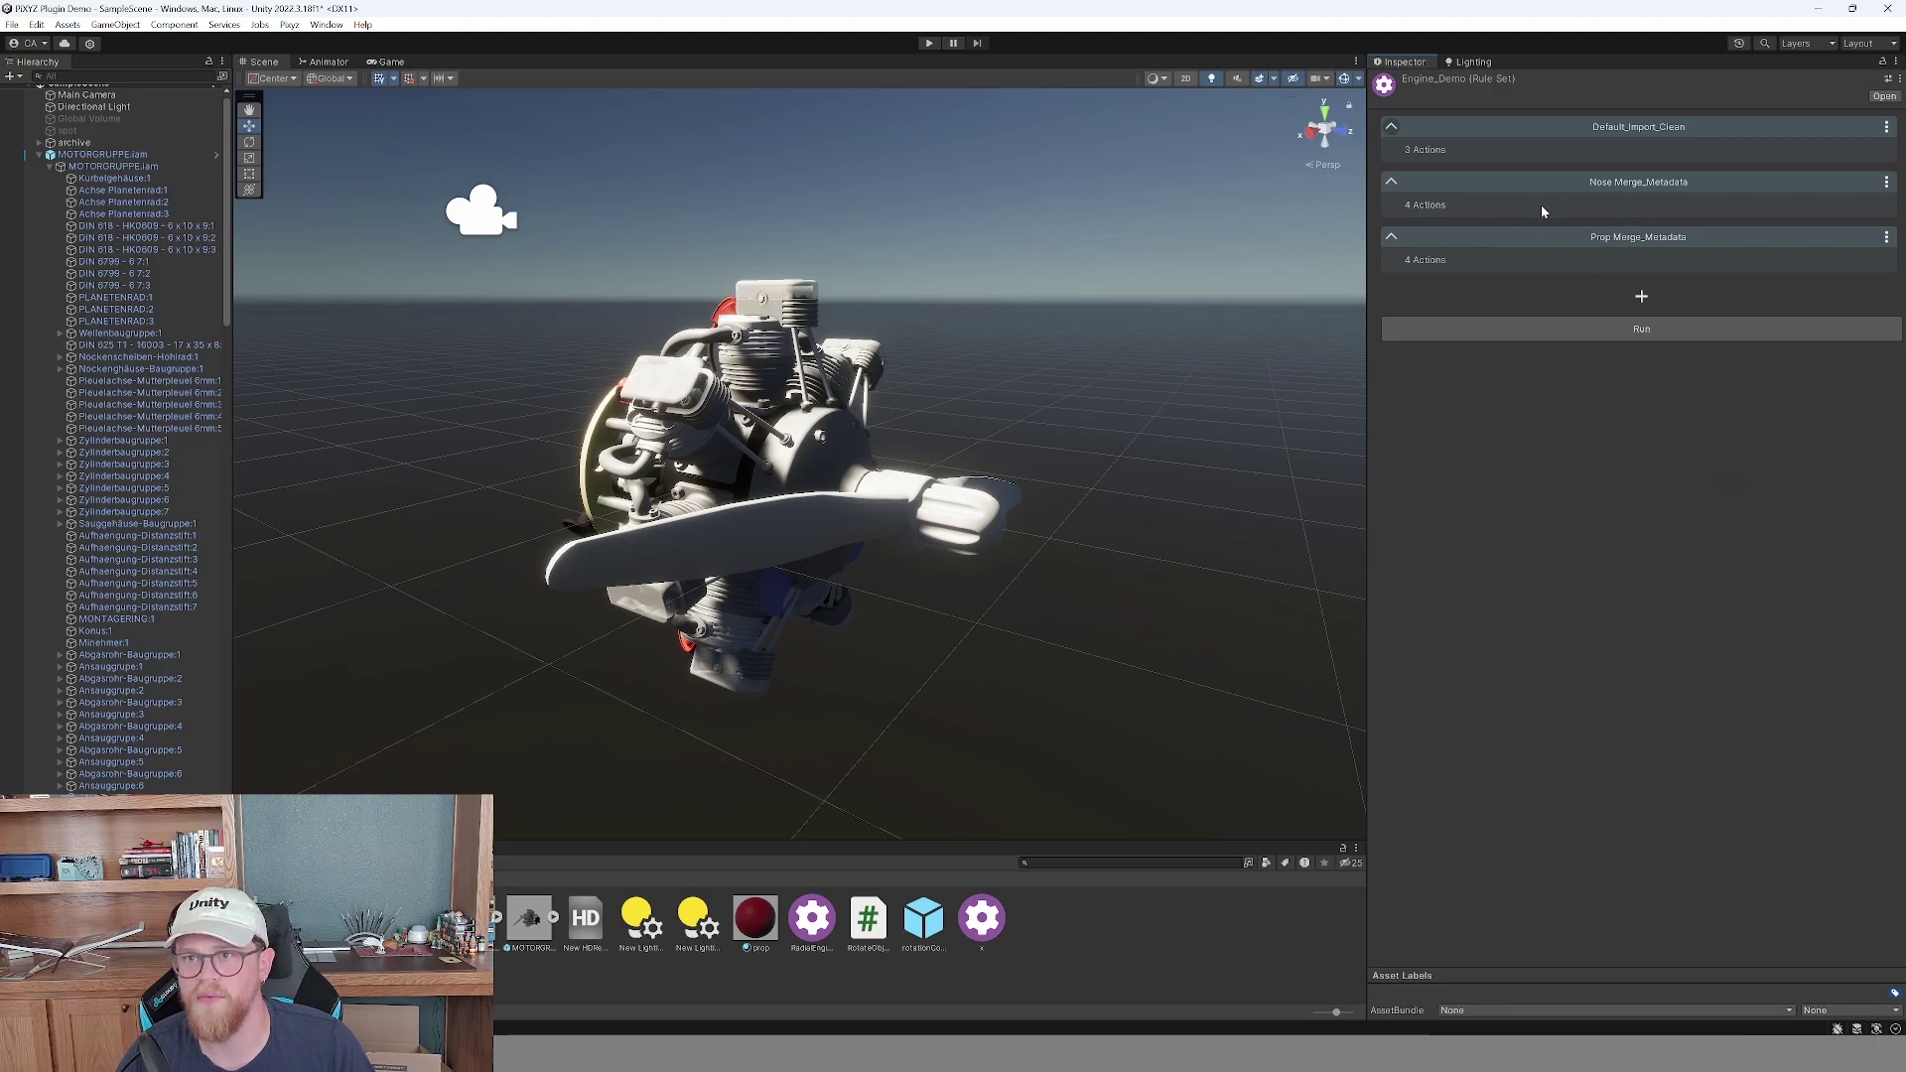
{"action": "left_click", "coordinate": [1639, 332]}
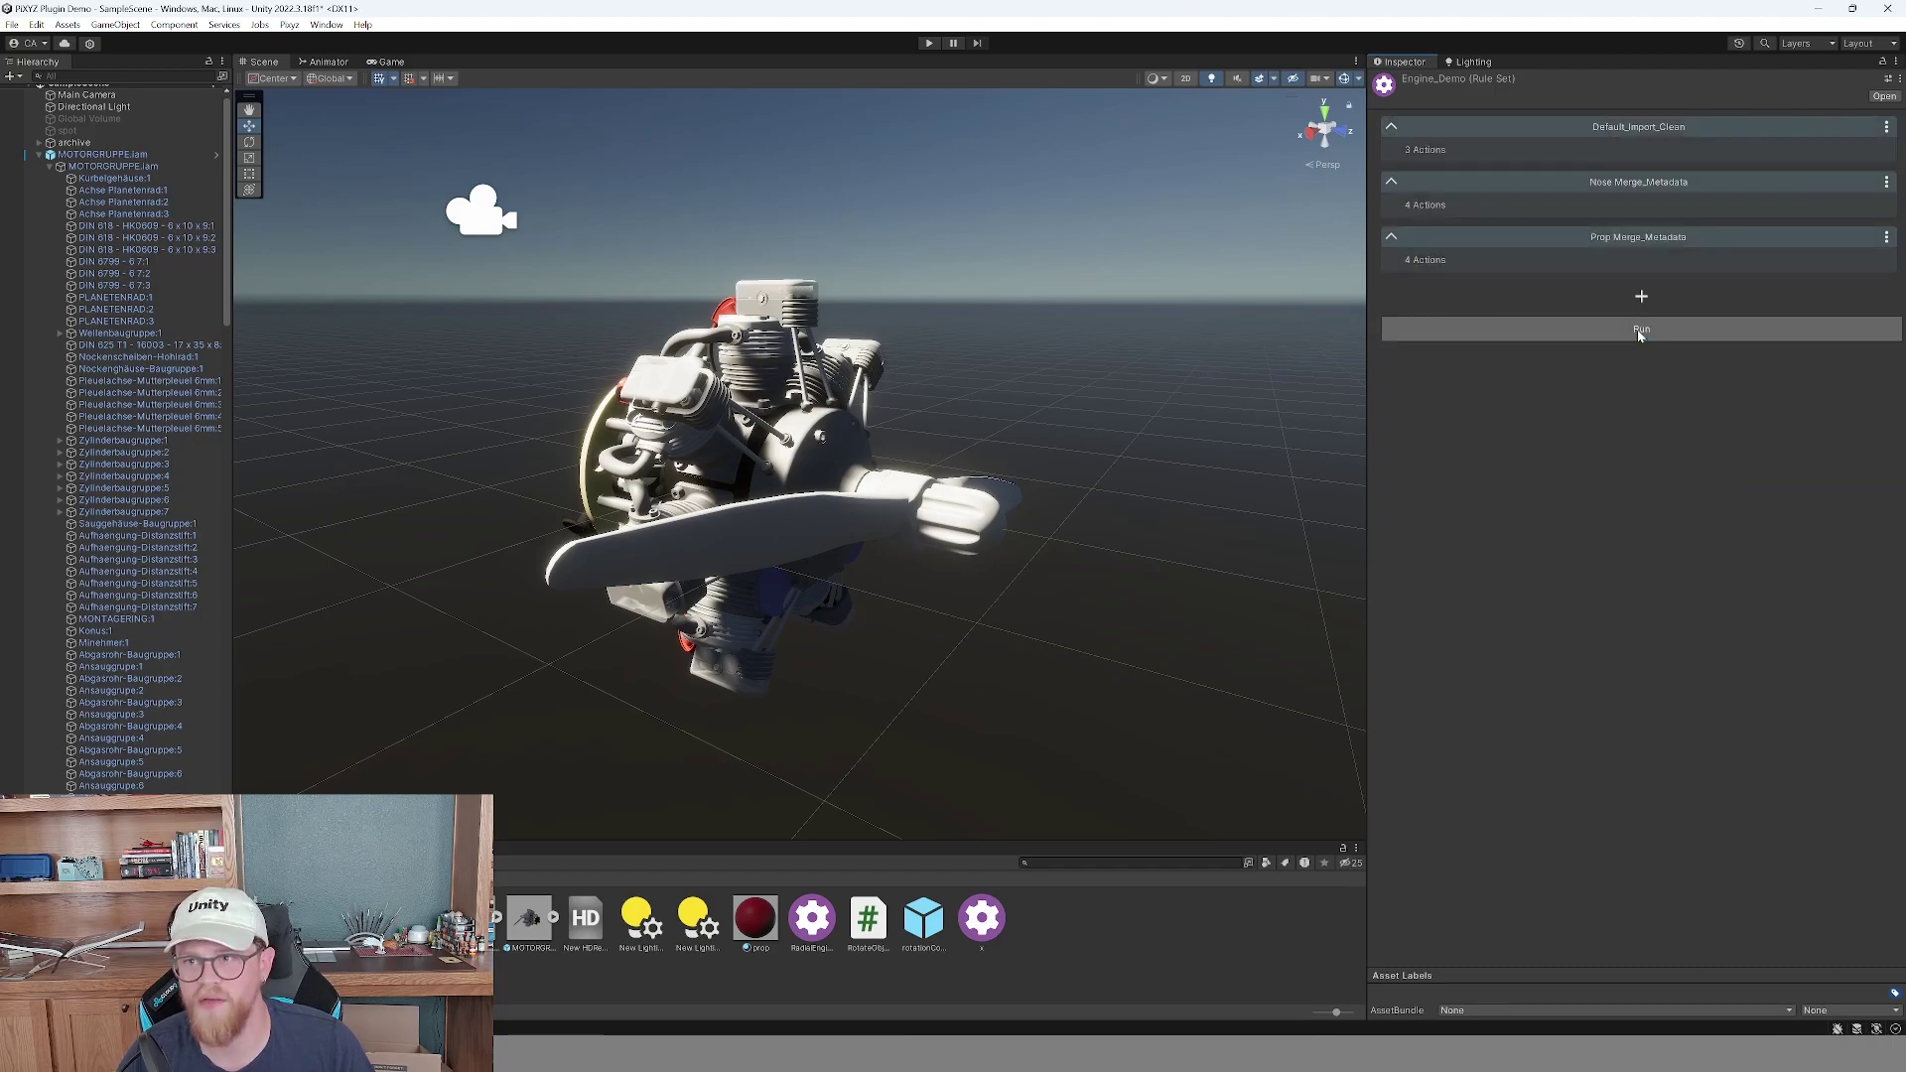
Inspect the Propeller:1 and Nase:1 objects for the MergeSet property in their Metadata components.
{"action": "scroll", "coordinate": [109, 706], "scroll_direction": "down", "scroll_amount": 2}
{"action": "scroll", "coordinate": [109, 706], "scroll_direction": "down", "scroll_amount": 4}
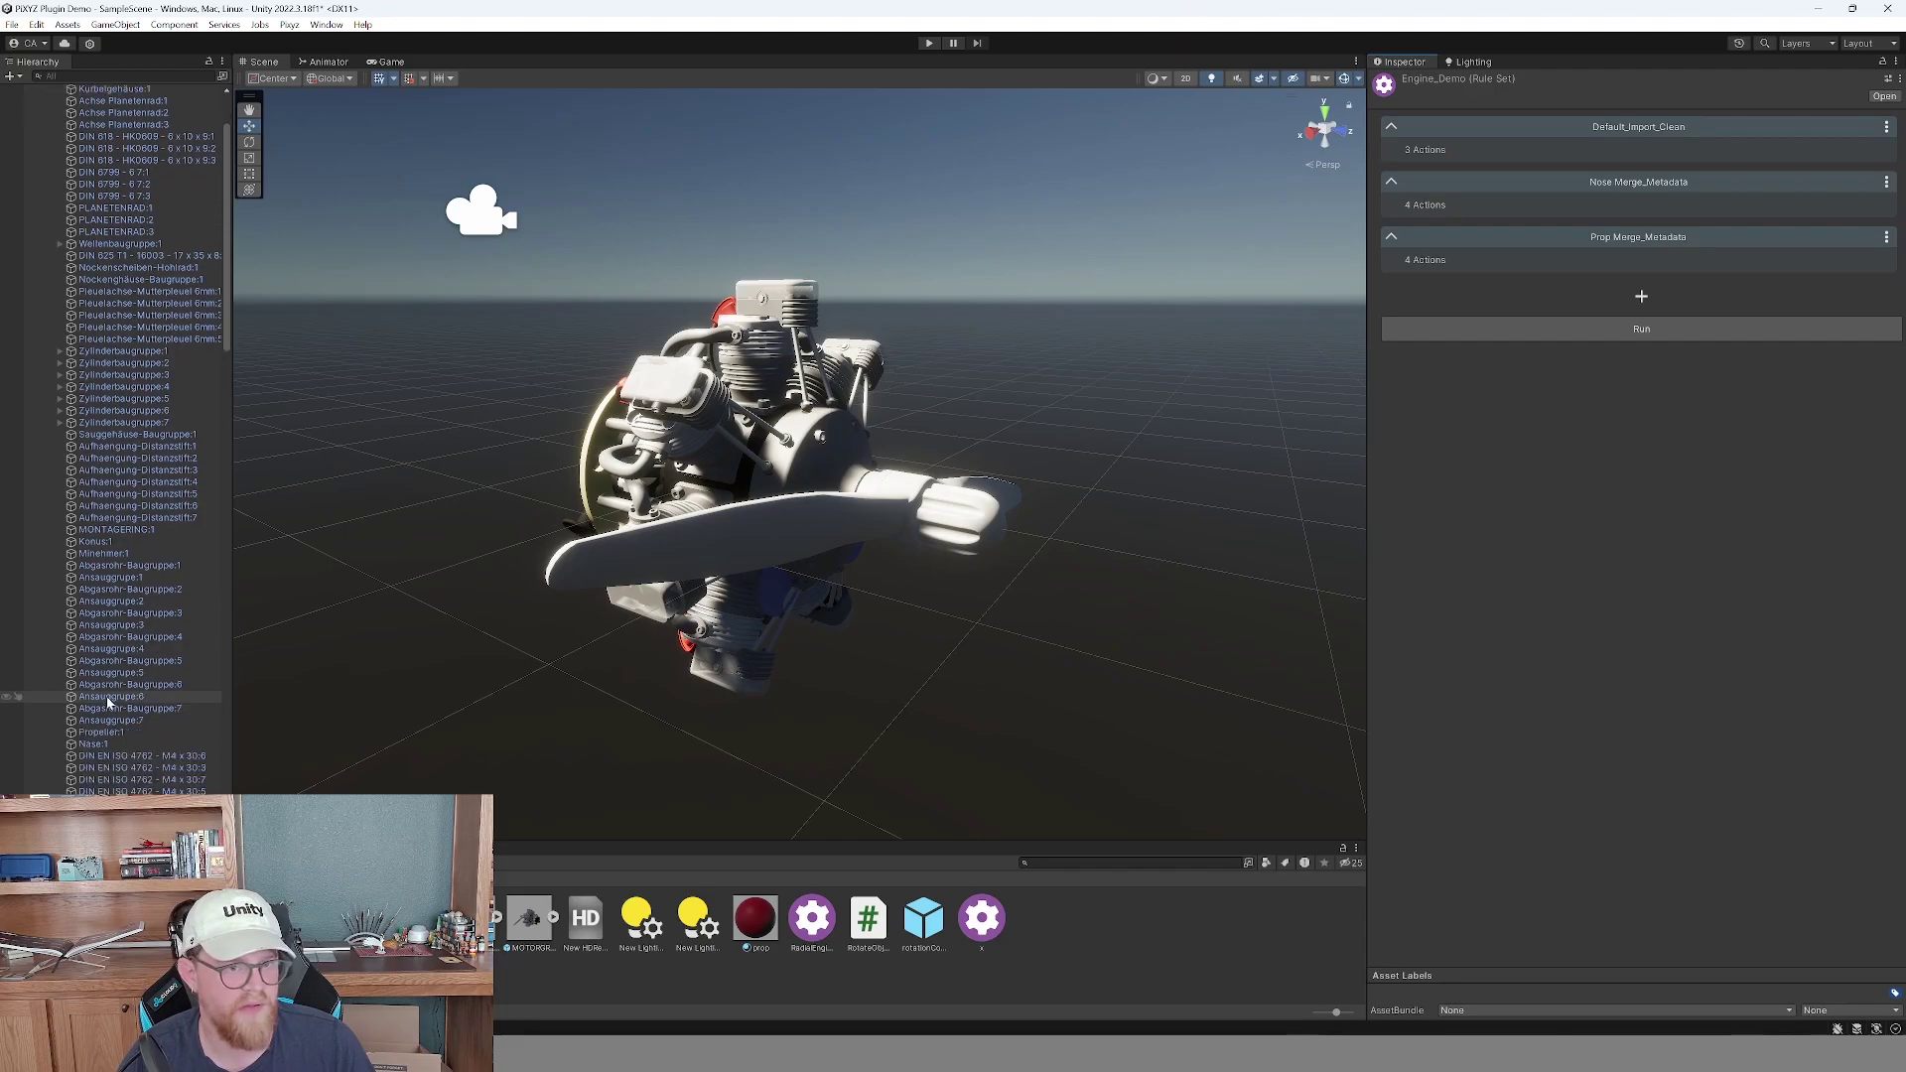
{"action": "left_click", "coordinate": [147, 689]}
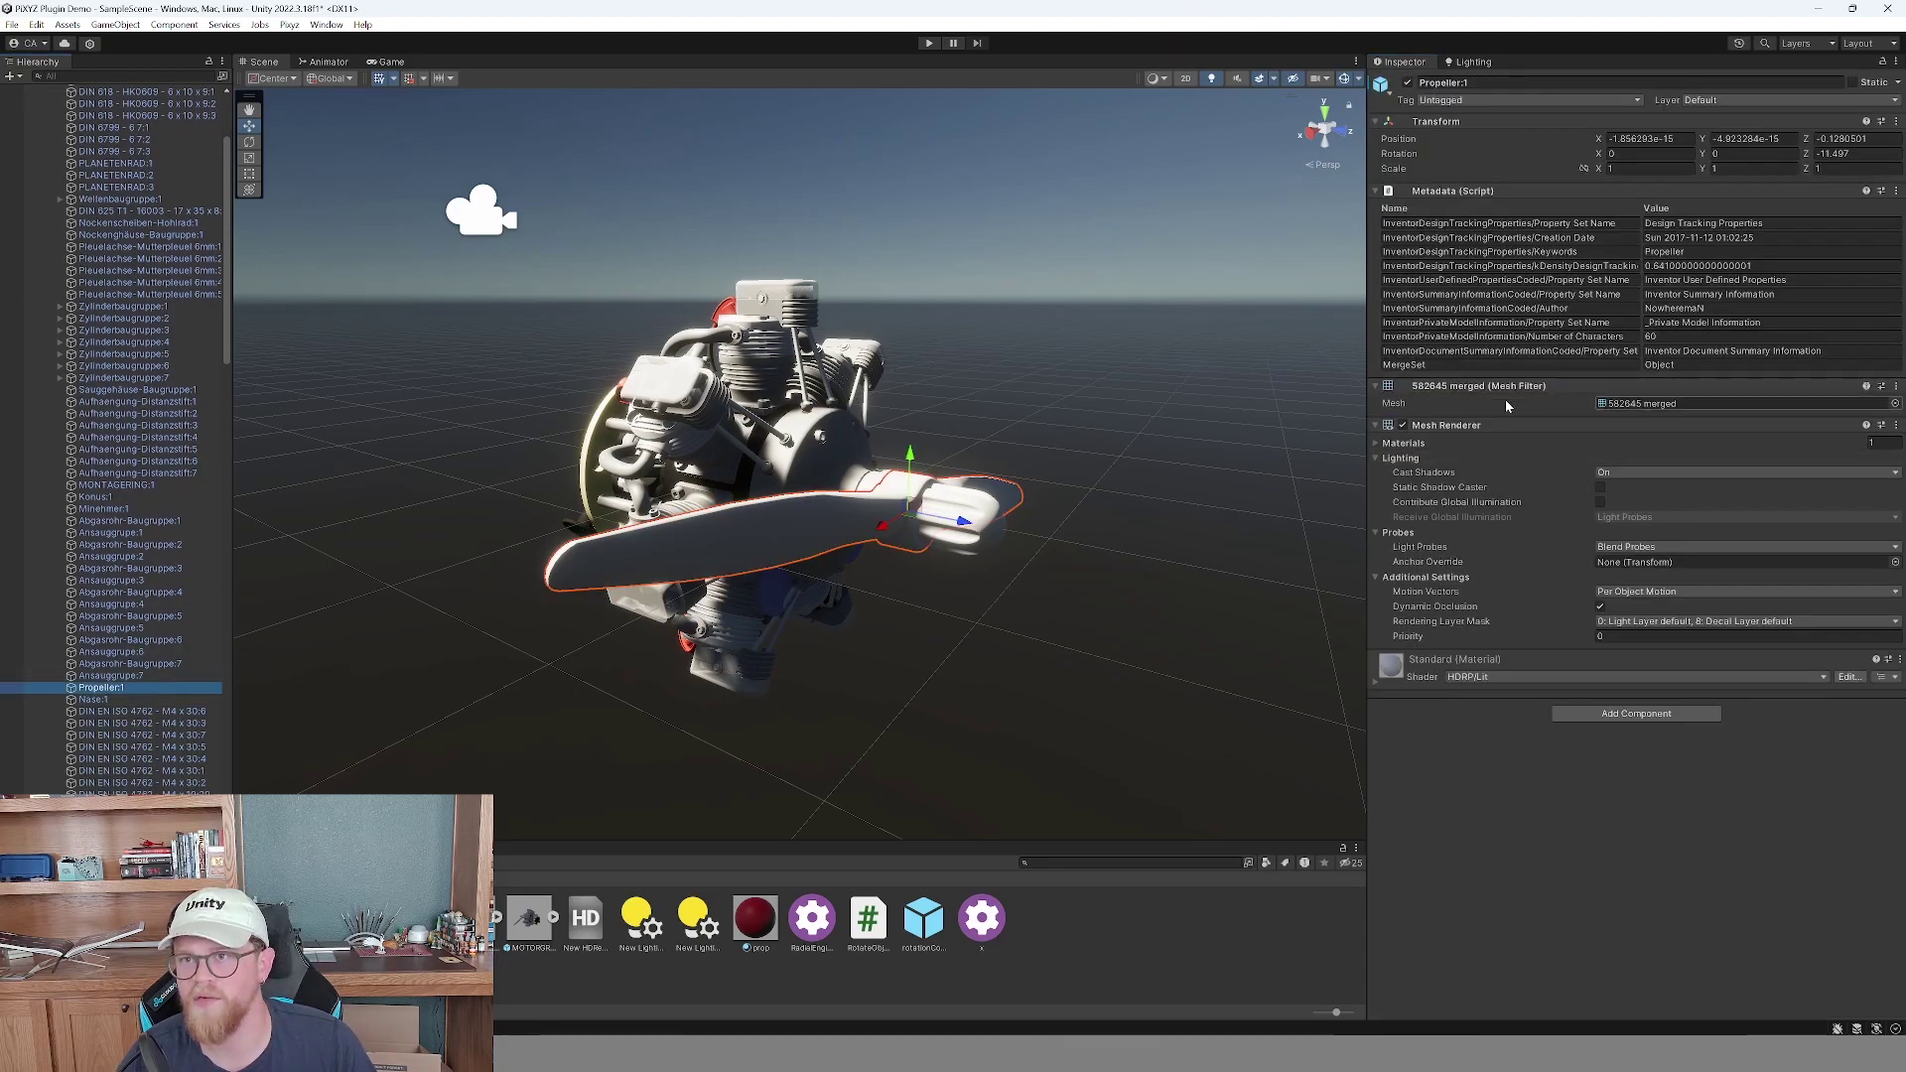
{"action": "left_click", "coordinate": [1414, 367]}
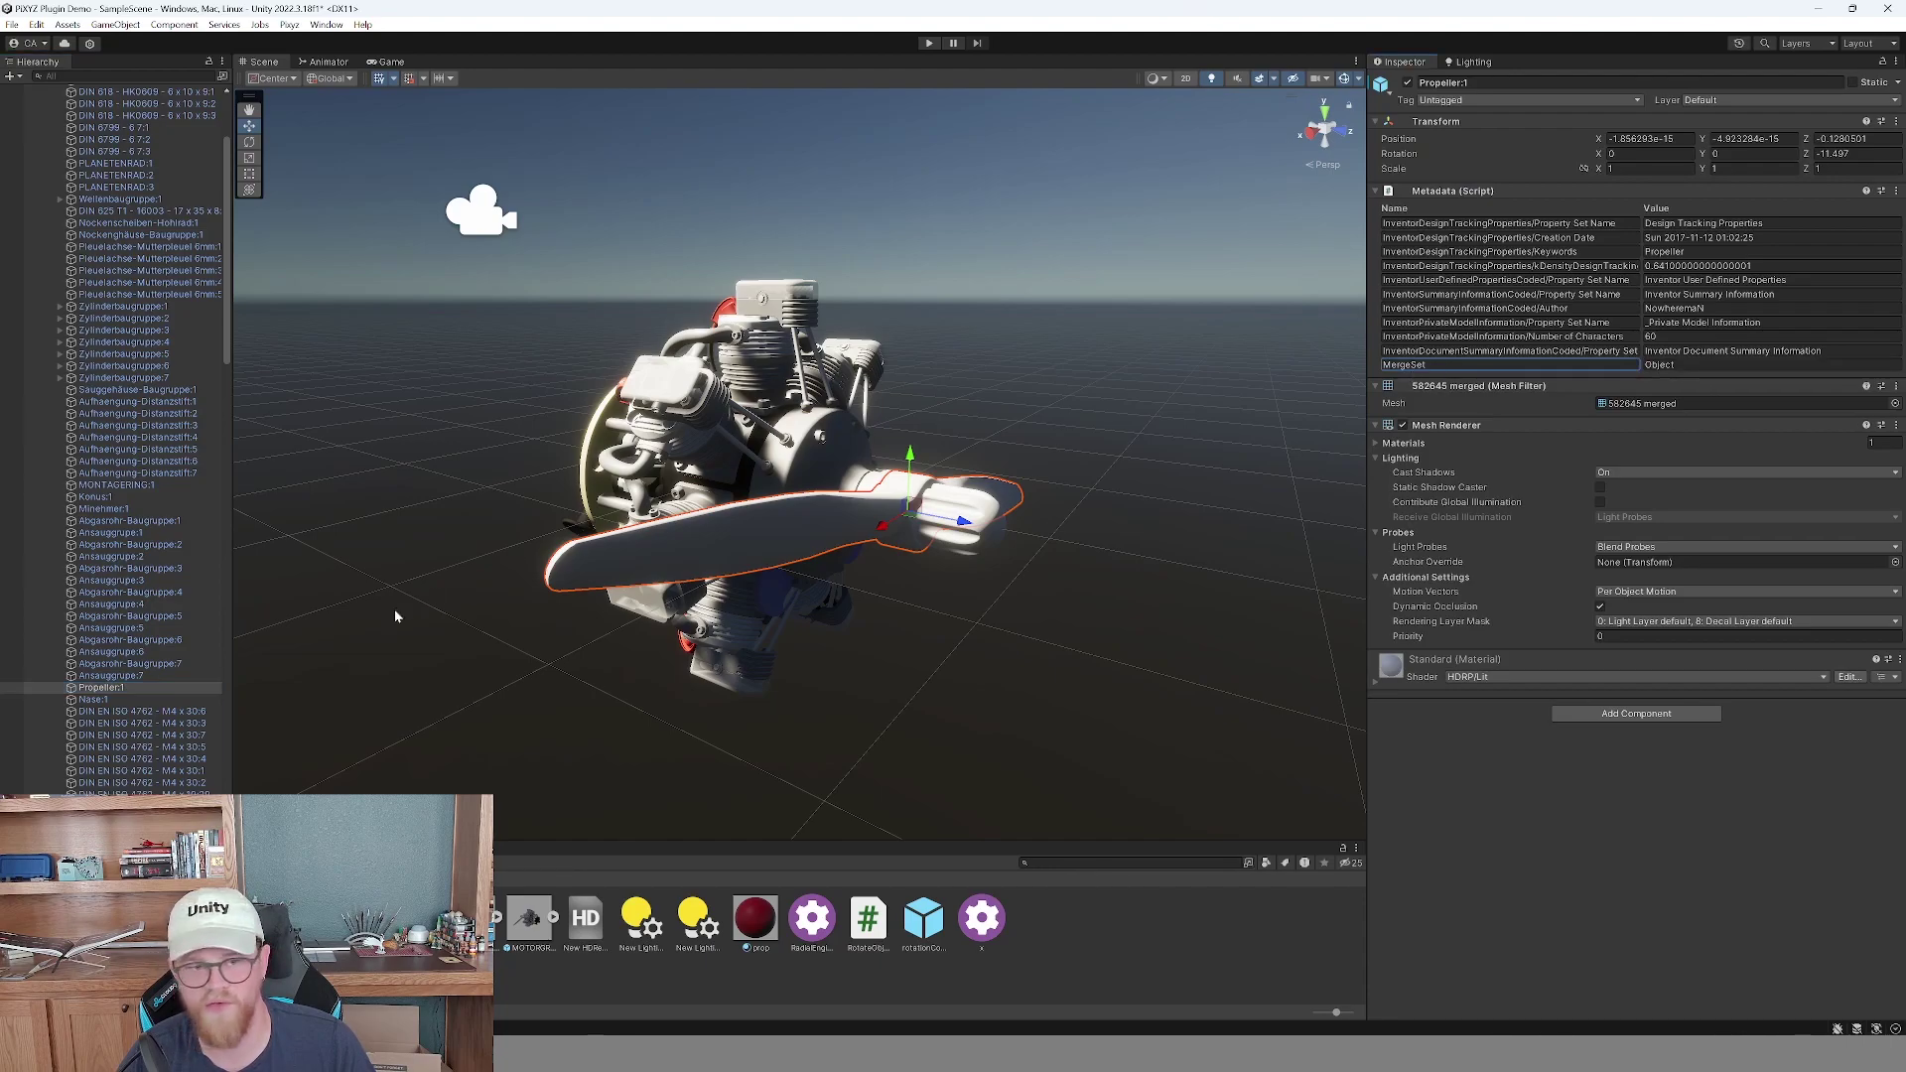
{"action": "left_click", "coordinate": [140, 699]}
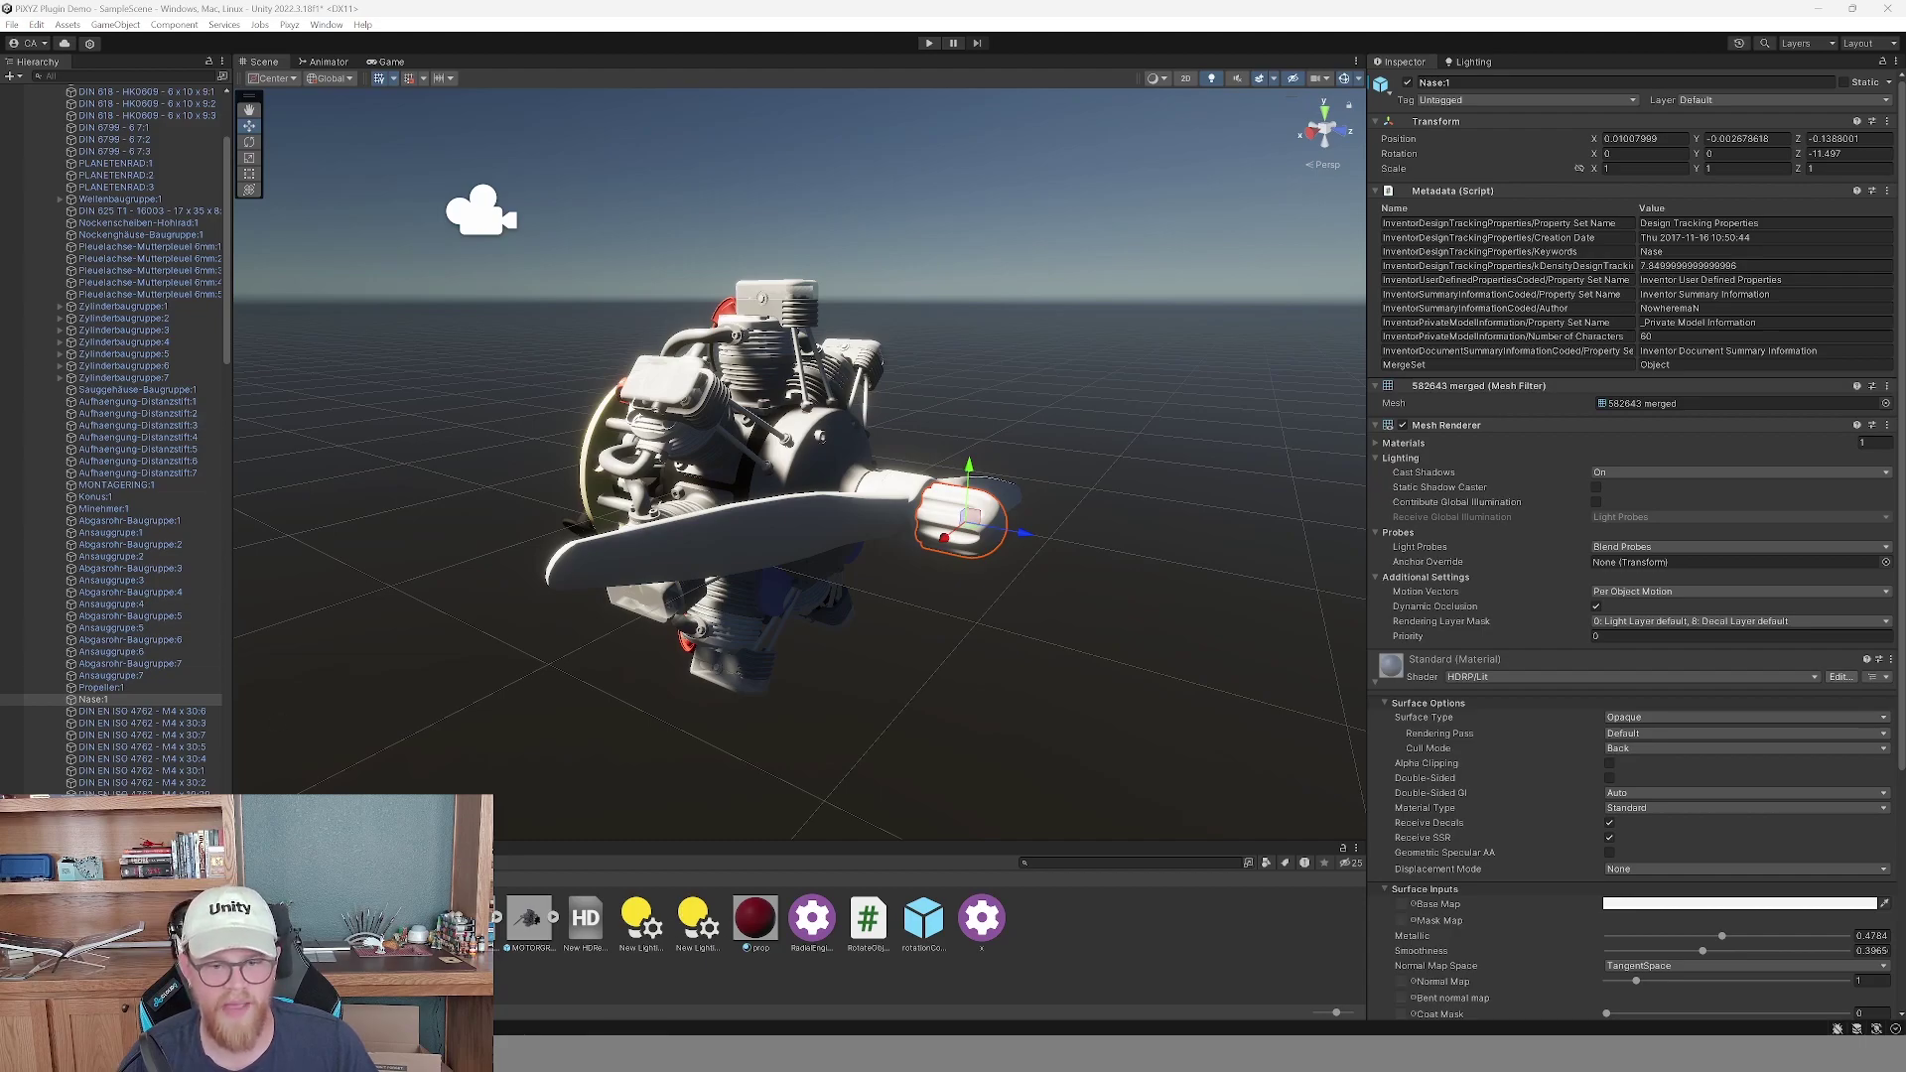
Add a new rule to the Engine_Demo rule set, starting with a Get All GameObjects action.
{"action": "left_click", "coordinate": [416, 919]}
{"action": "left_click", "coordinate": [1641, 296]}
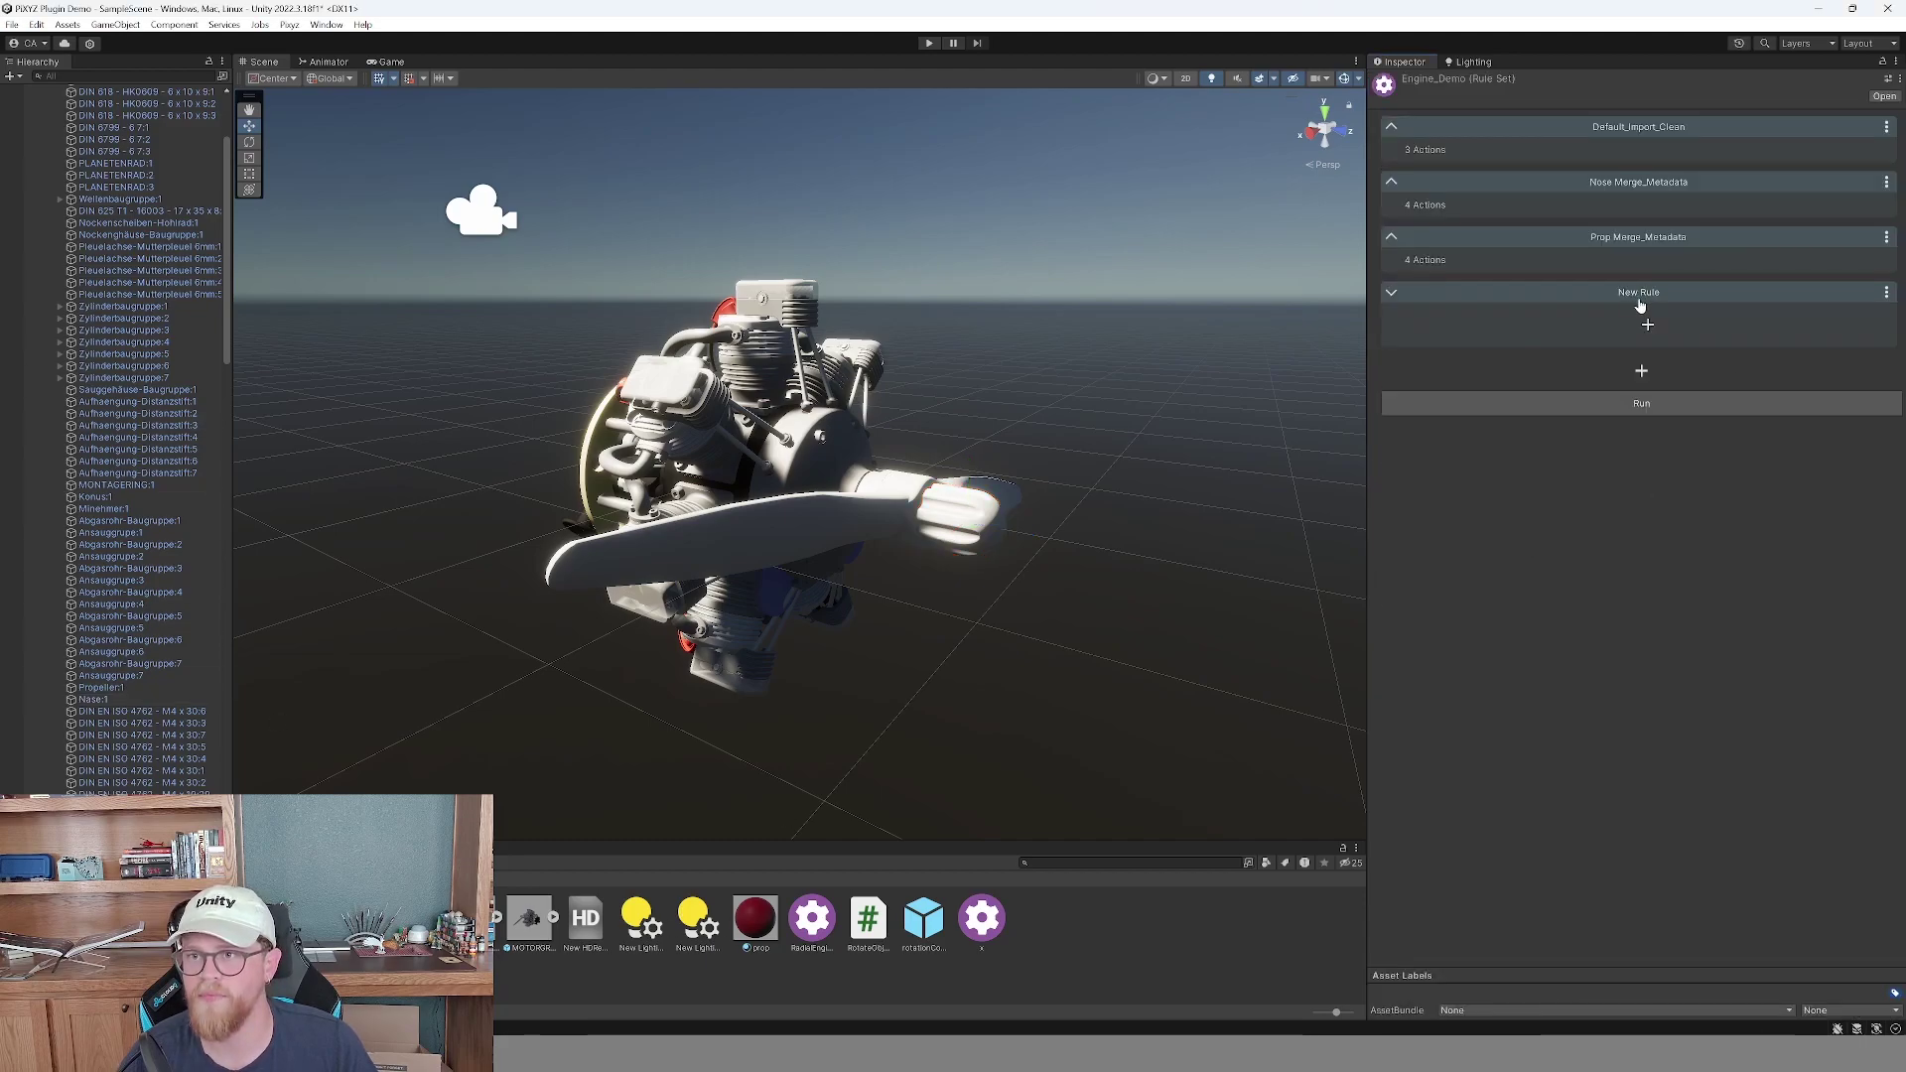
{"action": "left_click", "coordinate": [1646, 324]}
{"action": "mouse_move", "coordinate": [1677, 327]}
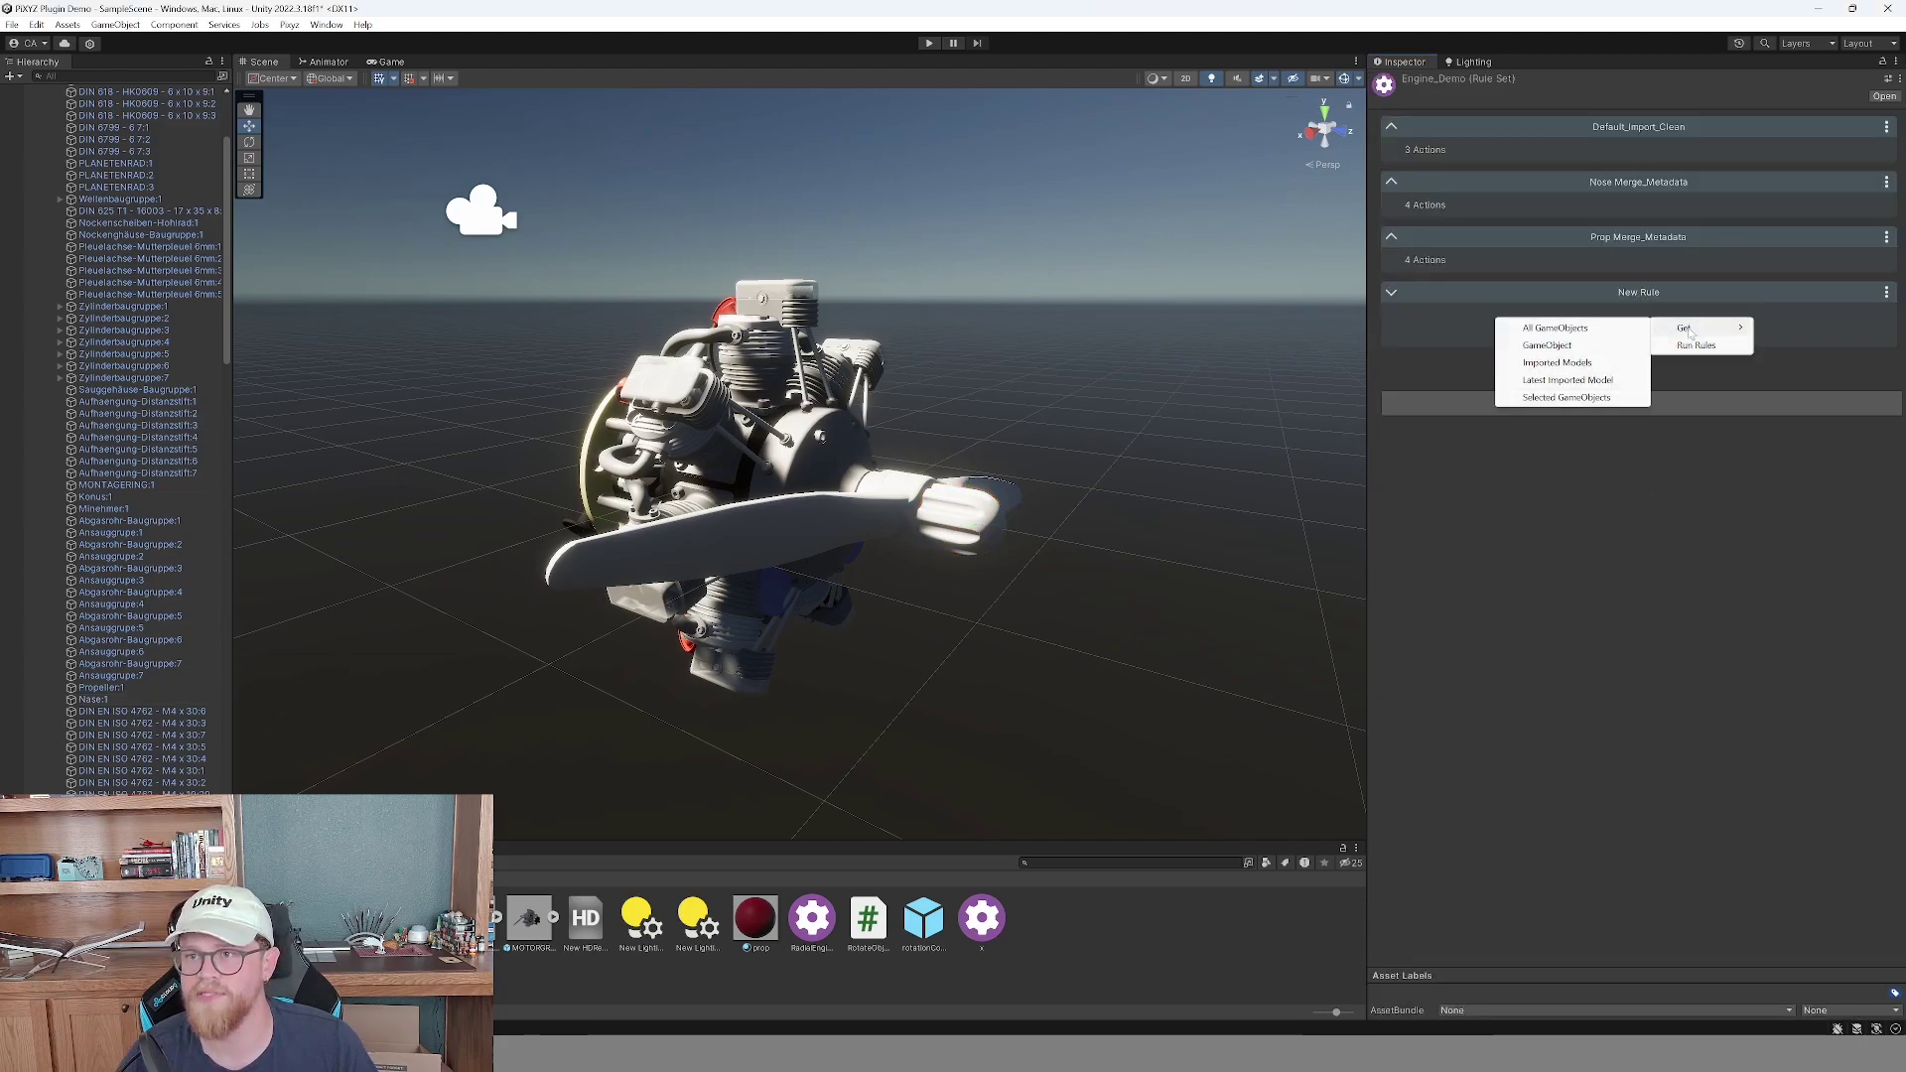
{"action": "left_click", "coordinate": [1618, 327]}
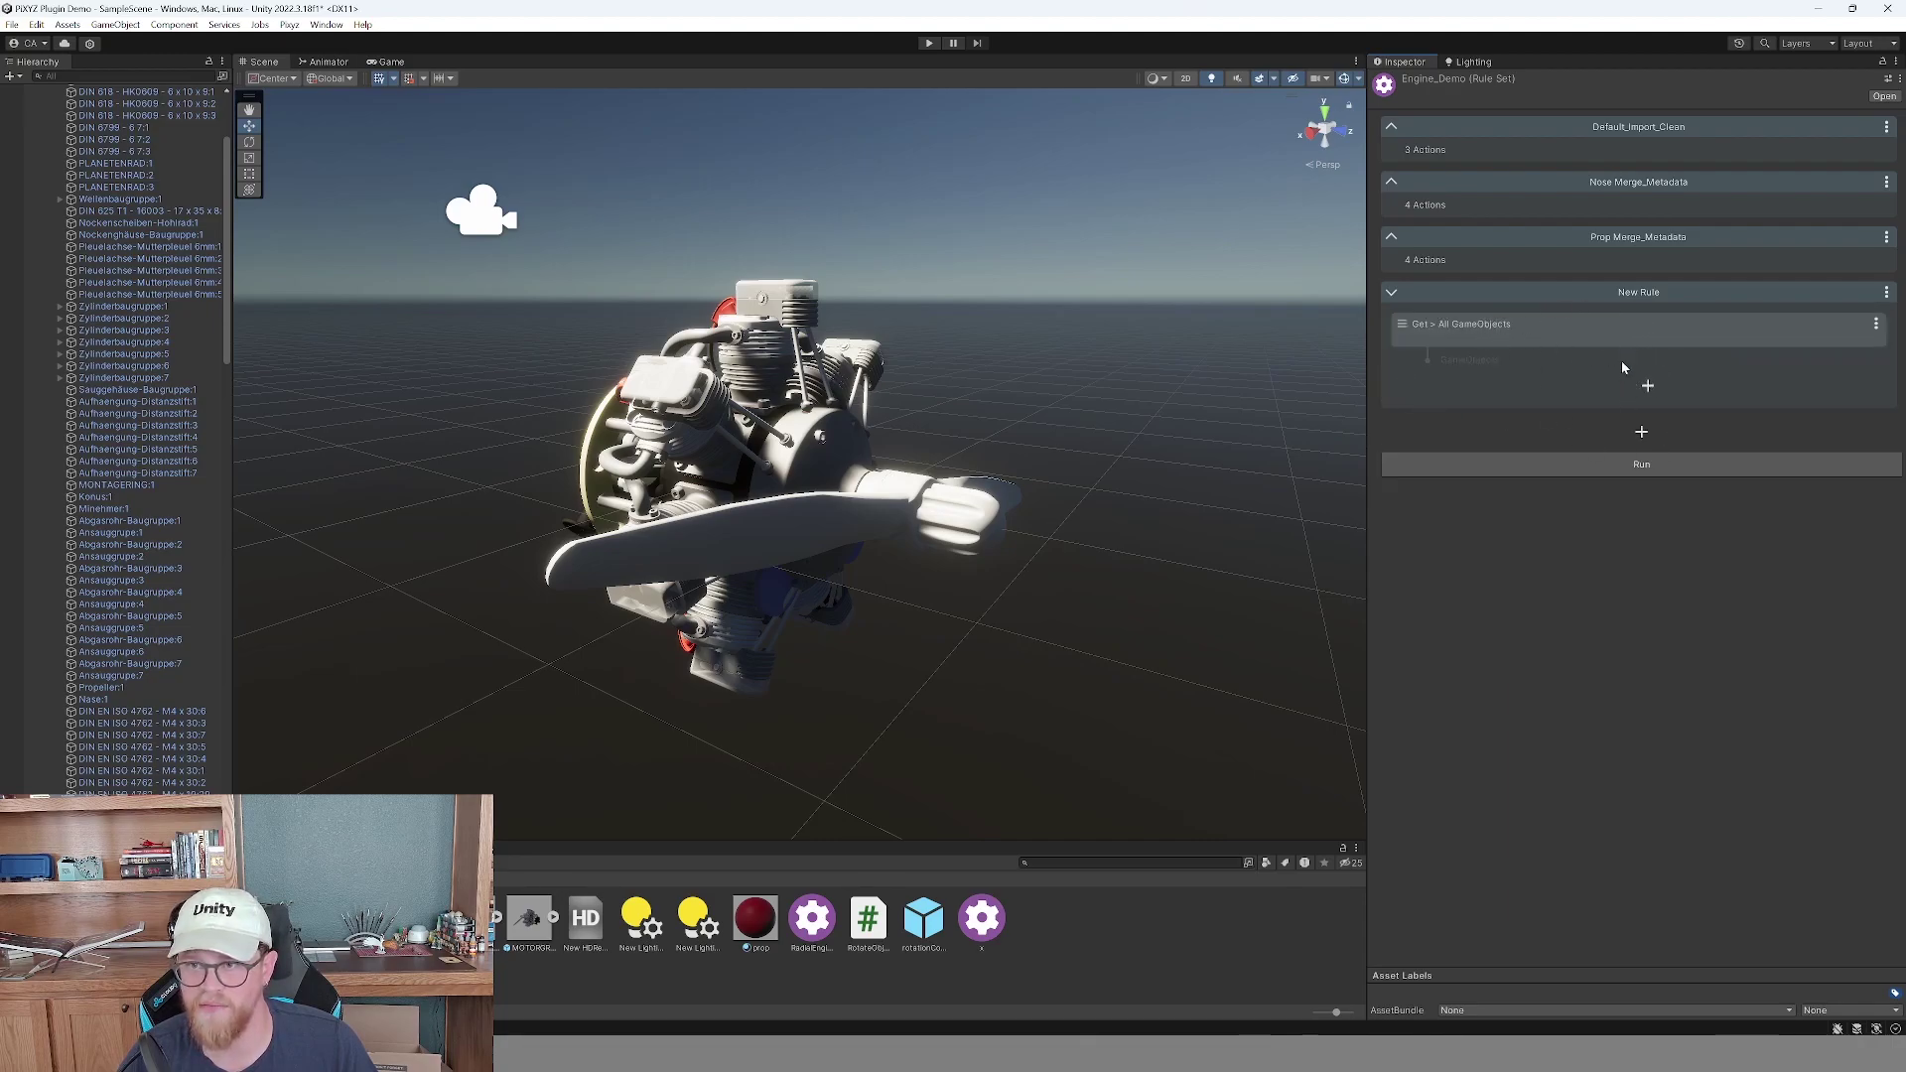
Add a Filter On Property action to the new rule, with property name containing "mergeset" and property value containing "object".
{"action": "left_click", "coordinate": [1664, 398]}
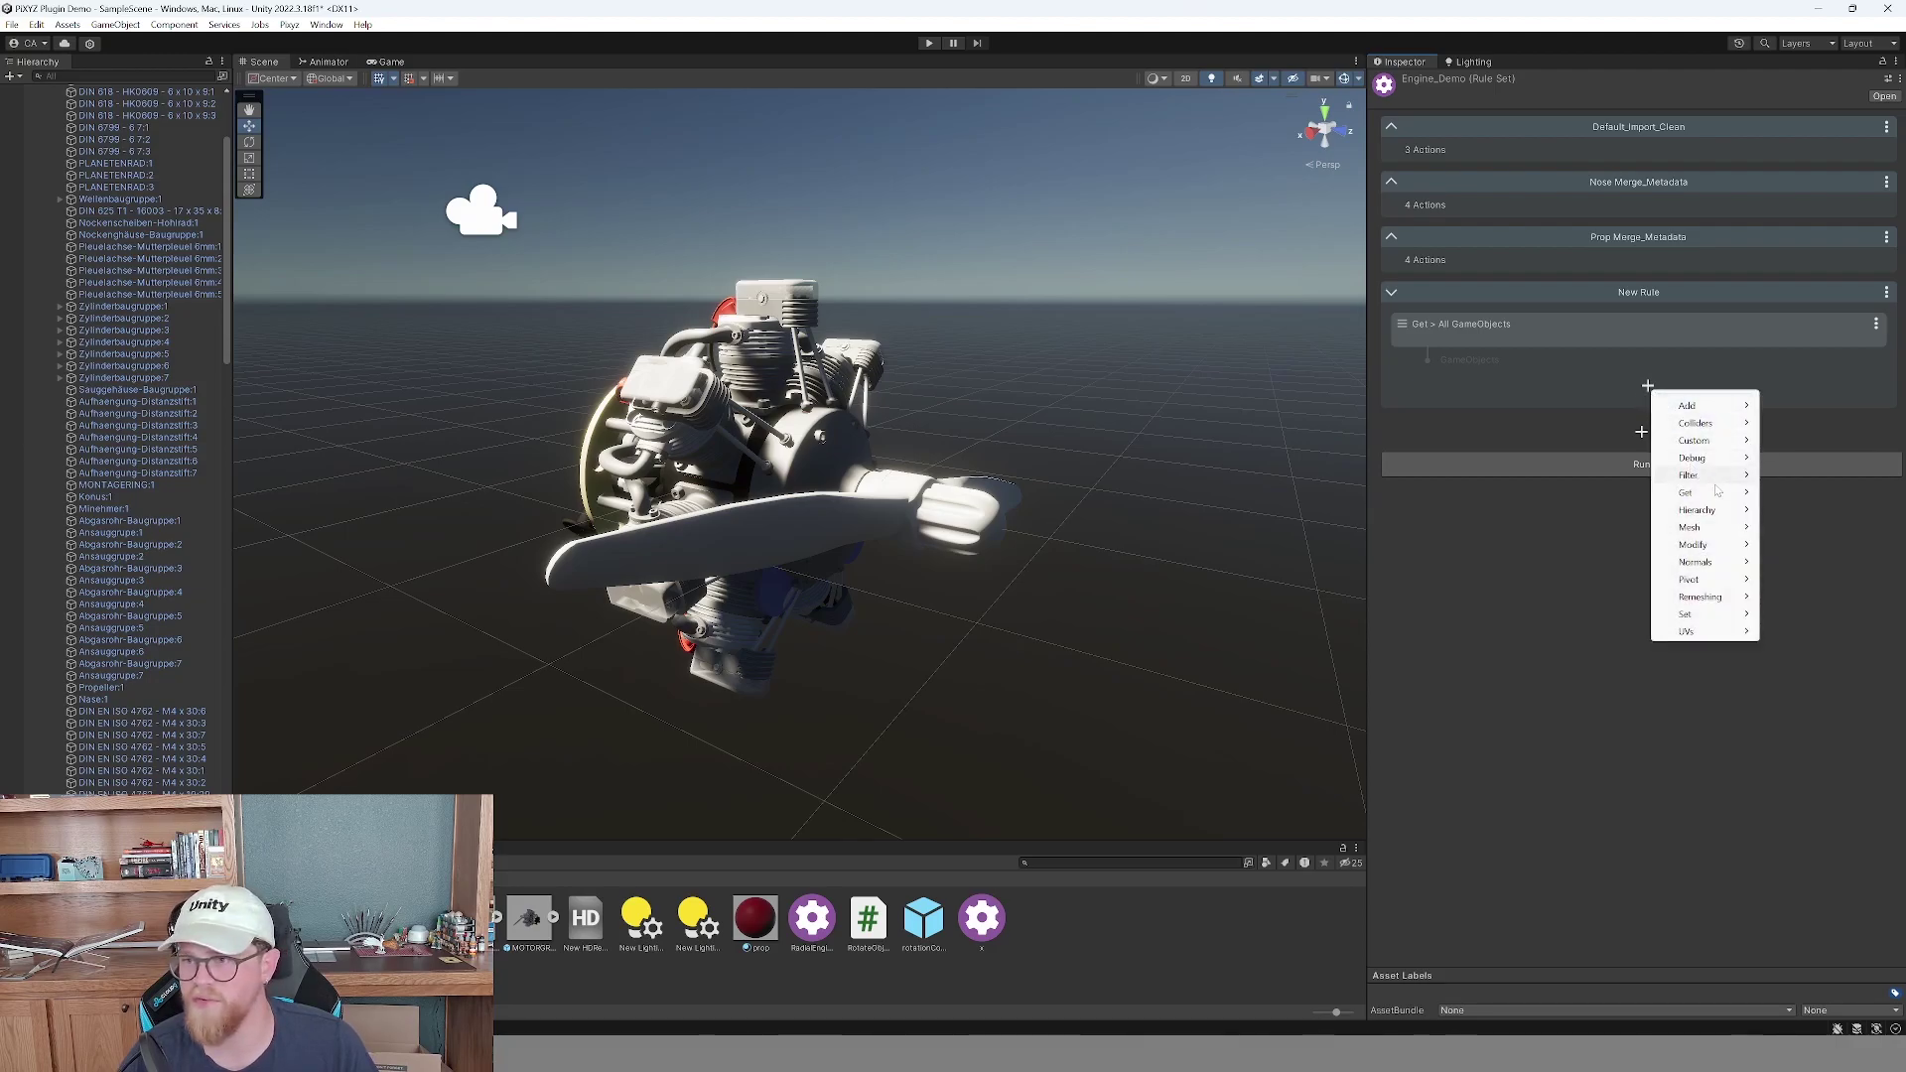
{"action": "mouse_move", "coordinate": [1712, 476]}
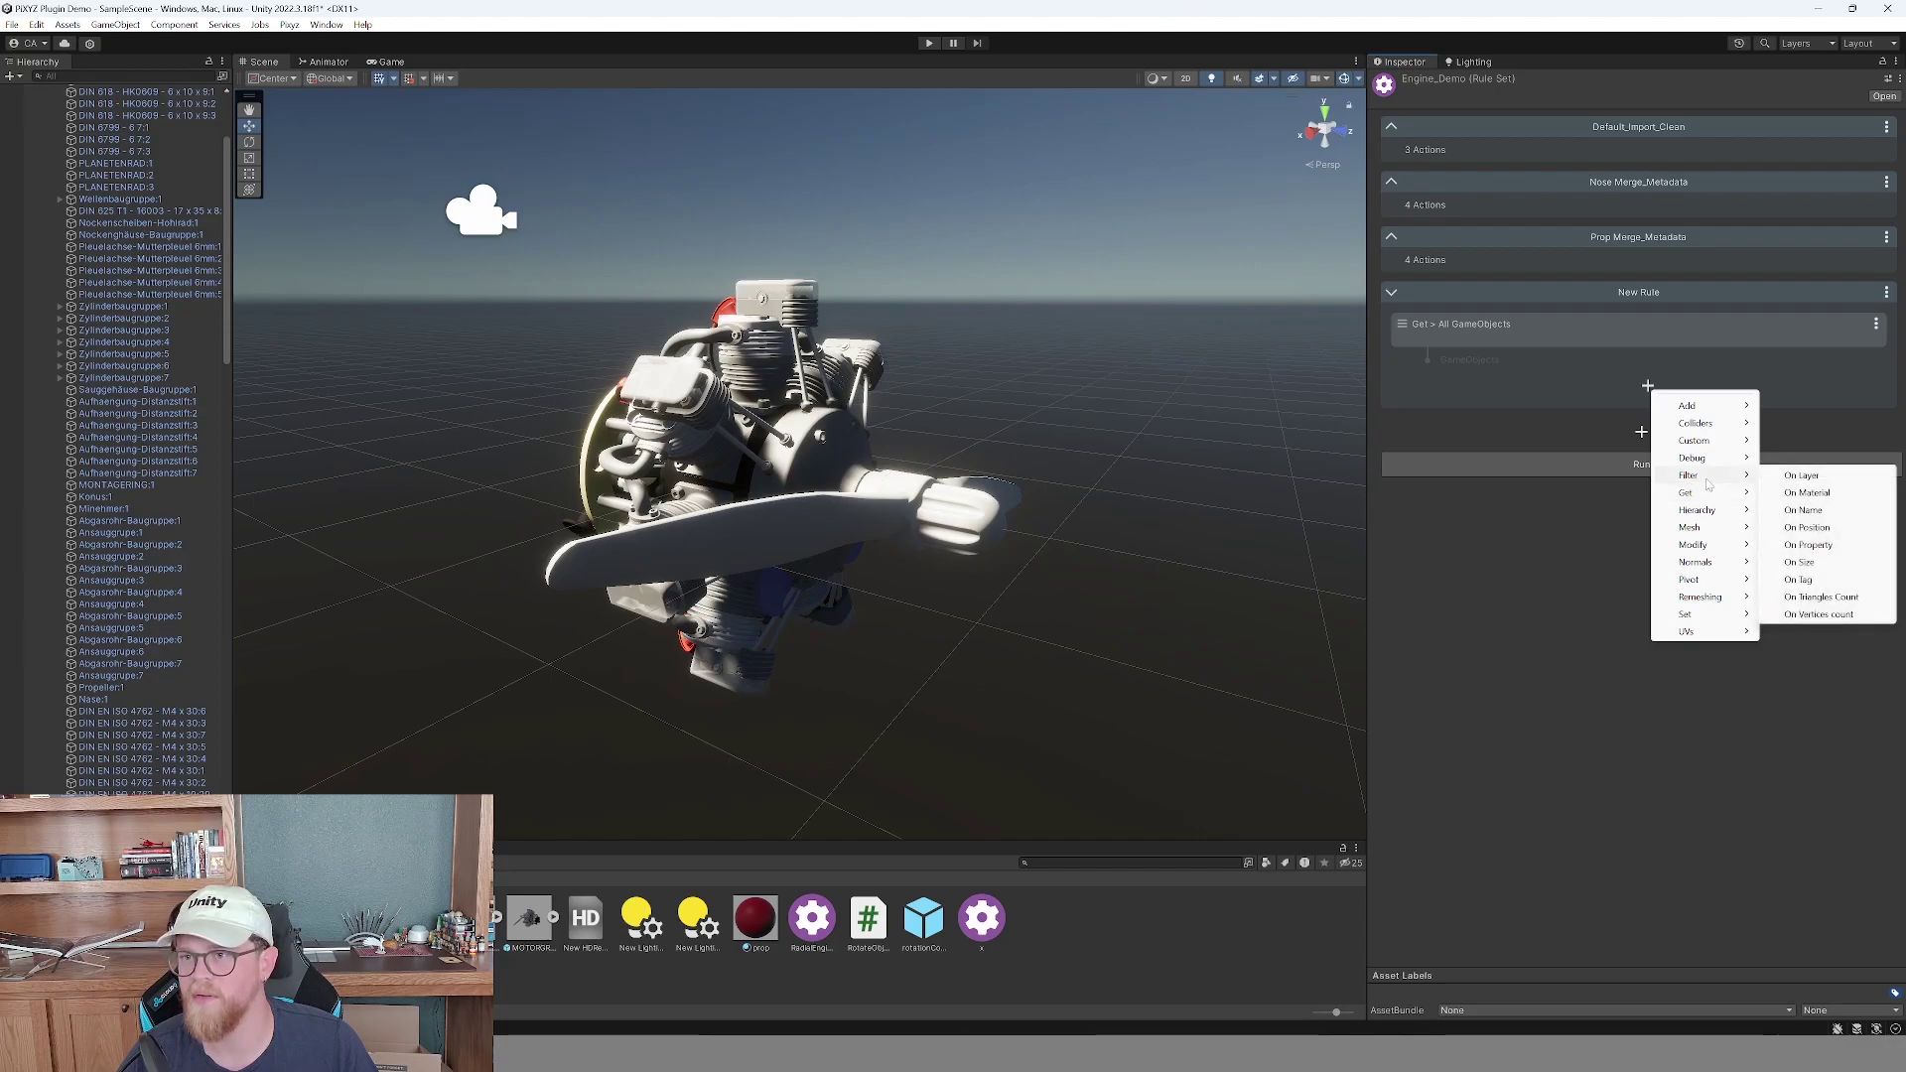
{"action": "left_click", "coordinate": [1808, 545]}
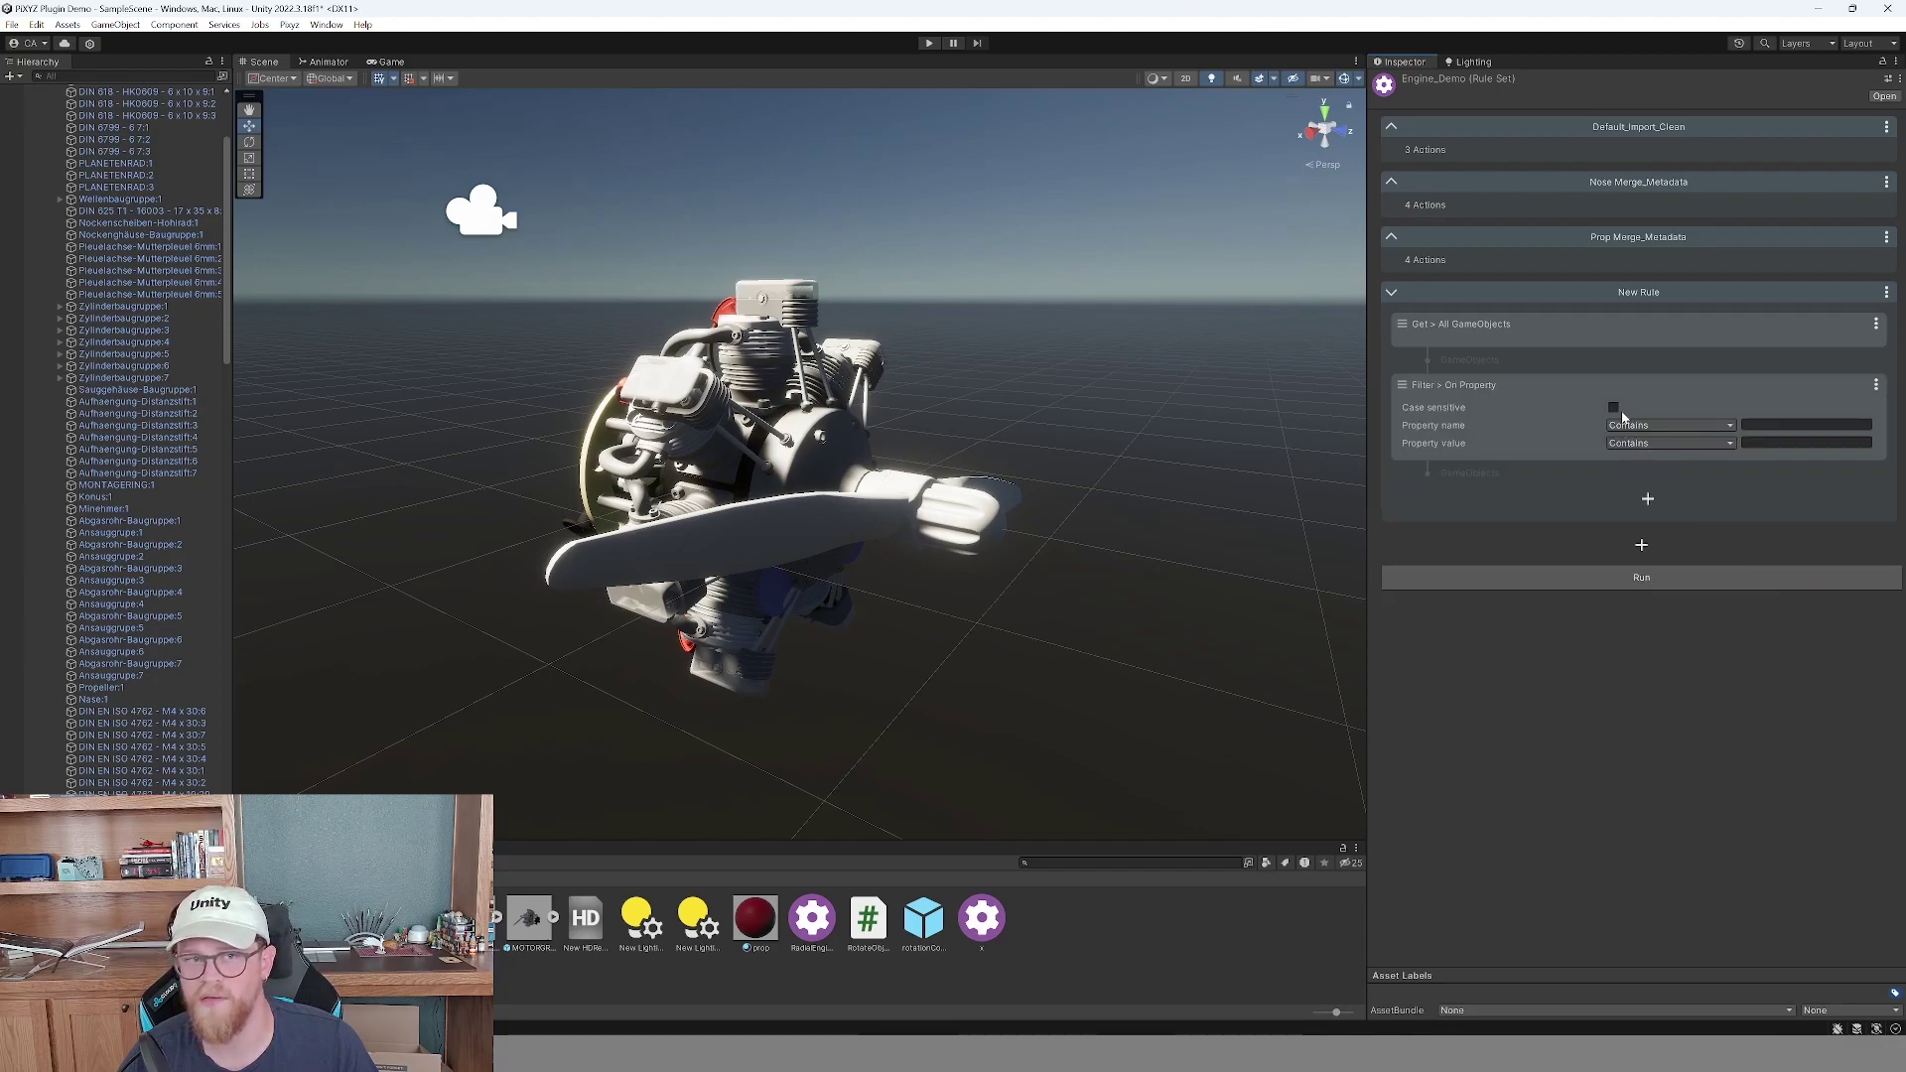
{"action": "left_click", "coordinate": [1795, 427]}
{"action": "type", "text": "mergeset"}
{"action": "key", "text": "Tab"}
{"action": "type", "text": "object"}
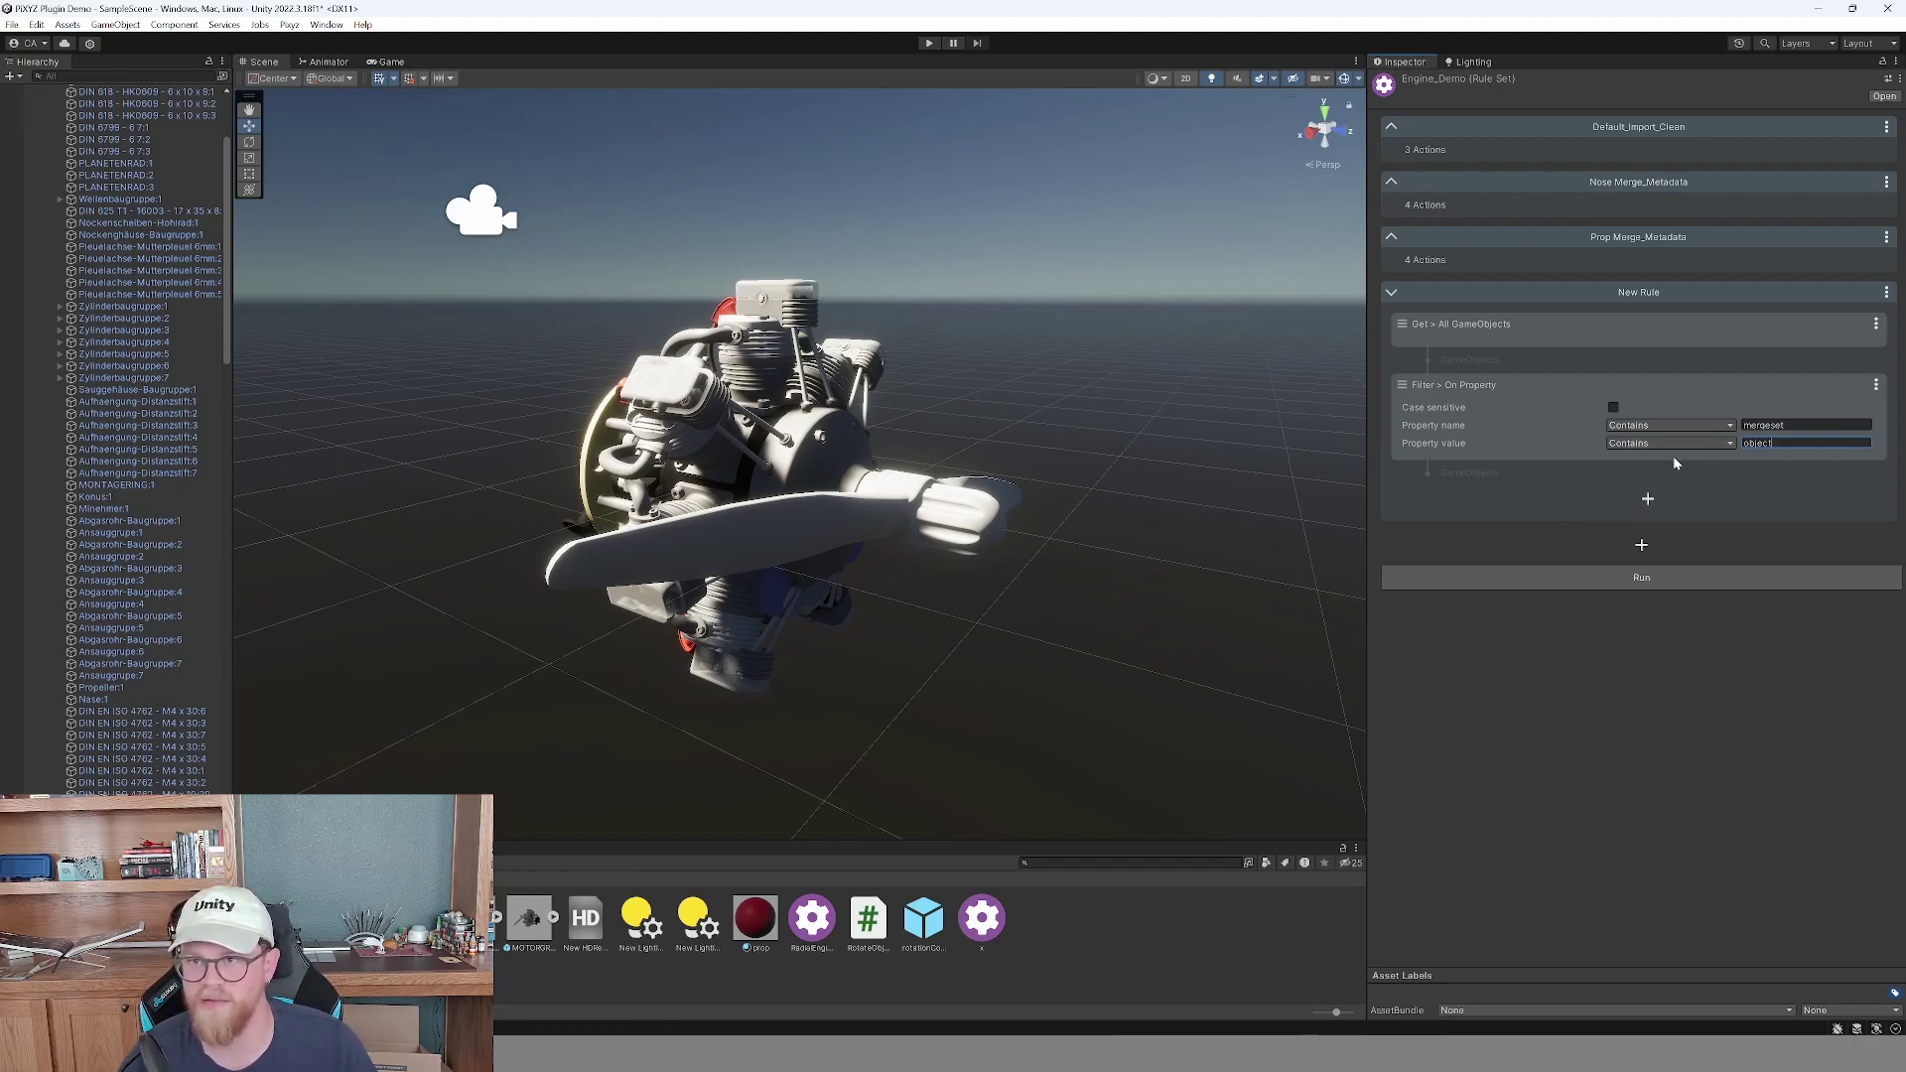
{"action": "left_click", "coordinate": [1816, 424]}
{"action": "left_click", "coordinate": [1792, 443]}
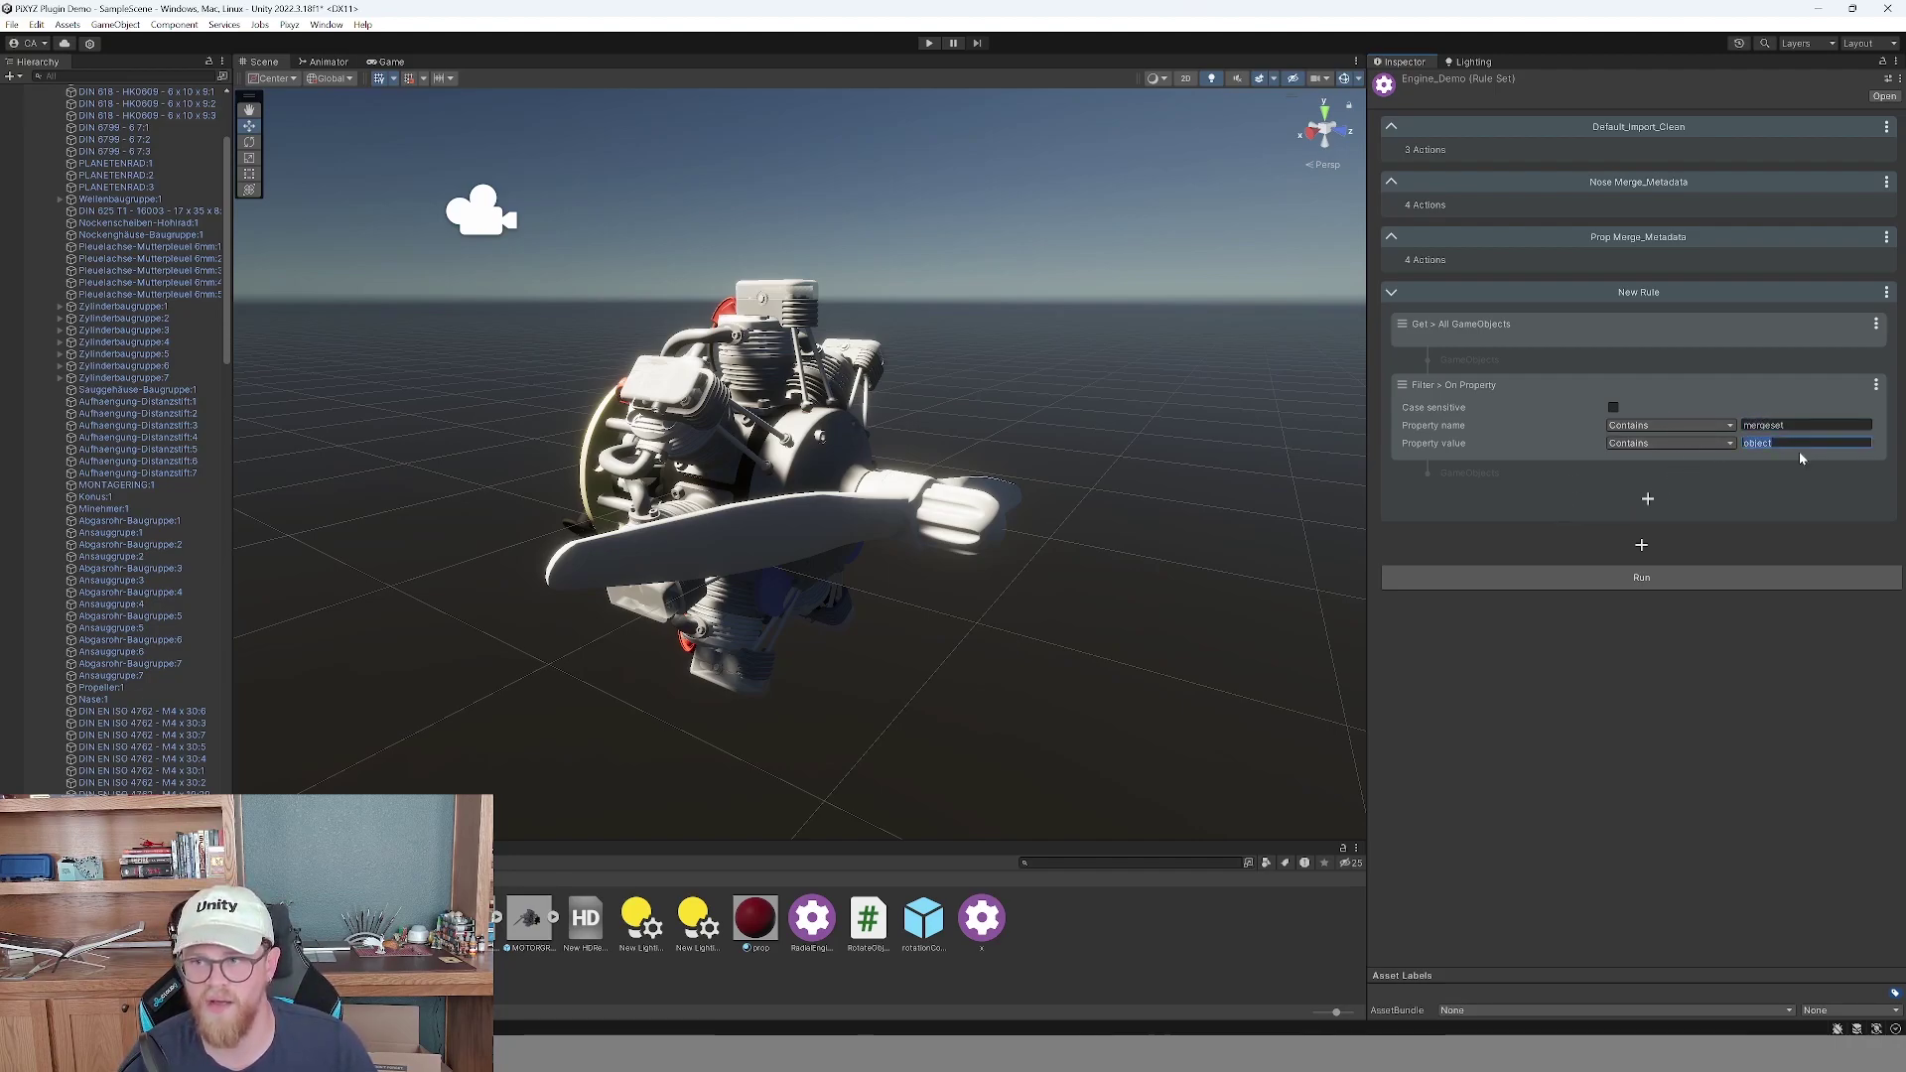
Add a Hierarchy Merge action of type Merge all after the property filter.
{"action": "left_click", "coordinate": [1648, 500]}
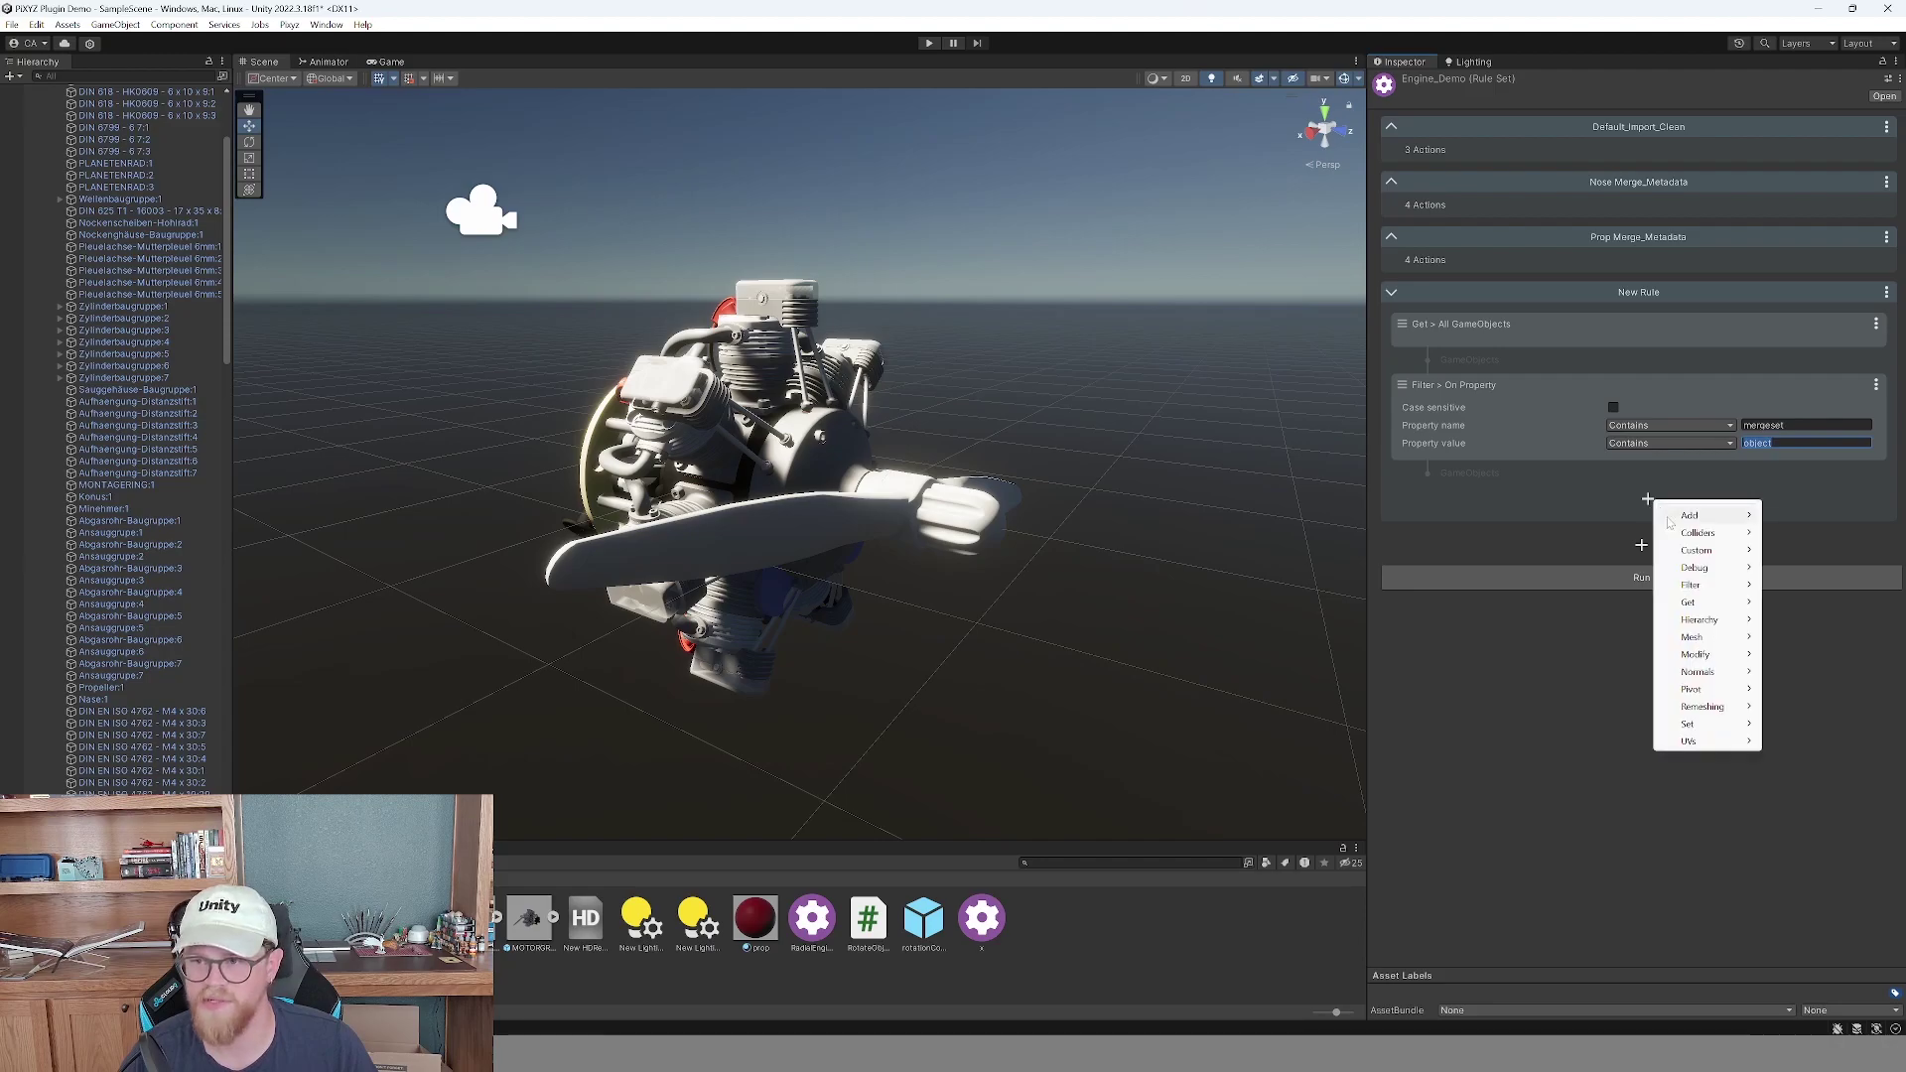
{"action": "mouse_move", "coordinate": [1707, 623]}
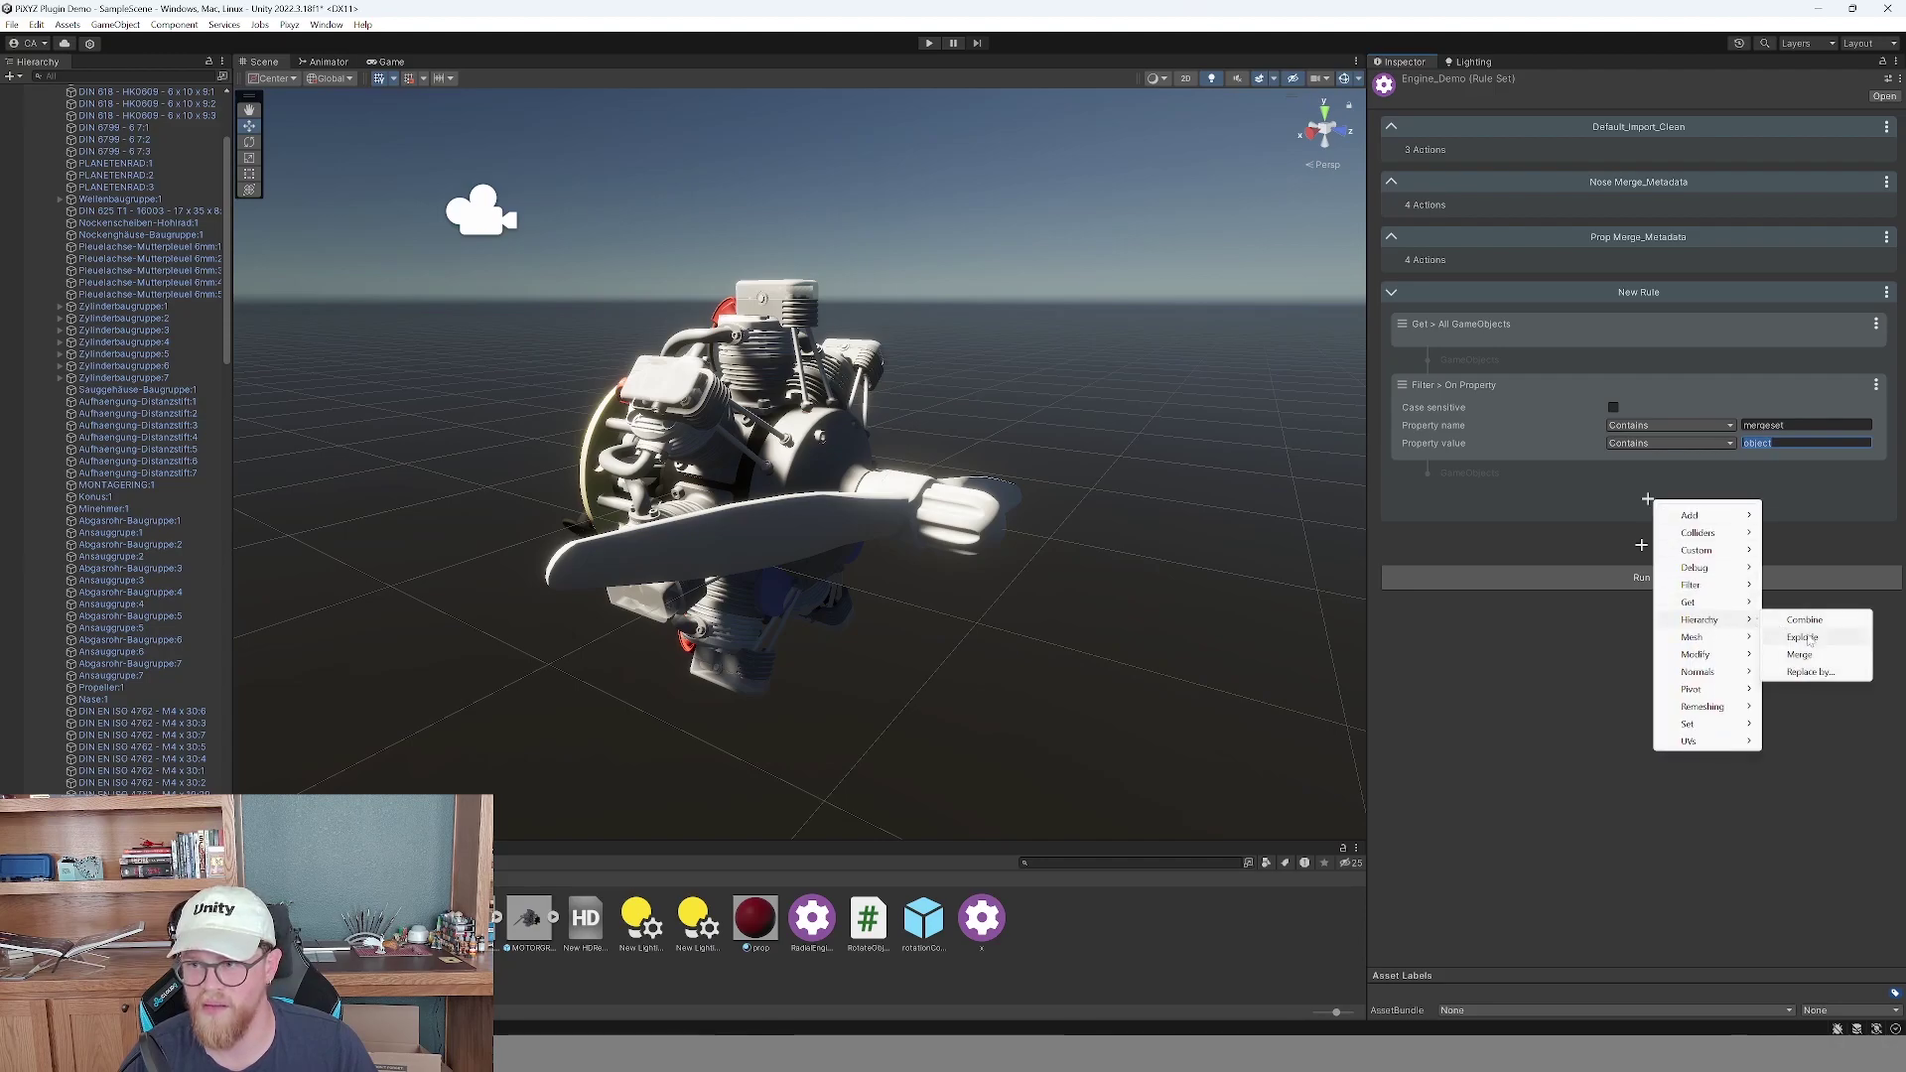
{"action": "left_click", "coordinate": [1831, 654]}
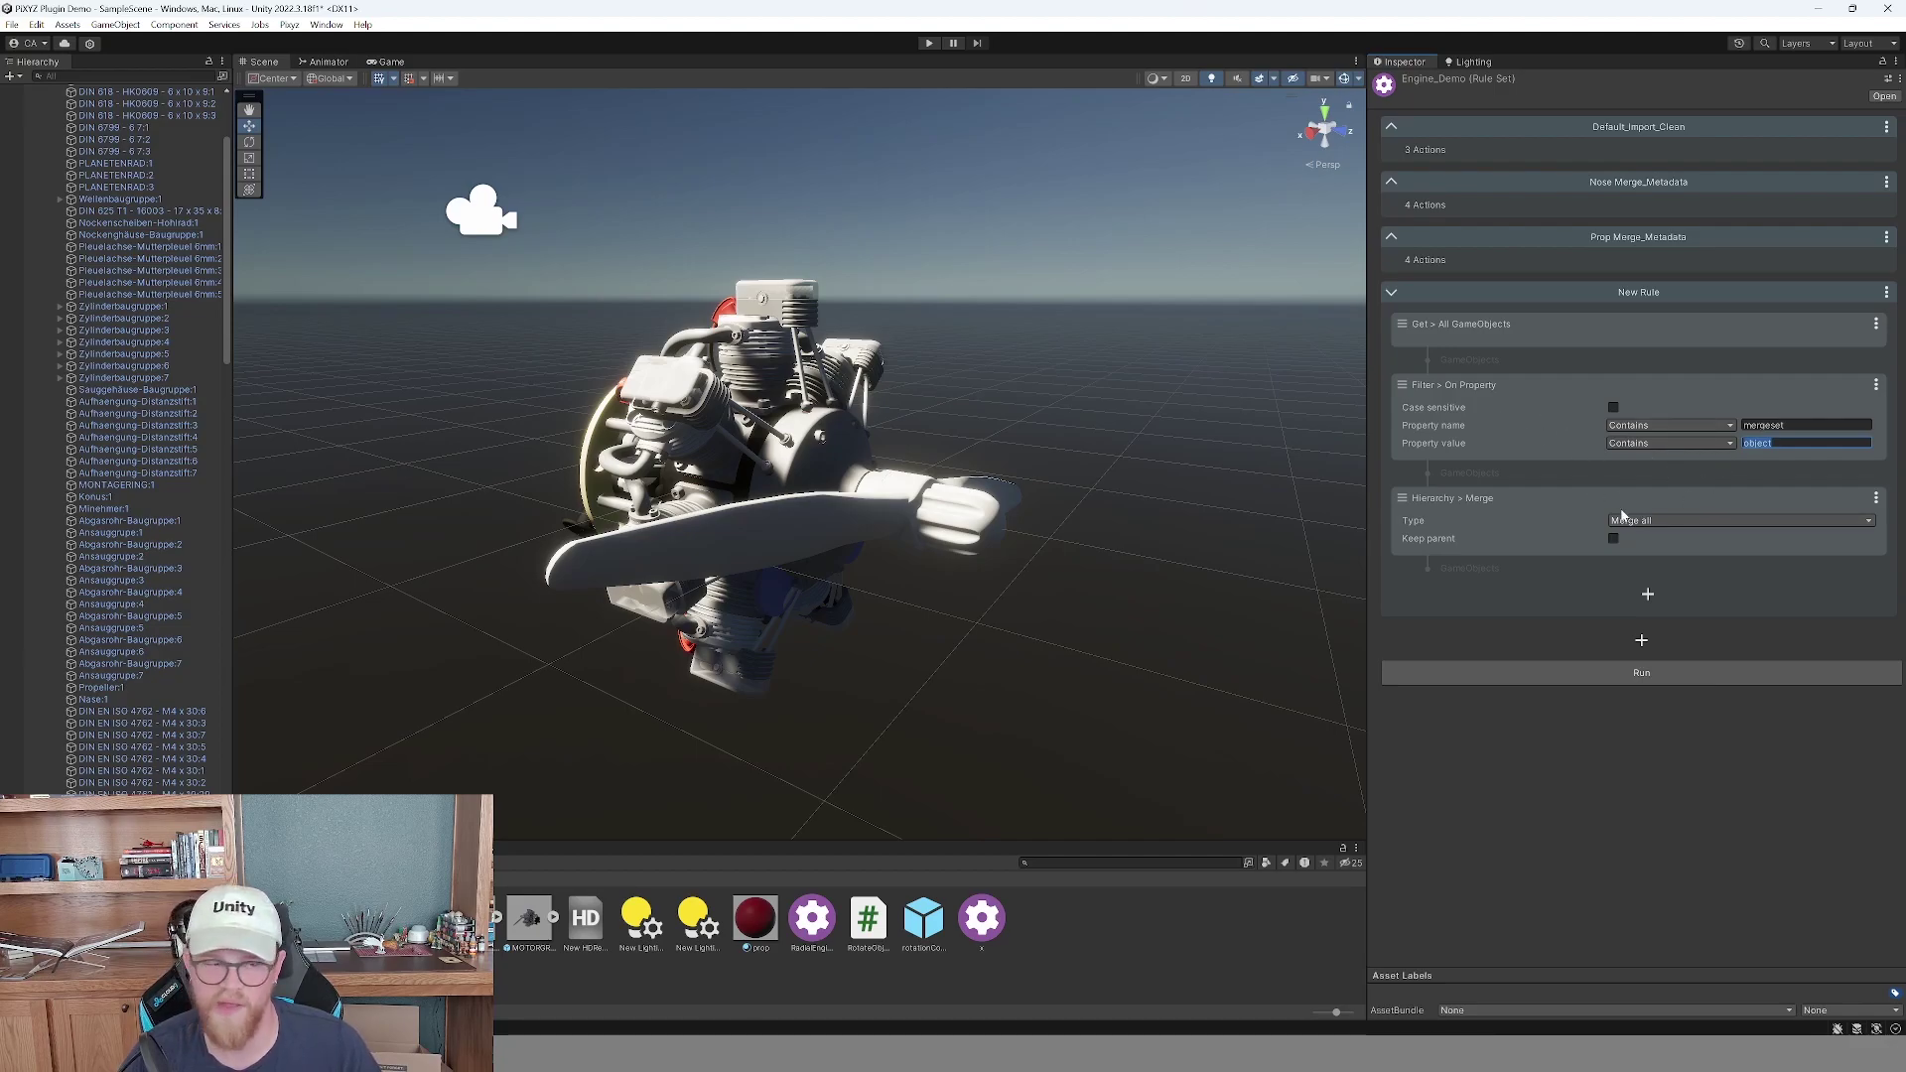
Add a Set Name action after the merge with the new name Prop_And_Nose.
{"action": "left_click", "coordinate": [1648, 593]}
{"action": "mouse_move", "coordinate": [1709, 824]}
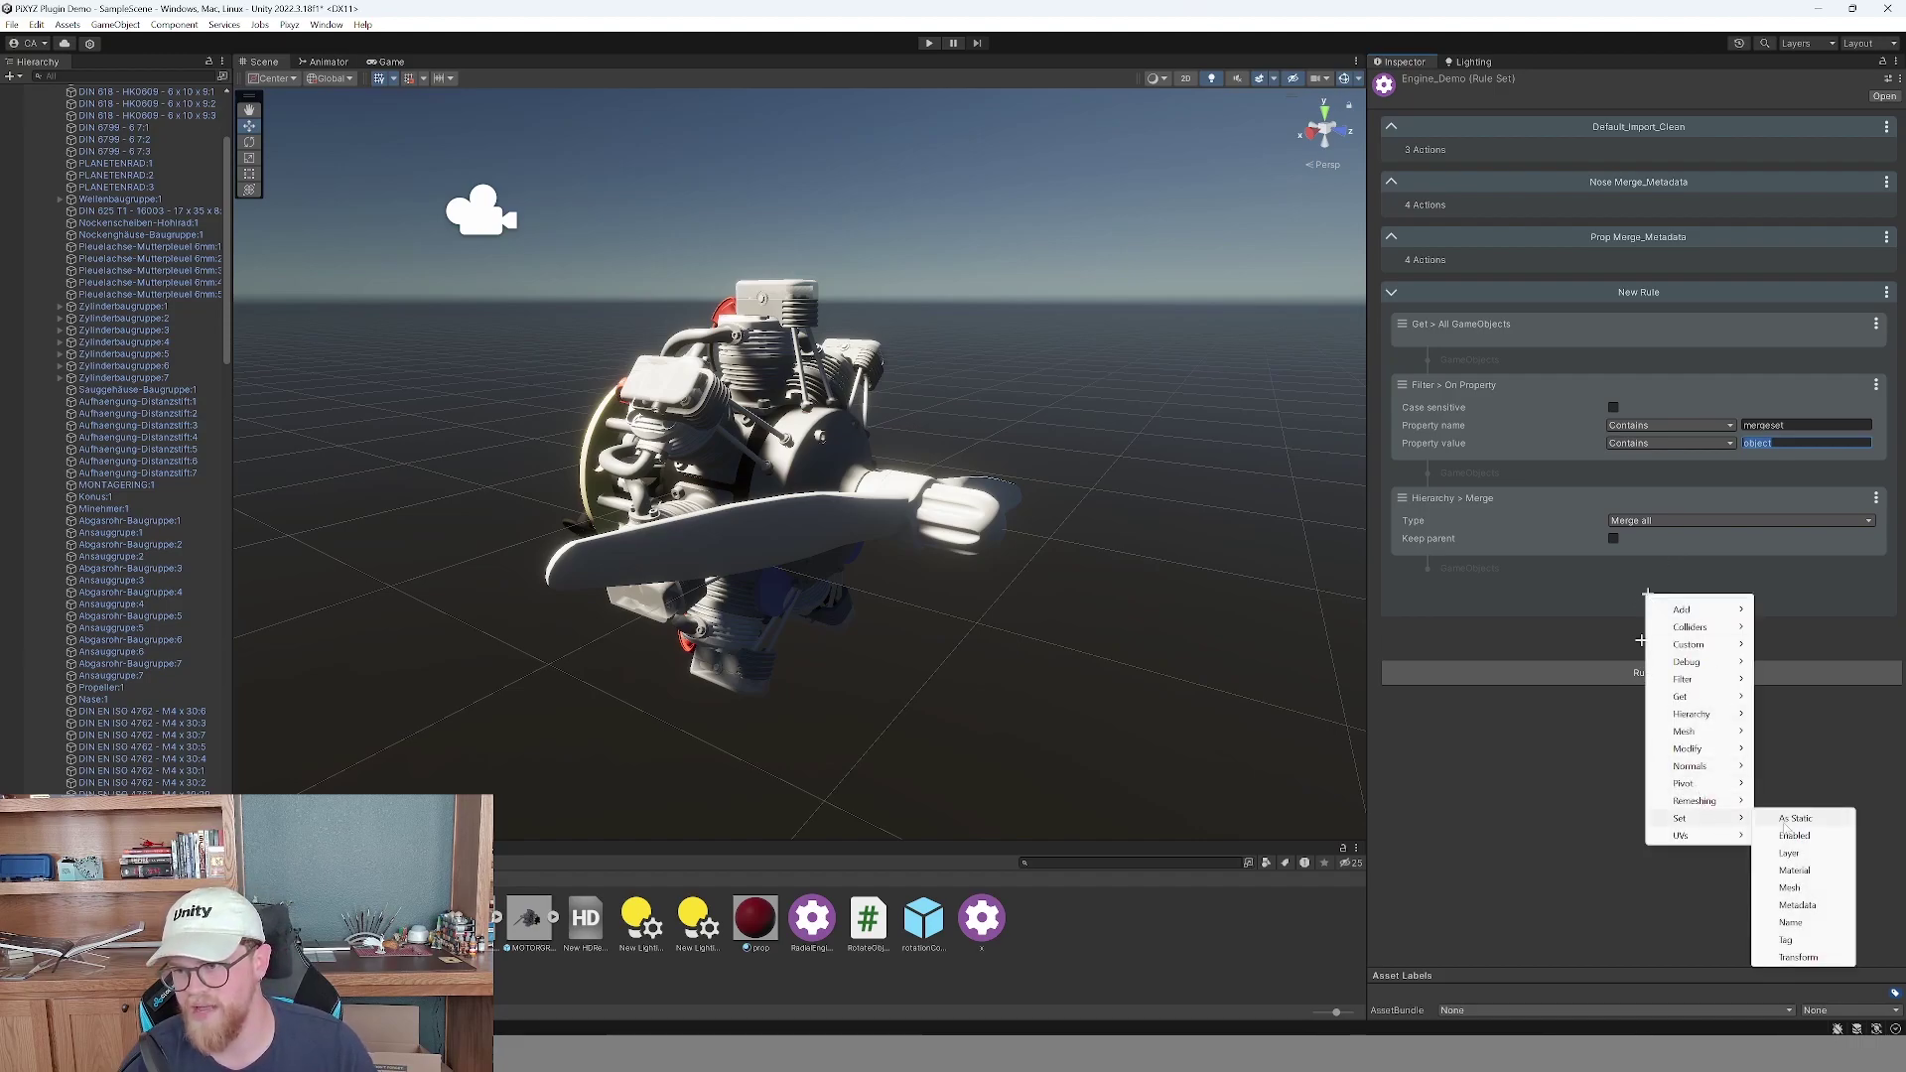
{"action": "left_click", "coordinate": [1792, 923]}
{"action": "left_click", "coordinate": [1693, 616]}
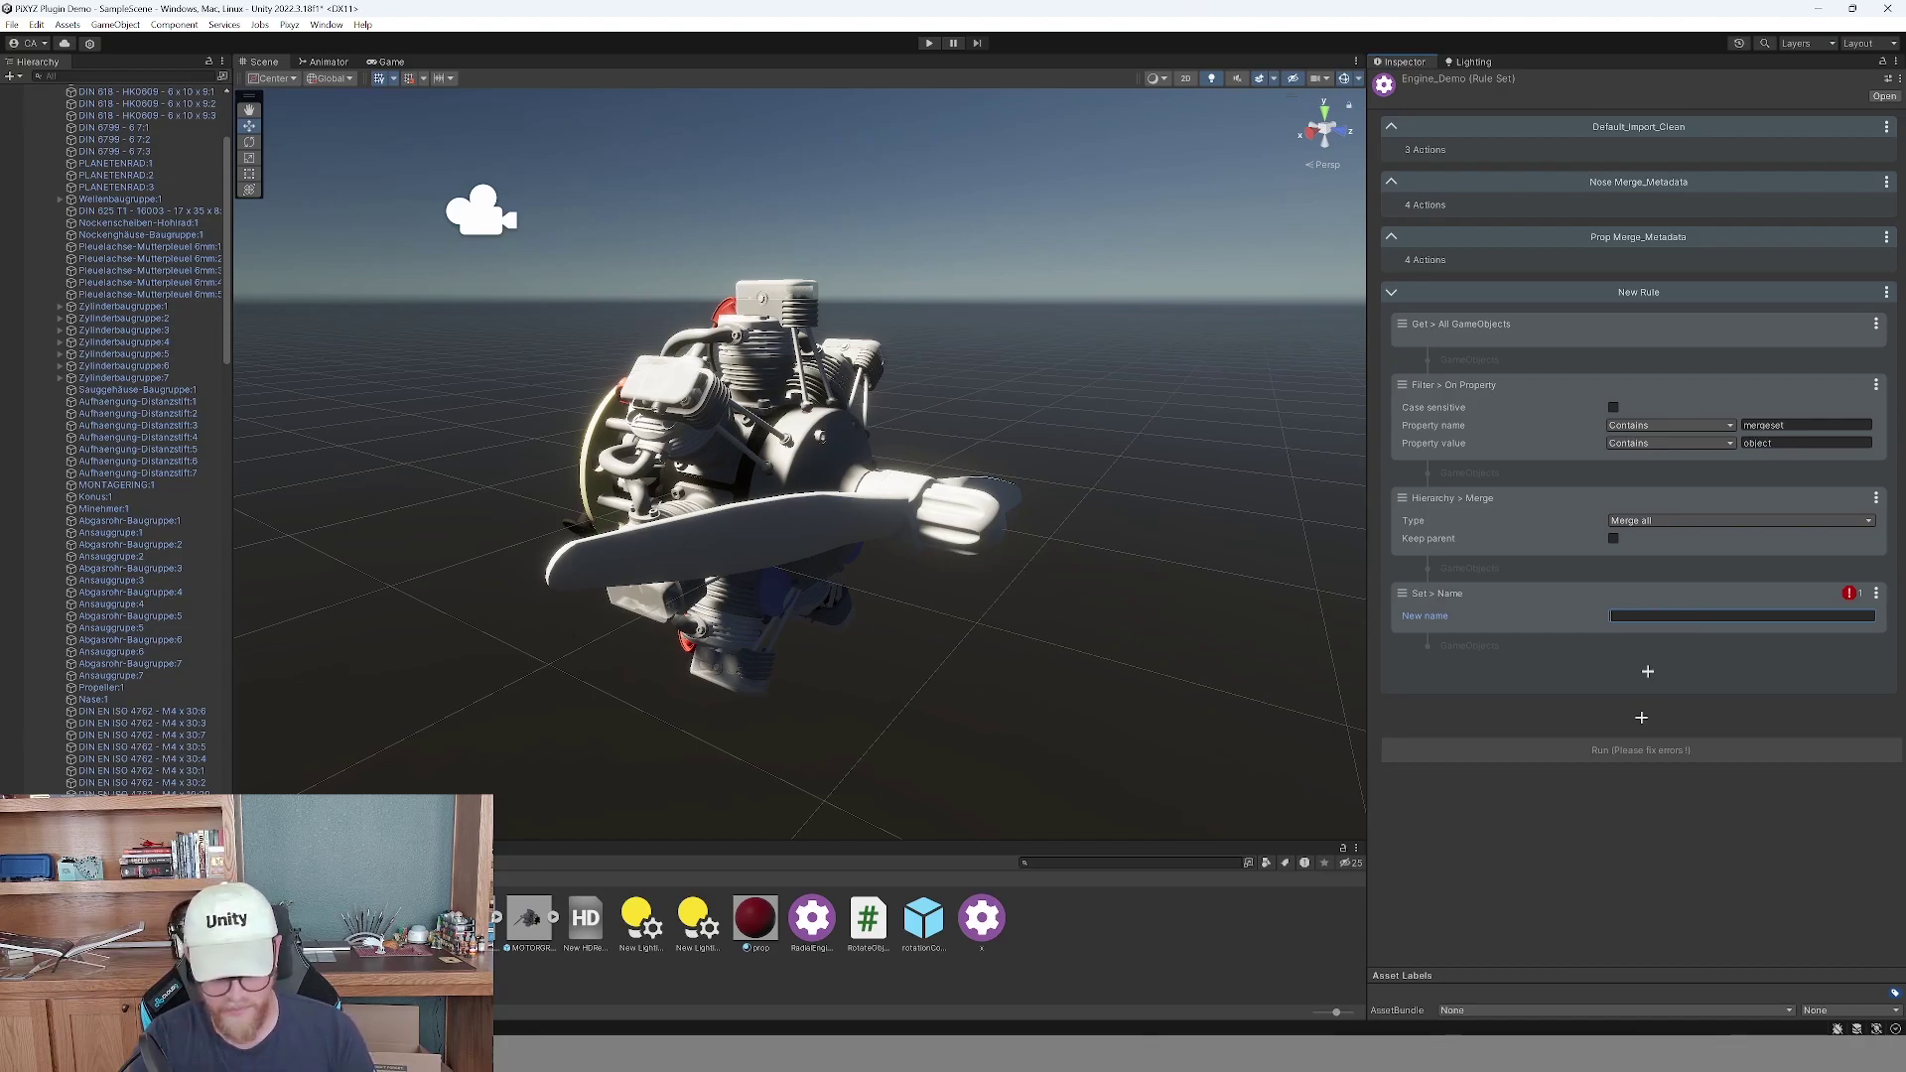
{"action": "type", "text": "Prop_"}
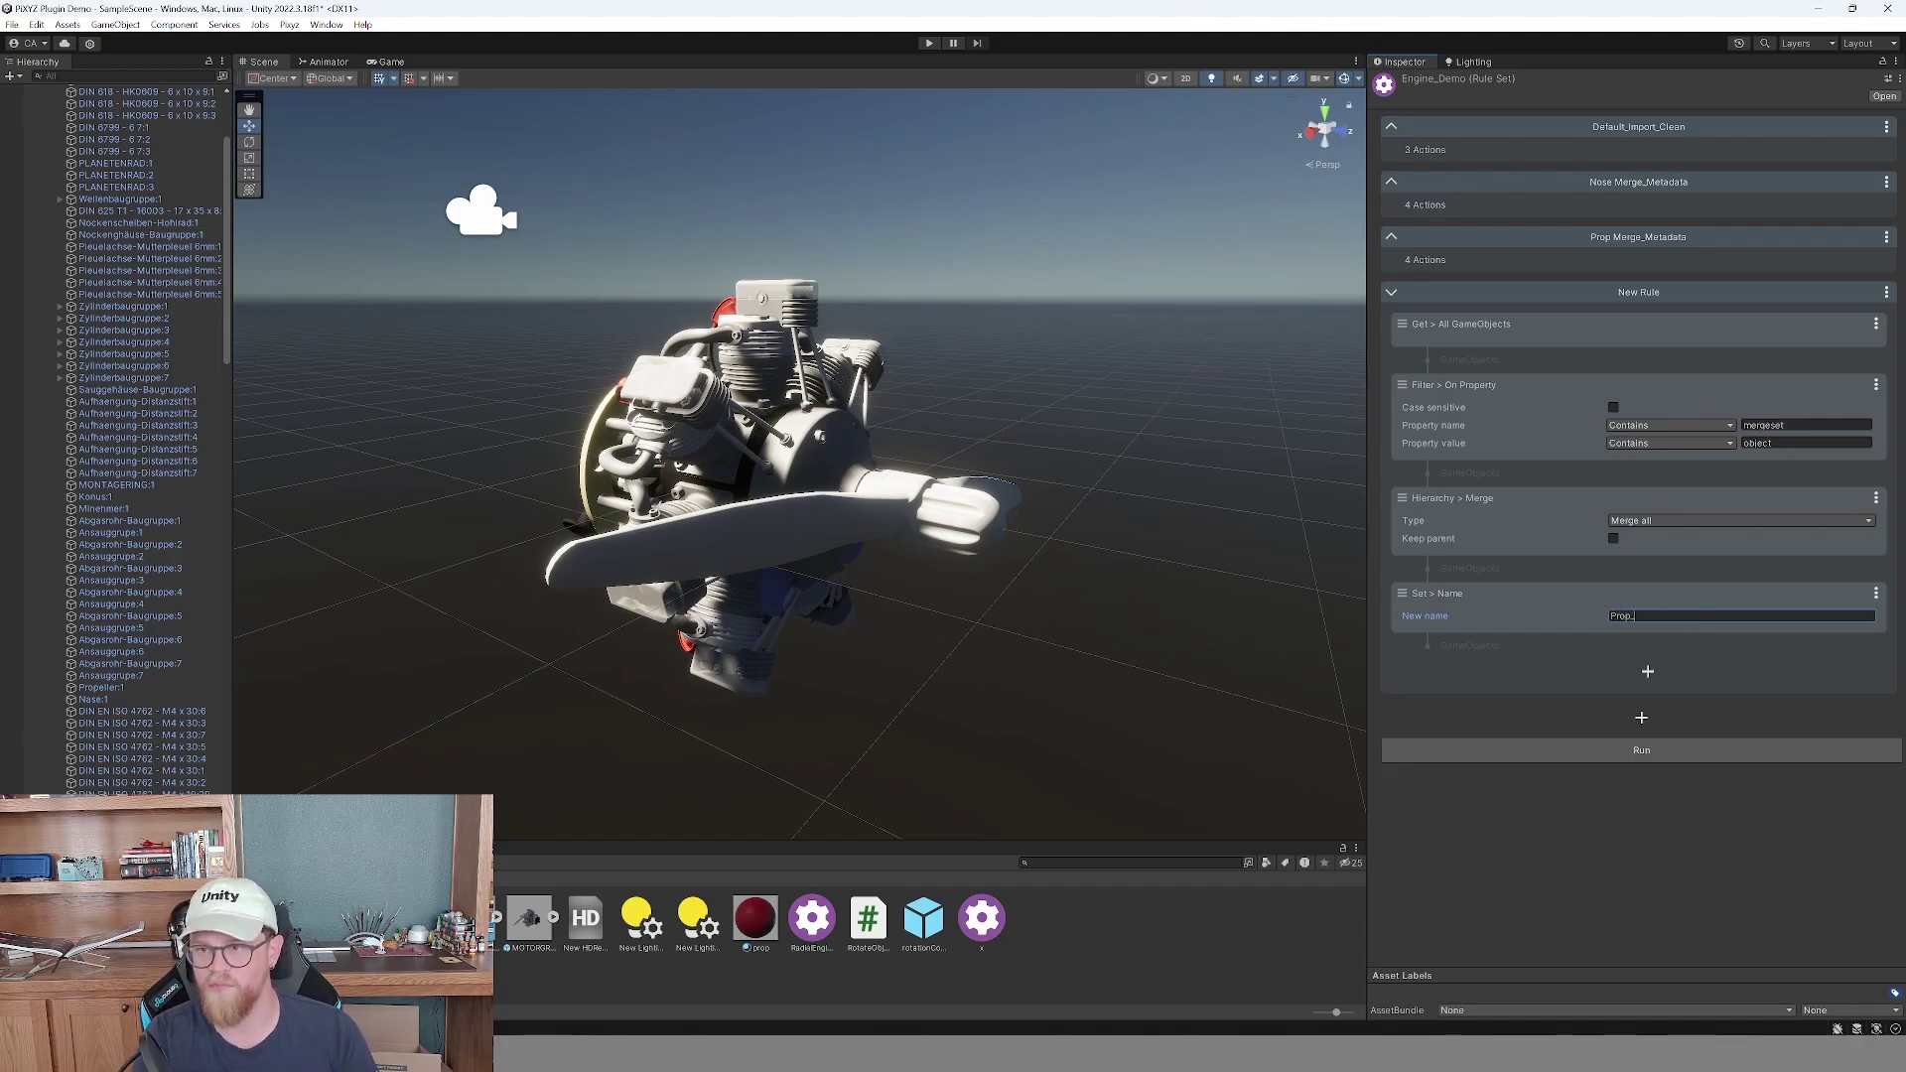
{"action": "type", "text": "And_Nose"}
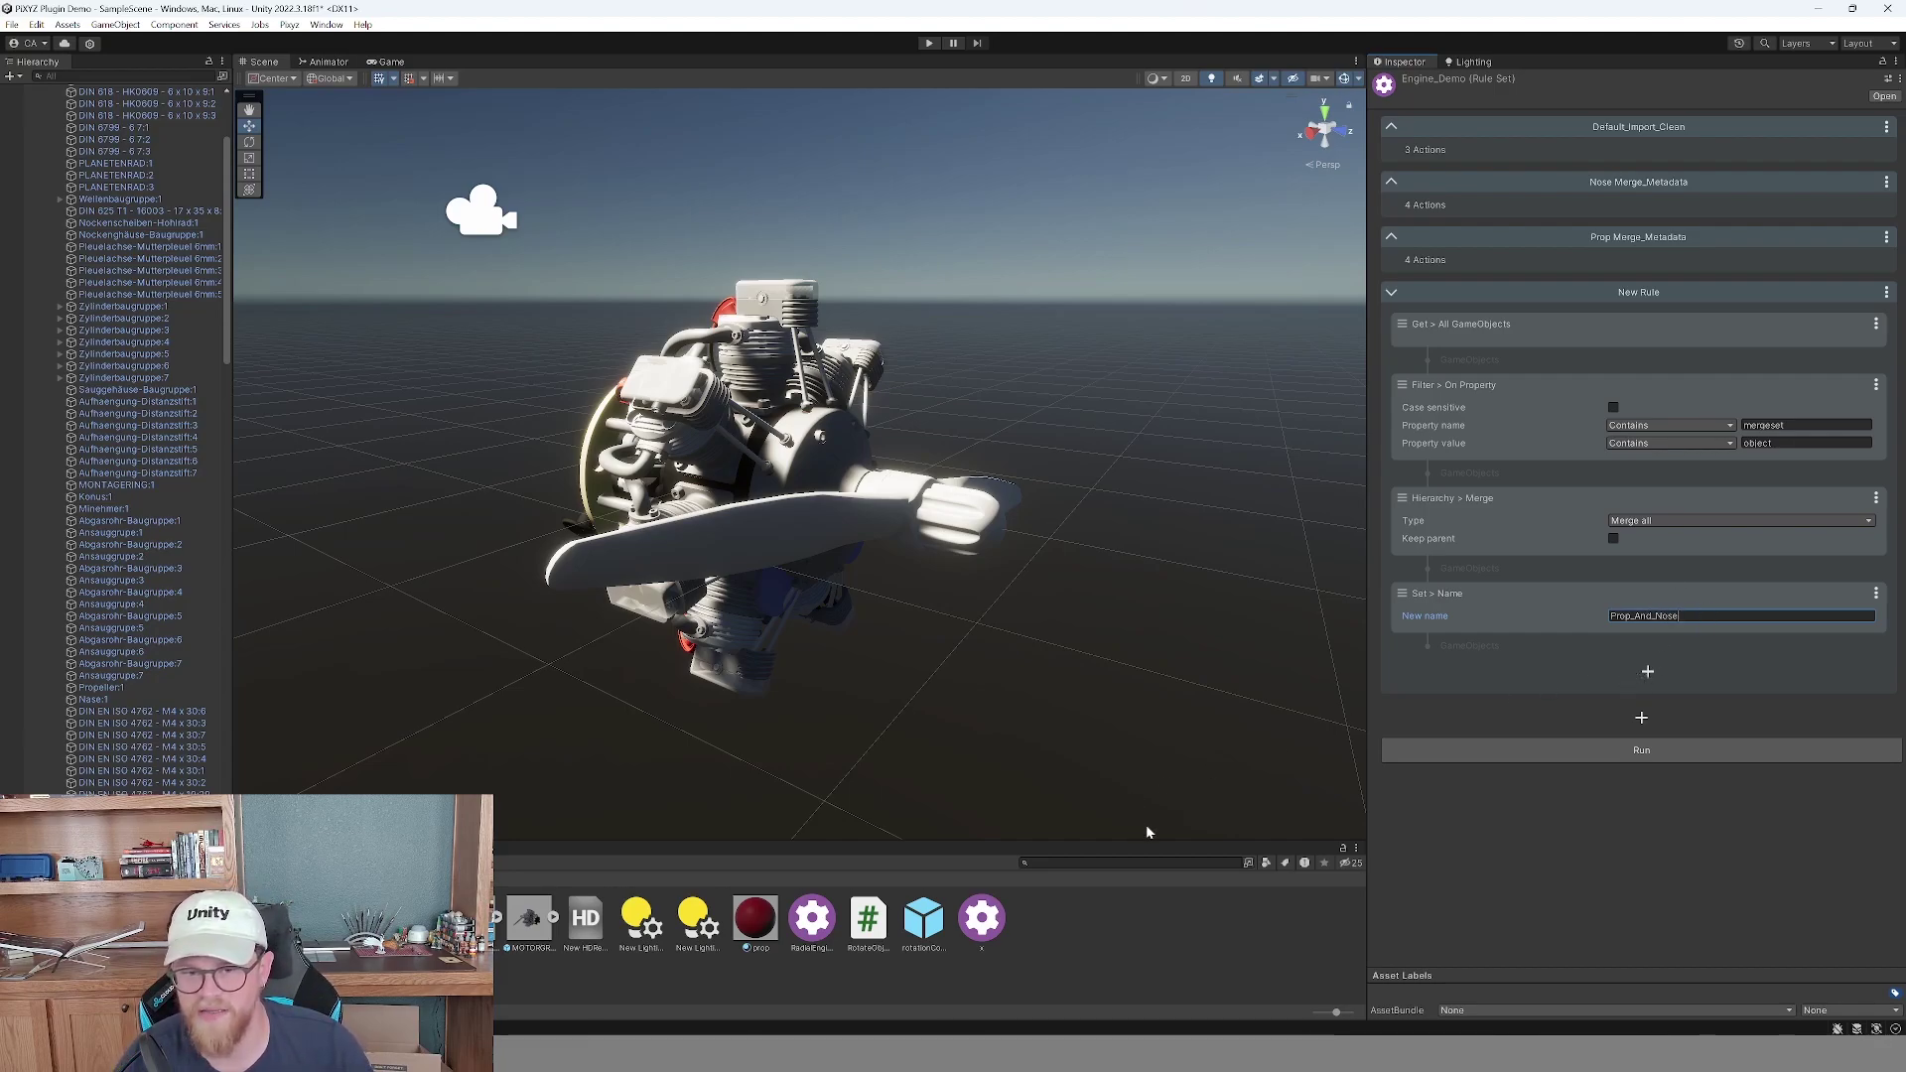
Add a Set Material action to the new rule and assign the existing prop material to it.
{"action": "left_click", "coordinate": [1647, 671]}
{"action": "mouse_move", "coordinate": [1708, 896]}
{"action": "left_click", "coordinate": [1807, 948]}
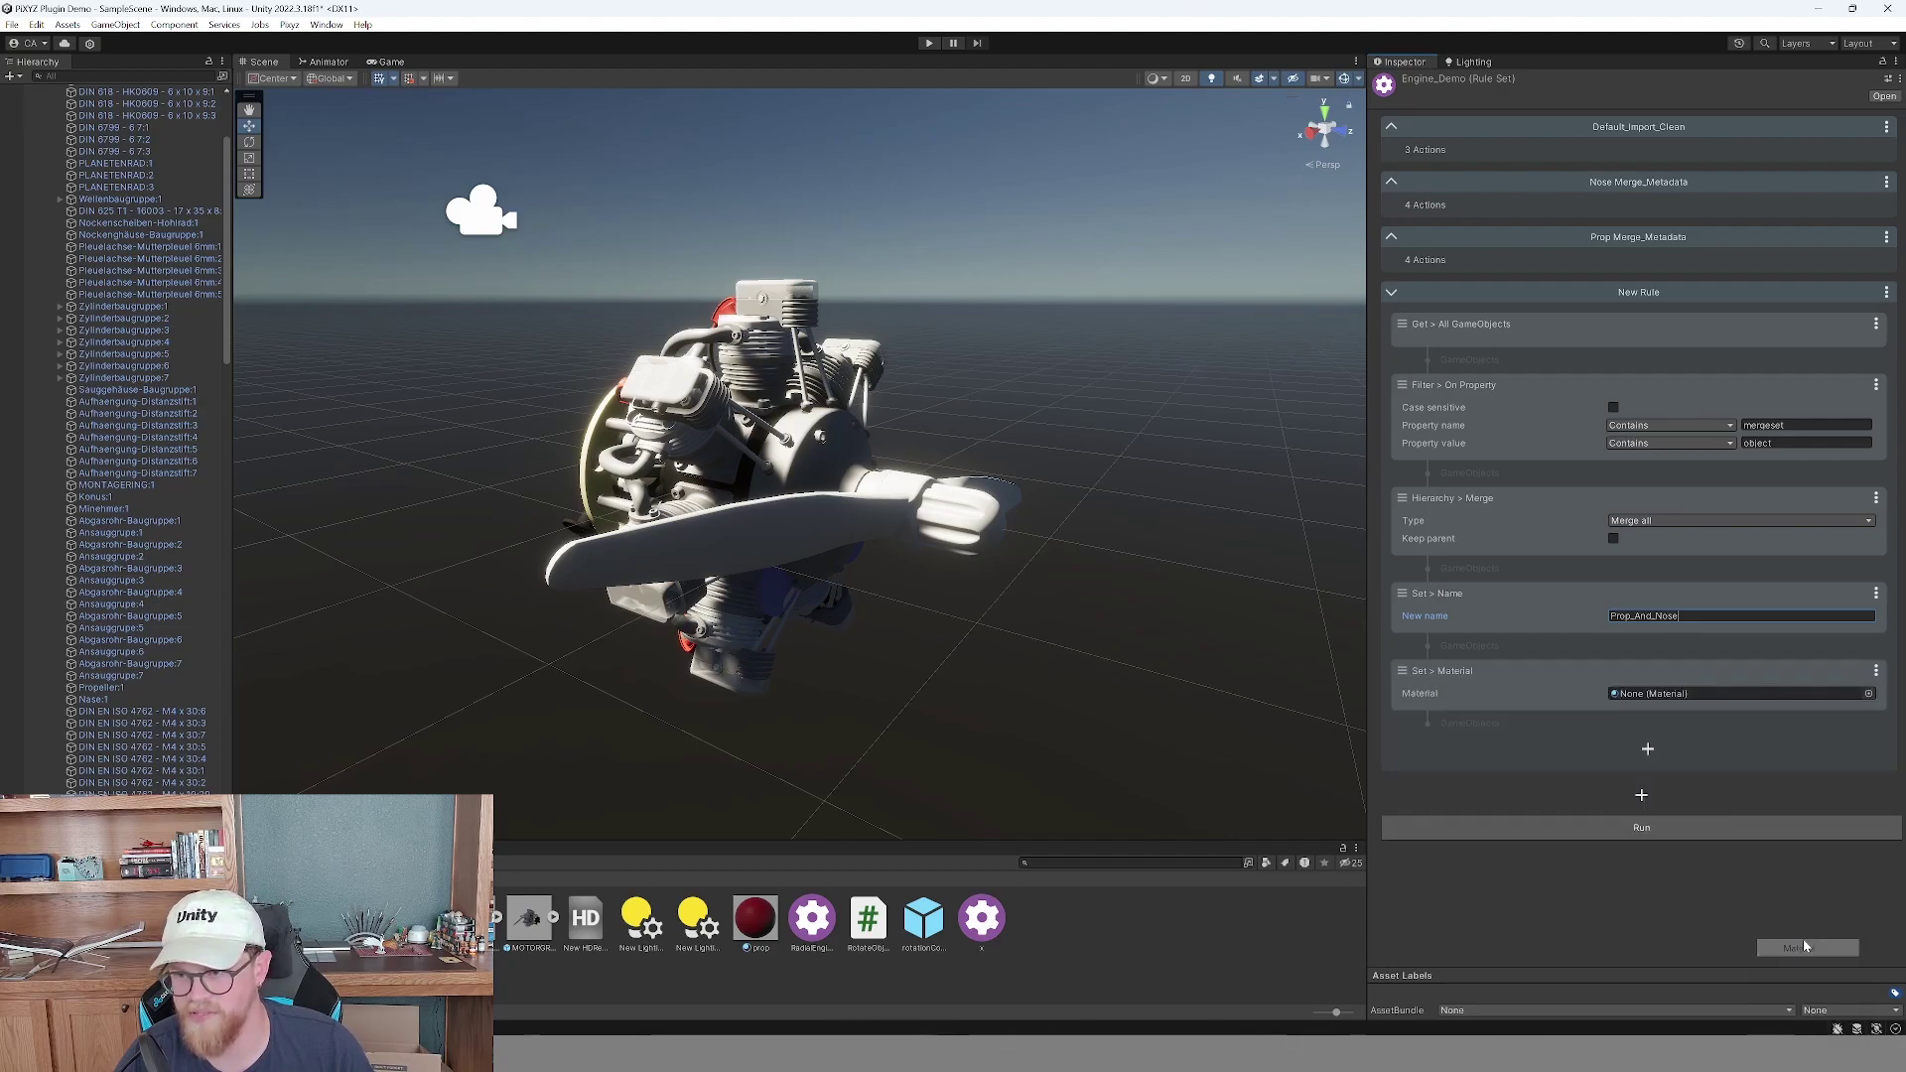
{"action": "left_click_drag", "start_coordinate": [754, 918], "coordinate": [1719, 702]}
{"action": "left_click_drag", "start_coordinate": [1518, 722], "coordinate": [1391, 755]}
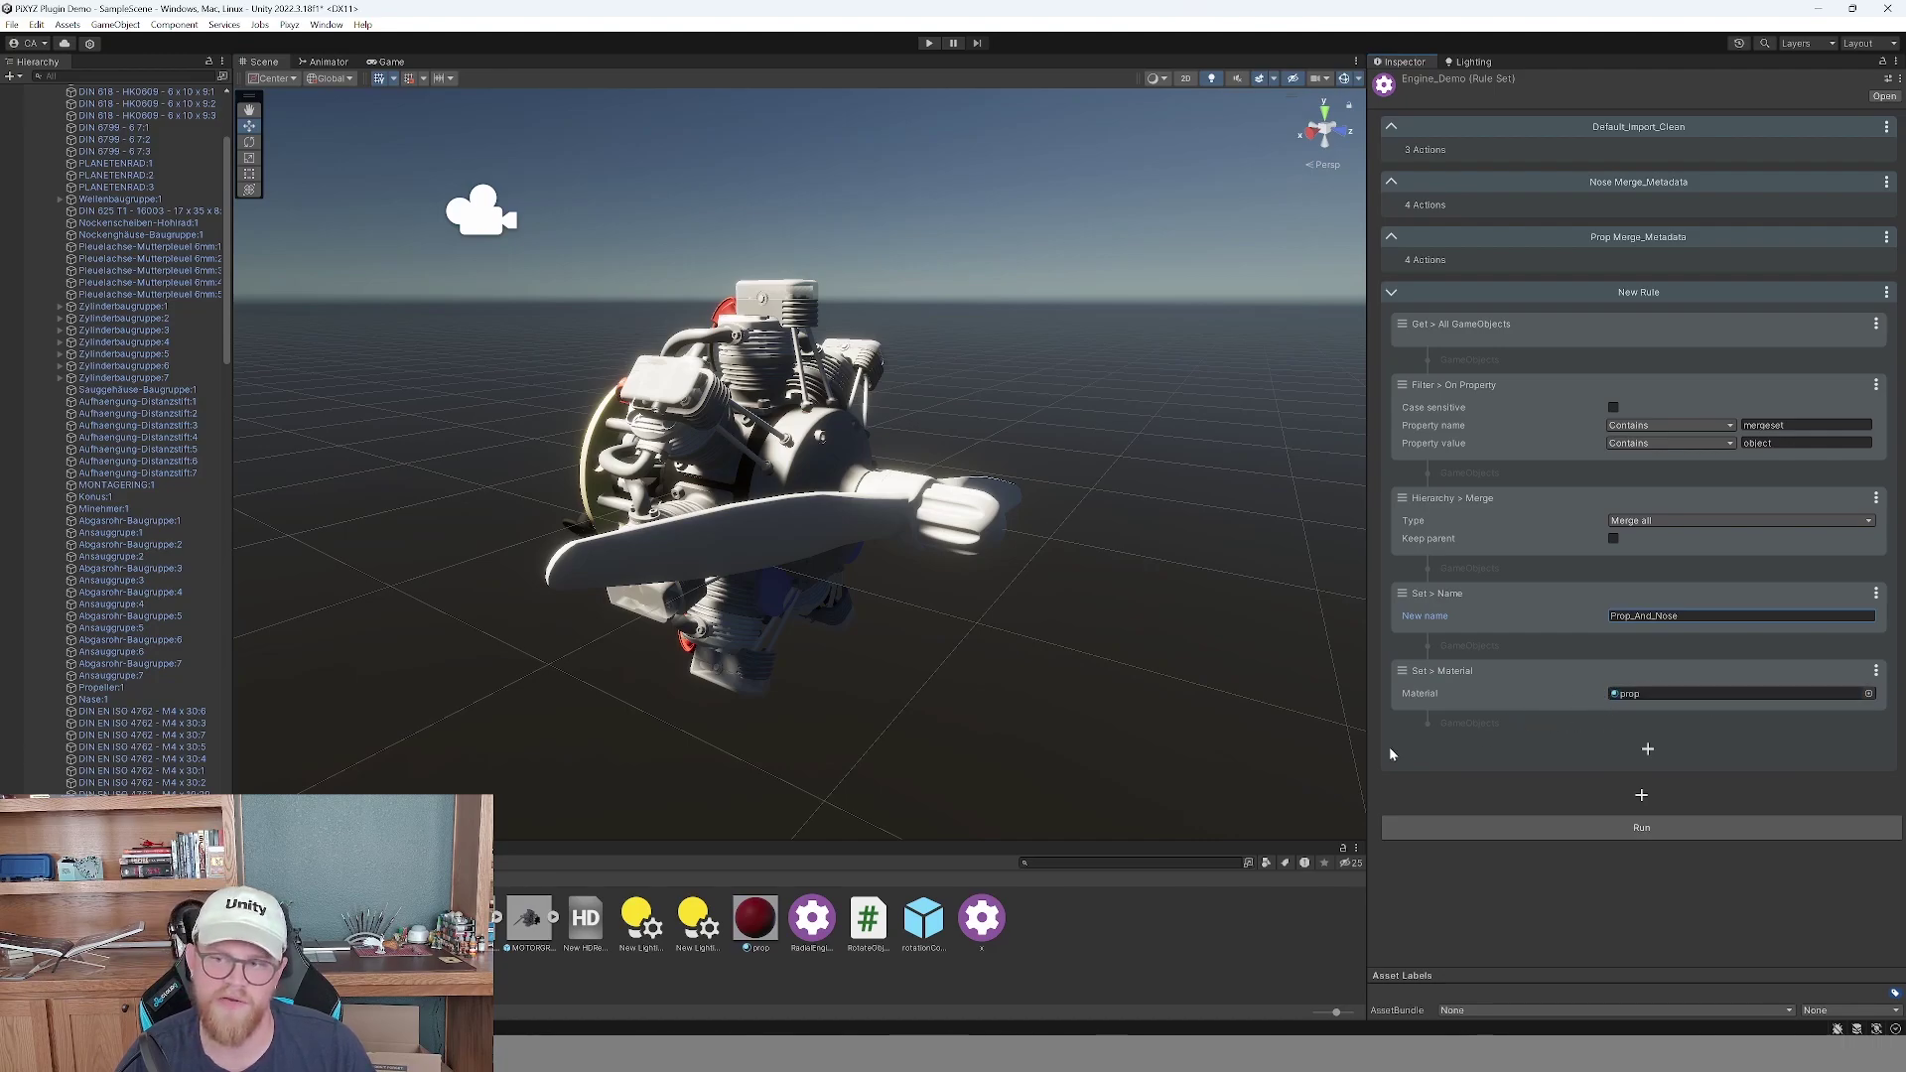
Create a new material named test in the Assets folder and assign it to the rule's Set Material action.
{"action": "left_click", "coordinate": [764, 921]}
{"action": "left_click", "coordinate": [1060, 935]}
{"action": "right_click", "coordinate": [1078, 939]}
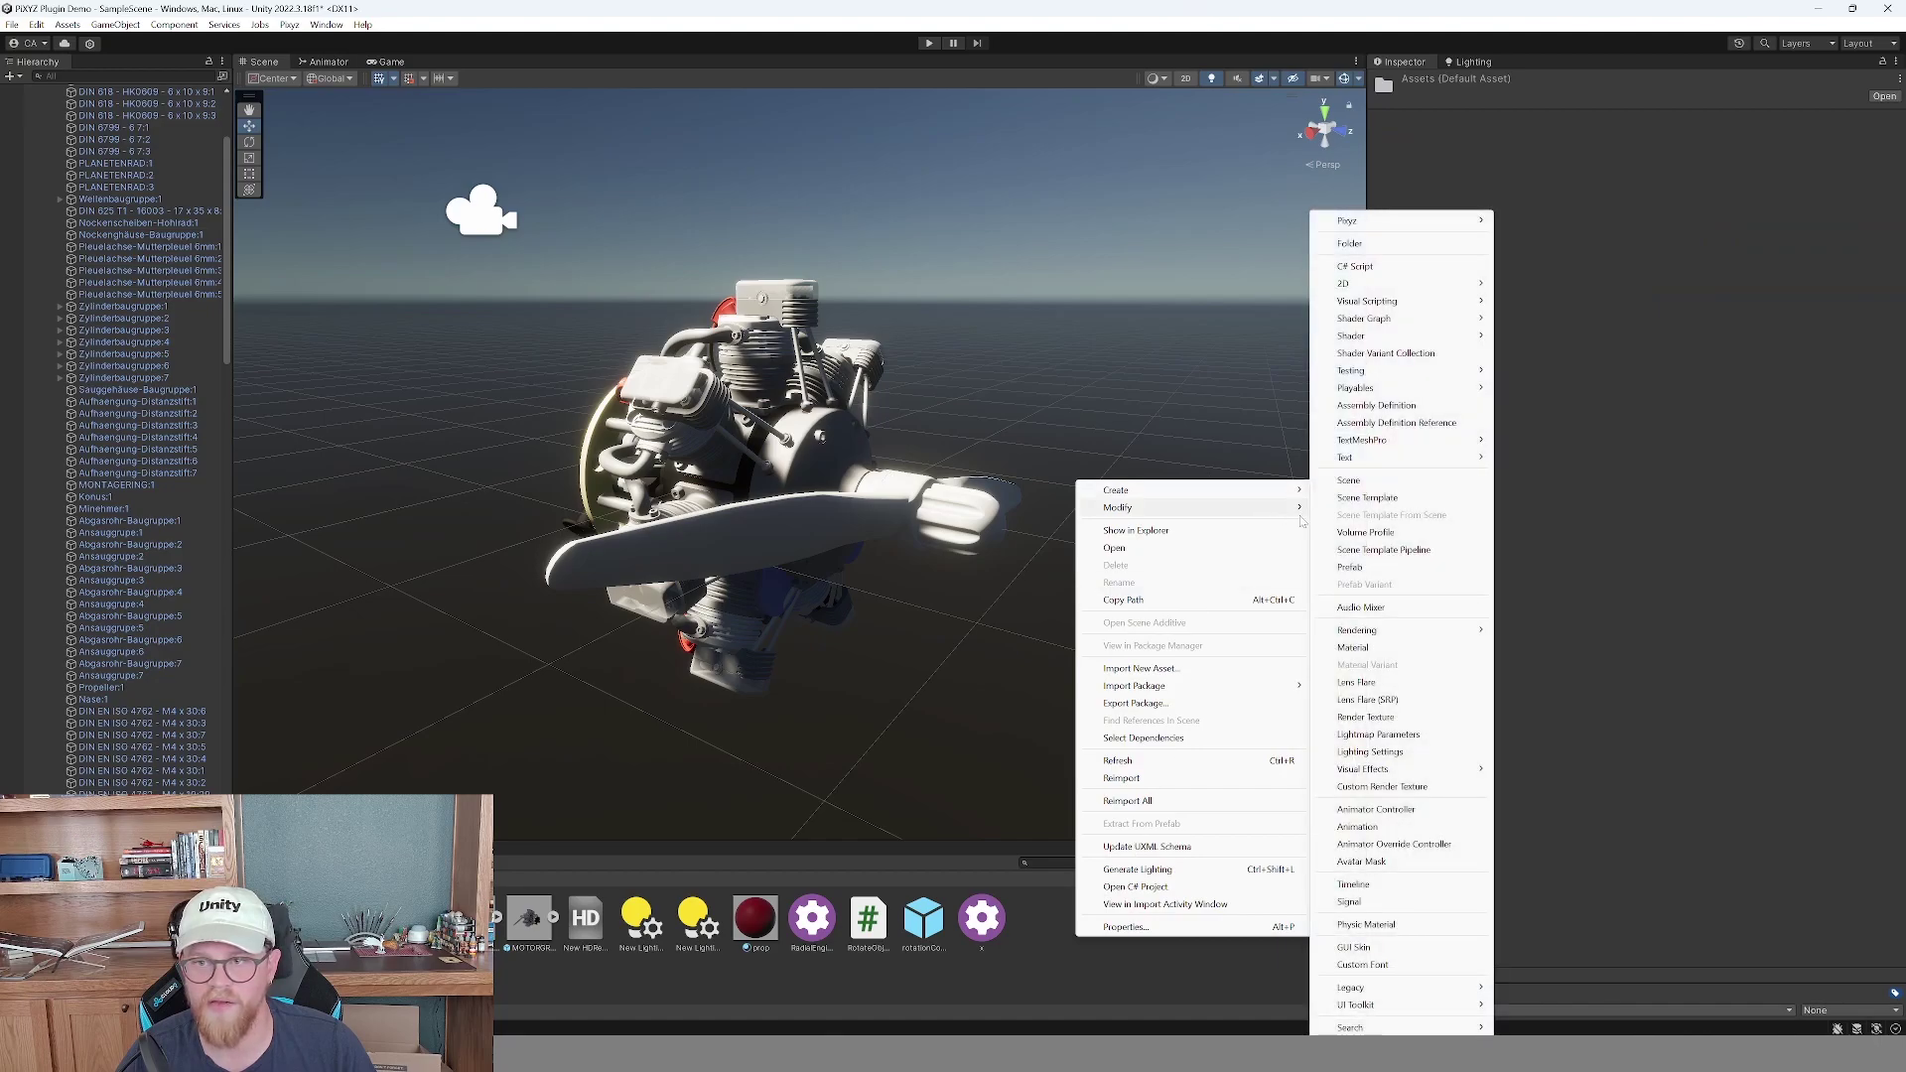
{"action": "left_click", "coordinate": [1368, 647]}
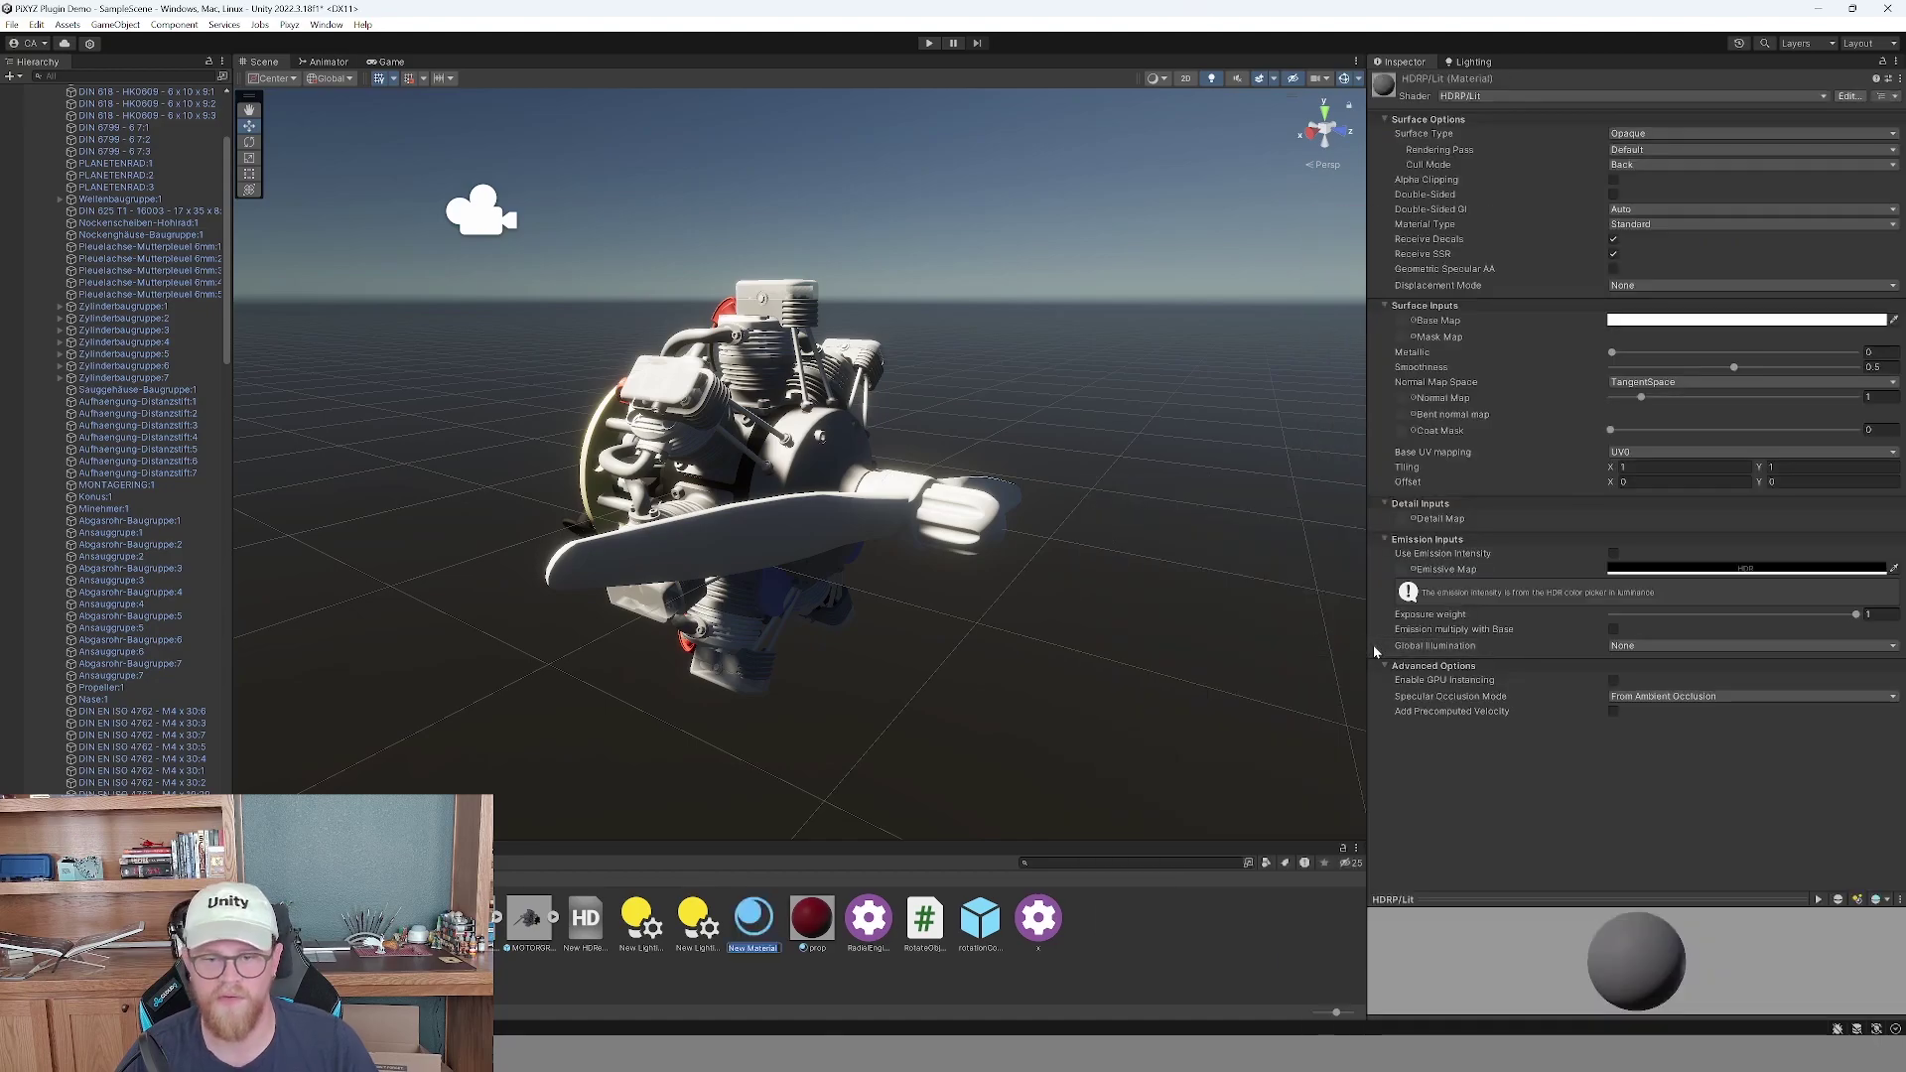
{"action": "type", "text": "test"}
{"action": "key", "text": "Return"}
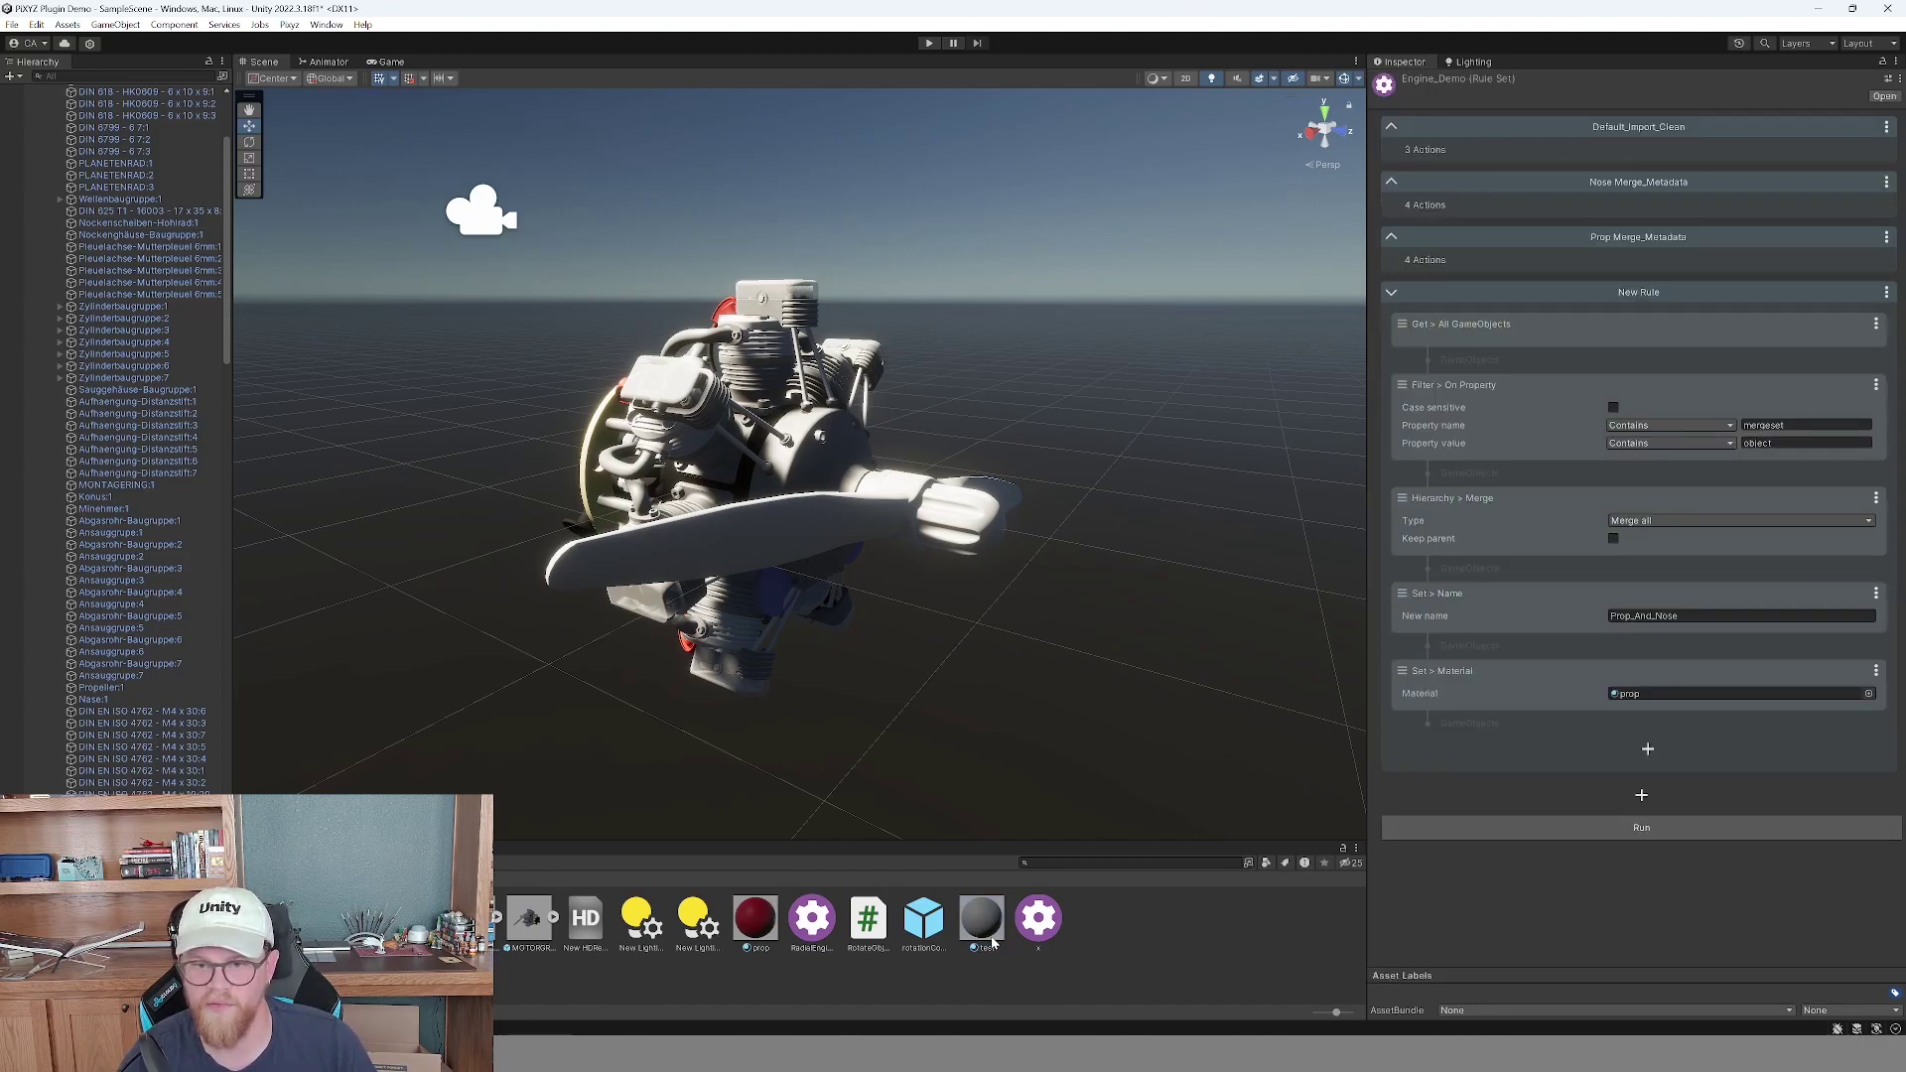
{"action": "left_click_drag", "start_coordinate": [991, 941], "coordinate": [1716, 698]}
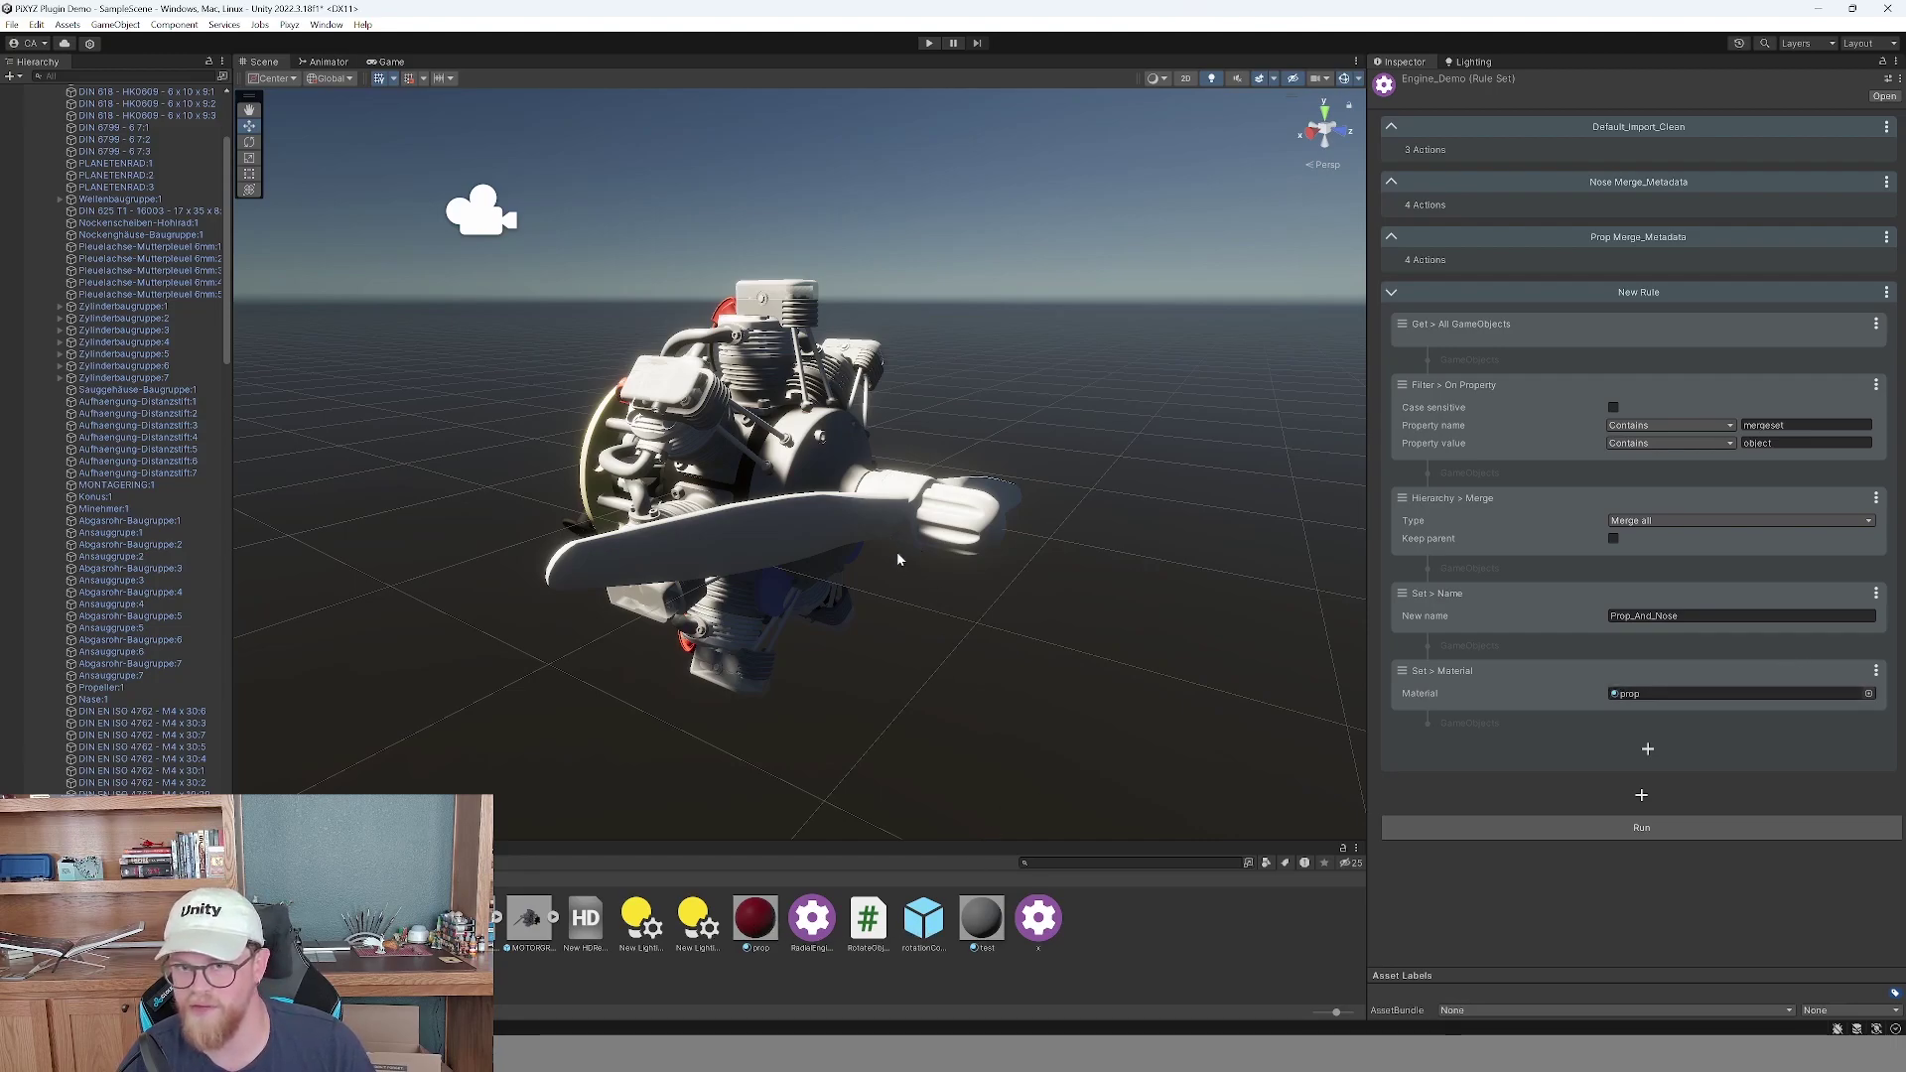
{"action": "left_click_drag", "start_coordinate": [1003, 930], "coordinate": [1656, 719]}
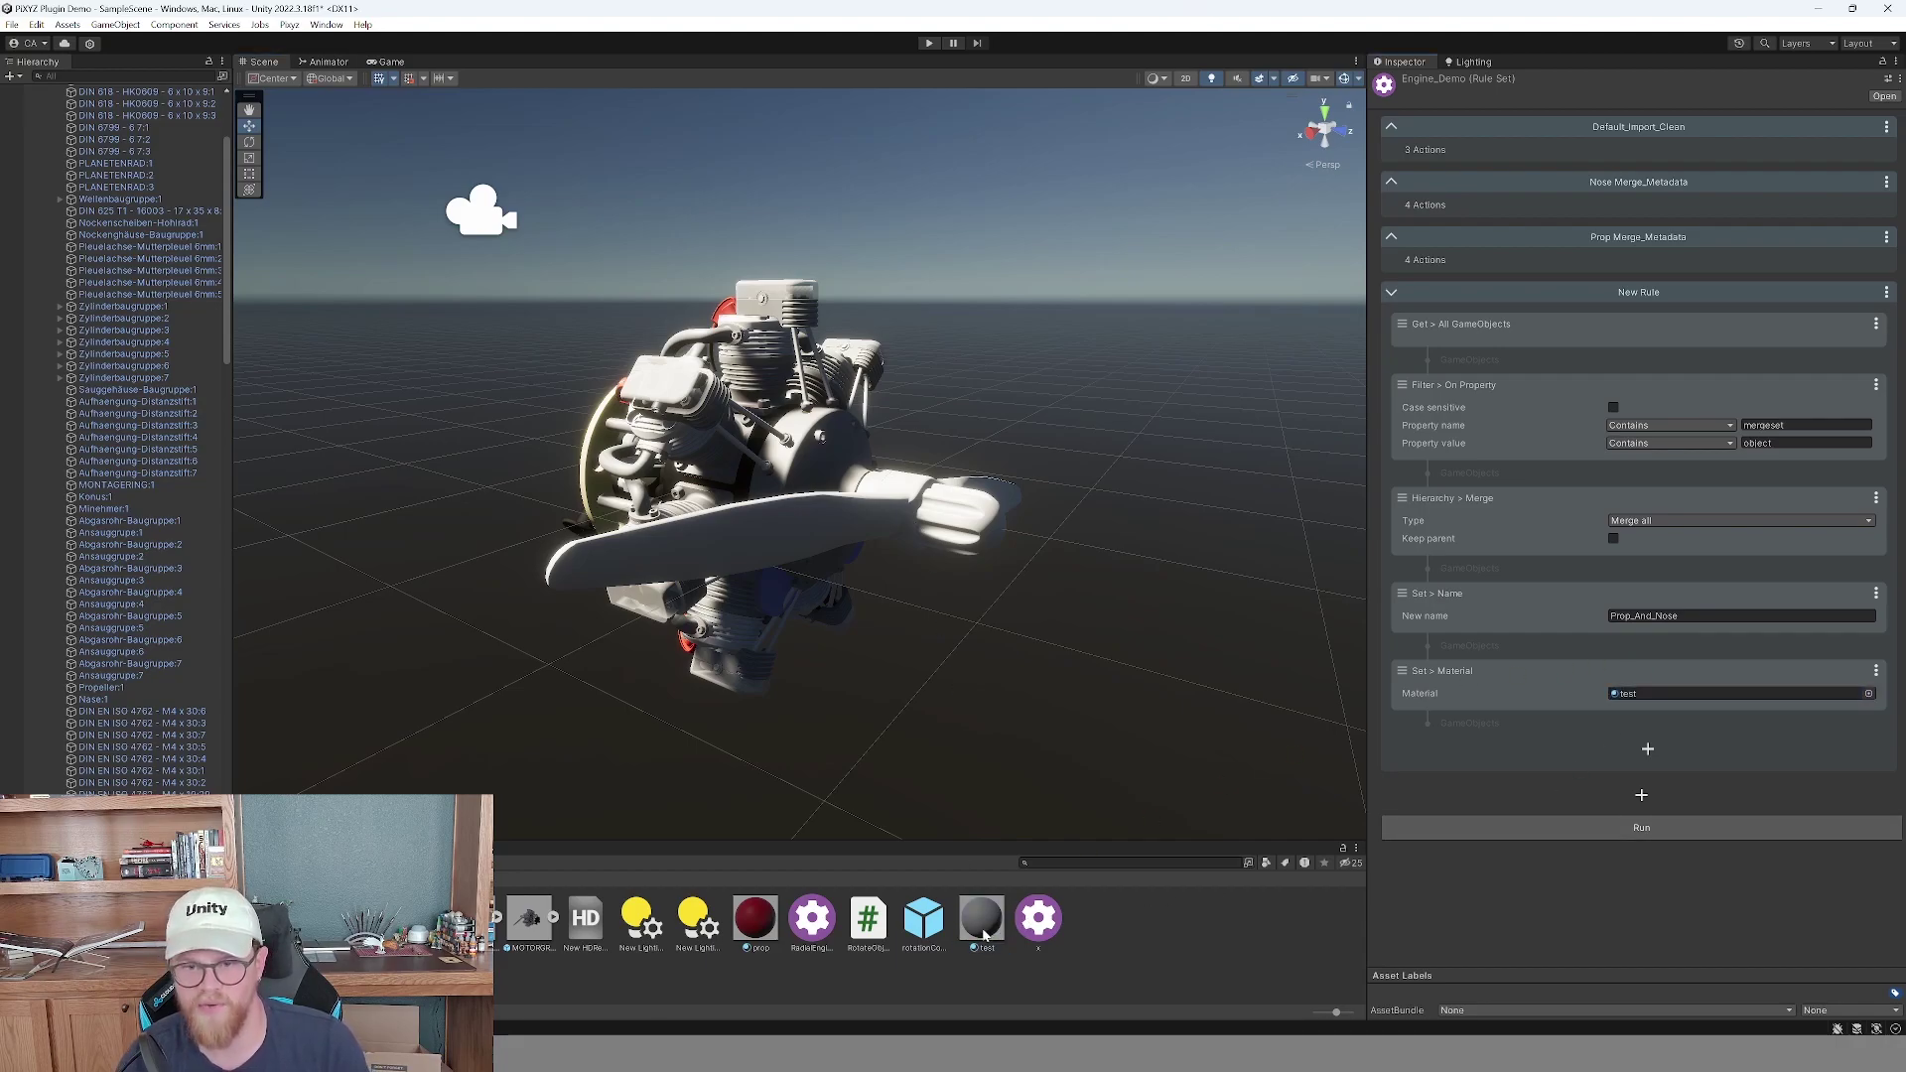
Set the test material's Base Map color to blue, hexadecimal 001EFF.
{"action": "double_click", "coordinate": [1687, 693]}
{"action": "left_click", "coordinate": [1712, 319]}
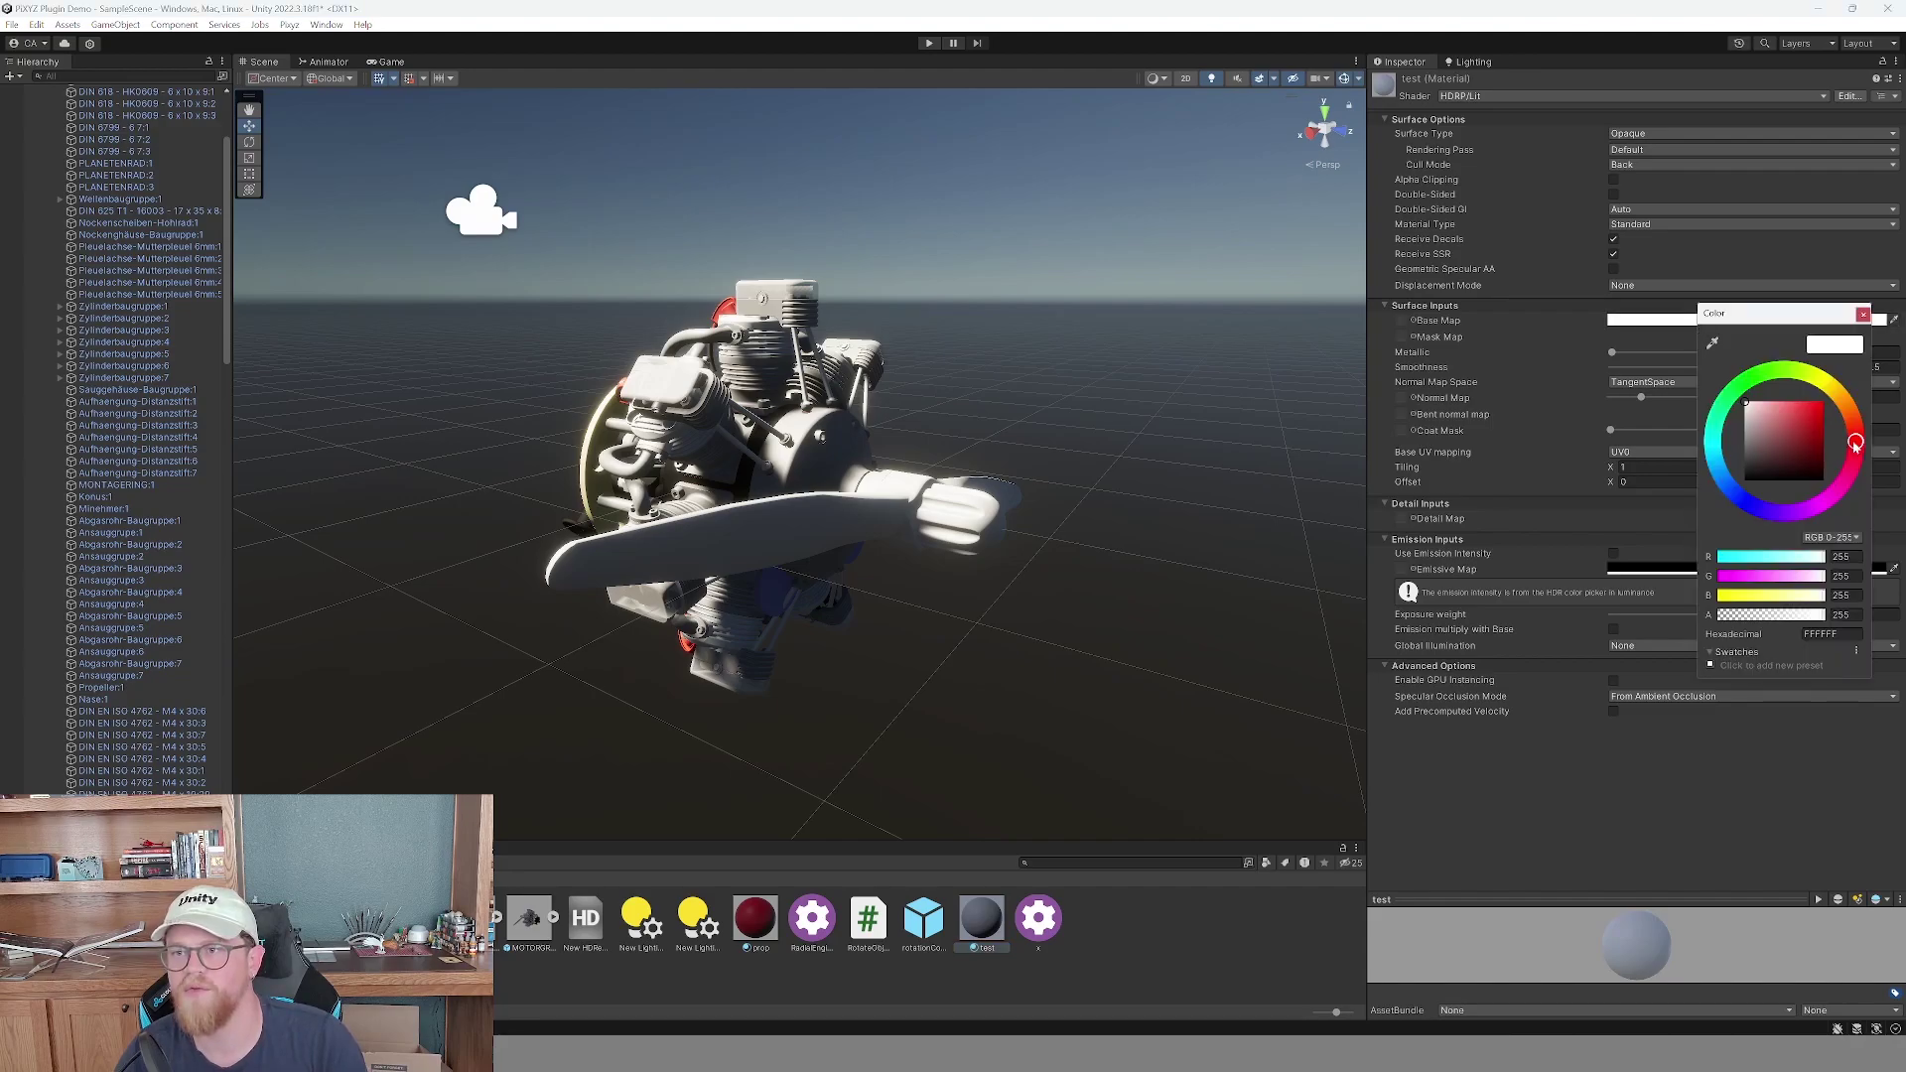
{"action": "left_click", "coordinate": [1739, 508]}
{"action": "left_click", "coordinate": [1818, 409]}
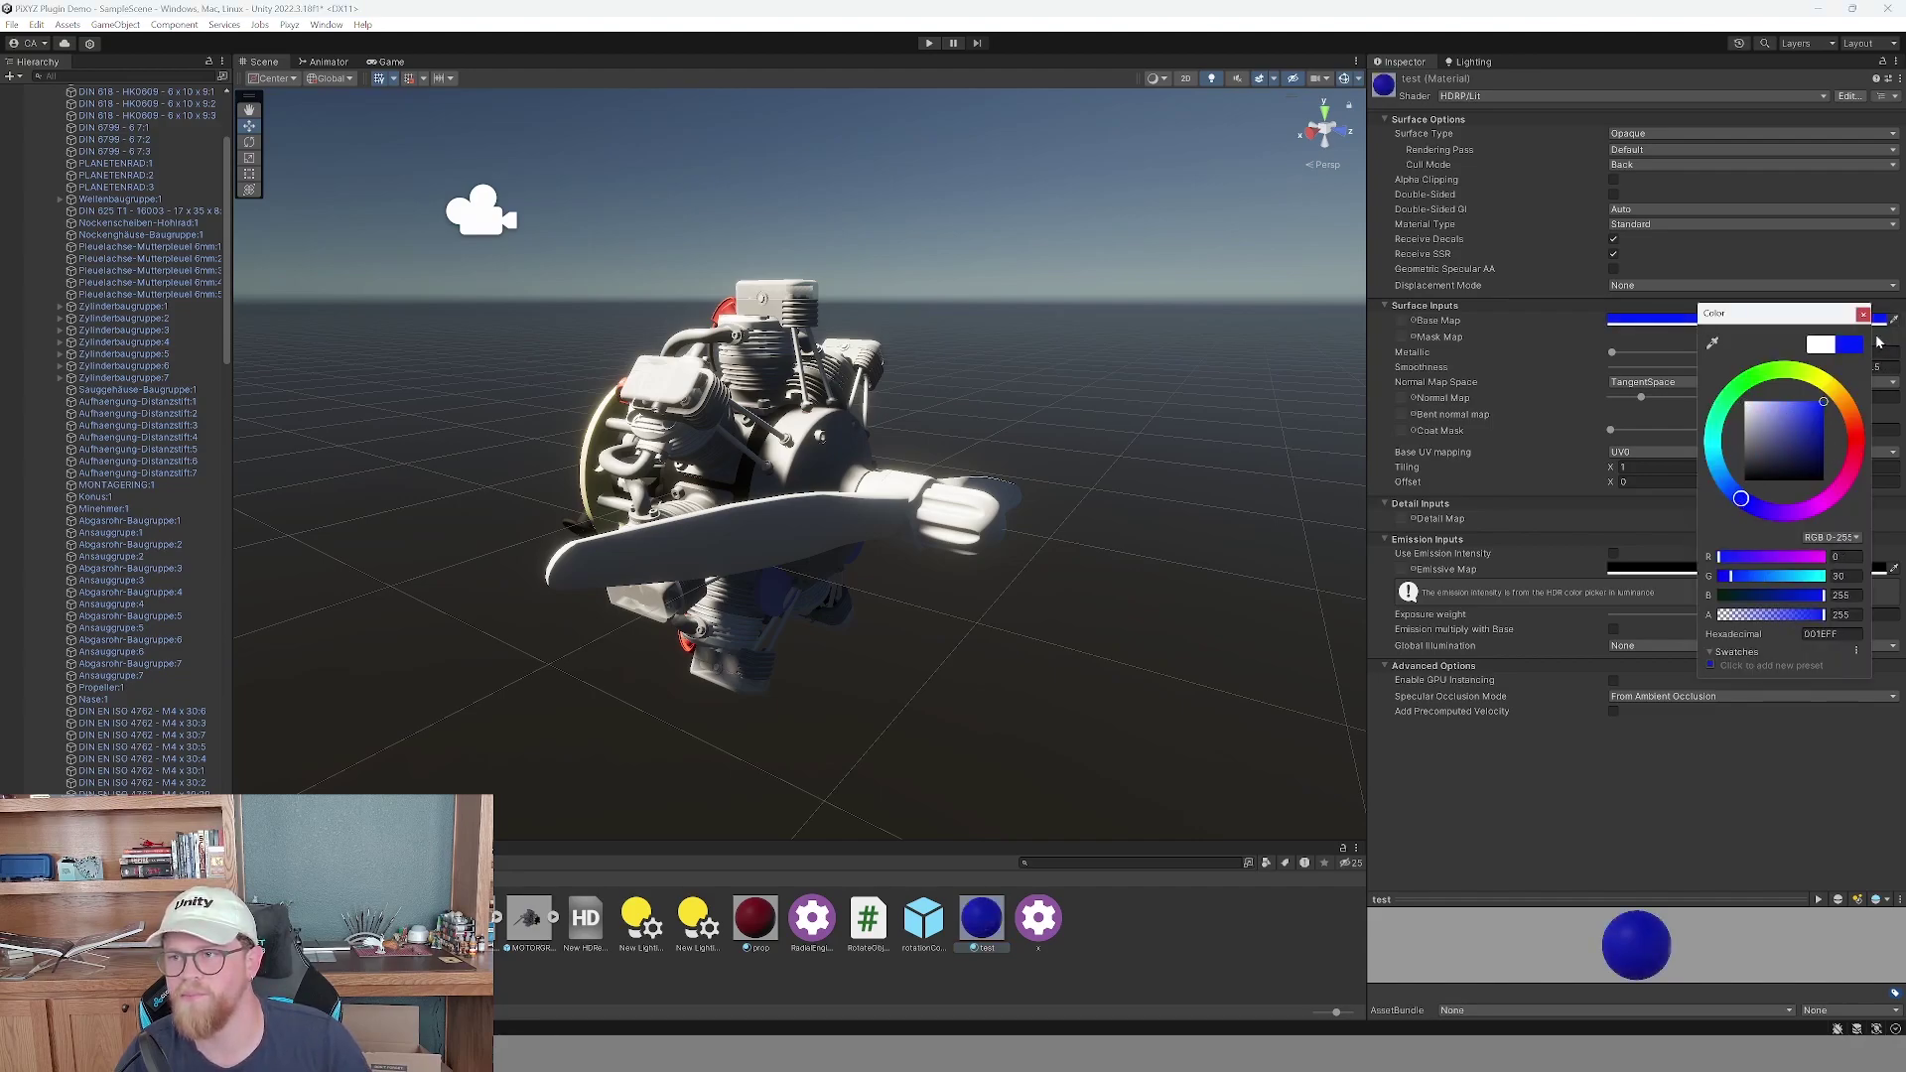
Close the color picker and run the Engine_Demo rule set on the engine.
{"action": "left_click", "coordinate": [1864, 313]}
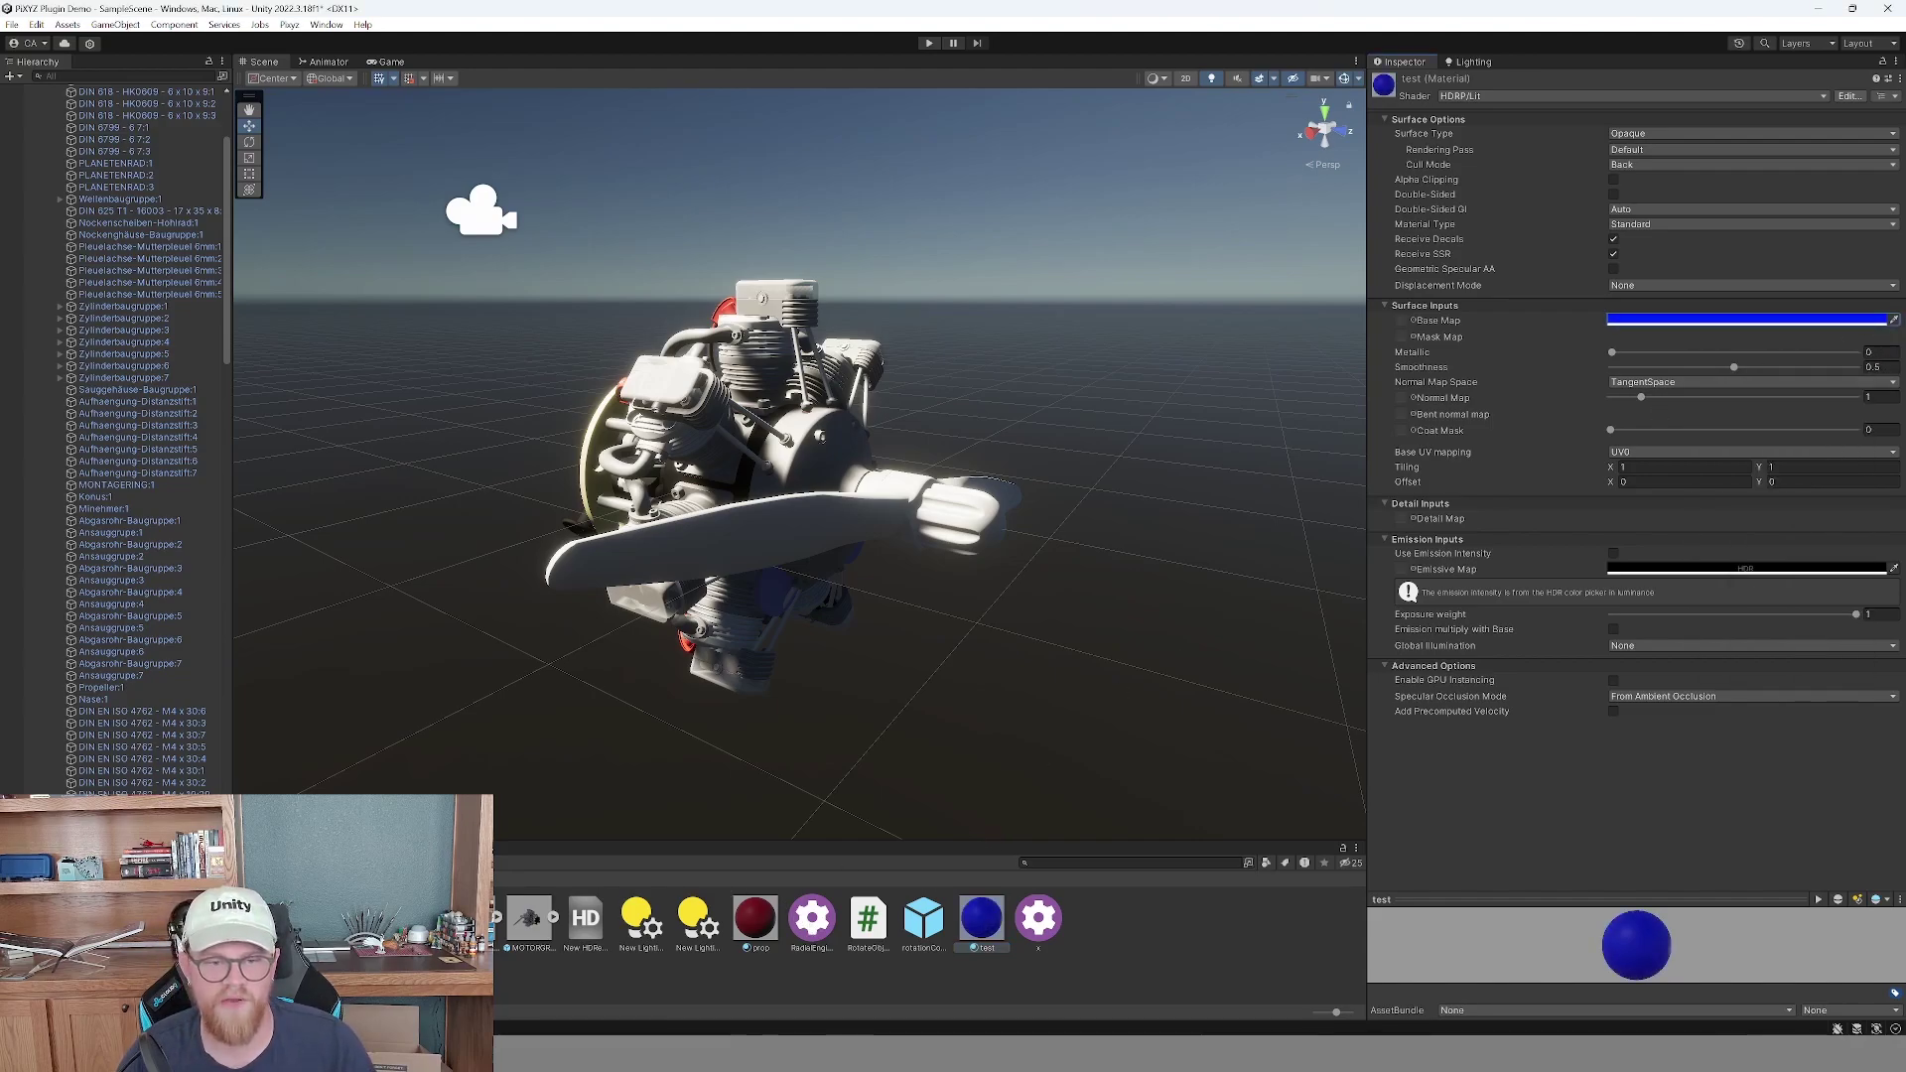
{"action": "left_click", "coordinate": [415, 918]}
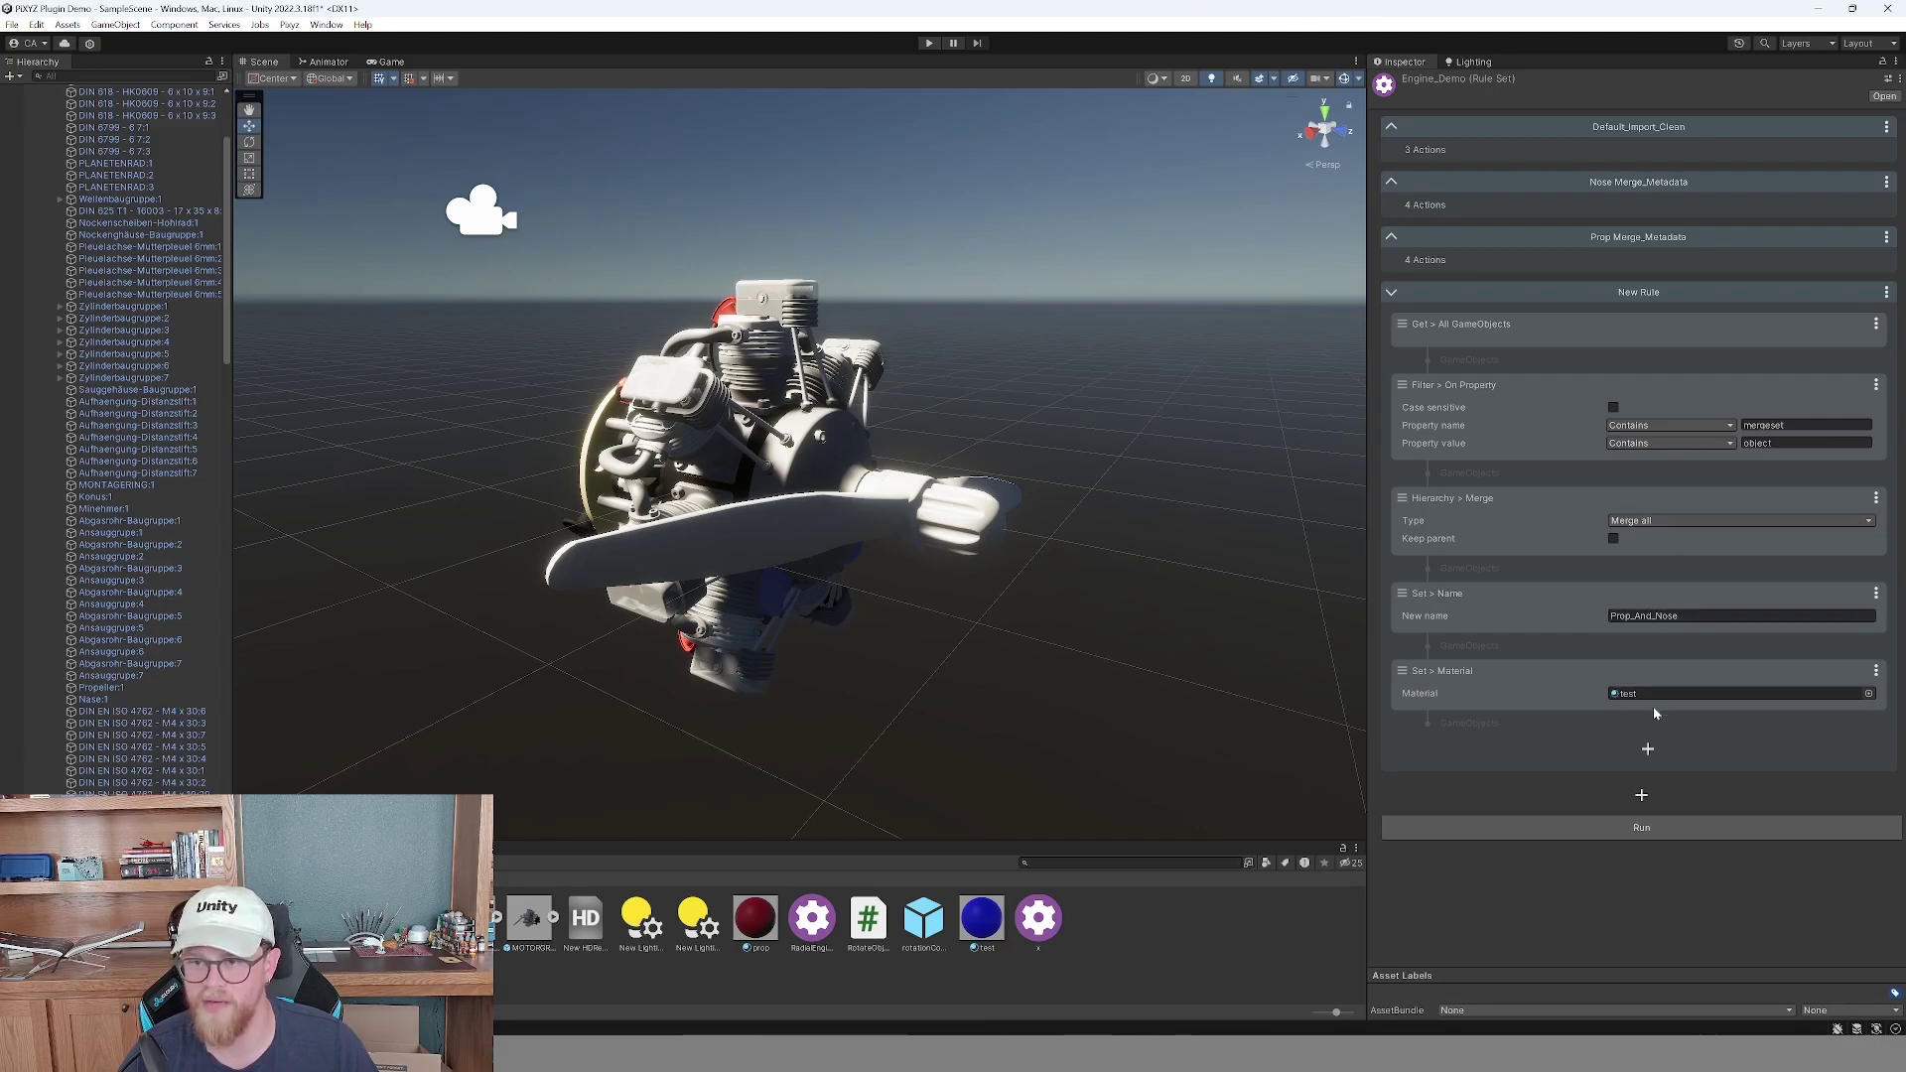
{"action": "left_click", "coordinate": [1712, 826]}
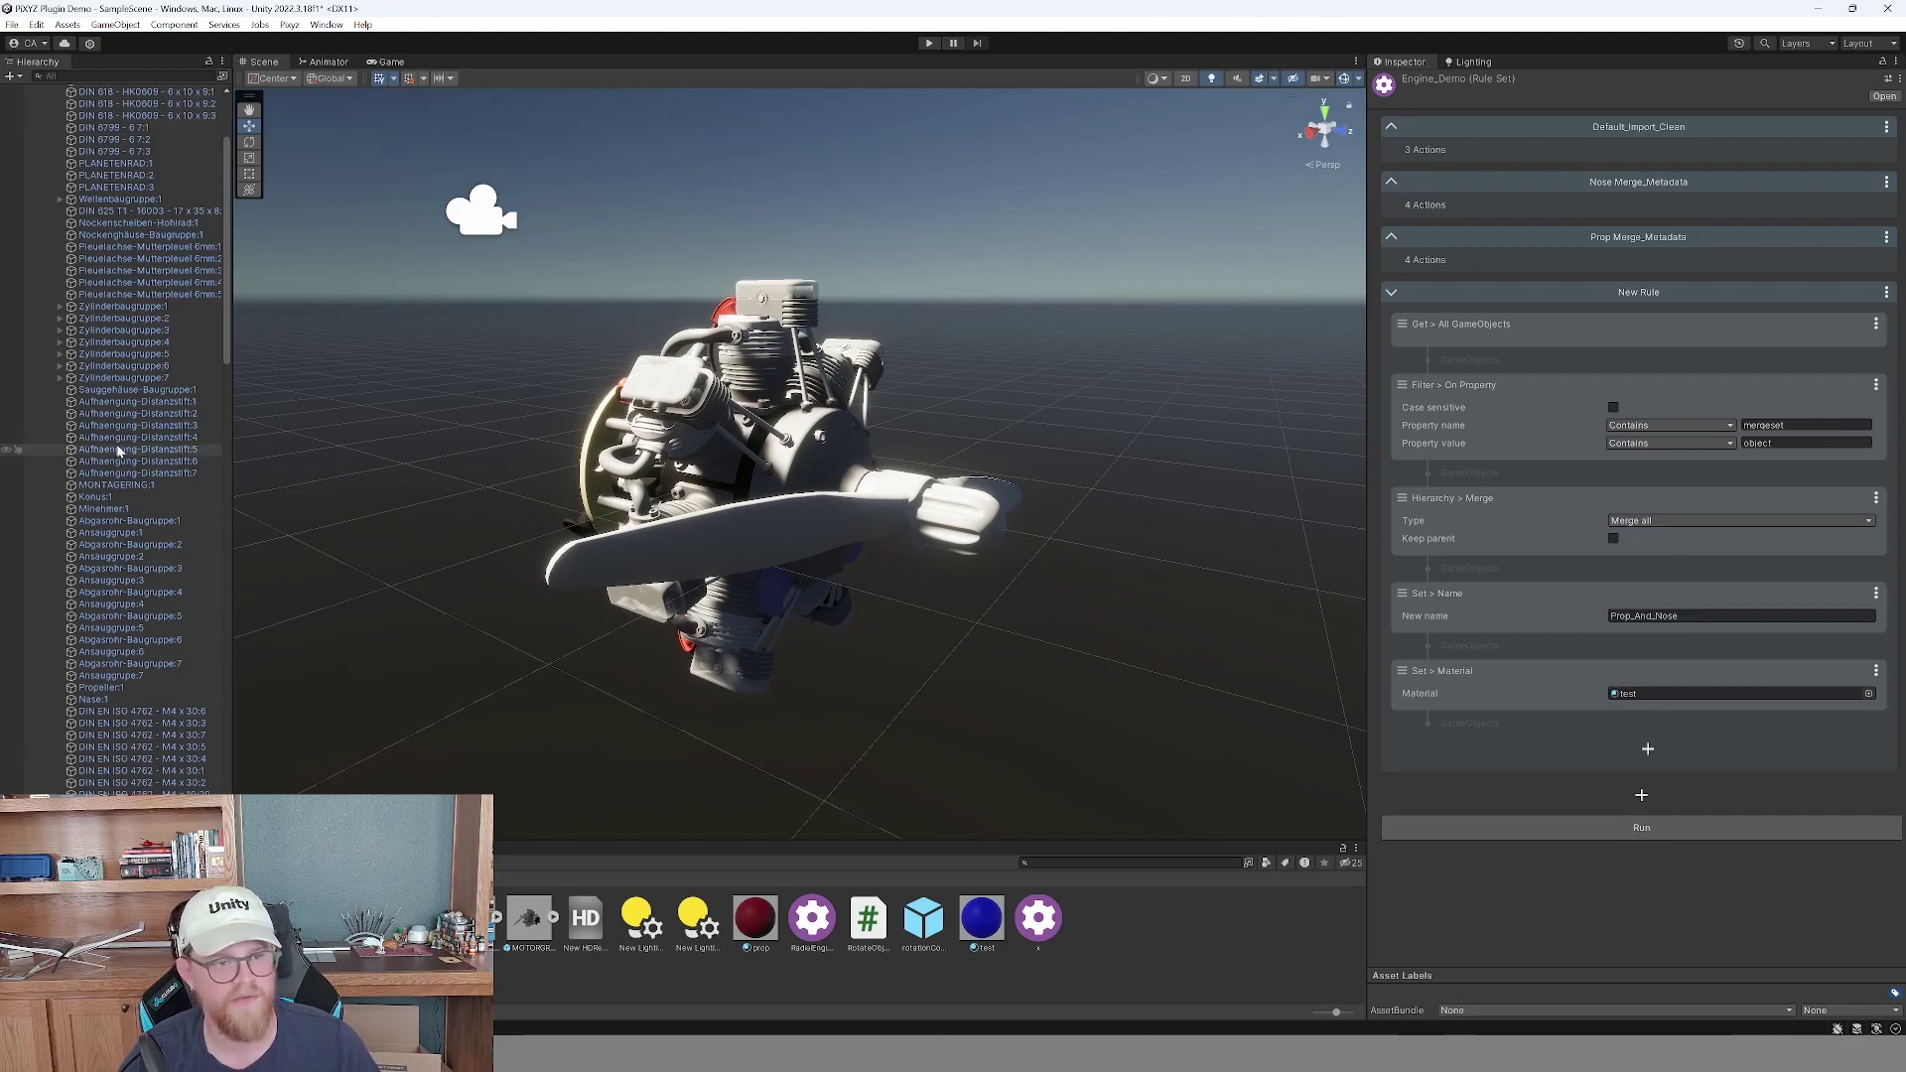
{"action": "left_click", "coordinate": [140, 689]}
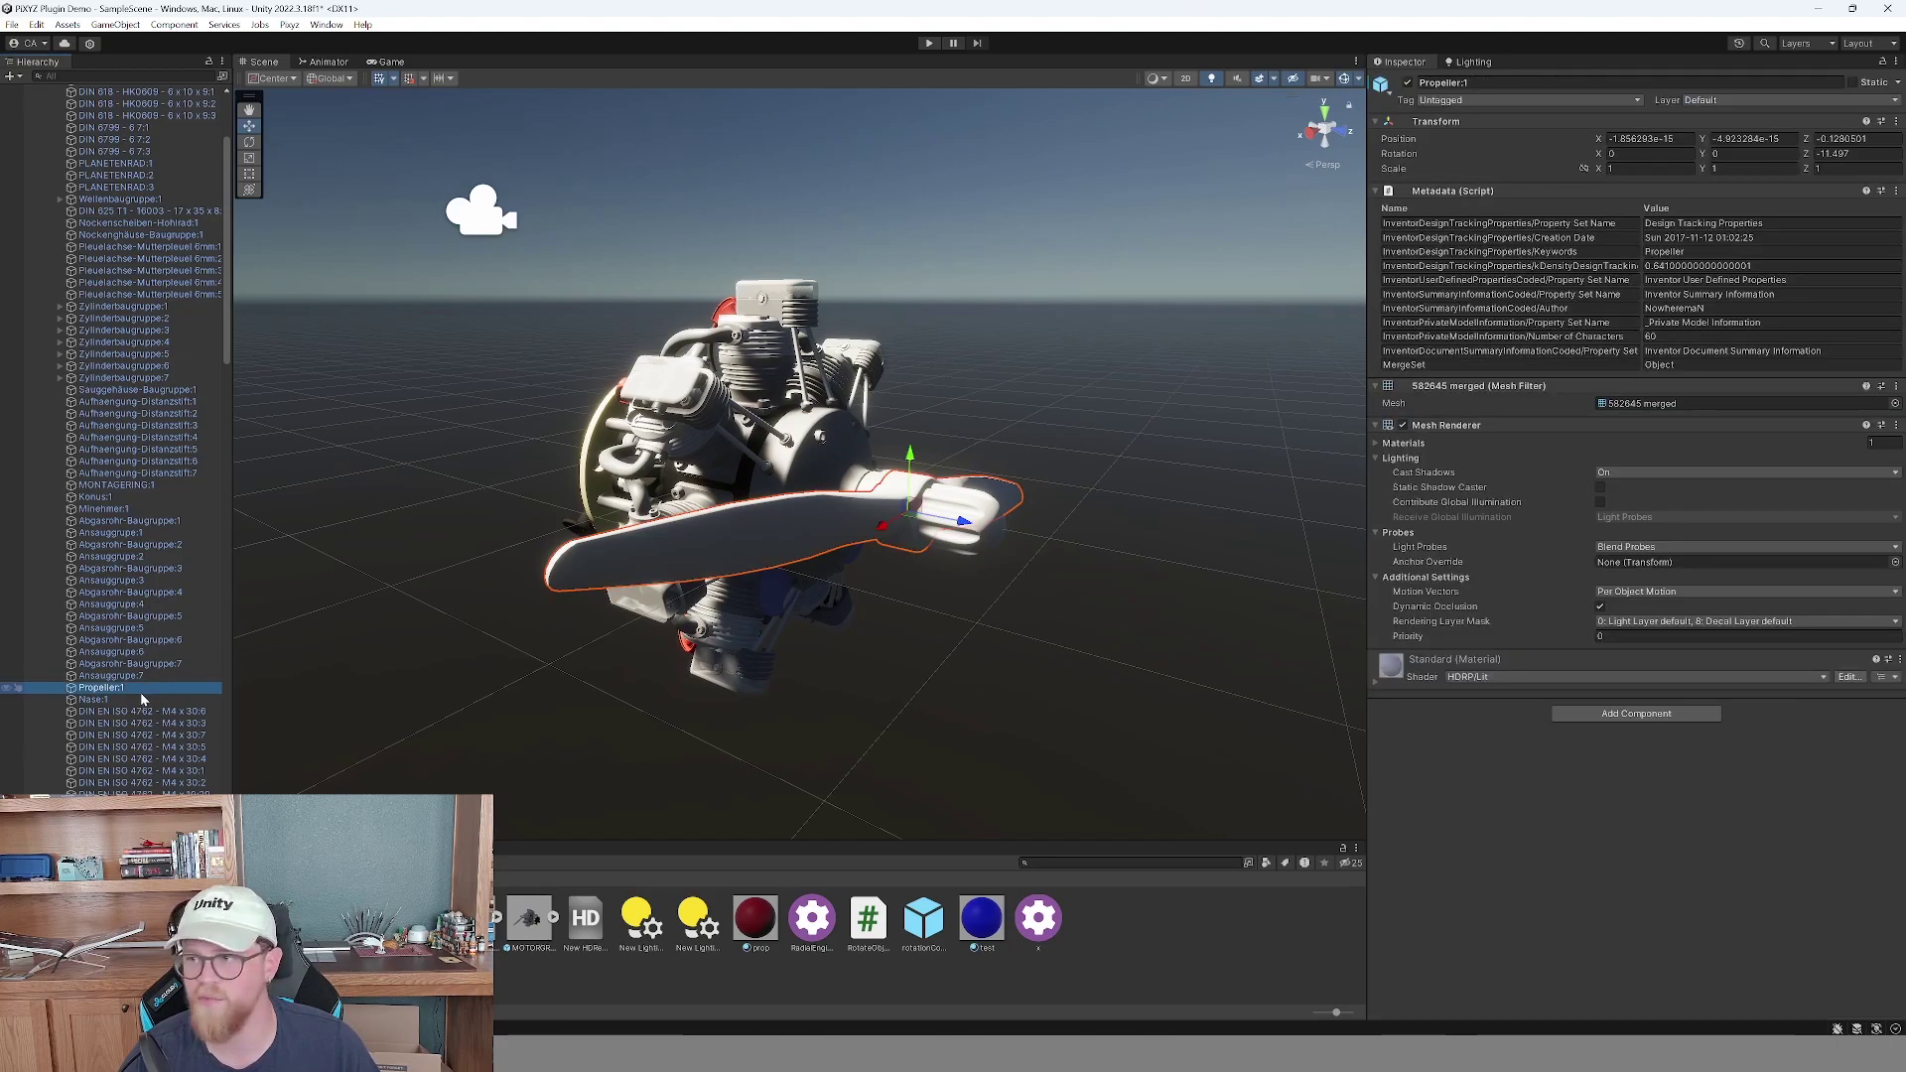
{"action": "left_click", "coordinate": [417, 919]}
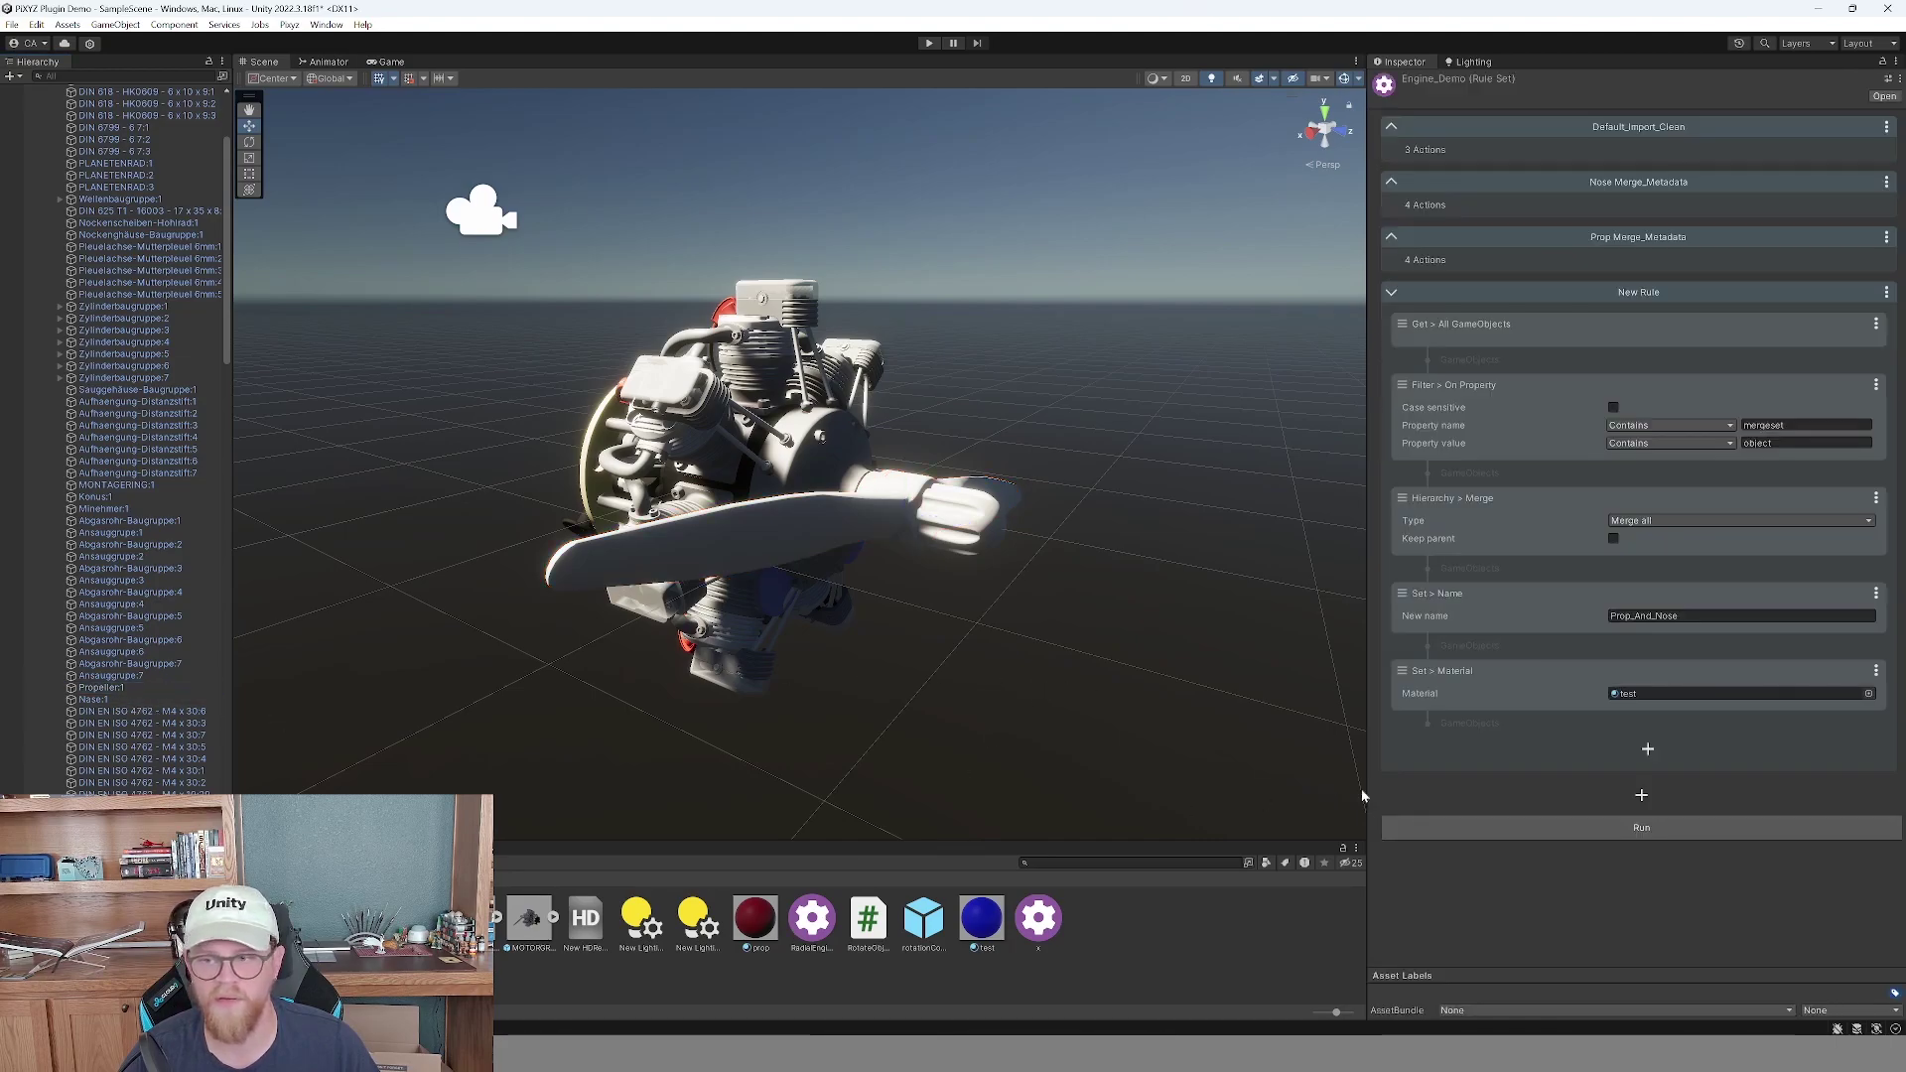
{"action": "left_click", "coordinate": [1671, 832]}
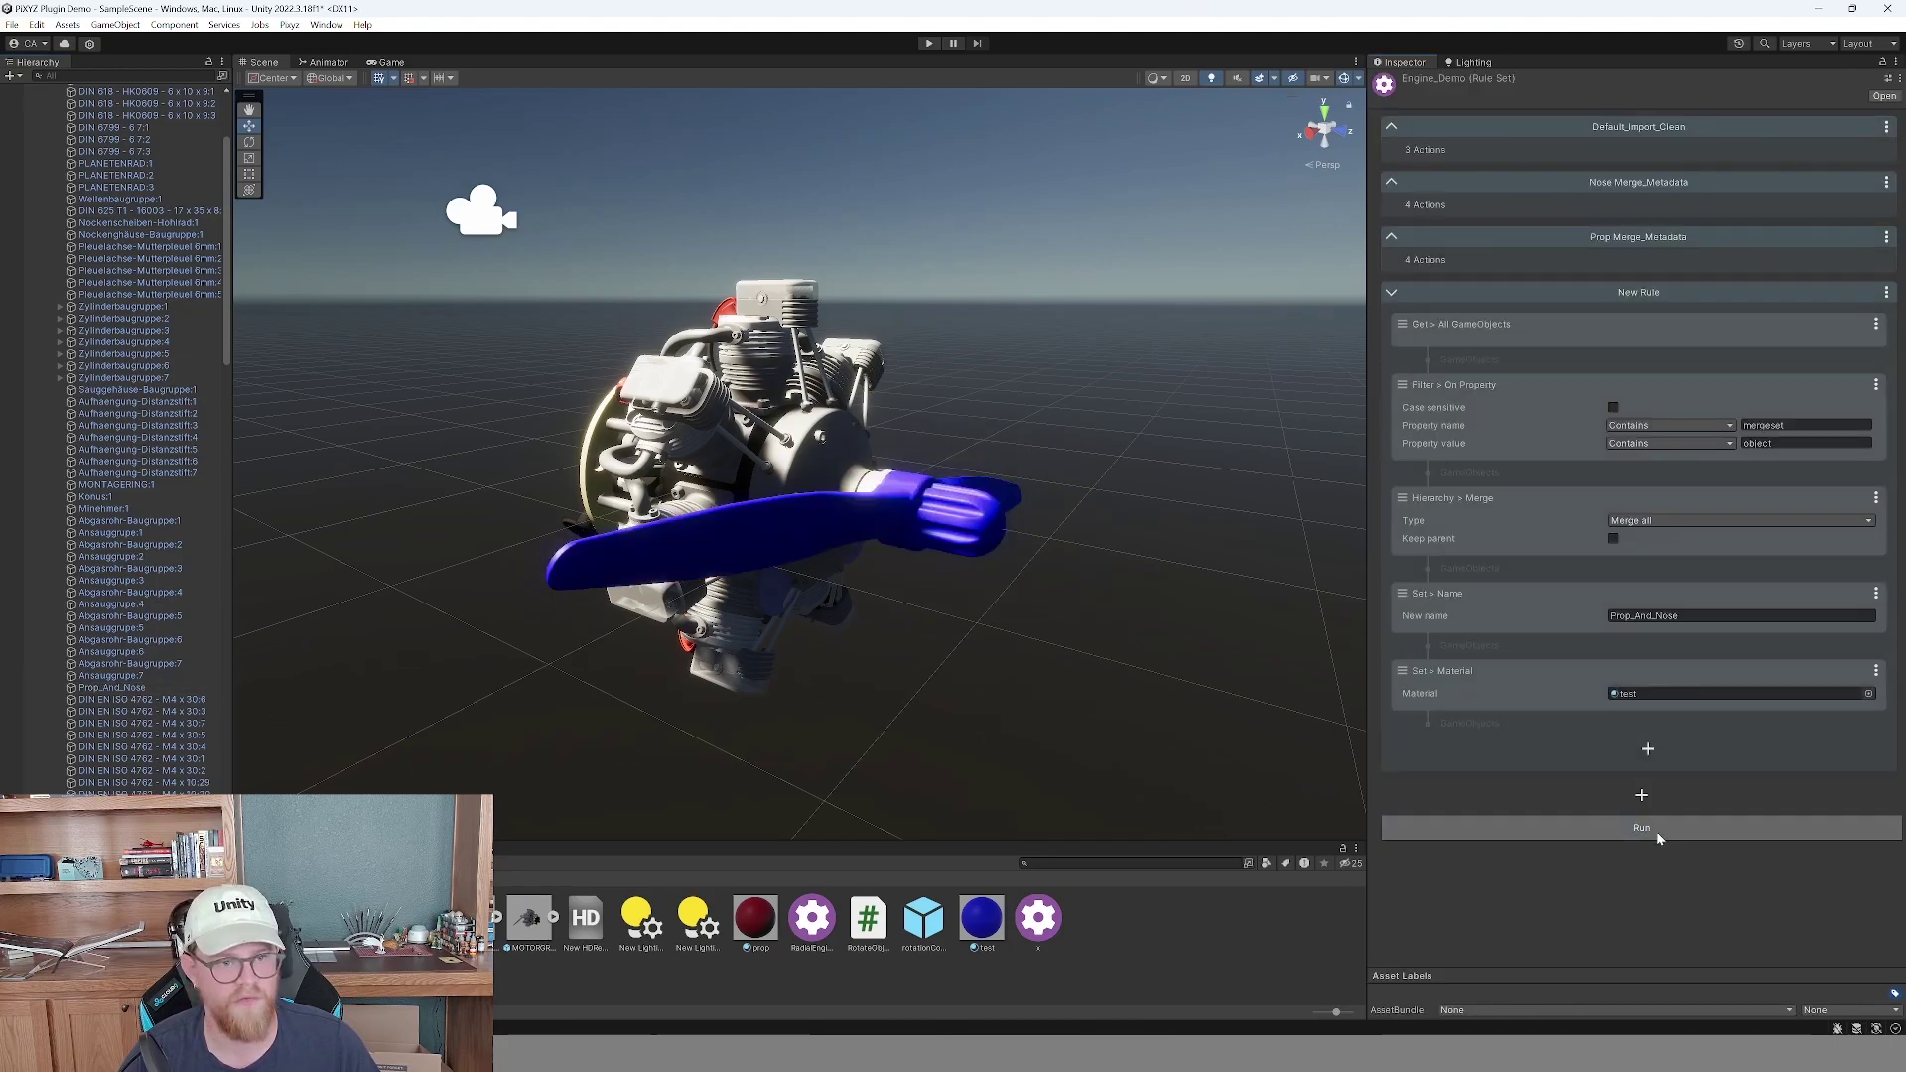
Select the Prop_And_Nose object and inspect the propeller and nose in the scene from several angles.
{"action": "left_click", "coordinate": [153, 685]}
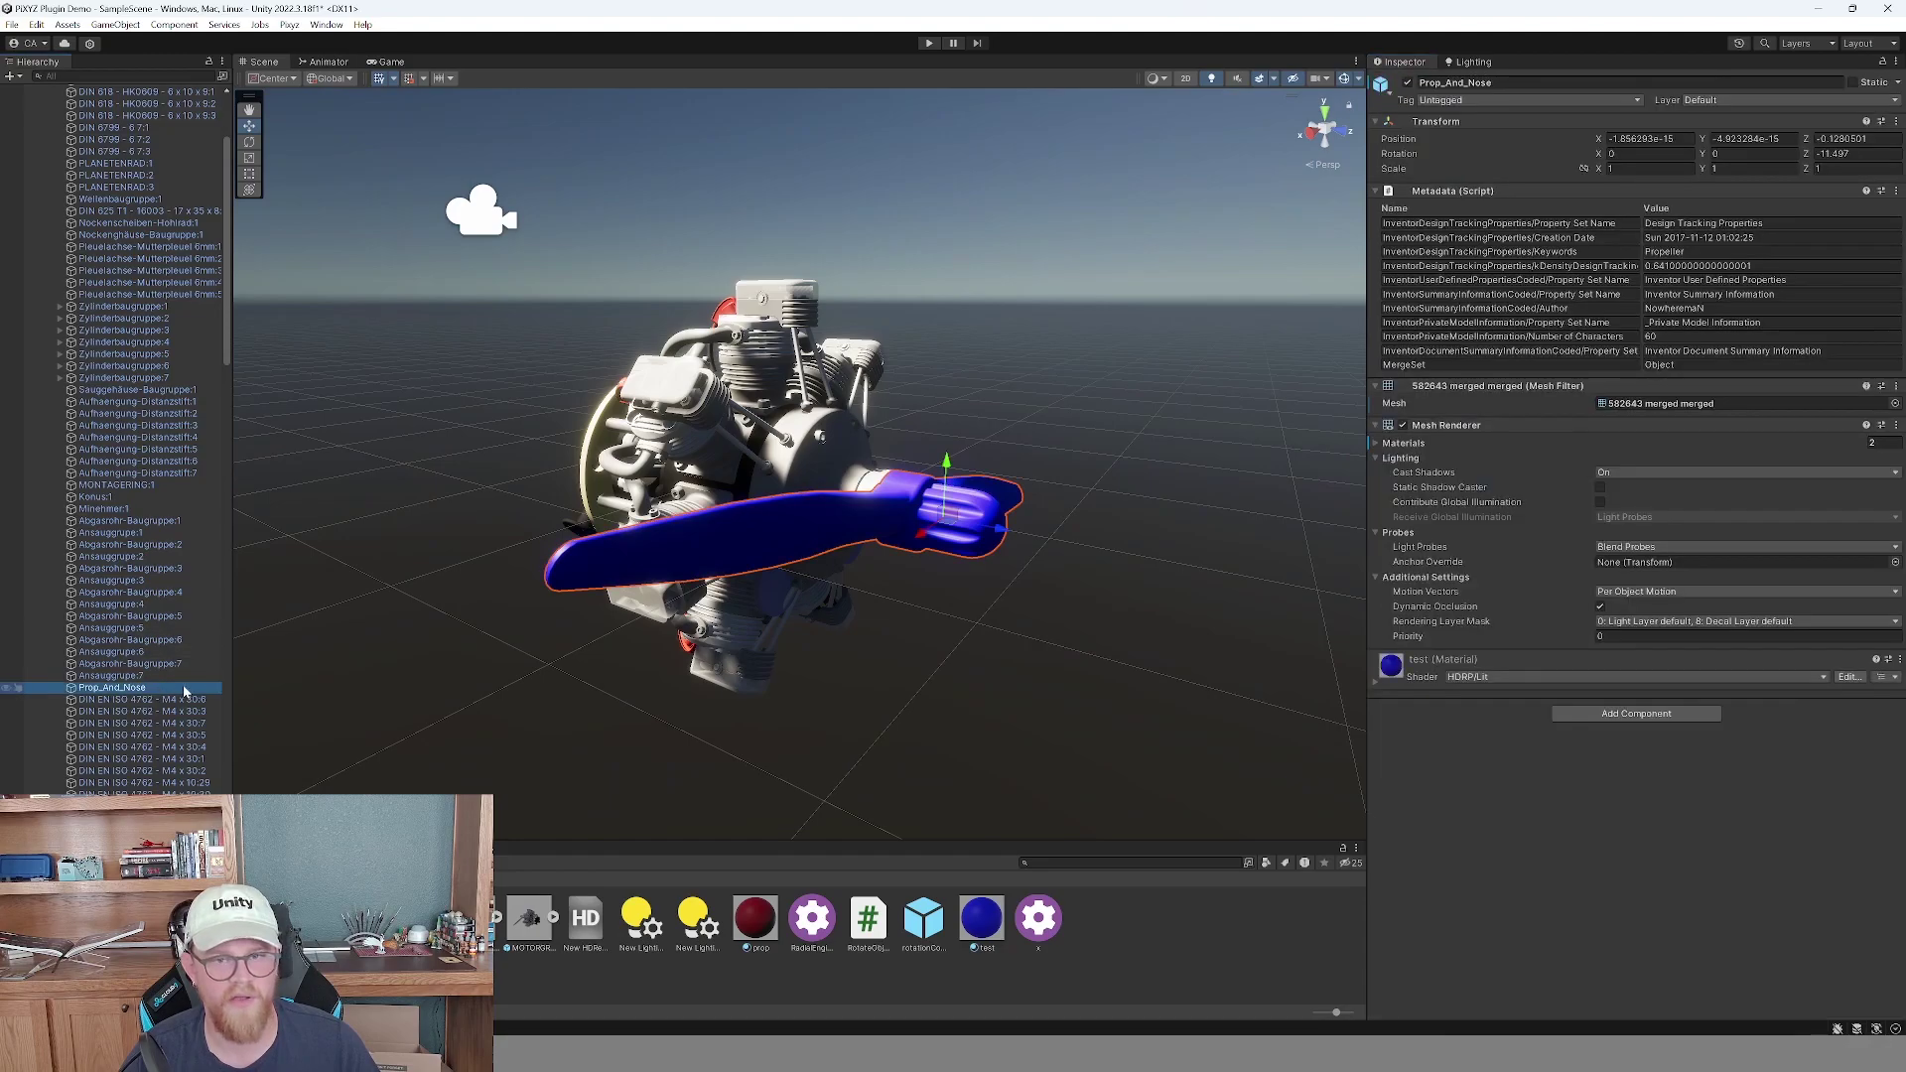
{"action": "left_click", "coordinate": [1102, 513]}
{"action": "left_click_drag", "start_coordinate": [1100, 514], "coordinate": [1001, 527], "text": "alt"}
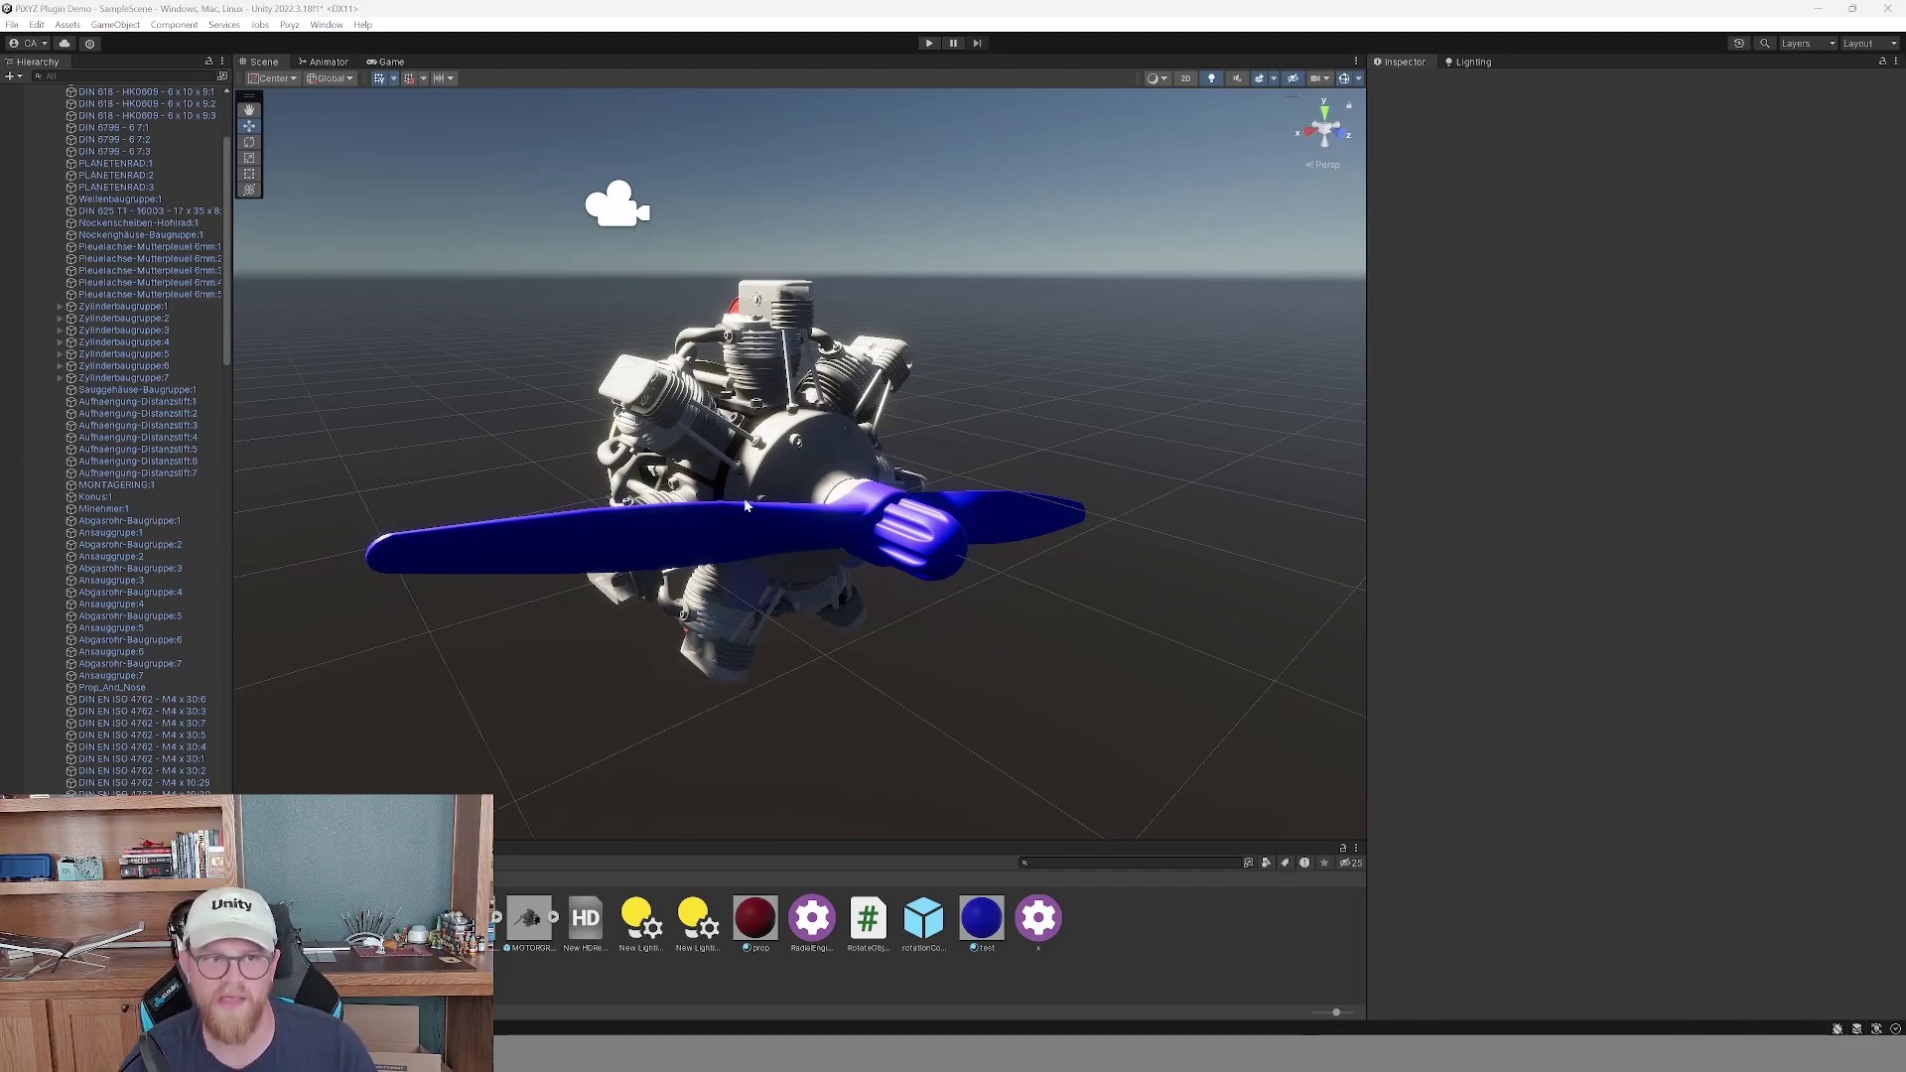
{"action": "mouse_move", "coordinate": [990, 413]}
{"action": "left_mouse_down", "text": "alt"}
{"action": "mouse_move", "coordinate": [944, 381]}
{"action": "mouse_move", "coordinate": [1042, 302]}
{"action": "mouse_move", "coordinate": [978, 285]}
{"action": "mouse_move", "coordinate": [989, 467]}
{"action": "mouse_move", "coordinate": [1013, 439]}
{"action": "left_mouse_up", "text": "alt"}
{"action": "right_click_drag", "start_coordinate": [947, 418], "coordinate": [1167, 601], "text": "alt"}
{"action": "mouse_move", "coordinate": [998, 432]}
{"action": "left_mouse_down", "text": "alt"}
{"action": "mouse_move", "coordinate": [1032, 477]}
{"action": "mouse_move", "coordinate": [976, 402]}
{"action": "left_mouse_up", "text": "alt"}
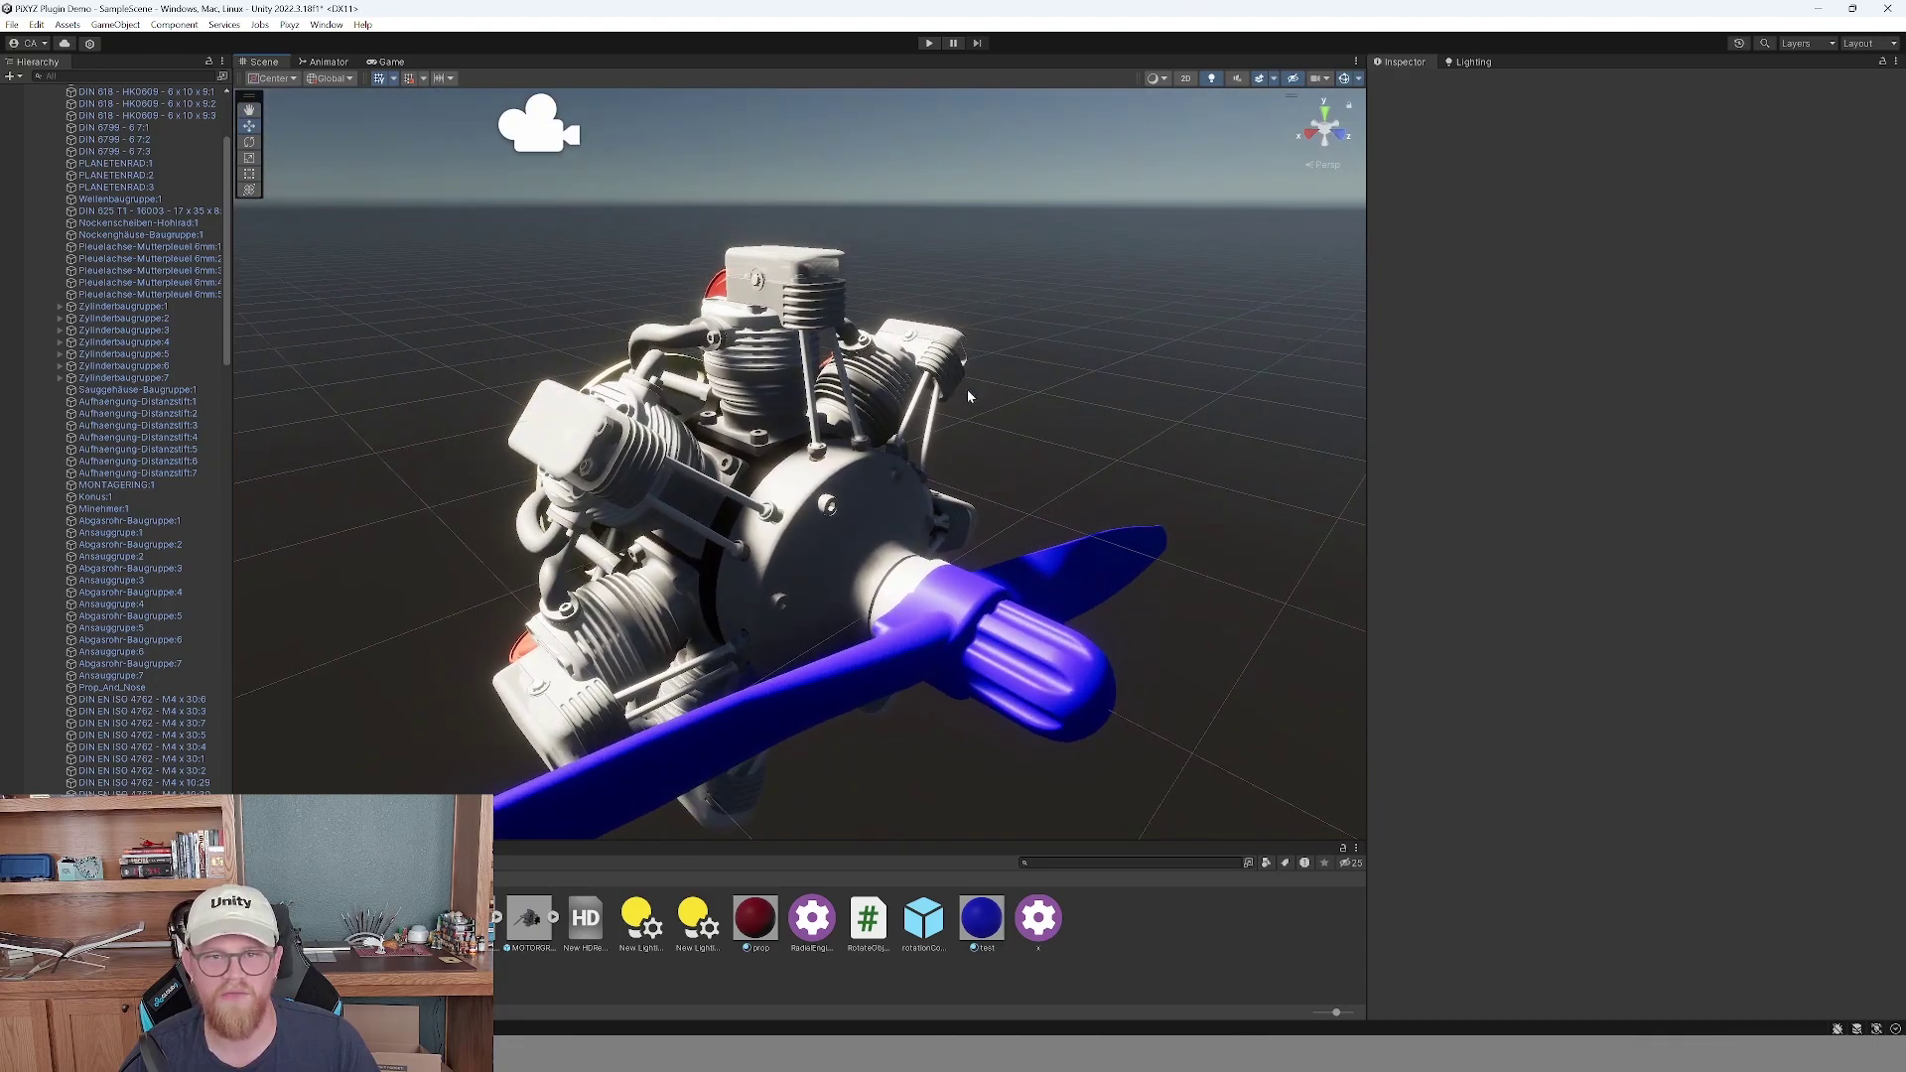
Examine the metadata of the Zylinderbaugruppe cylinder assemblies, especially the InventorDesignTrackingProperties/Keywords property.
{"action": "left_click", "coordinate": [746, 395]}
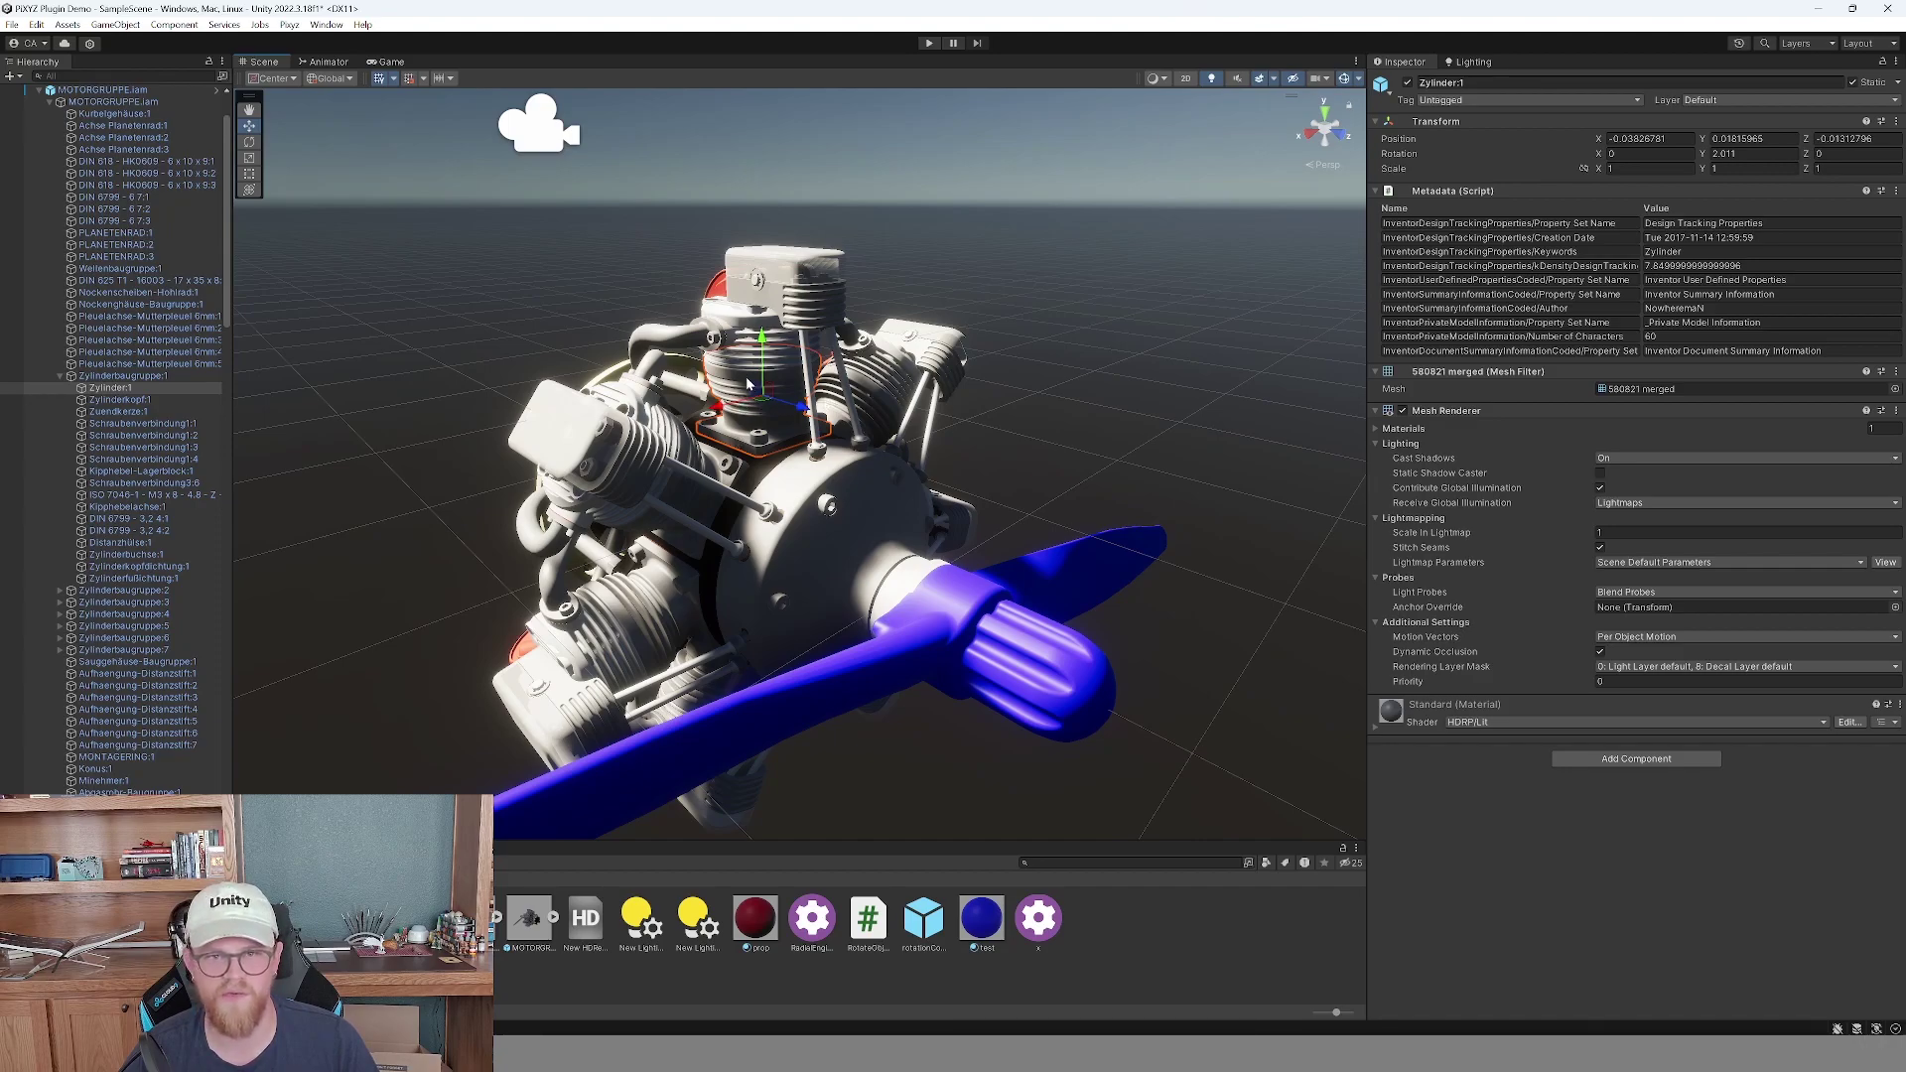
{"action": "left_click", "coordinate": [157, 377]}
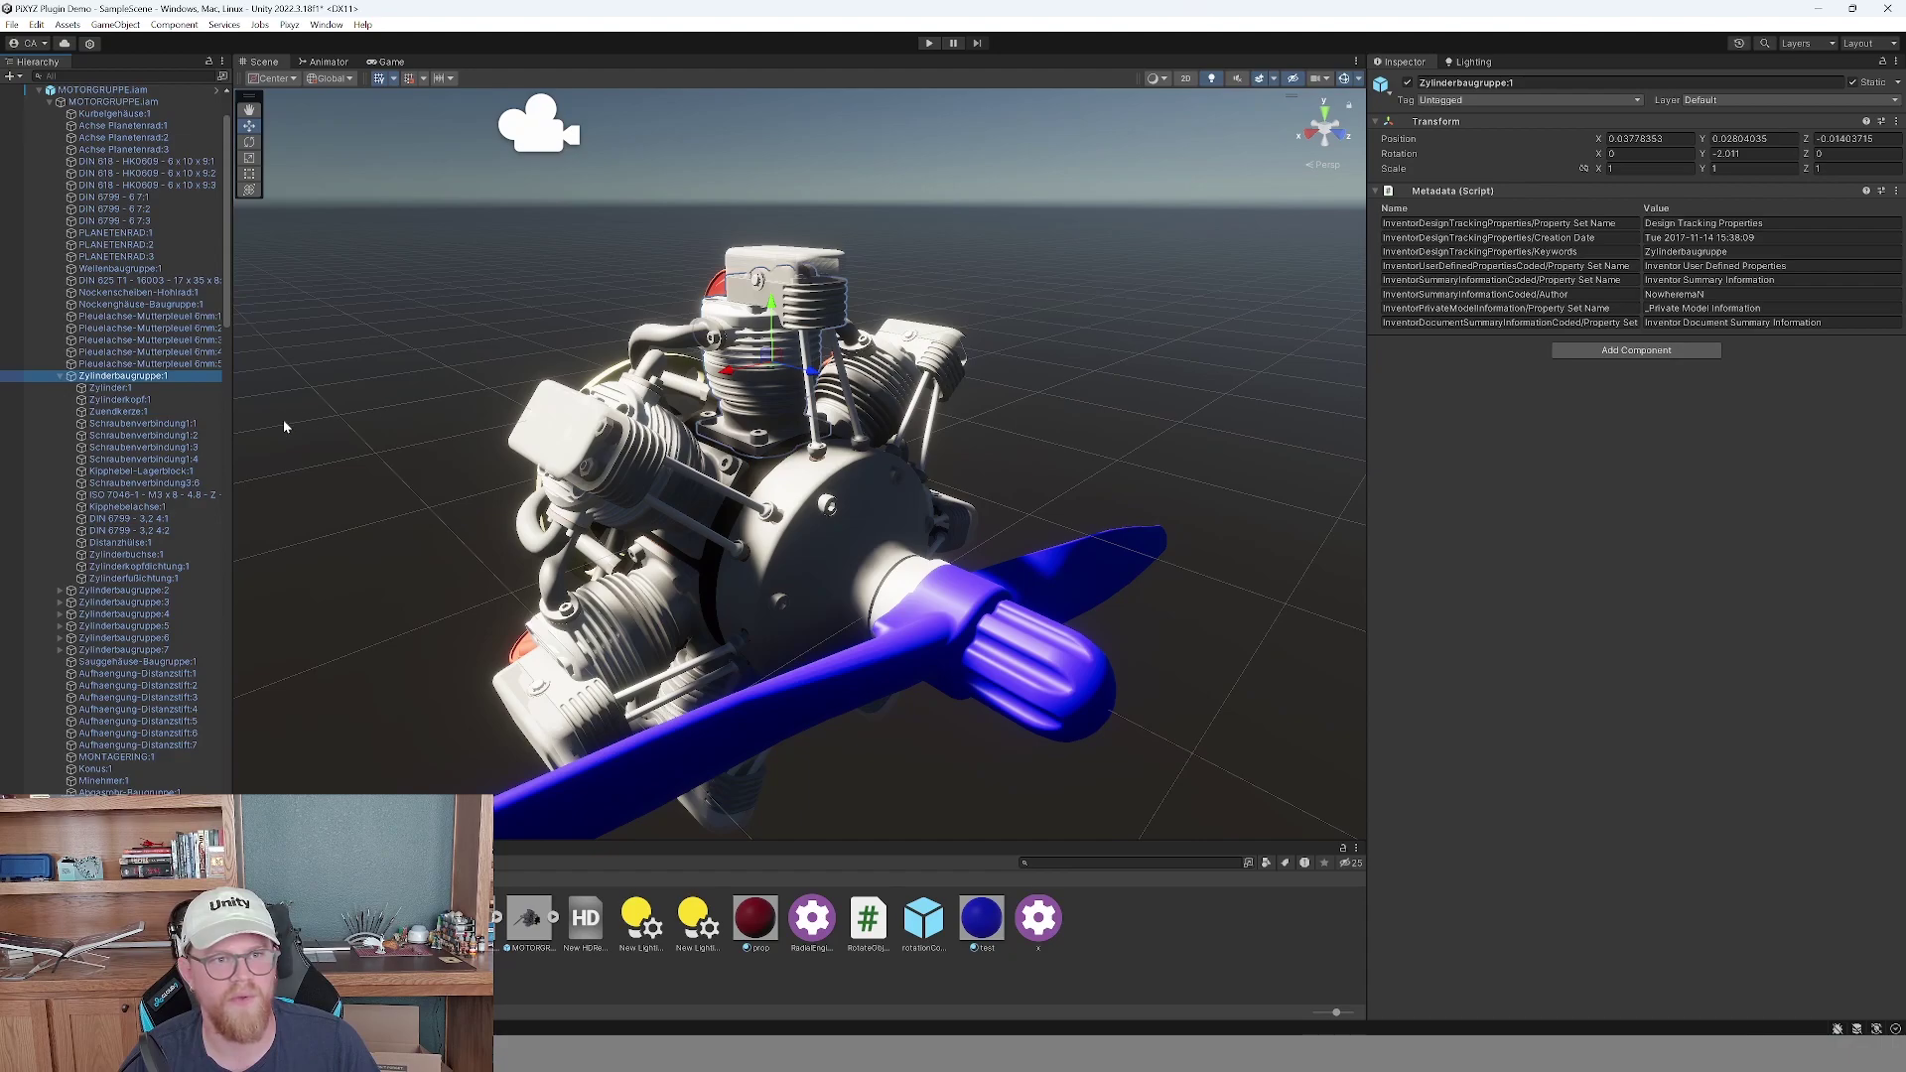
{"action": "left_click", "coordinate": [60, 376]}
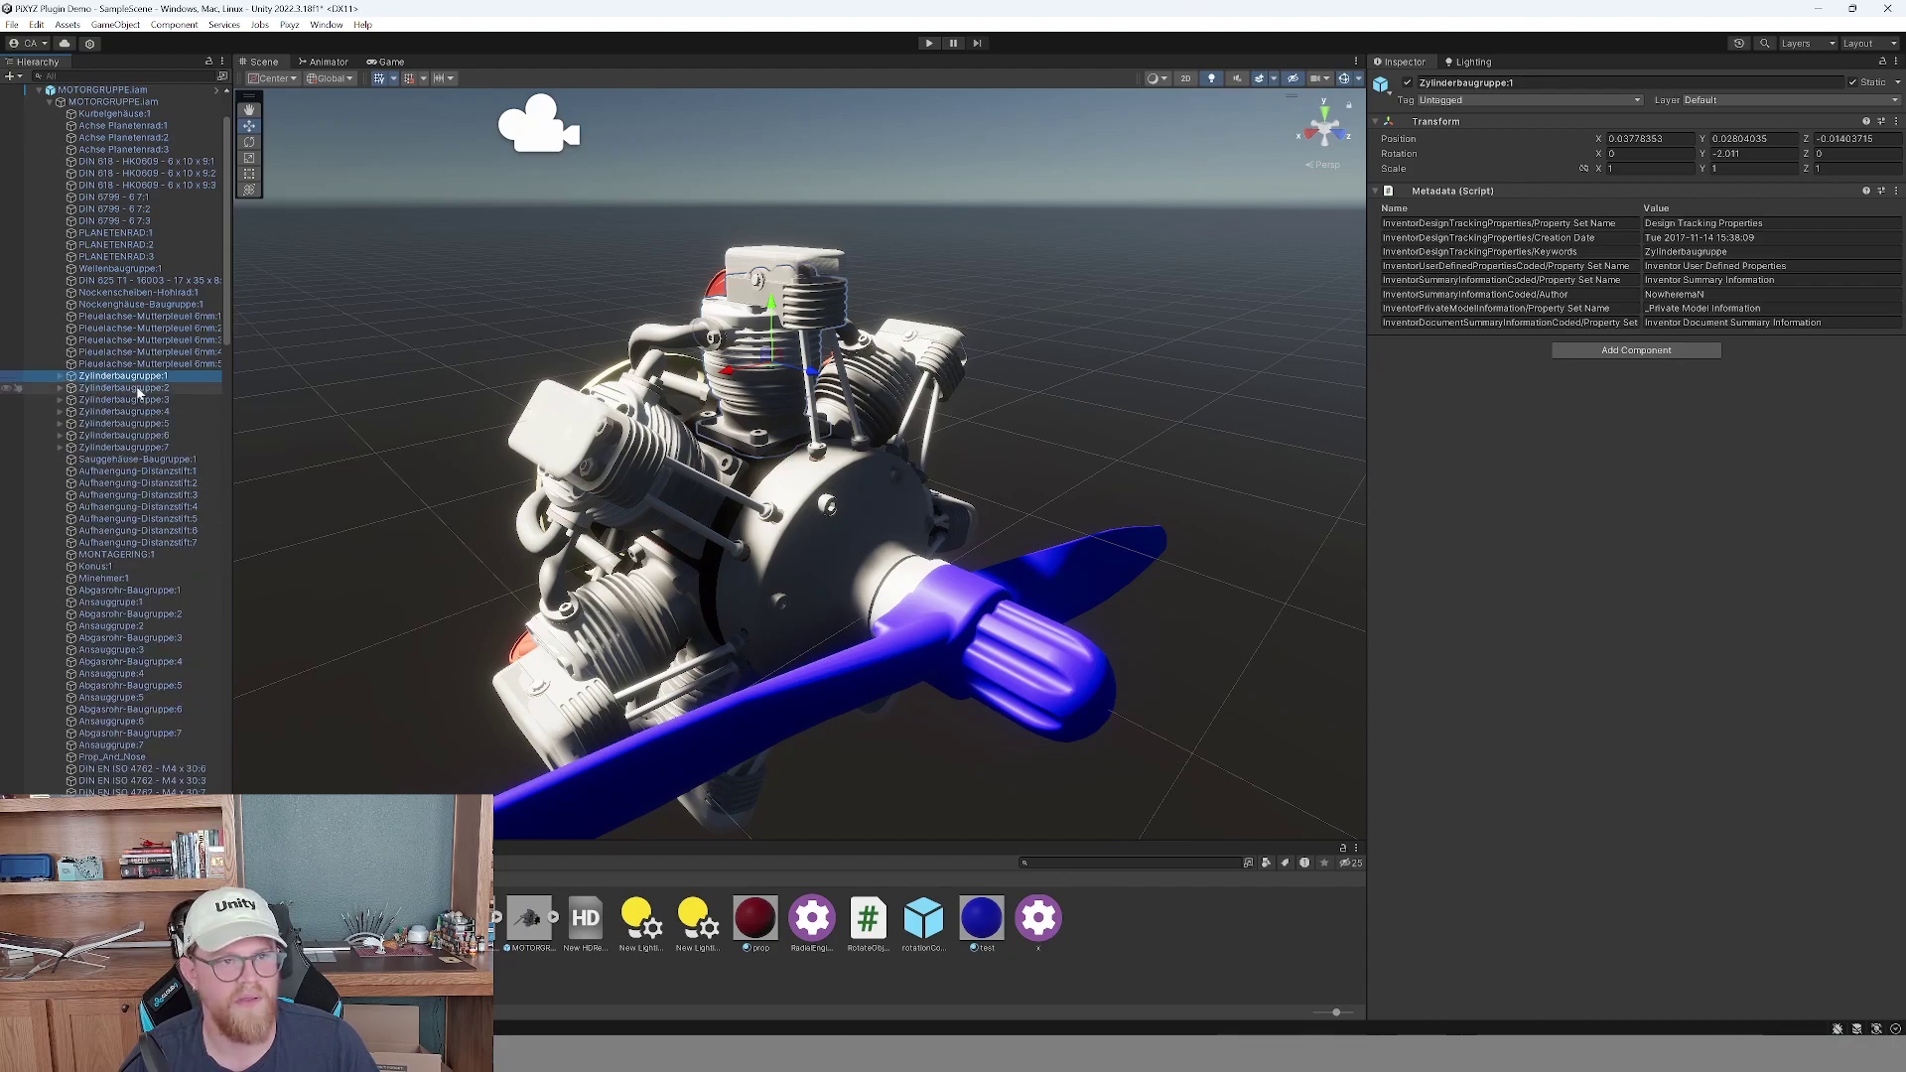
{"action": "left_click", "coordinate": [132, 389]}
{"action": "left_click", "coordinate": [154, 400]}
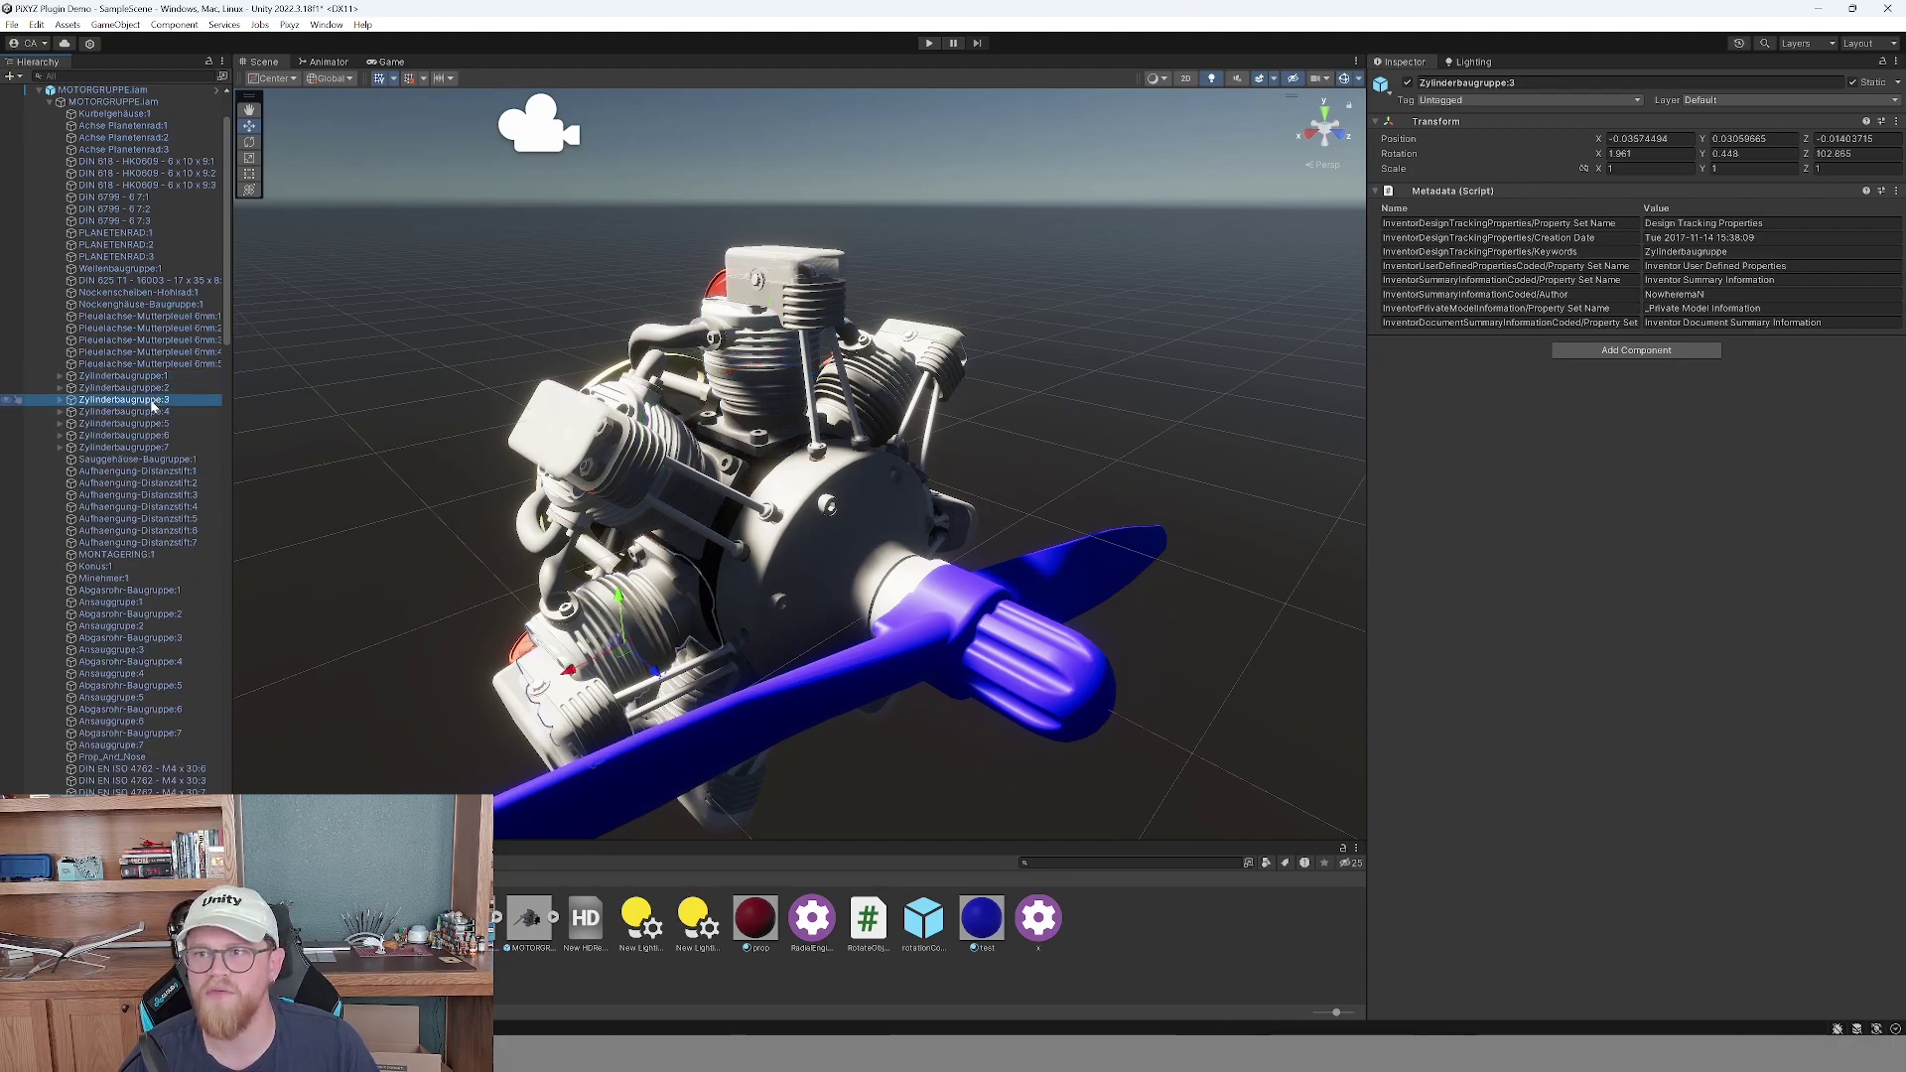
{"action": "left_click", "coordinate": [161, 412]}
{"action": "left_click", "coordinate": [161, 424]}
{"action": "left_click", "coordinate": [1459, 252]}
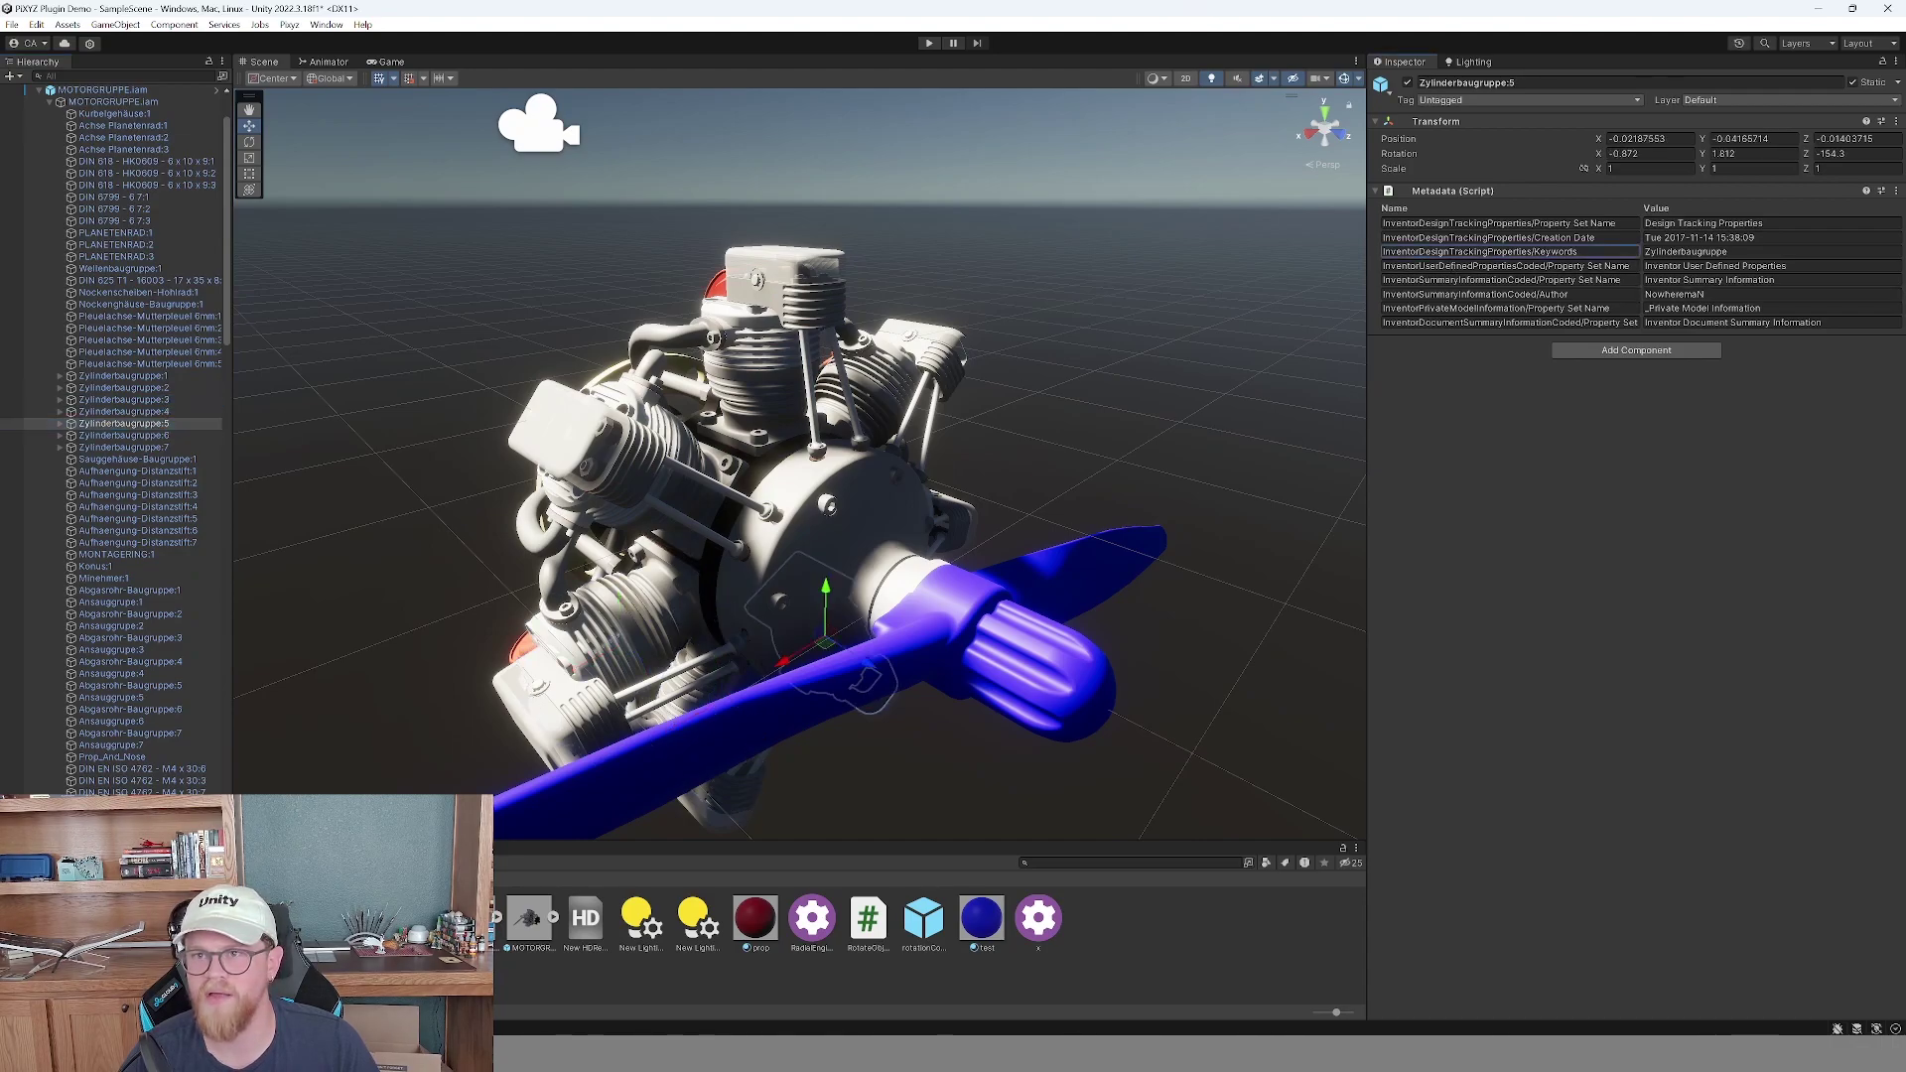
{"action": "left_click_drag", "start_coordinate": [1588, 260], "coordinate": [1481, 258]}
{"action": "left_click", "coordinate": [1481, 258]}
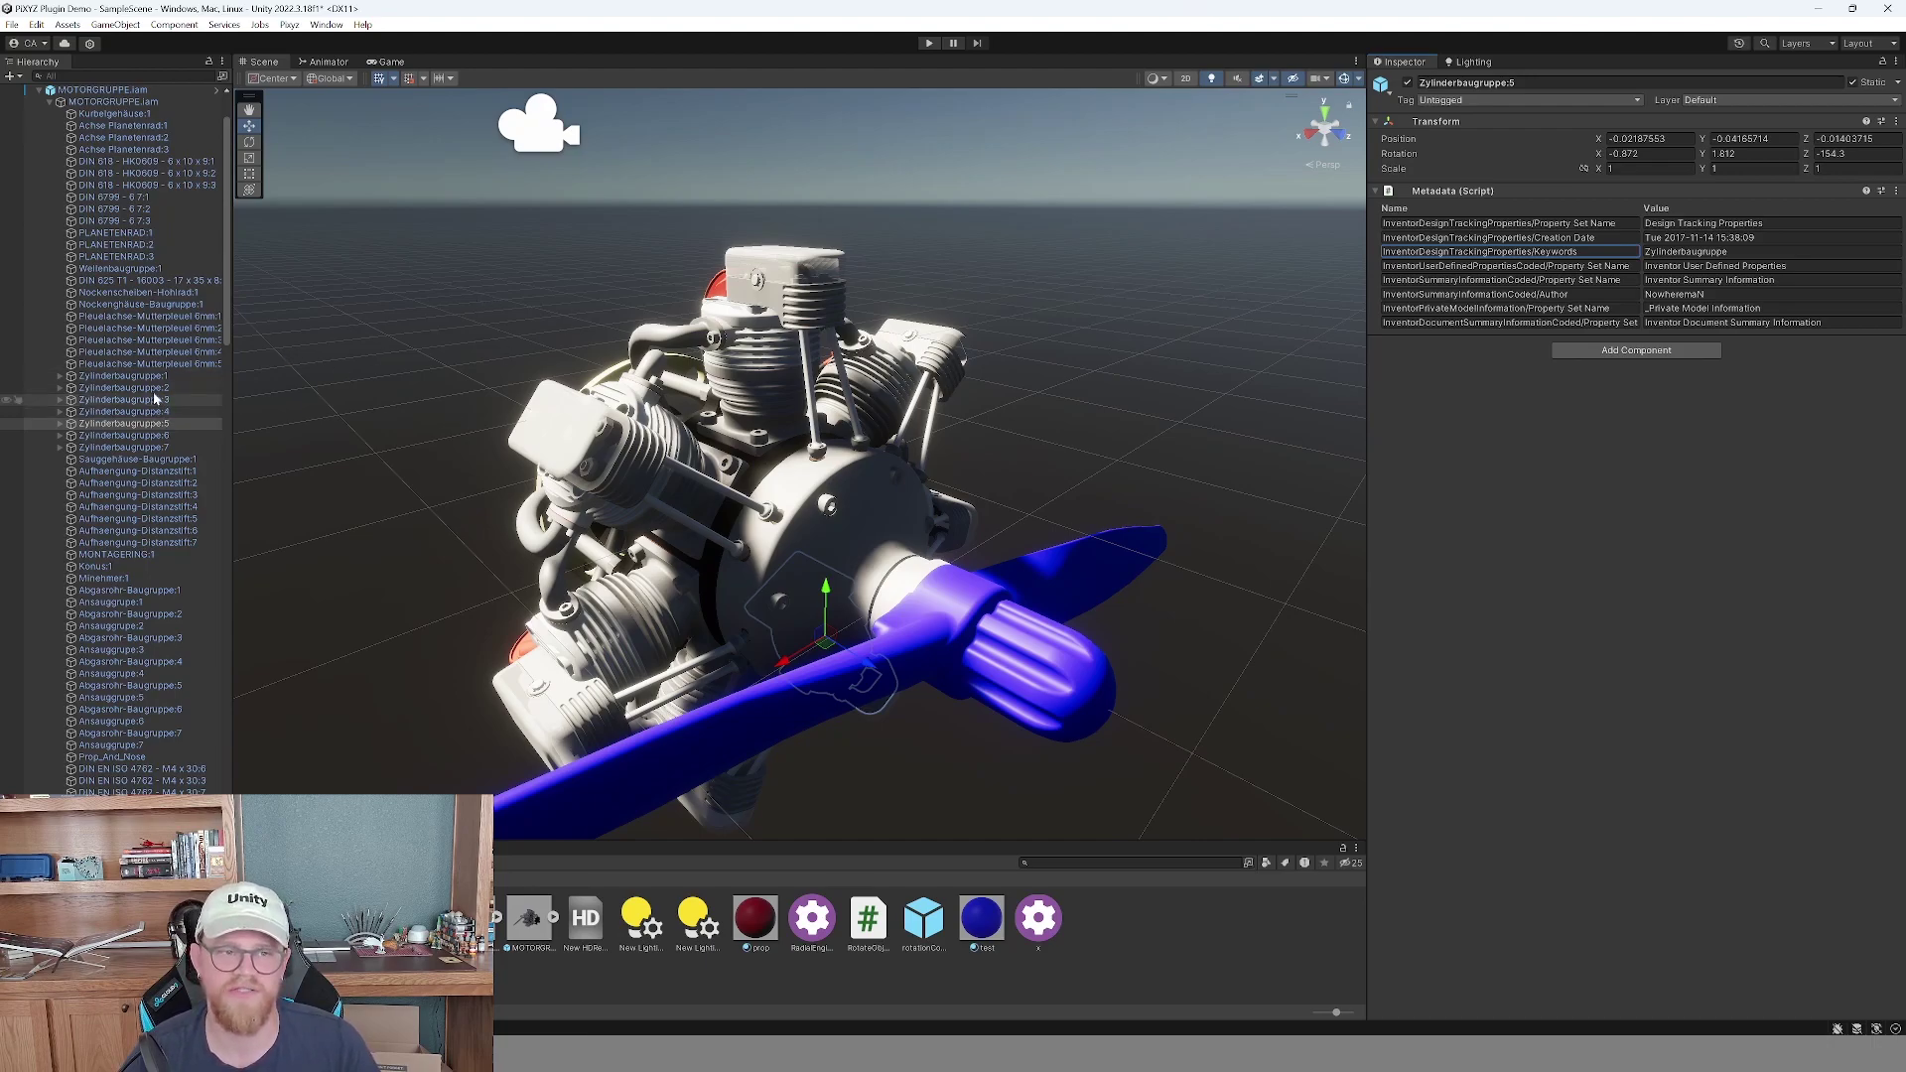
Add another rule to the Engine_Demo rule set, starting with a Get Latest Imported Model action.
{"action": "left_click", "coordinate": [446, 918]}
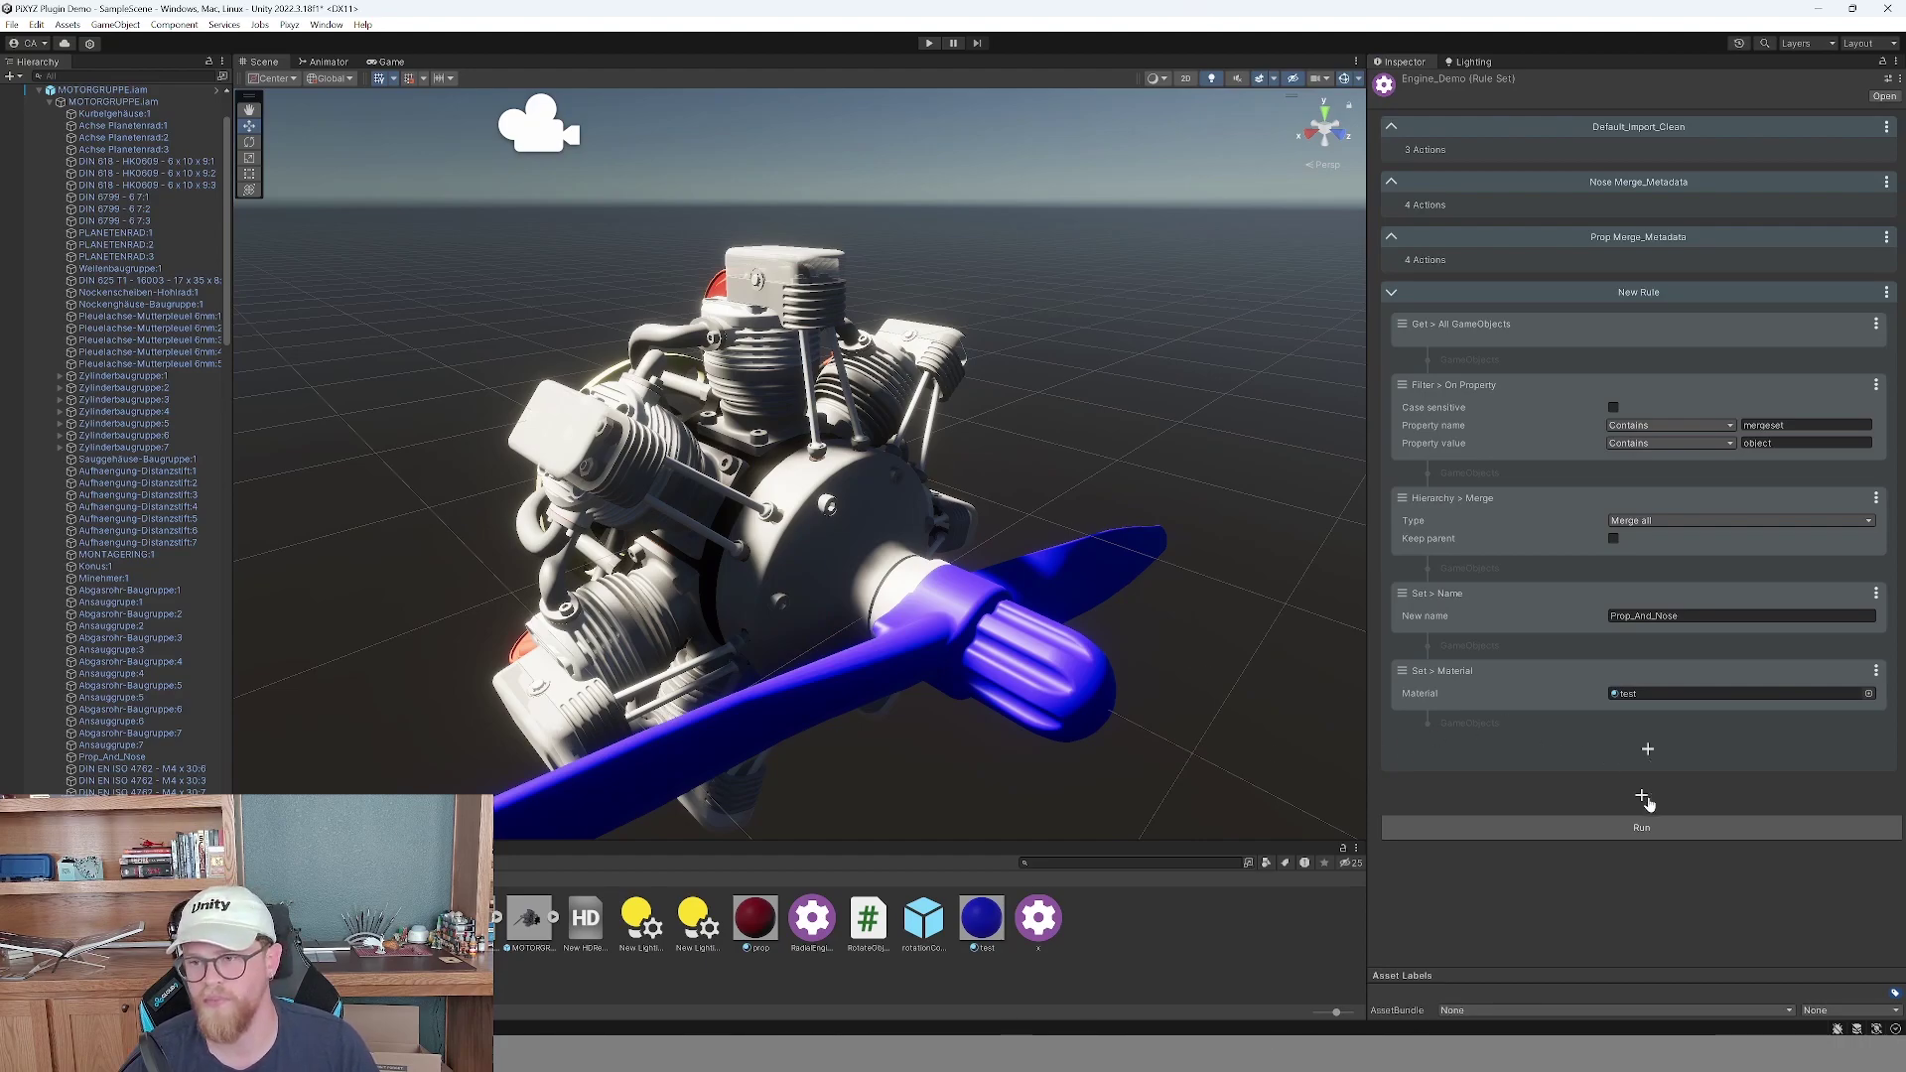
{"action": "left_click", "coordinate": [1391, 293]}
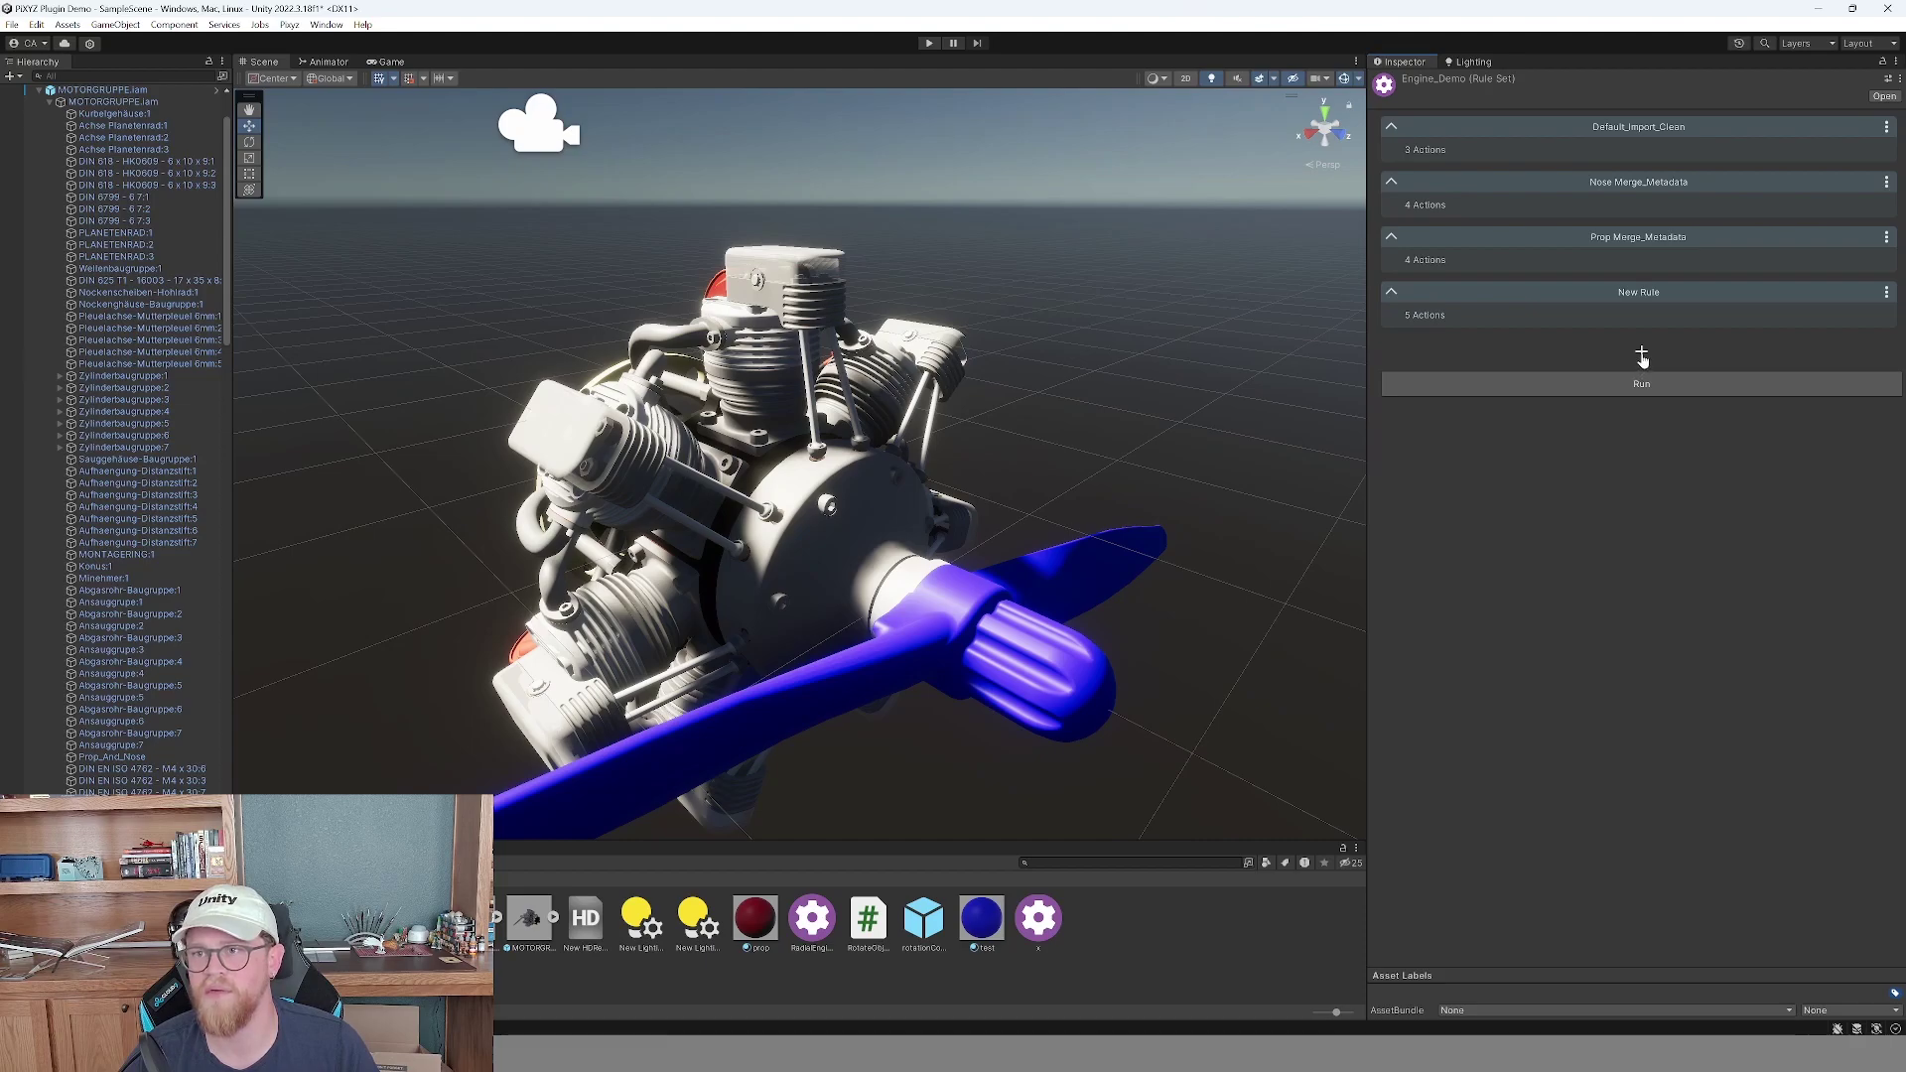
{"action": "left_click", "coordinate": [1641, 355]}
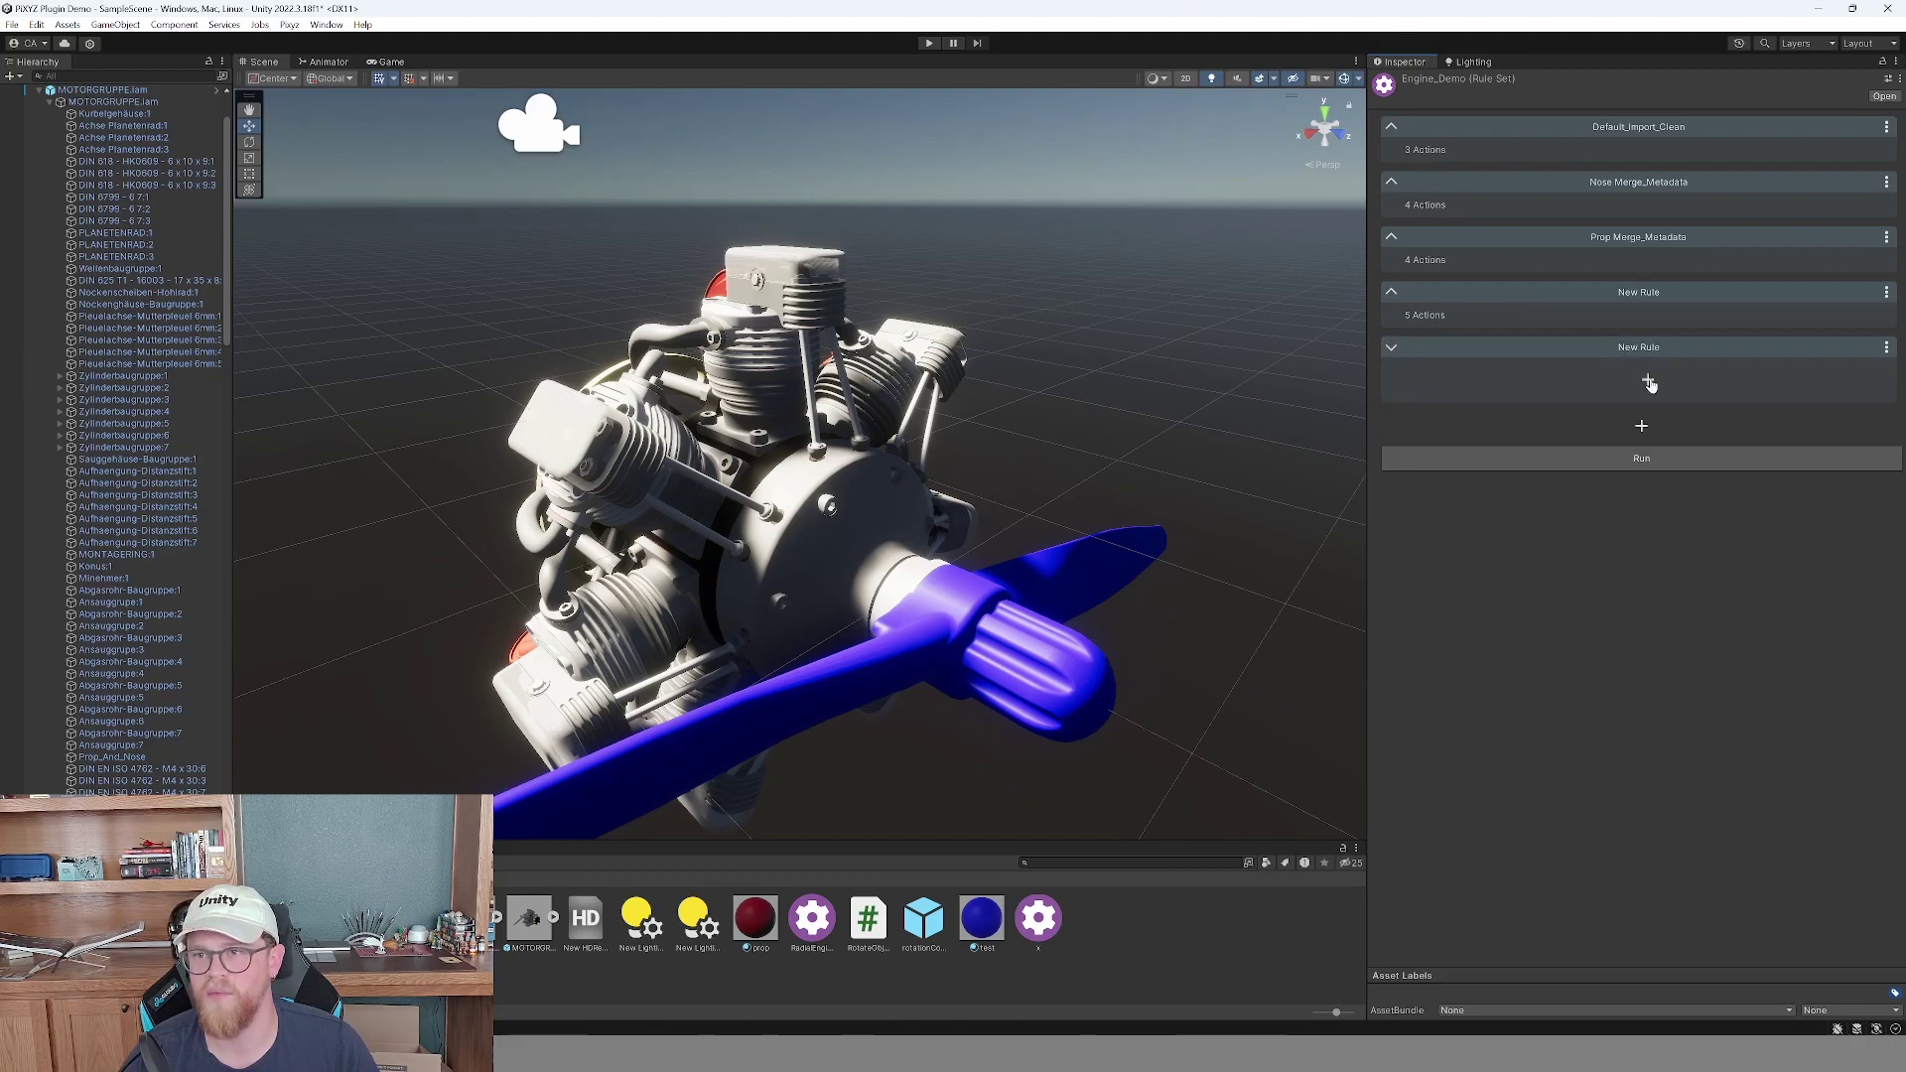
{"action": "left_click", "coordinate": [1649, 384]}
{"action": "mouse_move", "coordinate": [1685, 391]}
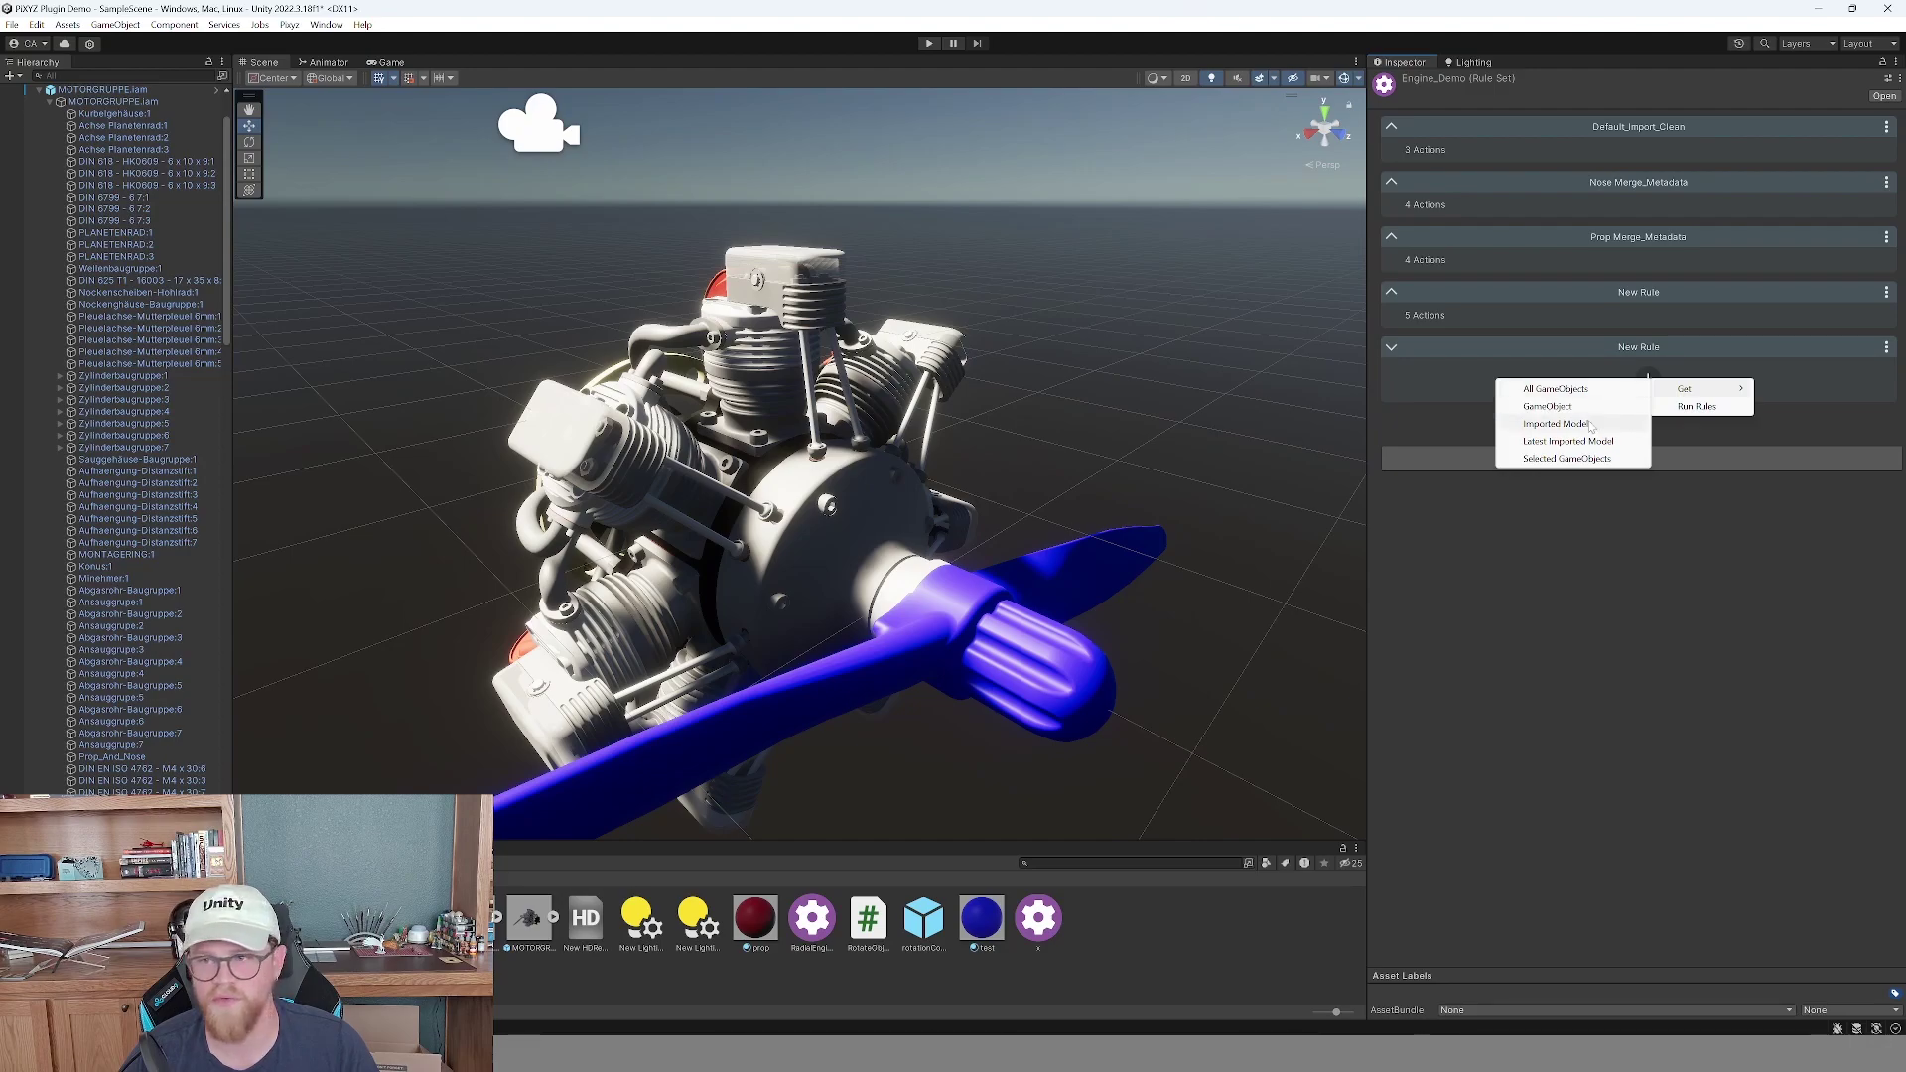
{"action": "left_click", "coordinate": [1628, 441]}
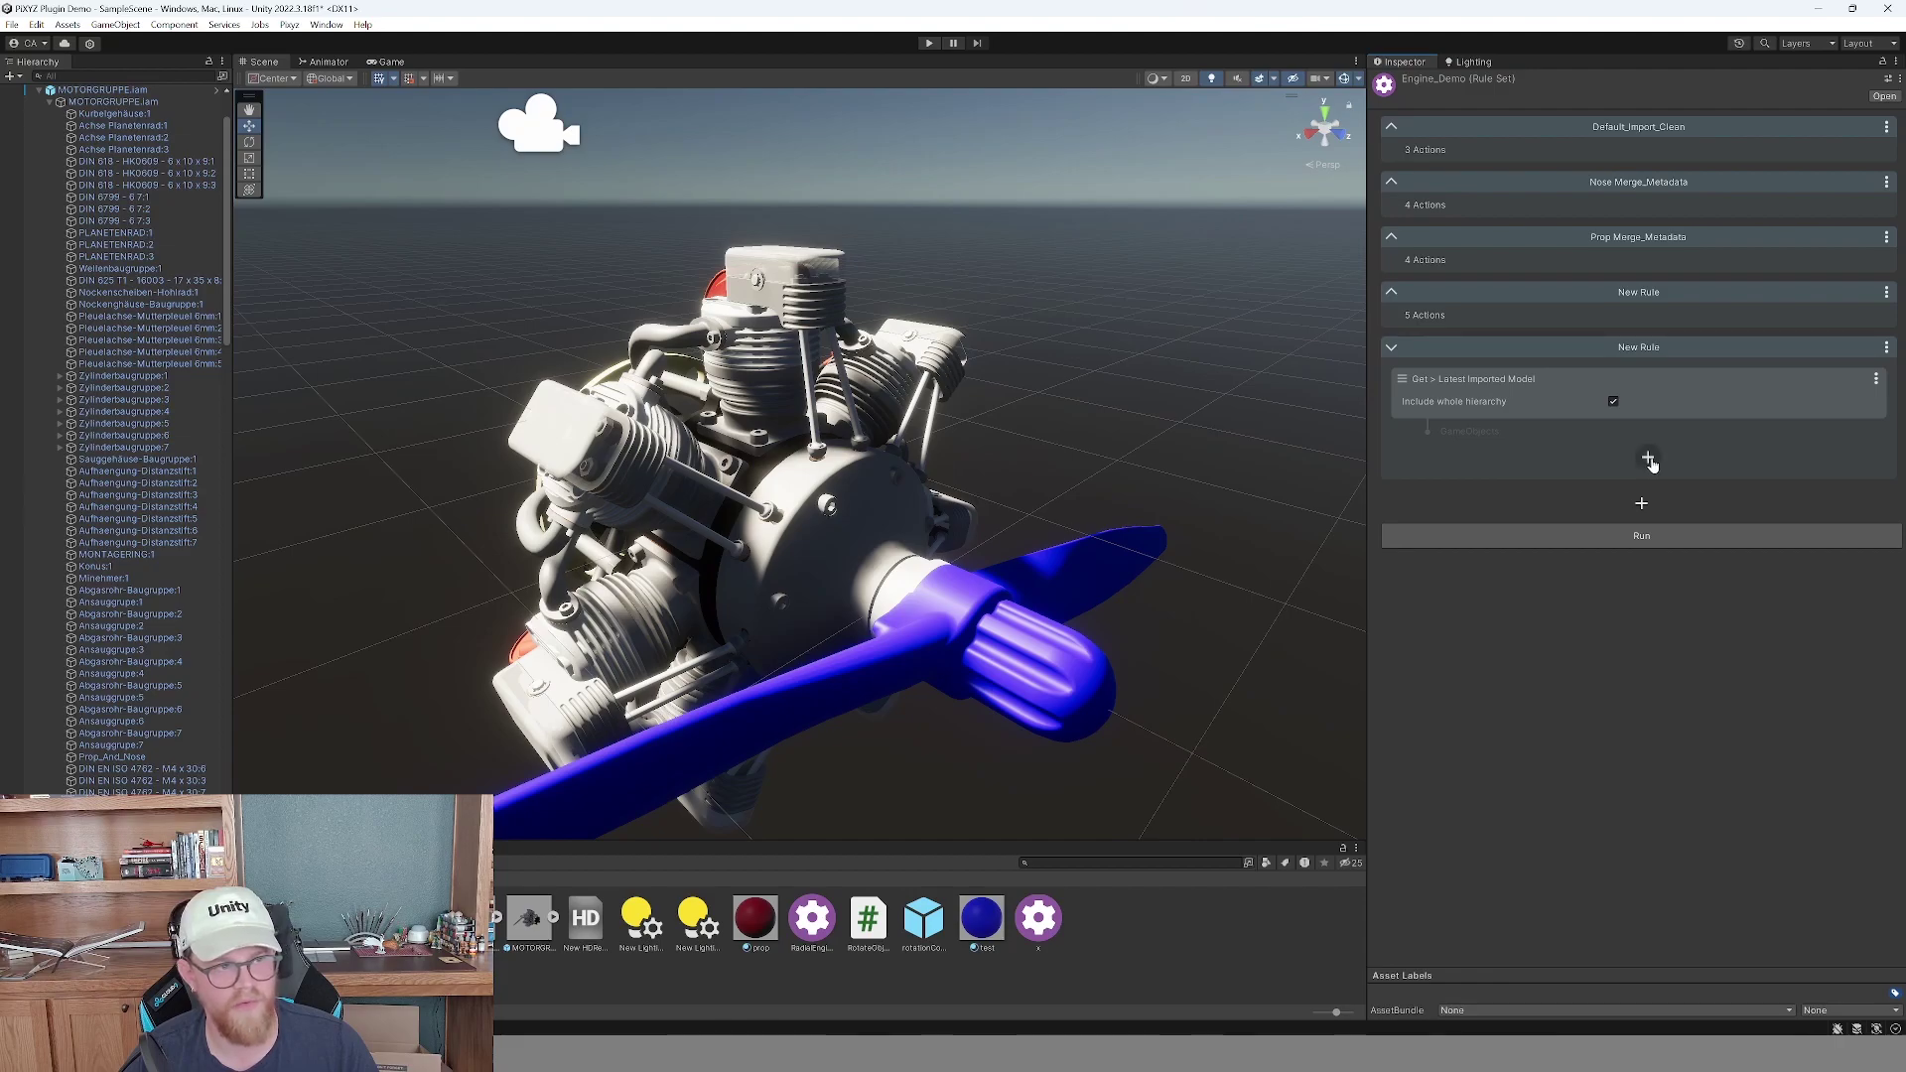
Add a Filter On Property action and set its property name to InventorDesignTrackingProperties/Keywords, copied from the metadata of Zylinderbaugruppe:1.
{"action": "left_click", "coordinate": [1649, 460]}
{"action": "mouse_move", "coordinate": [1728, 544]}
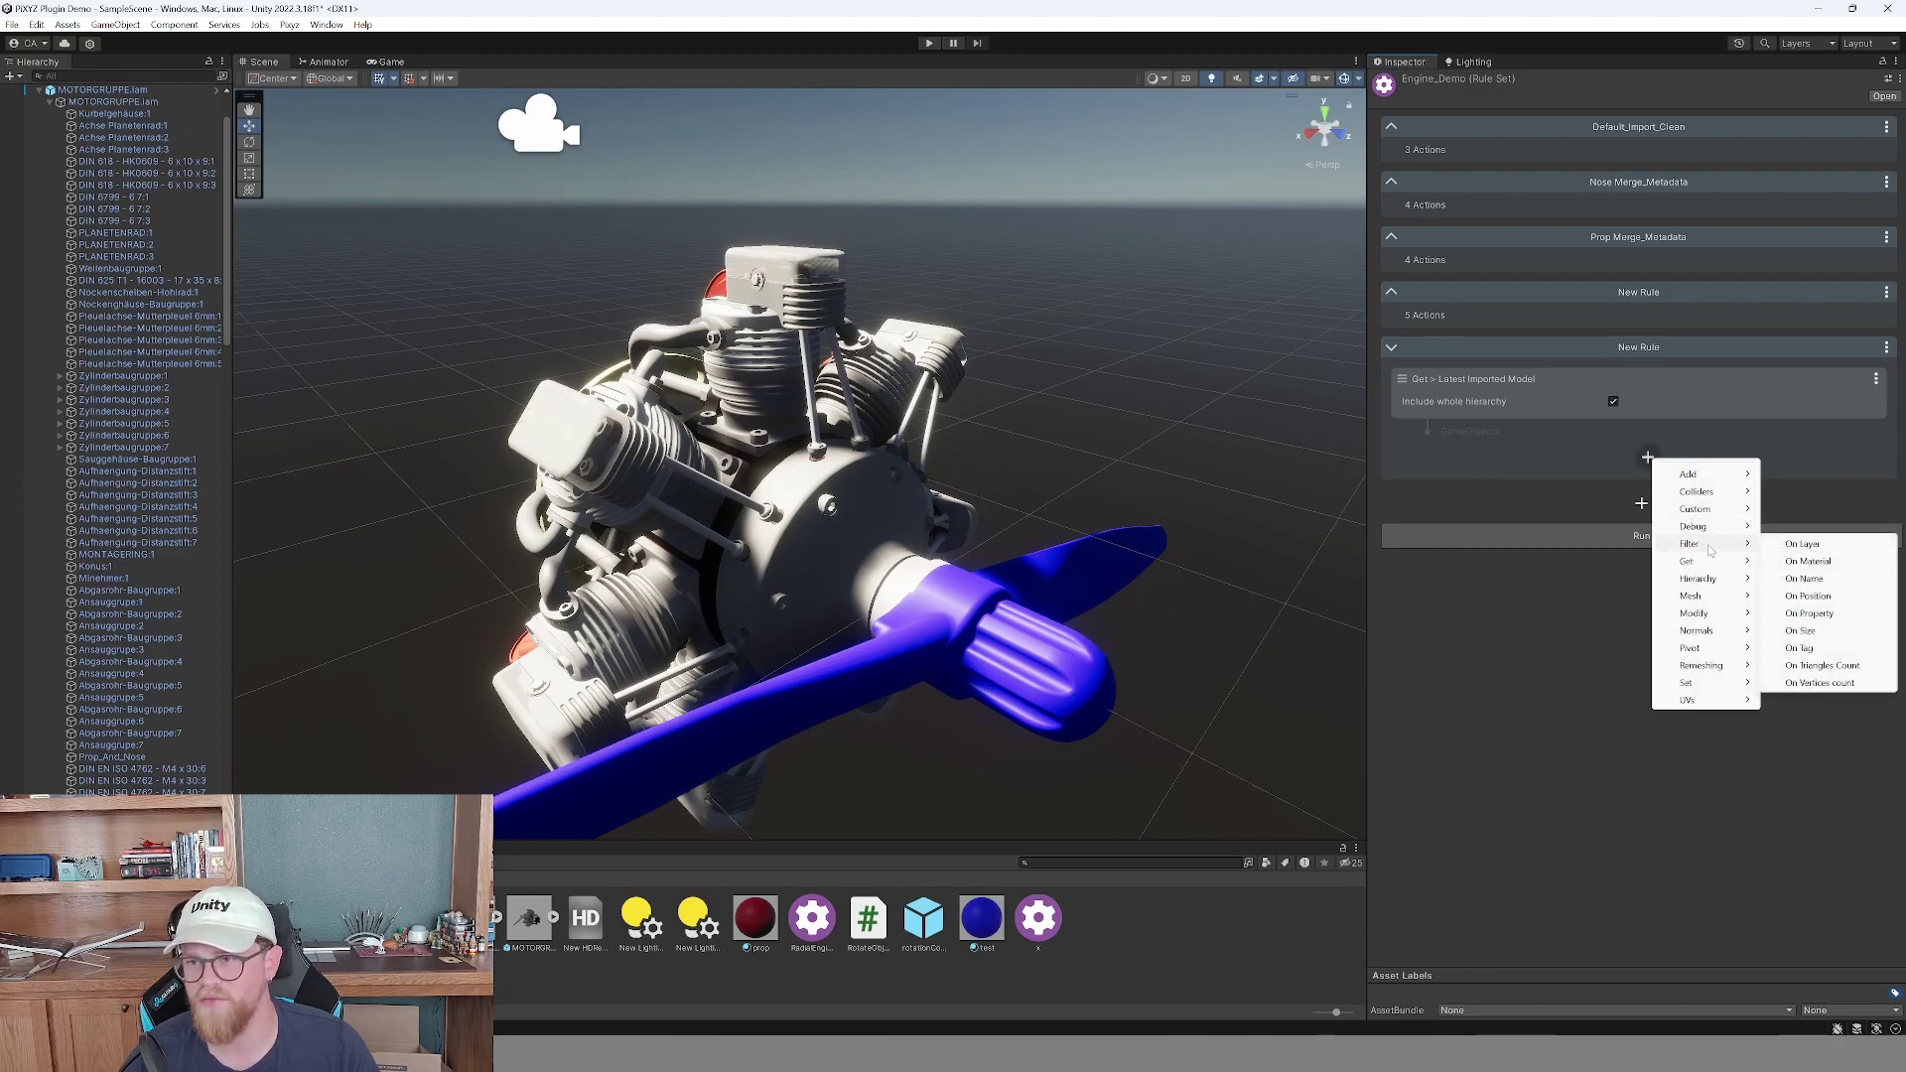
{"action": "left_click", "coordinate": [1808, 614]}
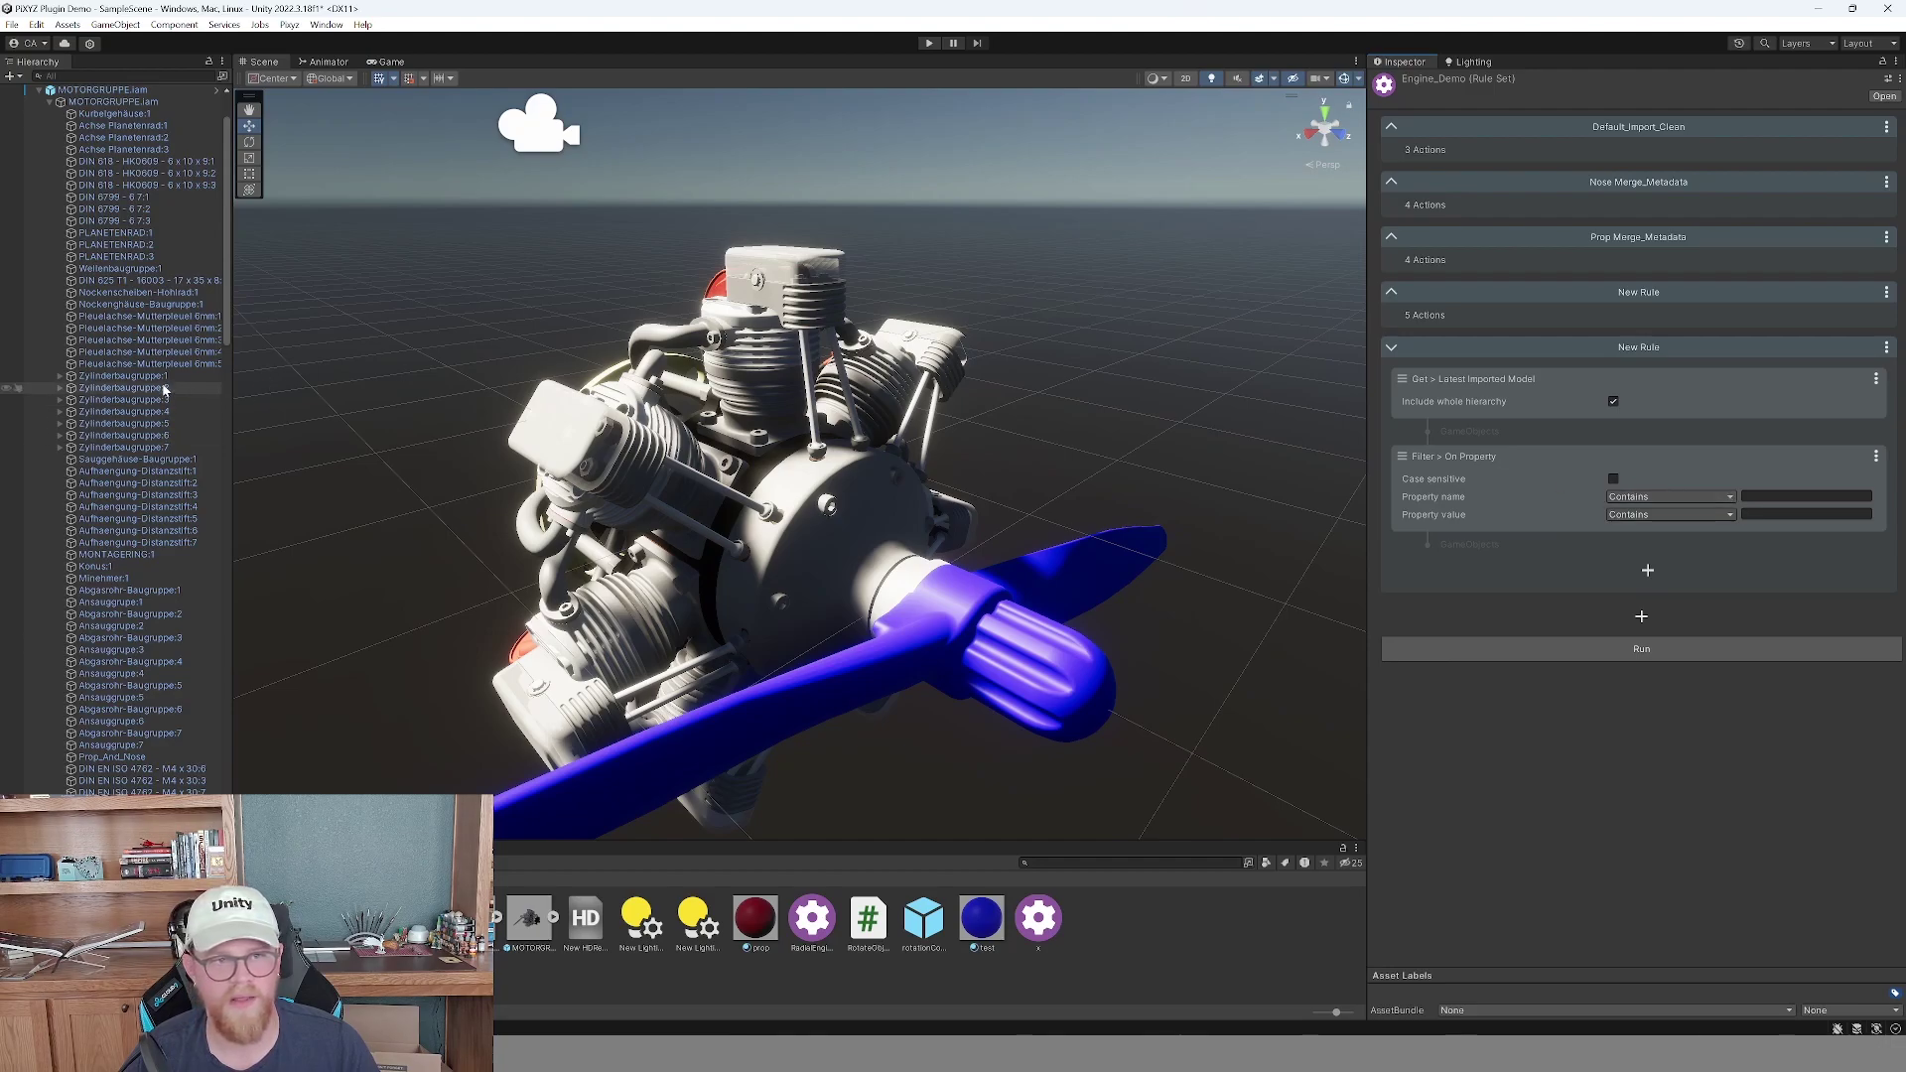
{"action": "left_click", "coordinate": [123, 376]}
{"action": "left_click_drag", "start_coordinate": [1605, 255], "coordinate": [1382, 254]}
{"action": "key", "text": "ctrl+c"}
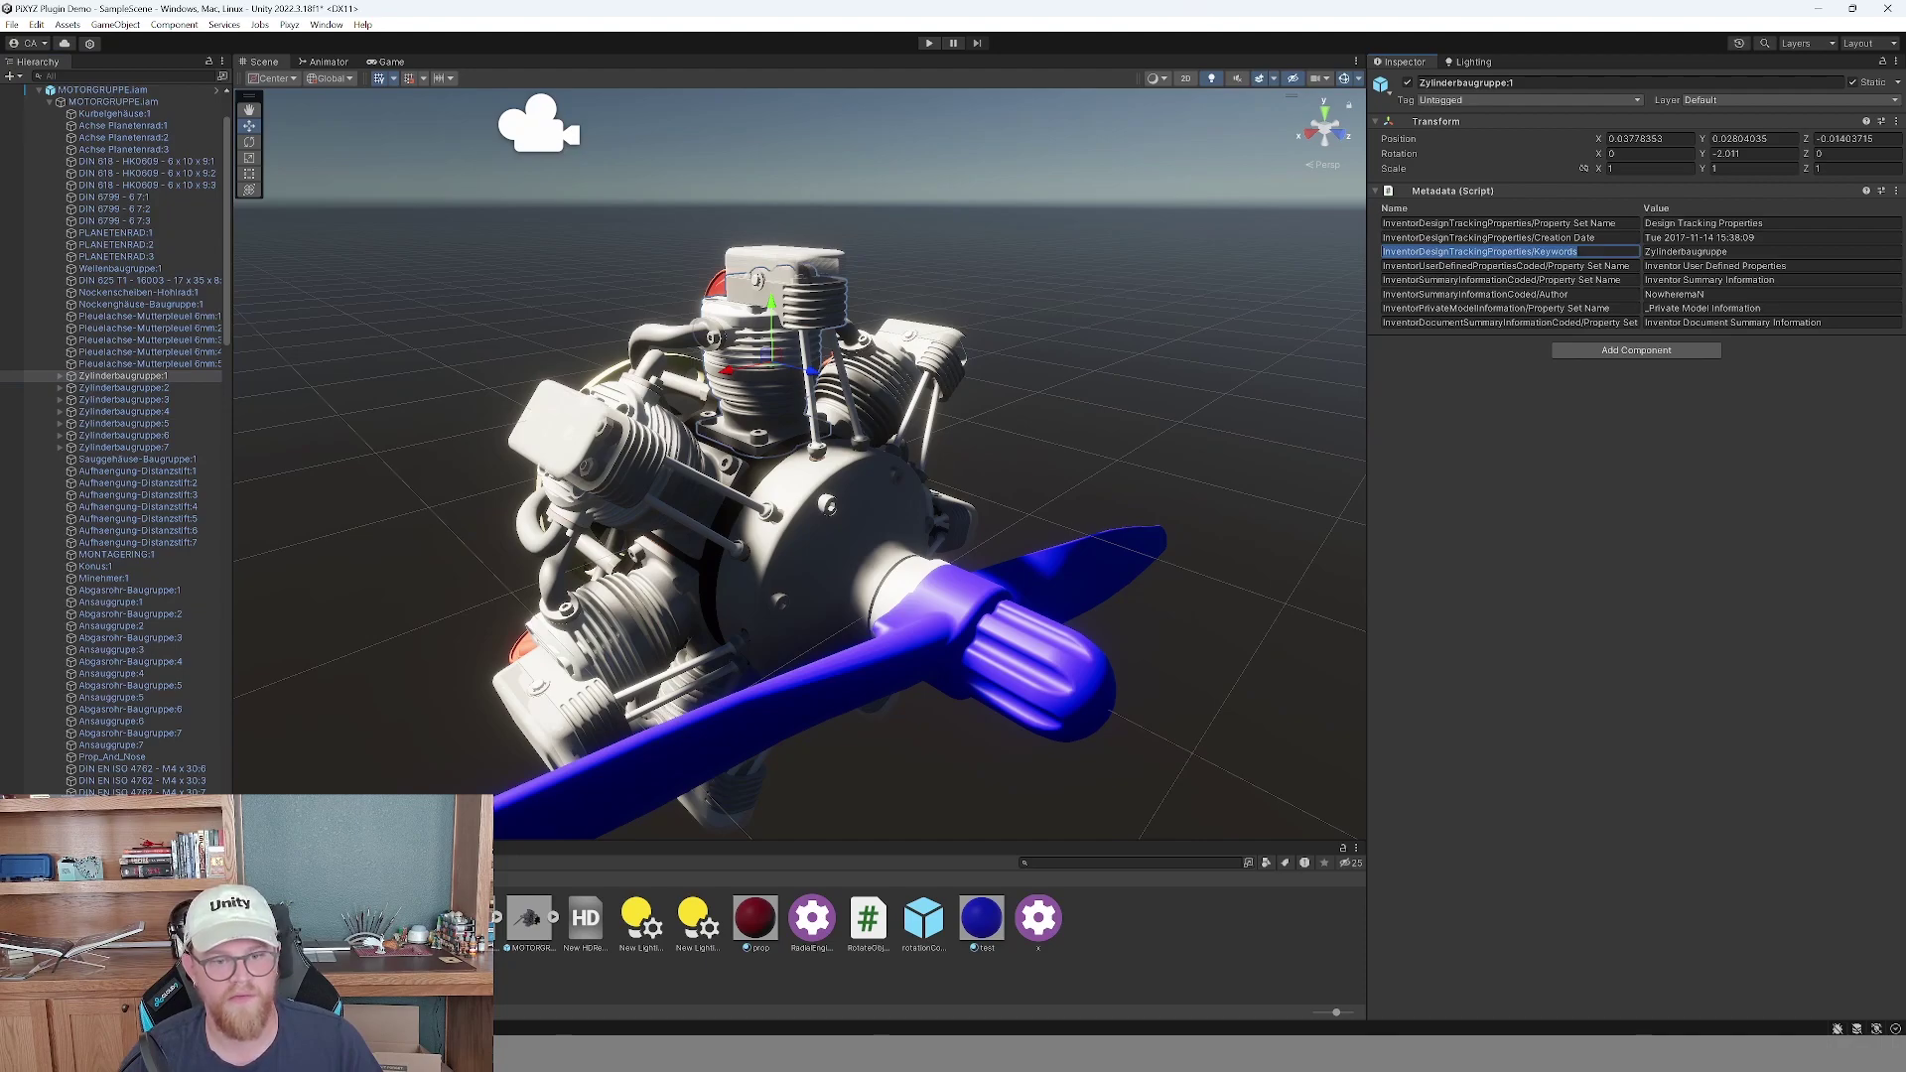
{"action": "left_click", "coordinate": [812, 917]}
{"action": "left_click", "coordinate": [1807, 497]}
{"action": "key", "text": "ctrl+v"}
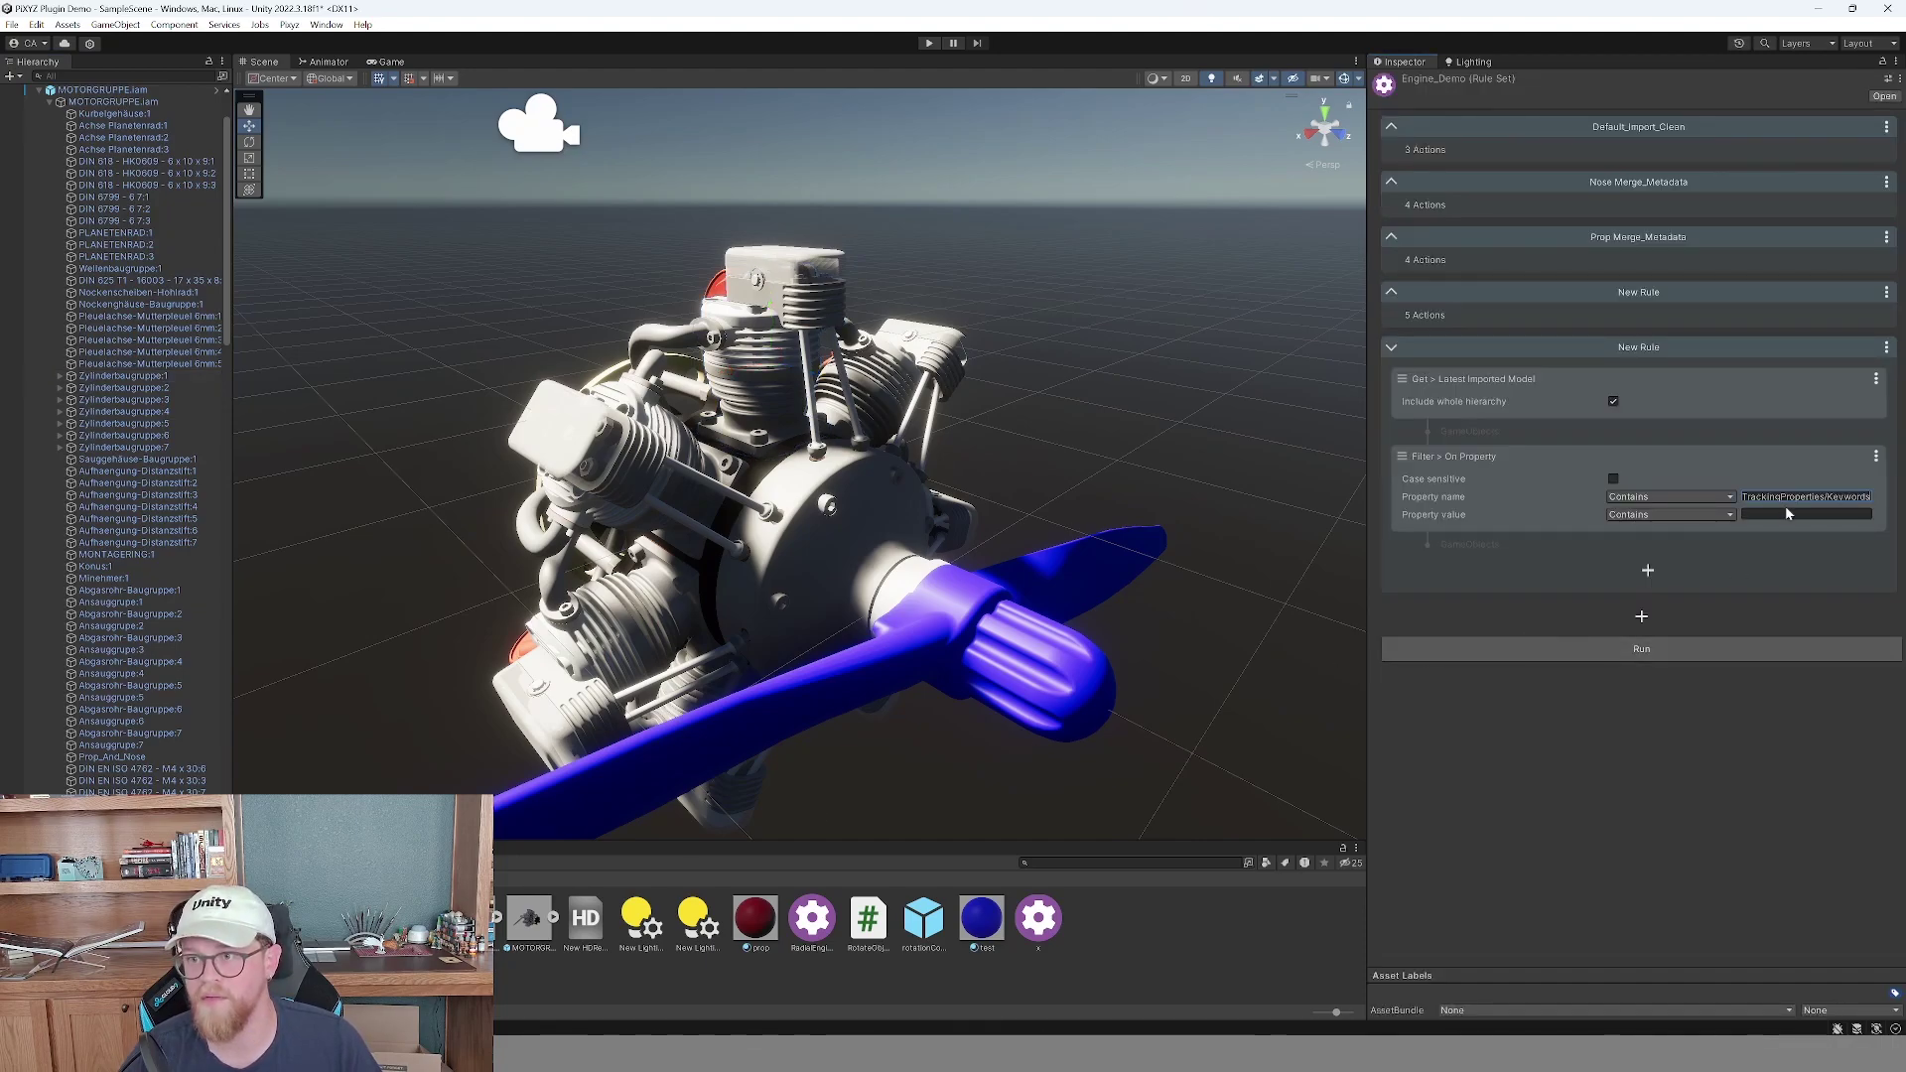
{"action": "key", "text": "ctrl+z"}
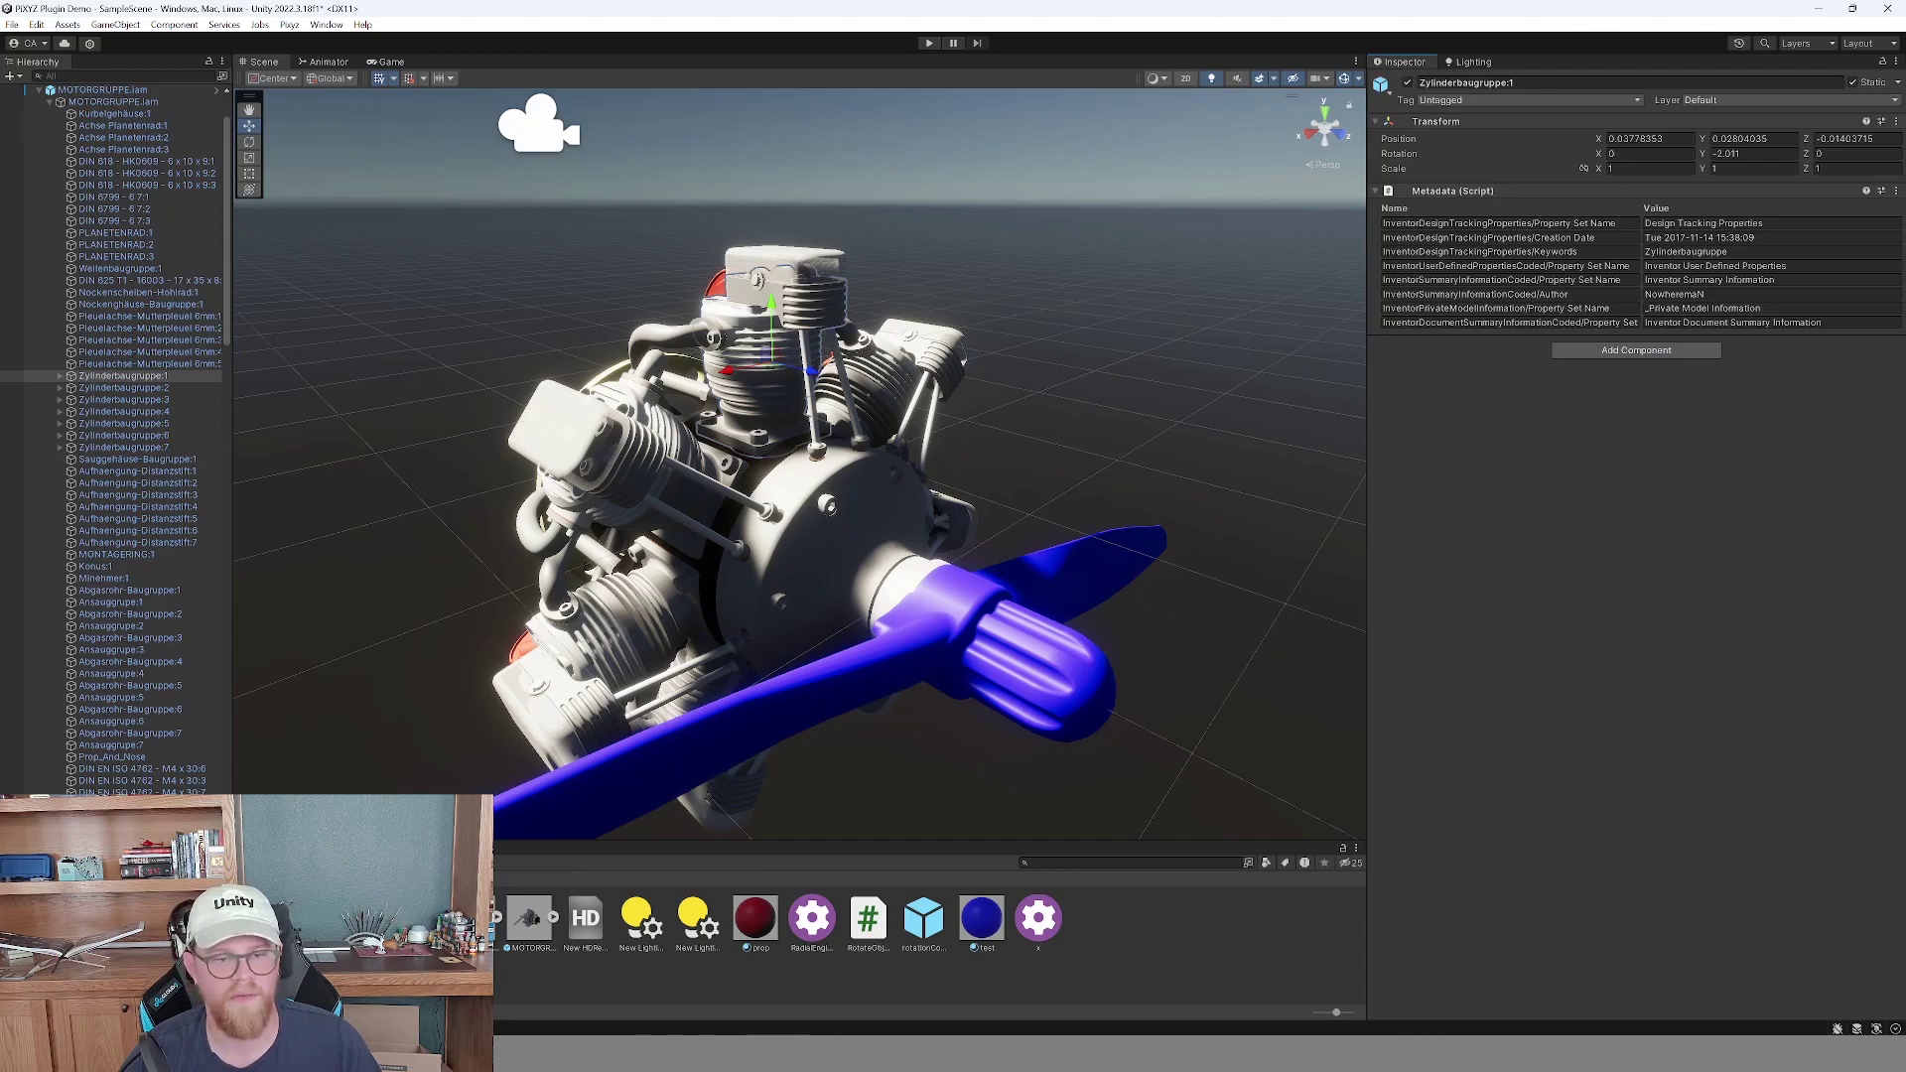
{"action": "key", "text": "ctrl+y"}
{"action": "left_click", "coordinate": [1779, 499]}
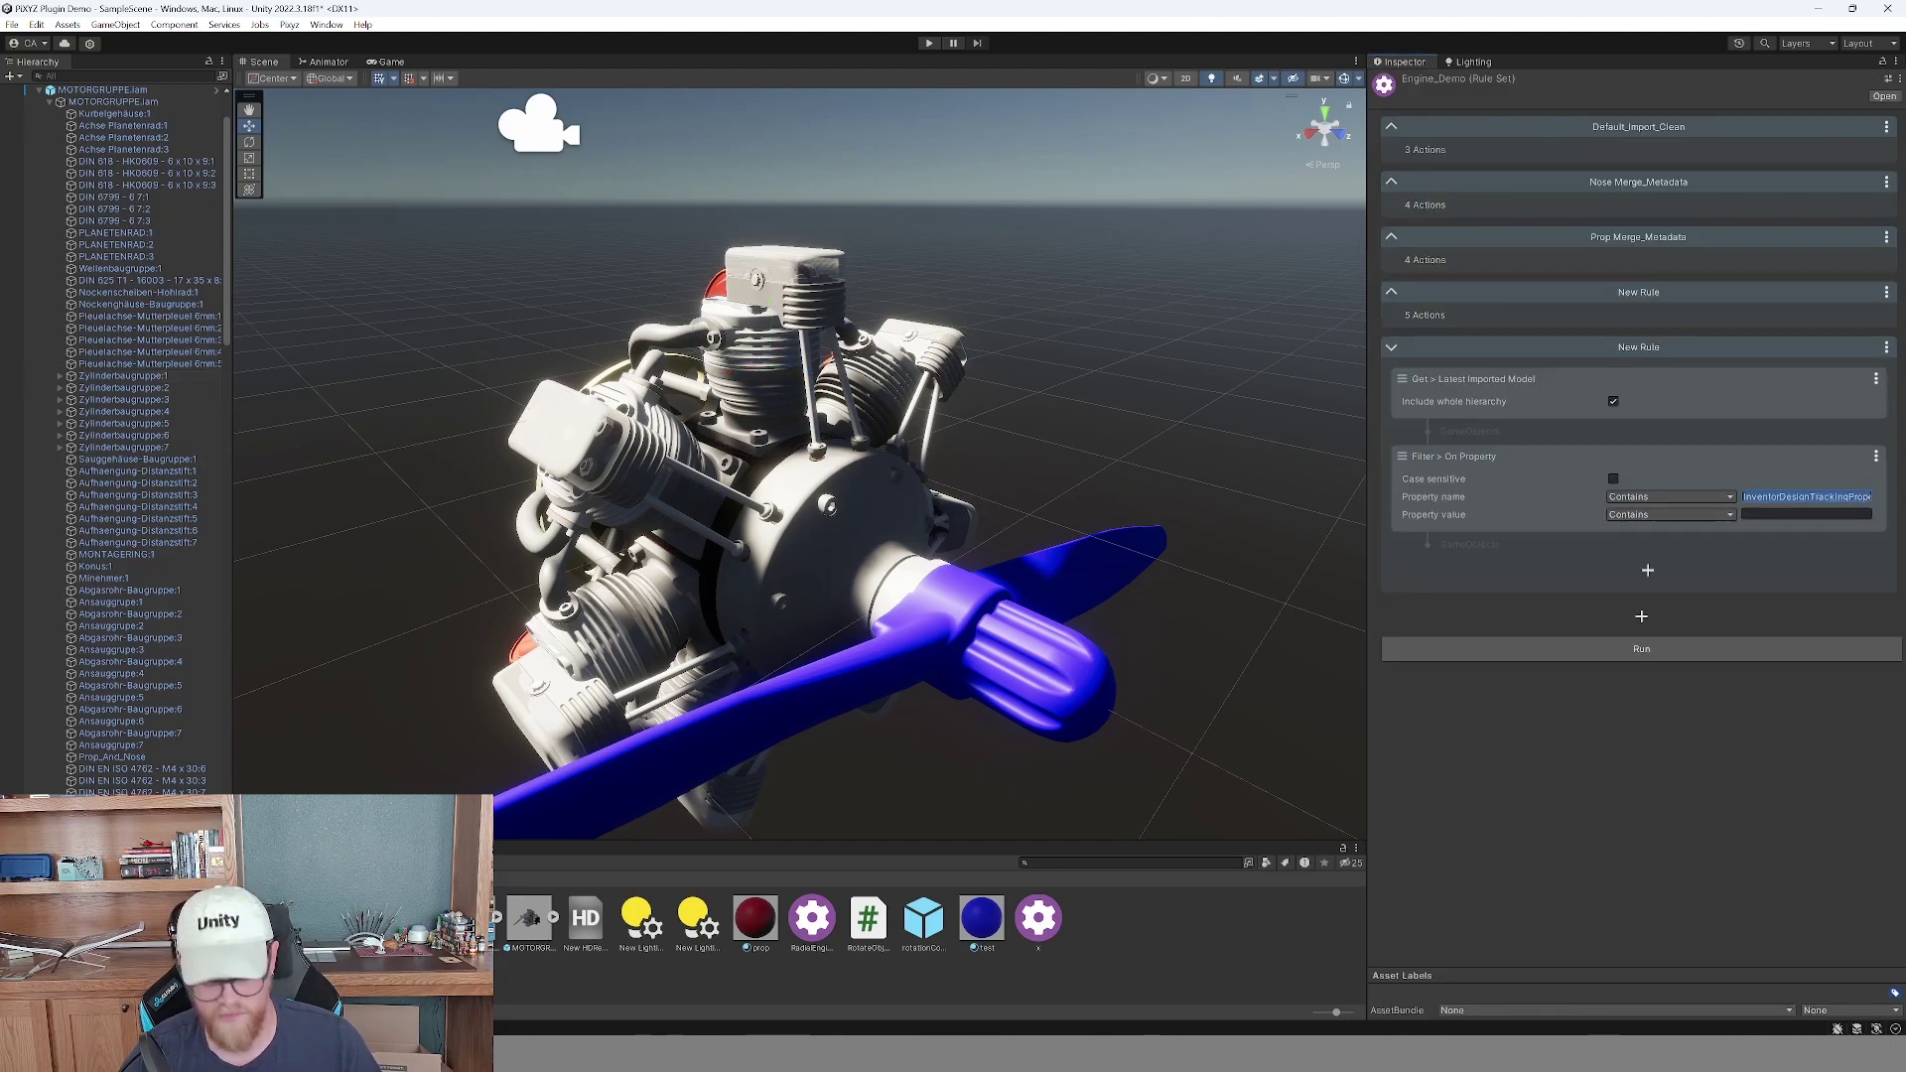
Set the filter's property value to Zylinderbaugruppe, copied from the keywords value in the metadata of Zylinderbaugruppe:1.
{"action": "left_click", "coordinate": [1796, 513]}
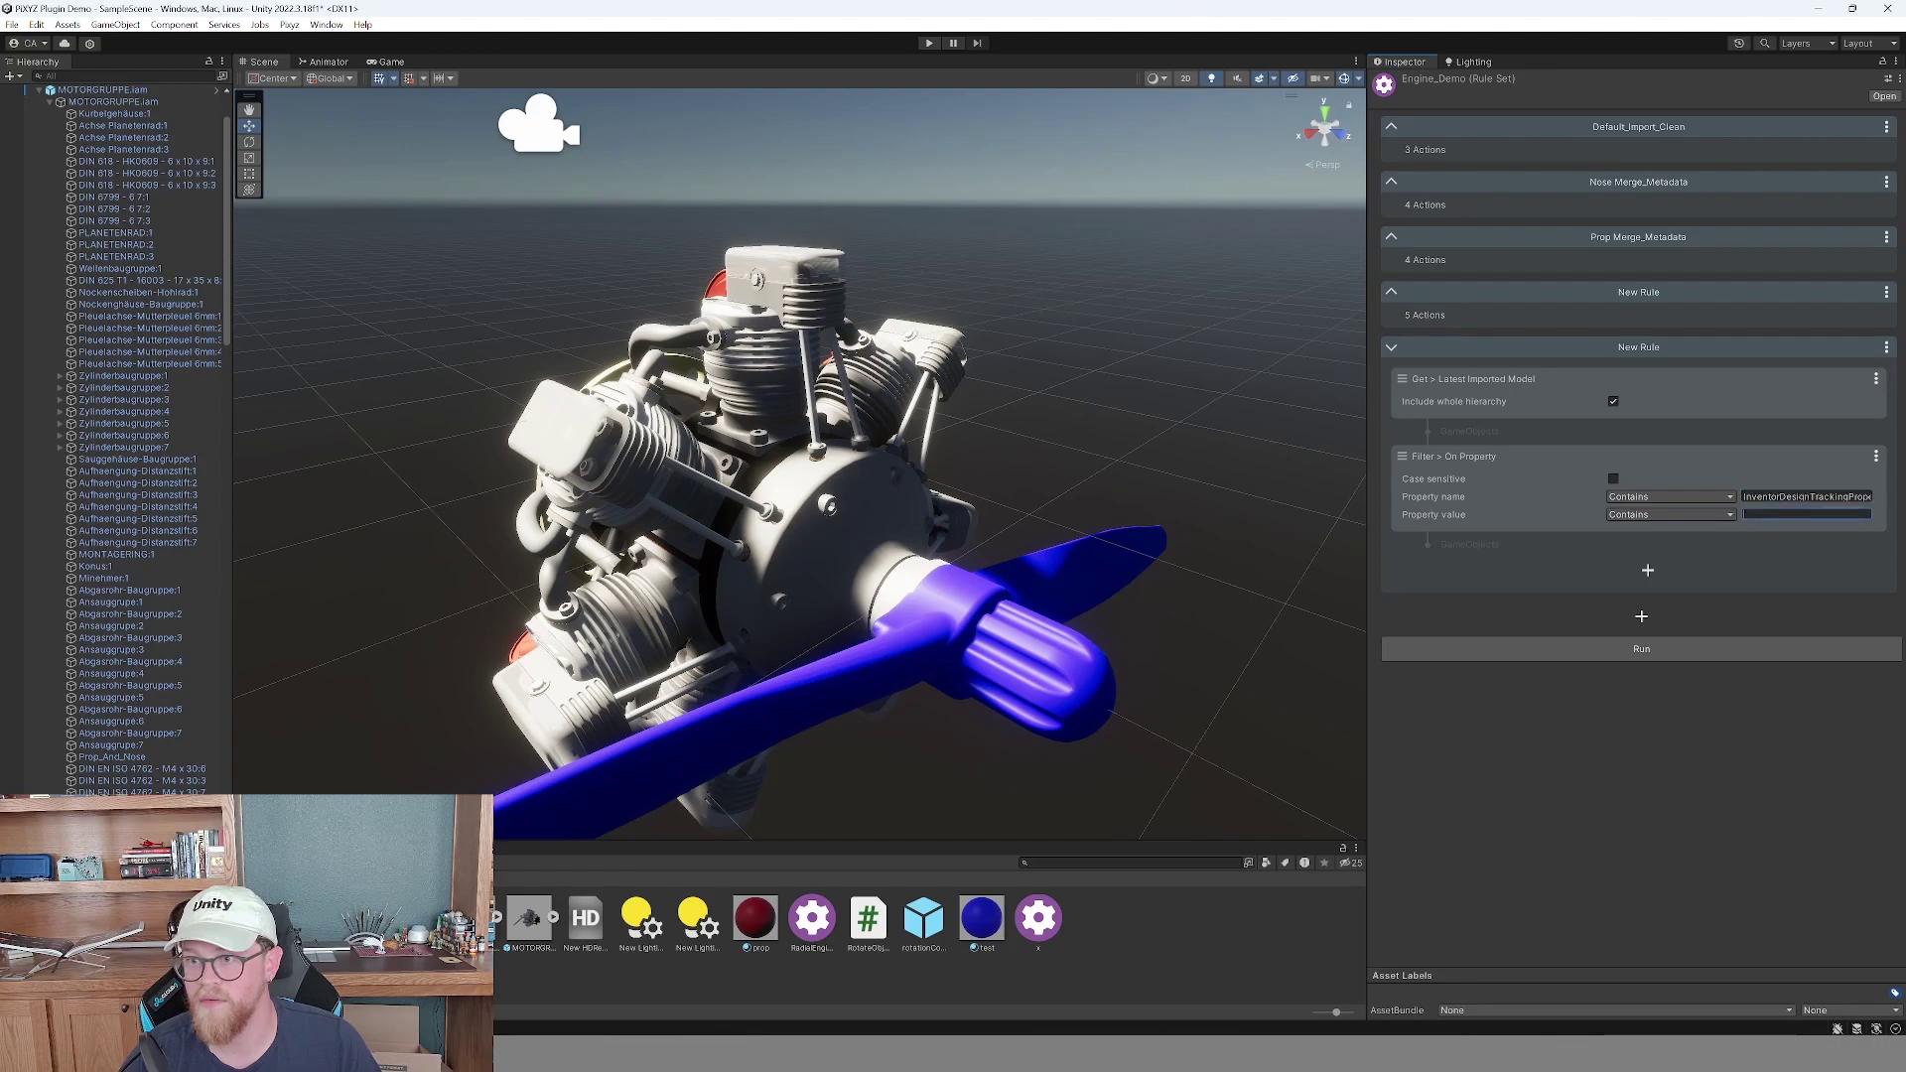
{"action": "left_click", "coordinate": [123, 377]}
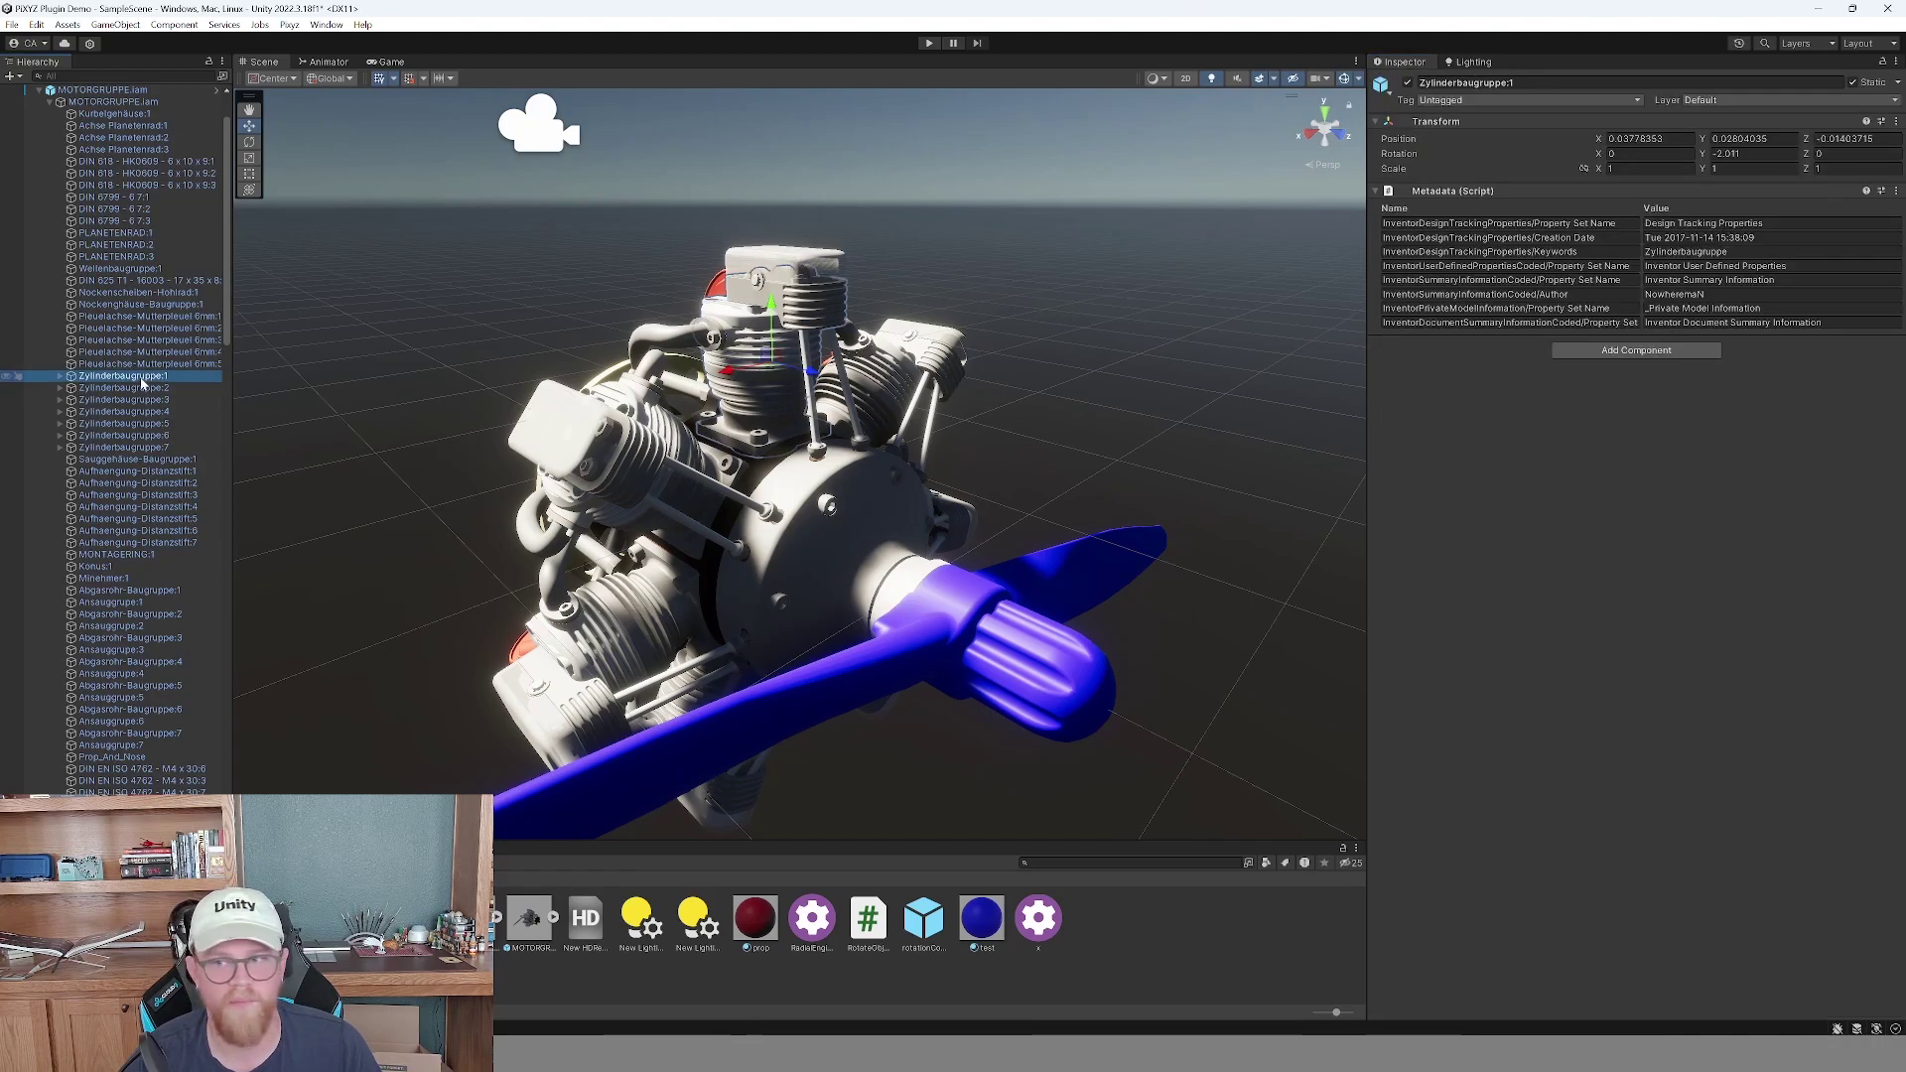
{"action": "left_click", "coordinate": [1688, 252]}
{"action": "key", "text": "ctrl+c"}
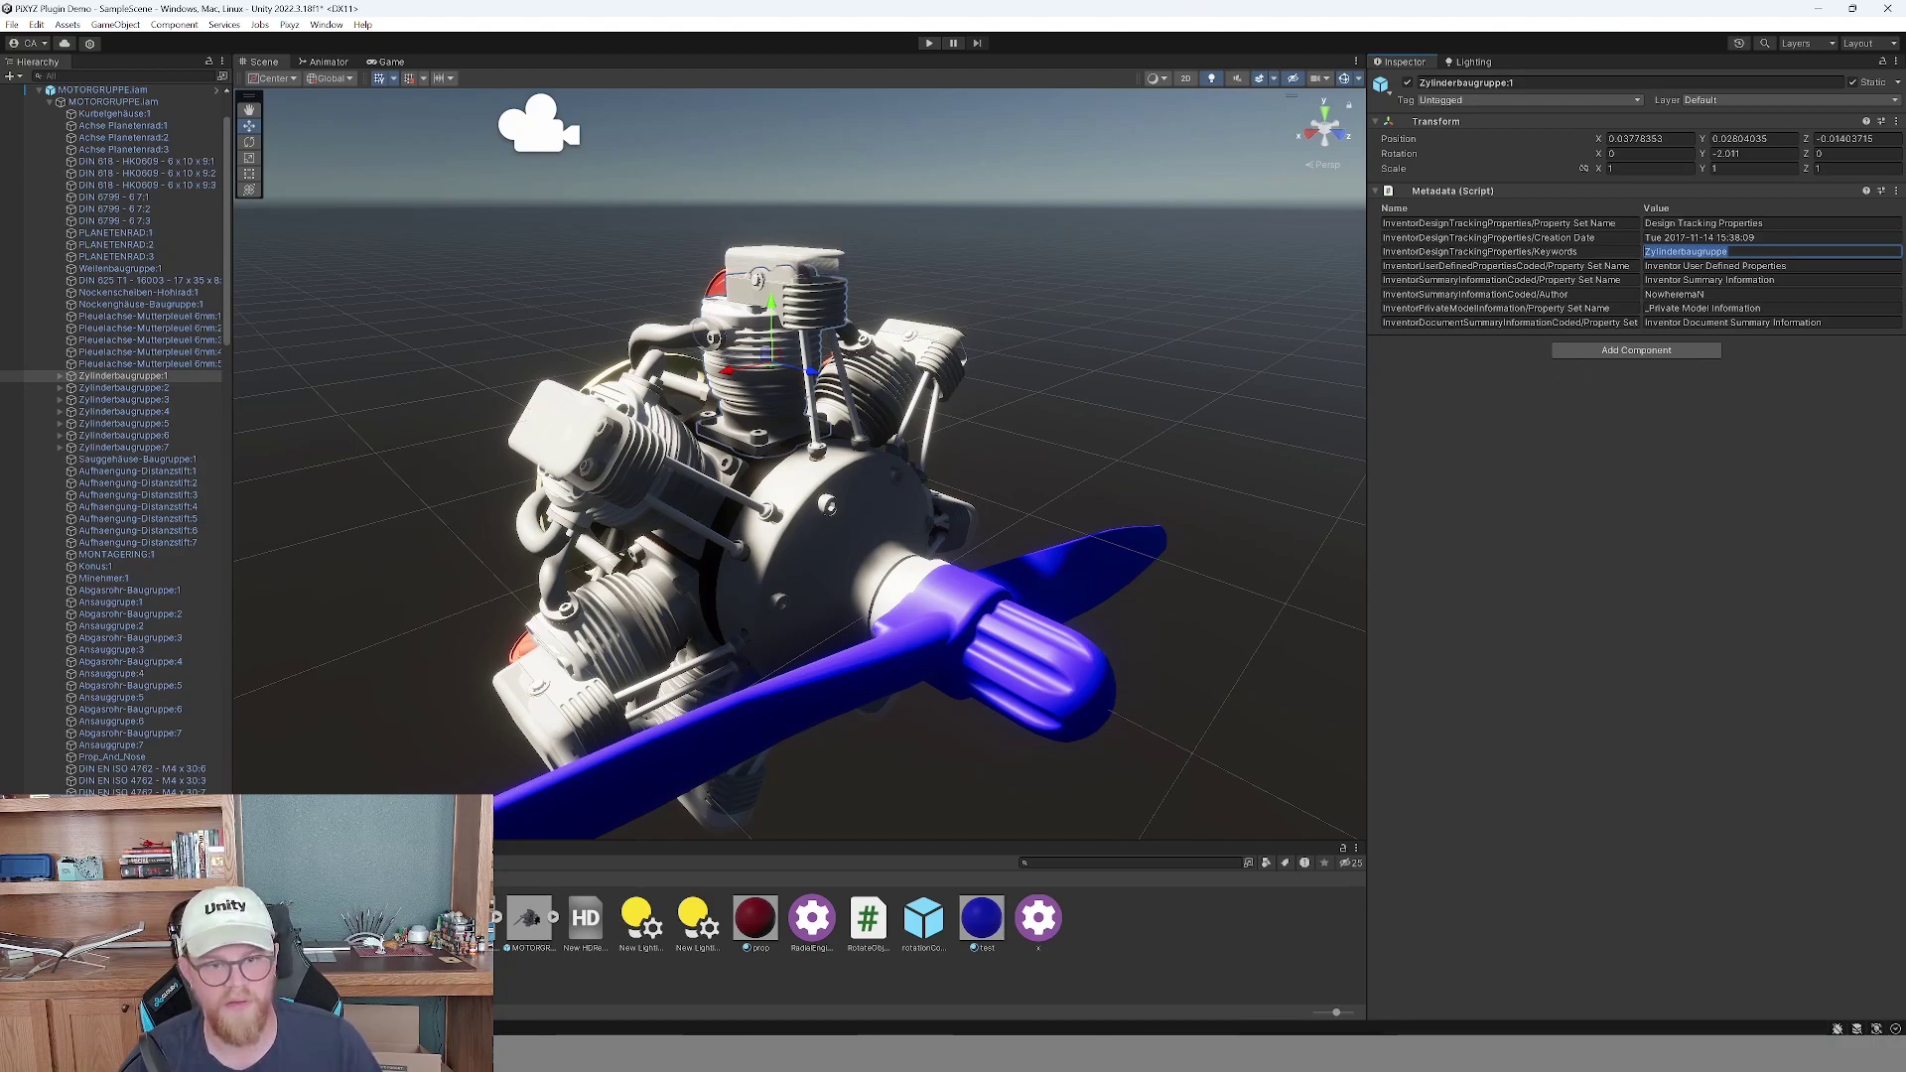
{"action": "left_click", "coordinate": [416, 918]}
{"action": "left_click", "coordinate": [1806, 514]}
{"action": "key", "text": "ctrl+v"}
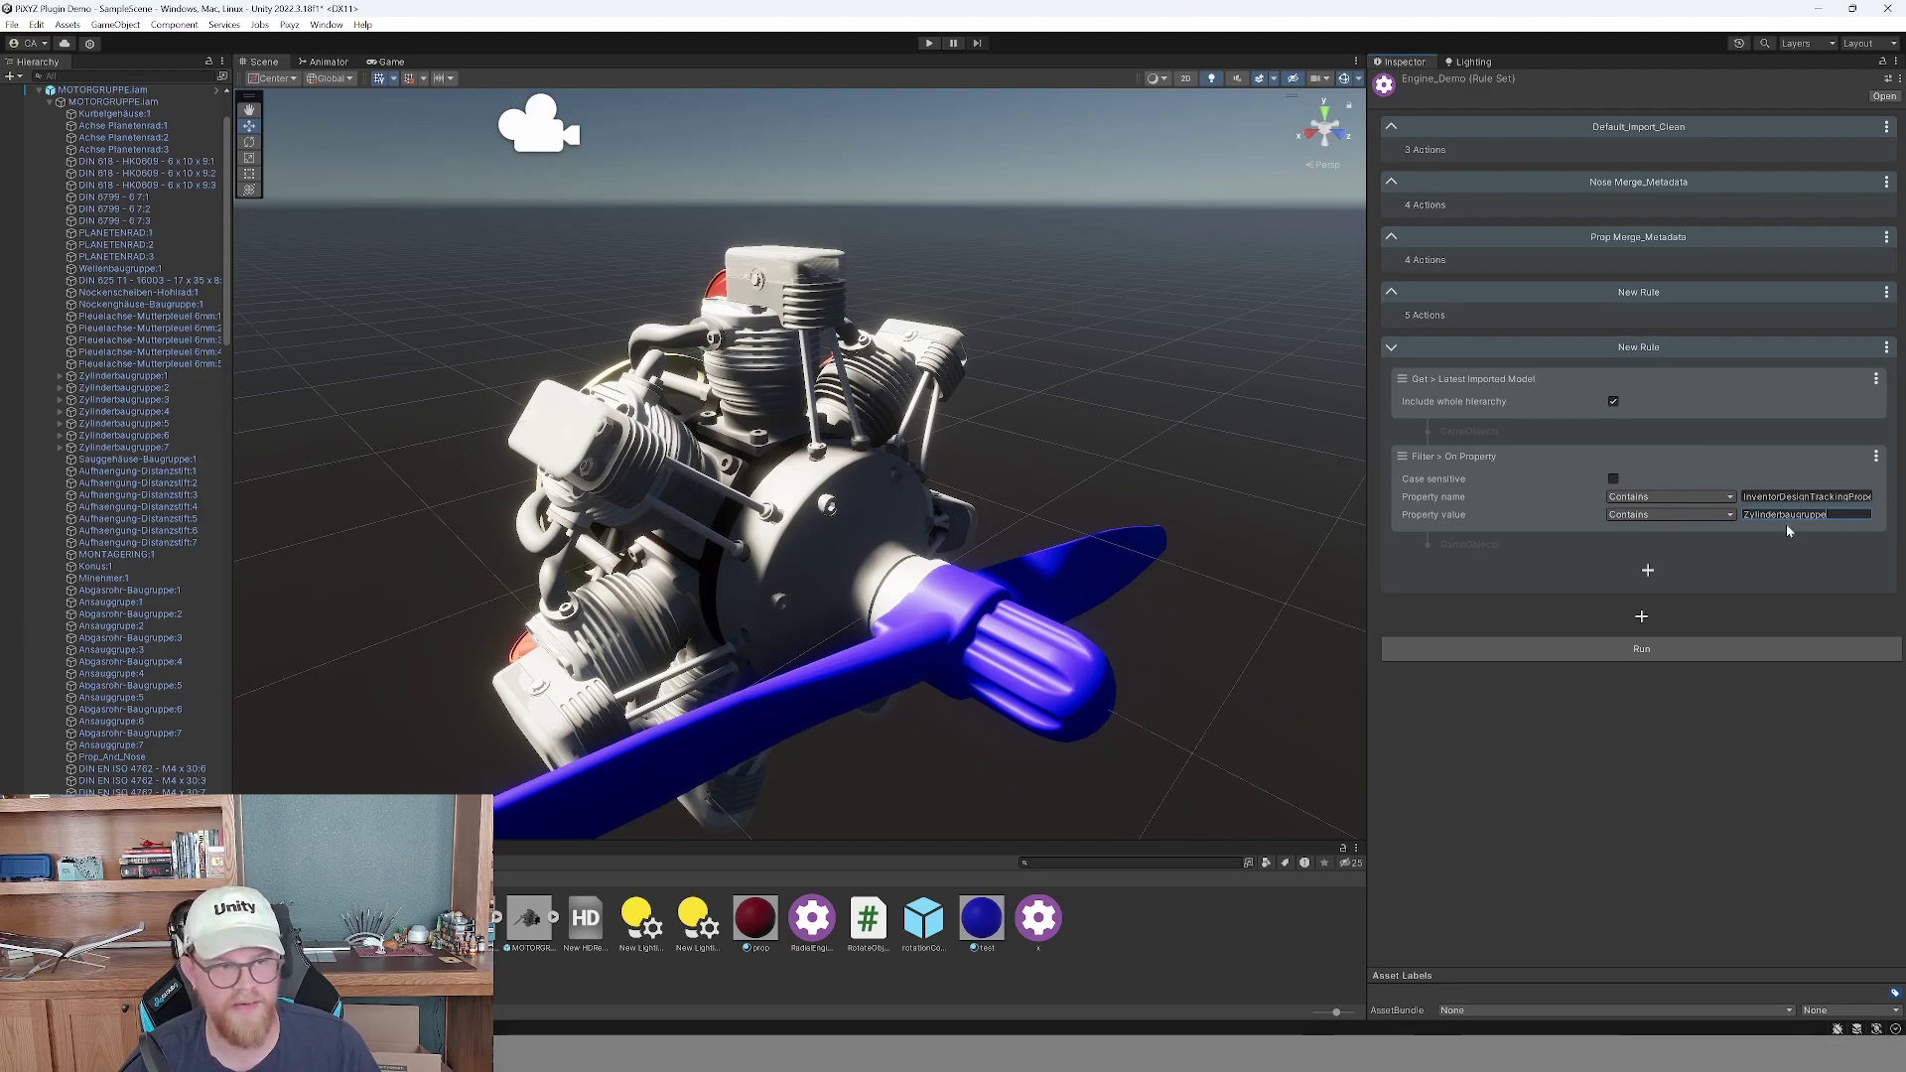
Add a Mesh Decimate action after the filter and set its criterion to Target.
{"action": "left_click", "coordinate": [1648, 570]}
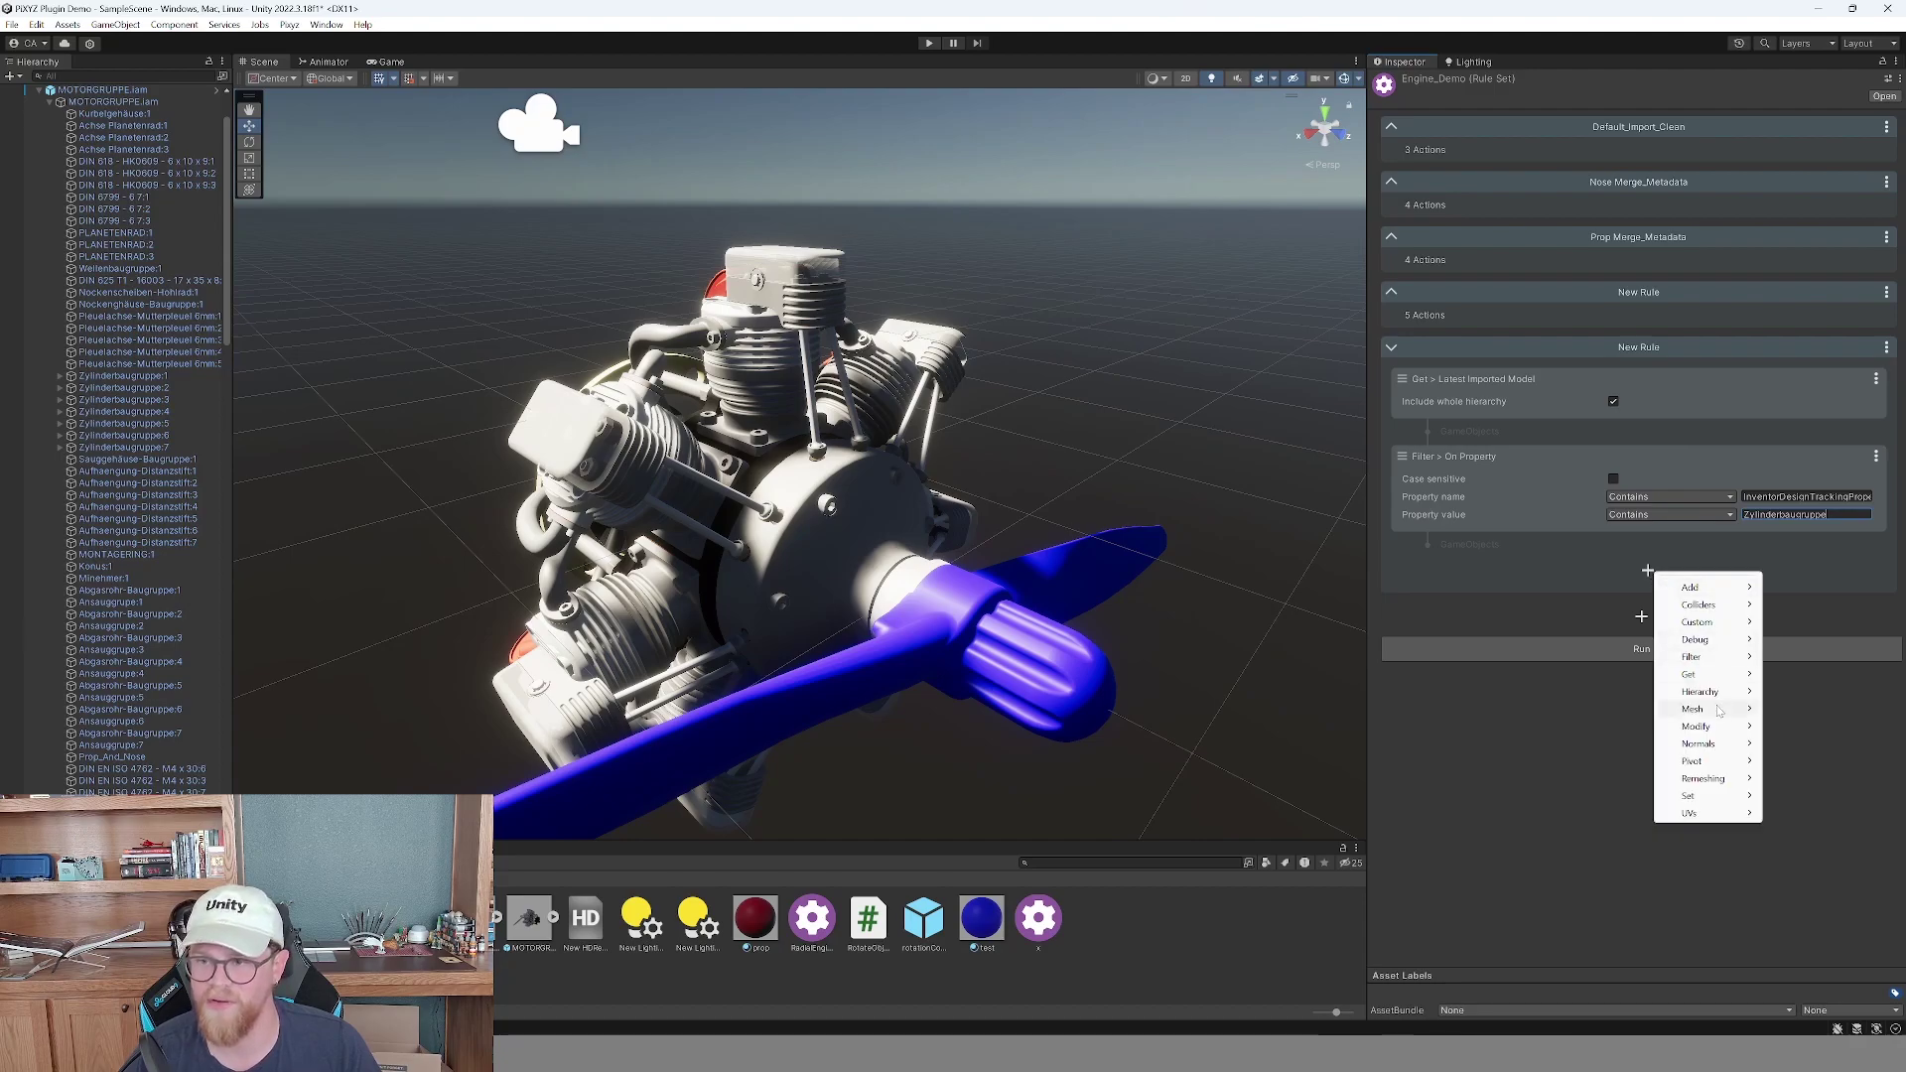
{"action": "mouse_move", "coordinate": [1717, 713]}
{"action": "left_click", "coordinate": [1804, 709]}
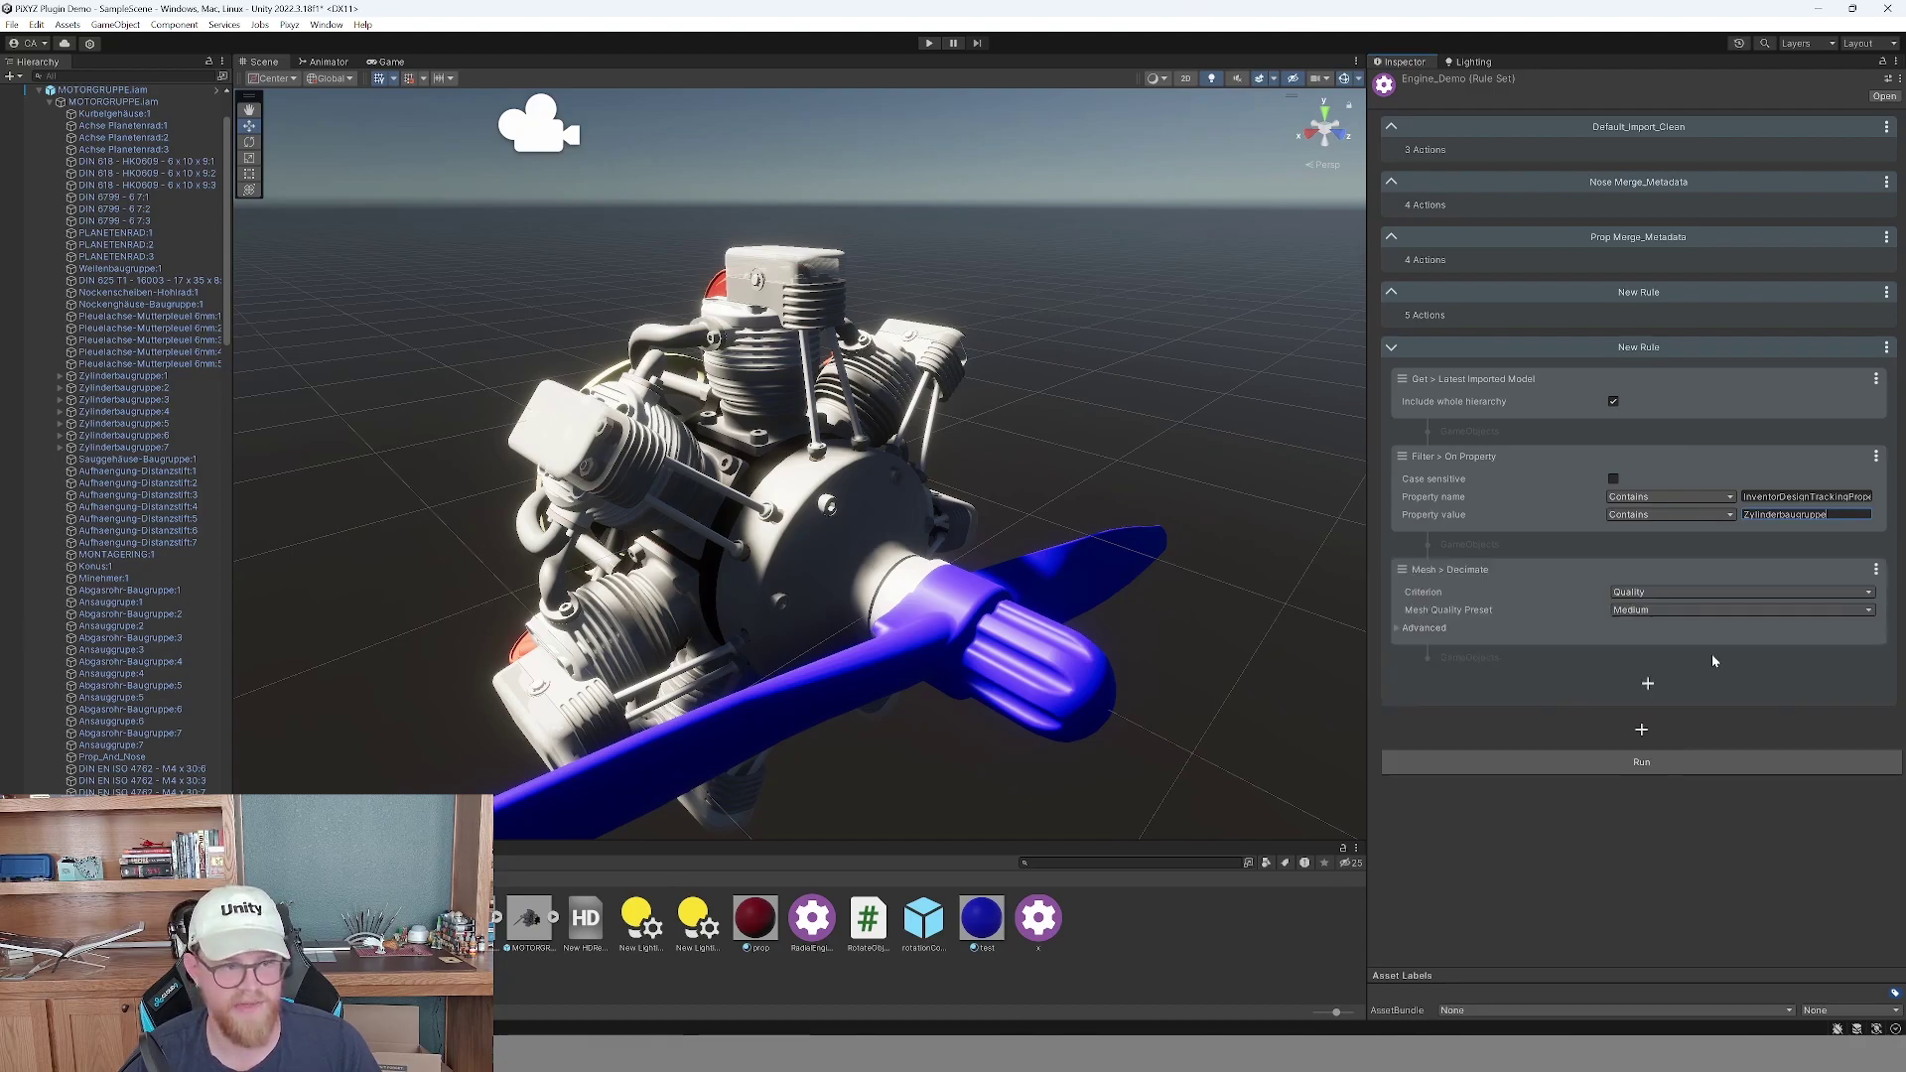
{"action": "left_click", "coordinate": [1642, 597]}
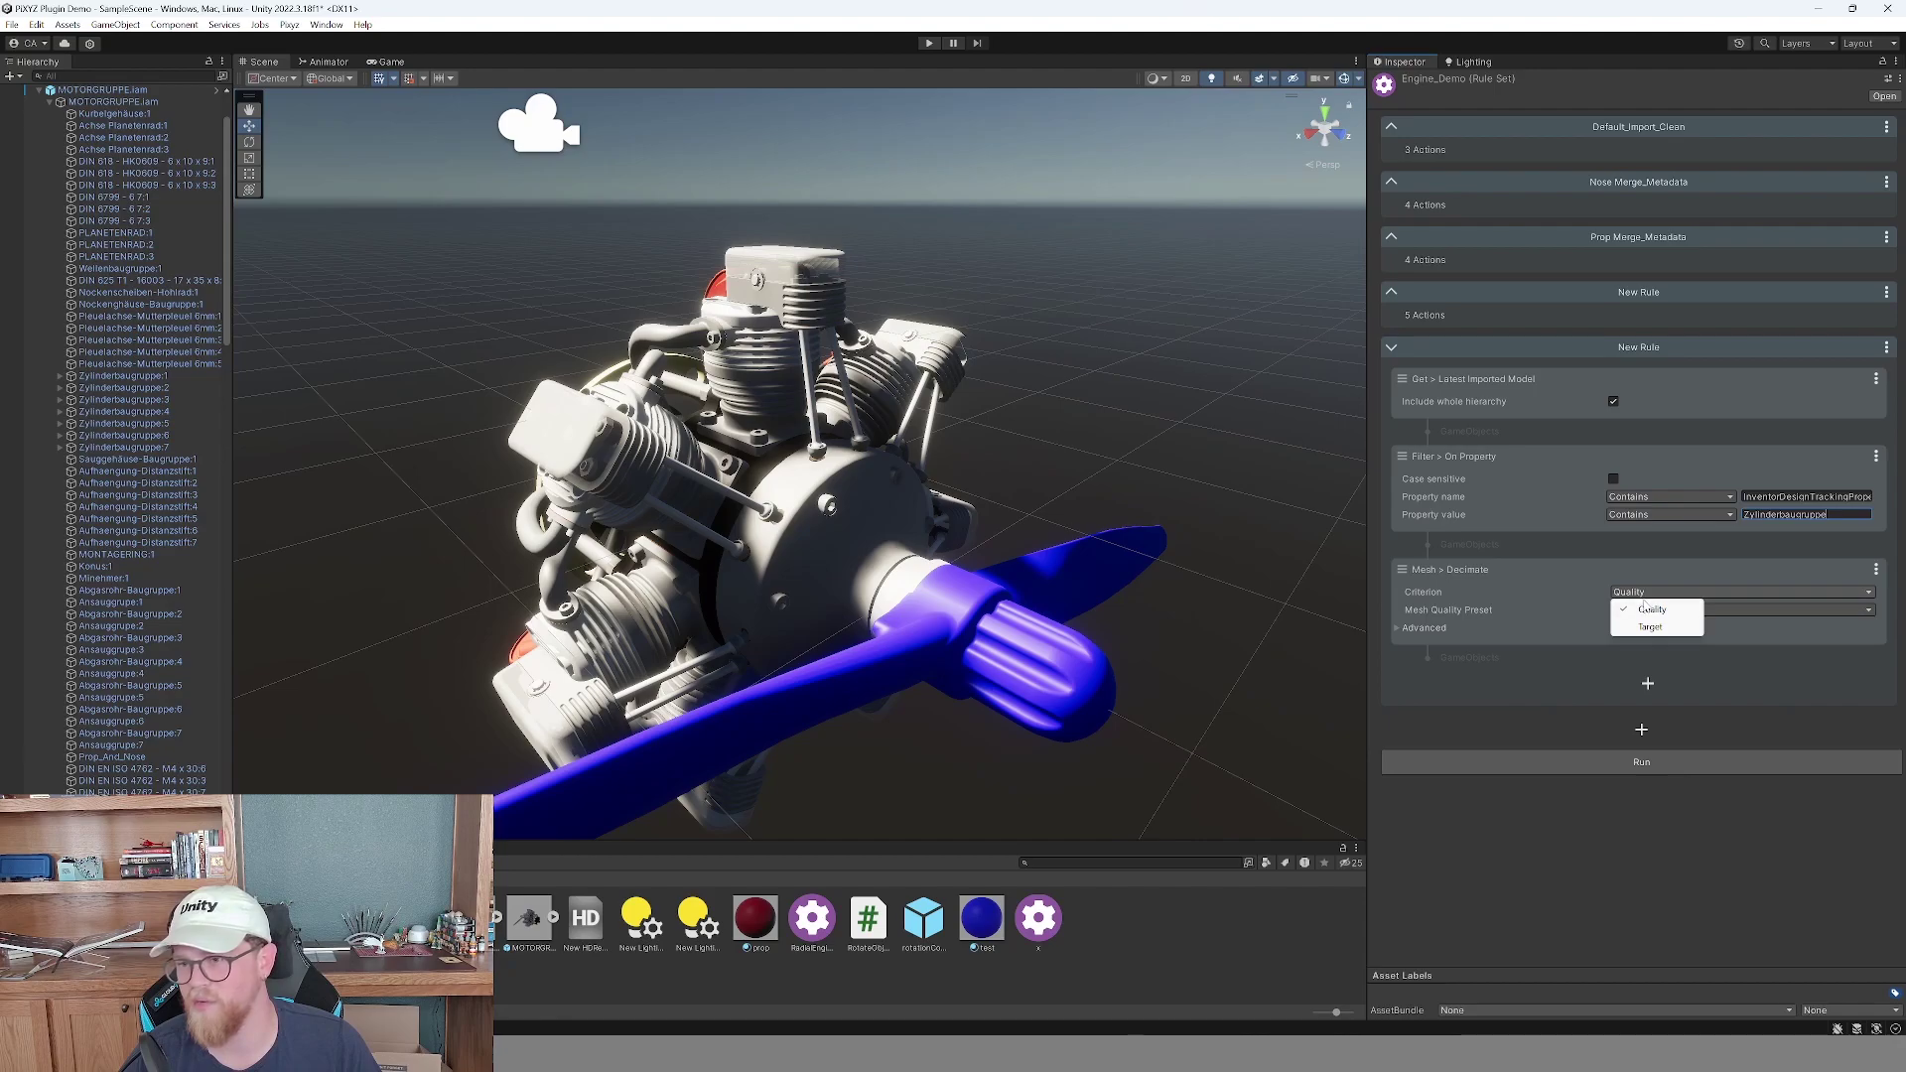
{"action": "left_click", "coordinate": [1423, 636]}
{"action": "left_click", "coordinate": [1396, 629]}
{"action": "left_click", "coordinate": [1430, 633]}
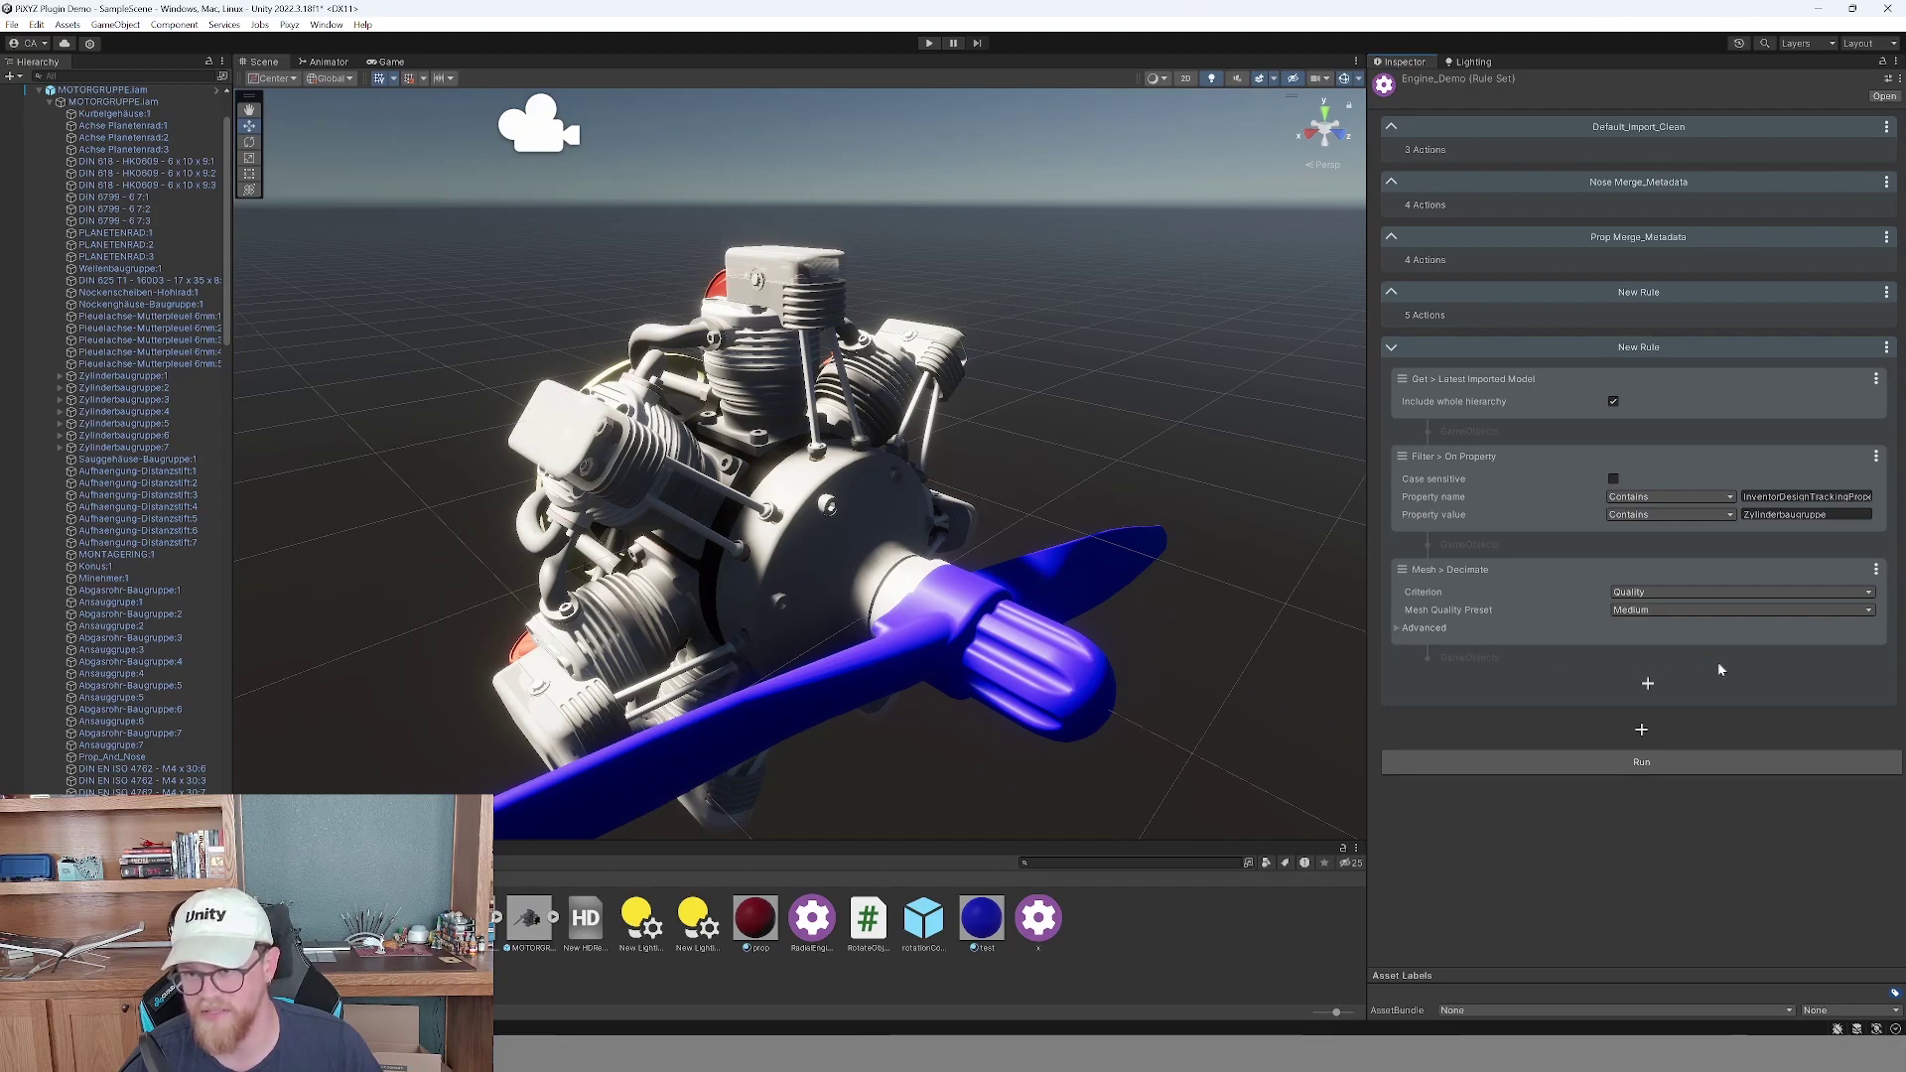
{"action": "left_click", "coordinate": [1773, 594]}
{"action": "left_click", "coordinate": [1672, 627]}
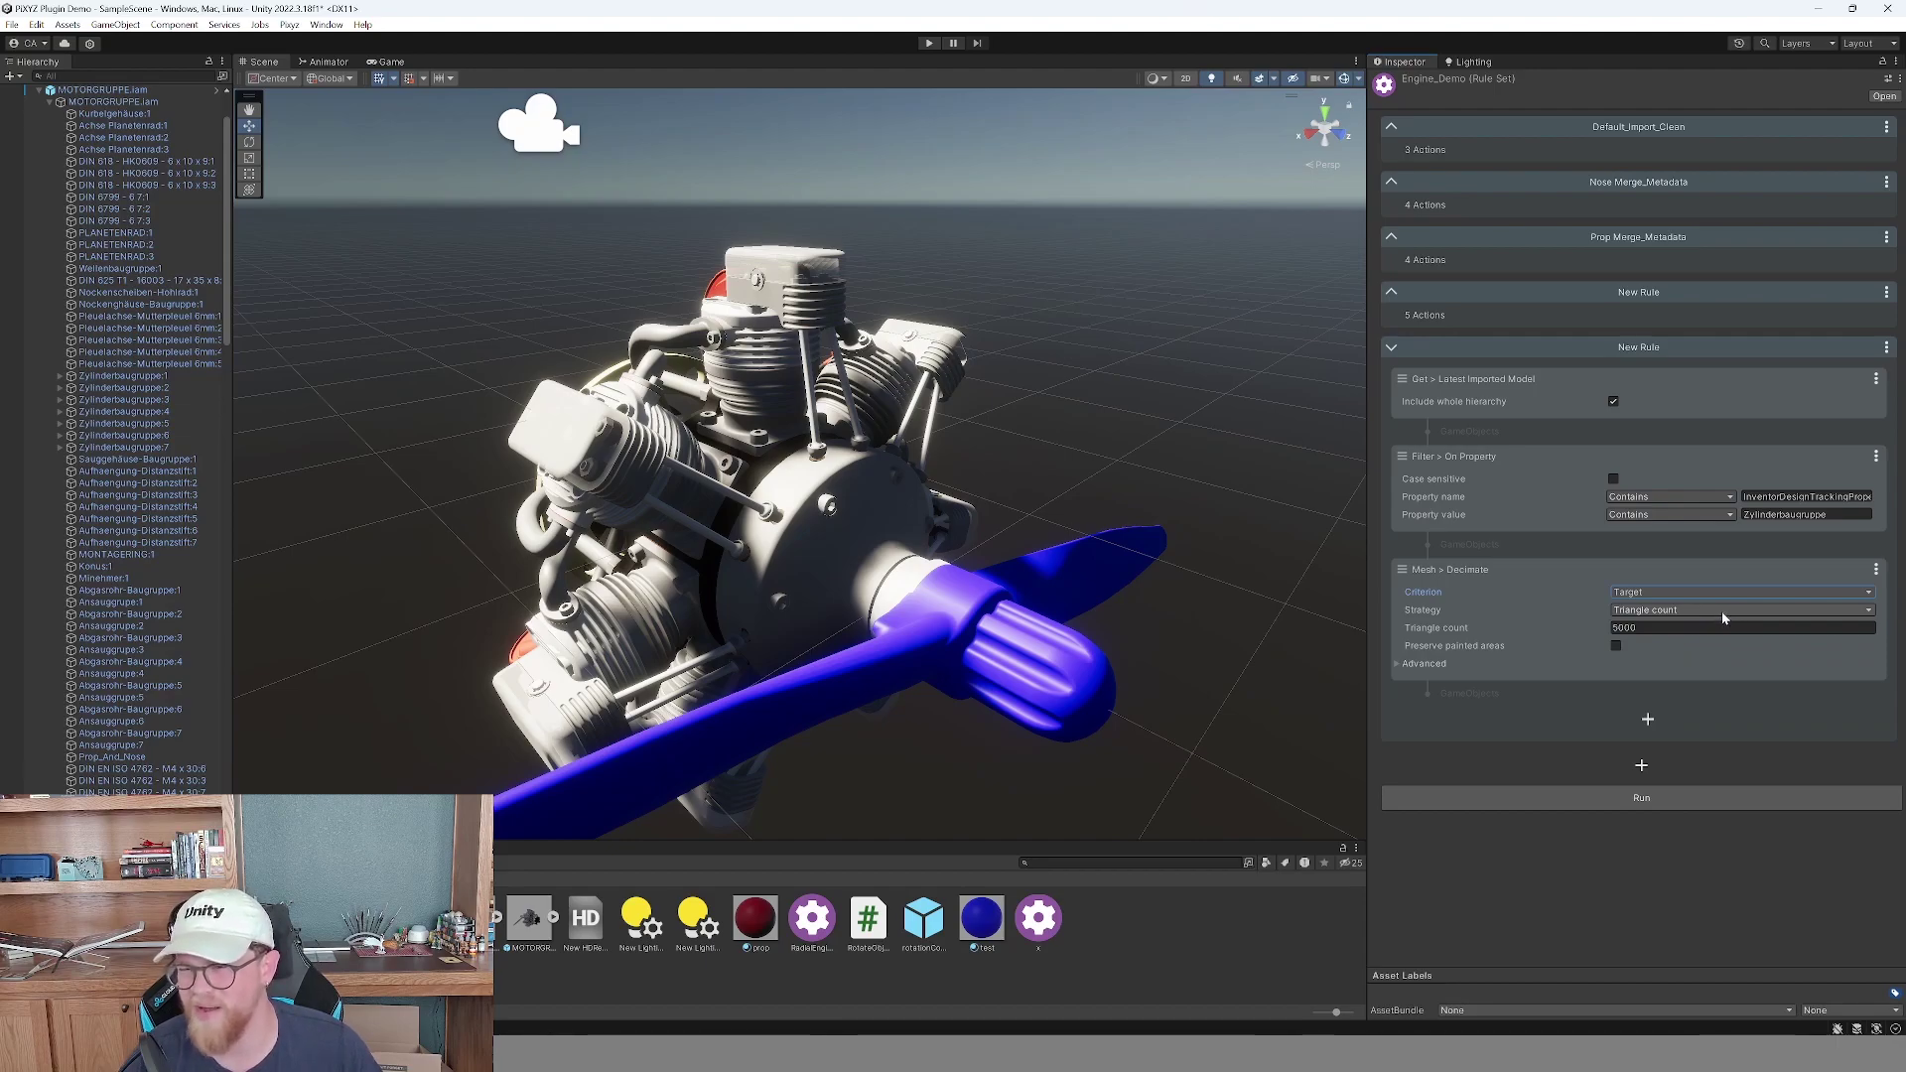
Set the Mesh Decimate action's strategy to Ratio with a ratio of 60.
{"action": "left_click", "coordinate": [1723, 611]}
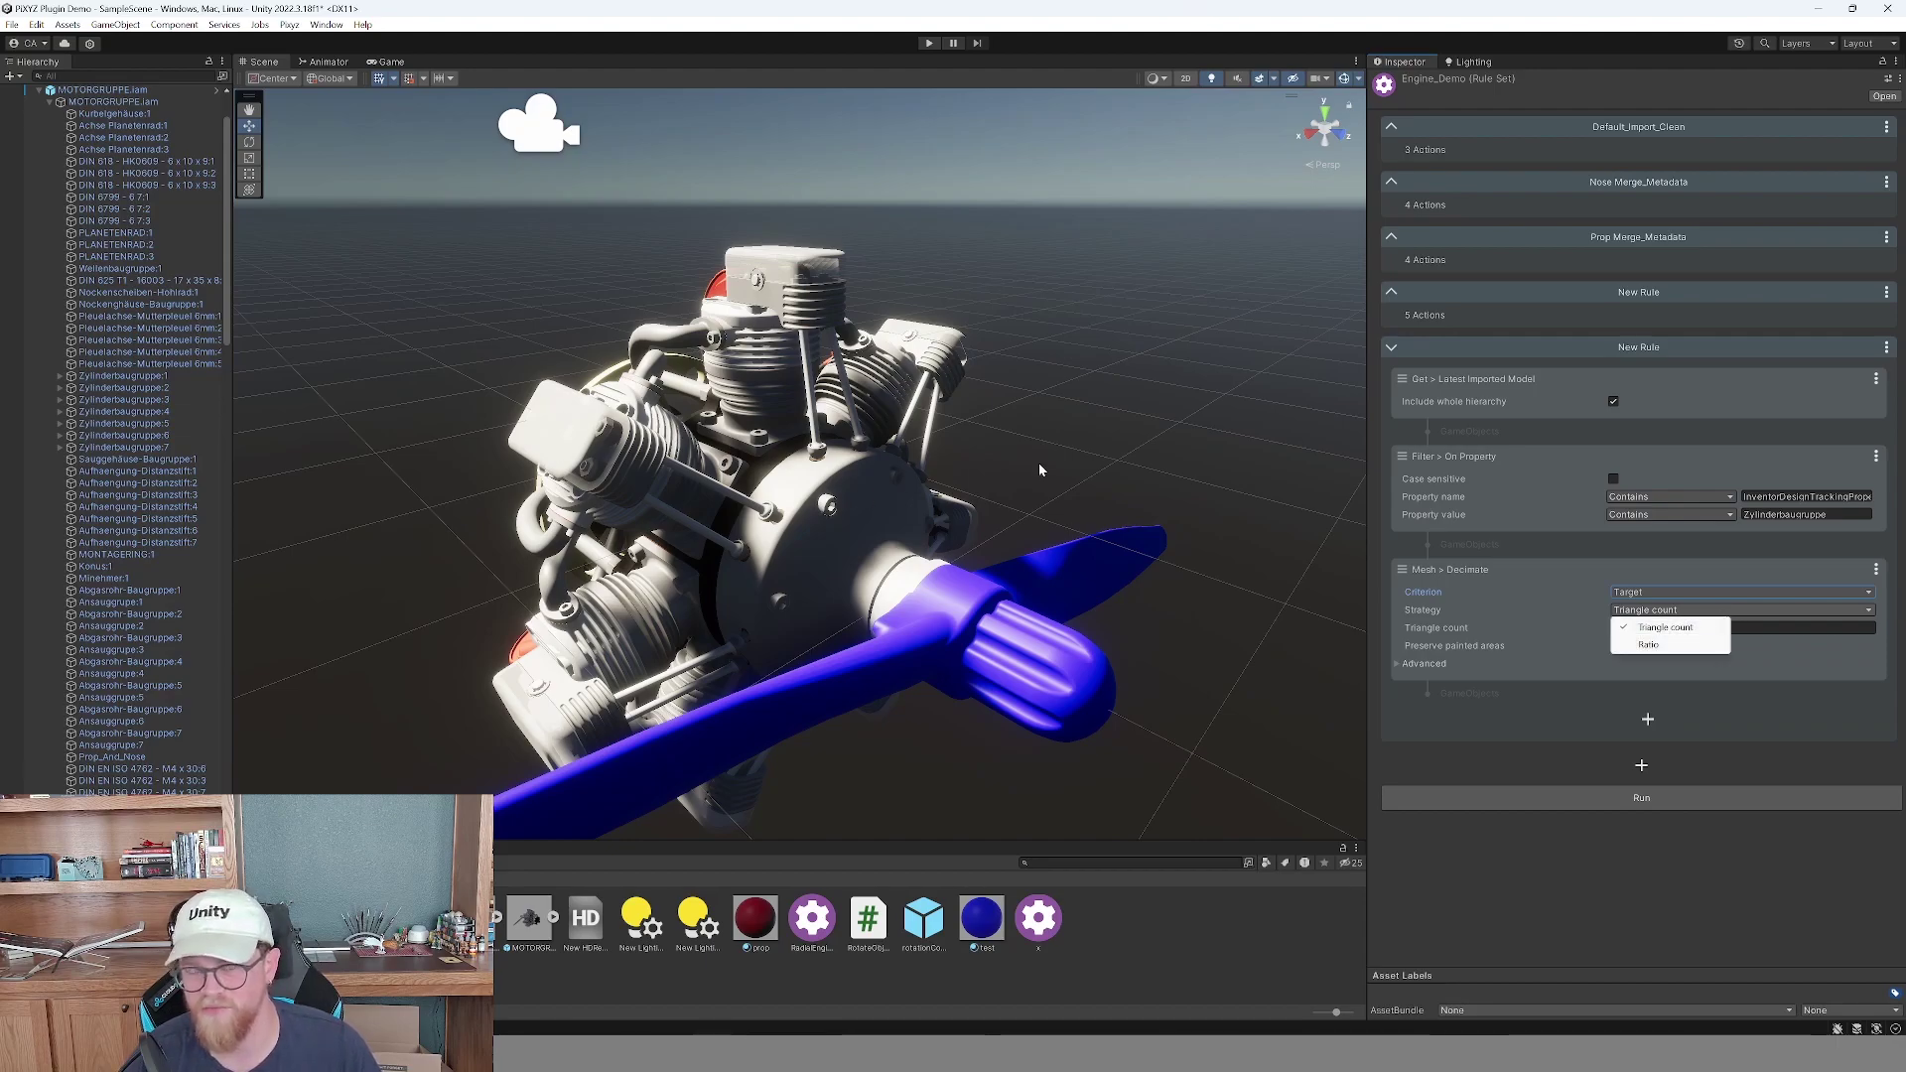
{"action": "left_click", "coordinate": [1650, 644]}
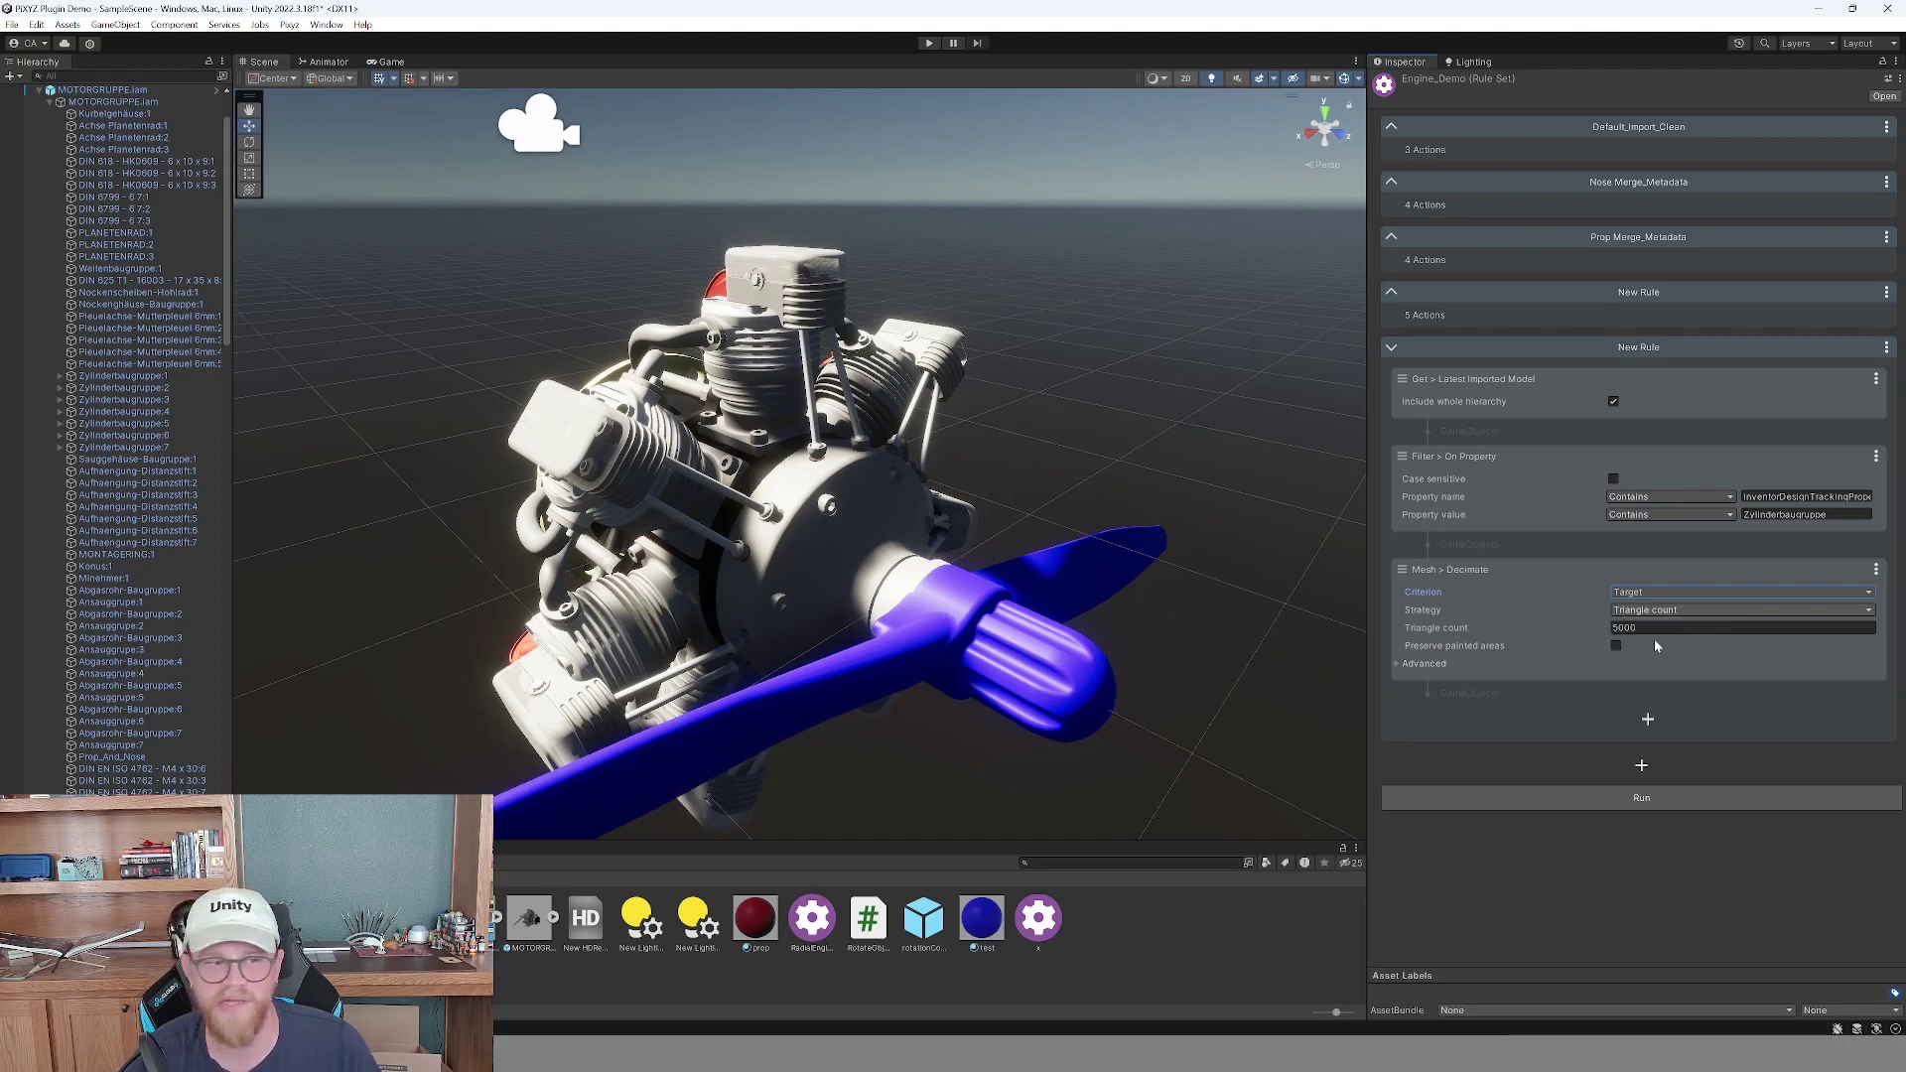
{"action": "left_click", "coordinate": [1635, 628]}
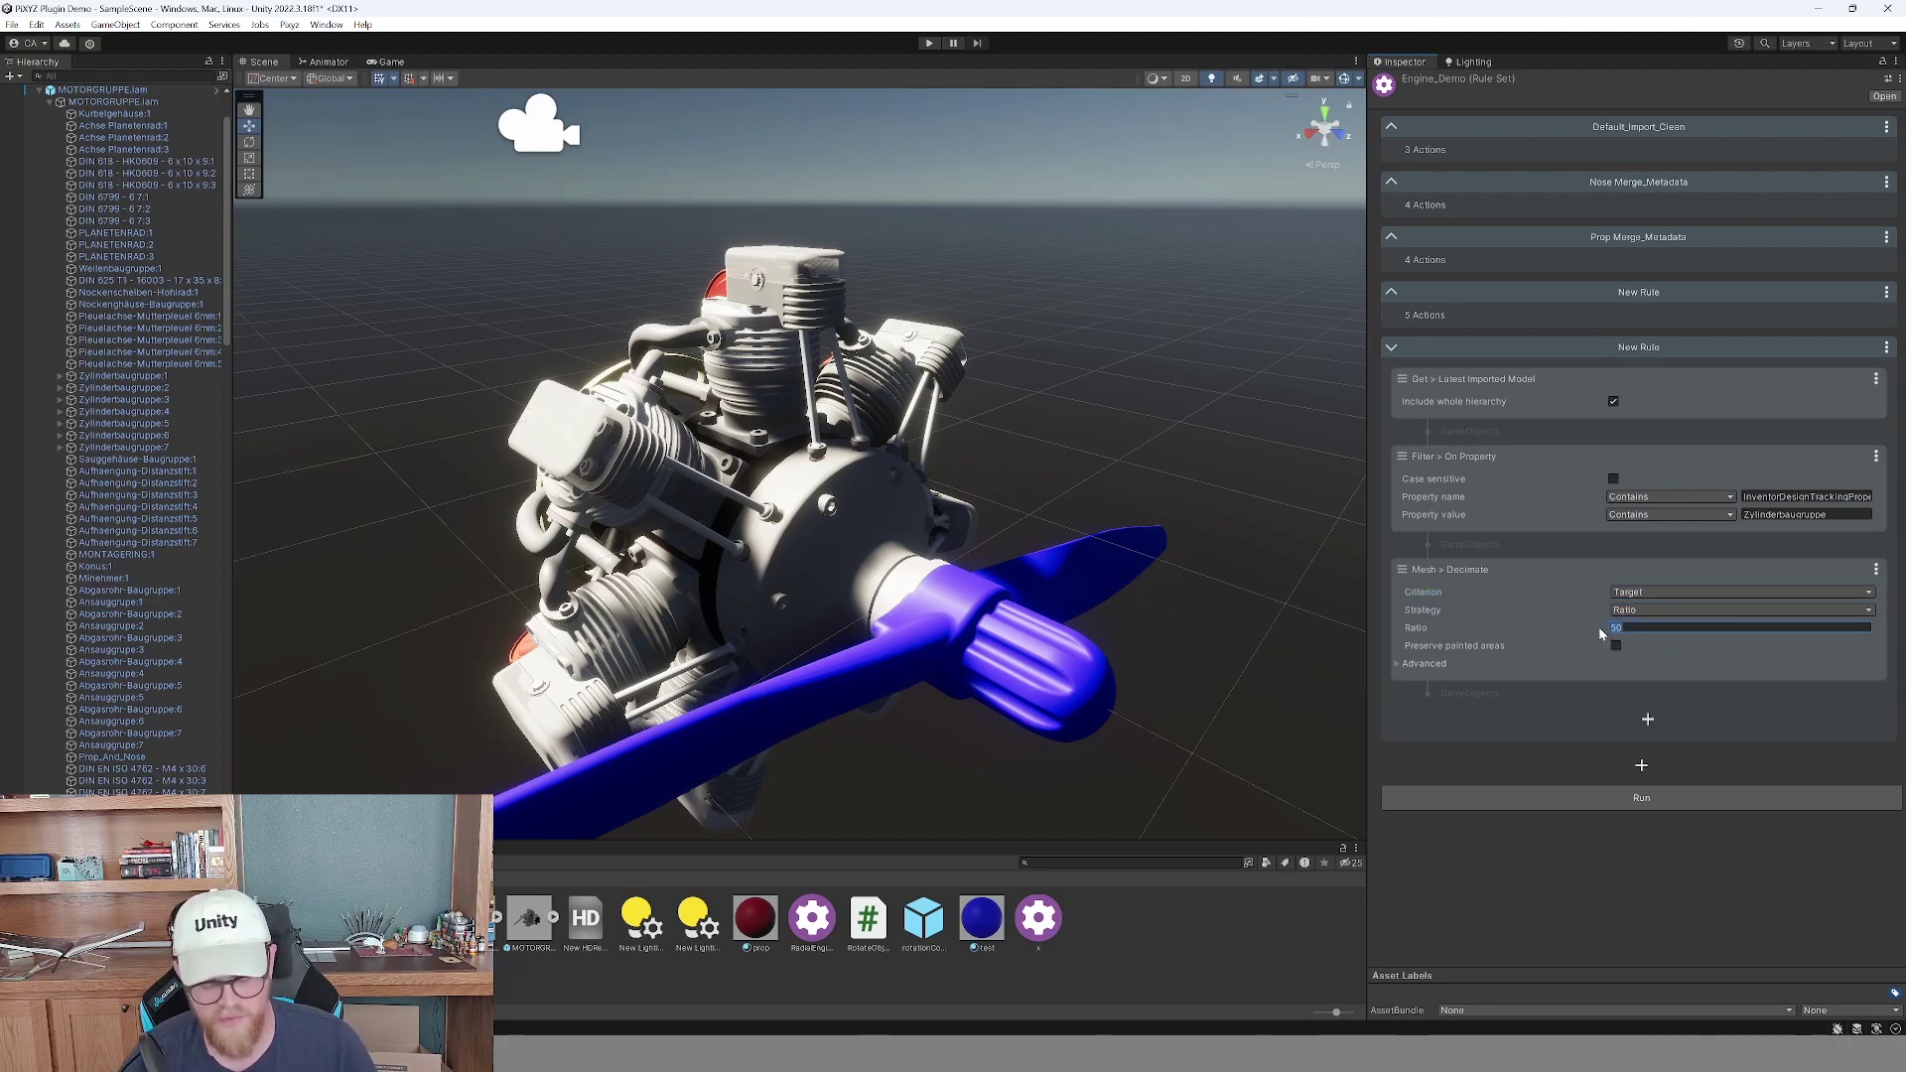
{"action": "type", "text": "60"}
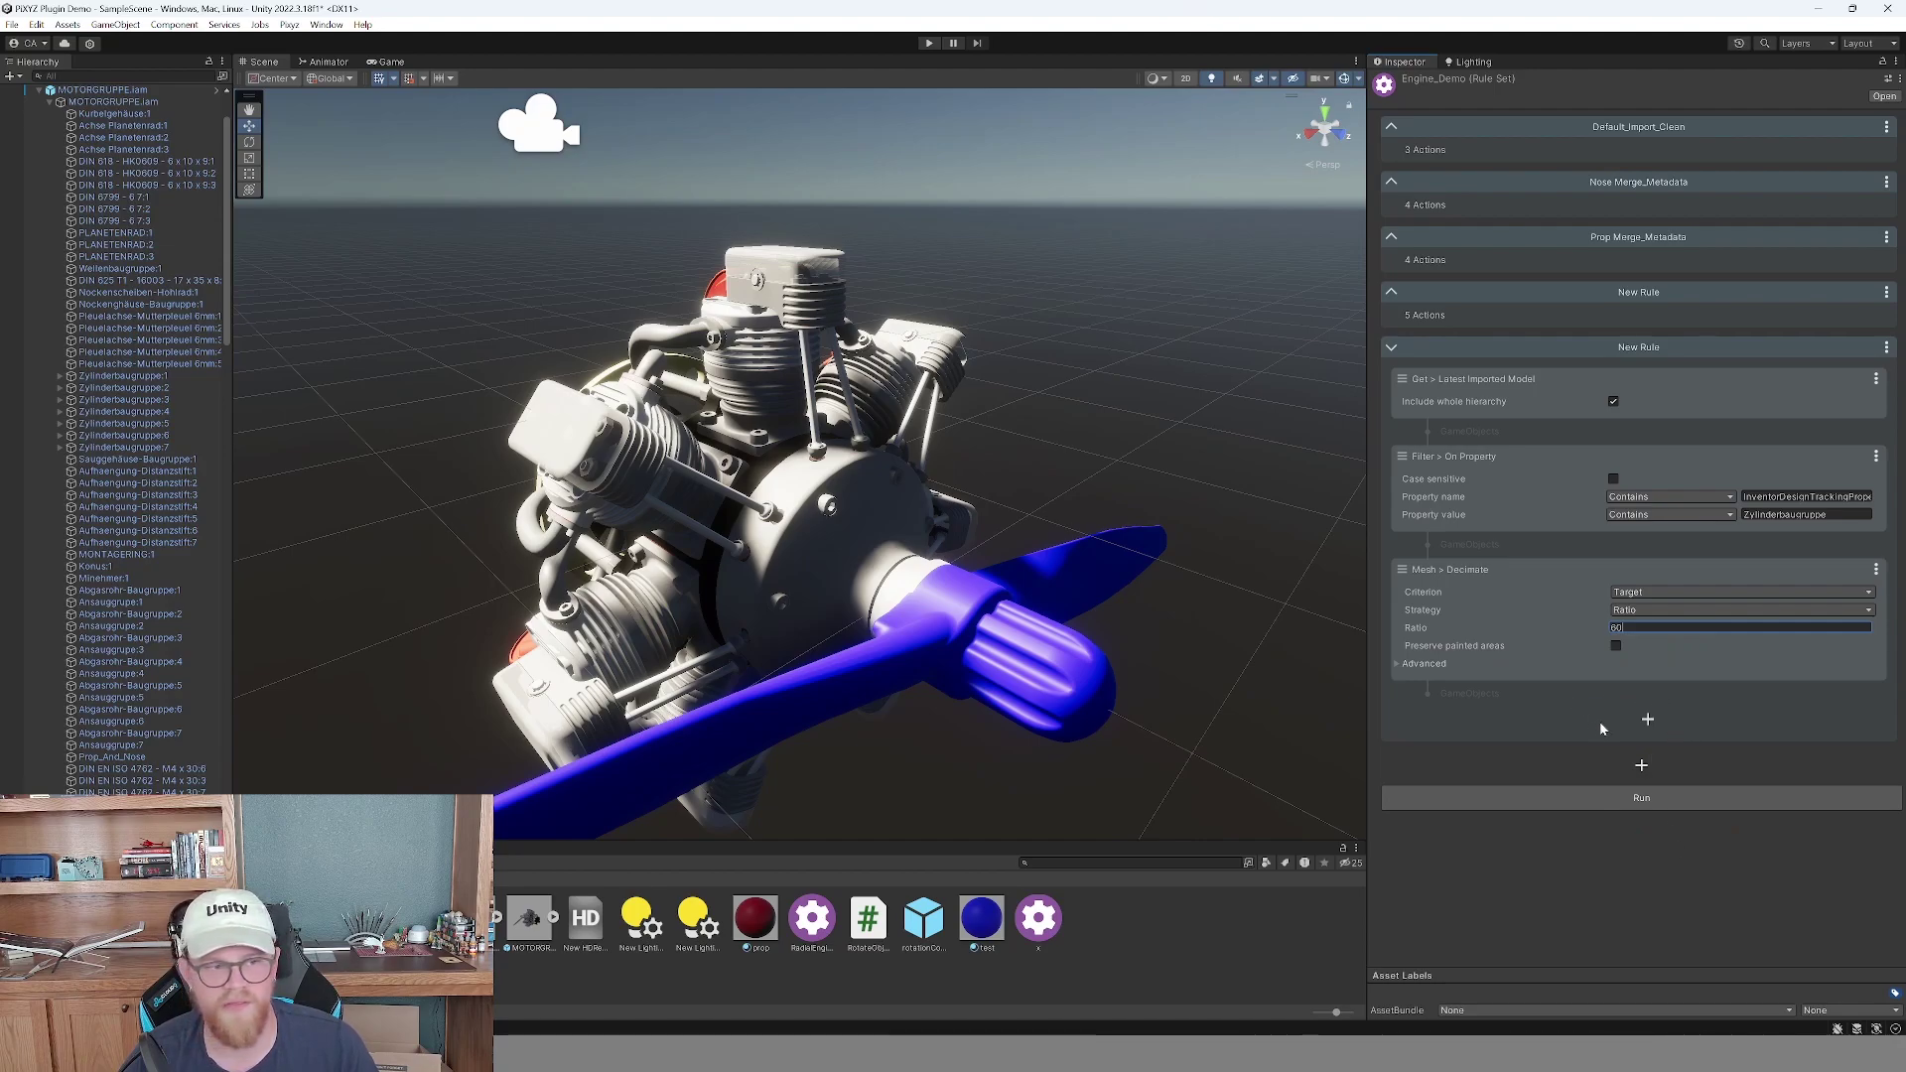
Run the cylinder decimation rule, checking the Game view statistics before and after, and inspect the engine in the scene.
{"action": "left_click", "coordinate": [1660, 802]}
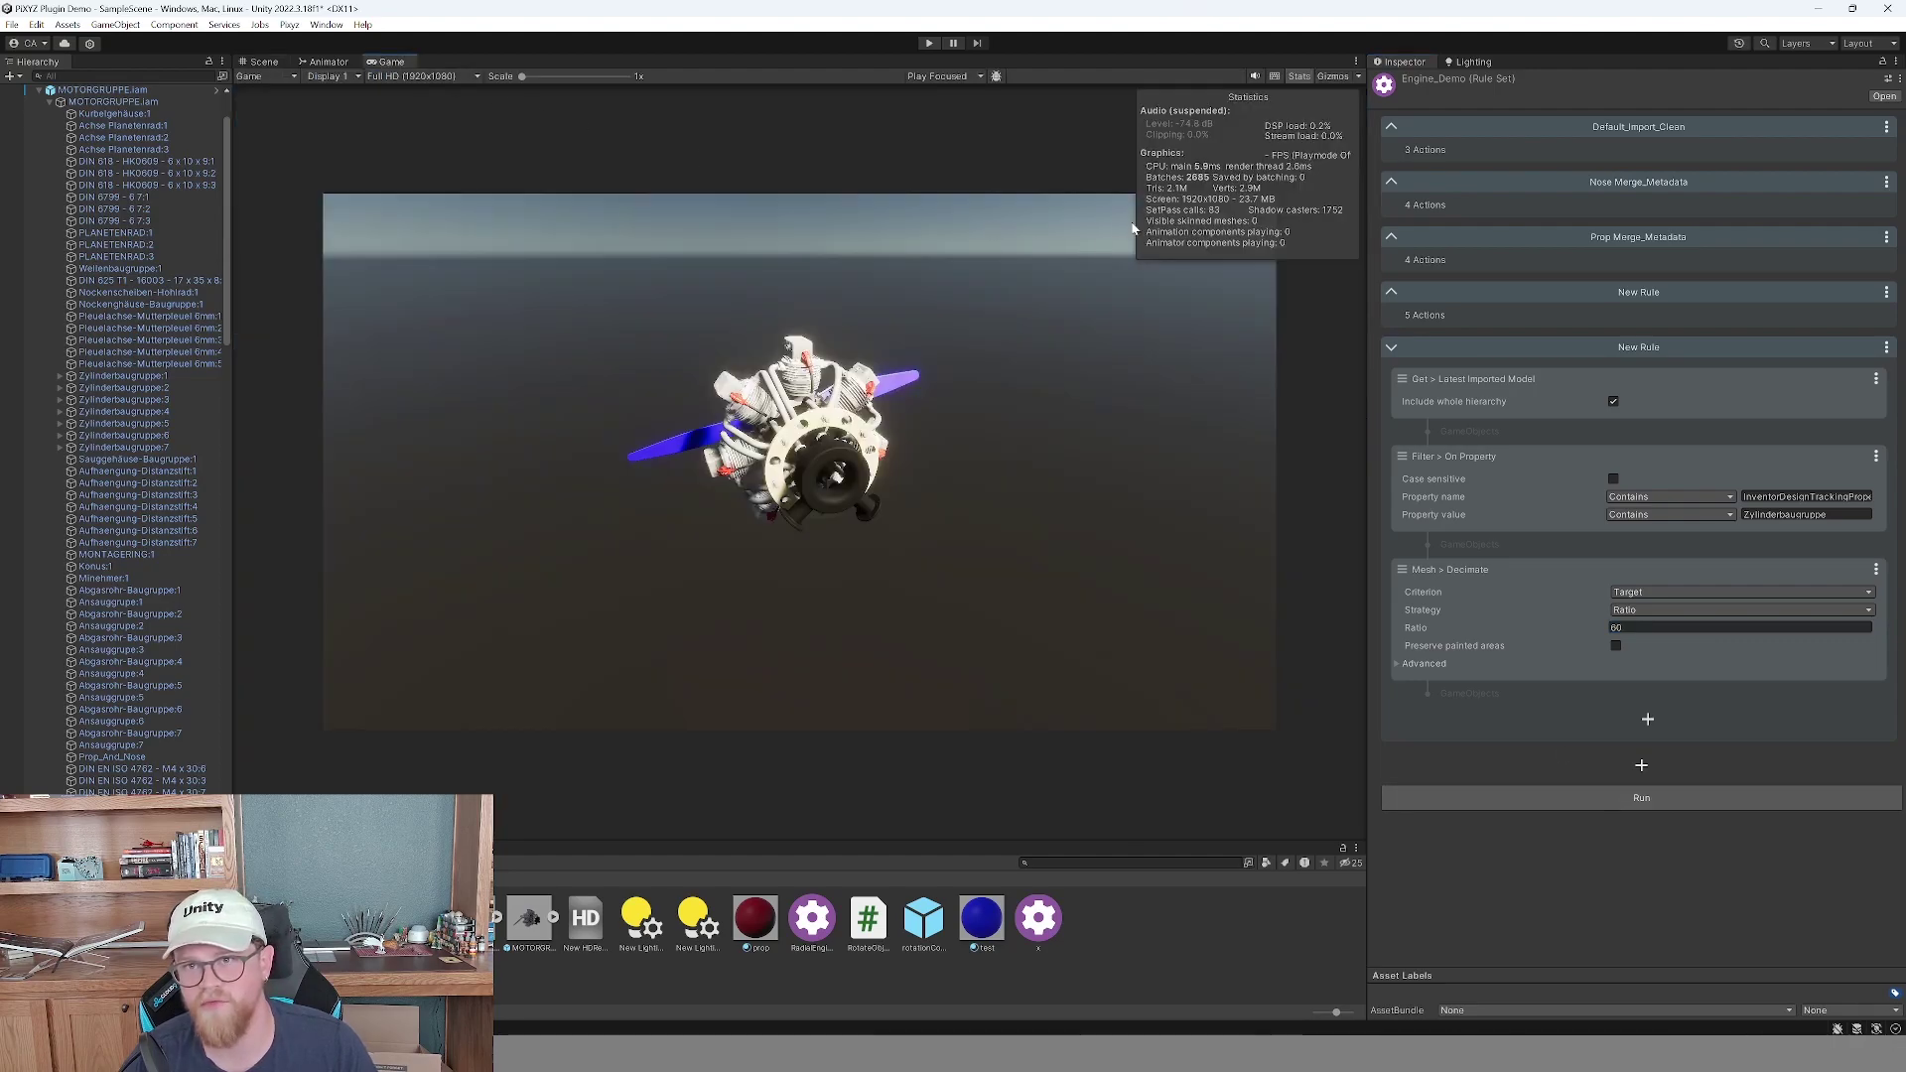
{"action": "left_click", "coordinate": [243, 62]}
{"action": "left_click", "coordinate": [1643, 800]}
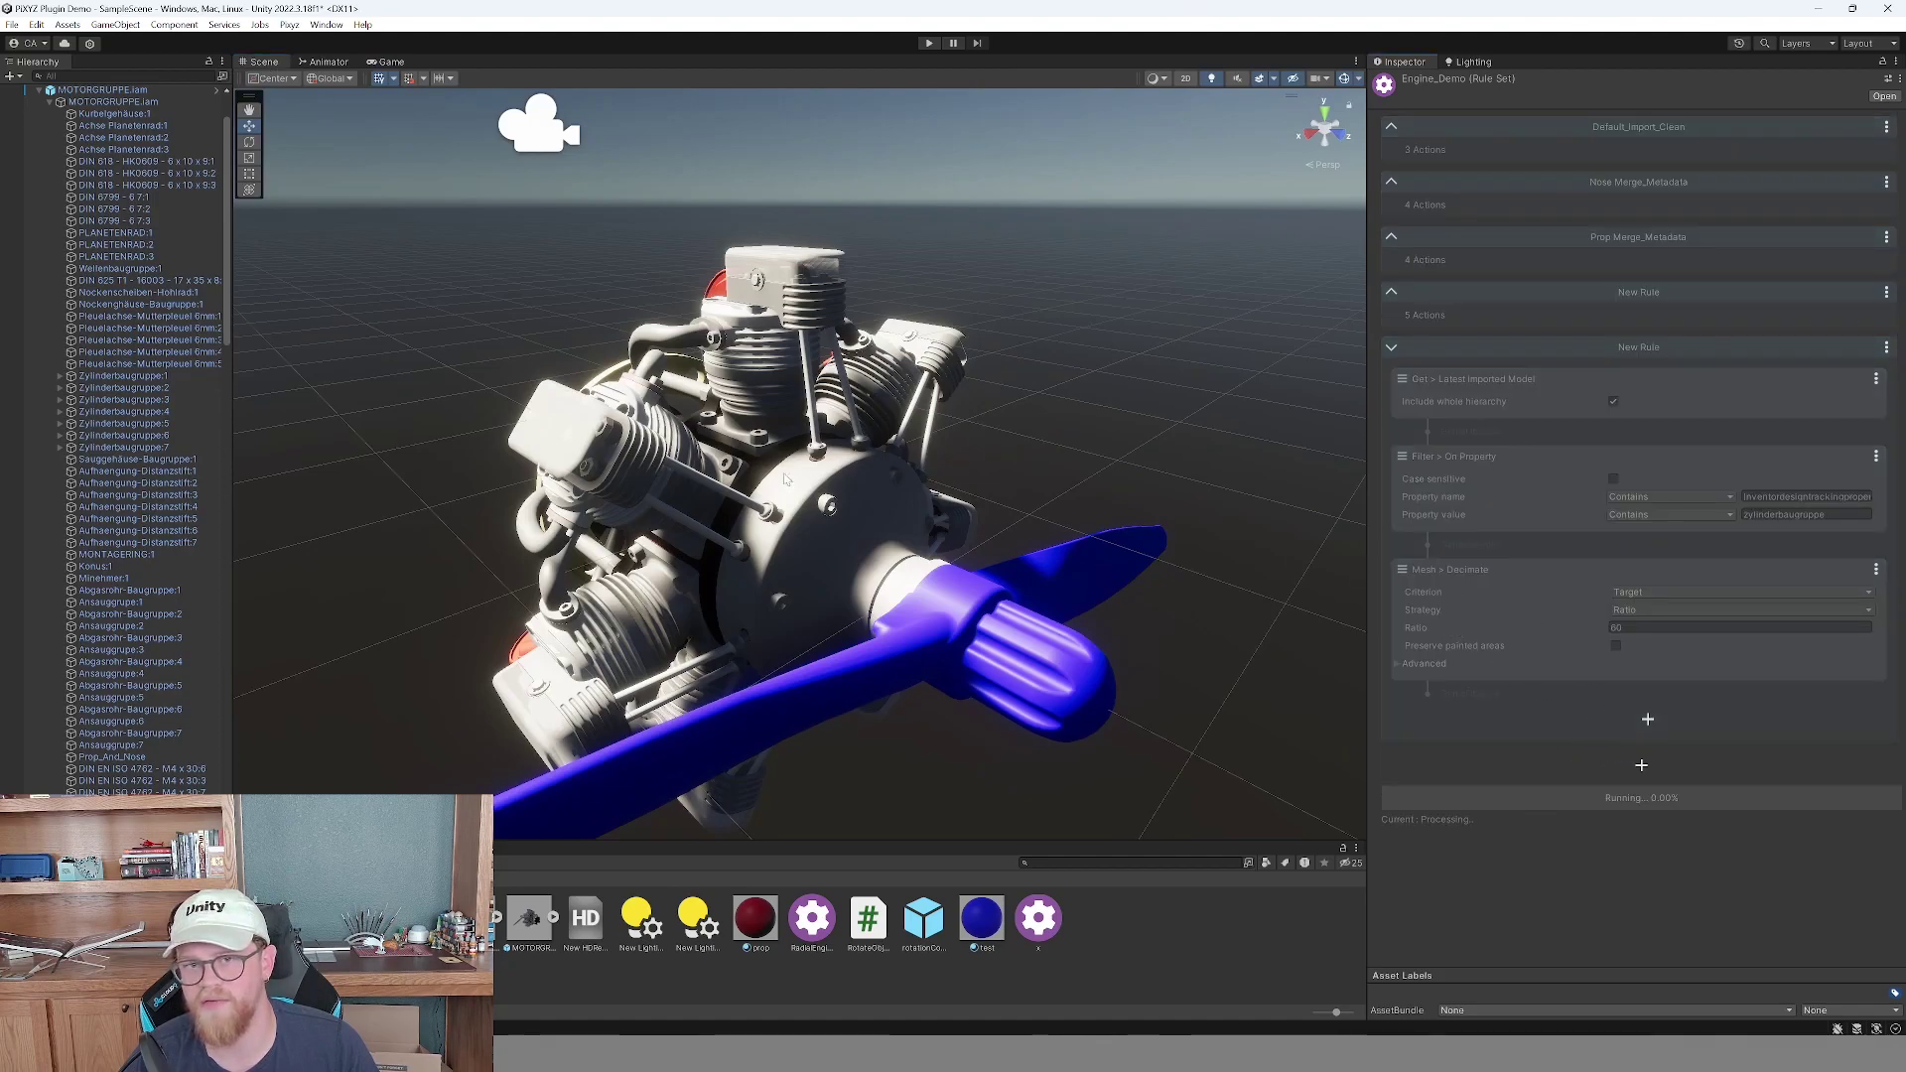
{"action": "left_click", "coordinate": [389, 62]}
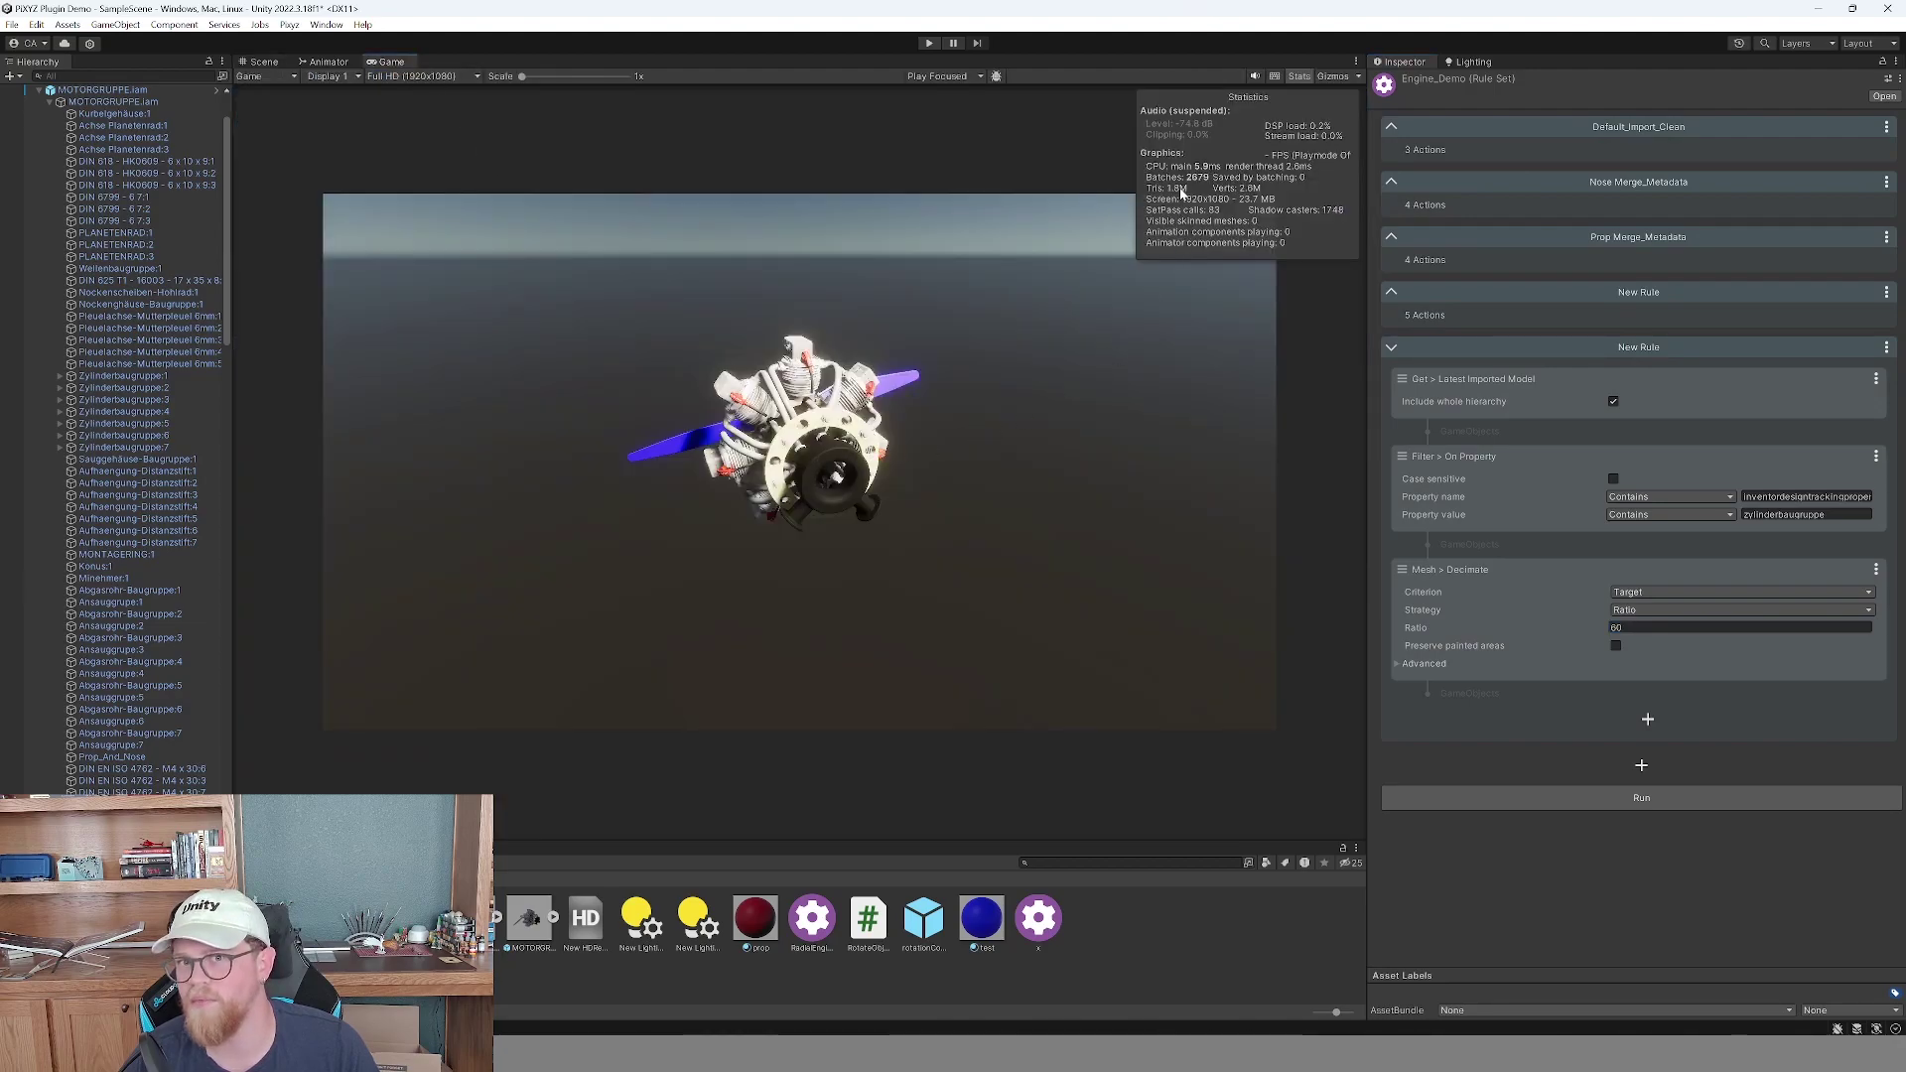
{"action": "left_click", "coordinate": [262, 63]}
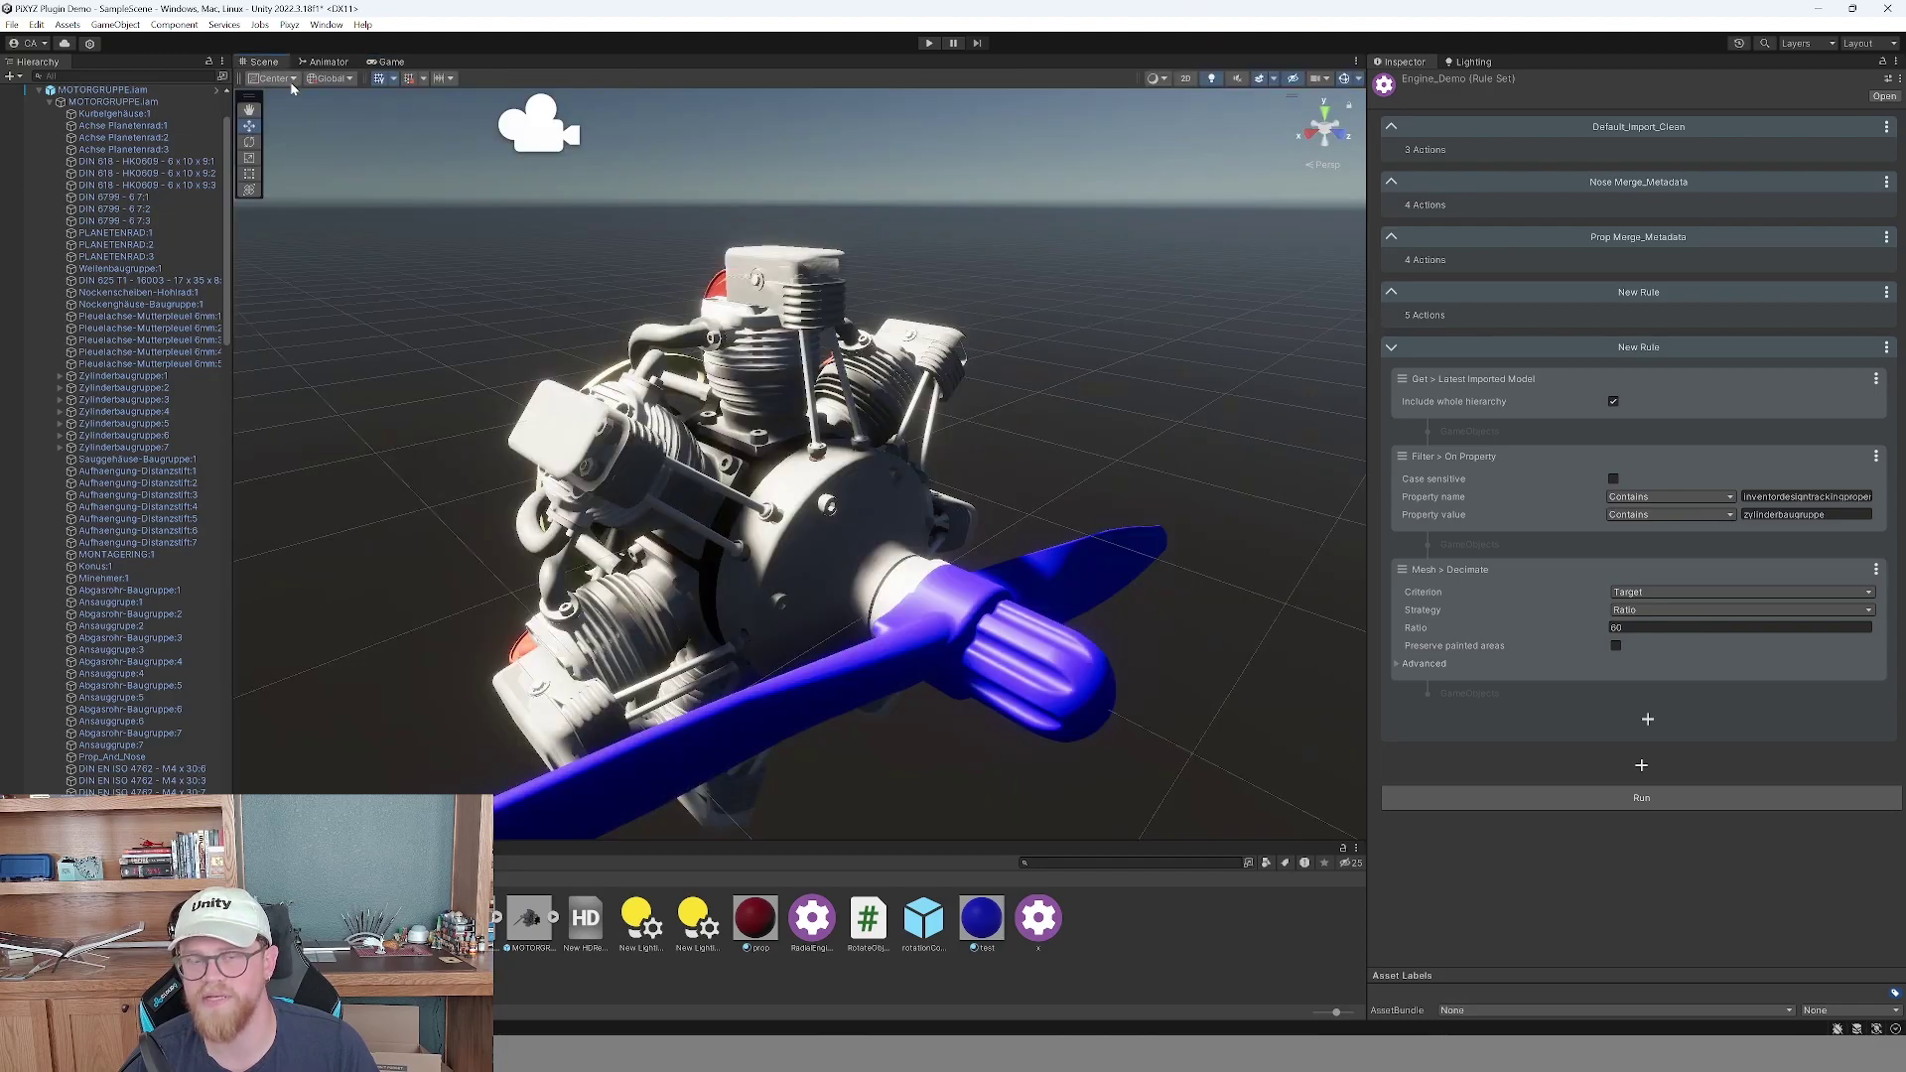
{"action": "left_click_drag", "start_coordinate": [923, 458], "coordinate": [994, 421], "text": "alt"}
{"action": "scroll", "coordinate": [994, 421], "scroll_direction": "down", "scroll_amount": 2}
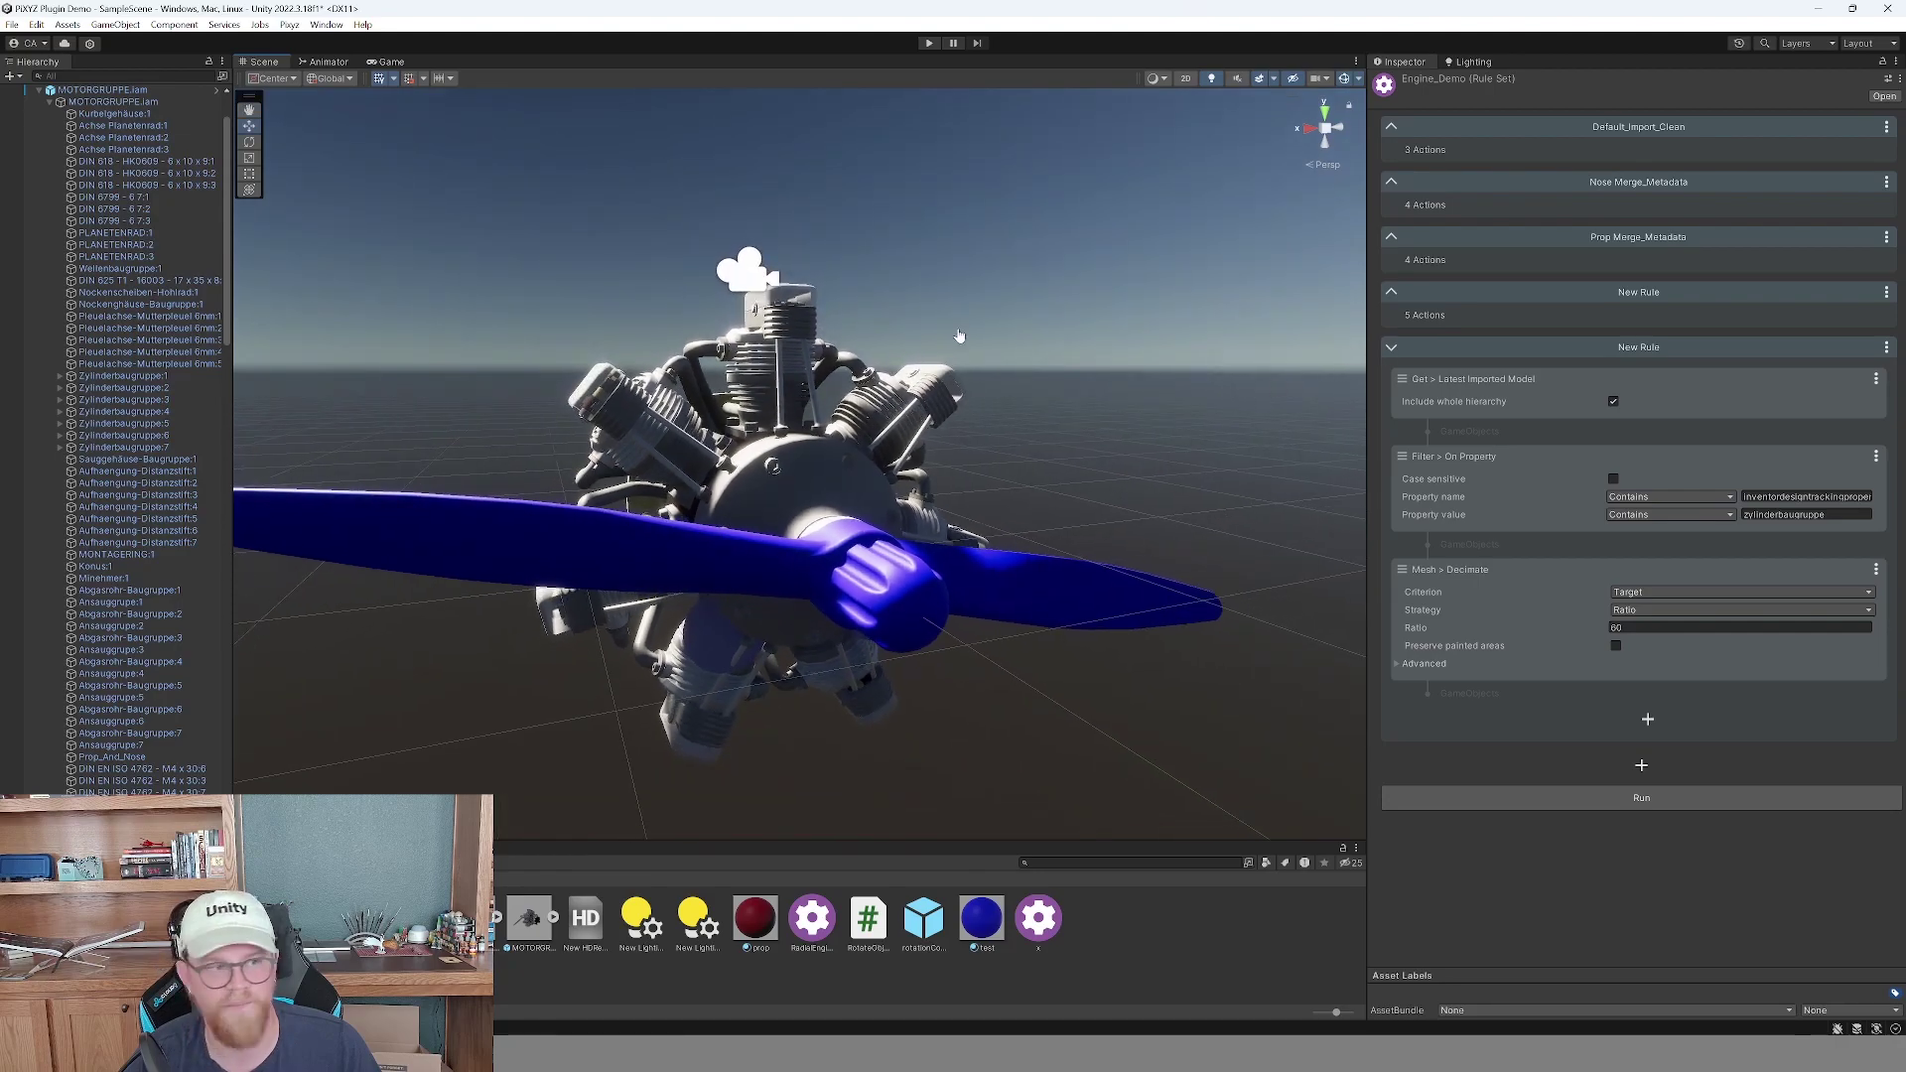
Add a rule named Decimate All to the rule set, starting with a Get Latest Imported Model action.
{"action": "left_click", "coordinate": [1391, 347]}
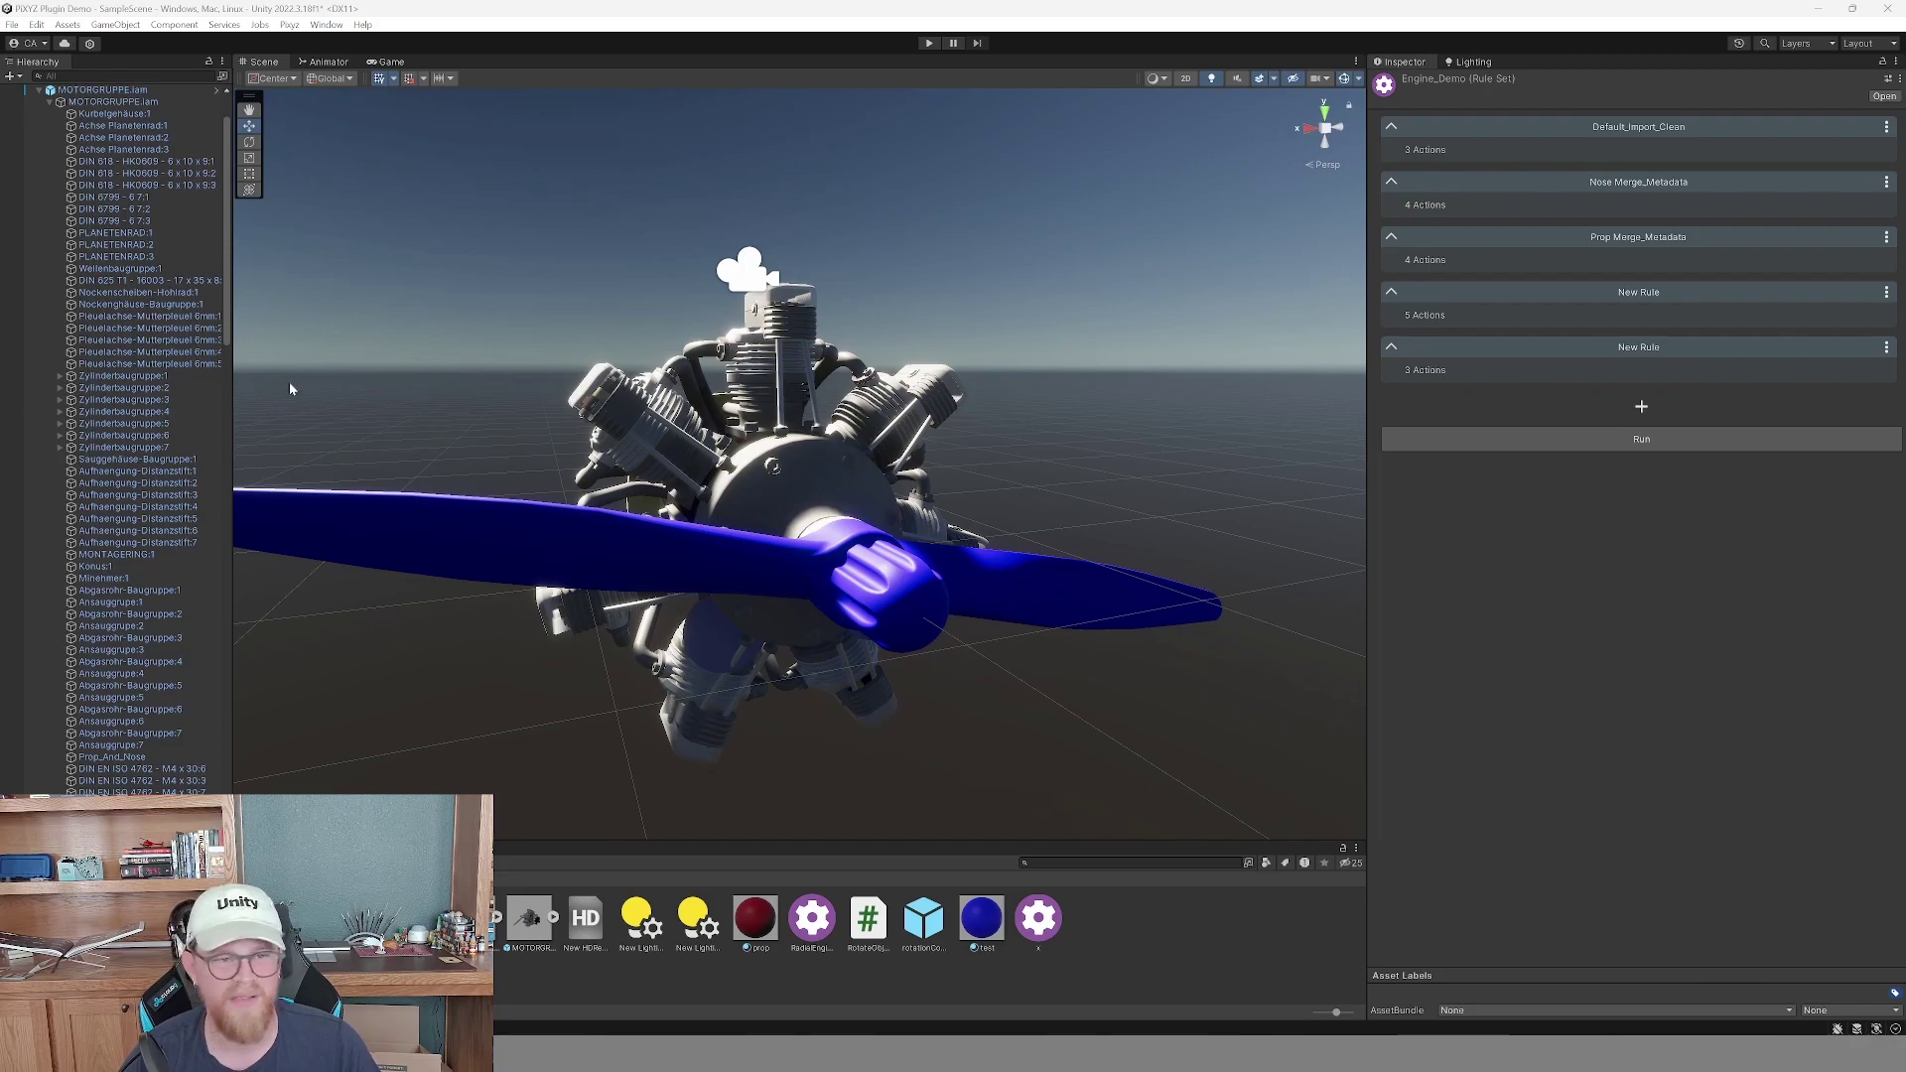
{"action": "left_click", "coordinate": [1645, 409]}
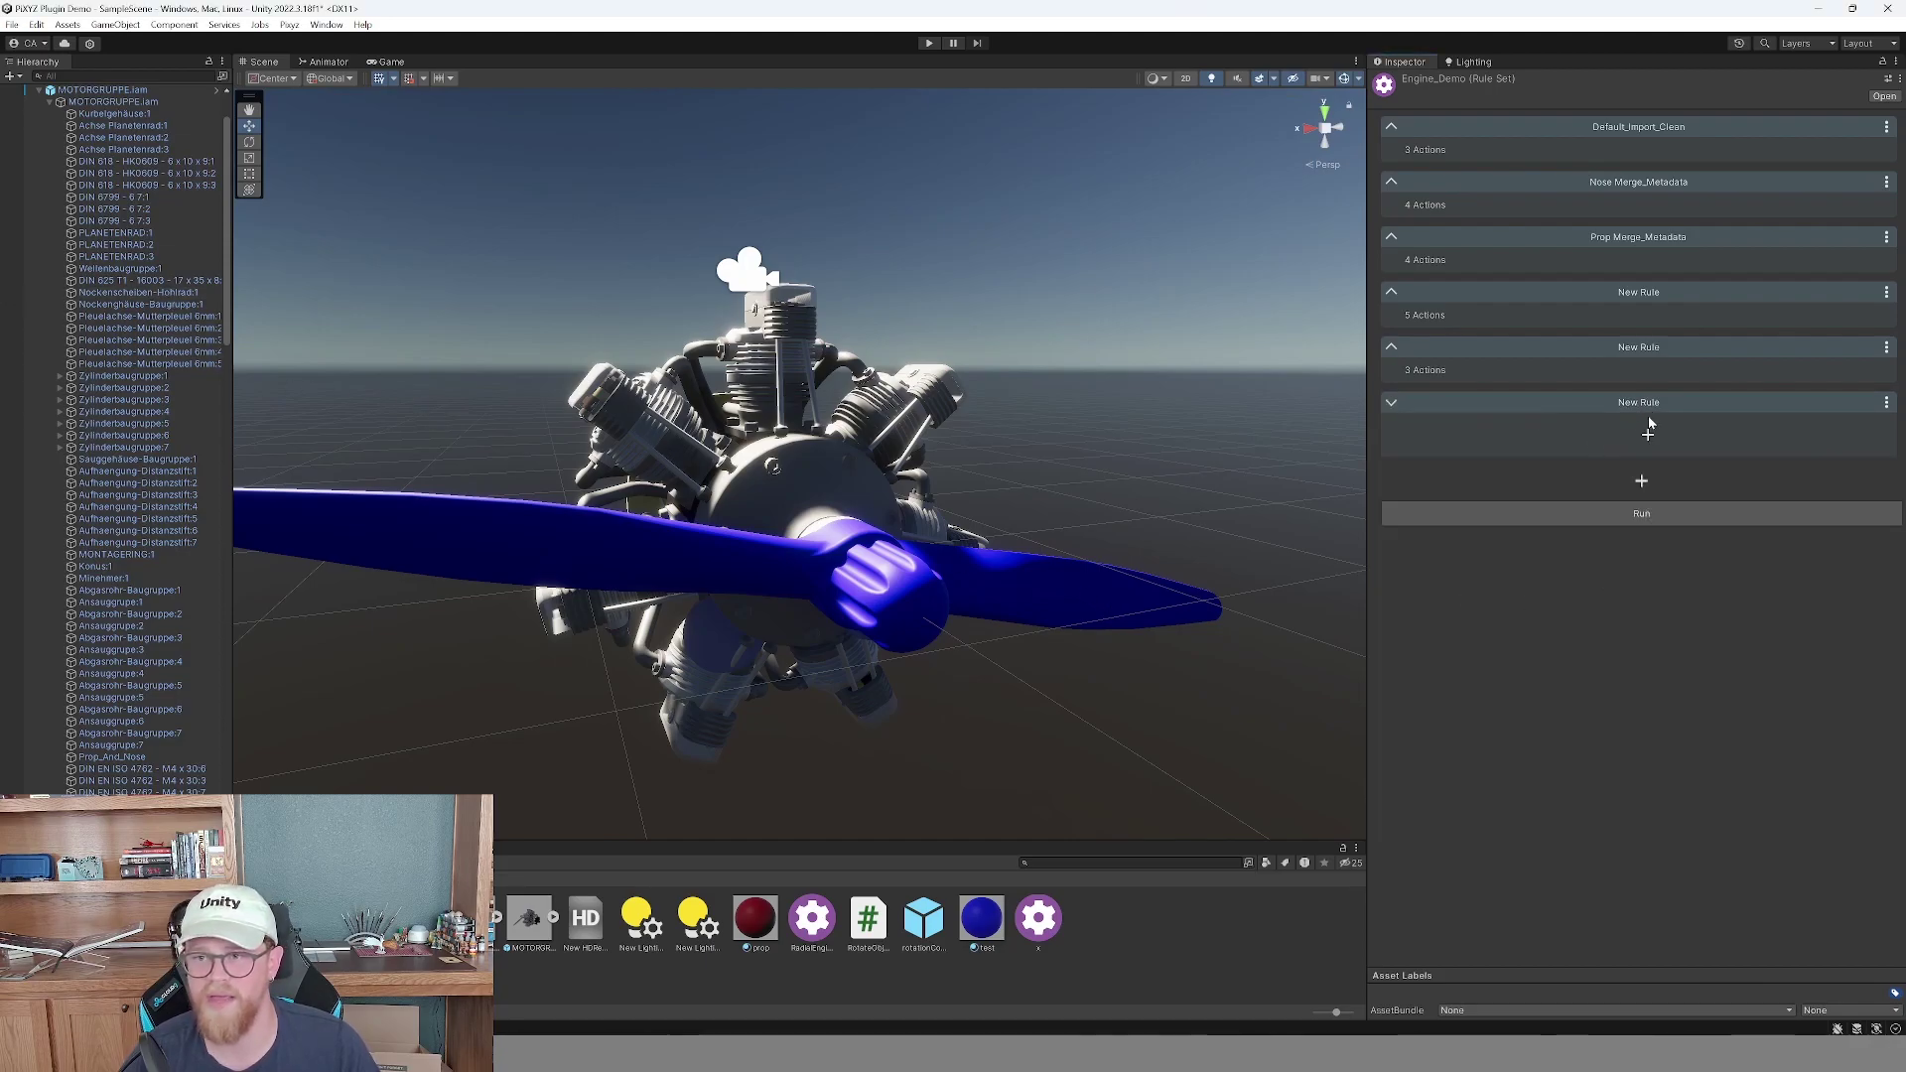
{"action": "type", "text": "D"}
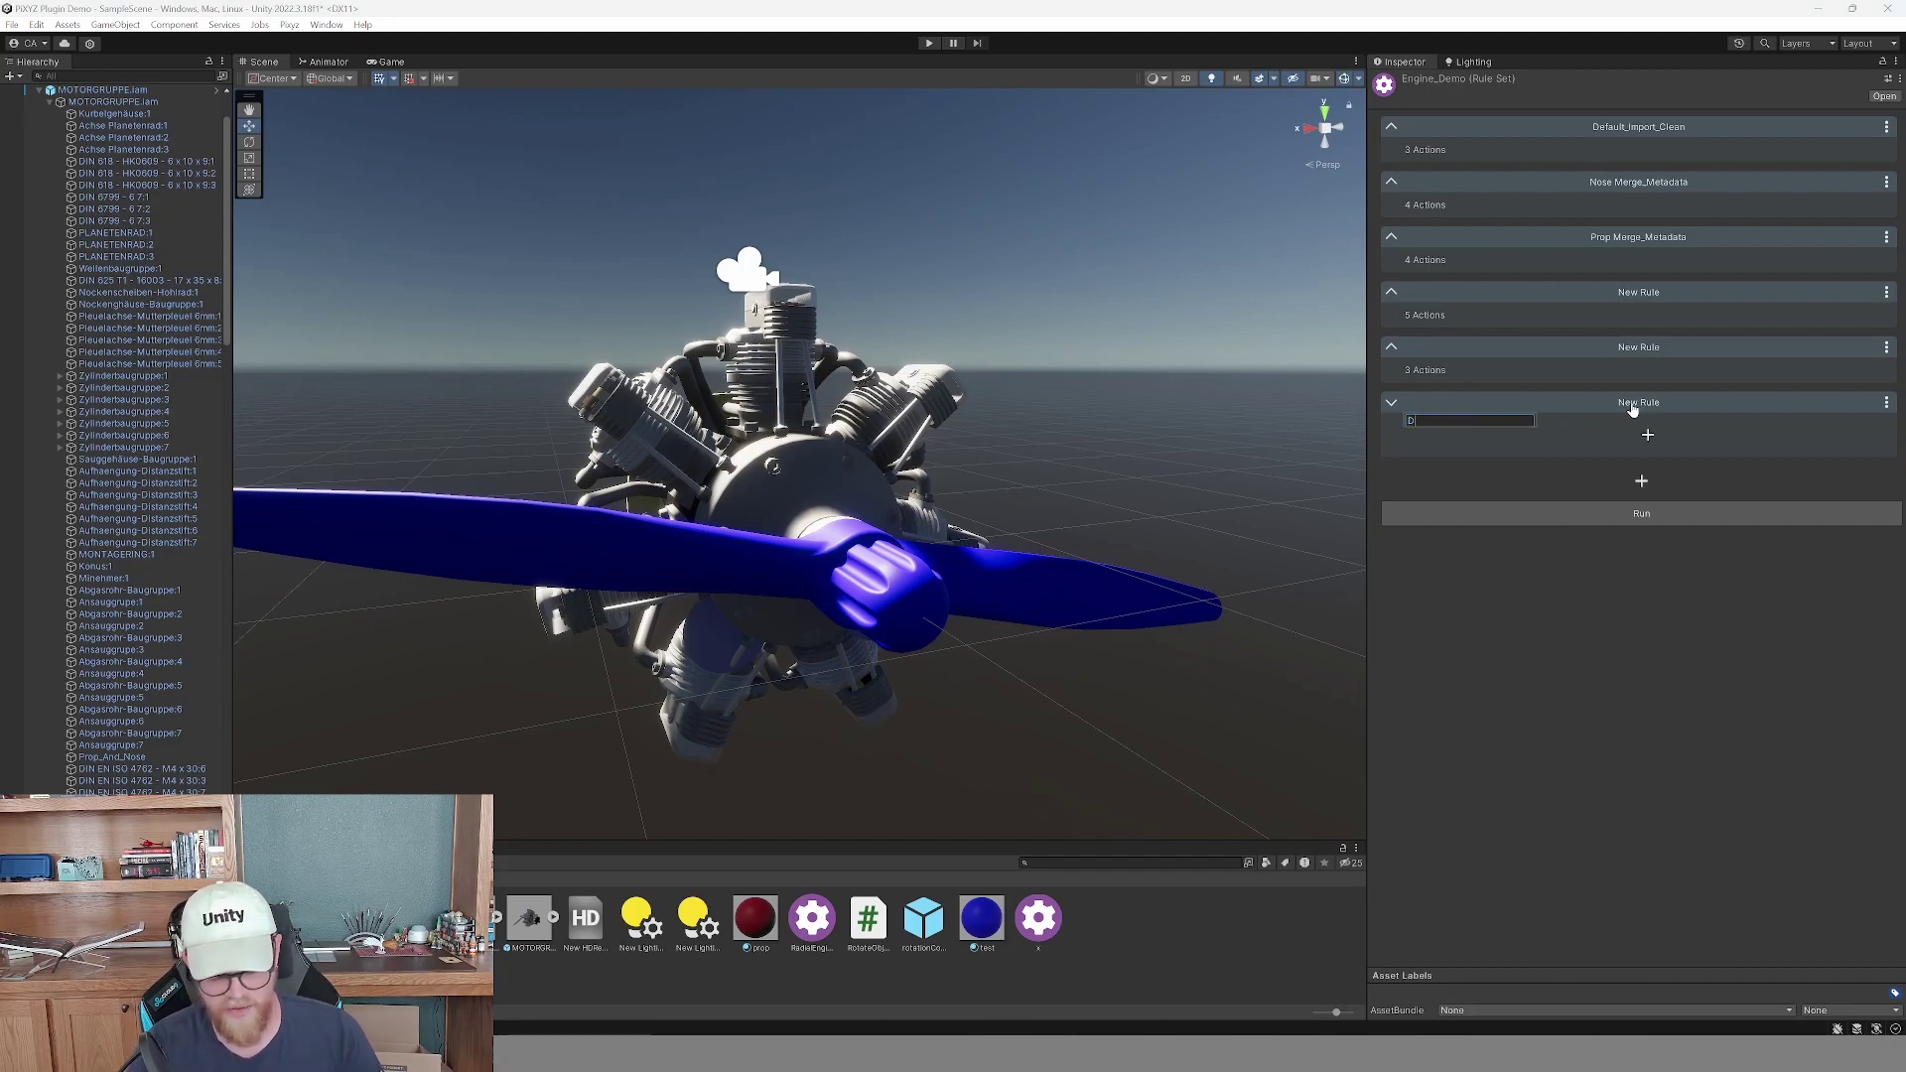
{"action": "type", "text": "ecimate All"}
{"action": "key", "text": "Return"}
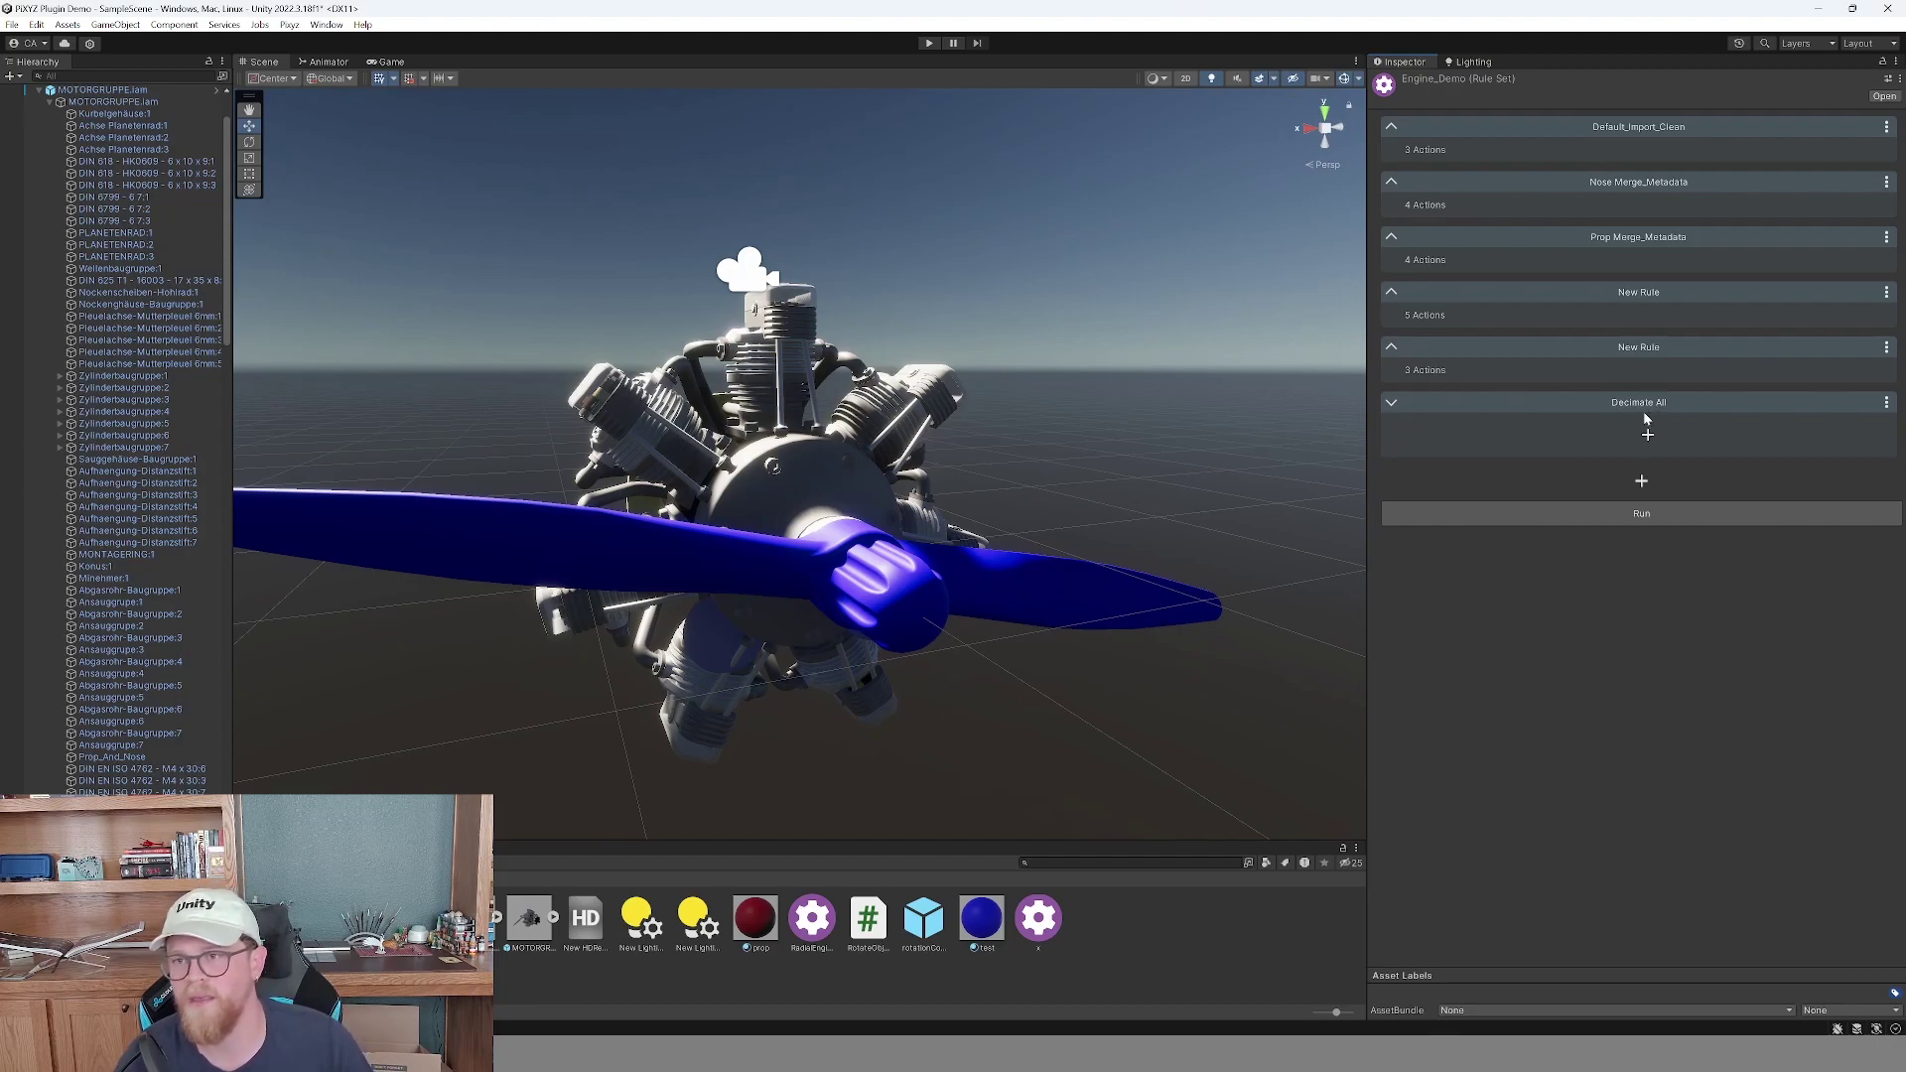
{"action": "left_click", "coordinate": [1646, 438]}
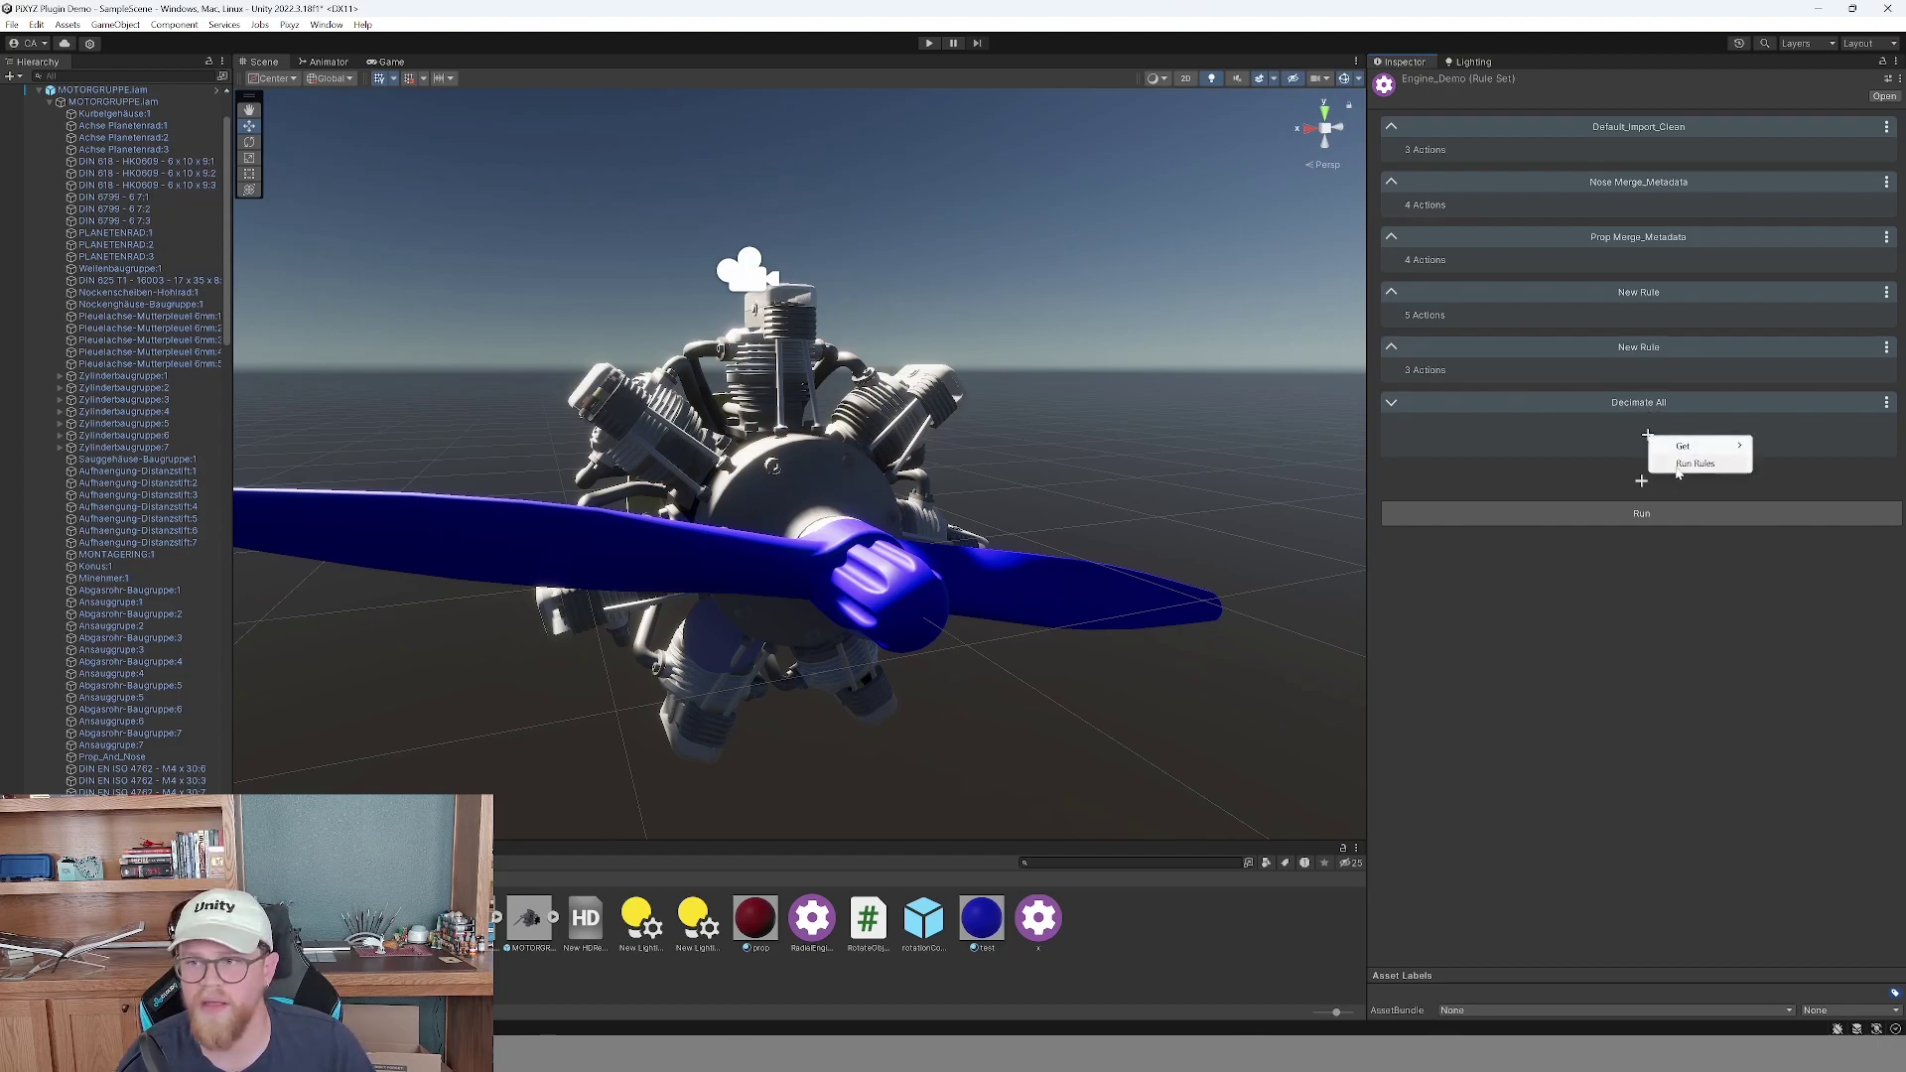
{"action": "left_click", "coordinate": [1656, 477]}
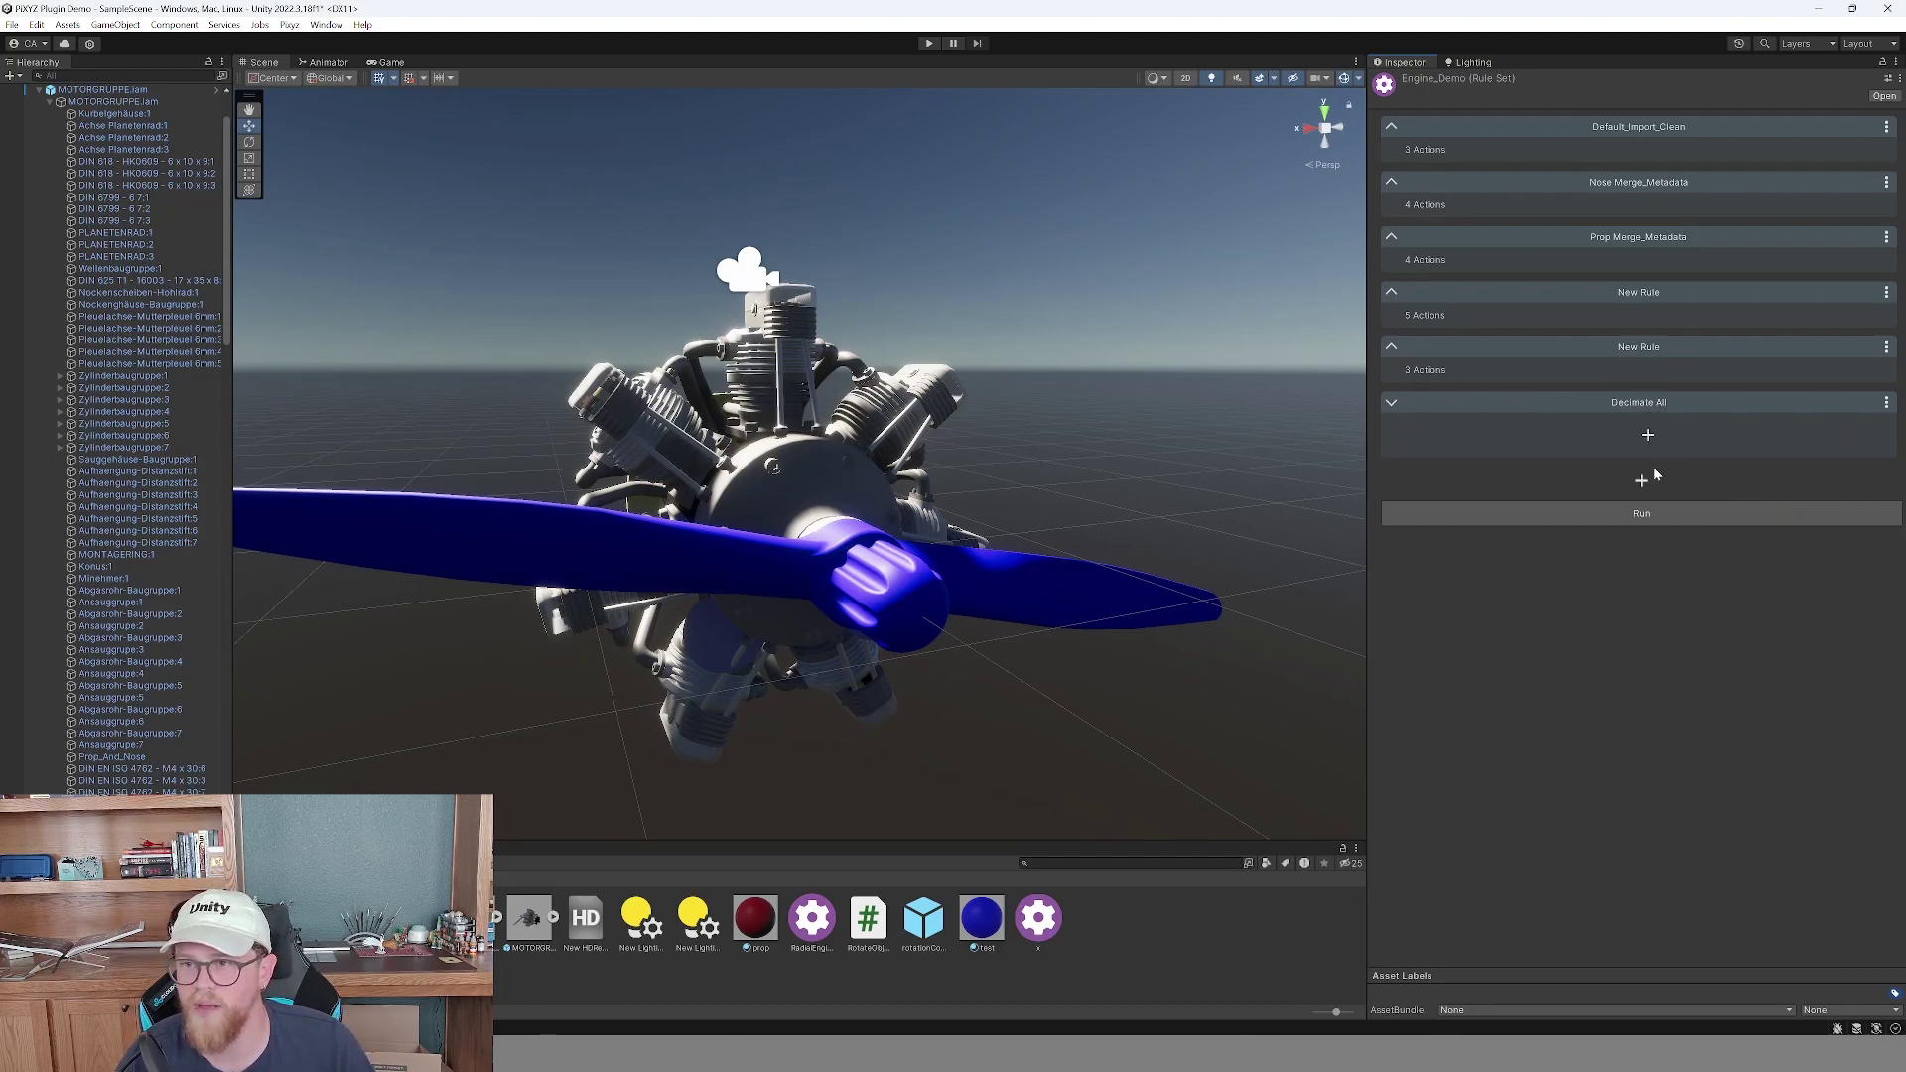
Add a Mesh Decimate action to the Decimate All rule and set its mesh quality preset to Poor.
{"action": "left_click", "coordinate": [1646, 512]}
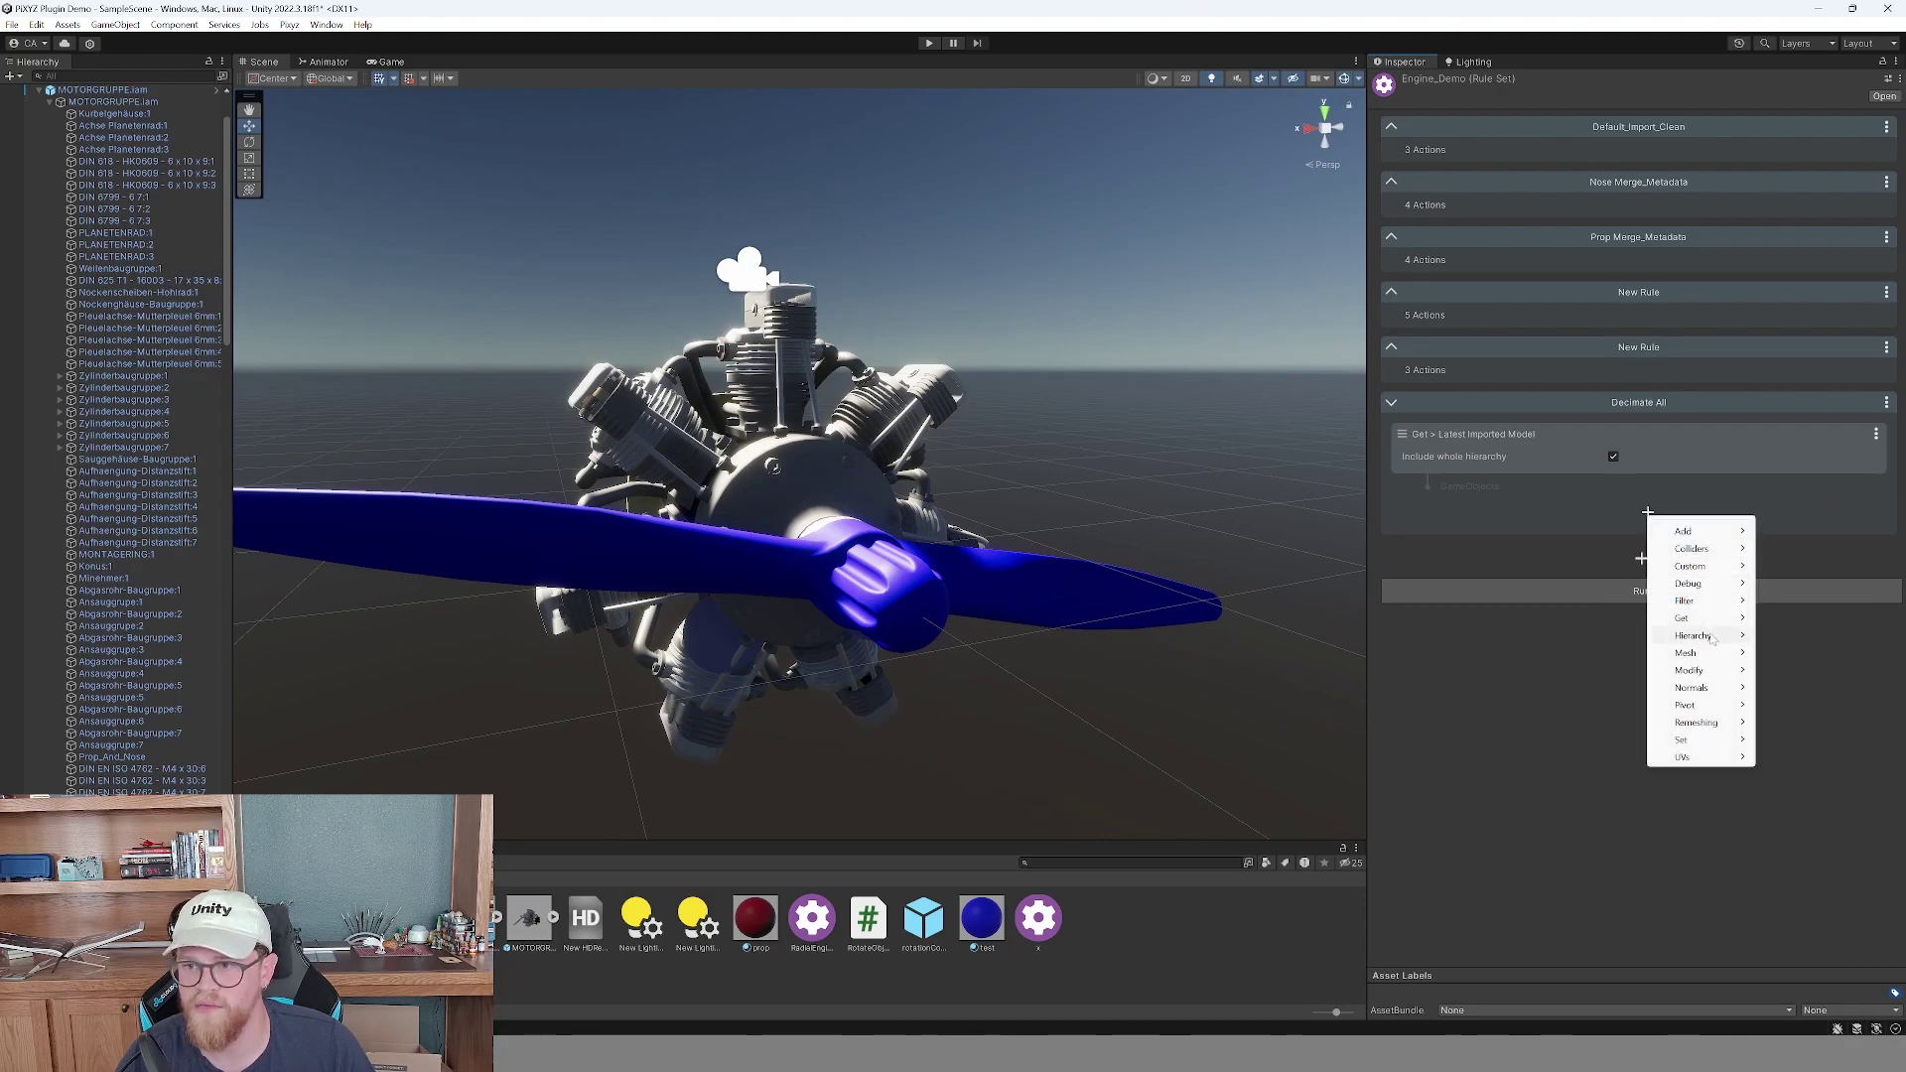
{"action": "mouse_move", "coordinate": [1717, 652]}
{"action": "left_click", "coordinate": [1792, 655]}
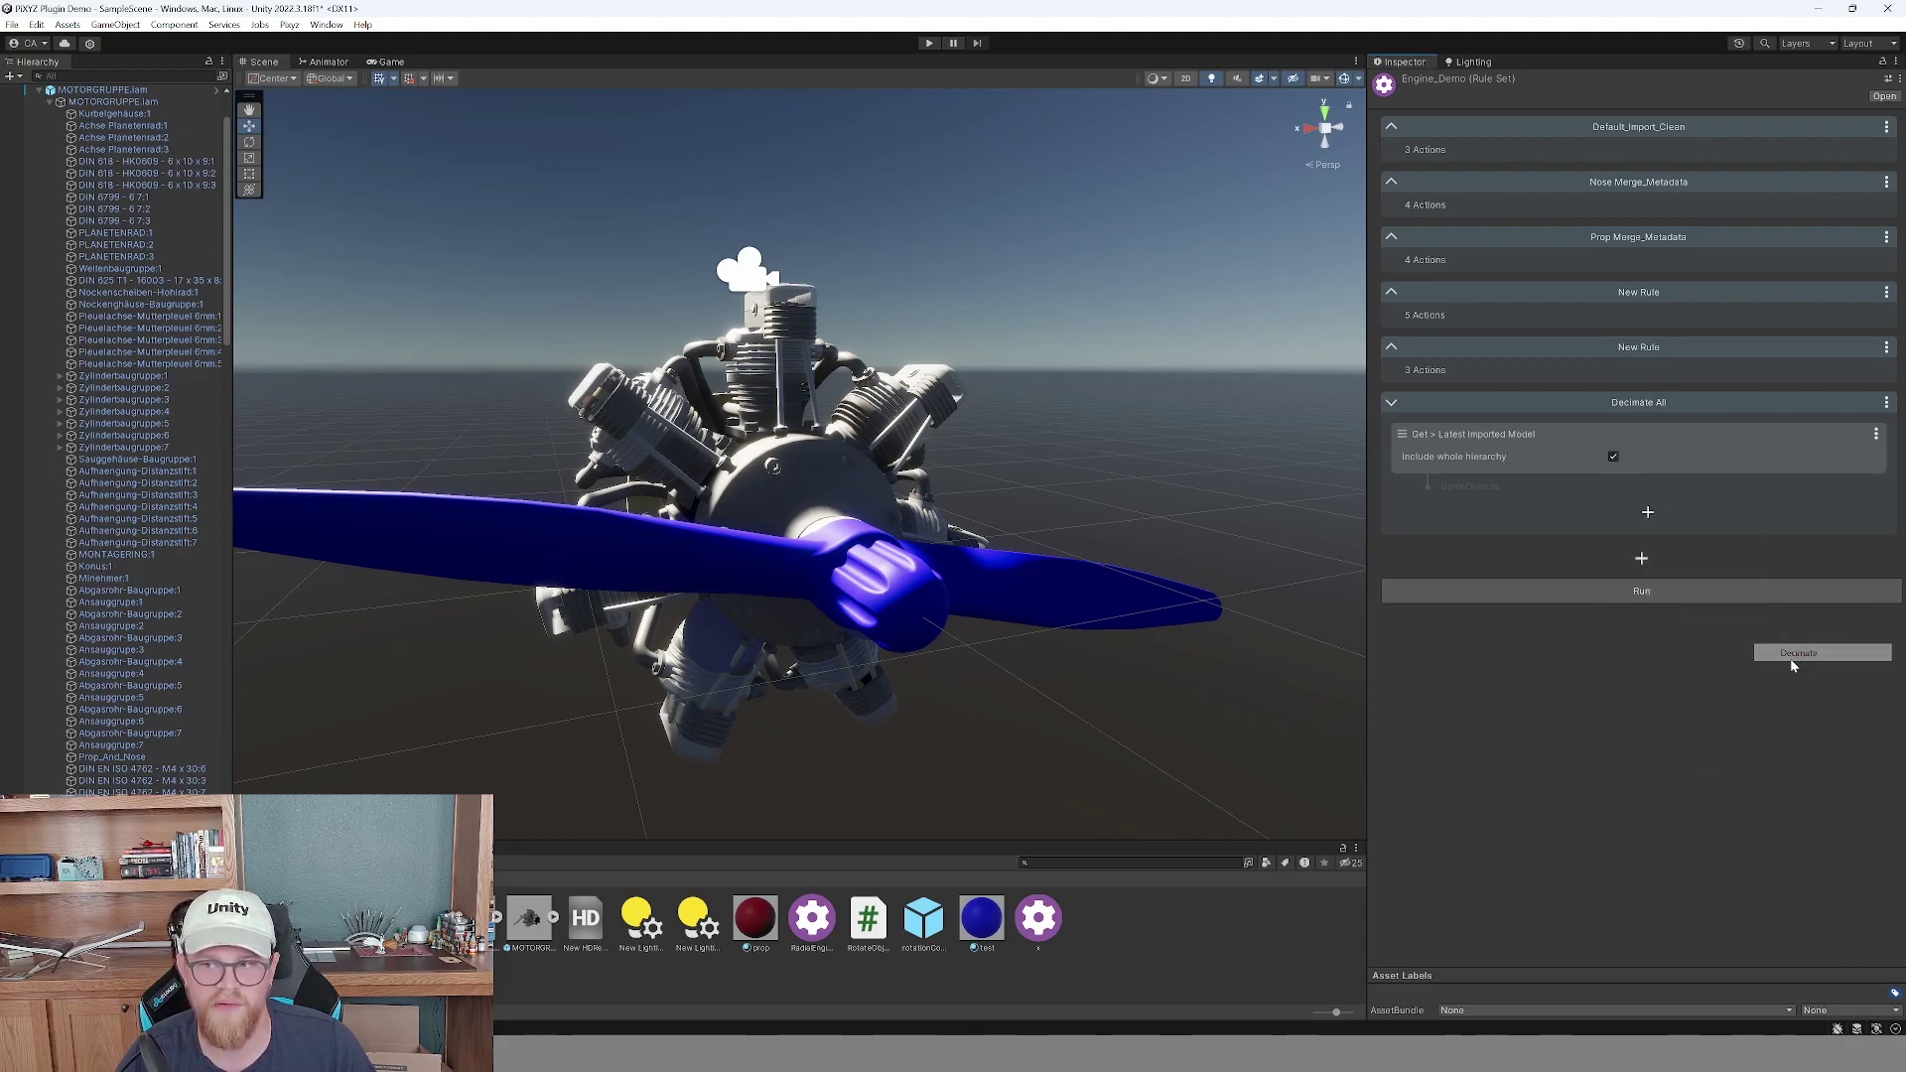
{"action": "left_click", "coordinate": [1677, 554]}
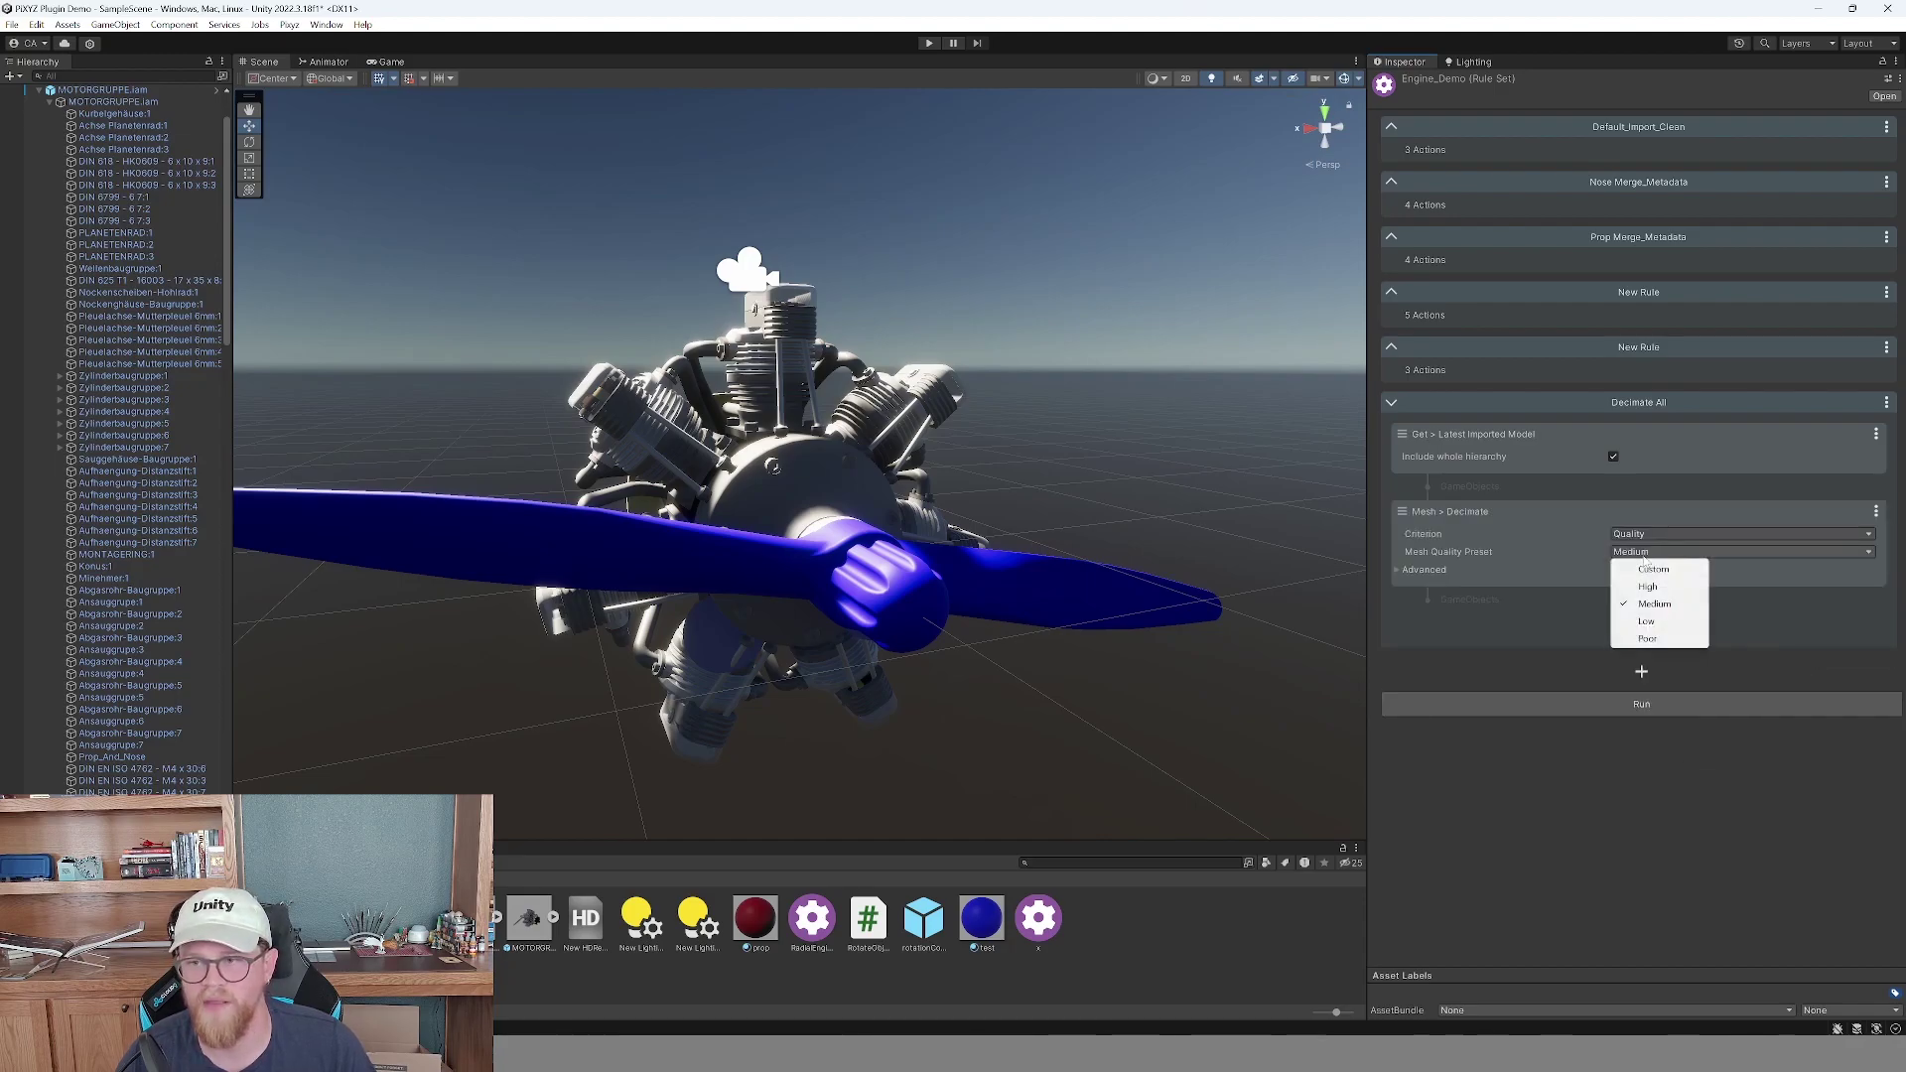
{"action": "left_click", "coordinate": [1650, 639]}
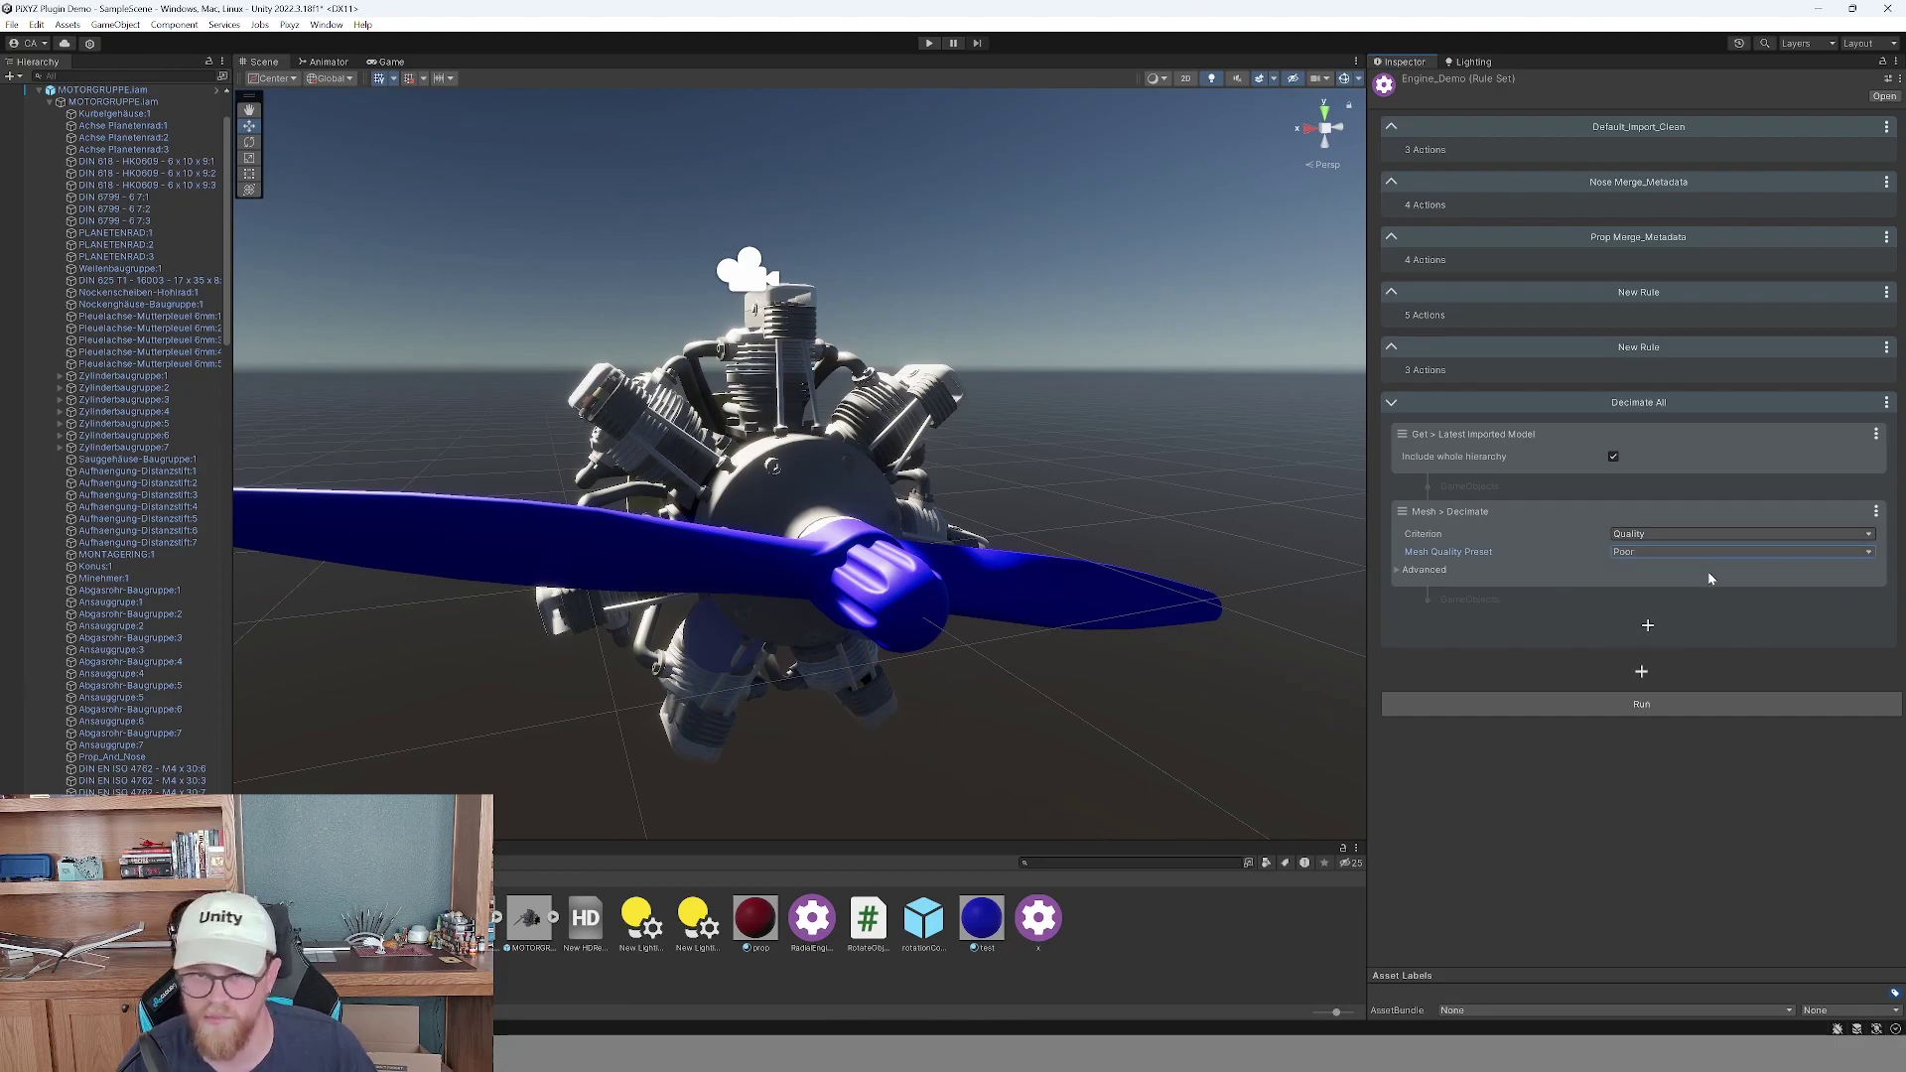
Run the Decimate All rule, check the Game view statistics before and after, and collapse the rule.
{"action": "left_click", "coordinate": [389, 61]}
{"action": "left_click", "coordinate": [268, 63]}
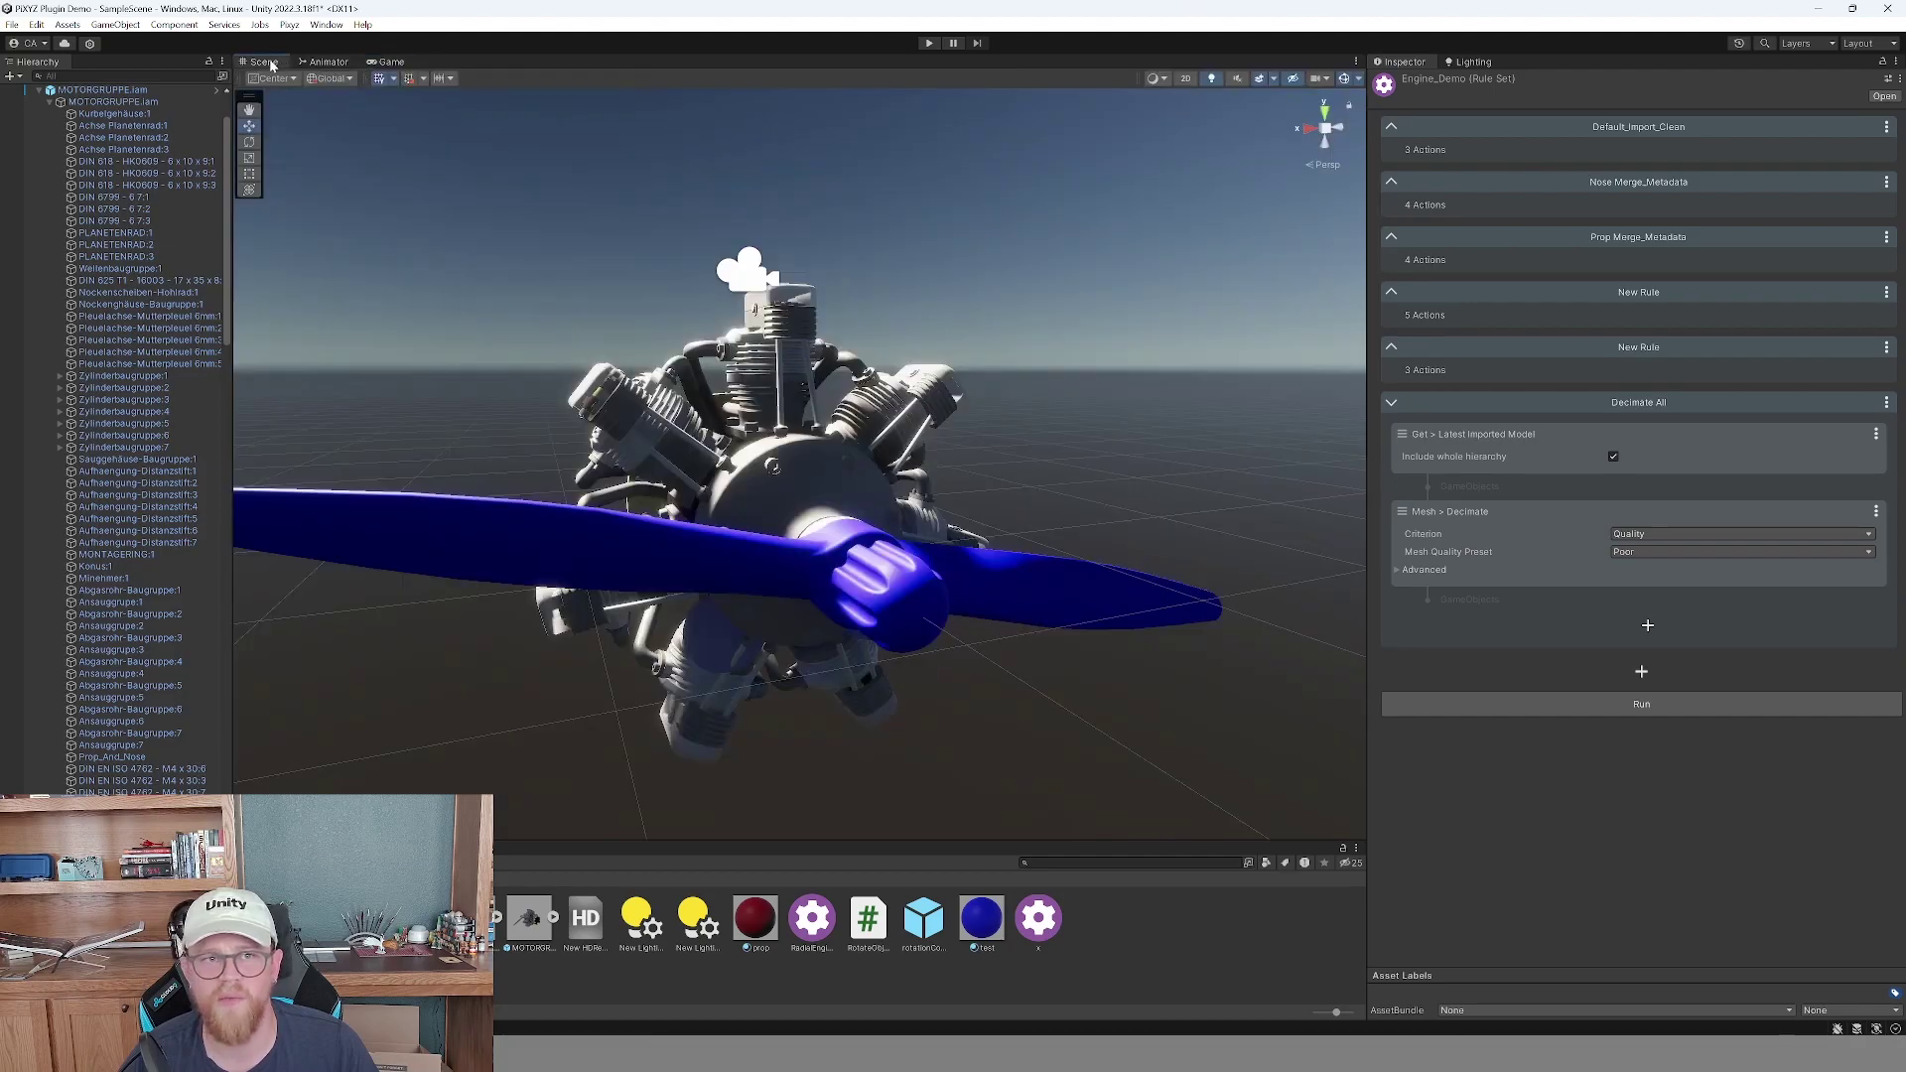
{"action": "left_click", "coordinate": [1697, 705]}
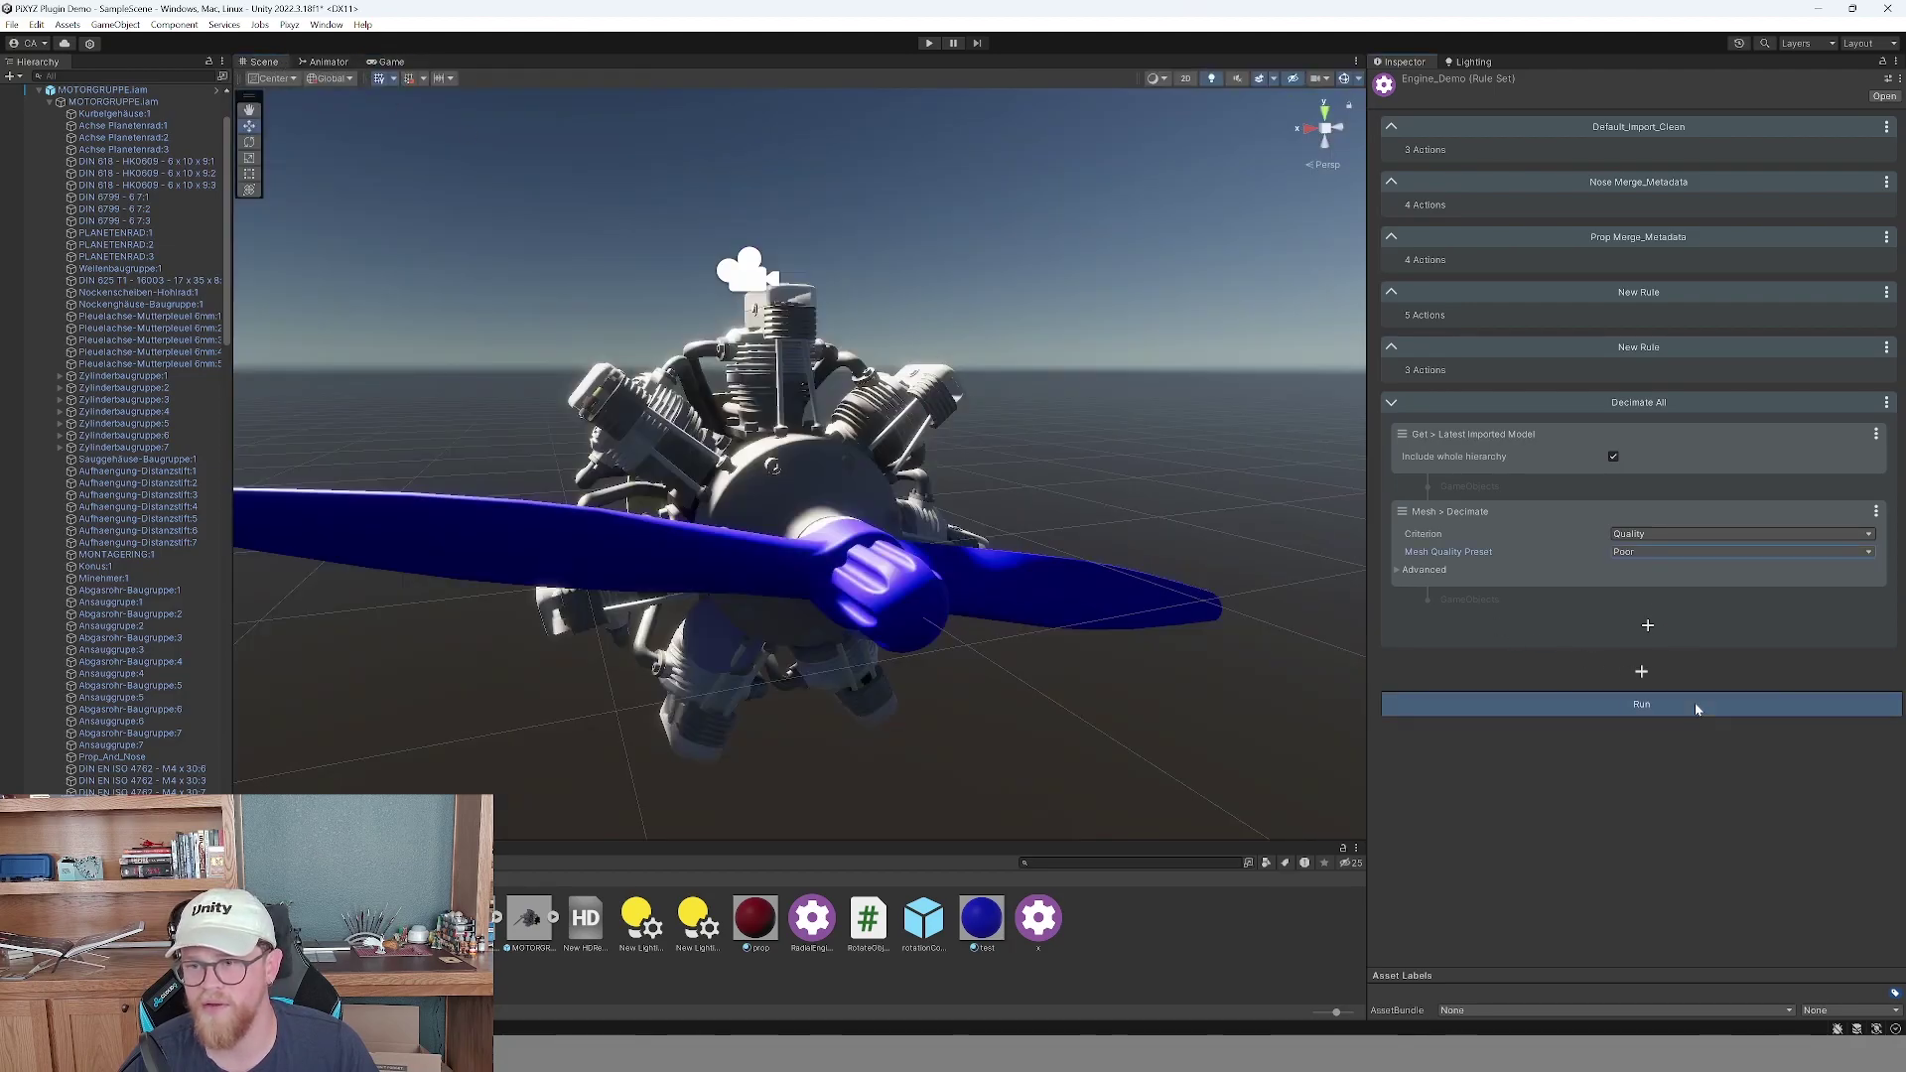
{"action": "left_click", "coordinate": [391, 62]}
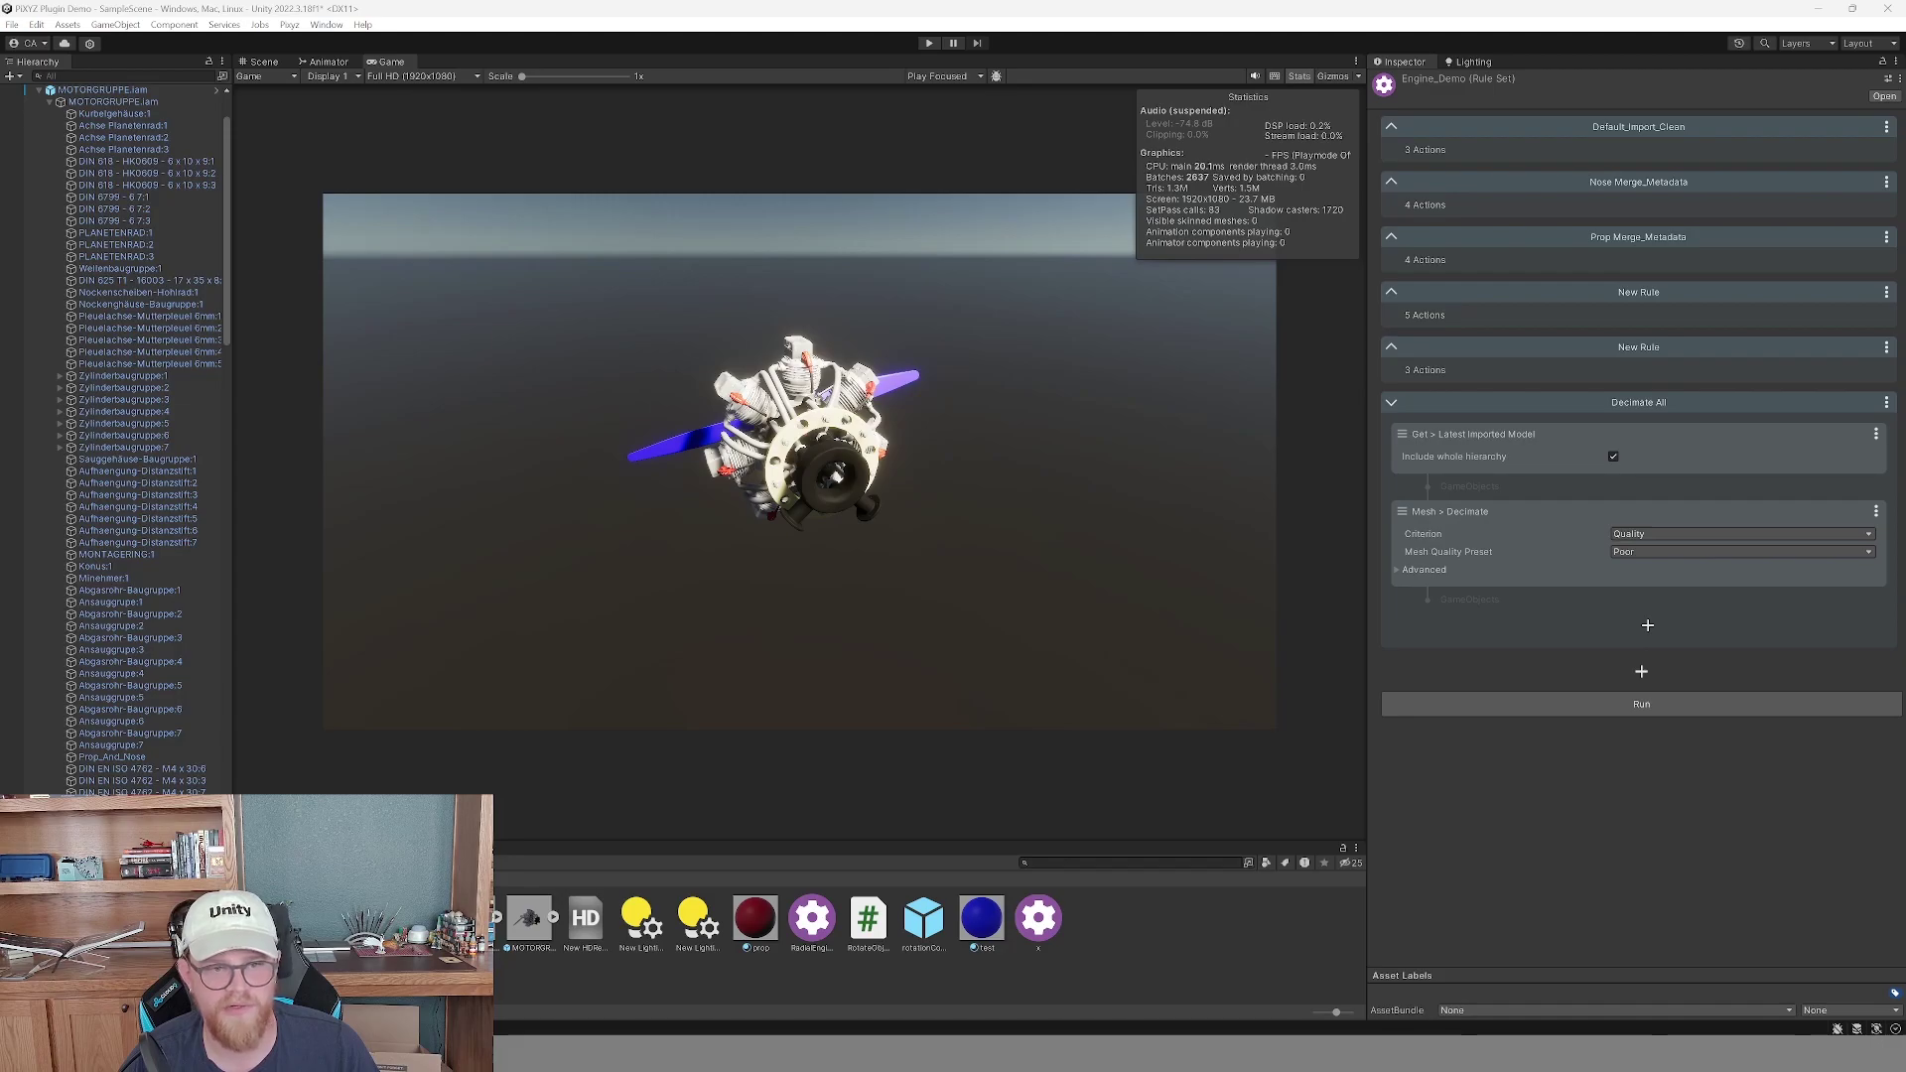
{"action": "left_click", "coordinate": [1391, 403]}
{"action": "key", "text": "ctrl+1"}
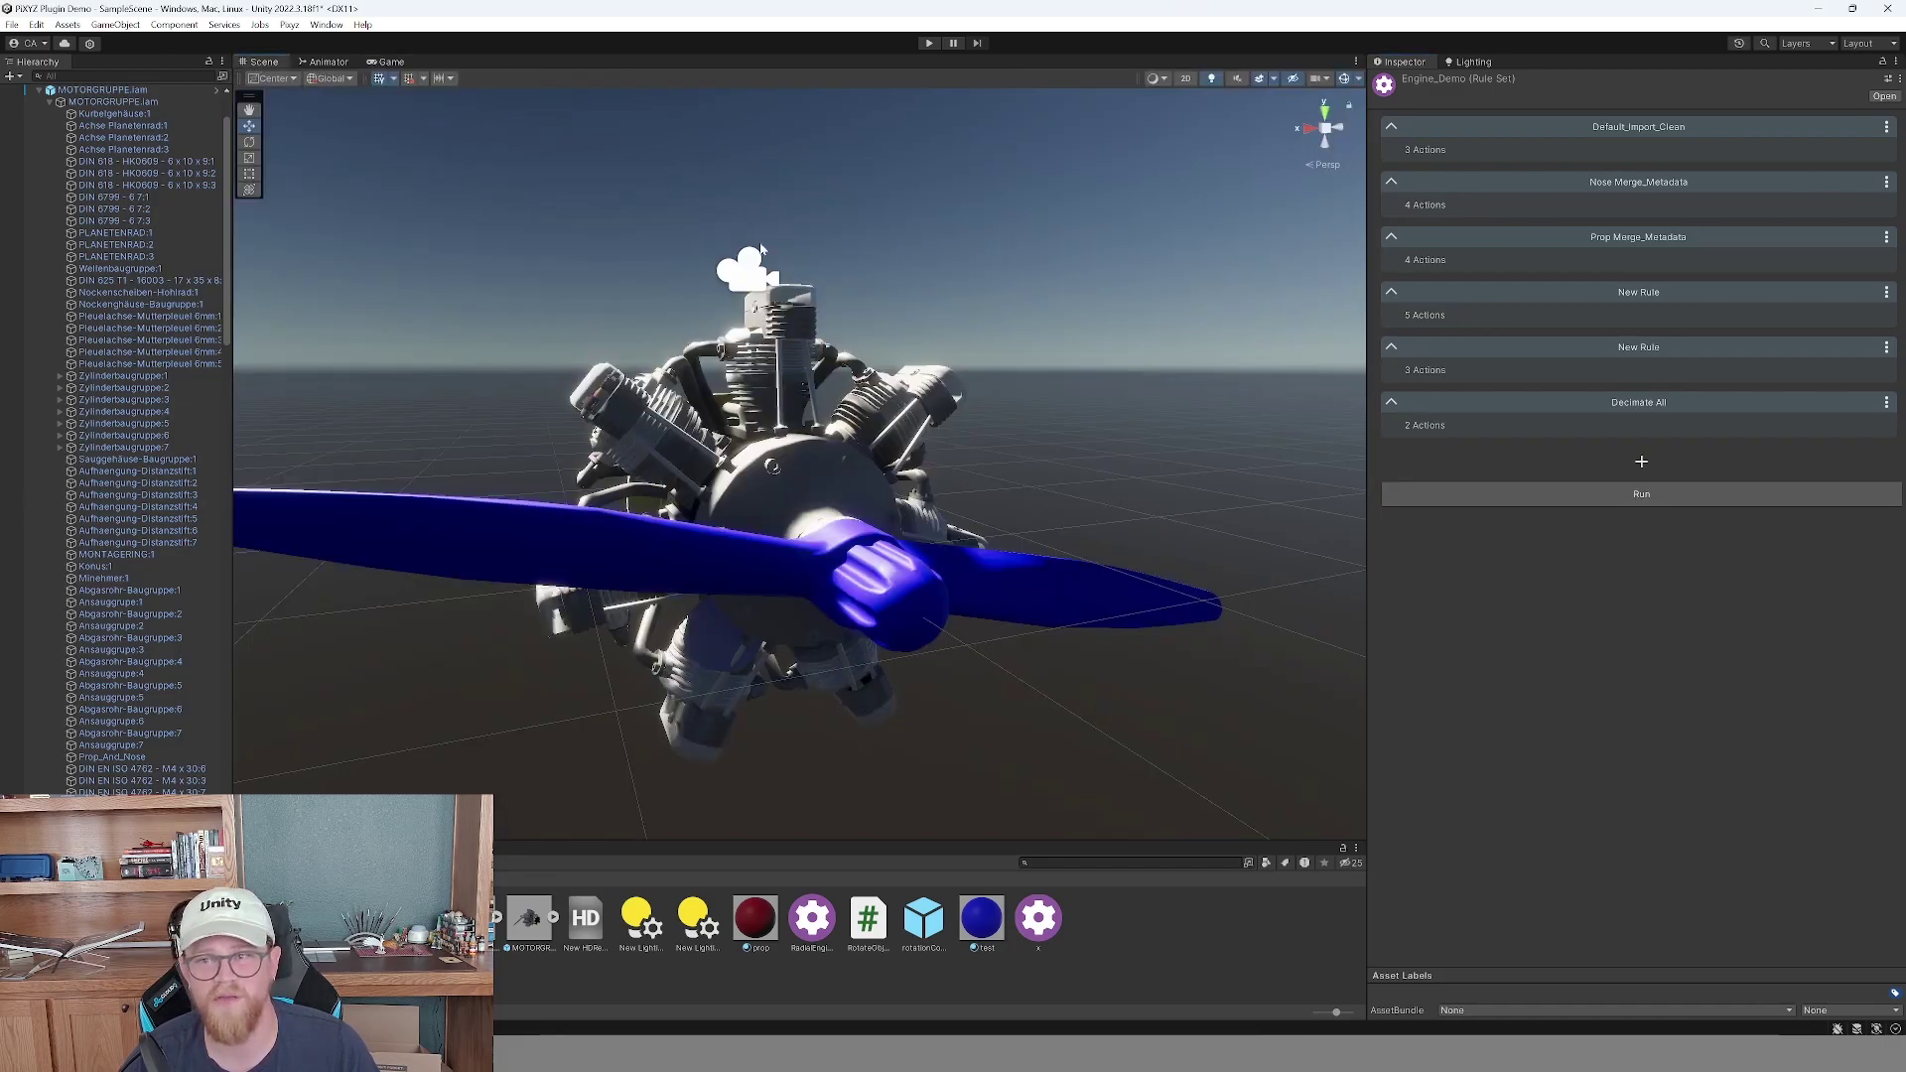
Add another rule below Decimate All, starting with a Get Latest Imported Model action.
{"action": "left_click", "coordinate": [1639, 464]}
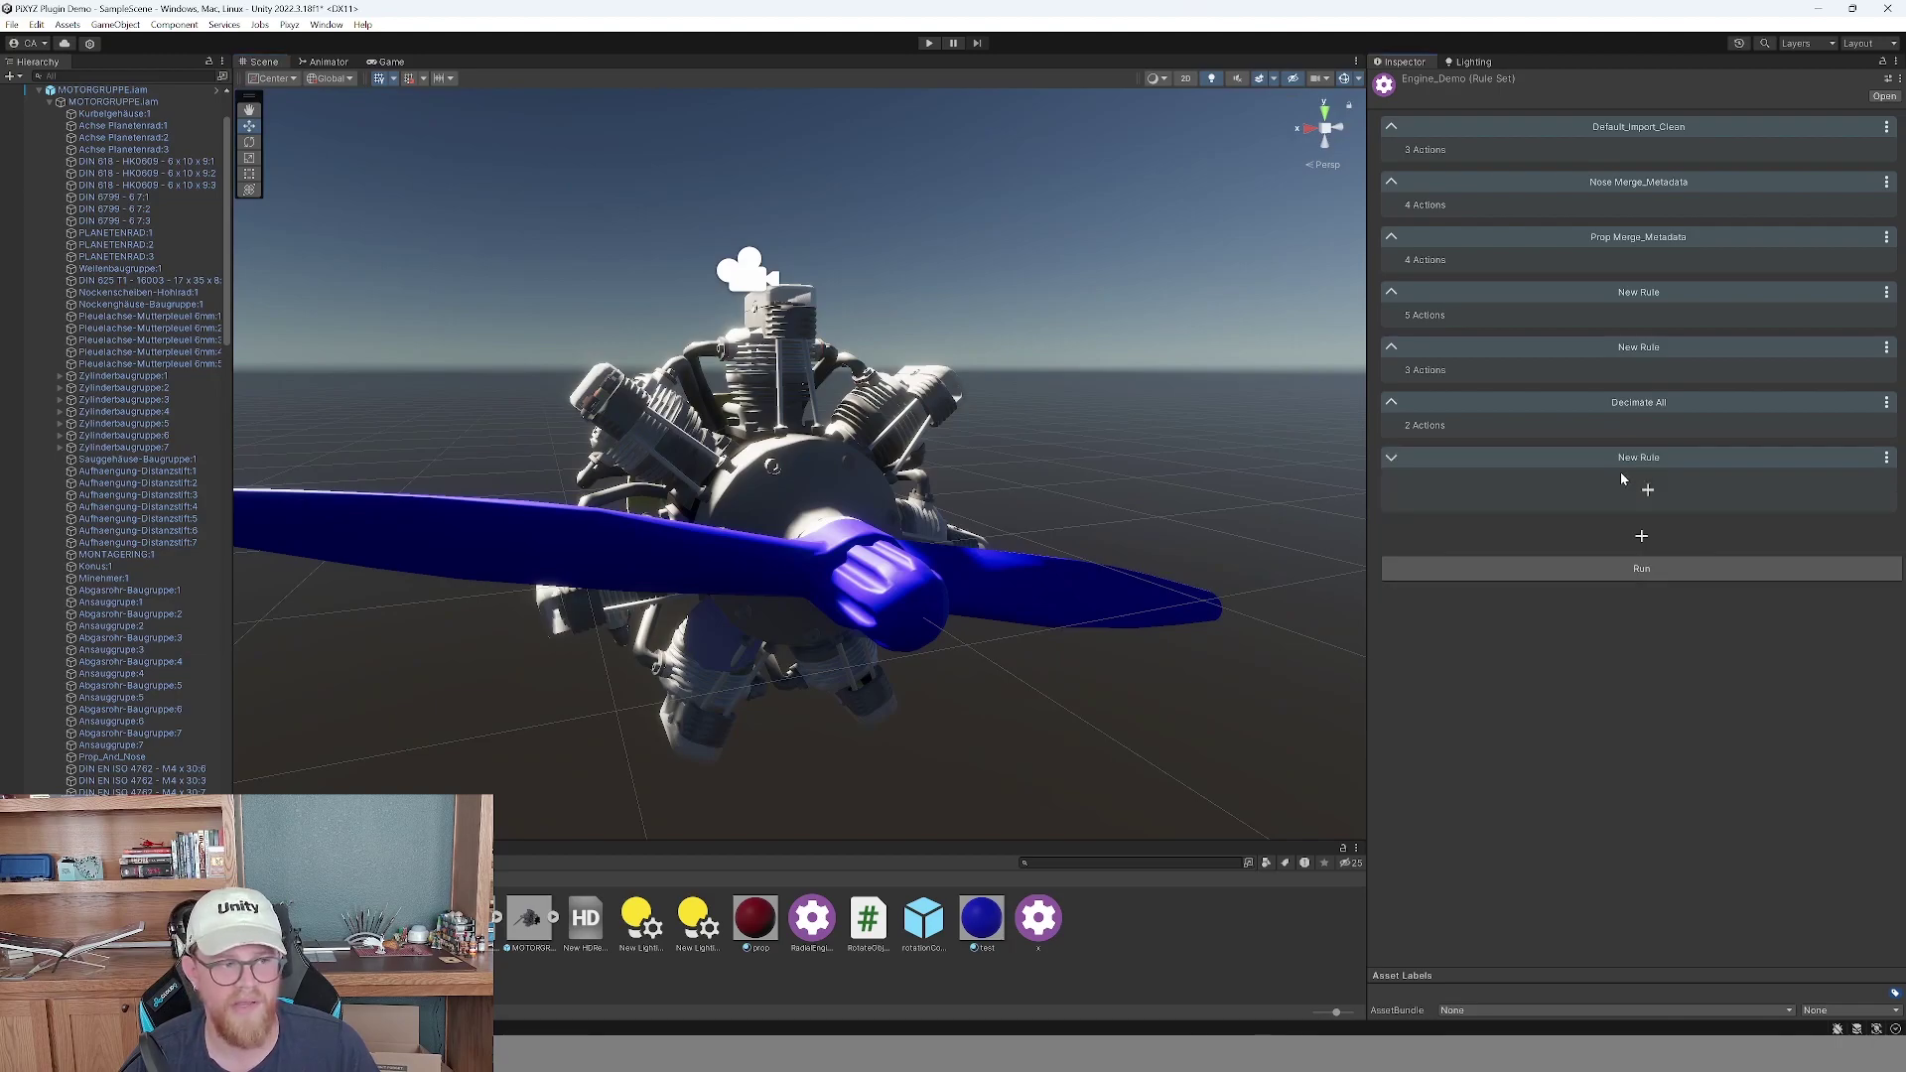
{"action": "left_click", "coordinate": [1648, 490]}
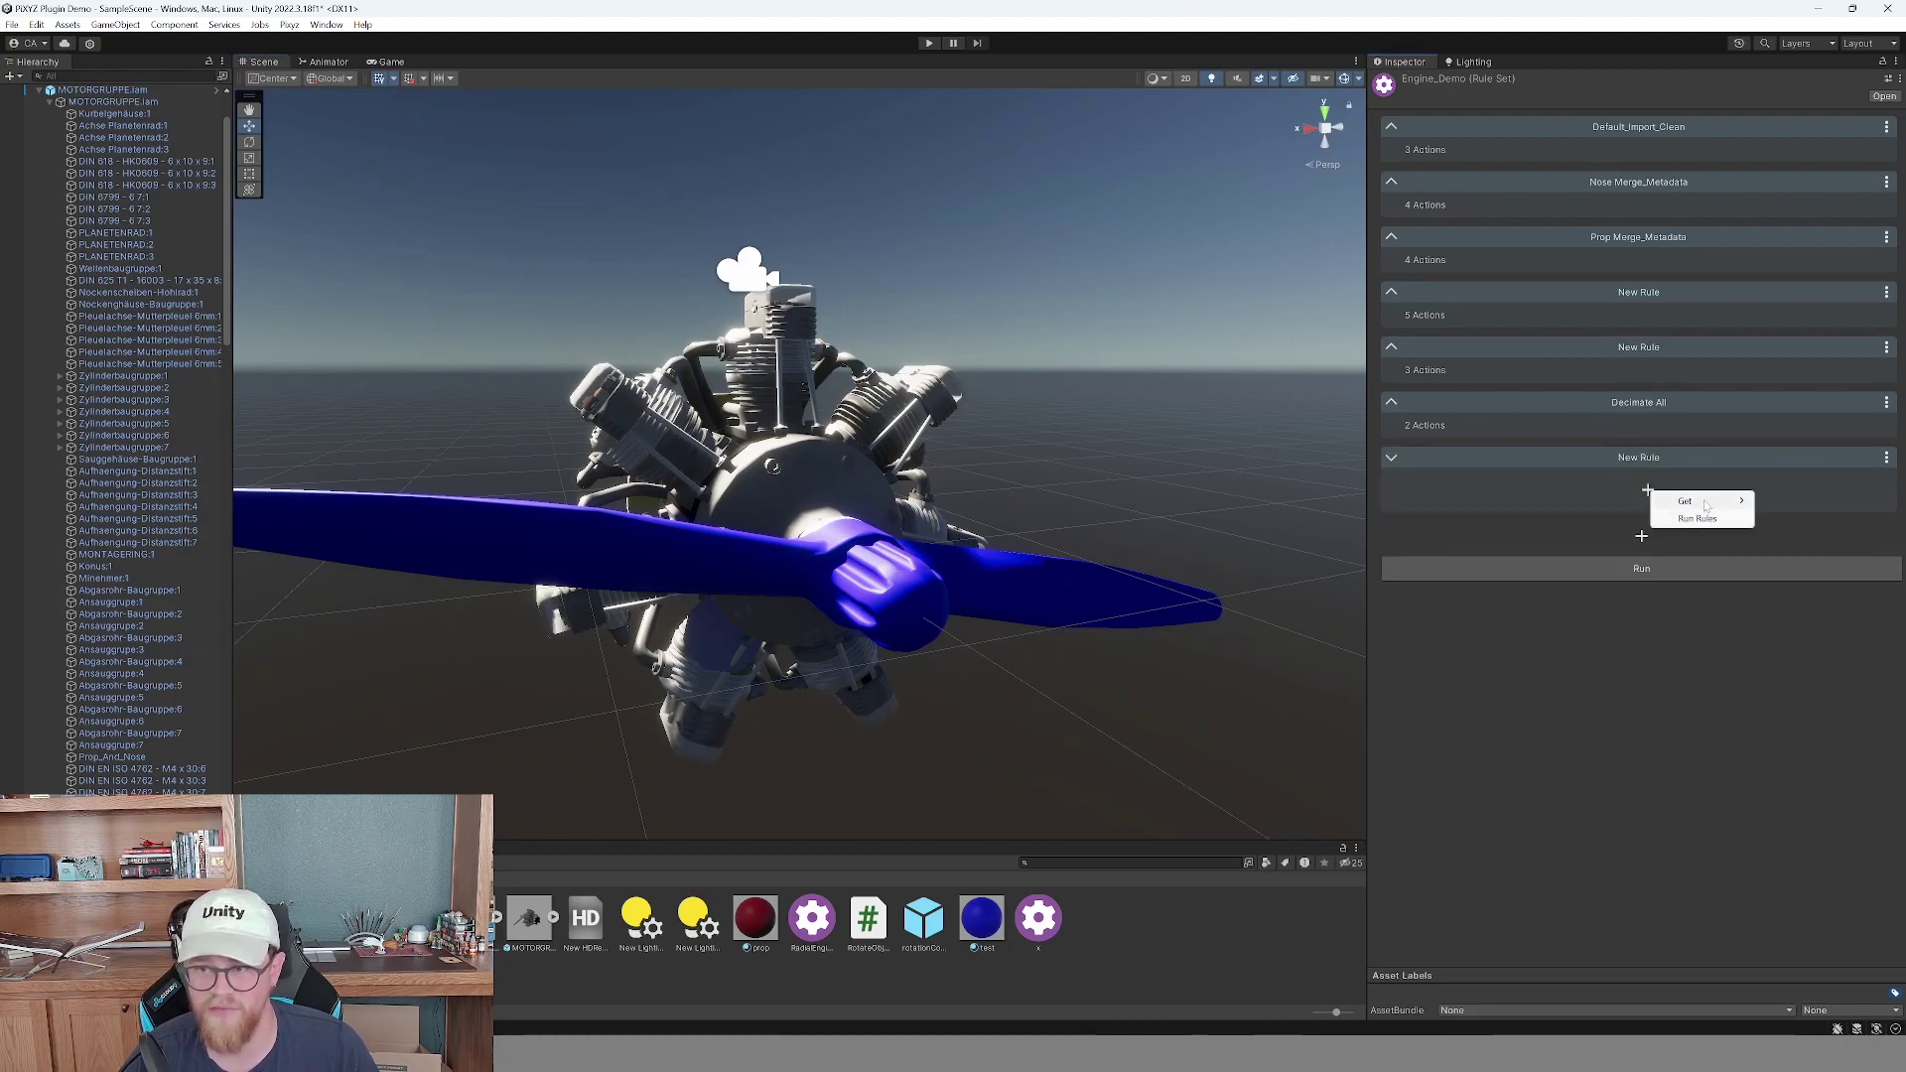
{"action": "mouse_move", "coordinate": [1705, 506]}
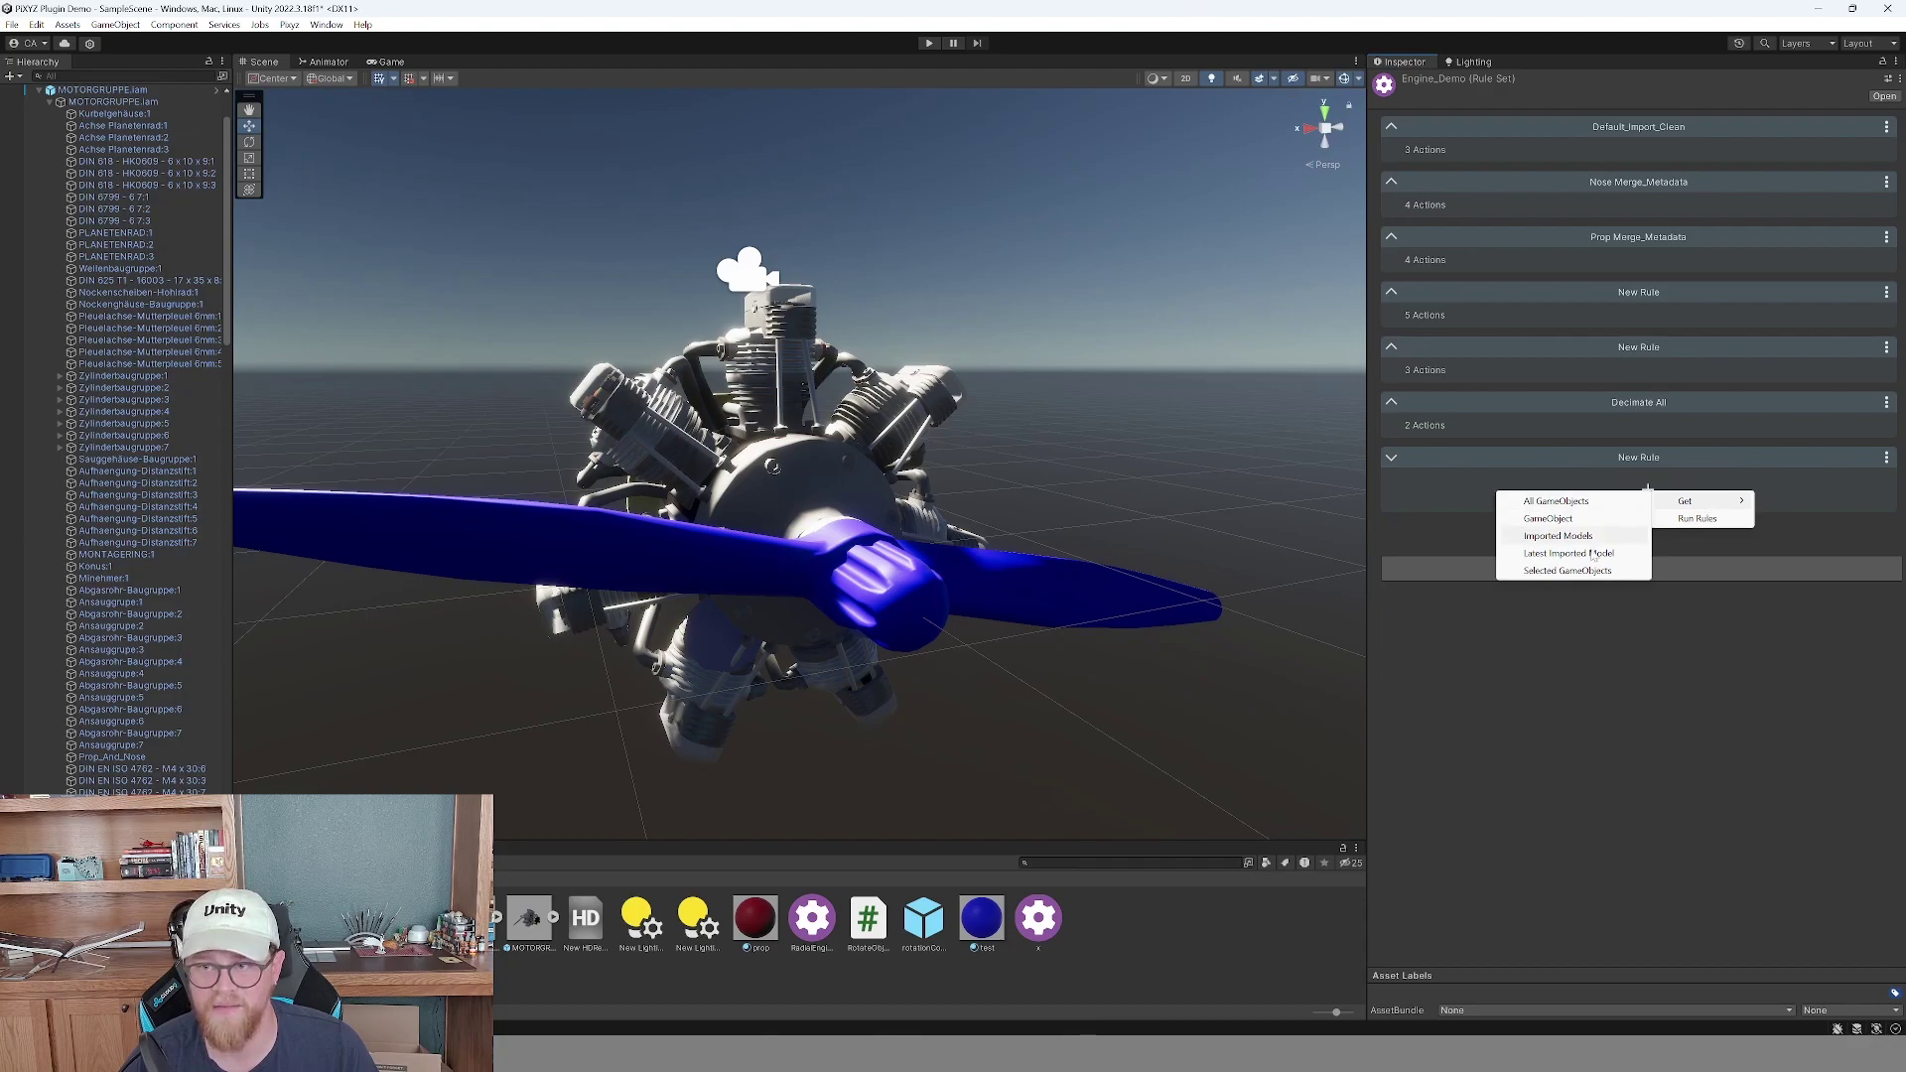
{"action": "left_click", "coordinate": [1669, 537]}
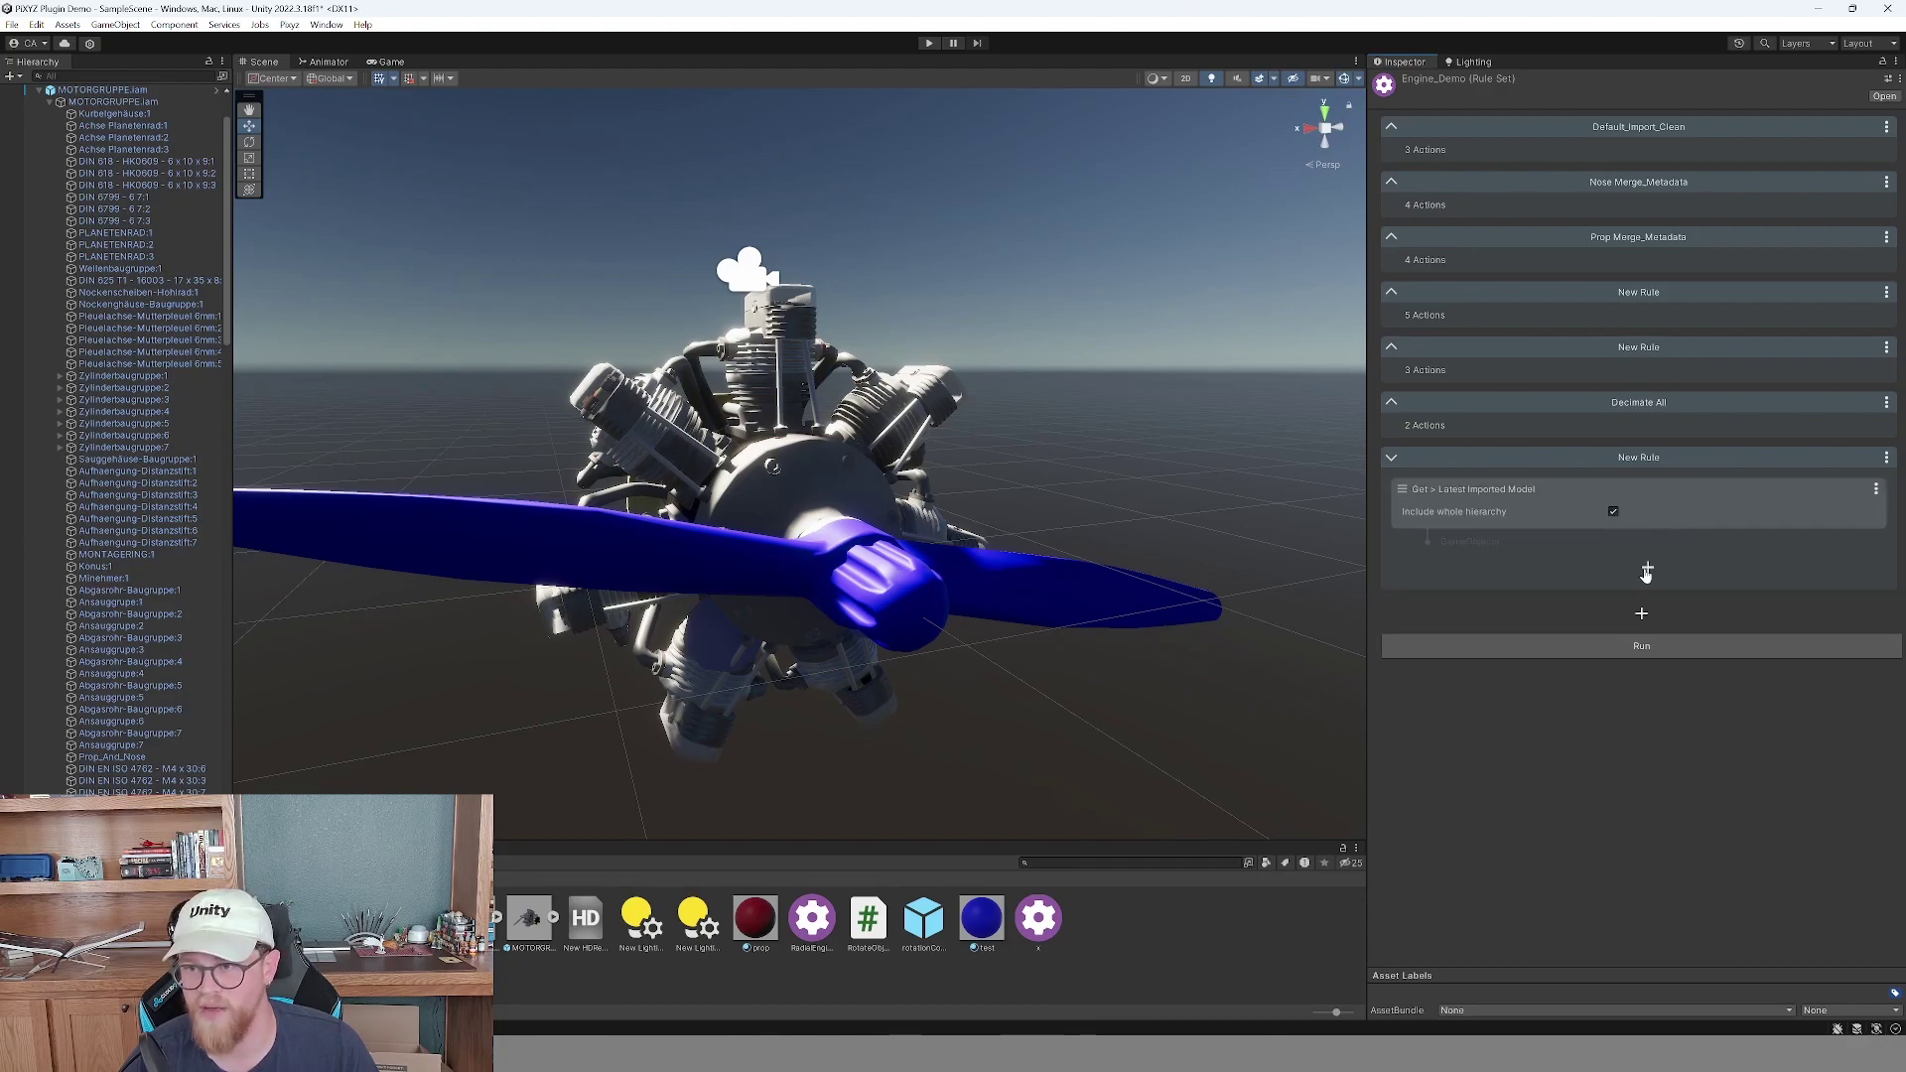
Add a Filter On Size action to the new rule and set its max bounding box to 0.1.
{"action": "left_click", "coordinate": [1648, 568]}
{"action": "mouse_move", "coordinate": [1676, 582]}
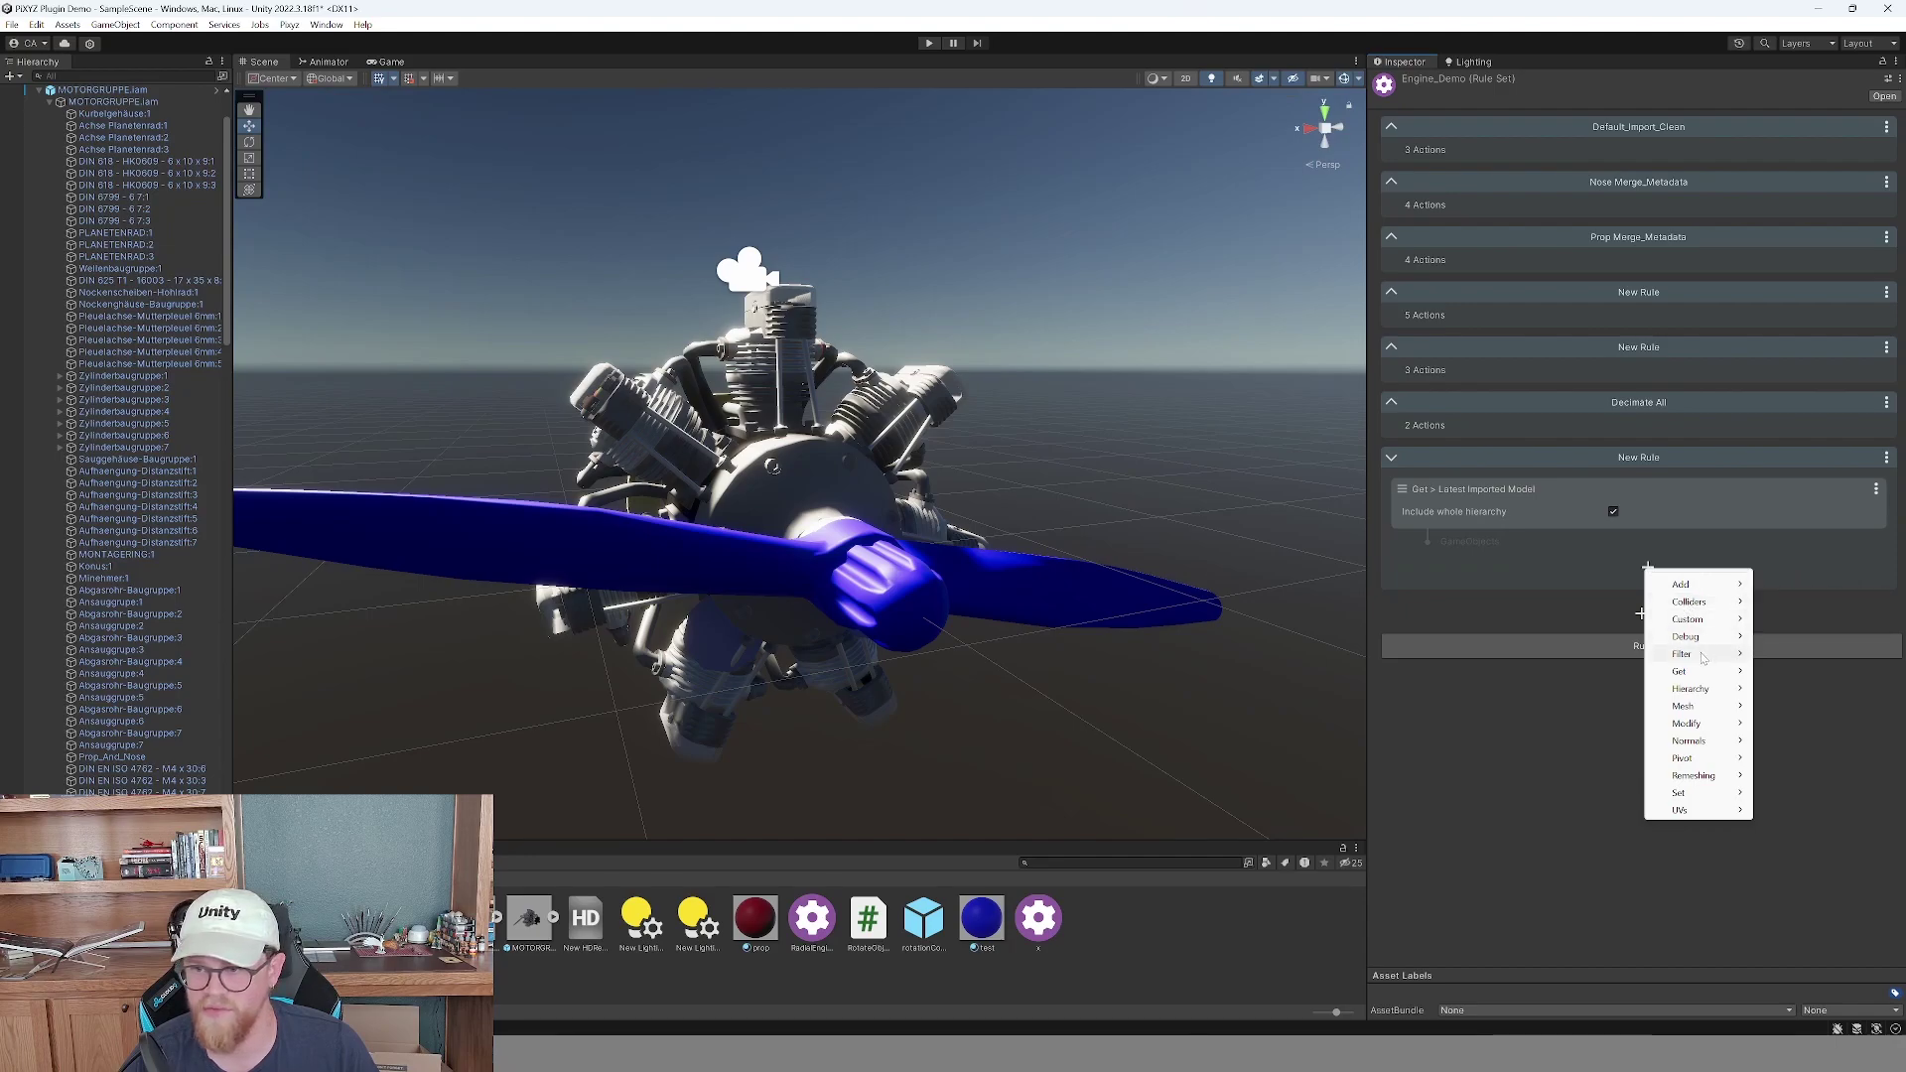
{"action": "mouse_move", "coordinate": [1684, 654]}
{"action": "left_click", "coordinate": [1804, 739]}
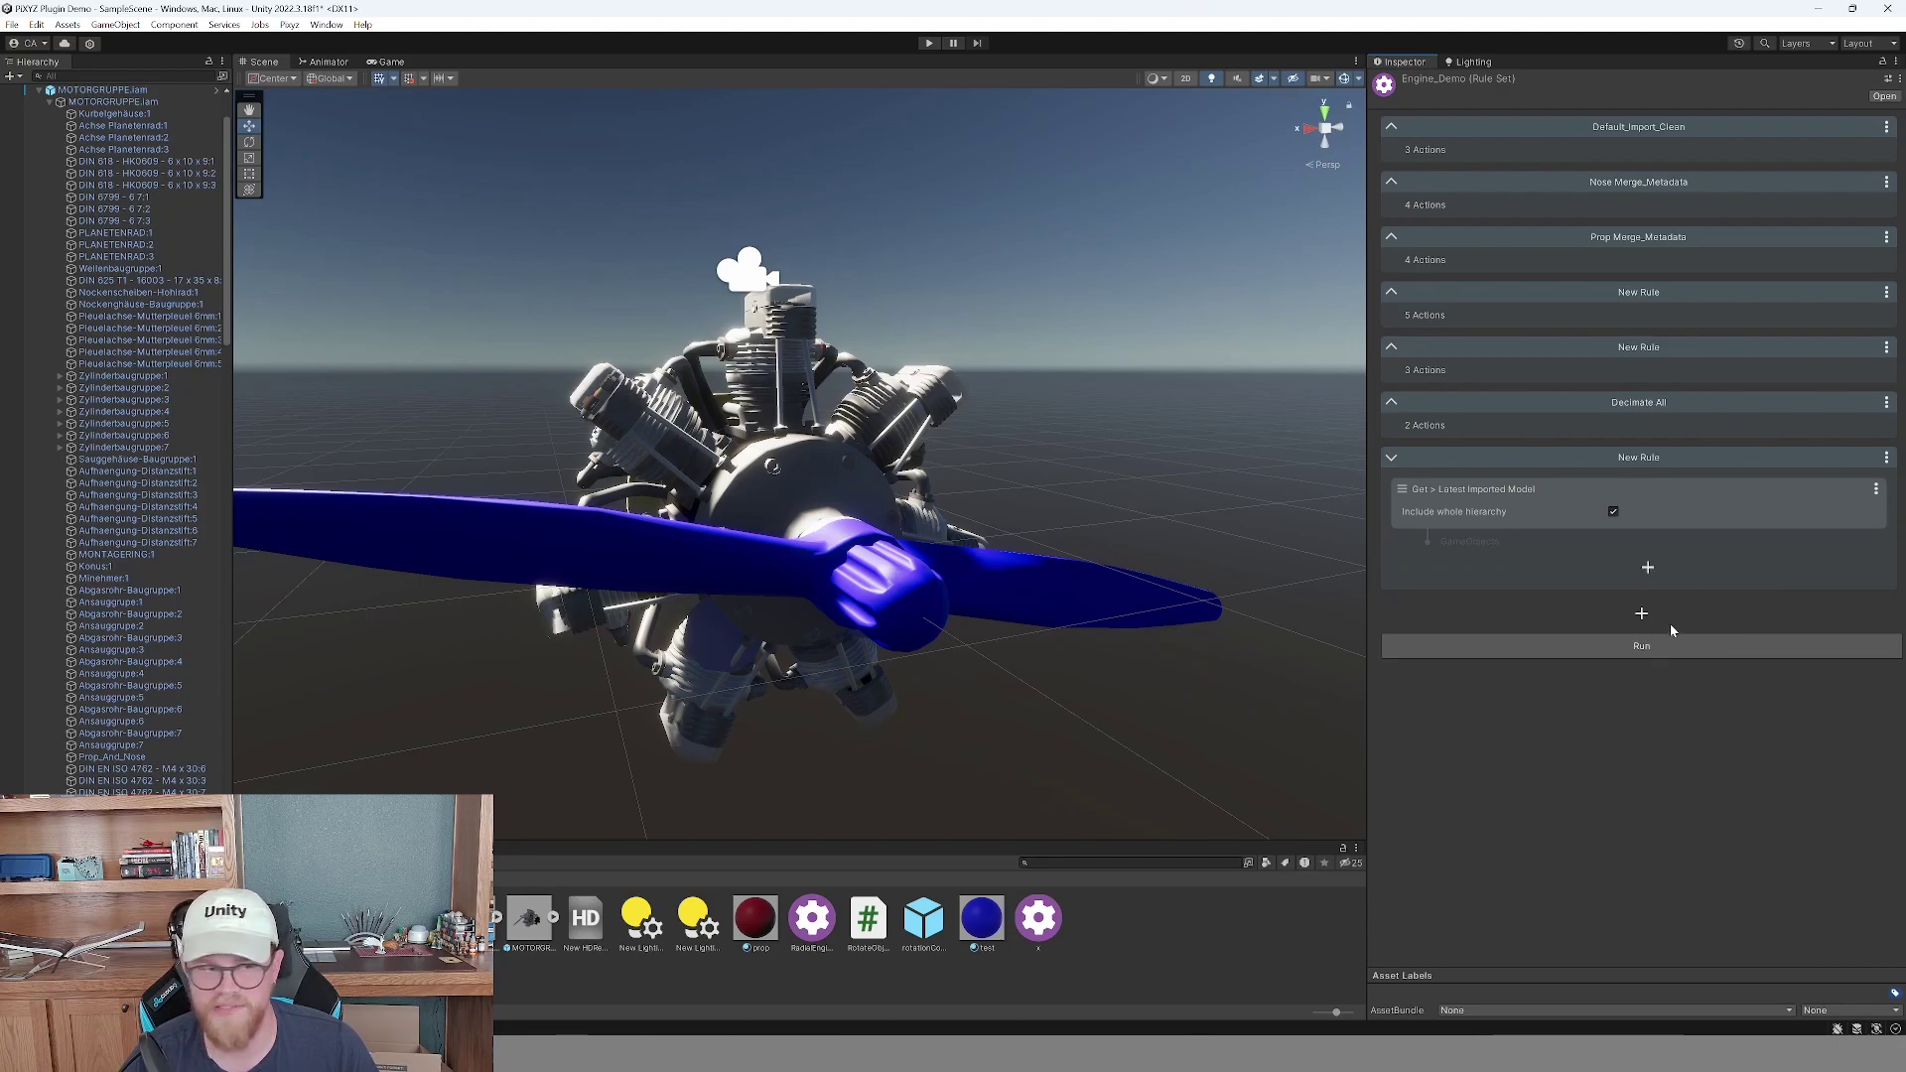
{"action": "left_click", "coordinate": [1678, 590]}
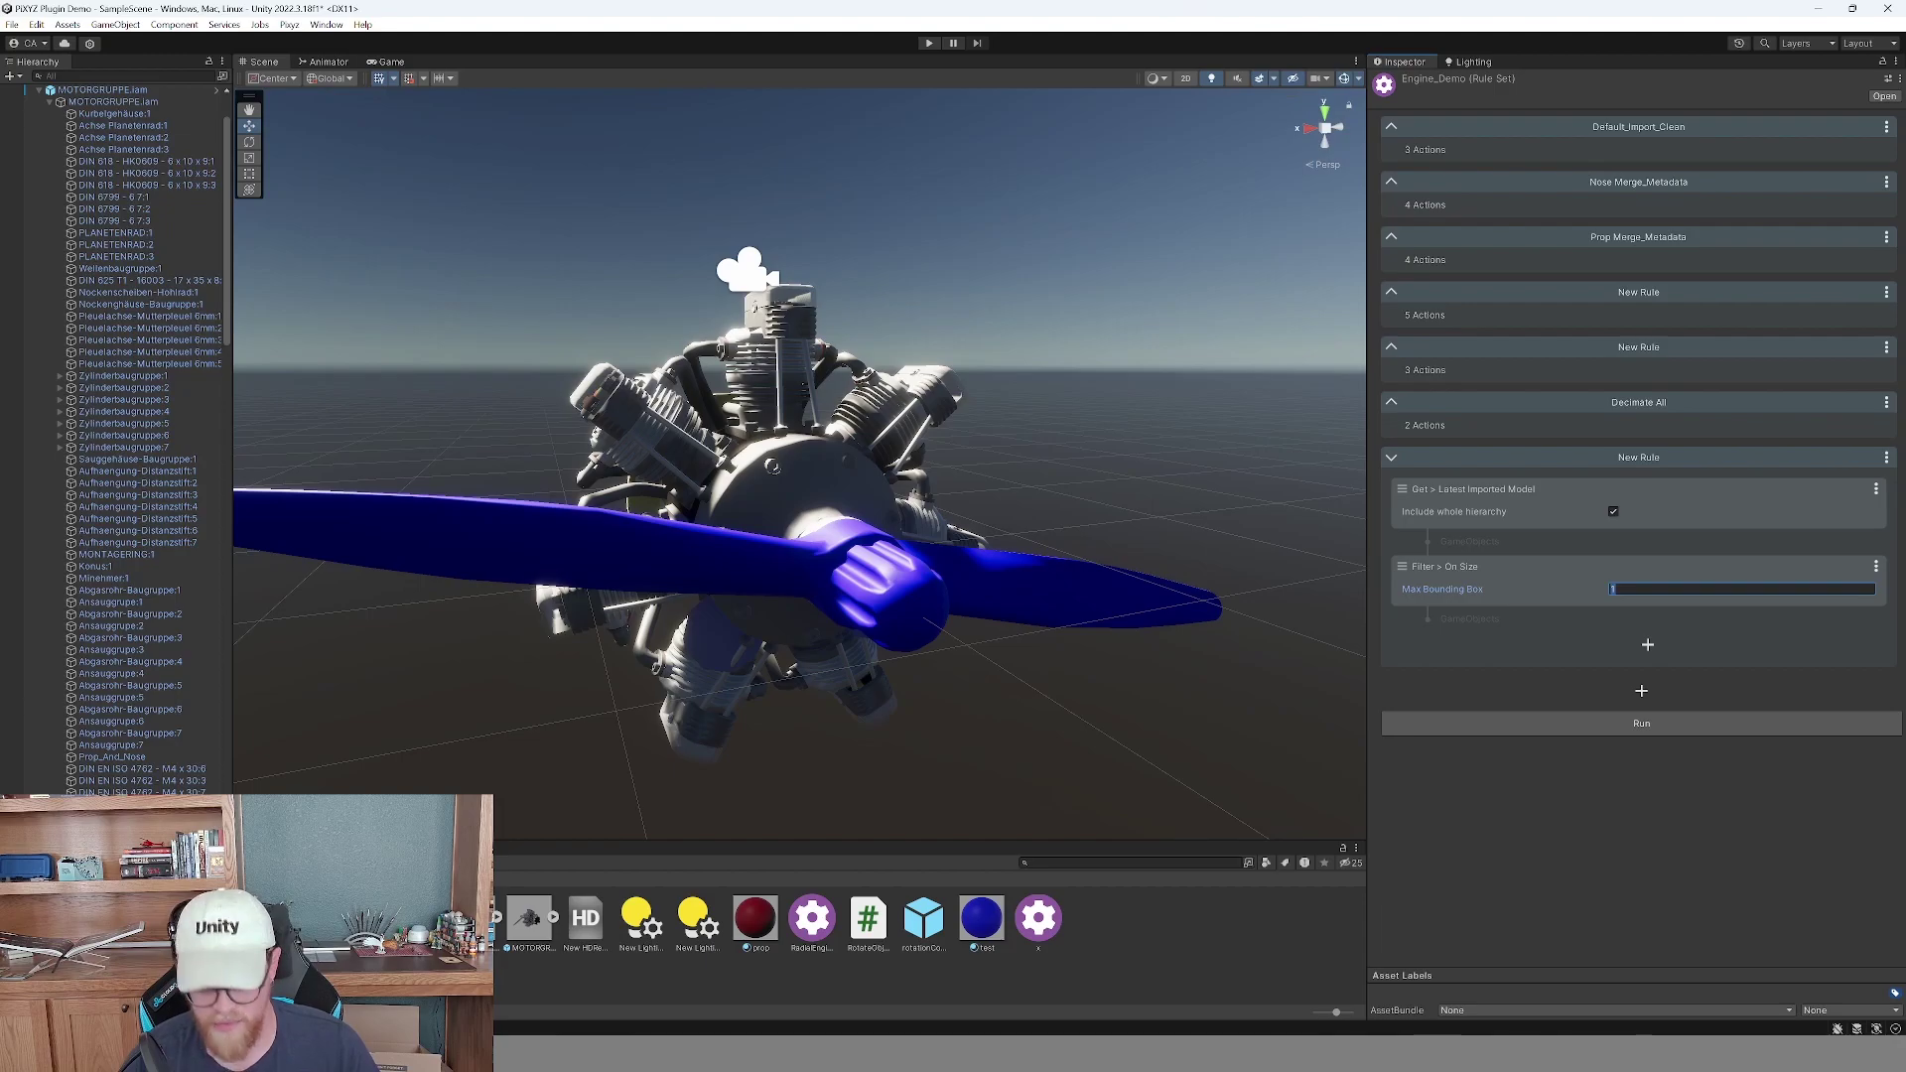
Add a Mesh Decimate action after the size filter, with the Target criterion and a triangle count of 1000.
{"action": "left_click", "coordinate": [1648, 645]}
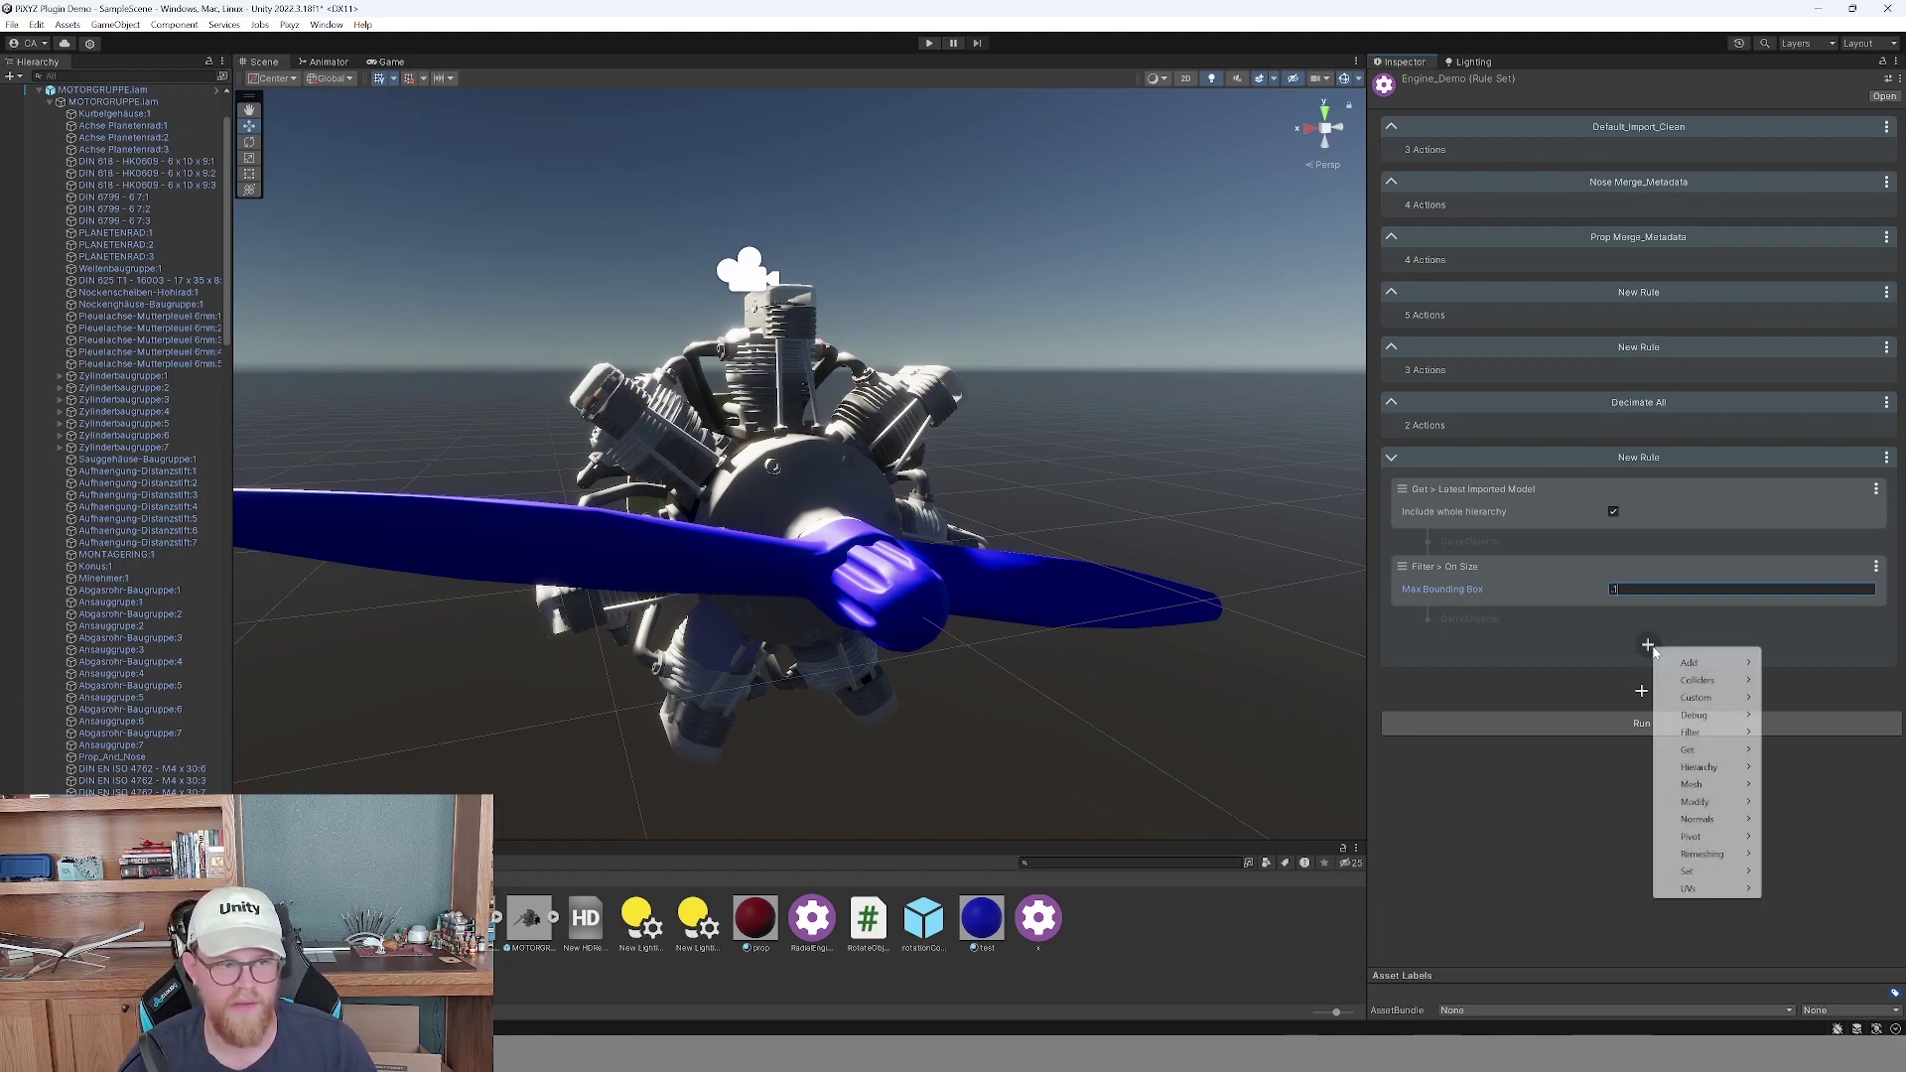
{"action": "mouse_move", "coordinate": [1703, 789]}
{"action": "left_click", "coordinate": [1774, 787]}
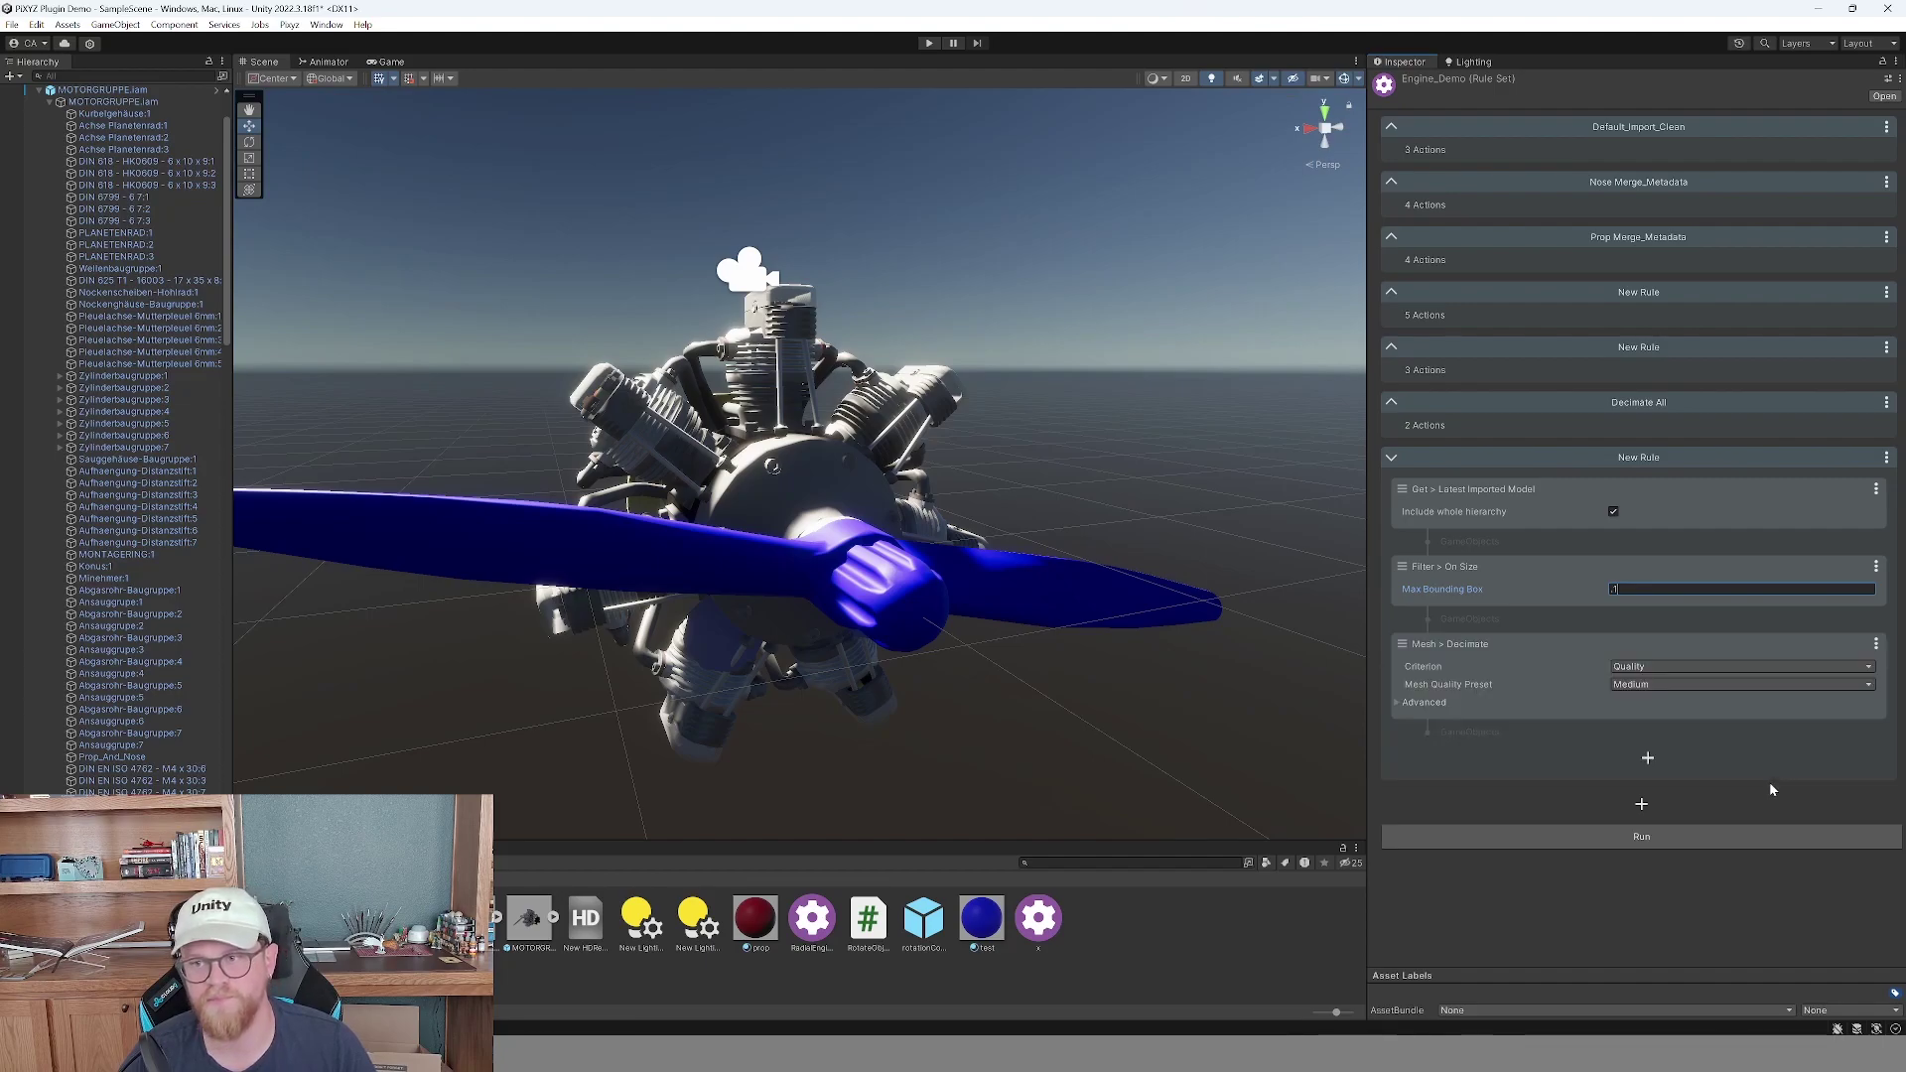
{"action": "left_click", "coordinate": [1672, 670]}
{"action": "left_click", "coordinate": [1659, 703]}
{"action": "left_click", "coordinate": [1676, 685]}
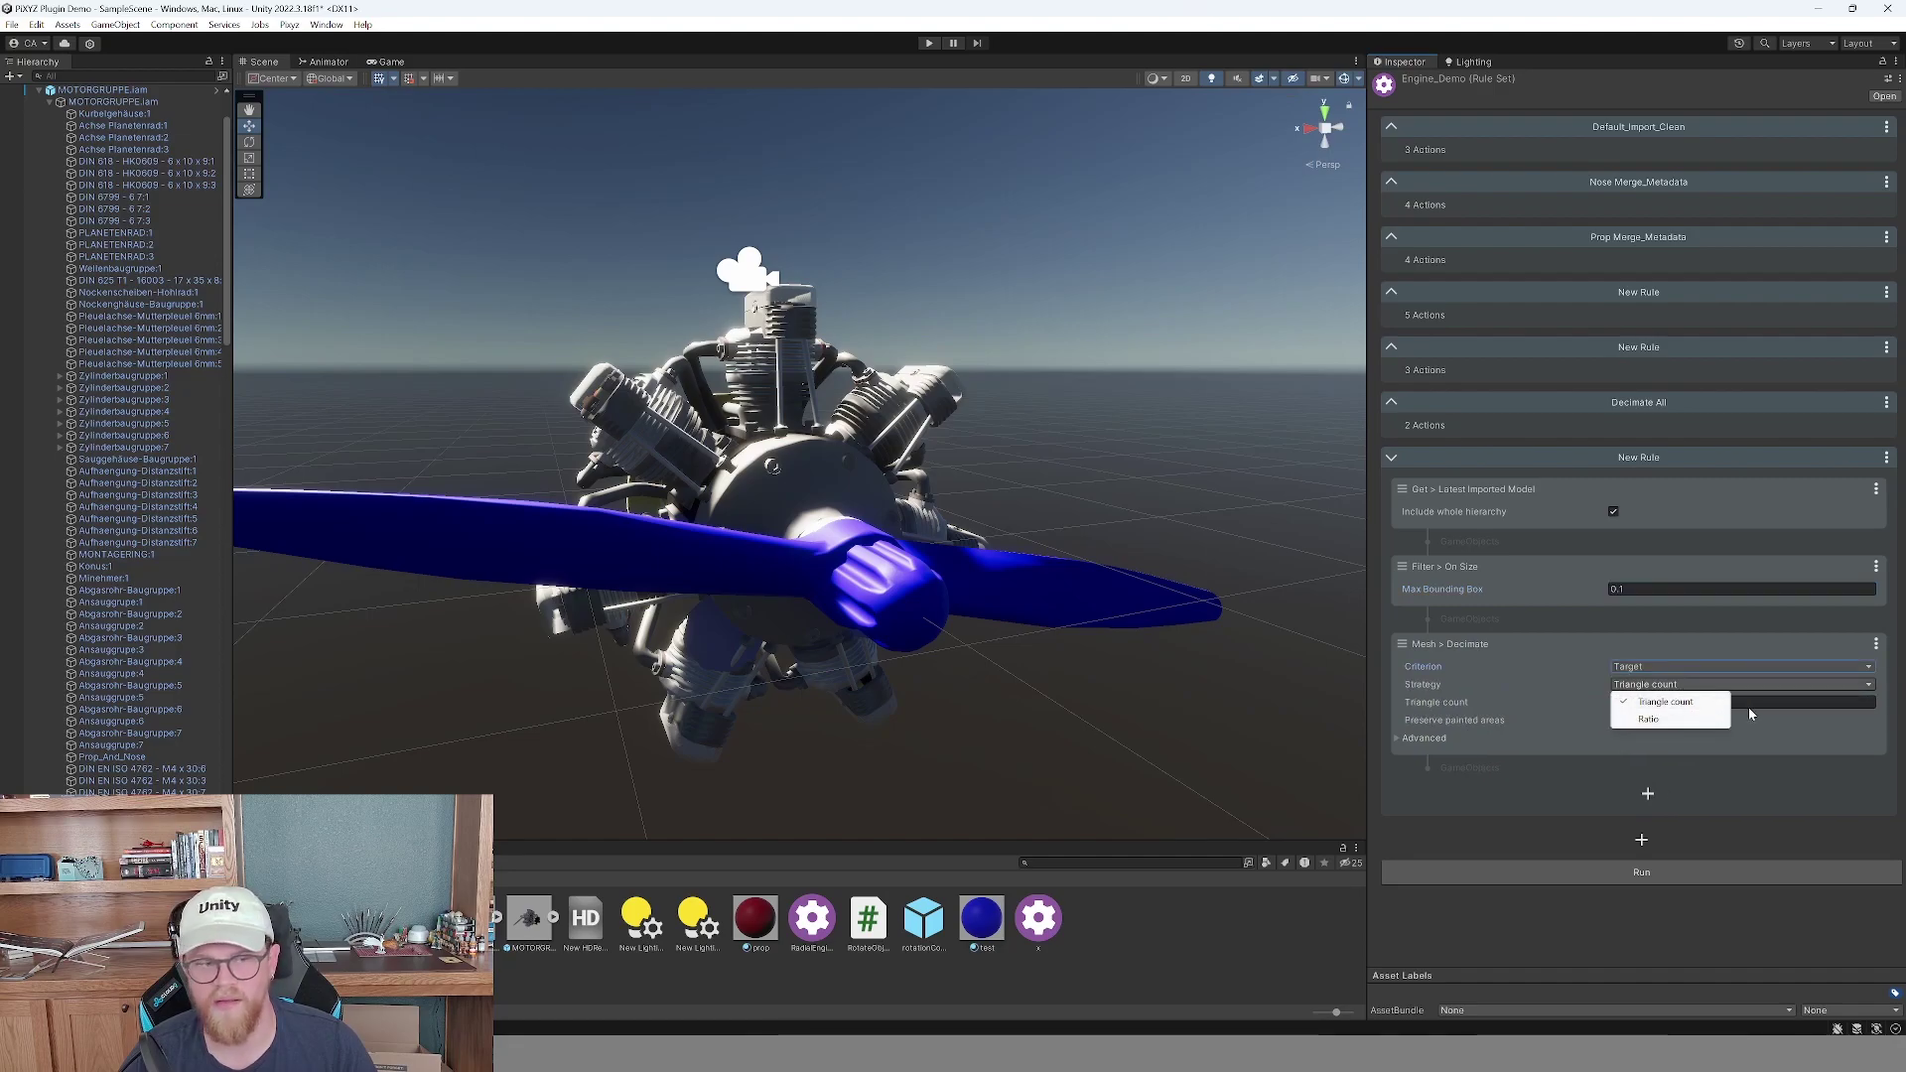
{"action": "left_click", "coordinate": [1697, 708]}
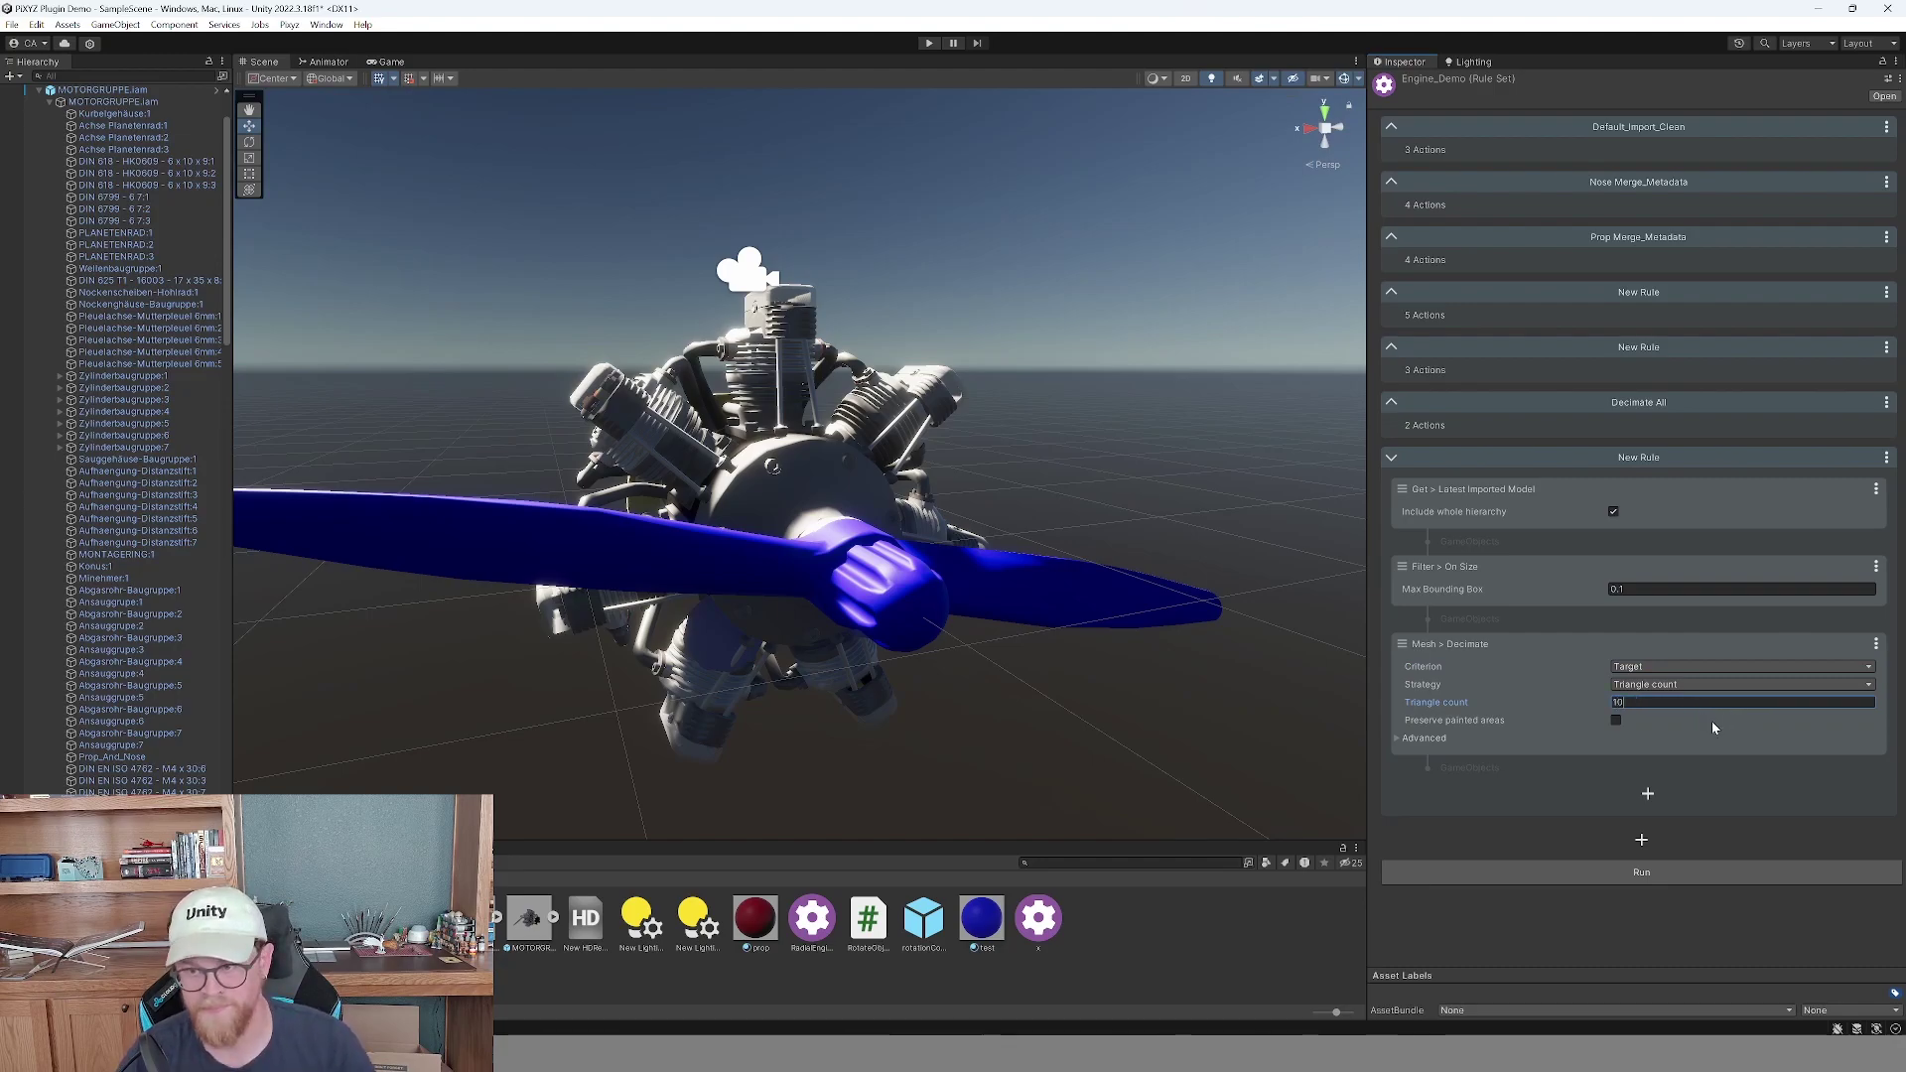
{"action": "type", "text": "1000"}
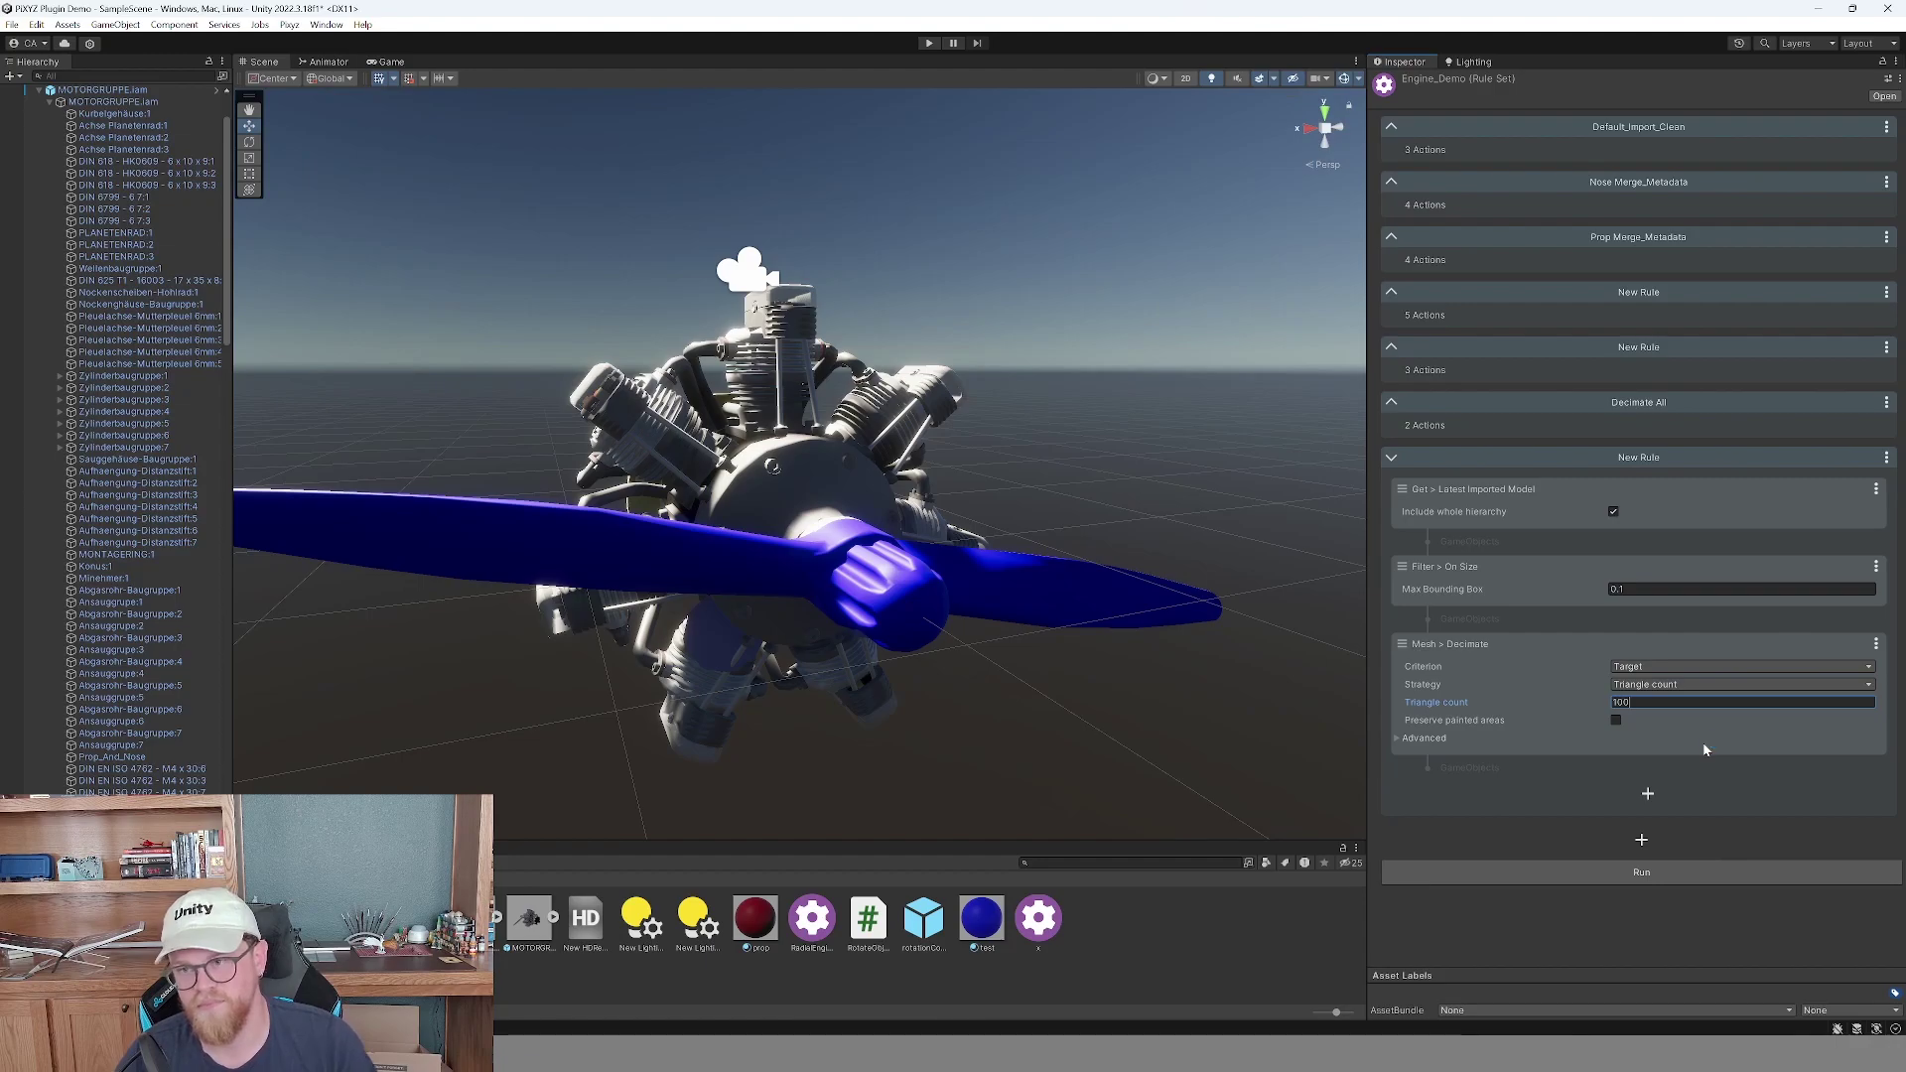
Run the size-filtered decimation rule and check the rendering statistics in the Game view.
{"action": "left_click", "coordinate": [1656, 870]}
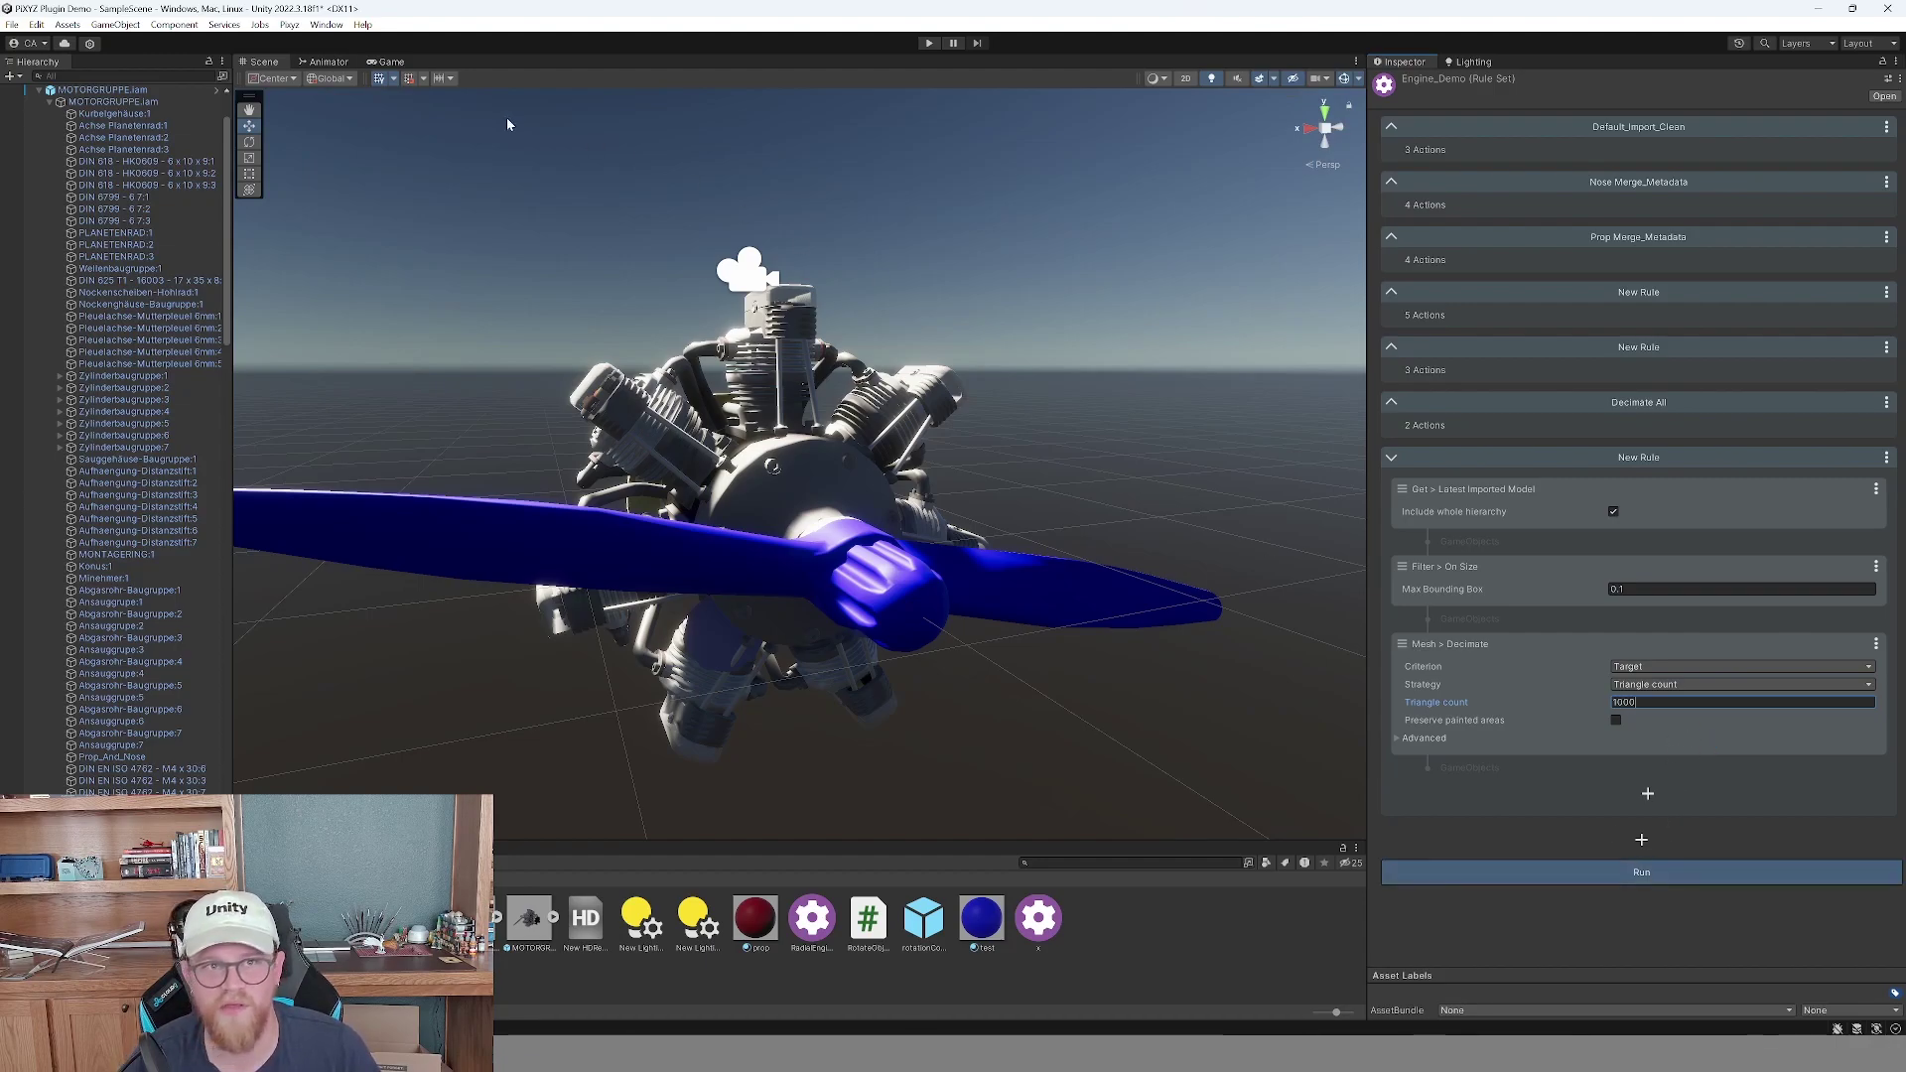
{"action": "left_click", "coordinate": [387, 62]}
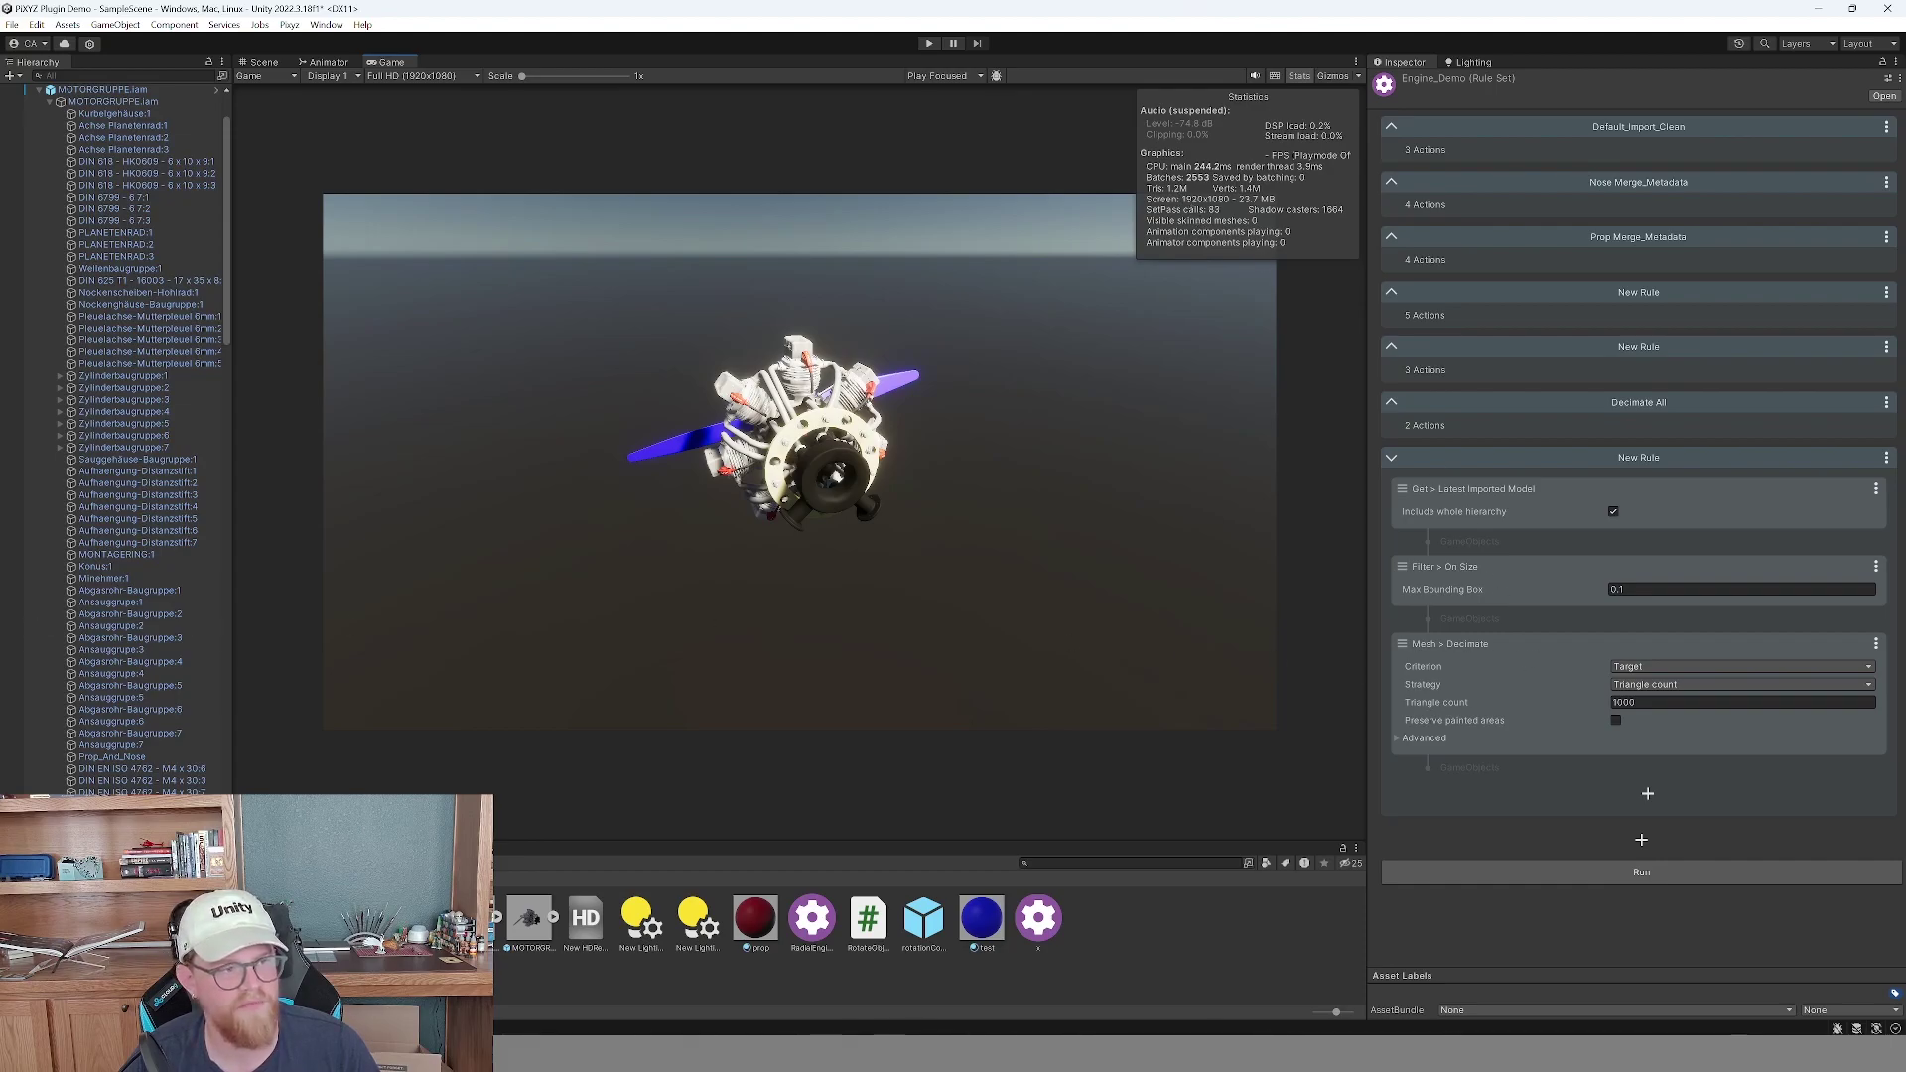
{"action": "left_click", "coordinate": [263, 62]}
Examine the decimated engine model from several angles in the scene, checking its visual quality.
{"action": "left_click_drag", "start_coordinate": [655, 453], "coordinate": [730, 477], "text": "alt"}
{"action": "right_click_drag", "start_coordinate": [730, 477], "coordinate": [809, 585], "text": "alt"}
{"action": "left_click_drag", "start_coordinate": [809, 541], "coordinate": [736, 467], "text": "alt"}
{"action": "right_click_drag", "start_coordinate": [736, 468], "coordinate": [549, 472], "text": "alt"}
{"action": "left_click_drag", "start_coordinate": [549, 473], "coordinate": [596, 447], "text": "alt"}
{"action": "right_click_drag", "start_coordinate": [596, 447], "coordinate": [650, 456], "text": "alt"}
{"action": "left_click_drag", "start_coordinate": [650, 456], "coordinate": [686, 517], "text": "alt"}
{"action": "right_click_drag", "start_coordinate": [687, 517], "coordinate": [811, 502], "text": "alt"}
{"action": "left_click_drag", "start_coordinate": [811, 503], "coordinate": [665, 539], "text": "alt"}
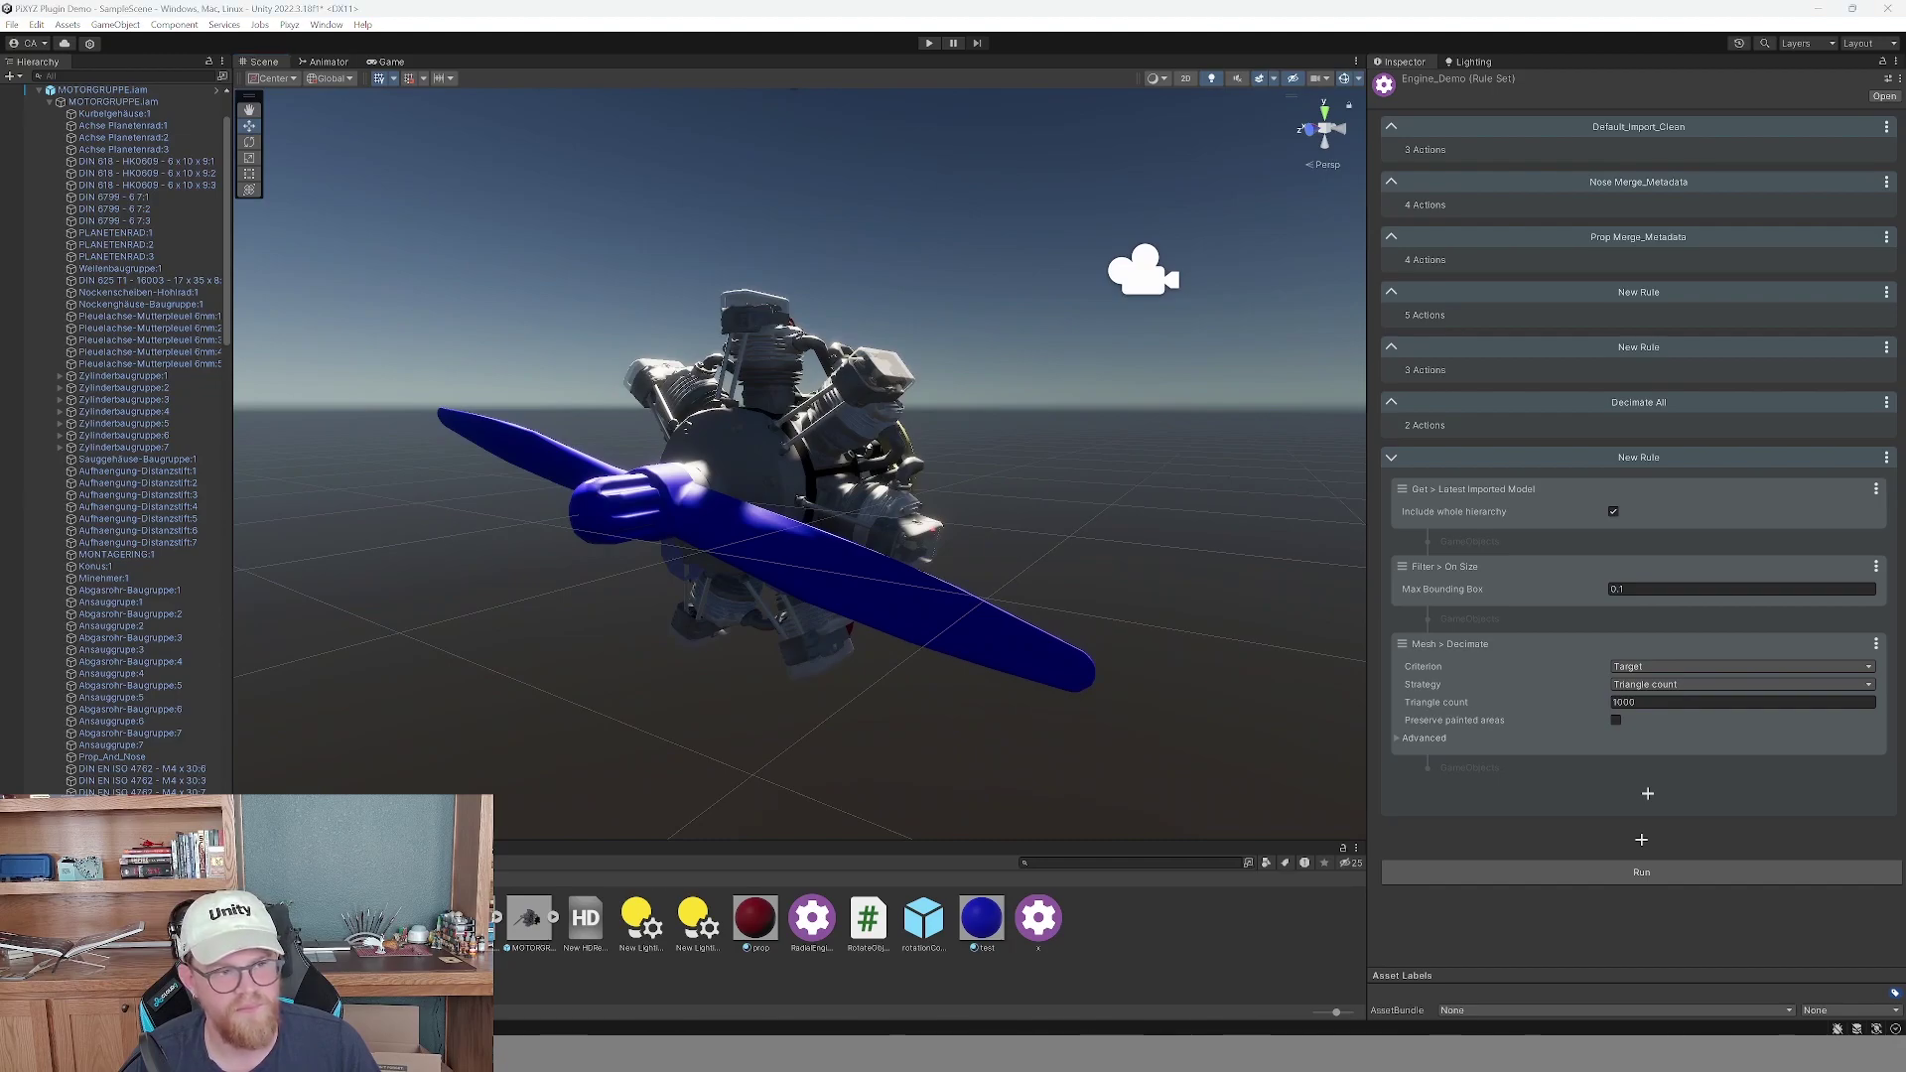
Select a bolt on the front face of the engine's central housing to examine its part name.
{"action": "left_click_drag", "start_coordinate": [445, 620], "coordinate": [953, 553], "text": "alt"}
{"action": "right_click_drag", "start_coordinate": [952, 553], "coordinate": [1145, 727], "text": "alt"}
{"action": "middle_click_drag", "start_coordinate": [883, 503], "coordinate": [898, 529]}
{"action": "scroll", "coordinate": [897, 528], "scroll_direction": "down", "scroll_amount": 3}
{"action": "left_click", "coordinate": [834, 499]}
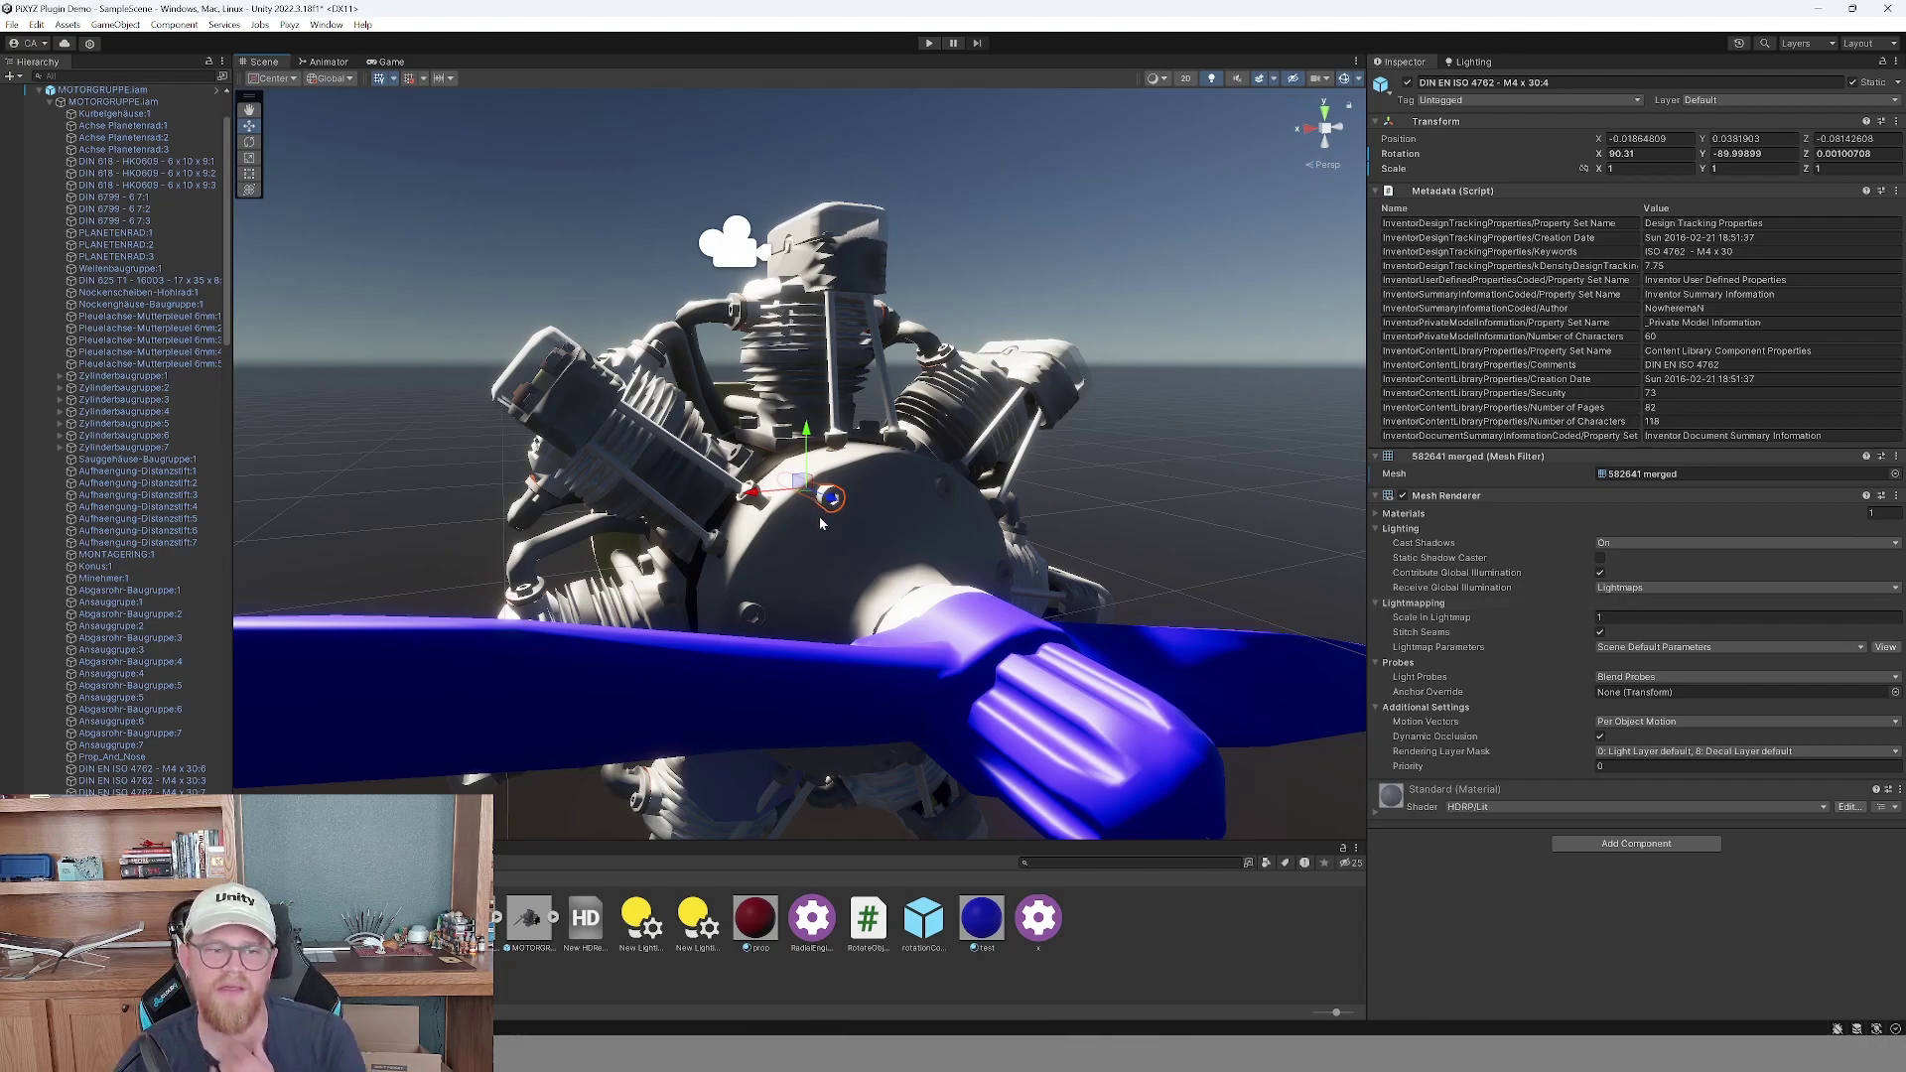
Select all the DIN EN ISO 4762 bolts in the model hierarchy and examine where they sit on the engine.
{"action": "scroll", "coordinate": [139, 595], "scroll_direction": "down", "scroll_amount": 5}
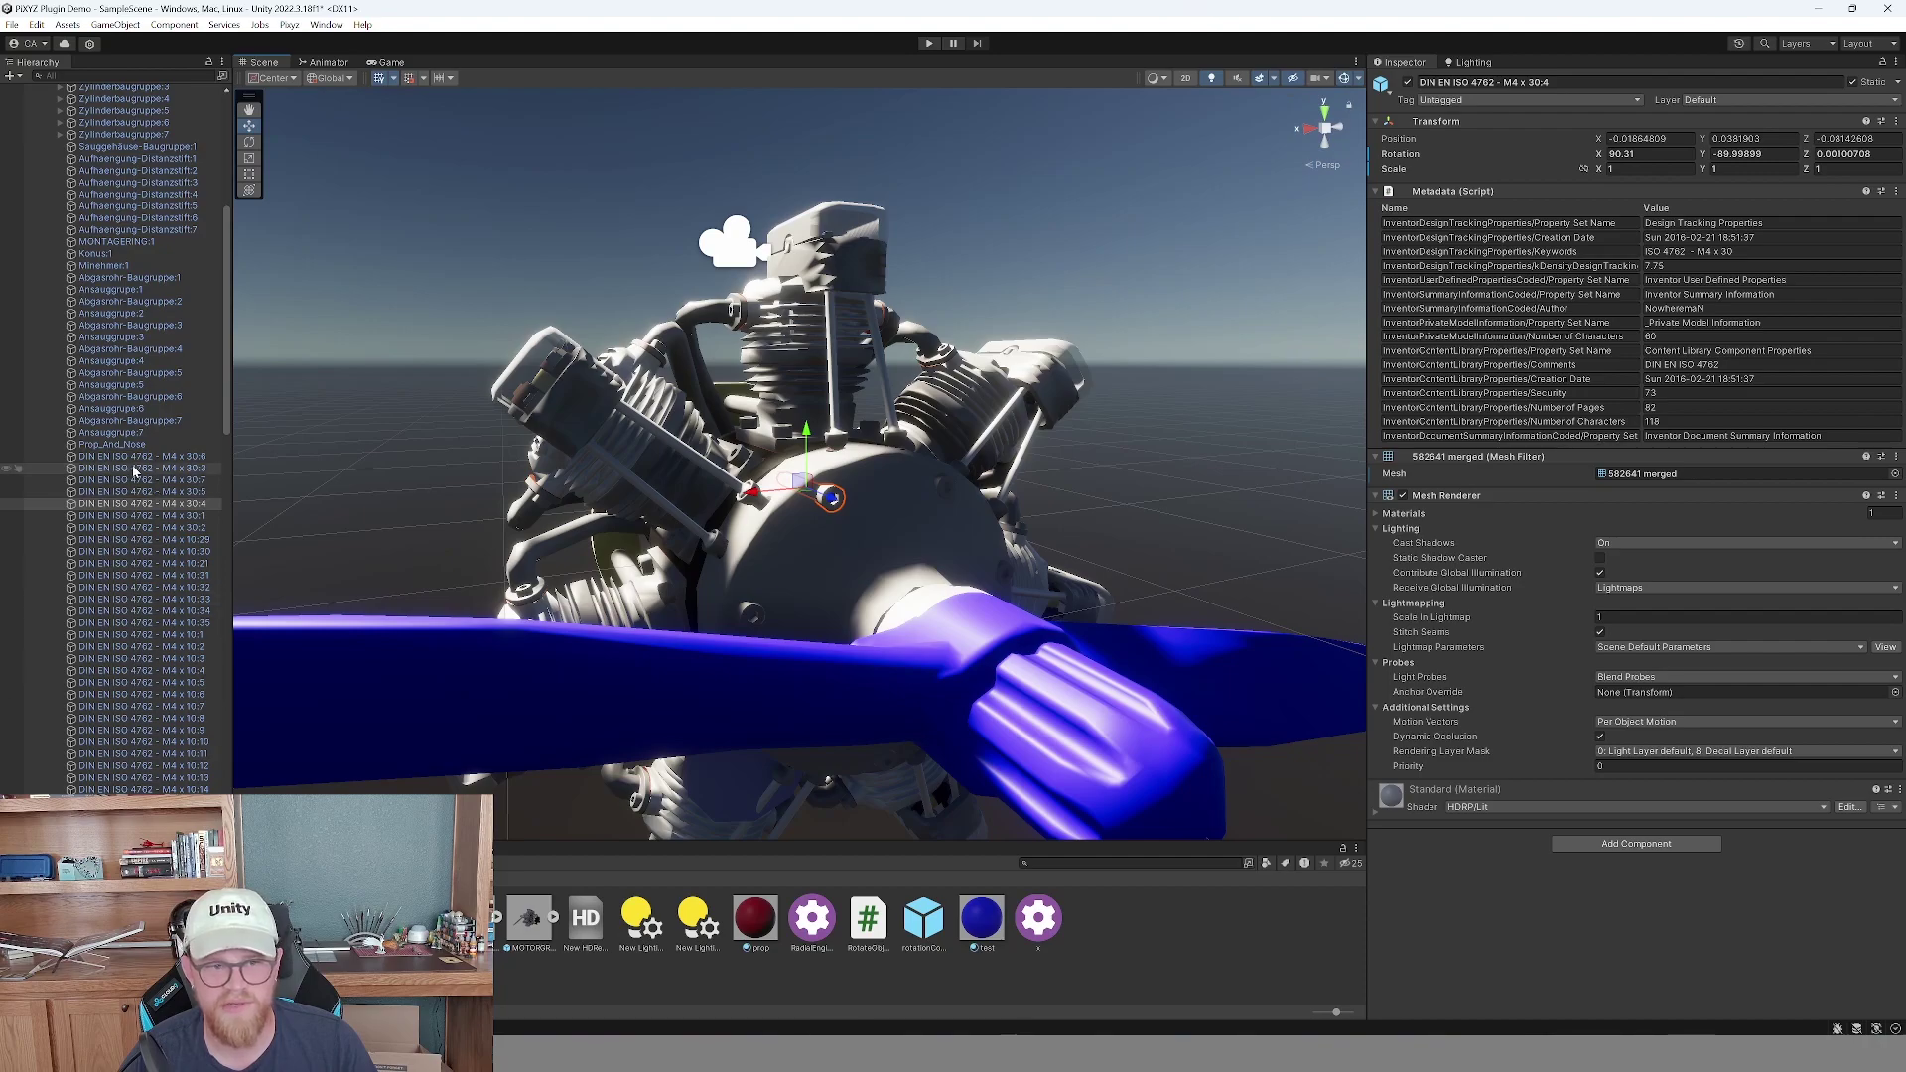
{"action": "left_click", "coordinate": [103, 457]}
{"action": "scroll", "coordinate": [124, 595], "scroll_direction": "down", "scroll_amount": 10}
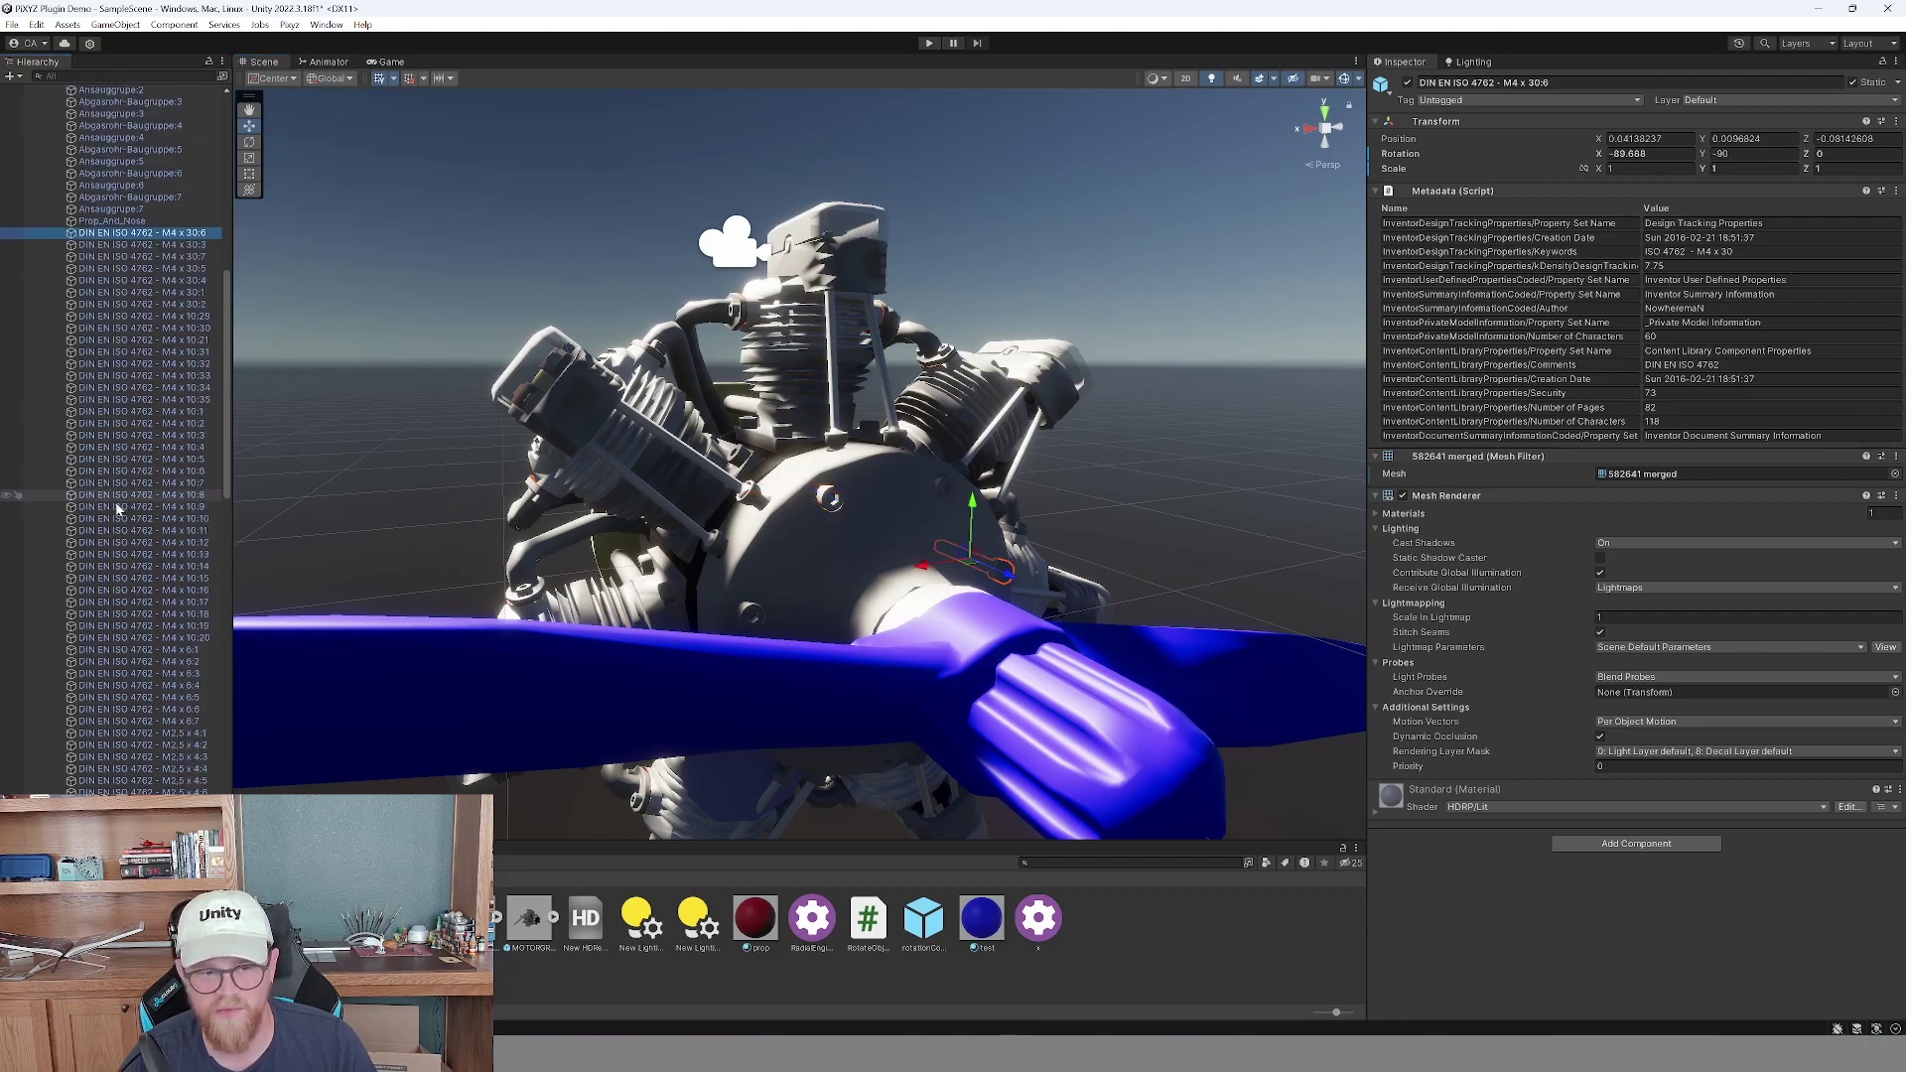
{"action": "left_click", "coordinate": [137, 699], "text": "shift"}
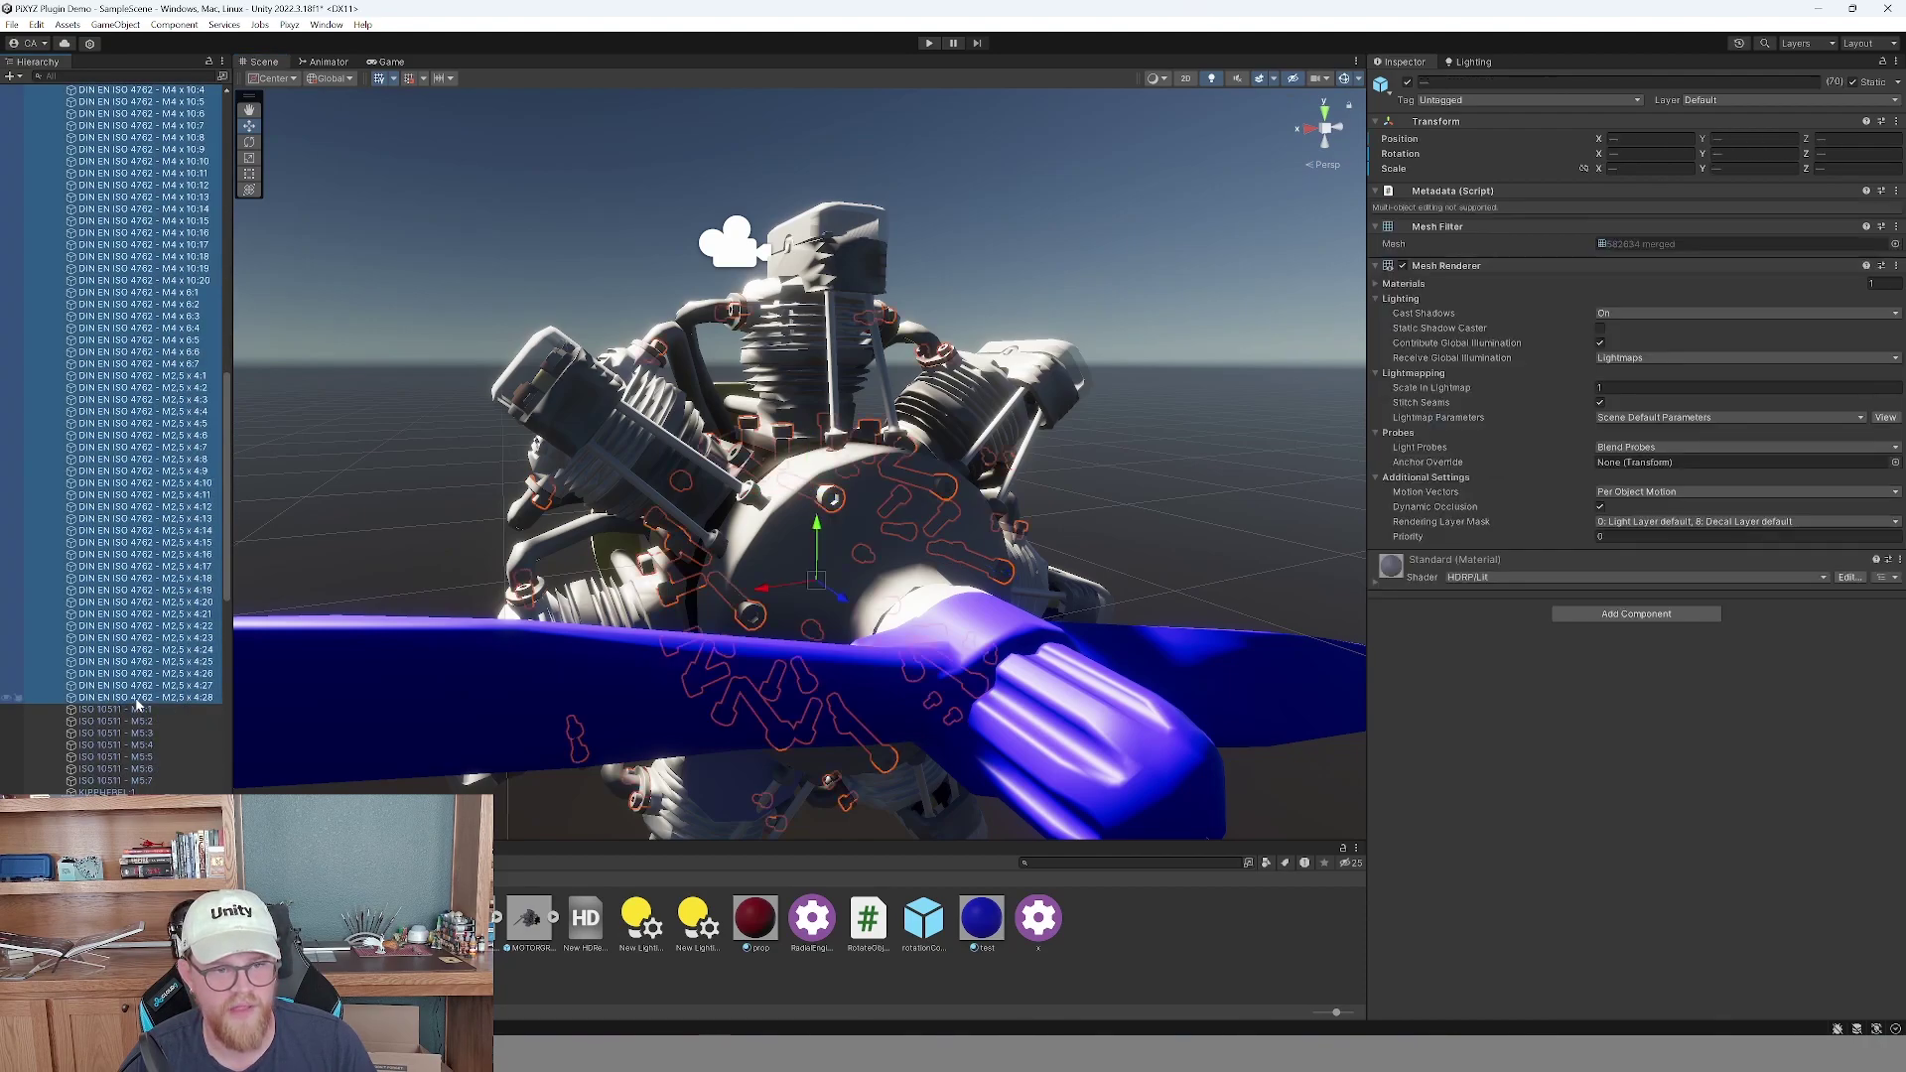
{"action": "mouse_move", "coordinate": [744, 675]}
{"action": "left_mouse_down", "text": "alt"}
{"action": "mouse_move", "coordinate": [1018, 637]}
{"action": "mouse_move", "coordinate": [661, 638]}
{"action": "mouse_move", "coordinate": [760, 647]}
{"action": "left_mouse_up", "text": "alt"}
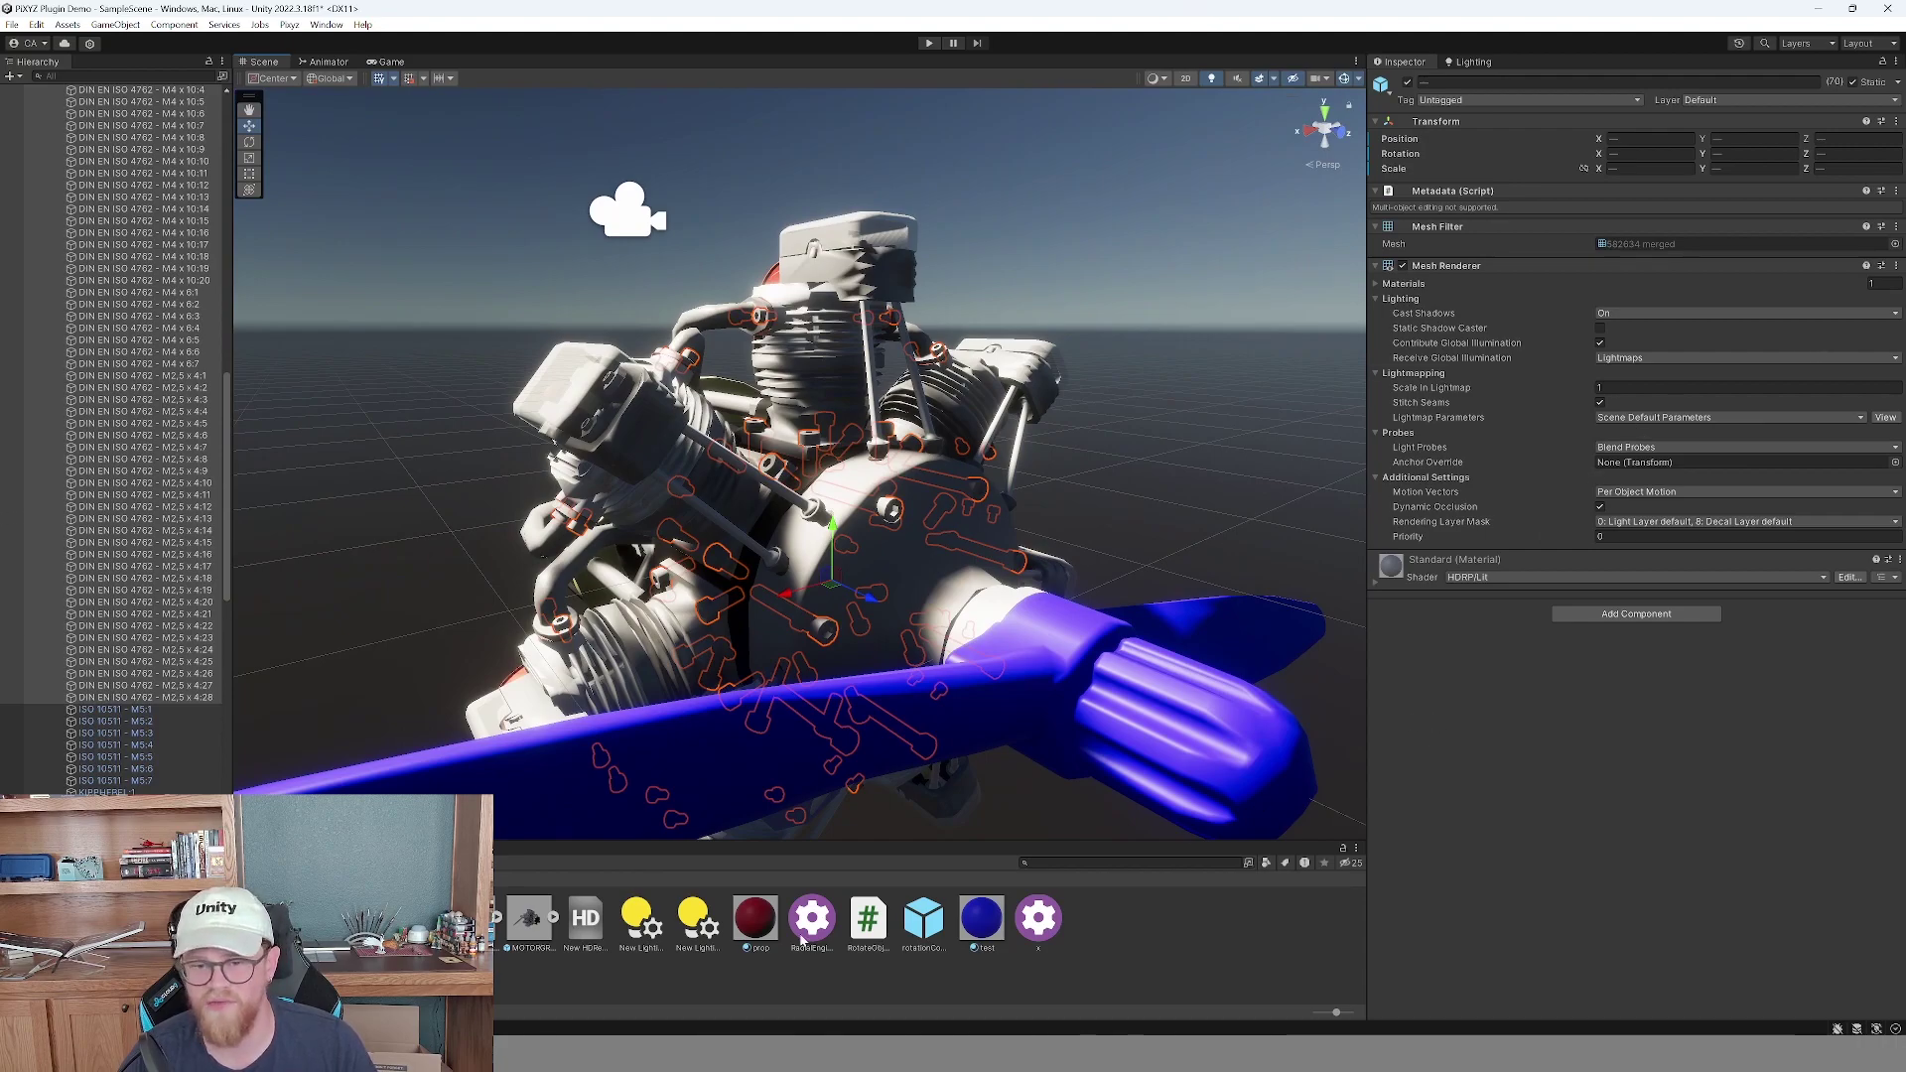
Reopen the Engine_Demo rule set, rename its last rule "Decimate Small", and collapse it.
{"action": "left_click", "coordinate": [1038, 917]}
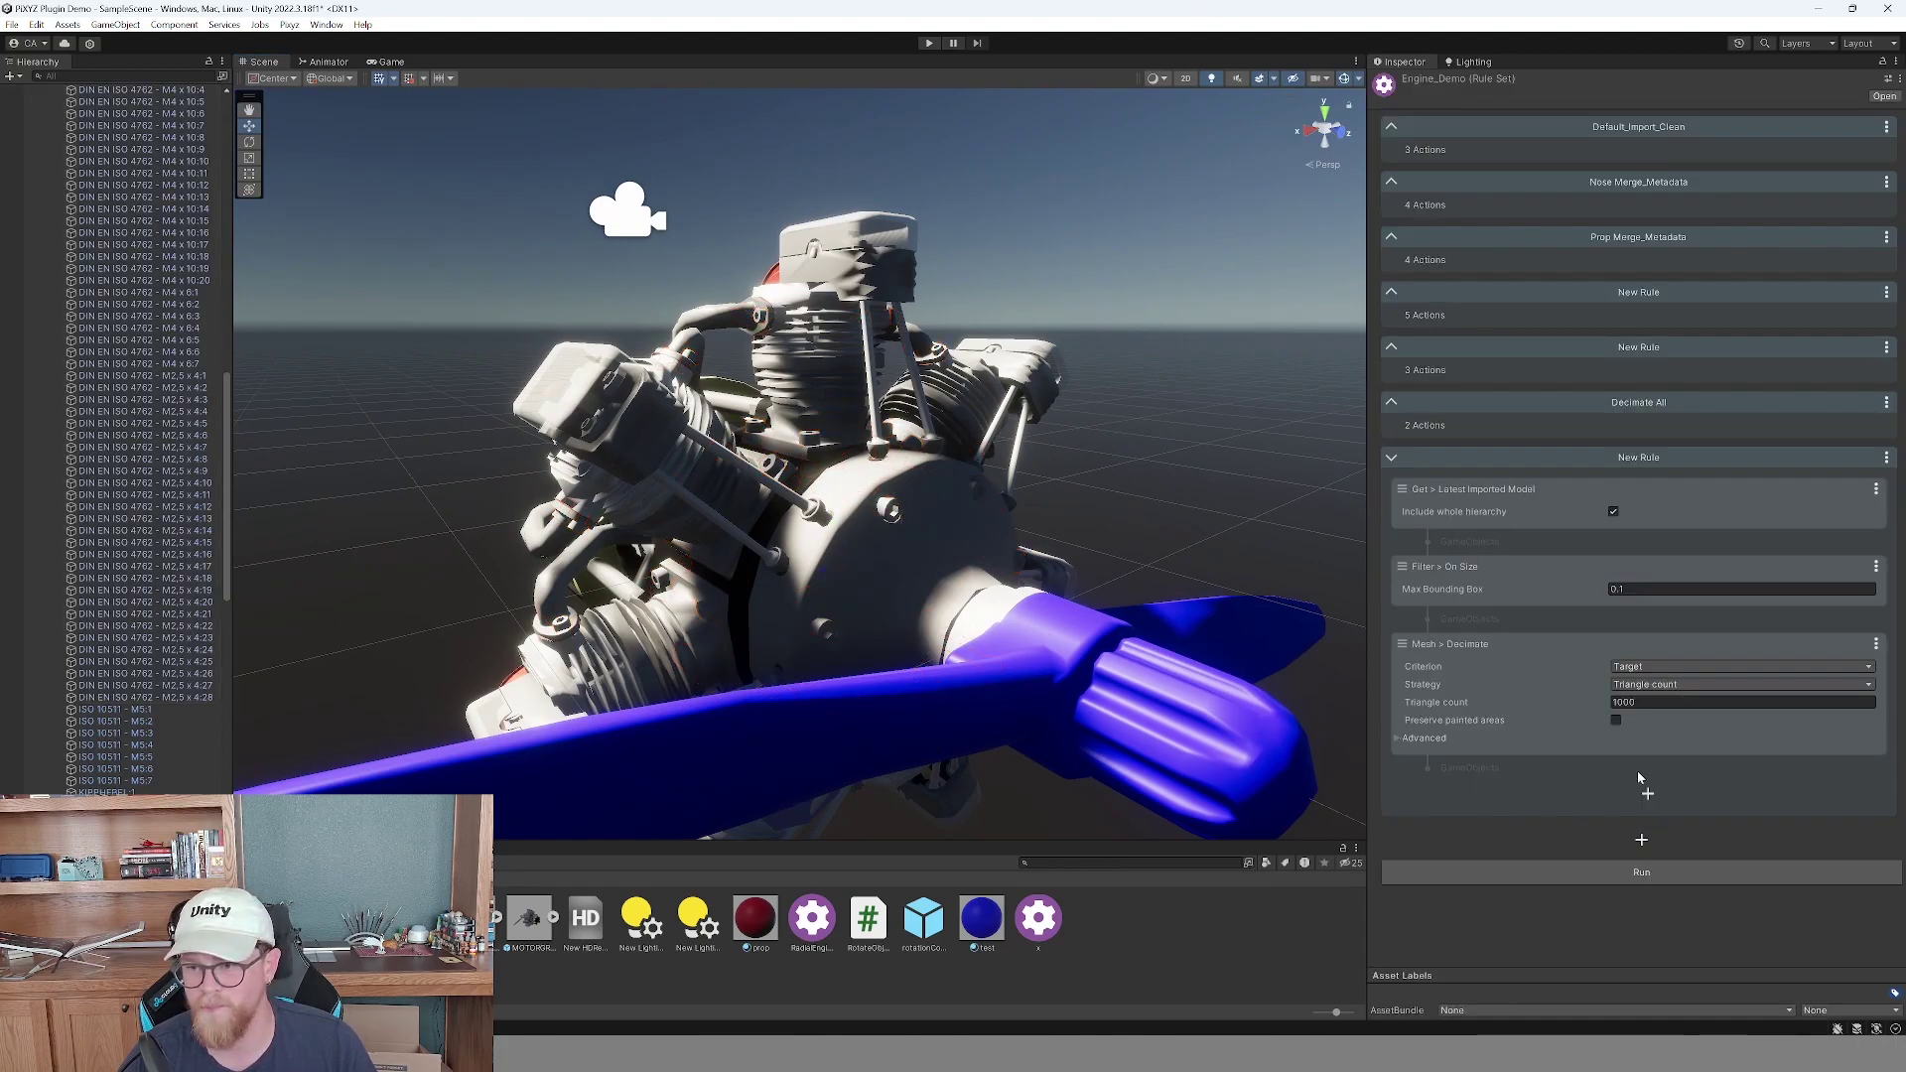
{"action": "double_click", "coordinate": [1630, 460]}
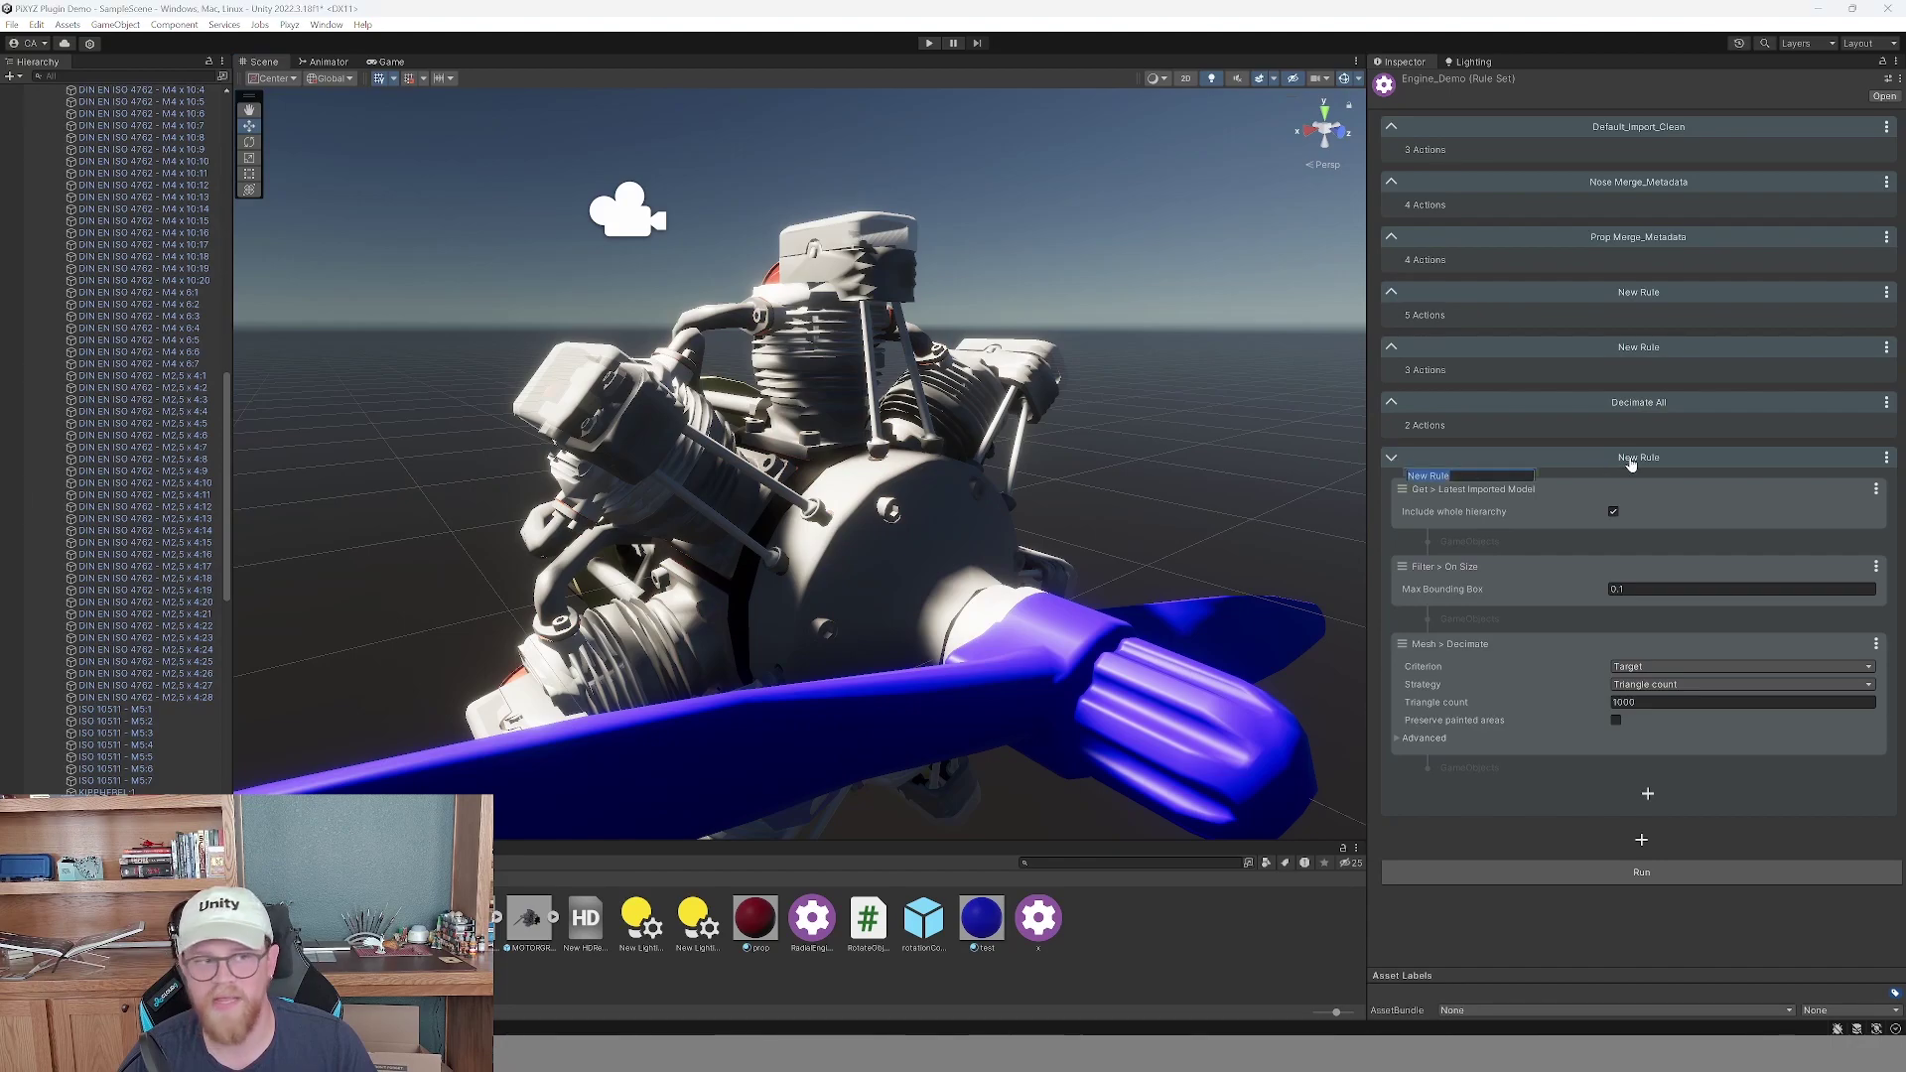
{"action": "type", "text": "Decima"}
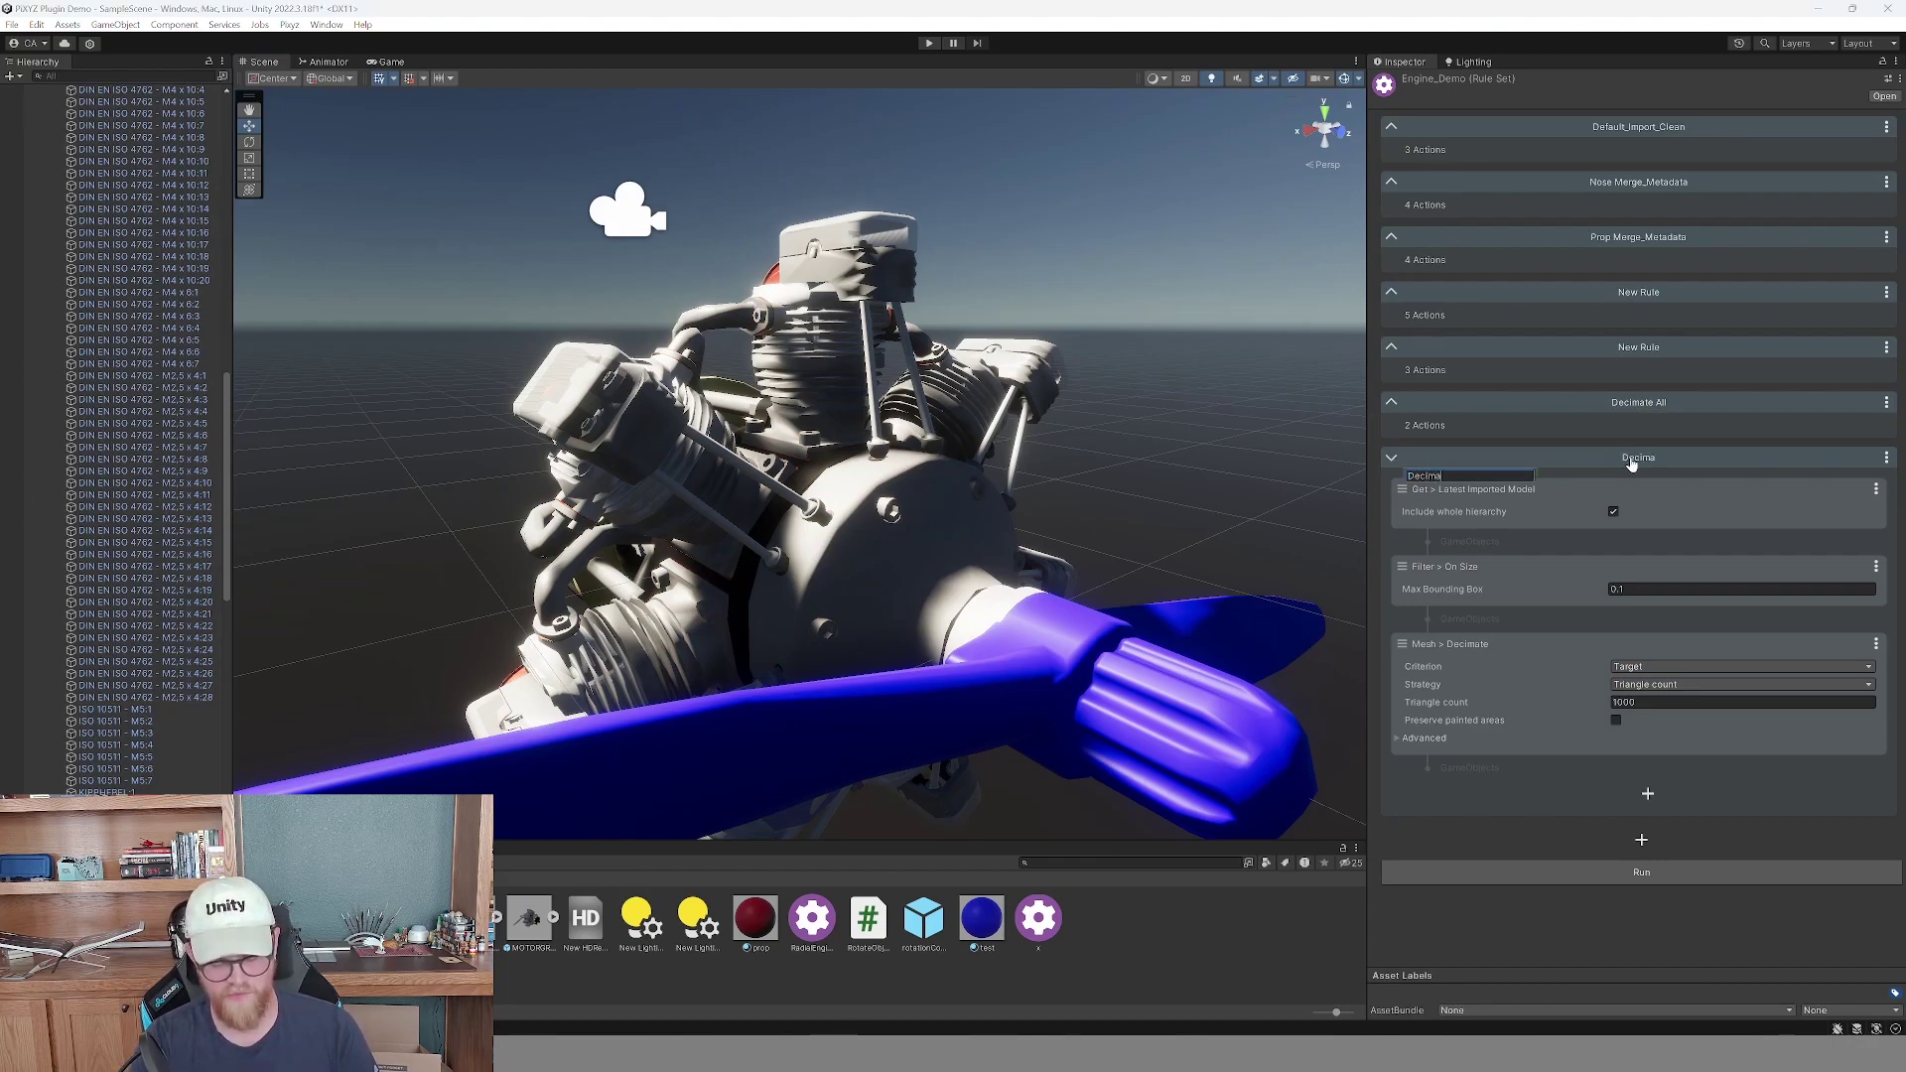
{"action": "type", "text": "te Small"}
{"action": "key", "text": "Return"}
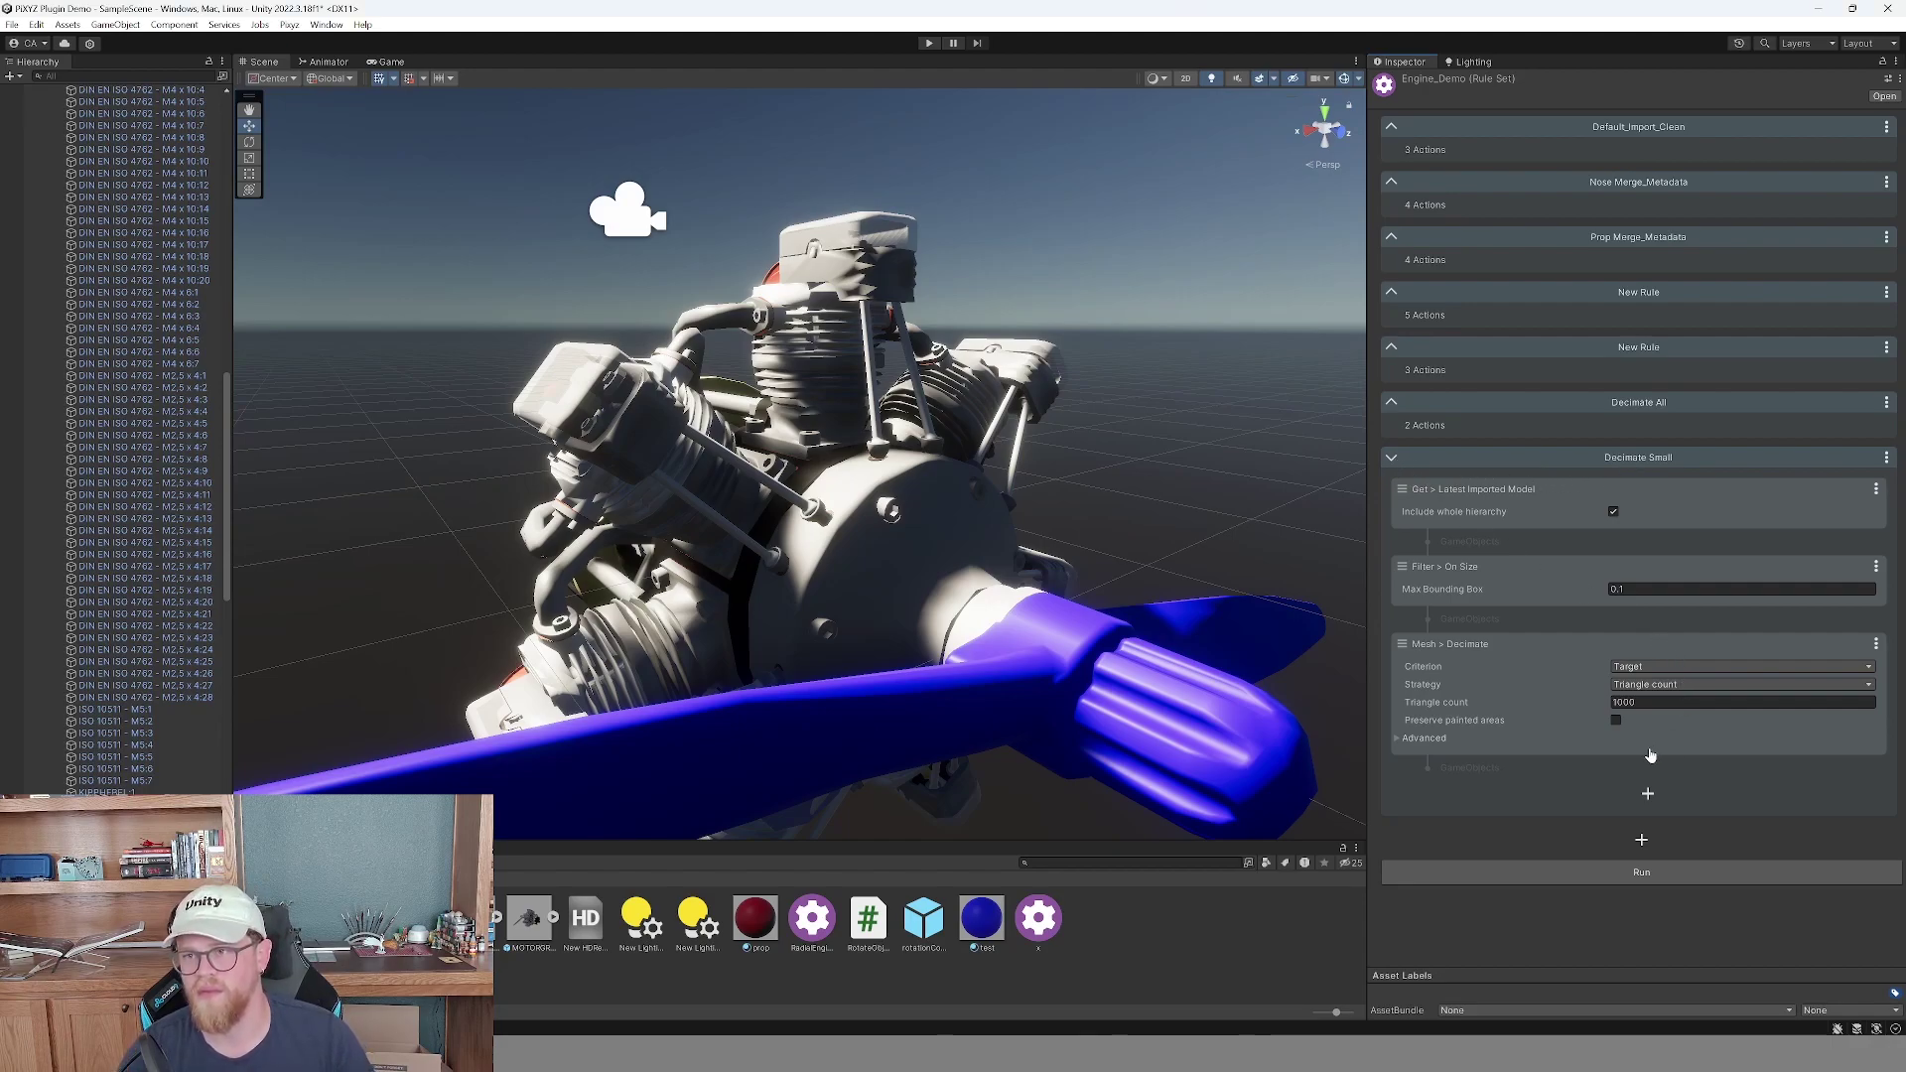
{"action": "left_click", "coordinate": [1391, 459]}
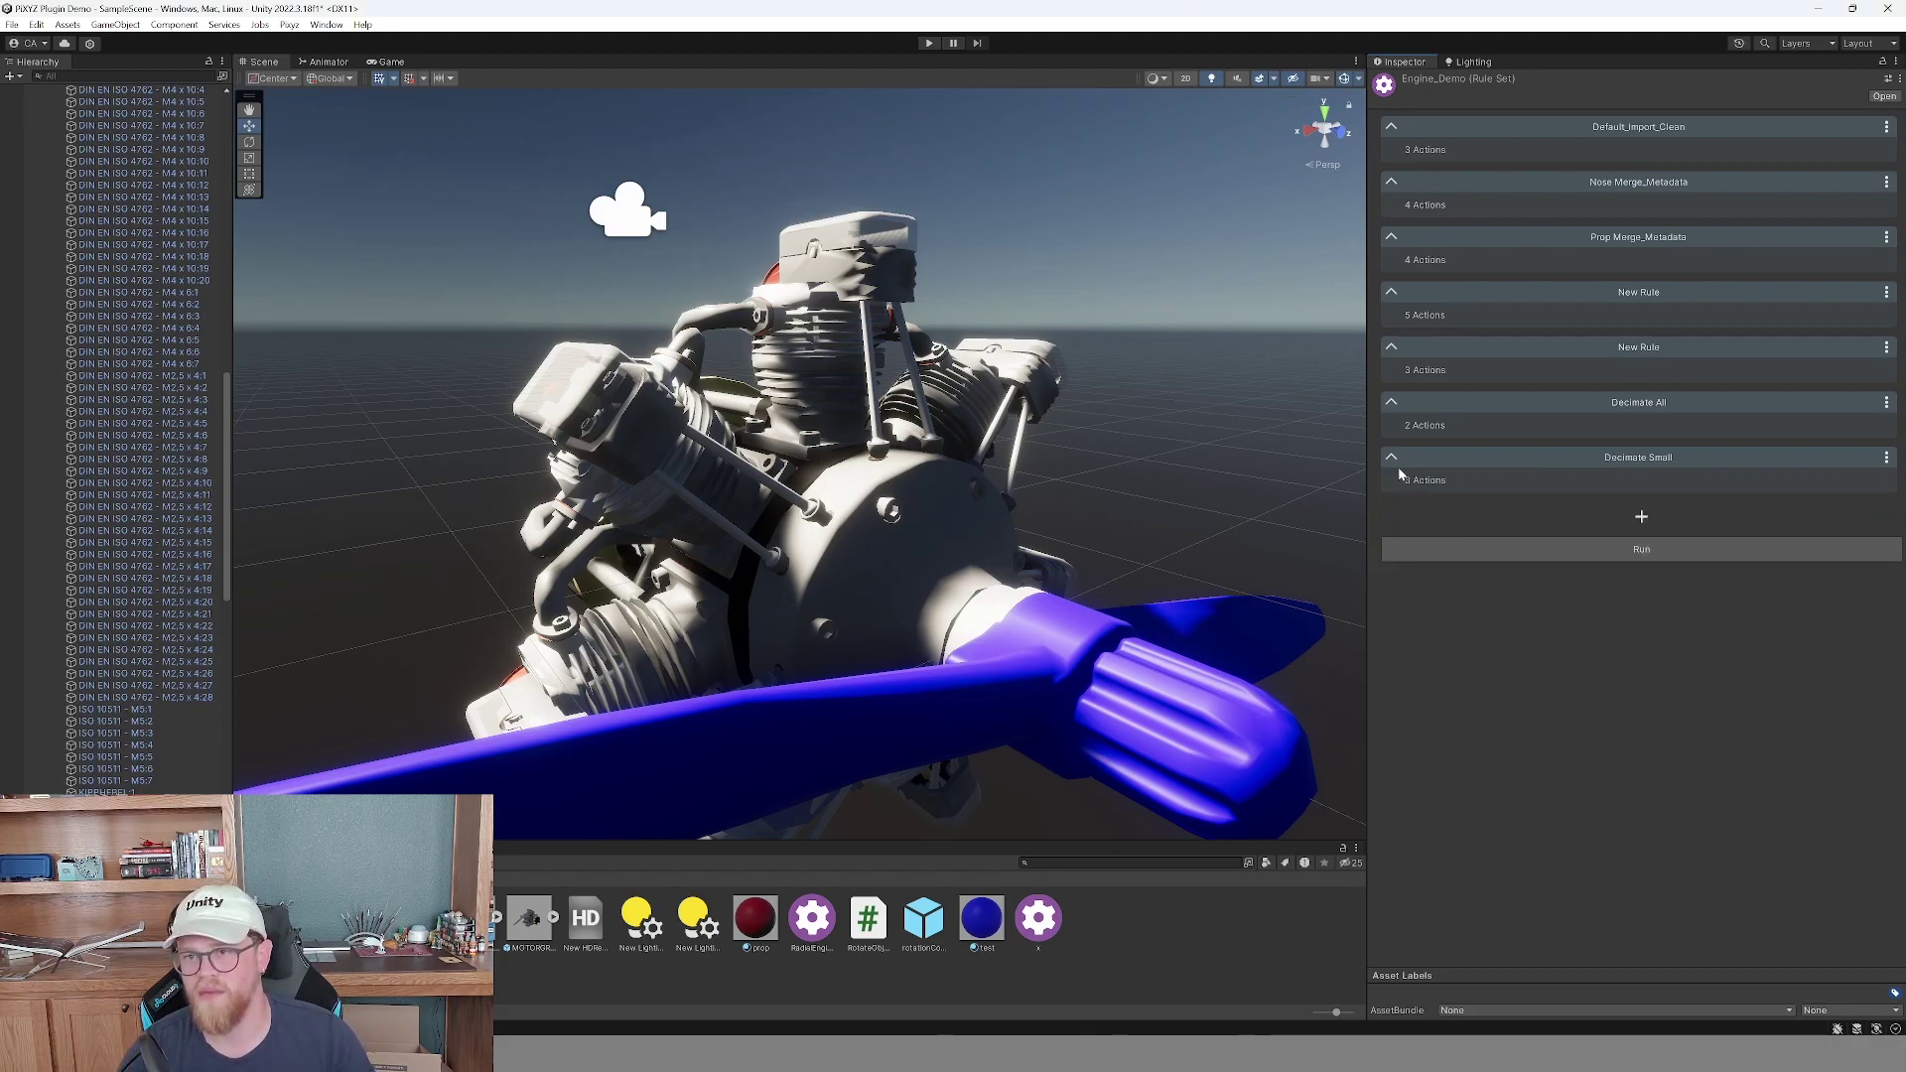
Add a new rule to the set that starts by getting the latest imported model.
{"action": "left_click", "coordinate": [1643, 519]}
{"action": "left_click", "coordinate": [1646, 544]}
{"action": "mouse_move", "coordinate": [1668, 556]}
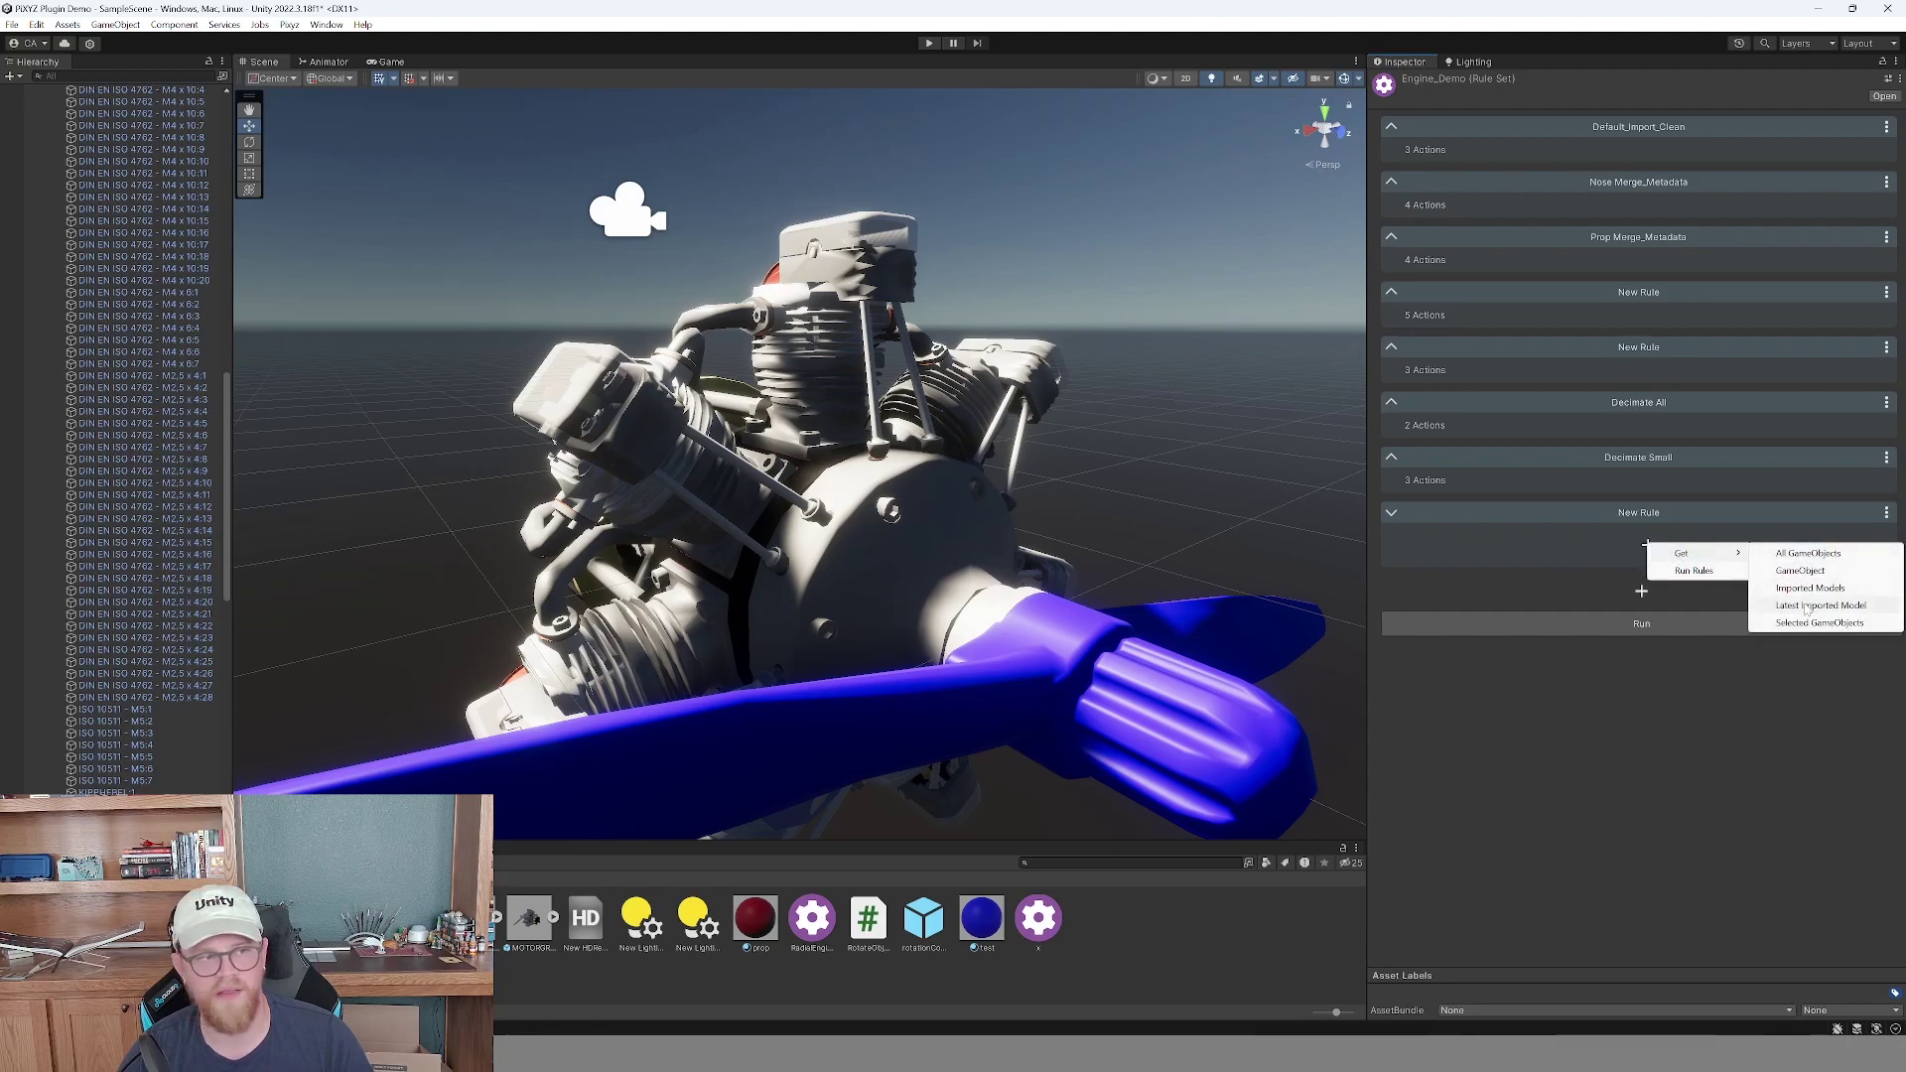
{"action": "left_click", "coordinate": [1804, 607]}
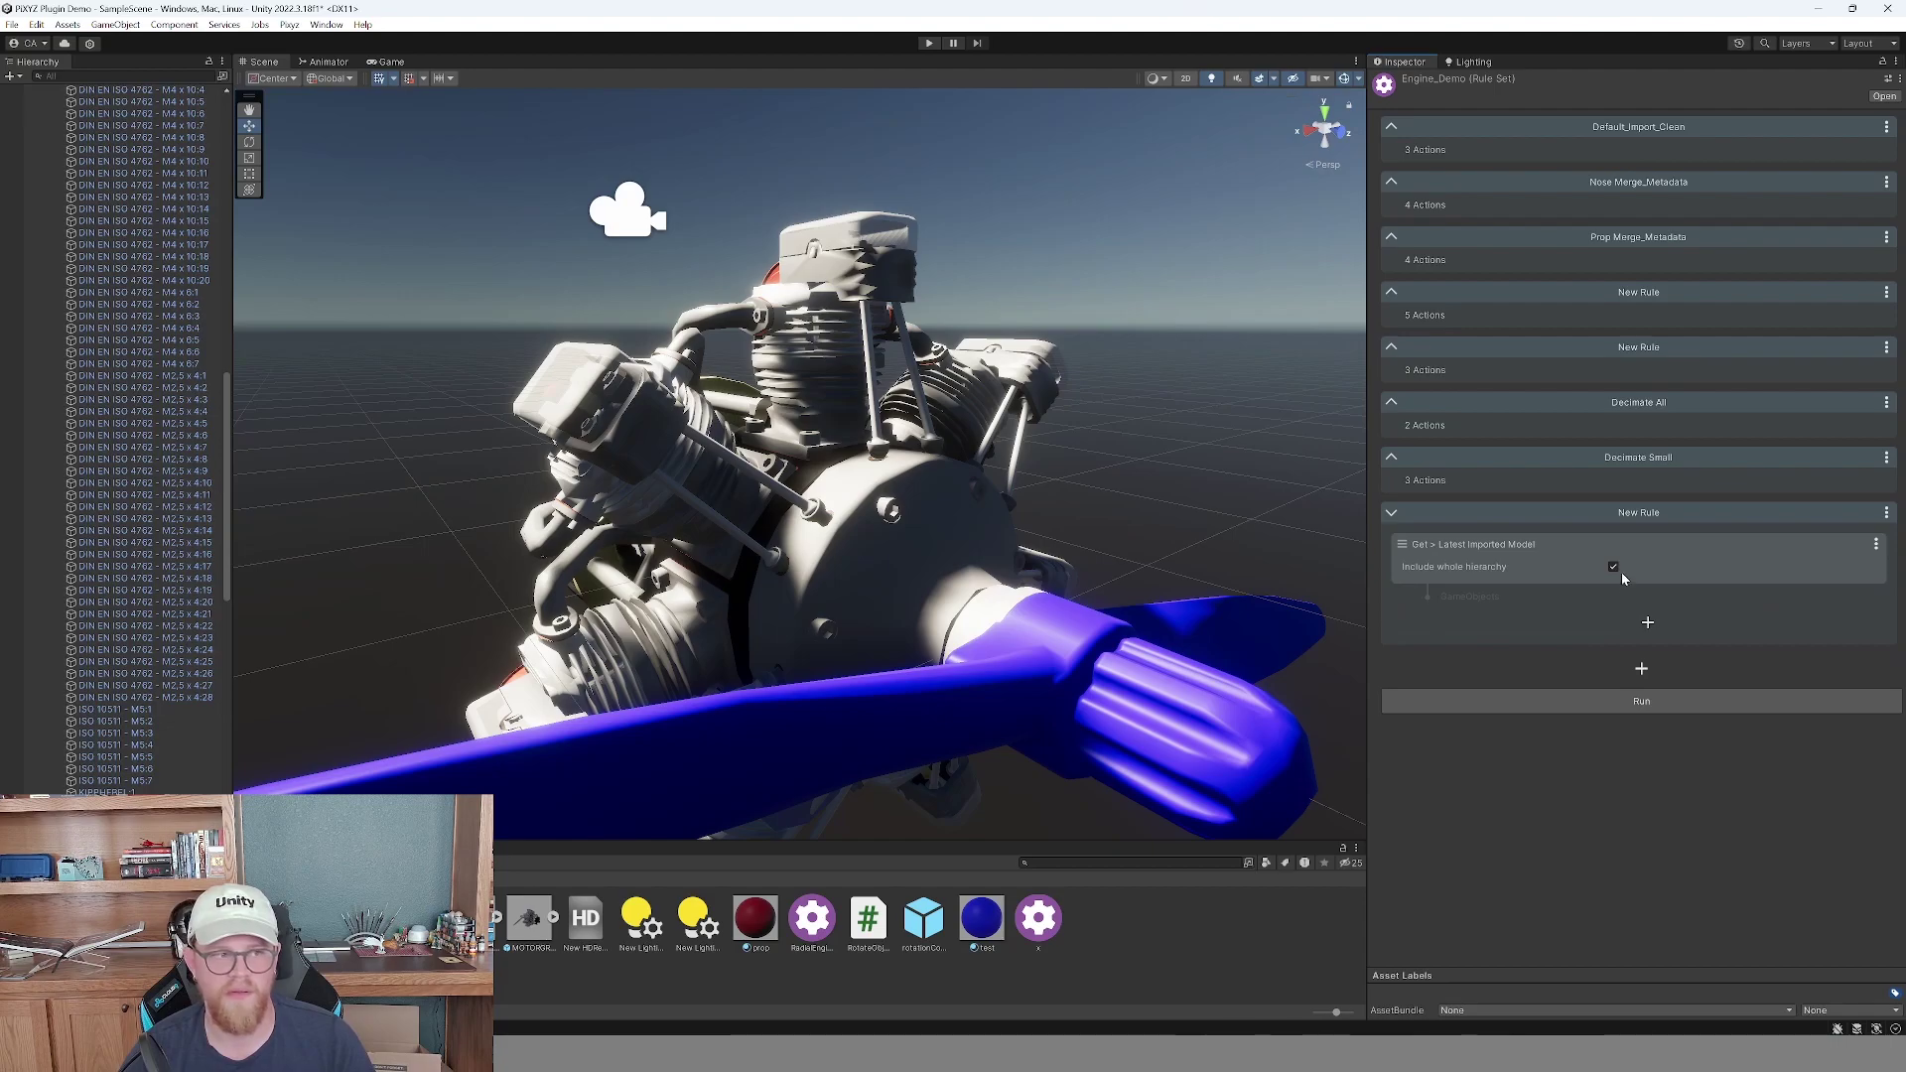
Add an On Name filter to the new rule that keeps objects whose name contains "din".
{"action": "left_click", "coordinate": [1648, 621]}
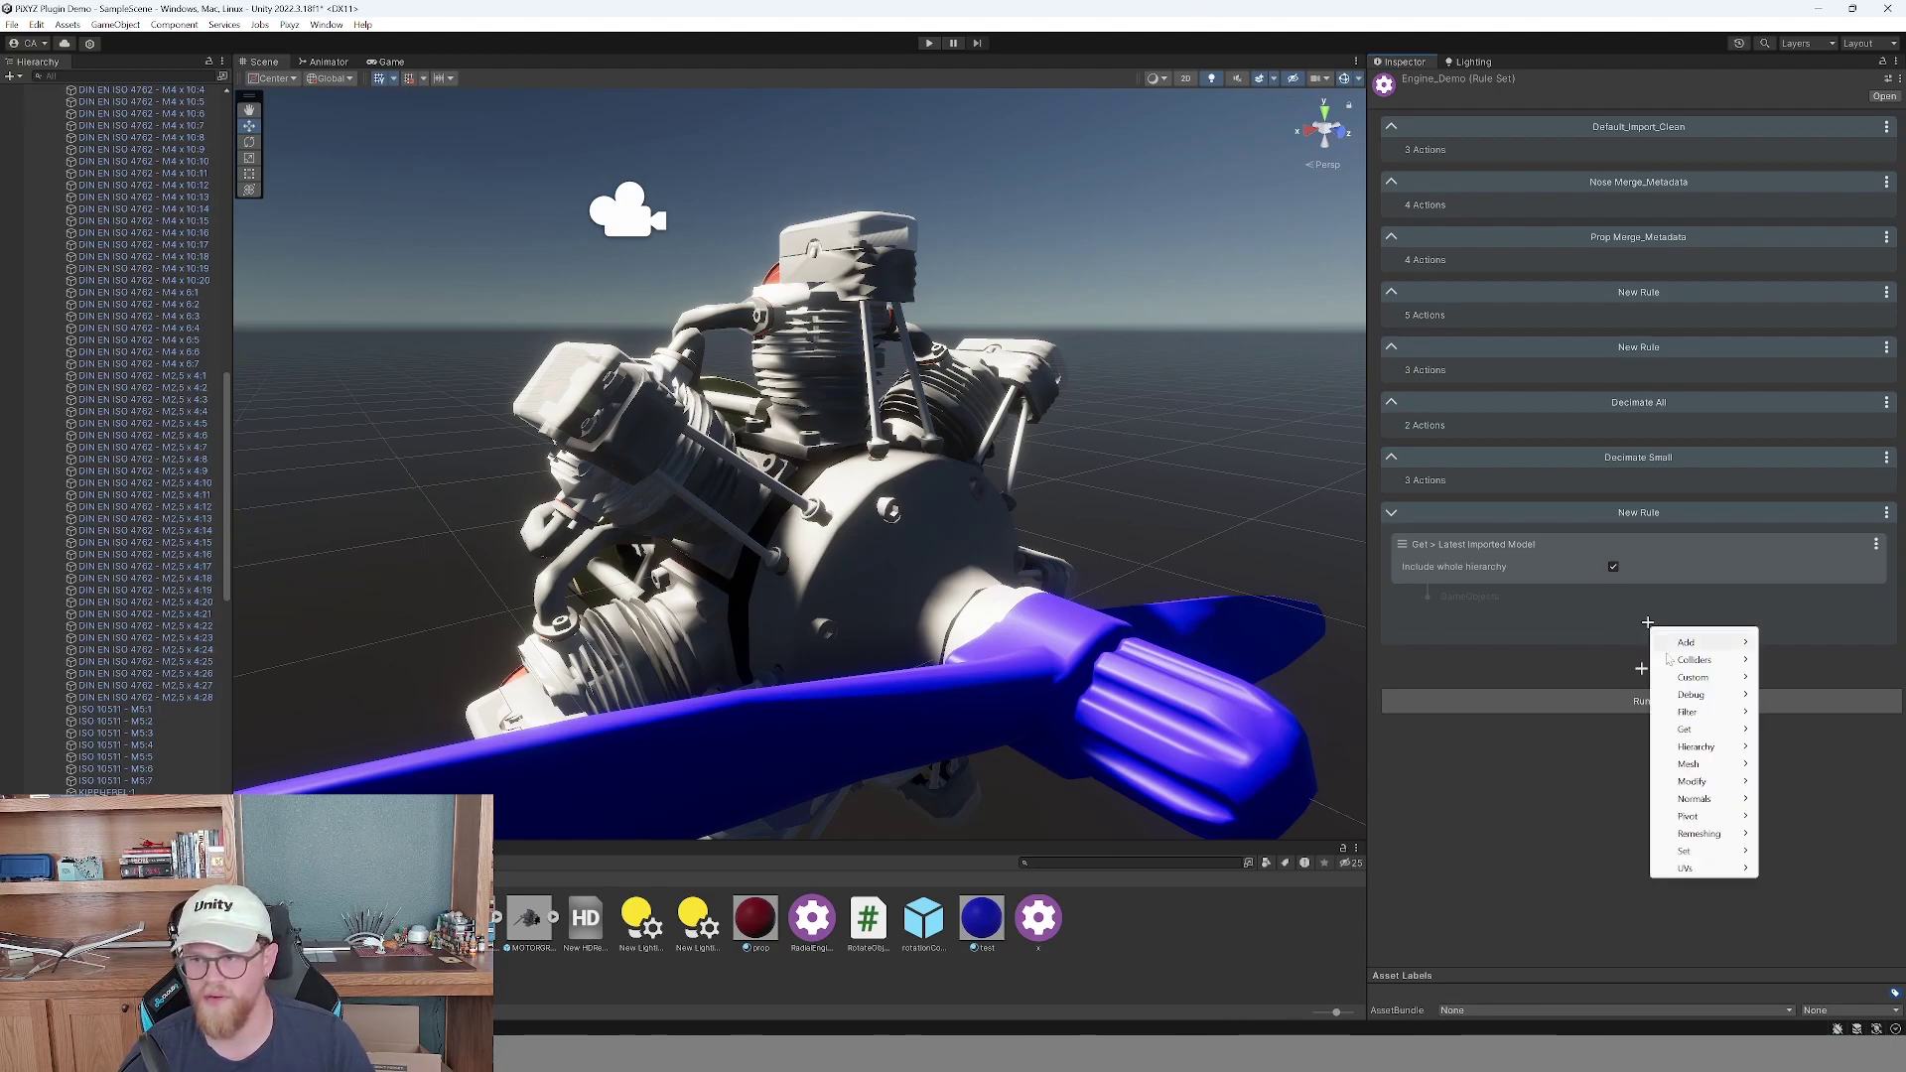
{"action": "mouse_move", "coordinate": [1708, 714]}
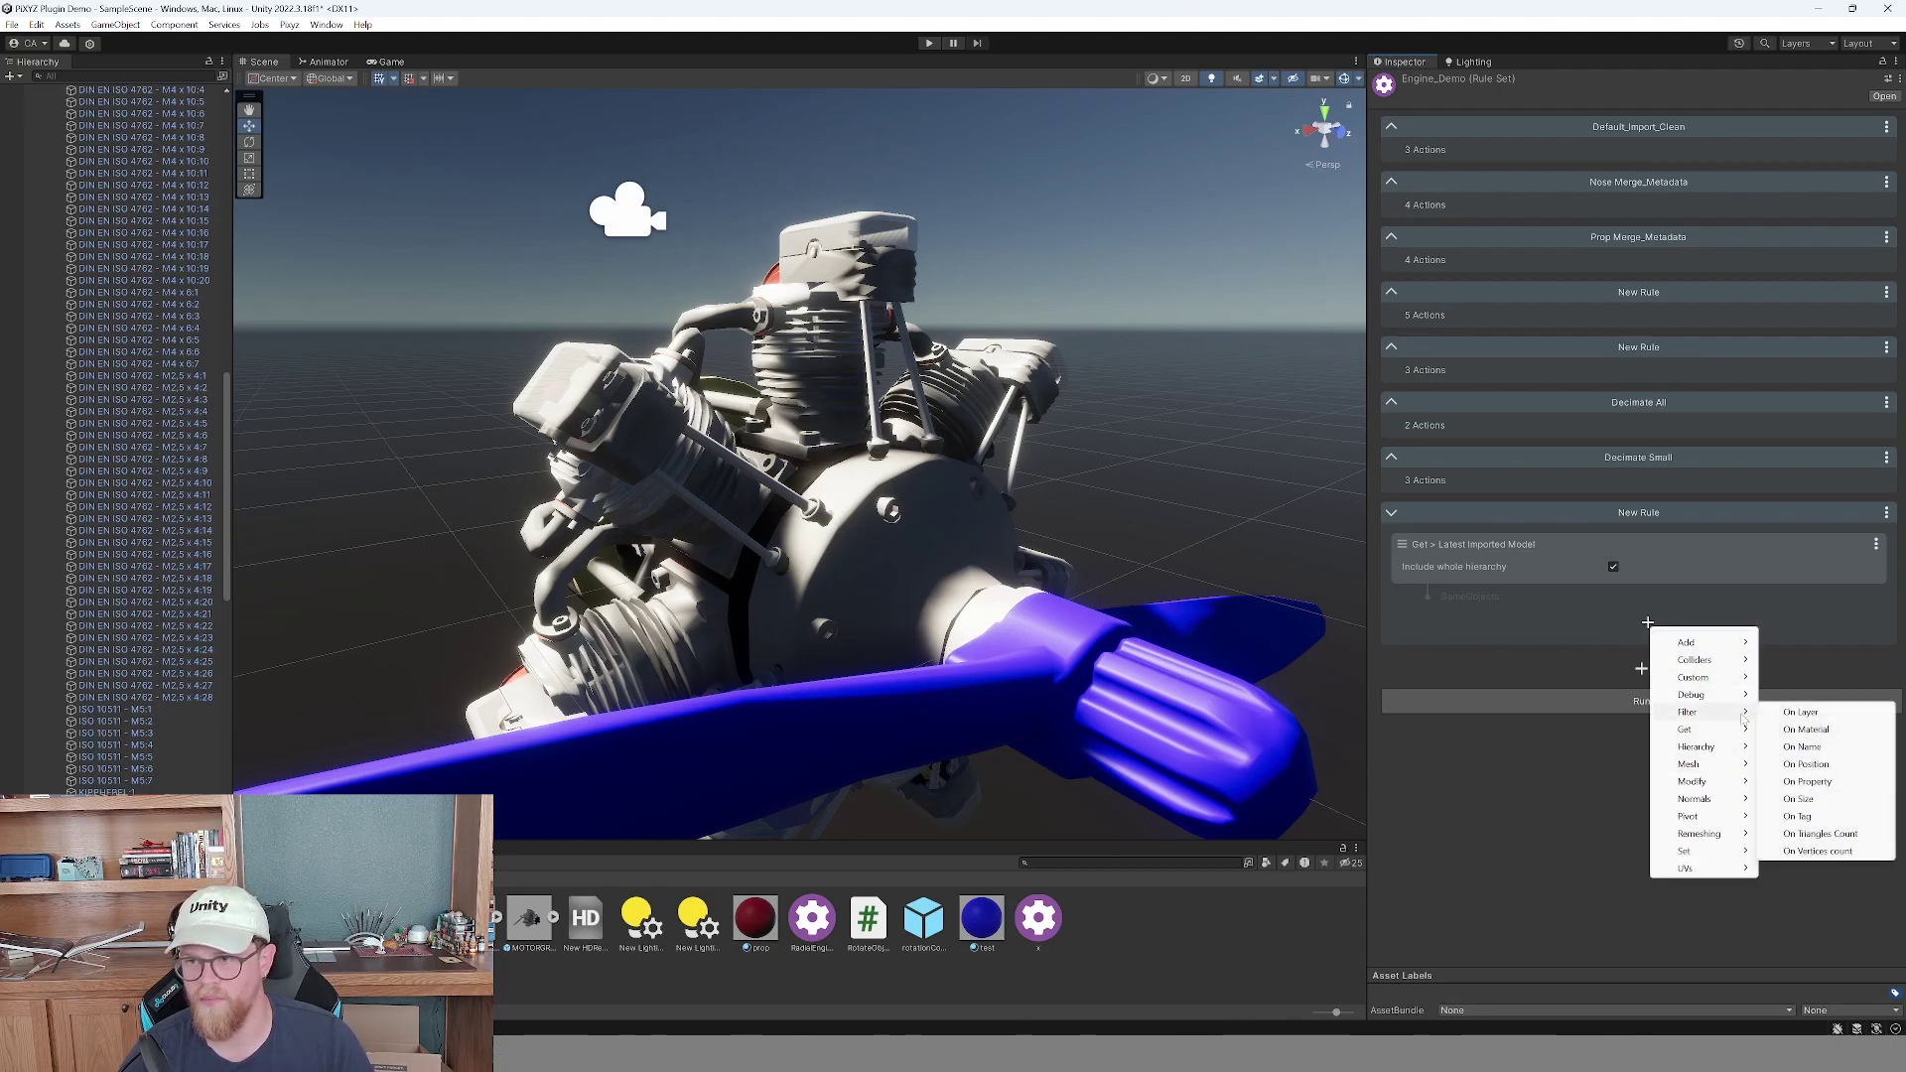
{"action": "left_click", "coordinate": [1814, 742]}
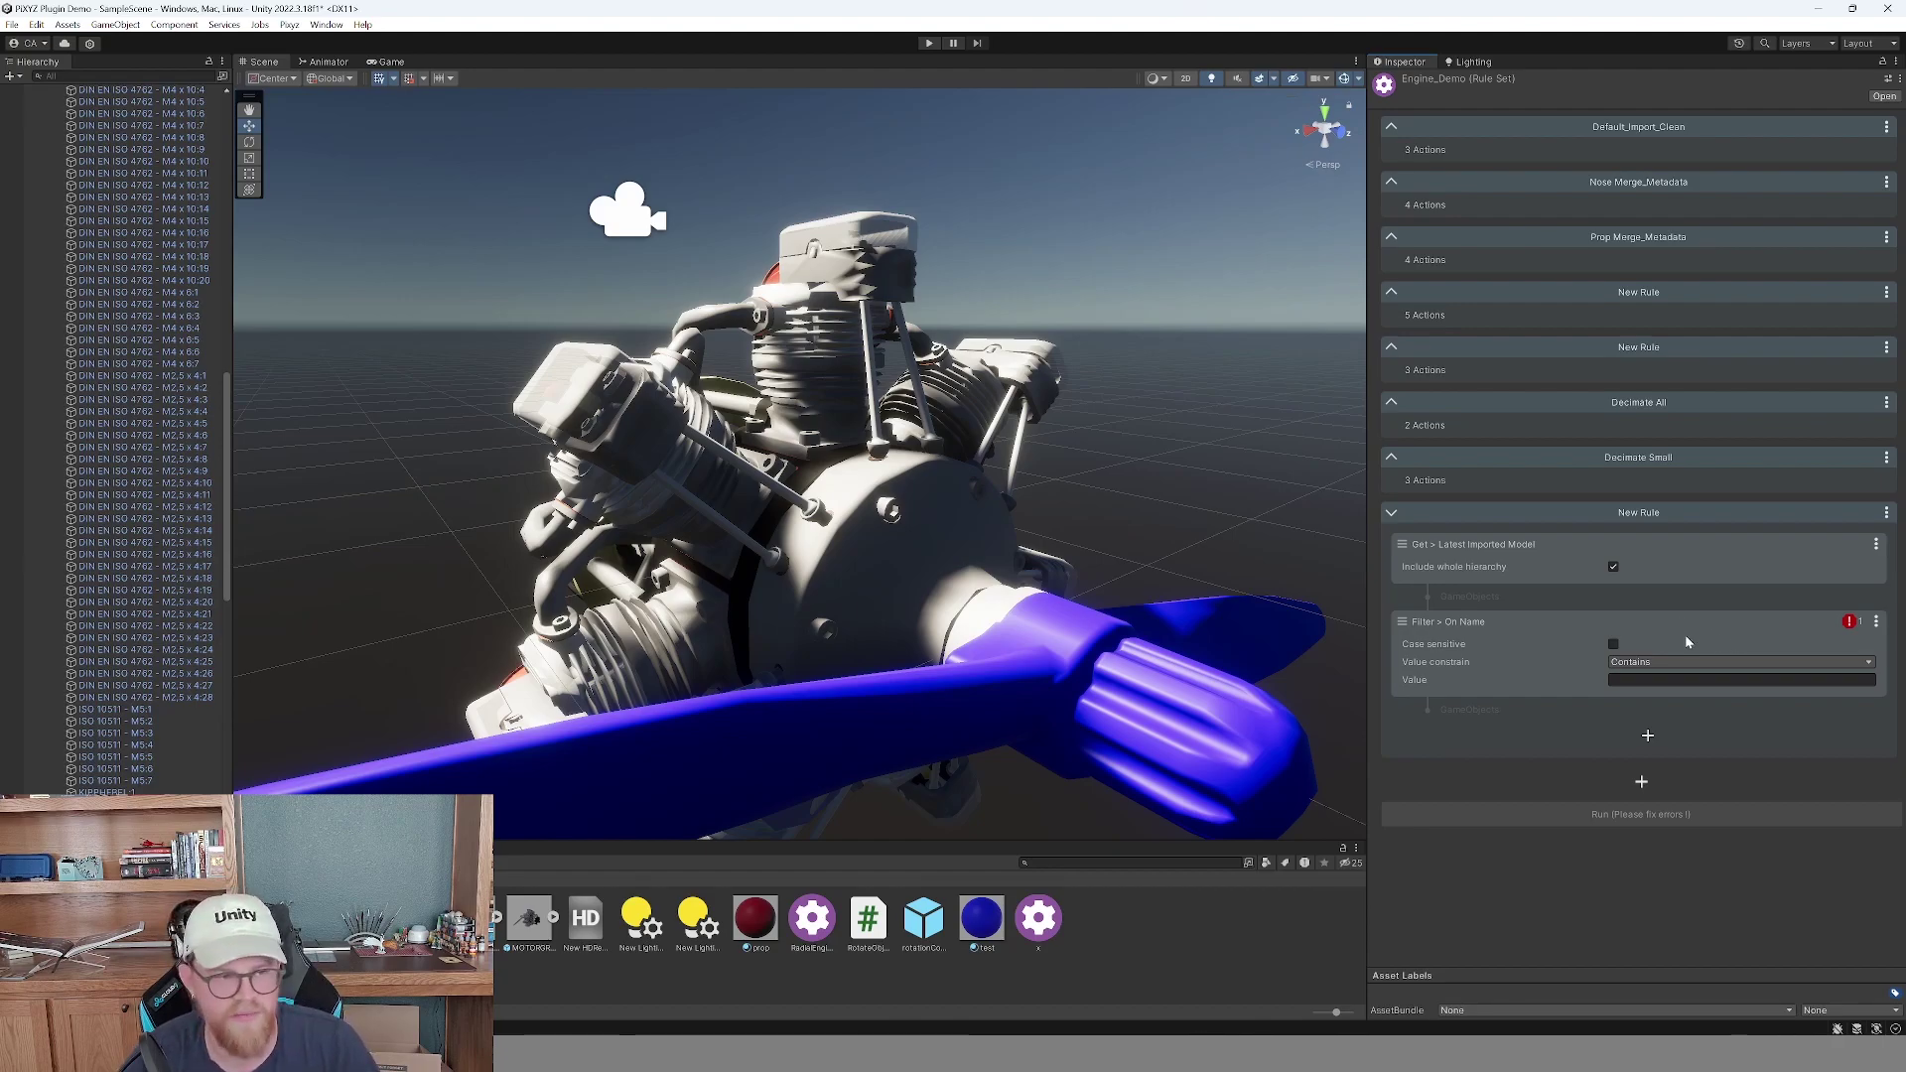
{"action": "left_click", "coordinate": [1687, 680]}
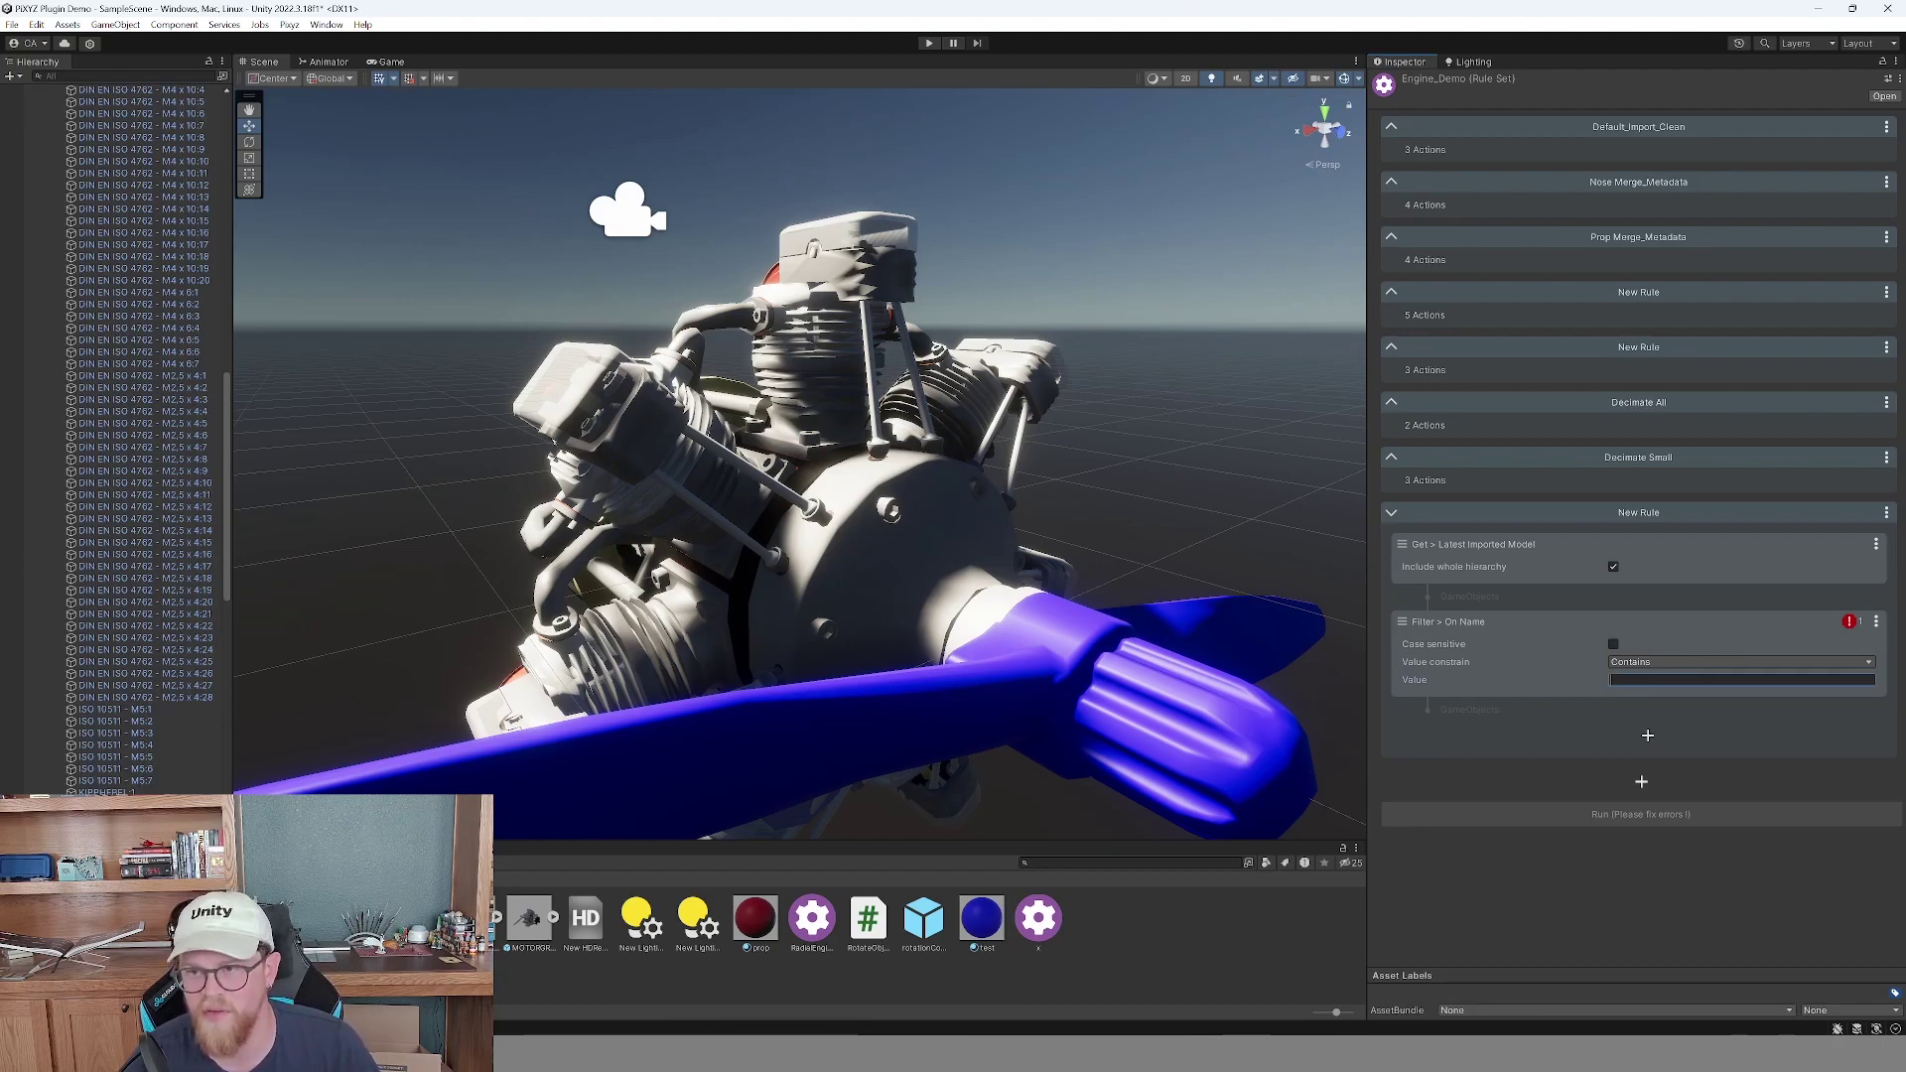
{"action": "type", "text": "d"}
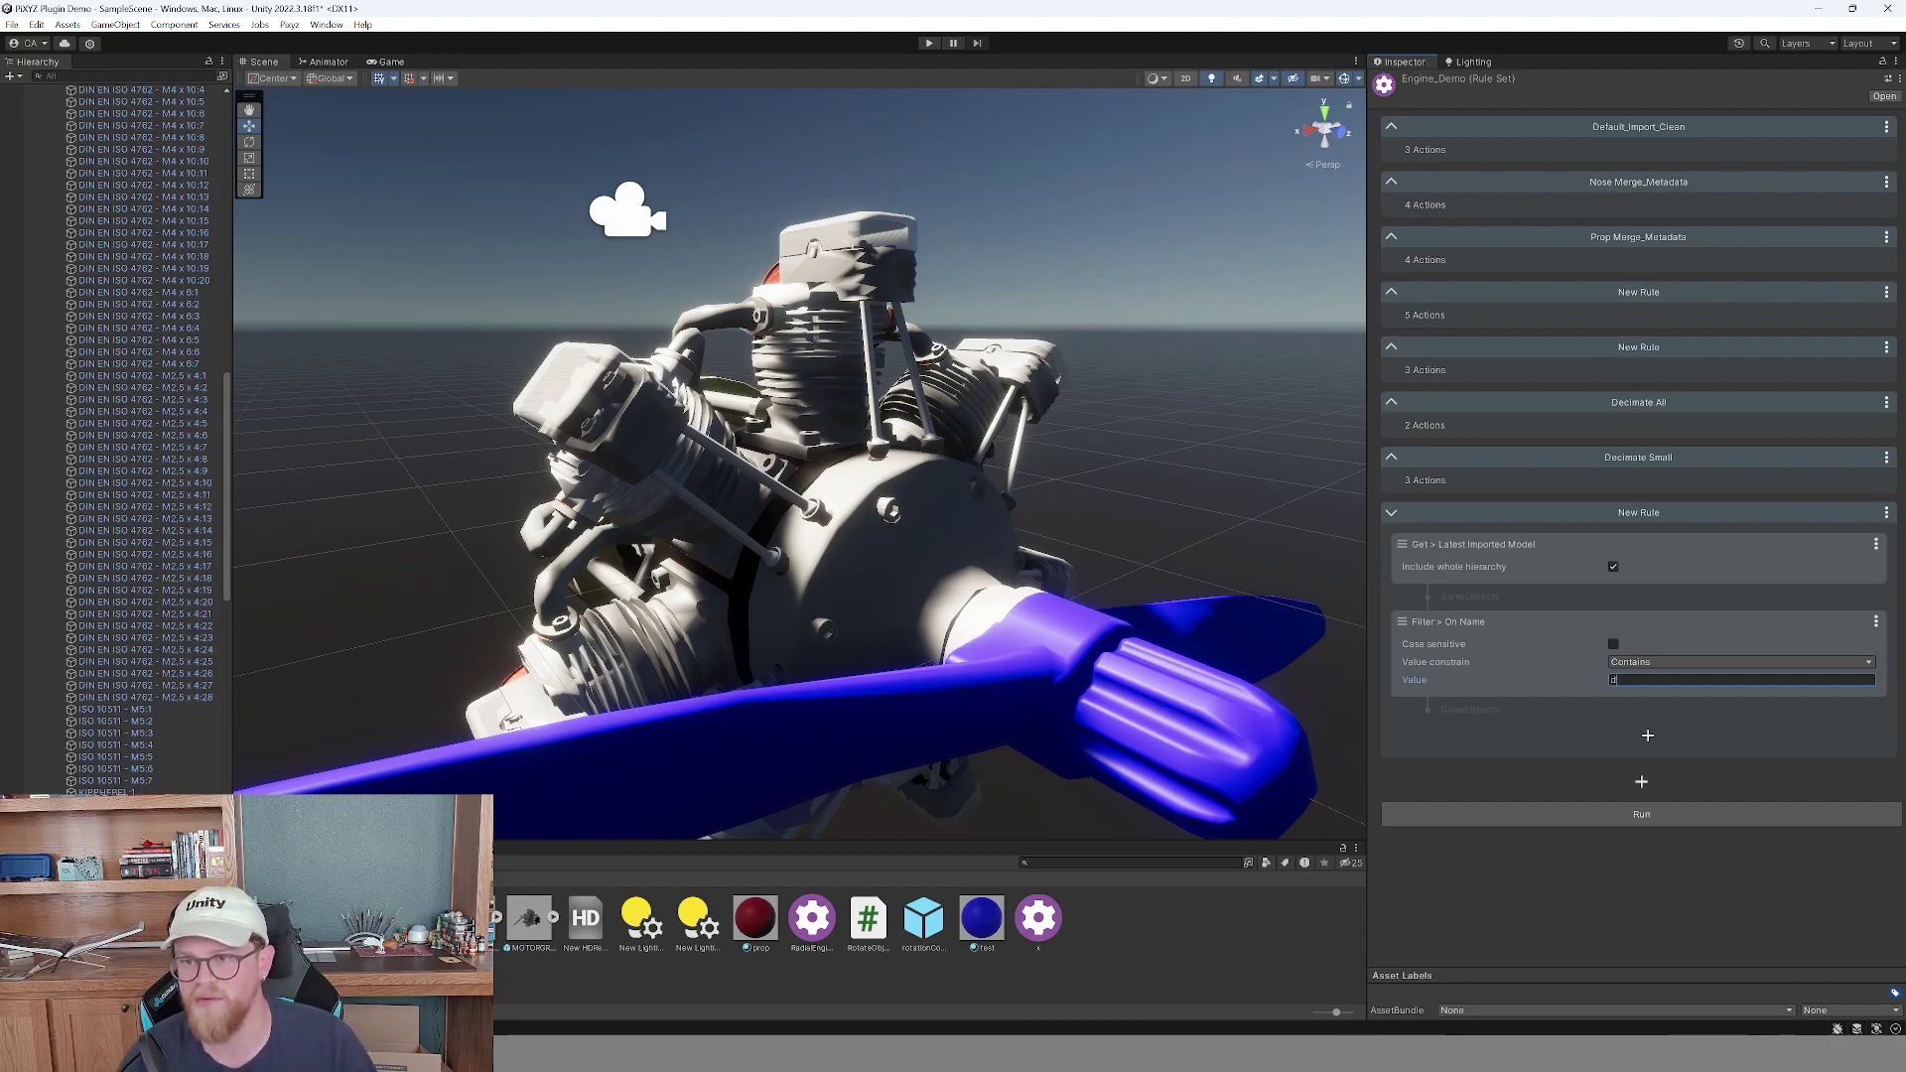
{"action": "type", "text": "in"}
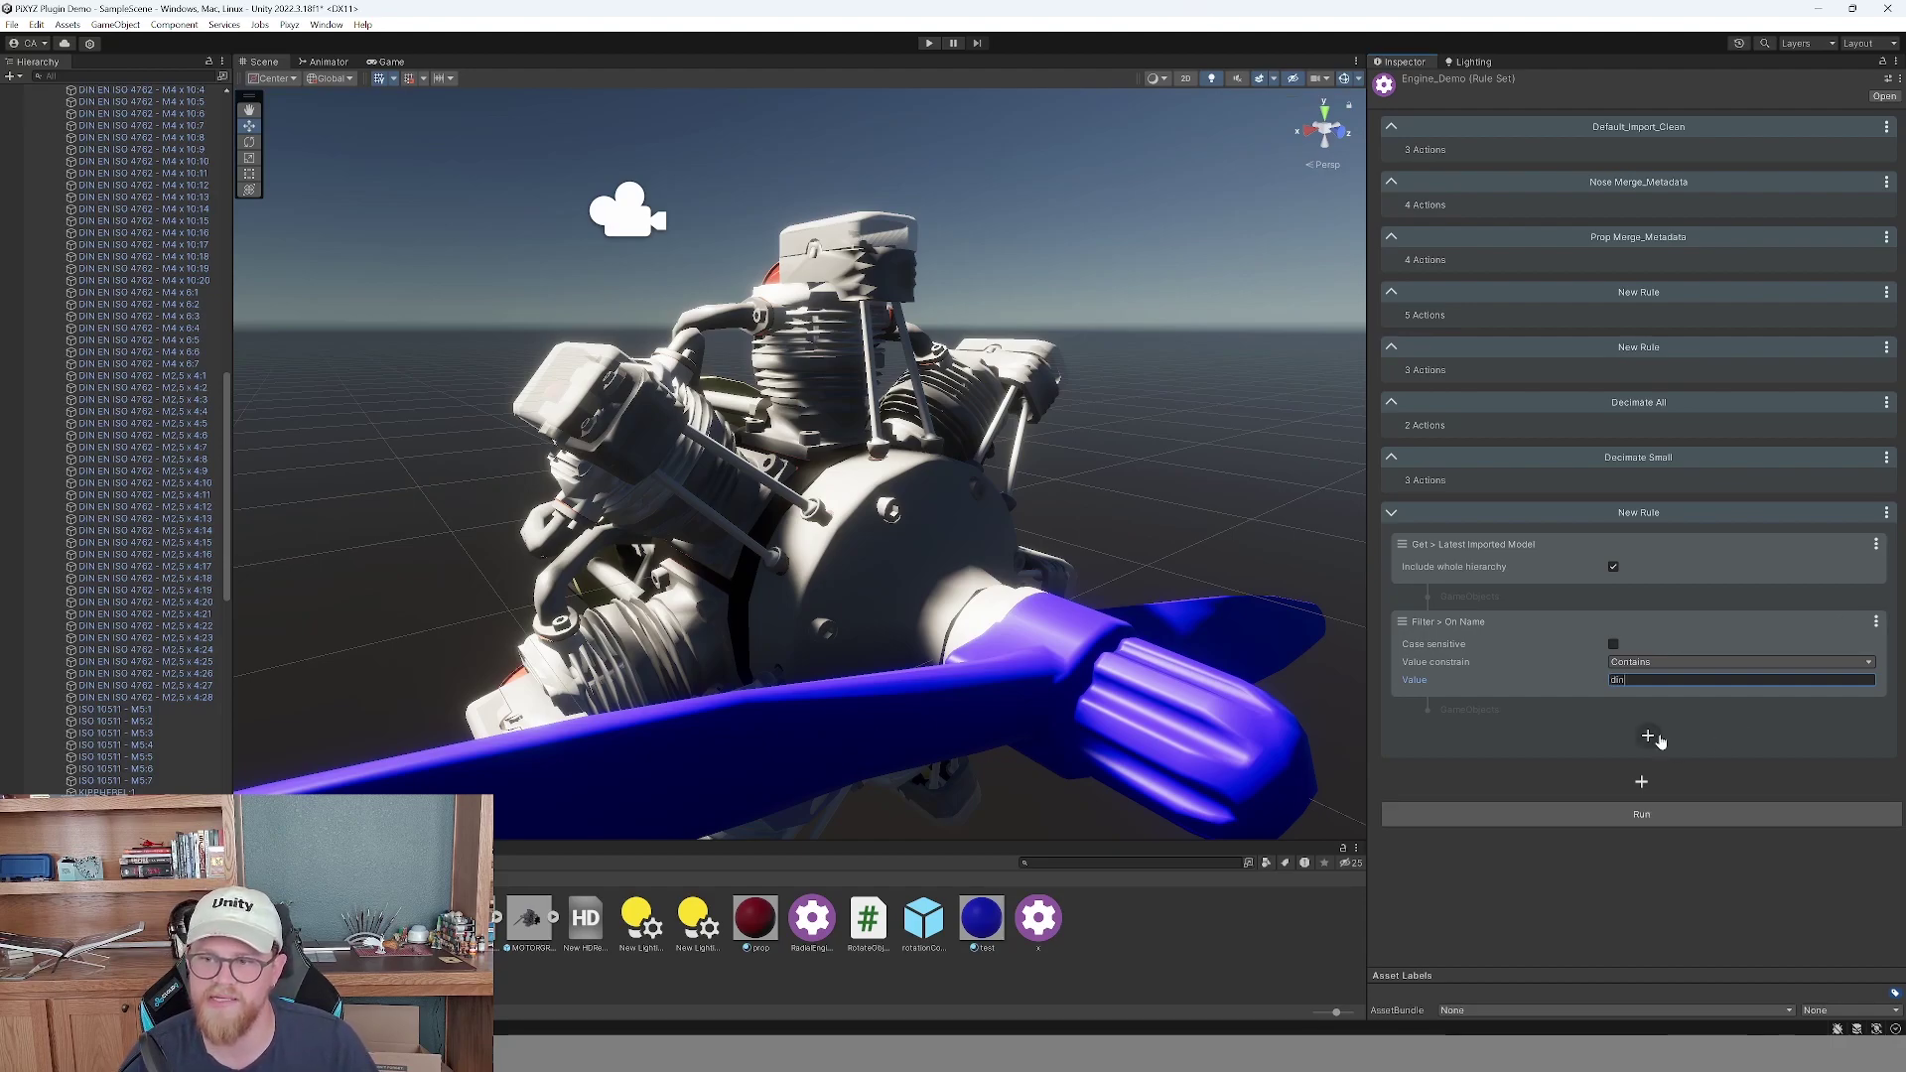
Add a Mesh Decimate action after the name filter, with Target as the criterion and Ratio as the strategy.
{"action": "left_click", "coordinate": [1650, 737]}
{"action": "mouse_move", "coordinate": [1703, 759]}
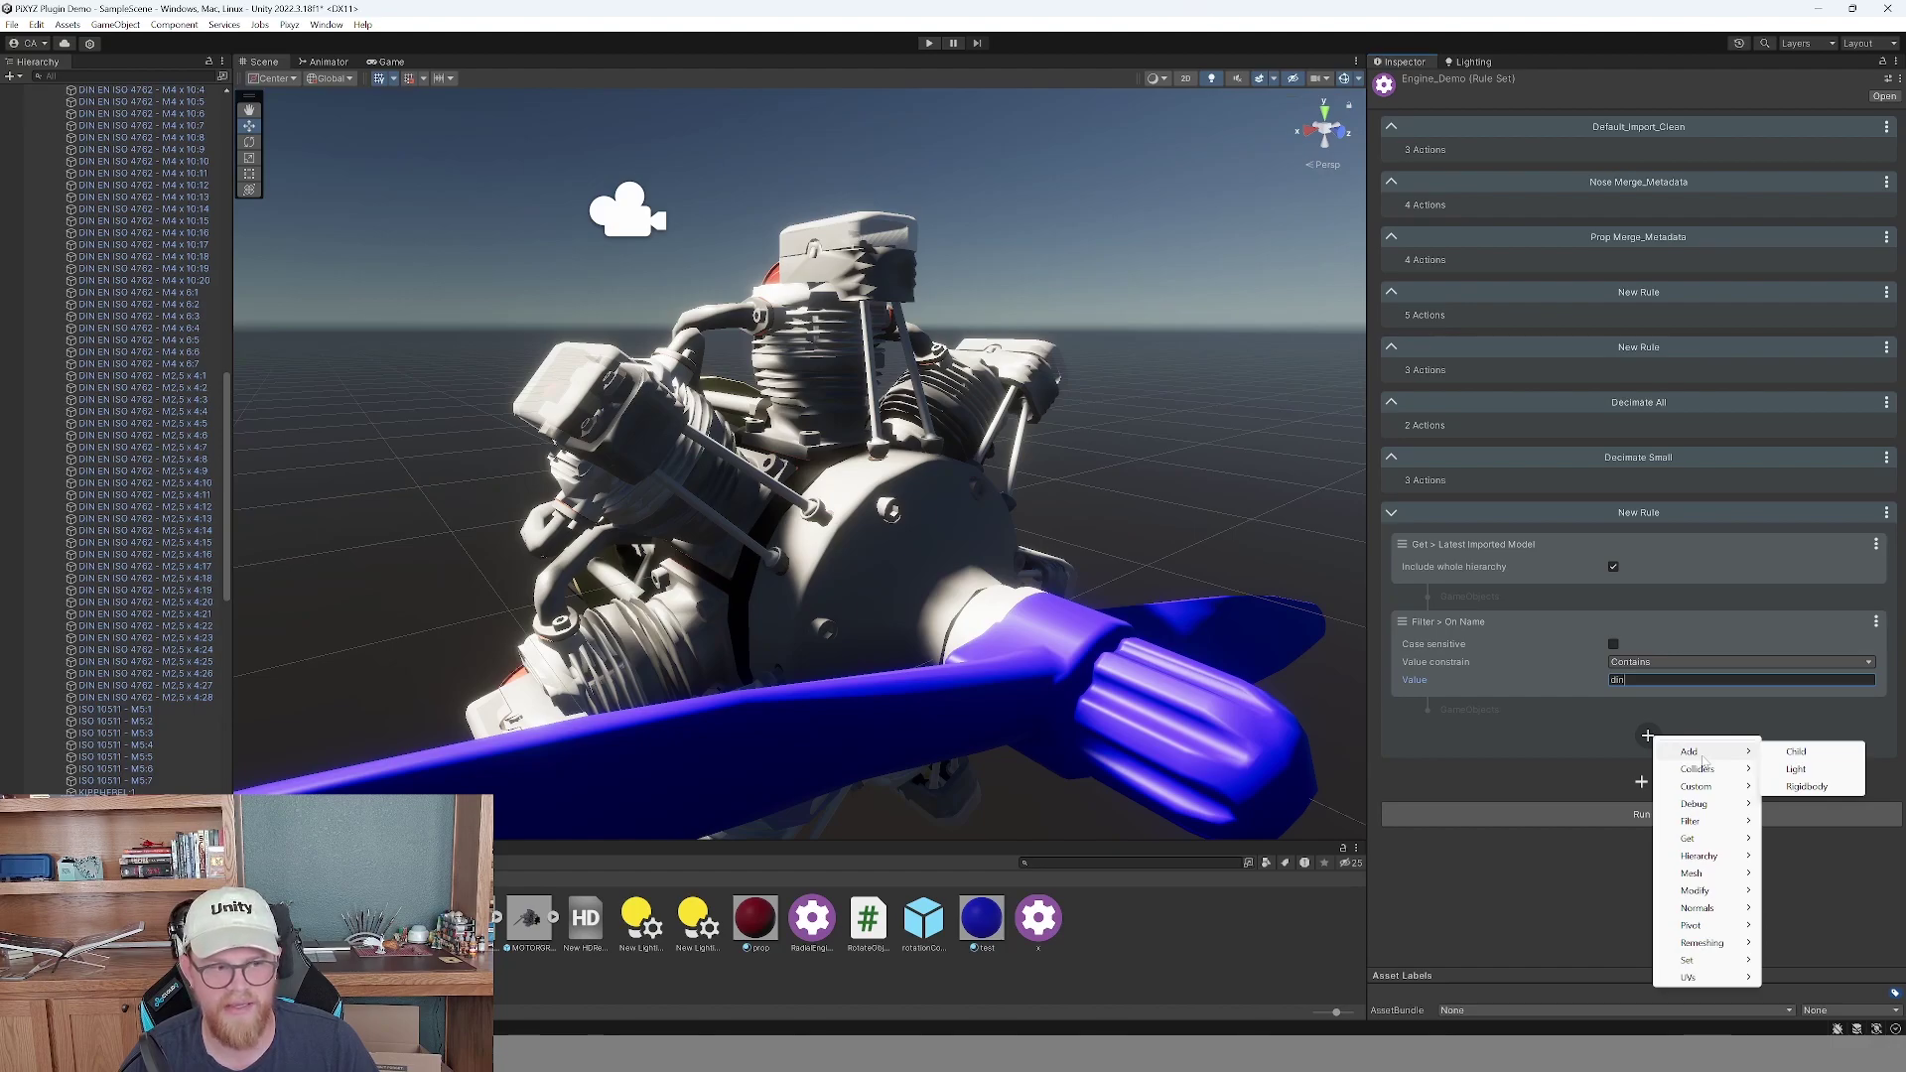
{"action": "mouse_move", "coordinate": [1692, 873]}
{"action": "left_click", "coordinate": [1782, 875]}
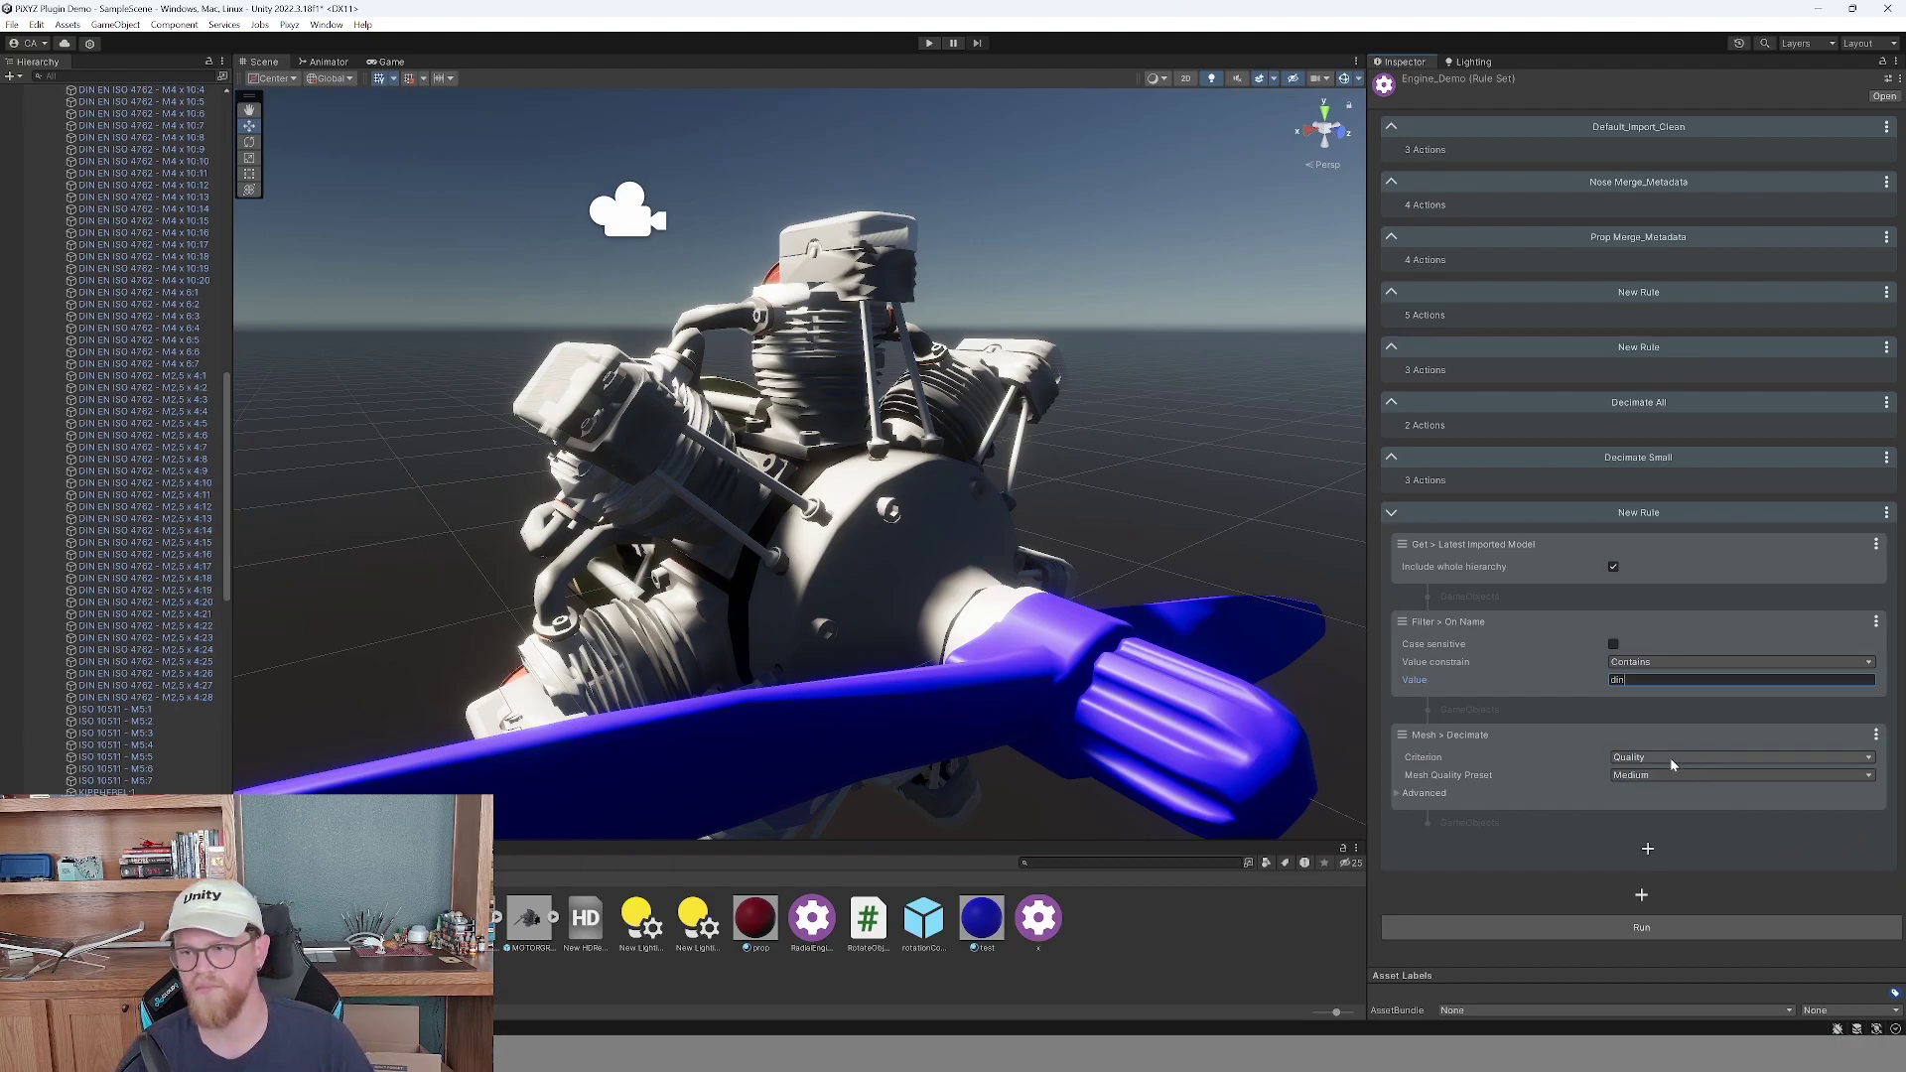
{"action": "left_click", "coordinate": [1673, 760]}
{"action": "left_click", "coordinate": [1672, 786]}
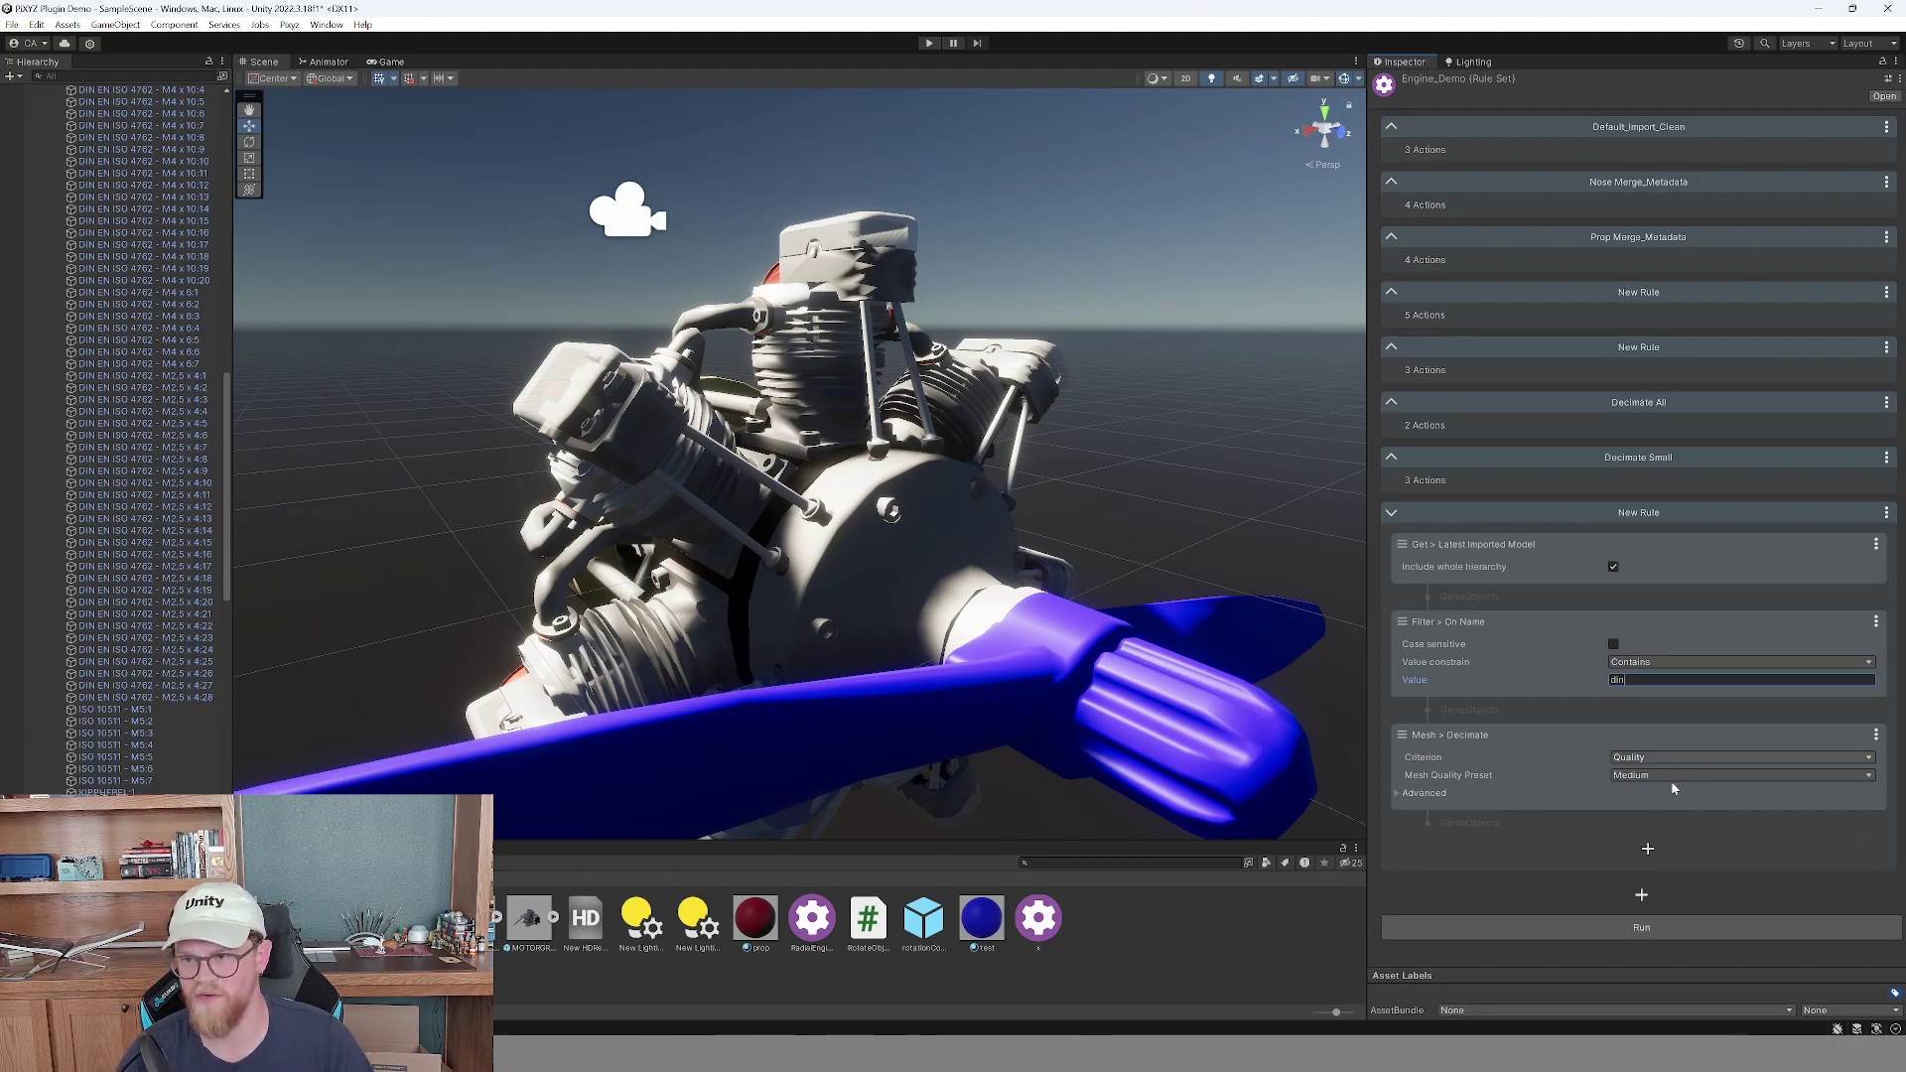
{"action": "left_click", "coordinate": [1673, 775]}
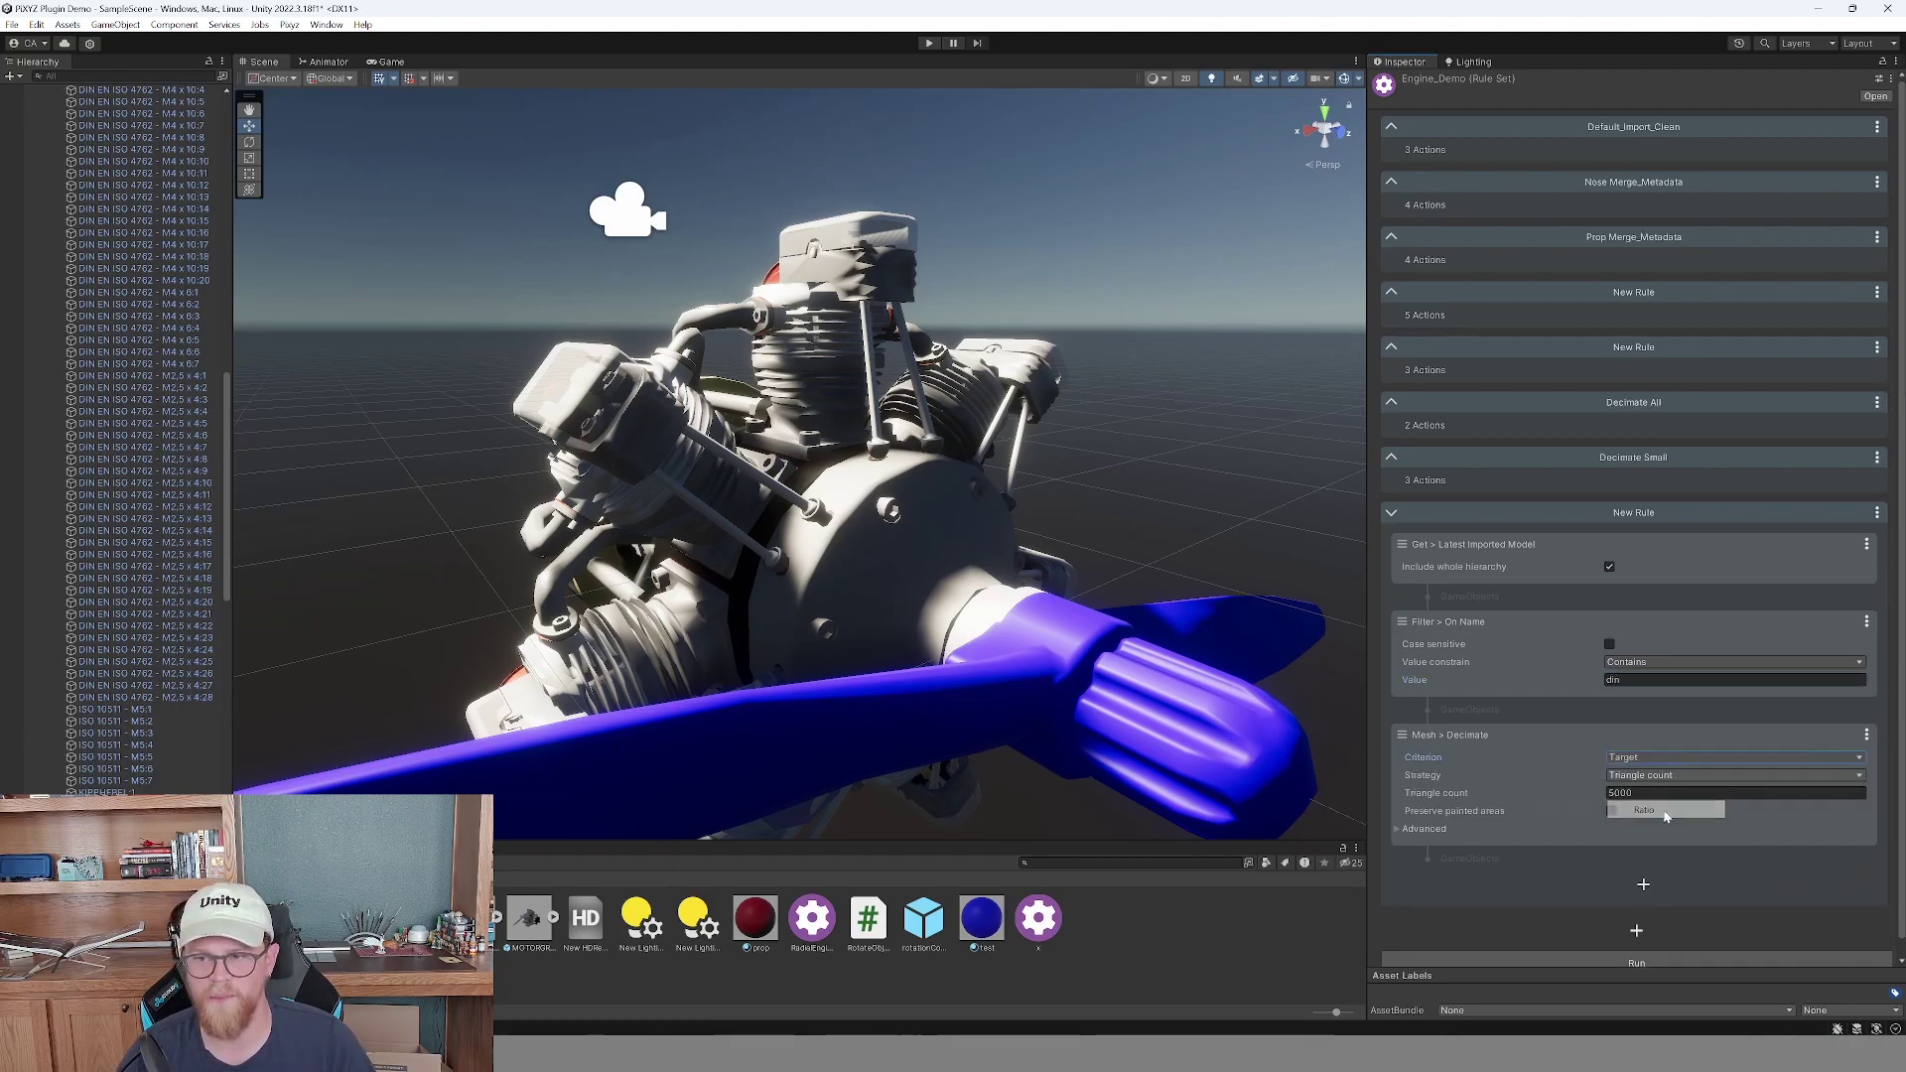
{"action": "left_click", "coordinate": [1667, 812]}
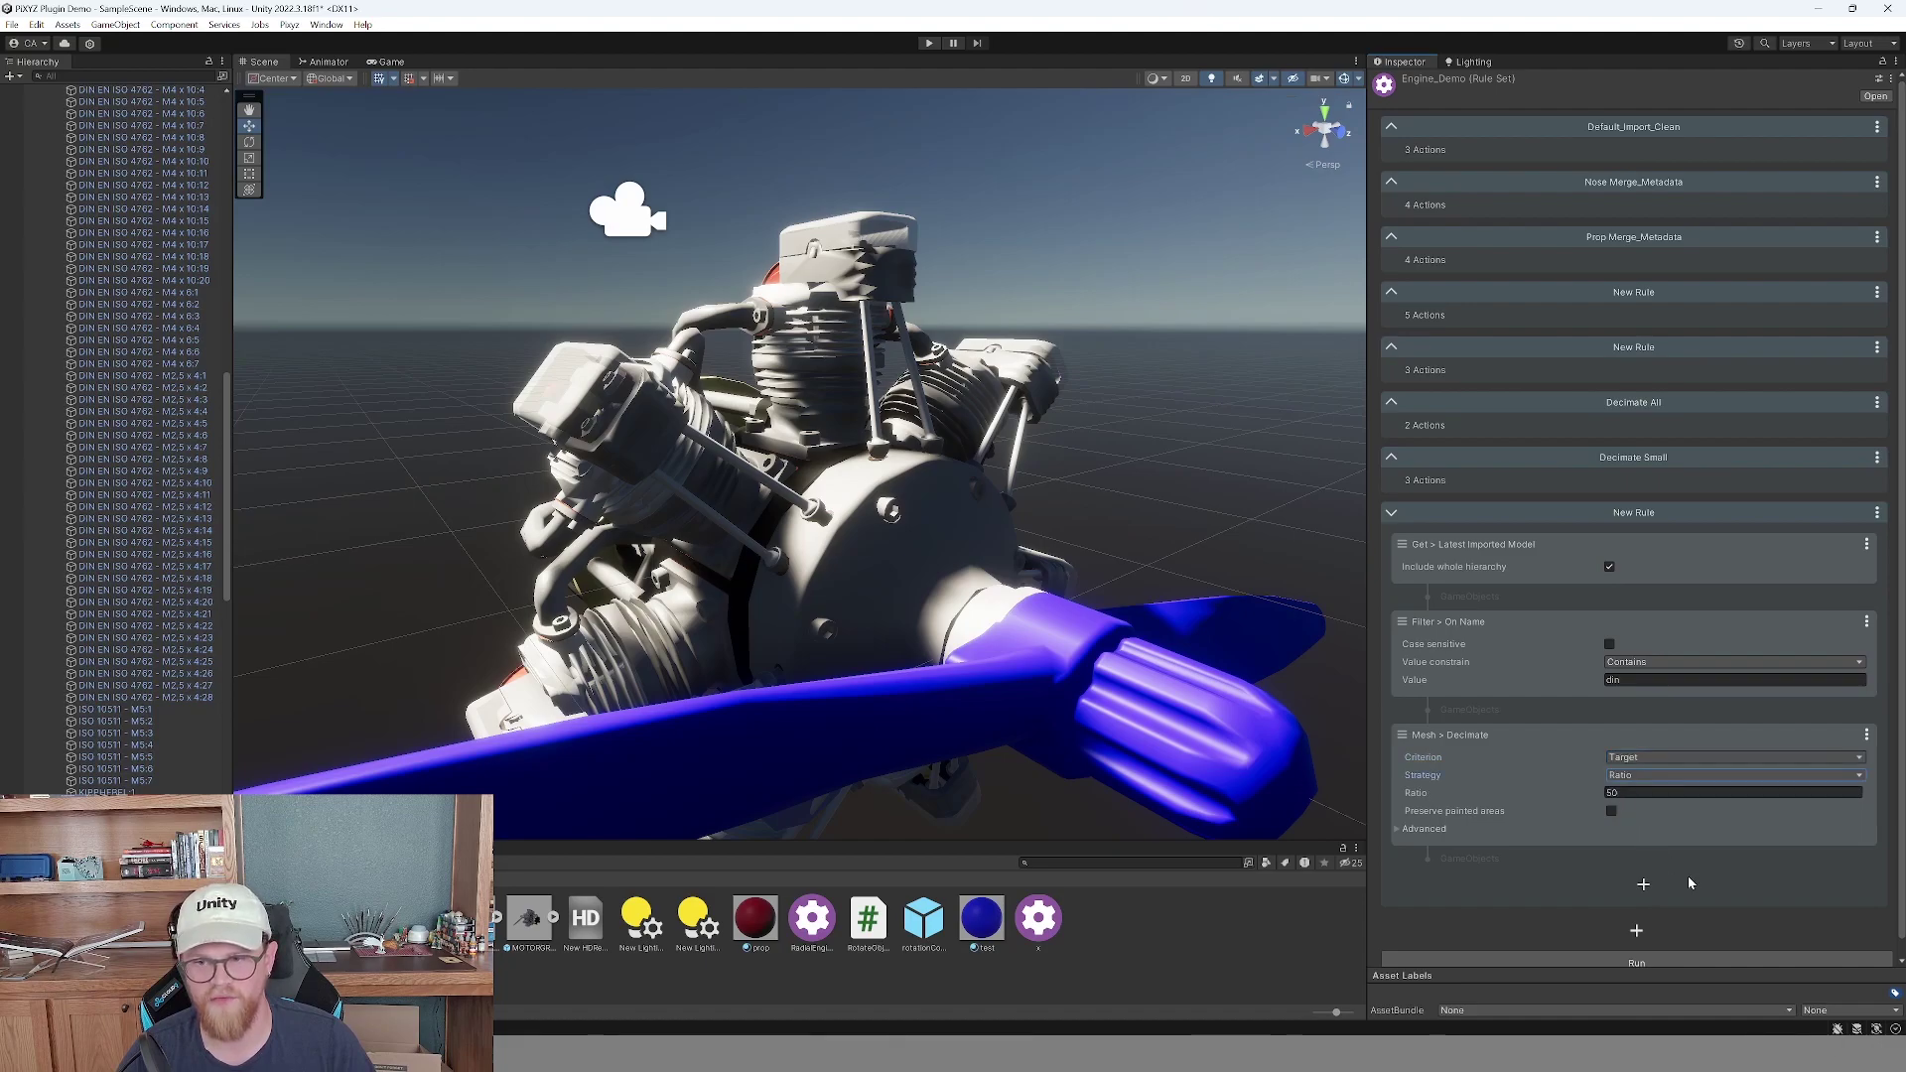
Check the triangle count in the Game view's statistics and return to the Scene view.
{"action": "scroll", "coordinate": [1509, 839], "scroll_direction": "down", "scroll_amount": 1}
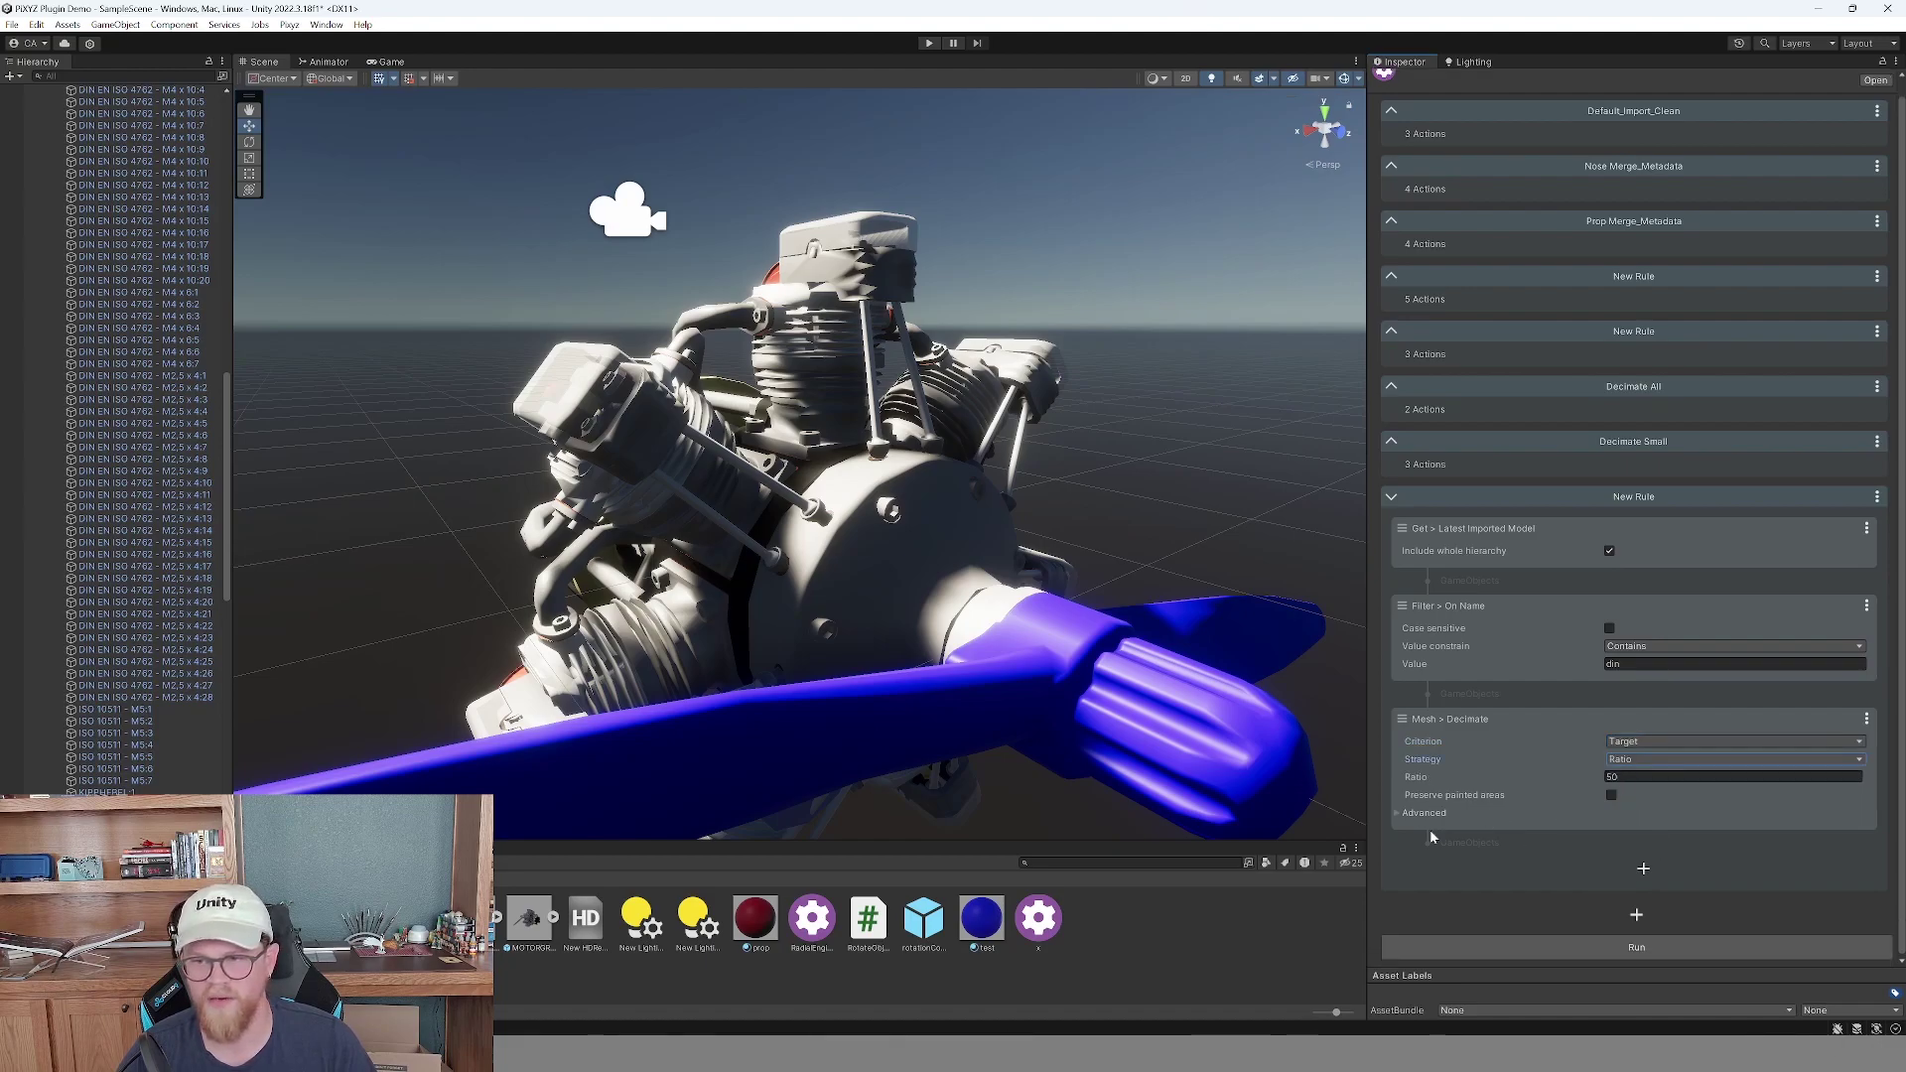
{"action": "left_click", "coordinate": [389, 61]}
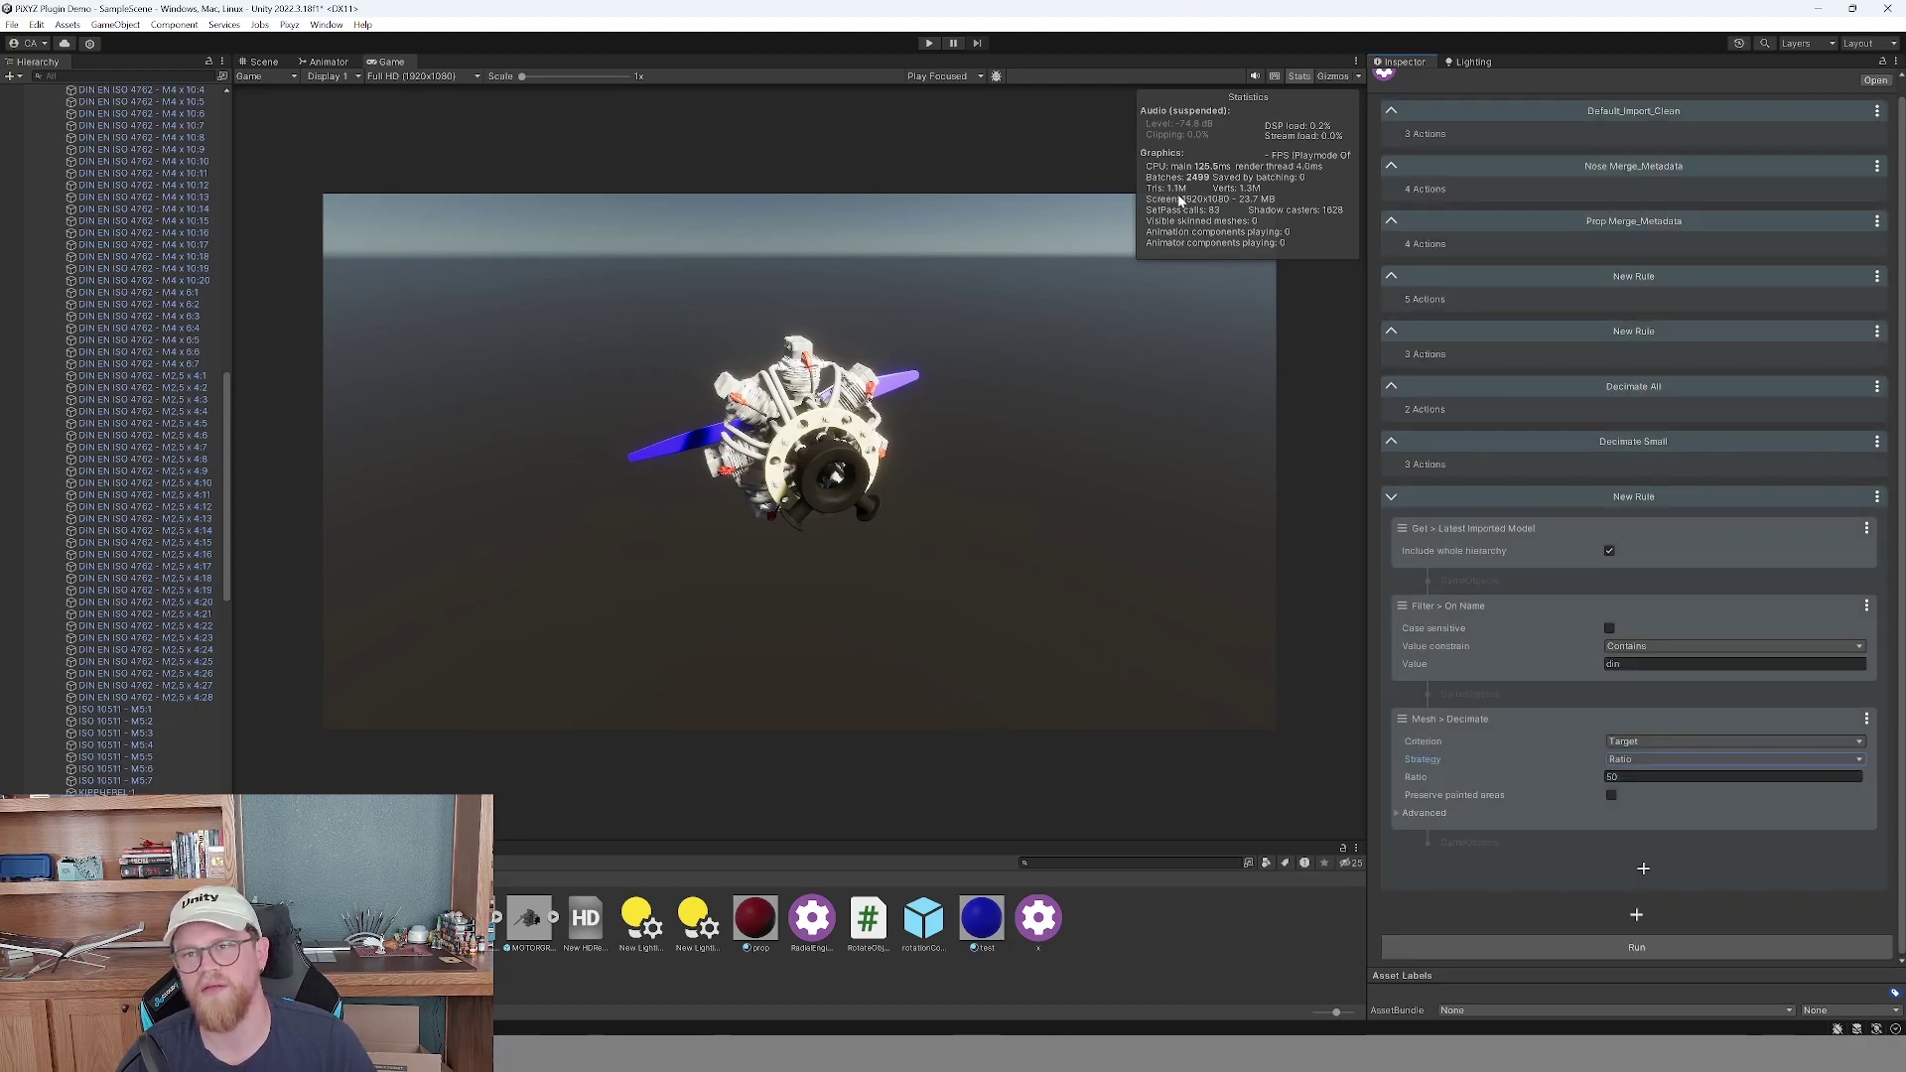
{"action": "left_click", "coordinate": [263, 62]}
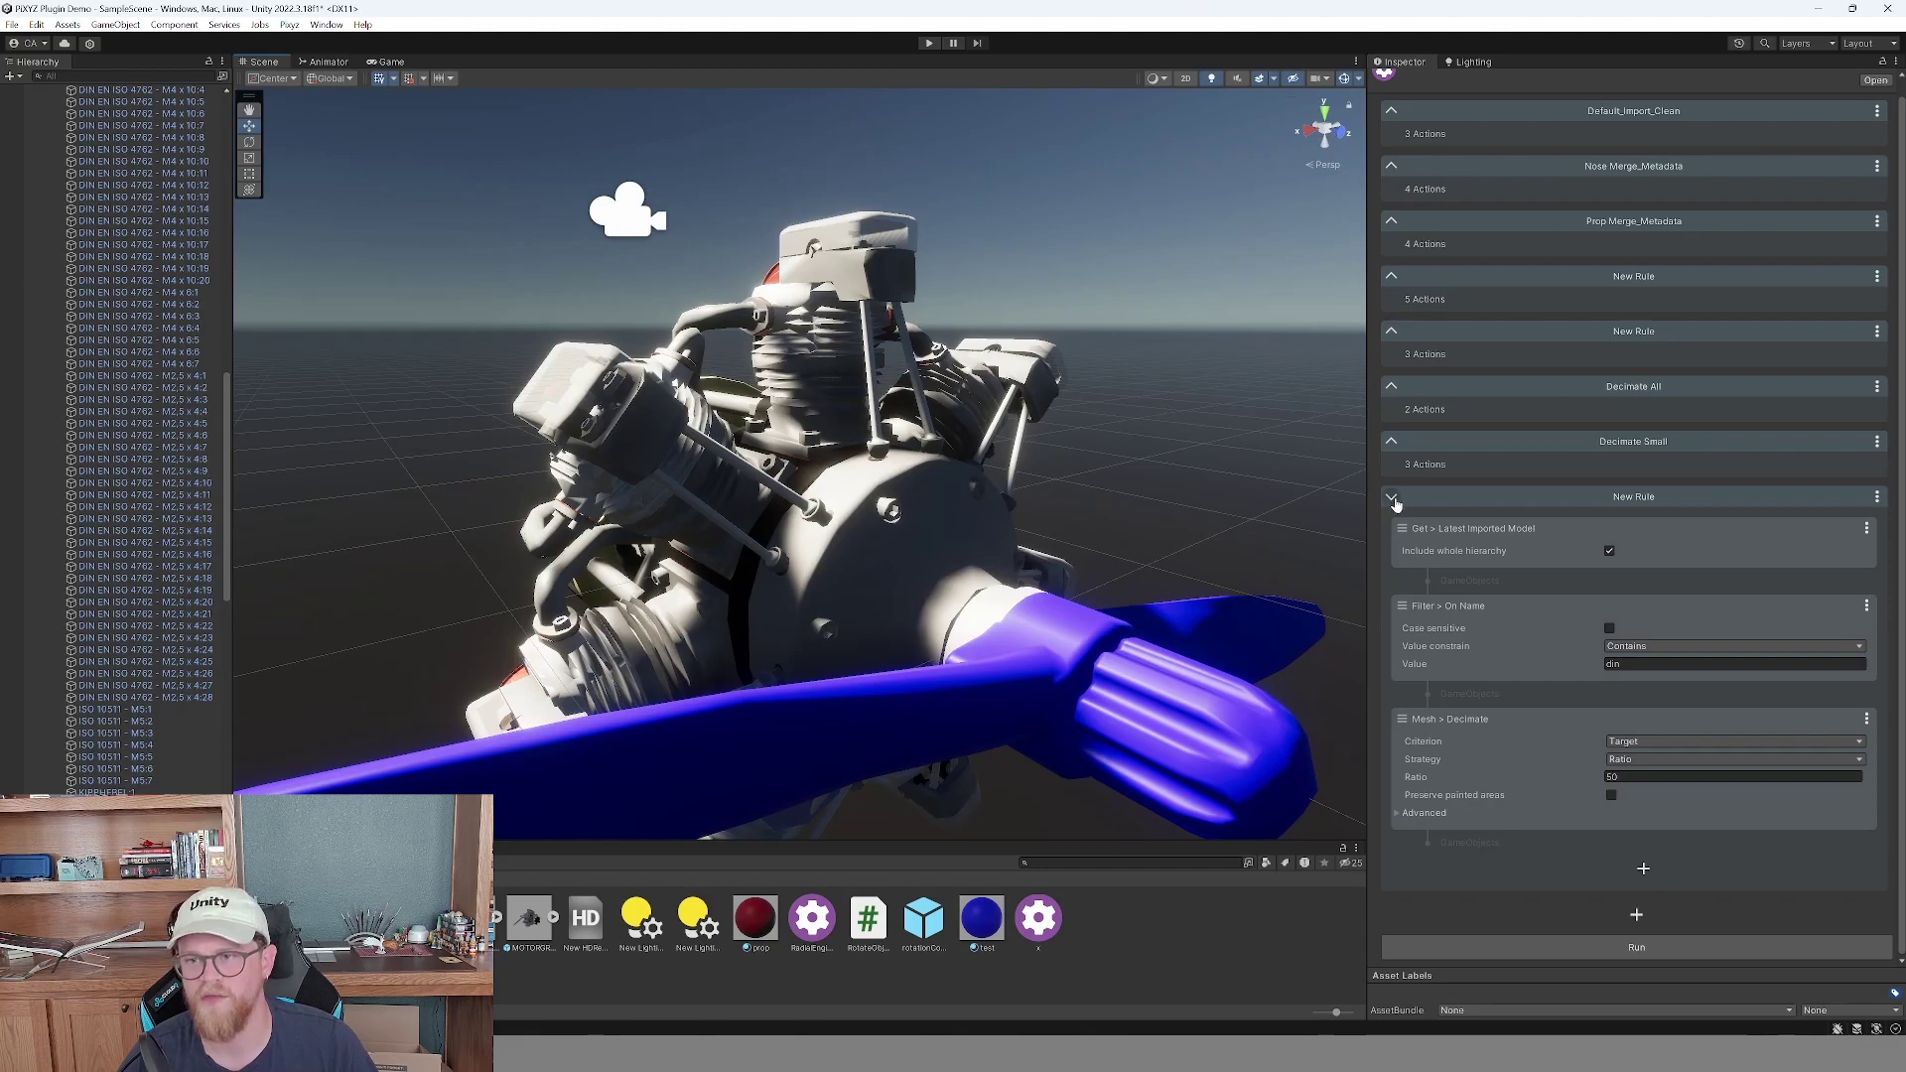
Collapse the rule that filters on "din" and rename it "Decimate Bolts".
{"action": "left_click", "coordinate": [1638, 512]}
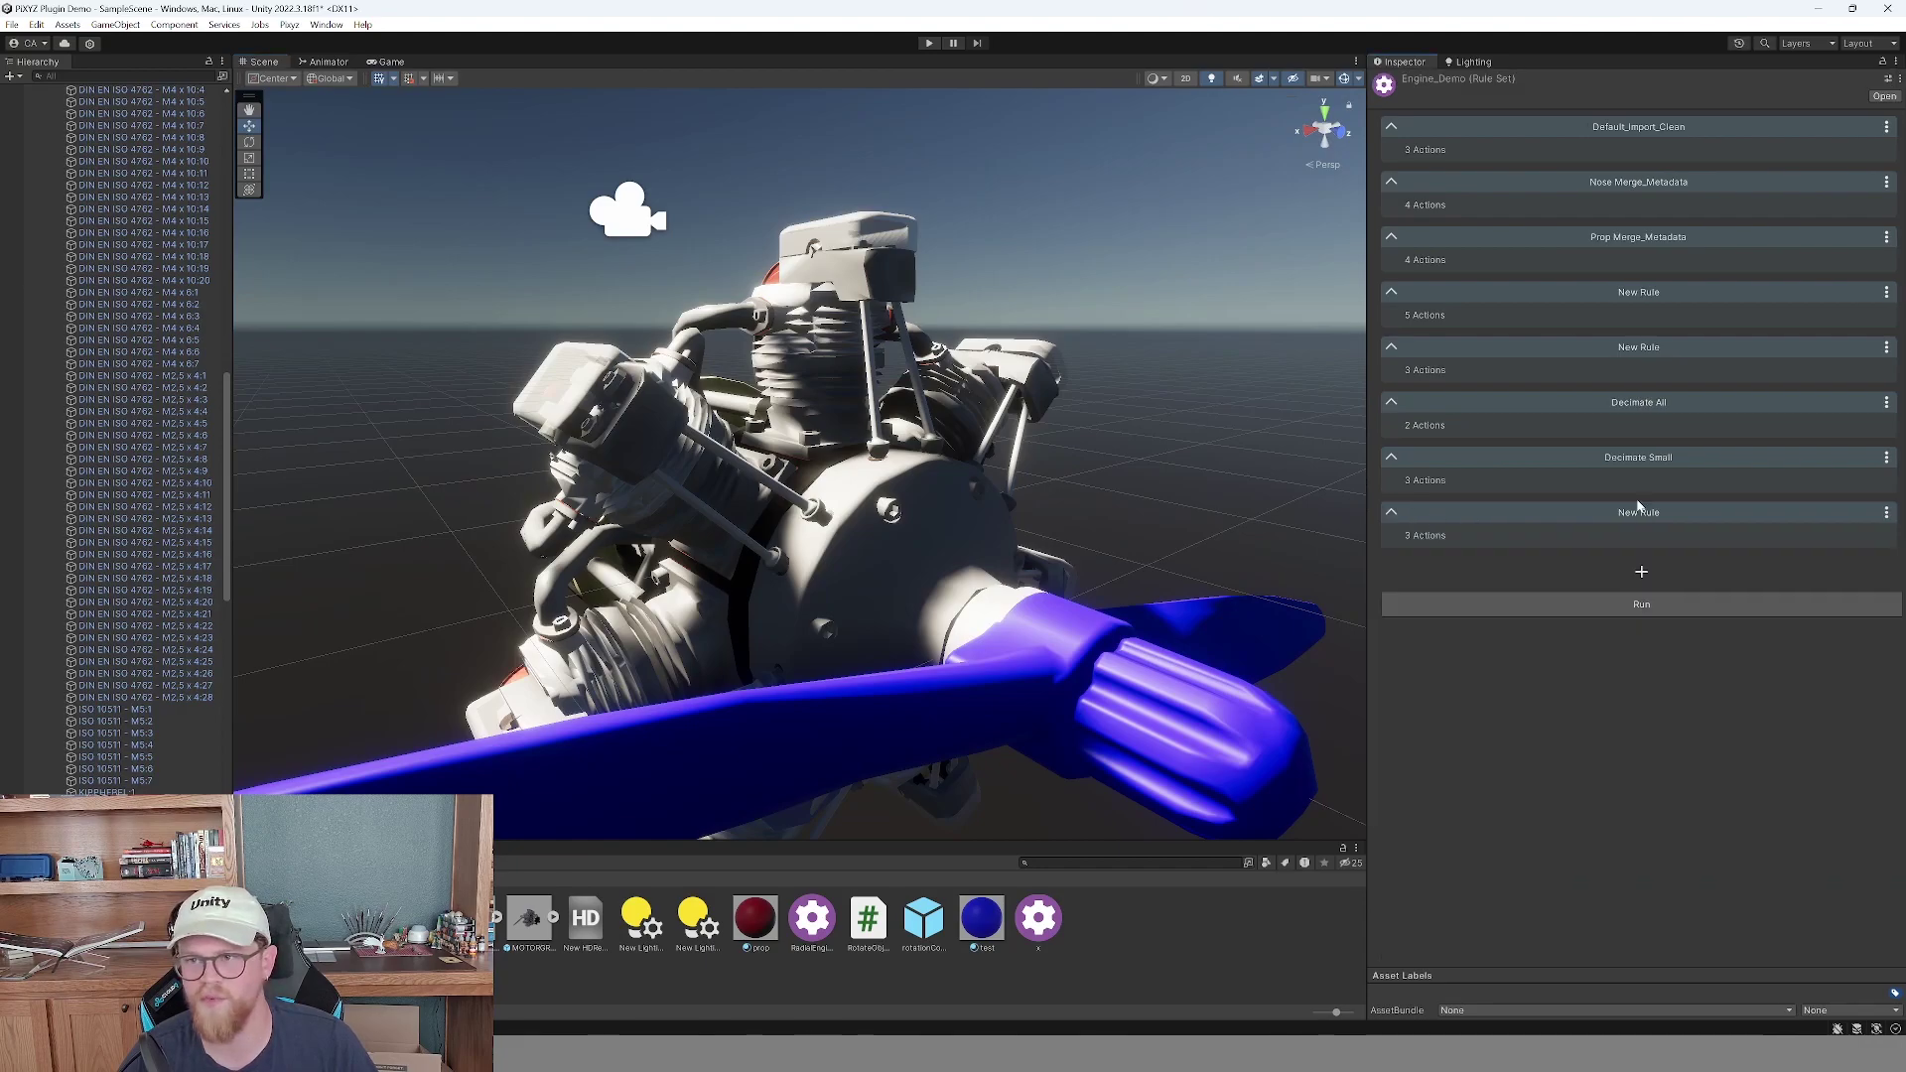
{"action": "left_click", "coordinate": [1639, 513]}
{"action": "type", "text": "Dec"}
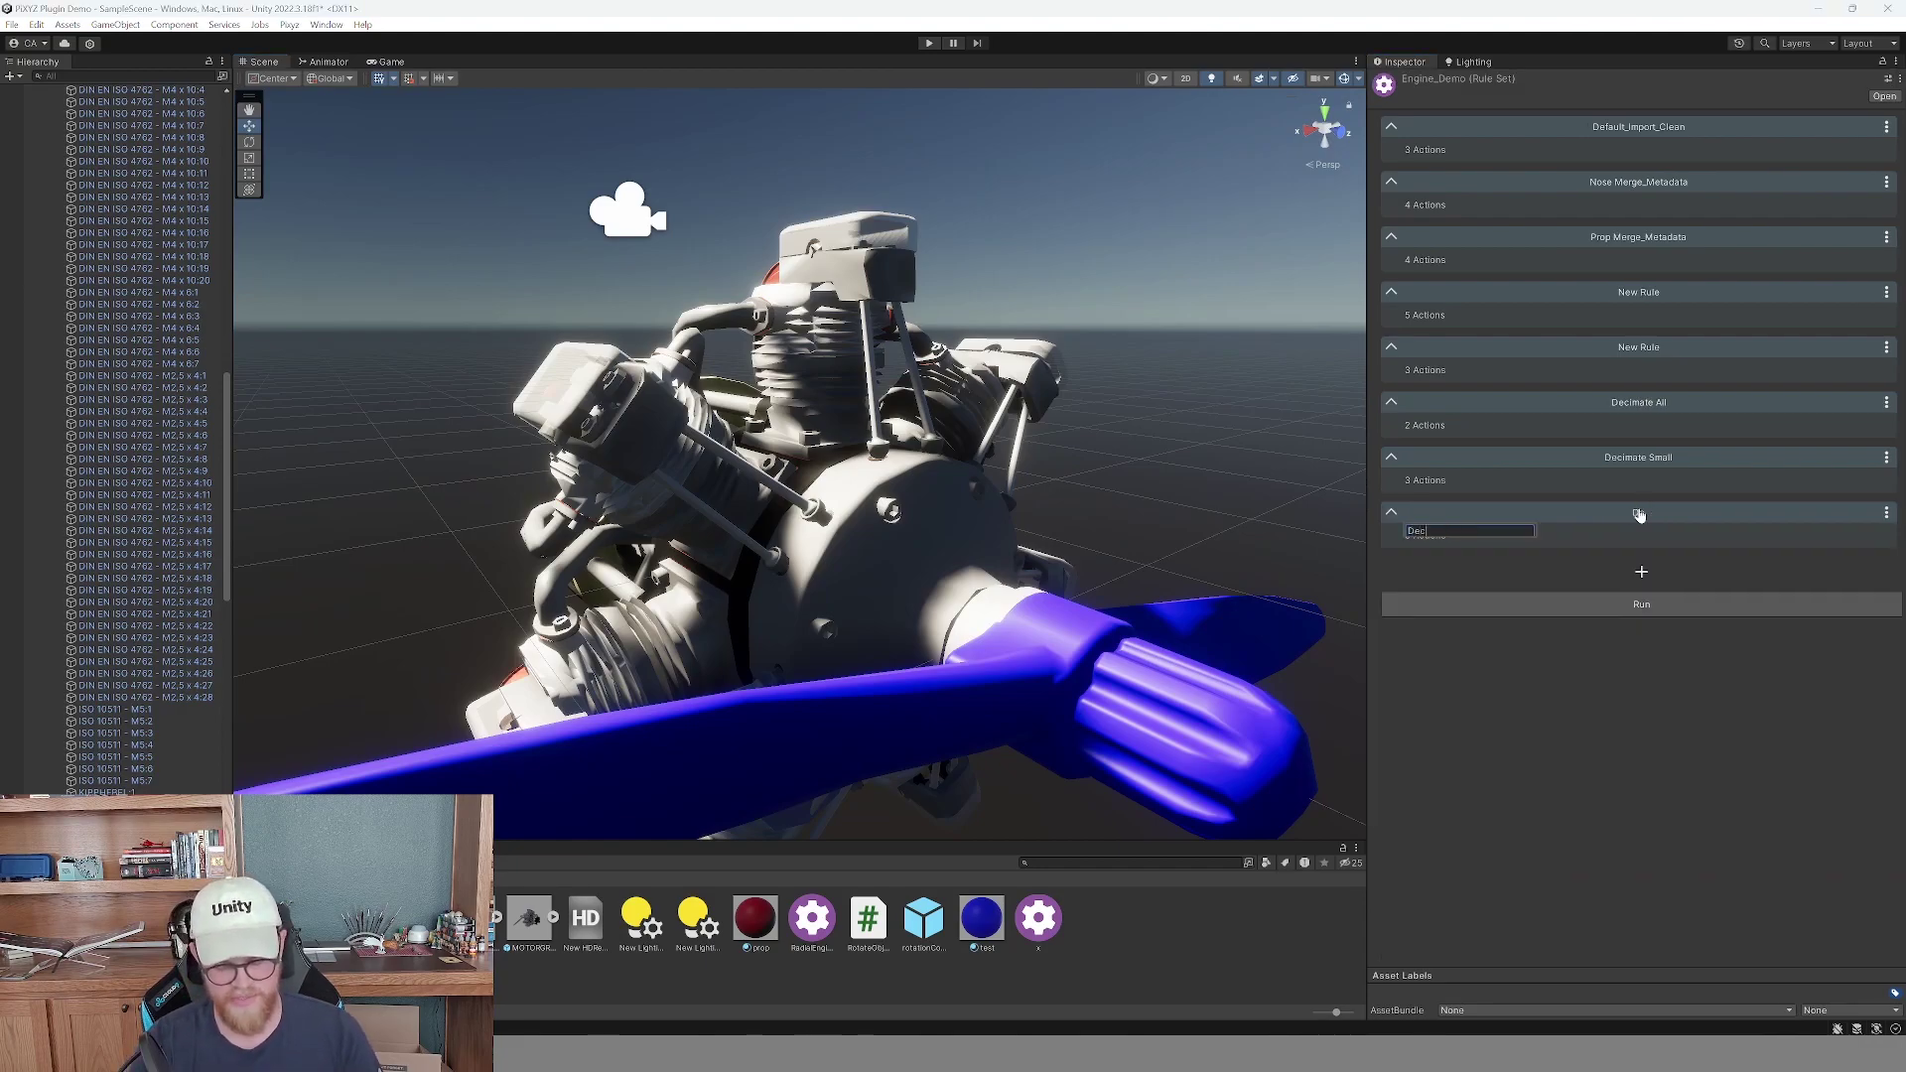
{"action": "type", "text": "imate Bolts"}
{"action": "key", "text": "Return"}
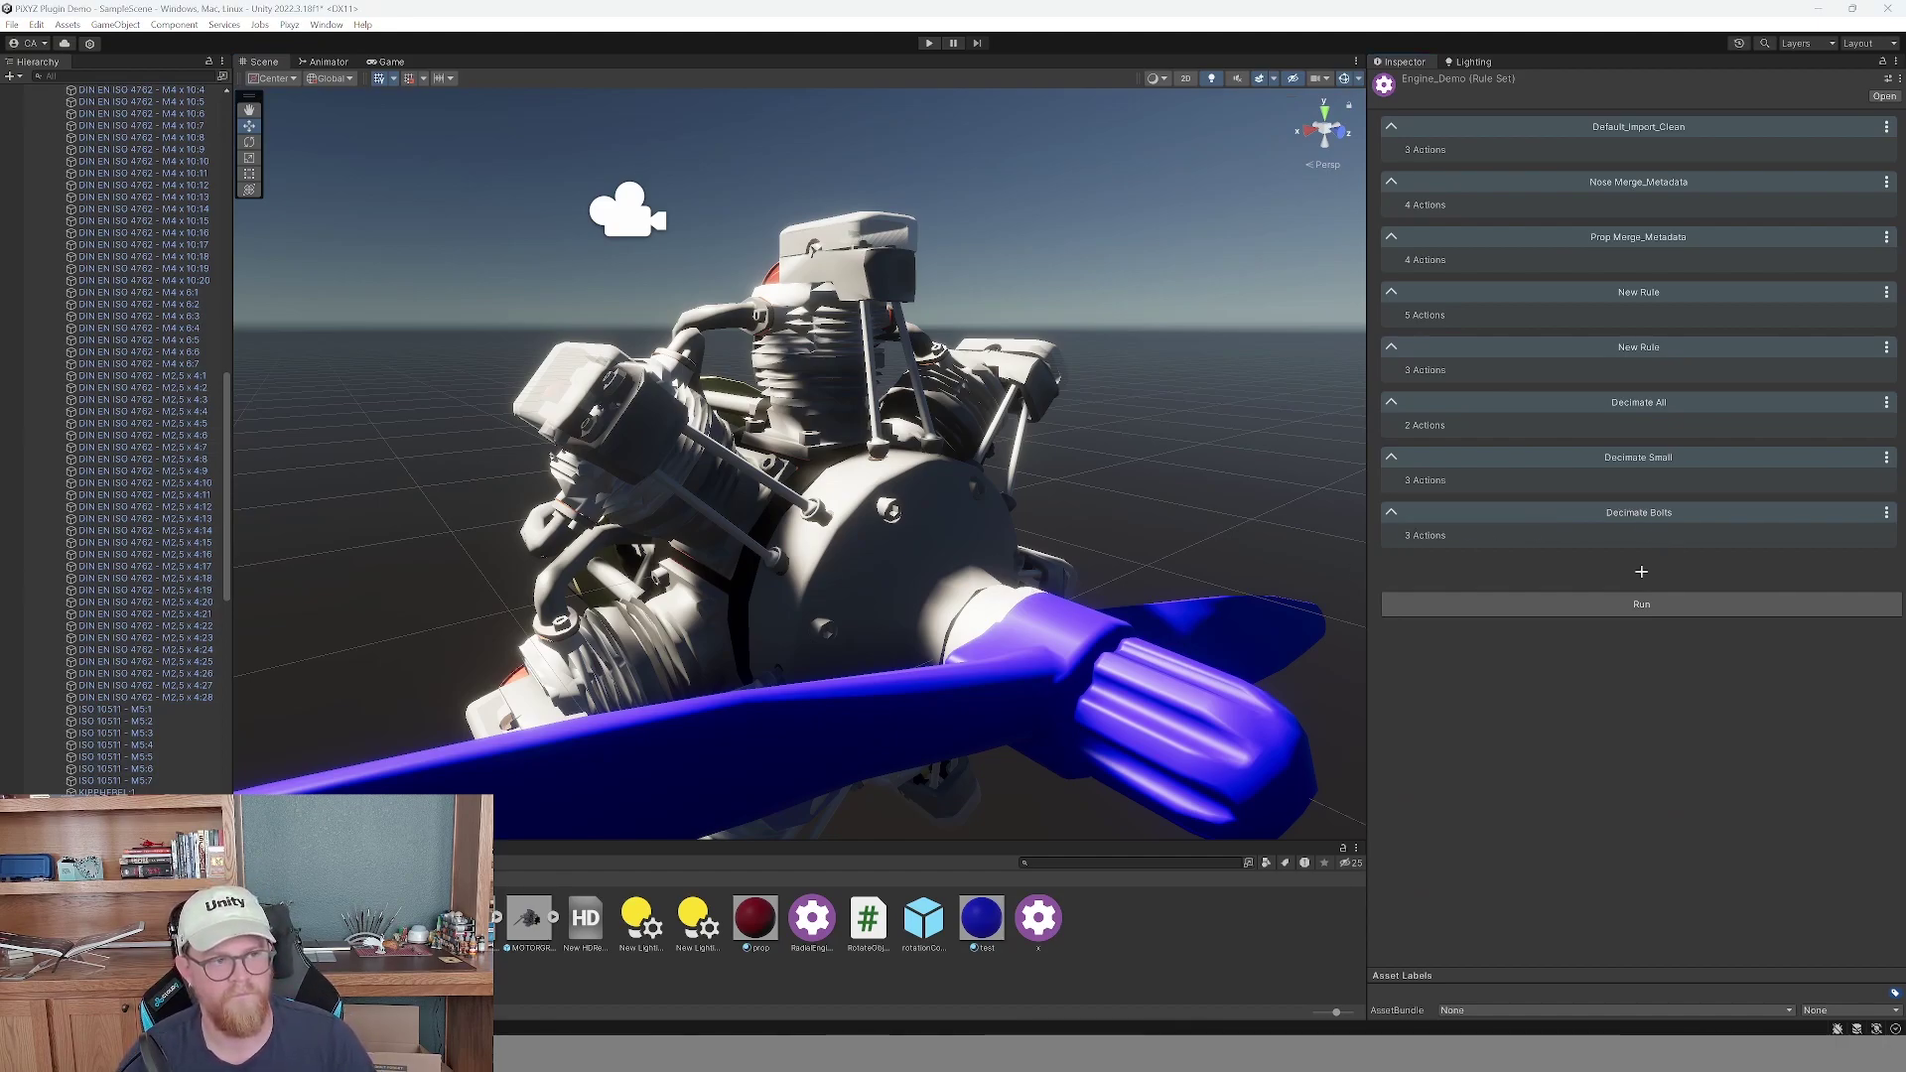
Add another rule after Decimate Bolts that starts by getting the imported models.
{"action": "left_click", "coordinate": [1641, 573]}
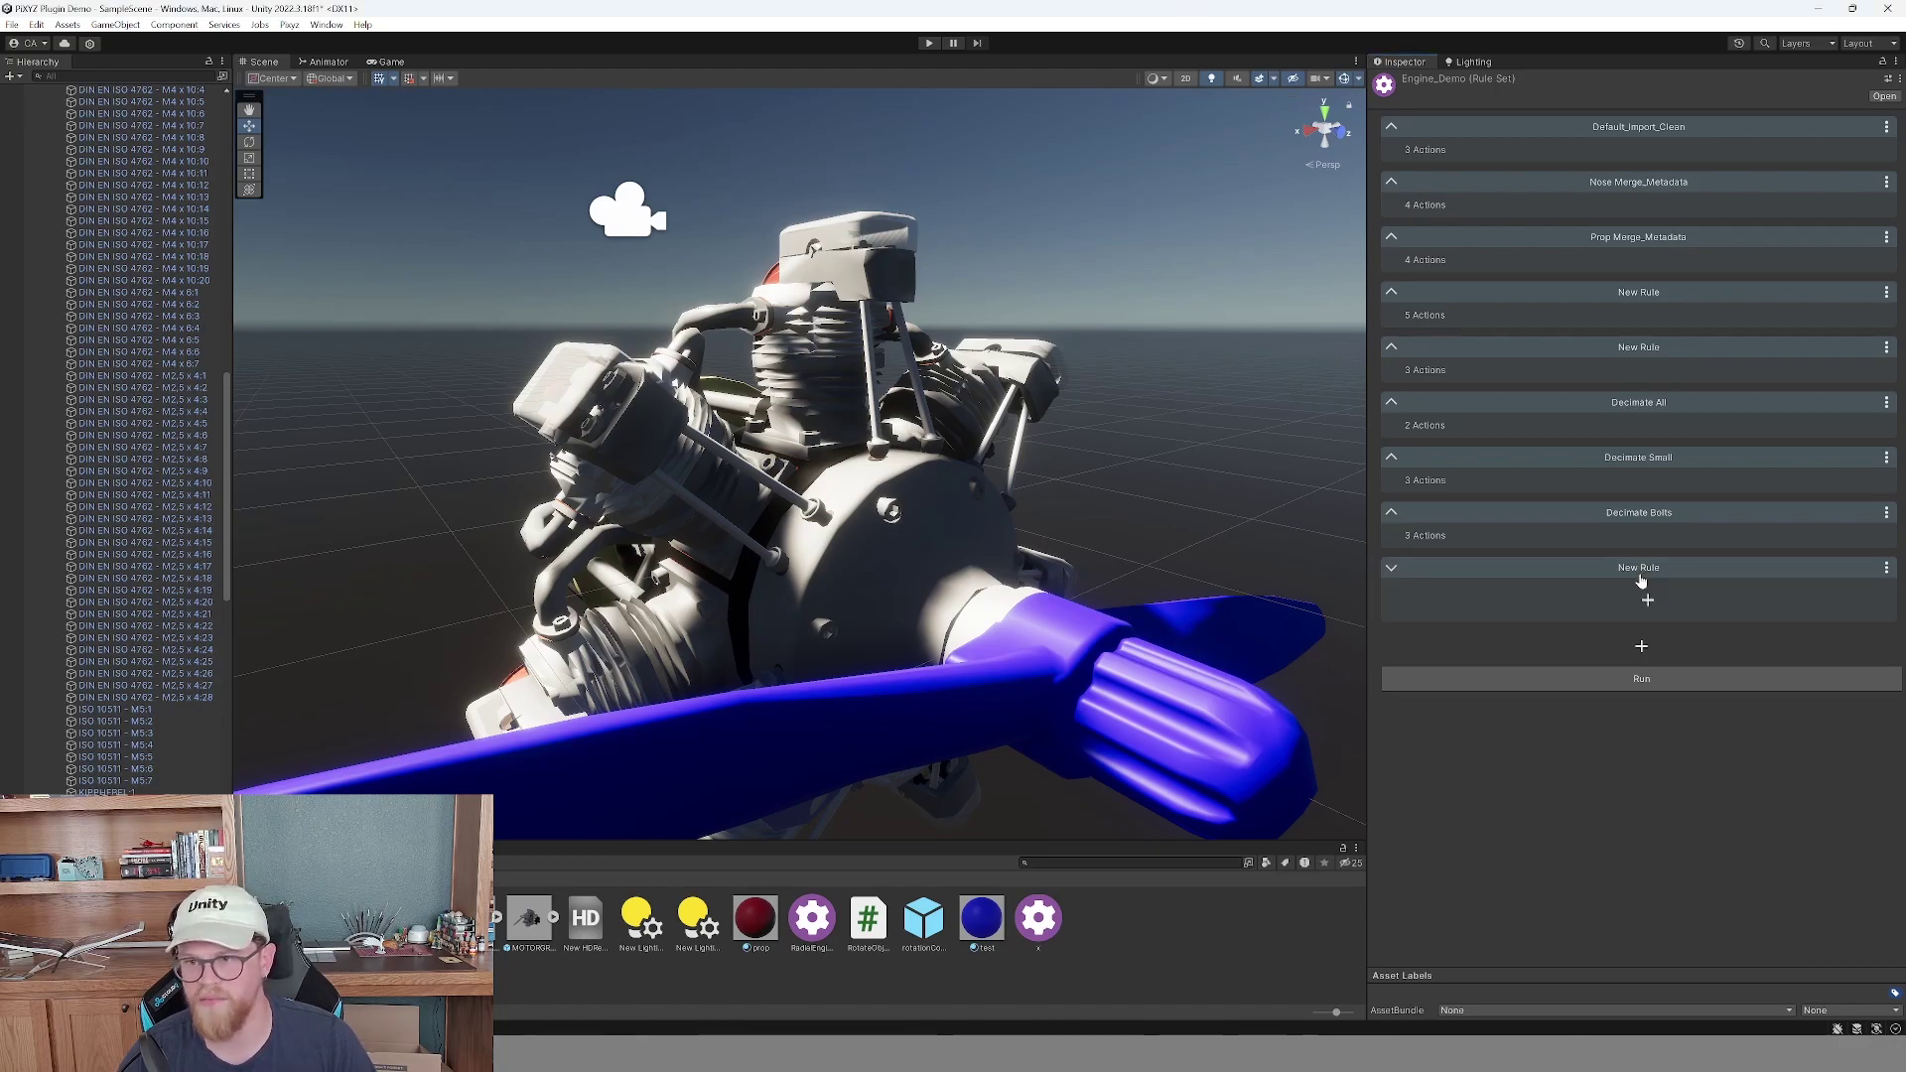
{"action": "left_click", "coordinate": [1647, 602]}
{"action": "mouse_move", "coordinate": [1656, 616]}
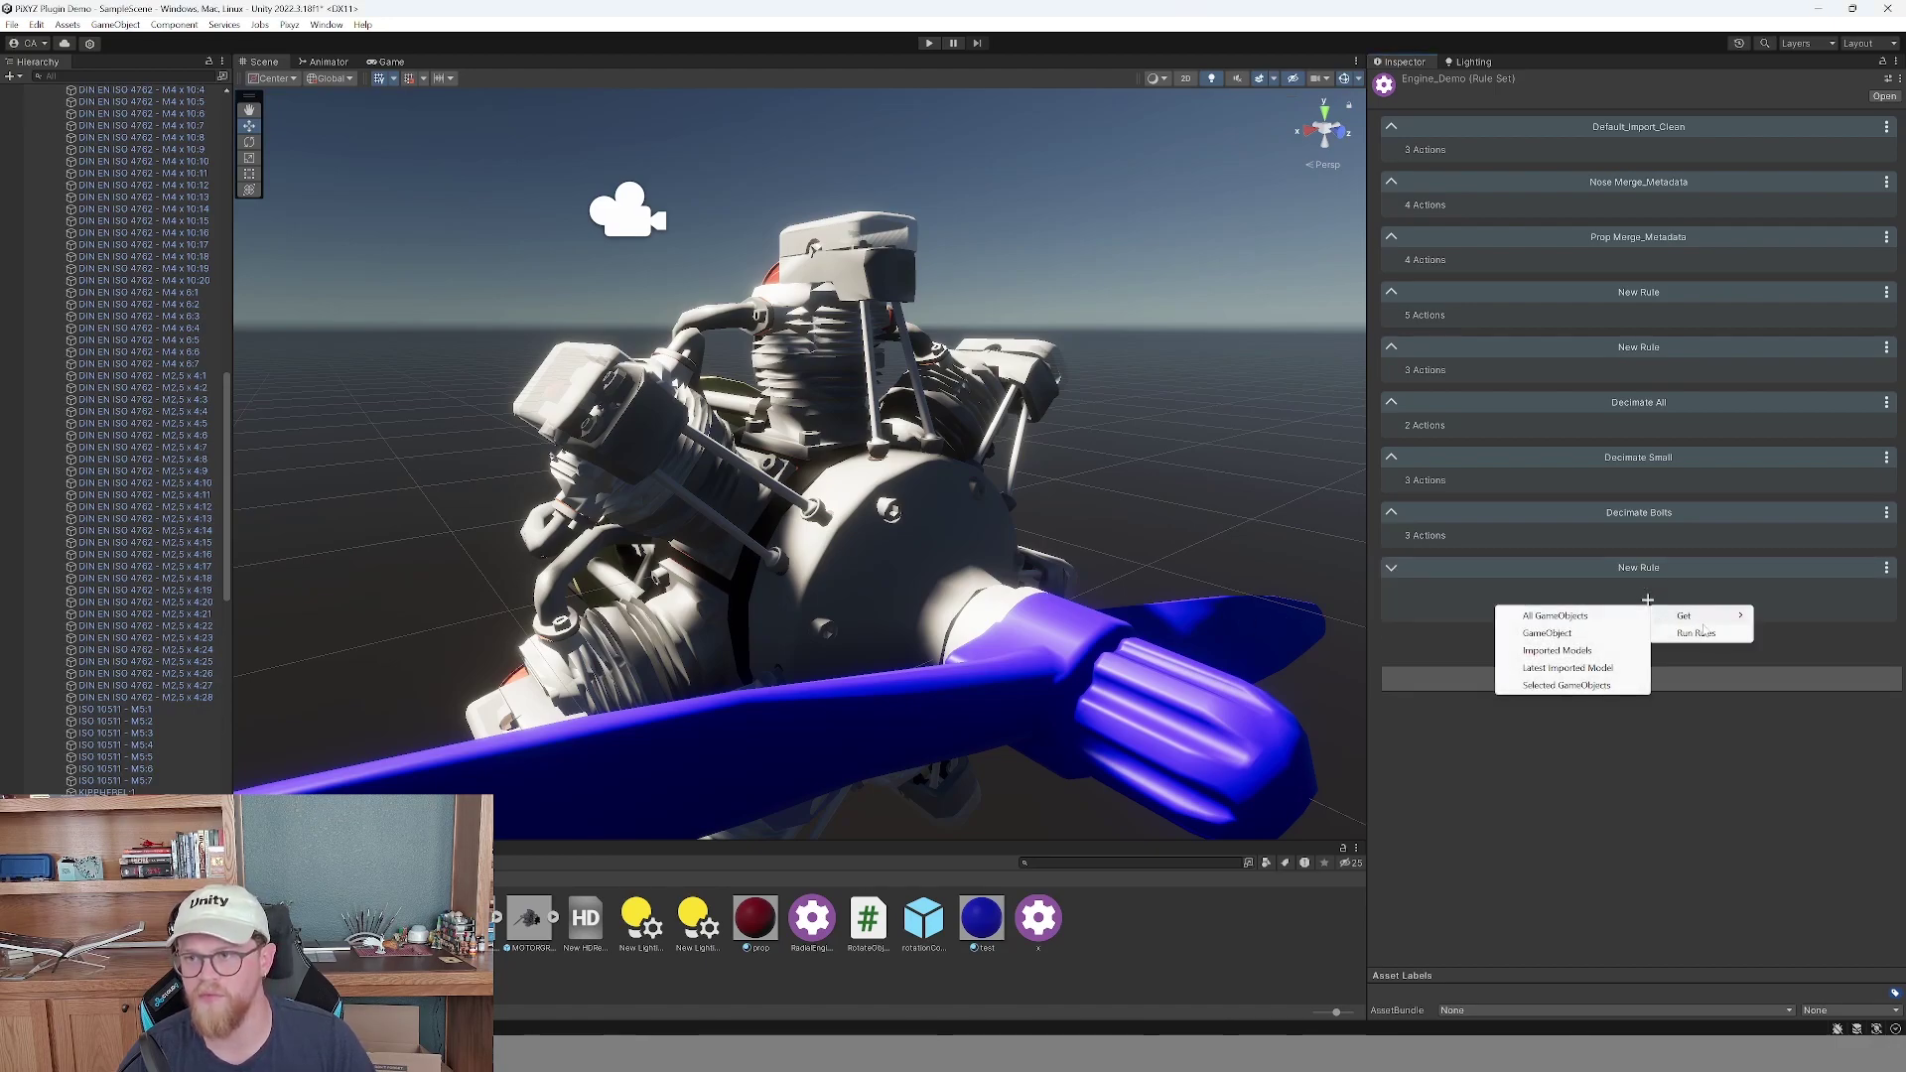
{"action": "left_click", "coordinate": [1586, 651]}
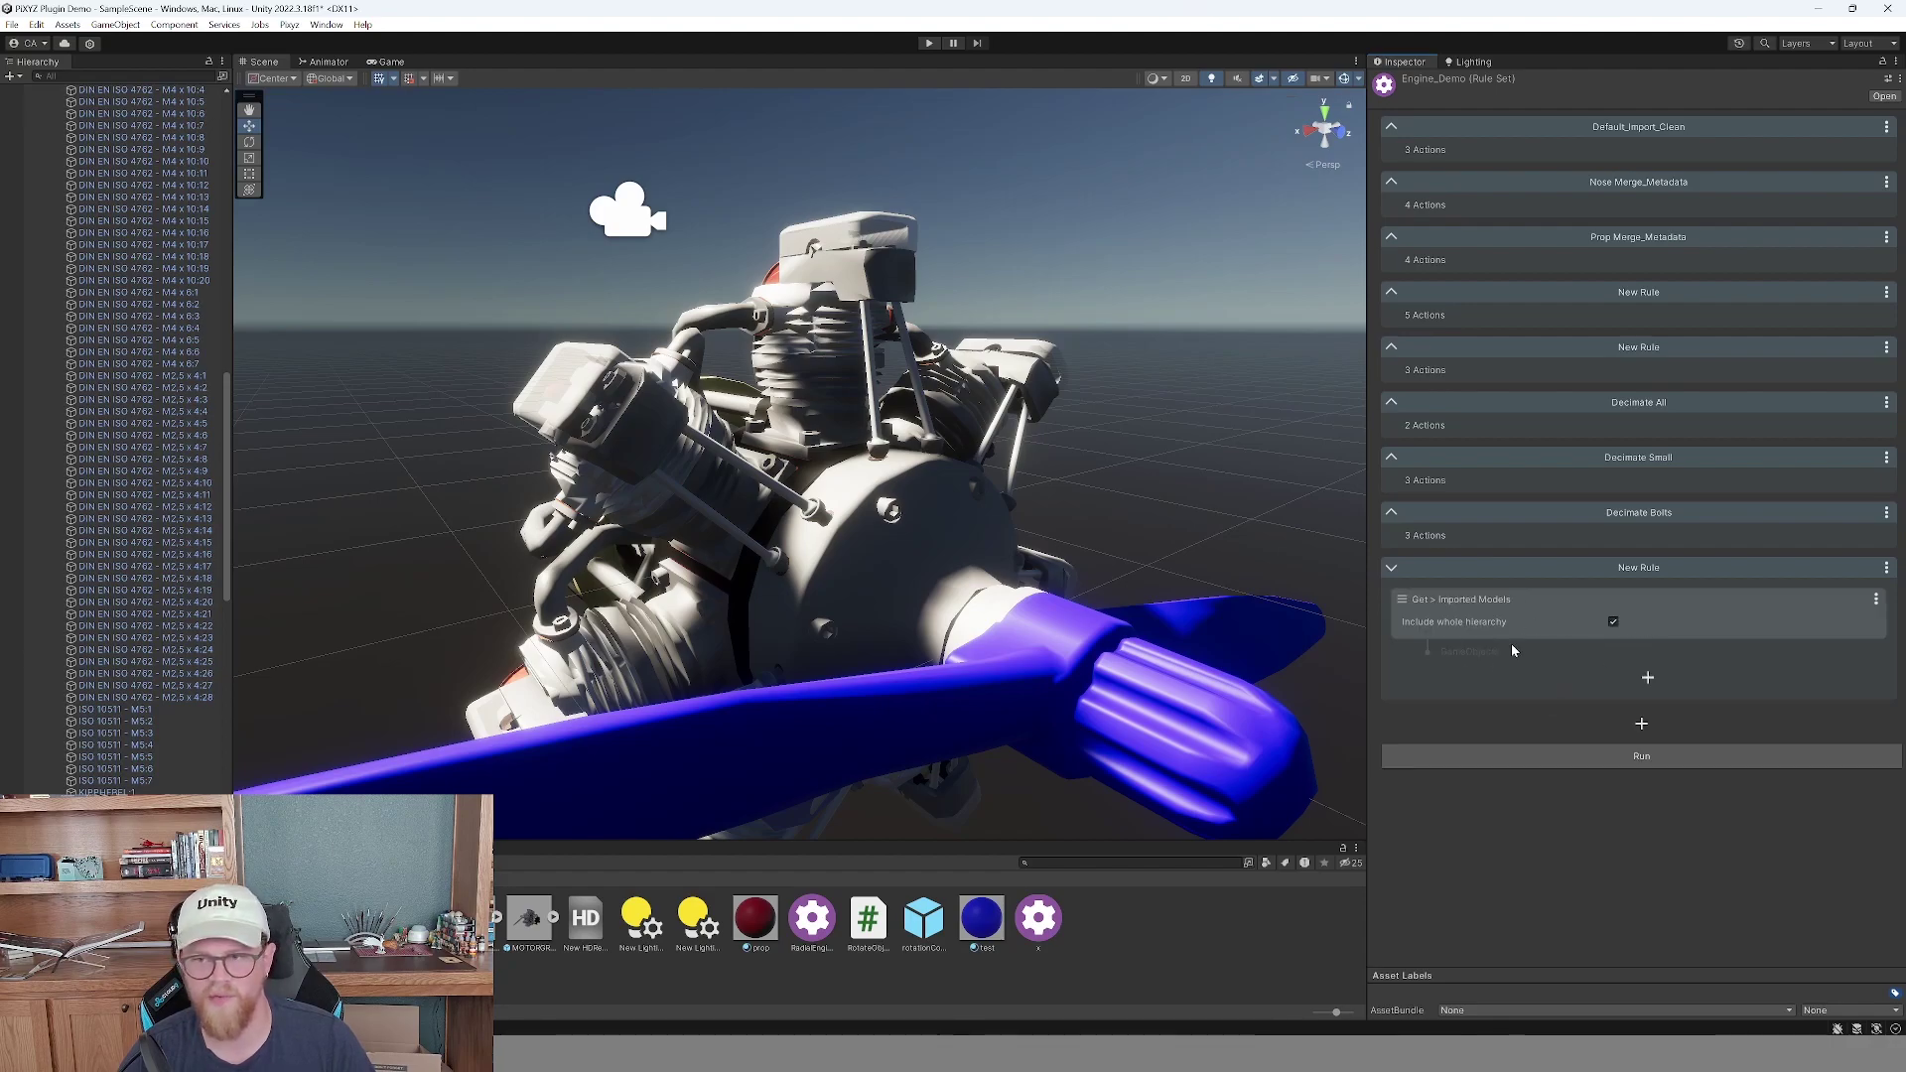
Add a Mesh Remove Hidden action to the new rule and set its precision preset to High.
{"action": "left_click", "coordinate": [1648, 685]}
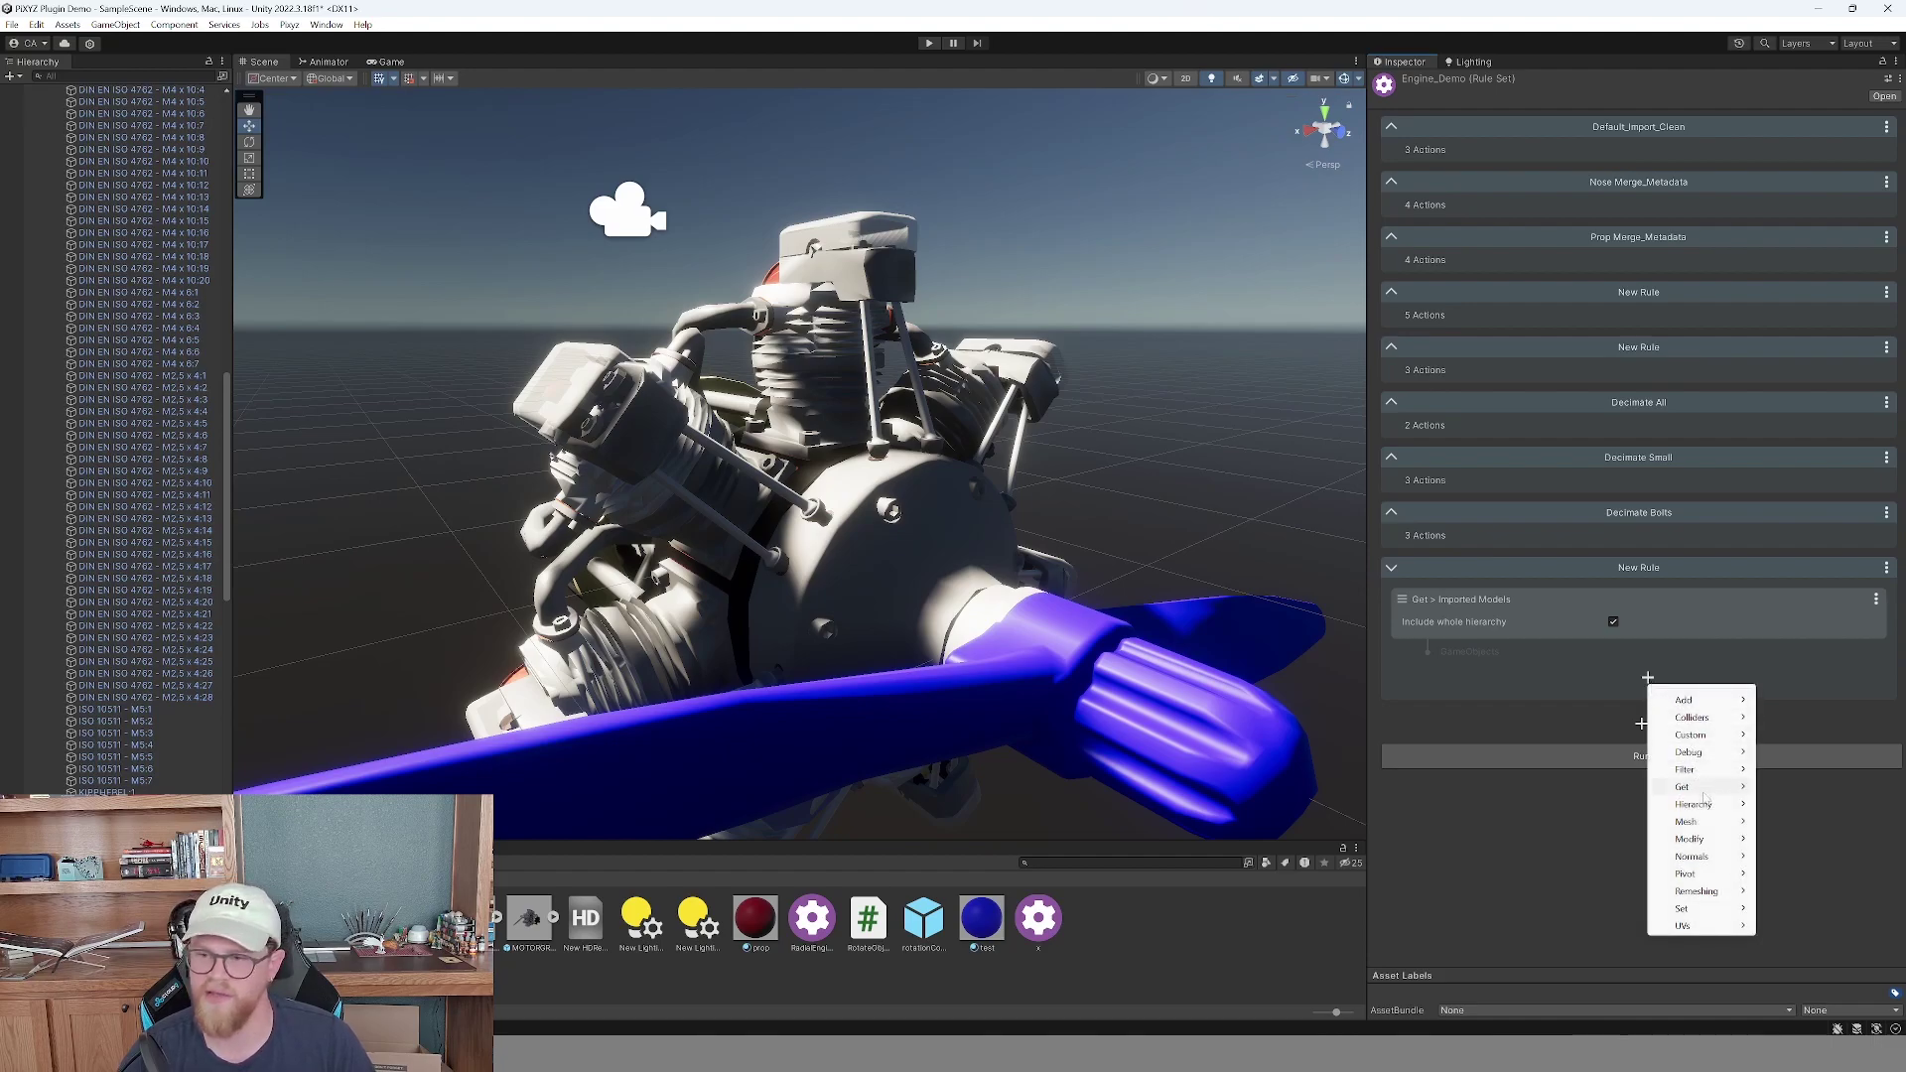
{"action": "mouse_move", "coordinate": [1712, 824]}
{"action": "left_click", "coordinate": [1809, 839]}
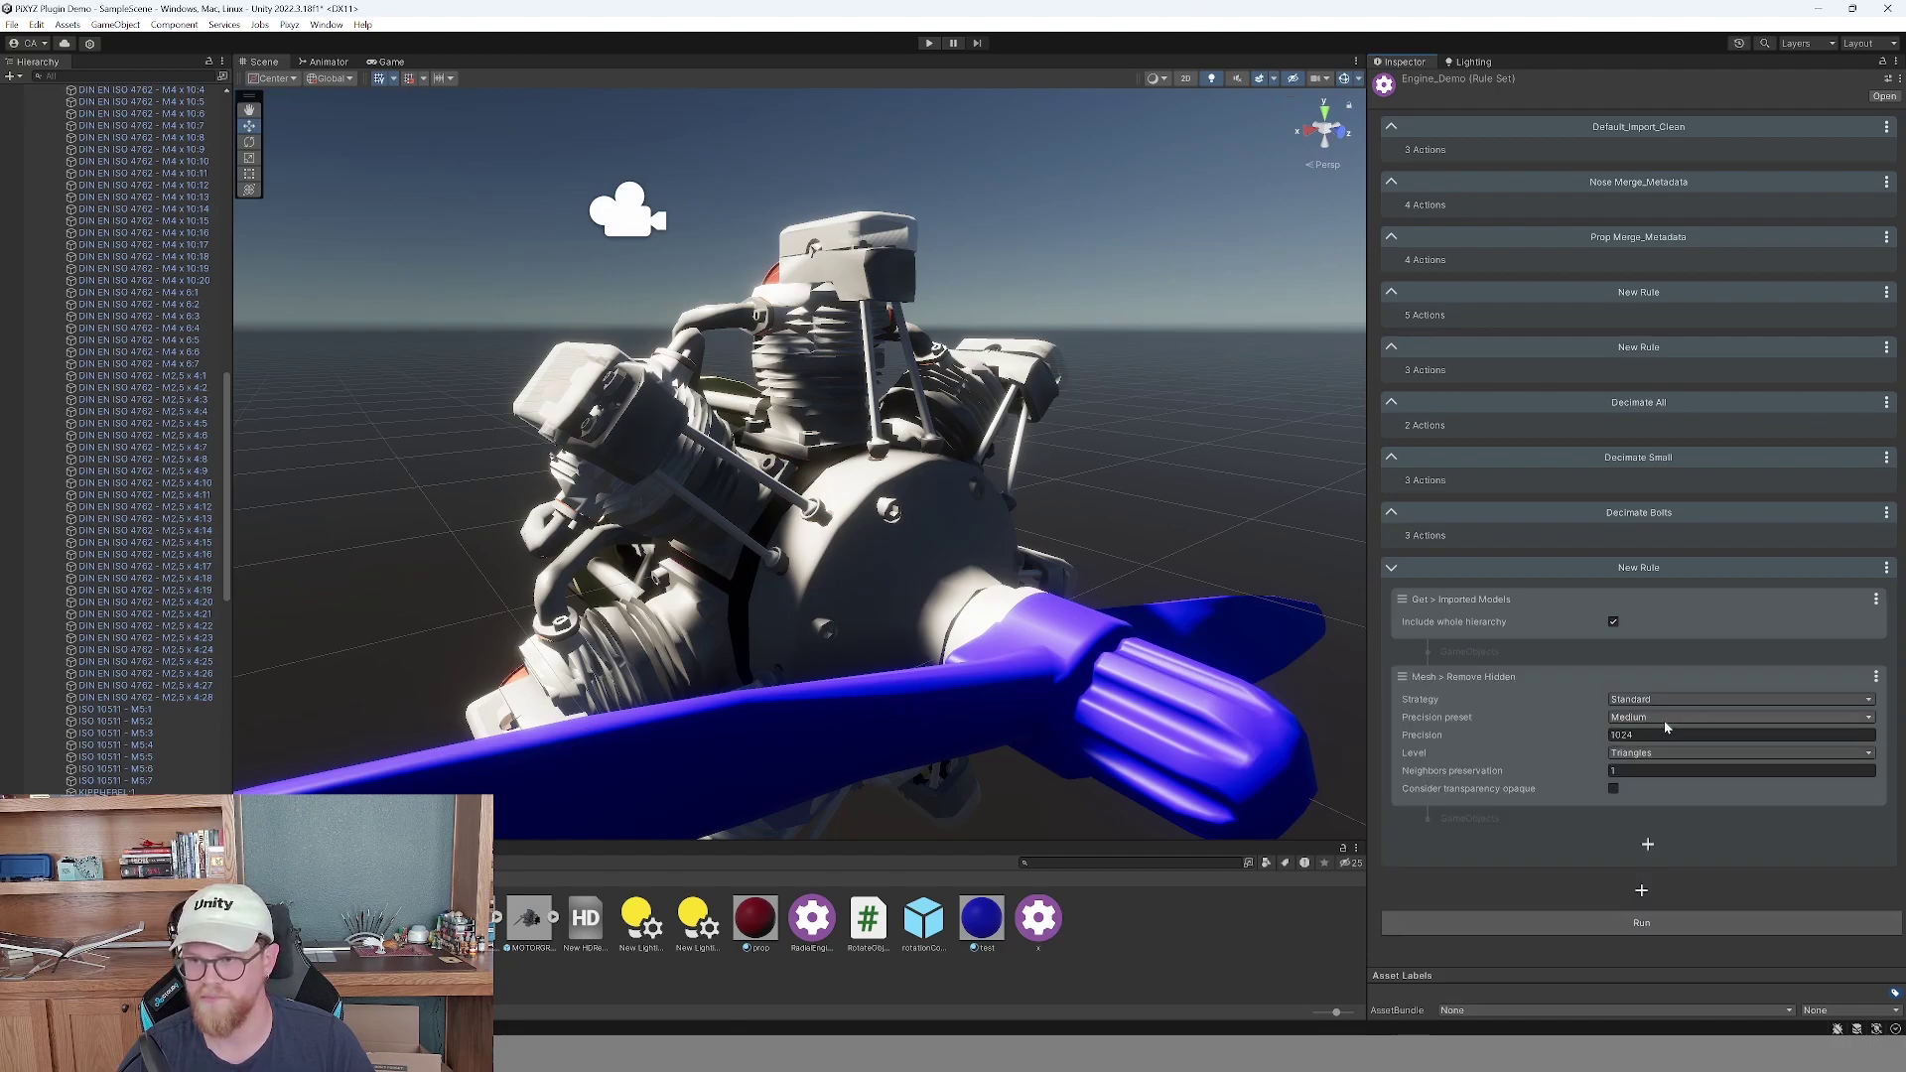
{"action": "left_click", "coordinate": [1671, 717]}
{"action": "left_click", "coordinate": [1656, 787]}
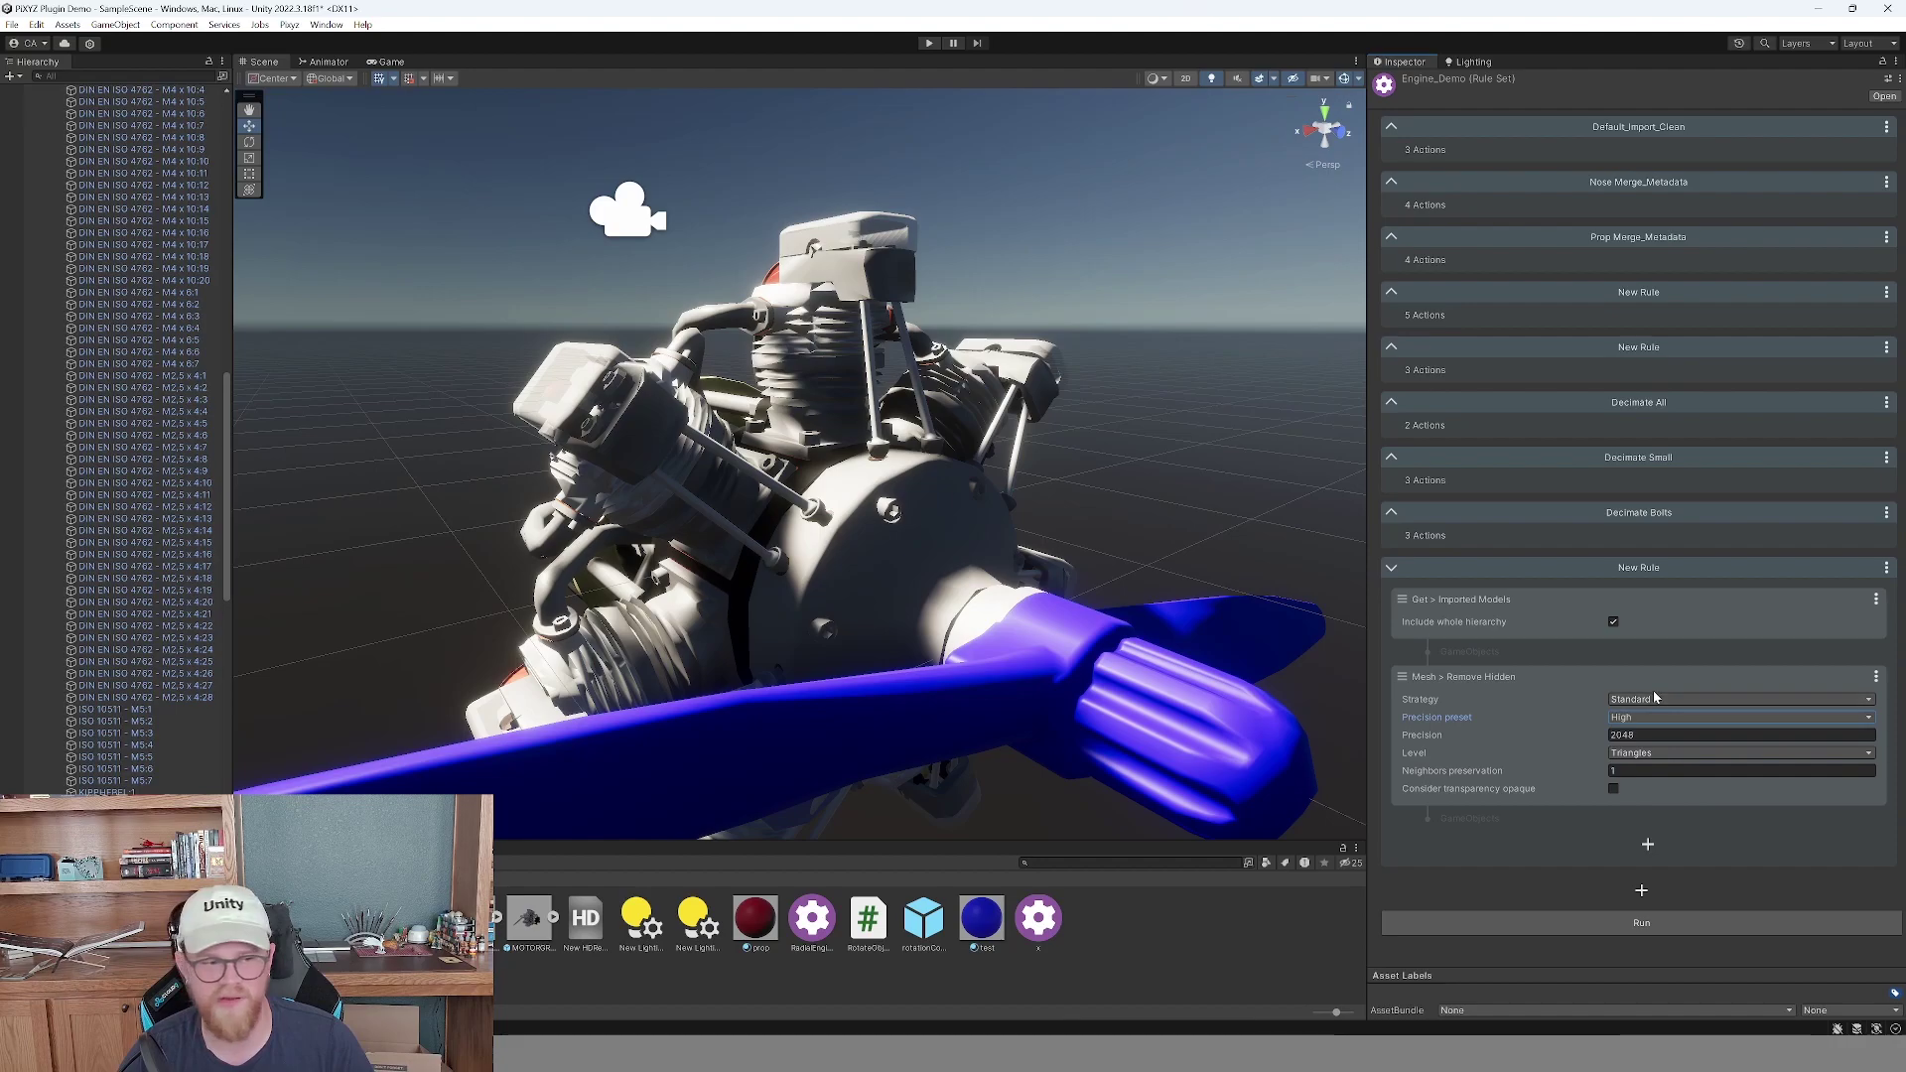
Run the rule set on the engine and check the rendering statistics in the Game view.
{"action": "left_click", "coordinate": [390, 62]}
{"action": "left_click", "coordinate": [1650, 923]}
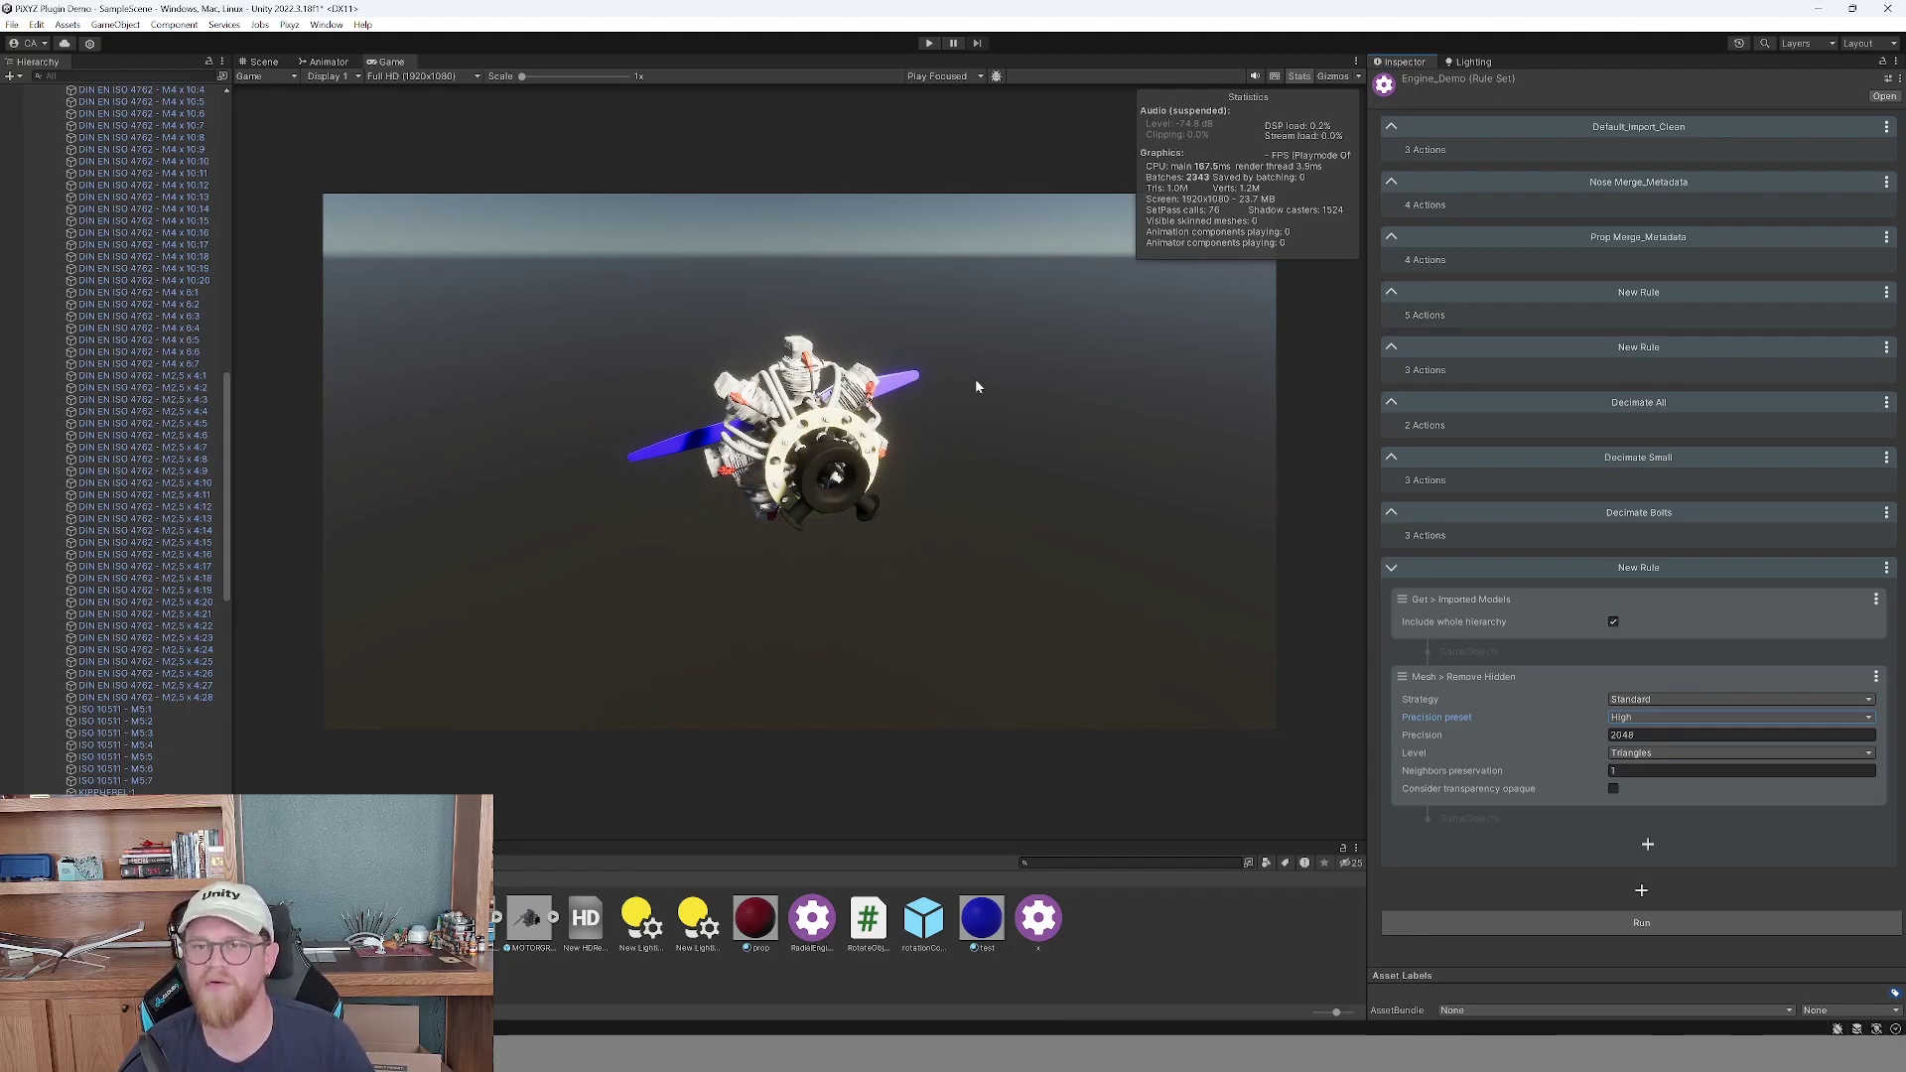
{"action": "left_click", "coordinate": [262, 63]}
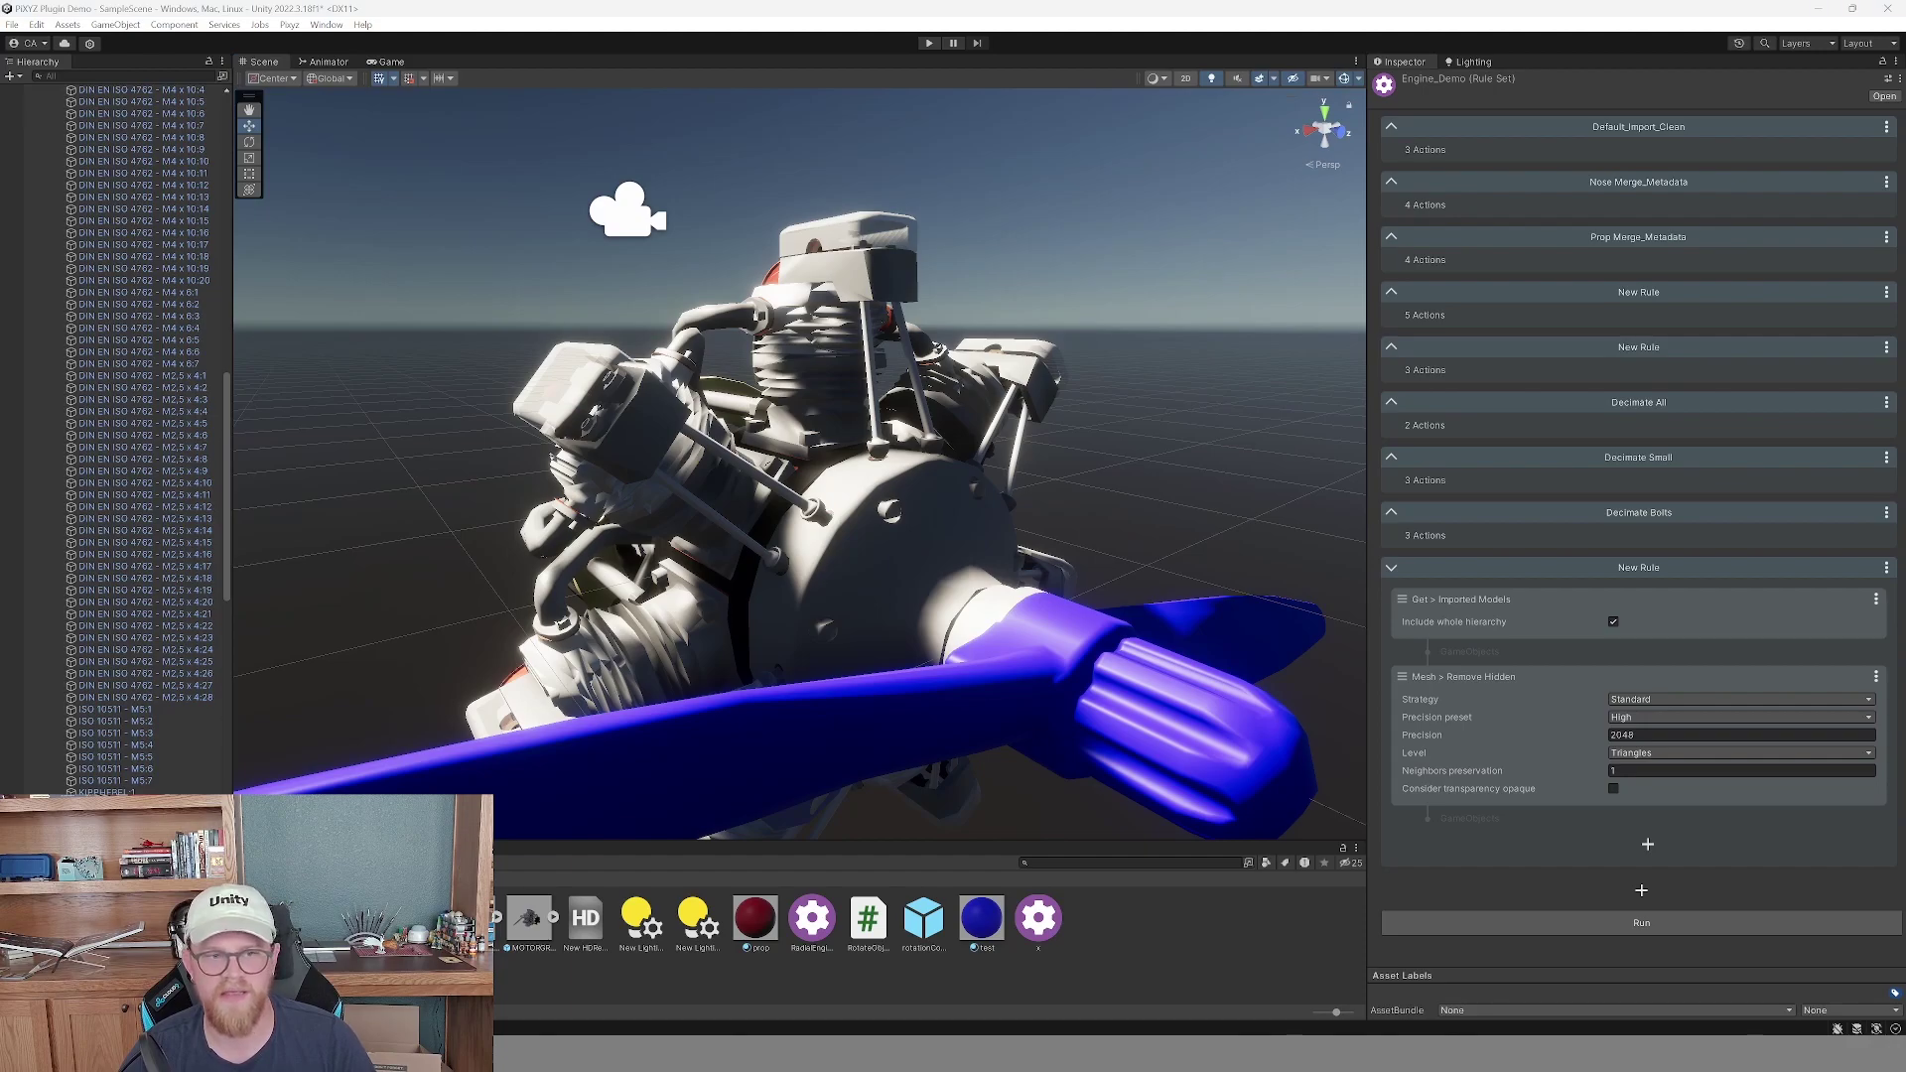
{"action": "scroll", "coordinate": [180, 475], "scroll_direction": "up", "scroll_amount": 15}
{"action": "scroll", "coordinate": [181, 475], "scroll_direction": "up", "scroll_amount": 4}
{"action": "left_click", "coordinate": [391, 62]}
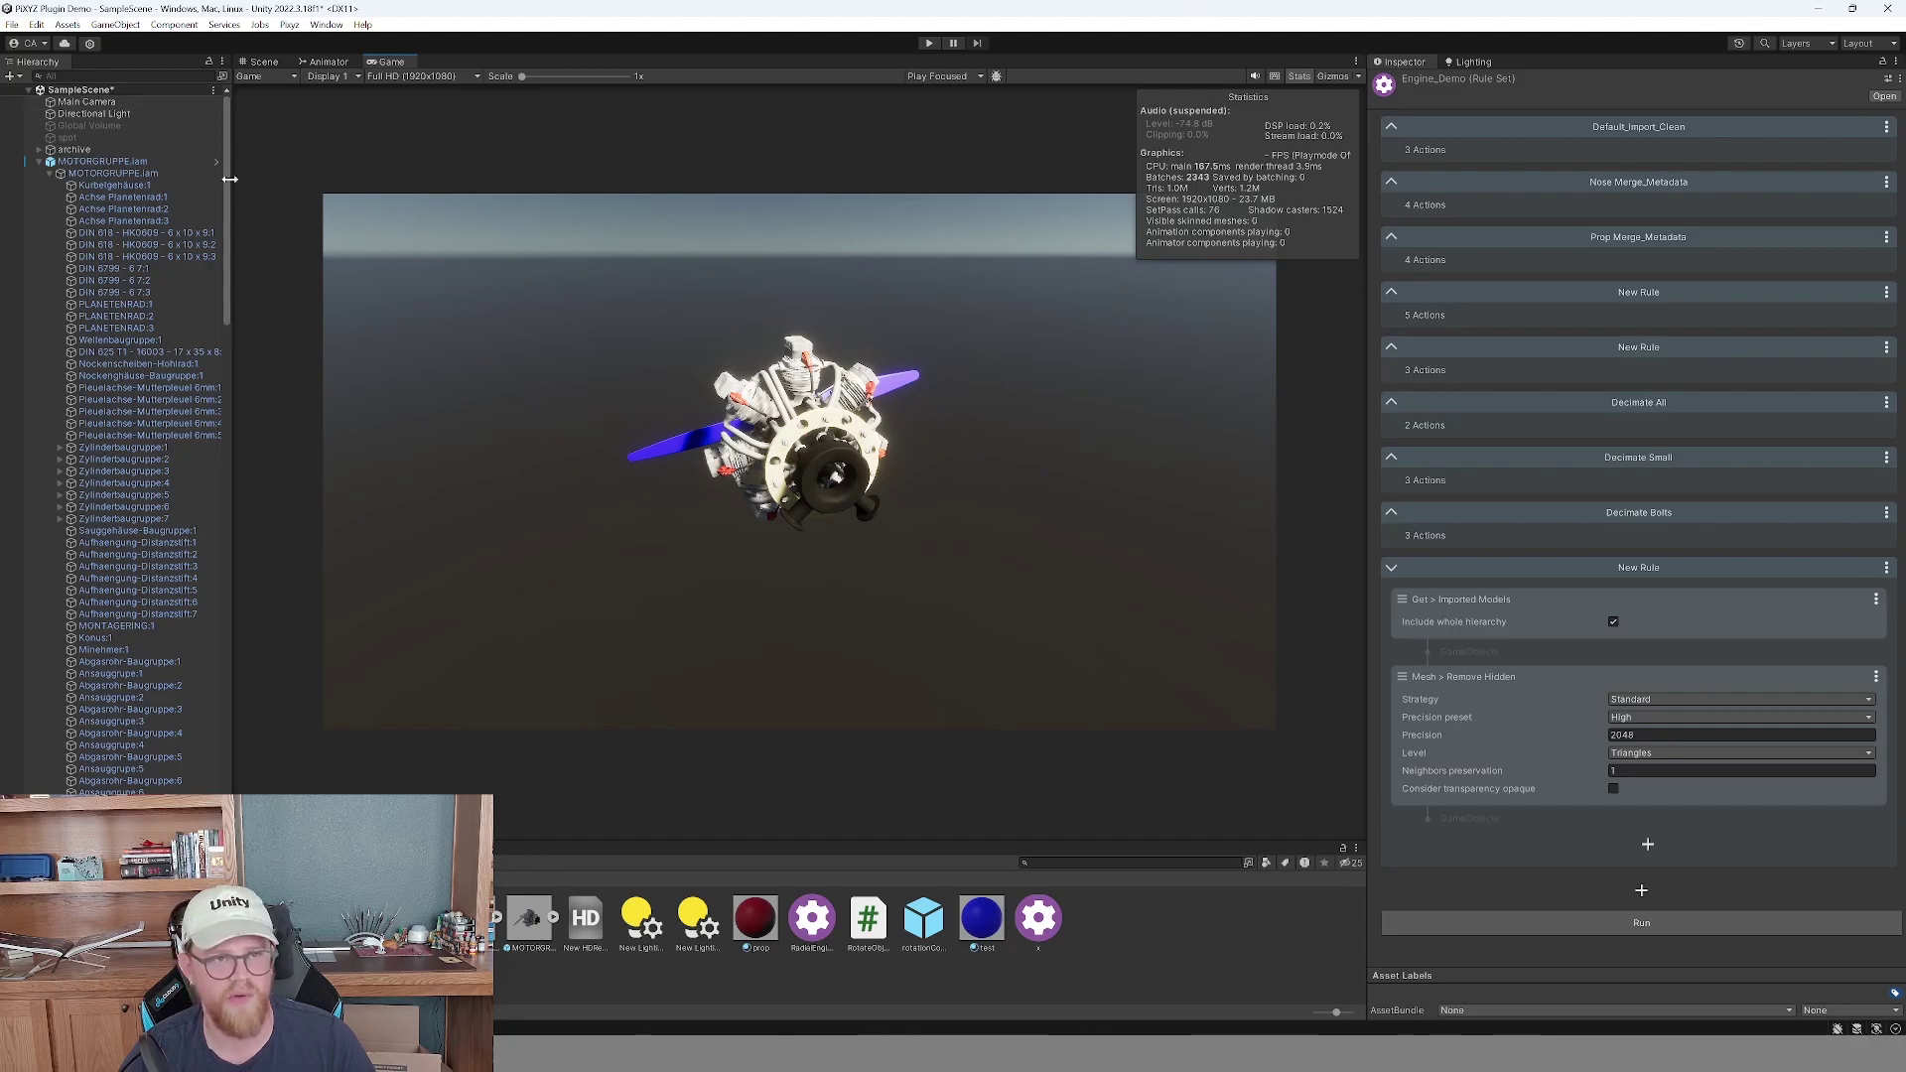
Examine one of the M4 x 10 bolts and look at the engine from the front and rear in the Scene view.
{"action": "scroll", "coordinate": [214, 285], "scroll_direction": "down", "scroll_amount": 1}
{"action": "scroll", "coordinate": [204, 288], "scroll_direction": "down", "scroll_amount": 20}
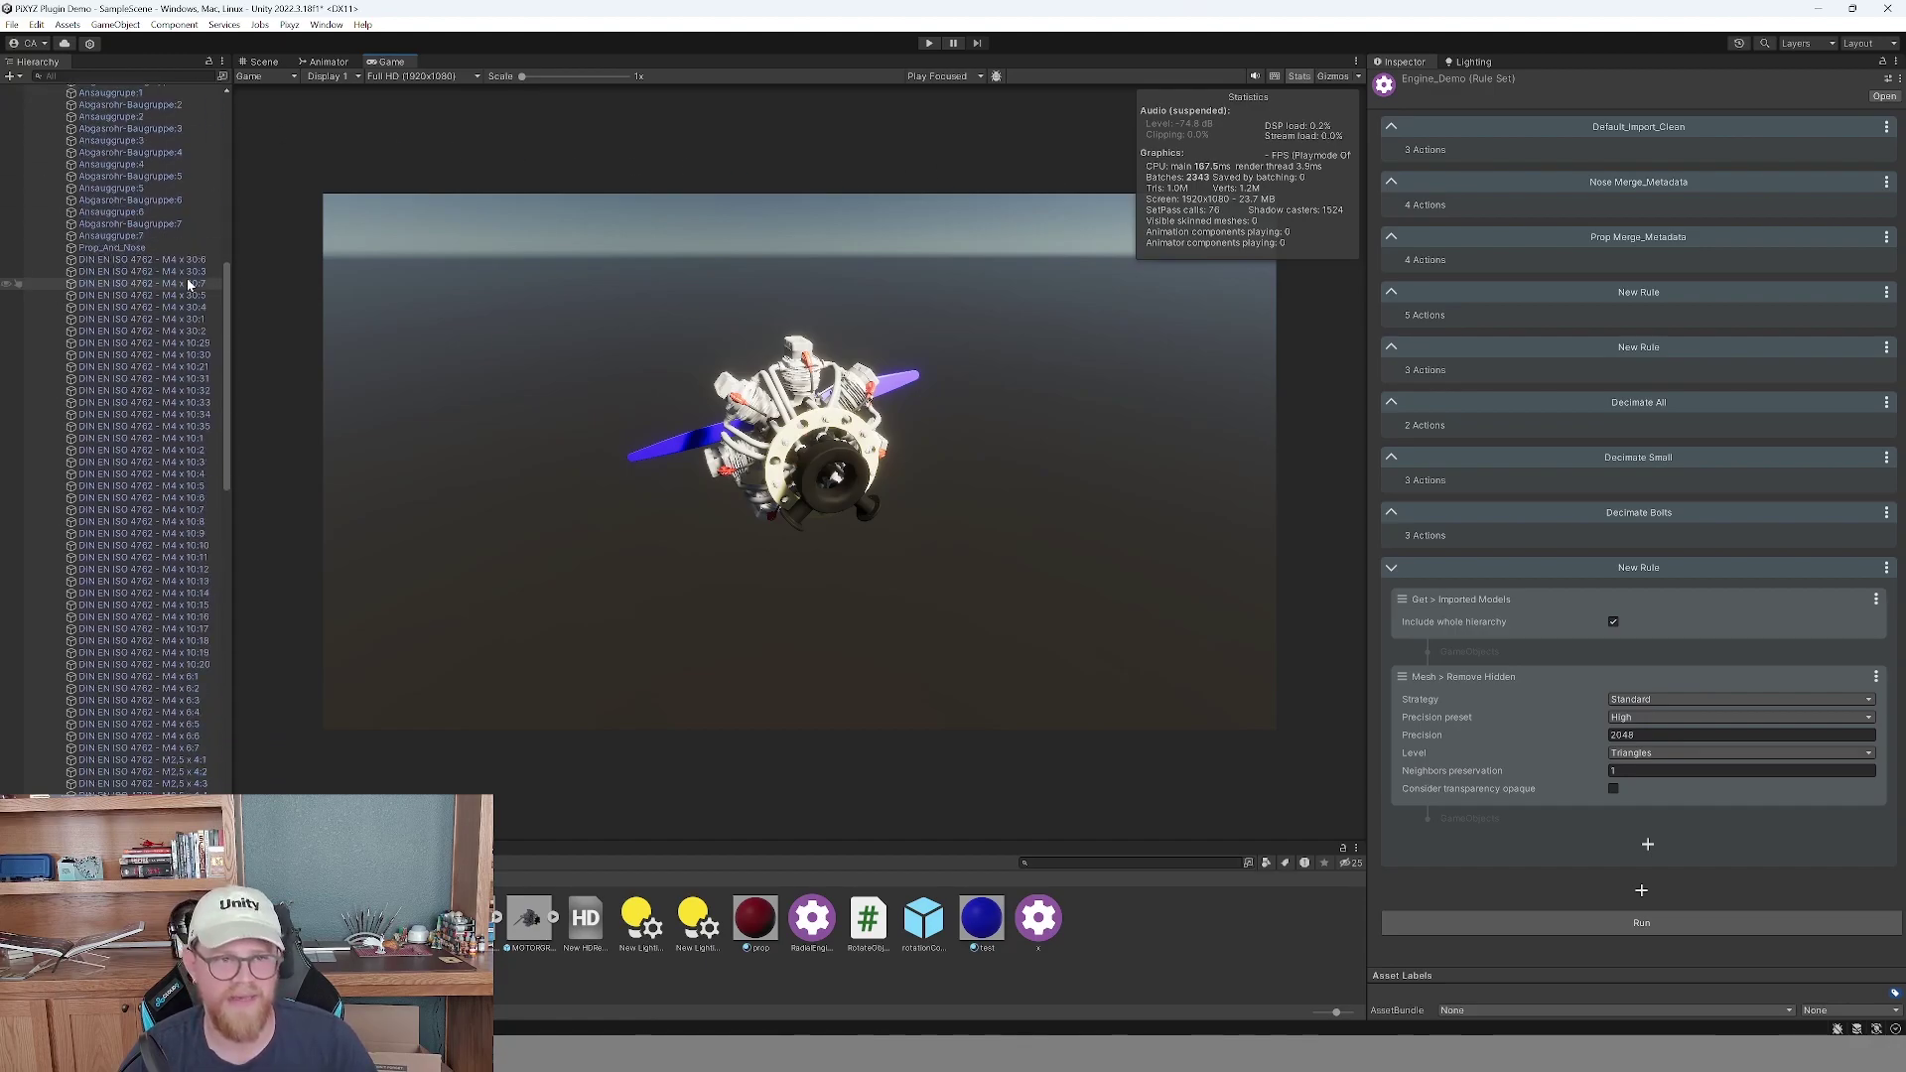
{"action": "left_click", "coordinate": [164, 288]}
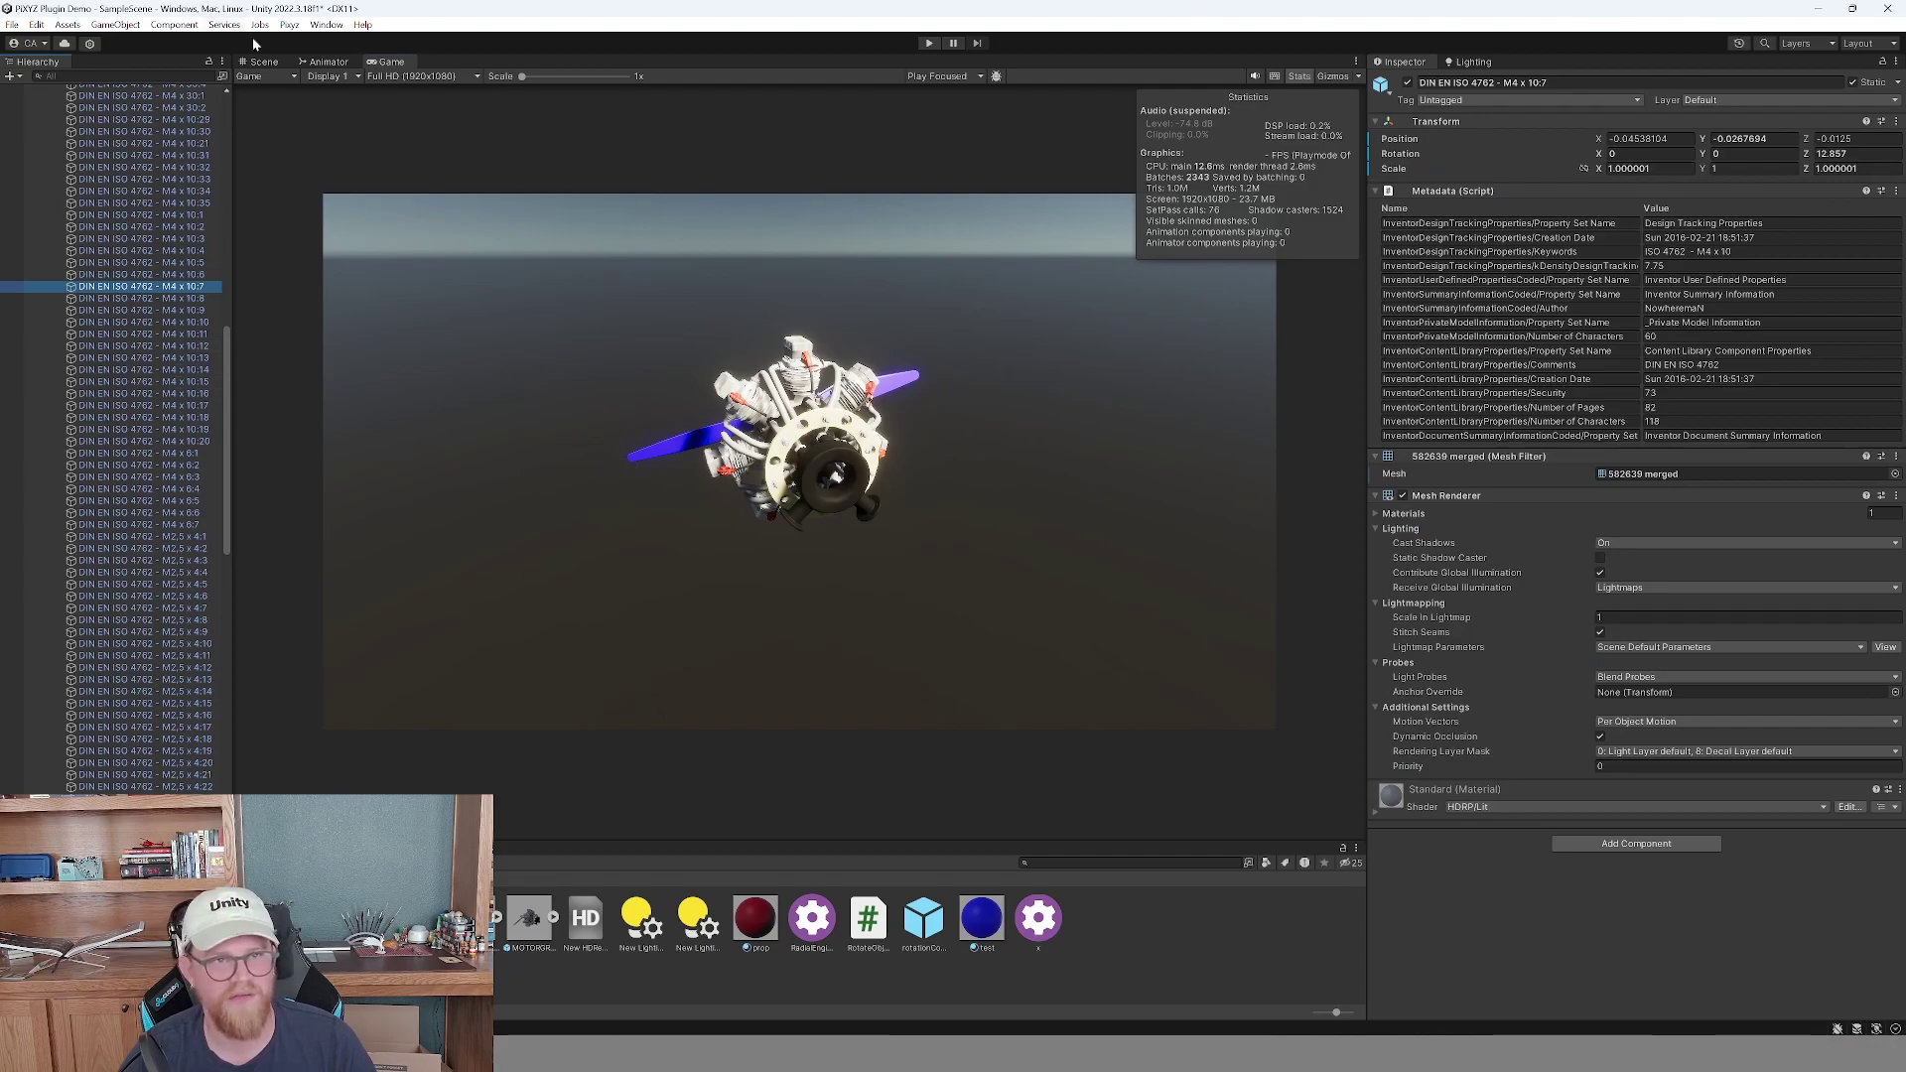
{"action": "left_click", "coordinate": [260, 62]}
{"action": "left_click_drag", "start_coordinate": [799, 466], "coordinate": [820, 533], "text": "alt"}
{"action": "scroll", "coordinate": [199, 358], "scroll_direction": "up", "scroll_amount": 6}
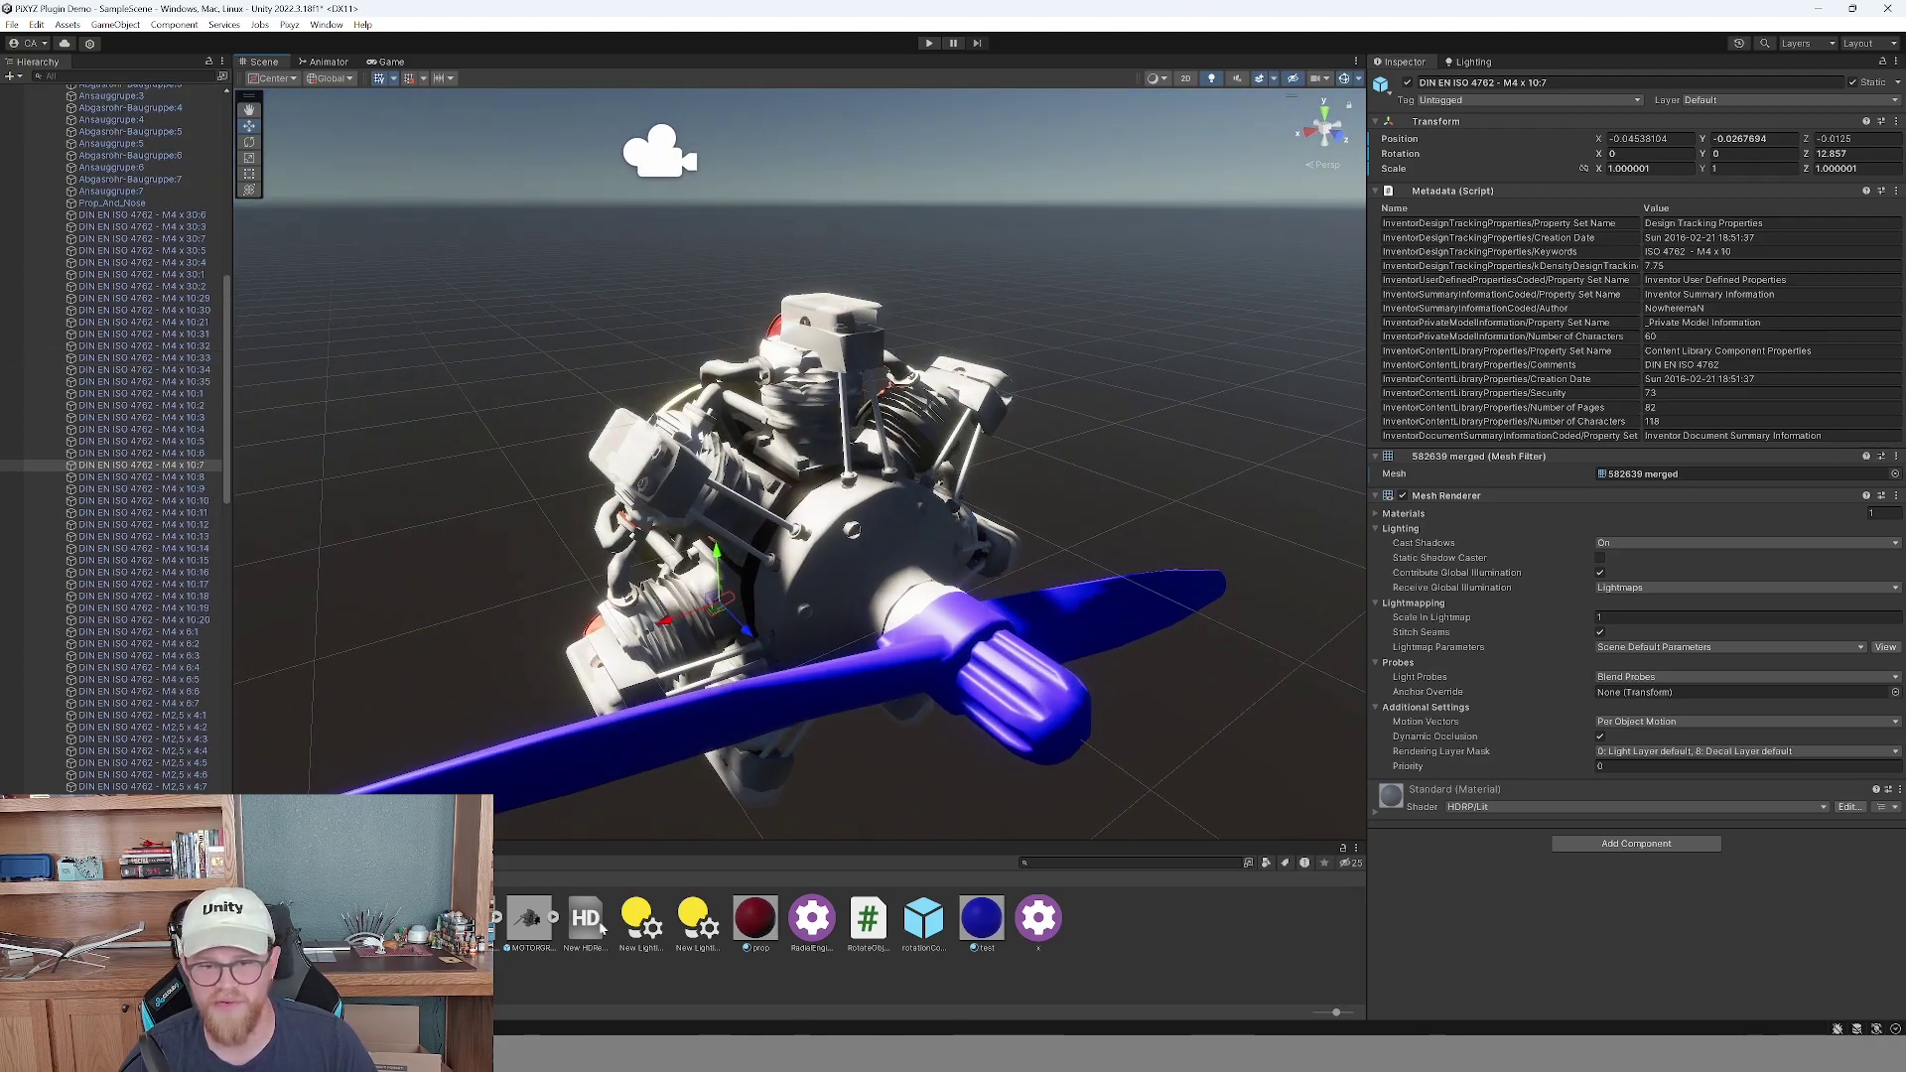
{"action": "left_click_drag", "start_coordinate": [427, 467], "coordinate": [923, 466], "text": "alt"}
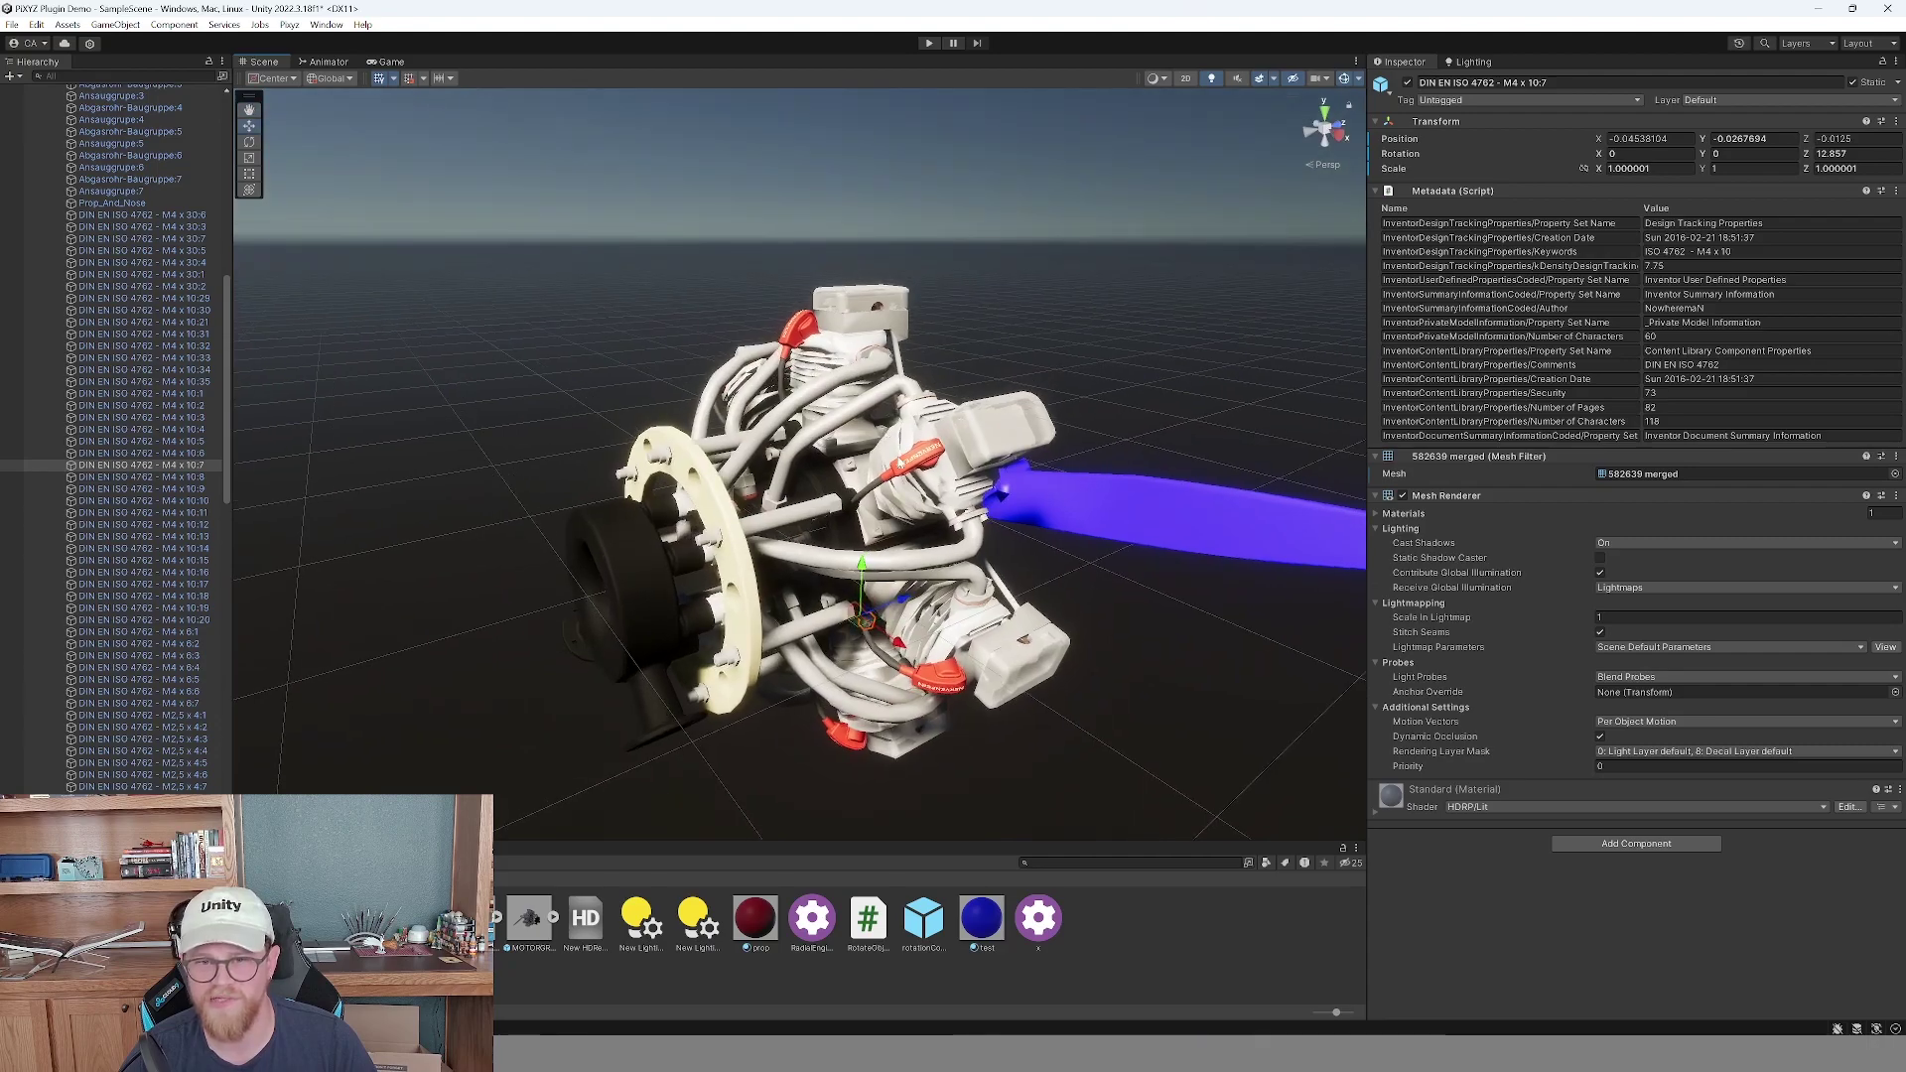
{"action": "left_click", "coordinate": [923, 465]}
{"action": "left_click", "coordinate": [923, 465]}
{"action": "left_click_drag", "start_coordinate": [1072, 605], "coordinate": [374, 595], "text": "alt"}
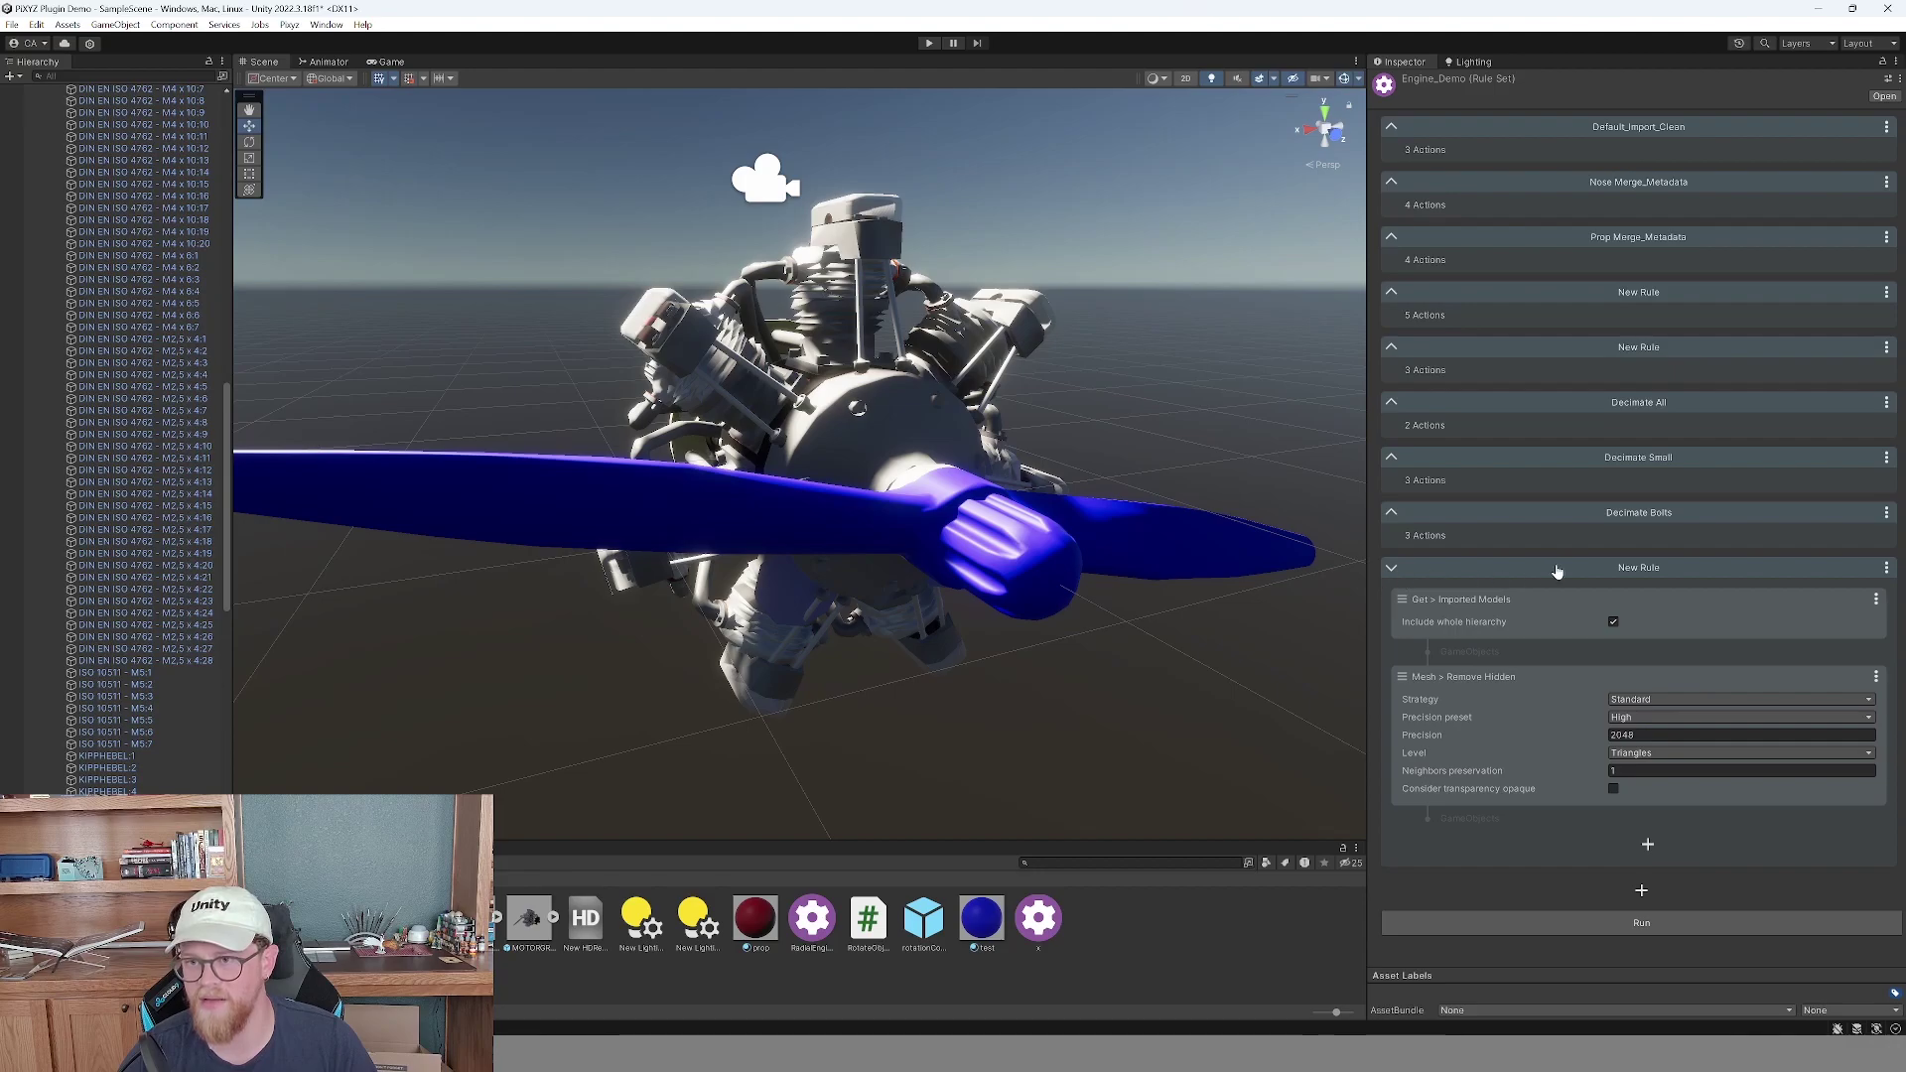
Rename the hidden-geometry removal rule "romve hidden" and collapse it.
{"action": "double_click", "coordinate": [1638, 574]}
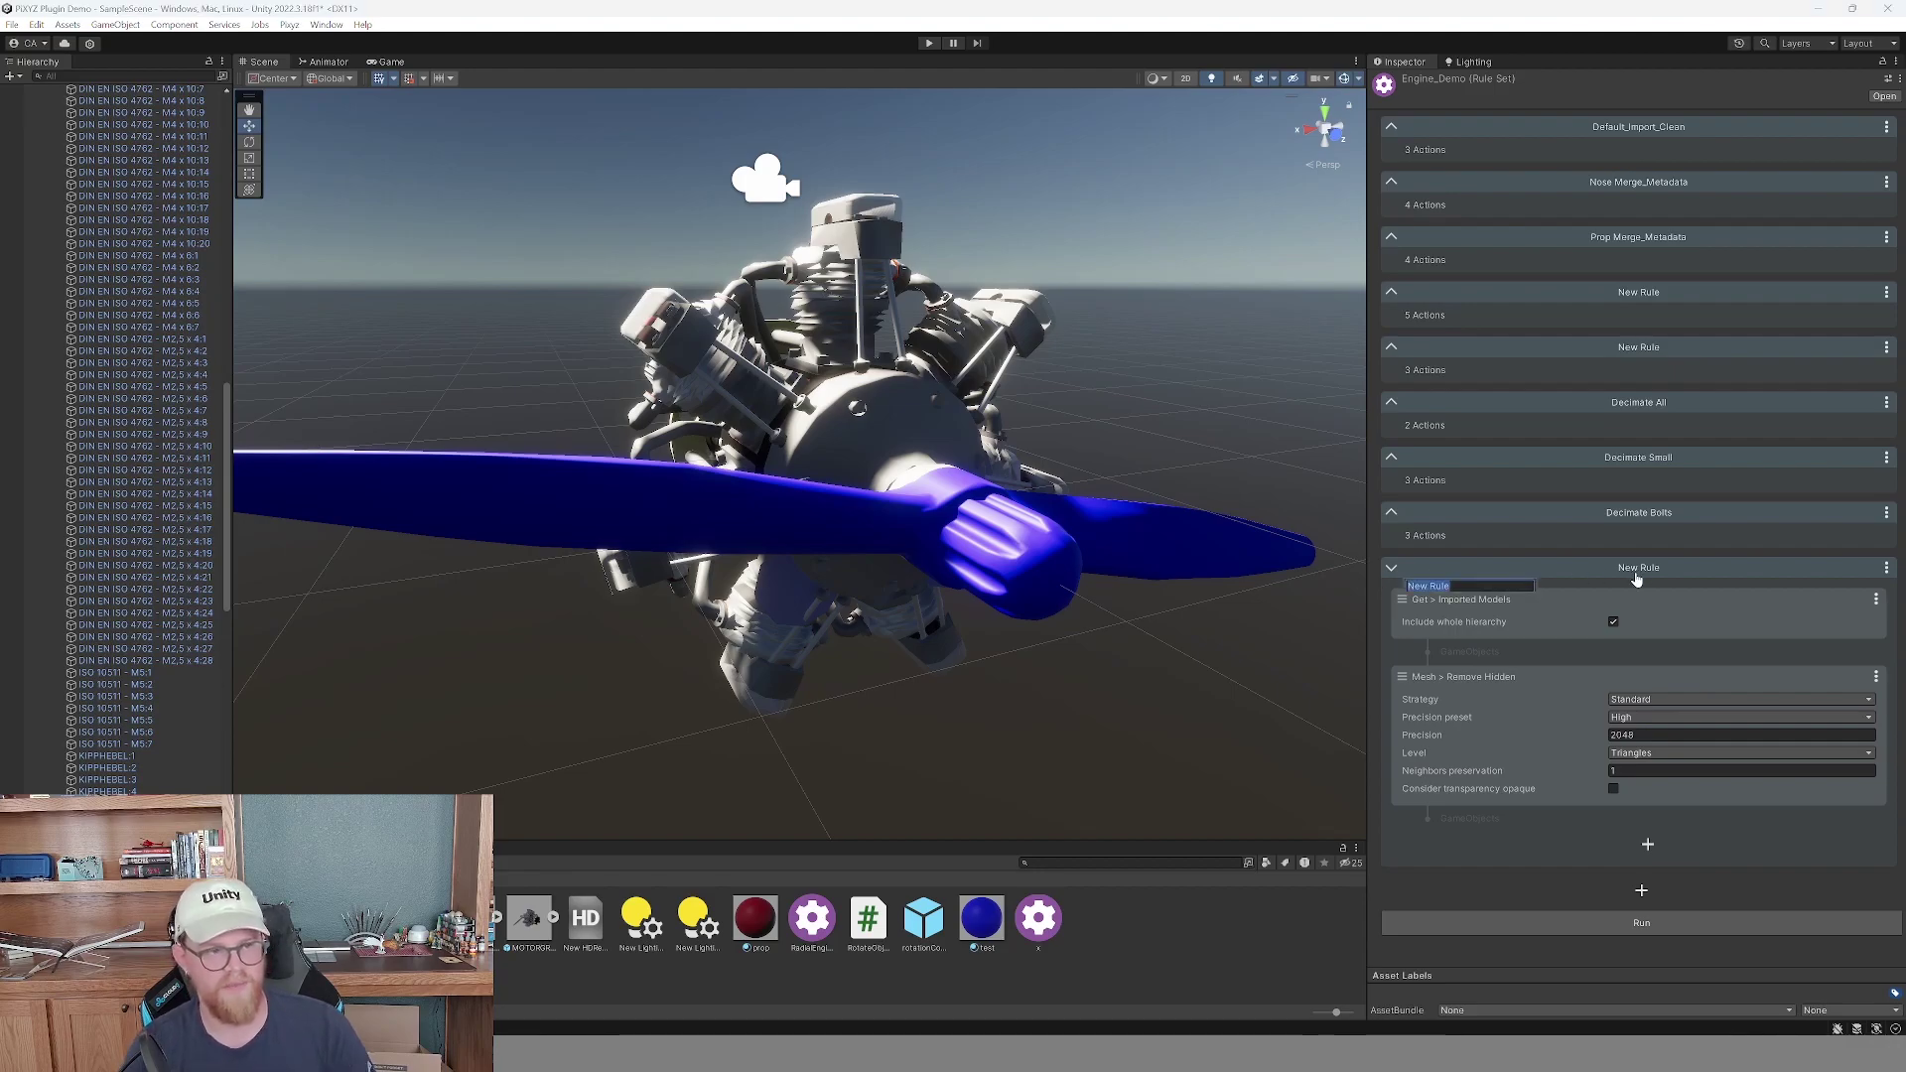
{"action": "key", "text": "BackSpace"}
{"action": "type", "text": "romve hidden"}
{"action": "key", "text": "Return"}
{"action": "left_click", "coordinate": [1393, 573]}
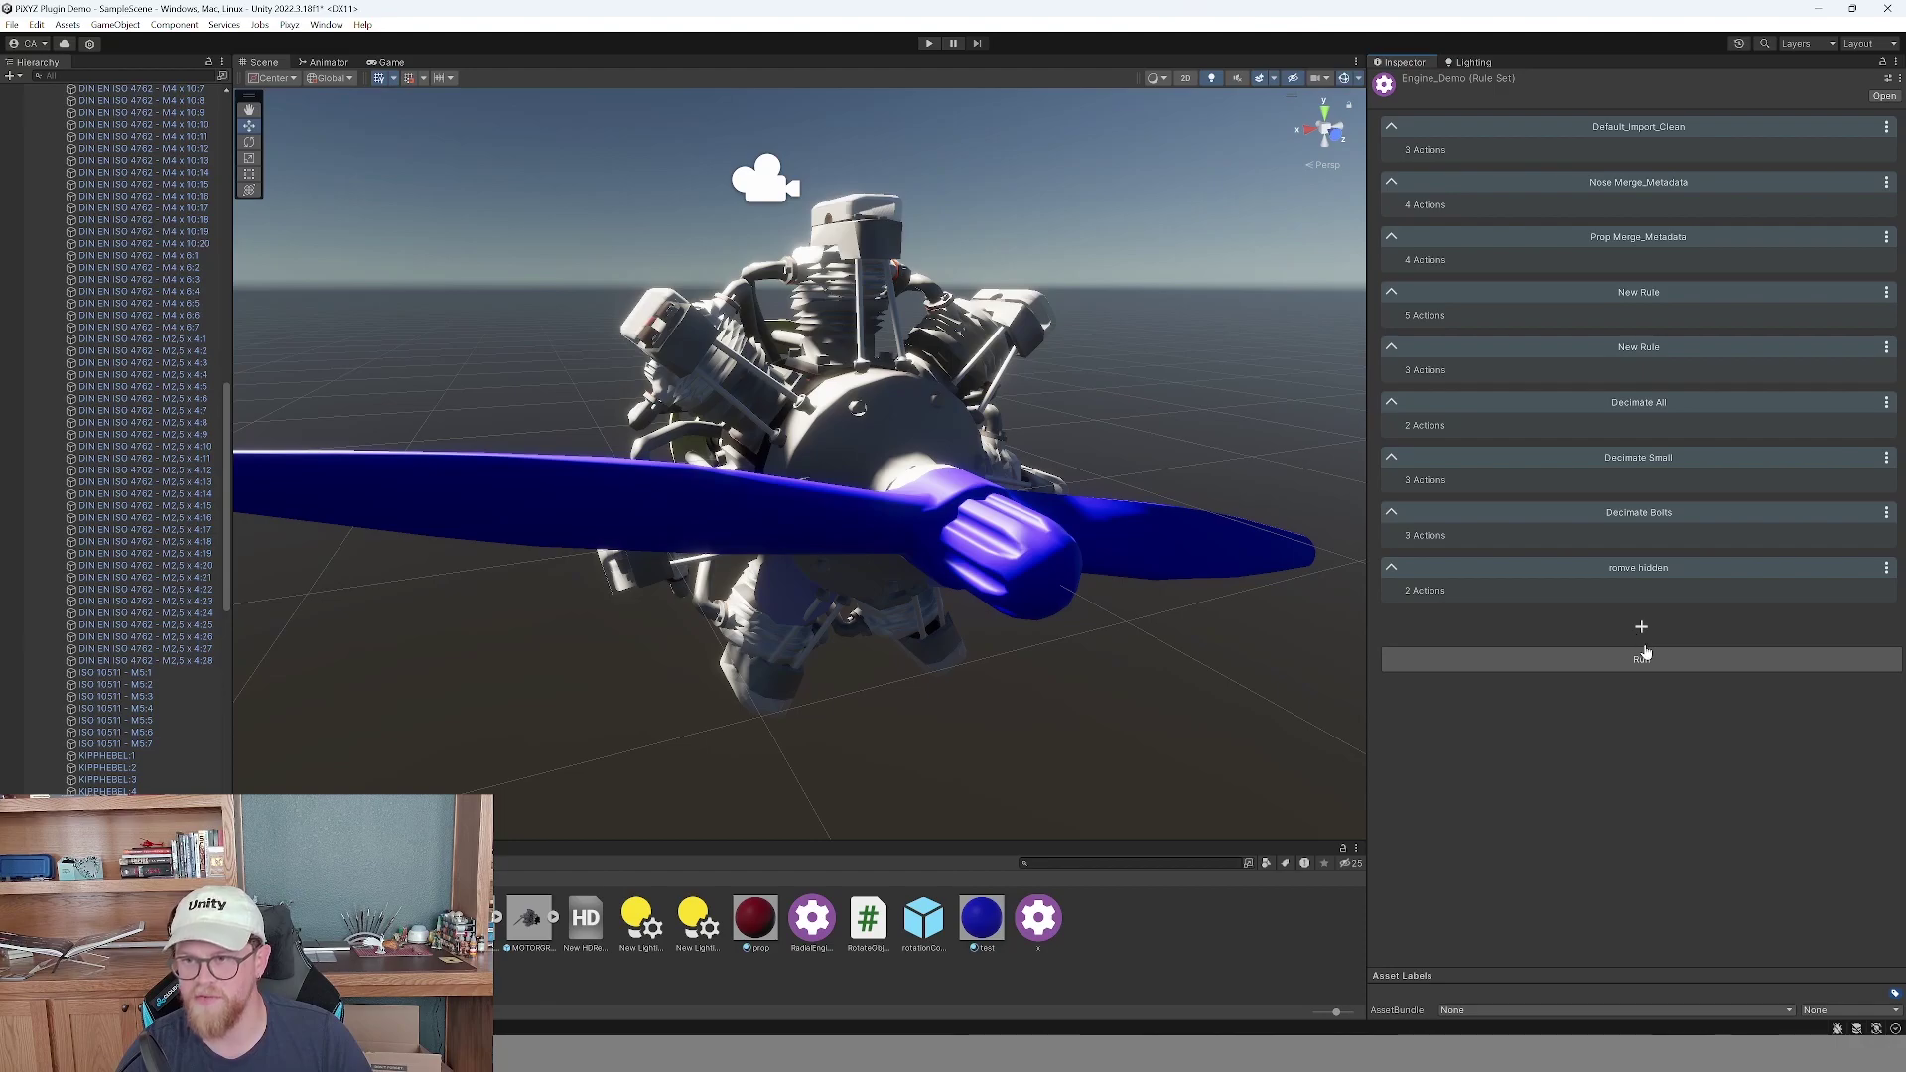
Add another rule at the end of the rule set that starts by getting the latest imported model.
{"action": "left_click", "coordinate": [1640, 629]}
{"action": "left_click", "coordinate": [1647, 657]}
{"action": "mouse_move", "coordinate": [1707, 668]}
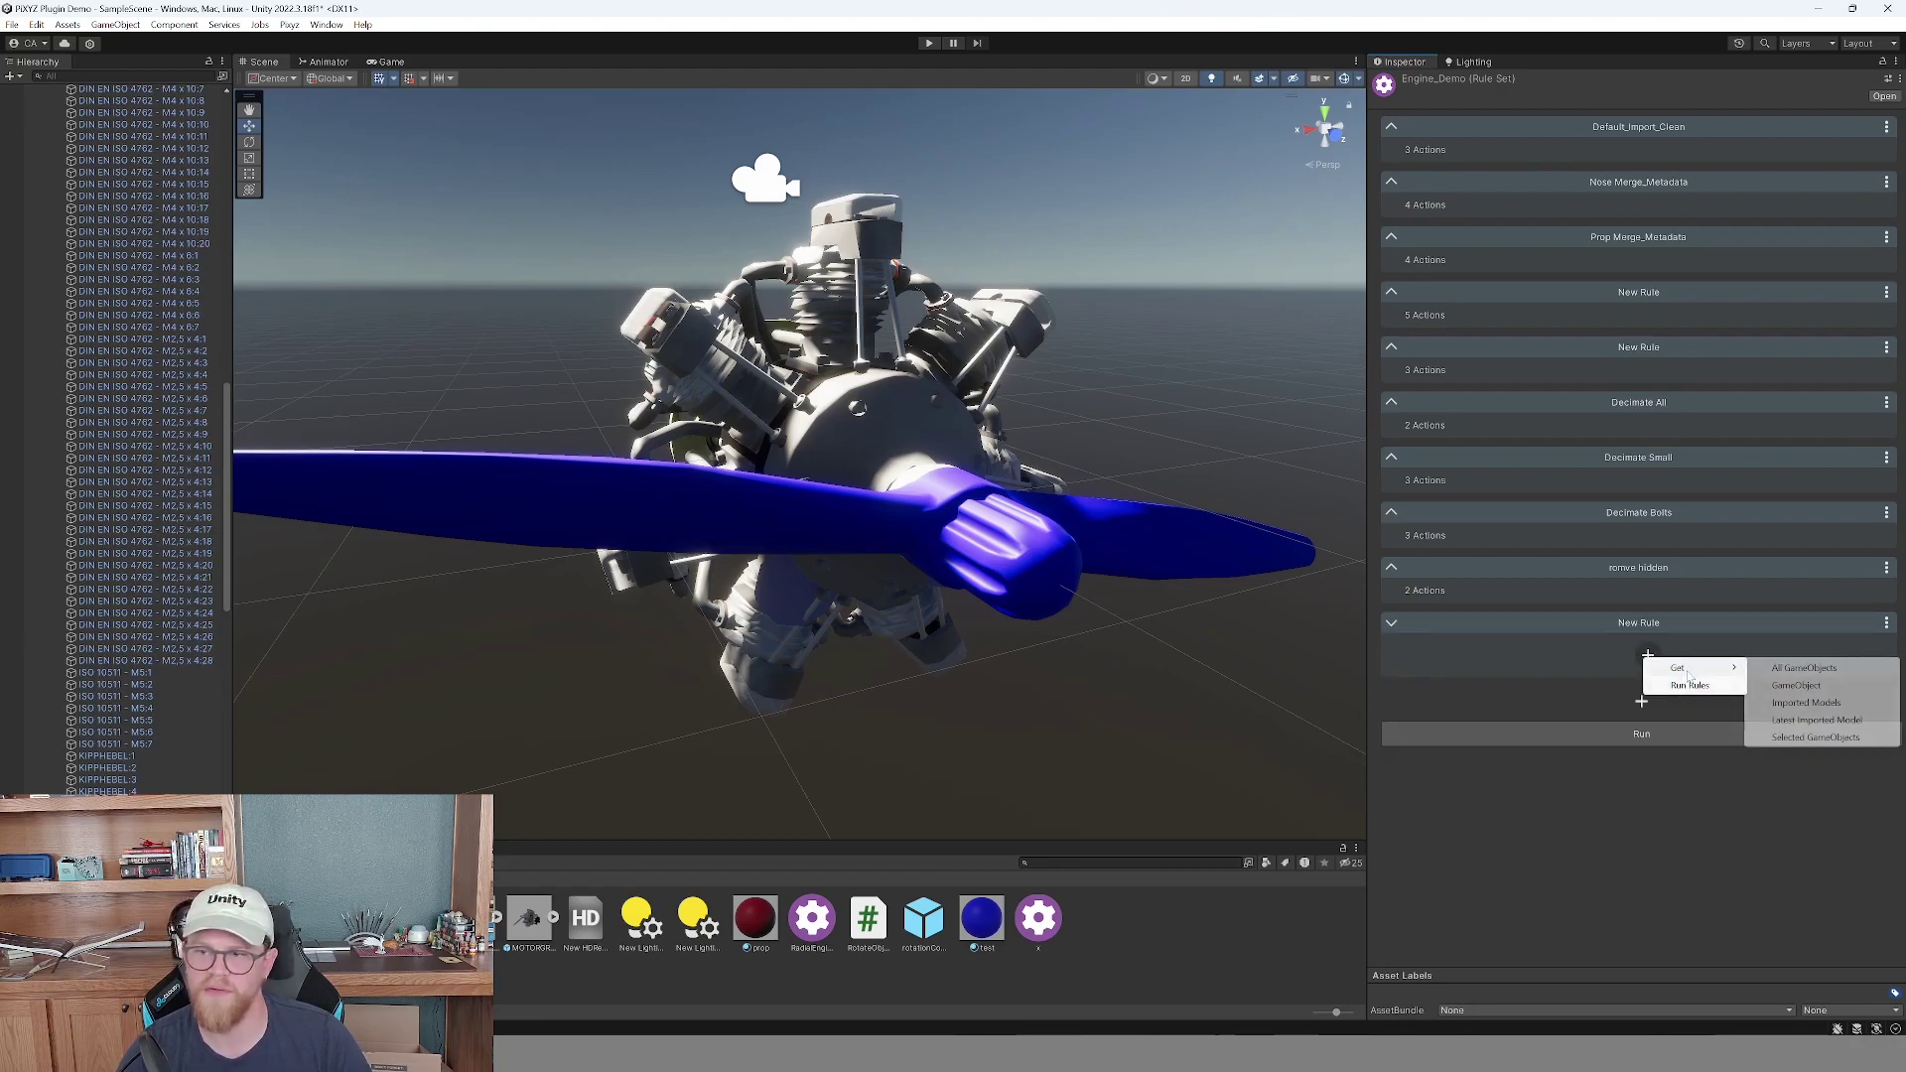
{"action": "left_click", "coordinate": [1795, 716]}
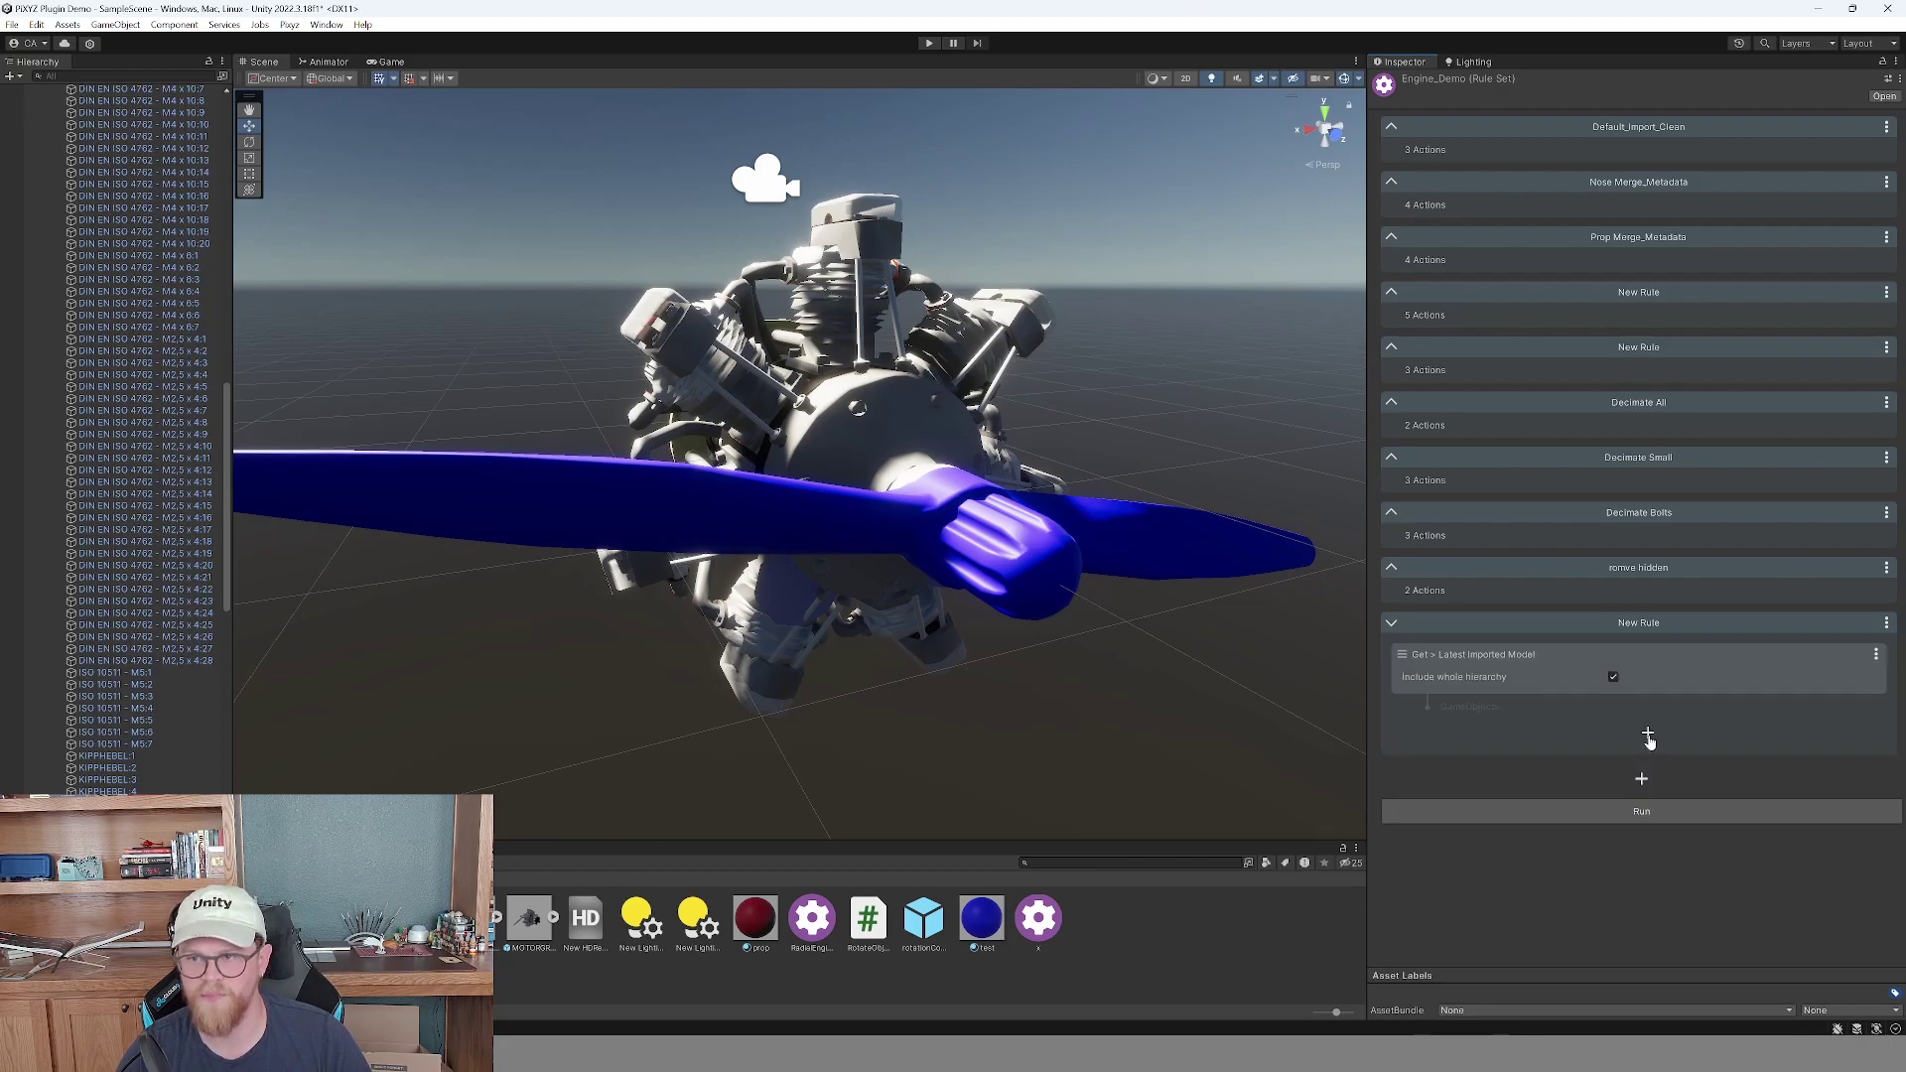
Add a Hierarchy Merge action to the new rule and set its type to Merge by materials.
{"action": "left_click", "coordinate": [1647, 734]}
{"action": "mouse_move", "coordinate": [1708, 859]}
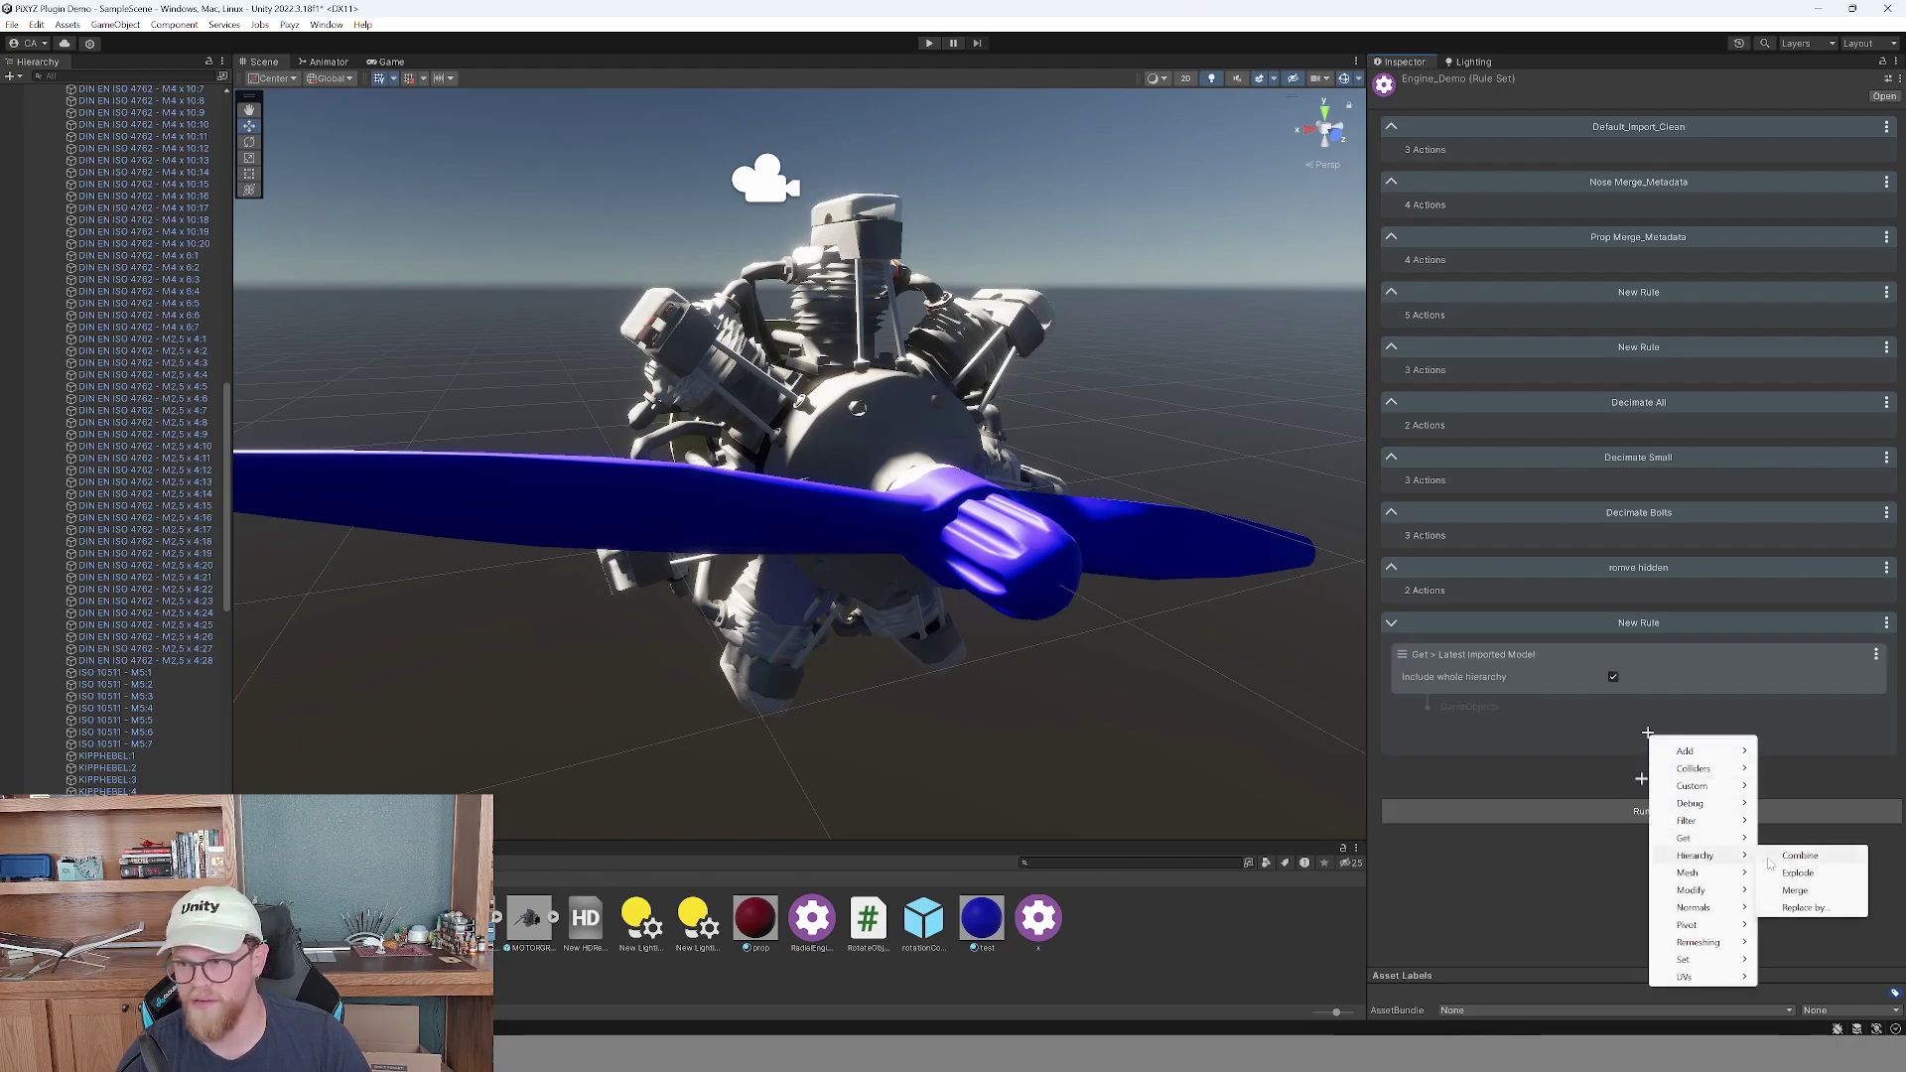
{"action": "left_click", "coordinate": [1824, 889]}
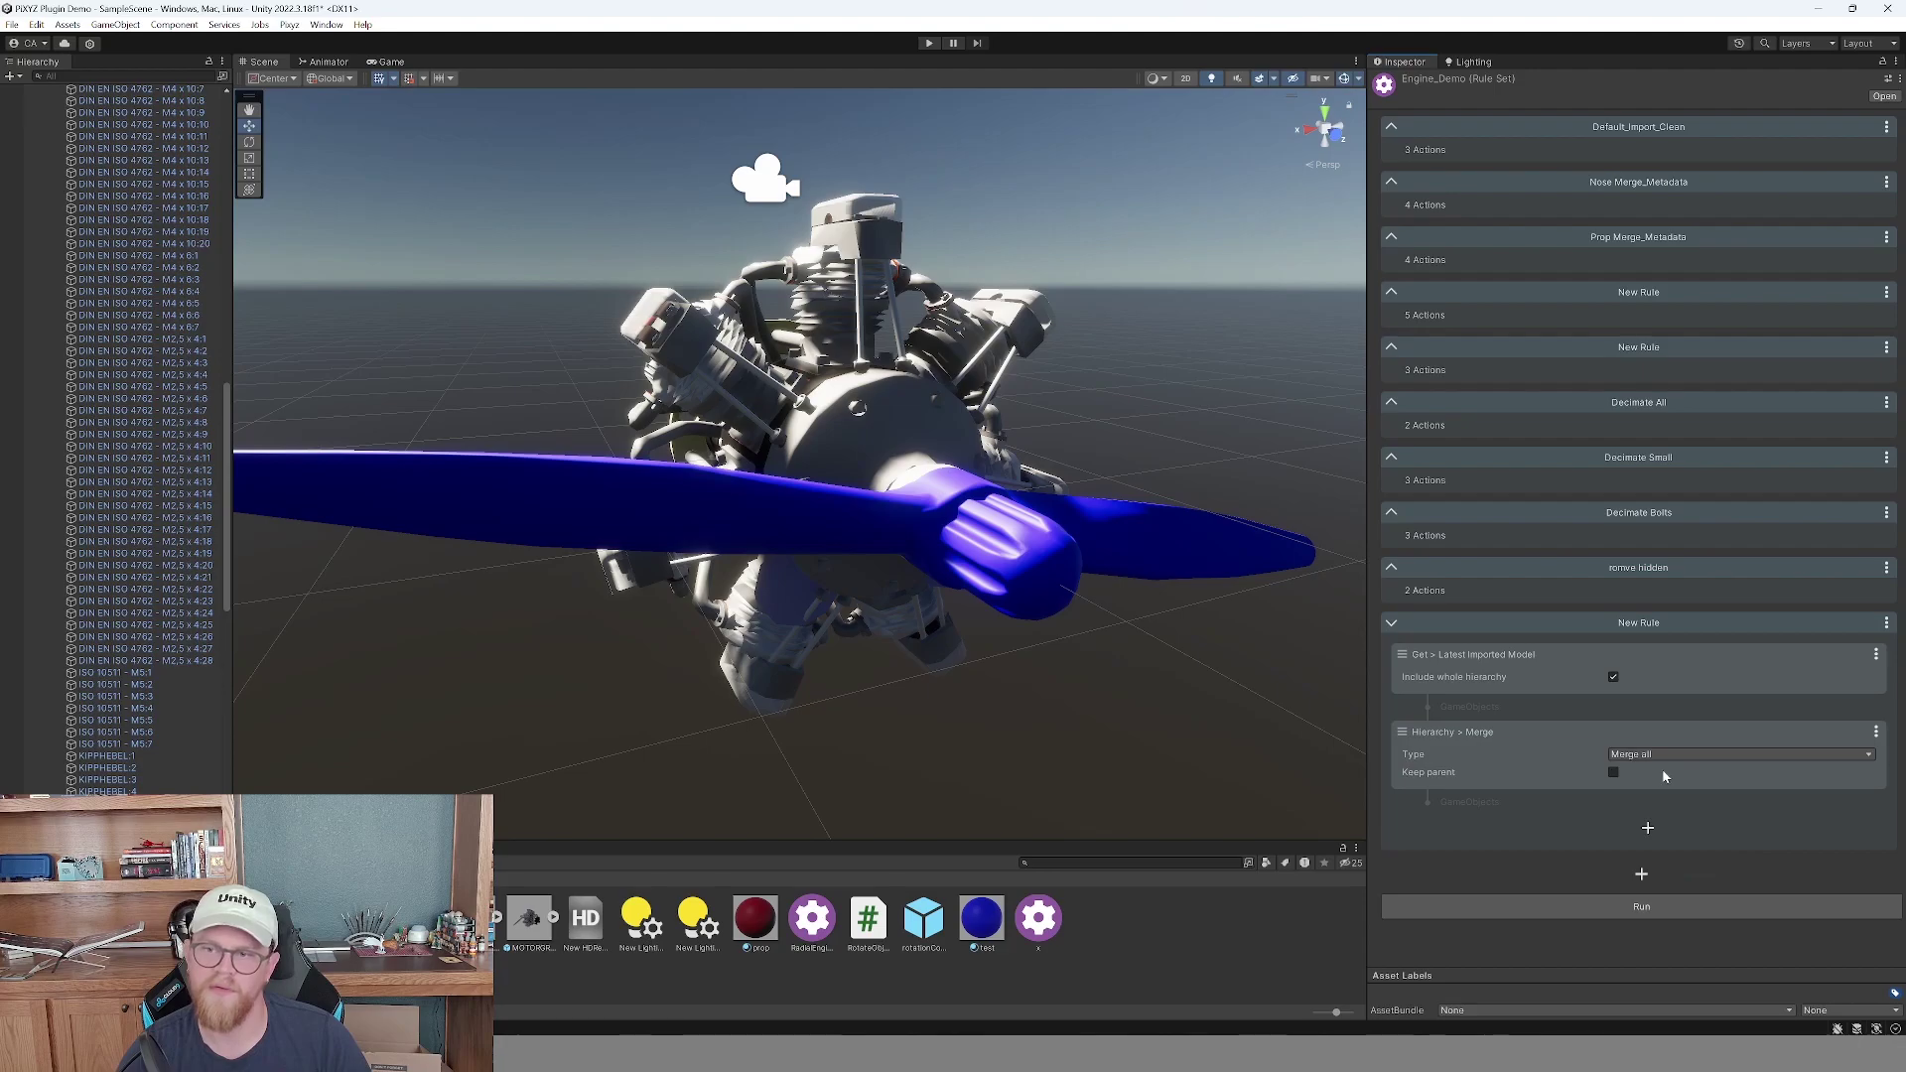
{"action": "left_click", "coordinate": [1653, 763]}
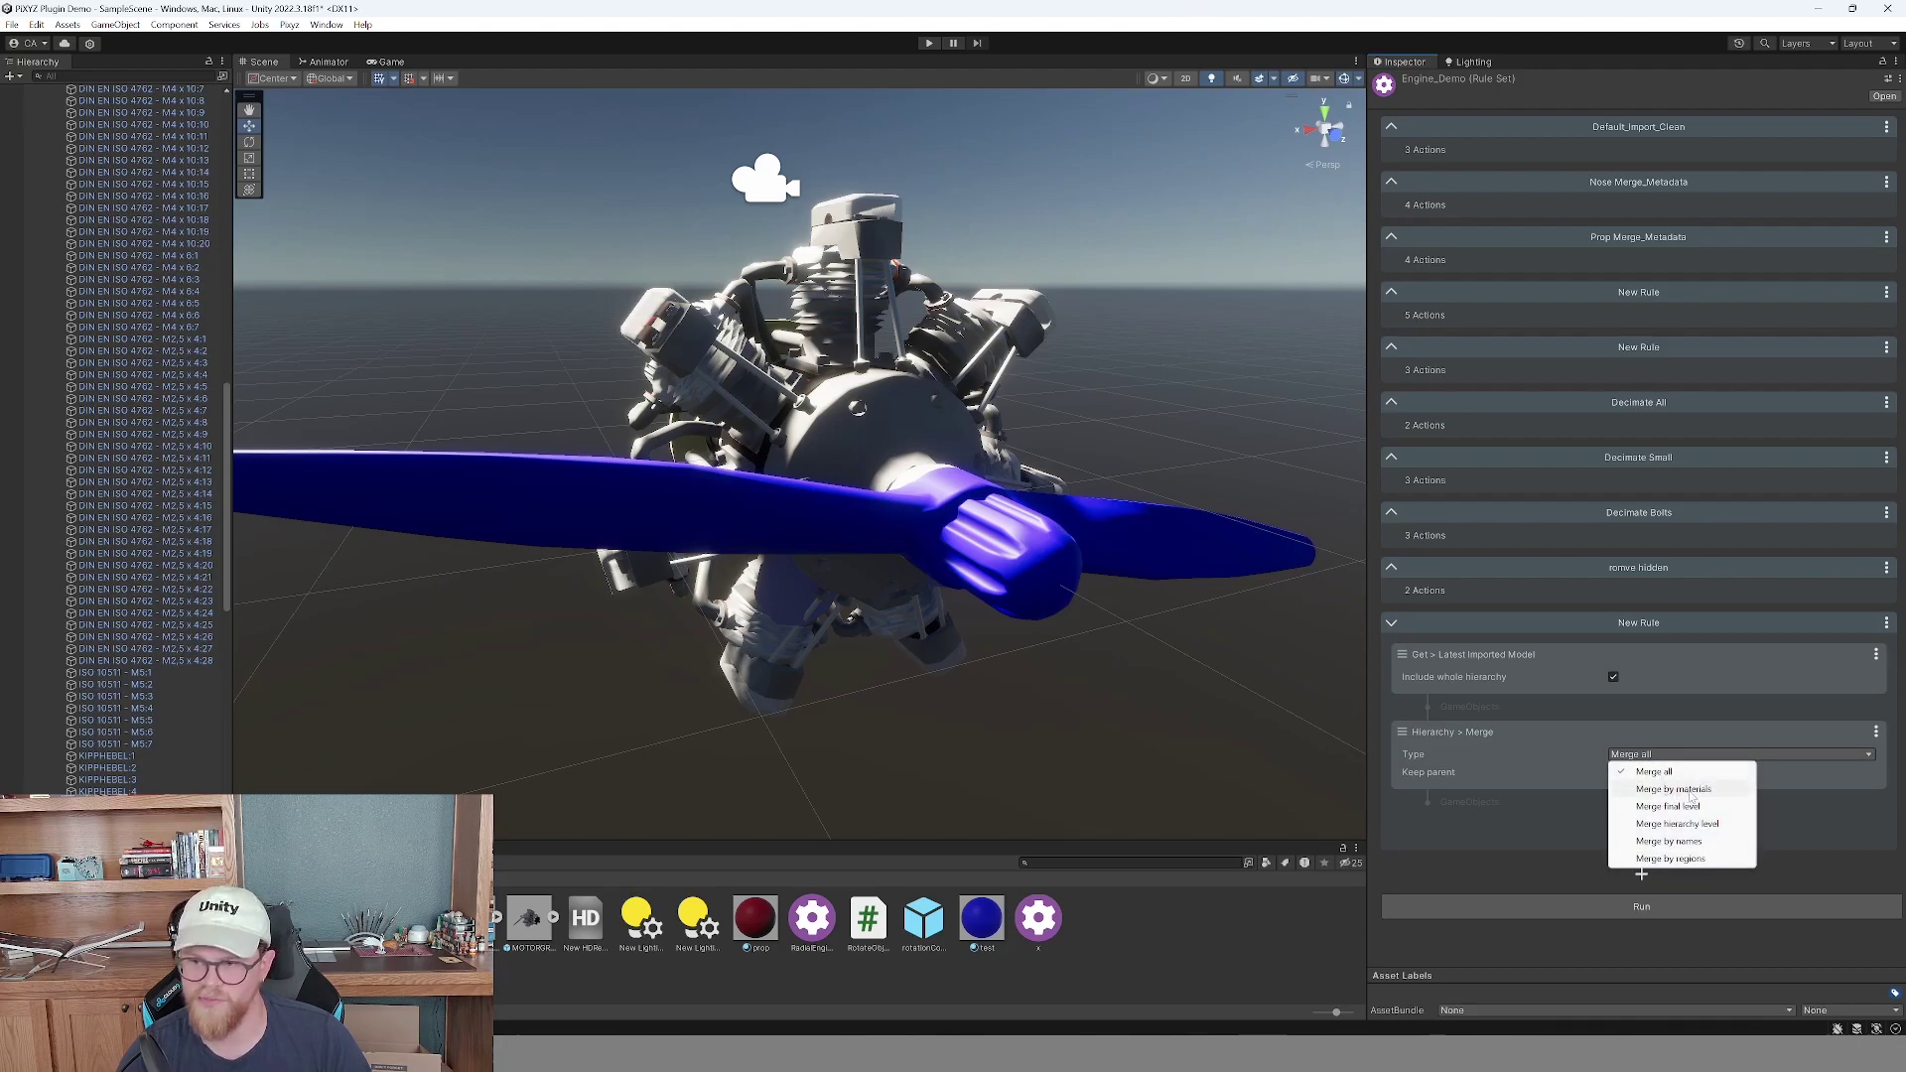
{"action": "left_click", "coordinate": [1690, 791]}
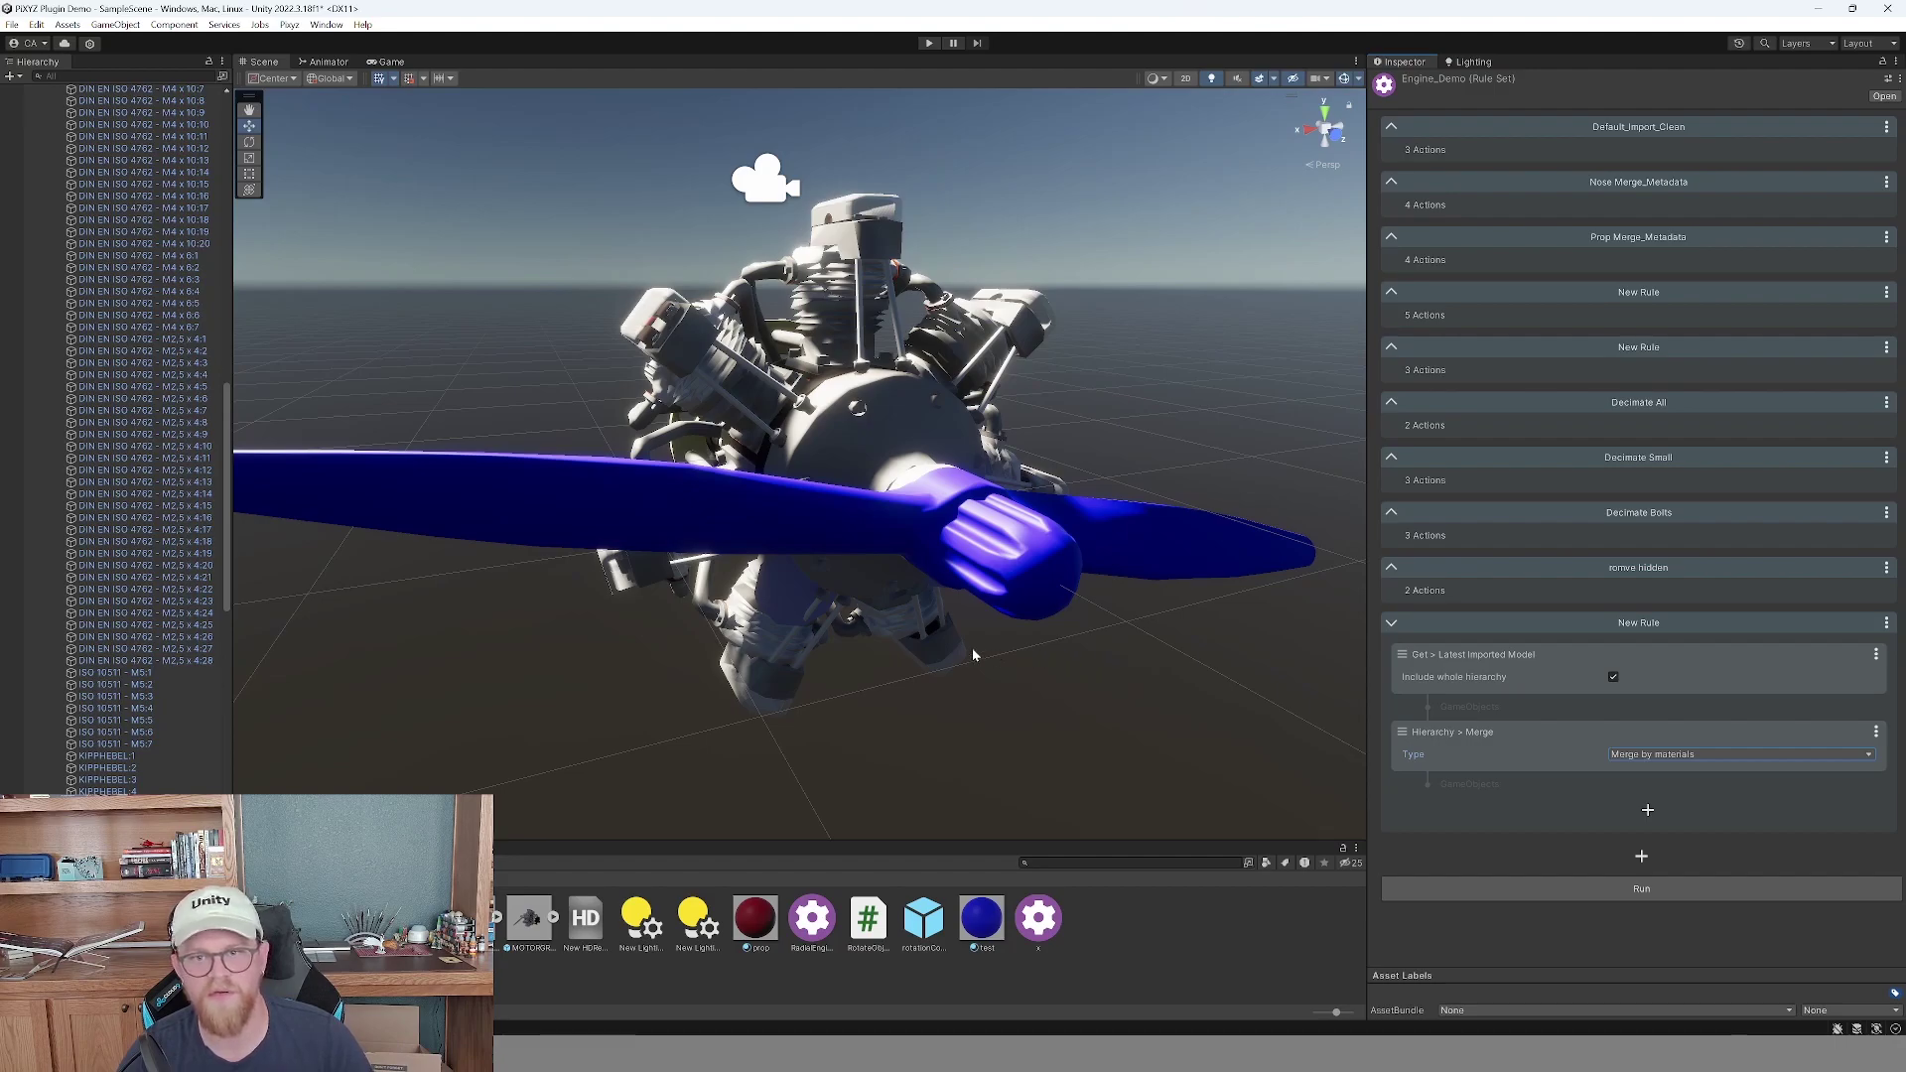
Run the rule set with the material merge rule included while showing the Game view statistics.
{"action": "left_click_drag", "start_coordinate": [947, 653], "coordinate": [1110, 557], "text": "alt"}
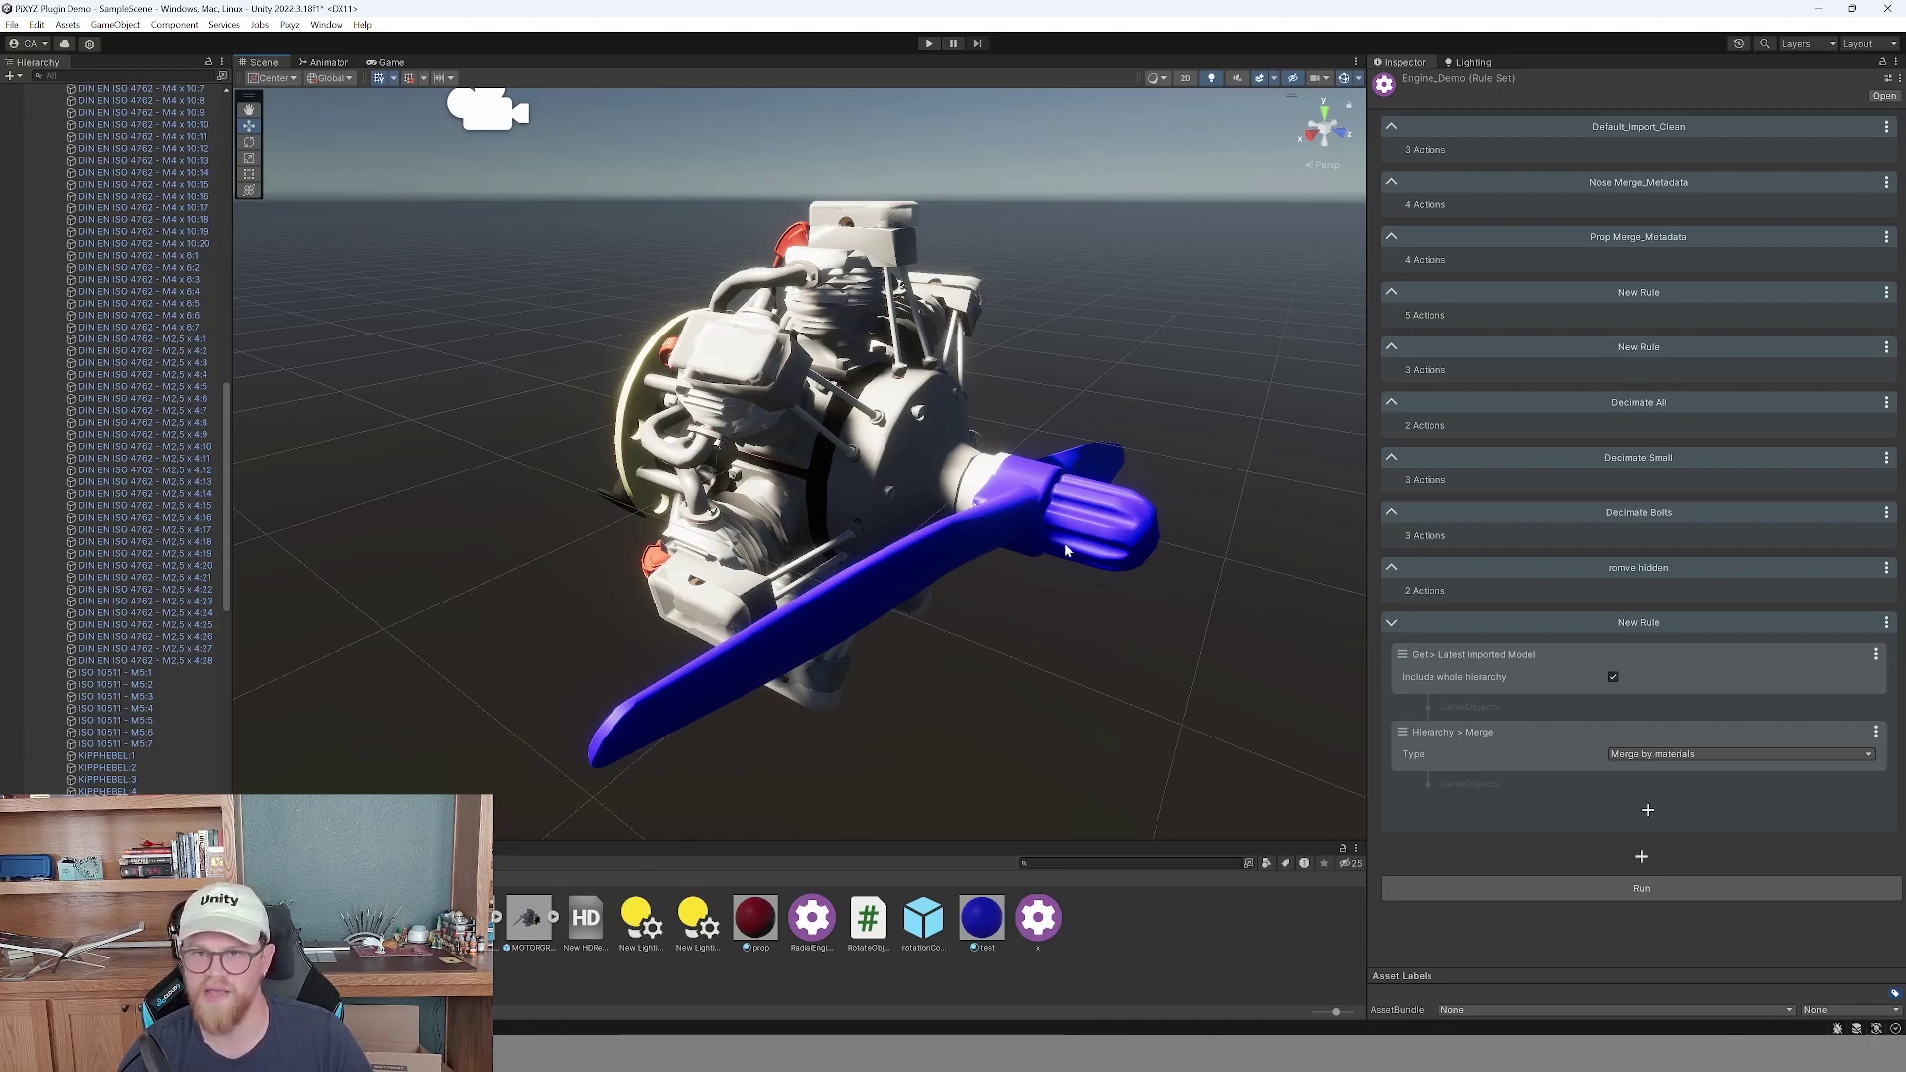
{"action": "mouse_move", "coordinate": [1102, 565]}
{"action": "left_mouse_down", "text": "alt"}
{"action": "mouse_move", "coordinate": [1149, 616]}
{"action": "mouse_move", "coordinate": [1126, 482]}
{"action": "mouse_move", "coordinate": [1142, 521]}
{"action": "mouse_move", "coordinate": [1110, 542]}
{"action": "left_mouse_up", "text": "alt"}
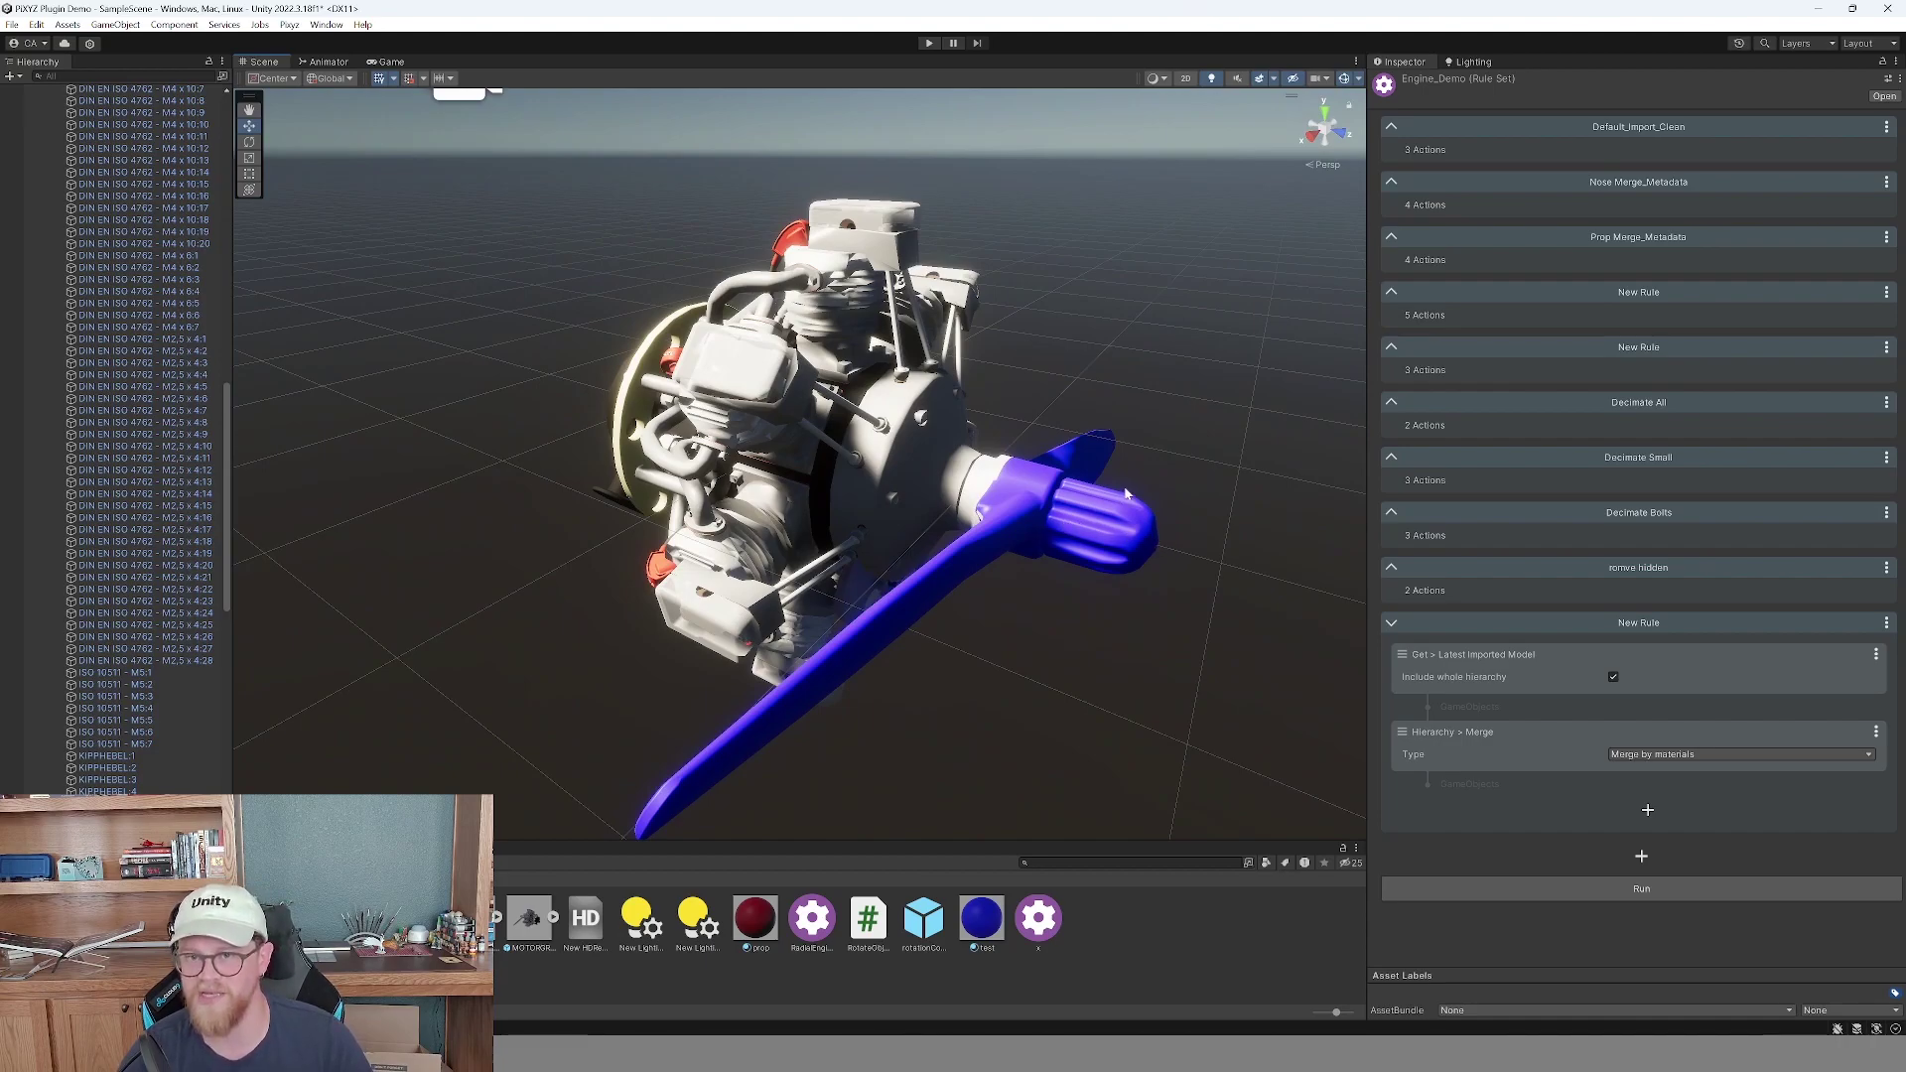
{"action": "left_click_drag", "start_coordinate": [1289, 553], "coordinate": [1226, 455], "text": "alt"}
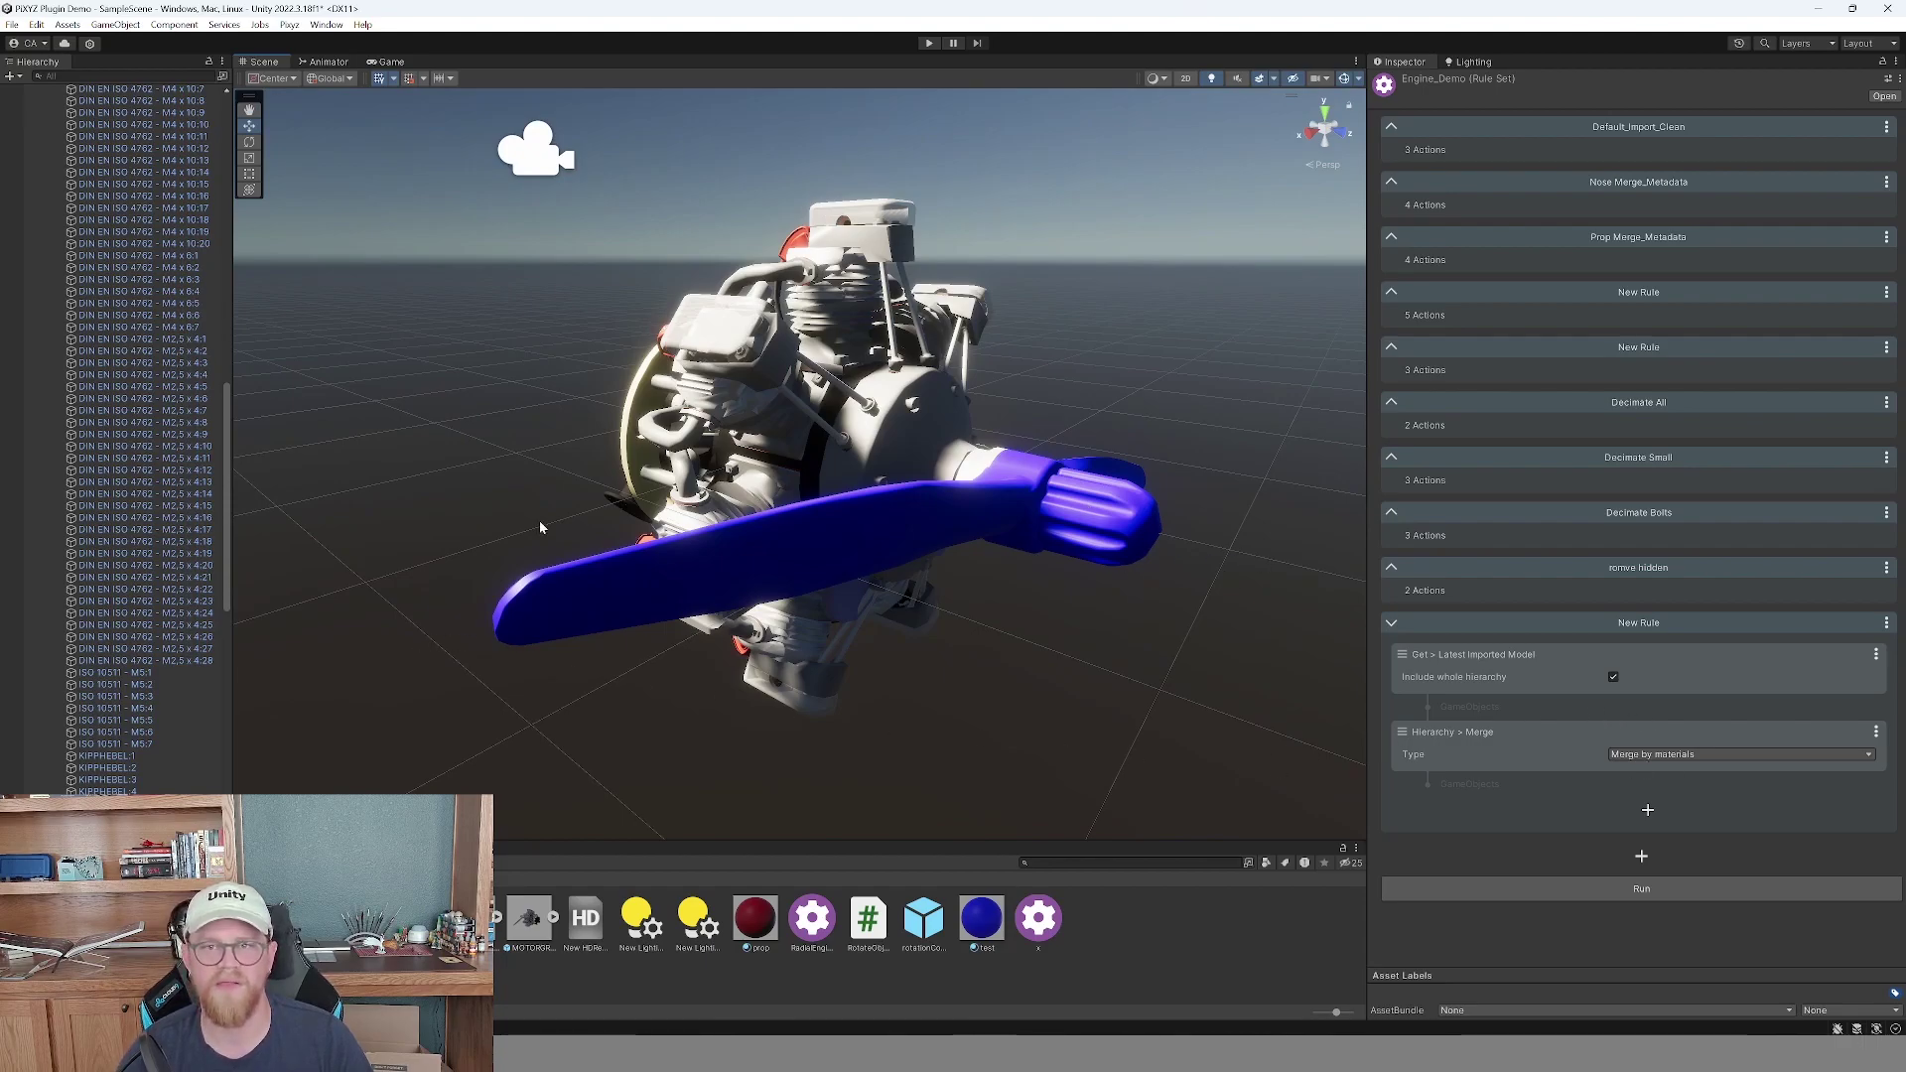
{"action": "left_click", "coordinate": [388, 62]}
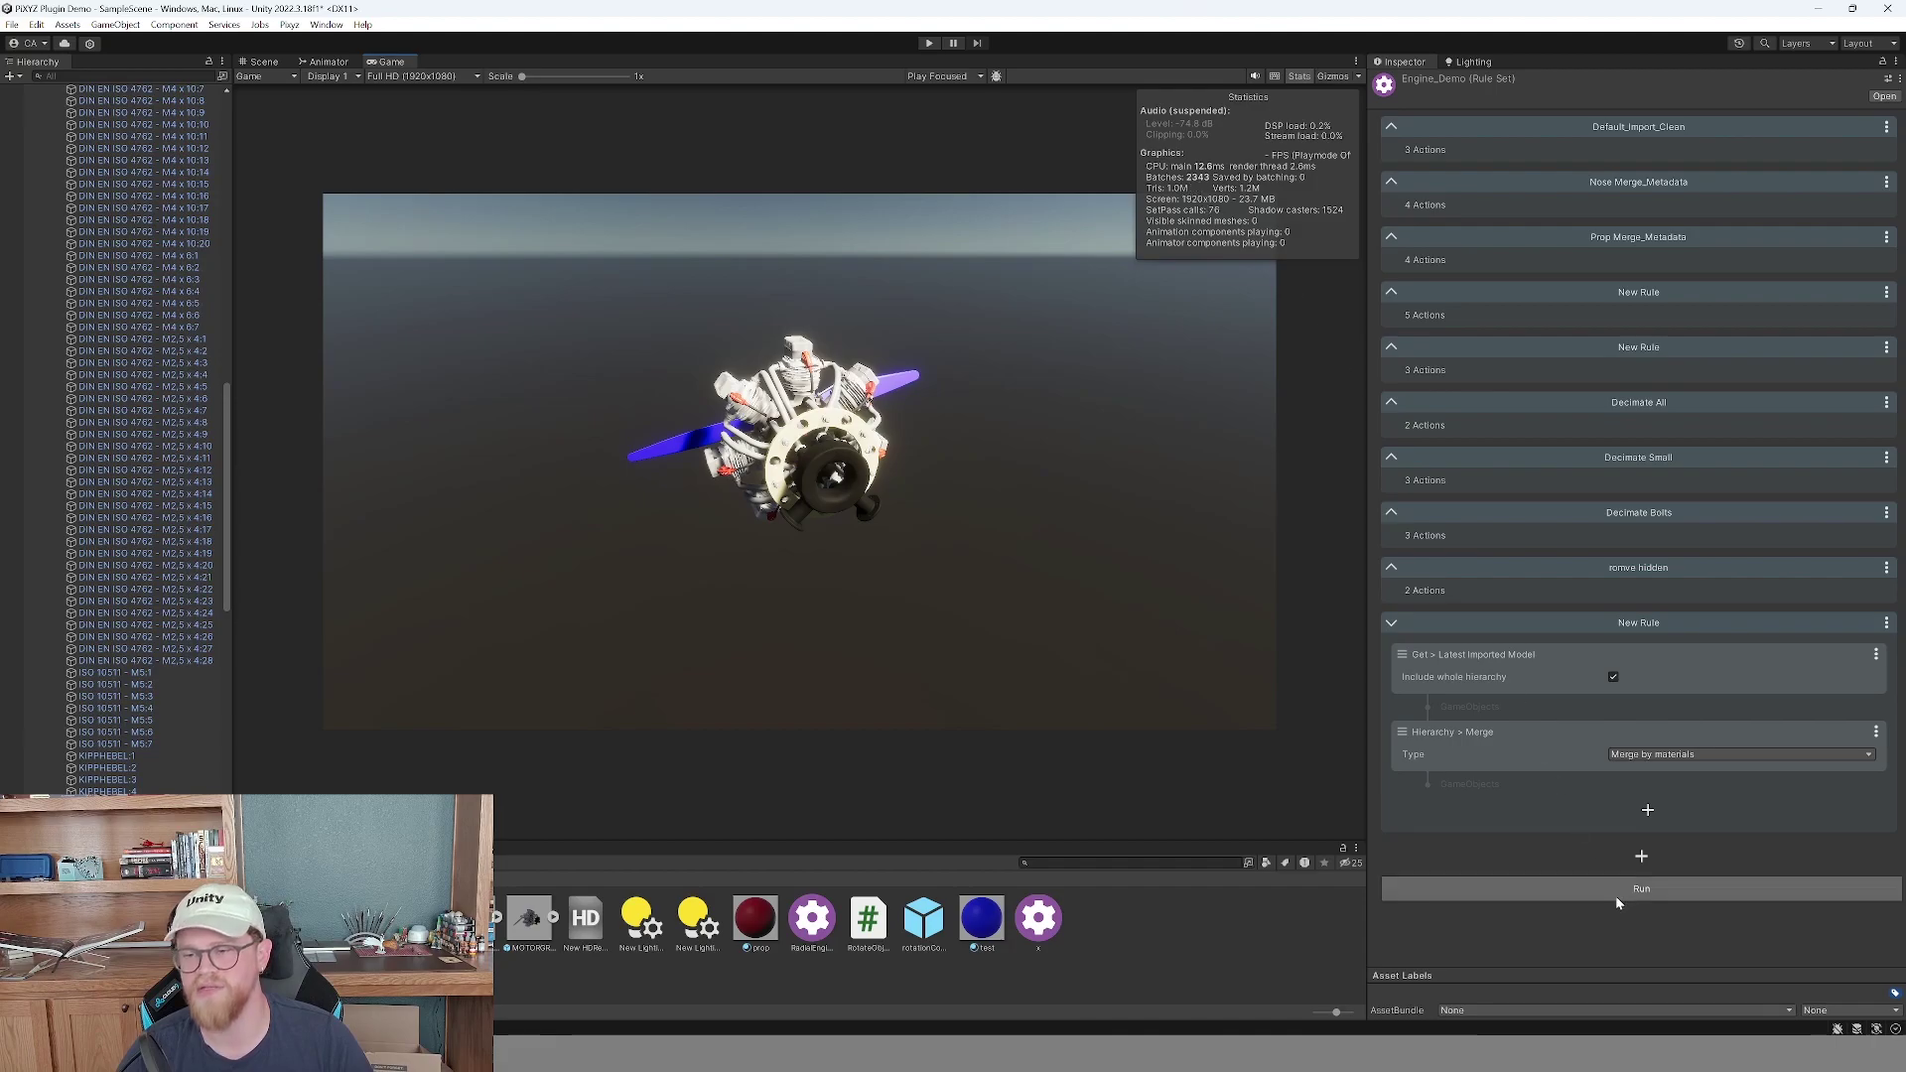
{"action": "left_click", "coordinate": [1642, 890]}
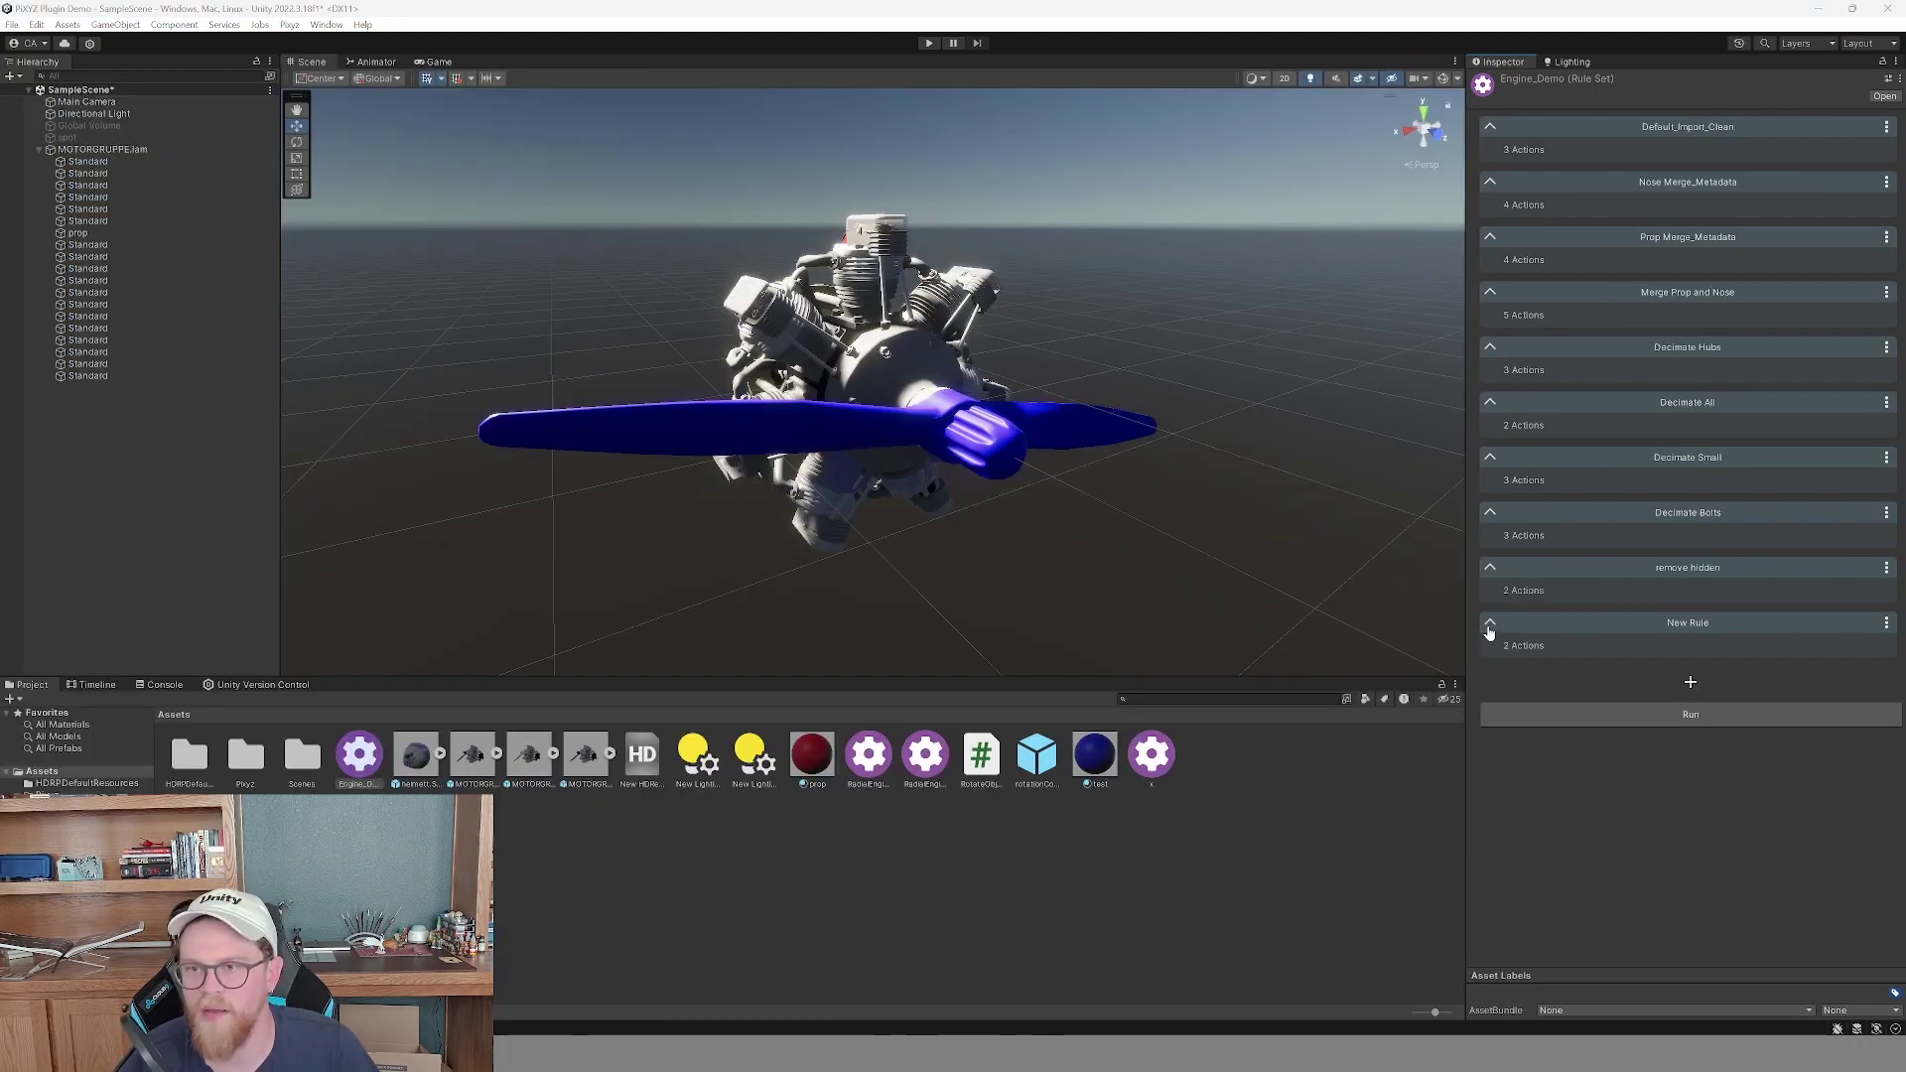
Add a trial rule containing a Run Rules action below the material merge rule and remove it again.
{"action": "left_click", "coordinate": [1489, 623]}
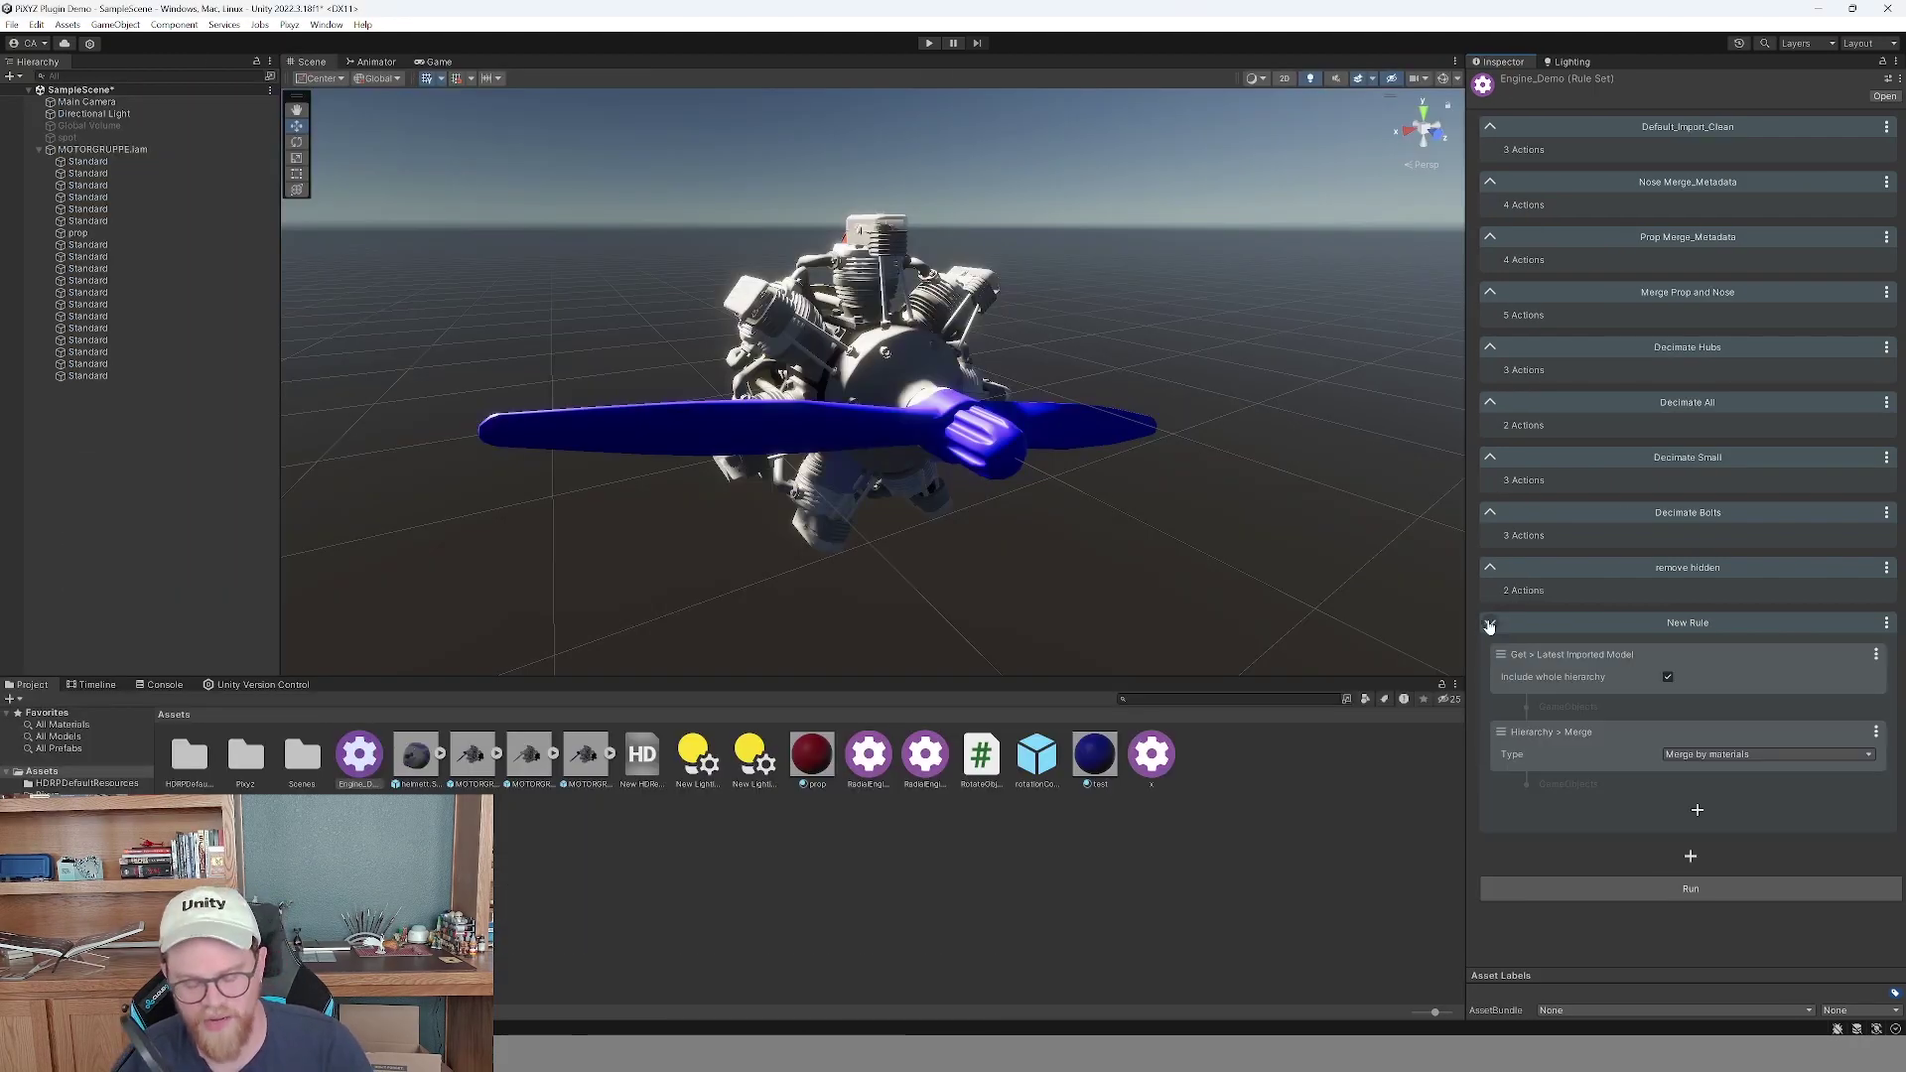
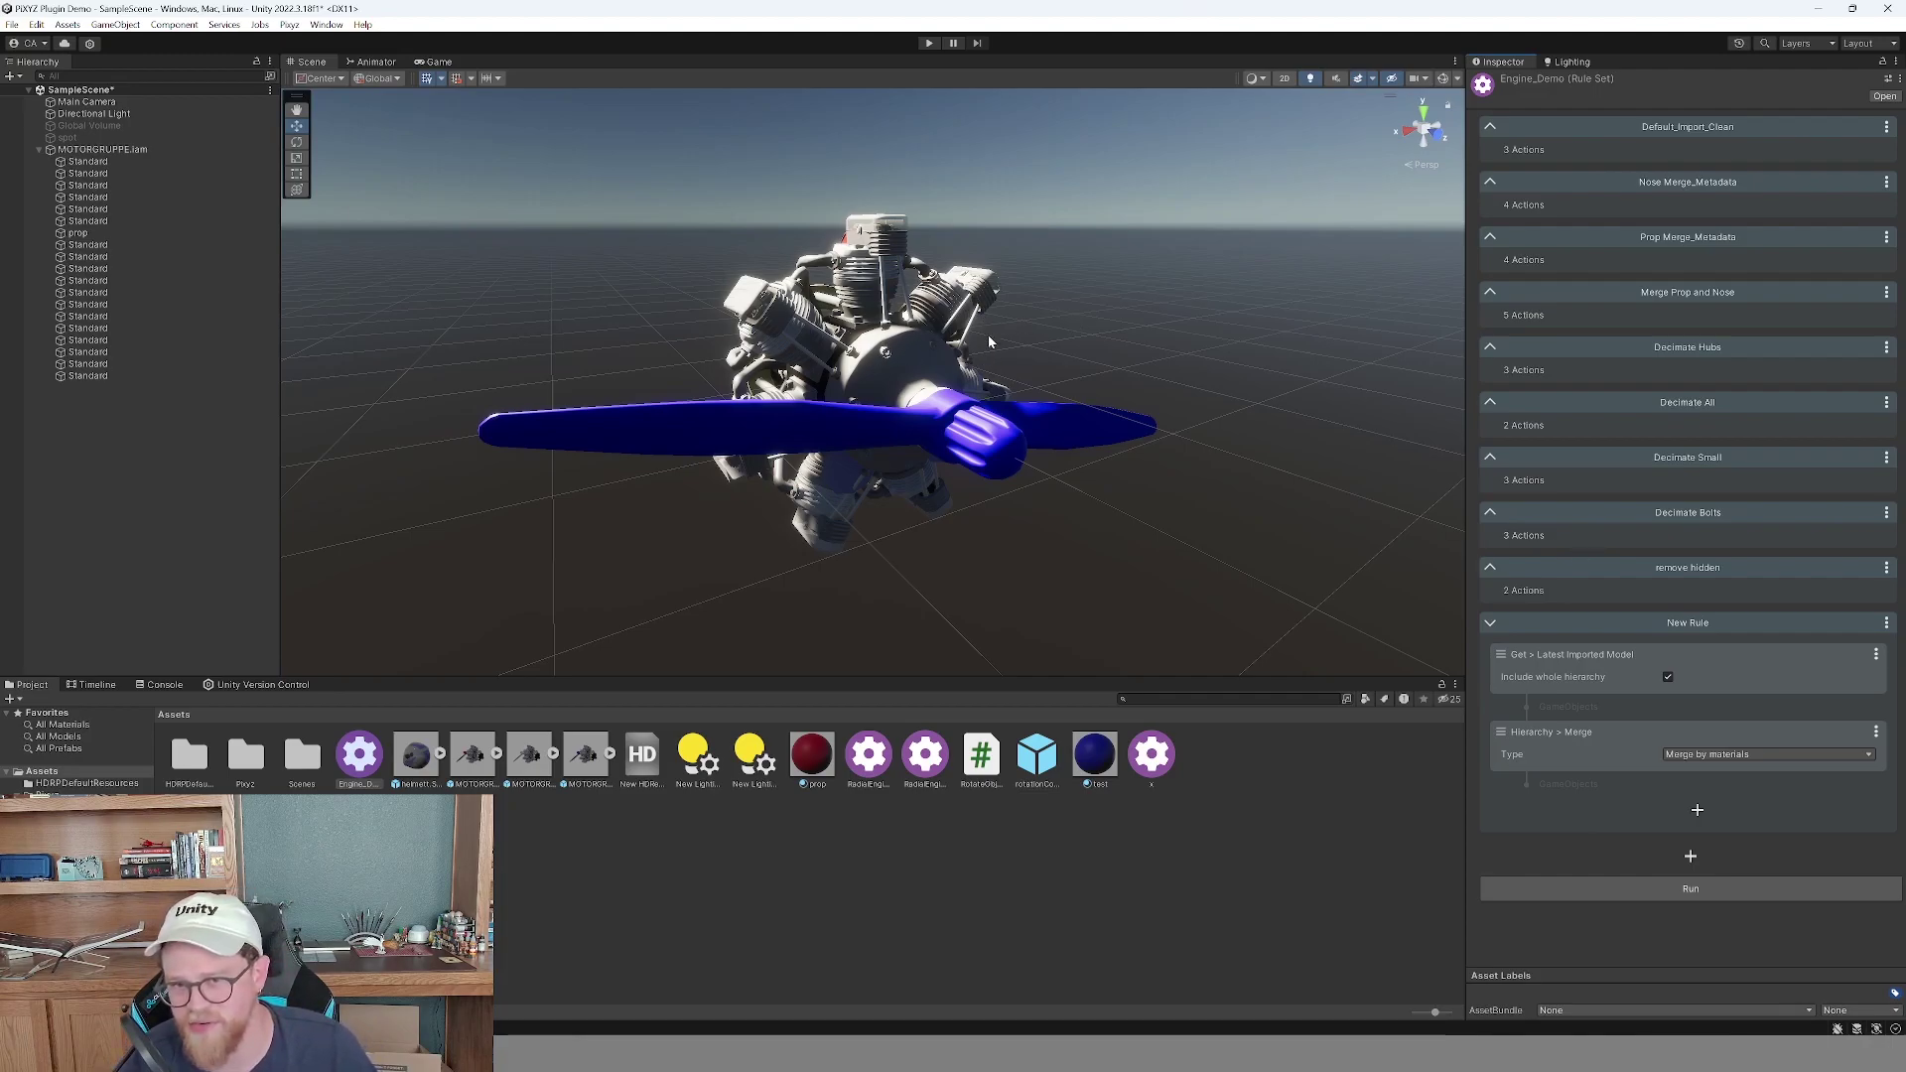
{"action": "mouse_move", "coordinate": [1221, 340]}
{"action": "left_mouse_down", "text": "alt"}
{"action": "mouse_move", "coordinate": [1166, 328]}
{"action": "mouse_move", "coordinate": [1198, 324]}
{"action": "mouse_move", "coordinate": [1223, 351]}
{"action": "left_mouse_up", "text": "alt"}
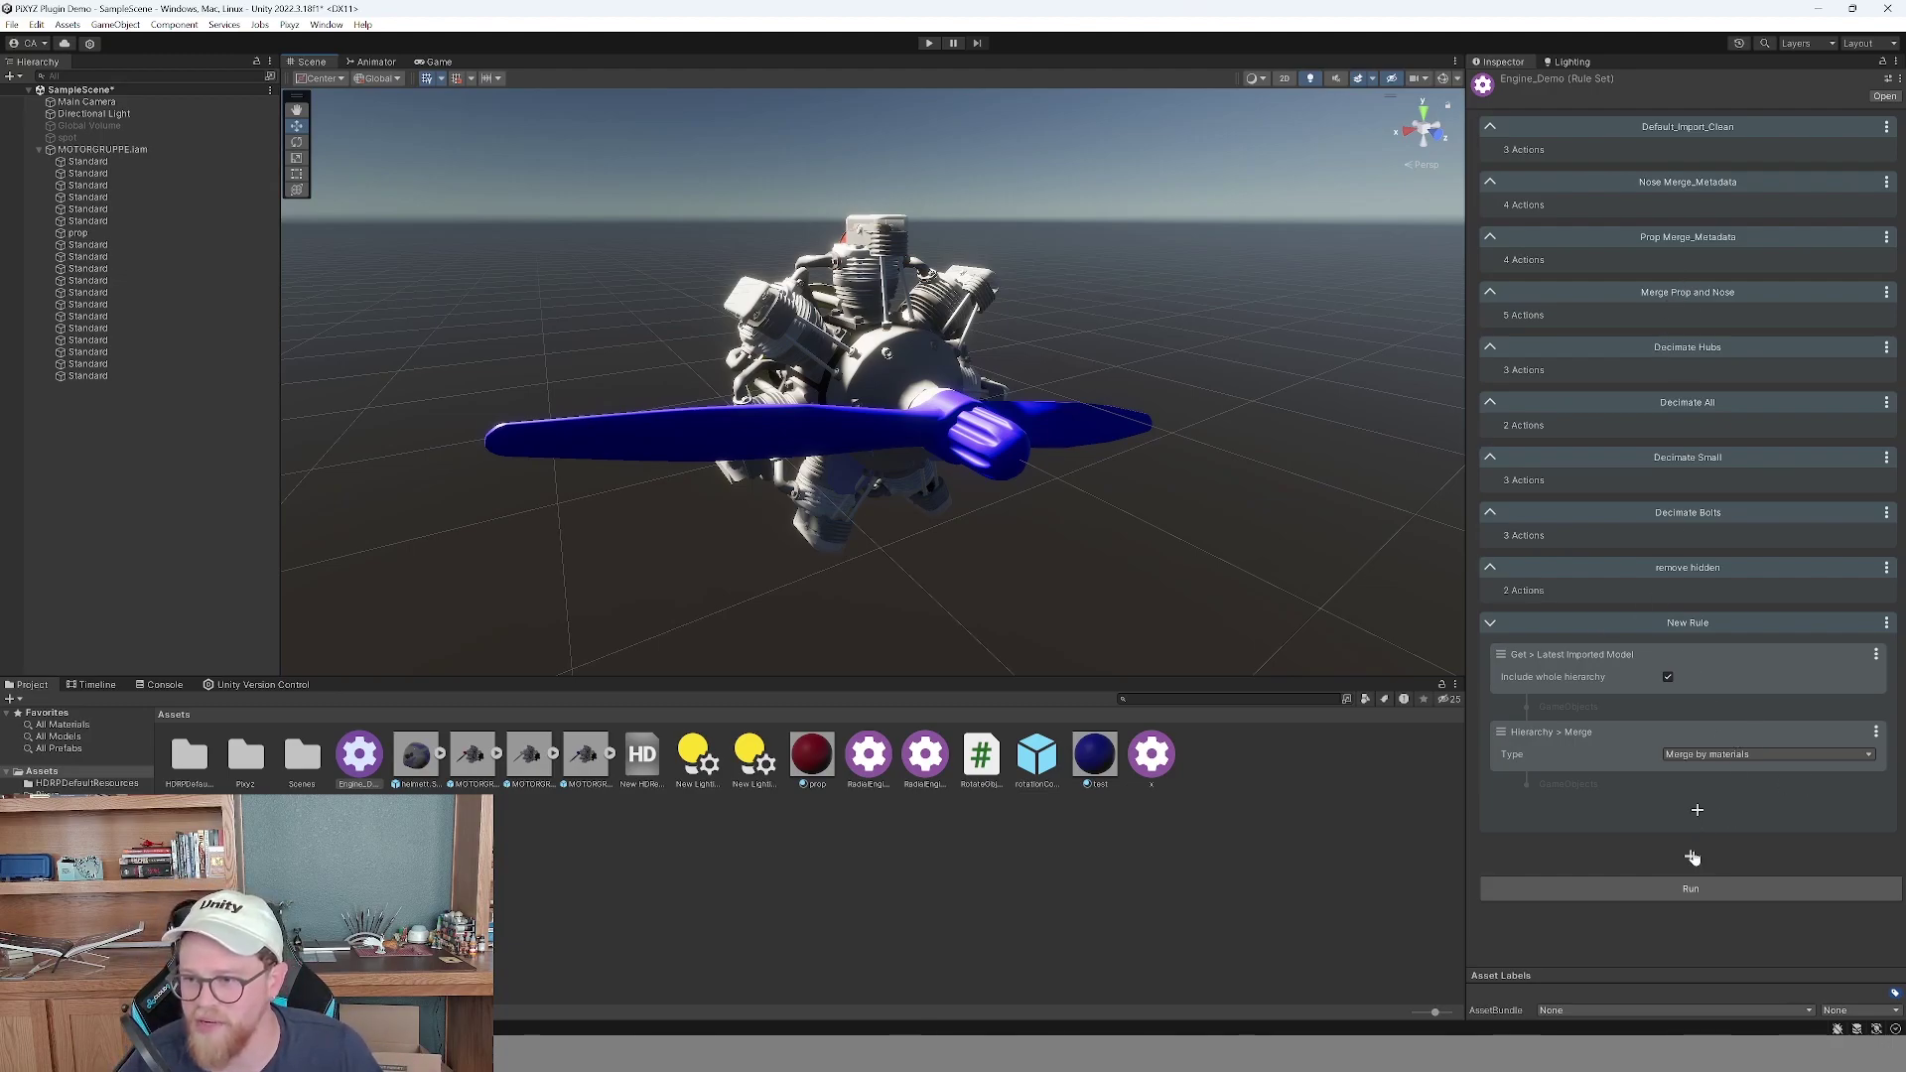
{"action": "left_click", "coordinate": [1692, 855]}
{"action": "right_click", "coordinate": [1700, 896]}
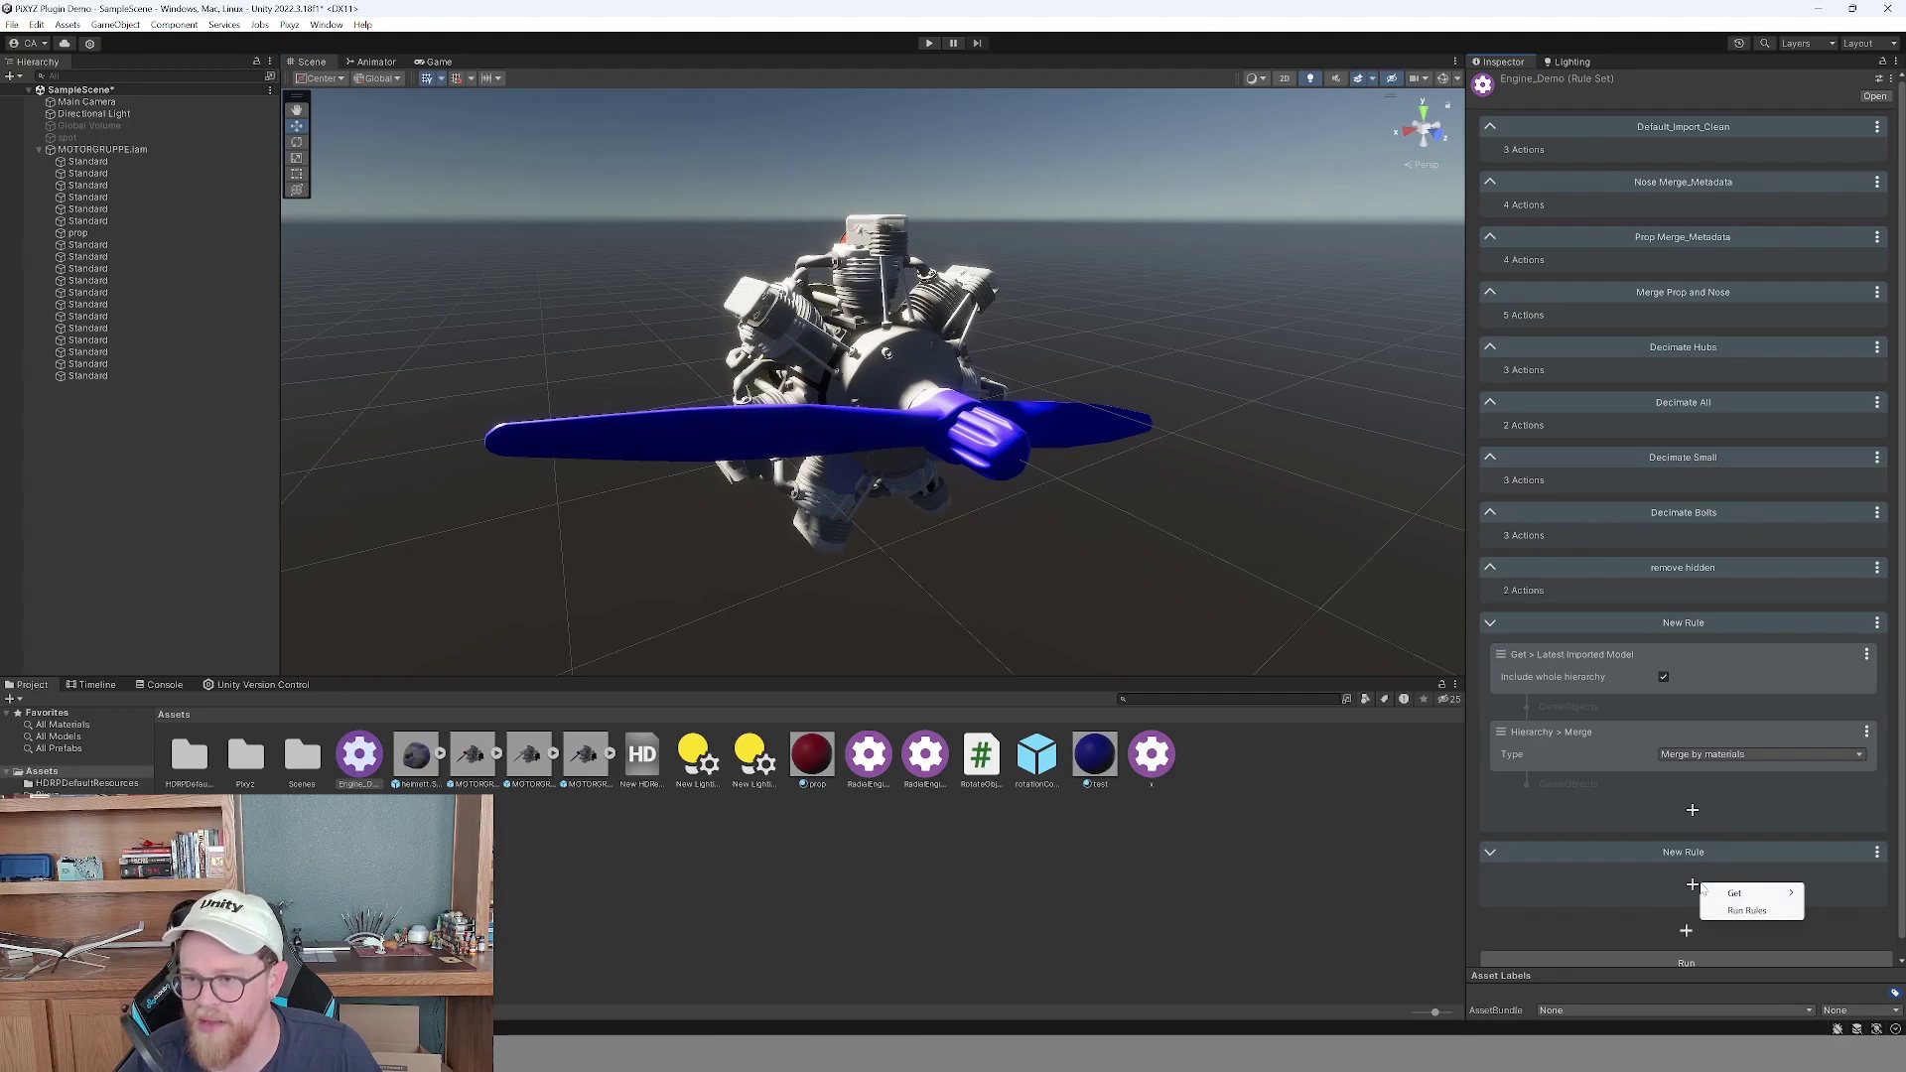
{"action": "left_click", "coordinate": [1757, 911]}
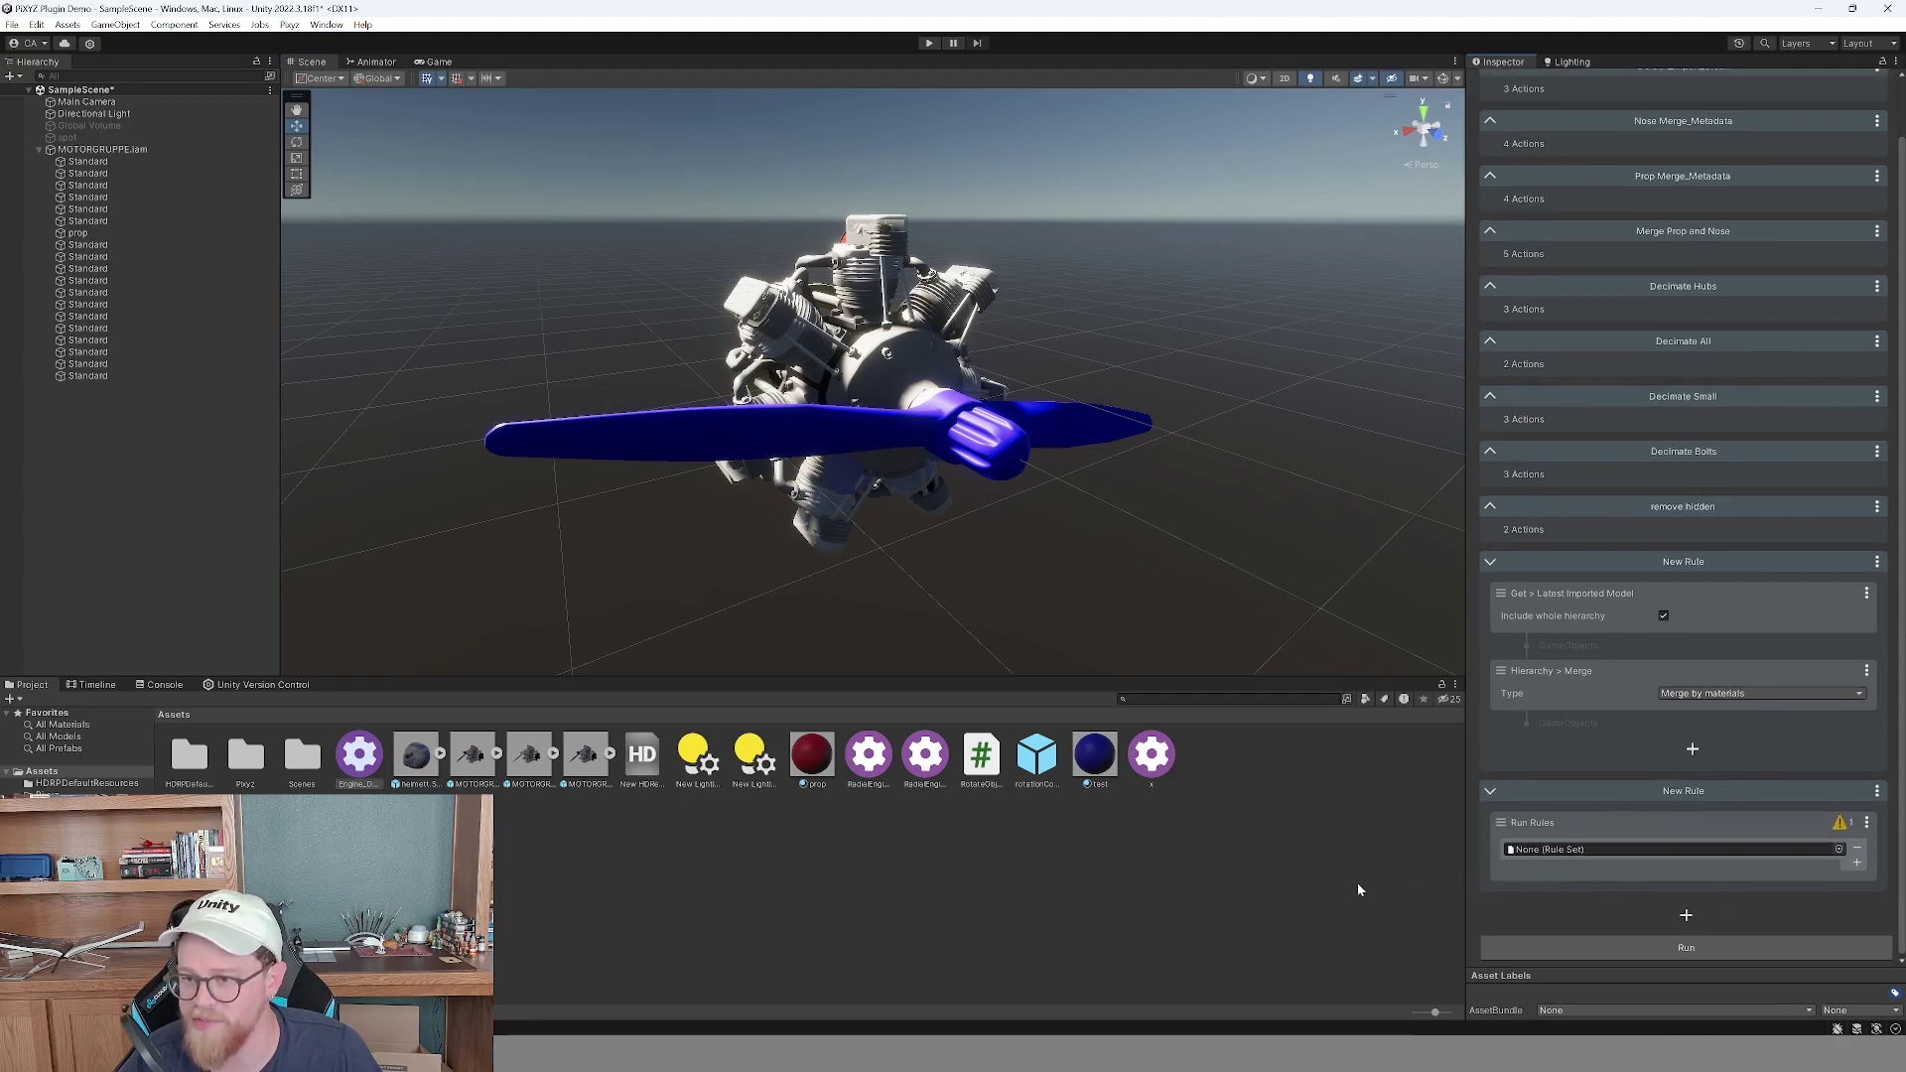
{"action": "left_click", "coordinate": [1876, 793]}
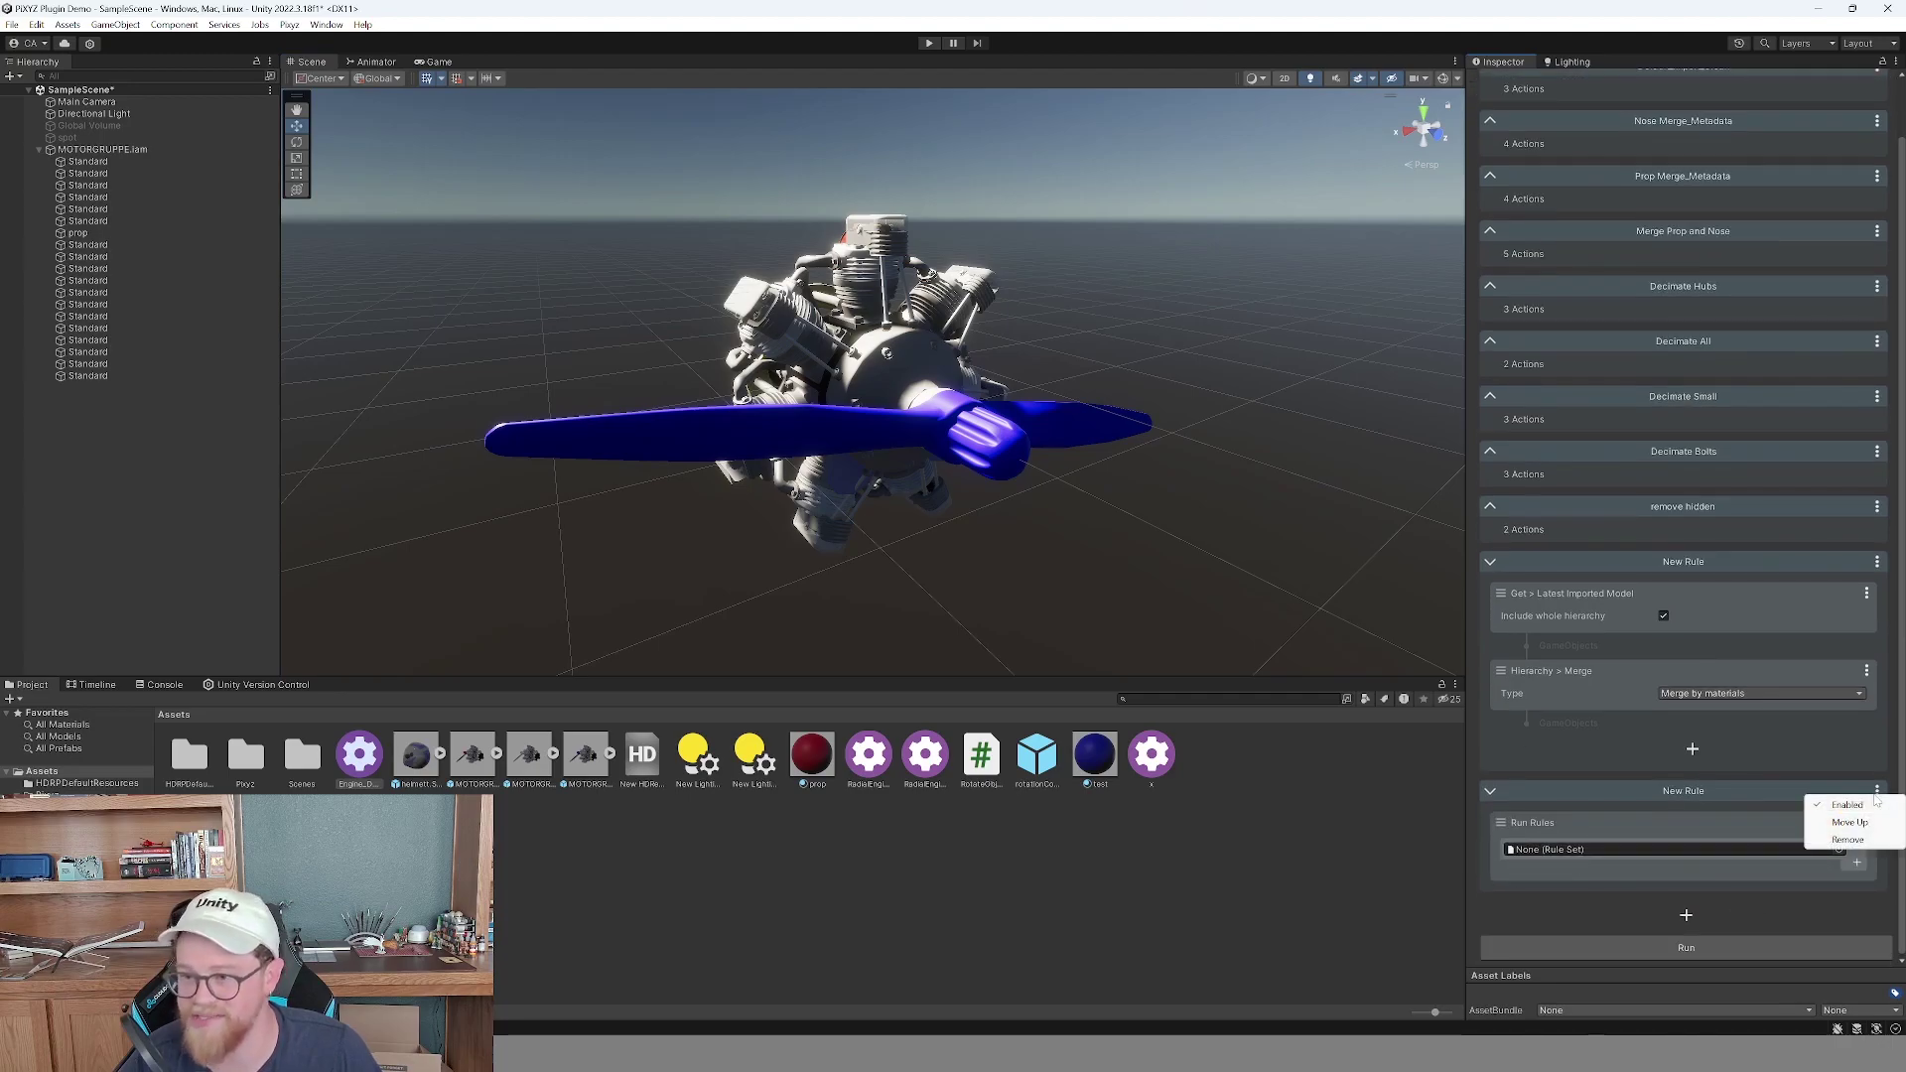
{"action": "left_click", "coordinate": [1834, 842]}
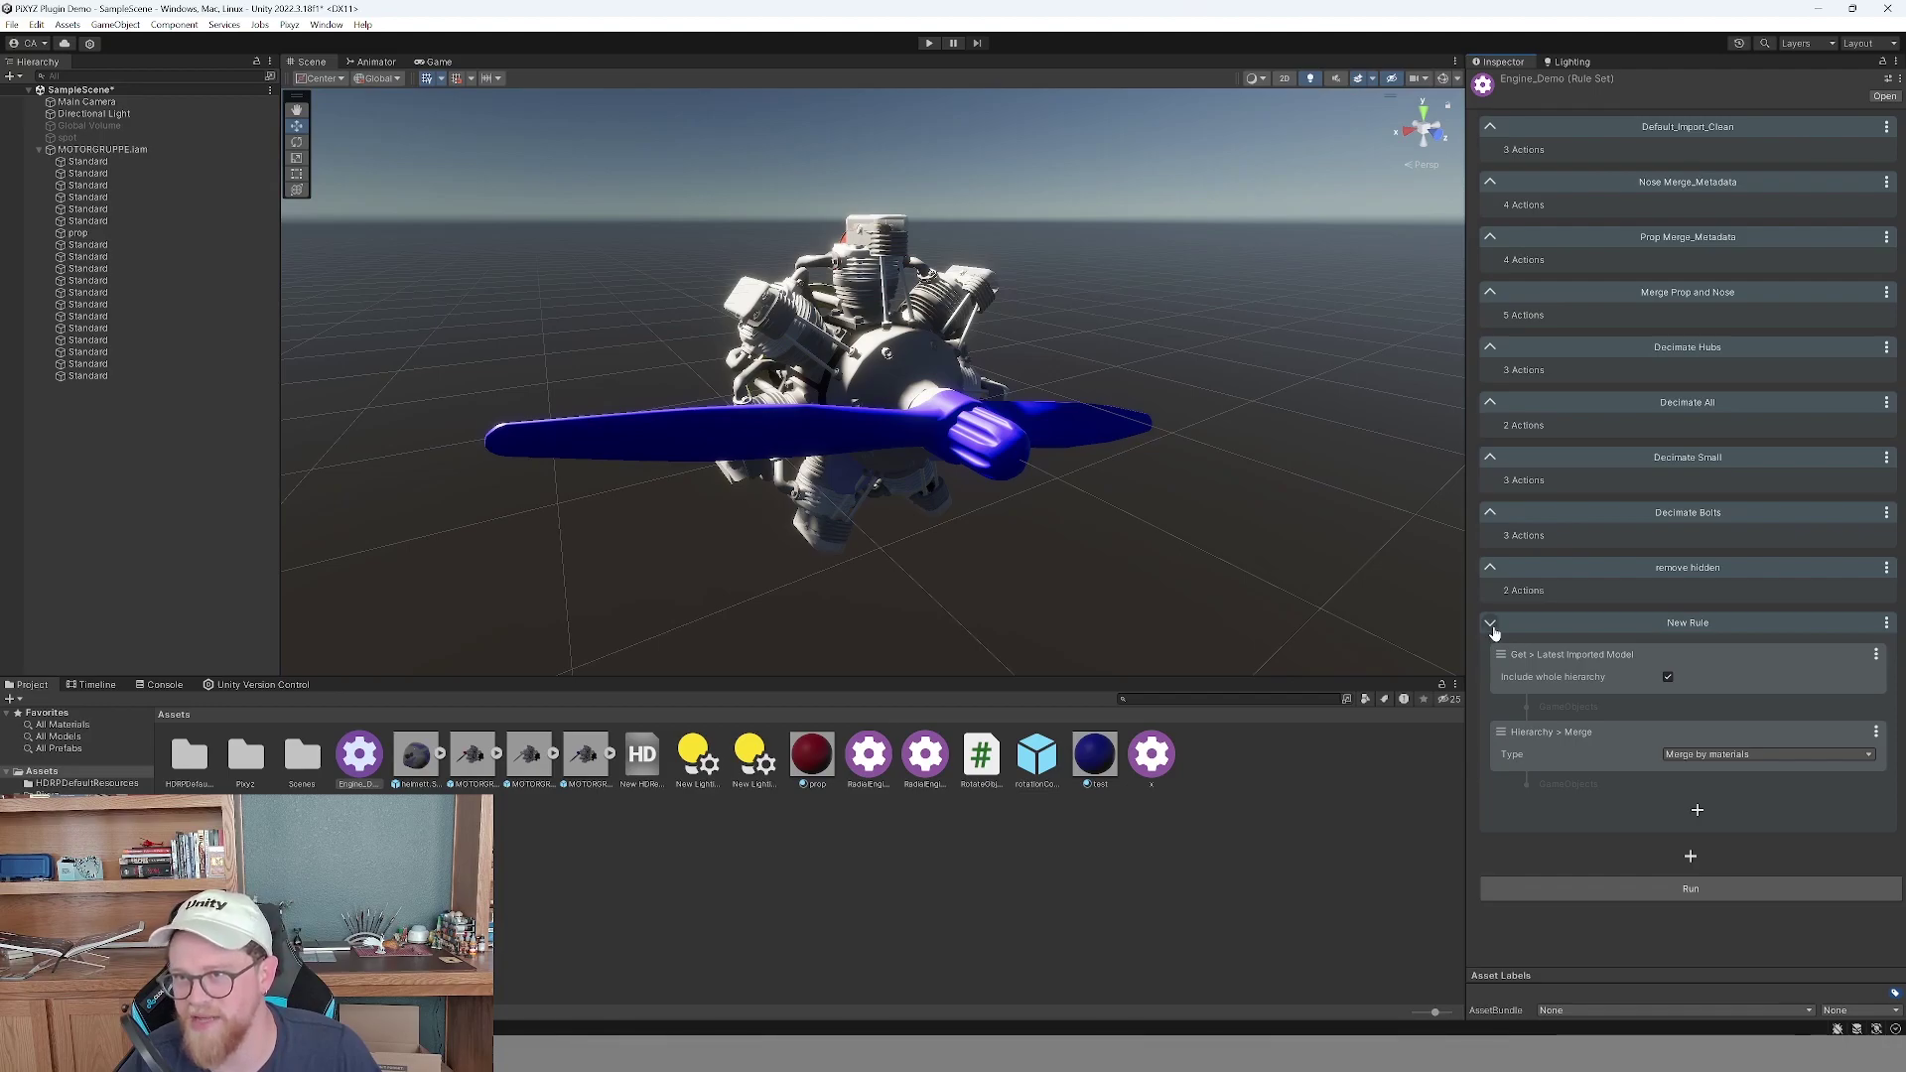
Rename the rule that merges by materials "Merge Materails".
{"action": "left_click", "coordinate": [1490, 623]}
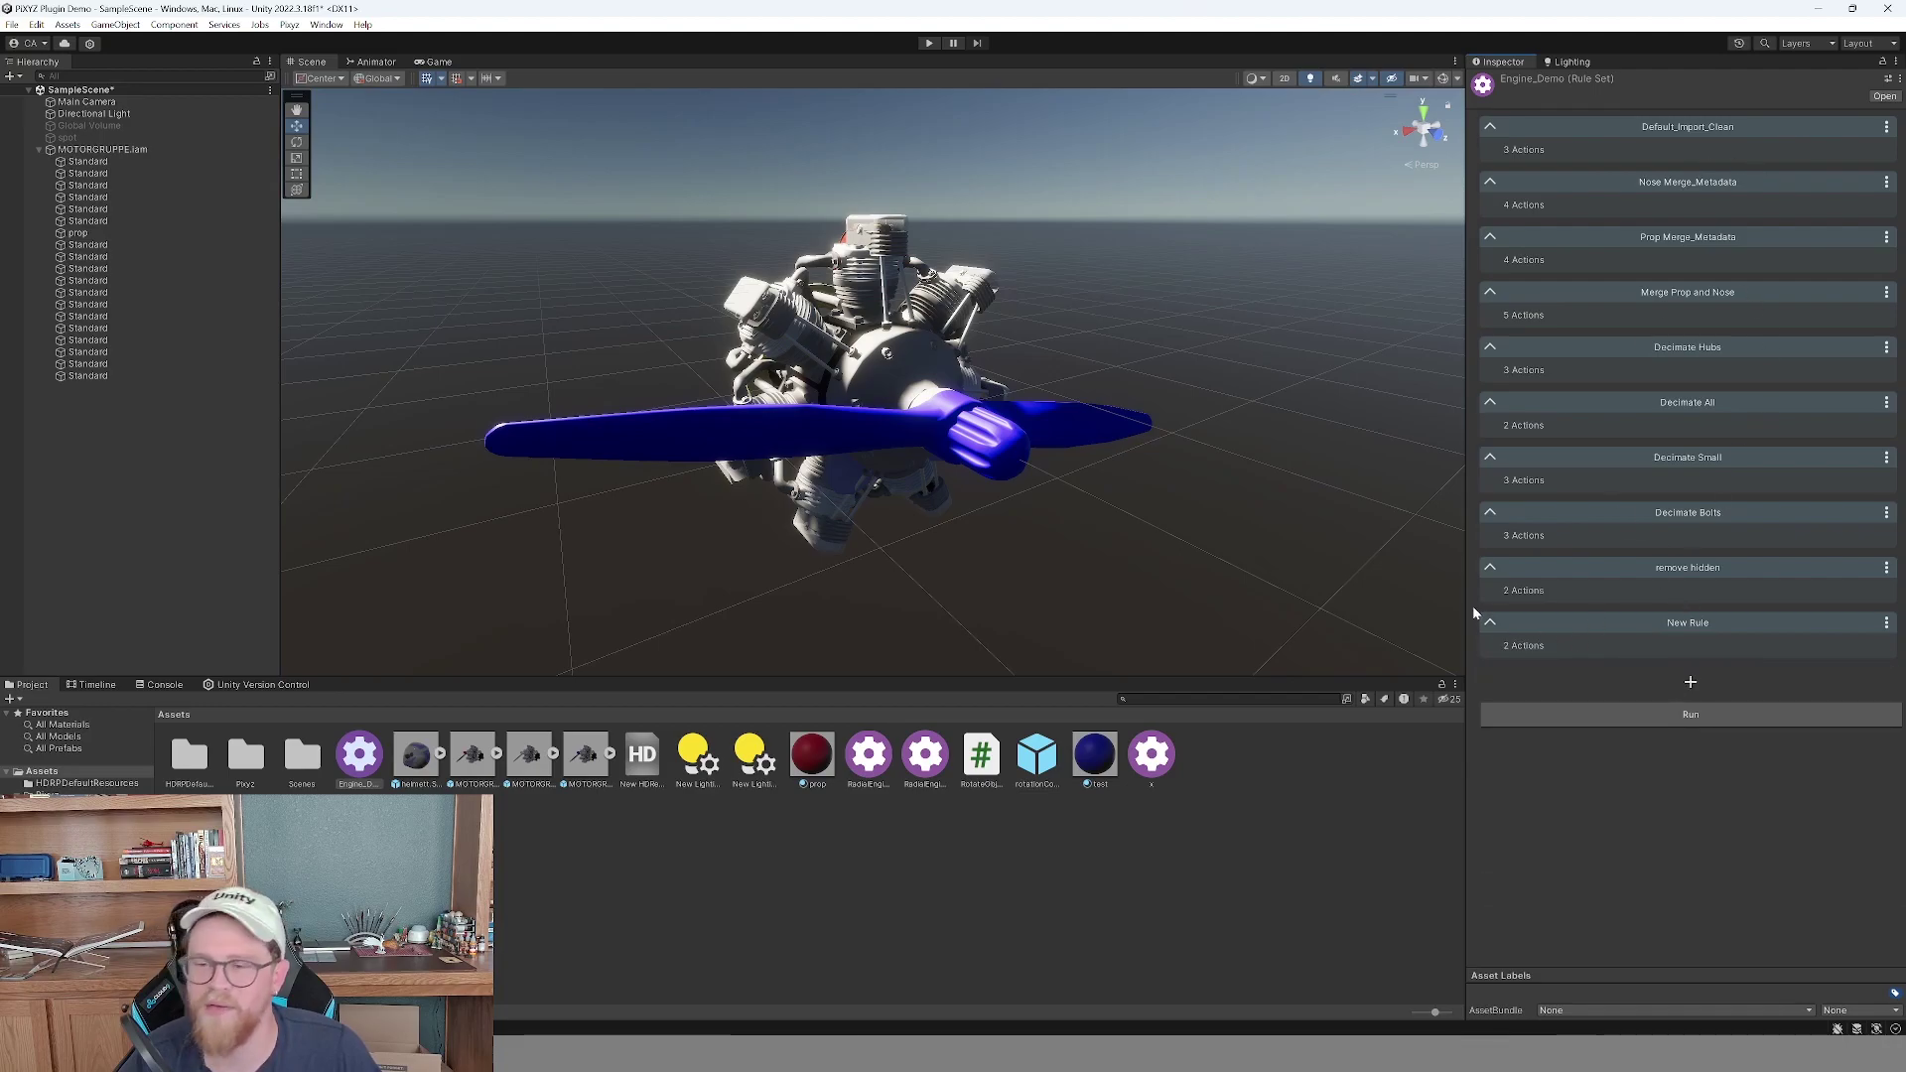
{"action": "left_click", "coordinate": [1491, 625]}
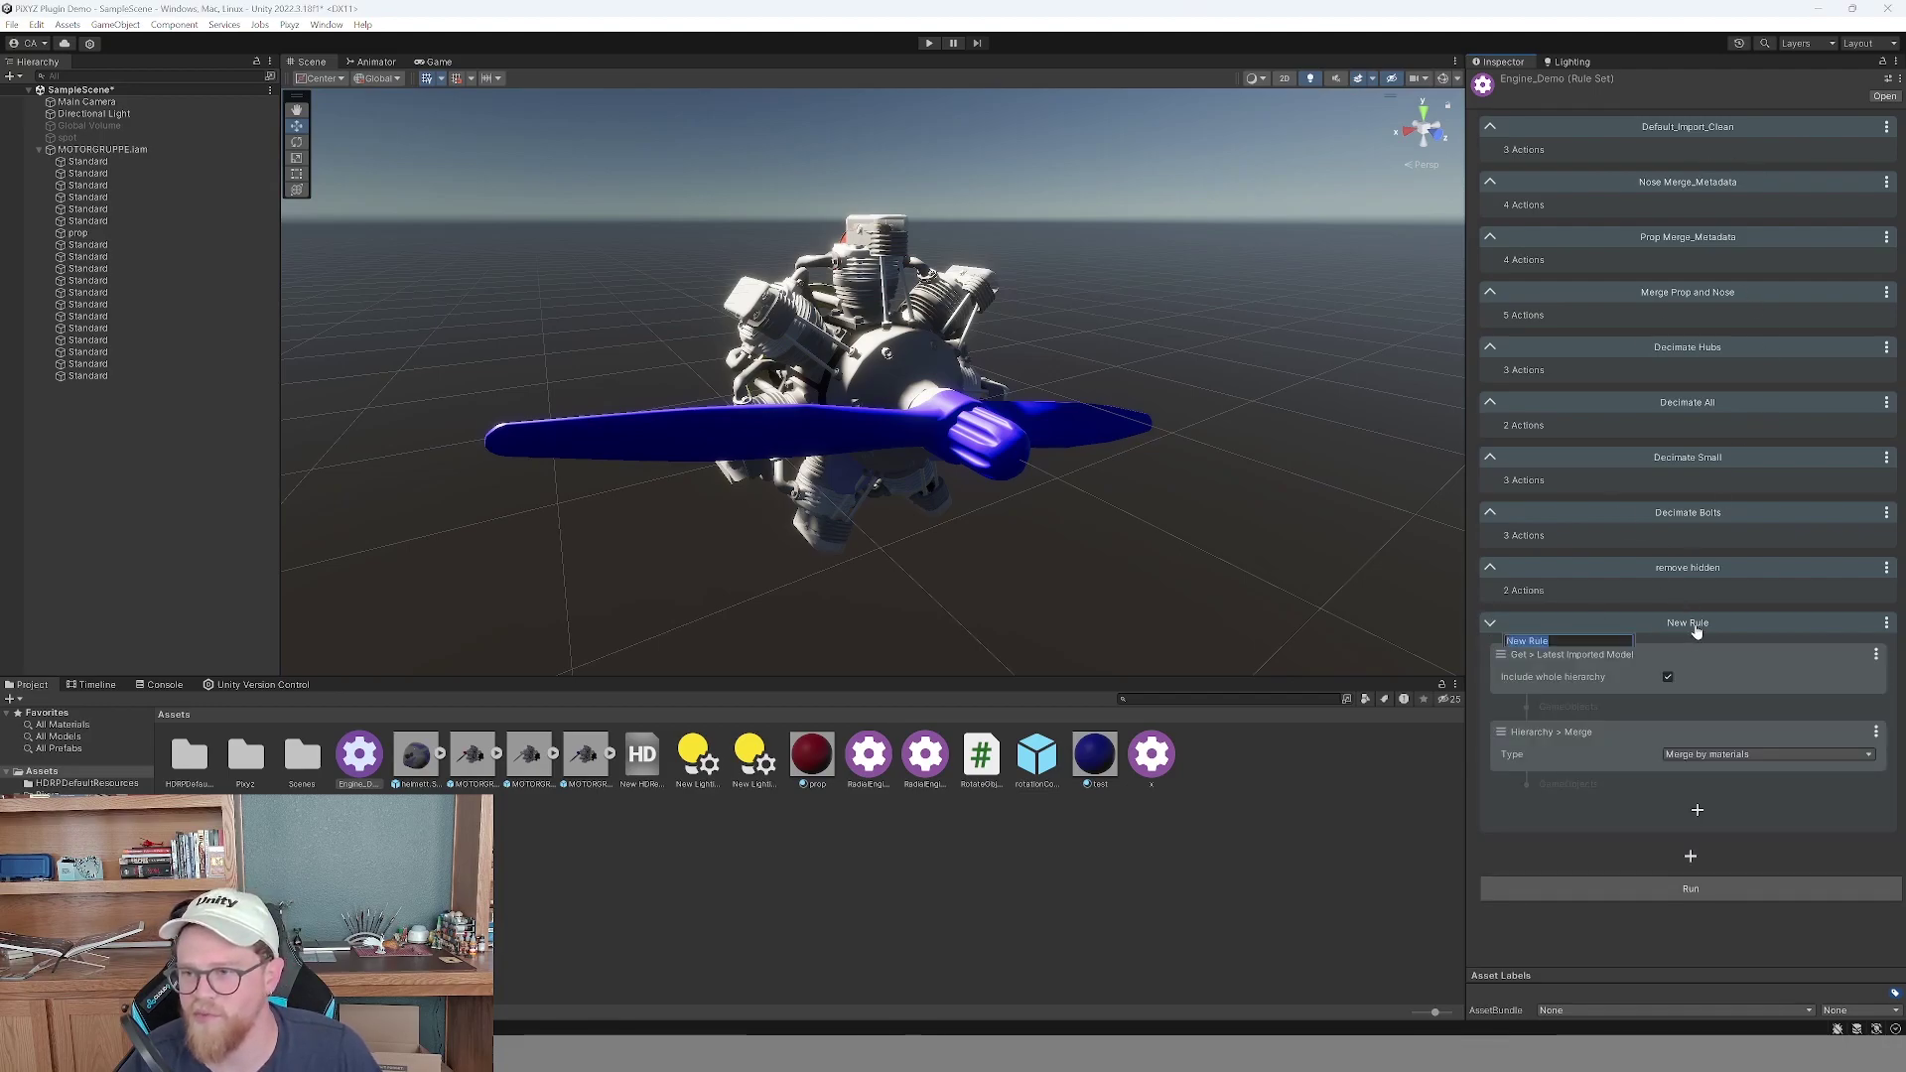
{"action": "double_click", "coordinate": [1695, 632]}
{"action": "type", "text": "Merge Materails"}
{"action": "key", "text": "Return"}
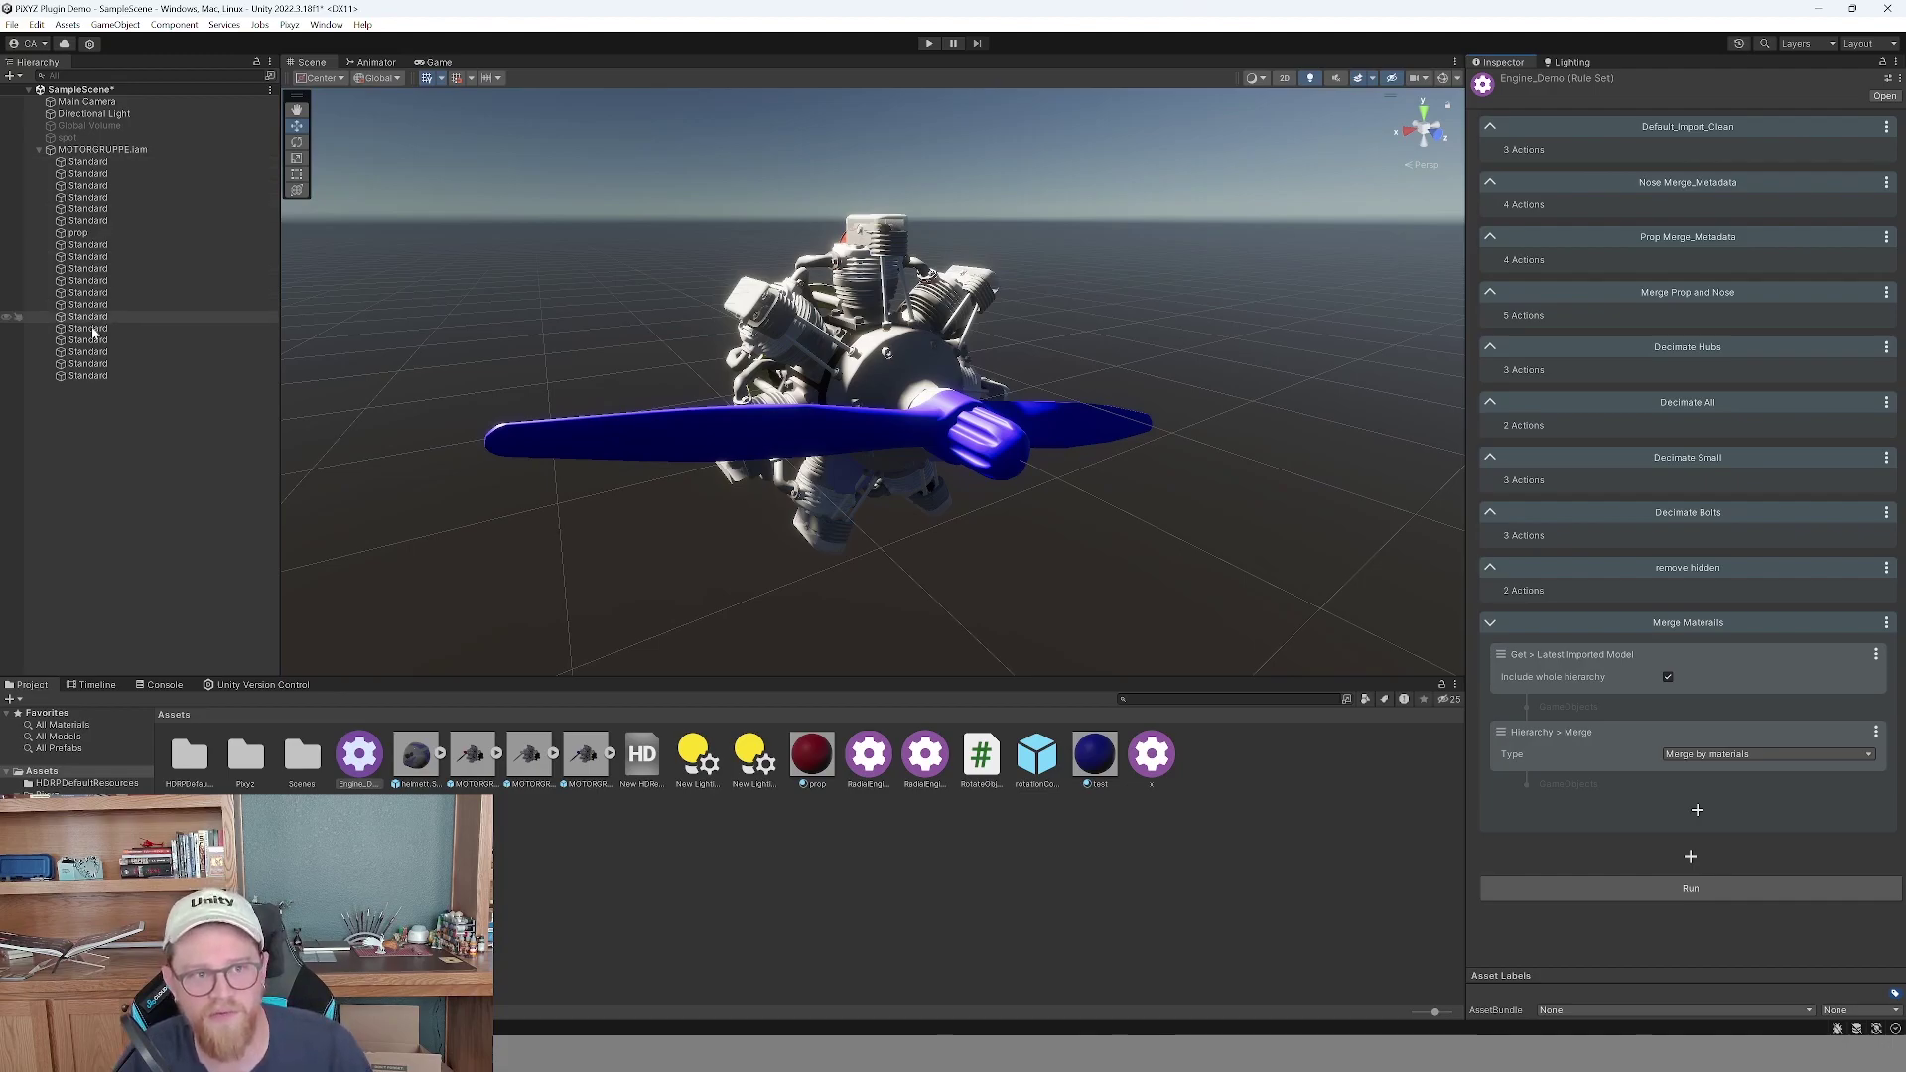
Inspect the merged Standard objects and the prop under the engine model, view them from the rear, and reopen the Engine_Demo rule set.
{"action": "left_click", "coordinate": [111, 162]}
{"action": "left_click", "coordinate": [110, 172]}
{"action": "left_click", "coordinate": [111, 184]}
{"action": "left_click", "coordinate": [117, 197]}
{"action": "left_click", "coordinate": [111, 208]}
{"action": "left_click", "coordinate": [115, 221]}
{"action": "left_click", "coordinate": [120, 245]}
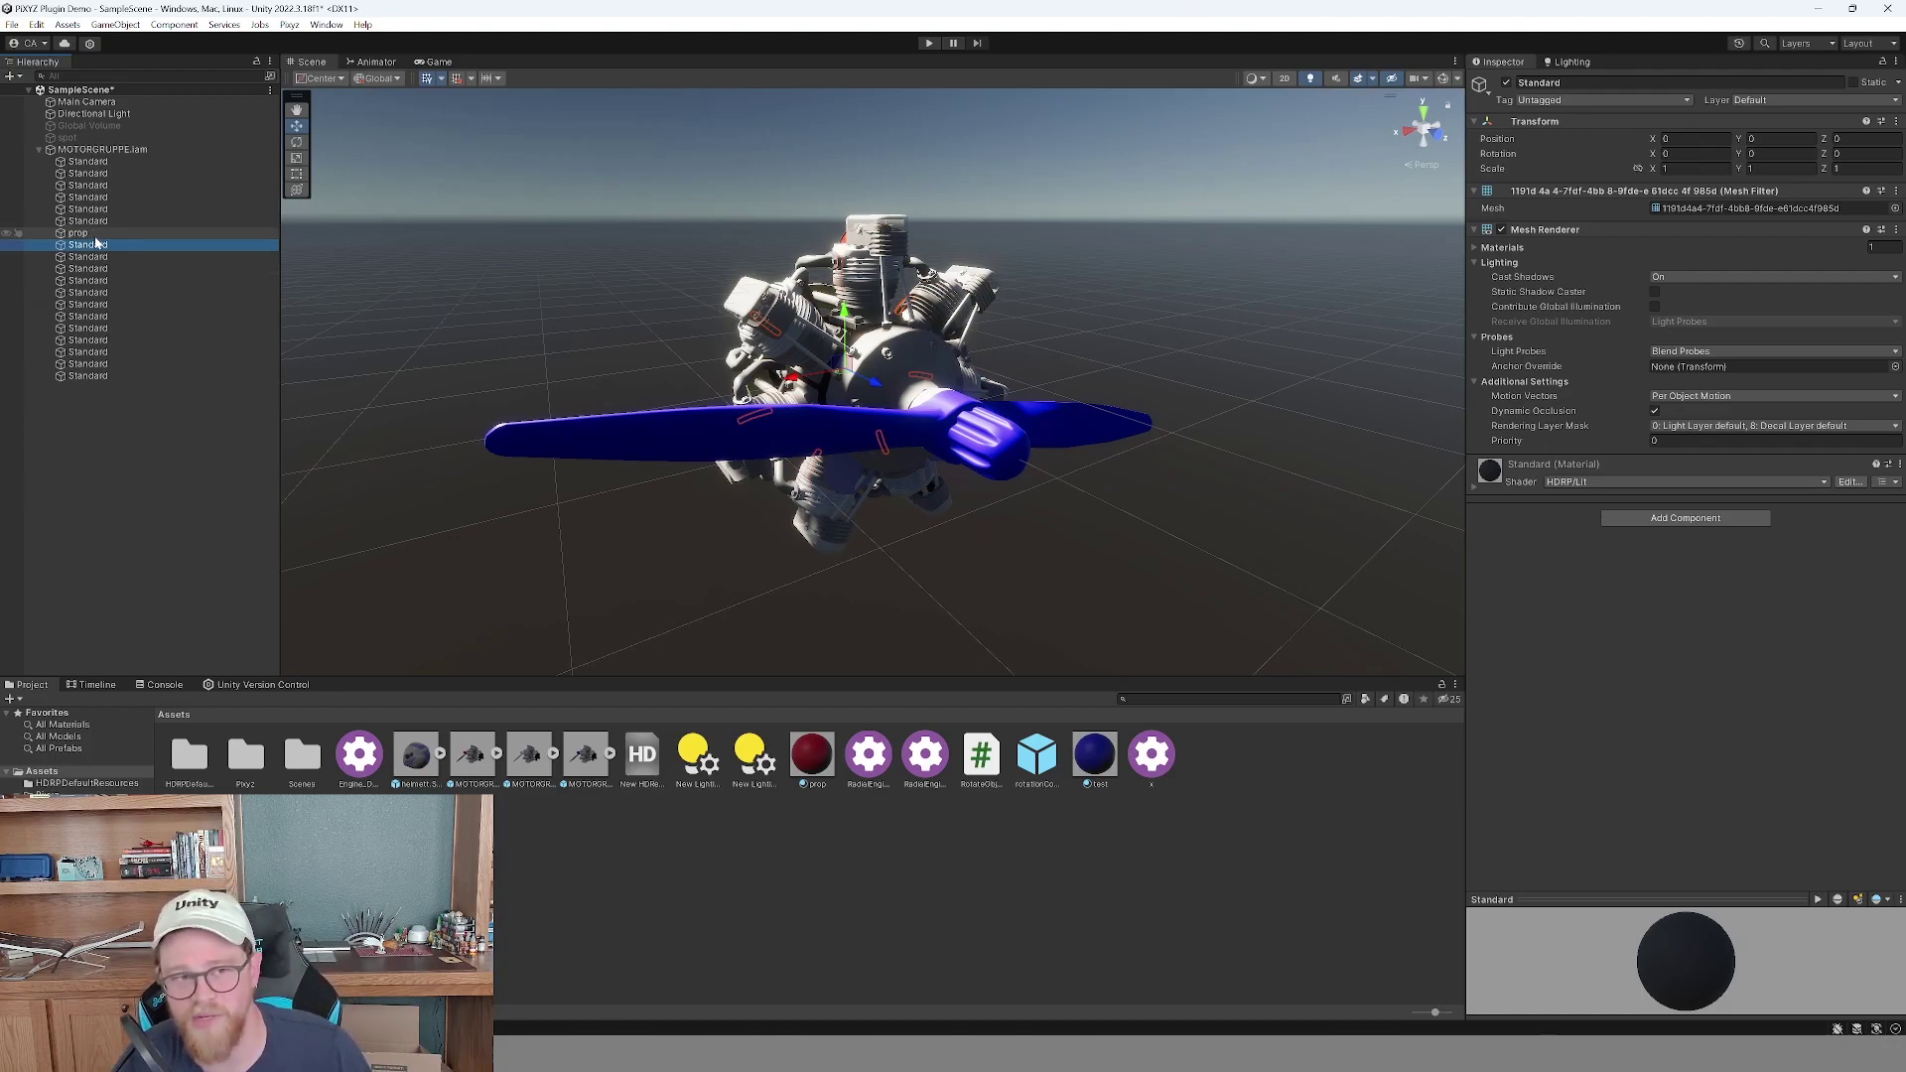
{"action": "left_click", "coordinate": [99, 233]}
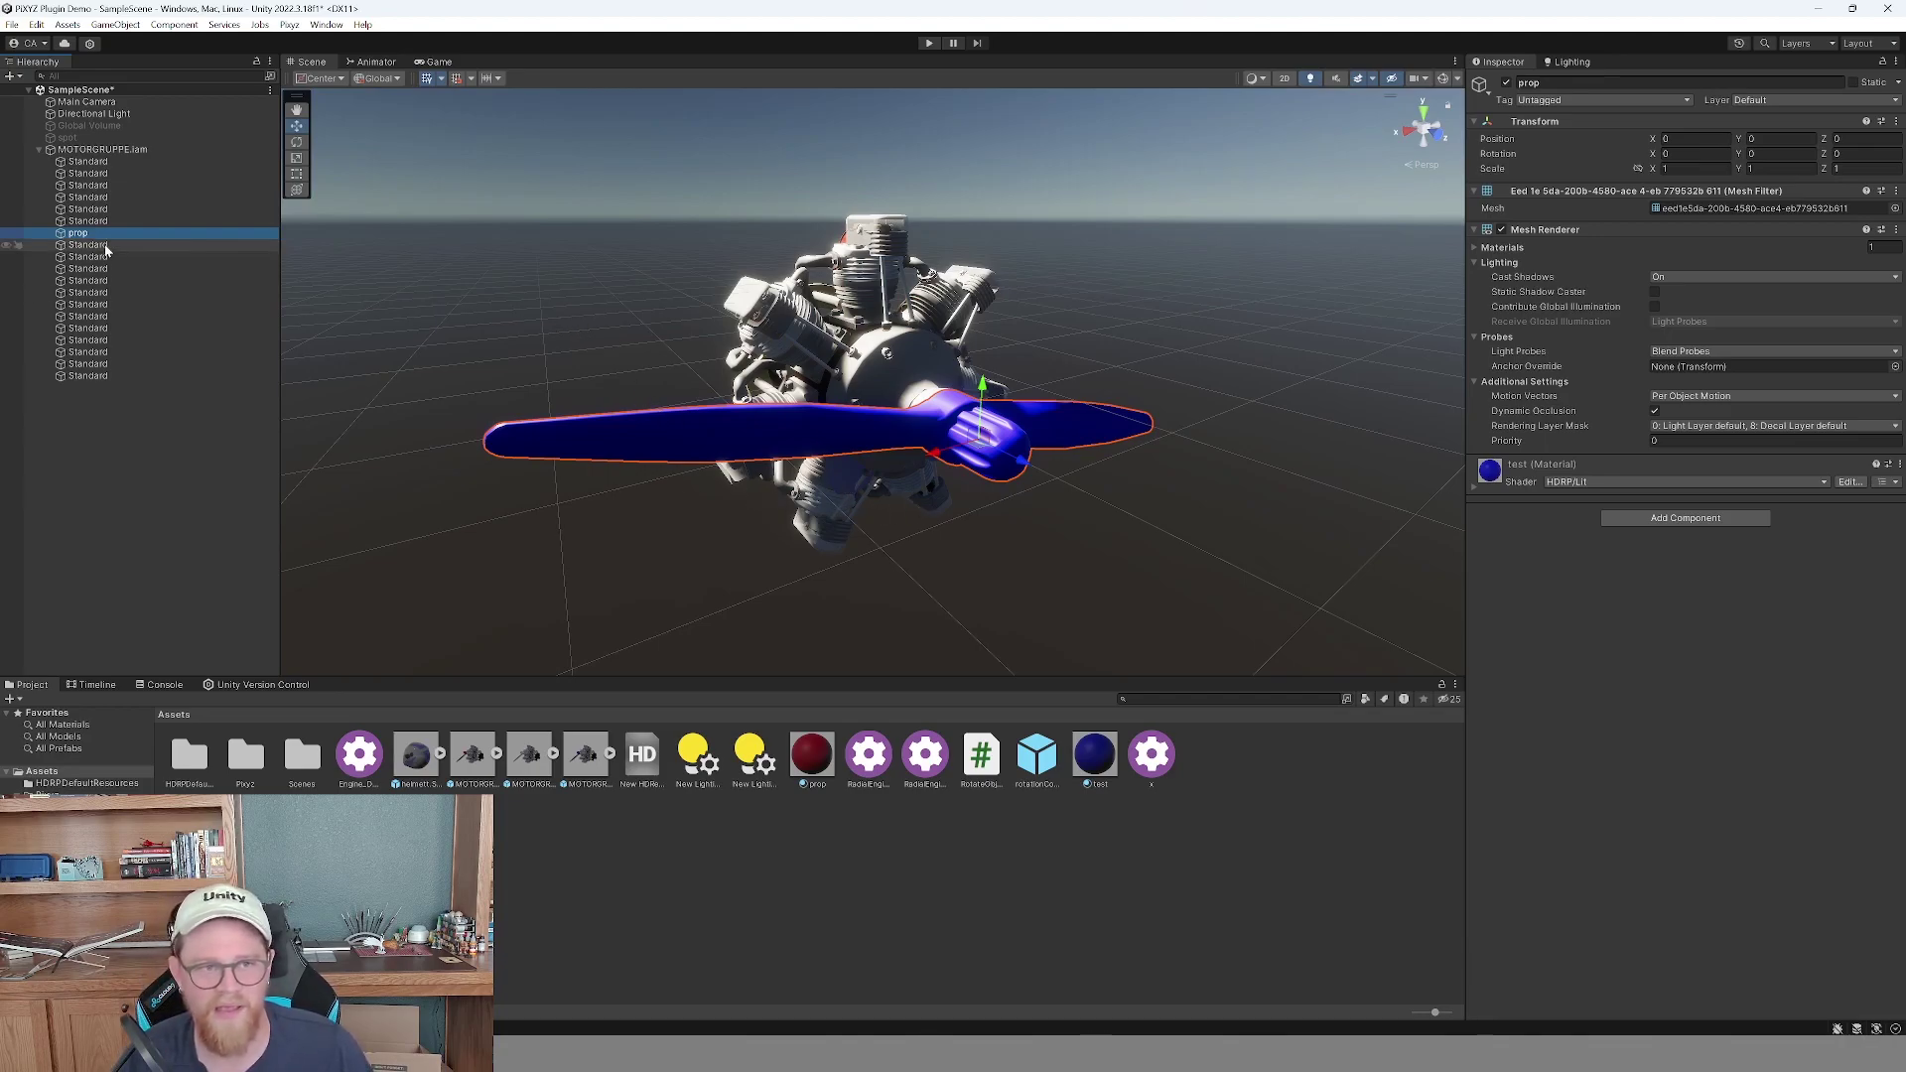
{"action": "left_click_drag", "start_coordinate": [477, 295], "coordinate": [873, 300], "text": "alt"}
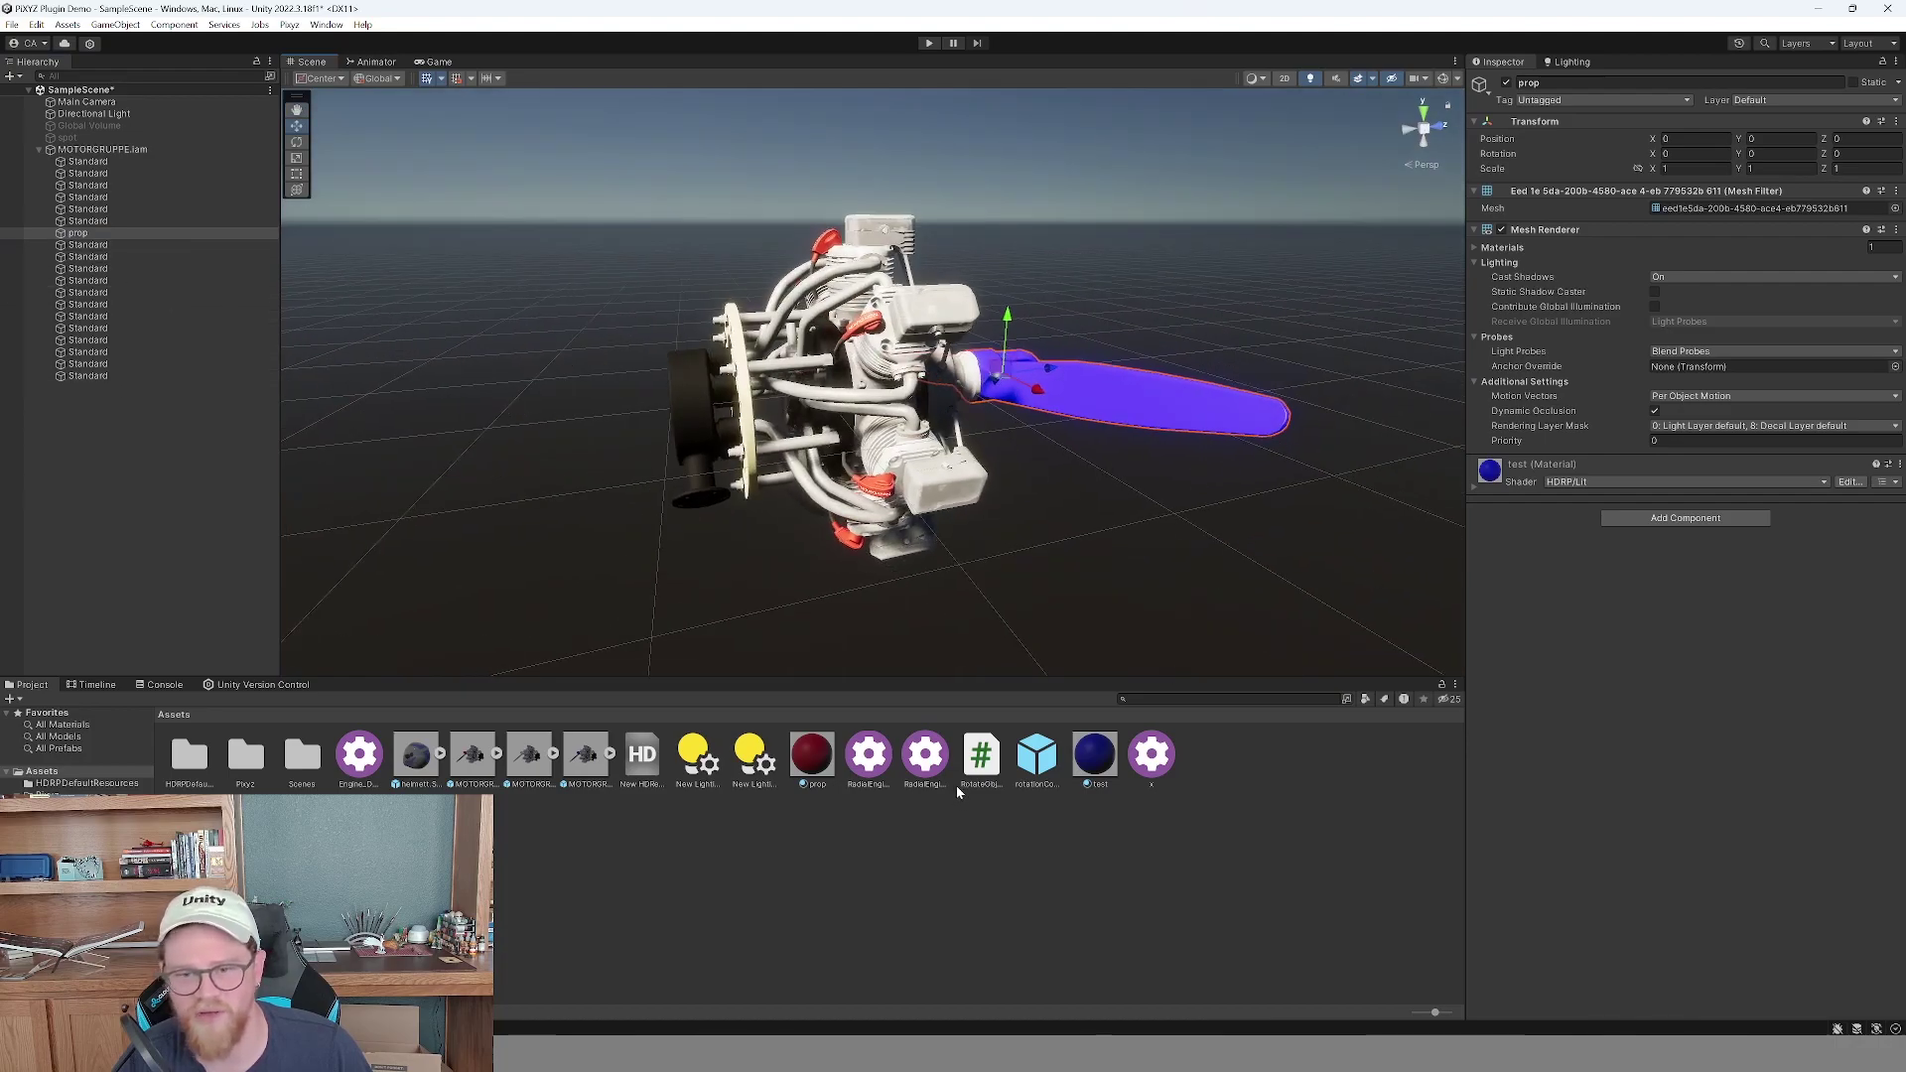
{"action": "left_click", "coordinate": [359, 754]}
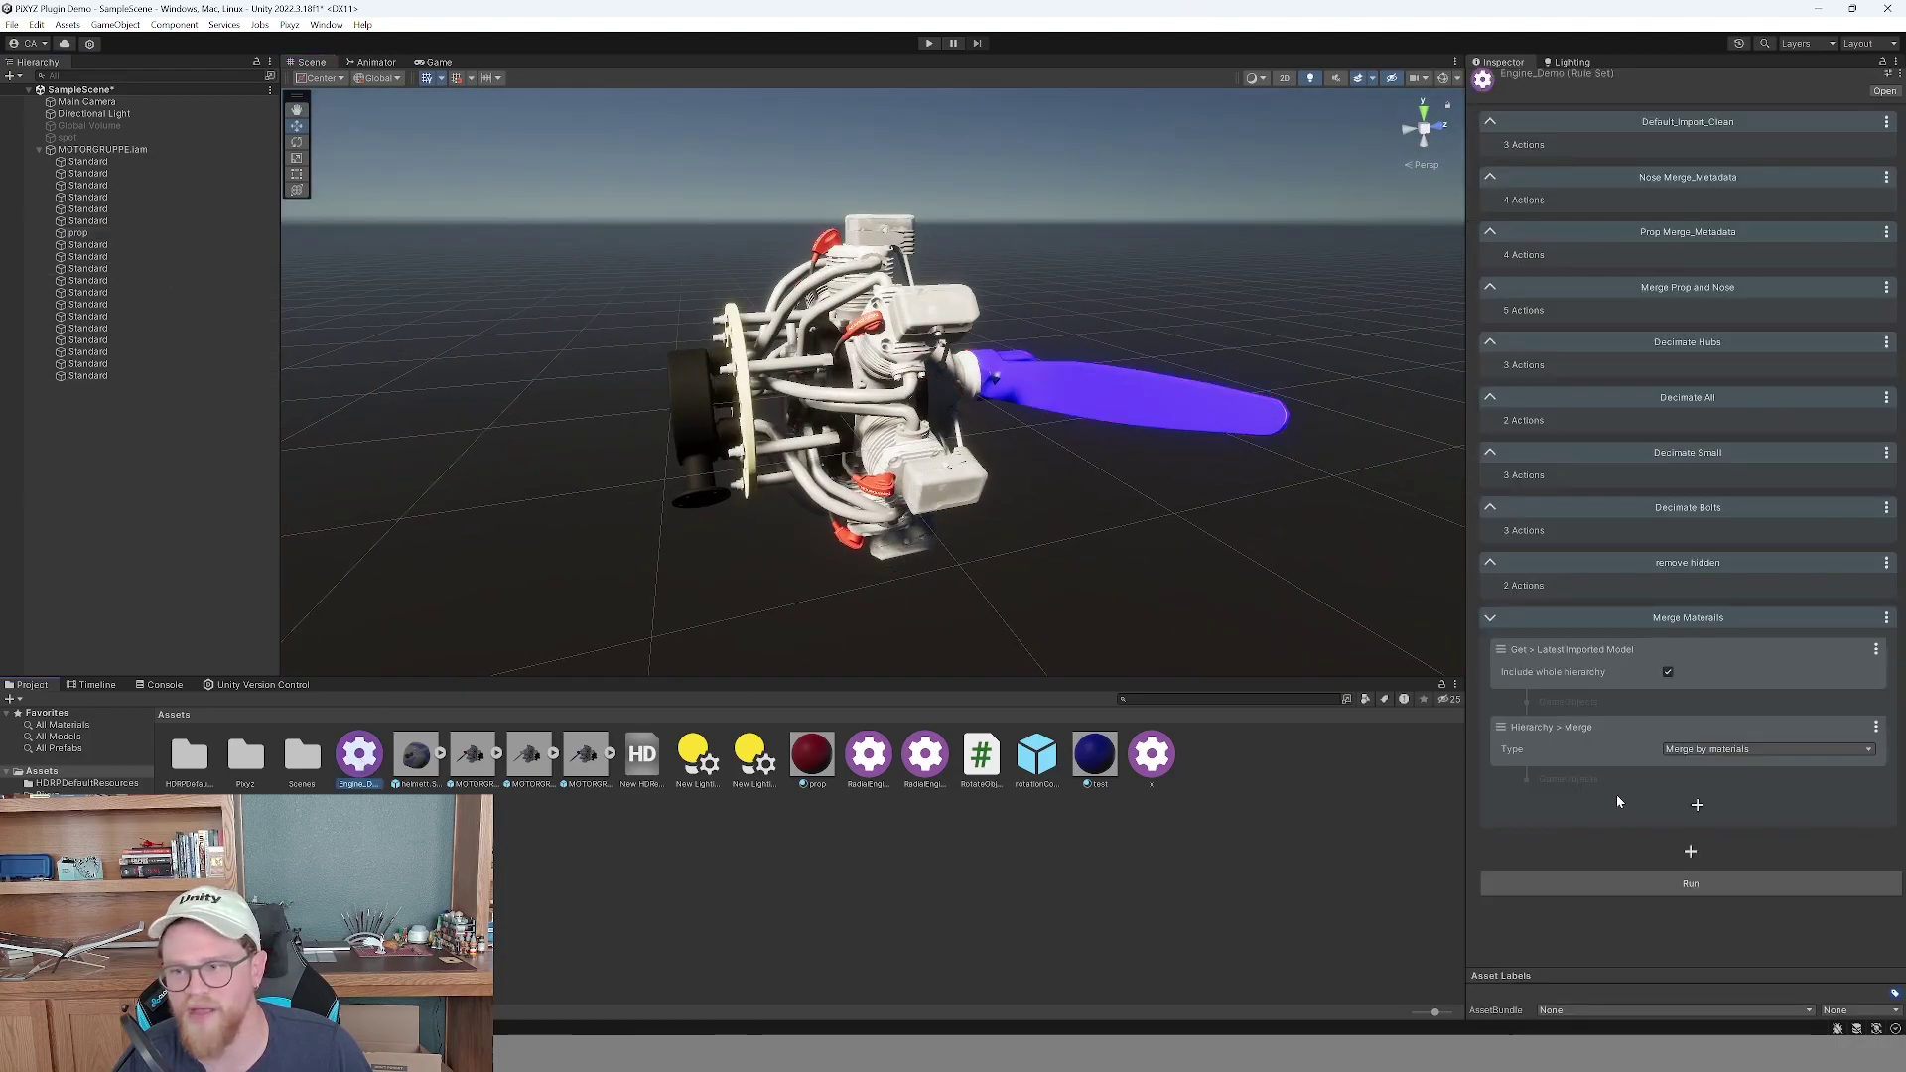
{"action": "left_click", "coordinate": [1698, 806]}
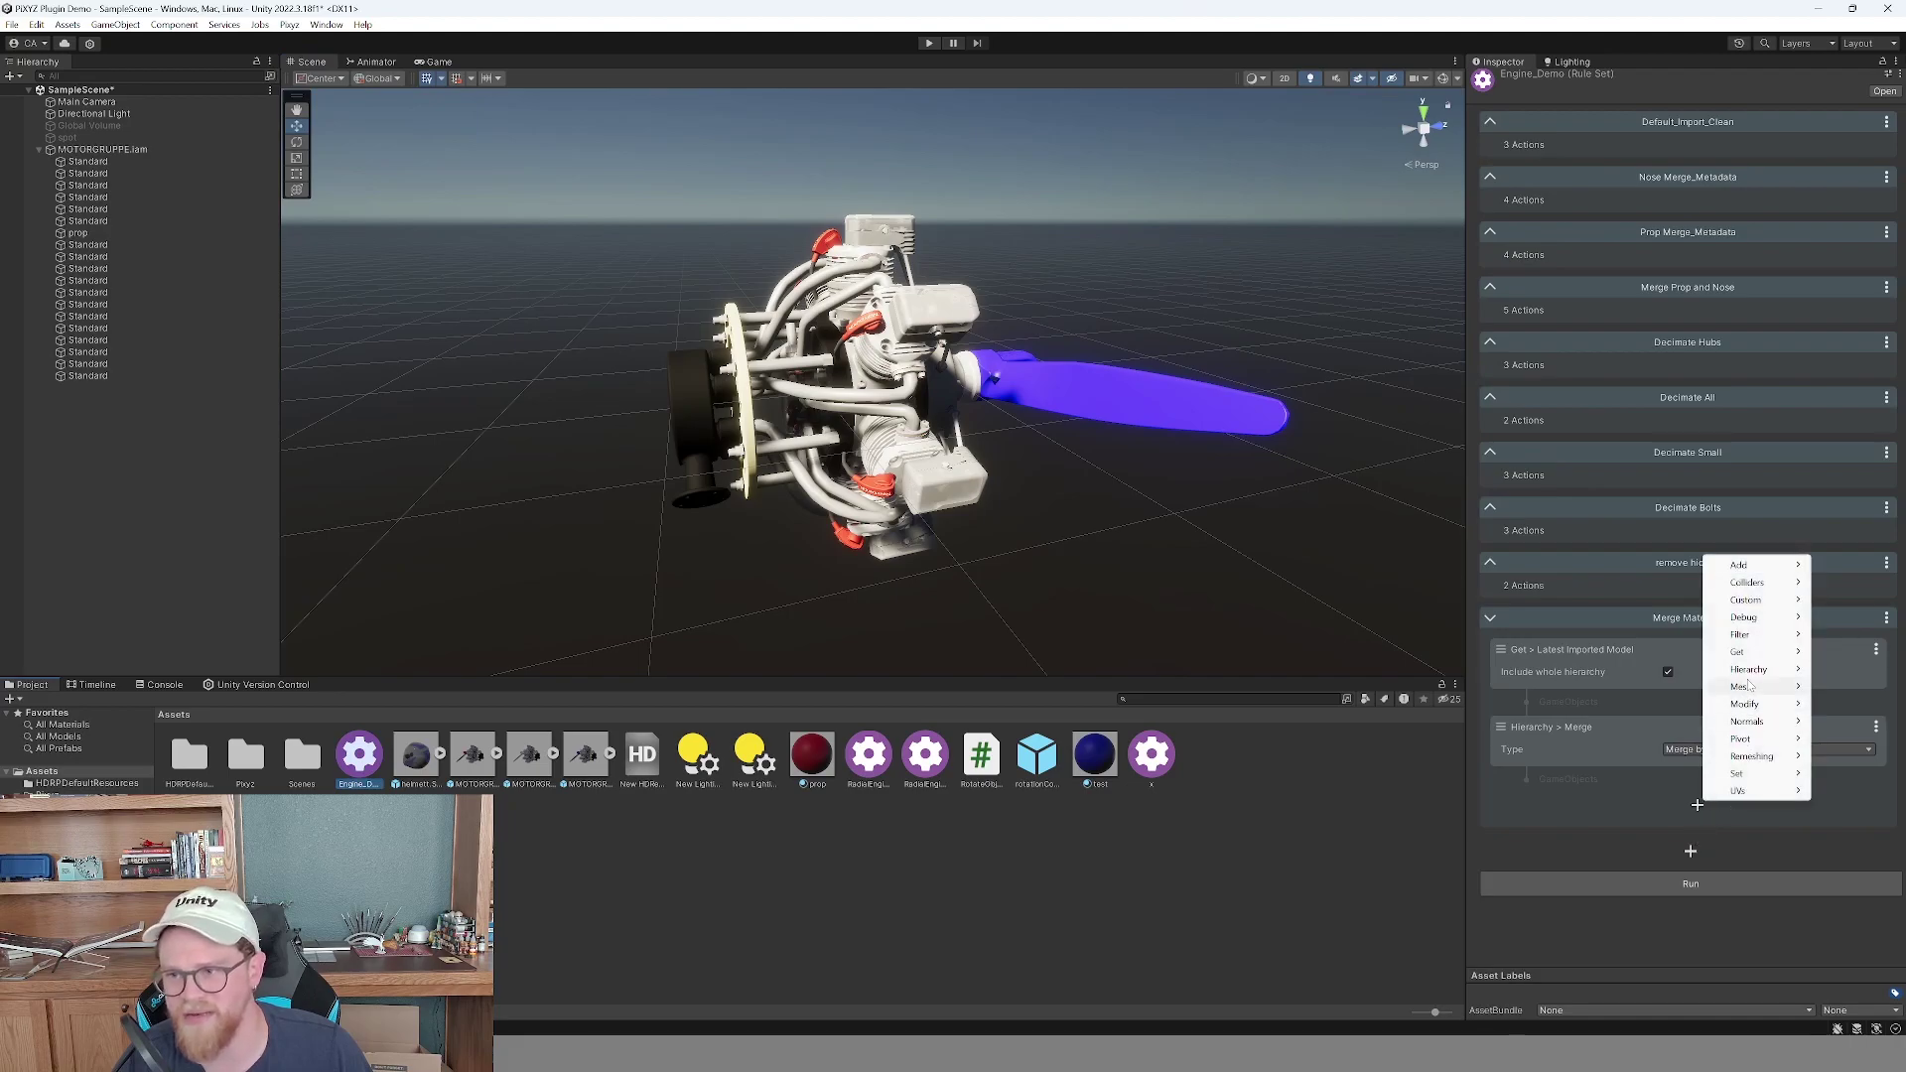
{"action": "mouse_move", "coordinate": [1782, 723]}
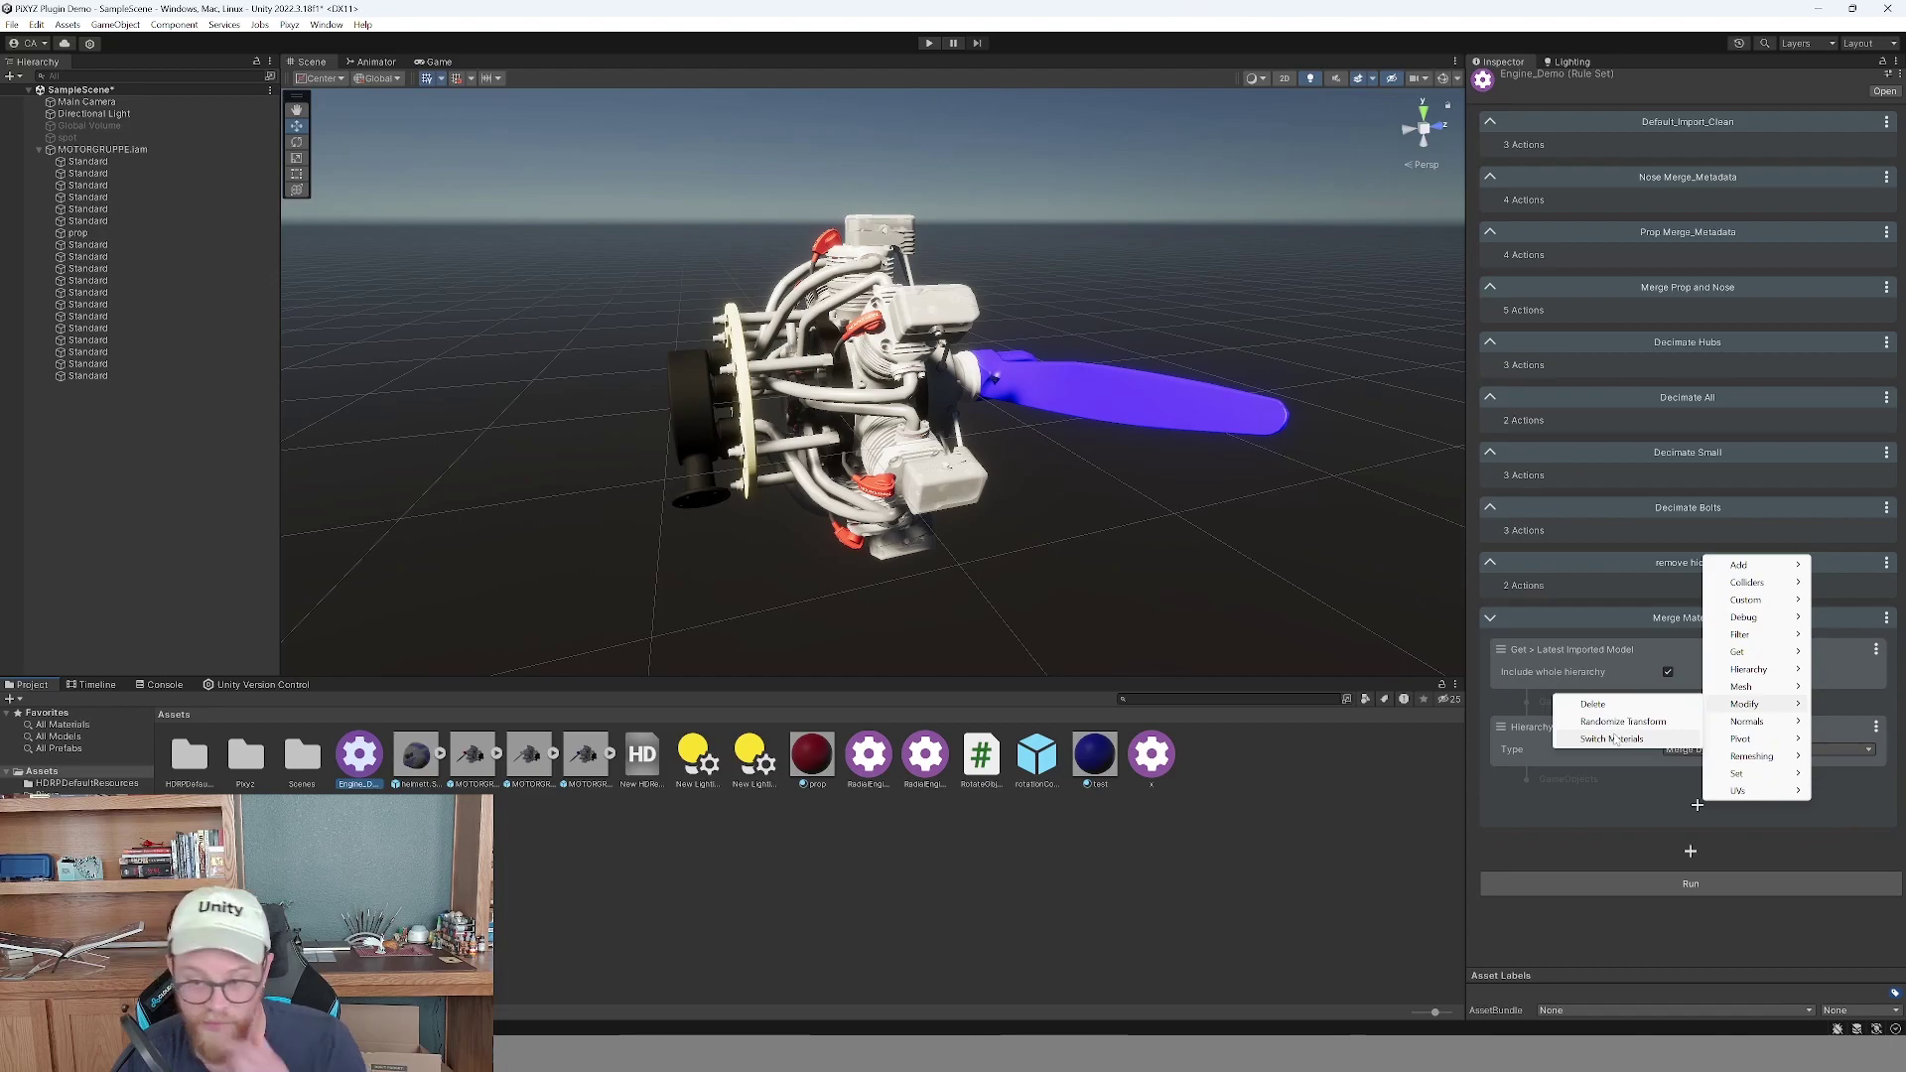
{"action": "left_click", "coordinate": [1410, 852]}
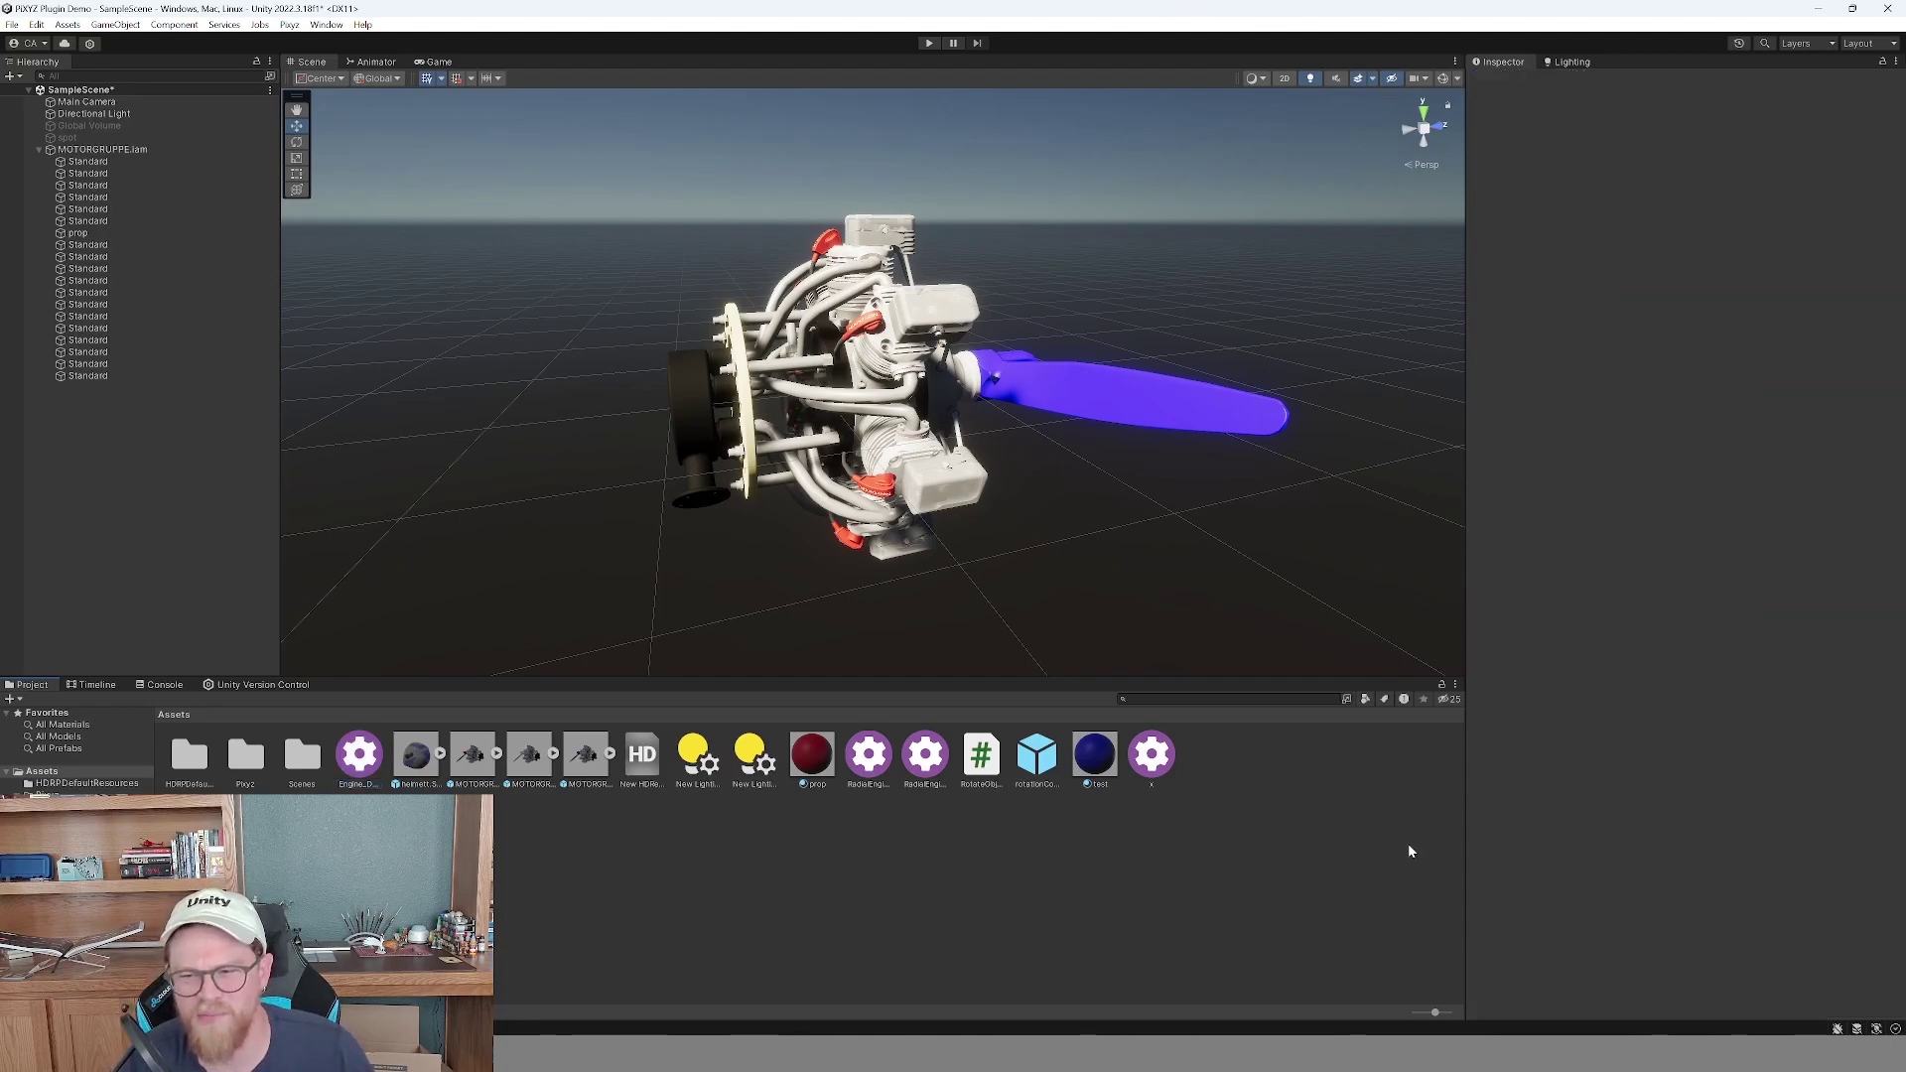
{"action": "left_click", "coordinate": [359, 754]}
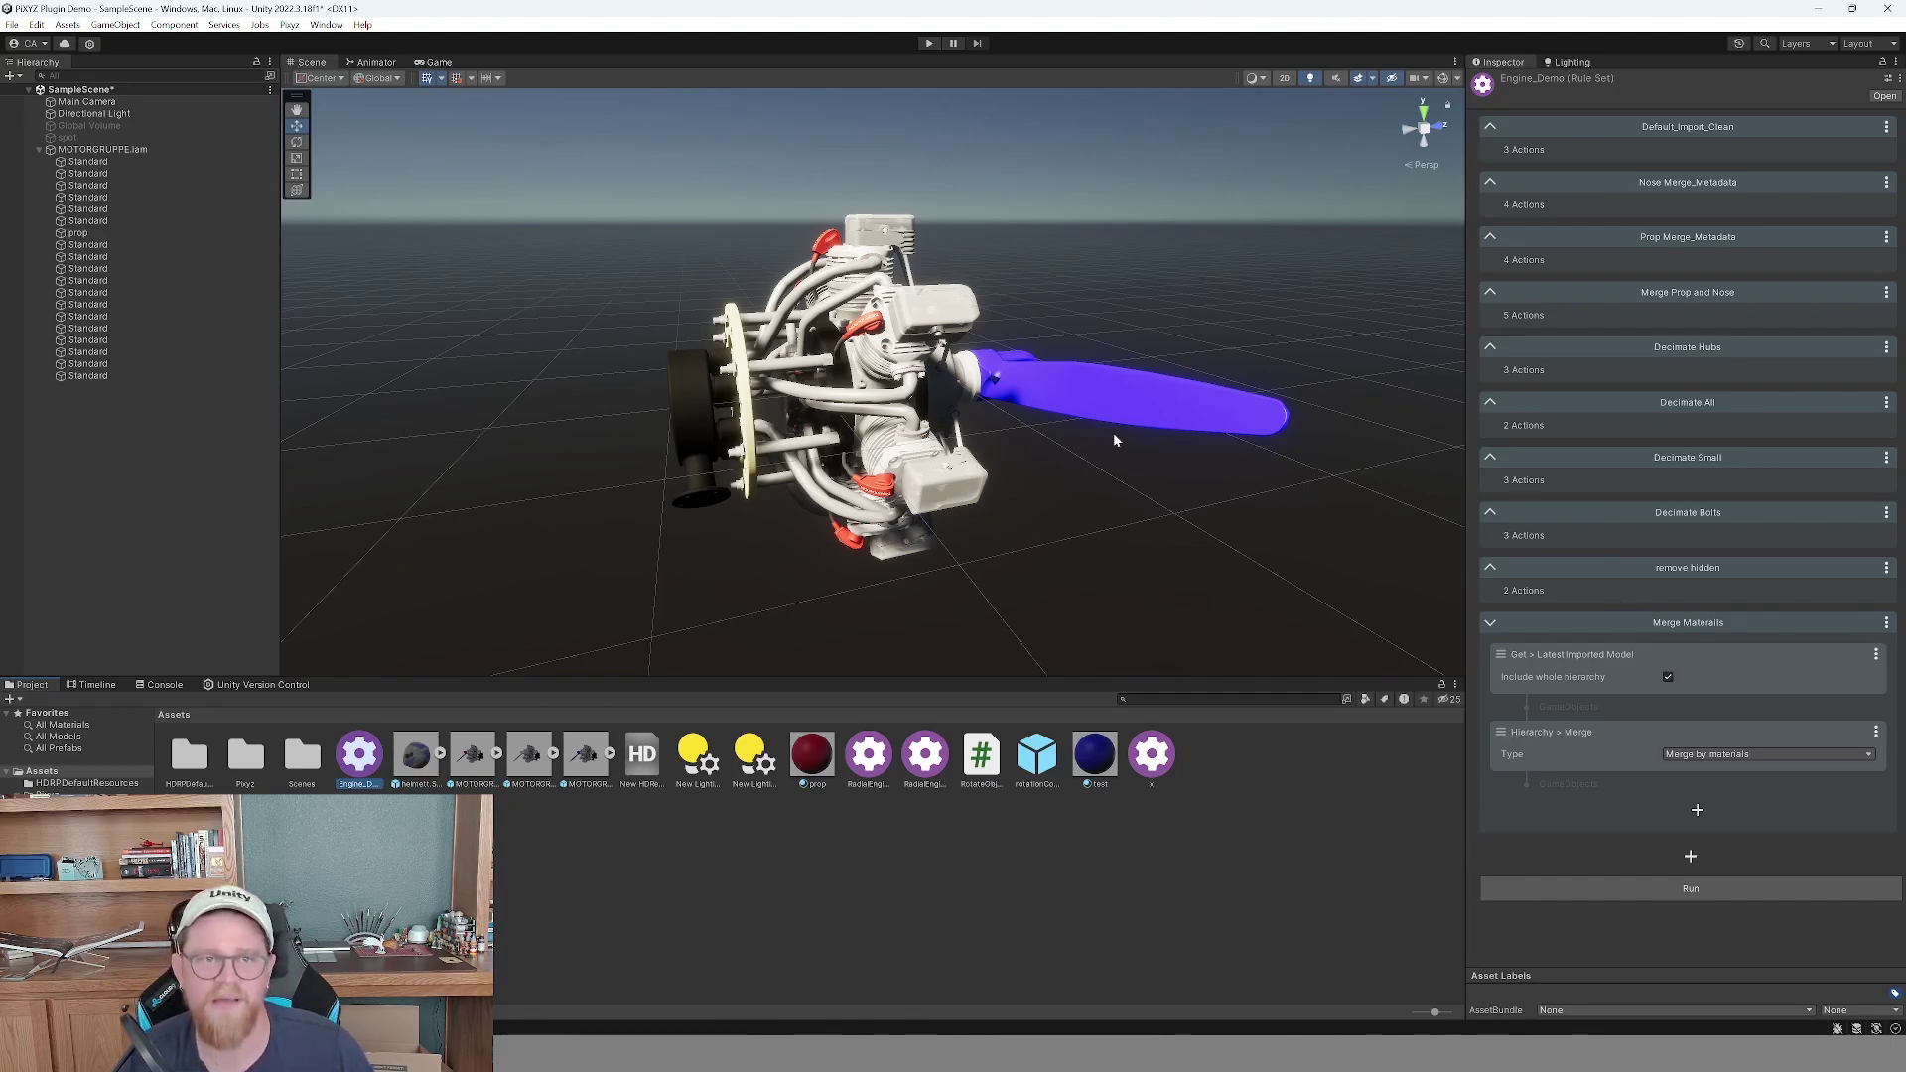
Rename the material merge rule "Merge Materials" in the Engine_Demo rule set.
{"action": "left_click_drag", "start_coordinate": [1396, 386], "coordinate": [1047, 366], "text": "alt"}
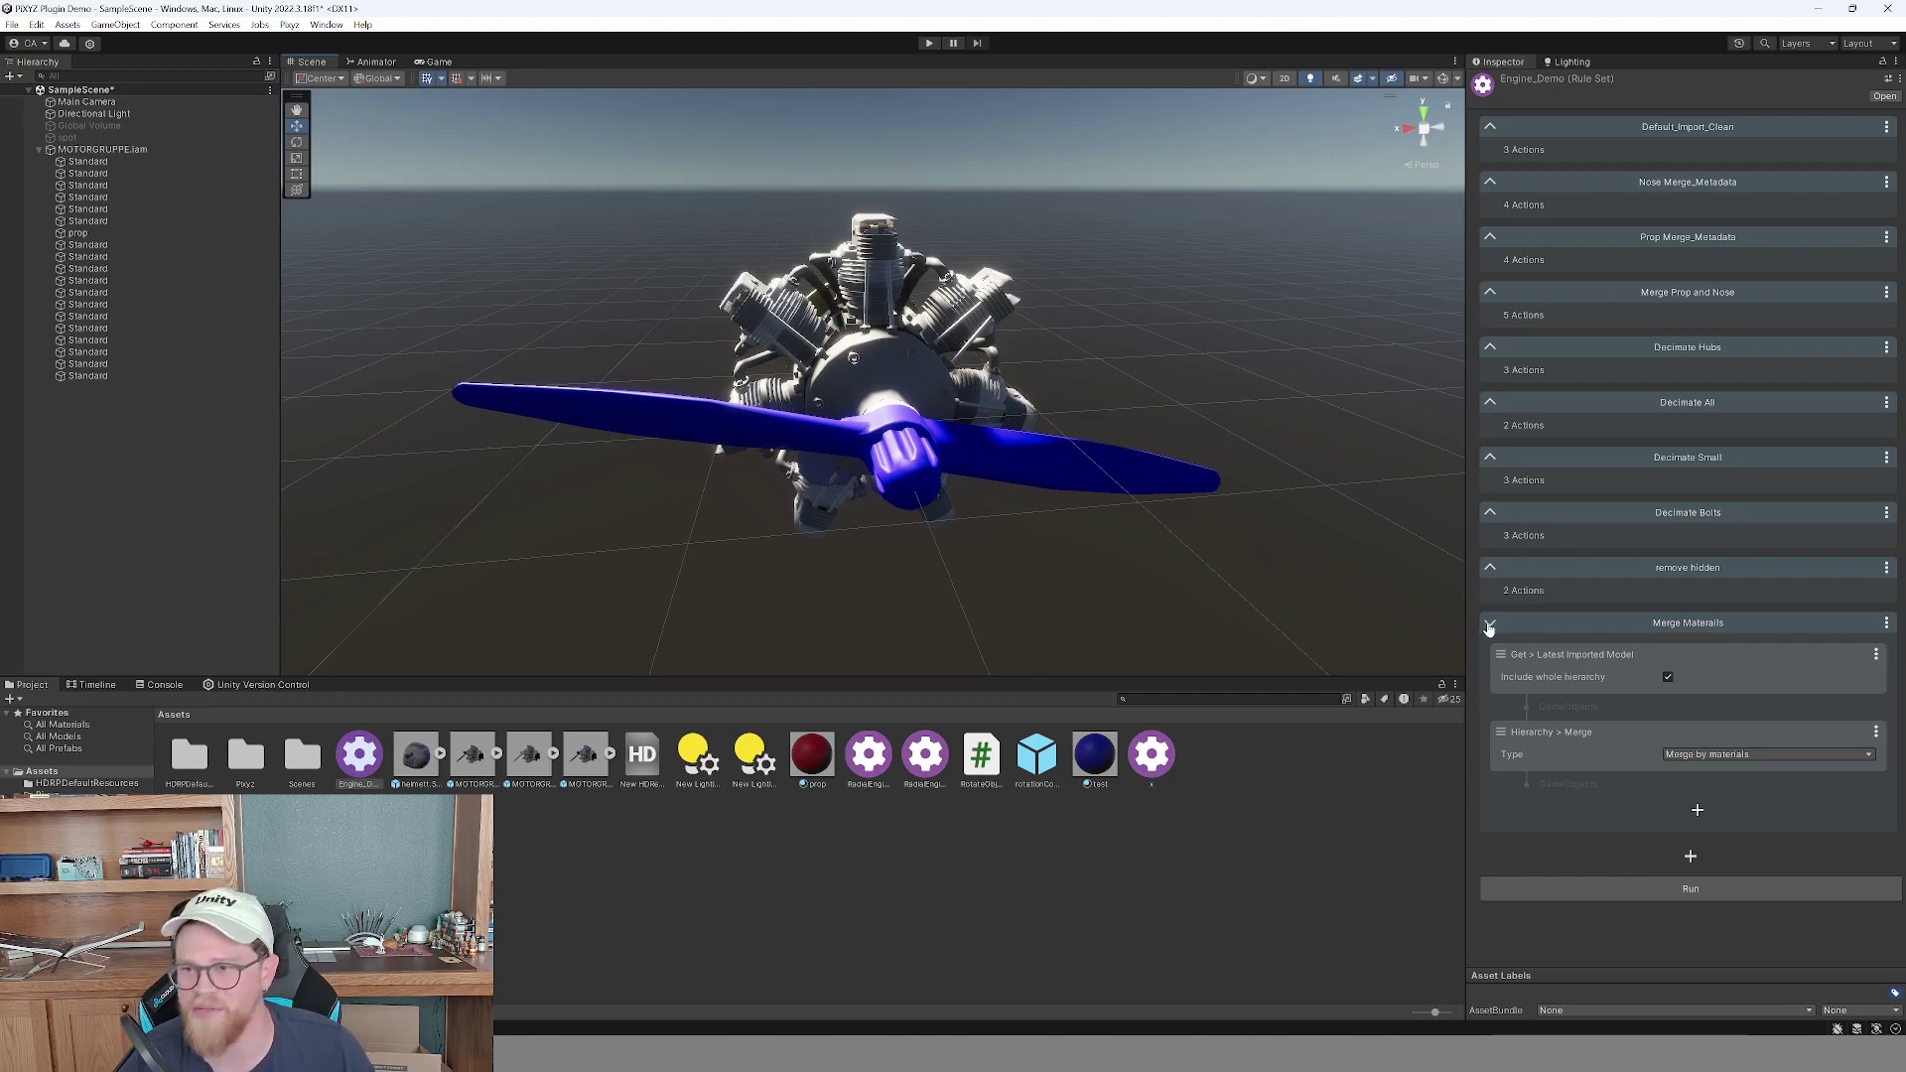
{"action": "double_click", "coordinate": [1699, 625]}
{"action": "type", "text": "Merge Material"}
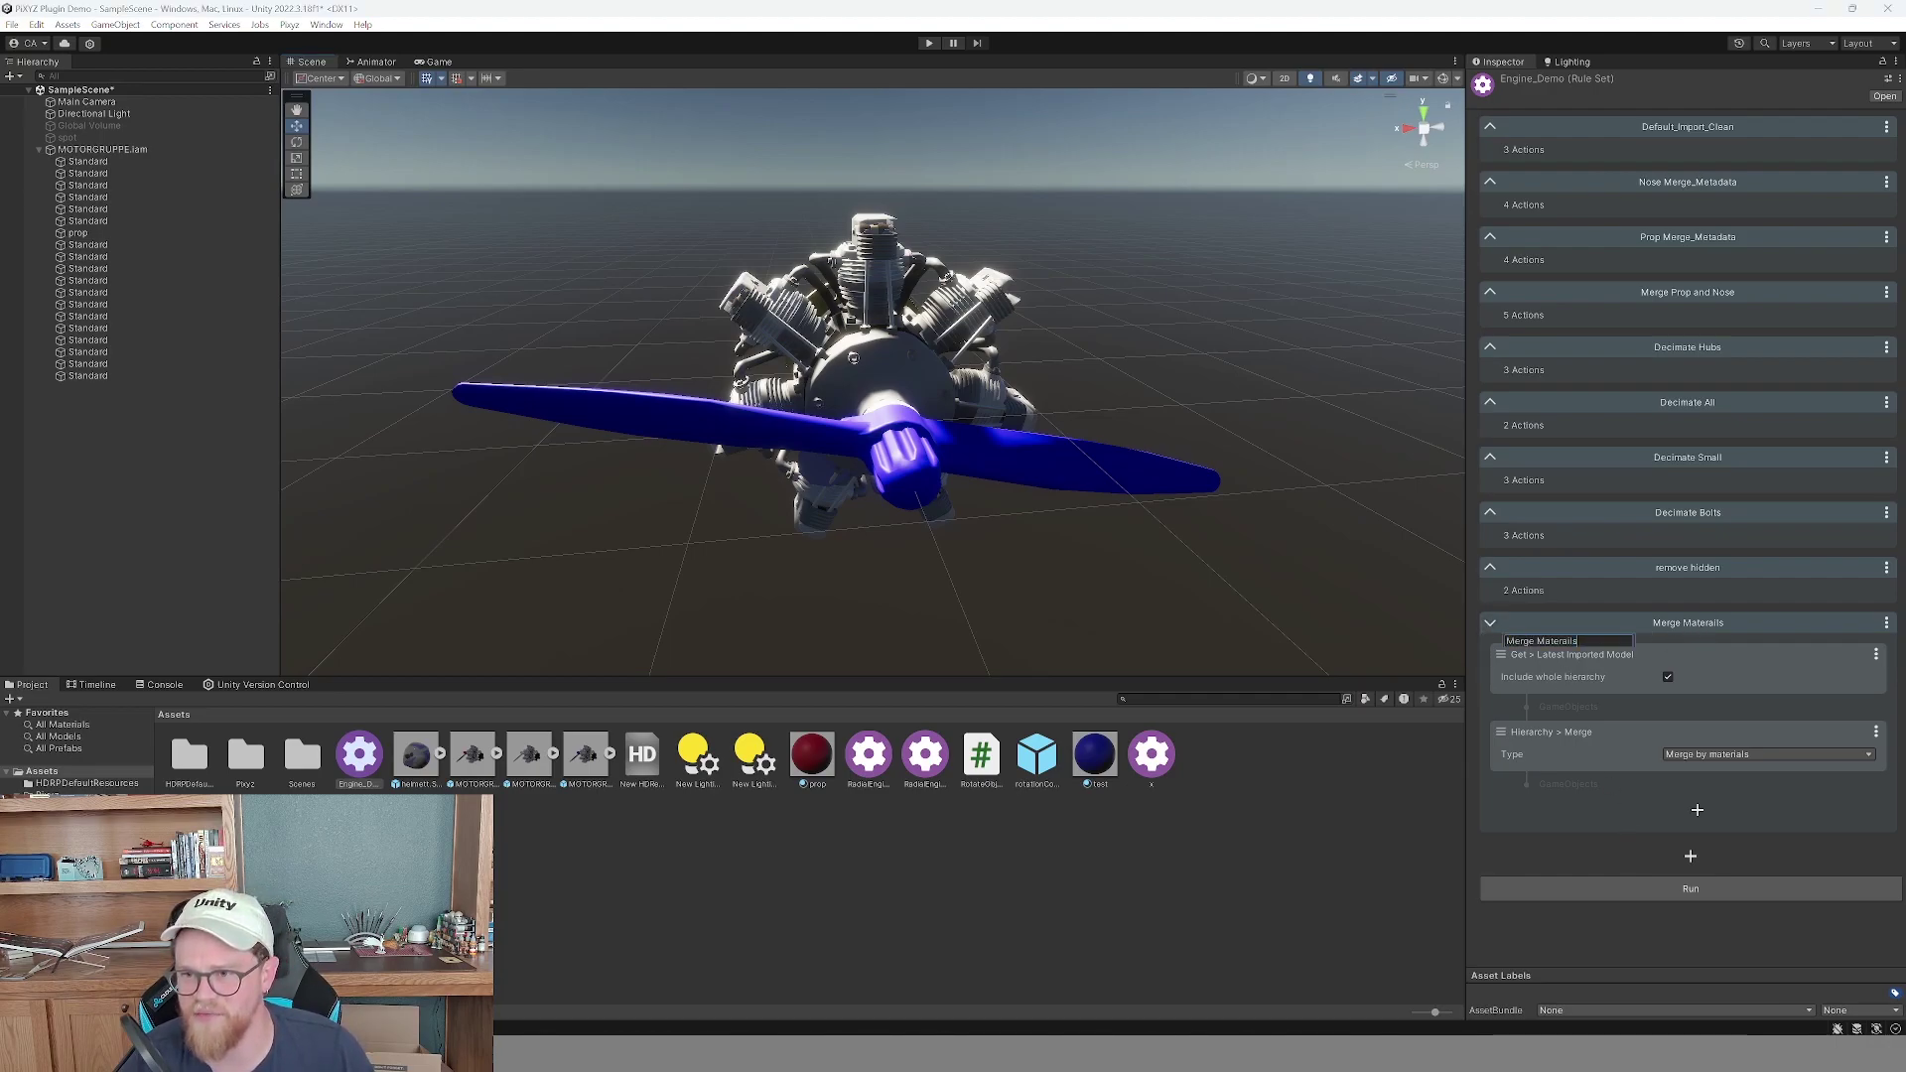
{"action": "key", "text": "BackSpace"}
{"action": "key", "text": "BackSpace"}
{"action": "key", "text": "BackSpace"}
{"action": "type", "text": "ials"}
{"action": "key", "text": "Return"}
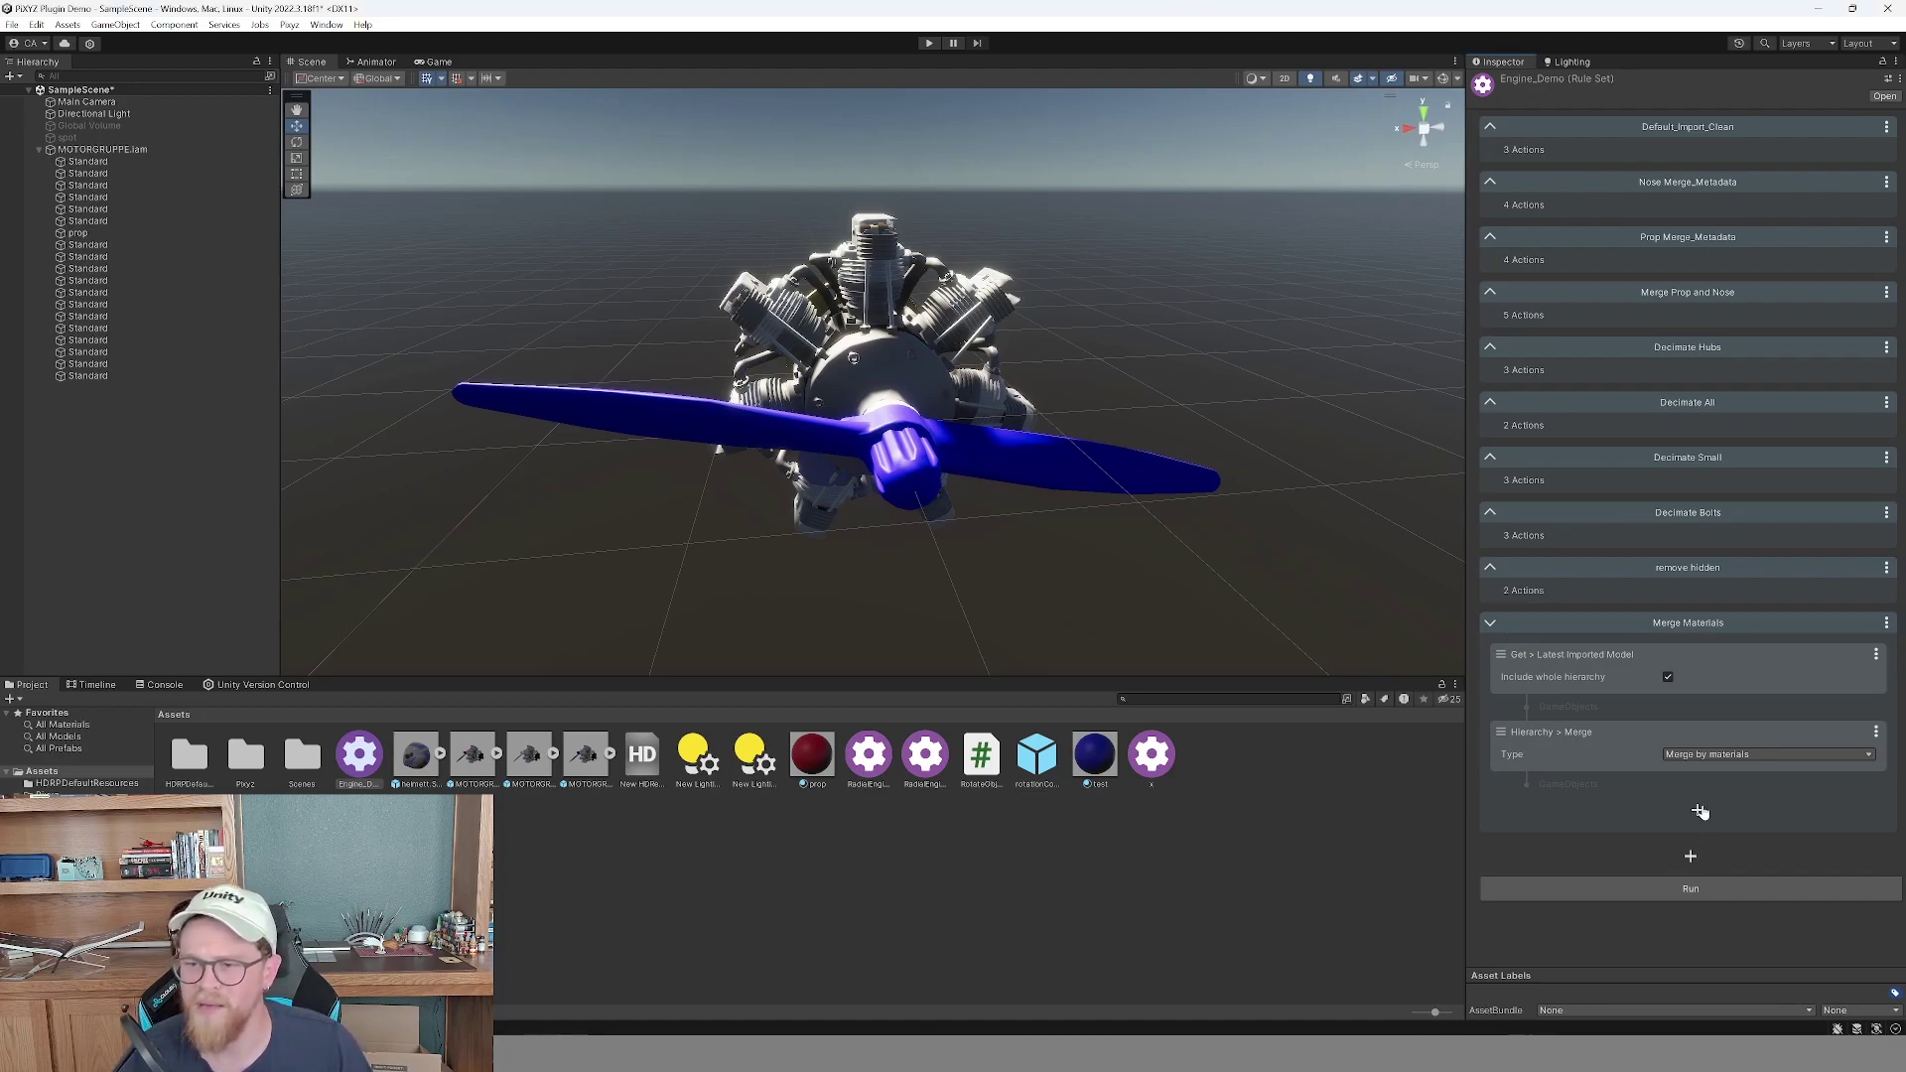
Add a new rule below Merge Materials that starts with a Get Latest Imported Model action.
{"action": "left_click", "coordinate": [1690, 856]}
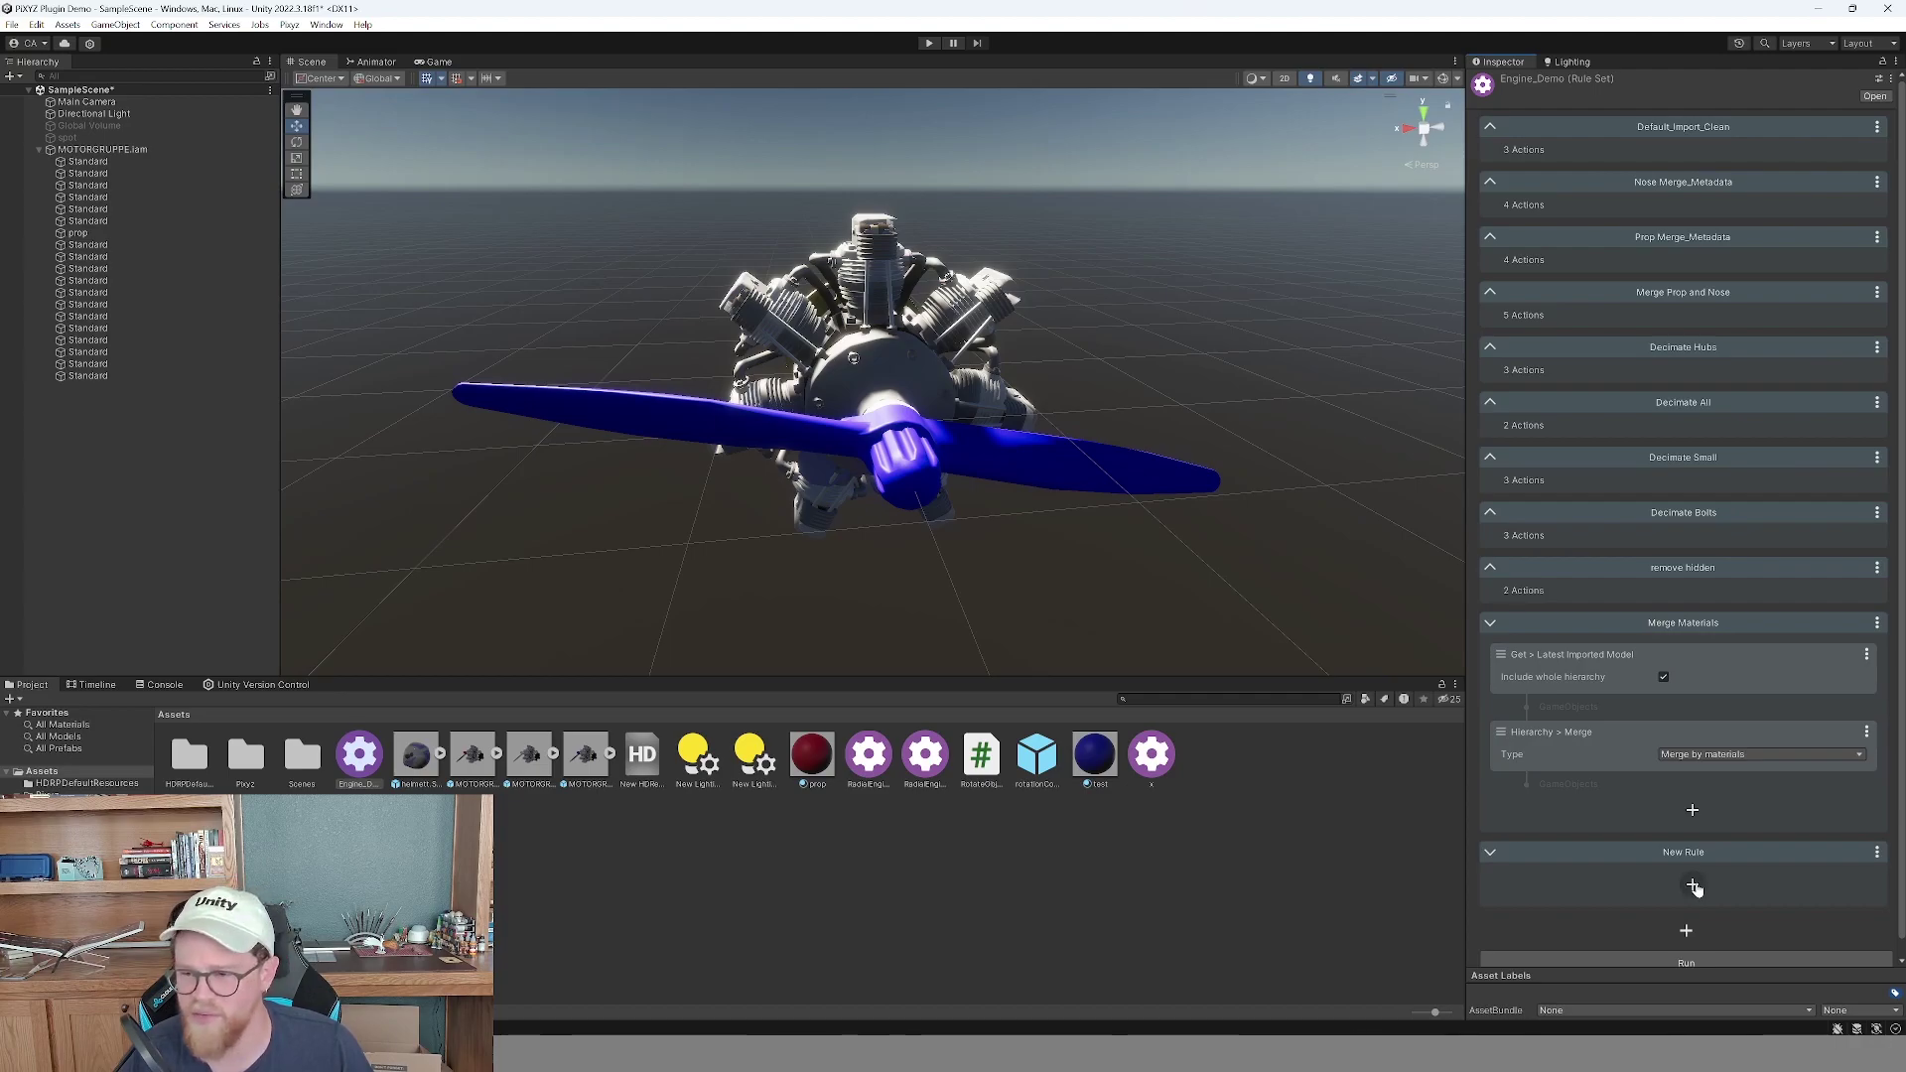
{"action": "left_click", "coordinate": [1693, 887]}
{"action": "mouse_move", "coordinate": [1751, 898]}
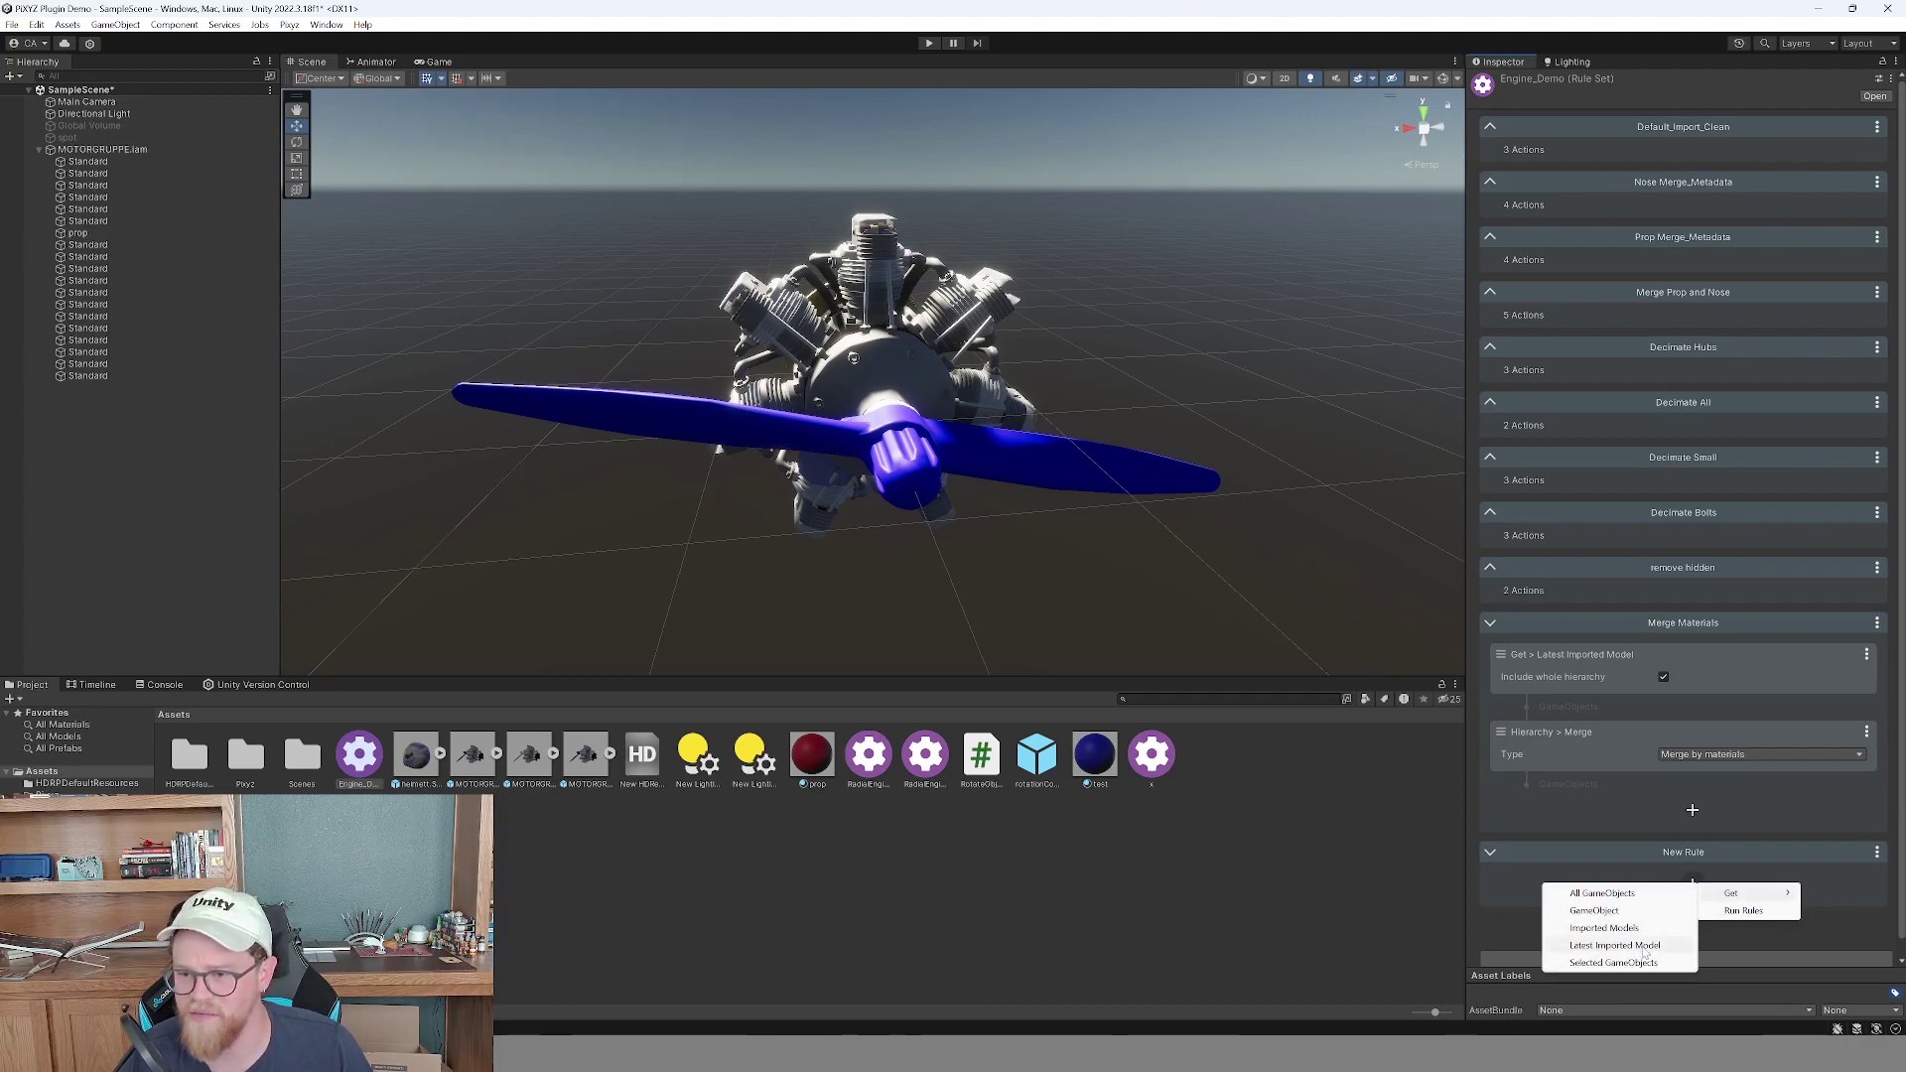
{"action": "left_click", "coordinate": [1644, 953]}
{"action": "scroll", "coordinate": [1671, 896], "scroll_direction": "down", "scroll_amount": 2}
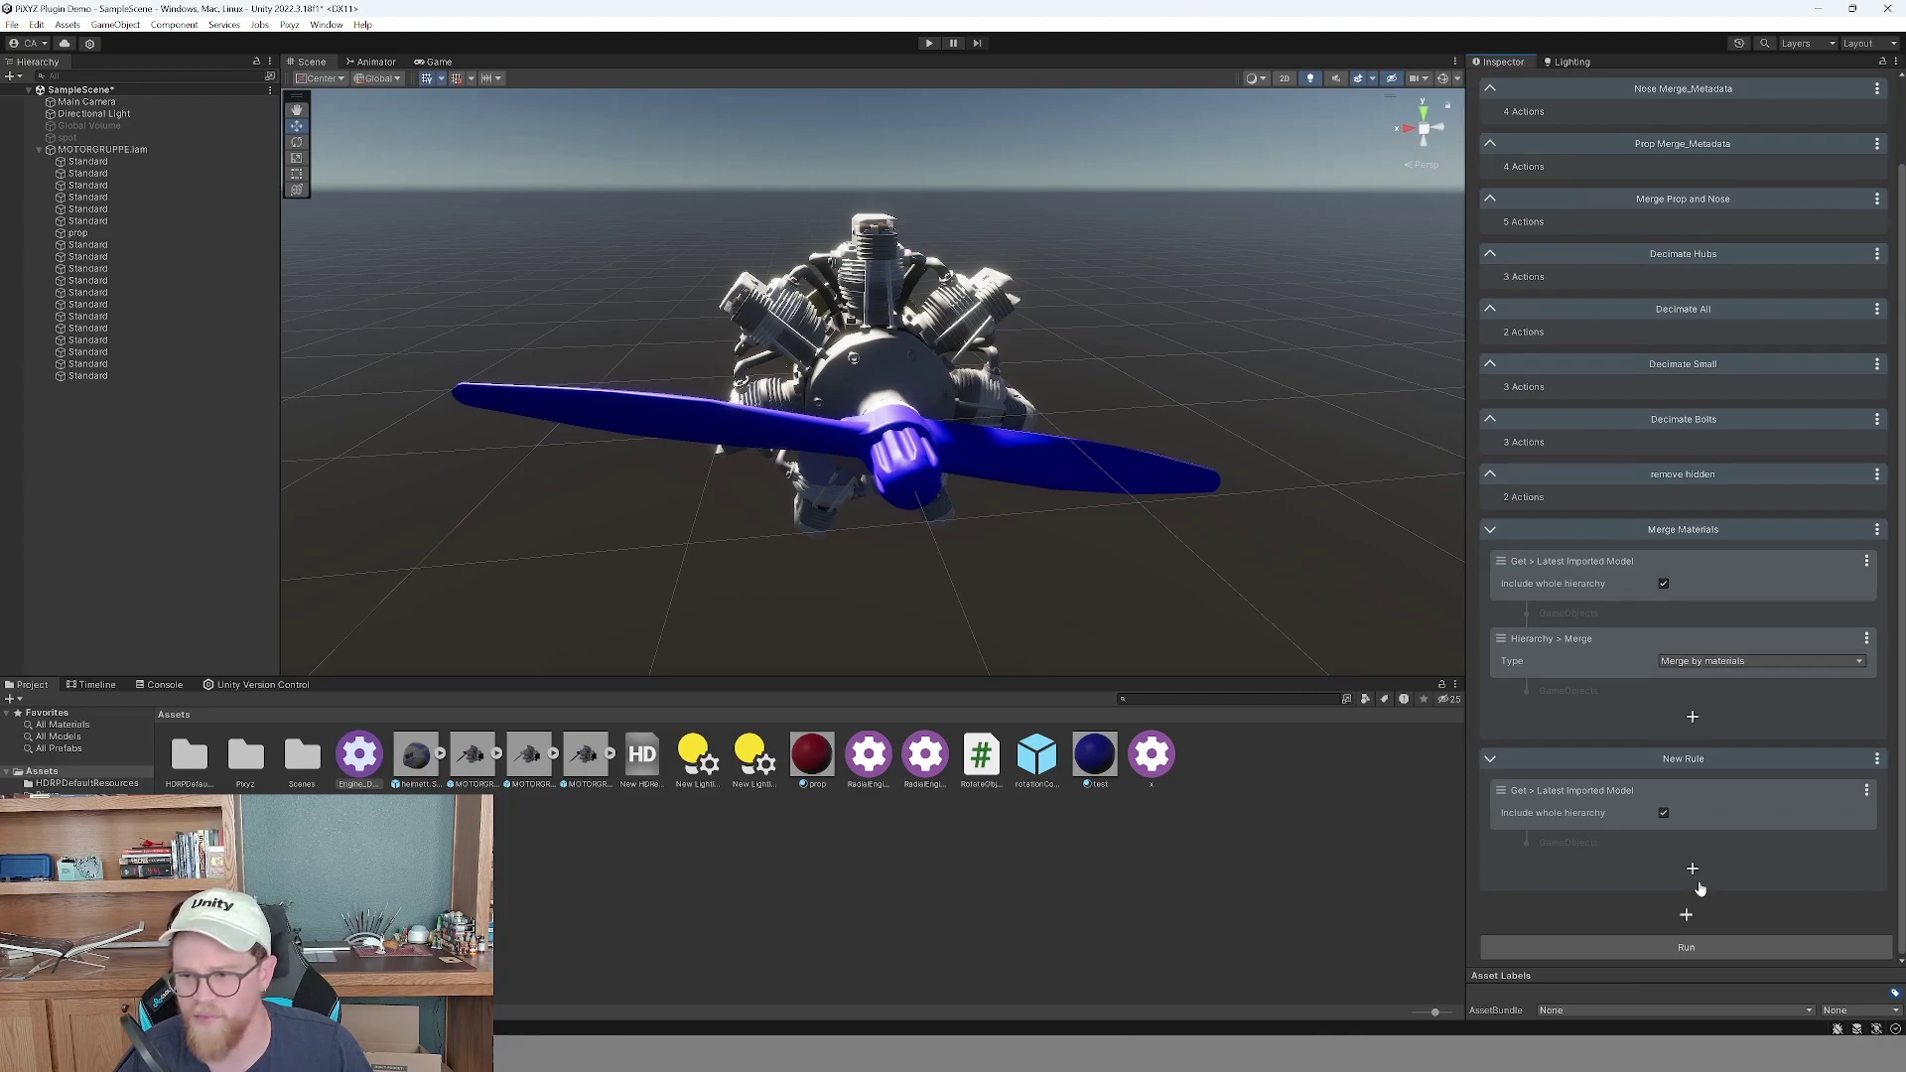
Add a Filter On Name action to the new rule with the value "prop".
{"action": "left_click", "coordinate": [1698, 883]}
{"action": "mouse_move", "coordinate": [1751, 711]}
{"action": "left_click", "coordinate": [1593, 742]}
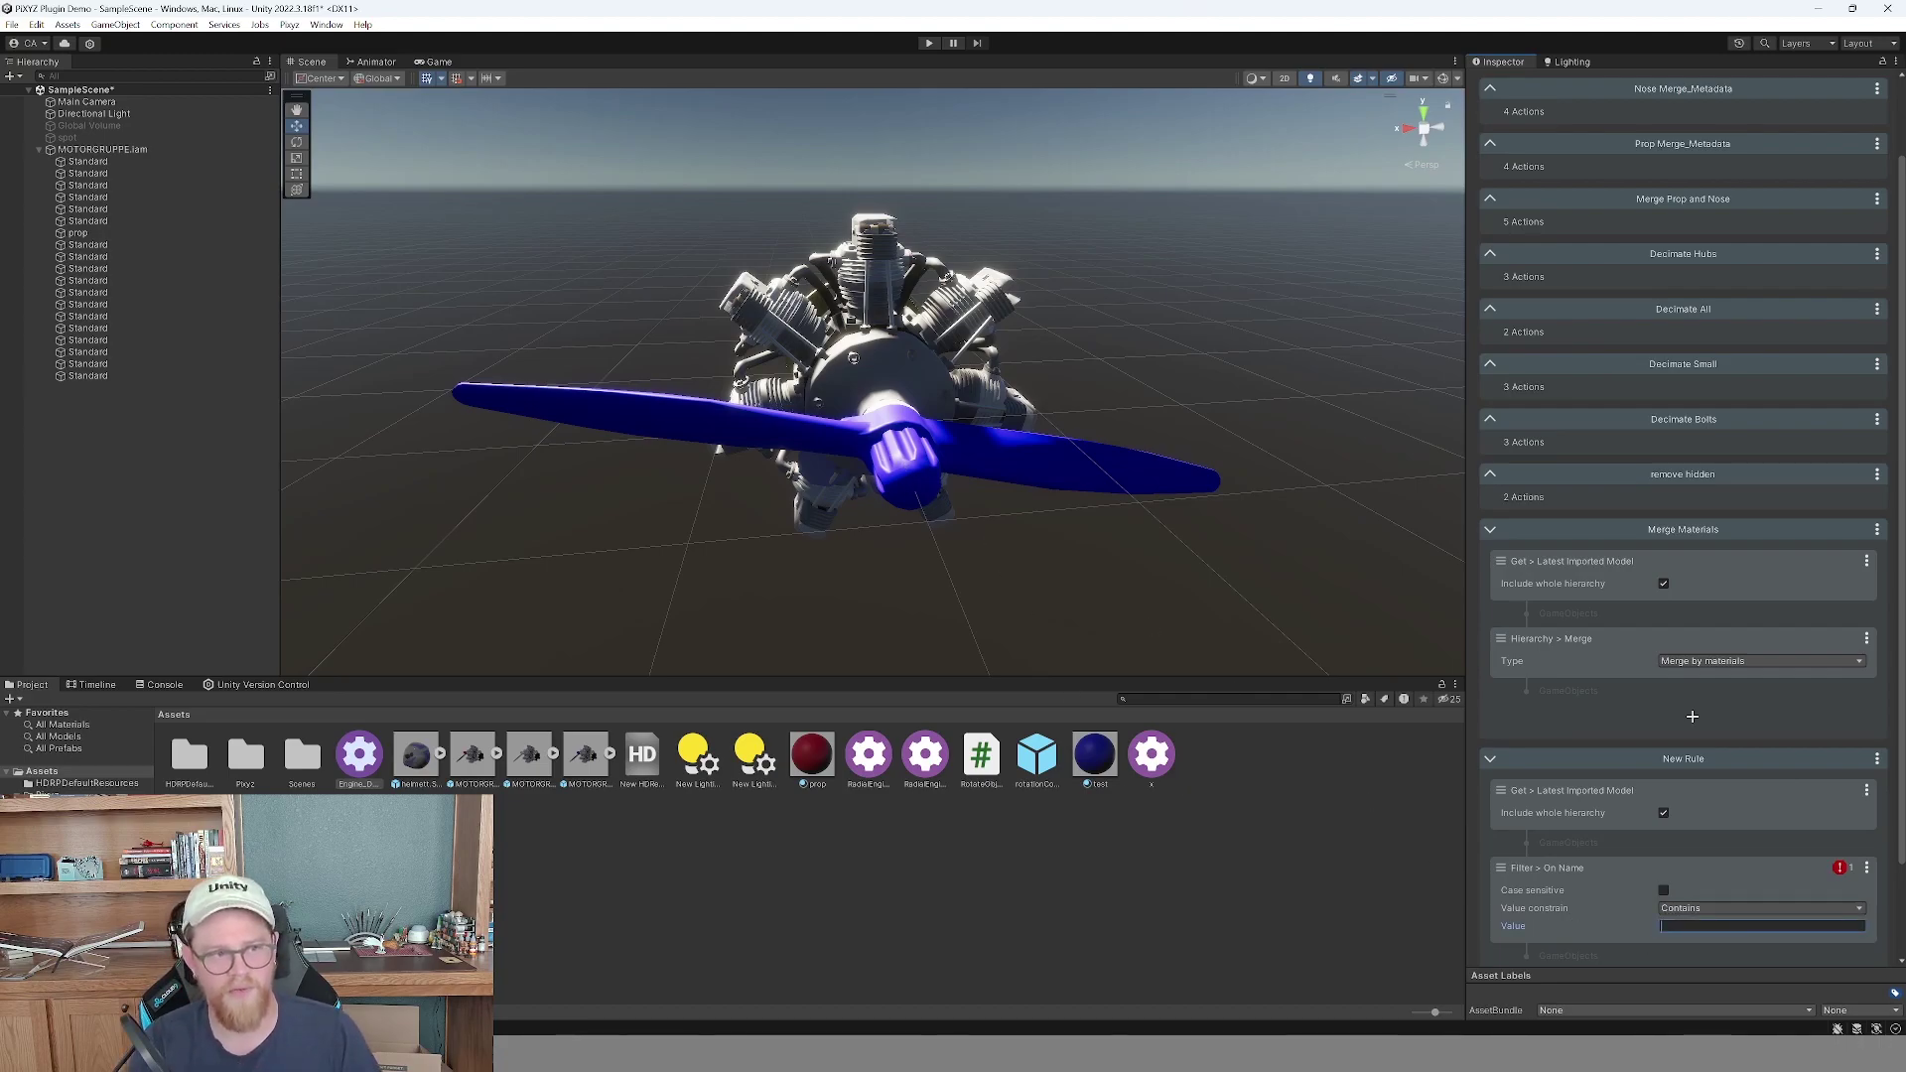
{"action": "type", "text": "prop"}
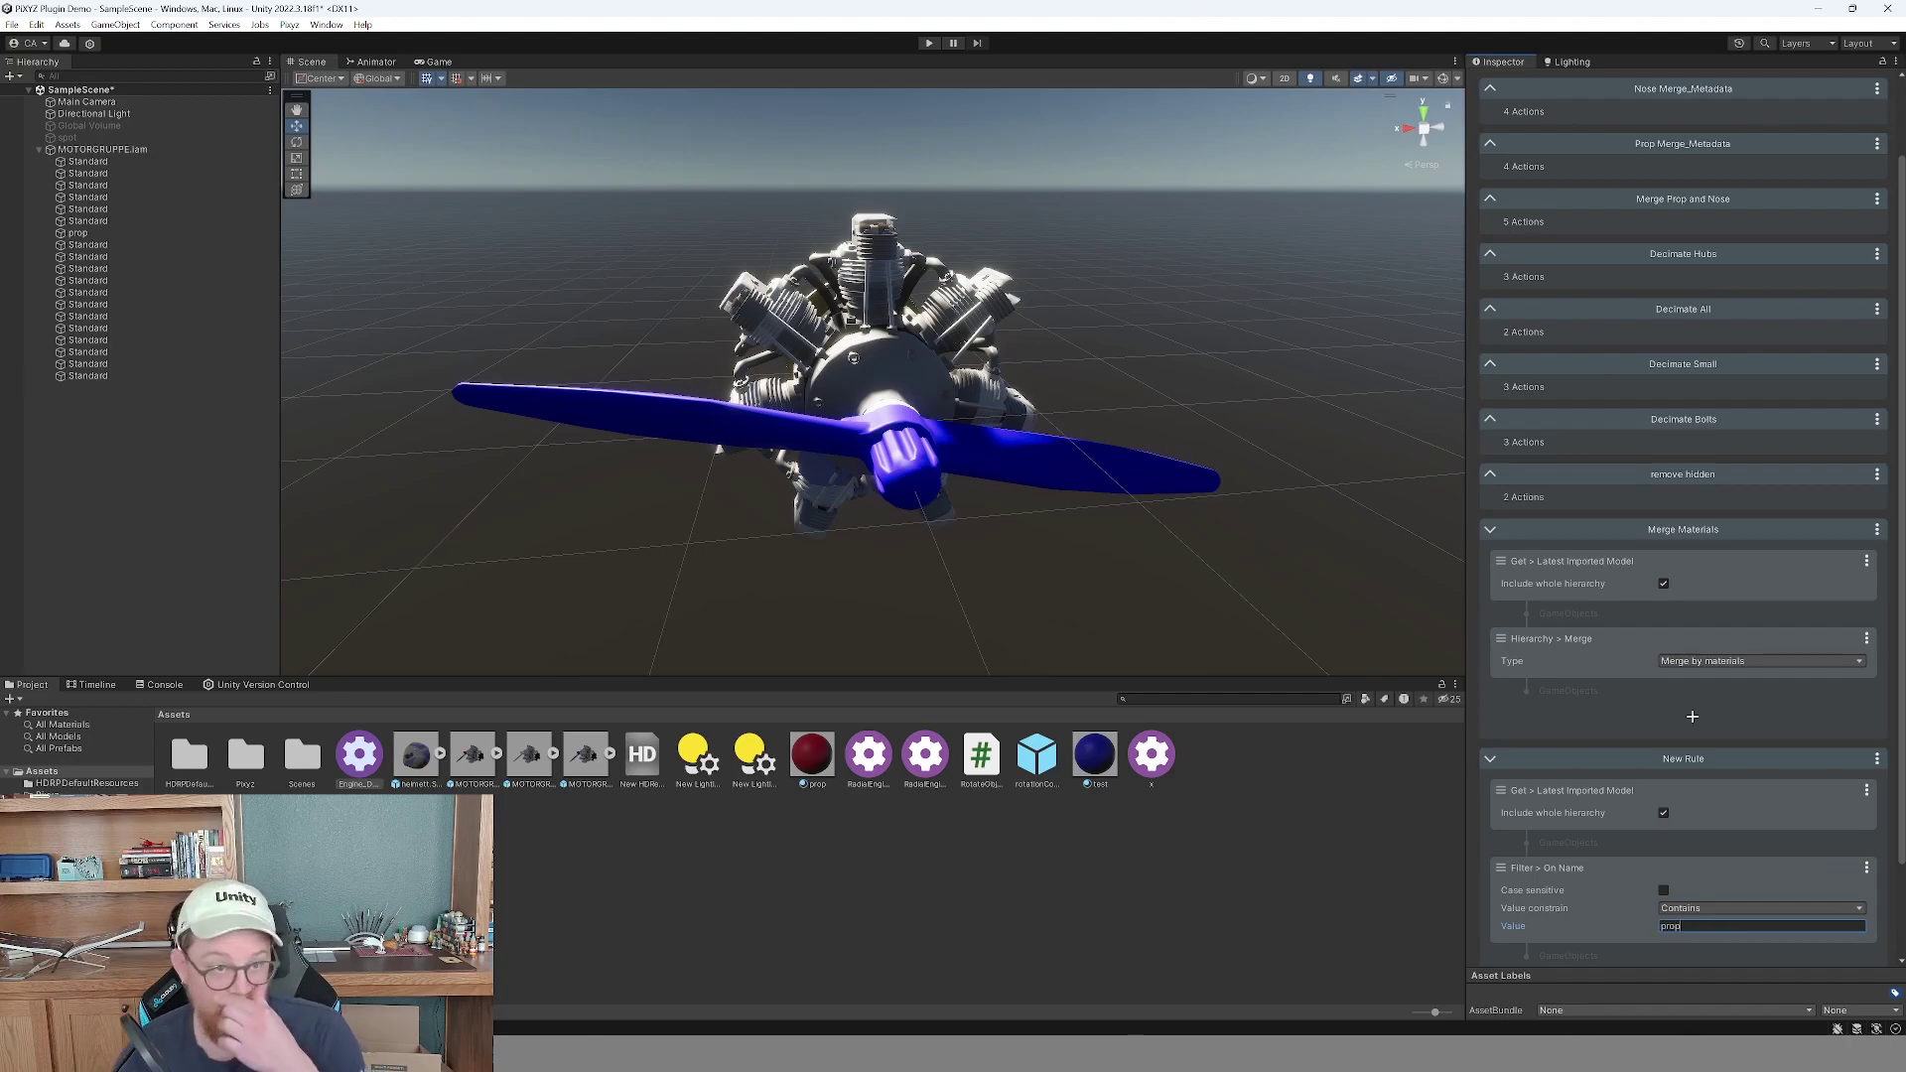
Inspect the prop object in the engine model and the test and prop material assets.
{"action": "left_click", "coordinate": [88, 234]}
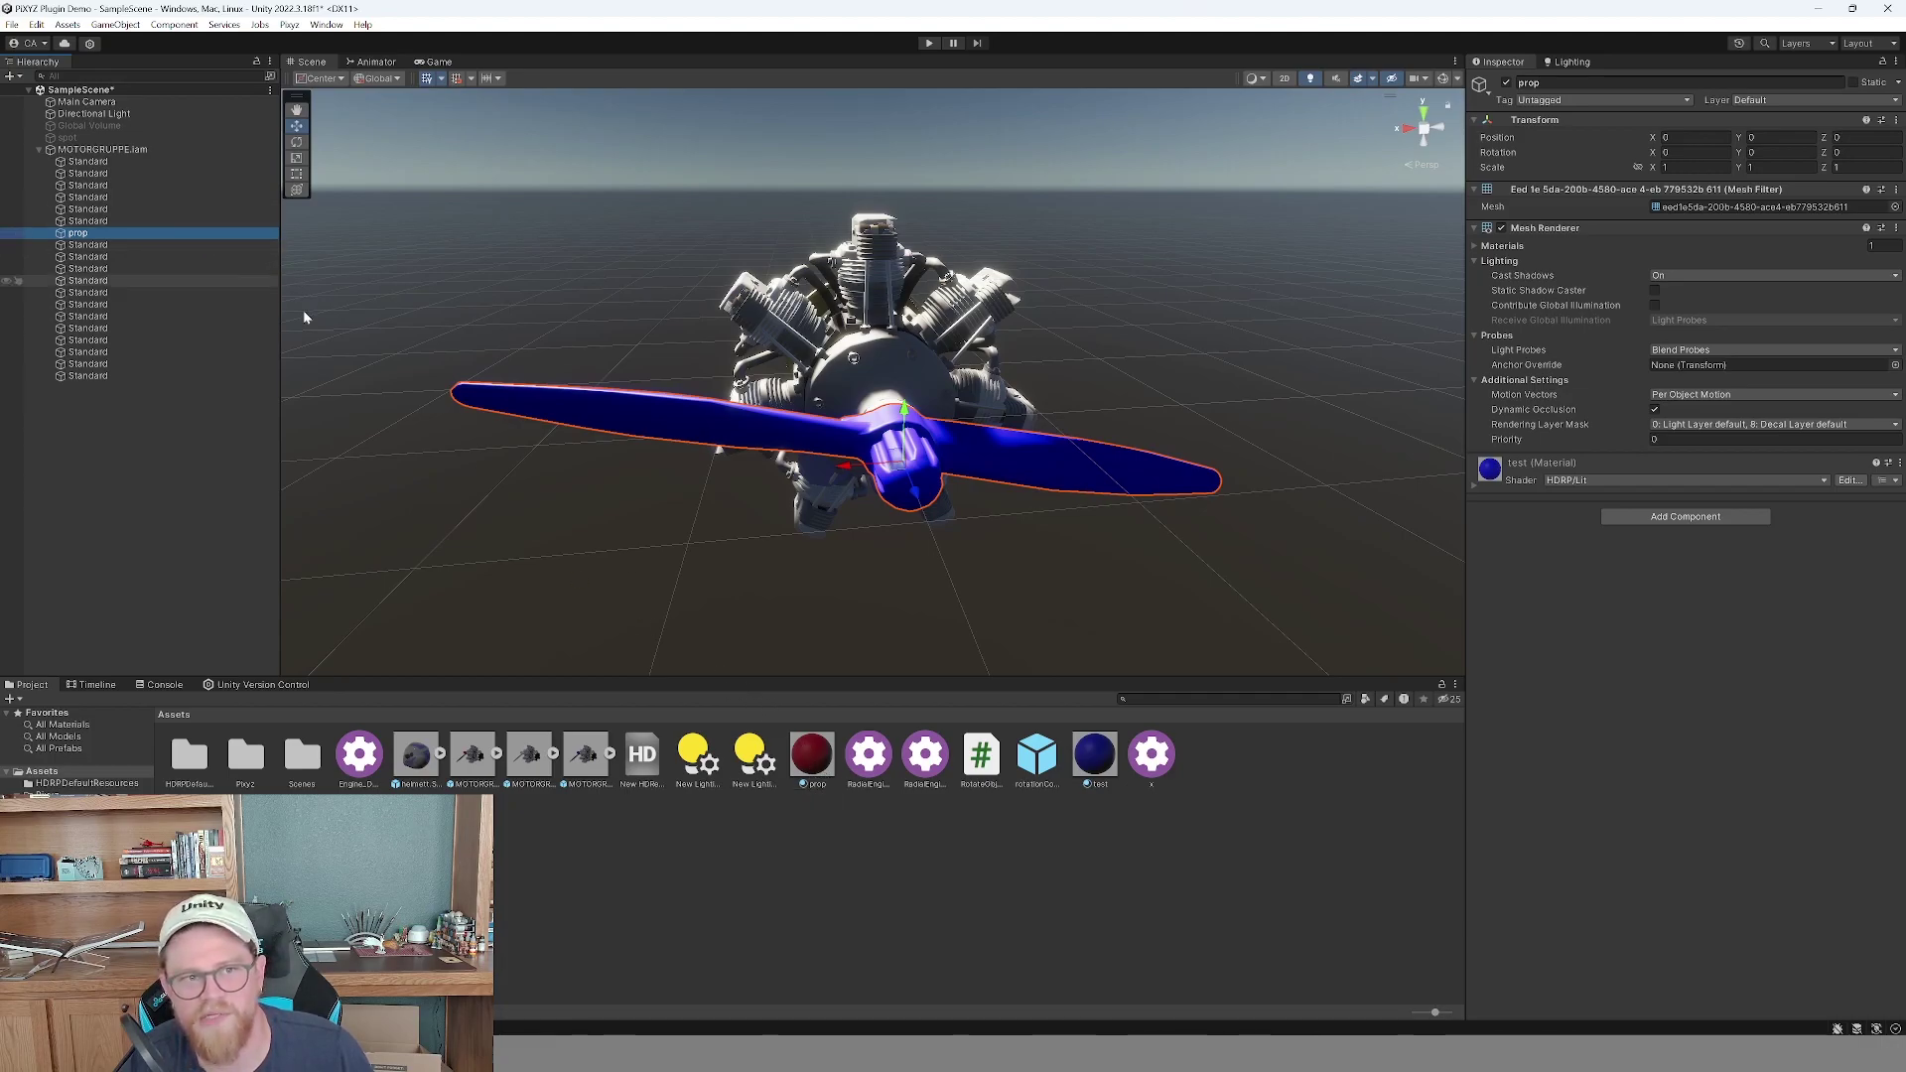
{"action": "left_click", "coordinate": [1104, 766]}
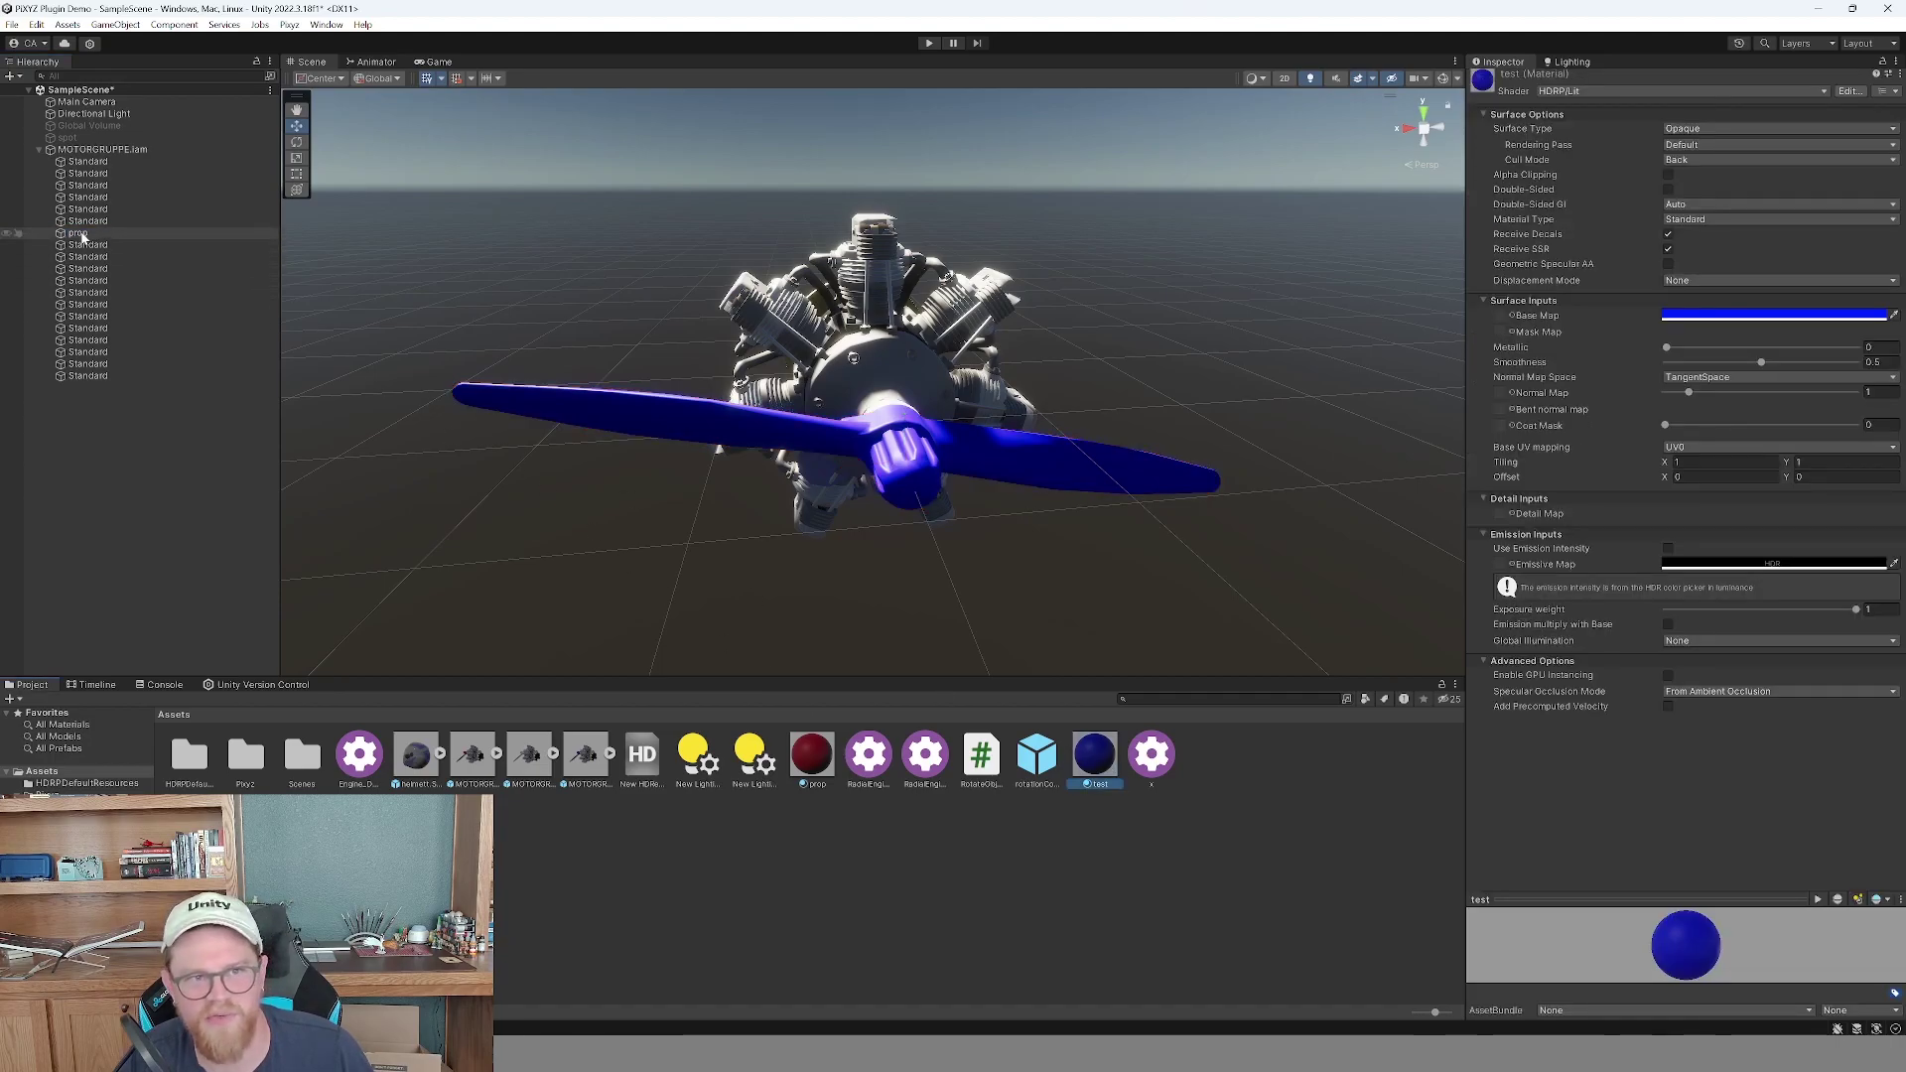
{"action": "left_click", "coordinate": [818, 760]}
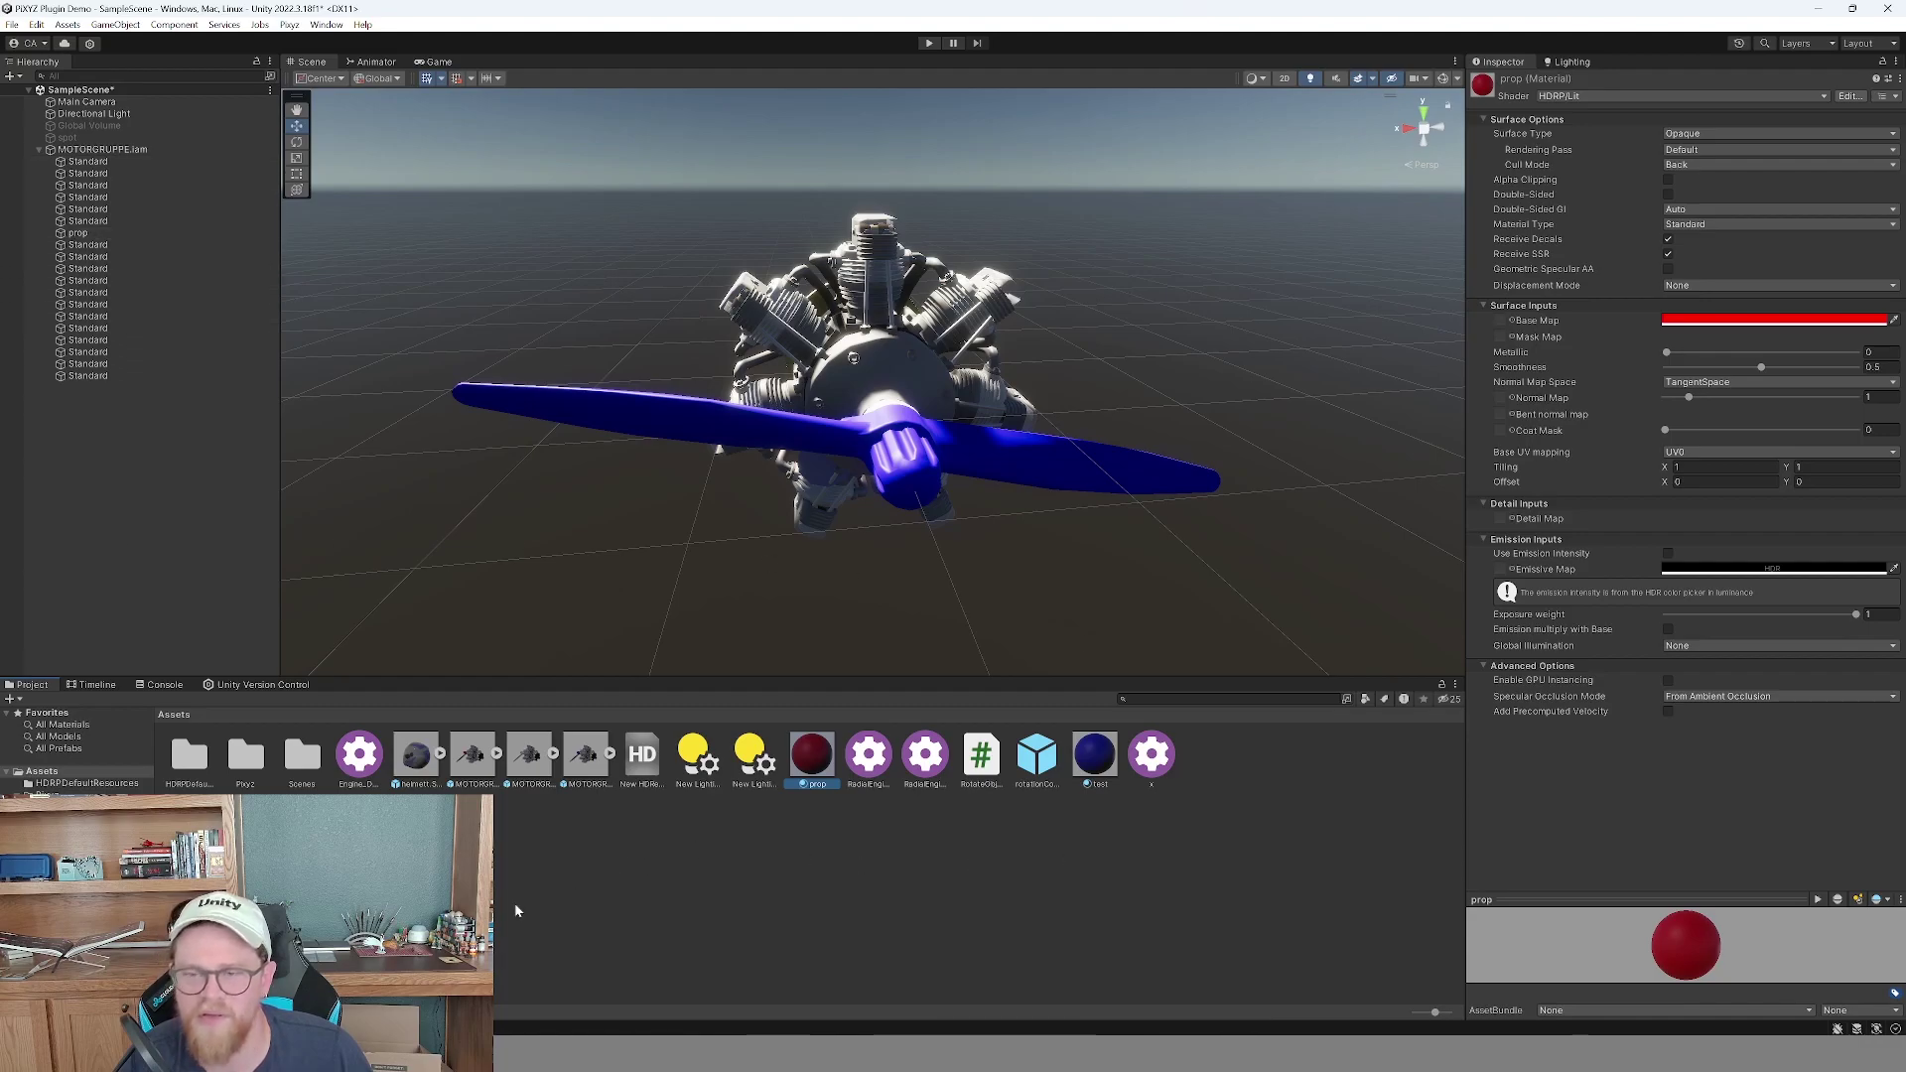
Reopen the Engine_Demo rule set and re-enter "prop" as the new rule's name filter value.
{"action": "left_click", "coordinate": [360, 754]}
{"action": "scroll", "coordinate": [1630, 777], "scroll_direction": "down", "scroll_amount": 3}
{"action": "scroll", "coordinate": [1727, 757], "scroll_direction": "down", "scroll_amount": 2}
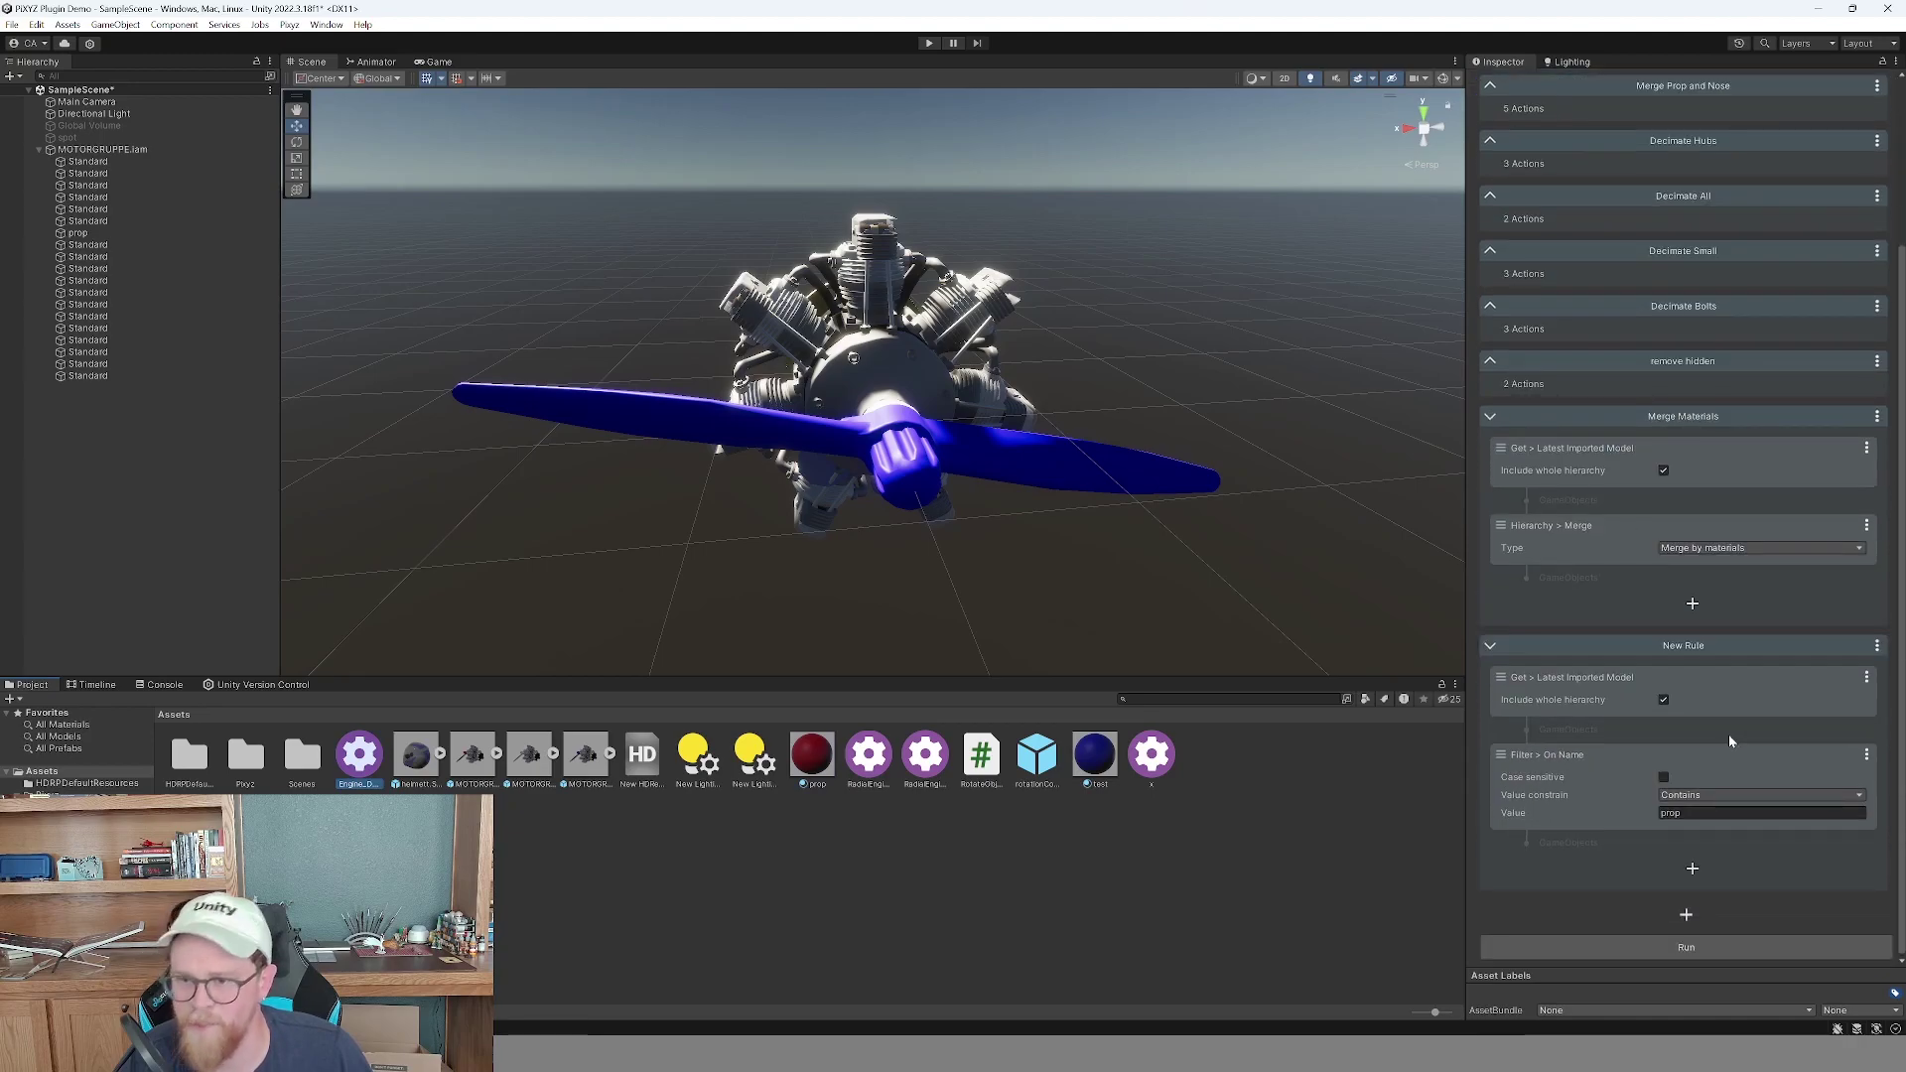
{"action": "left_click", "coordinate": [1705, 812]}
{"action": "type", "text": "prop"}
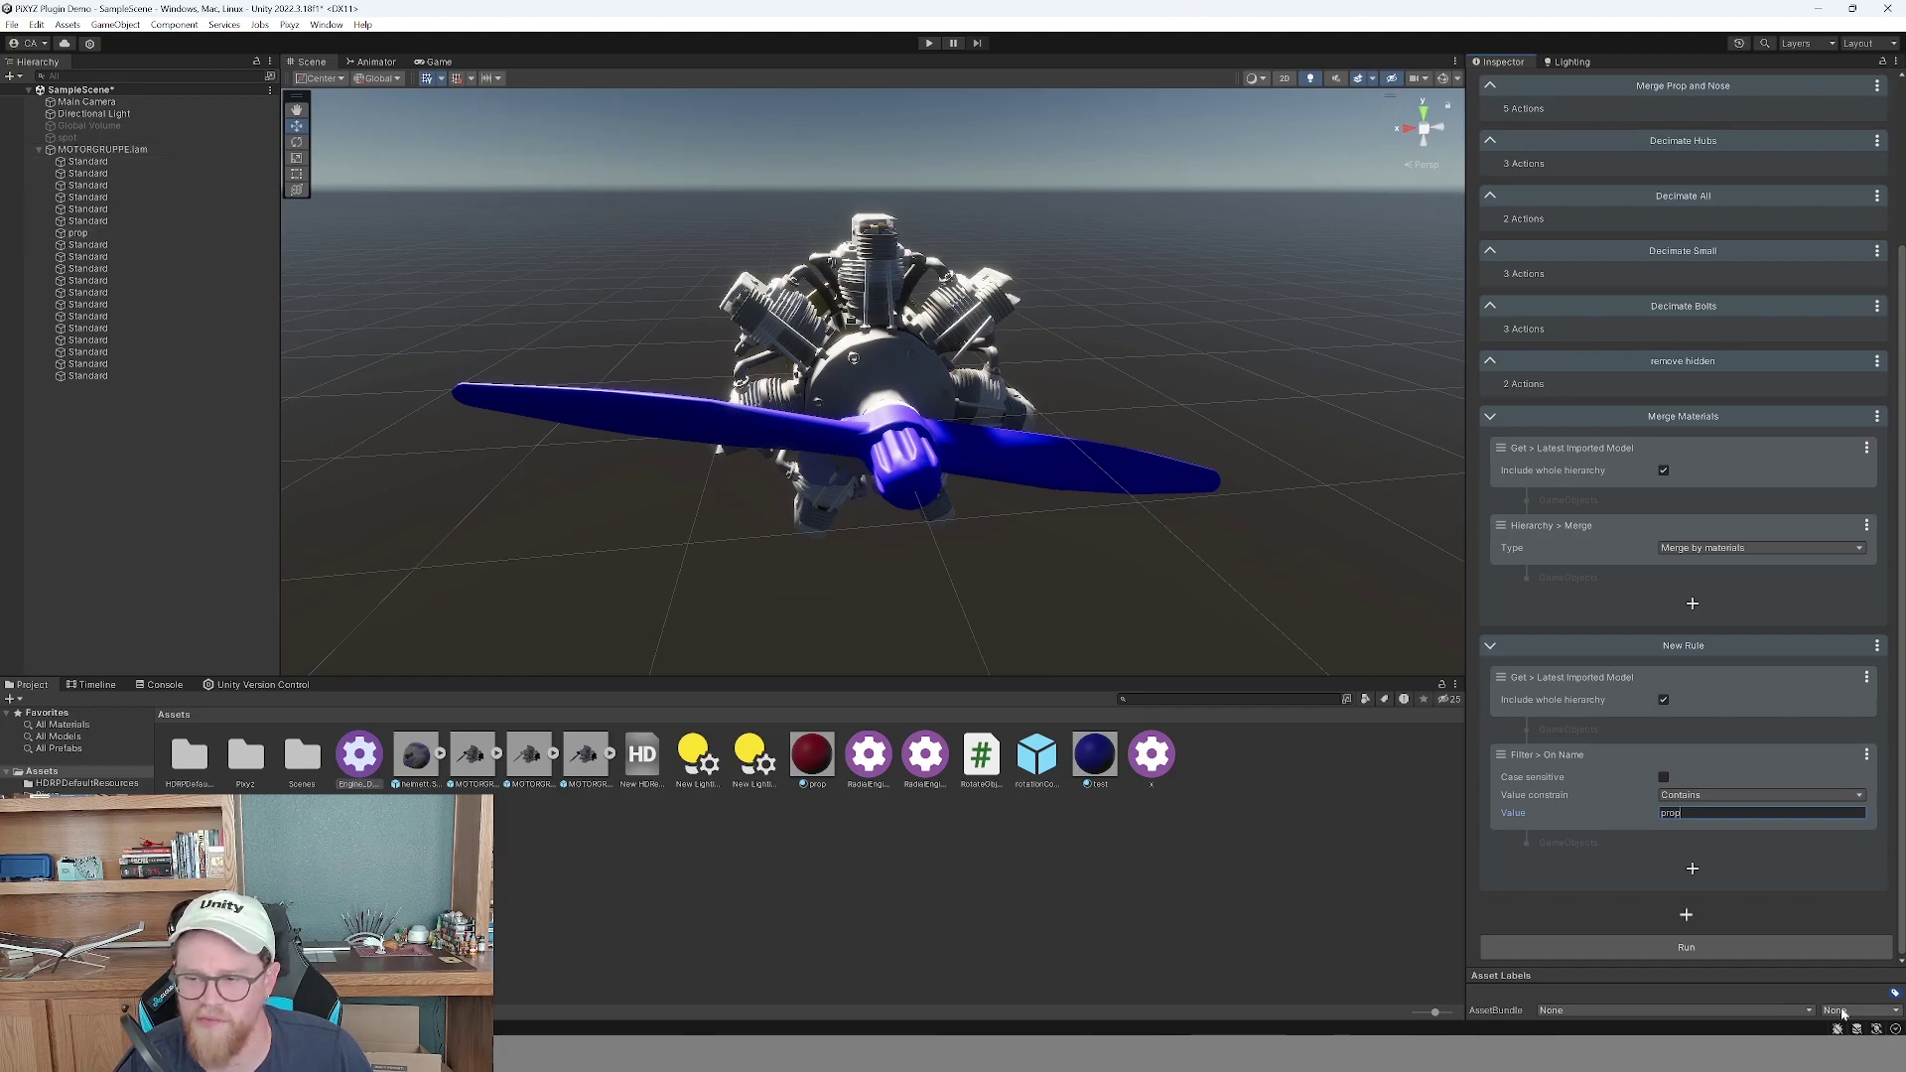
Add an Add Child action after the name filter in the new rule.
{"action": "left_click", "coordinate": [1693, 869]}
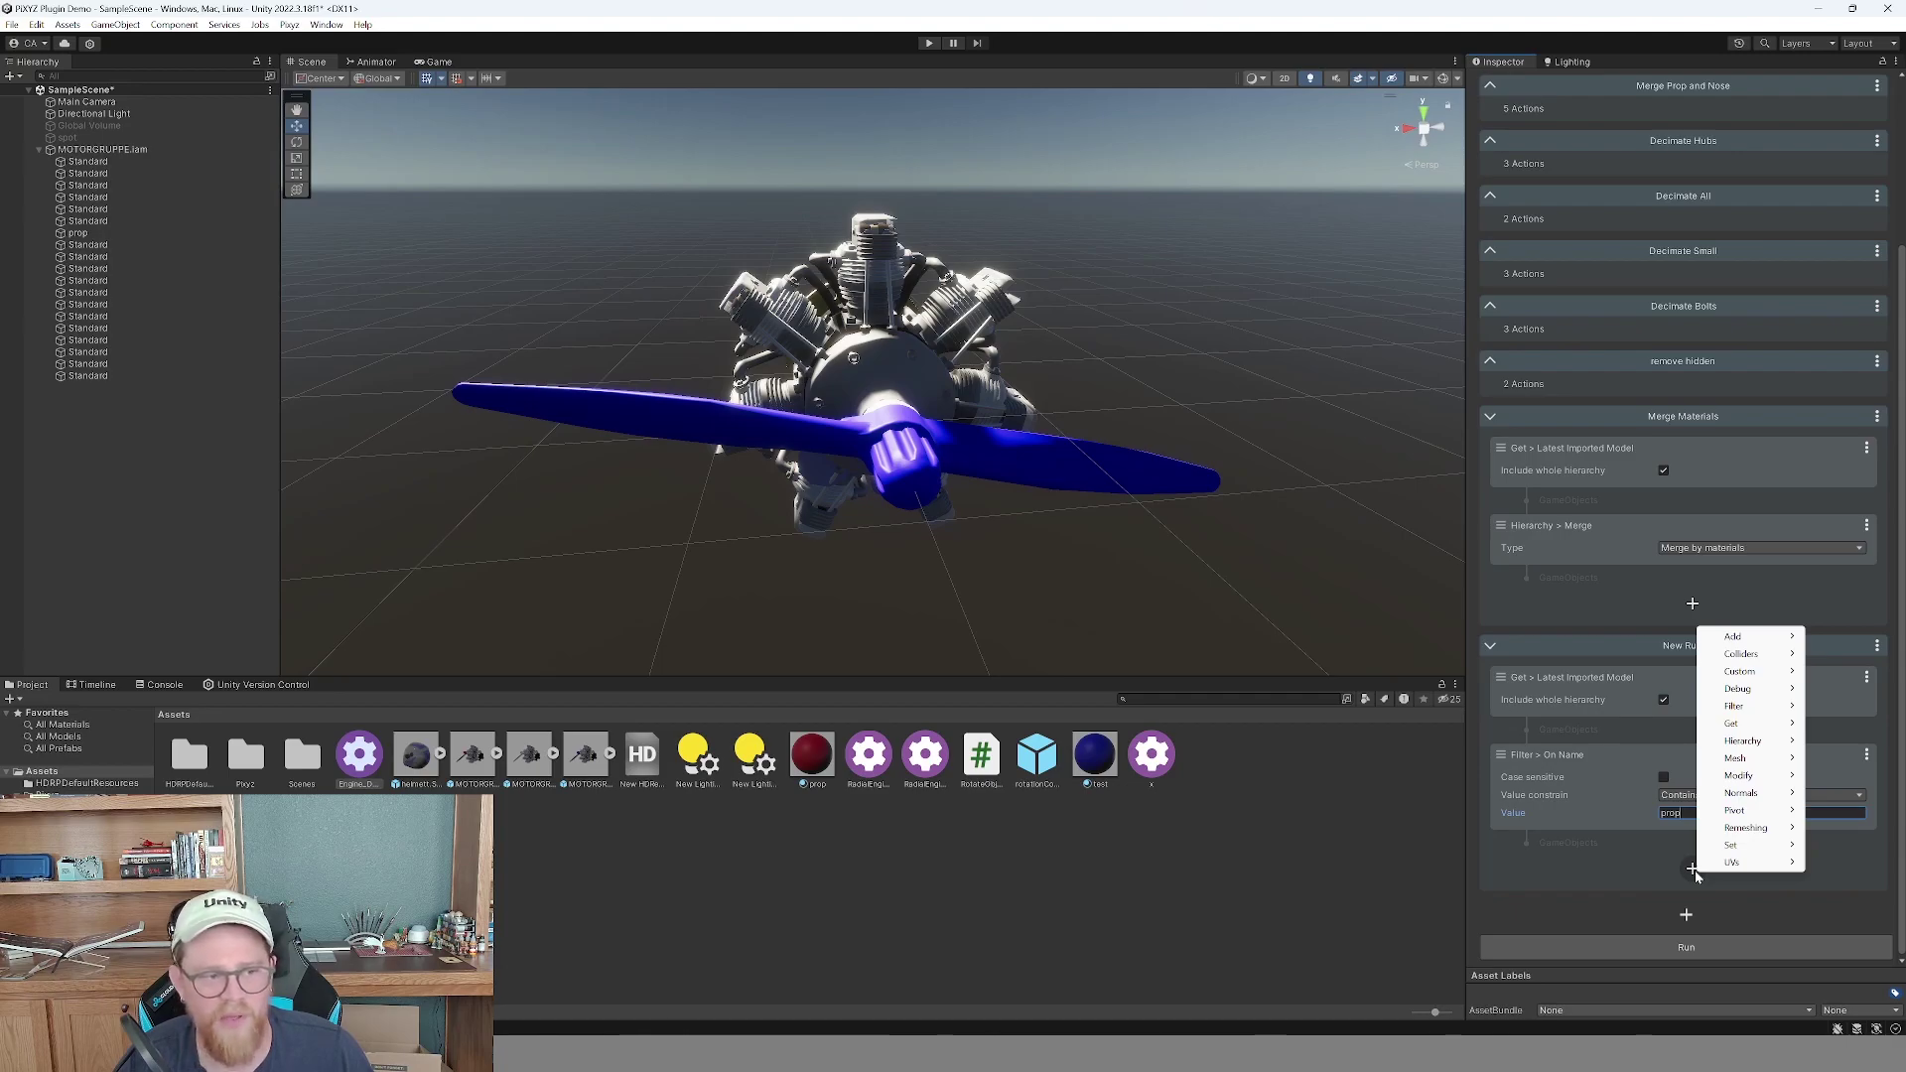
{"action": "mouse_move", "coordinate": [1706, 636]}
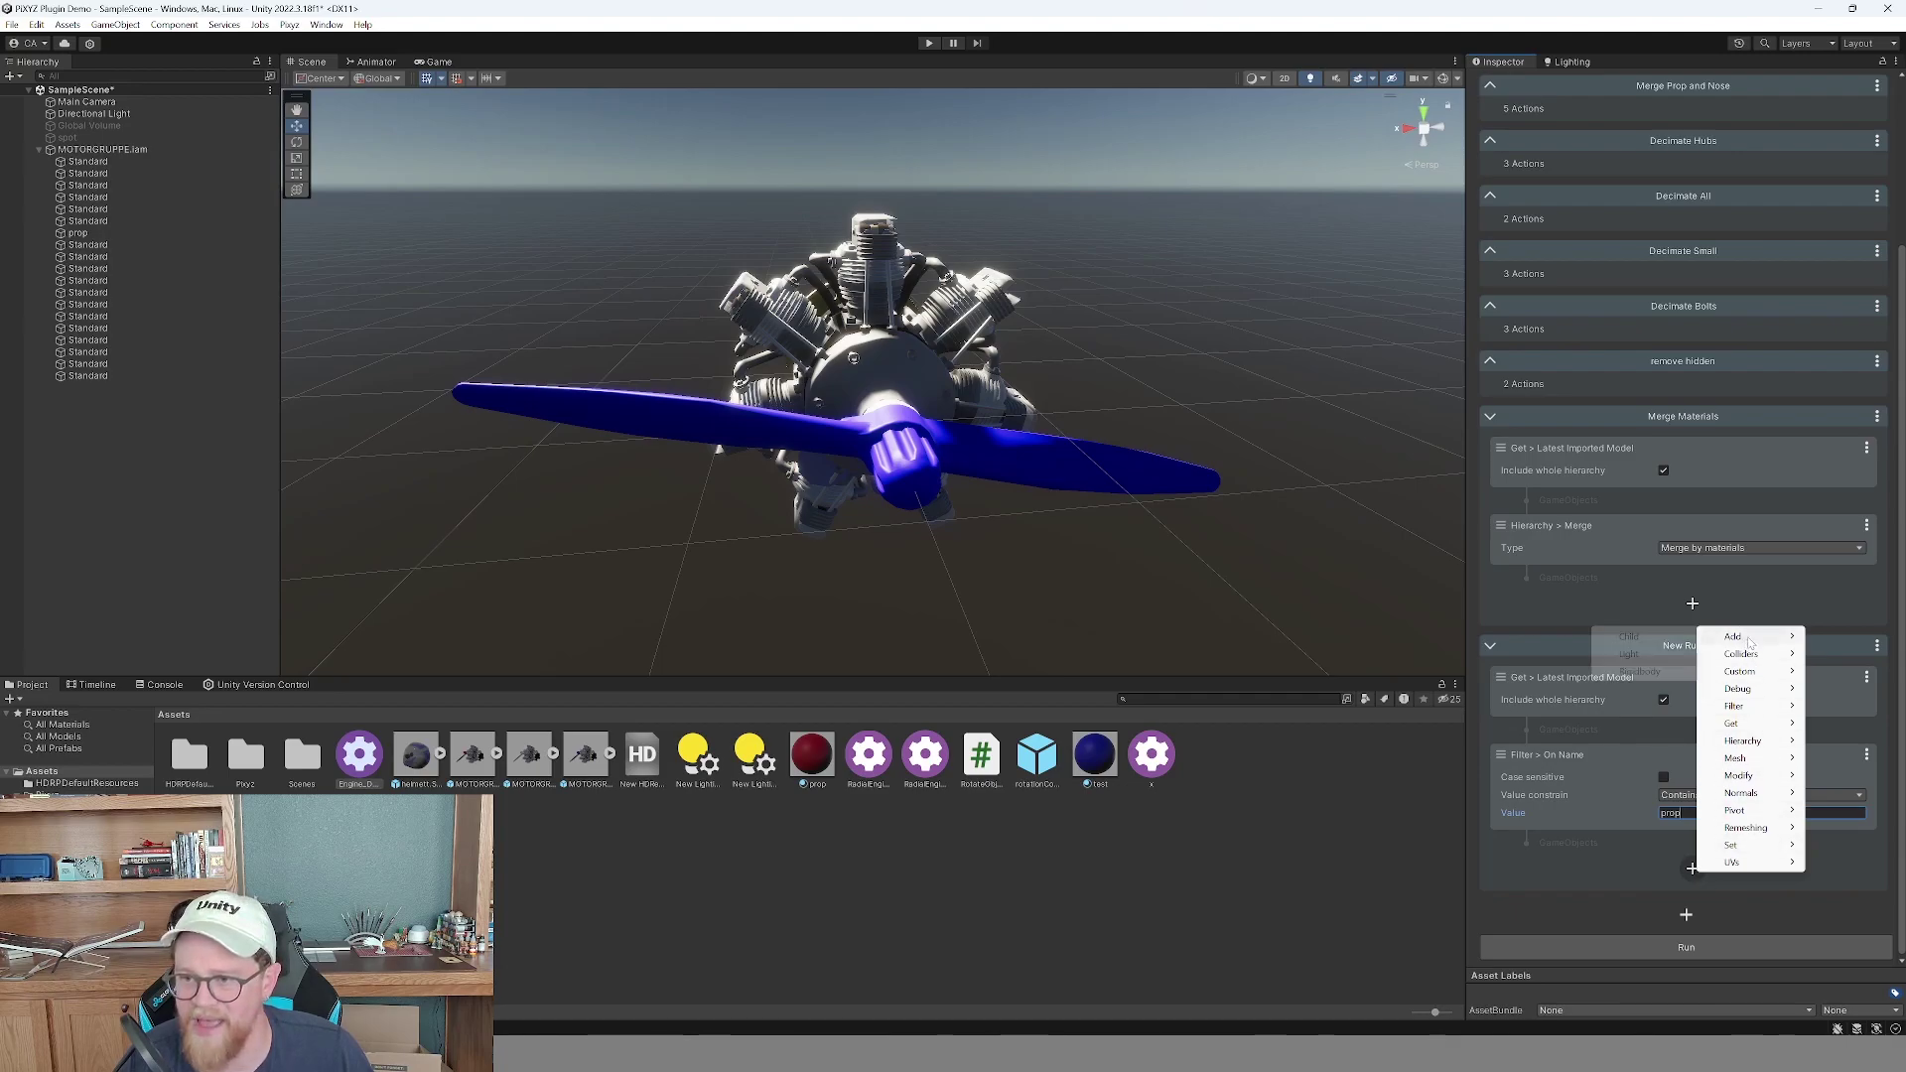
{"action": "left_click", "coordinate": [1629, 637]}
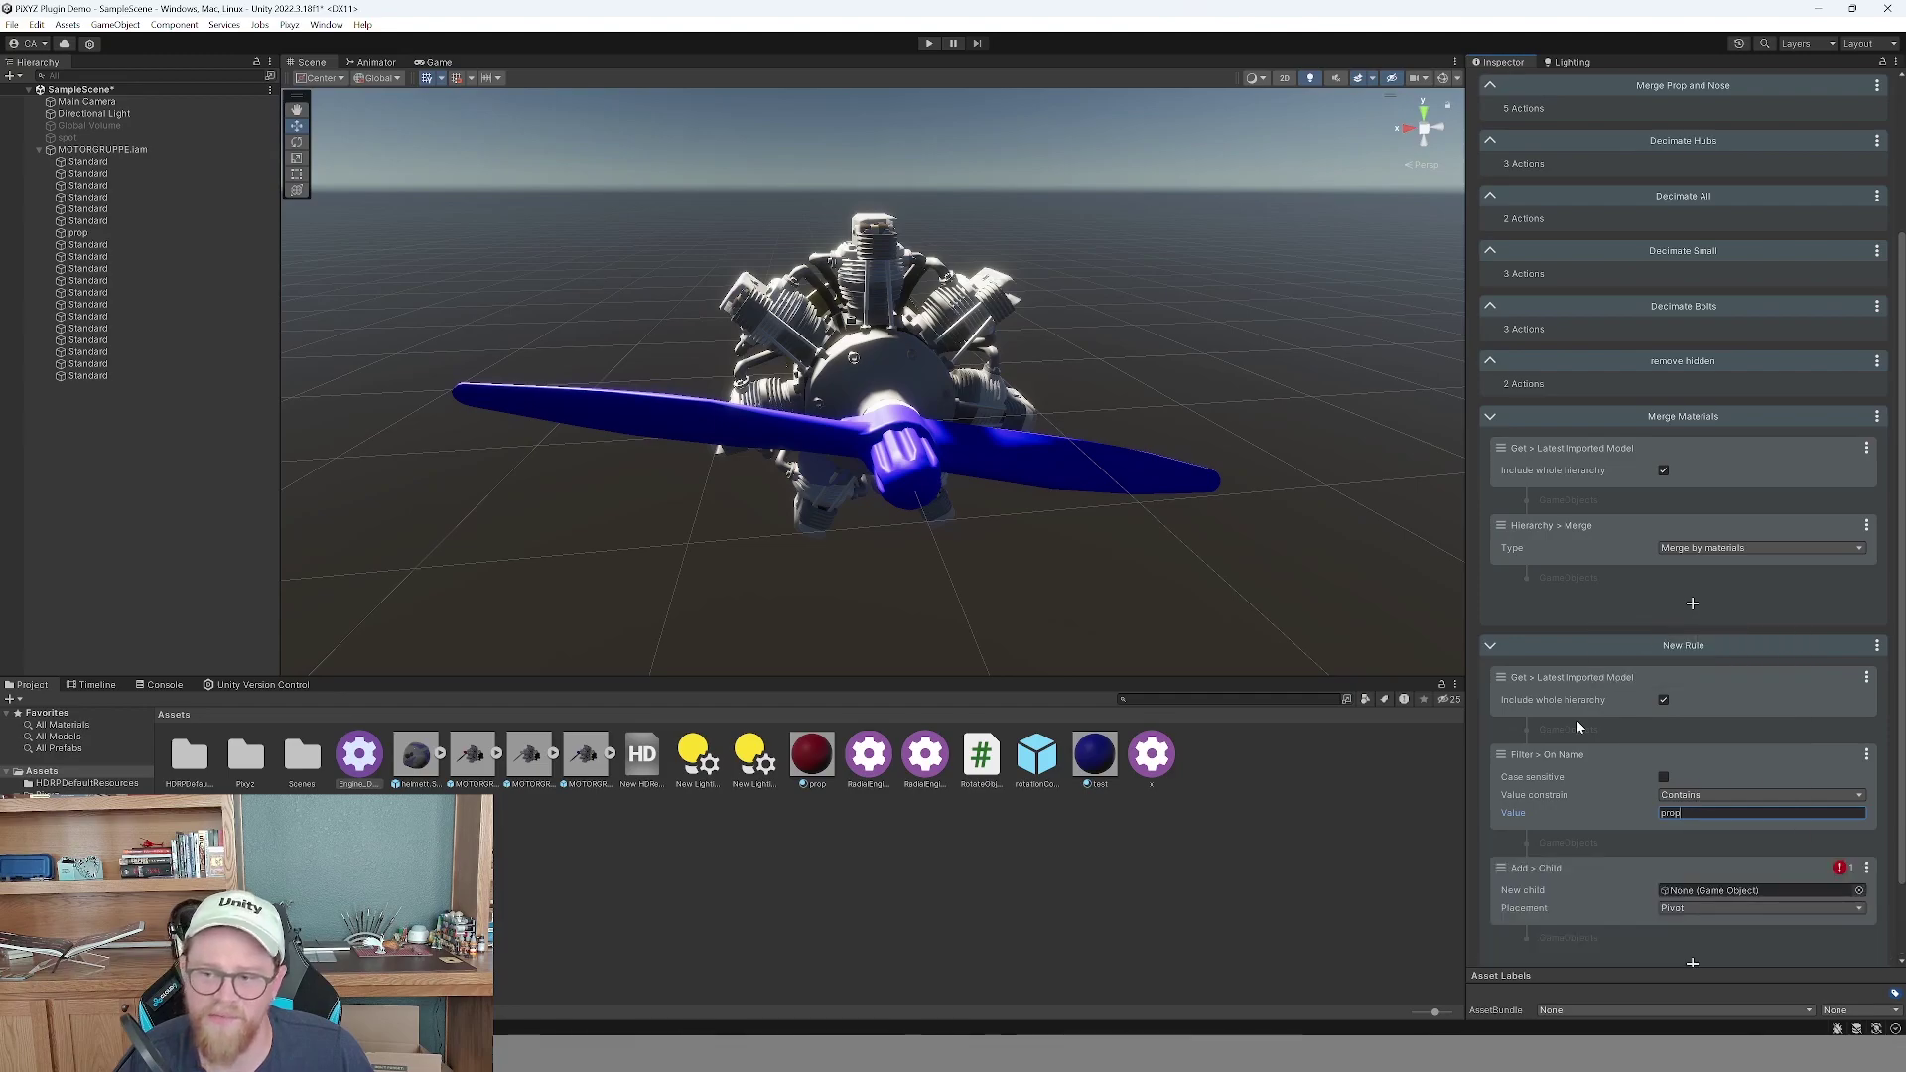
Create an empty game object in the scene and name it "rotationControls".
{"action": "left_click", "coordinate": [210, 464]}
{"action": "right_click", "coordinate": [182, 444]}
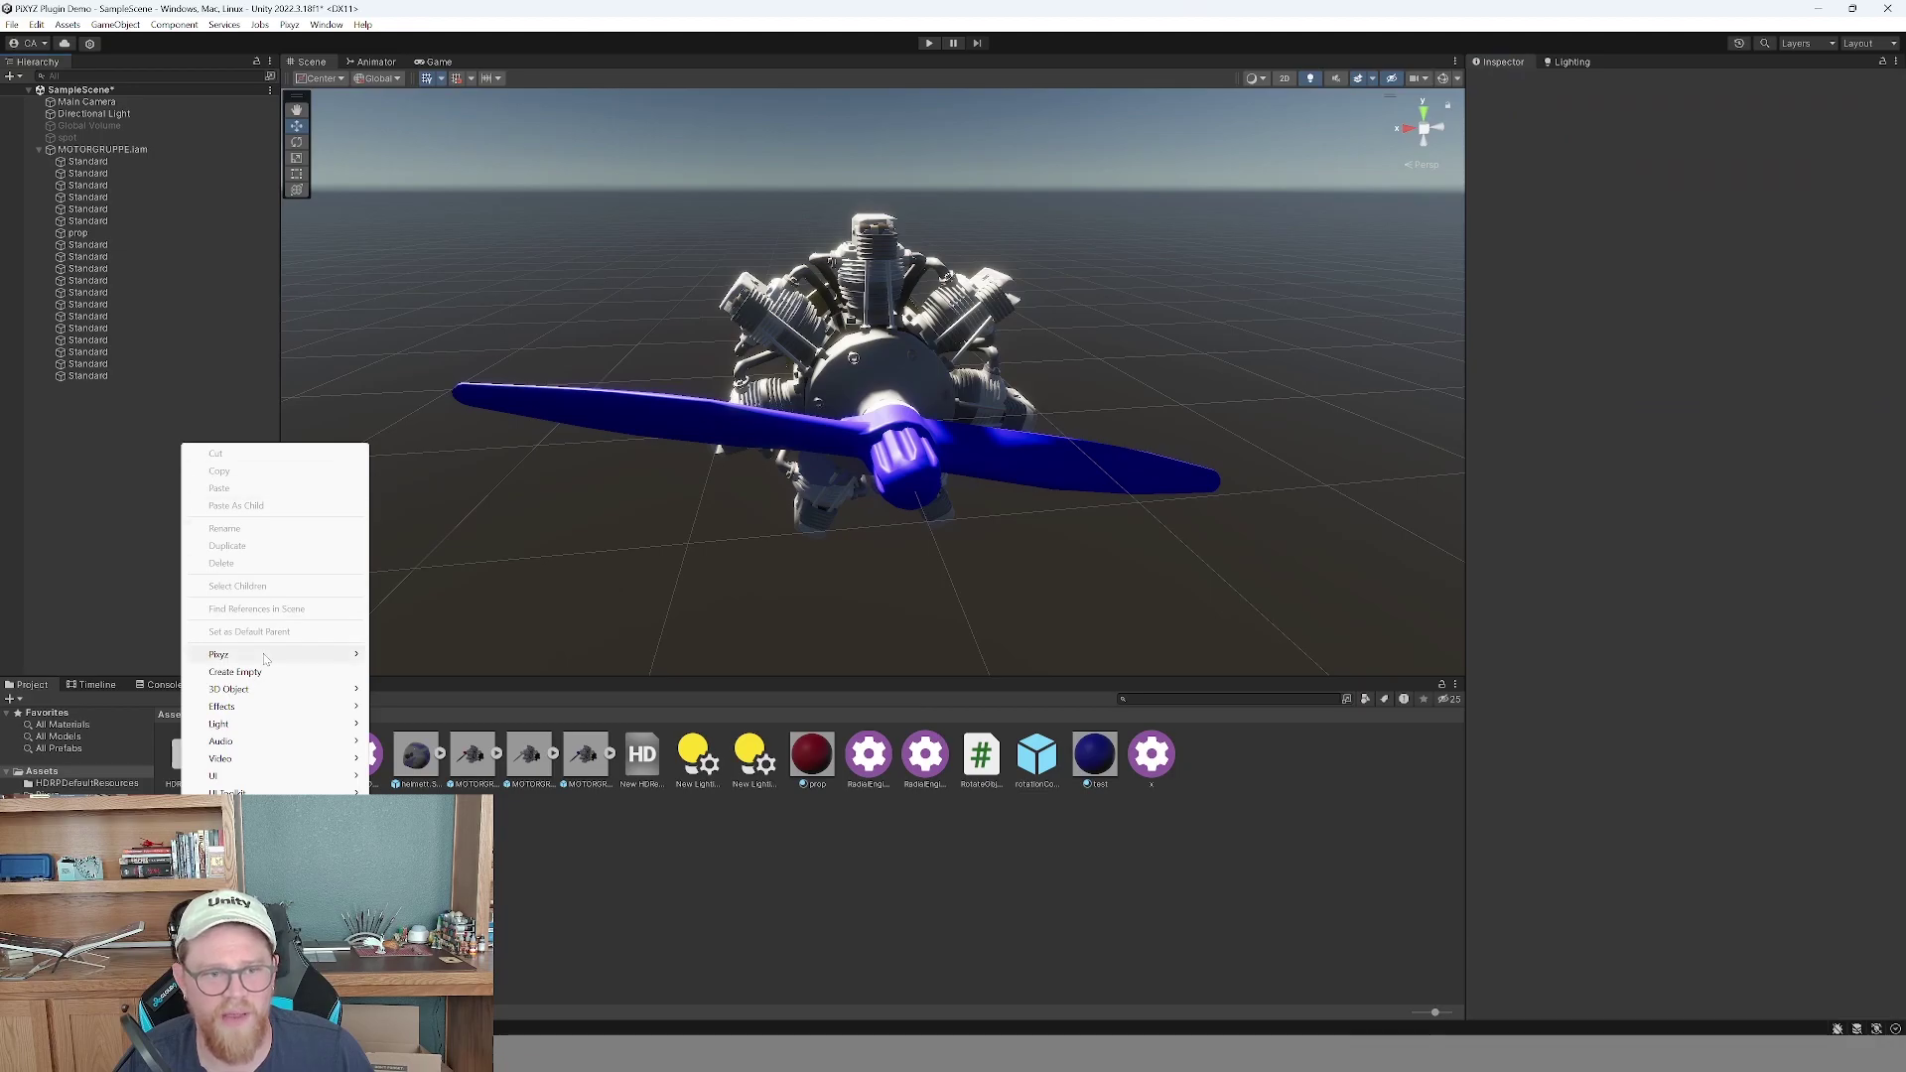
{"action": "left_click", "coordinate": [235, 672]}
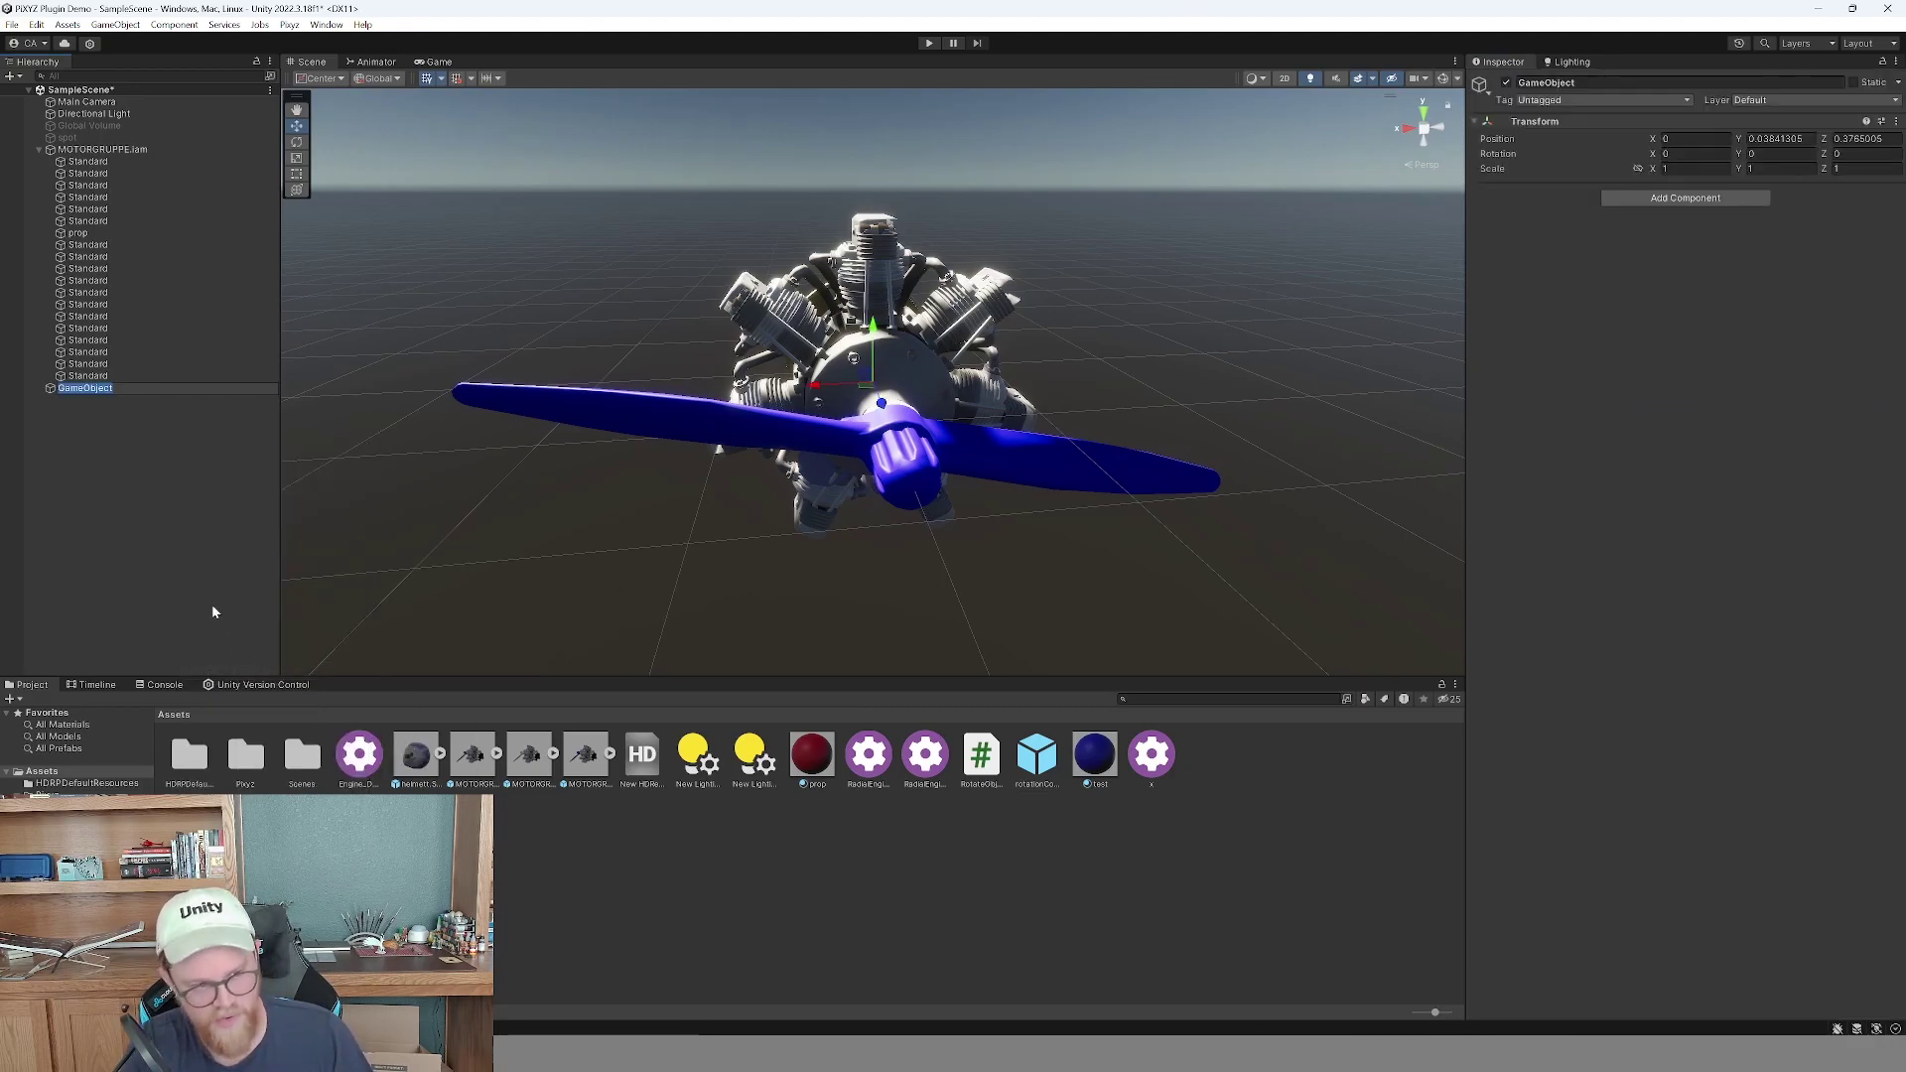
{"action": "type", "text": "rotationControls"}
{"action": "key", "text": "Return"}
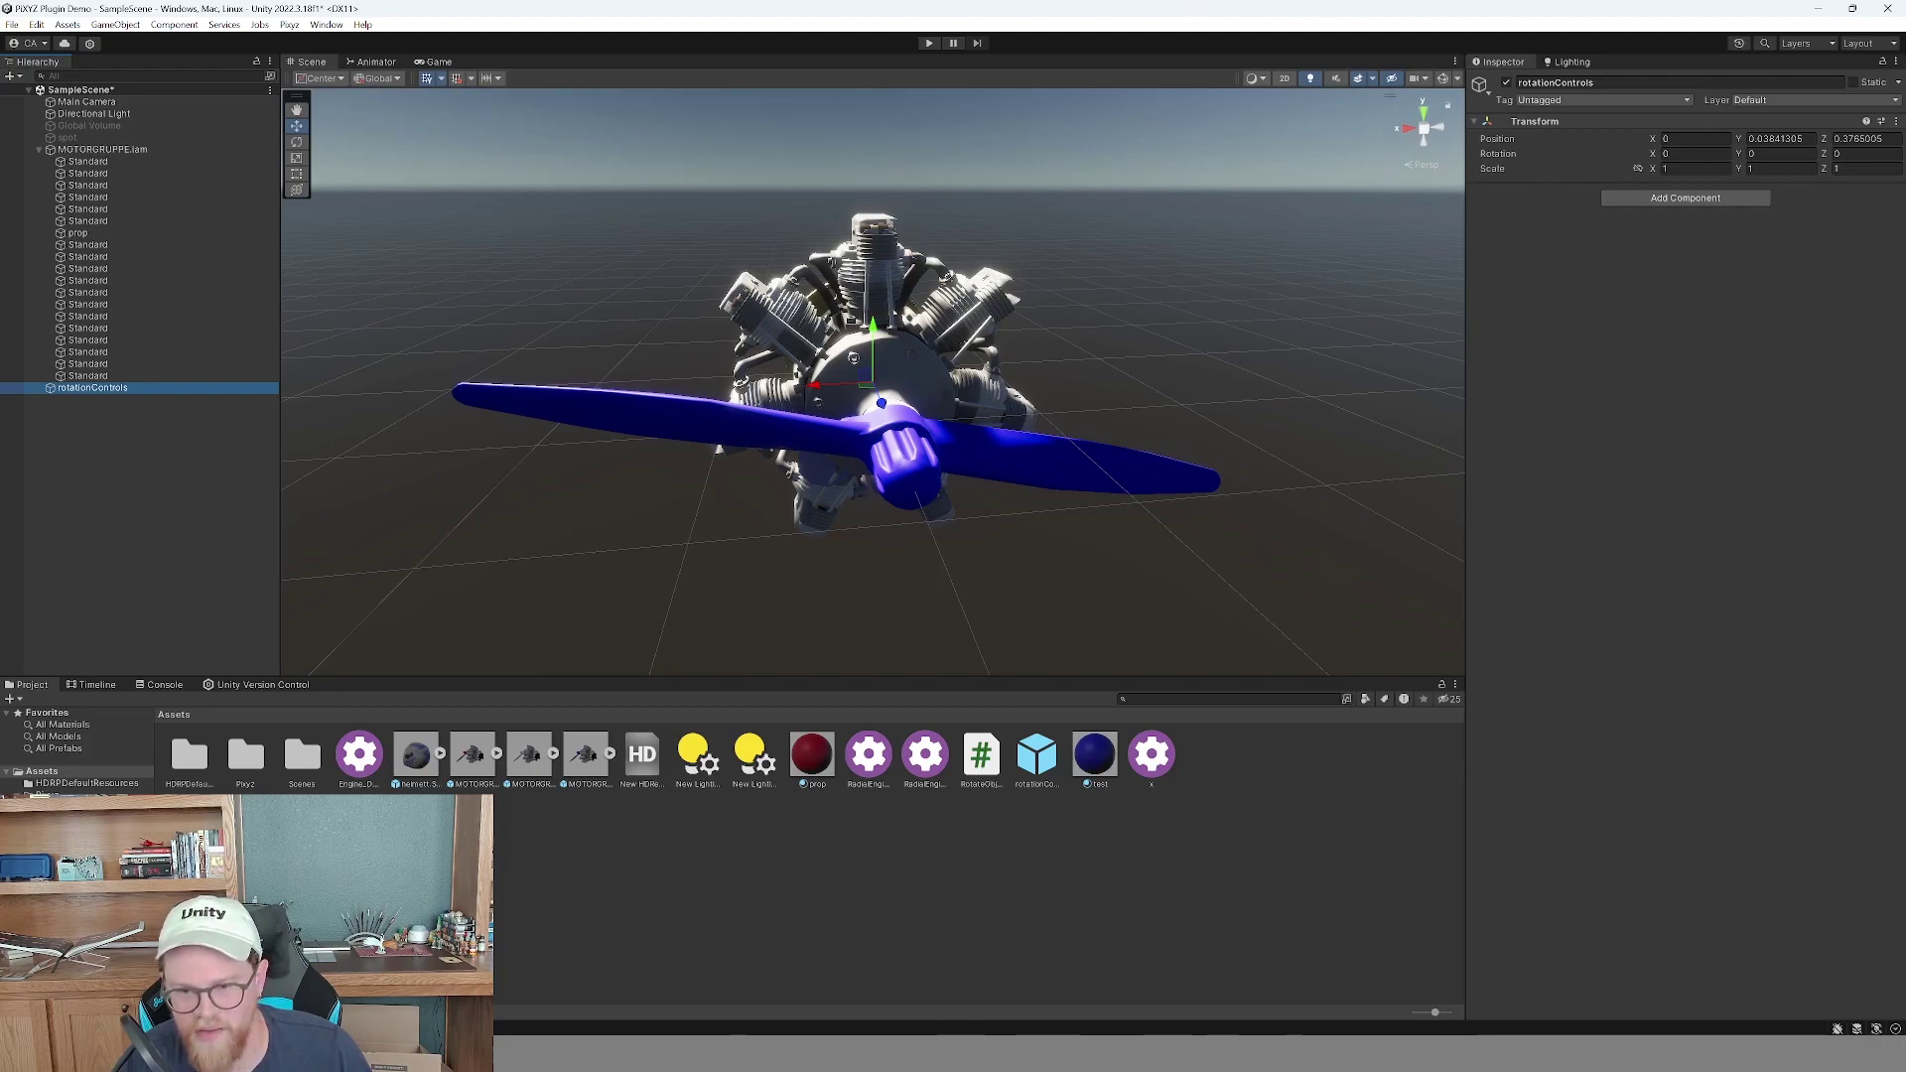
Switch to the Muse chat in the browser, review its C# object rotation script answer and return to Unity.
{"action": "mouse_move", "coordinate": [1052, 1052]}
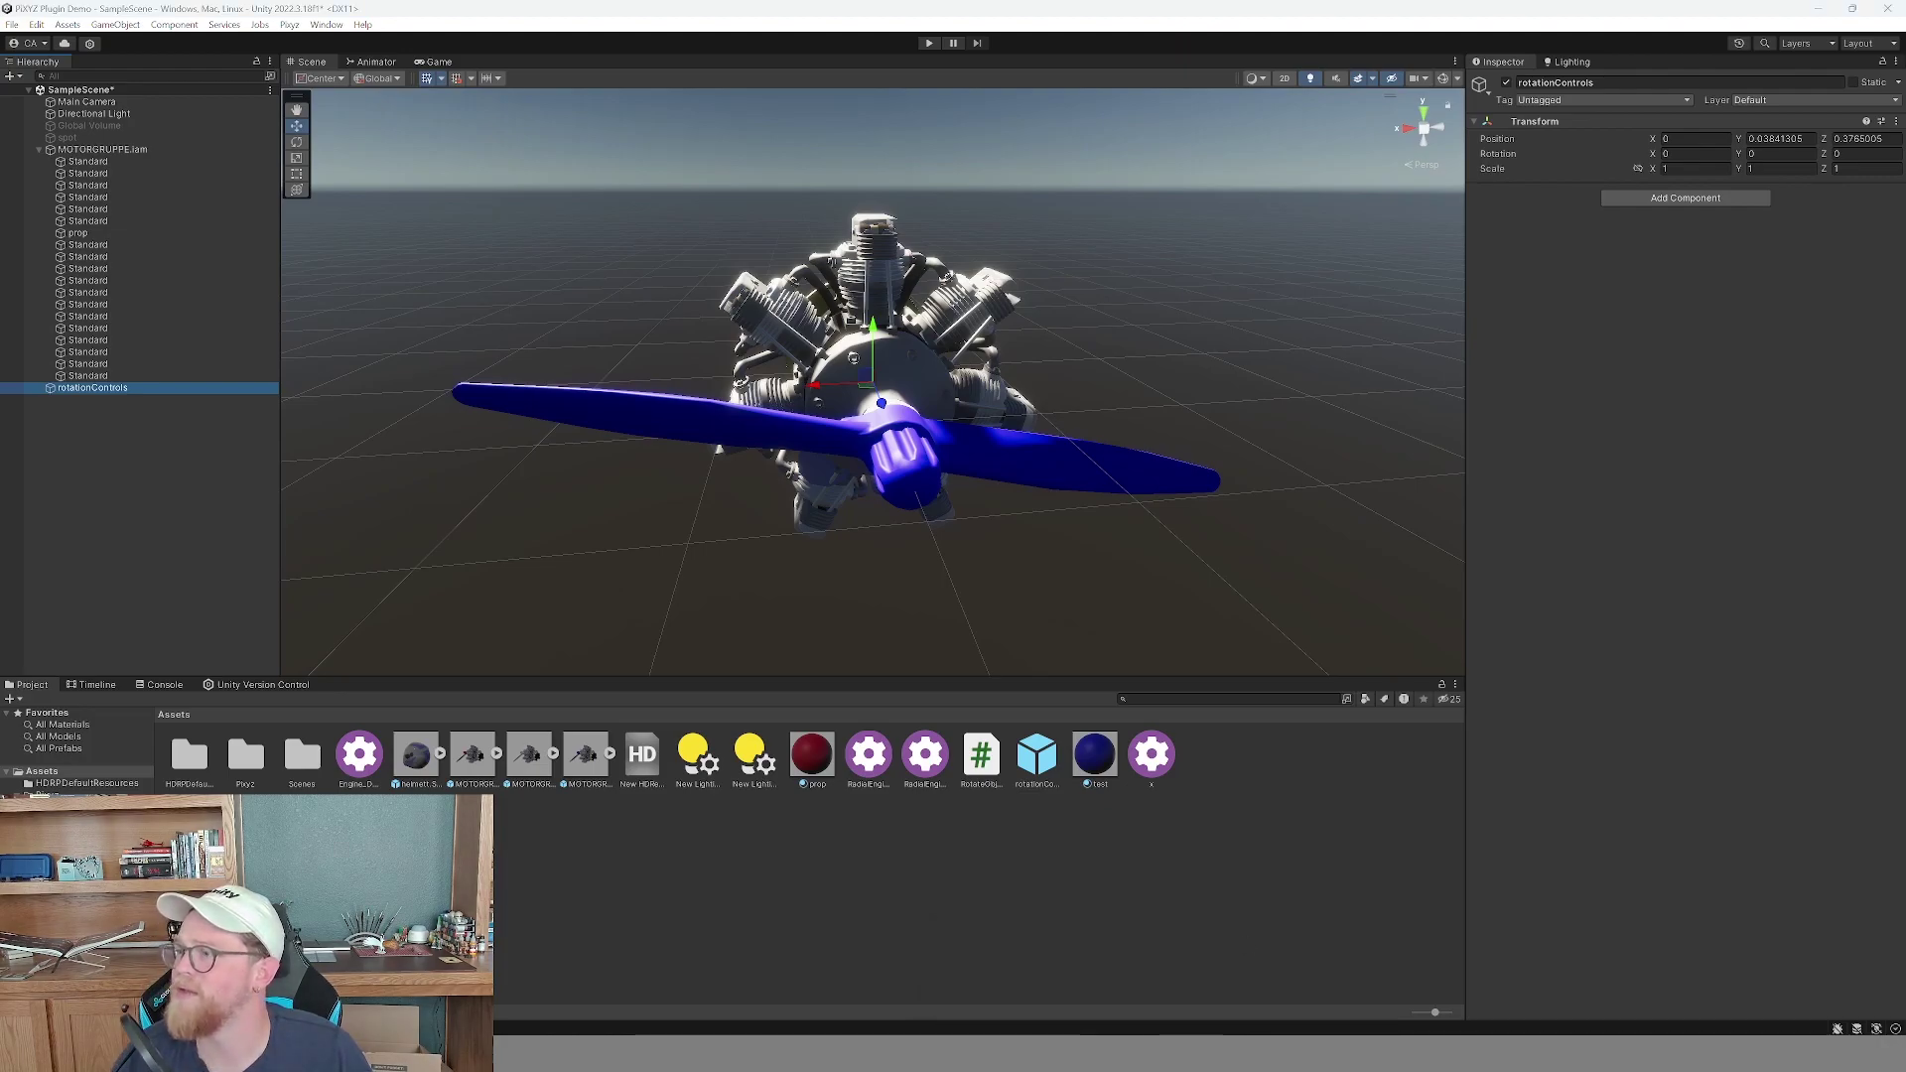
{"action": "left_click_drag", "start_coordinate": [1905, 417], "coordinate": [1072, 2]}
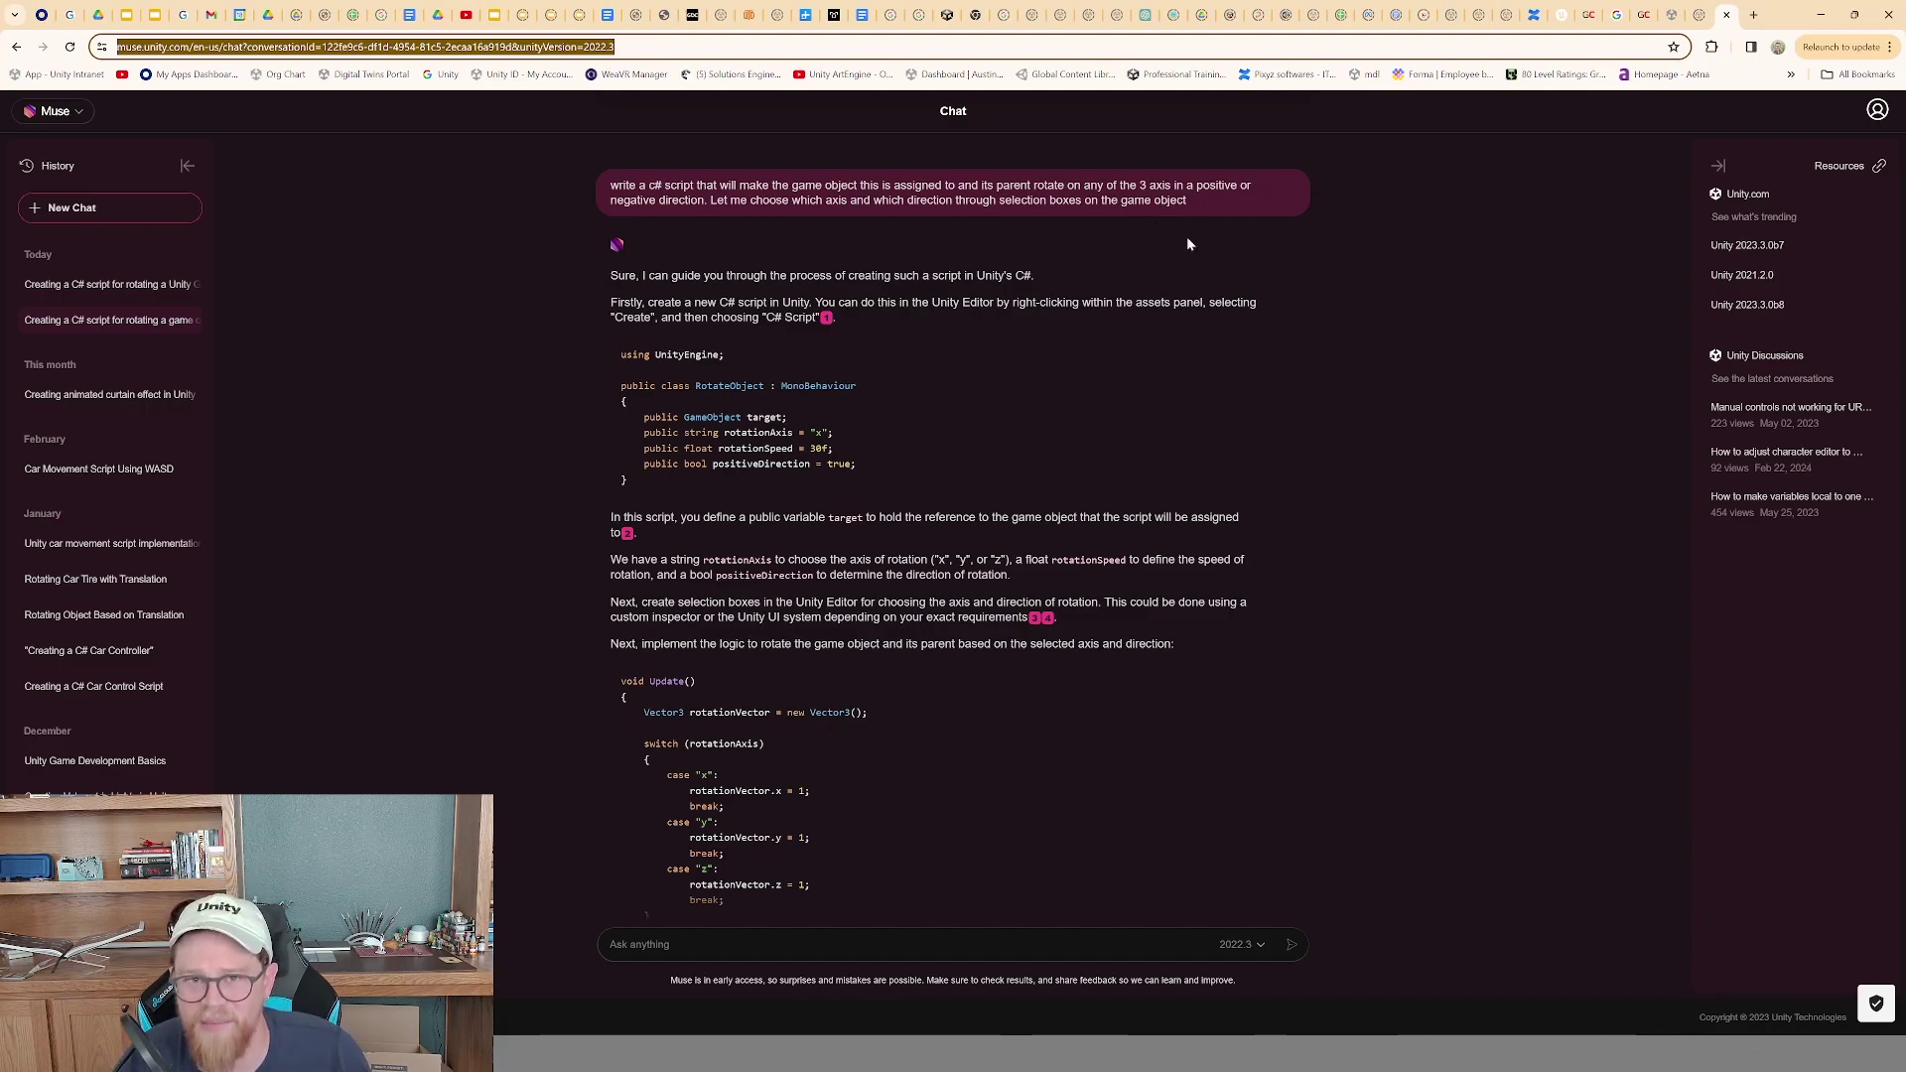
{"action": "scroll", "coordinate": [951, 566], "scroll_direction": "down", "scroll_amount": 1}
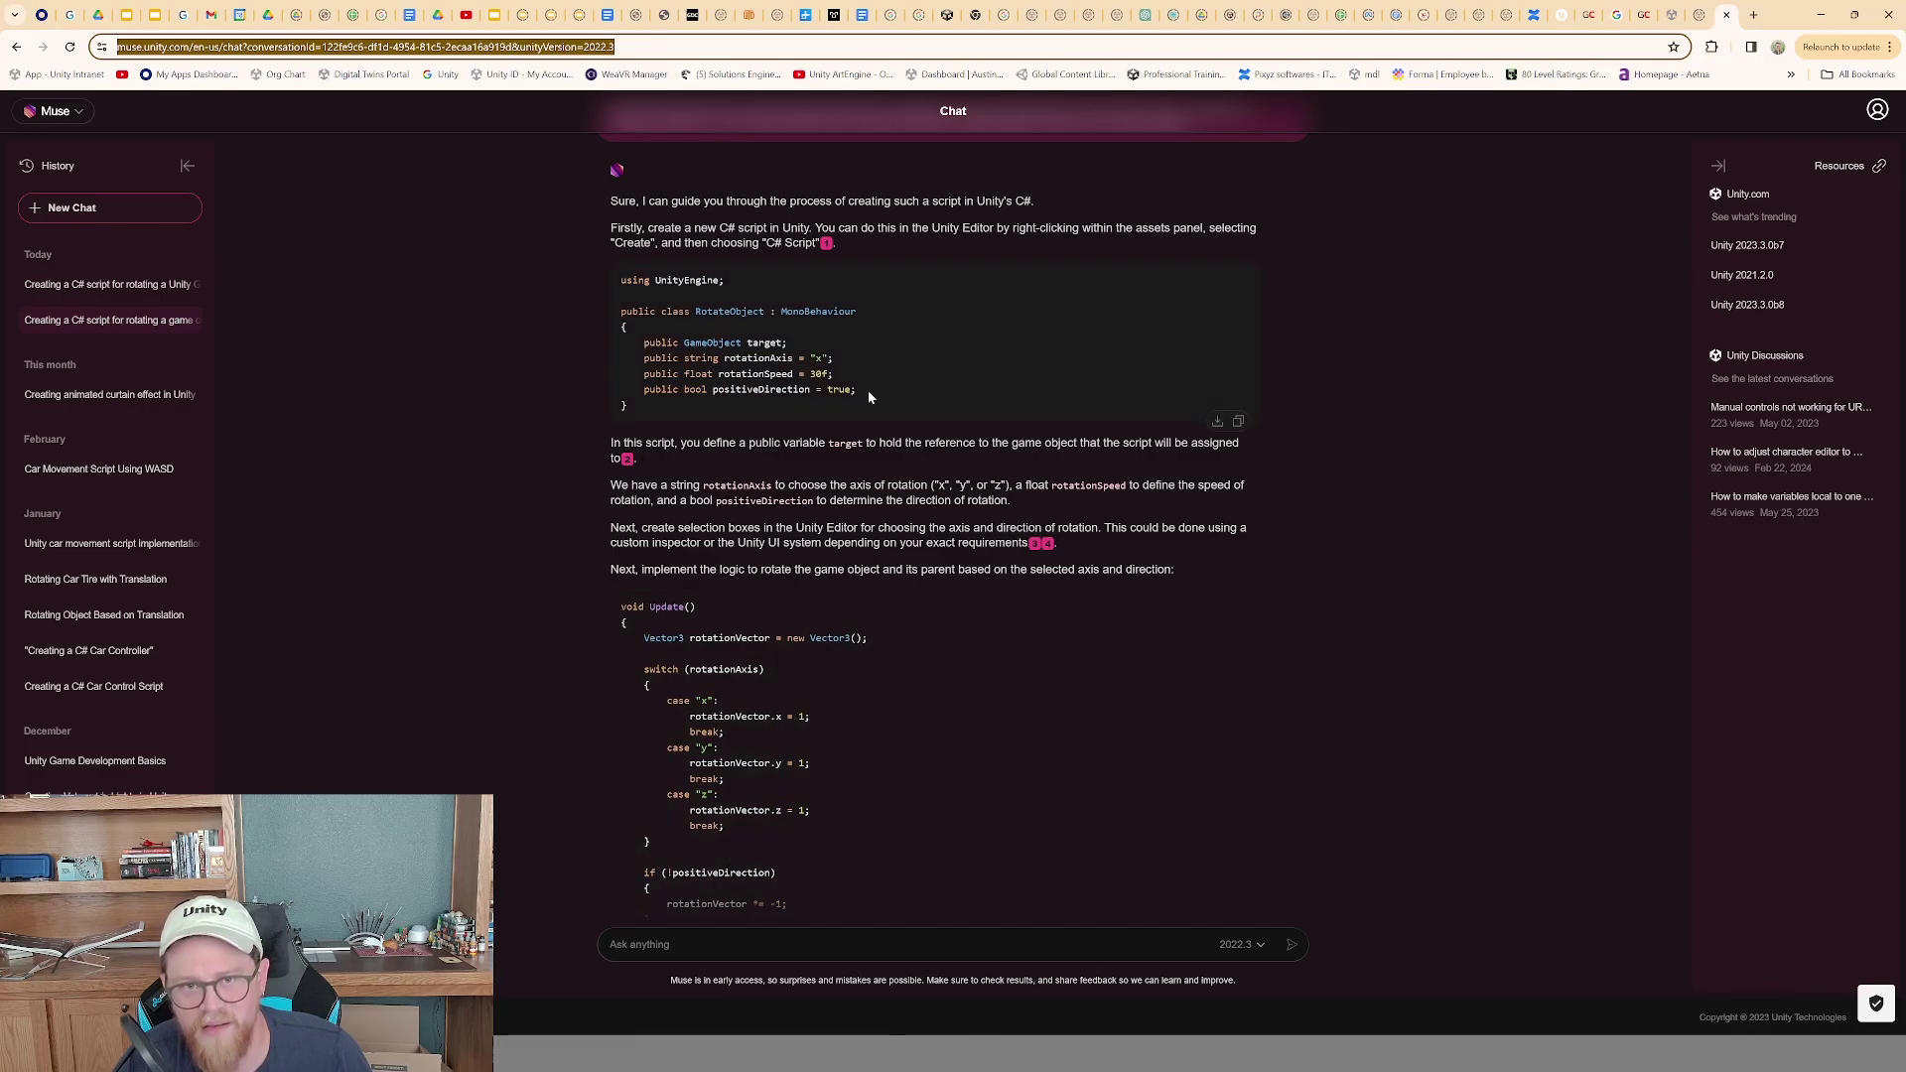
{"action": "key", "text": "alt+Tab"}
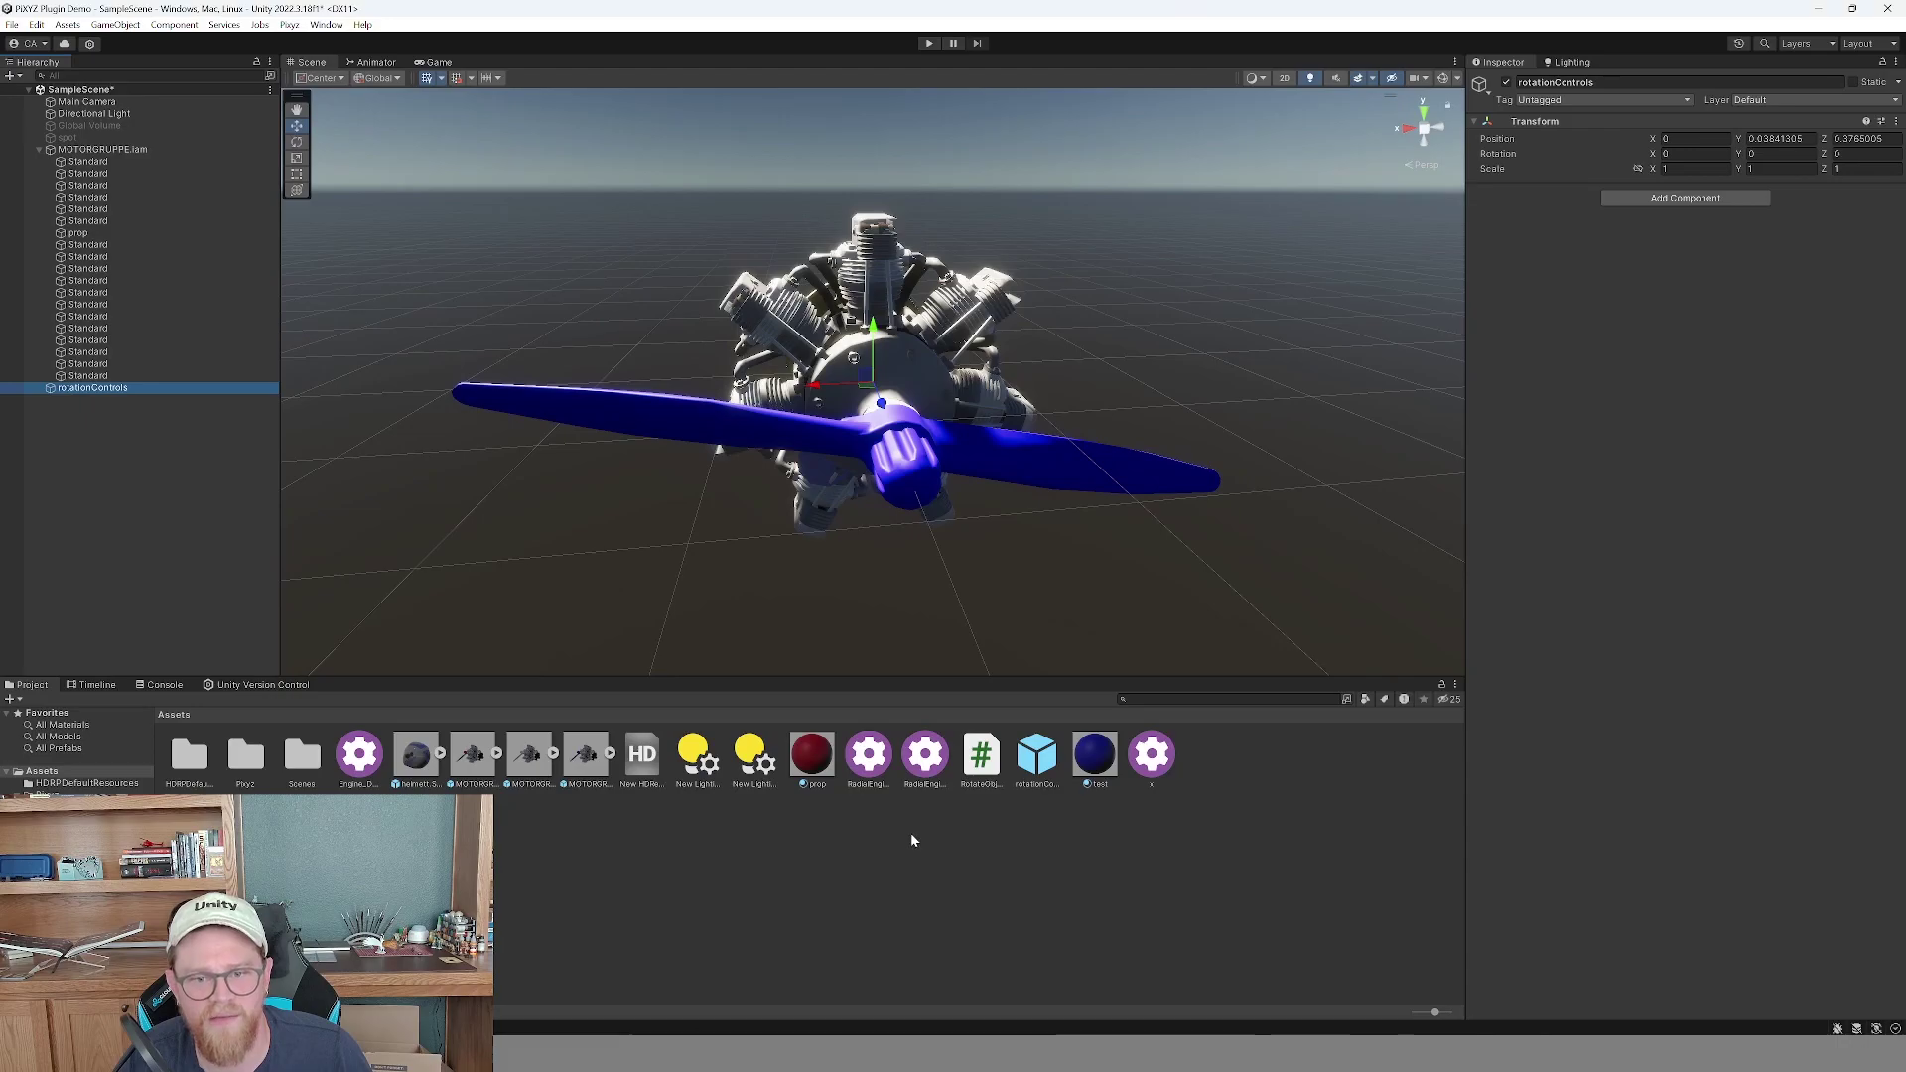
Open the RotateObject script in Visual Studio, review its public variables and Update method, and return to Unity.
{"action": "double_click", "coordinate": [981, 756]}
{"action": "left_click", "coordinate": [905, 413]}
{"action": "left_click", "coordinate": [893, 733]}
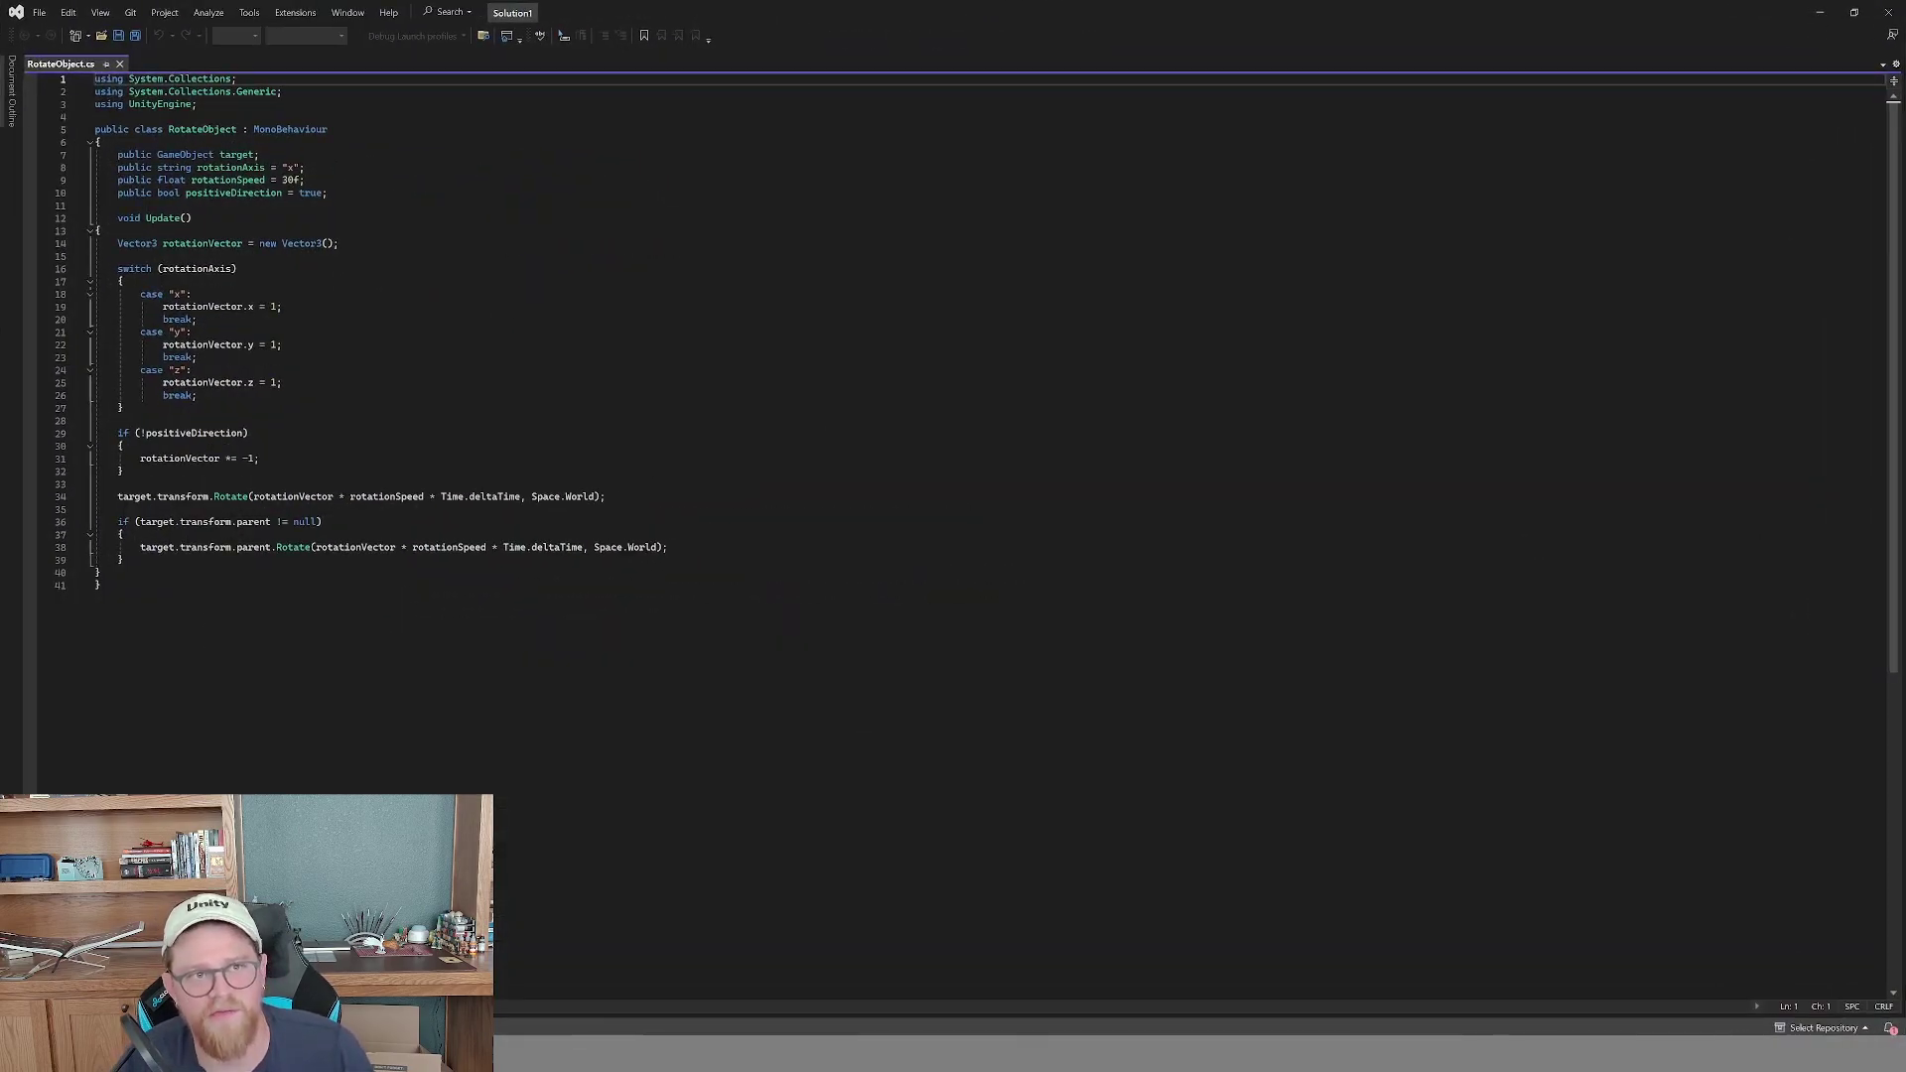
{"action": "left_click_drag", "start_coordinate": [94, 129], "coordinate": [327, 194]}
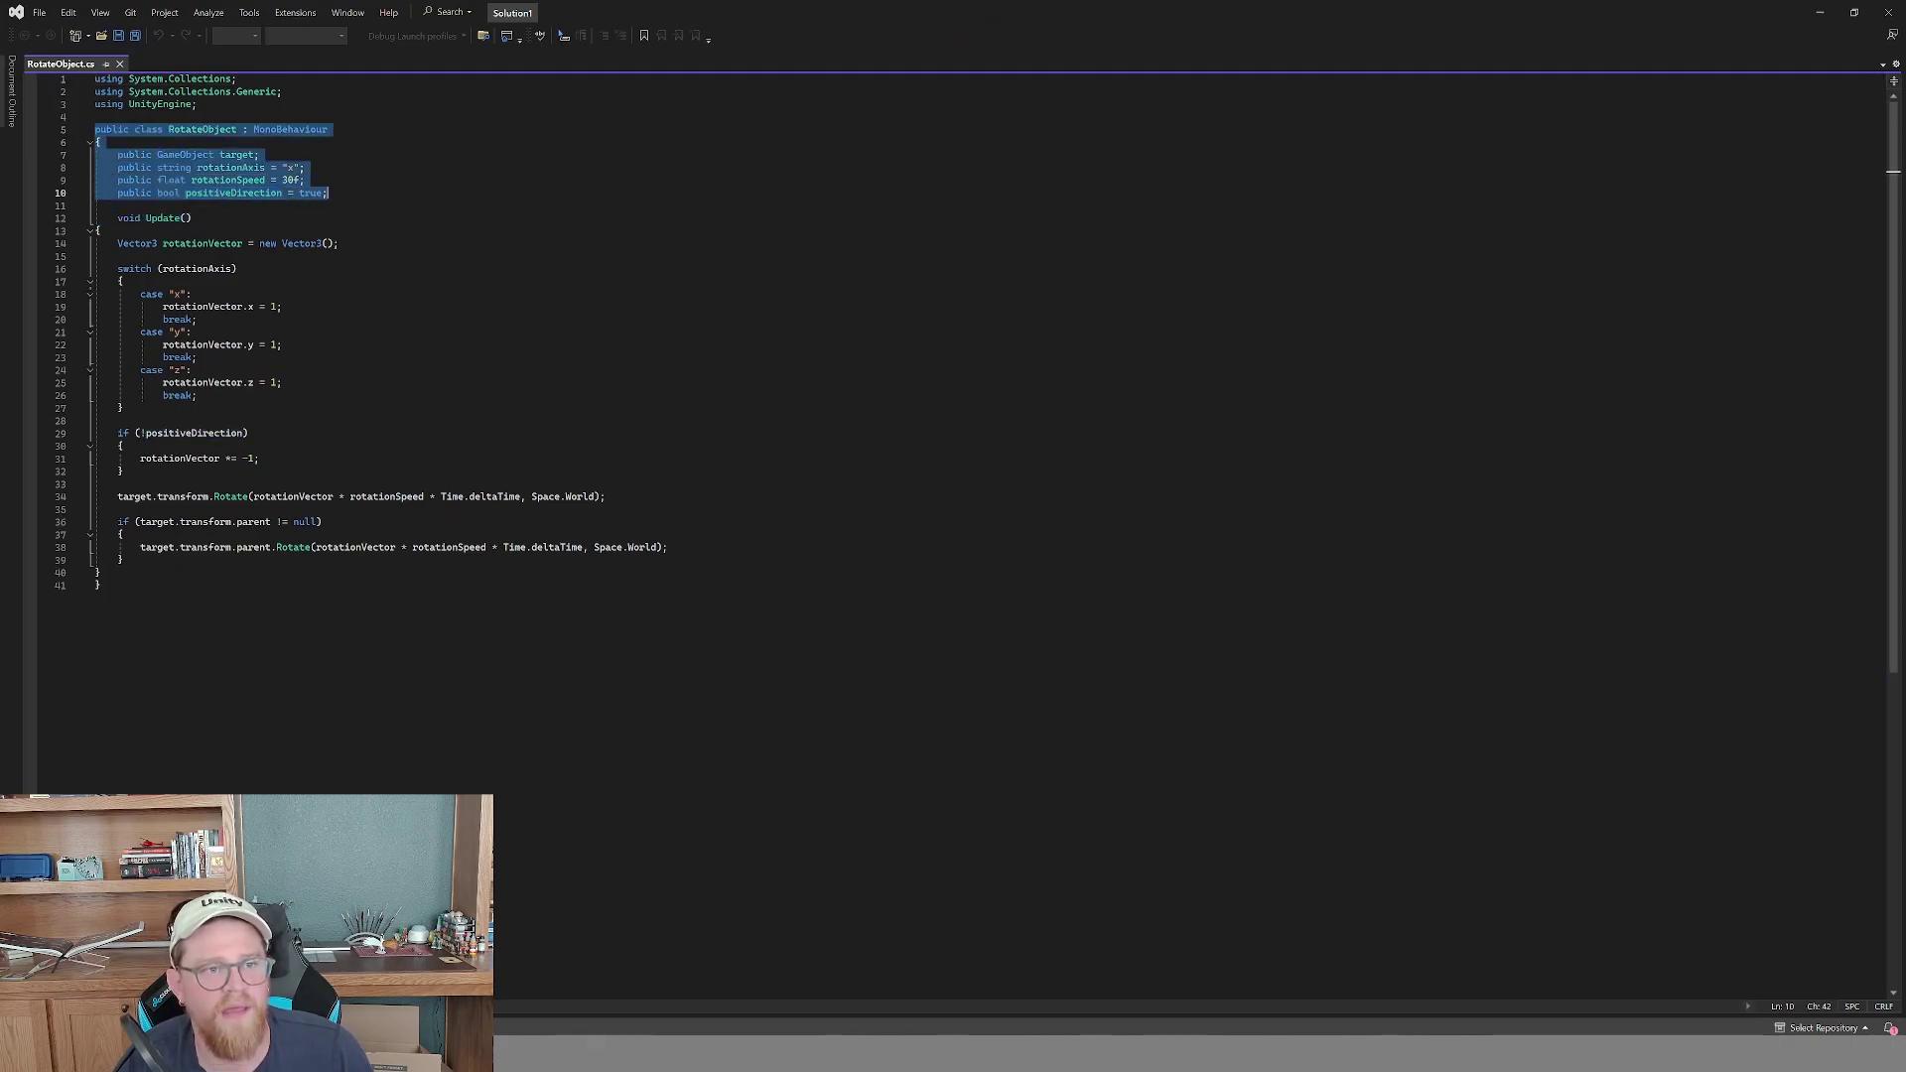
{"action": "left_click_drag", "start_coordinate": [117, 217], "coordinate": [125, 560]}
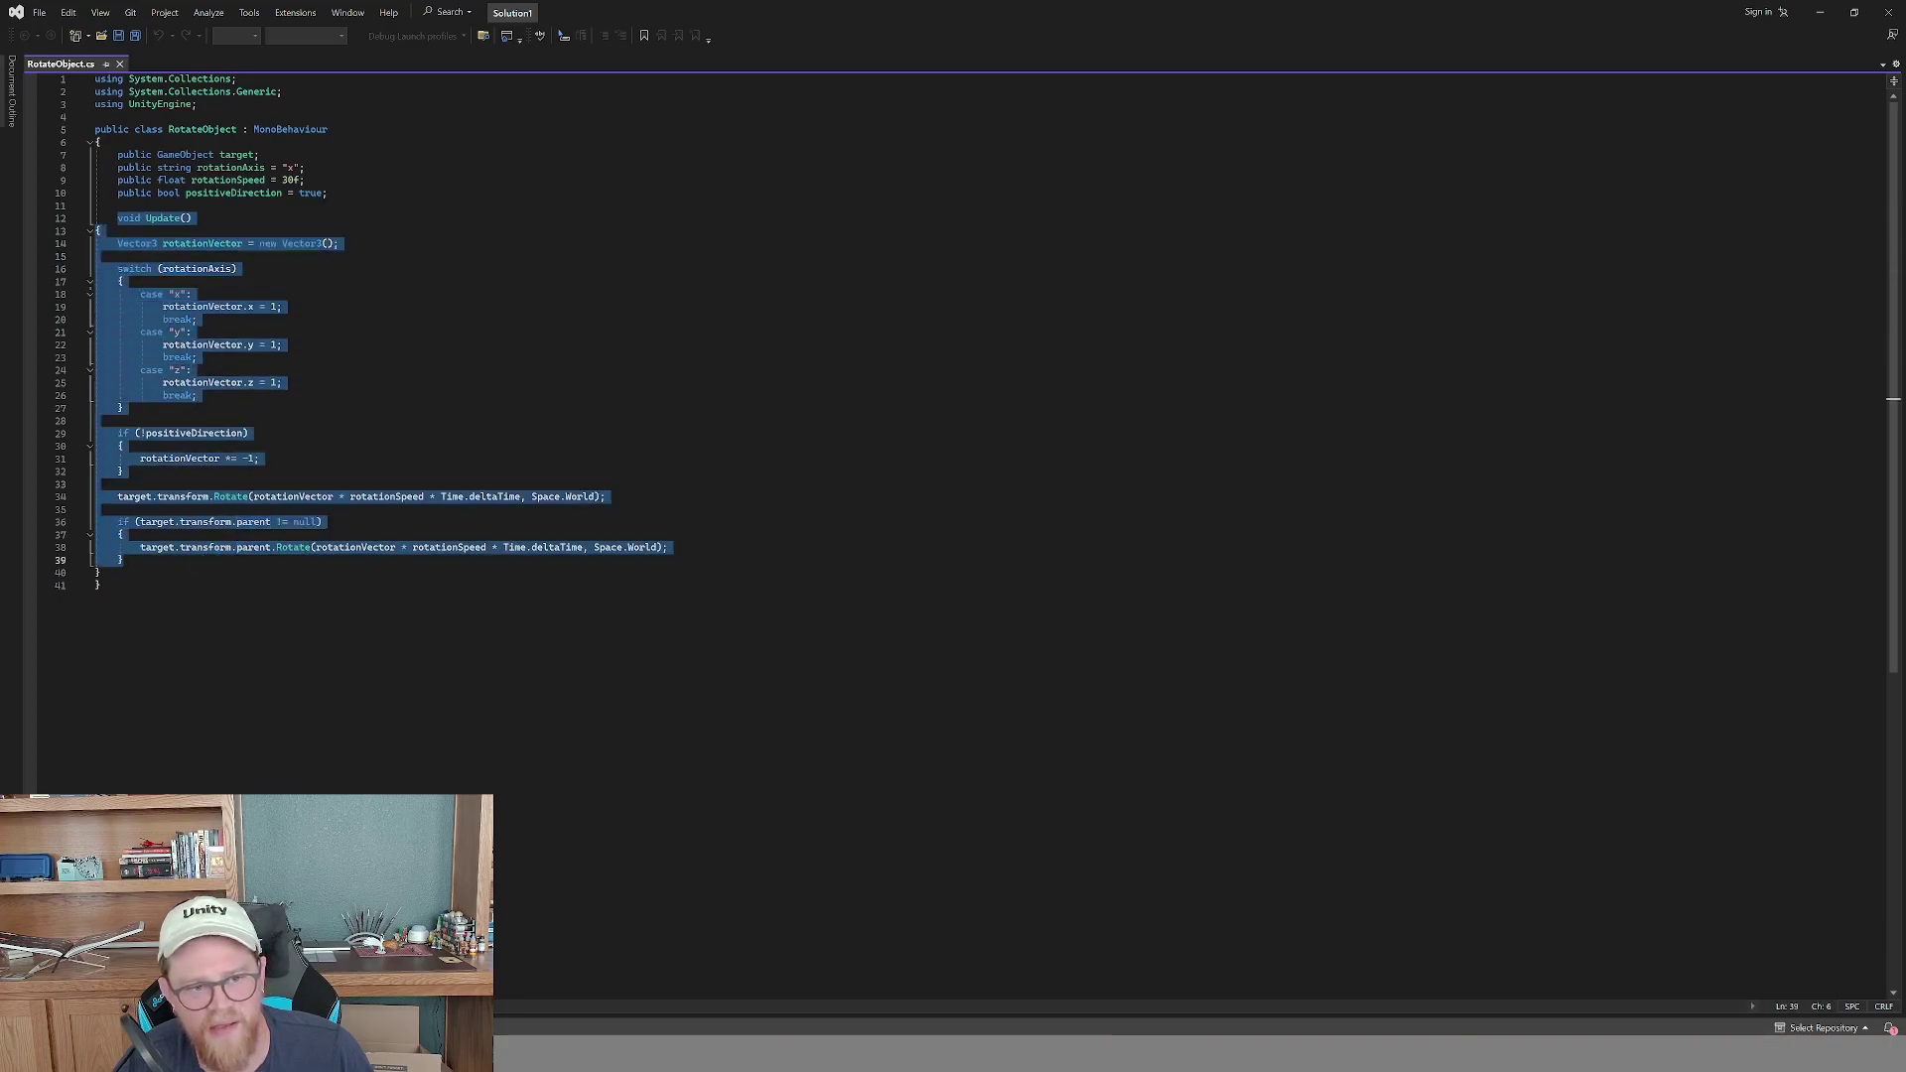
{"action": "left_click", "coordinate": [100, 586]}
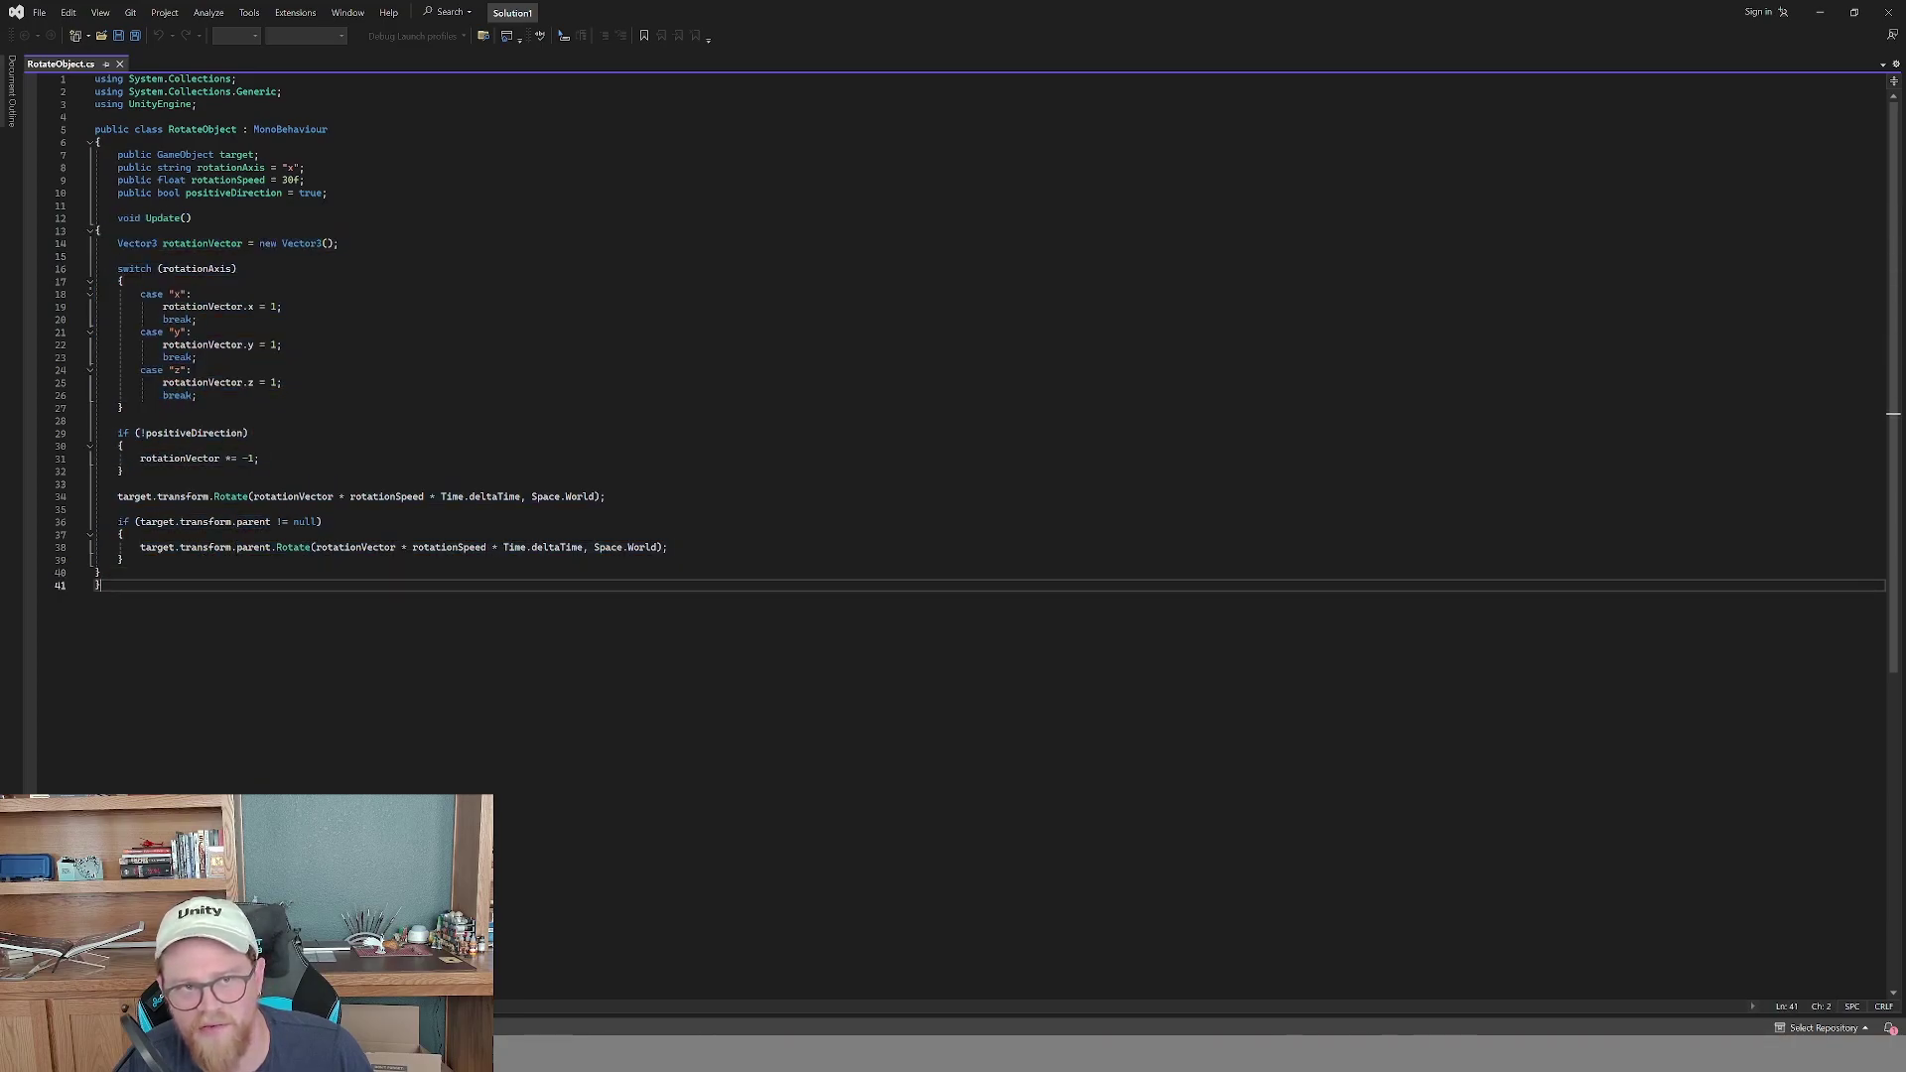
{"action": "key", "text": "alt+Tab"}
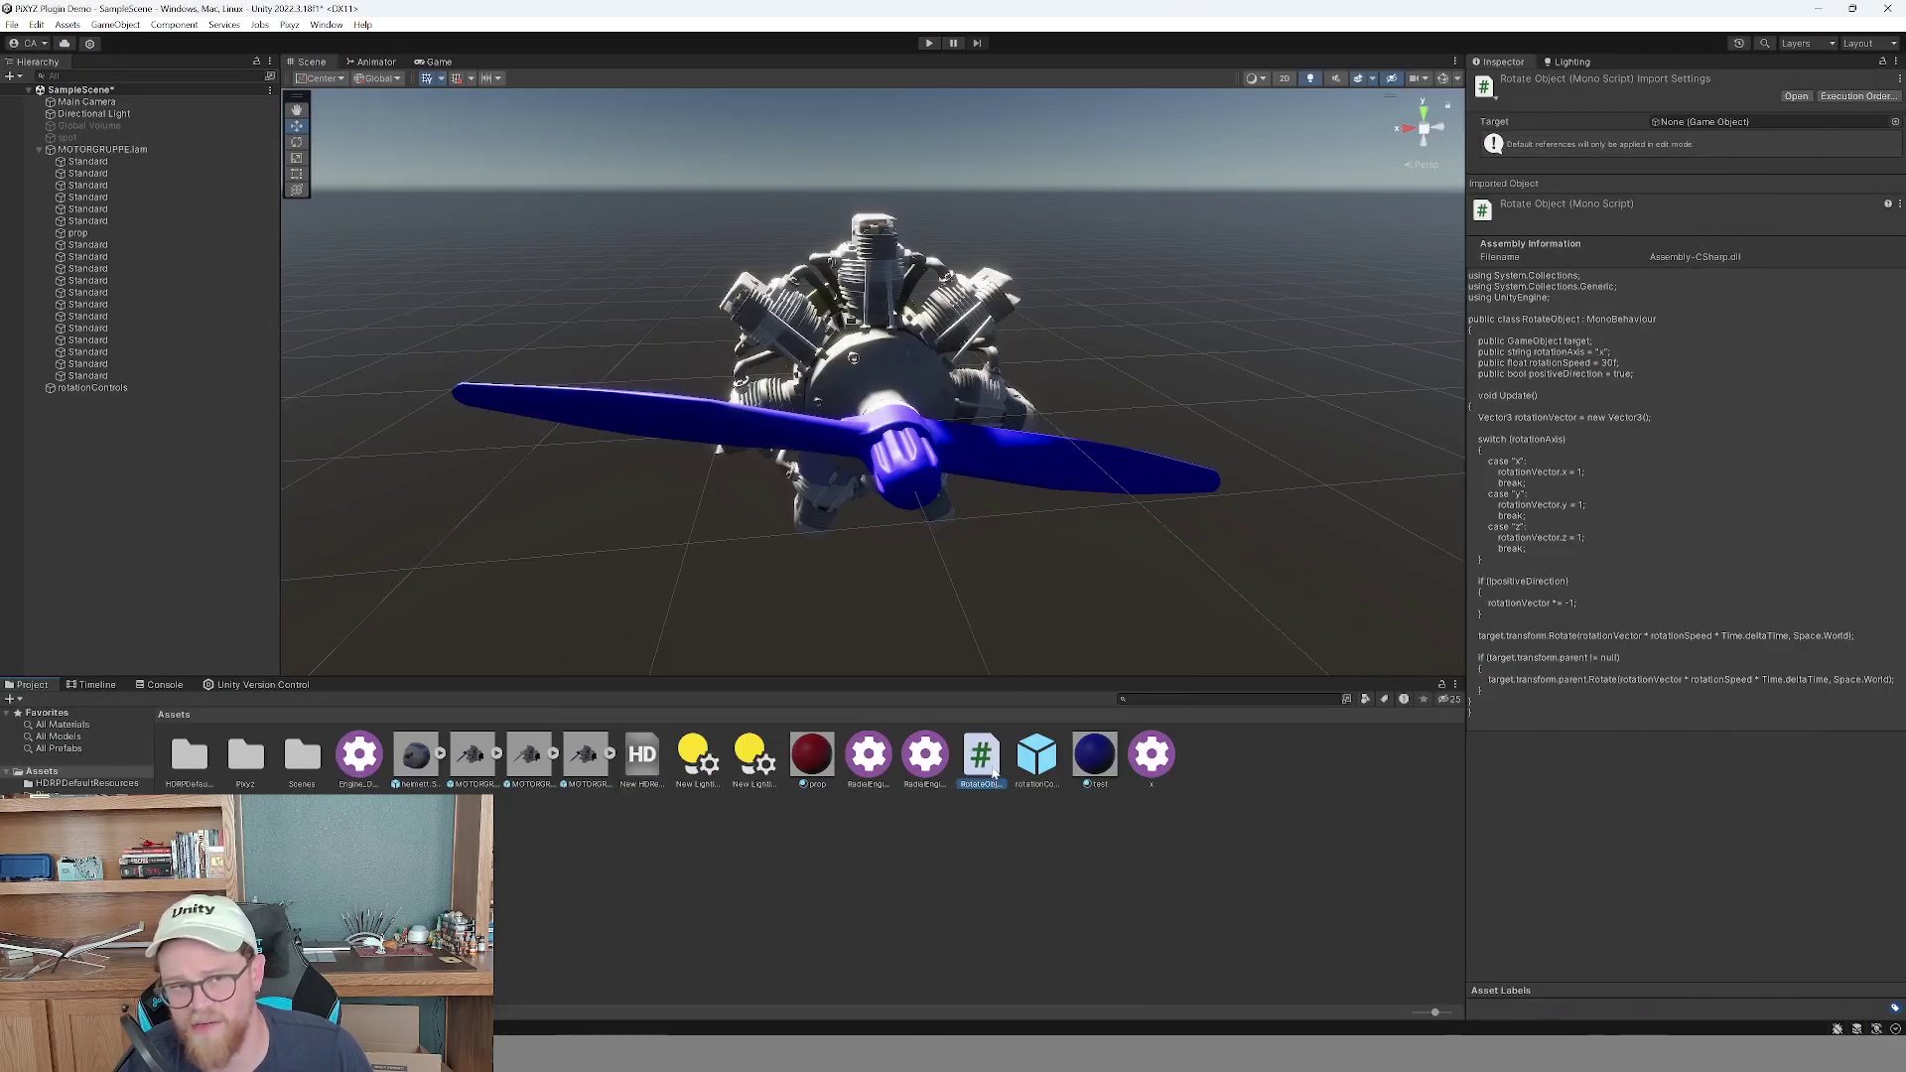
Attach the RotateObject script to rotationControls and make that object a child of the MOTORGRUPPE.iam model.
{"action": "left_click_drag", "start_coordinate": [987, 764], "coordinate": [85, 394]}
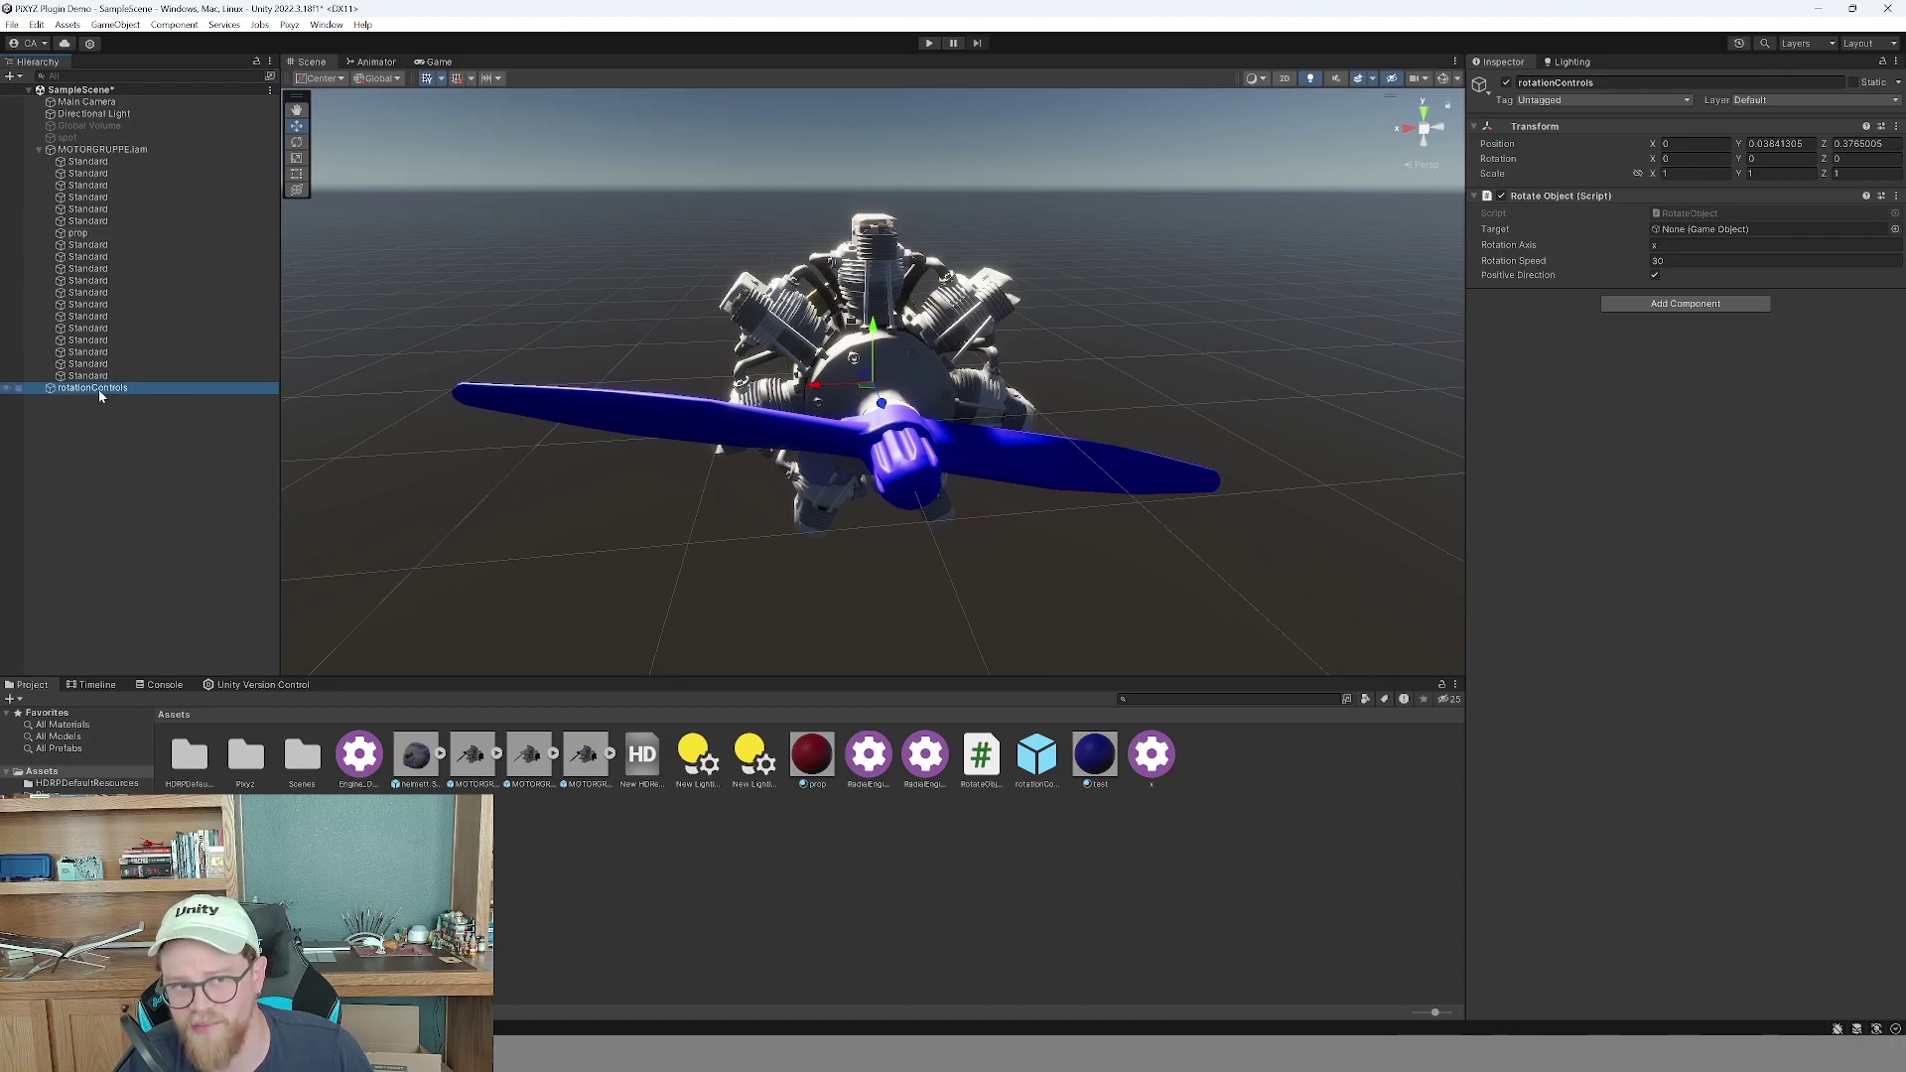
{"action": "left_click", "coordinate": [1759, 233]}
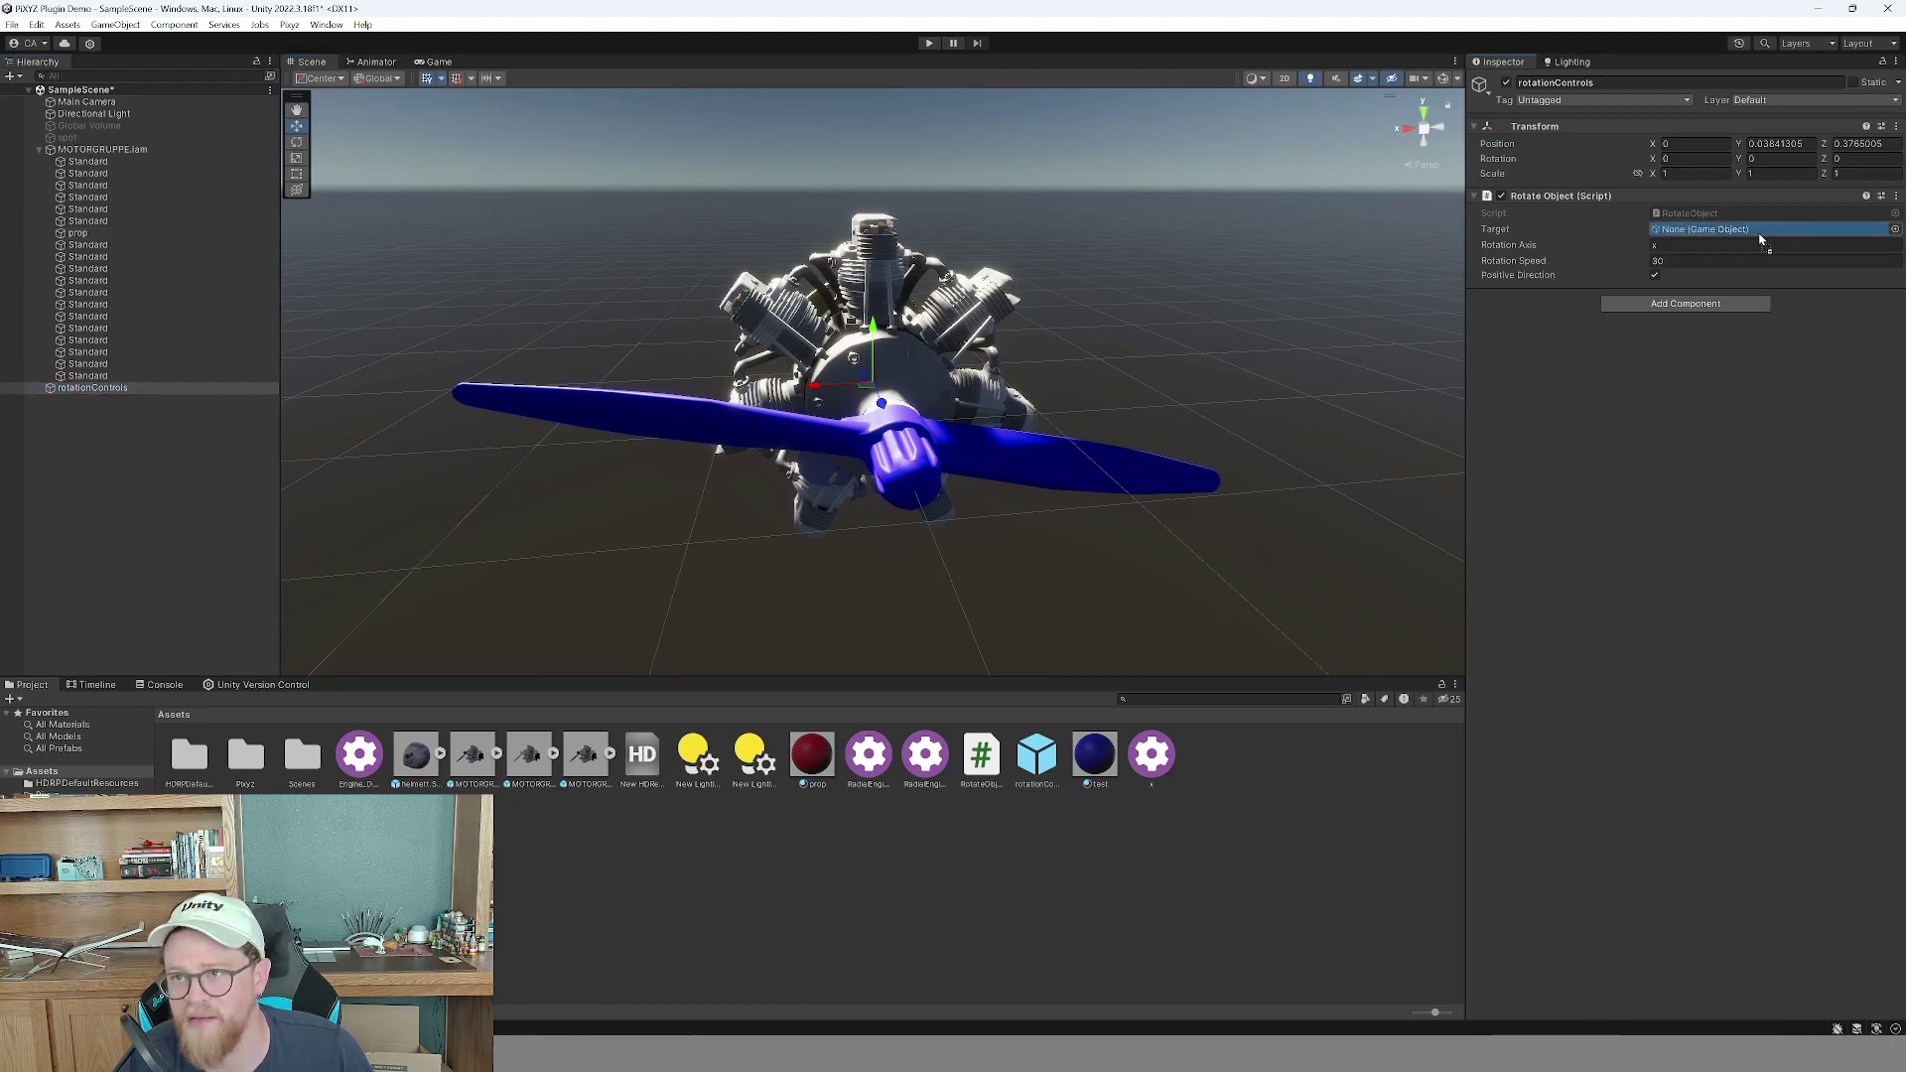
{"action": "left_click", "coordinate": [88, 388]}
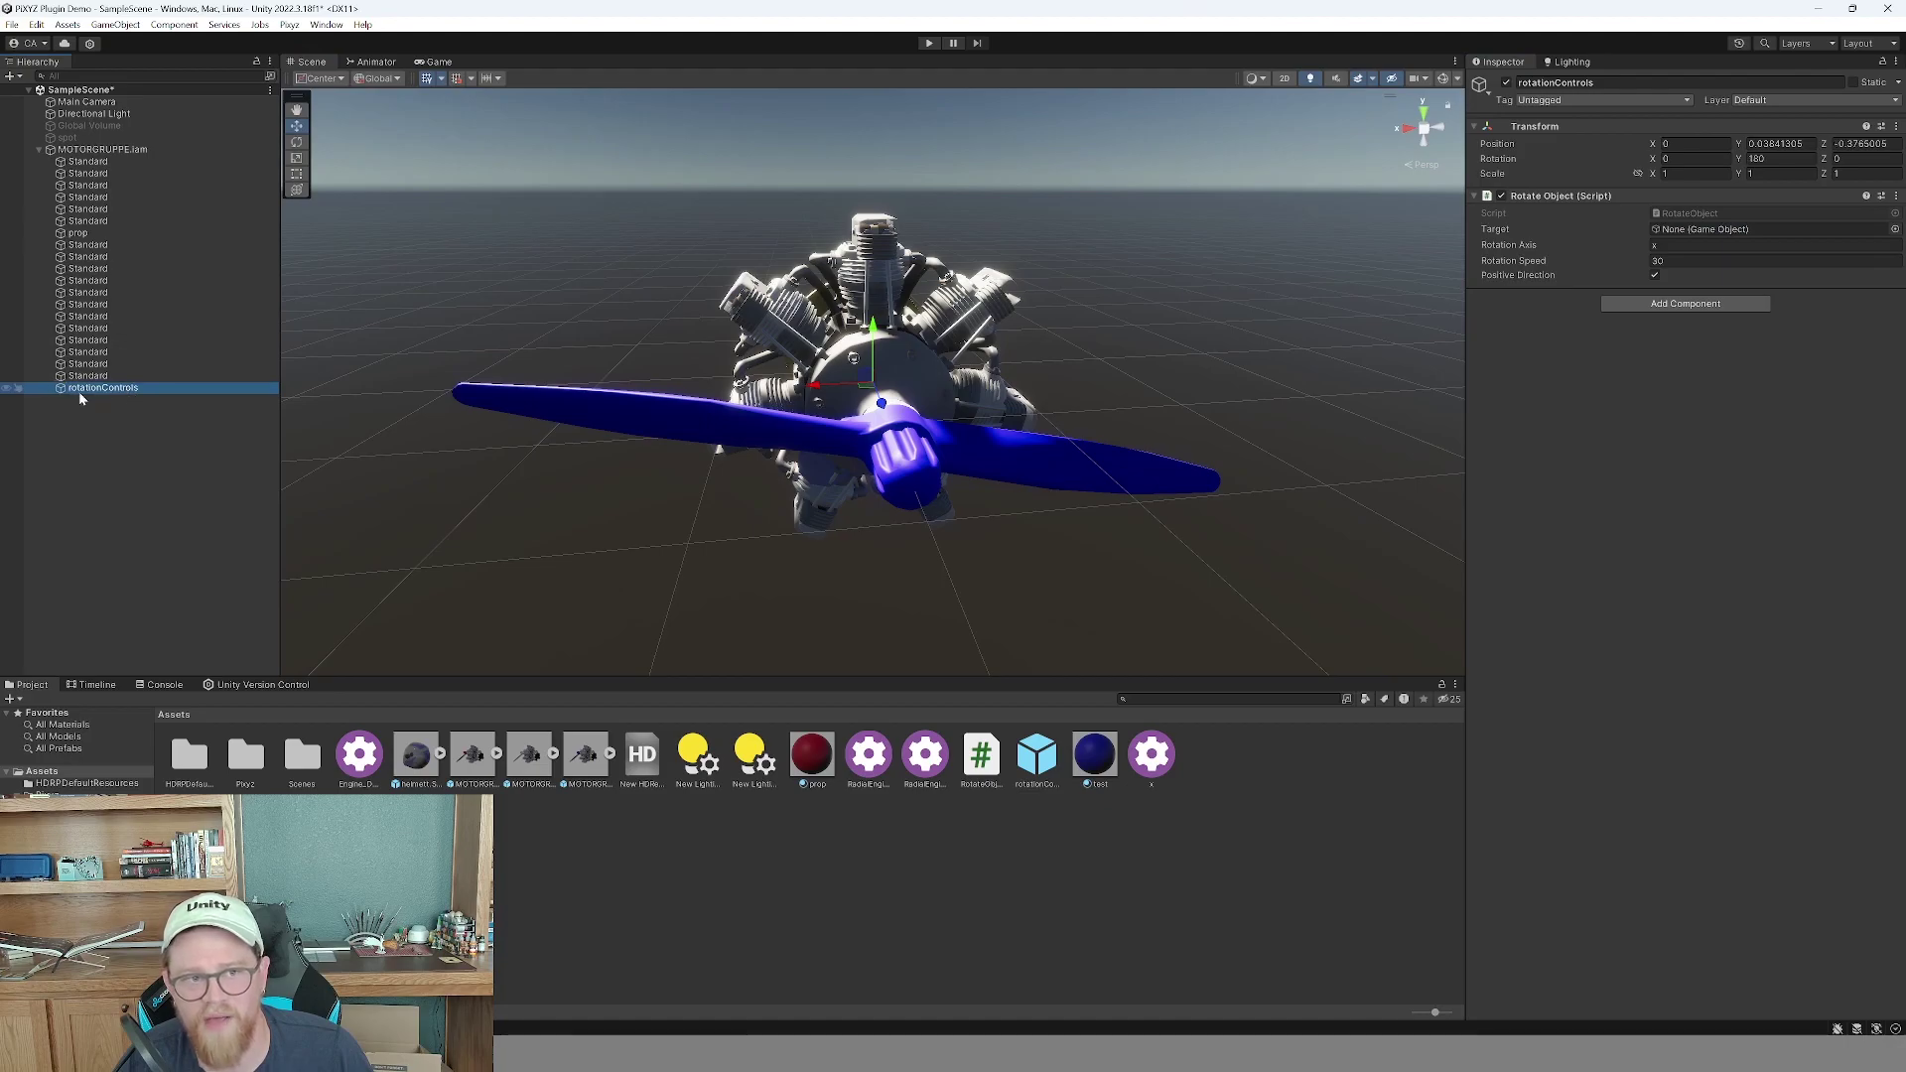
Move rotationControls out of the engine model to the scene root and save it as a new prefab in Assets.
{"action": "left_click_drag", "start_coordinate": [82, 399], "coordinate": [51, 437]}
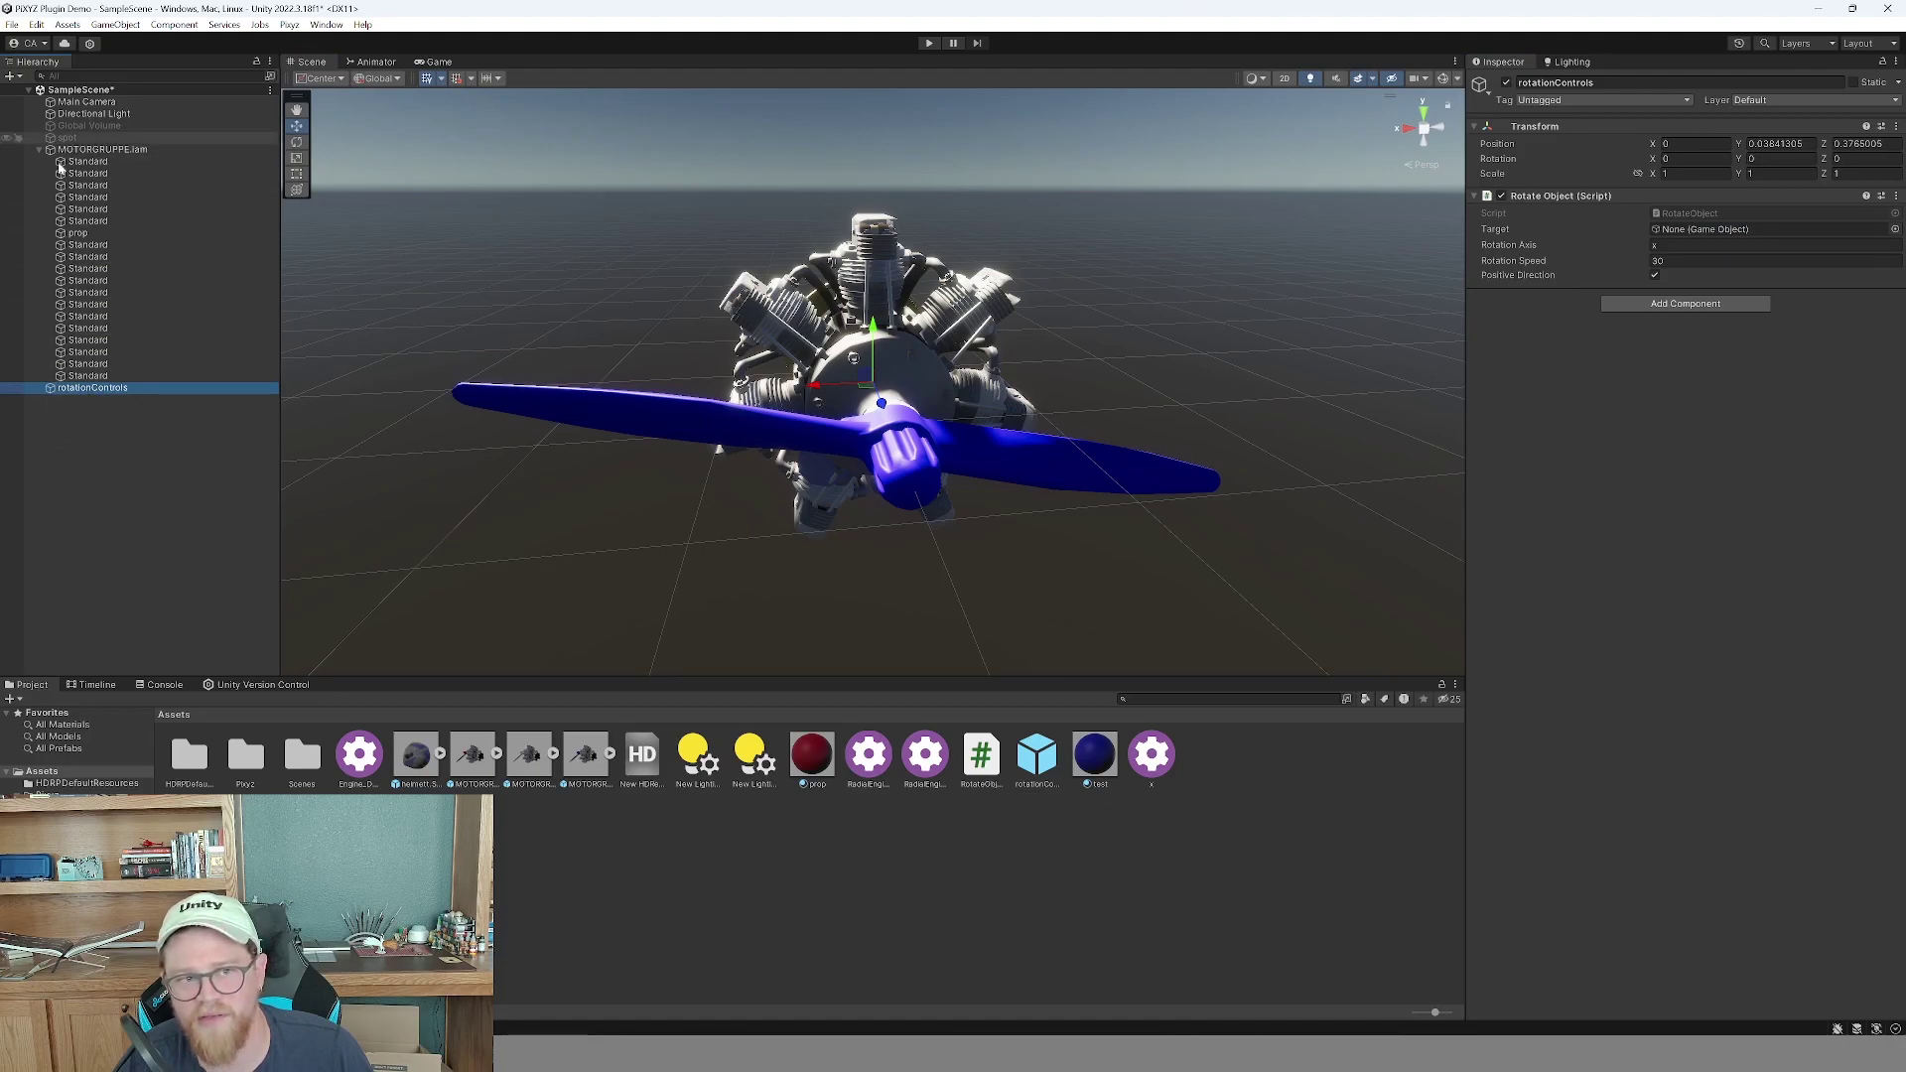
{"action": "left_click_drag", "start_coordinate": [85, 394], "coordinate": [1125, 809]}
{"action": "left_click_drag", "start_coordinate": [1242, 780], "coordinate": [1241, 776]}
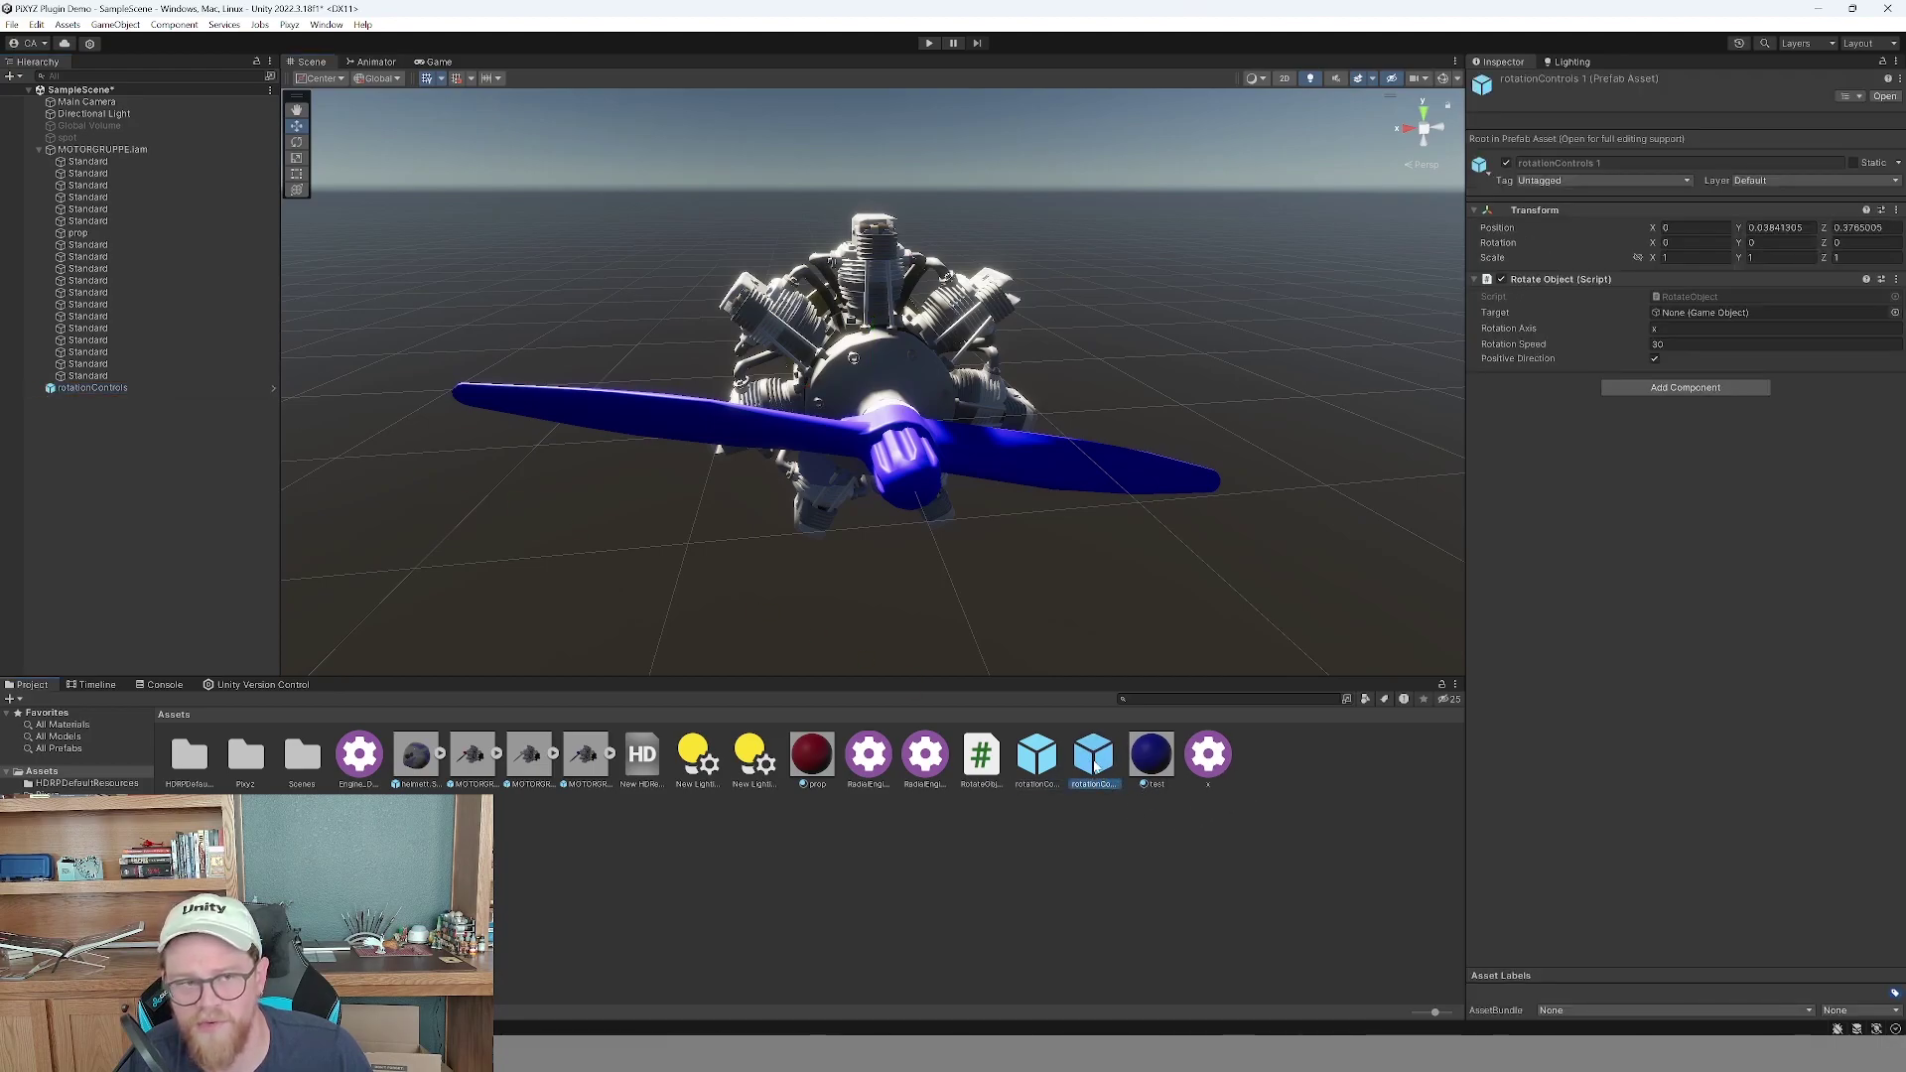
Assign the rotationControls 1 prefab as its own Rotate Object target and delete the rotationControls instance from the scene.
{"action": "left_click_drag", "start_coordinate": [1093, 754], "coordinate": [1722, 315]}
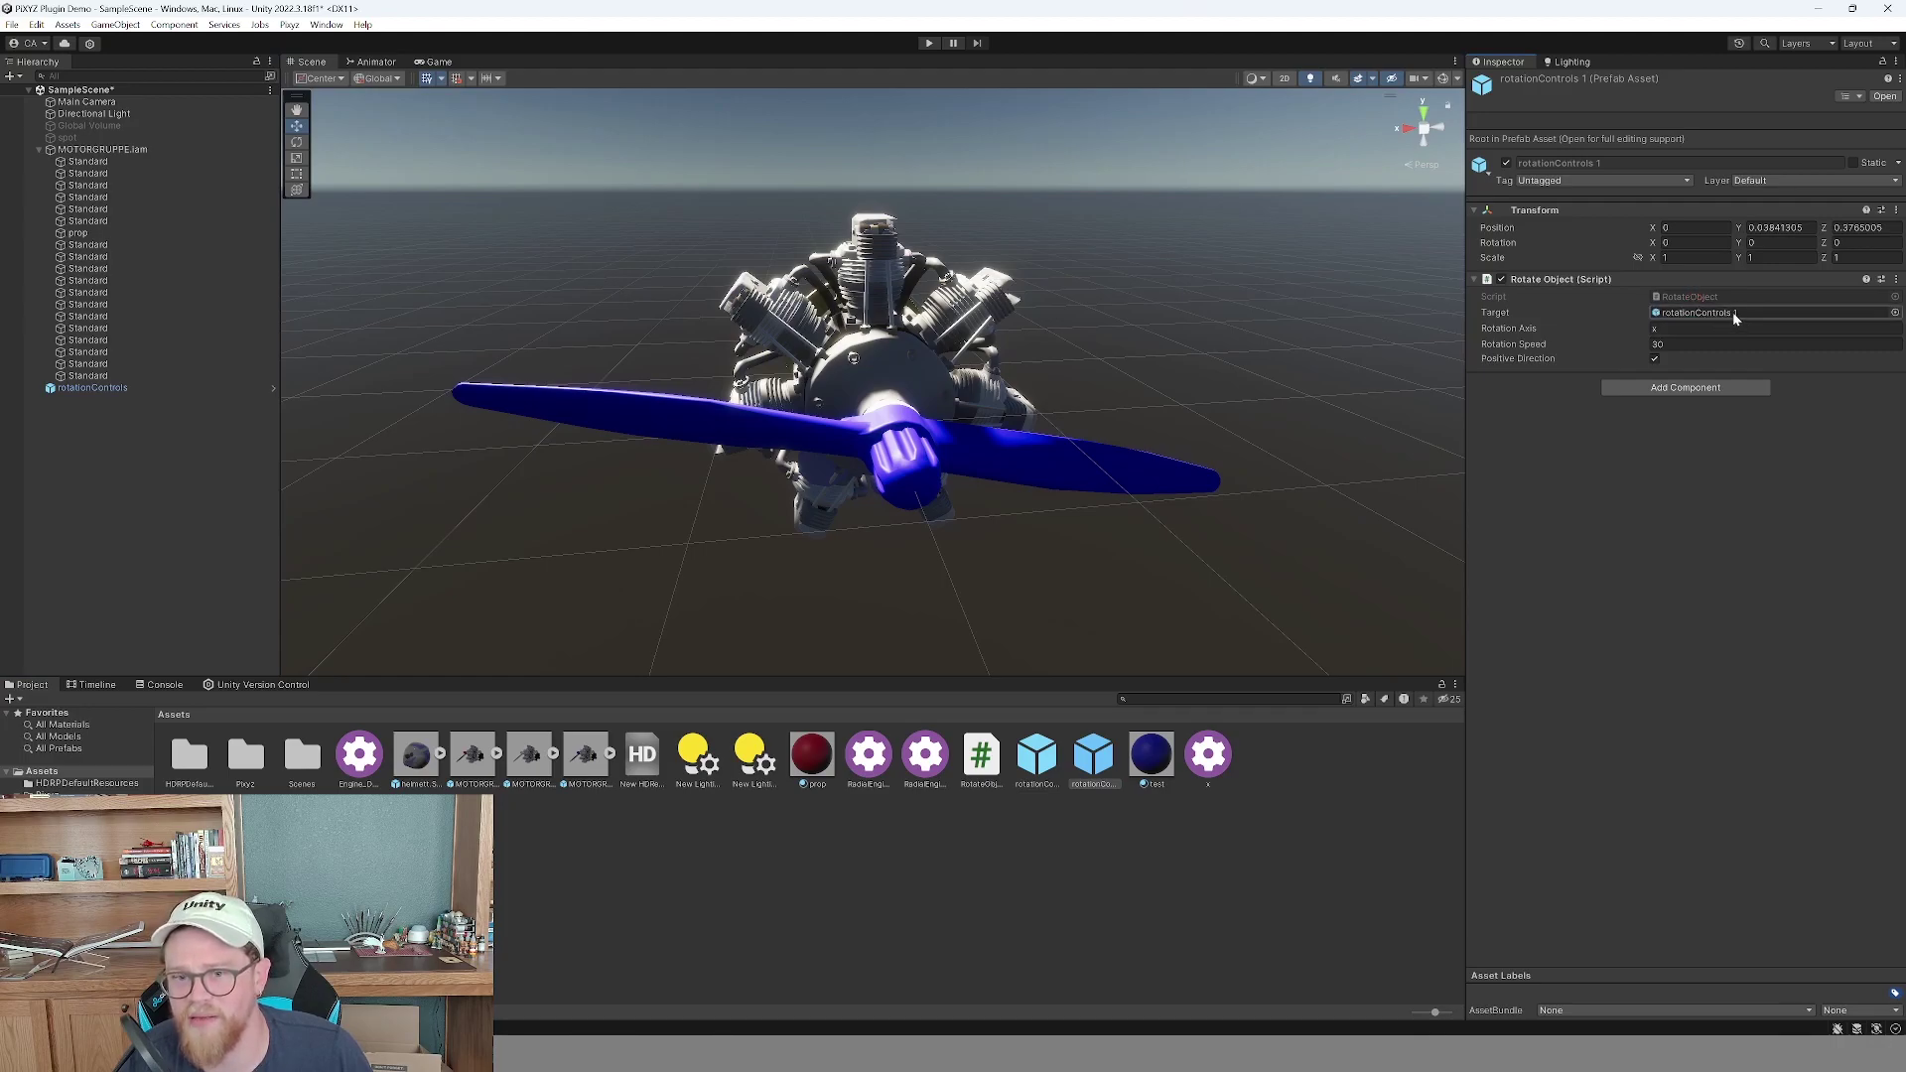
{"action": "left_click", "coordinate": [109, 389]}
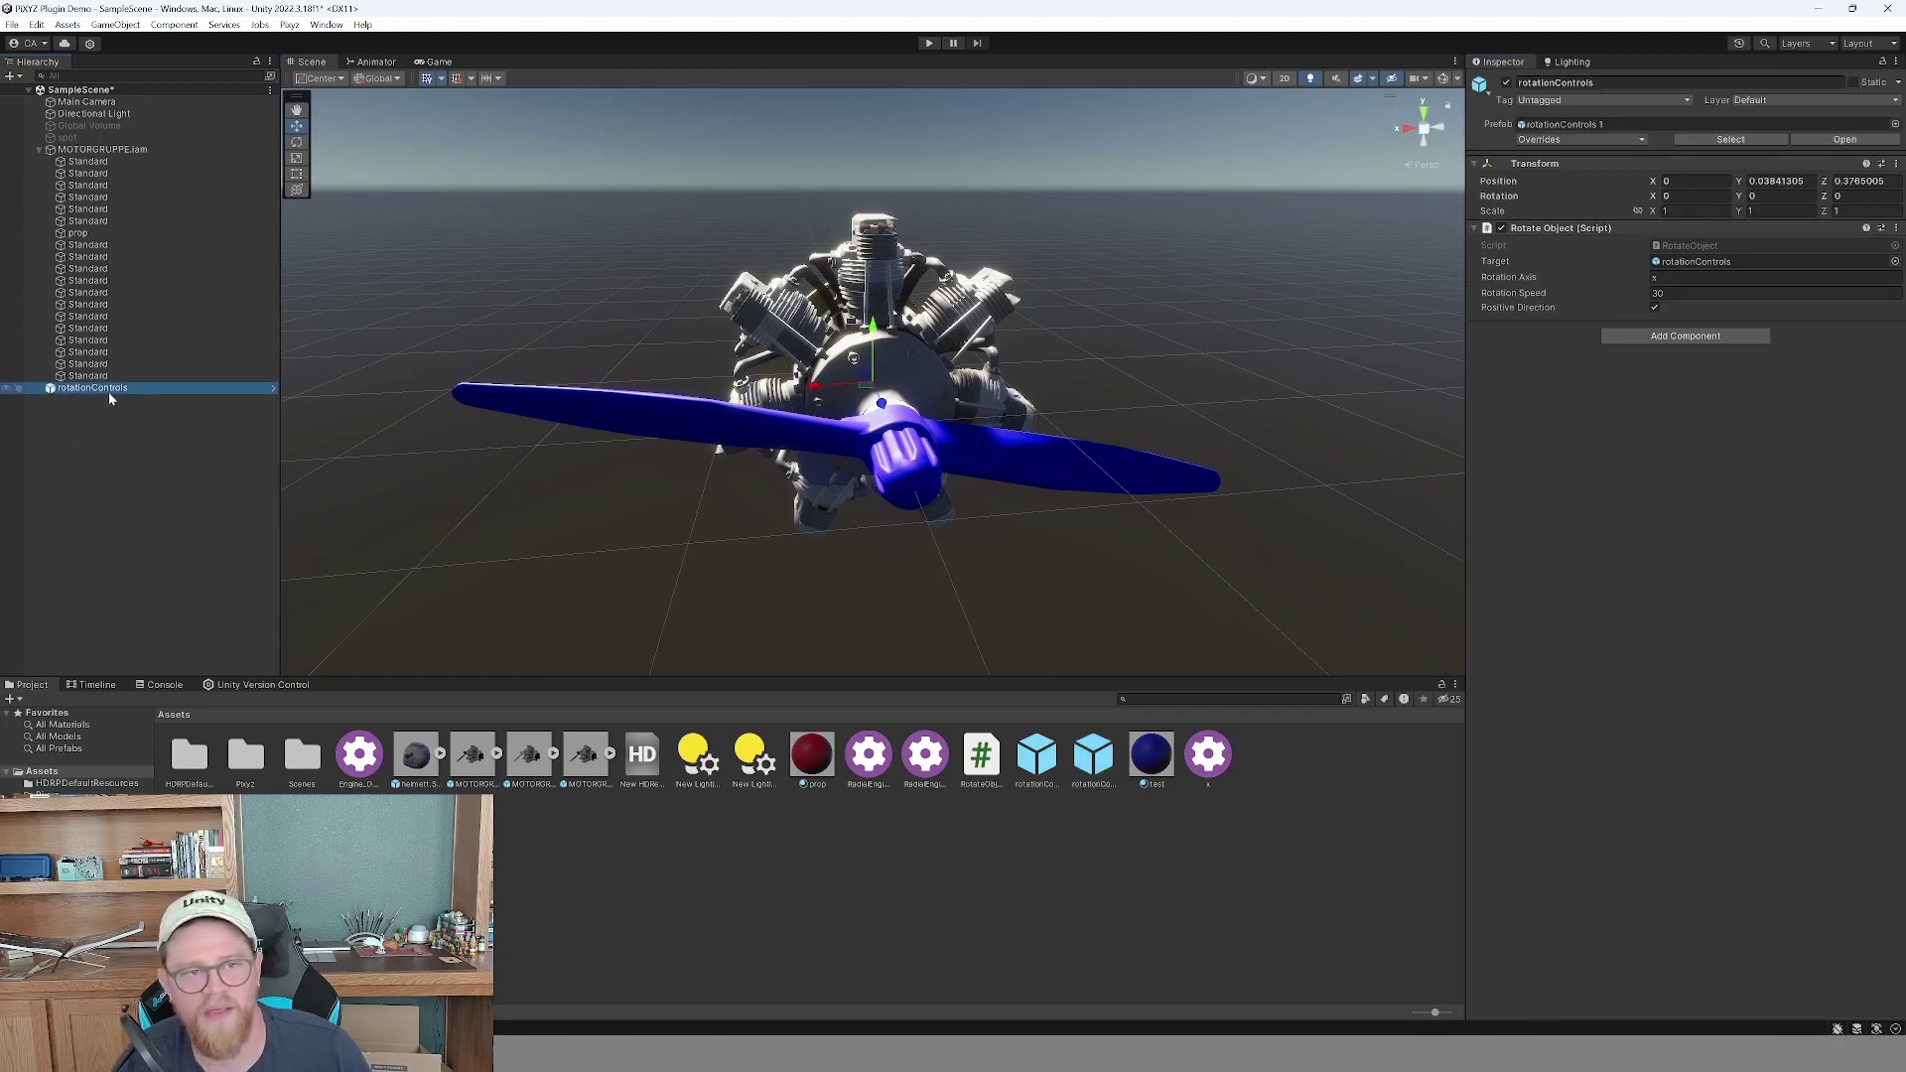
{"action": "key", "text": "Delete"}
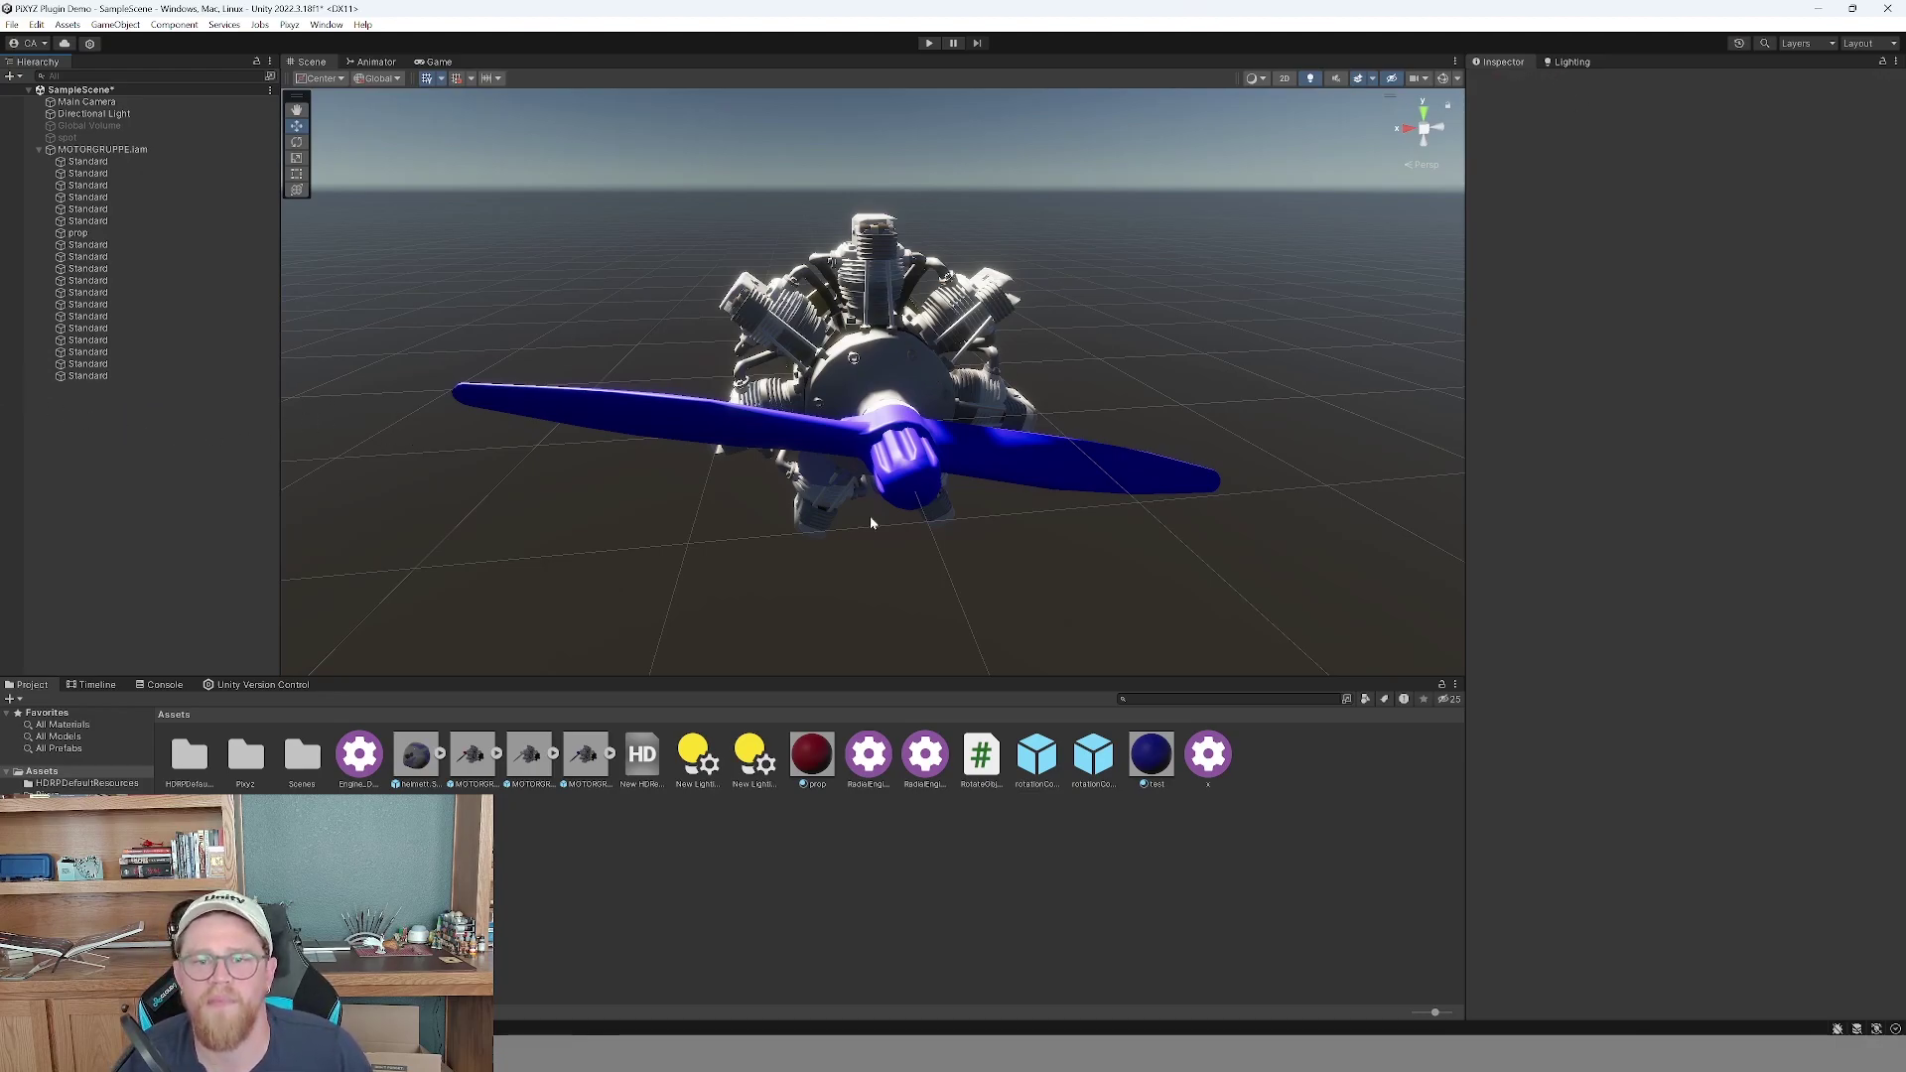
Set the rotationControls 1 prefab as the new child in the engine rule set's Add > Child action and run the rules.
{"action": "left_click", "coordinate": [358, 754]}
{"action": "scroll", "coordinate": [1735, 774], "scroll_direction": "down", "scroll_amount": 5}
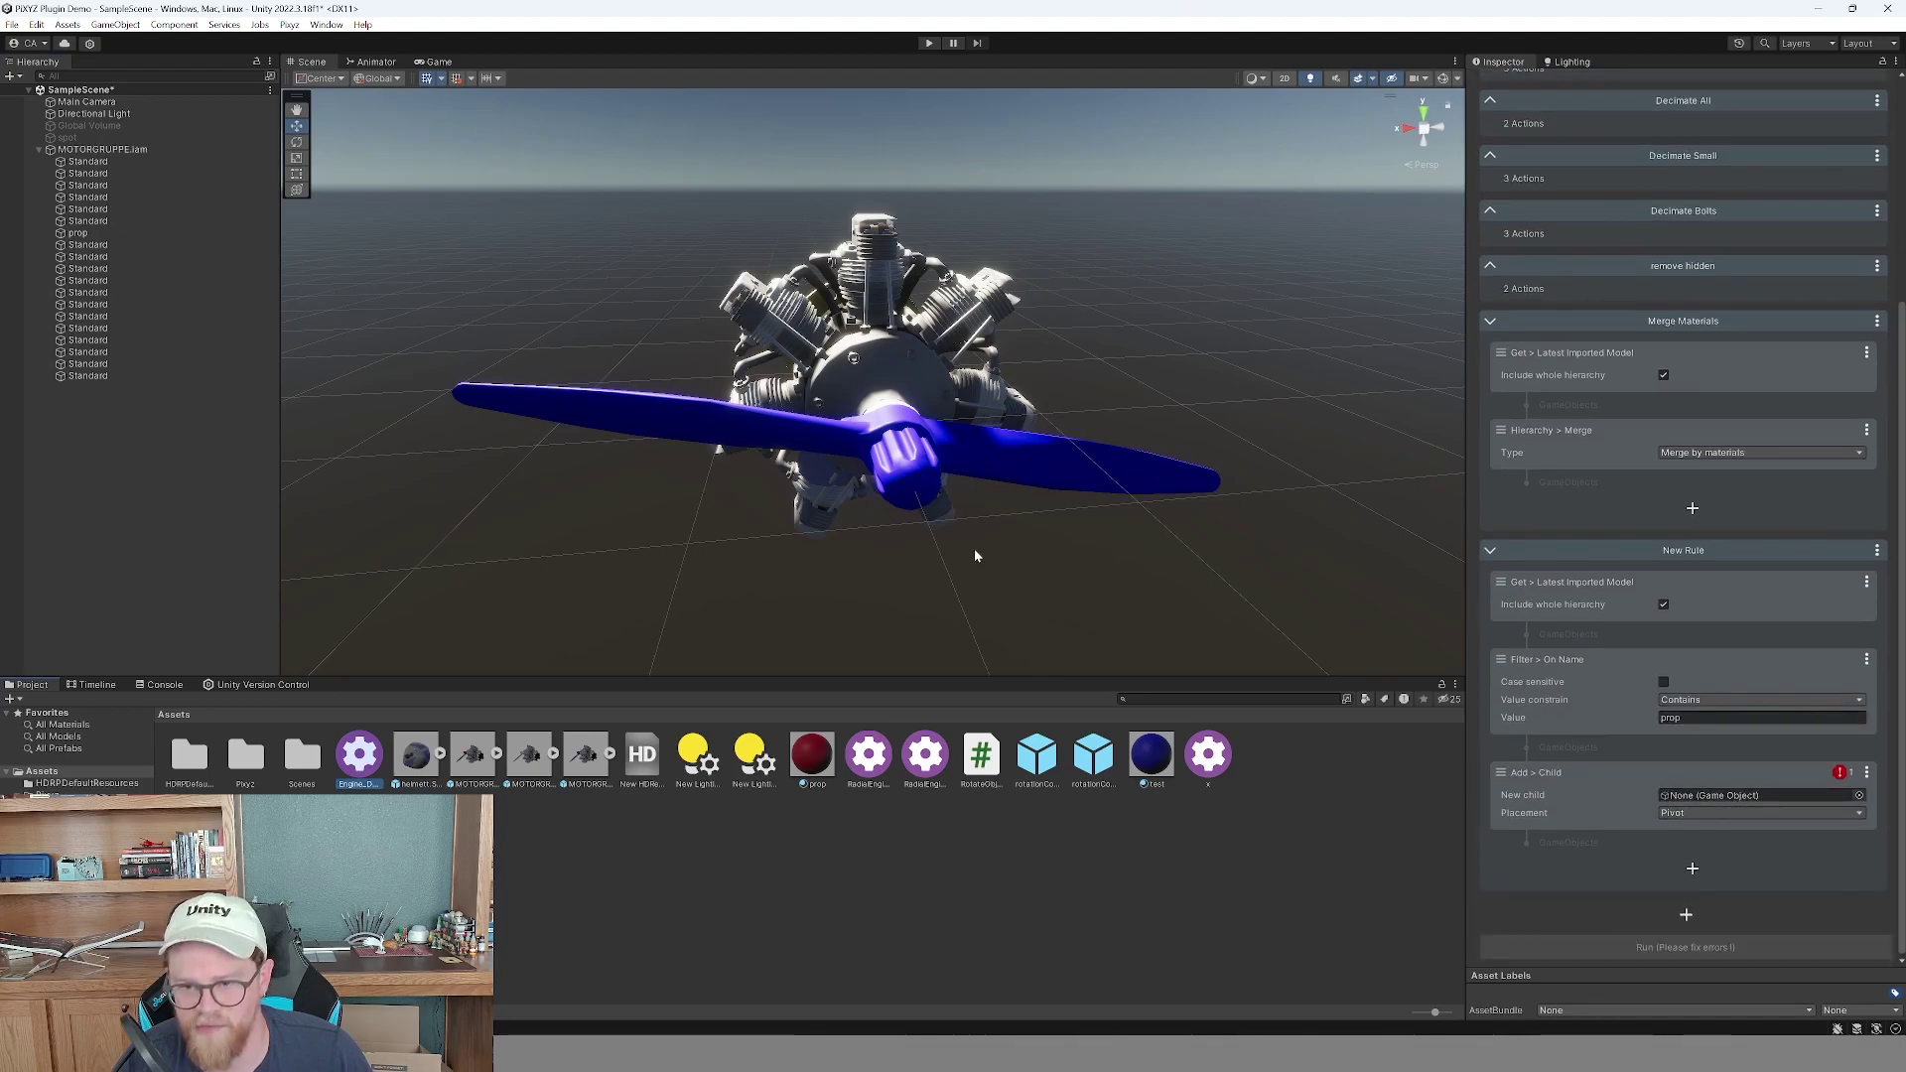
{"action": "left_click_drag", "start_coordinate": [1092, 776], "coordinate": [1704, 796]}
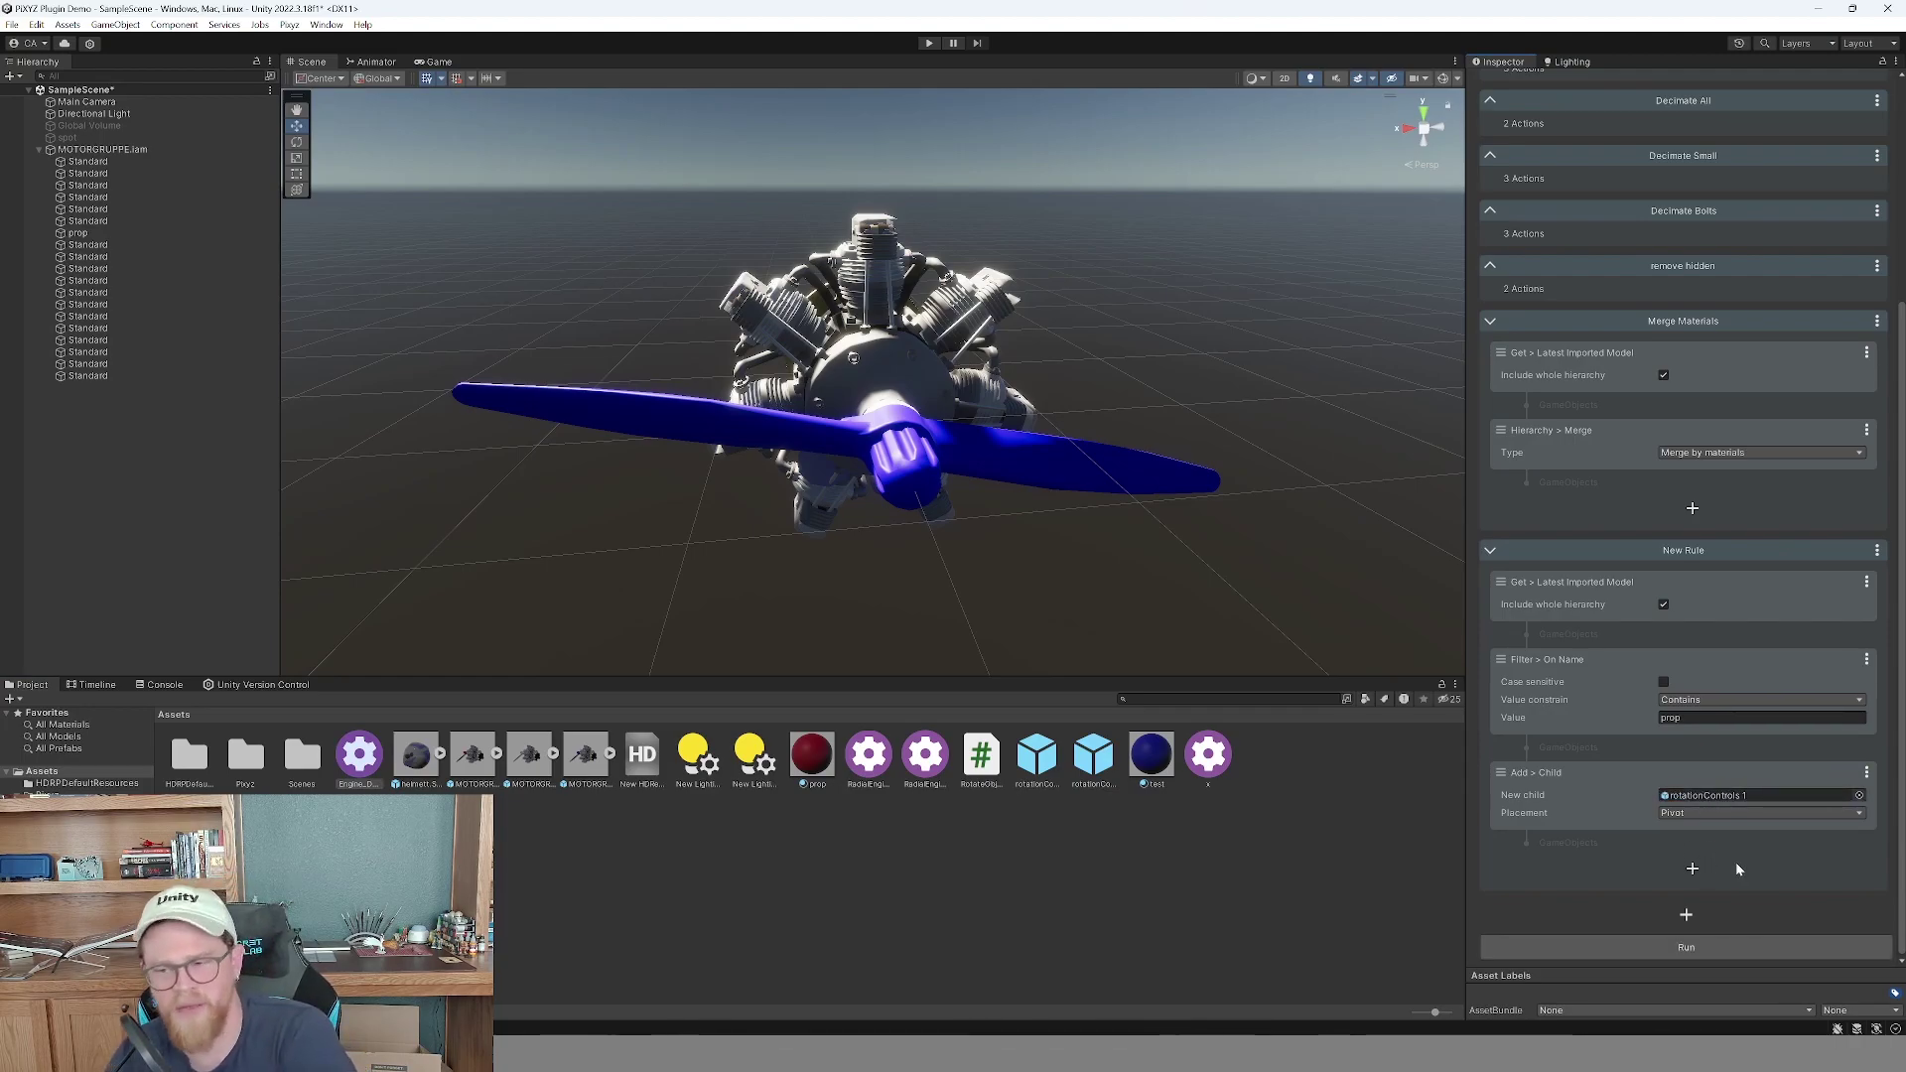
{"action": "left_click", "coordinate": [1725, 947]}
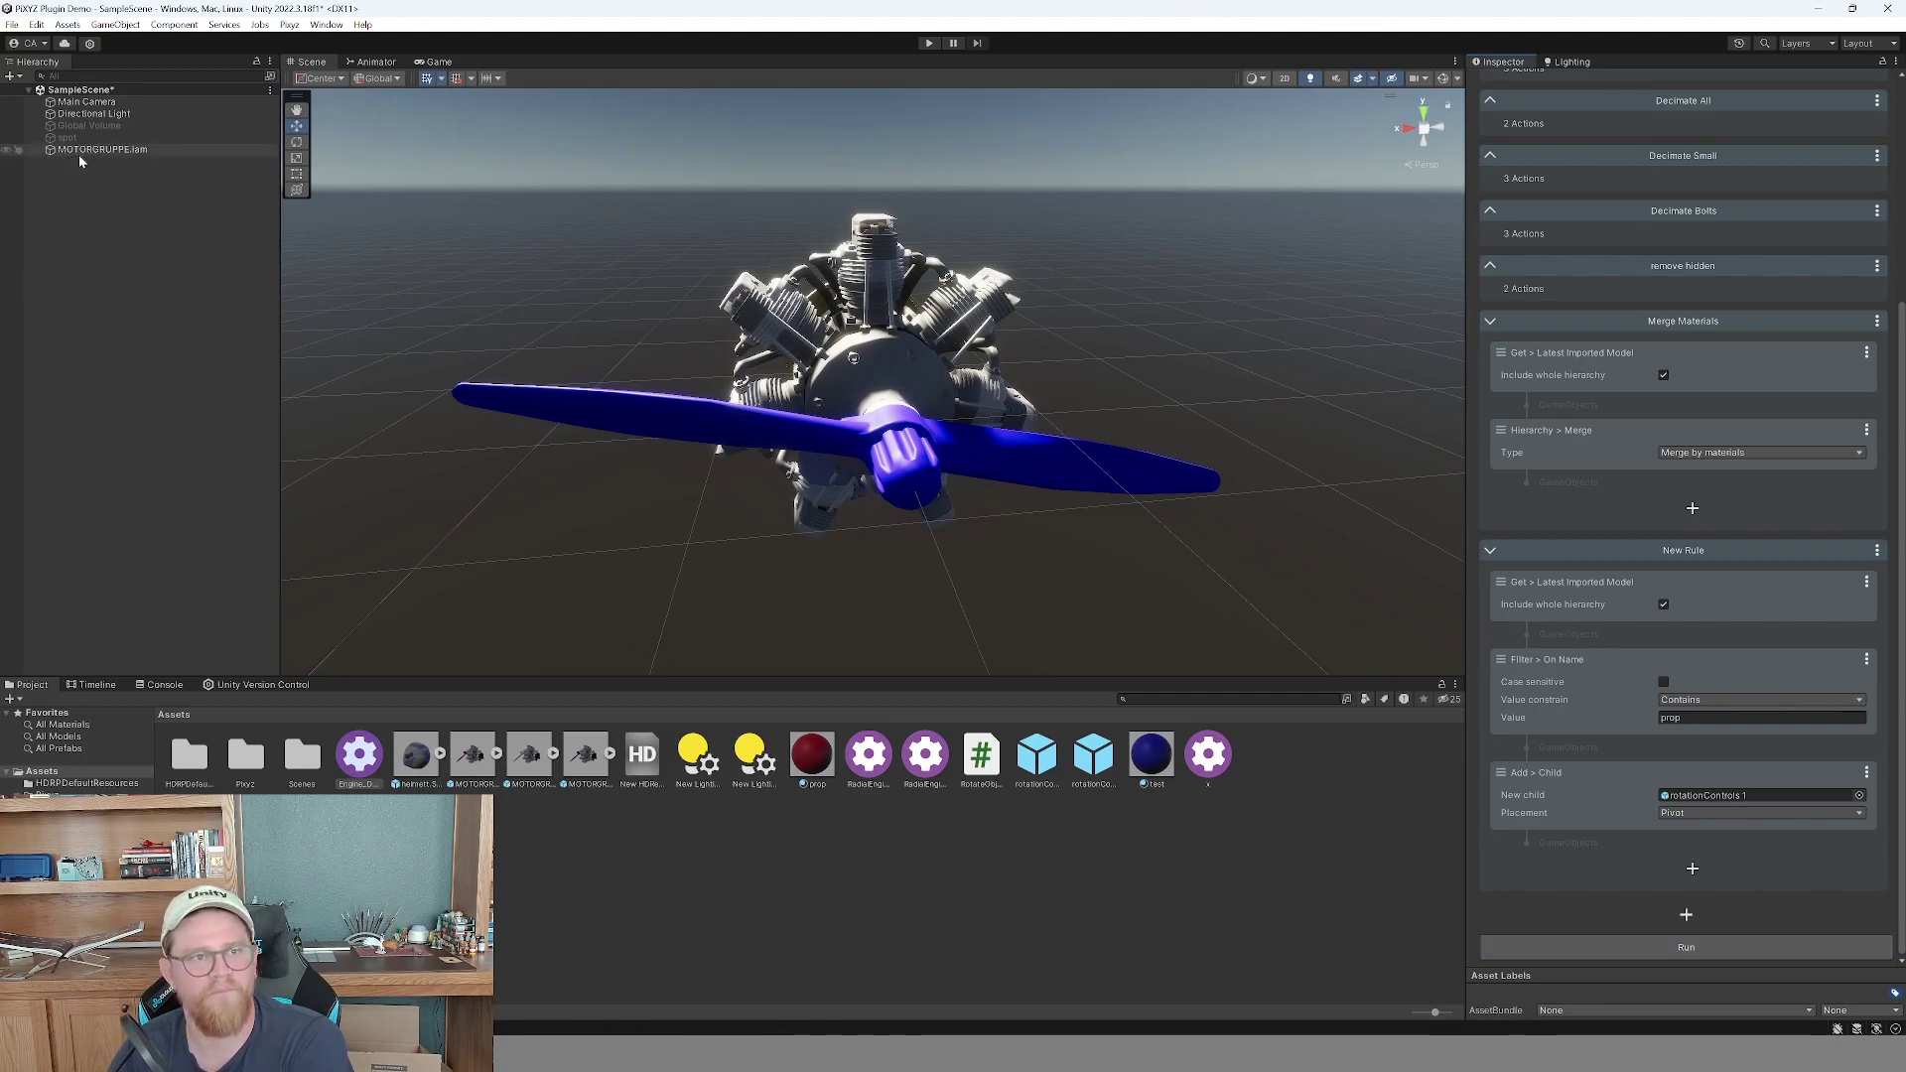
Examine the propeller's rotationControls 1 child and its Rotate Object target, rotation axis and rotation speed.
{"action": "left_click", "coordinate": [844, 426]}
{"action": "mouse_move", "coordinate": [1064, 435]}
{"action": "left_mouse_down", "text": "alt"}
{"action": "mouse_move", "coordinate": [1331, 421]}
{"action": "mouse_move", "coordinate": [1093, 400]}
{"action": "mouse_move", "coordinate": [1048, 423]}
{"action": "mouse_move", "coordinate": [1091, 438]}
{"action": "left_mouse_up", "text": "alt"}
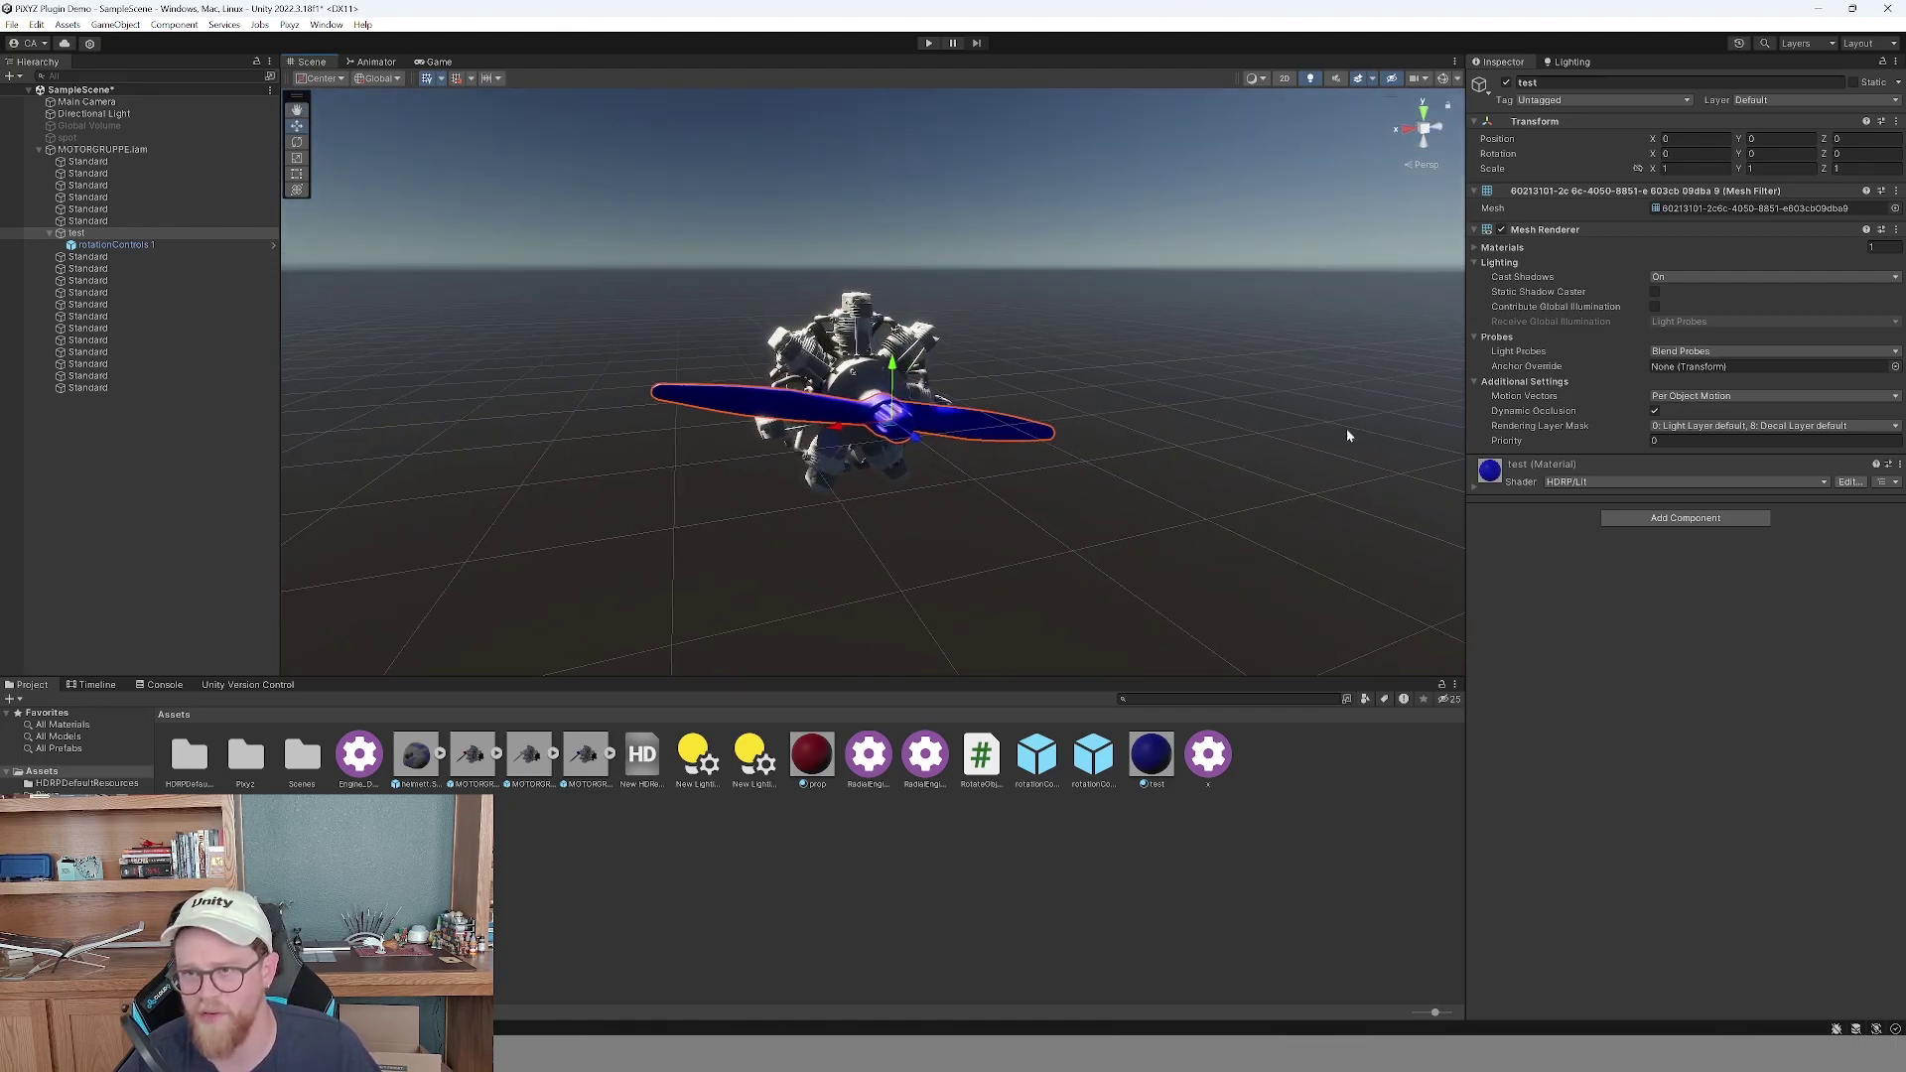
{"action": "left_click", "coordinate": [141, 248]}
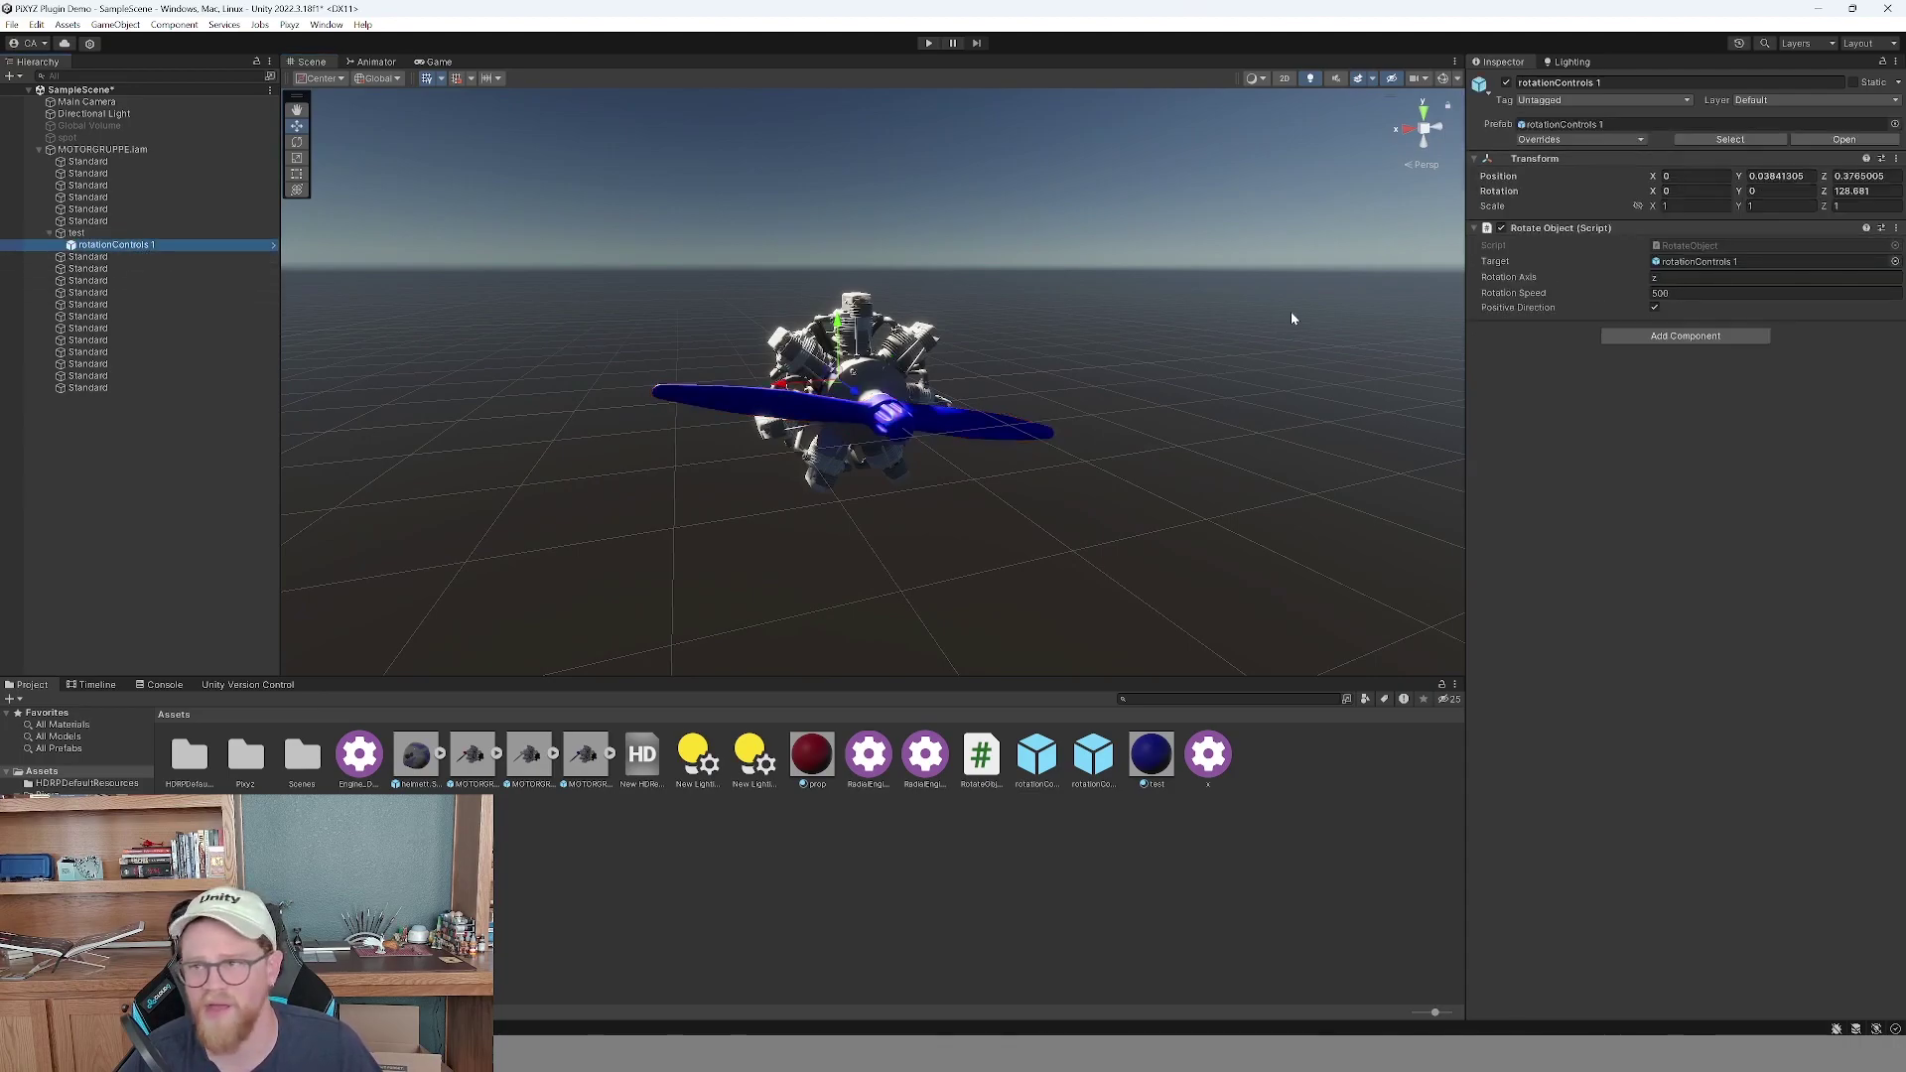
{"action": "left_click", "coordinate": [1687, 278]}
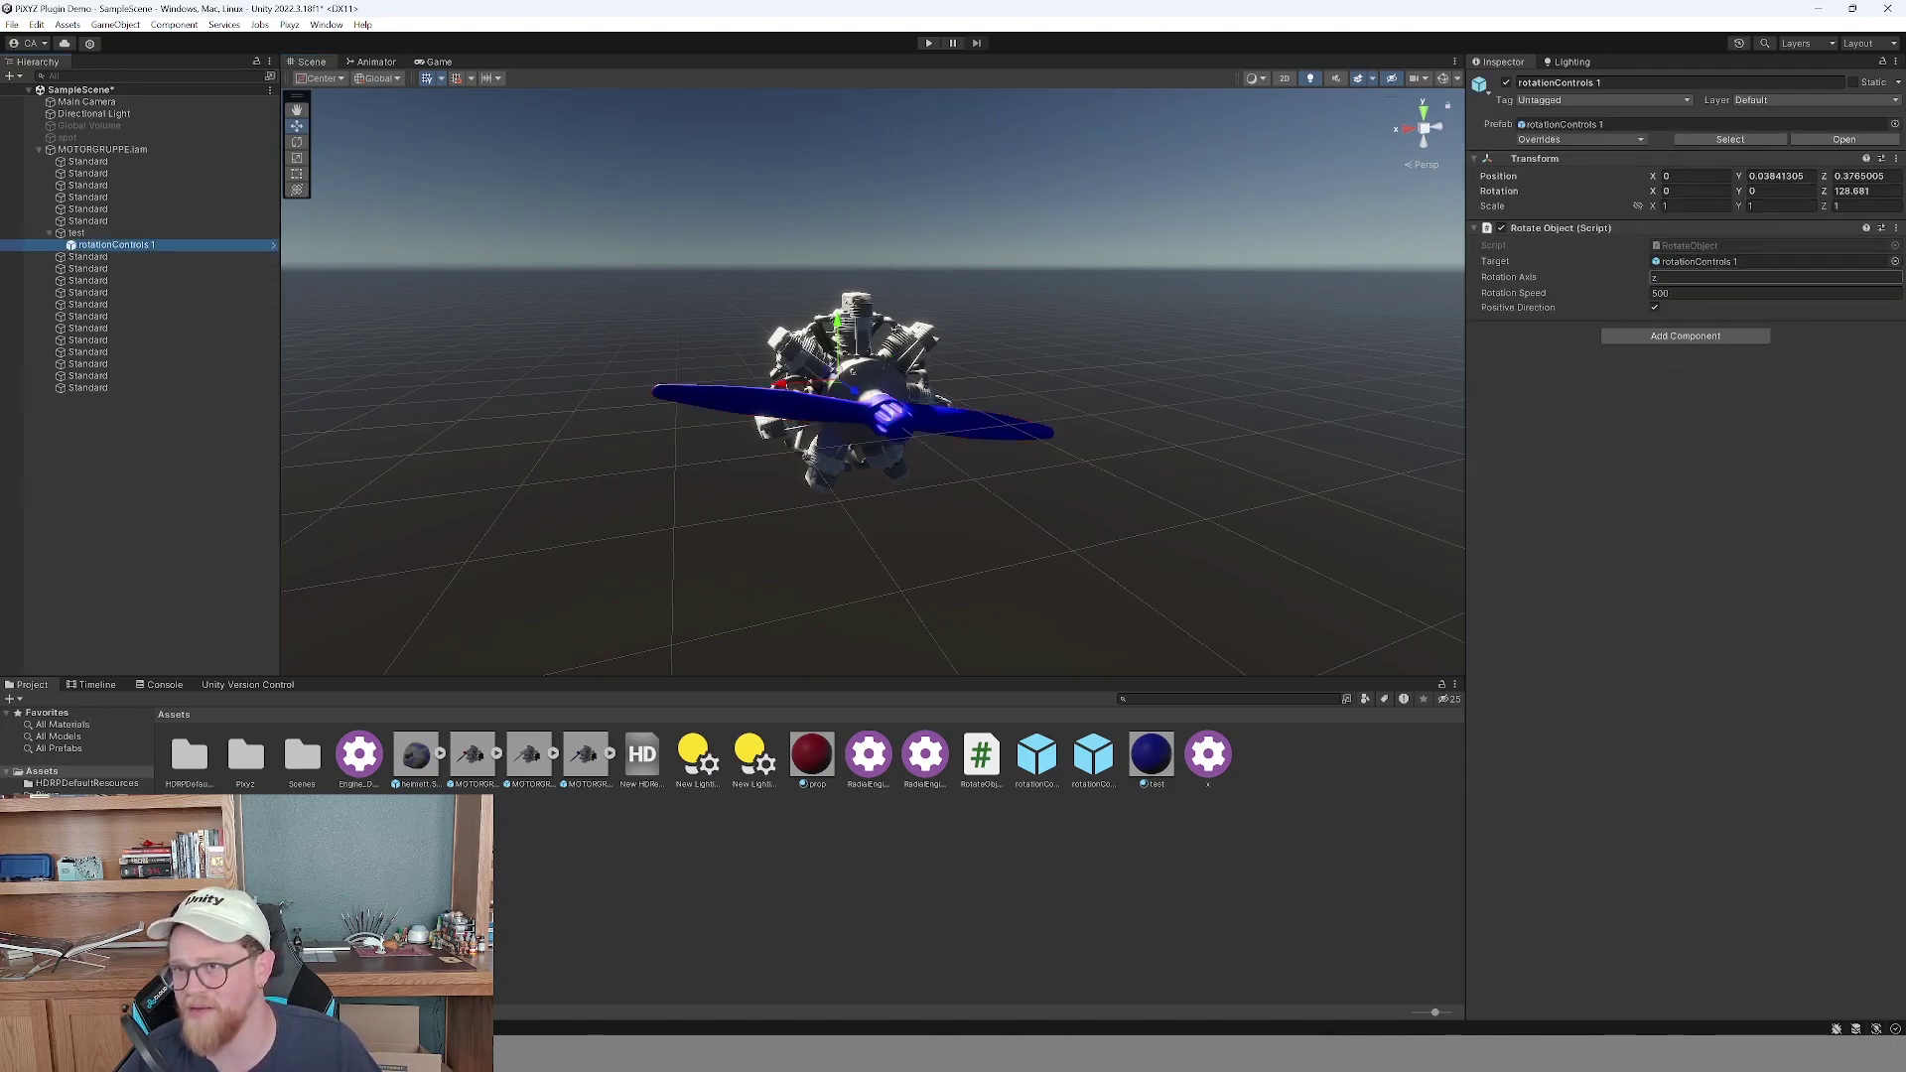
{"action": "left_click", "coordinate": [1671, 295]}
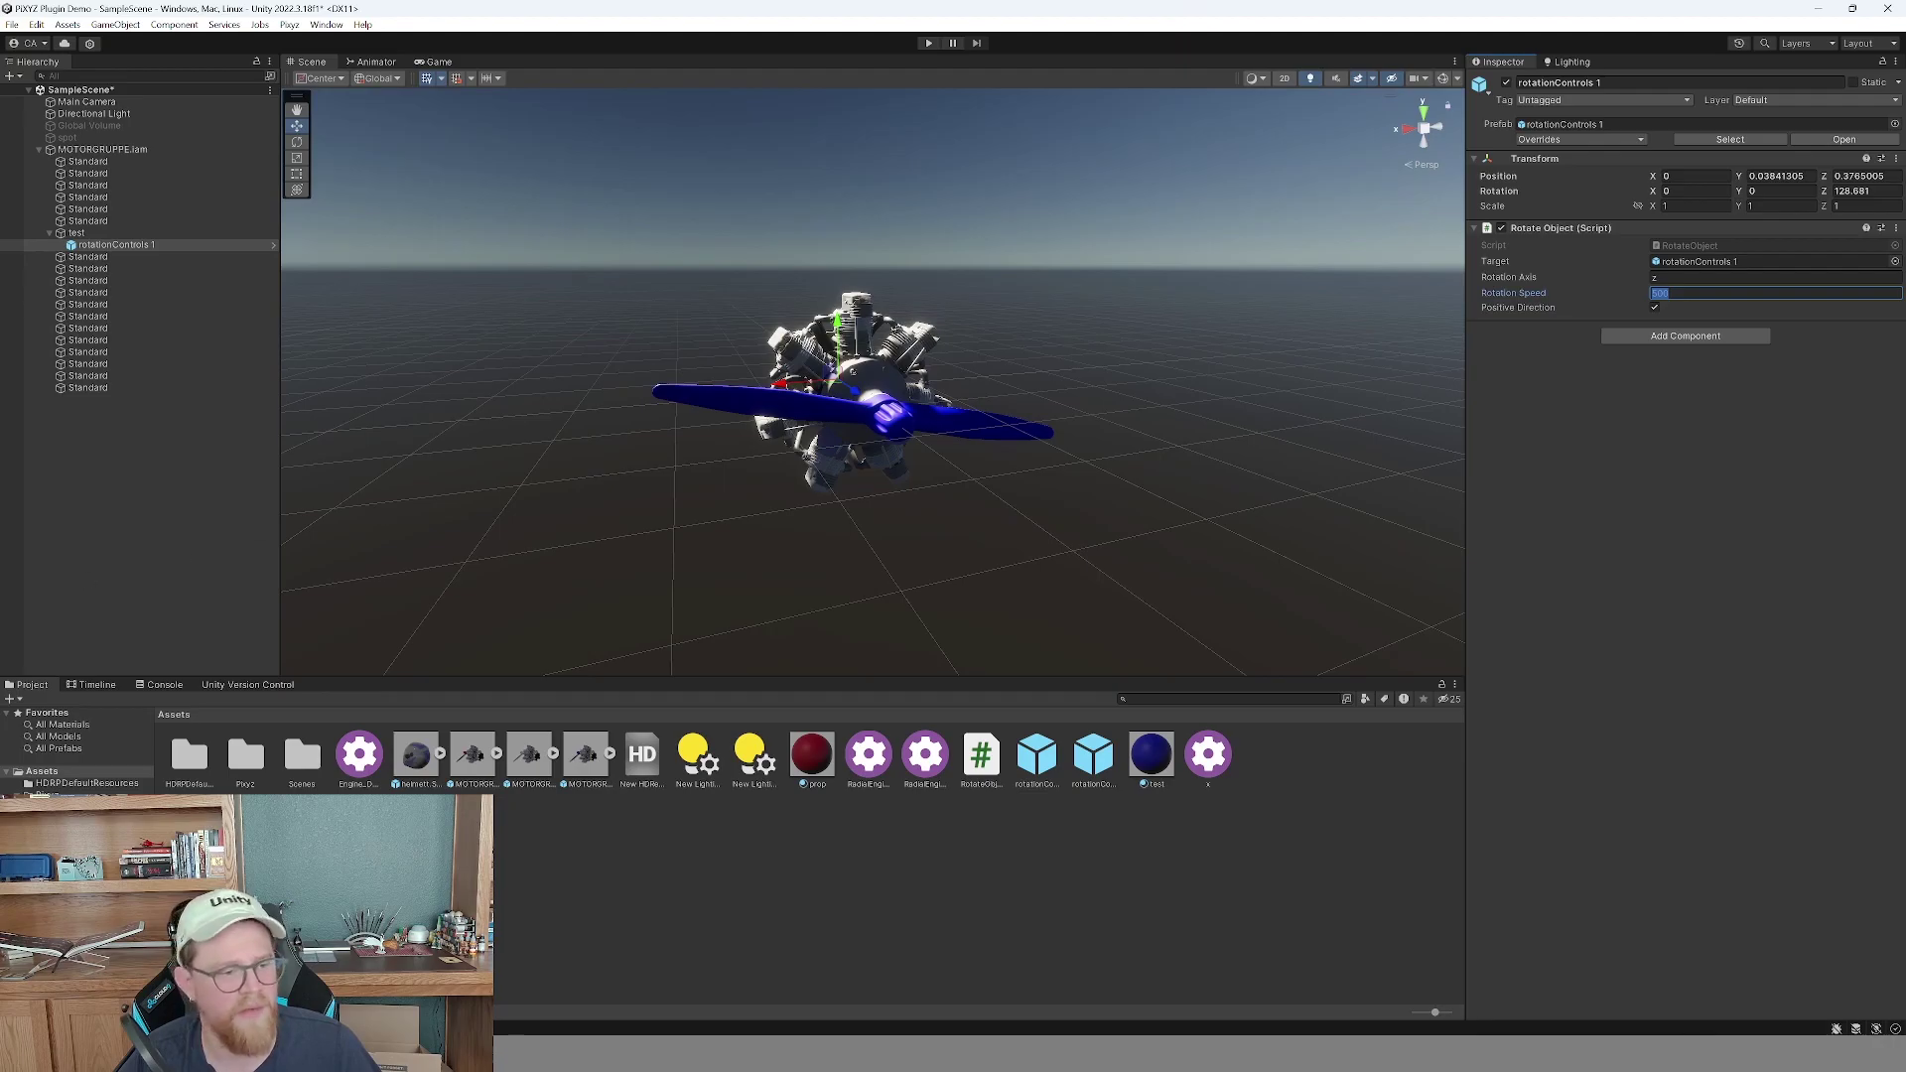
Check the engine's orientation in the Game view and inspect the transforms of the Main Camera and MOTORGRUPPE.iam.
{"action": "left_click", "coordinate": [445, 62]}
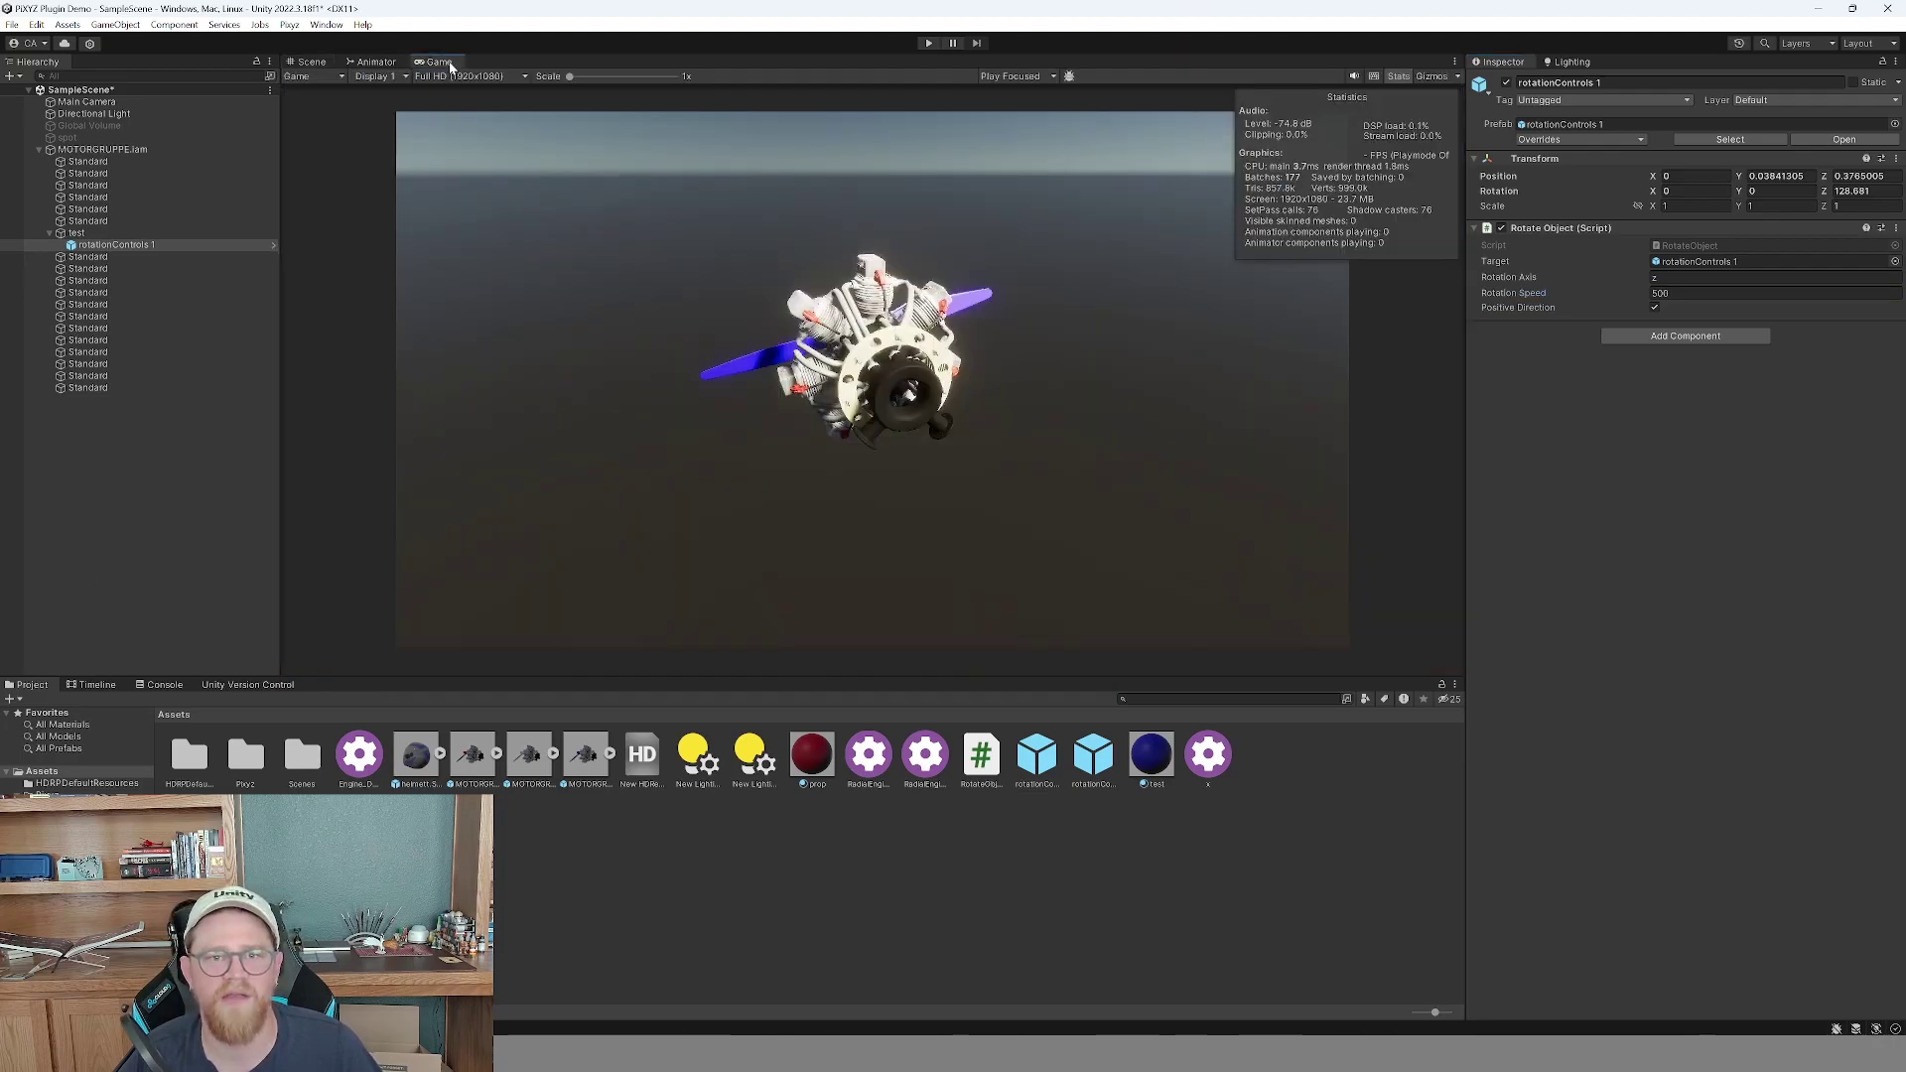
{"action": "left_click", "coordinate": [311, 62]}
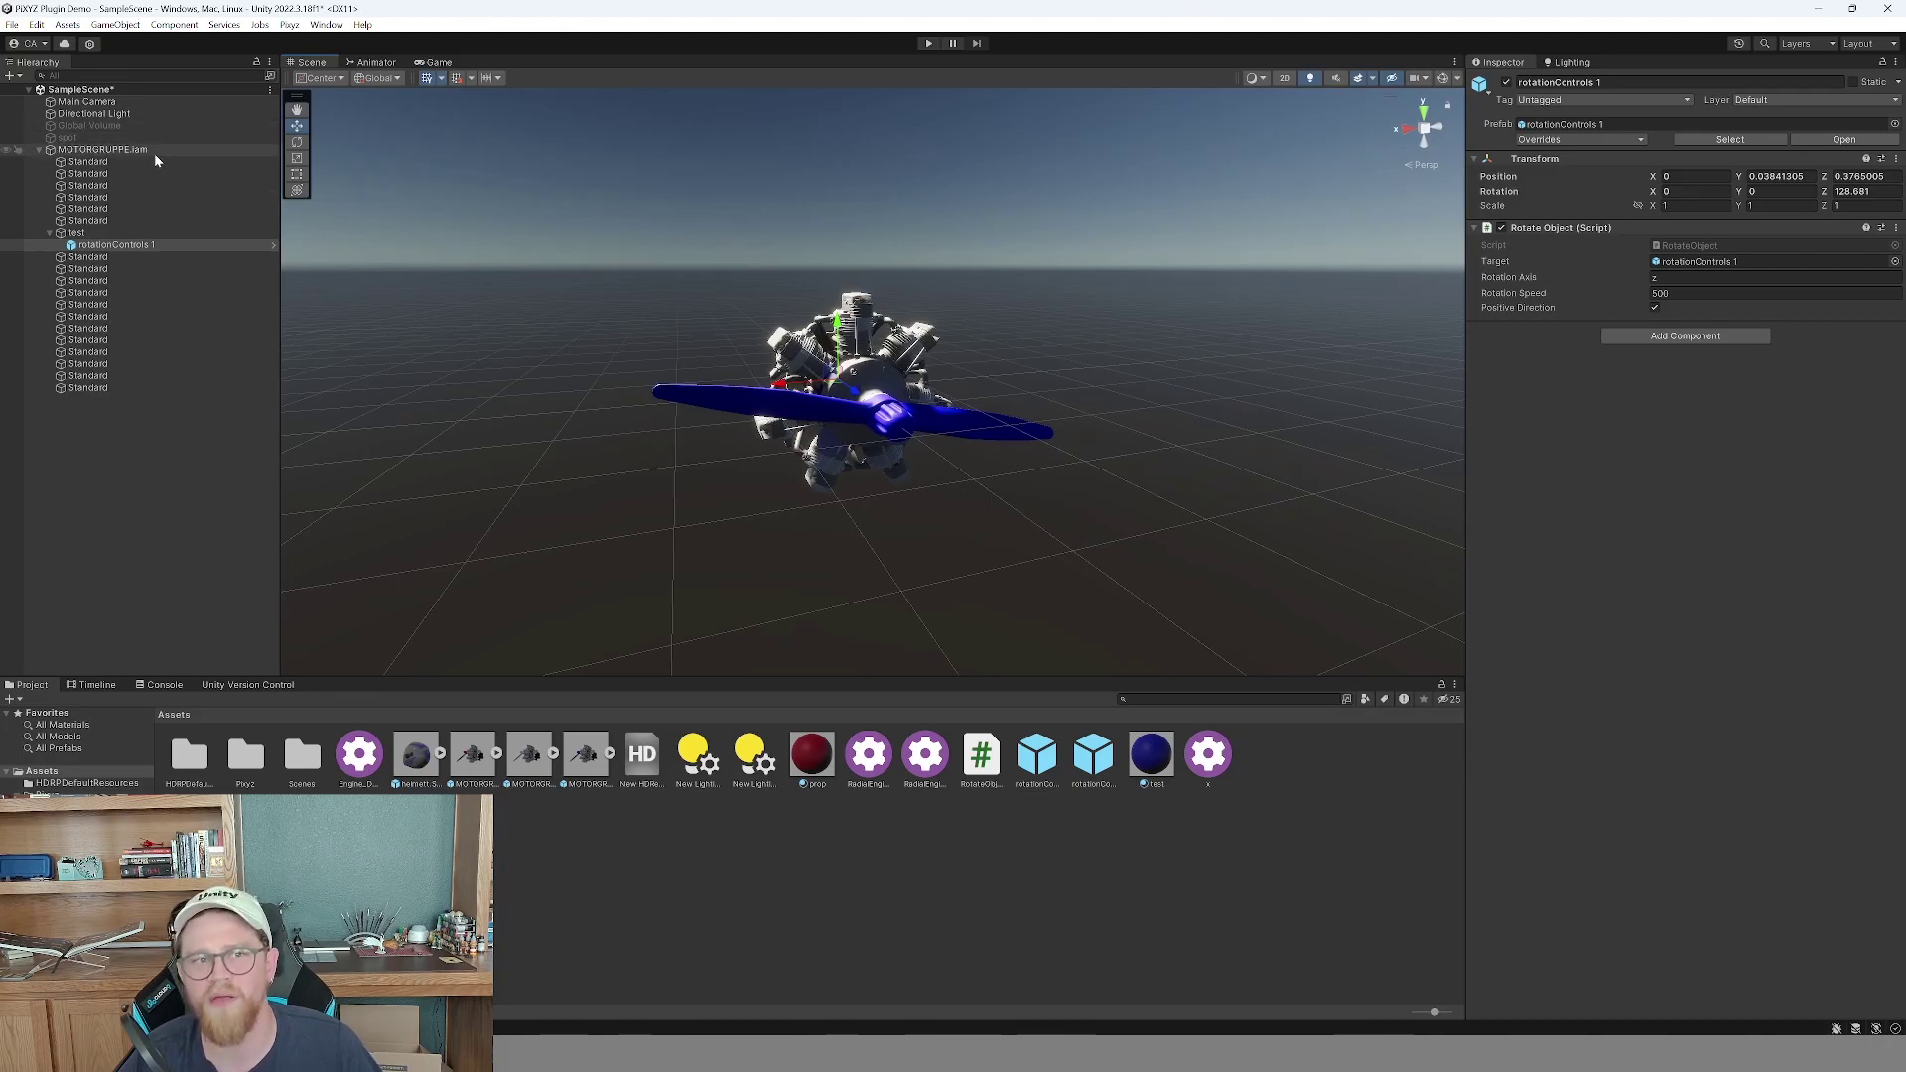
{"action": "left_click", "coordinate": [113, 104]}
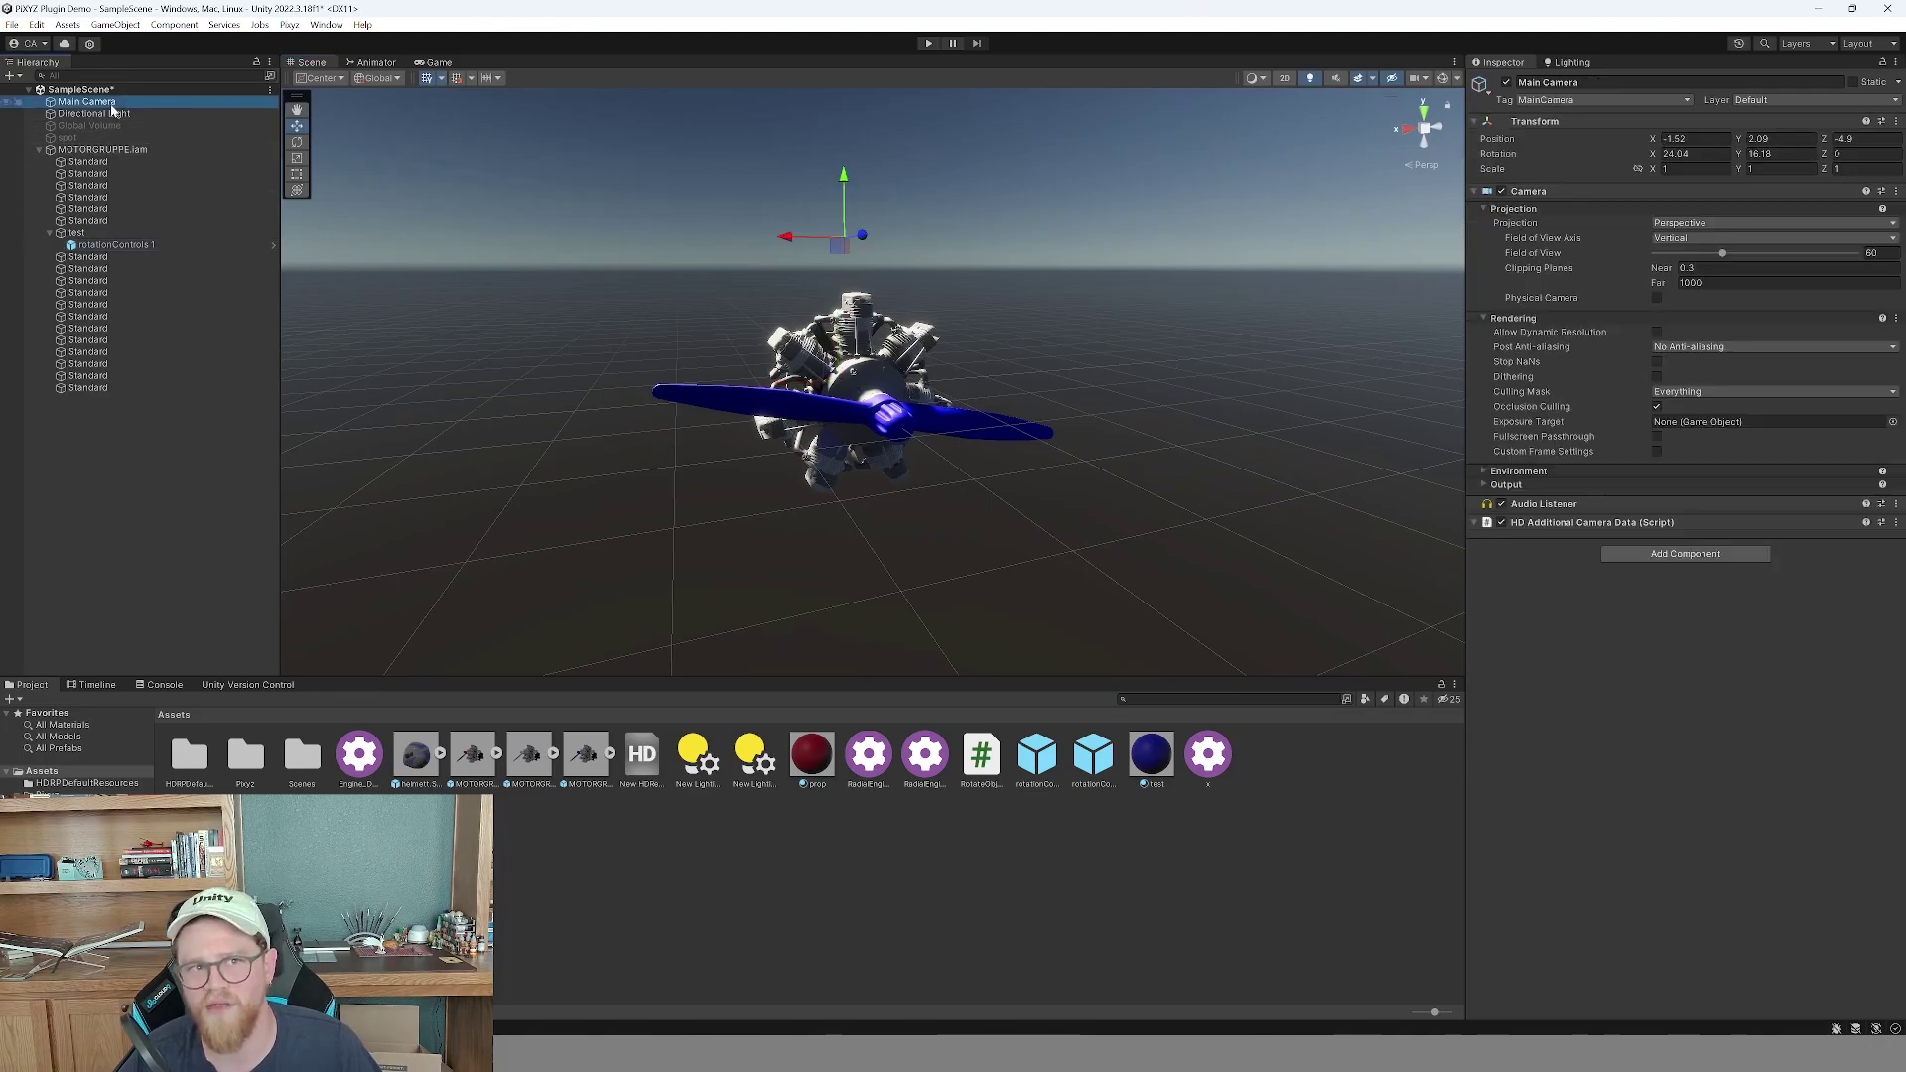
{"action": "left_click", "coordinate": [79, 150]}
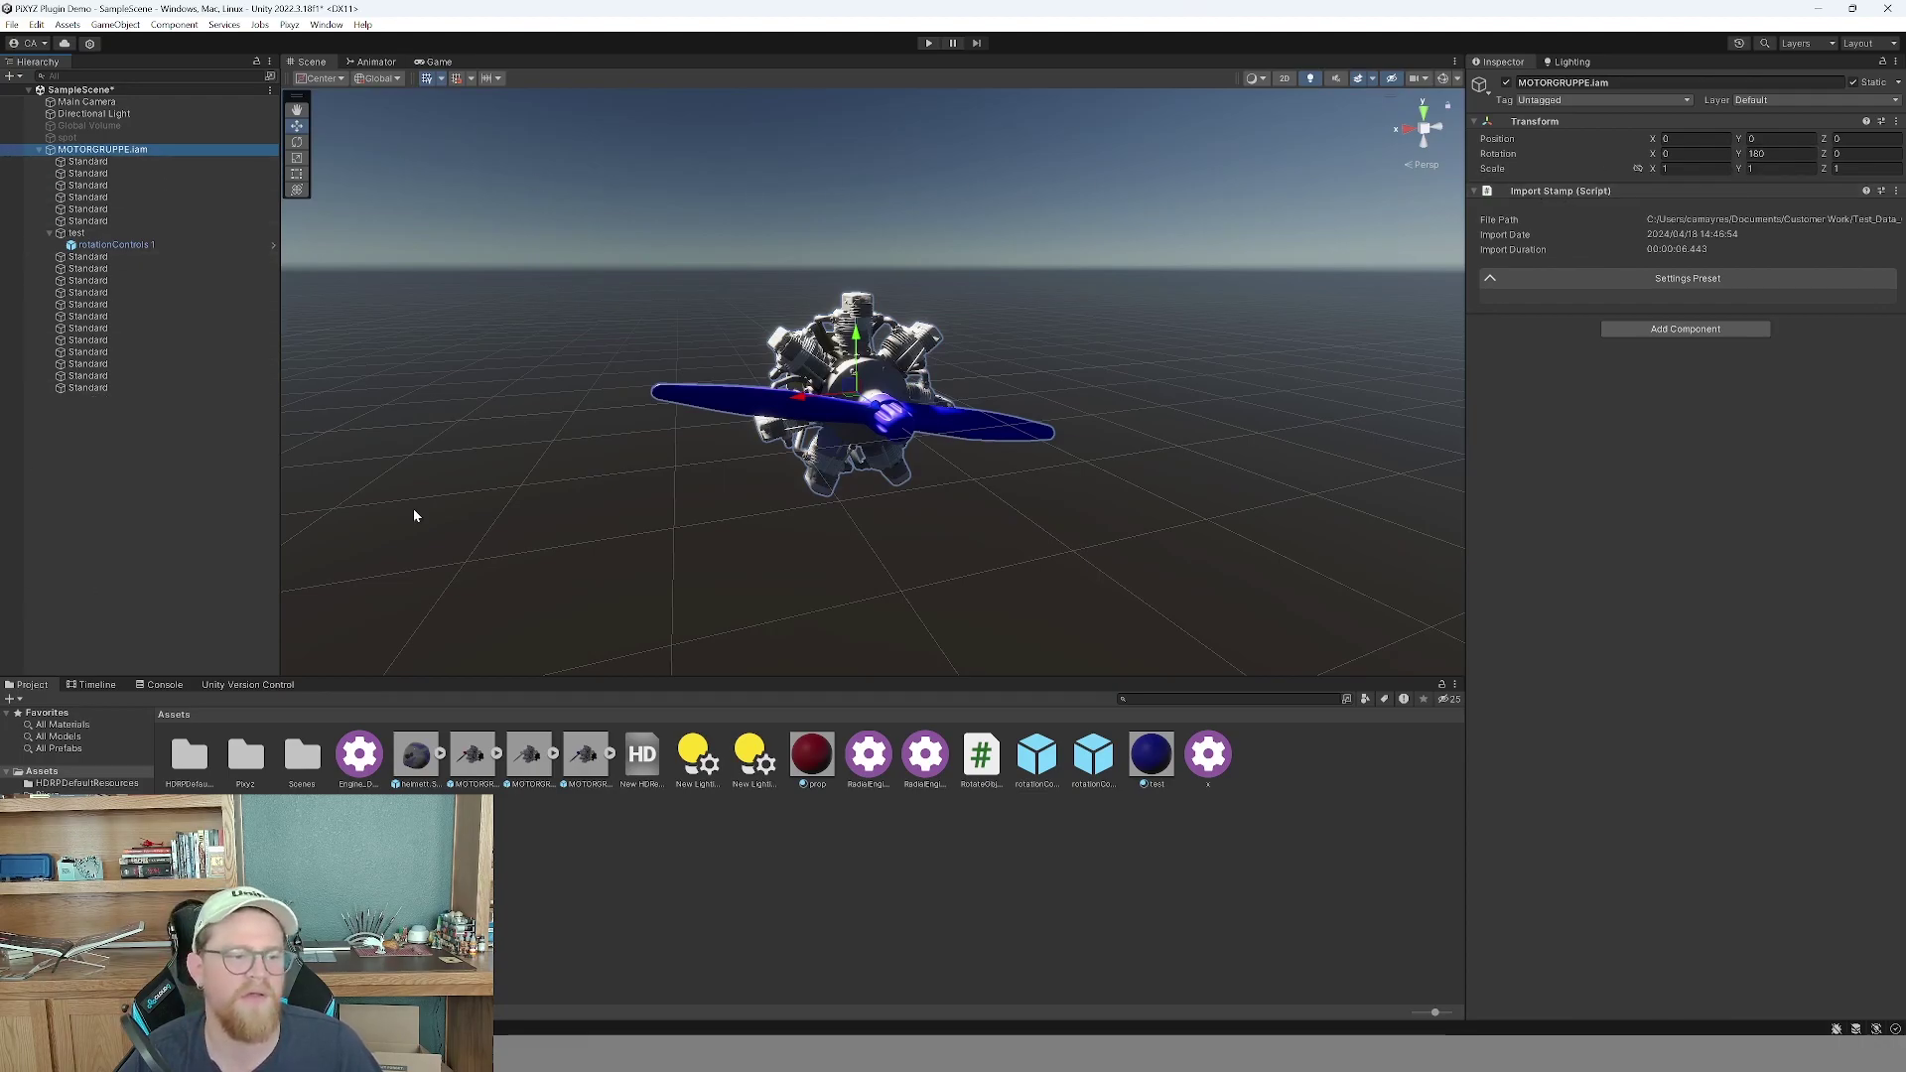
Add another rule to the end of the engine rule set, starting with a Get > Latest Imported Model action.
{"action": "left_click", "coordinate": [372, 761]}
{"action": "scroll", "coordinate": [1702, 820], "scroll_direction": "down", "scroll_amount": 15}
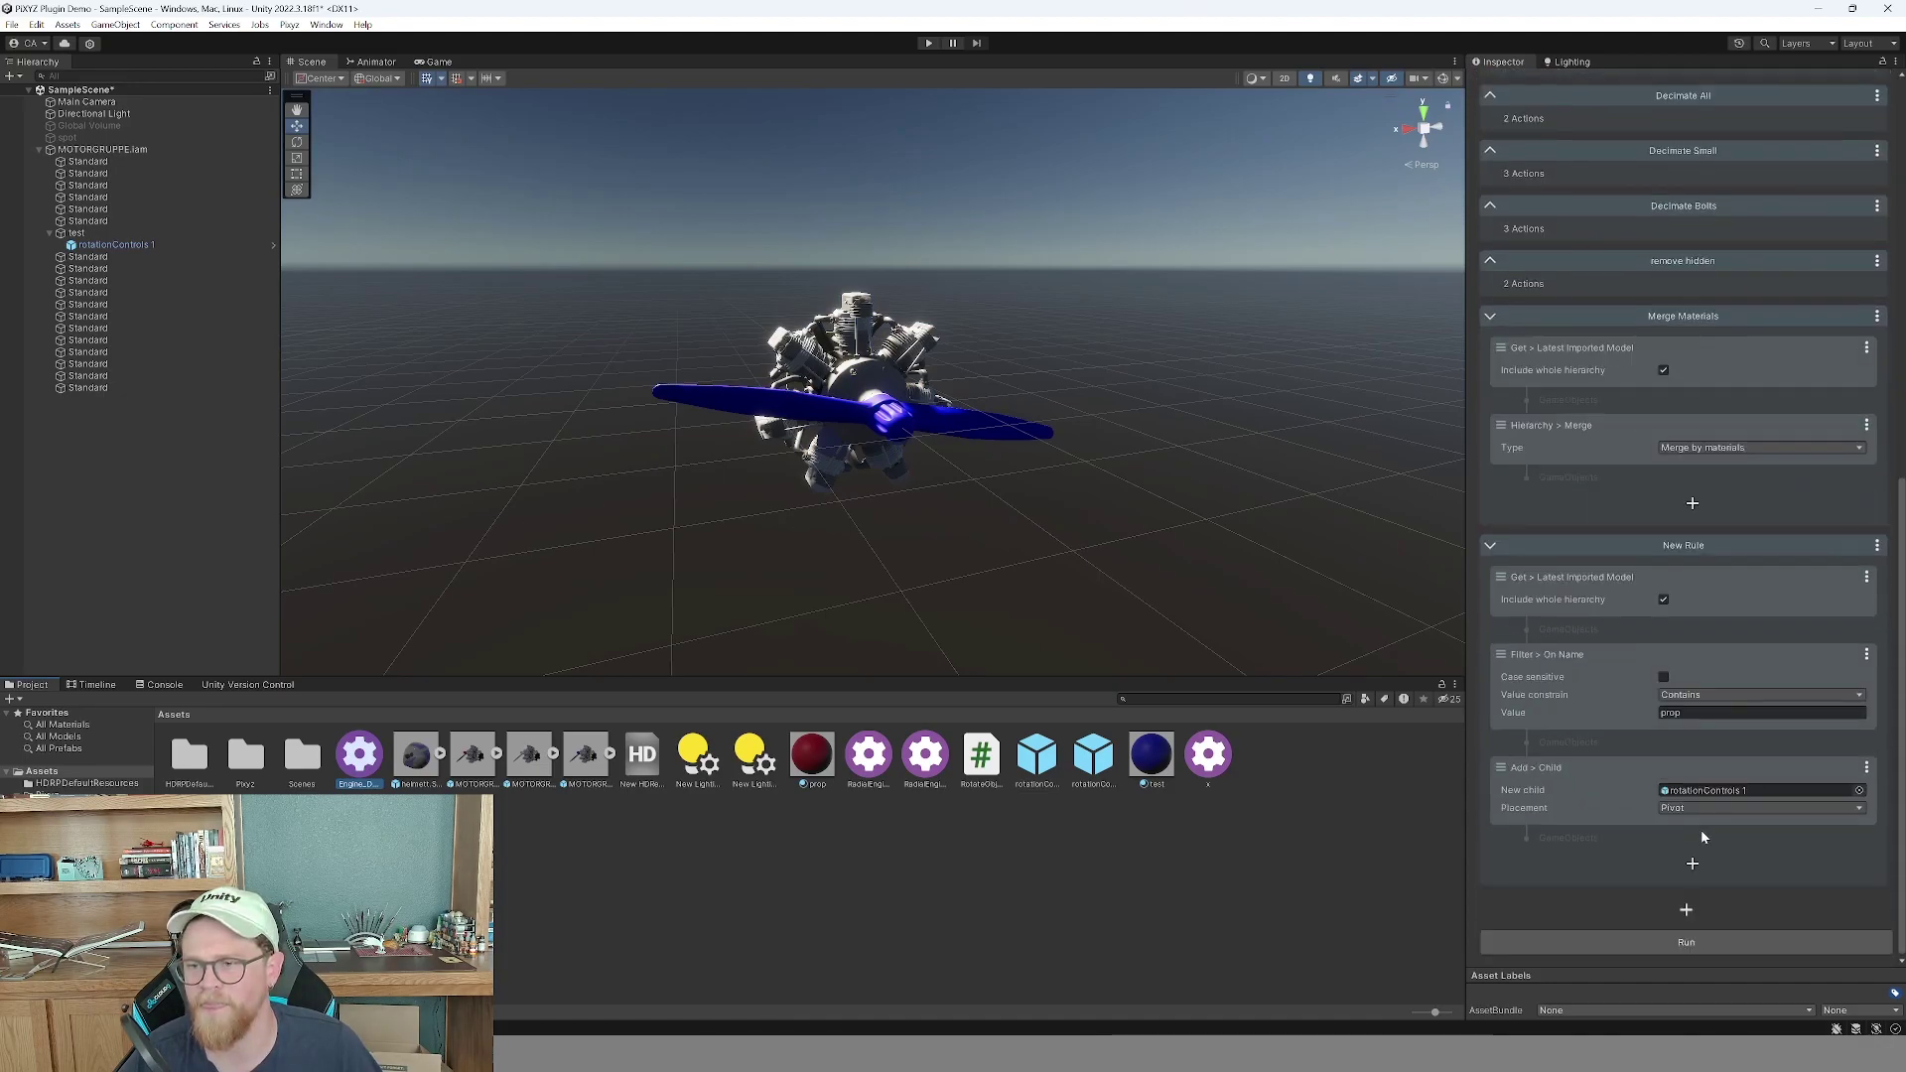
{"action": "left_click", "coordinate": [1685, 910]}
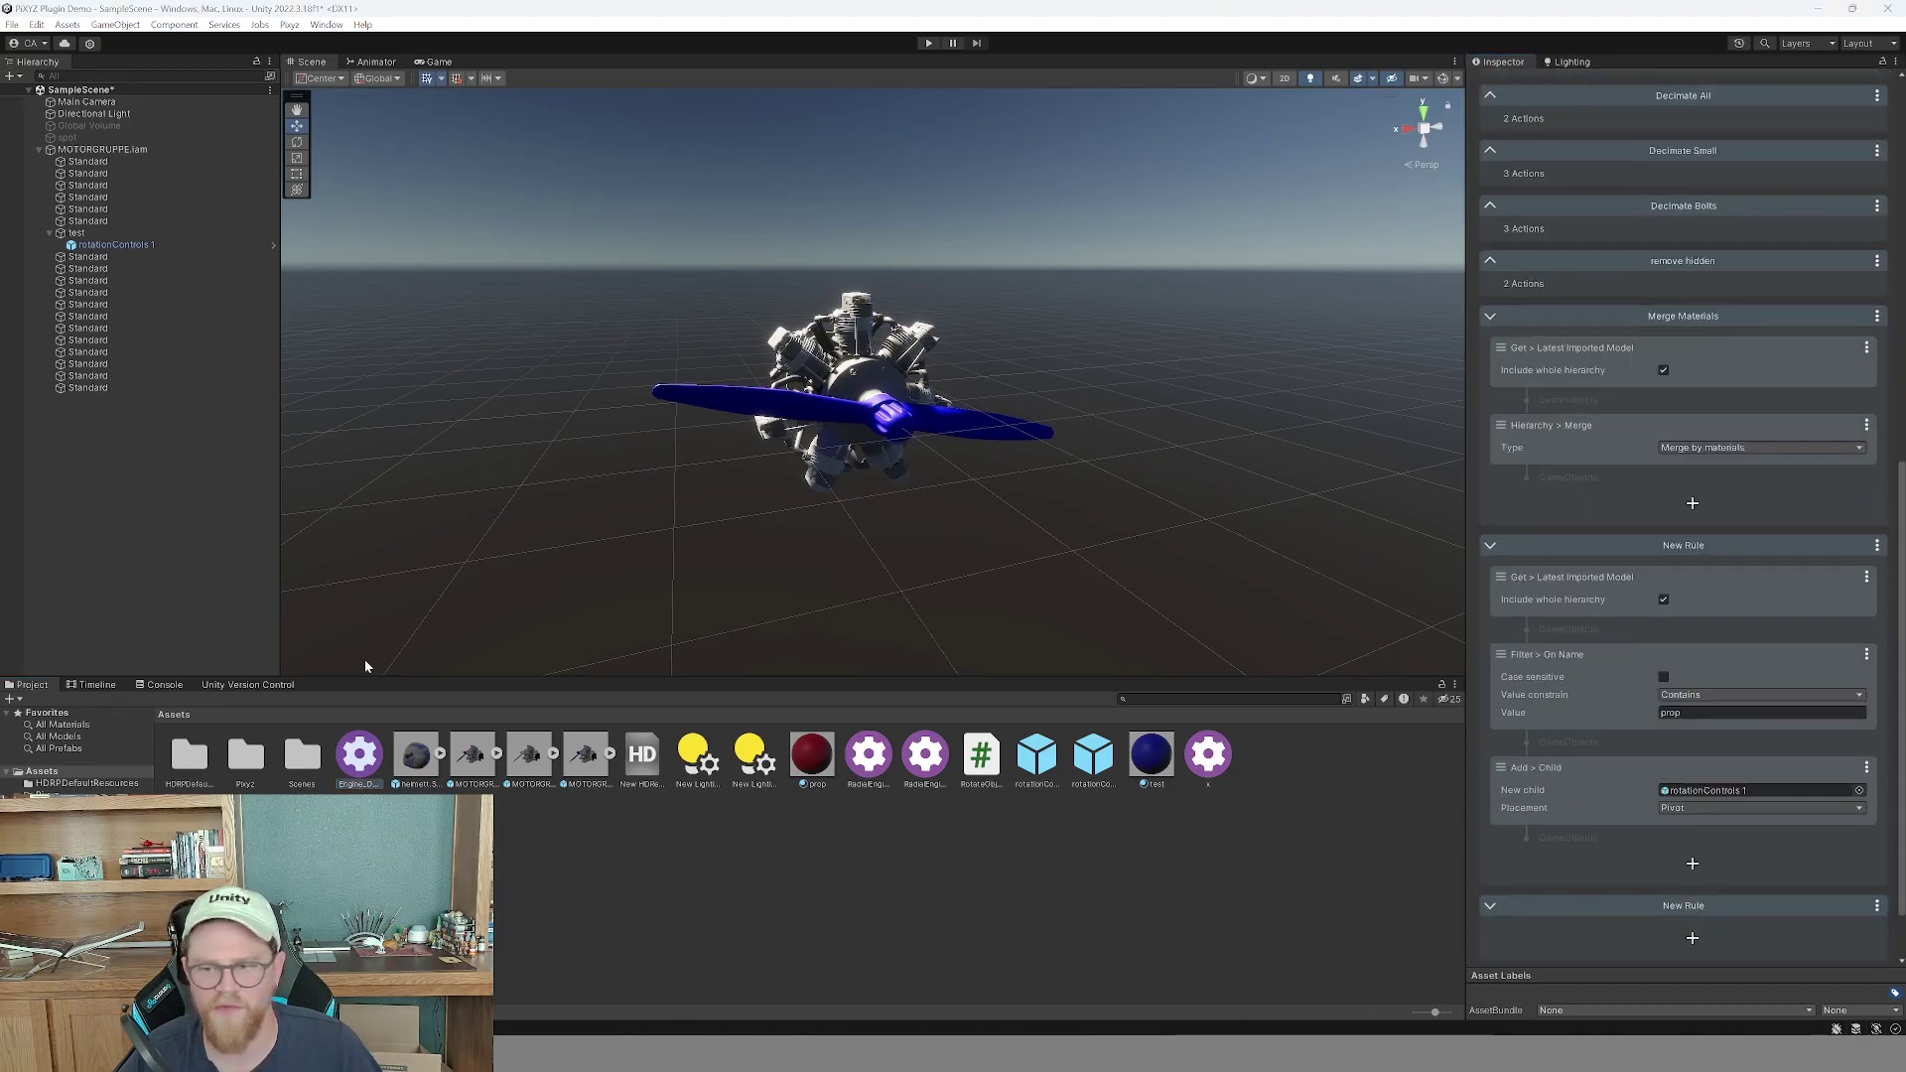
{"action": "left_click", "coordinate": [1691, 939]}
{"action": "mouse_move", "coordinate": [1711, 956]}
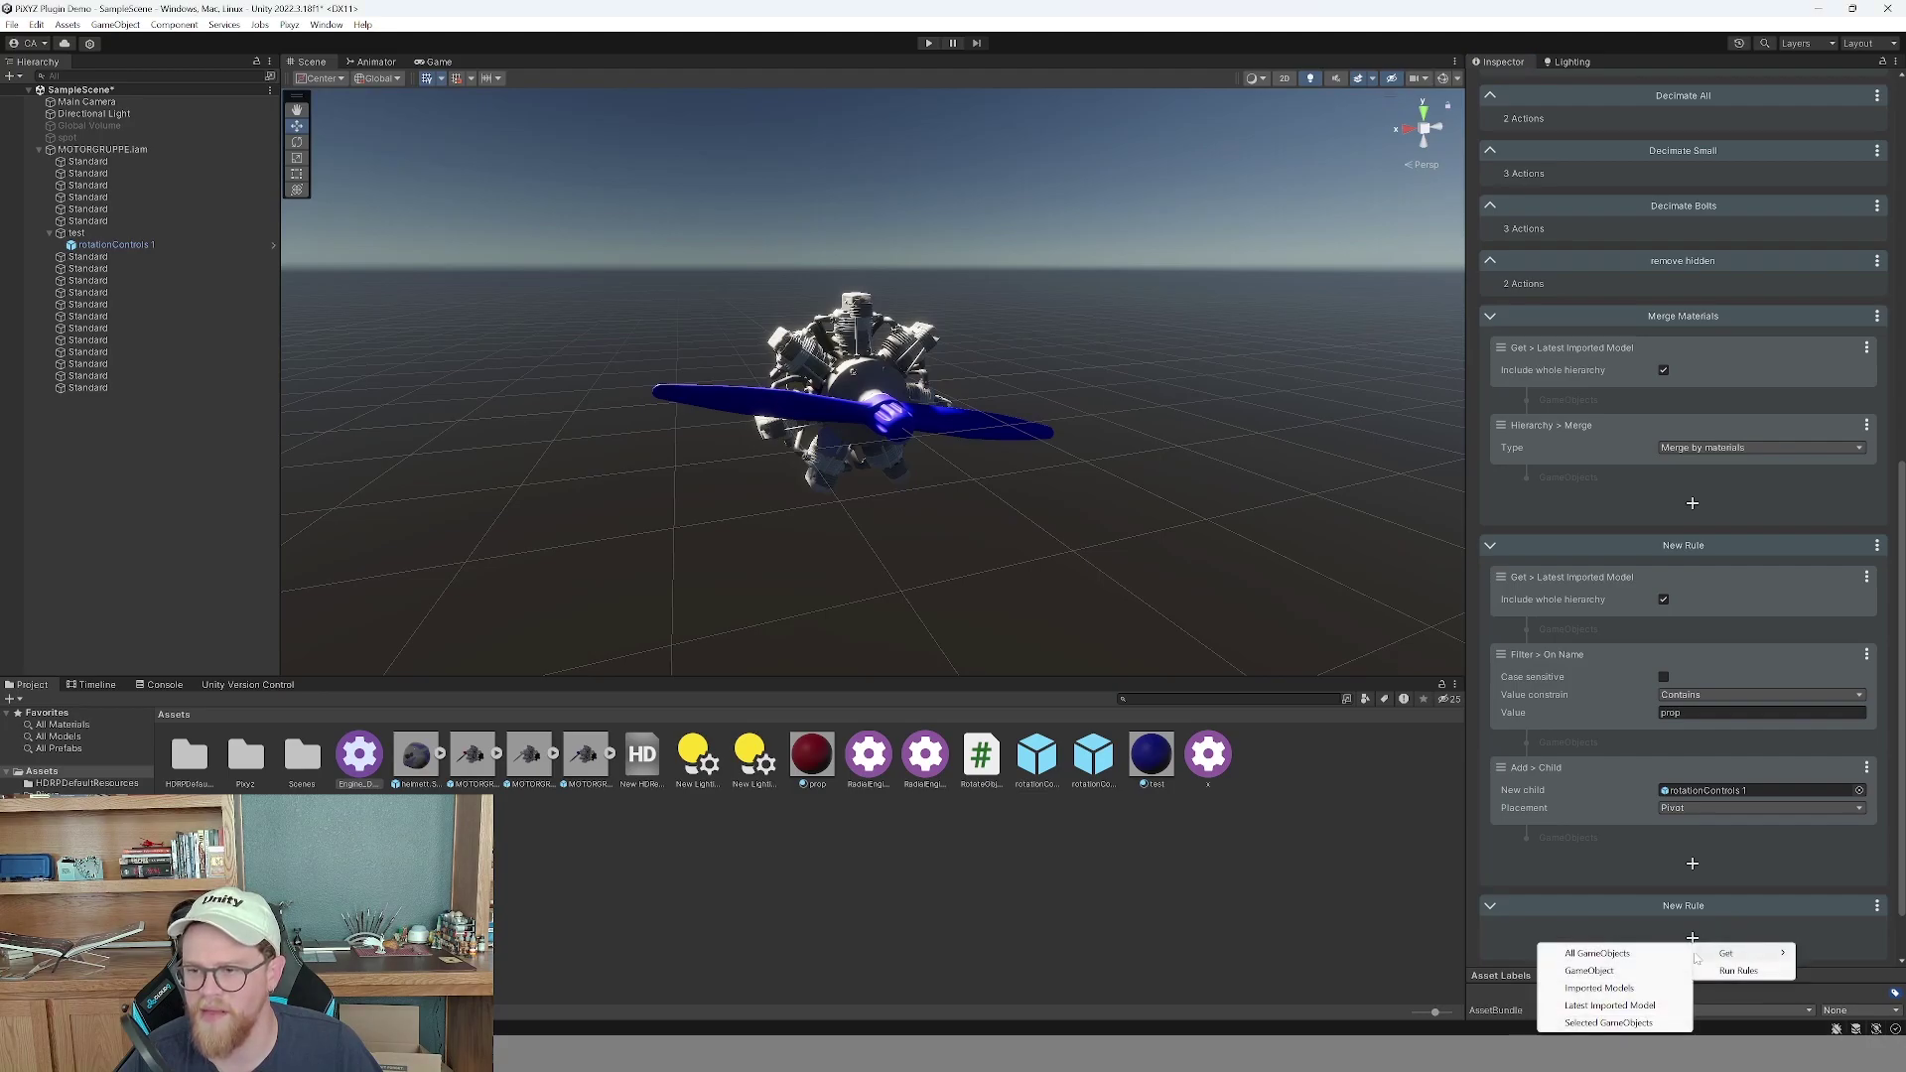
{"action": "left_click", "coordinate": [1638, 1005]}
{"action": "scroll", "coordinate": [1690, 911], "scroll_direction": "down", "scroll_amount": 3}
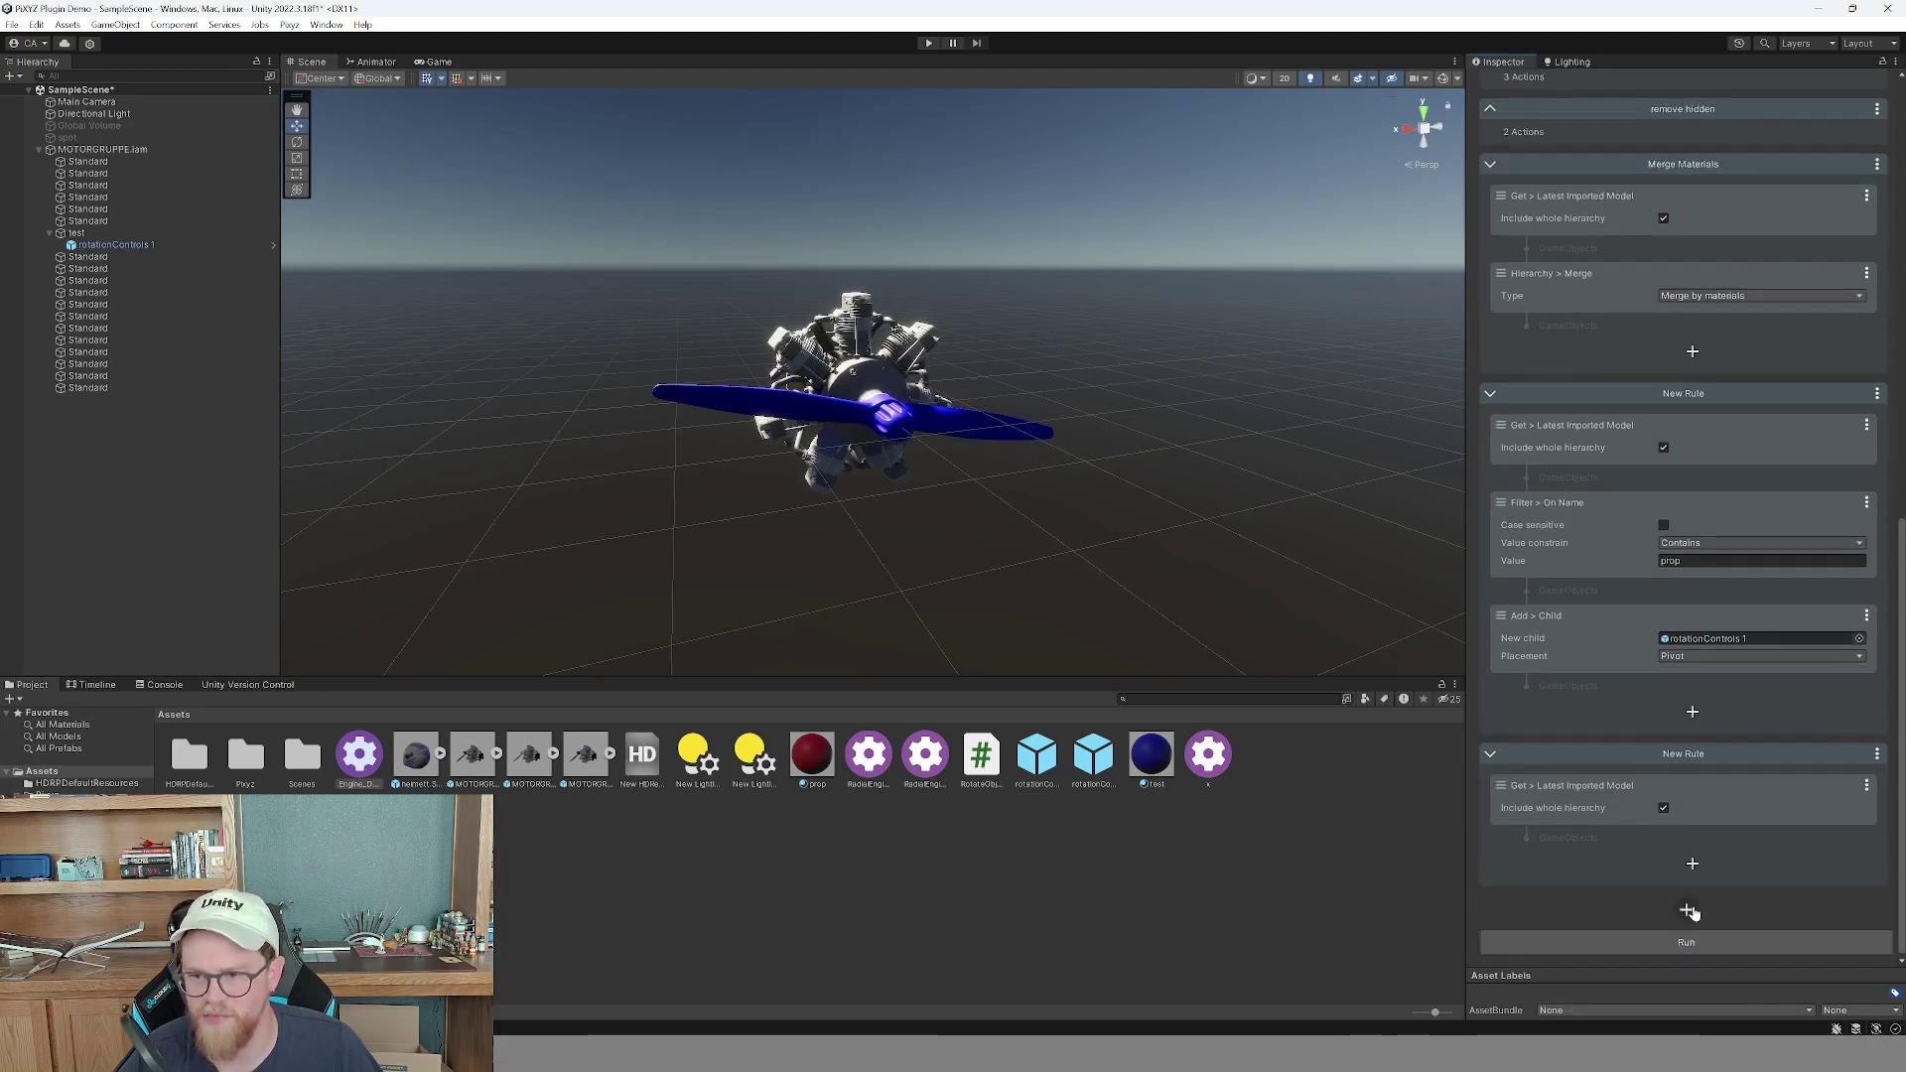
{"action": "left_click", "coordinate": [1691, 869]}
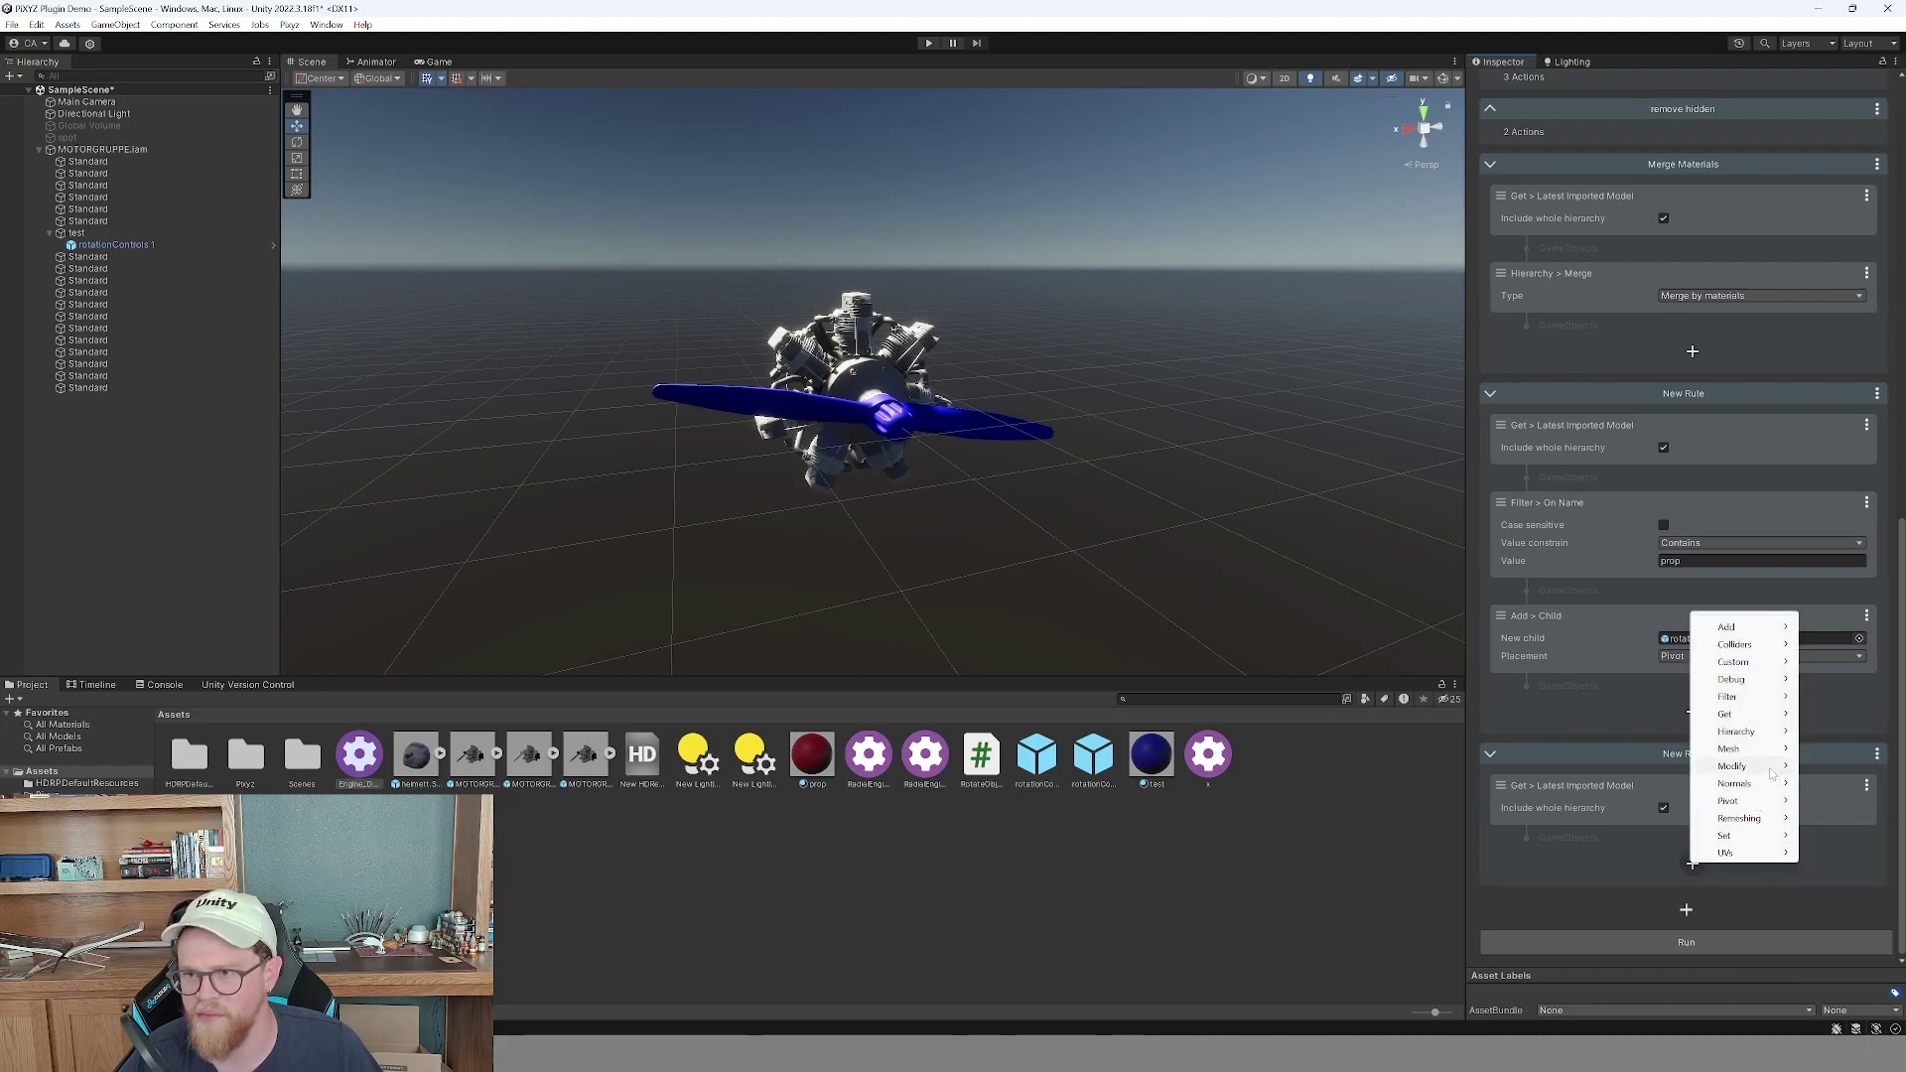
{"action": "mouse_move", "coordinate": [1771, 773]}
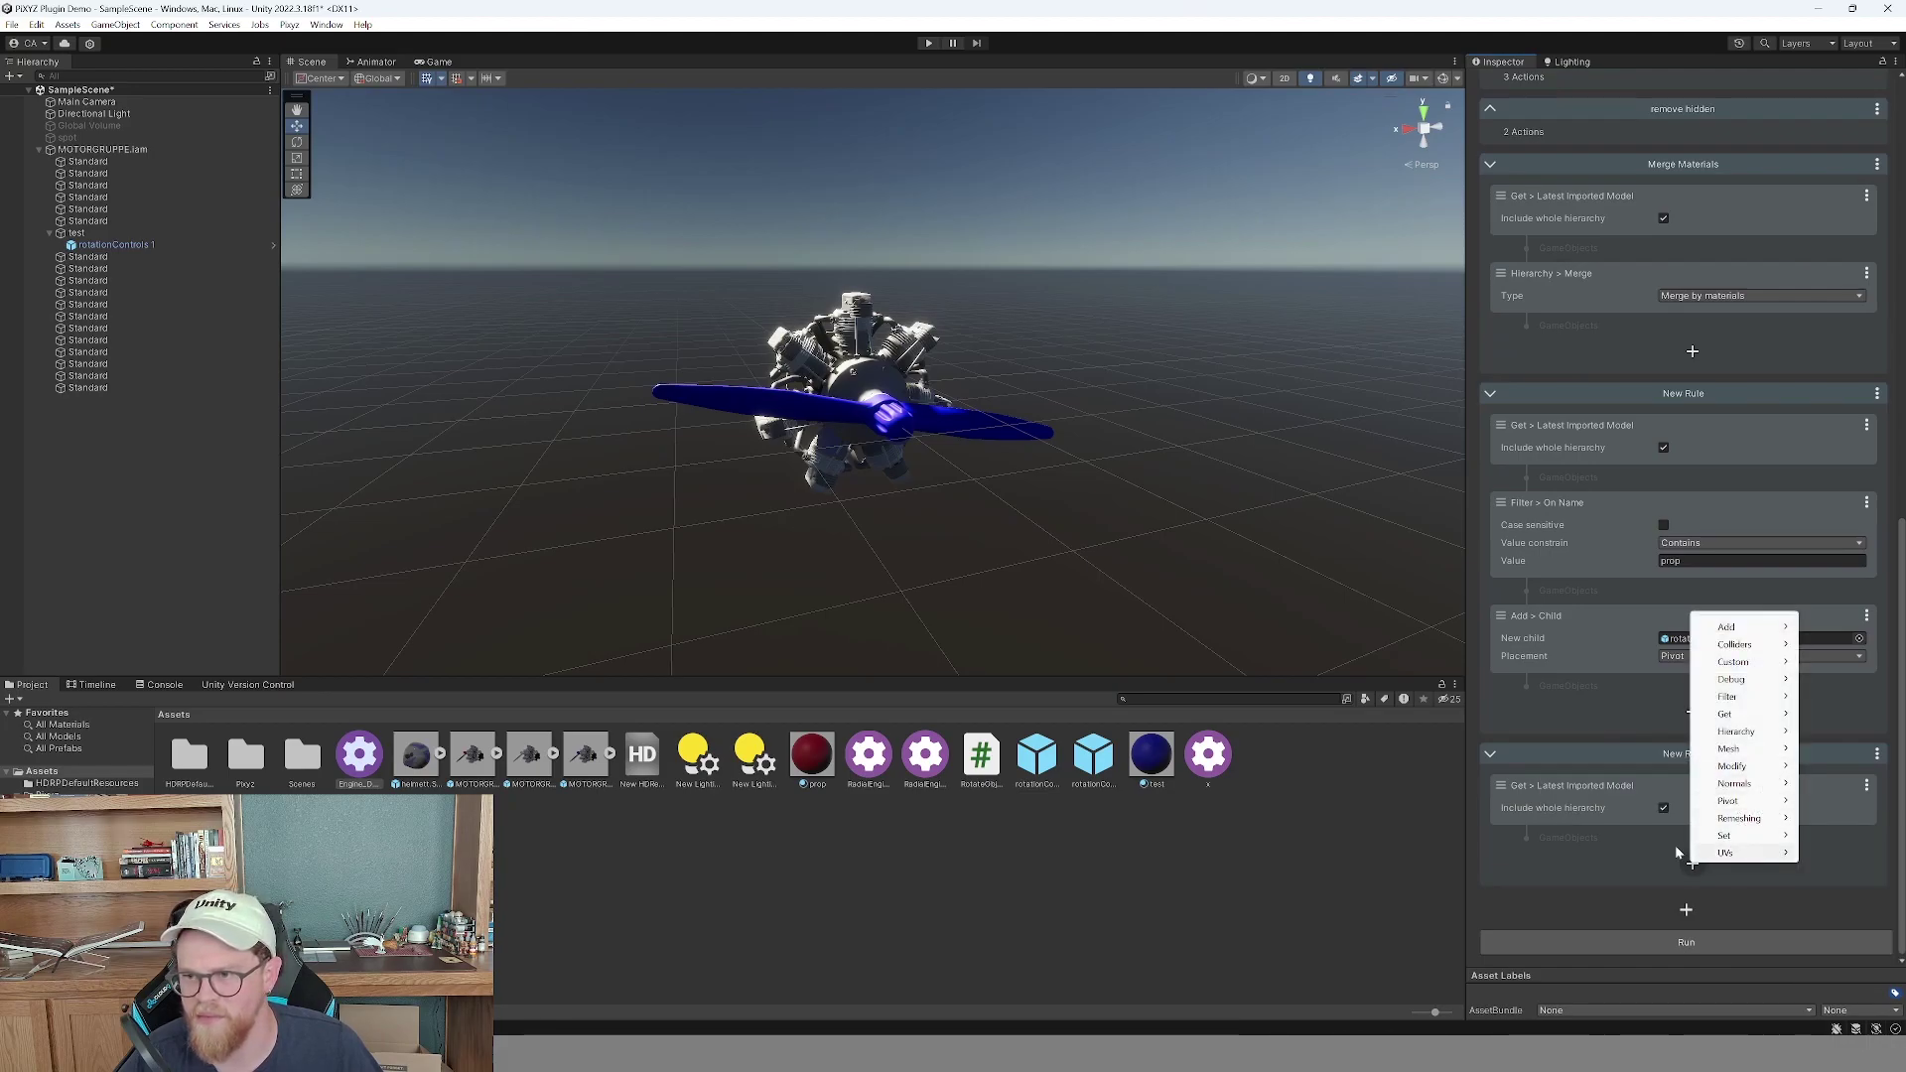
{"action": "key", "text": "Escape"}
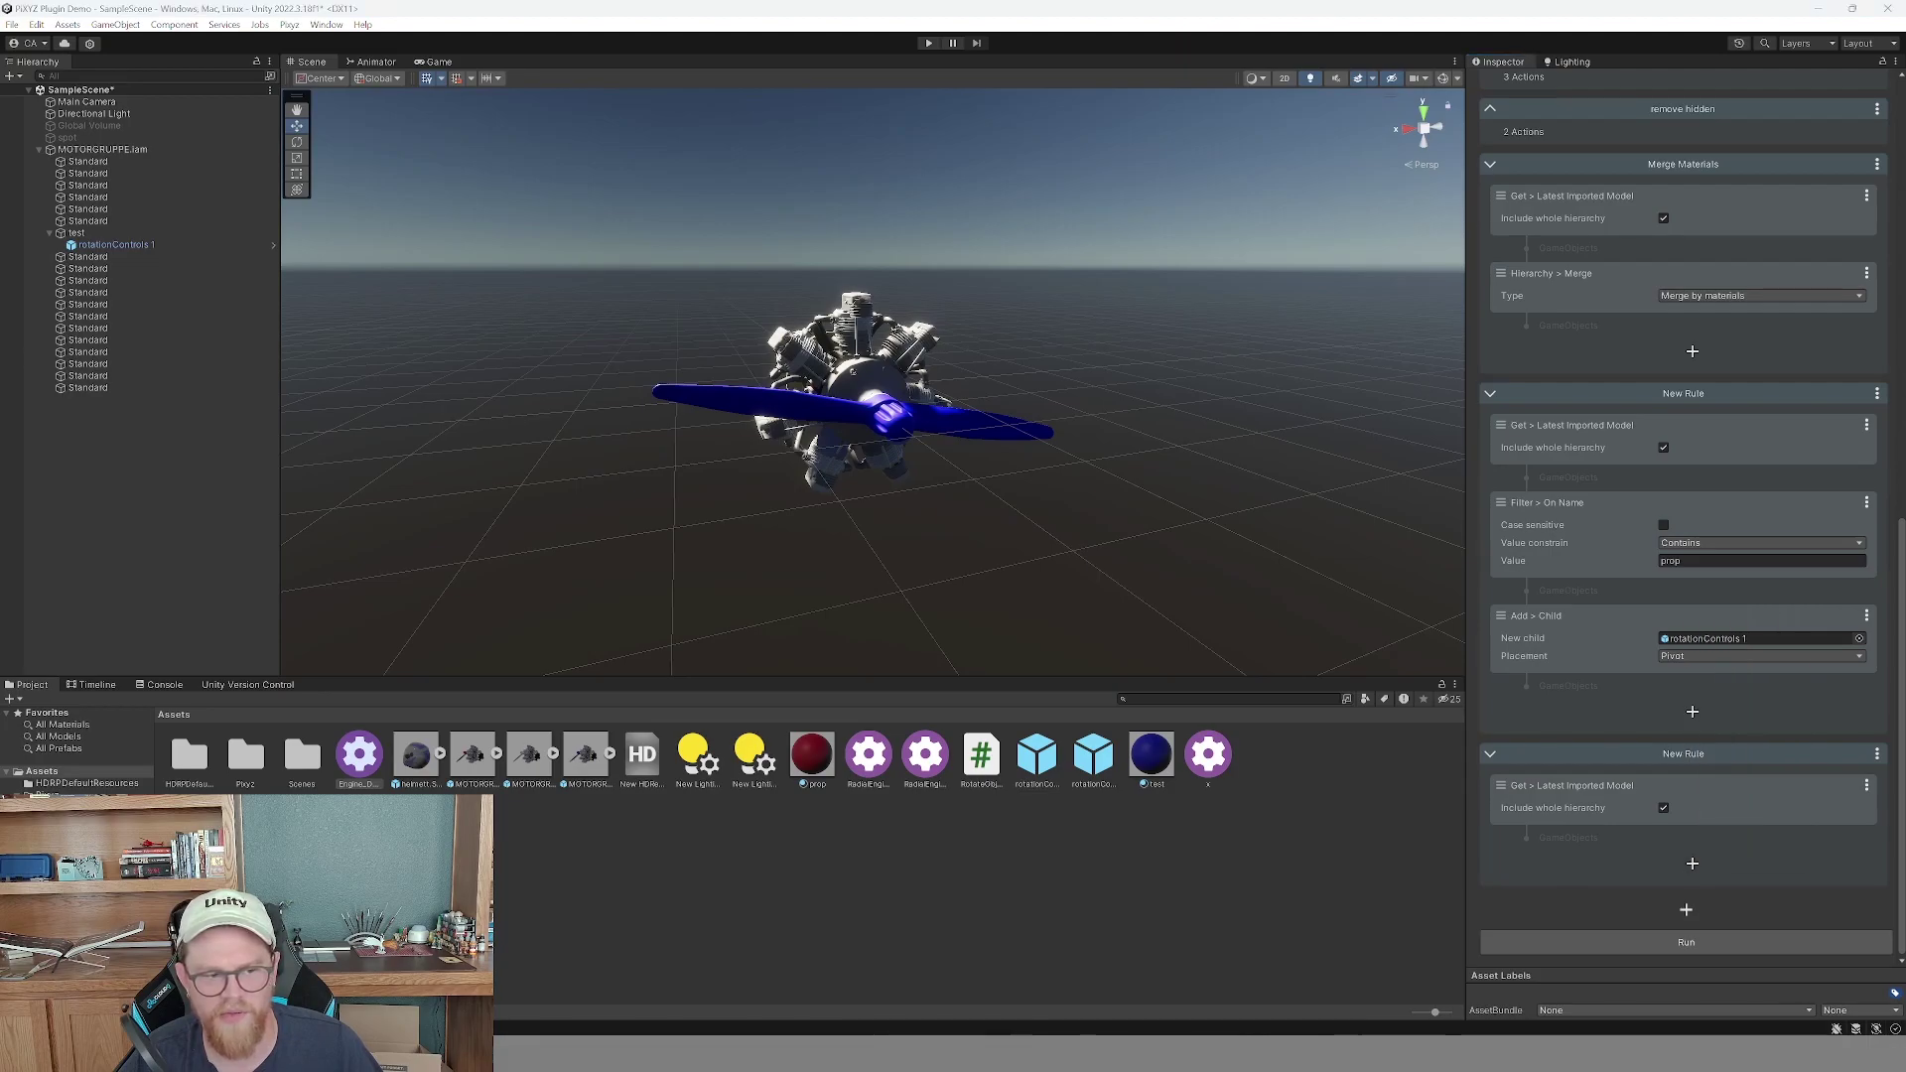
Add a Set > Transform action to the new rule and set its Y rotation to -180.
{"action": "left_click", "coordinate": [1694, 866]}
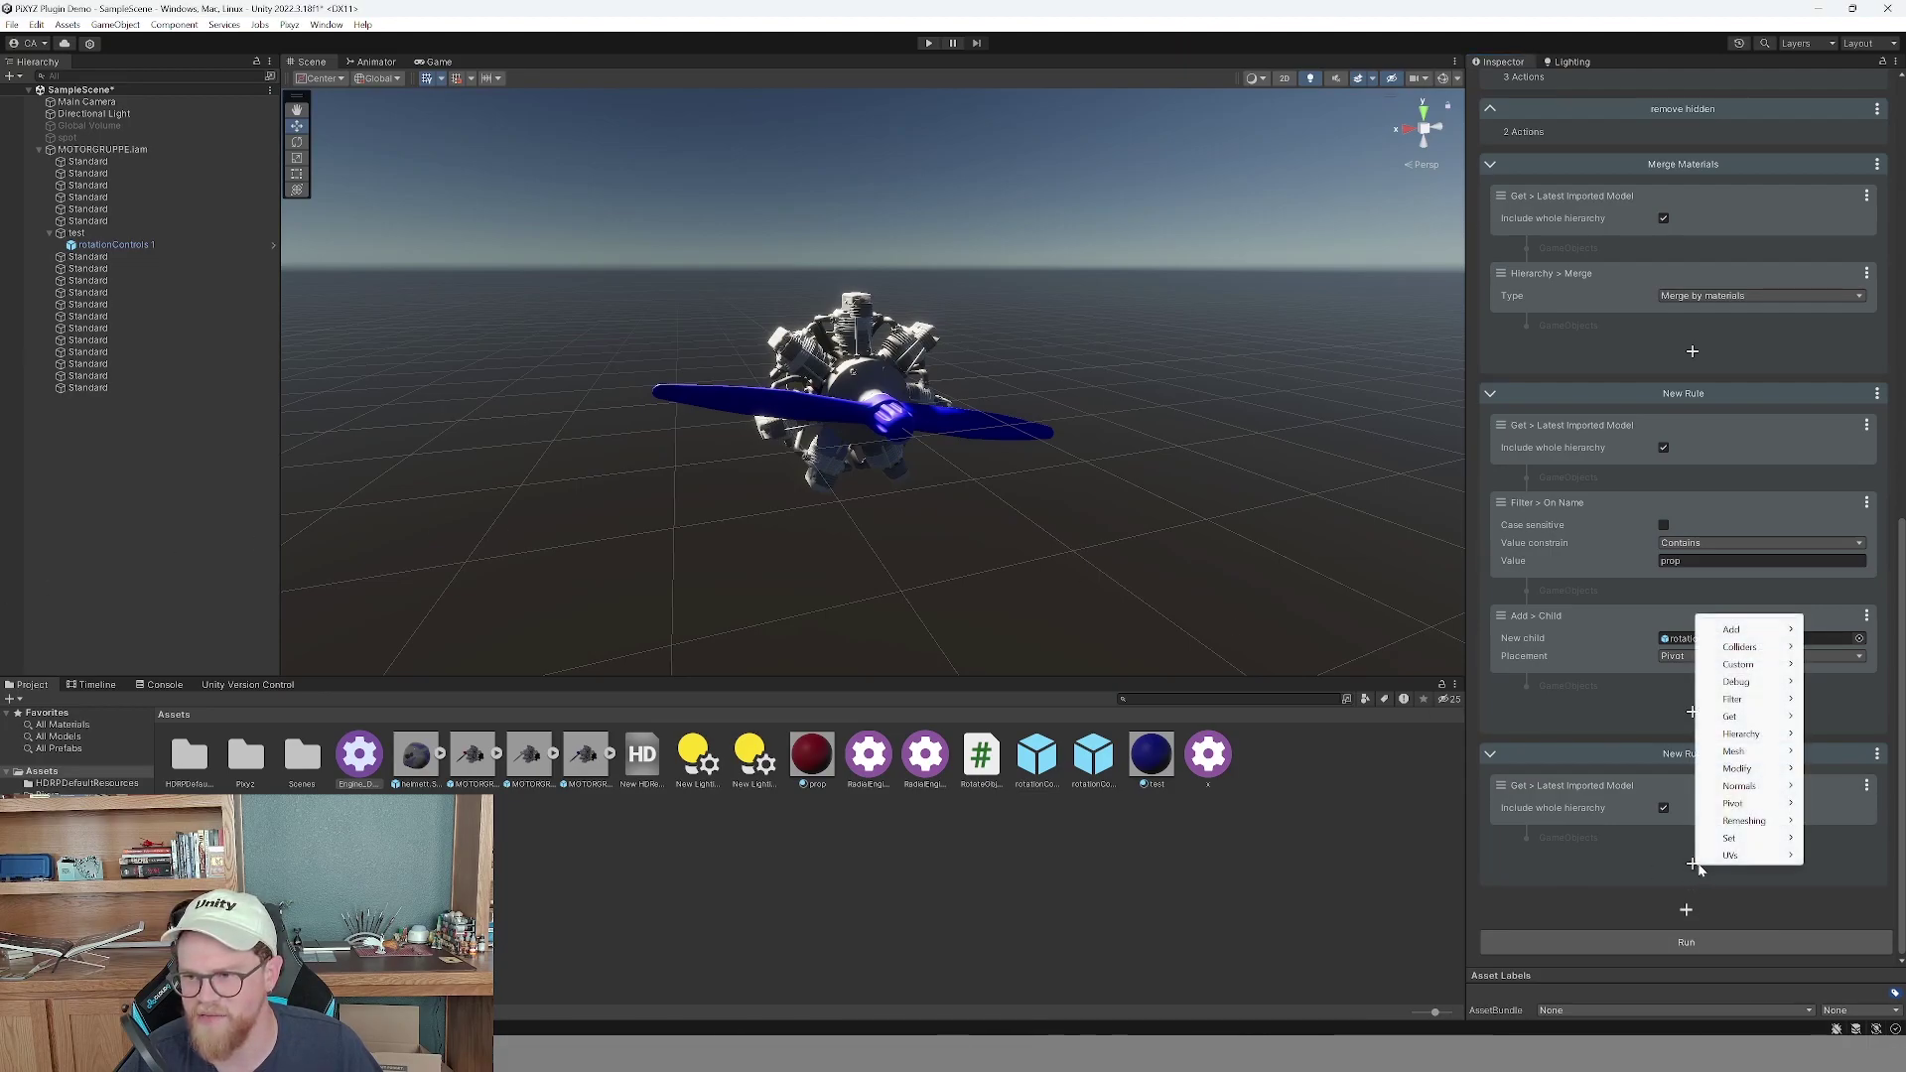
{"action": "mouse_move", "coordinate": [1738, 838]}
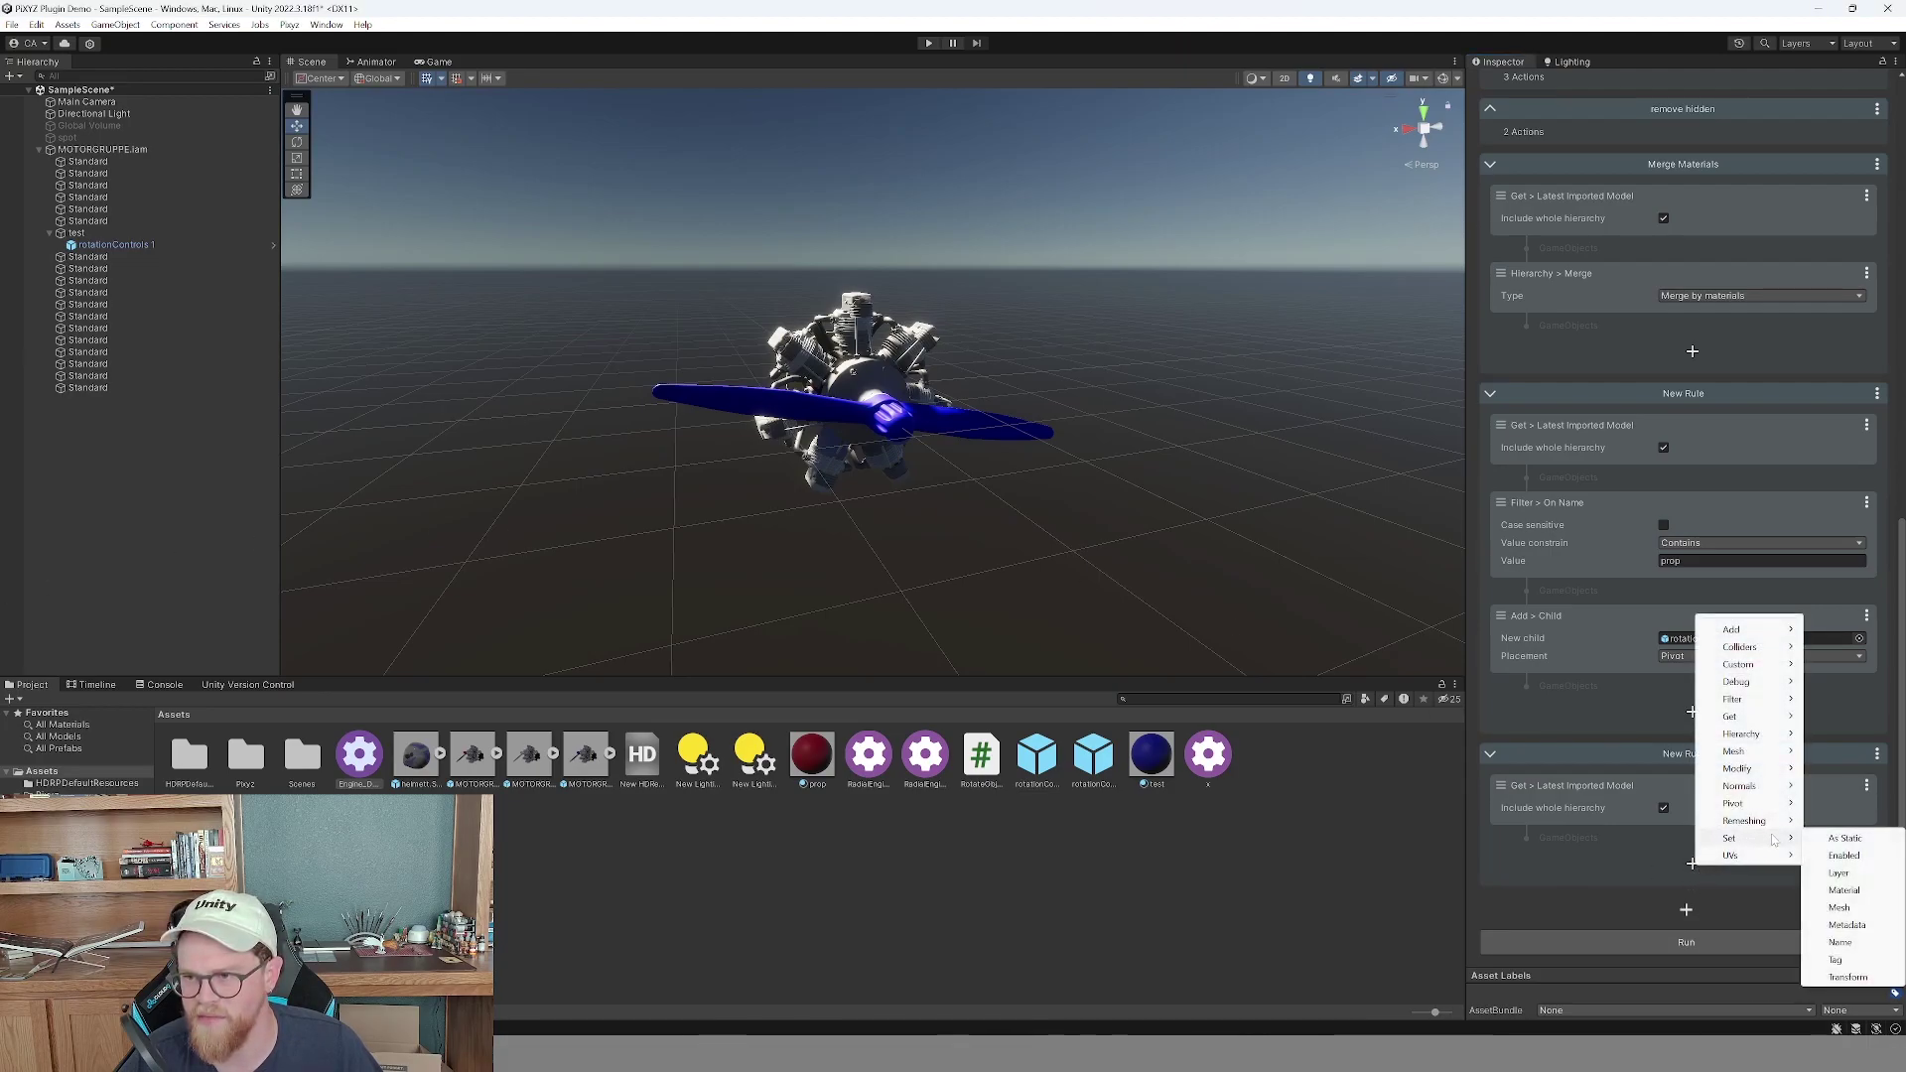
{"action": "left_click", "coordinate": [1847, 977]}
{"action": "left_click", "coordinate": [1744, 924]}
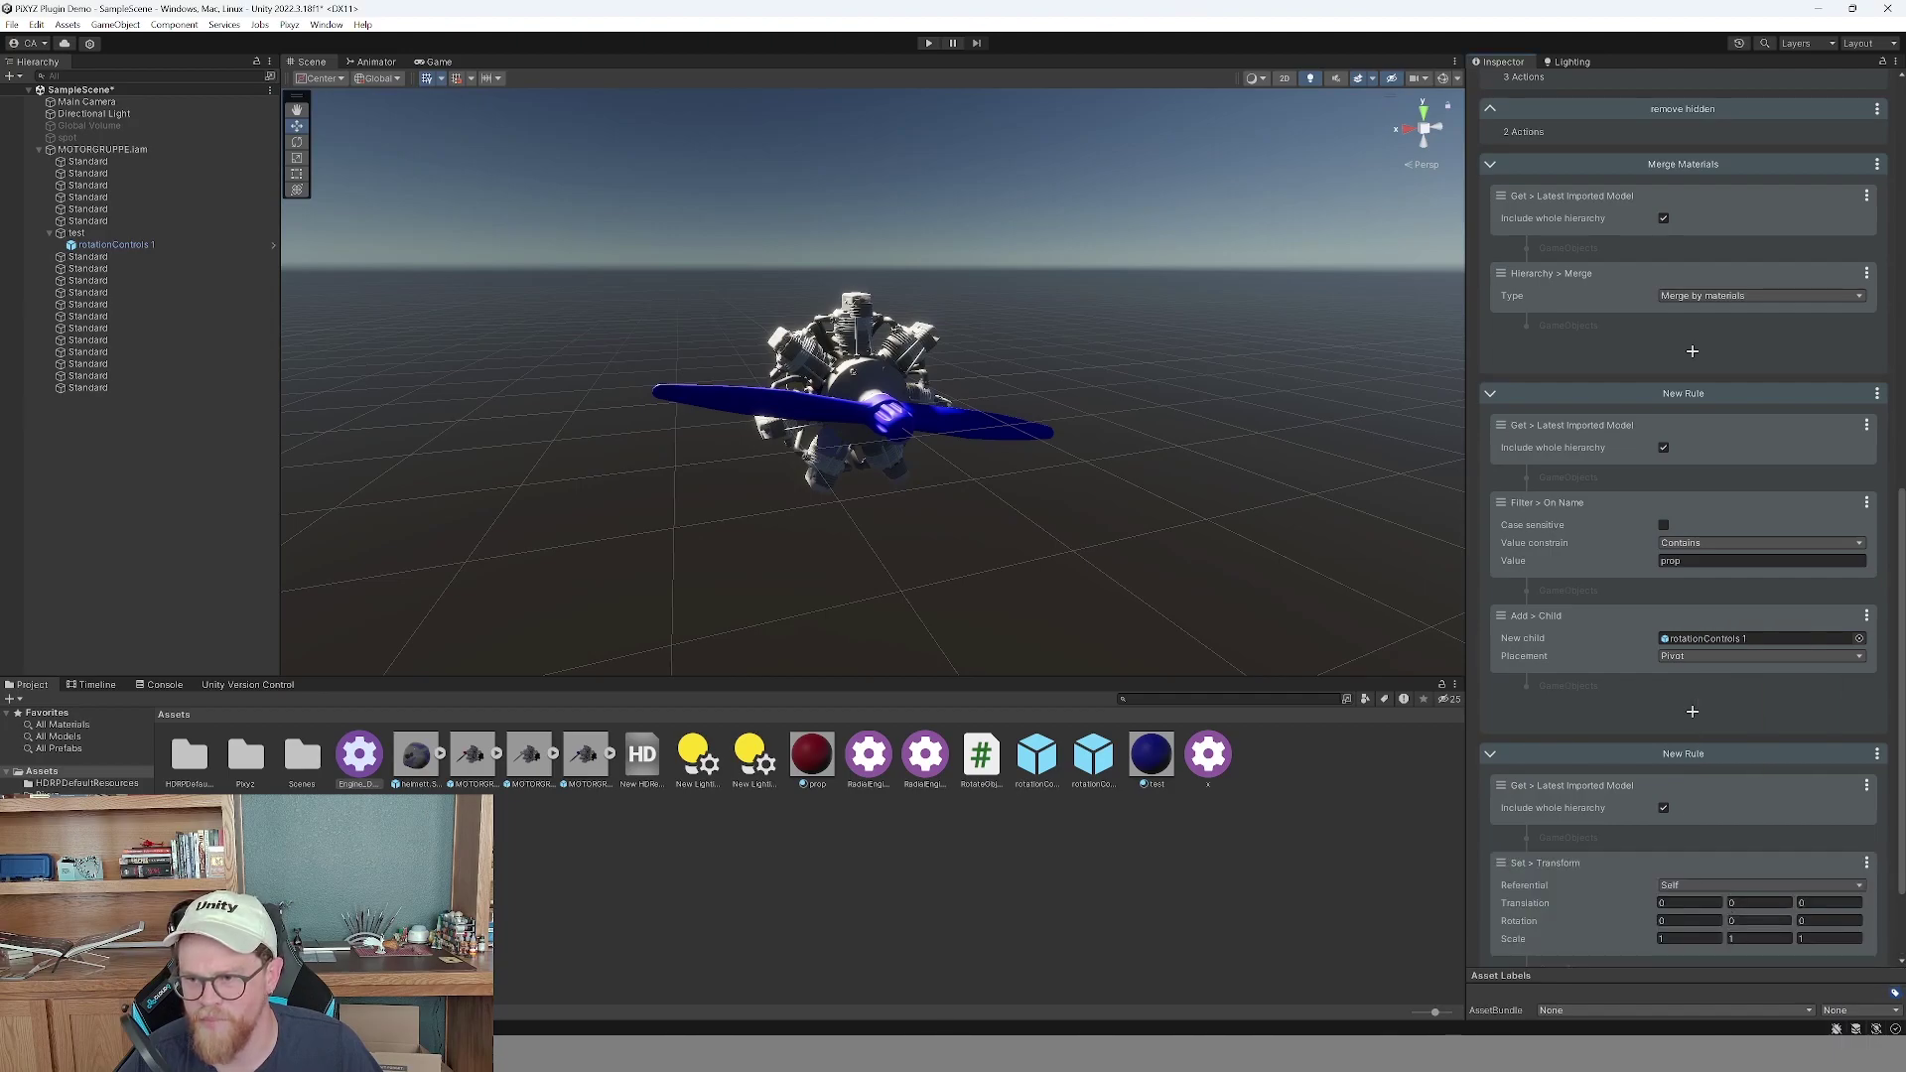
{"action": "type", "text": "-18"}
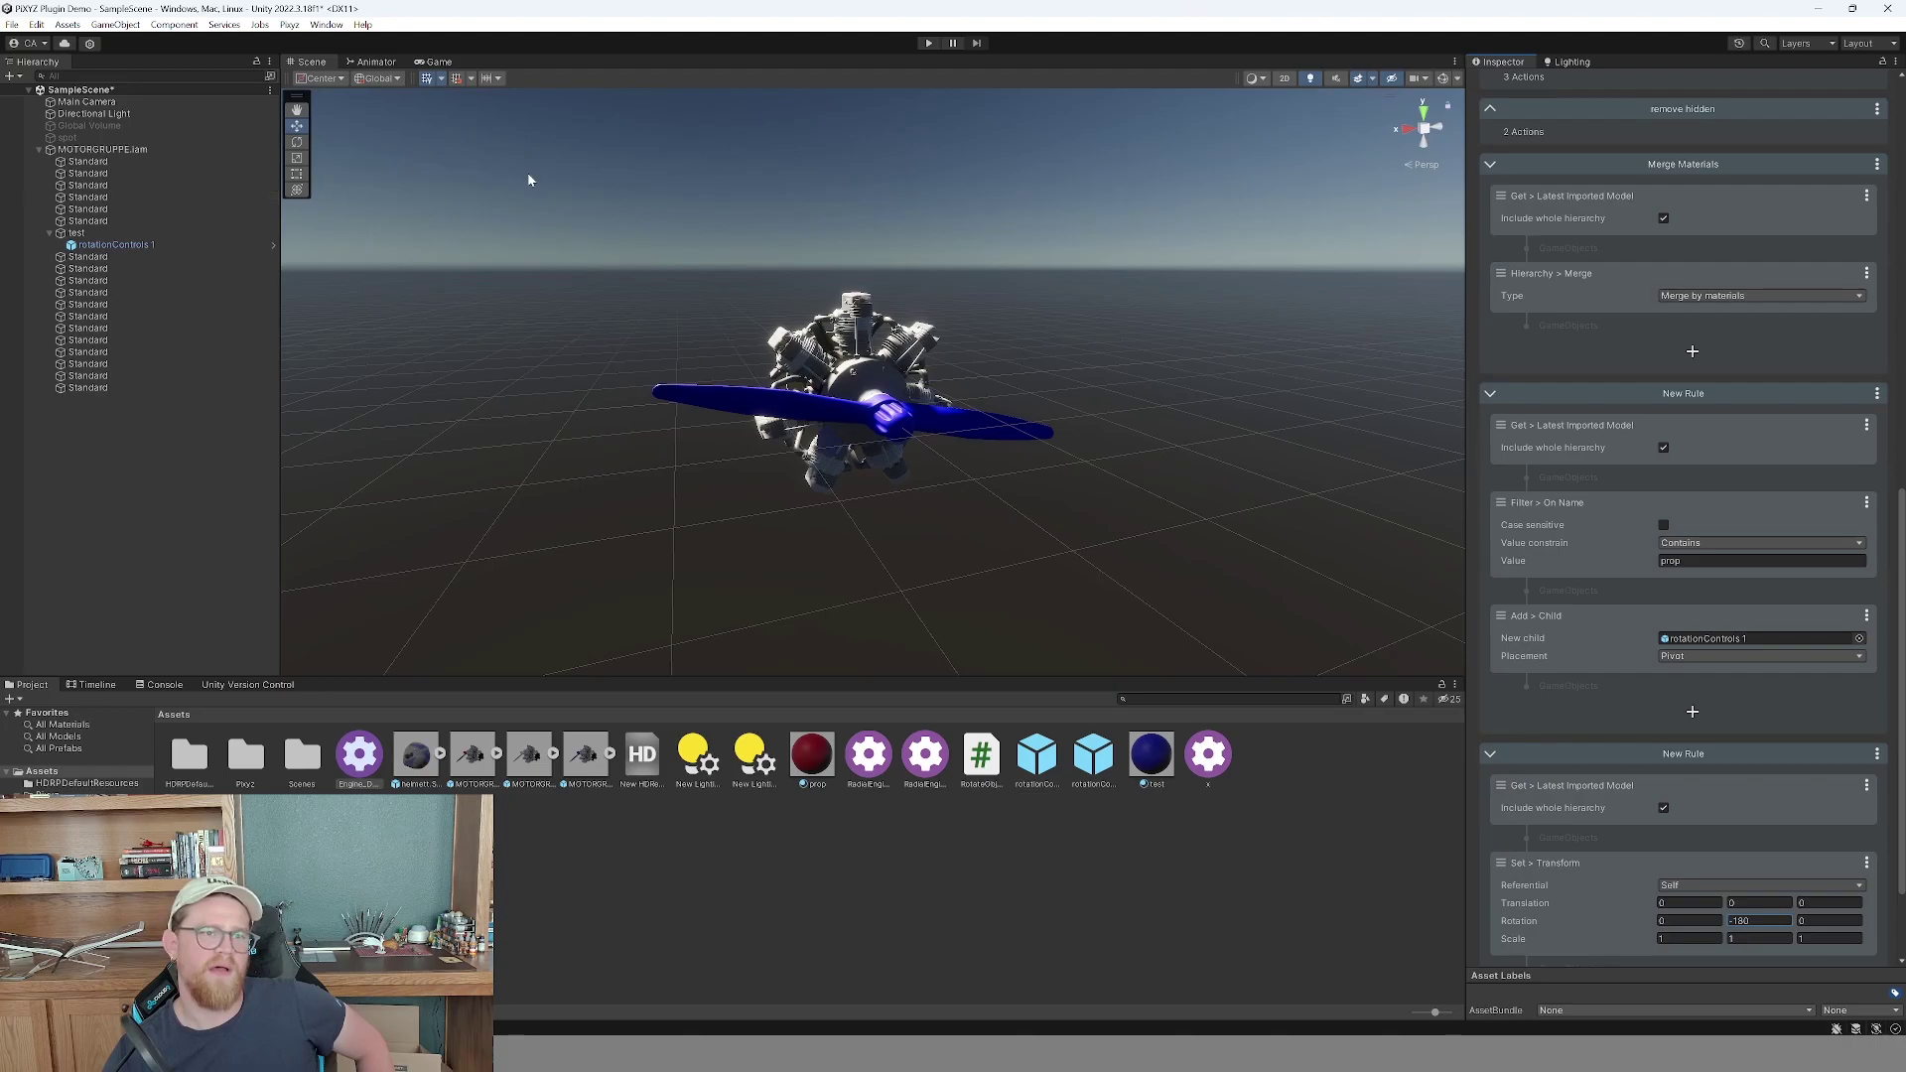
Collapse the MOTORGRUPPE.iam hierarchy and deactivate the scene's Directional Light.
{"action": "left_click", "coordinate": [38, 151]}
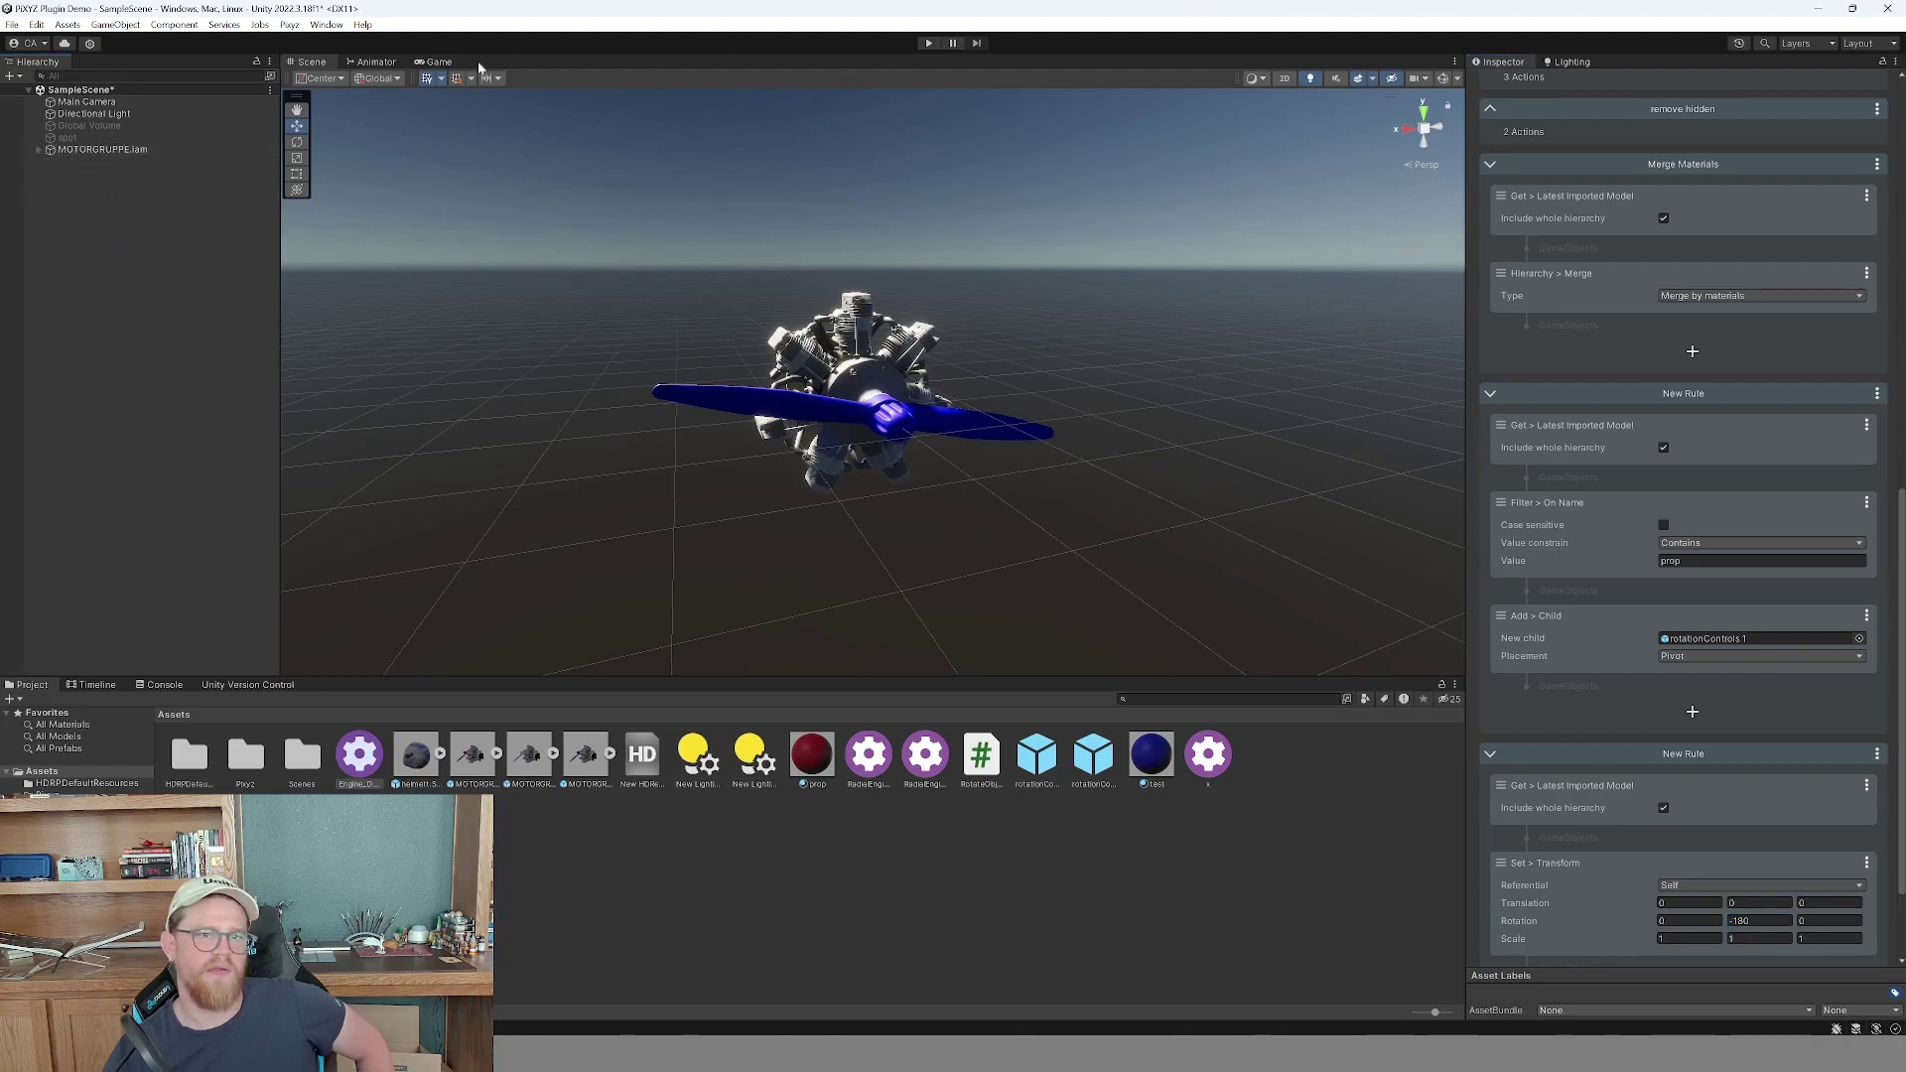
{"action": "left_click", "coordinate": [57, 102]}
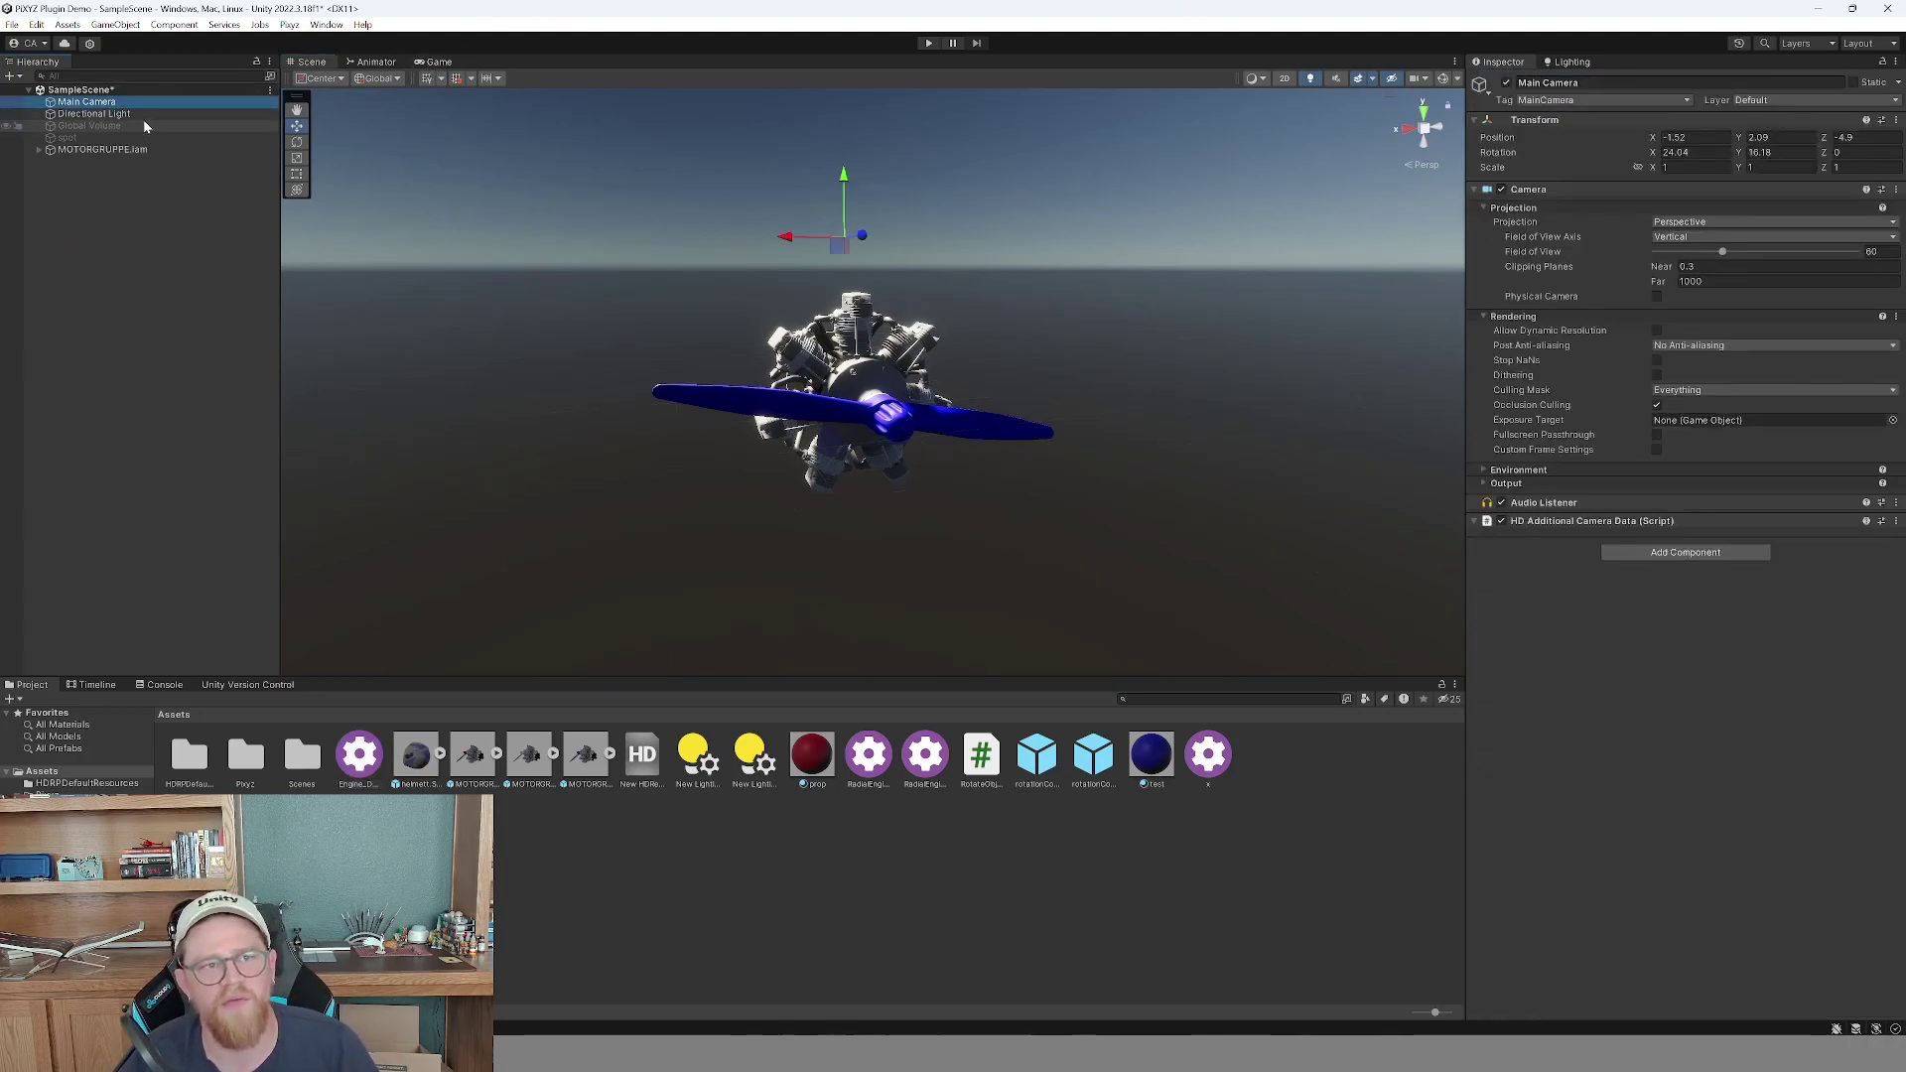
{"action": "left_click", "coordinate": [139, 114]}
{"action": "left_click", "coordinate": [1505, 82]}
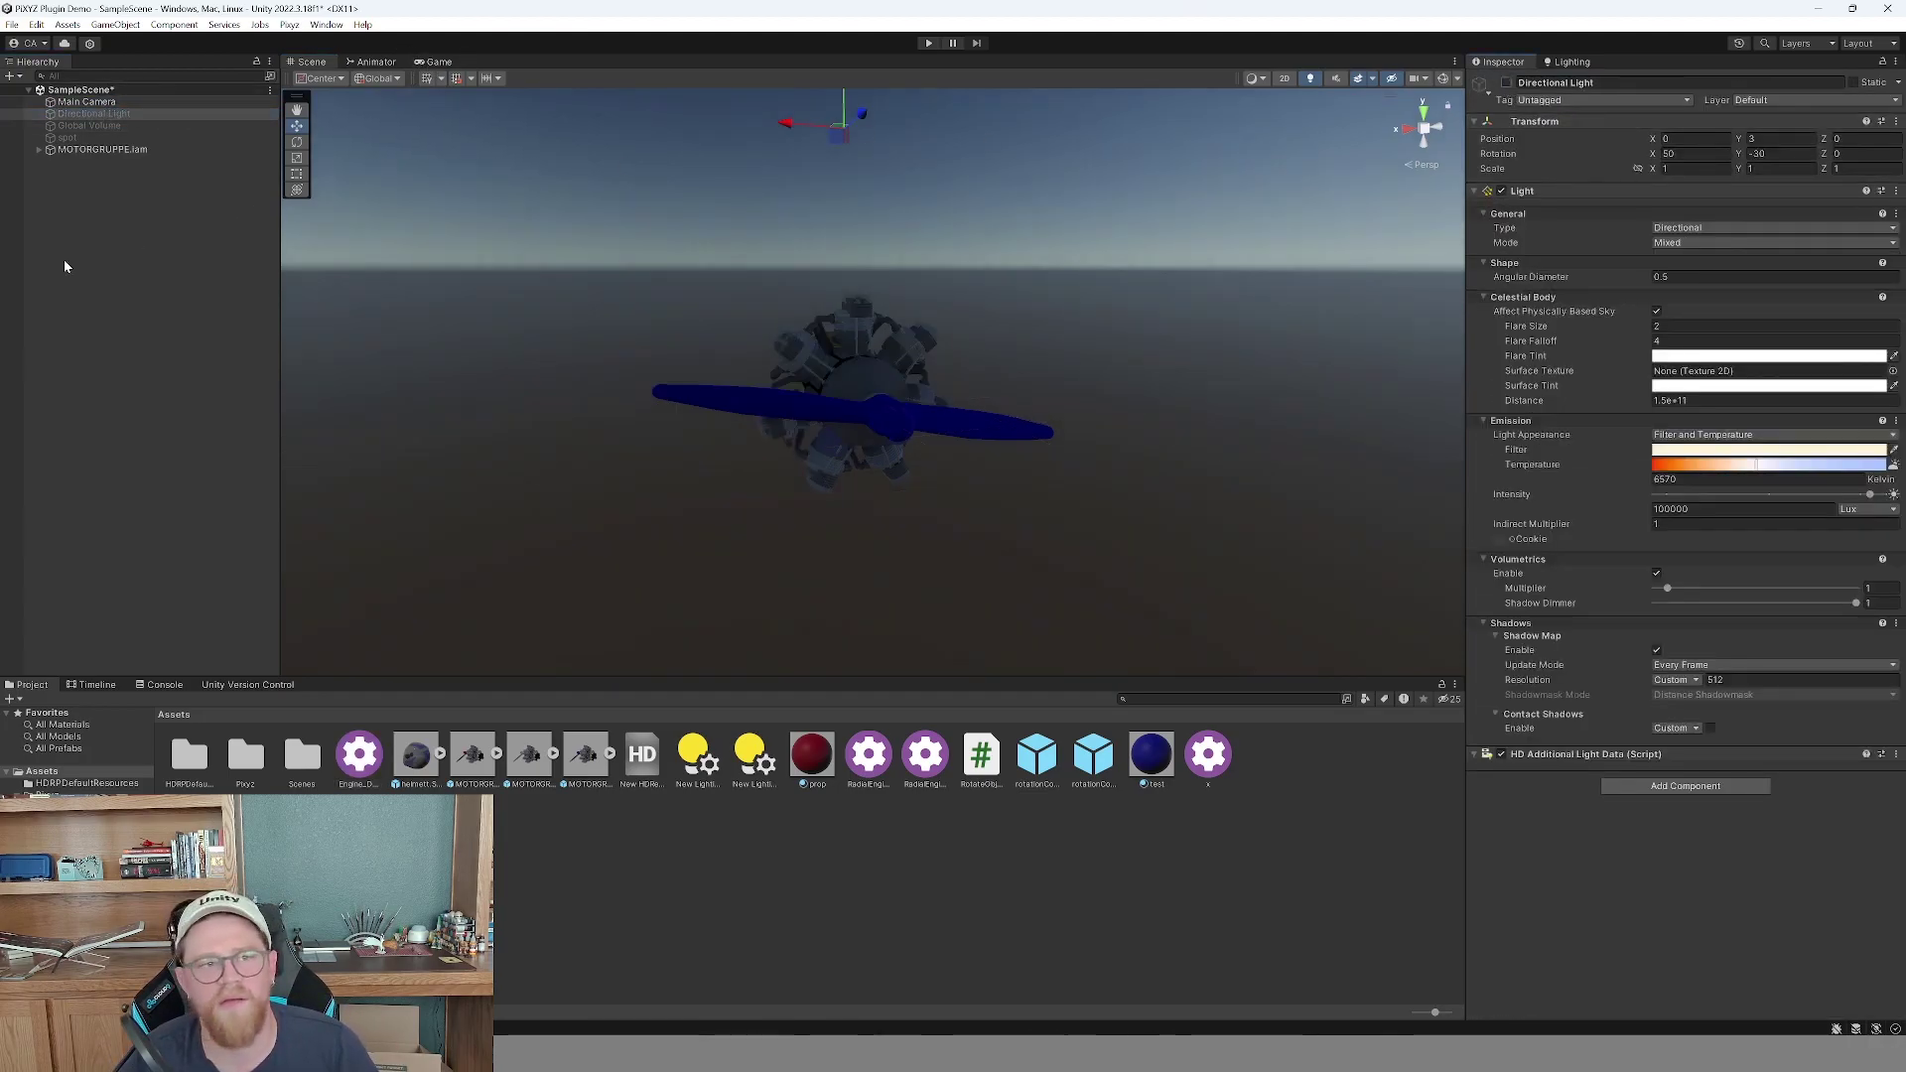
{"action": "left_click_drag", "start_coordinate": [792, 275], "coordinate": [420, 247], "text": "alt"}
{"action": "left_click_drag", "start_coordinate": [685, 251], "coordinate": [635, 249], "text": "alt"}
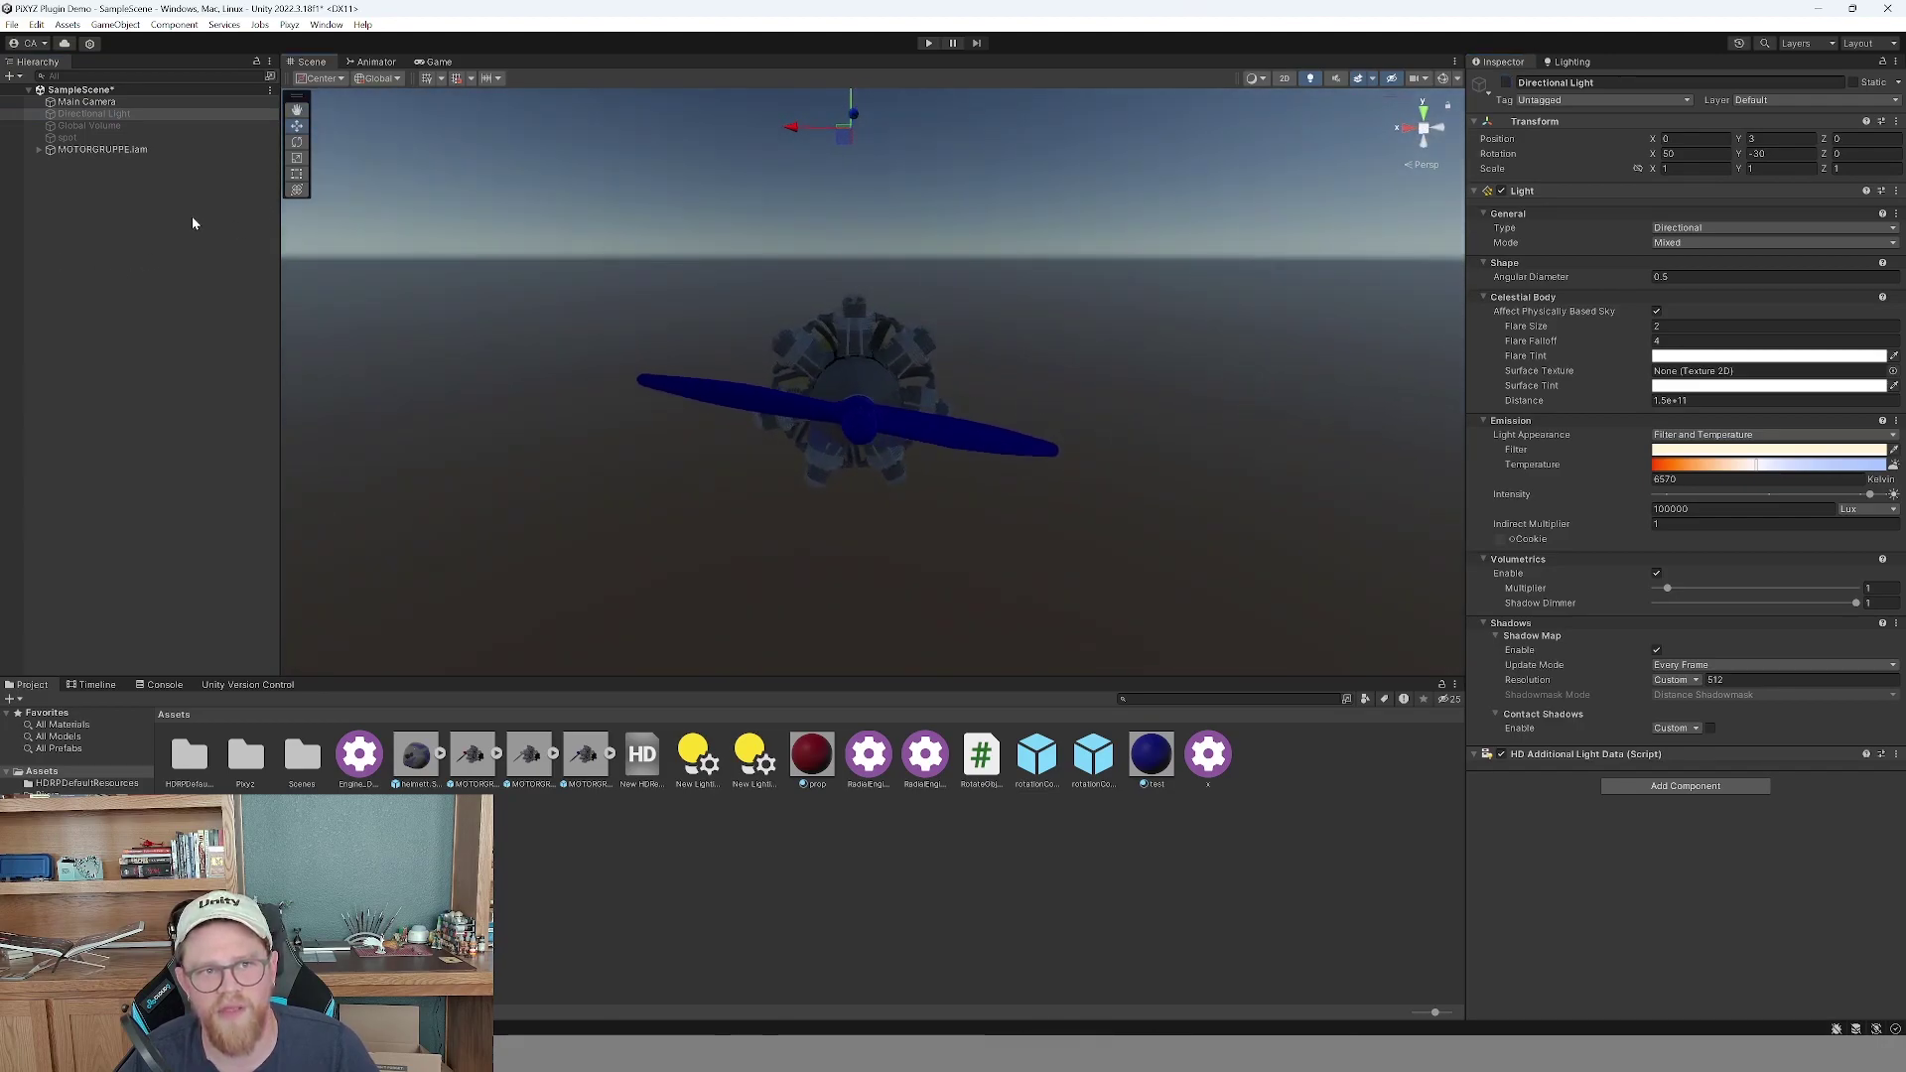
Add a Global Volume to the scene and create a new volume profile for it.
{"action": "right_click", "coordinate": [196, 217]}
{"action": "mouse_move", "coordinate": [279, 605]}
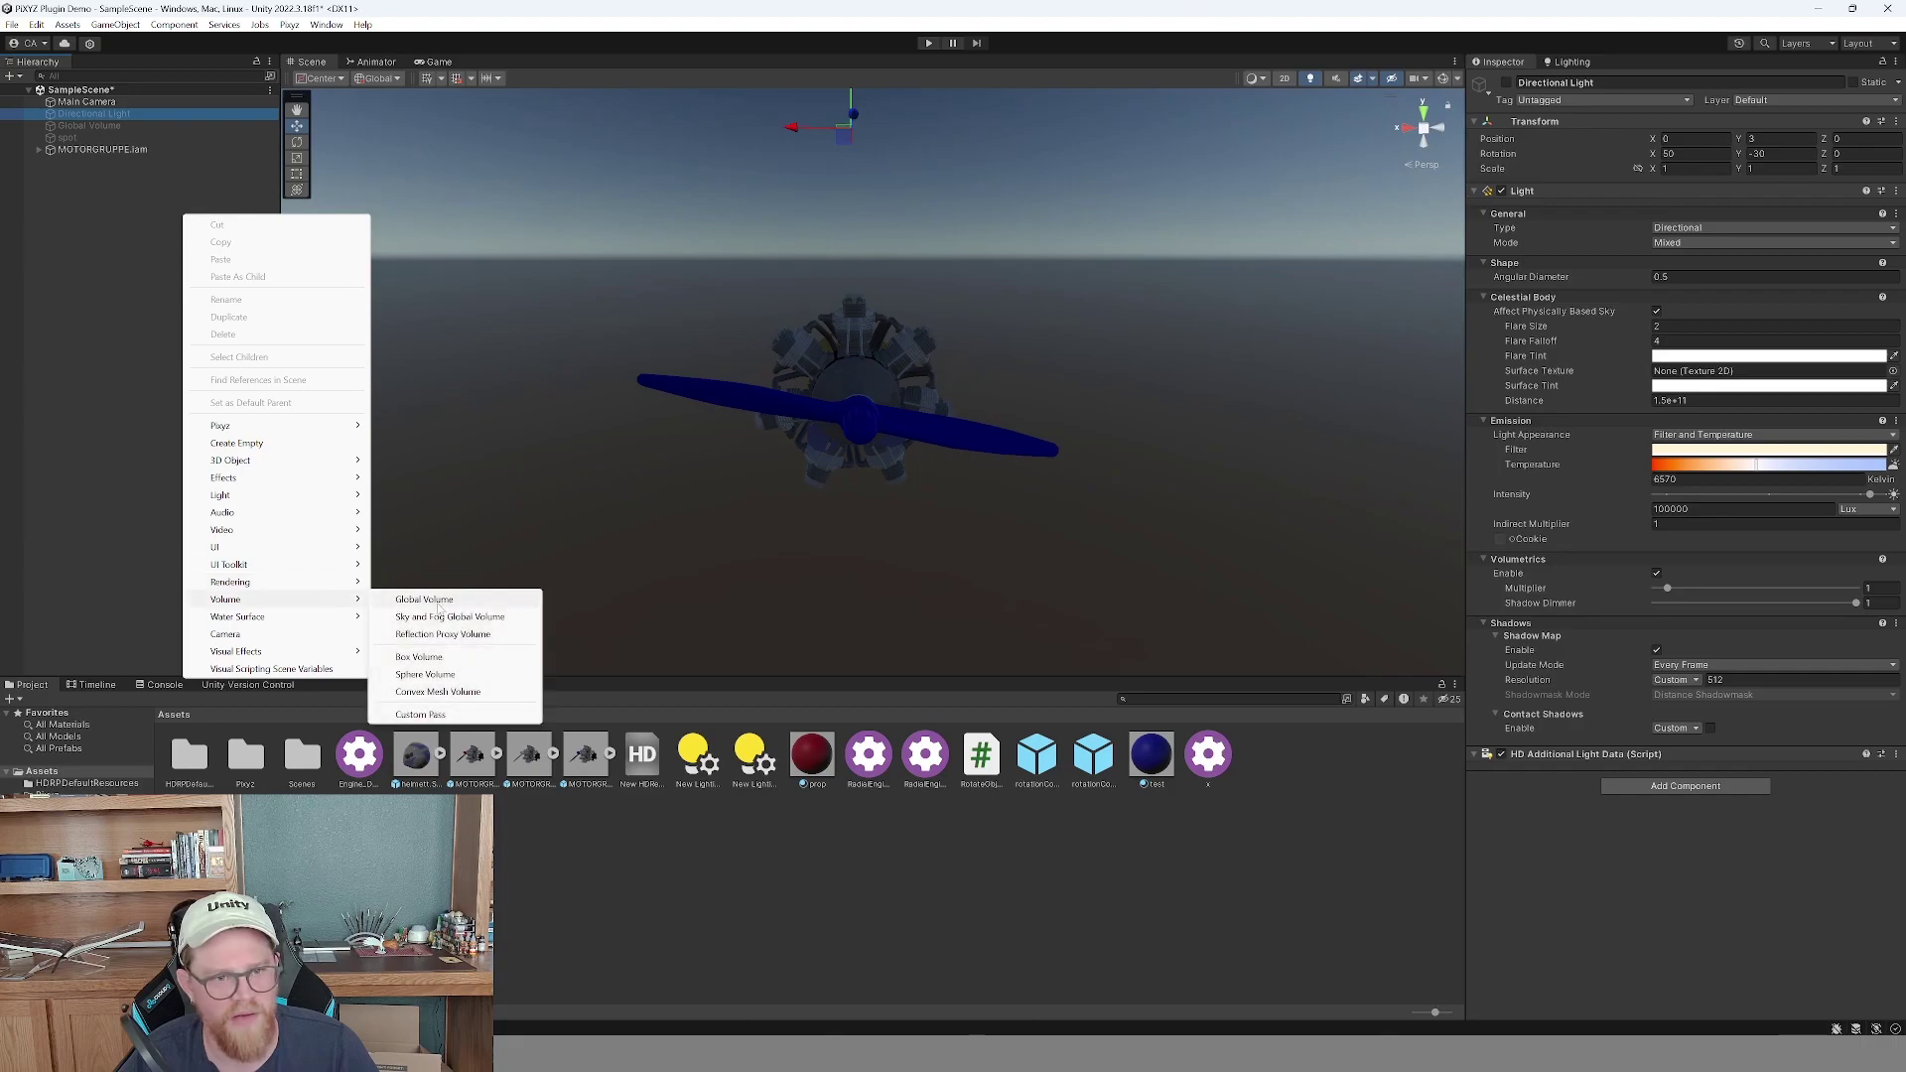
{"action": "left_click", "coordinate": [427, 600]}
{"action": "left_click", "coordinate": [1876, 254]}
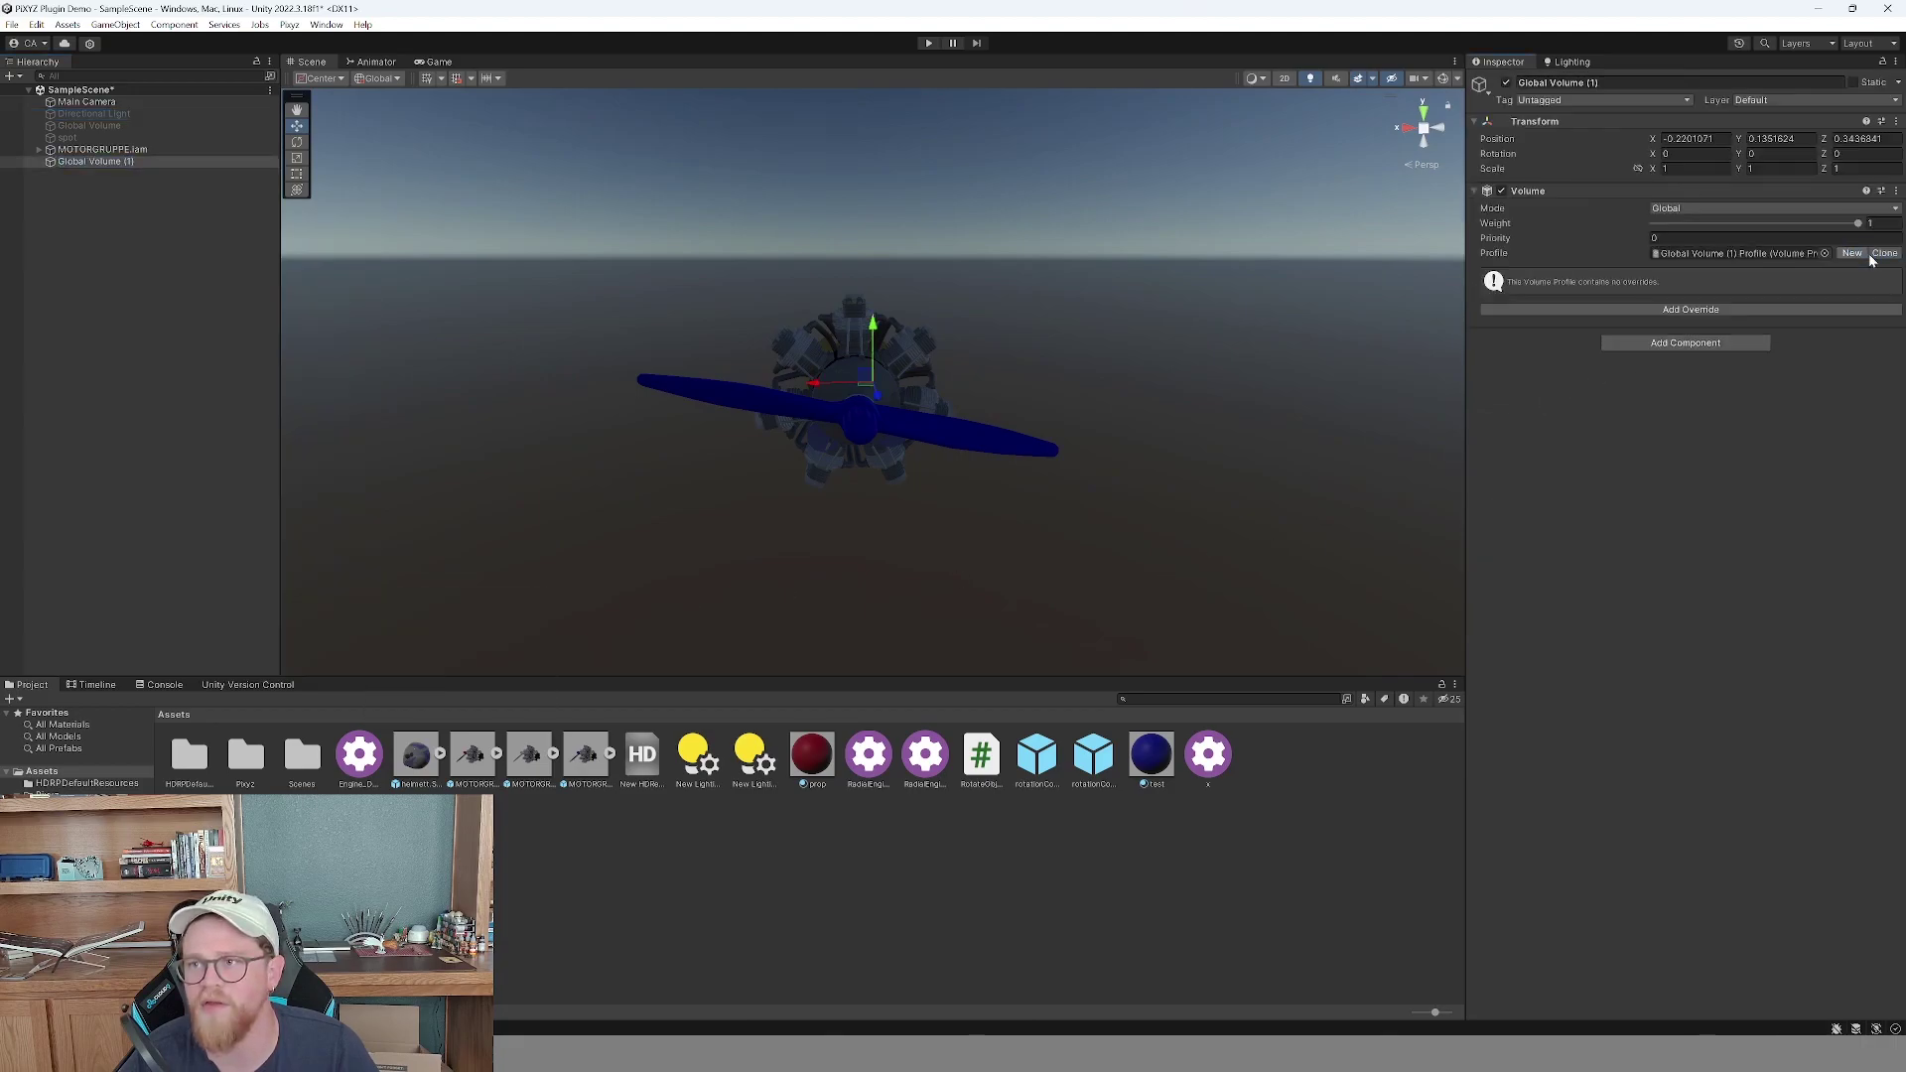
Add a Fog override to the new Global Volume, set its state to Enabled and its Fog Attenuation Distance to 15.
{"action": "left_click", "coordinate": [1738, 310]}
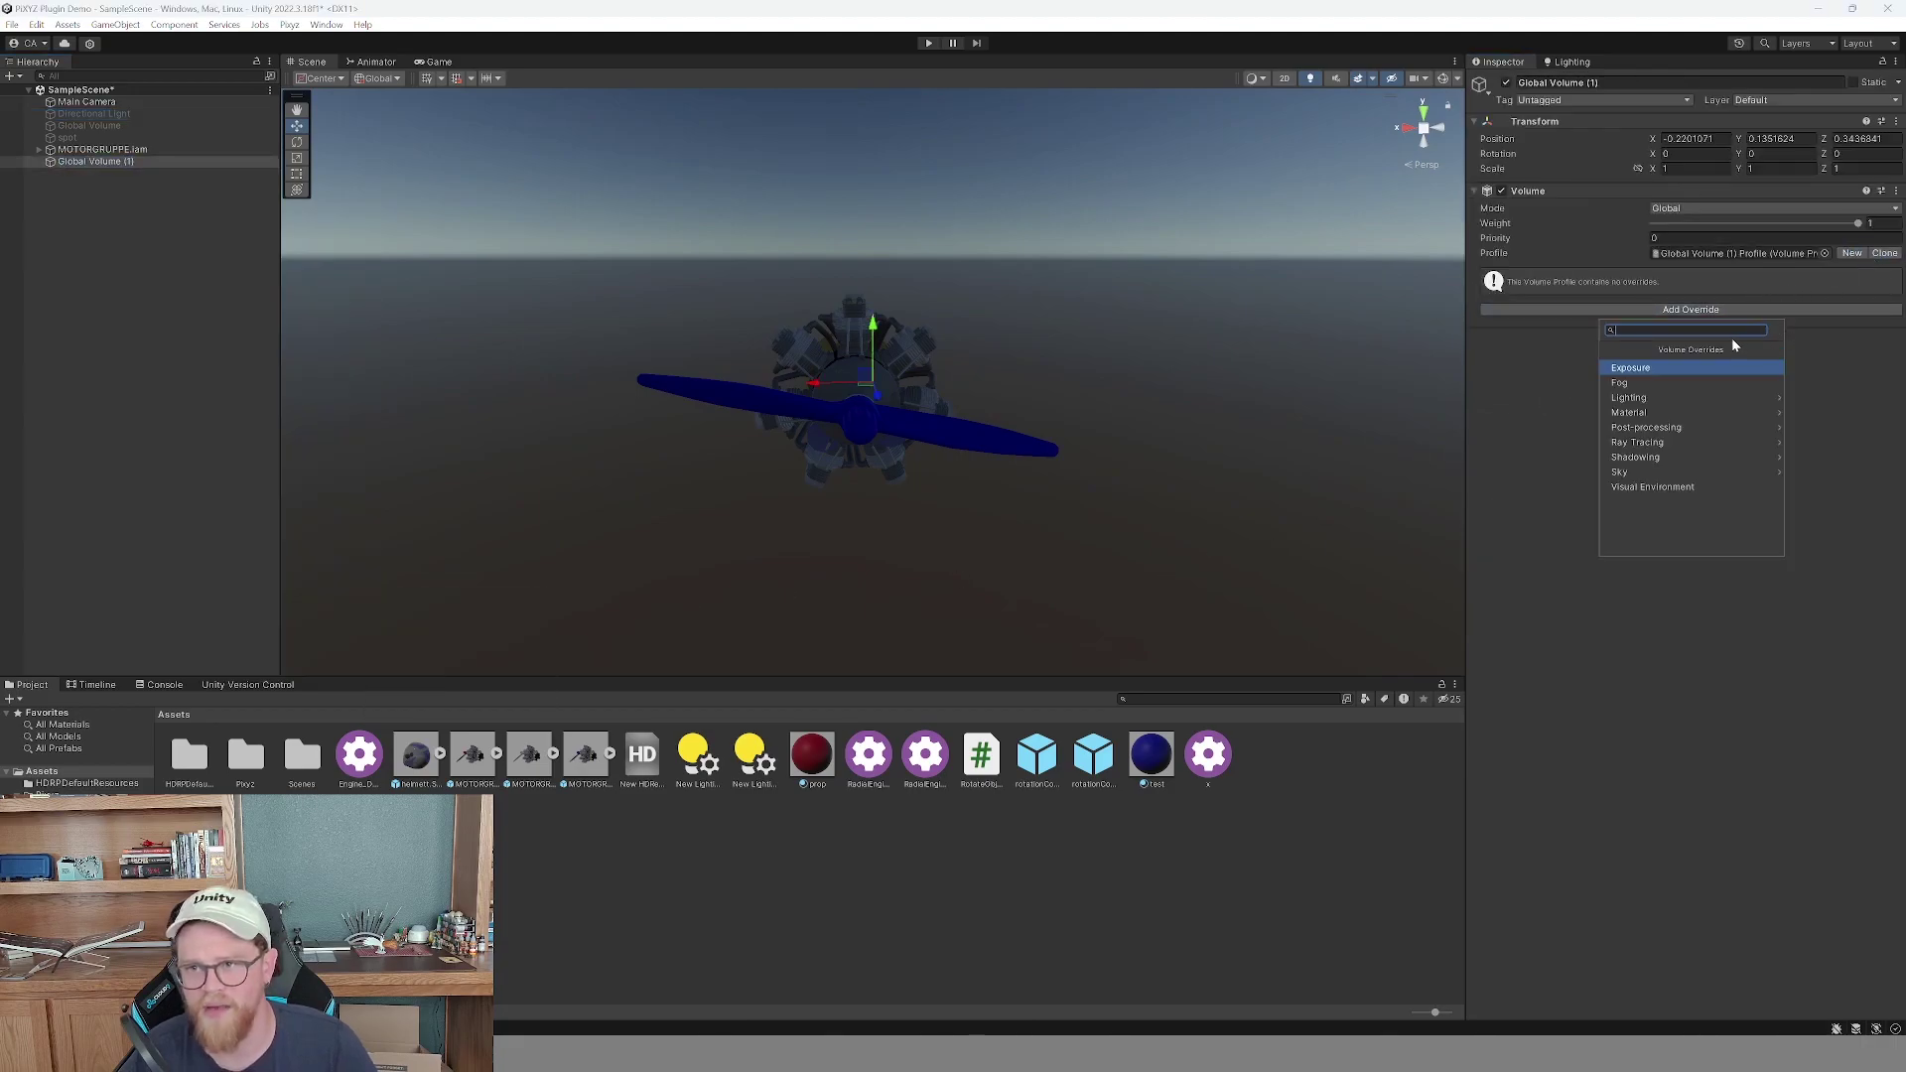
{"action": "left_click", "coordinate": [1662, 385]}
{"action": "left_click", "coordinate": [1494, 299]}
{"action": "left_click", "coordinate": [1688, 299]}
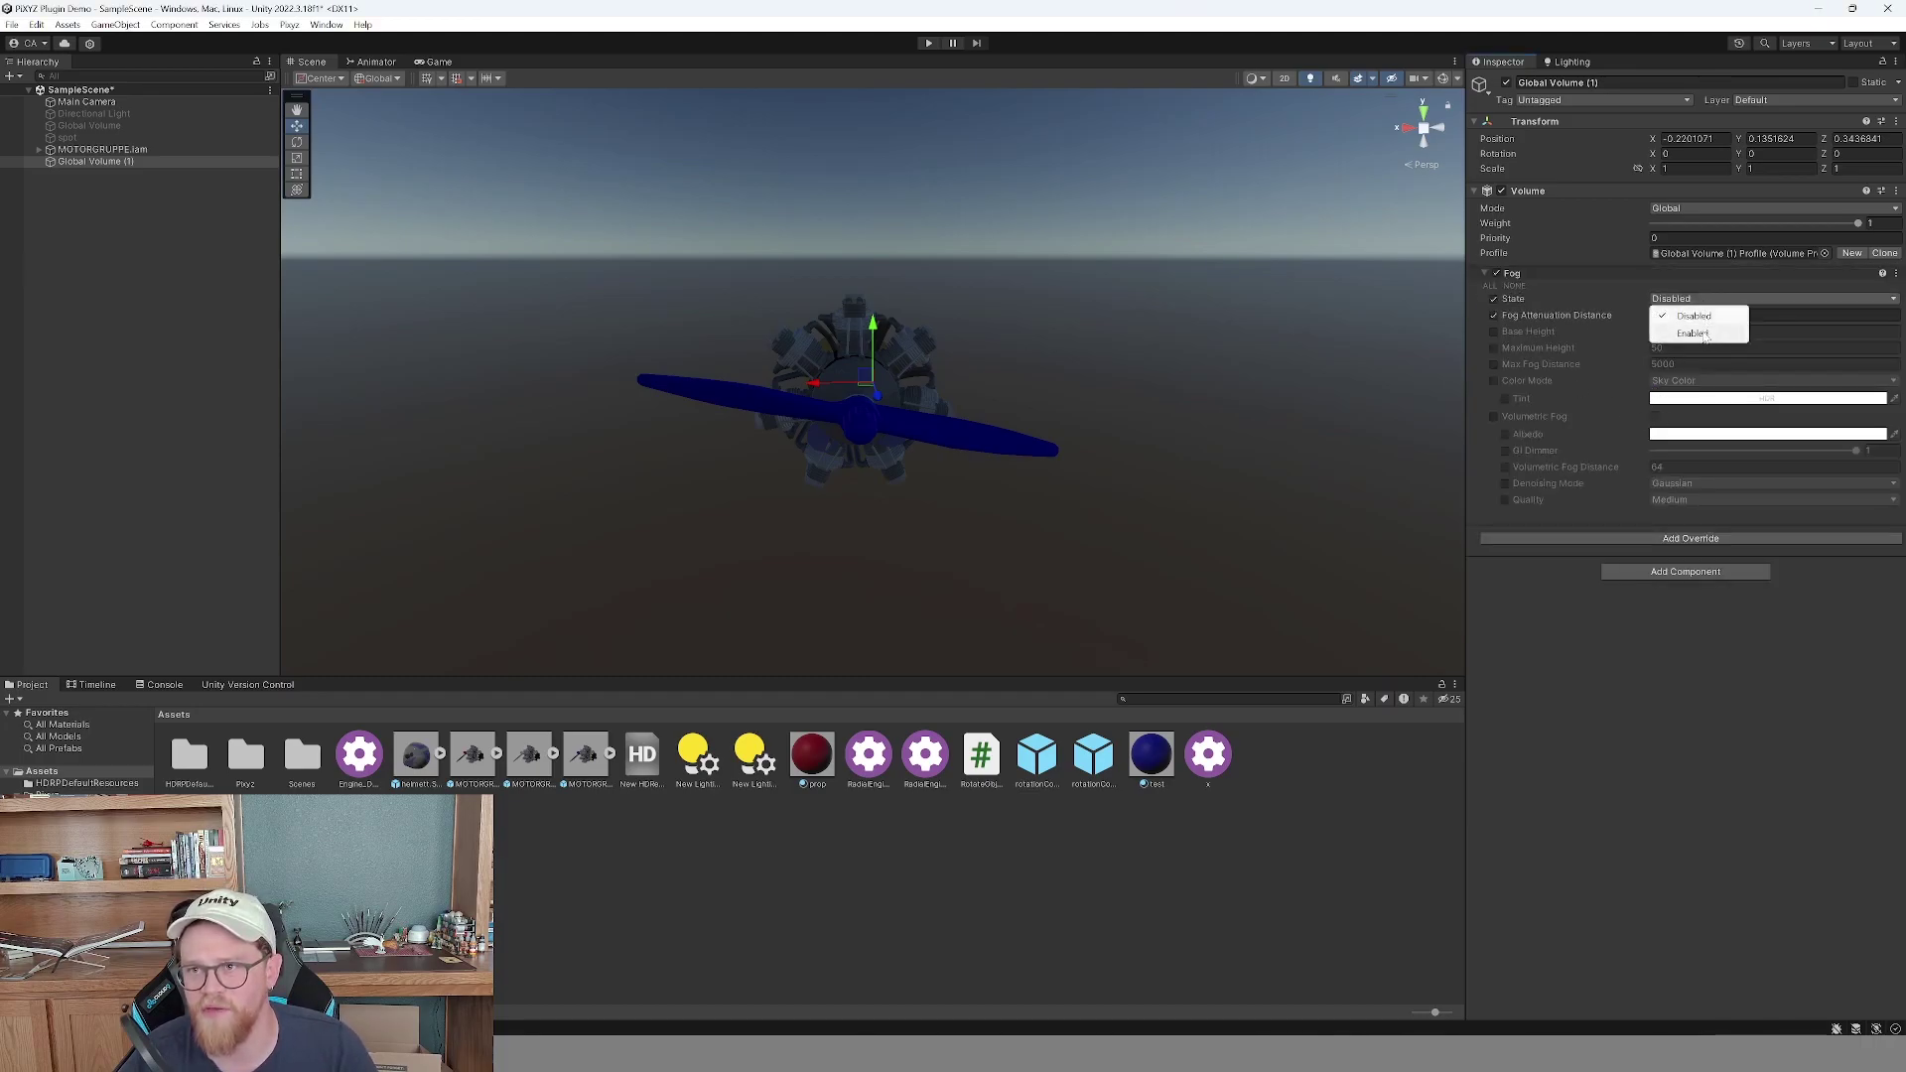
{"action": "left_click", "coordinate": [1688, 318]}
{"action": "left_click", "coordinate": [1628, 318]}
{"action": "type", "text": "15"}
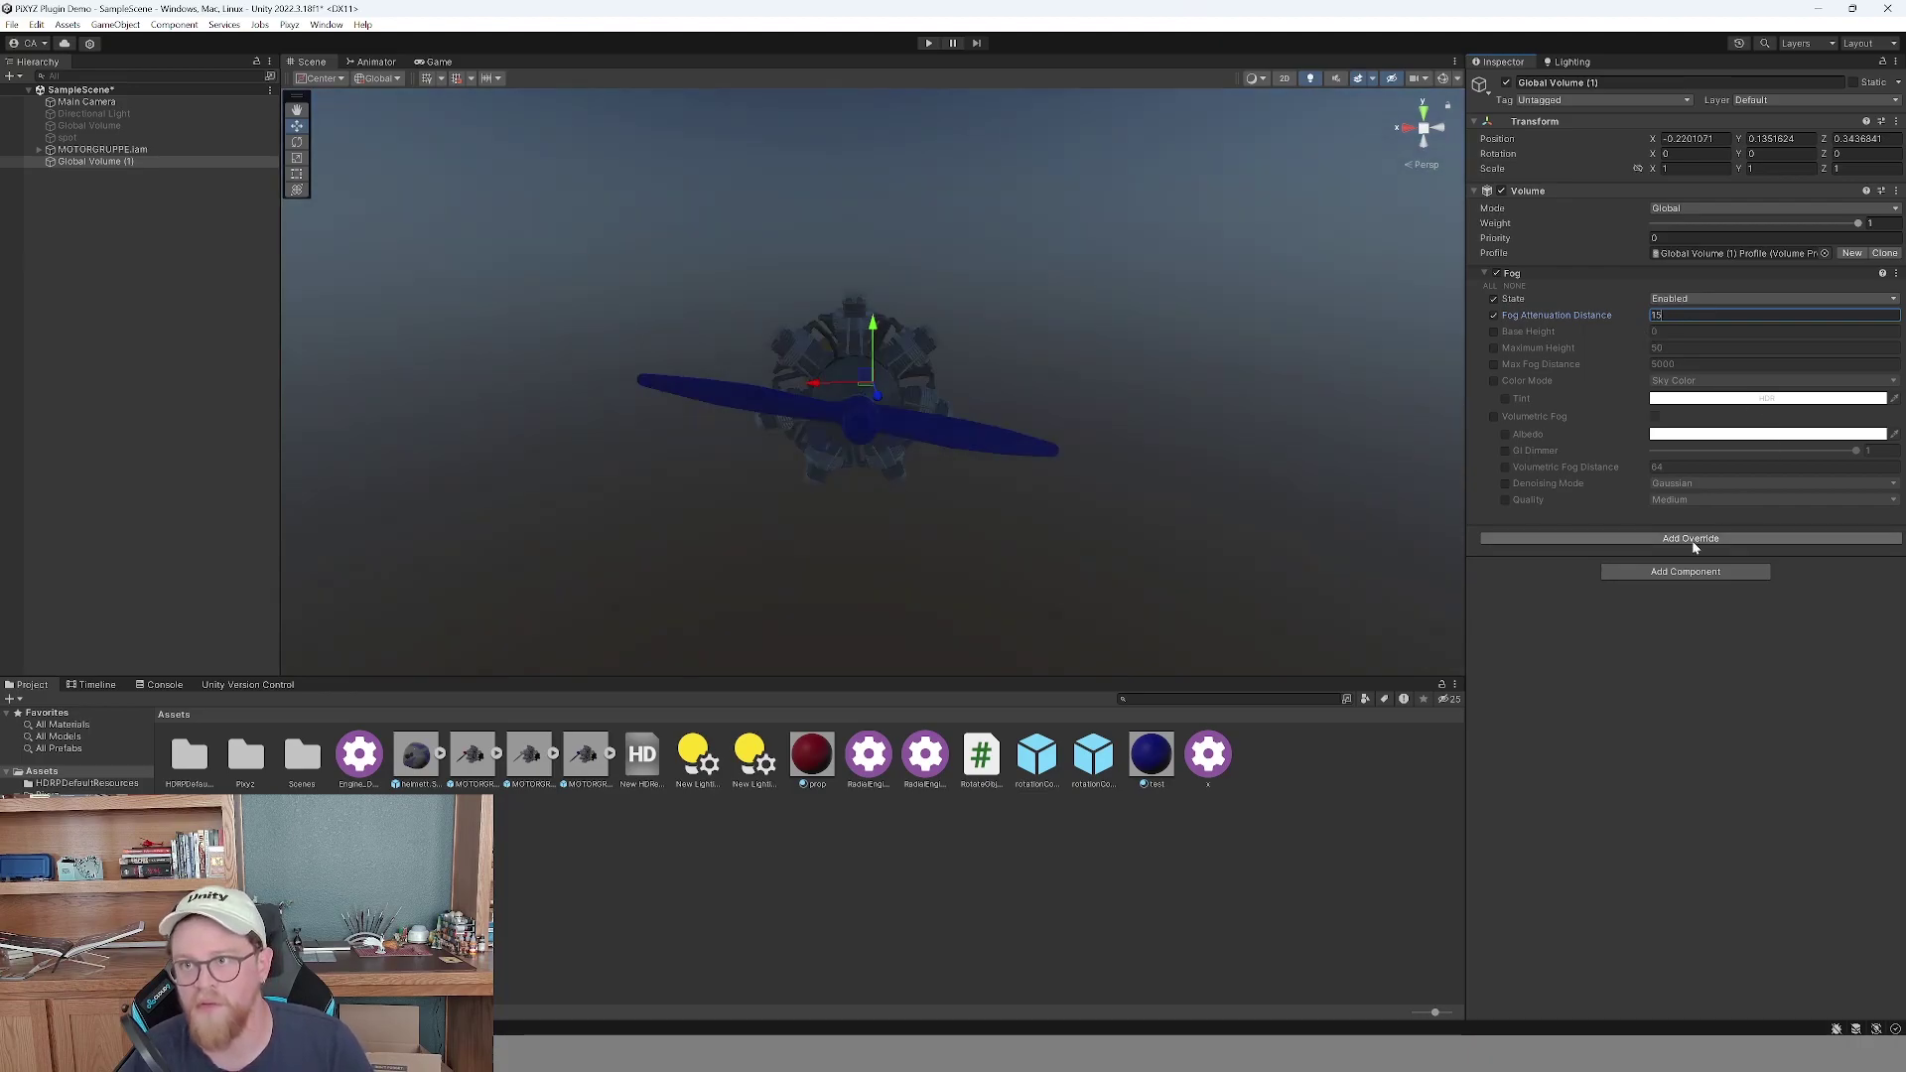
Override and turn on Volumetric Fog in the Global Volume's Fog settings.
{"action": "left_click_drag", "start_coordinate": [1254, 407], "coordinate": [965, 349], "text": "alt"}
{"action": "right_click_drag", "start_coordinate": [966, 349], "coordinate": [1315, 466], "text": "alt"}
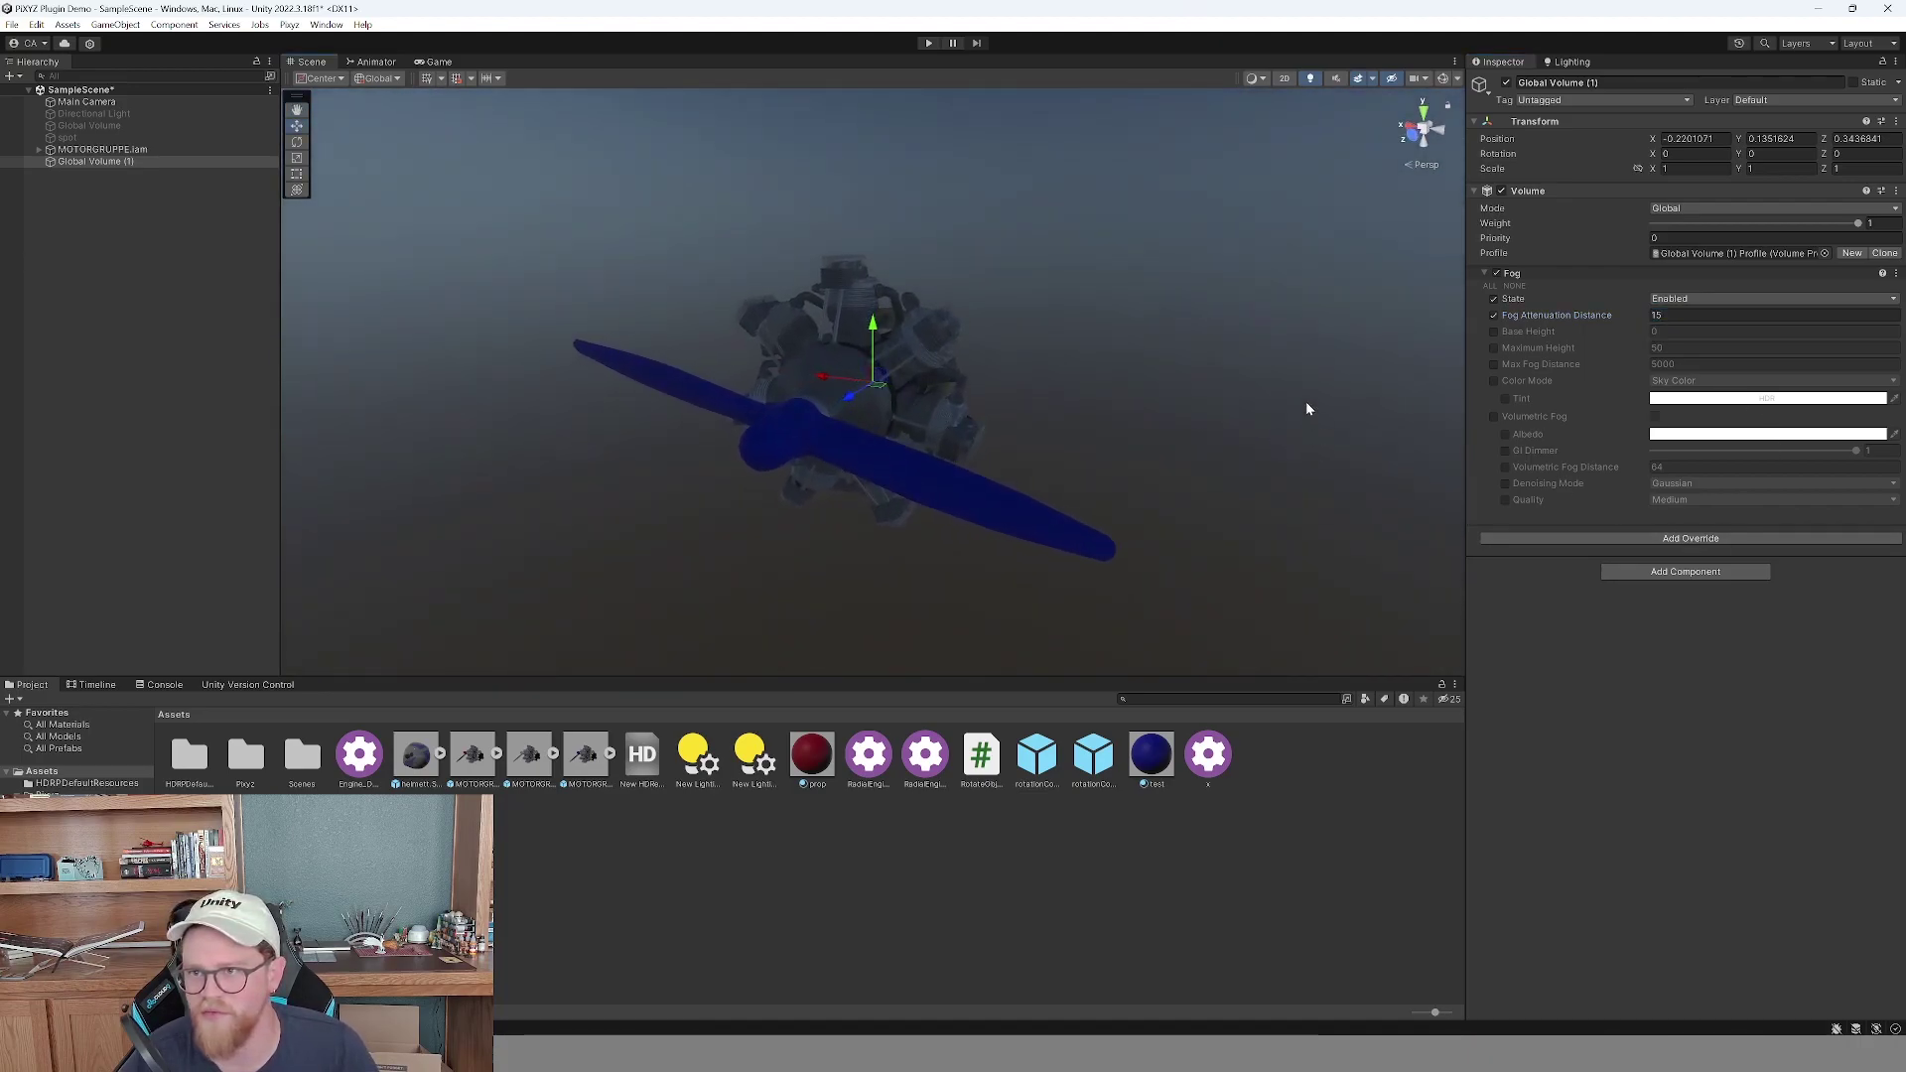
{"action": "left_click", "coordinate": [1494, 418]}
{"action": "left_click", "coordinate": [1655, 417]}
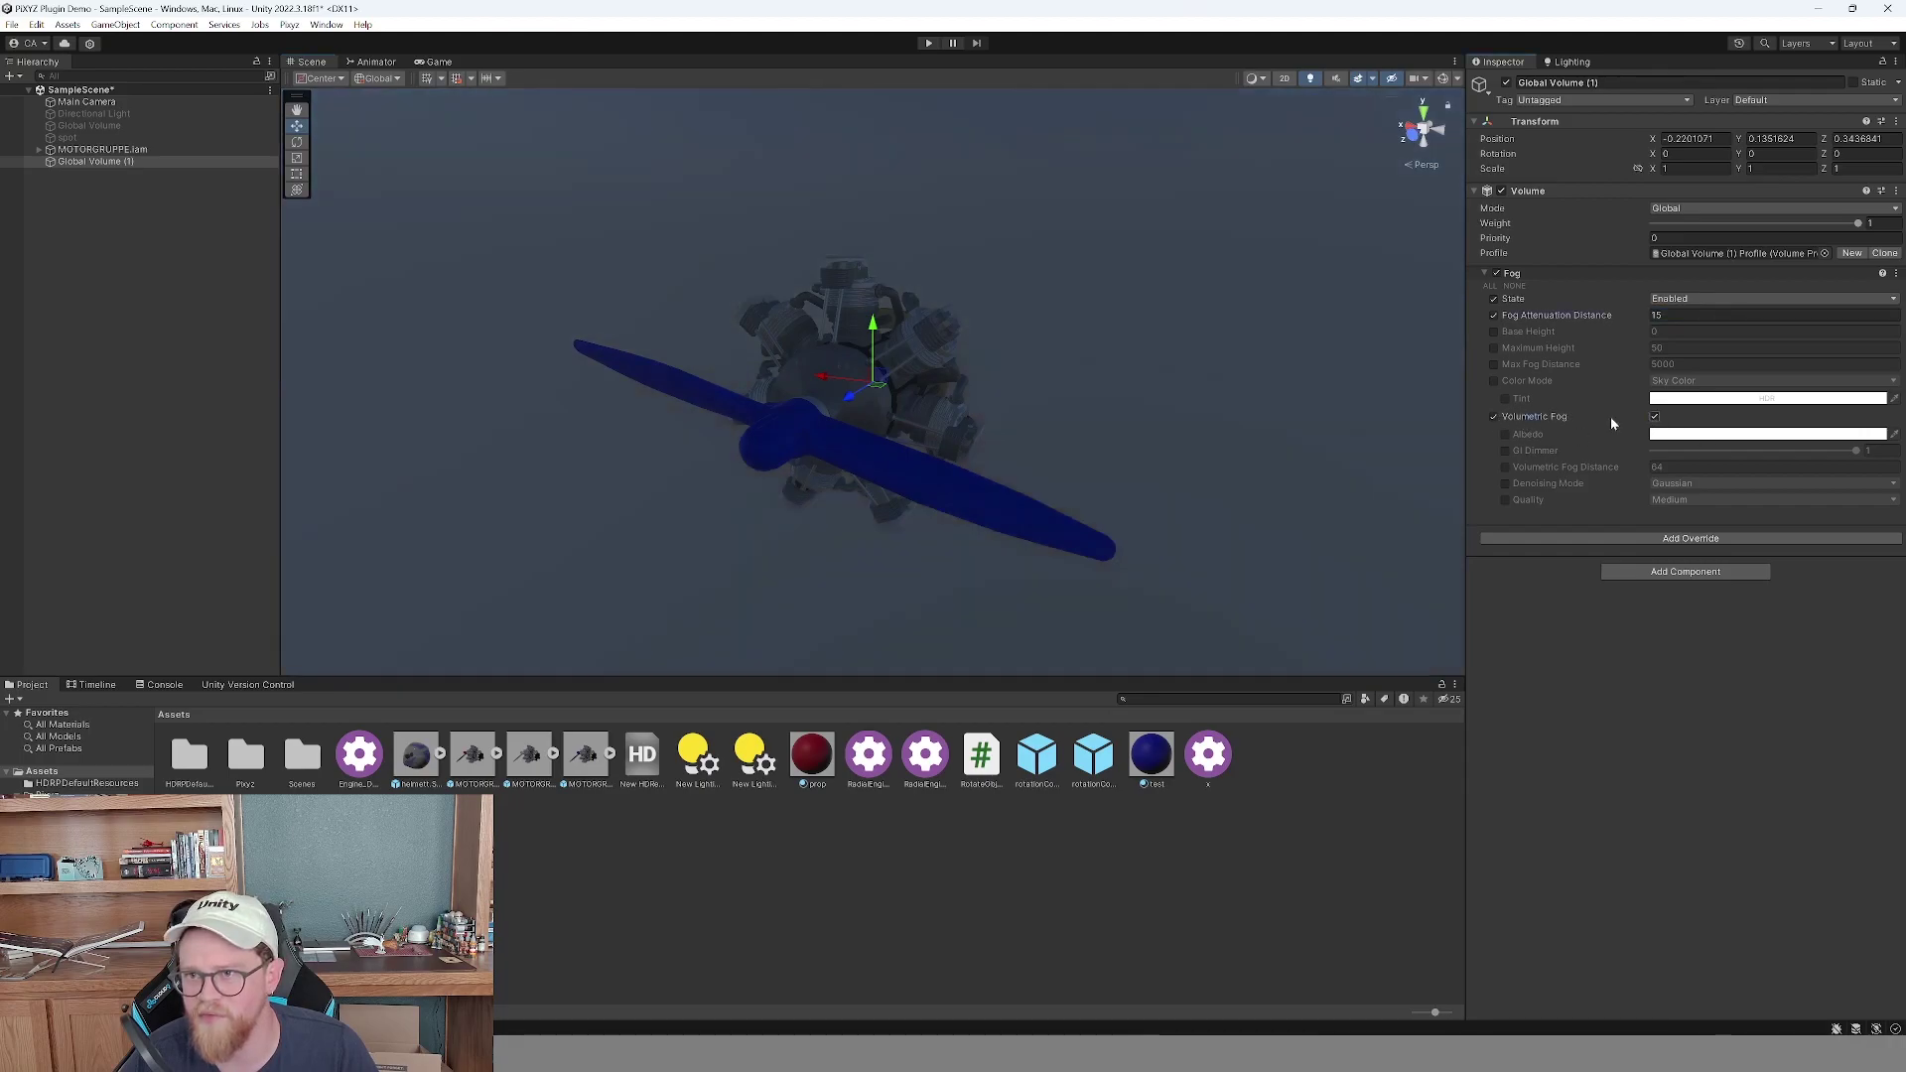
{"action": "left_click_drag", "start_coordinate": [1248, 383], "coordinate": [1182, 359], "text": "alt"}
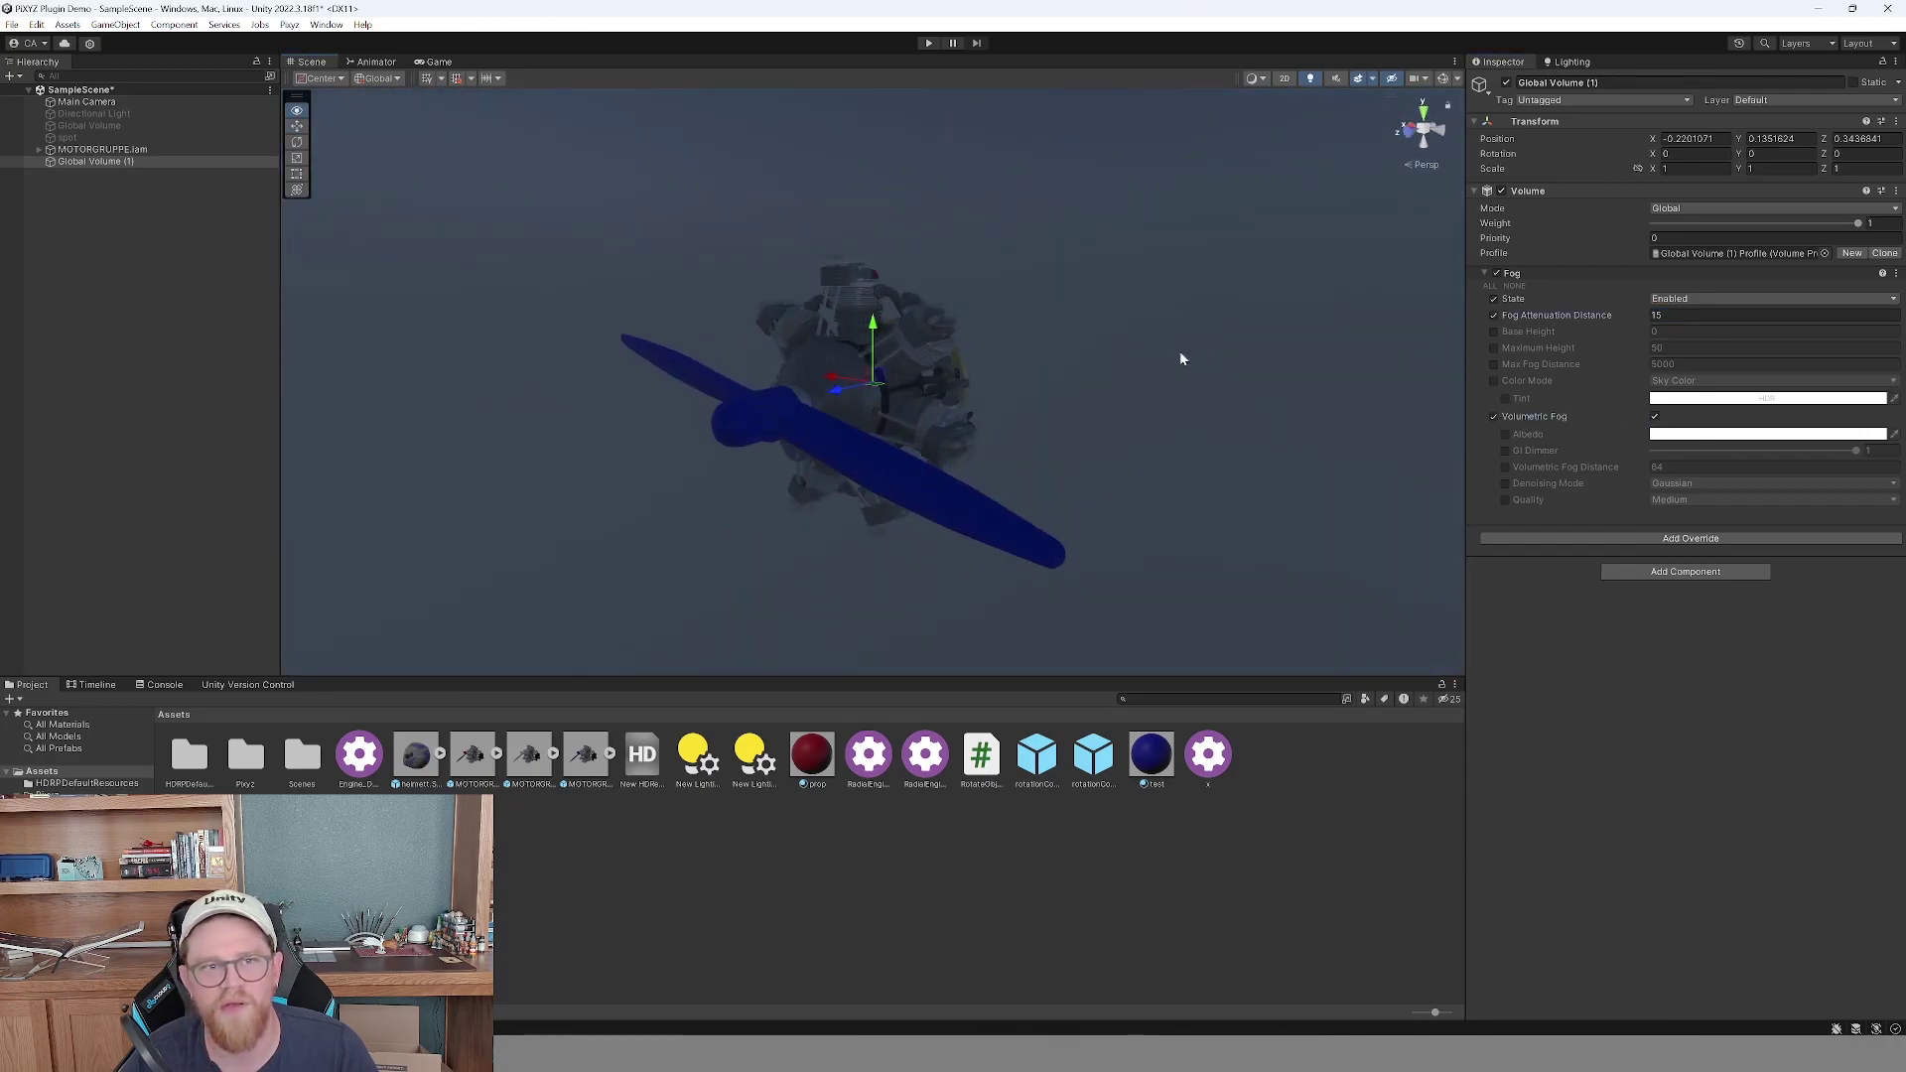
Add a Spot Light to the scene and set its light mode to Mixed.
{"action": "left_click", "coordinate": [103, 206]}
{"action": "right_click", "coordinate": [112, 184]}
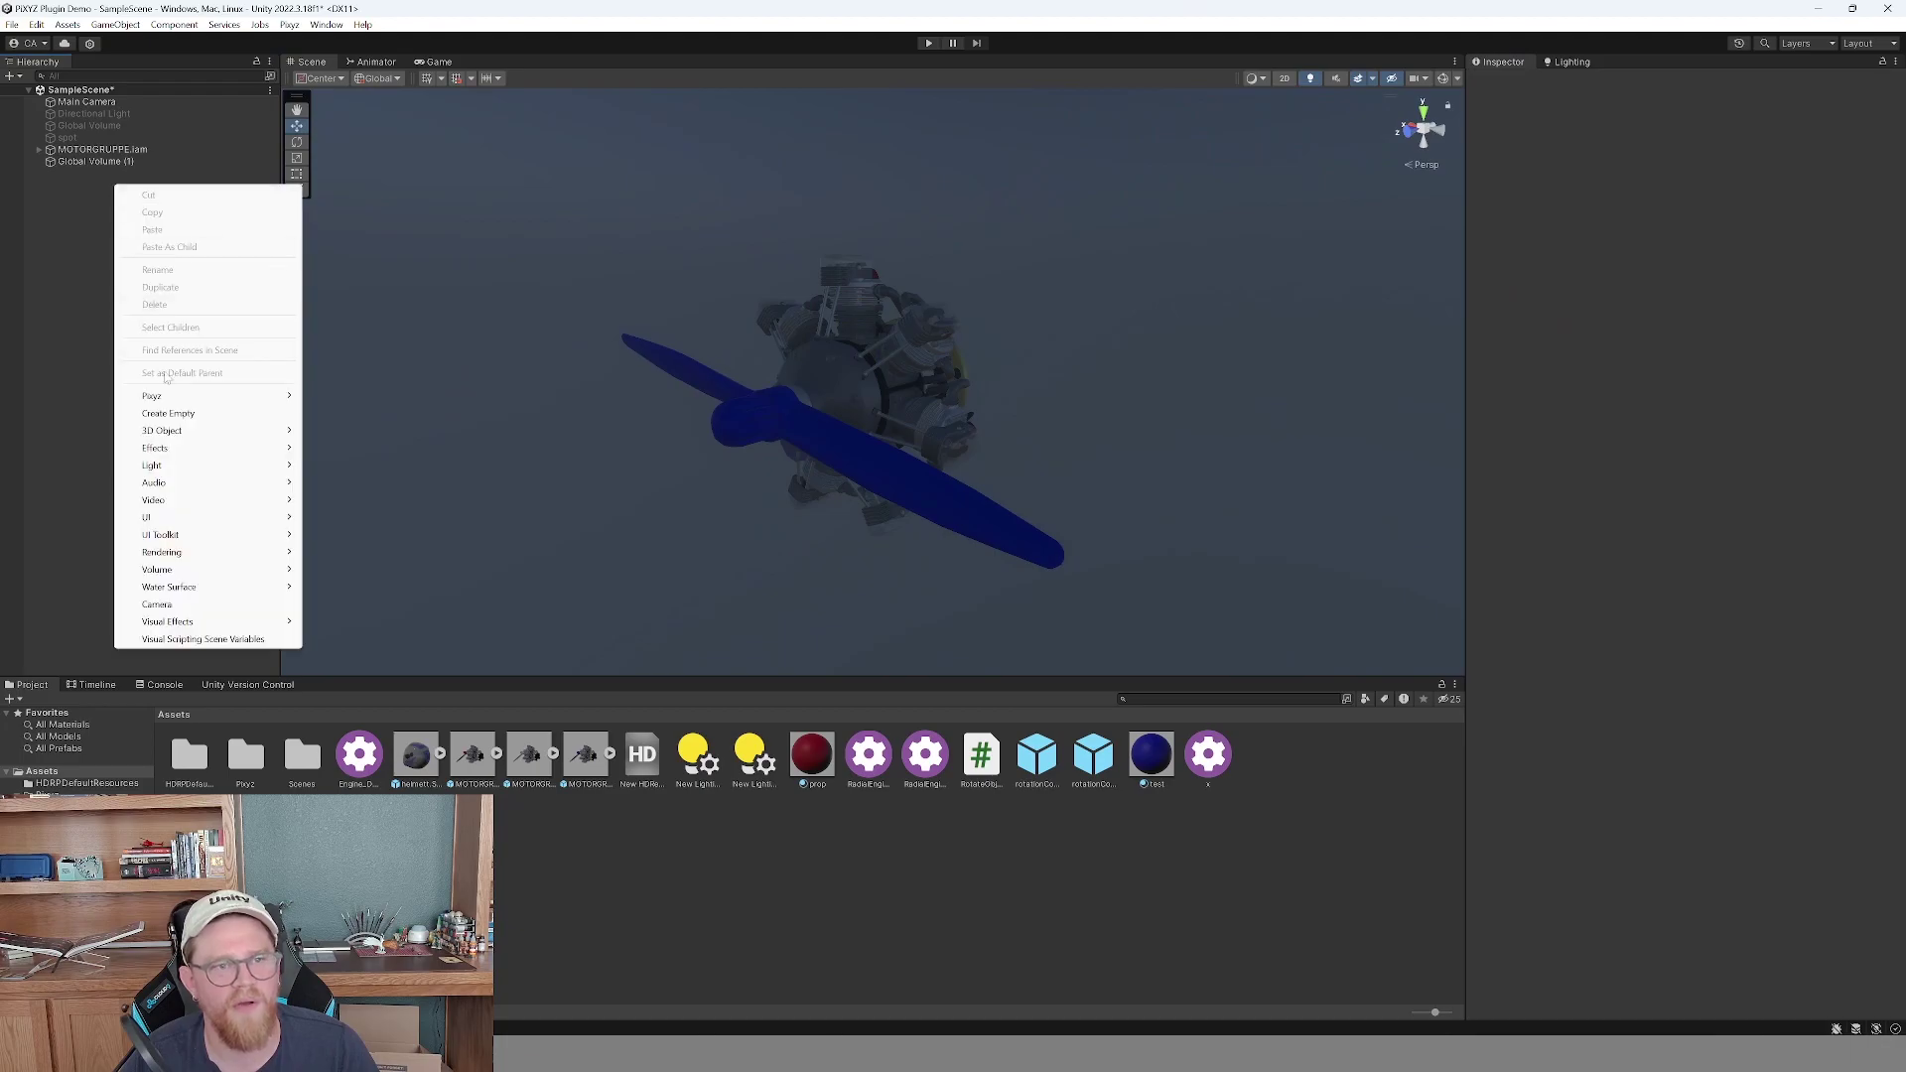
{"action": "mouse_move", "coordinate": [243, 470]}
{"action": "left_click", "coordinate": [348, 500]}
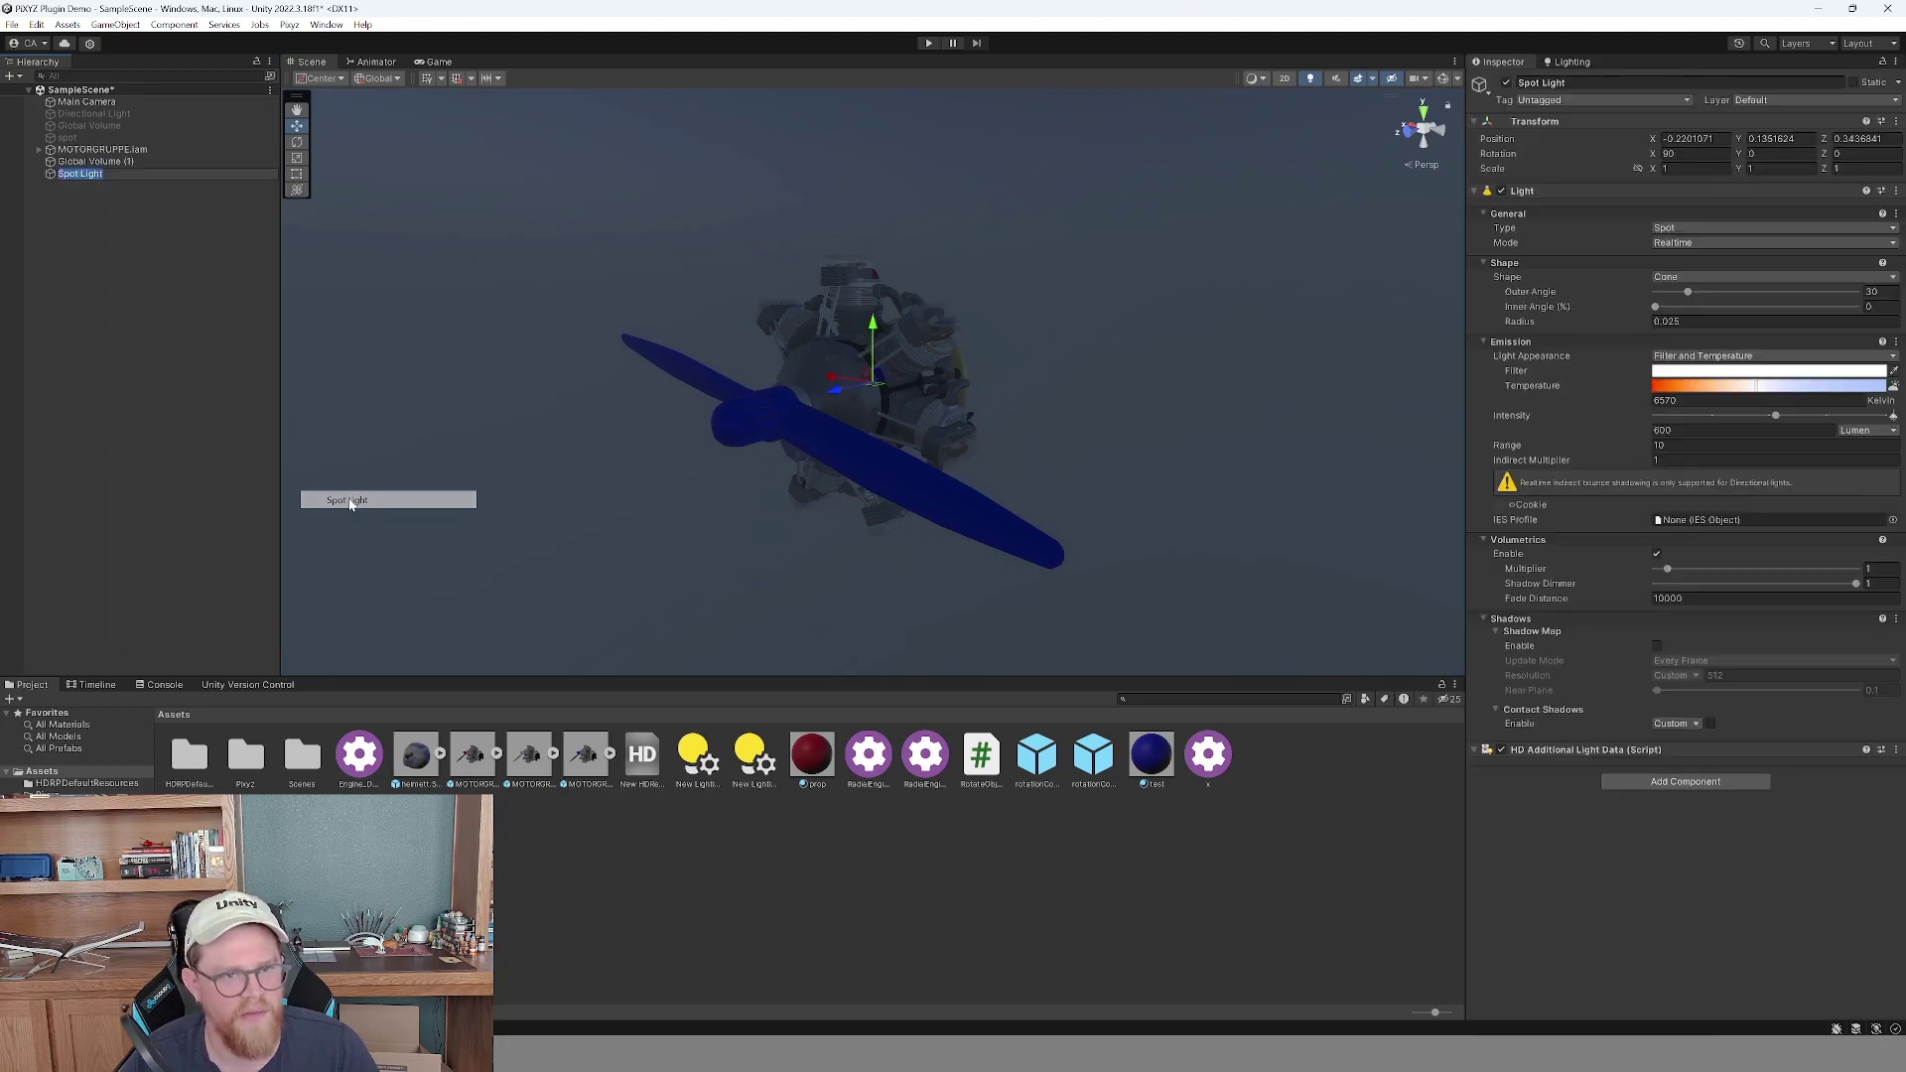
{"action": "left_click", "coordinate": [213, 241]}
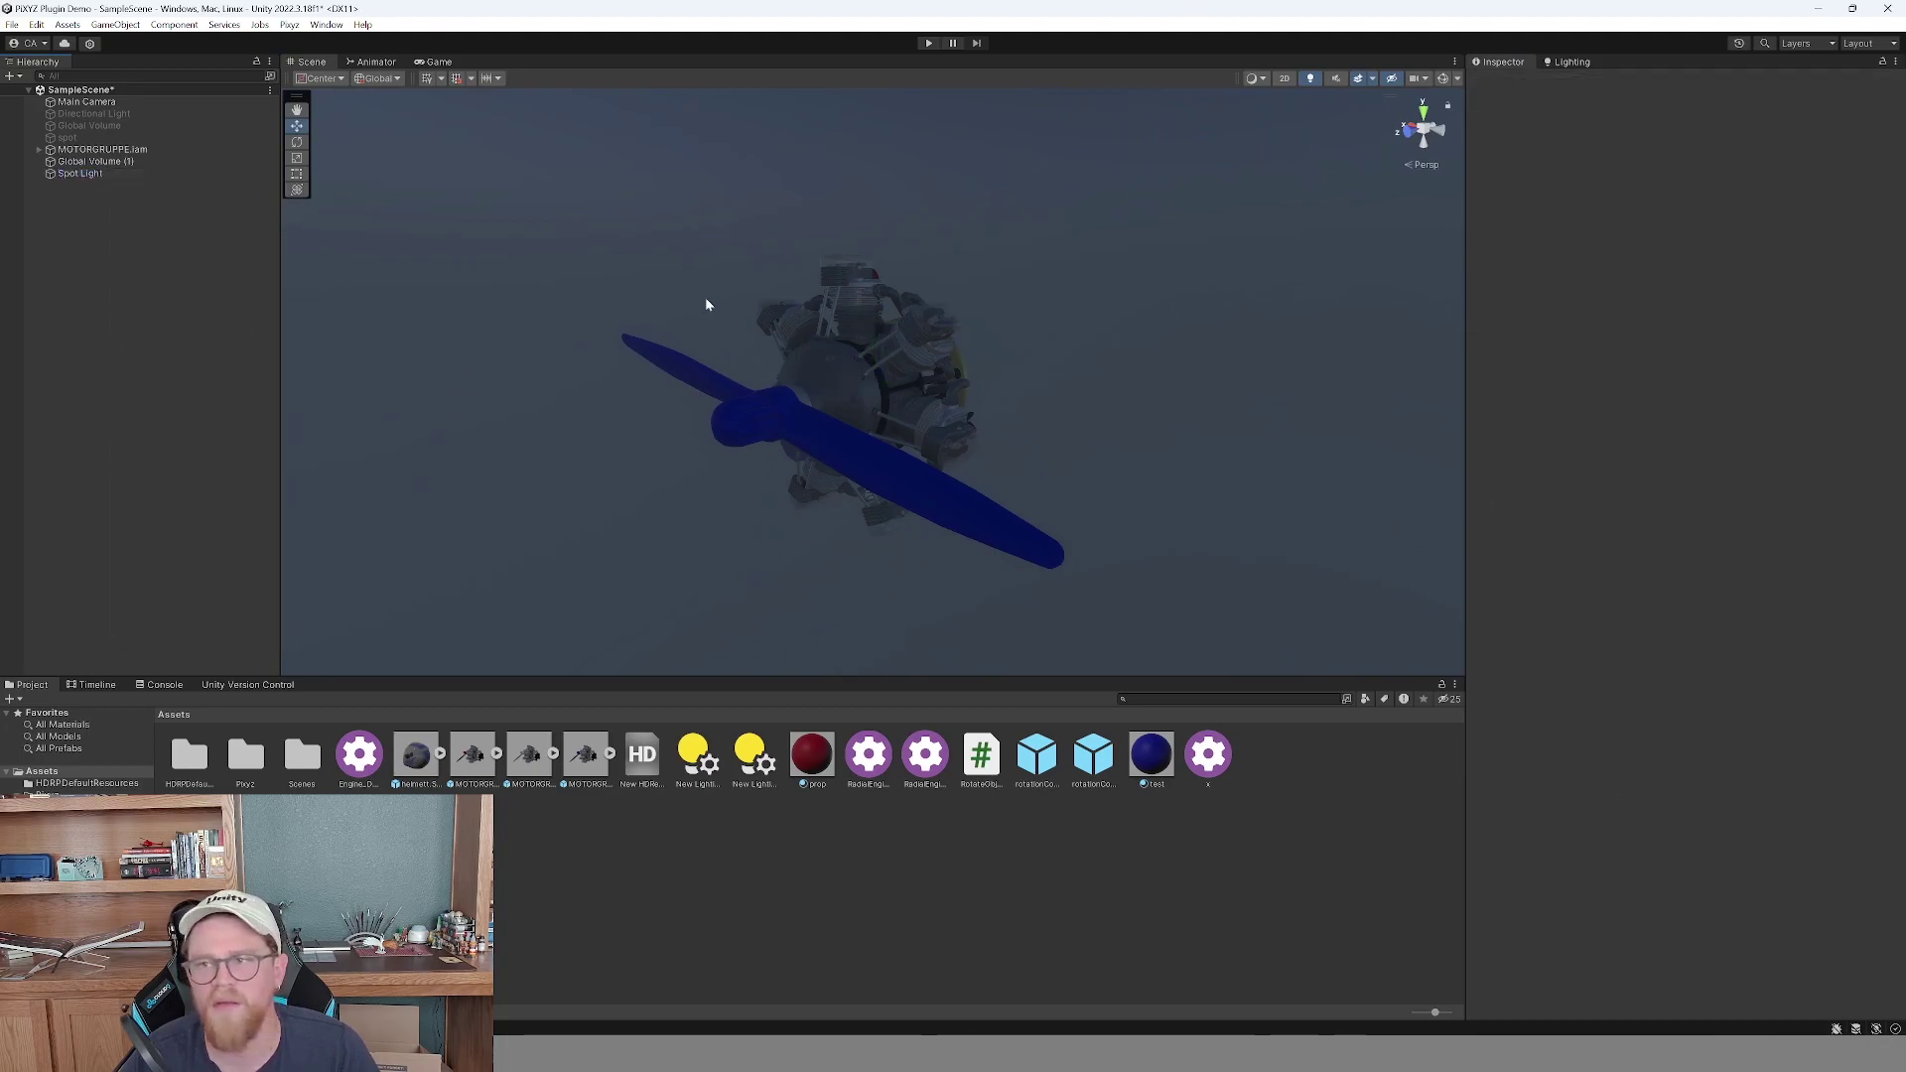
{"action": "left_click", "coordinate": [157, 174]}
{"action": "left_click", "coordinate": [1773, 242]}
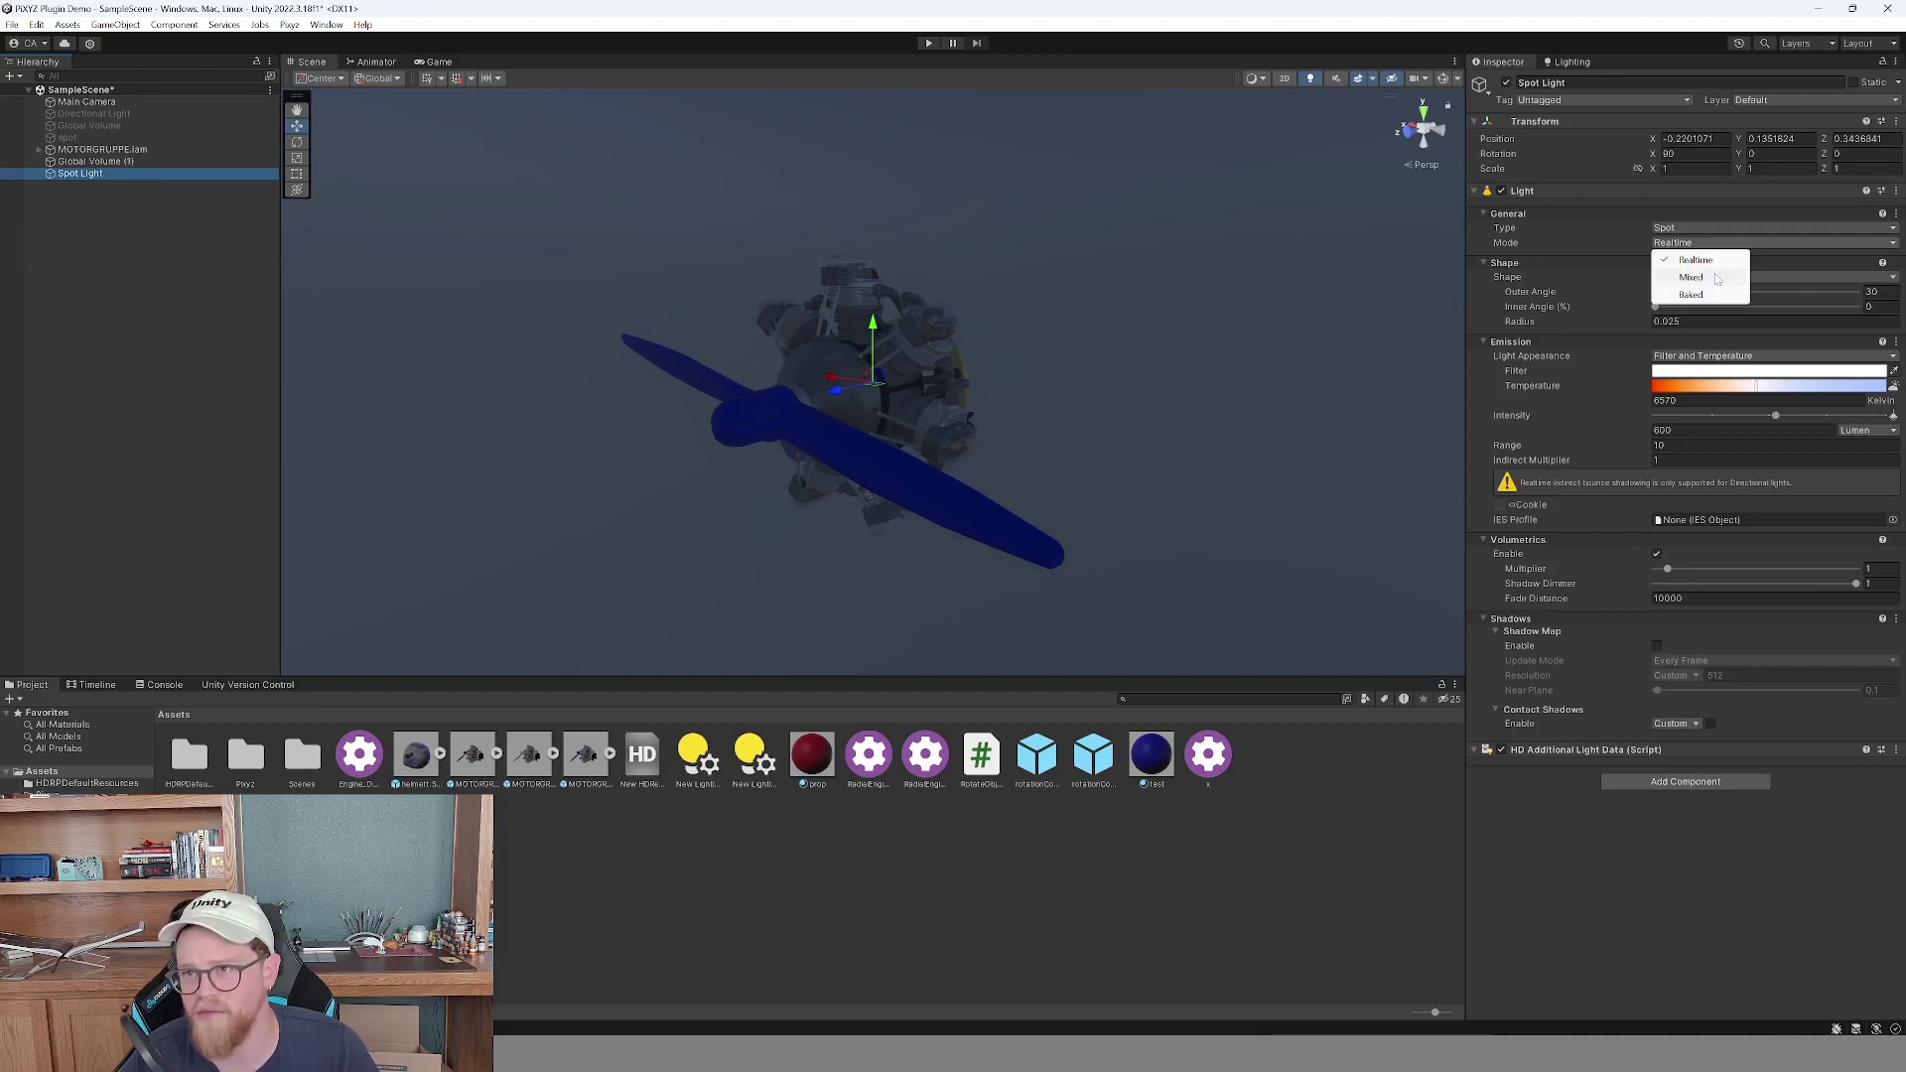
{"action": "left_click", "coordinate": [1717, 280]}
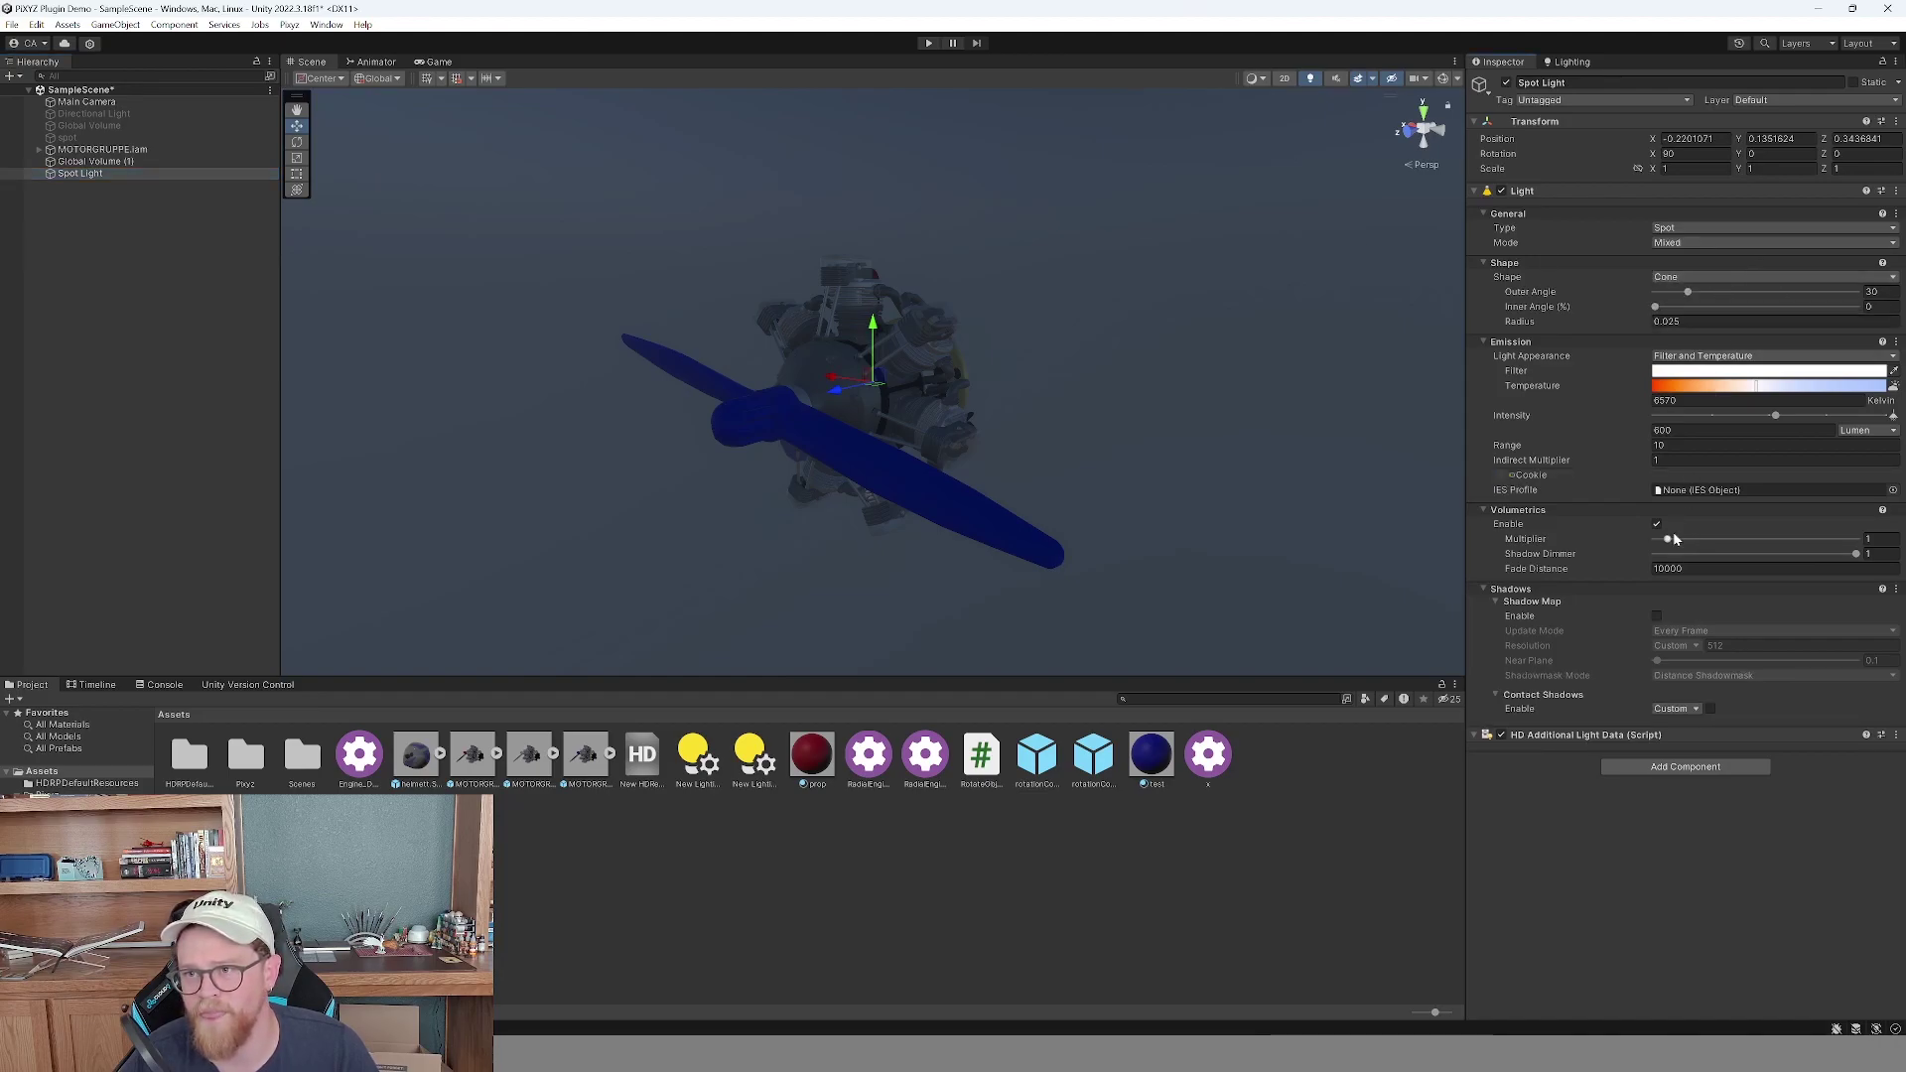
Raise the spot light above the engine to about Y 2.22 and increase its intensity to 40000 lumen.
{"action": "left_click_drag", "start_coordinate": [877, 335], "coordinate": [860, 112]}
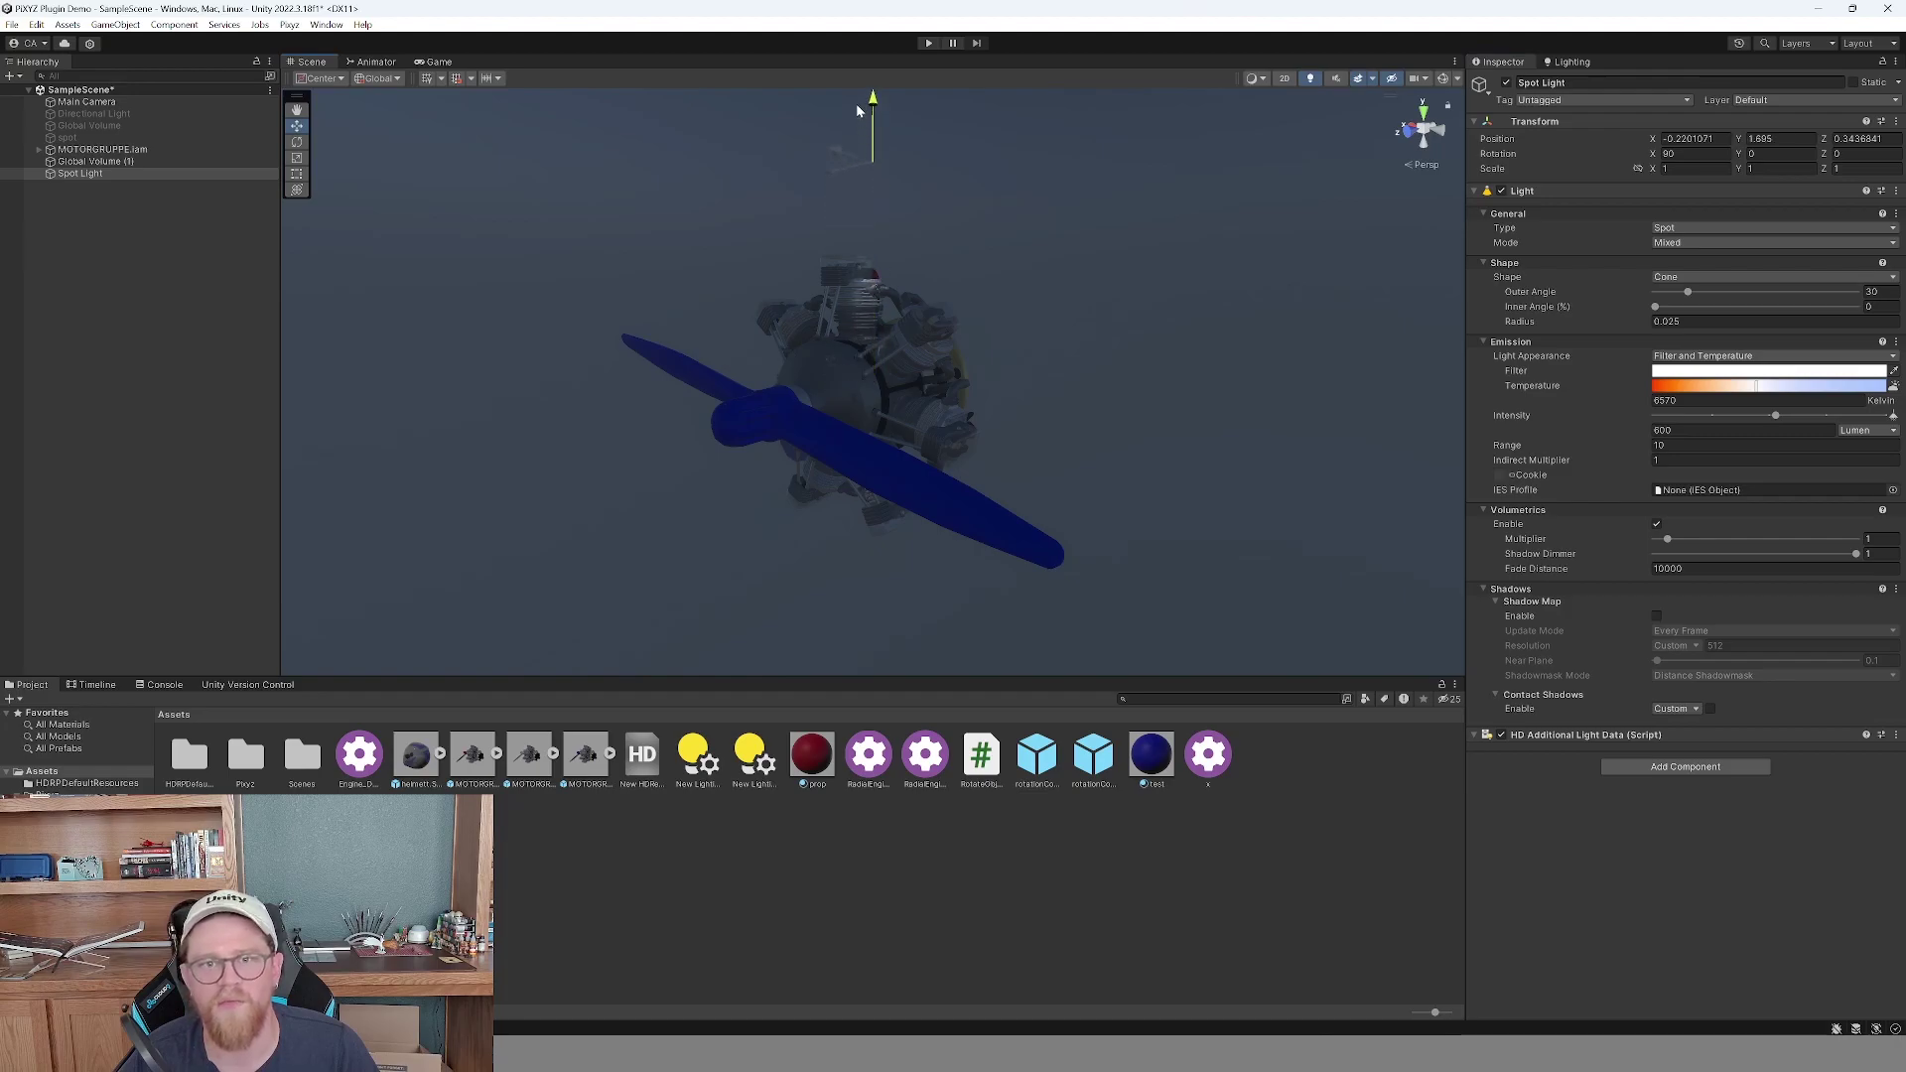
{"action": "left_click_drag", "start_coordinate": [1009, 221], "coordinate": [884, 266], "text": "alt"}
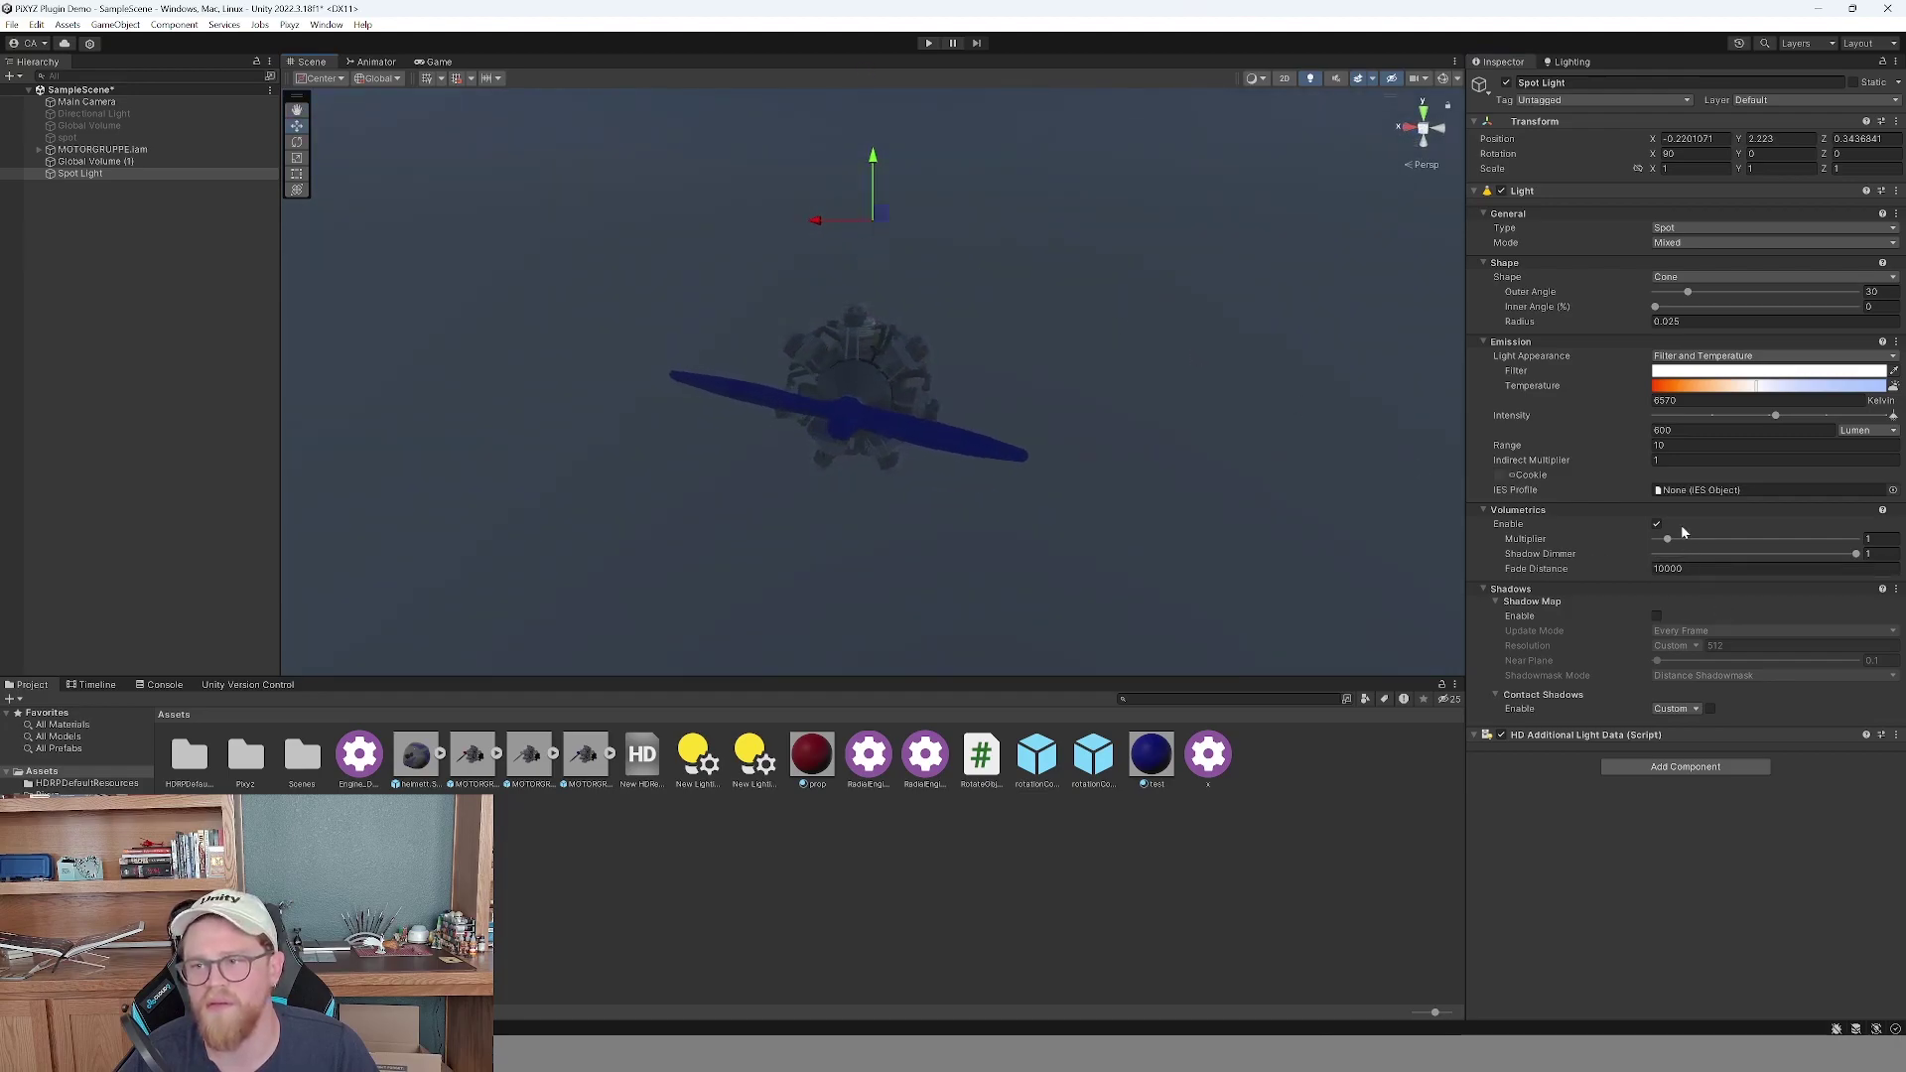
{"action": "left_click_drag", "start_coordinate": [1775, 416], "coordinate": [1896, 417]}
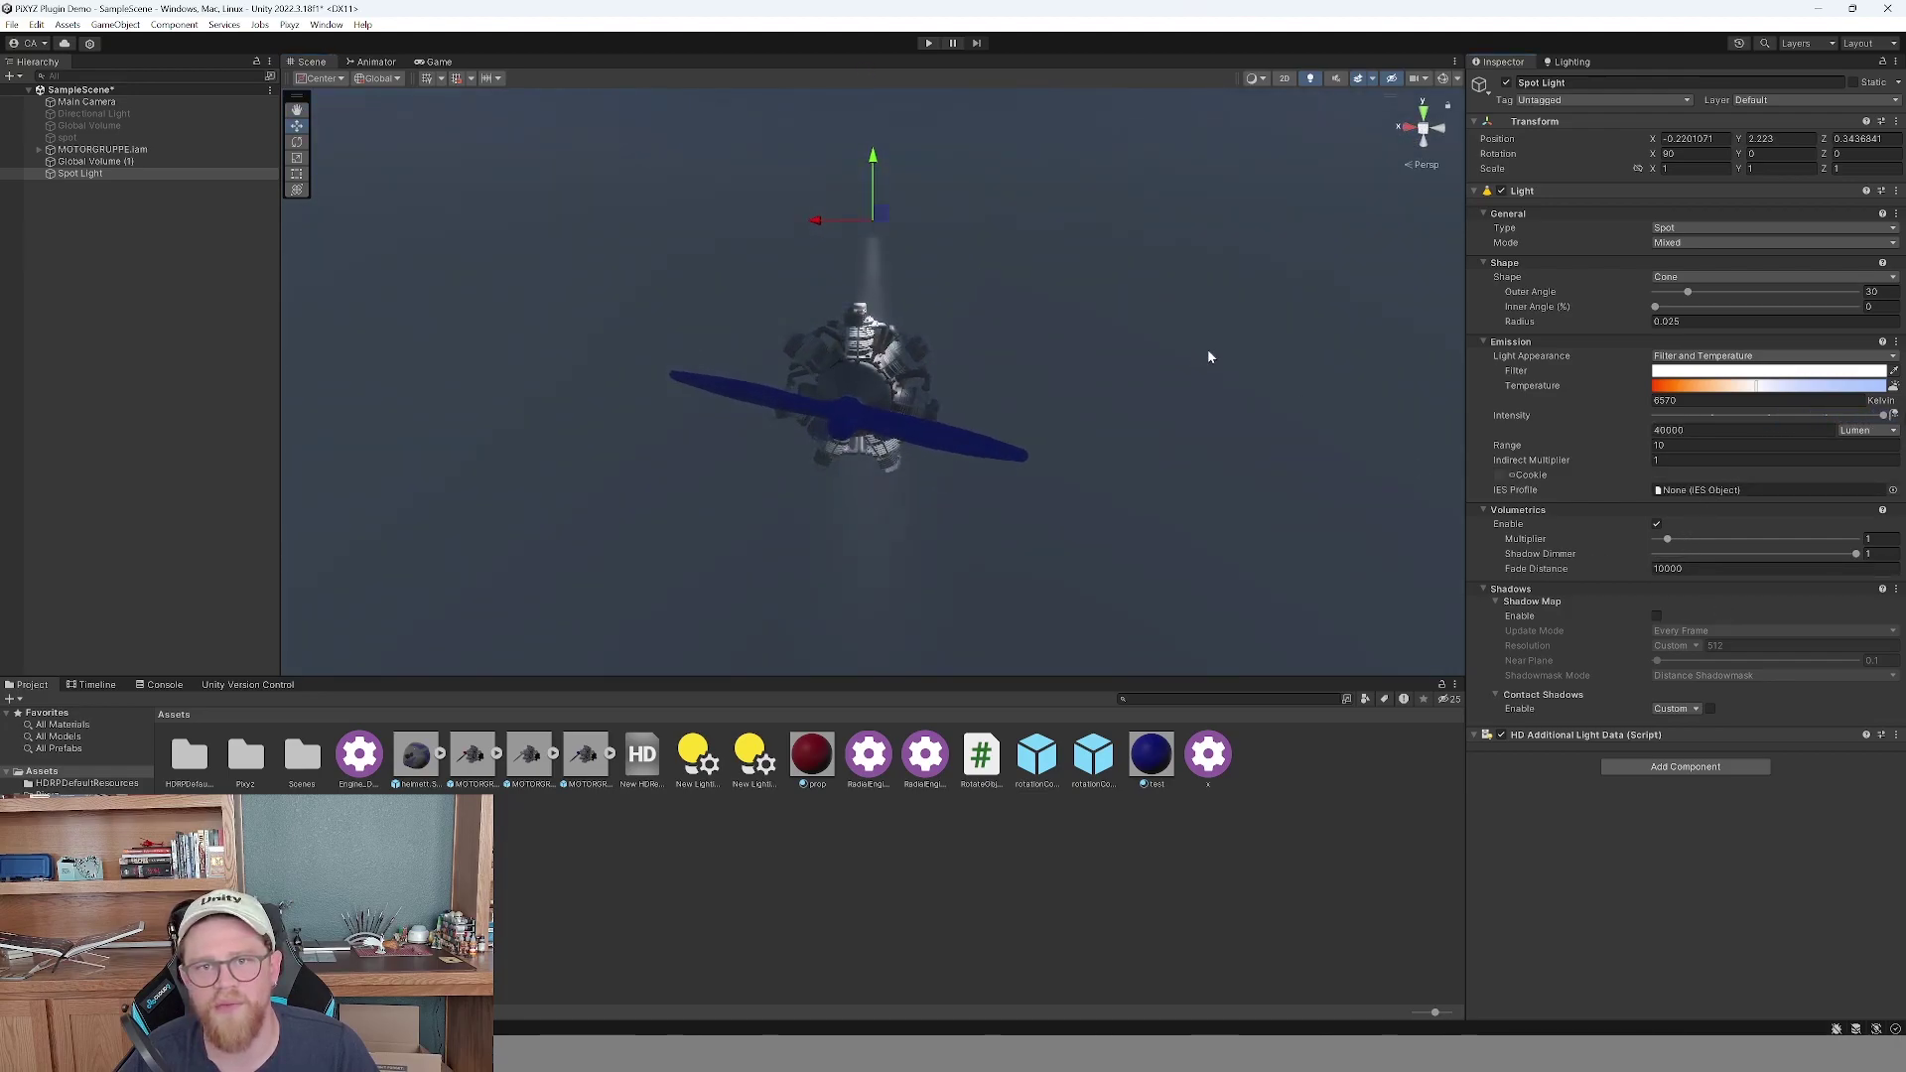
Show the scene gizmos and widen the spot light's outer angle to about 115 degrees.
{"action": "left_click_drag", "start_coordinate": [1215, 354], "coordinate": [1391, 375], "text": "alt"}
{"action": "left_click", "coordinate": [1443, 79]}
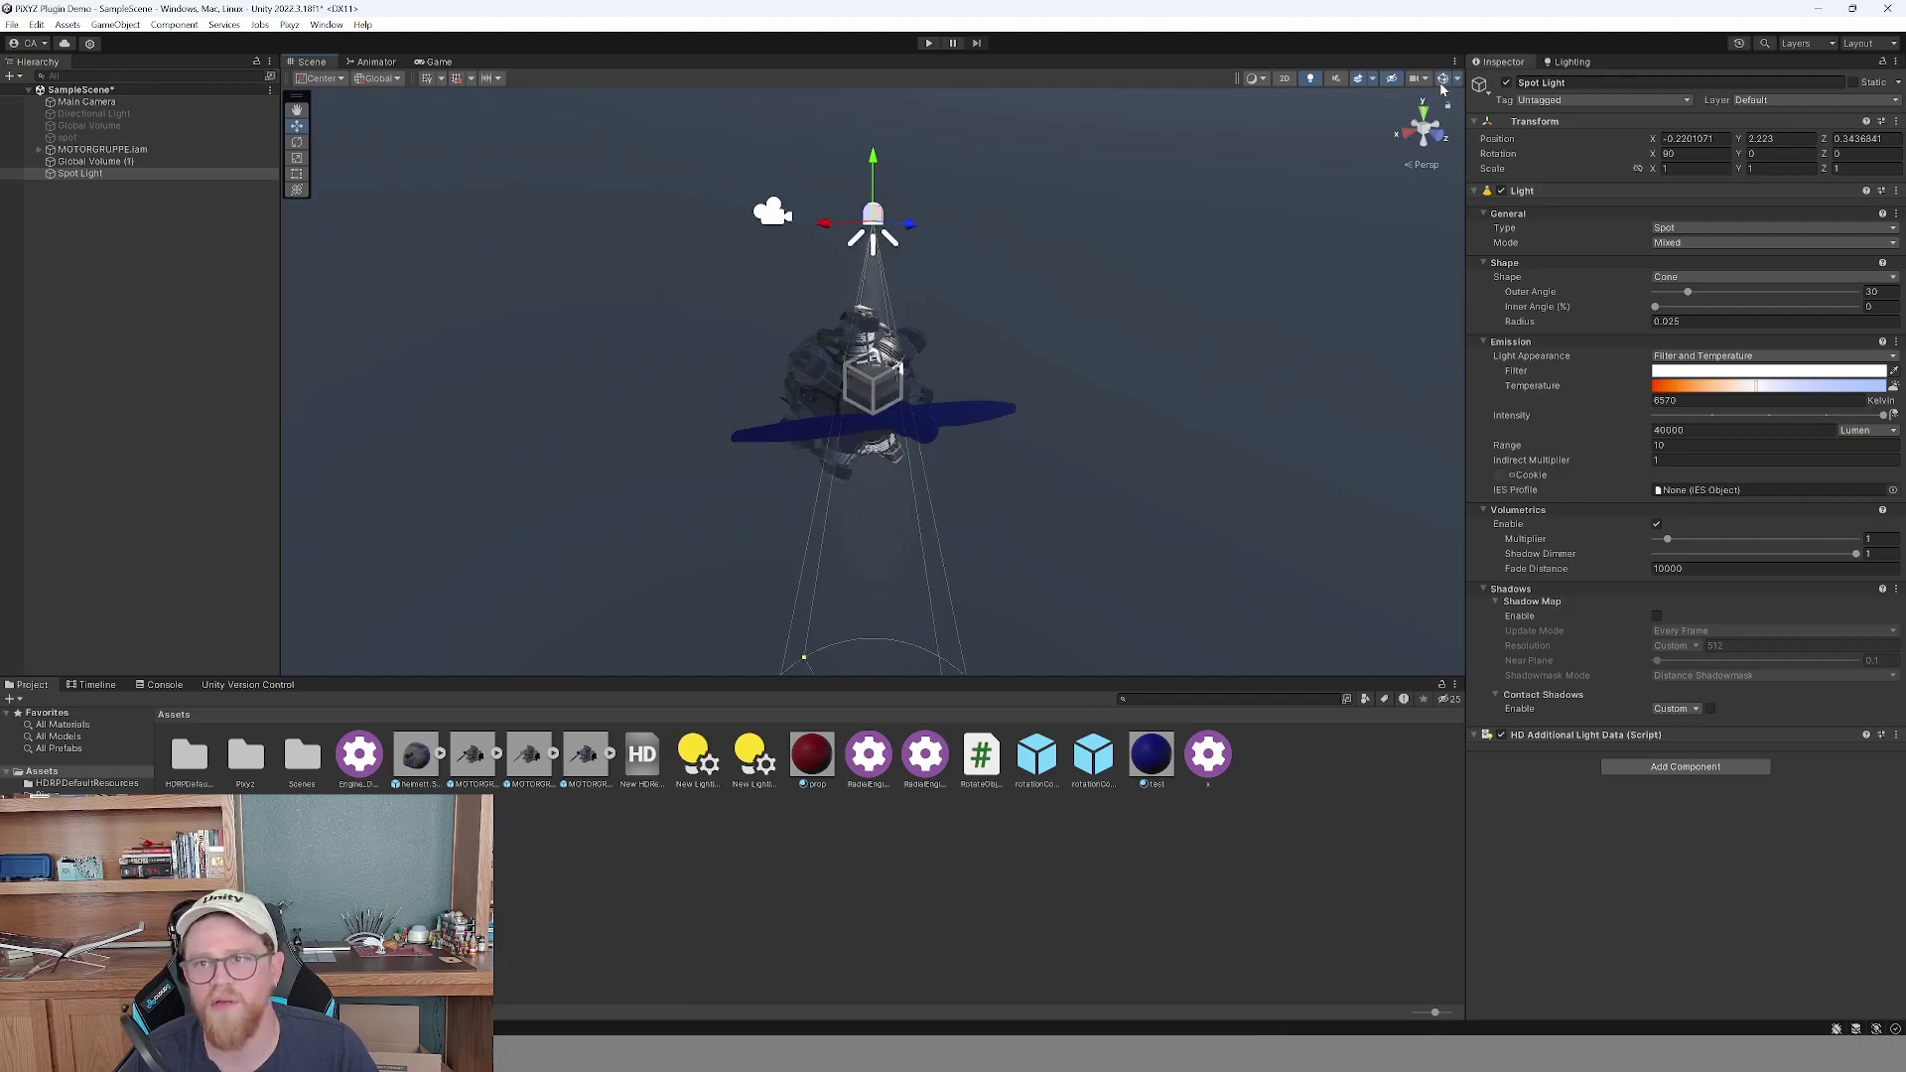
{"action": "scroll", "coordinate": [836, 596], "scroll_direction": "down", "scroll_amount": 3}
{"action": "left_click_drag", "start_coordinate": [820, 601], "coordinate": [815, 421]}
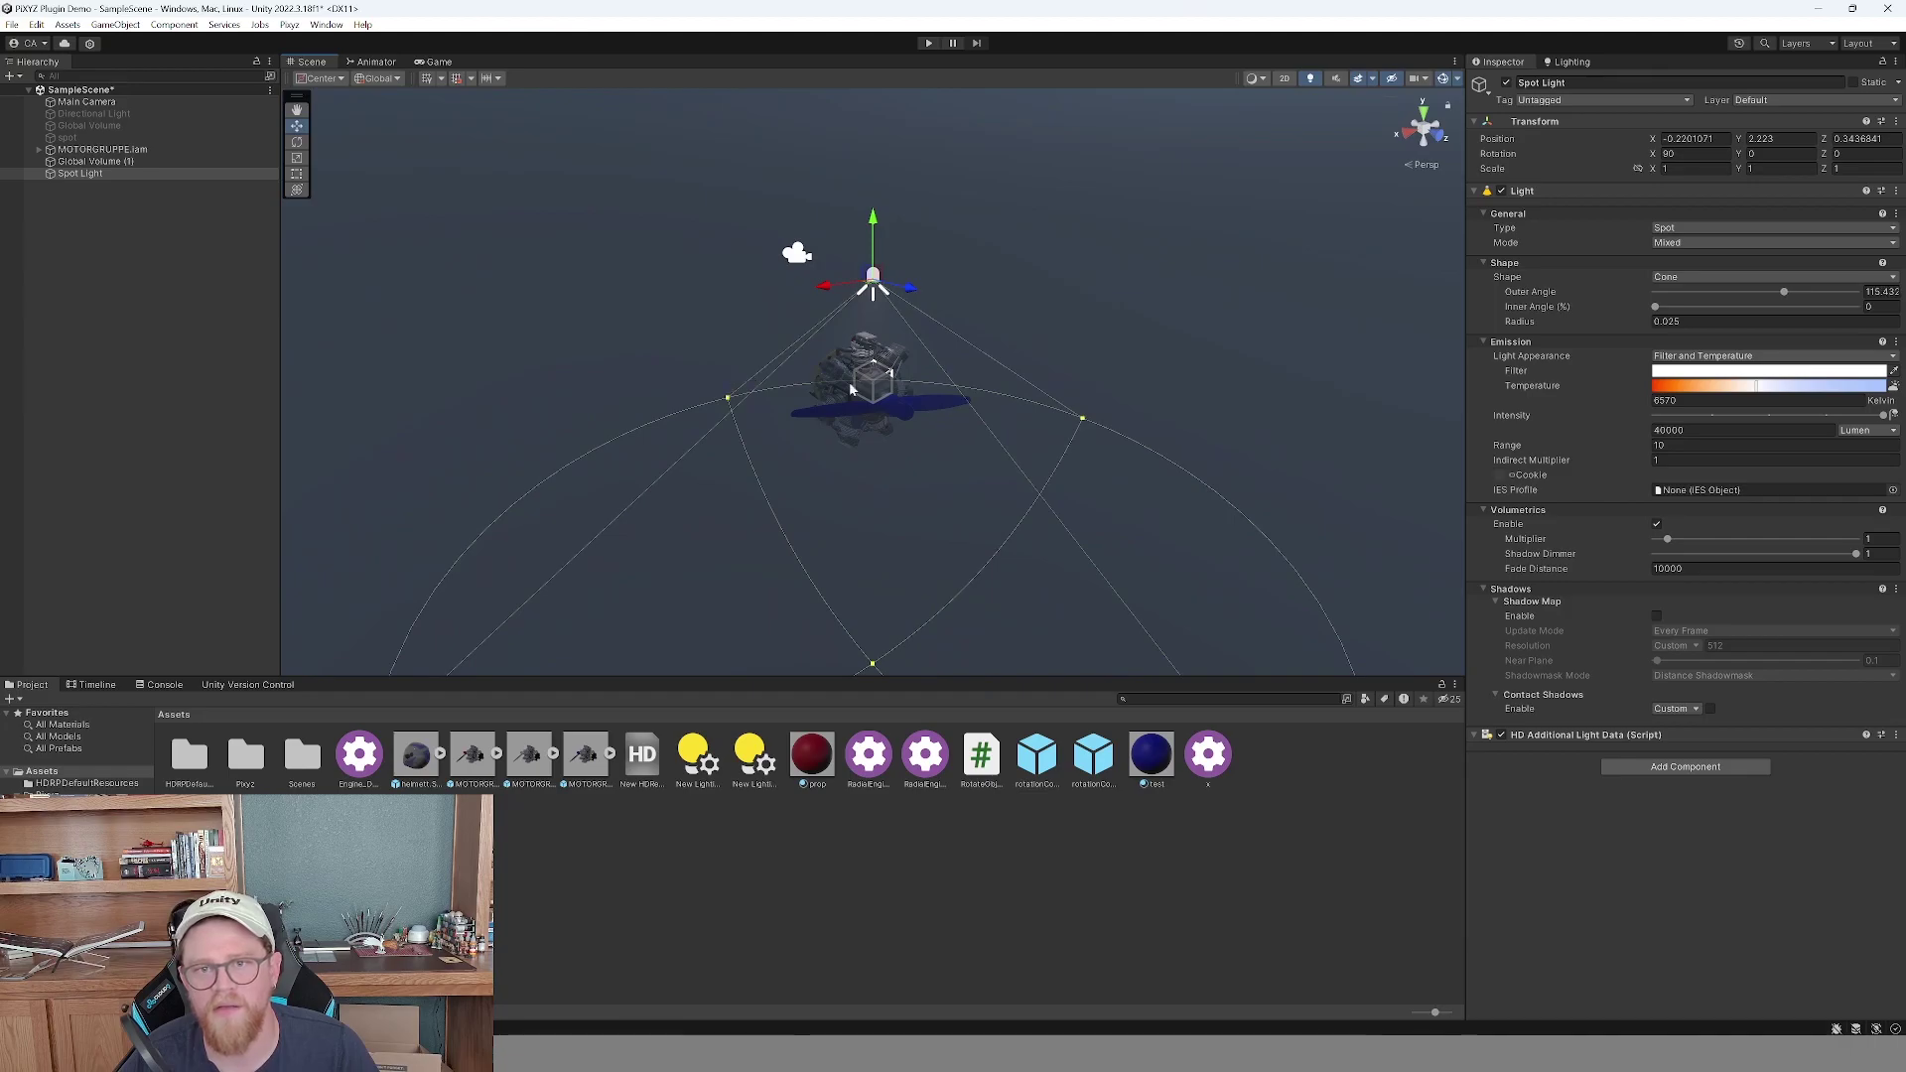
Move the spot light in front of the engine to about Z 1.76 and tilt it to an X rotation of about 109 degrees.
{"action": "left_click_drag", "start_coordinate": [907, 286], "coordinate": [981, 300]}
{"action": "key", "text": "e"}
Set the spot light's intensity to 400000 lumen and warm its color temperature to about 4045 Kelvin.
{"action": "left_click", "coordinate": [1688, 430]}
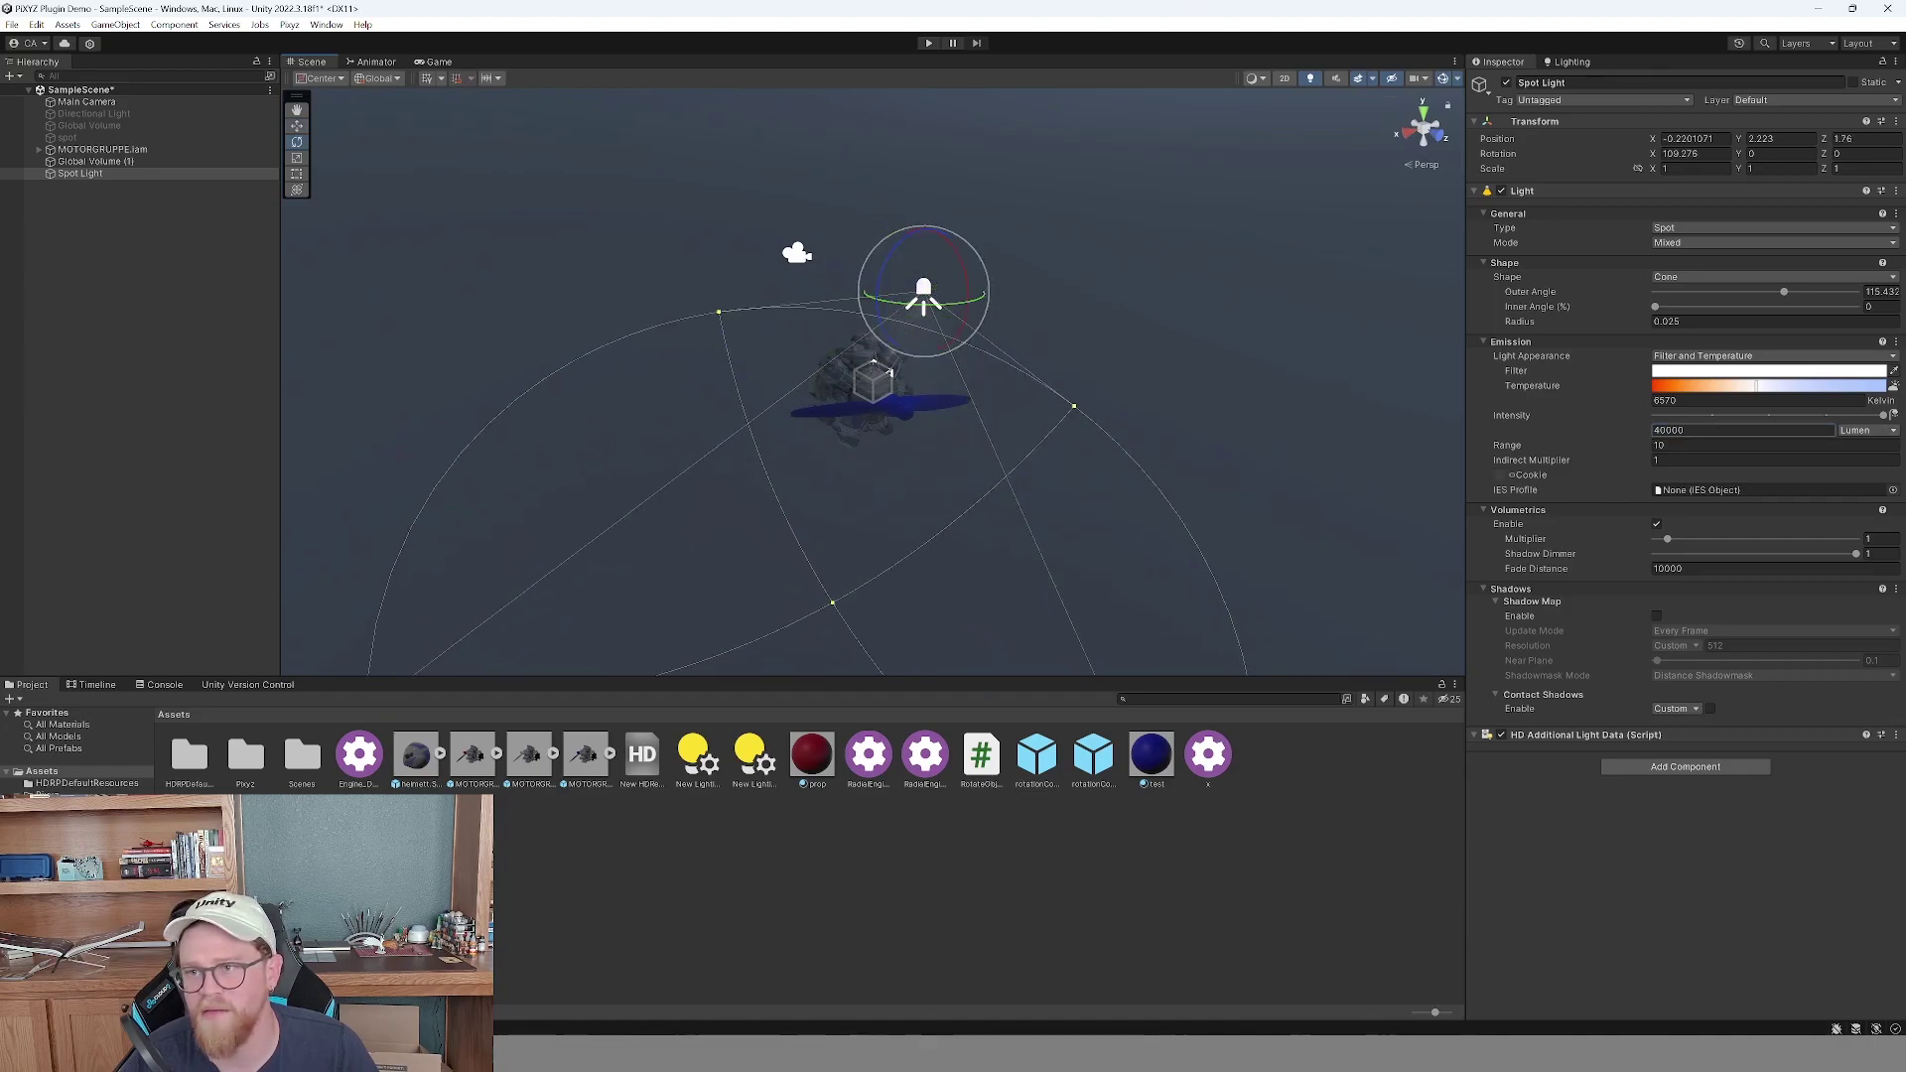
{"action": "type", "text": "0"}
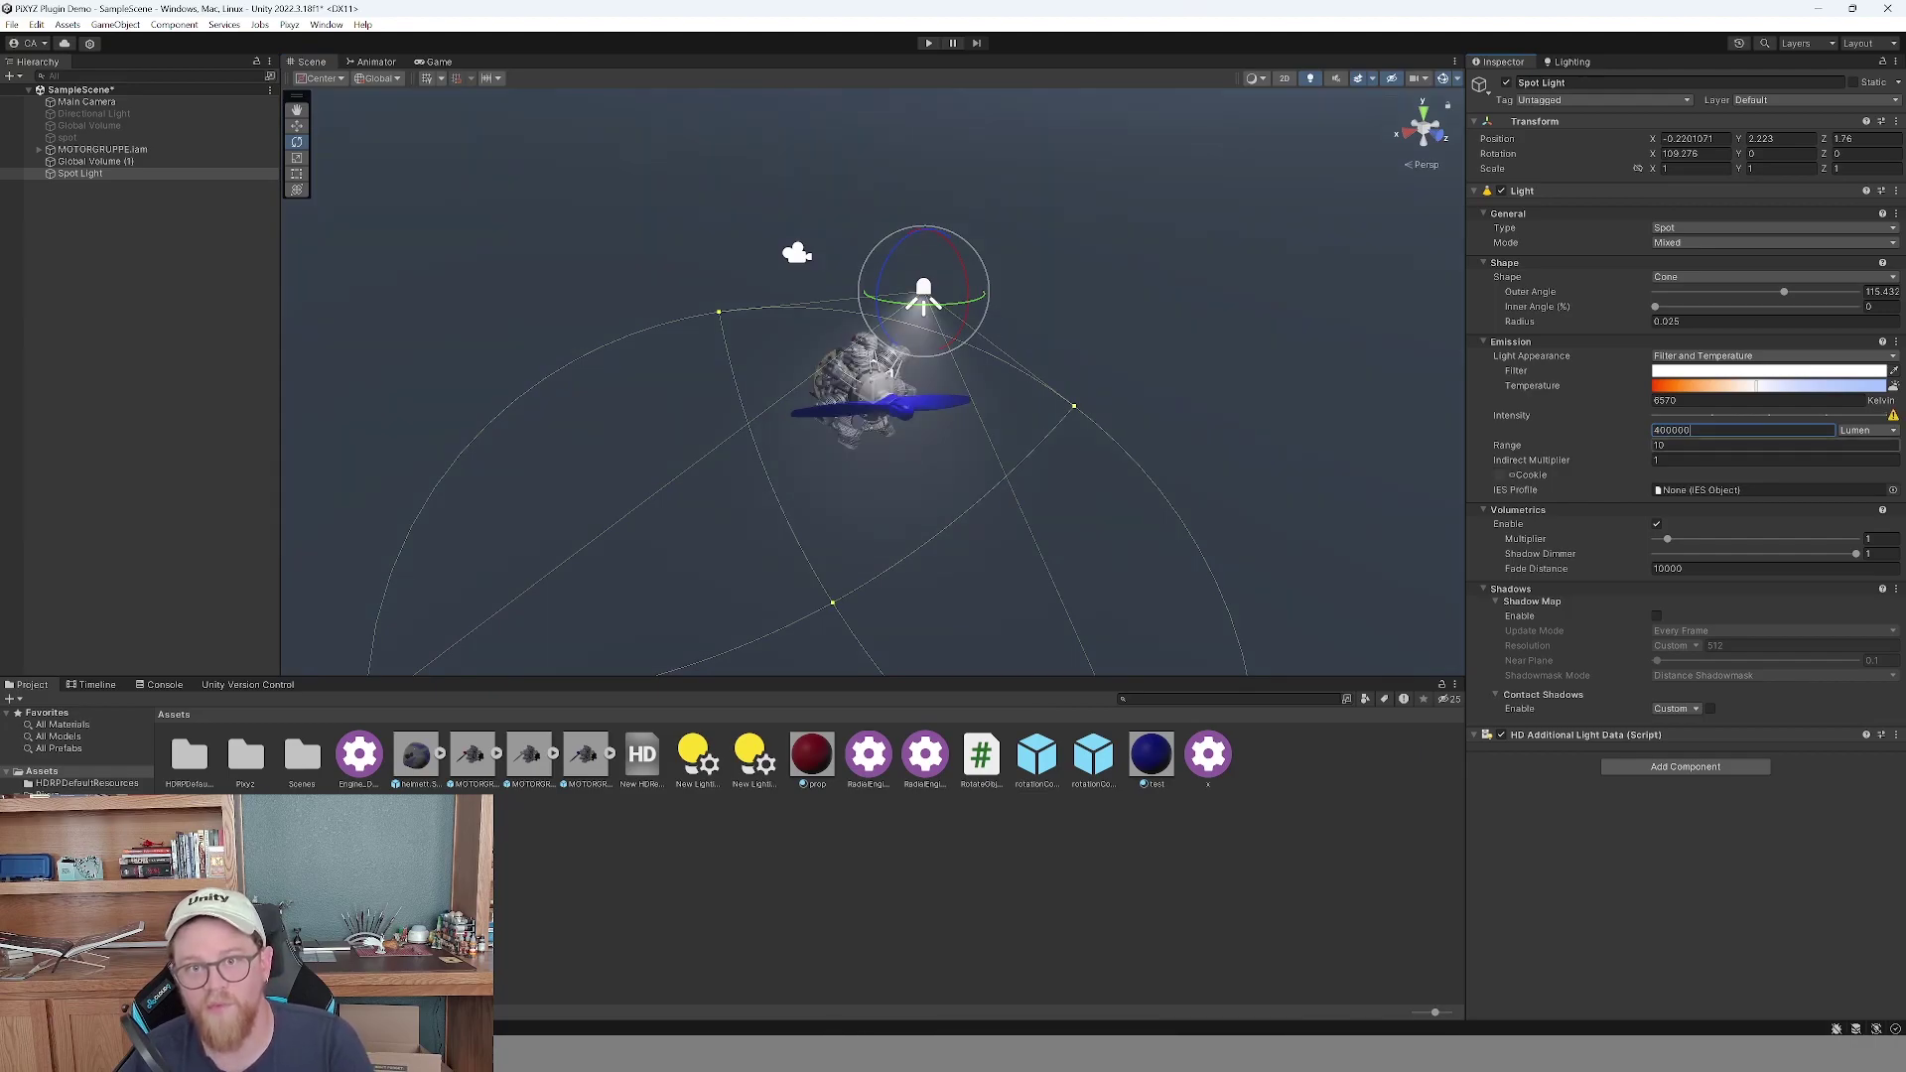
{"action": "left_click_drag", "start_coordinate": [1750, 396], "coordinate": [1715, 391]}
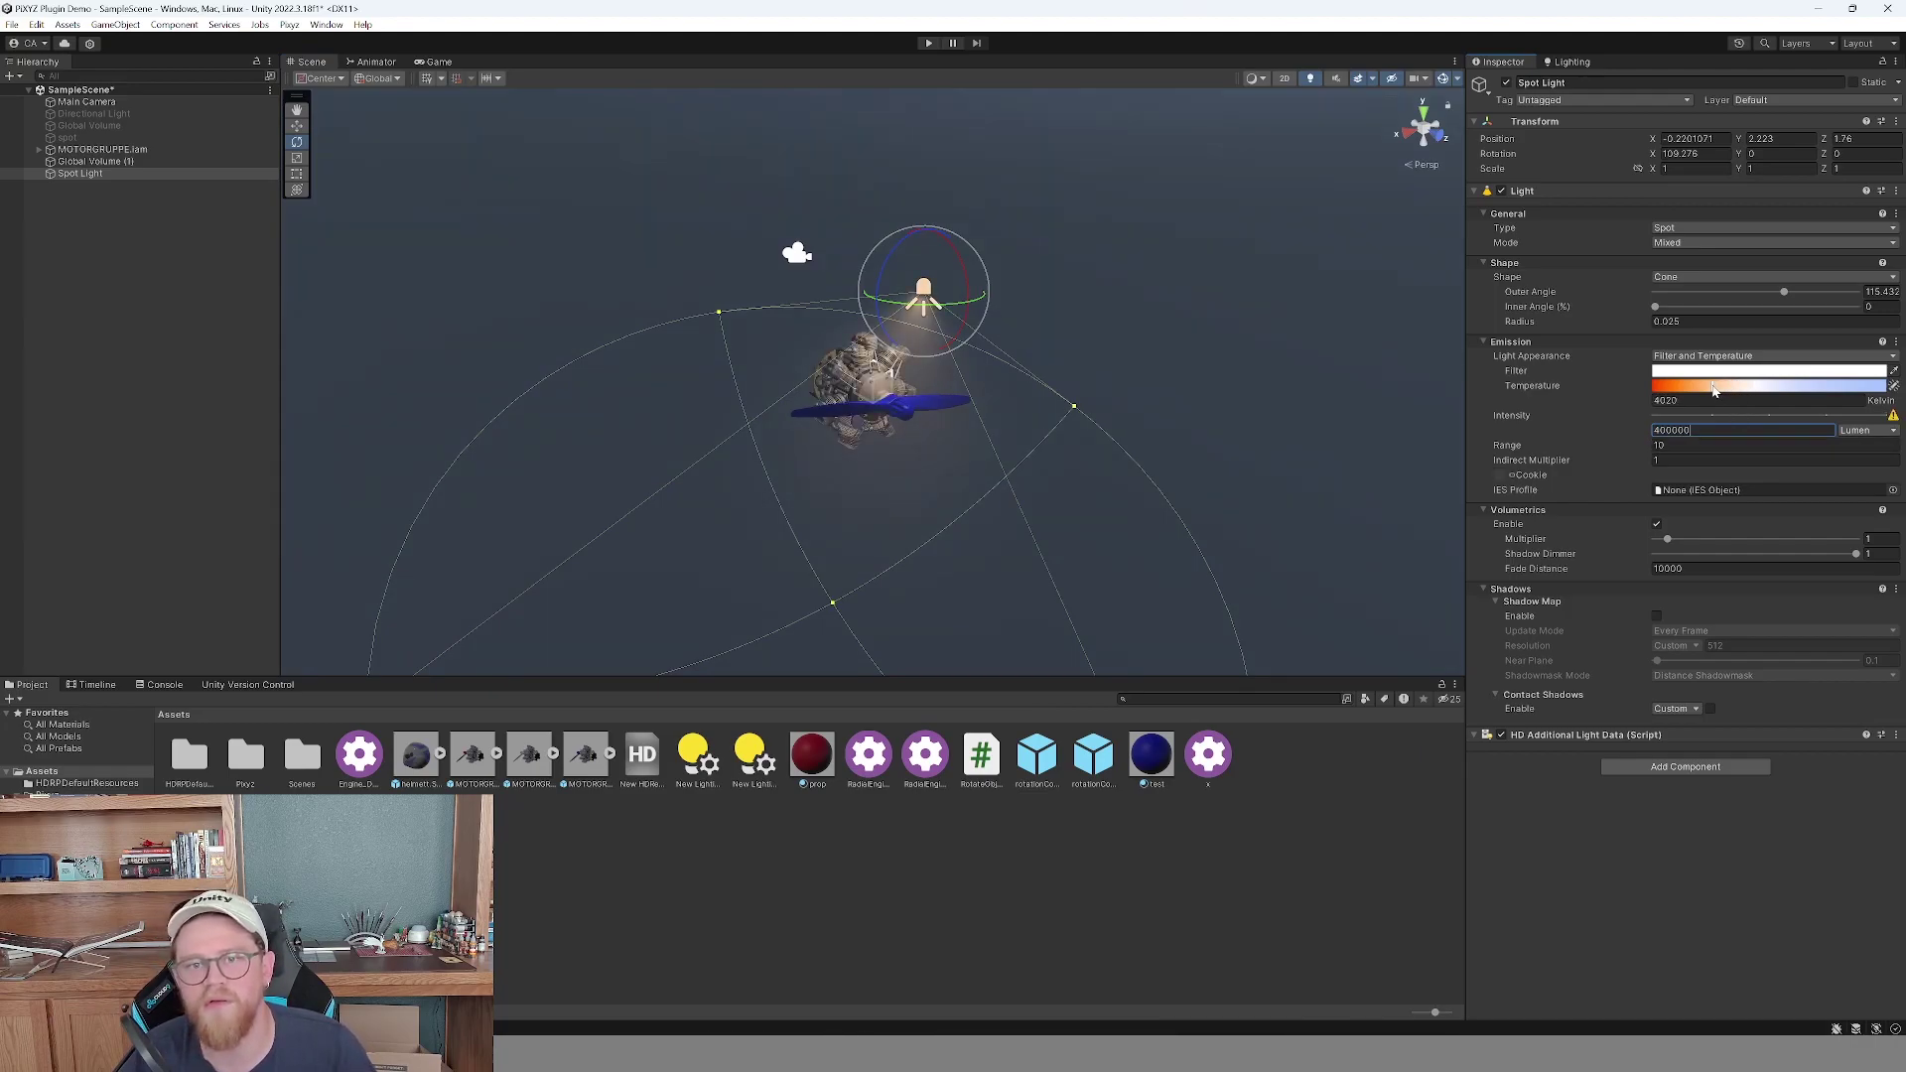
{"action": "key", "text": "Return"}
Move the spot light farther up and forward, to about Y 3.06 and Z 2.24.
{"action": "key", "text": "w"}
{"action": "left_click_drag", "start_coordinate": [956, 311], "coordinate": [877, 273]}
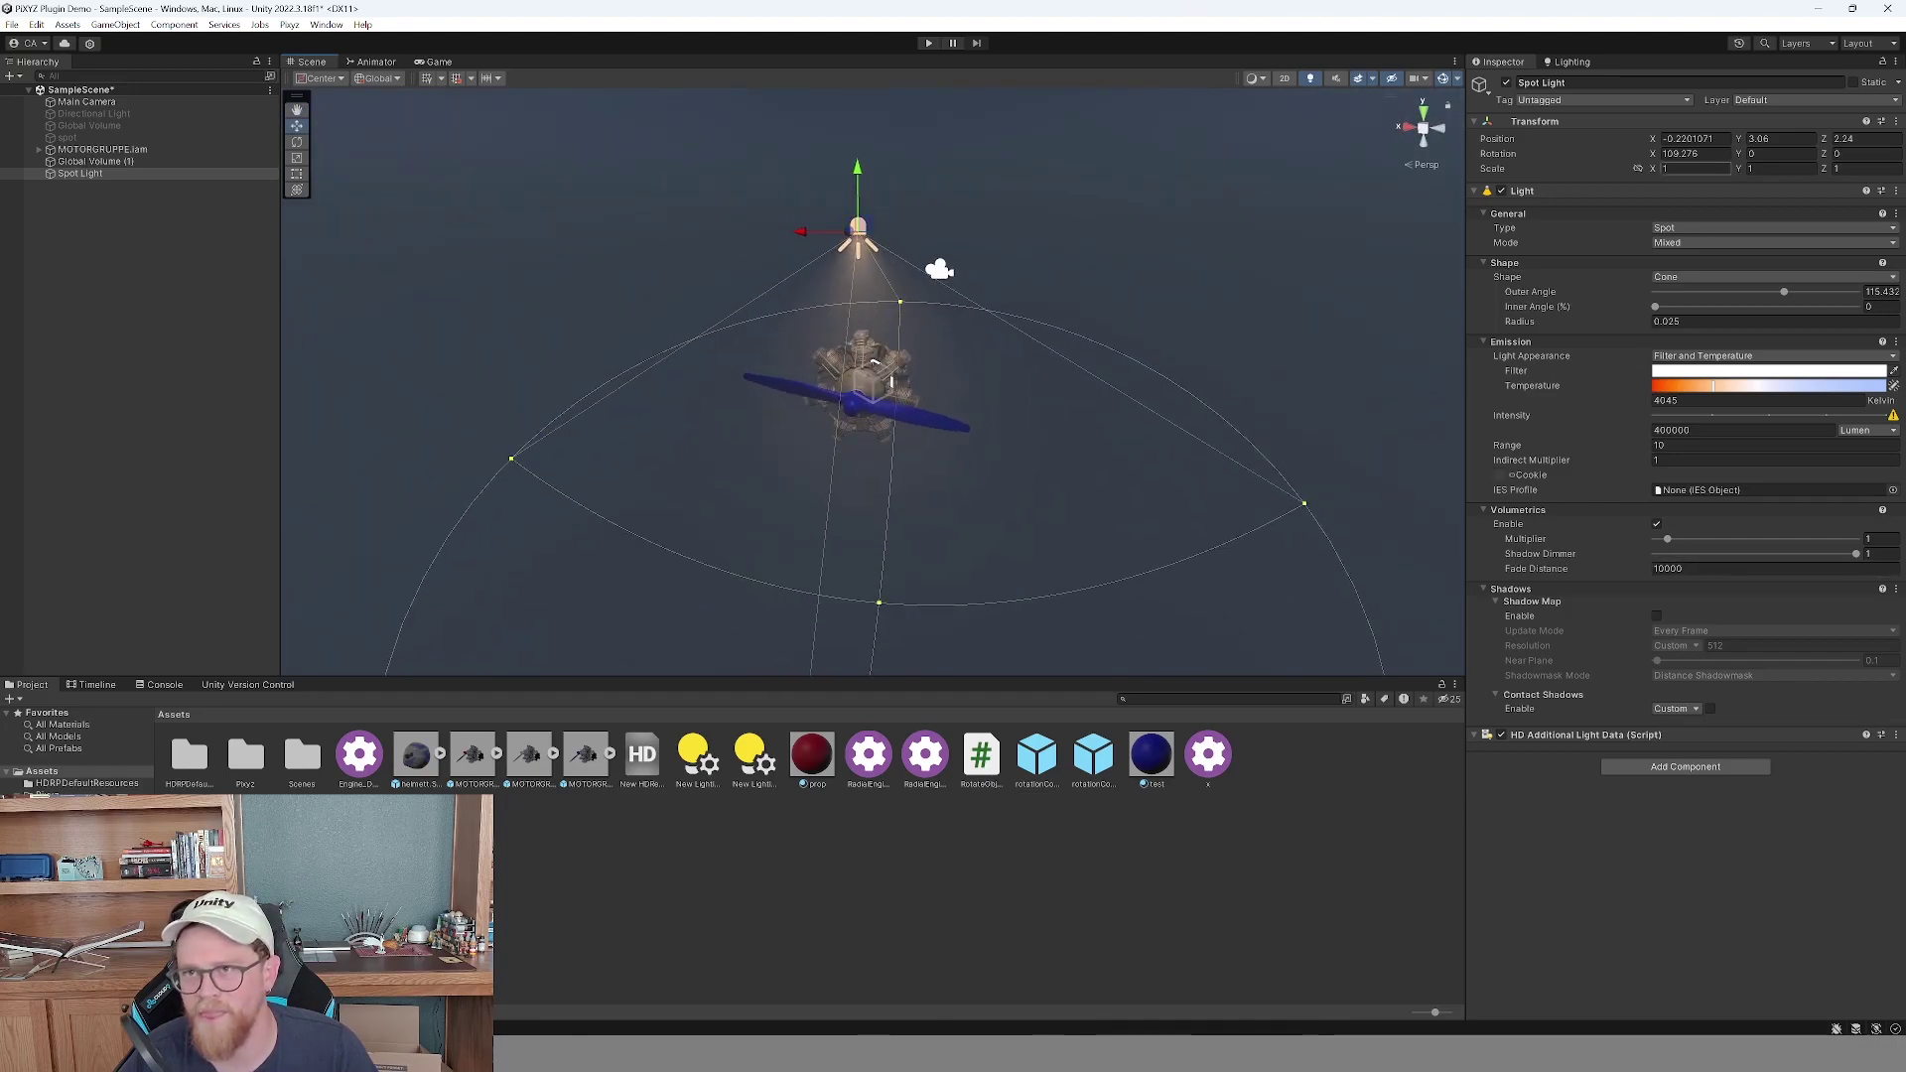
{"action": "left_click", "coordinate": [1568, 61]}
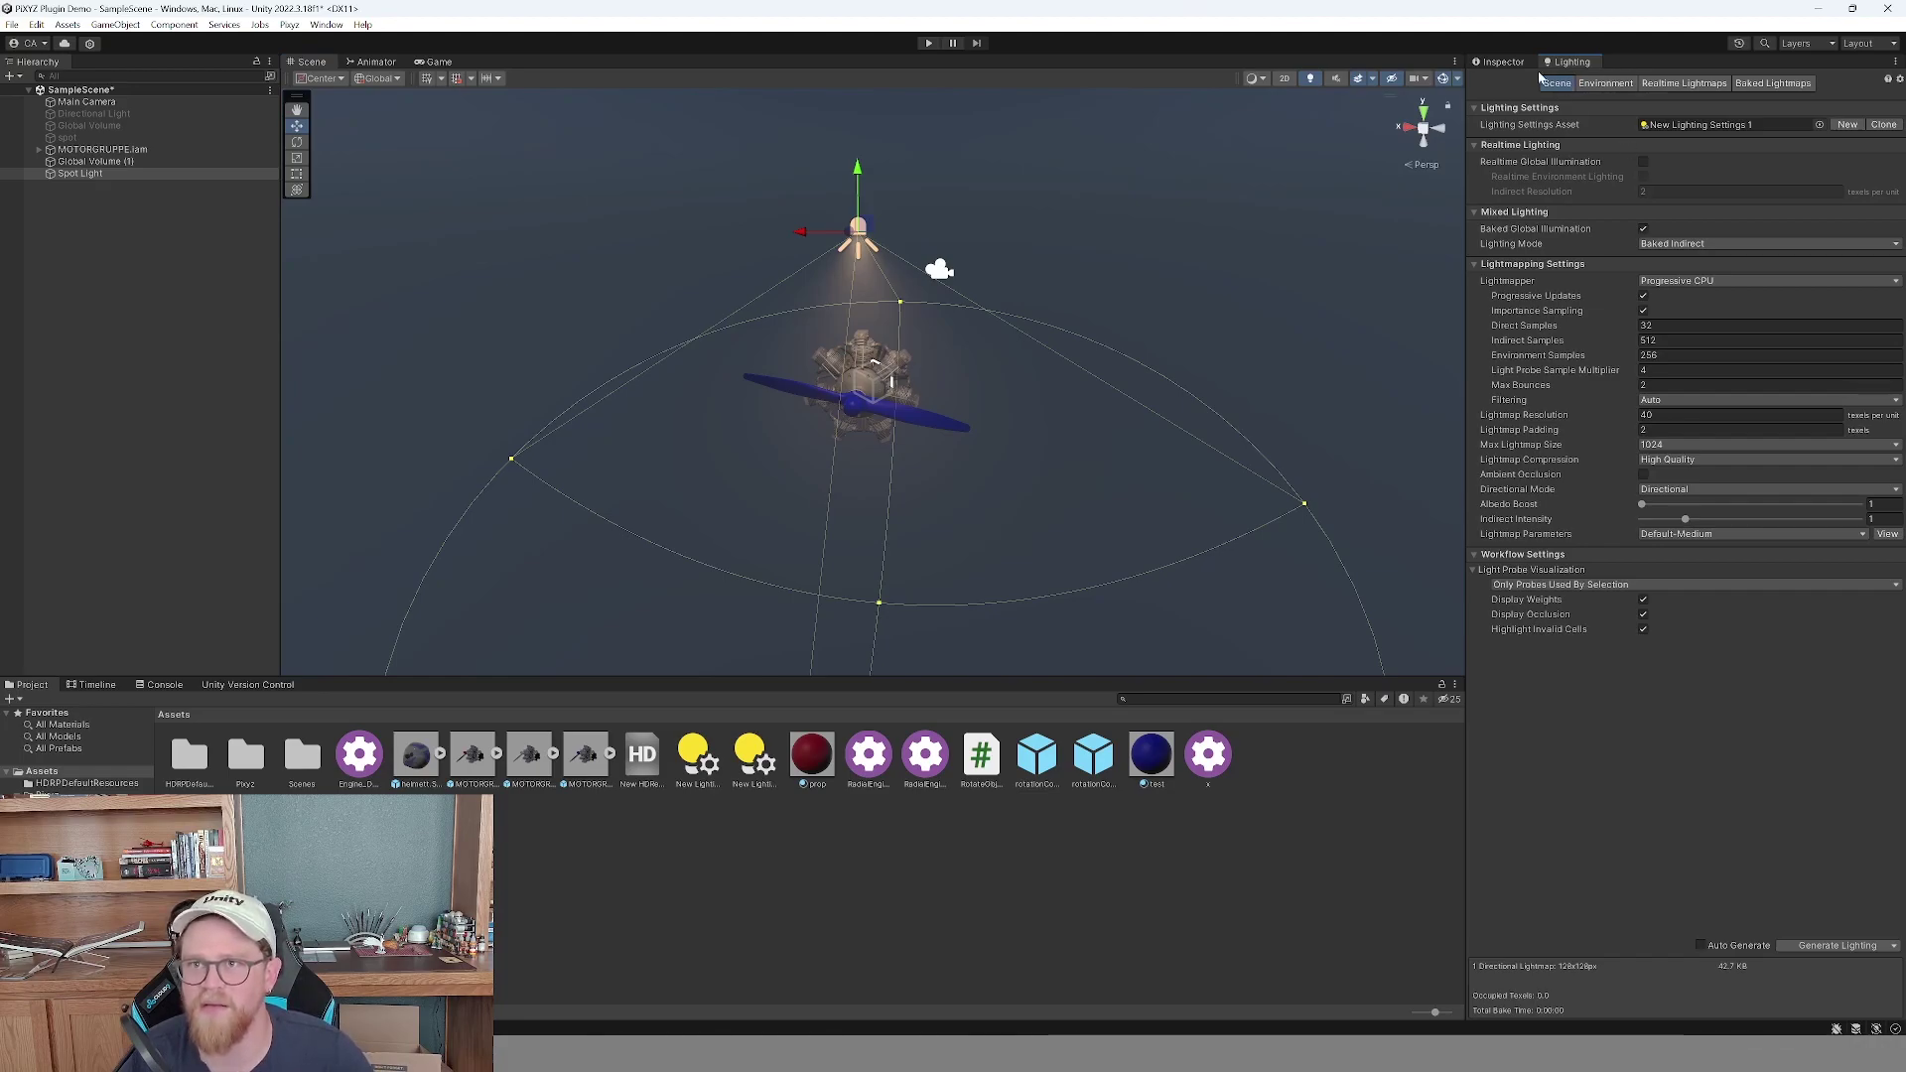
{"action": "left_click", "coordinate": [1506, 64]}
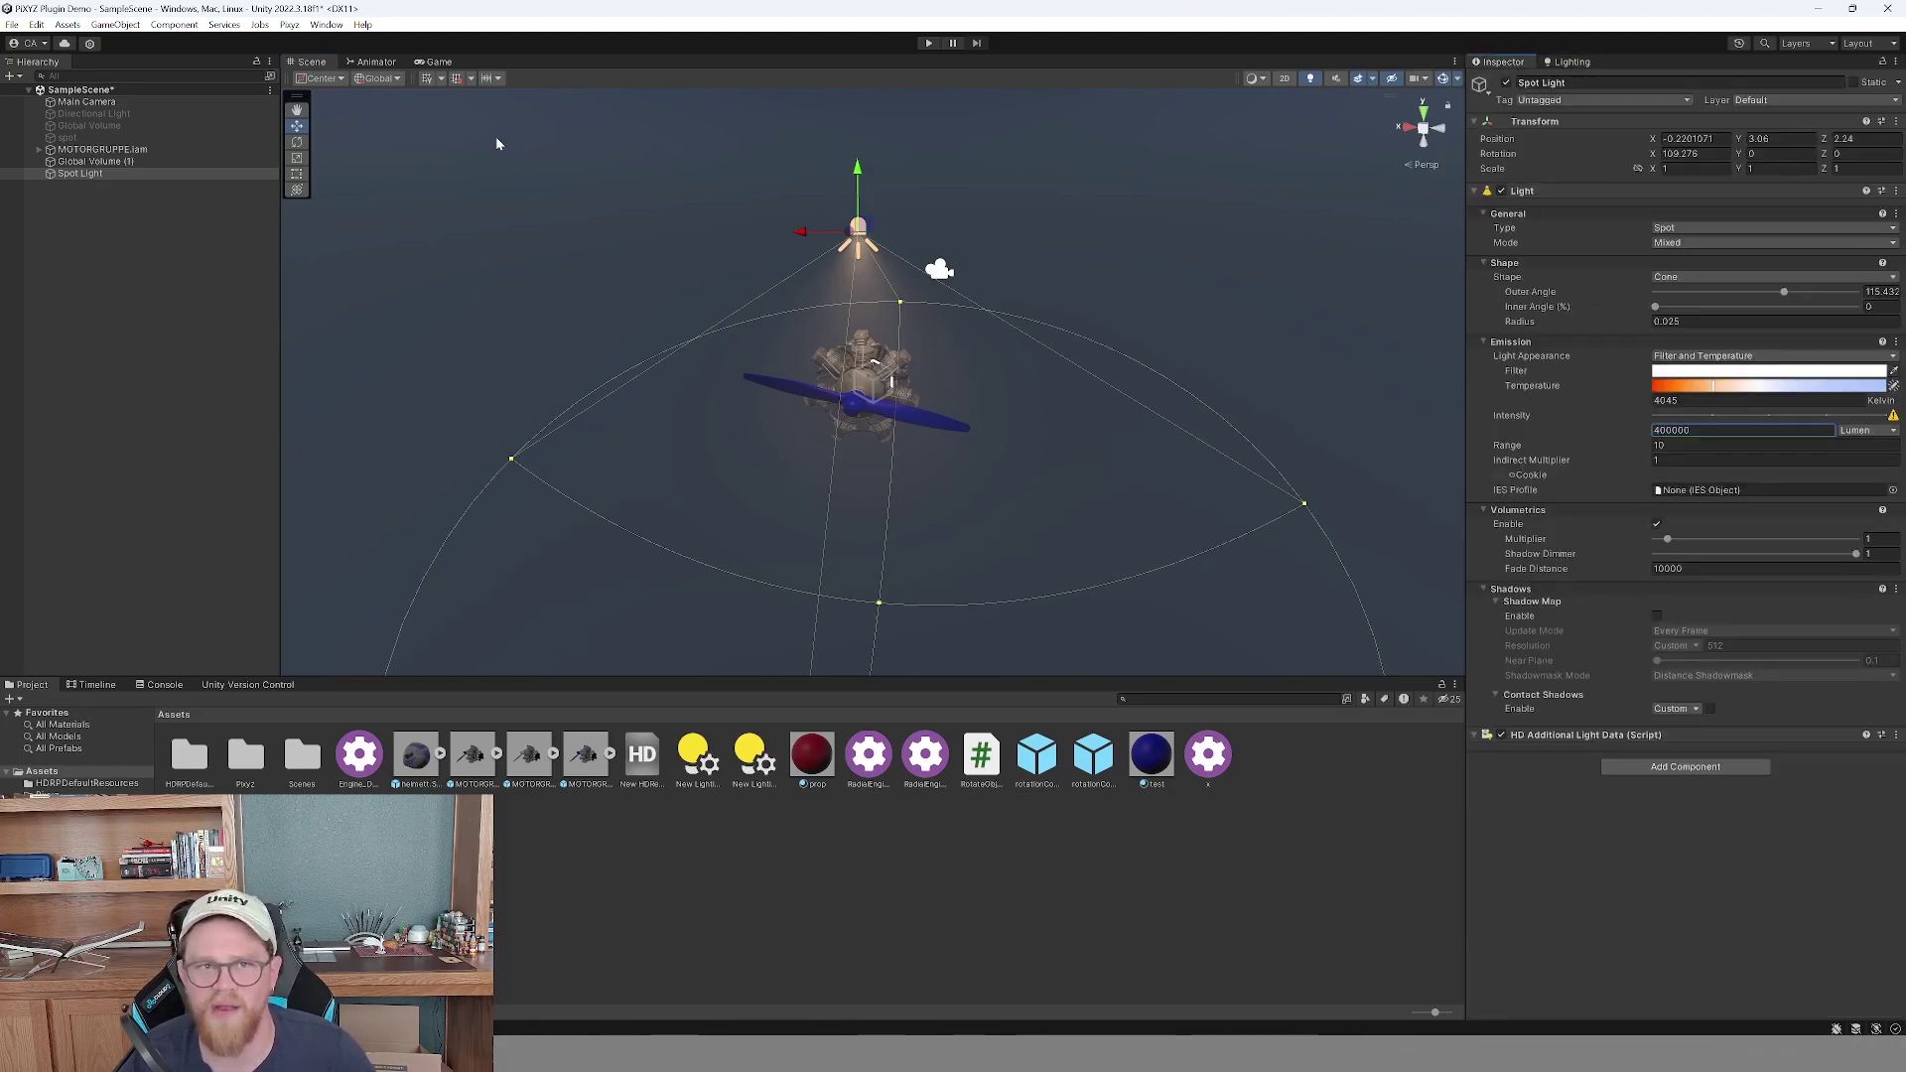
Delete the MOTORGRUPPE.iam model from the scene and choose the MOTORGRUPPE.iam file for a new Pixyz import.
{"action": "left_click", "coordinate": [139, 149]}
{"action": "key", "text": "Delete"}
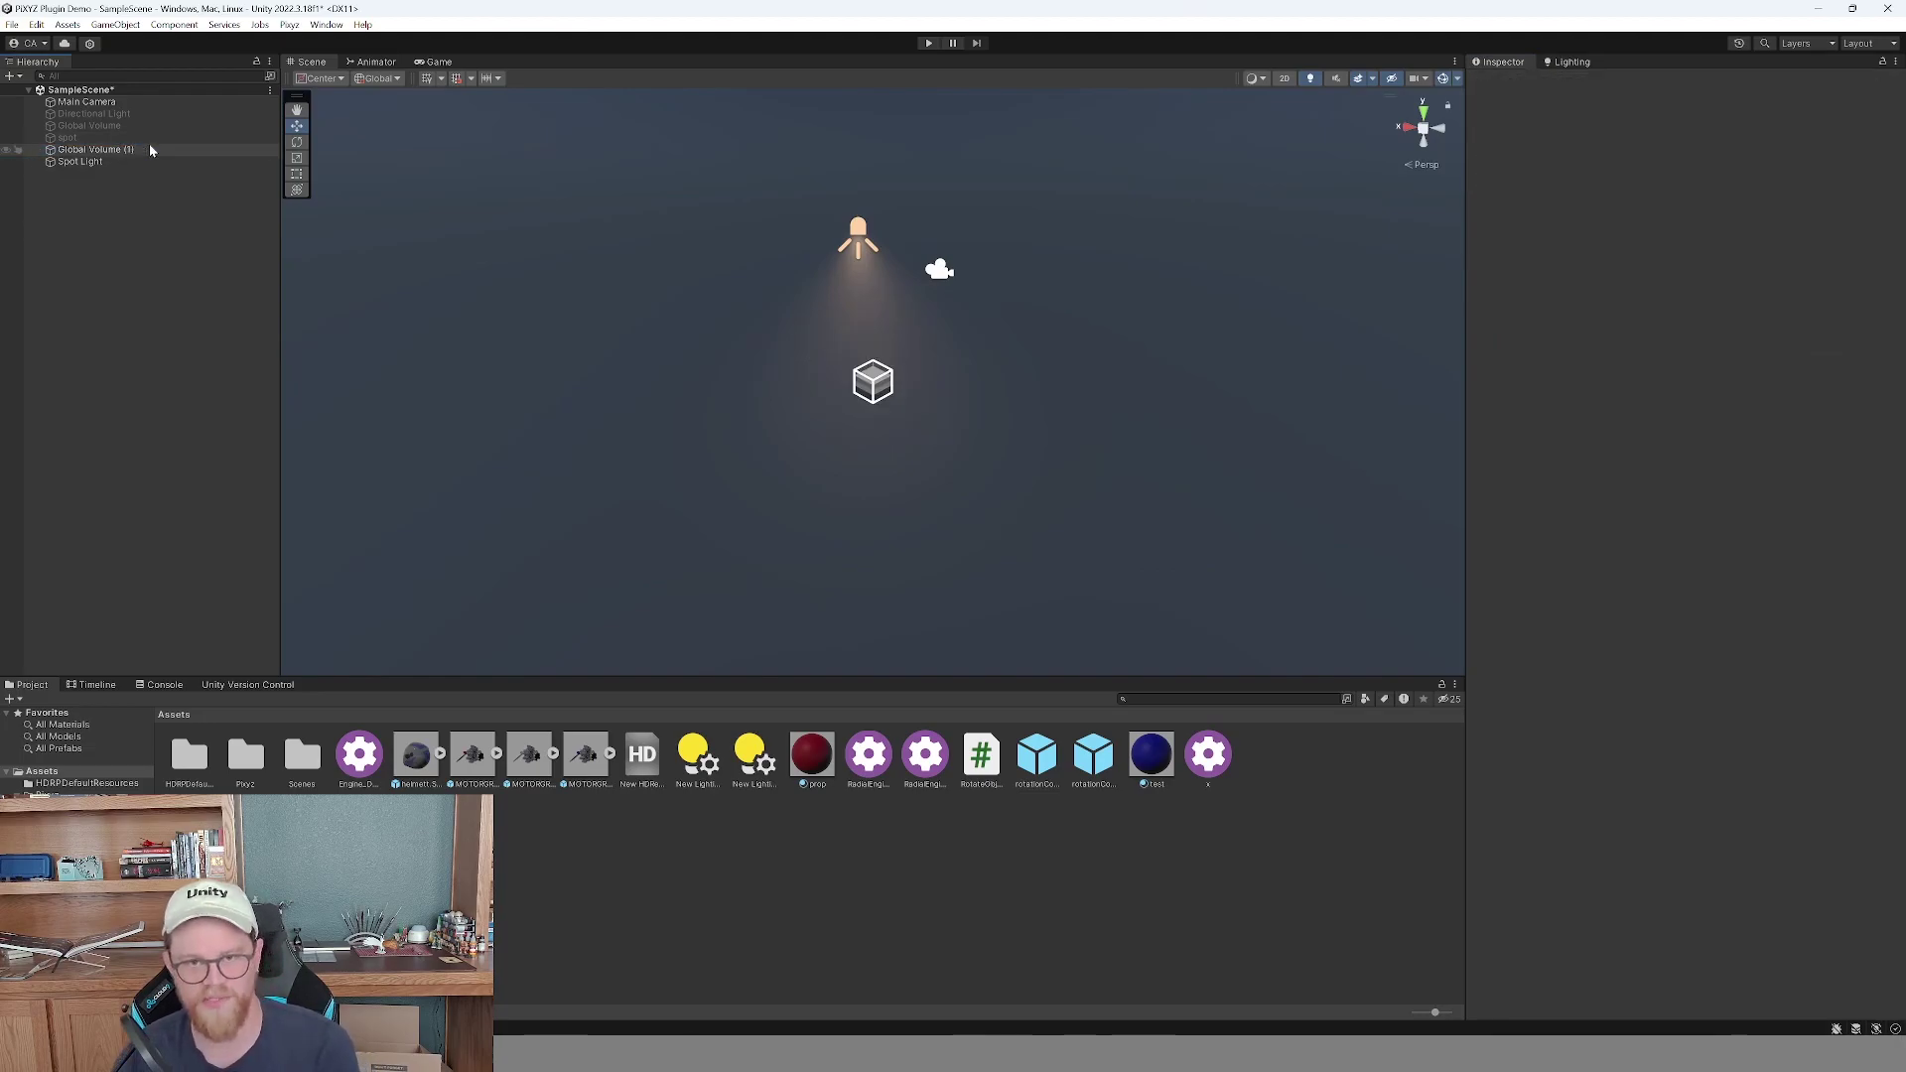
{"action": "left_click", "coordinate": [289, 25]}
{"action": "left_click", "coordinate": [337, 43]}
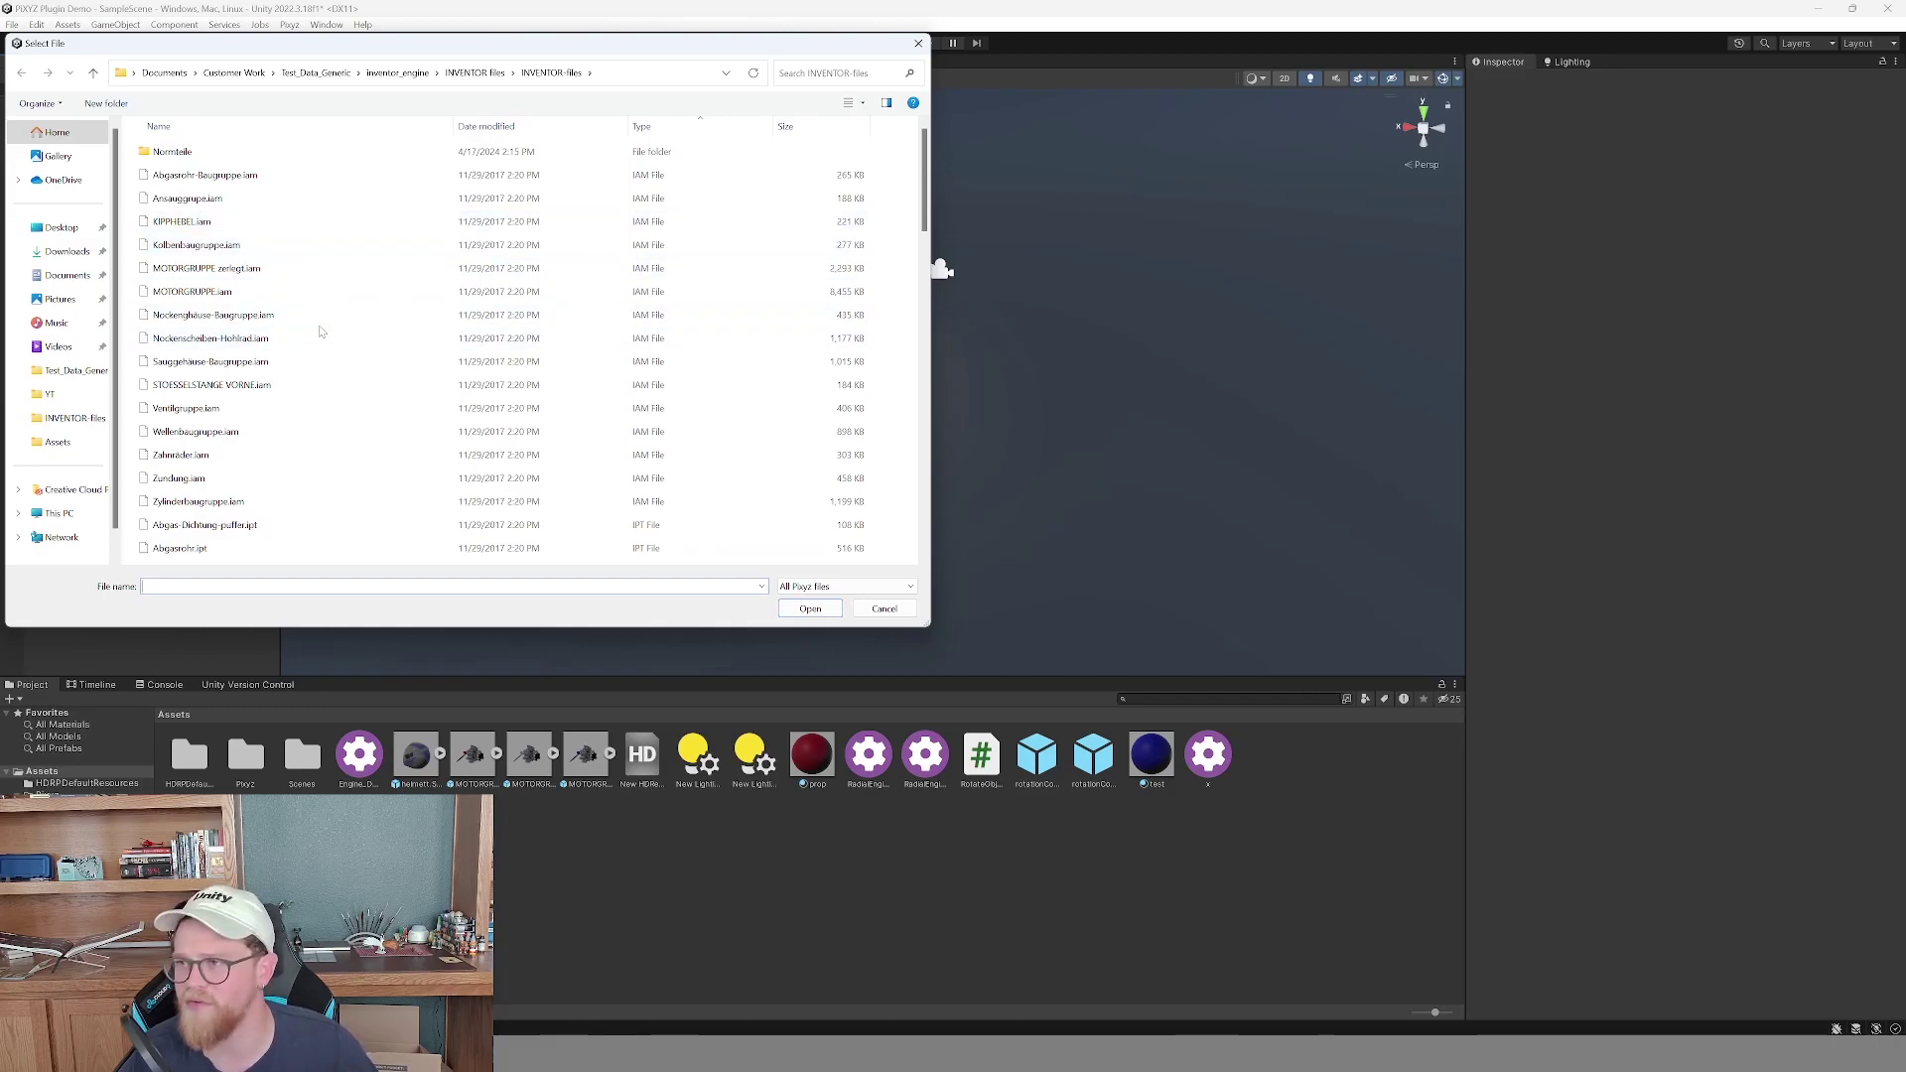
{"action": "left_click", "coordinate": [318, 292]}
{"action": "left_click", "coordinate": [810, 608]}
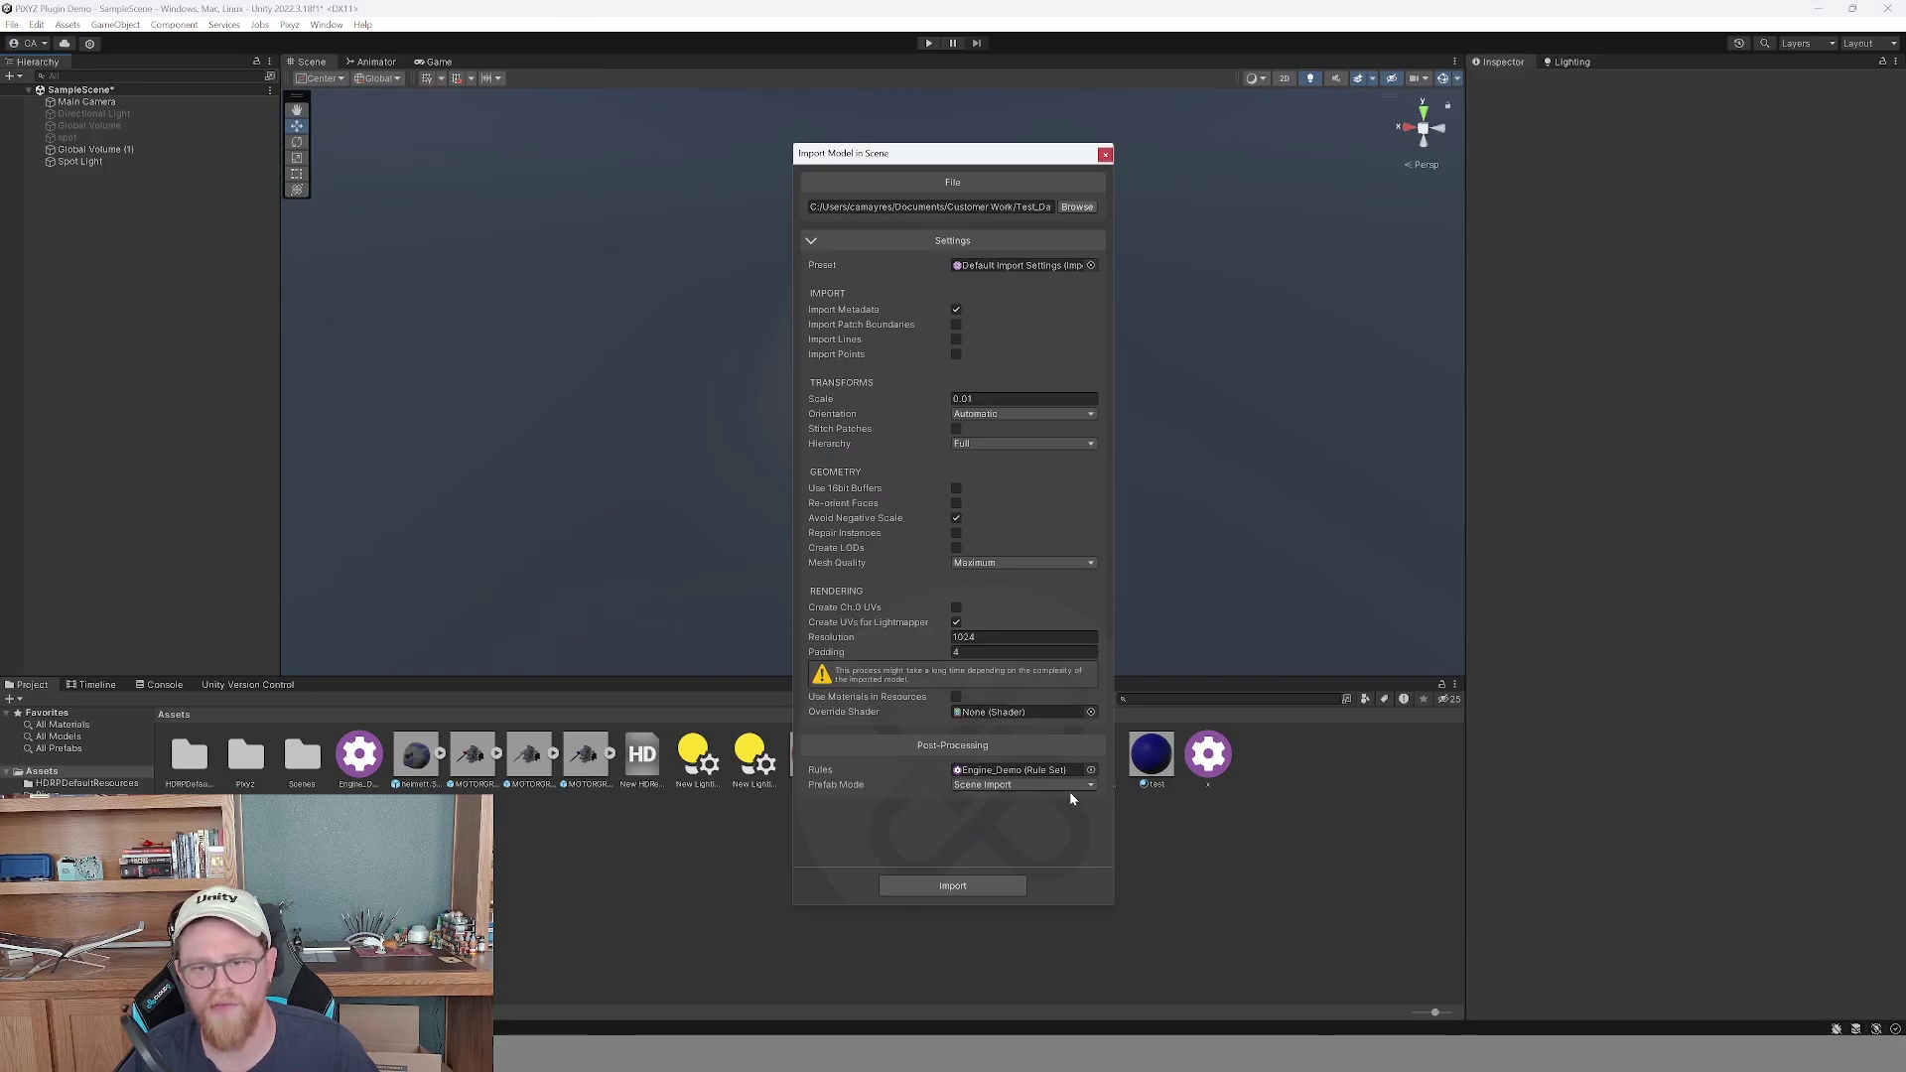
Import the model into the scene with the Engine_Demo rule set as its post-processing rules.
{"action": "left_click", "coordinate": [1090, 770]}
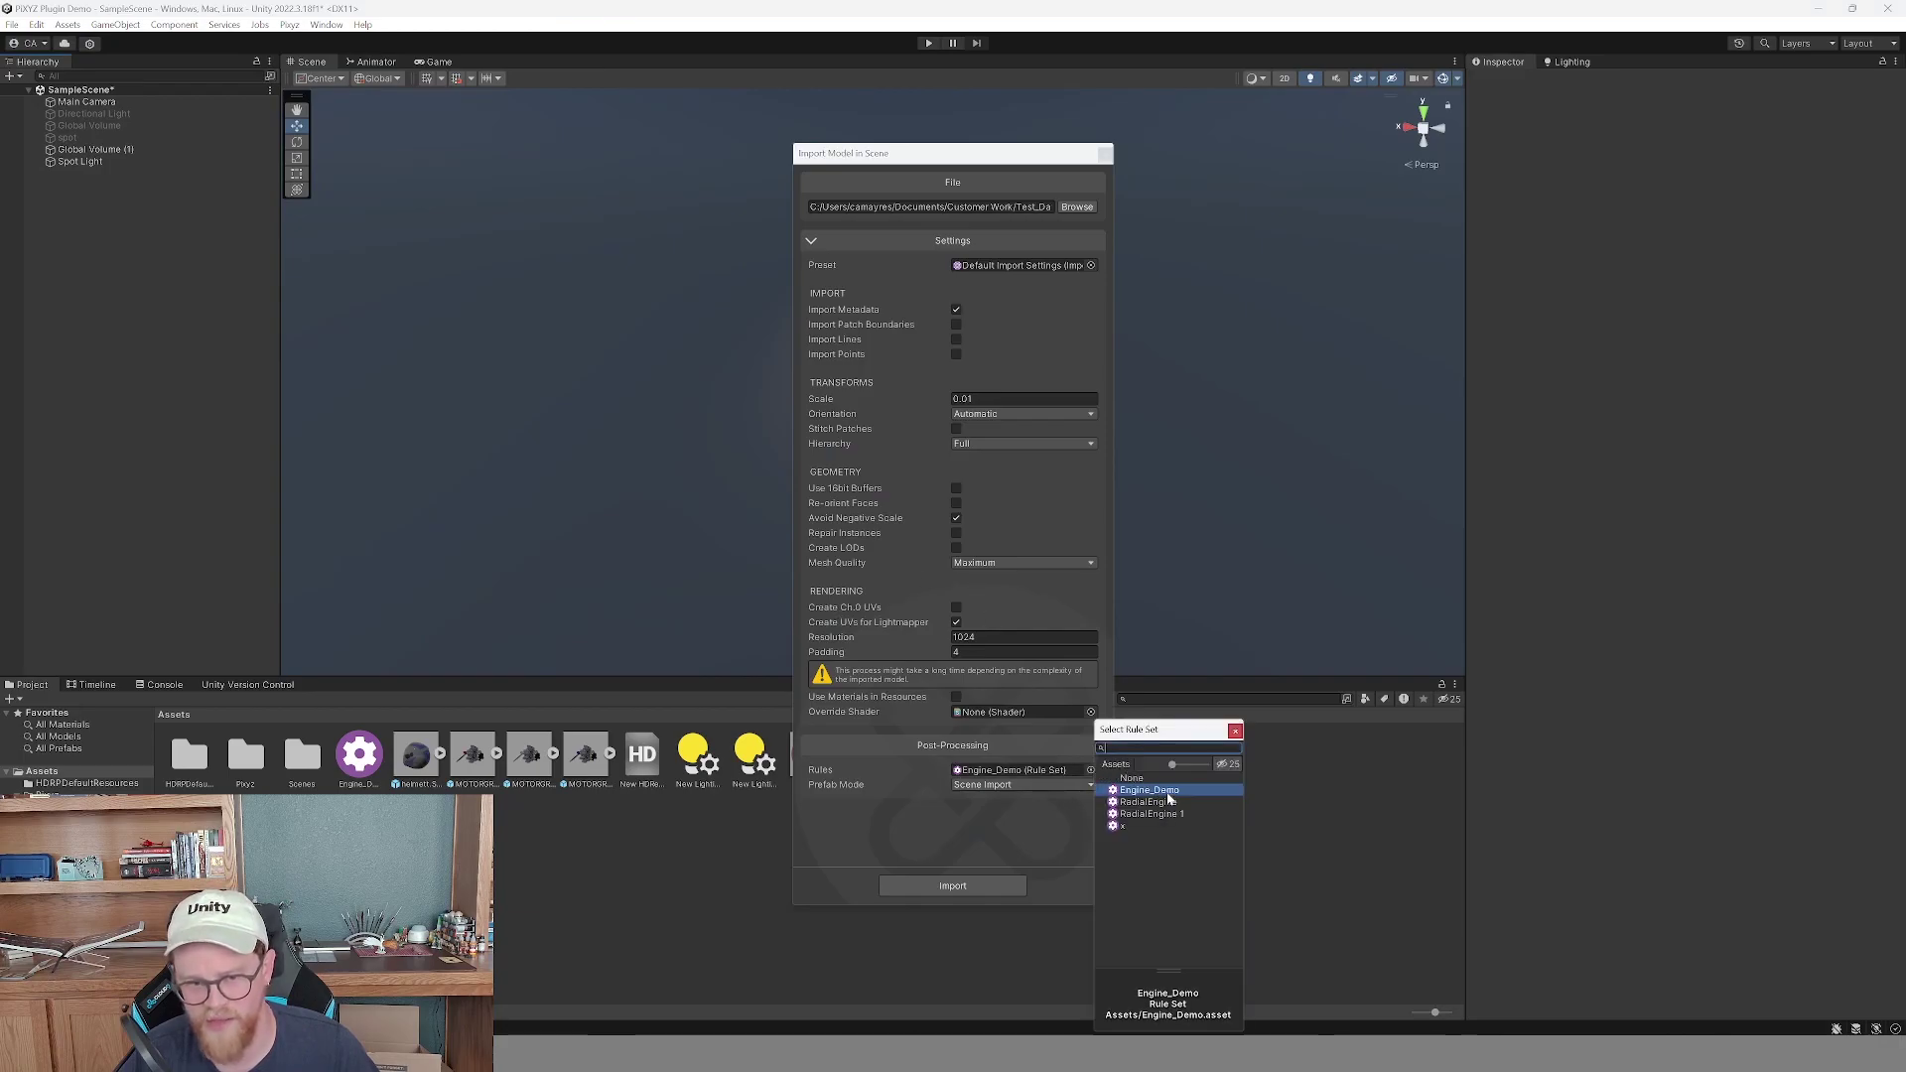
{"action": "left_click", "coordinate": [1234, 733]}
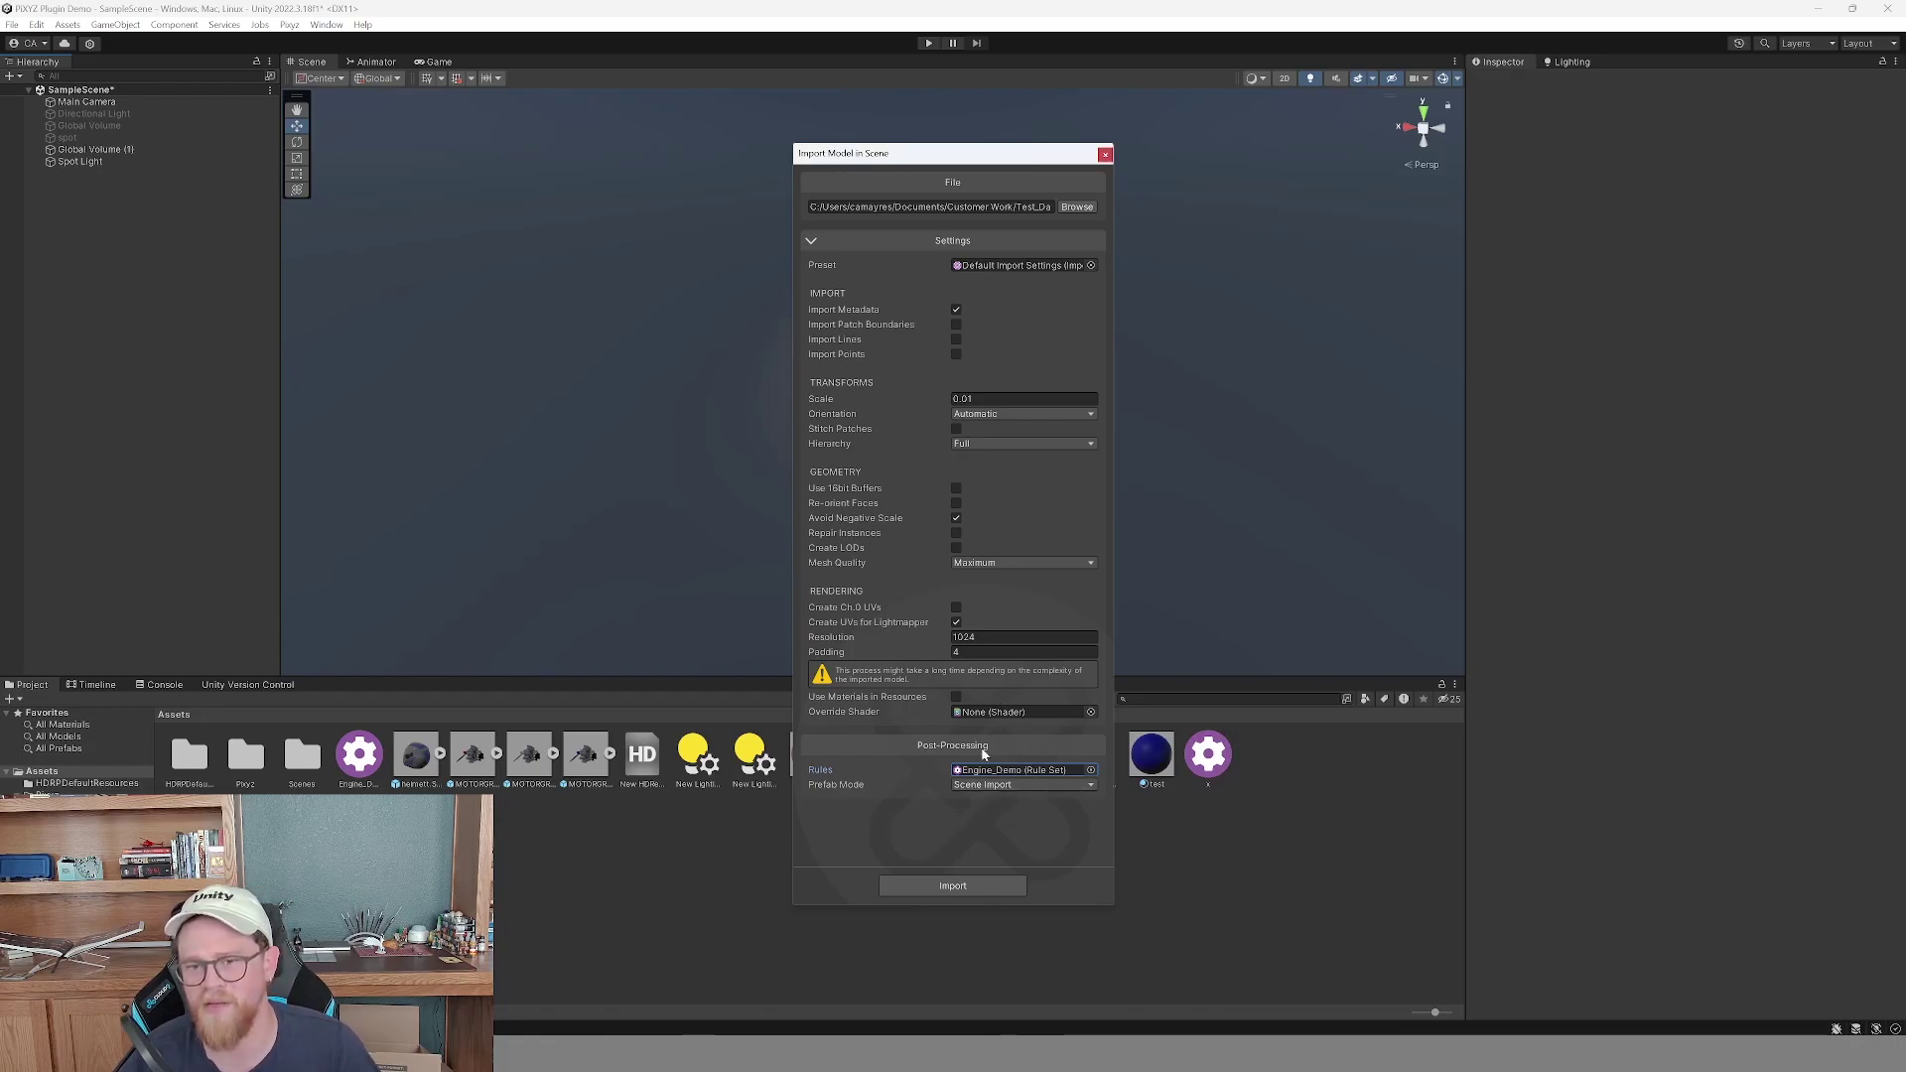
{"action": "left_click", "coordinate": [973, 889]}
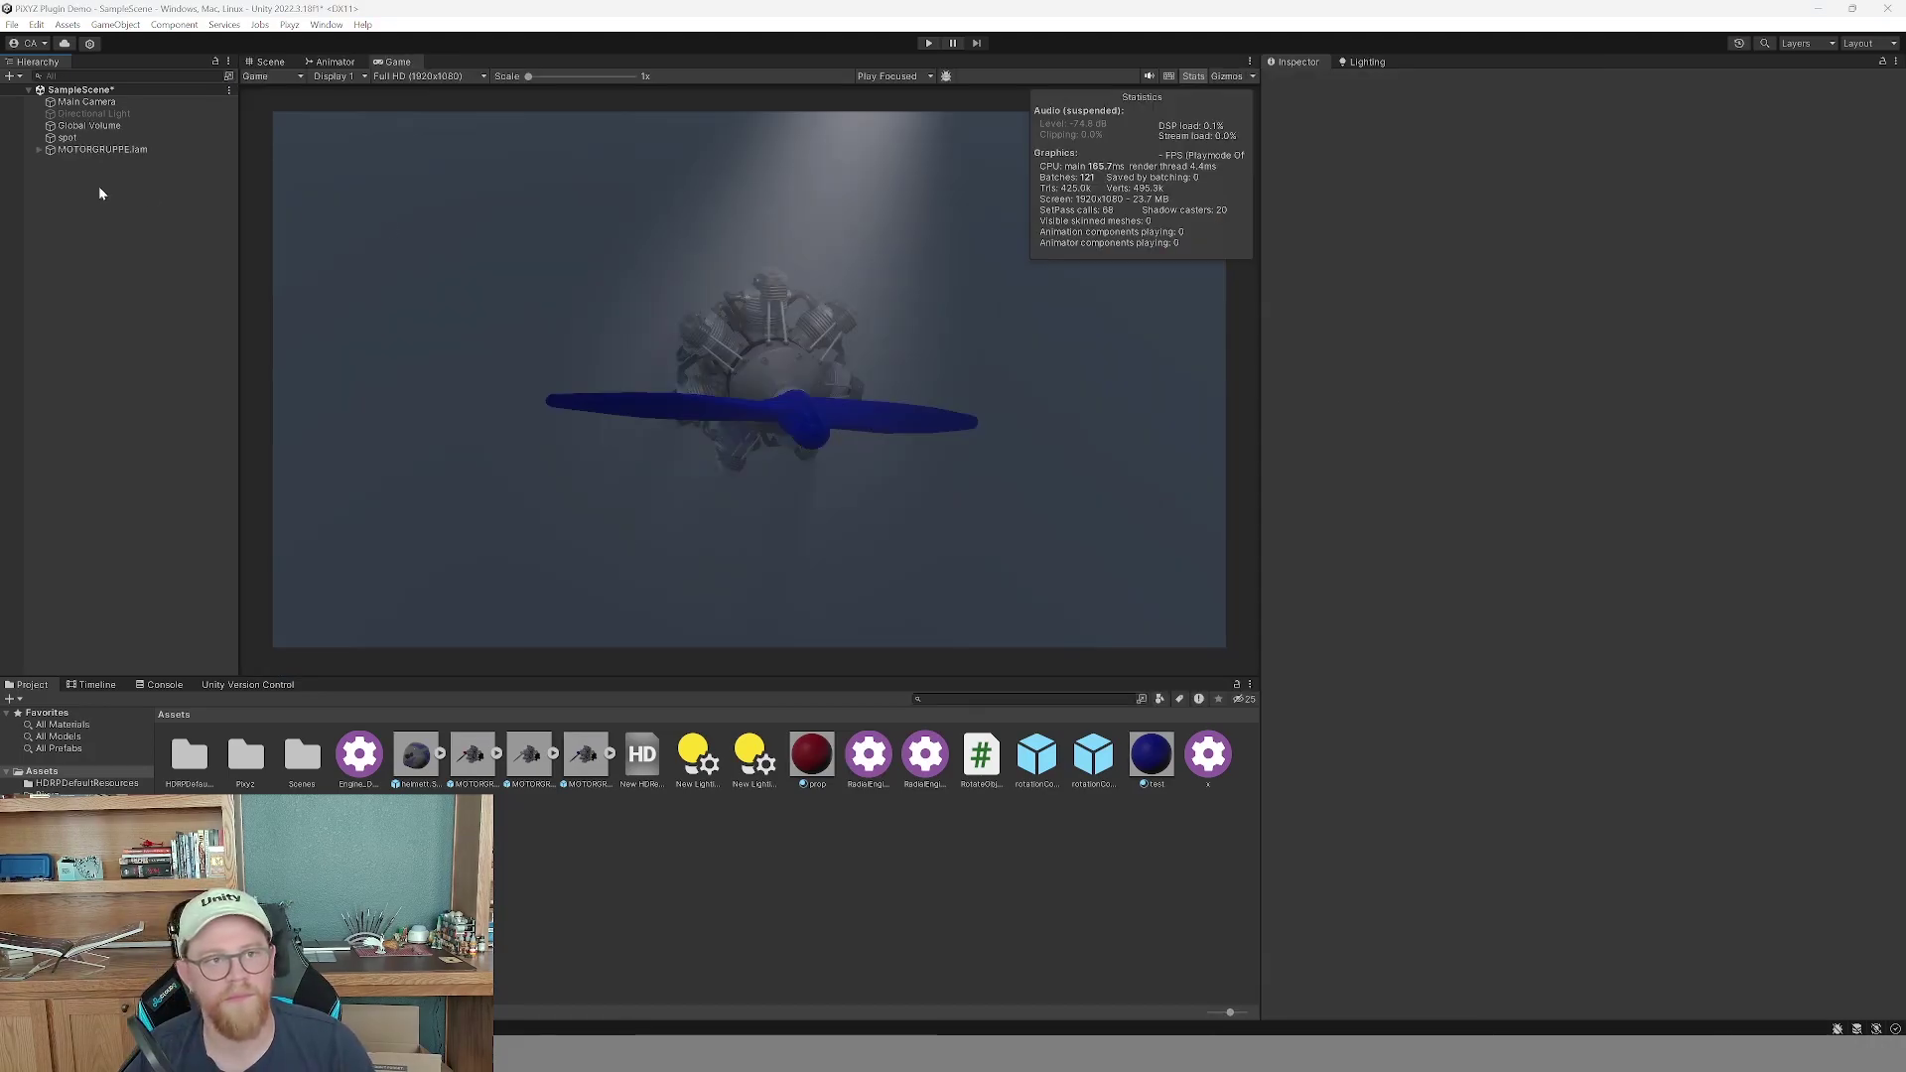
Run the scene in play mode and expand the engine hierarchy down to the children of the test part.
{"action": "left_click", "coordinate": [39, 149]}
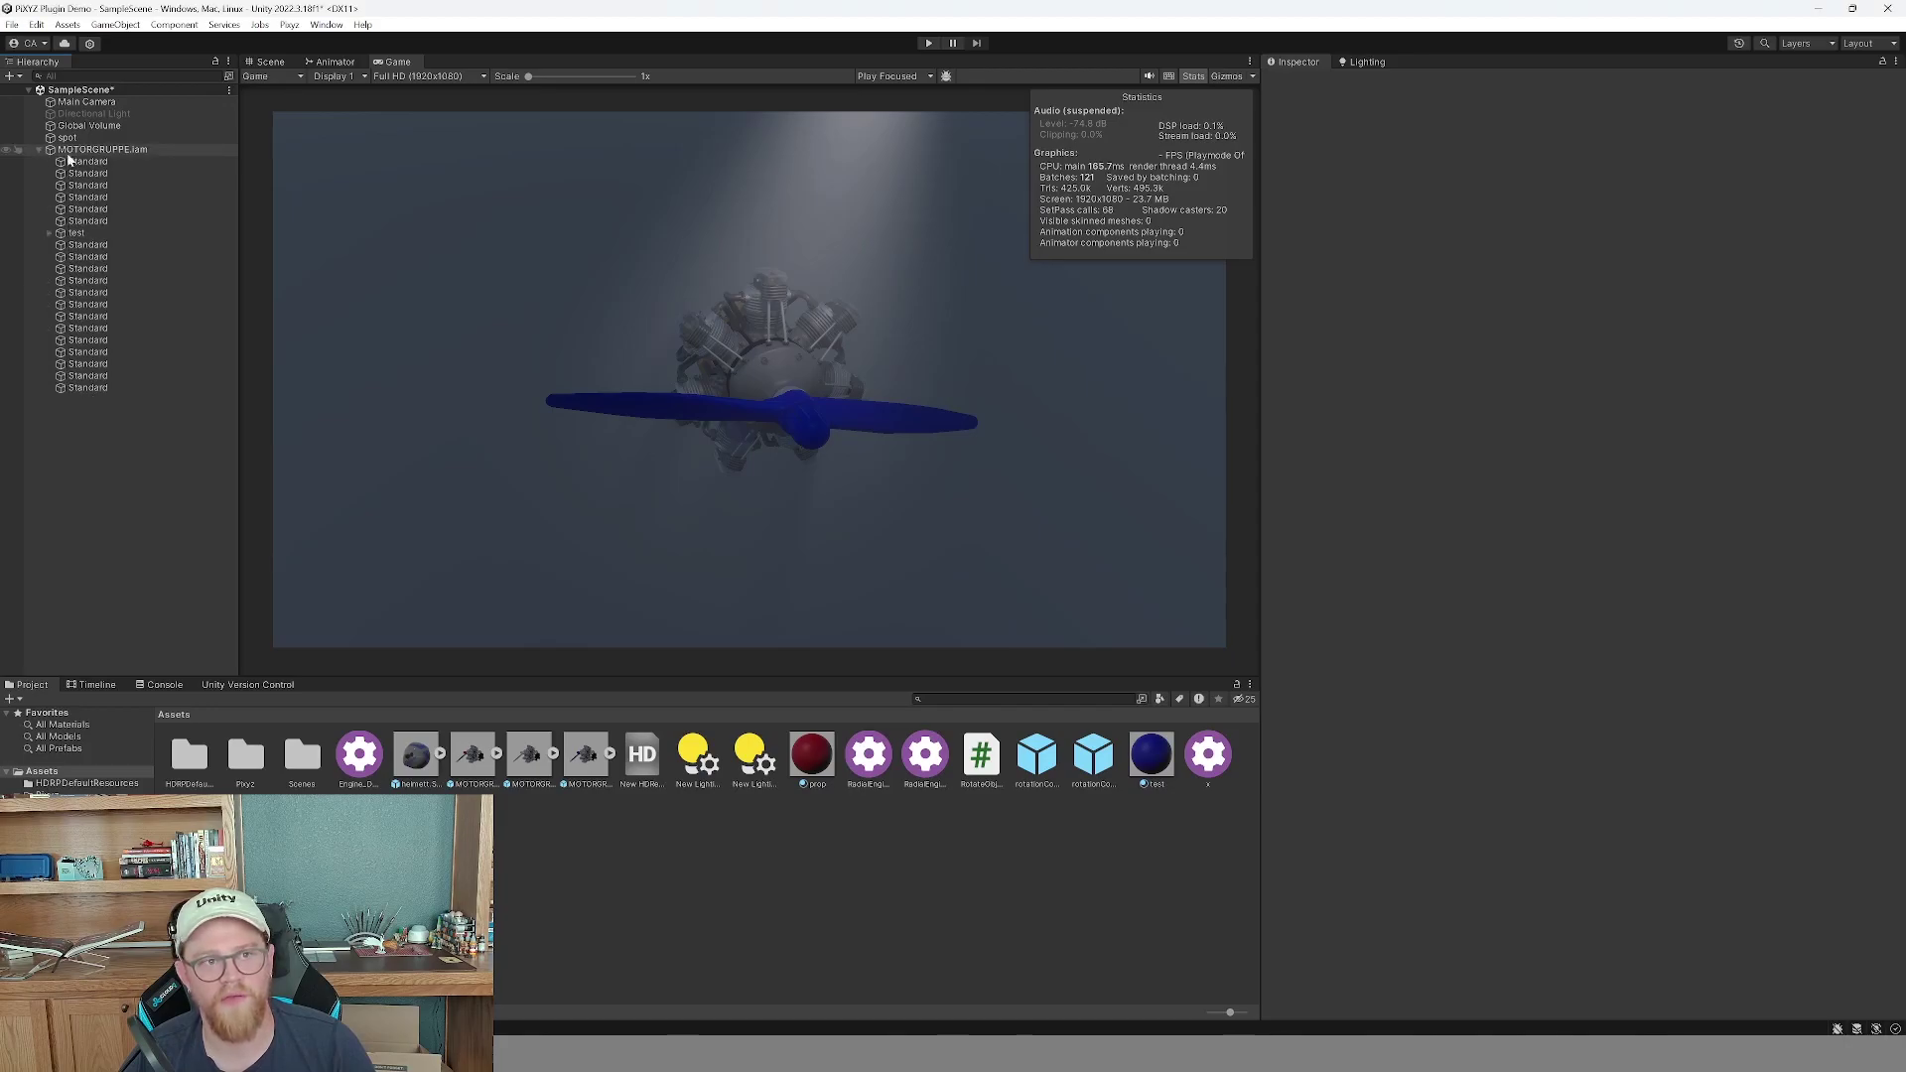
{"action": "left_click", "coordinate": [930, 44]}
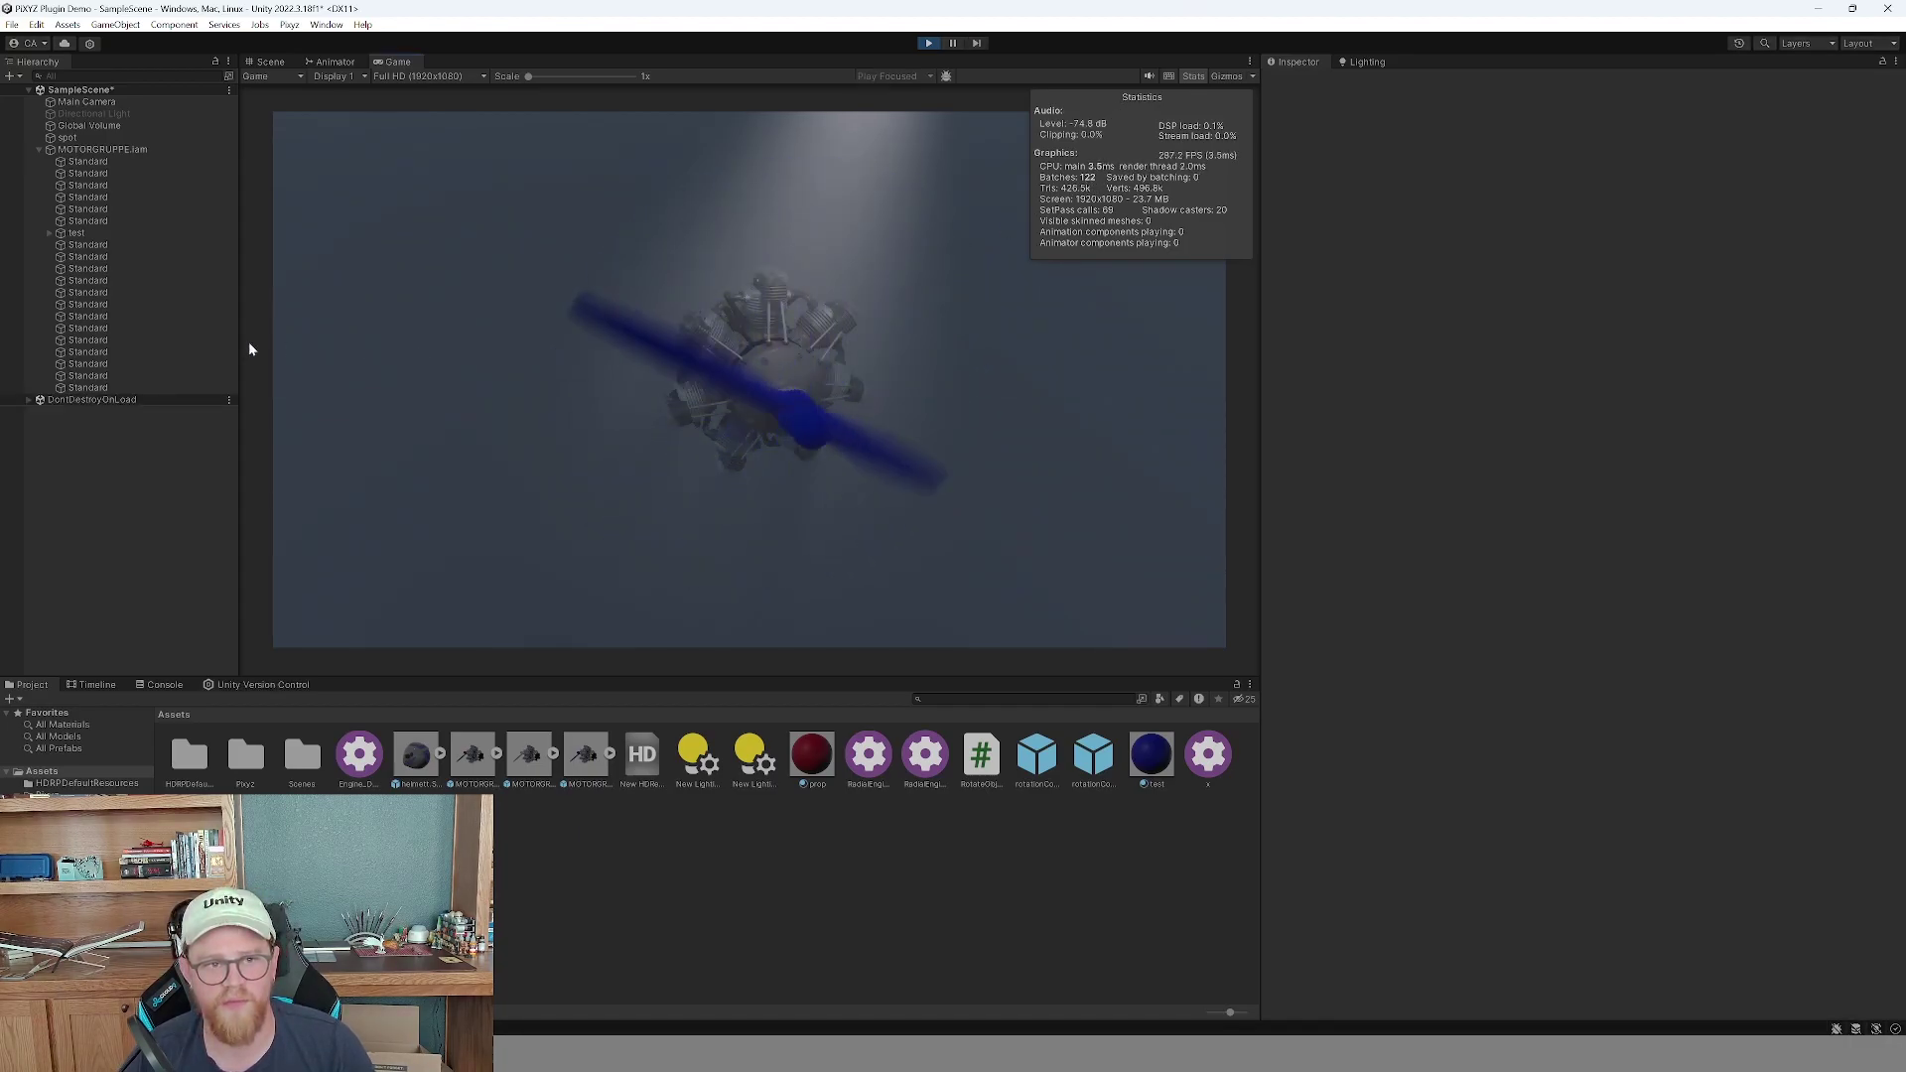
{"action": "left_click", "coordinate": [60, 221]}
{"action": "left_click", "coordinate": [70, 233]}
{"action": "left_click", "coordinate": [50, 233]}
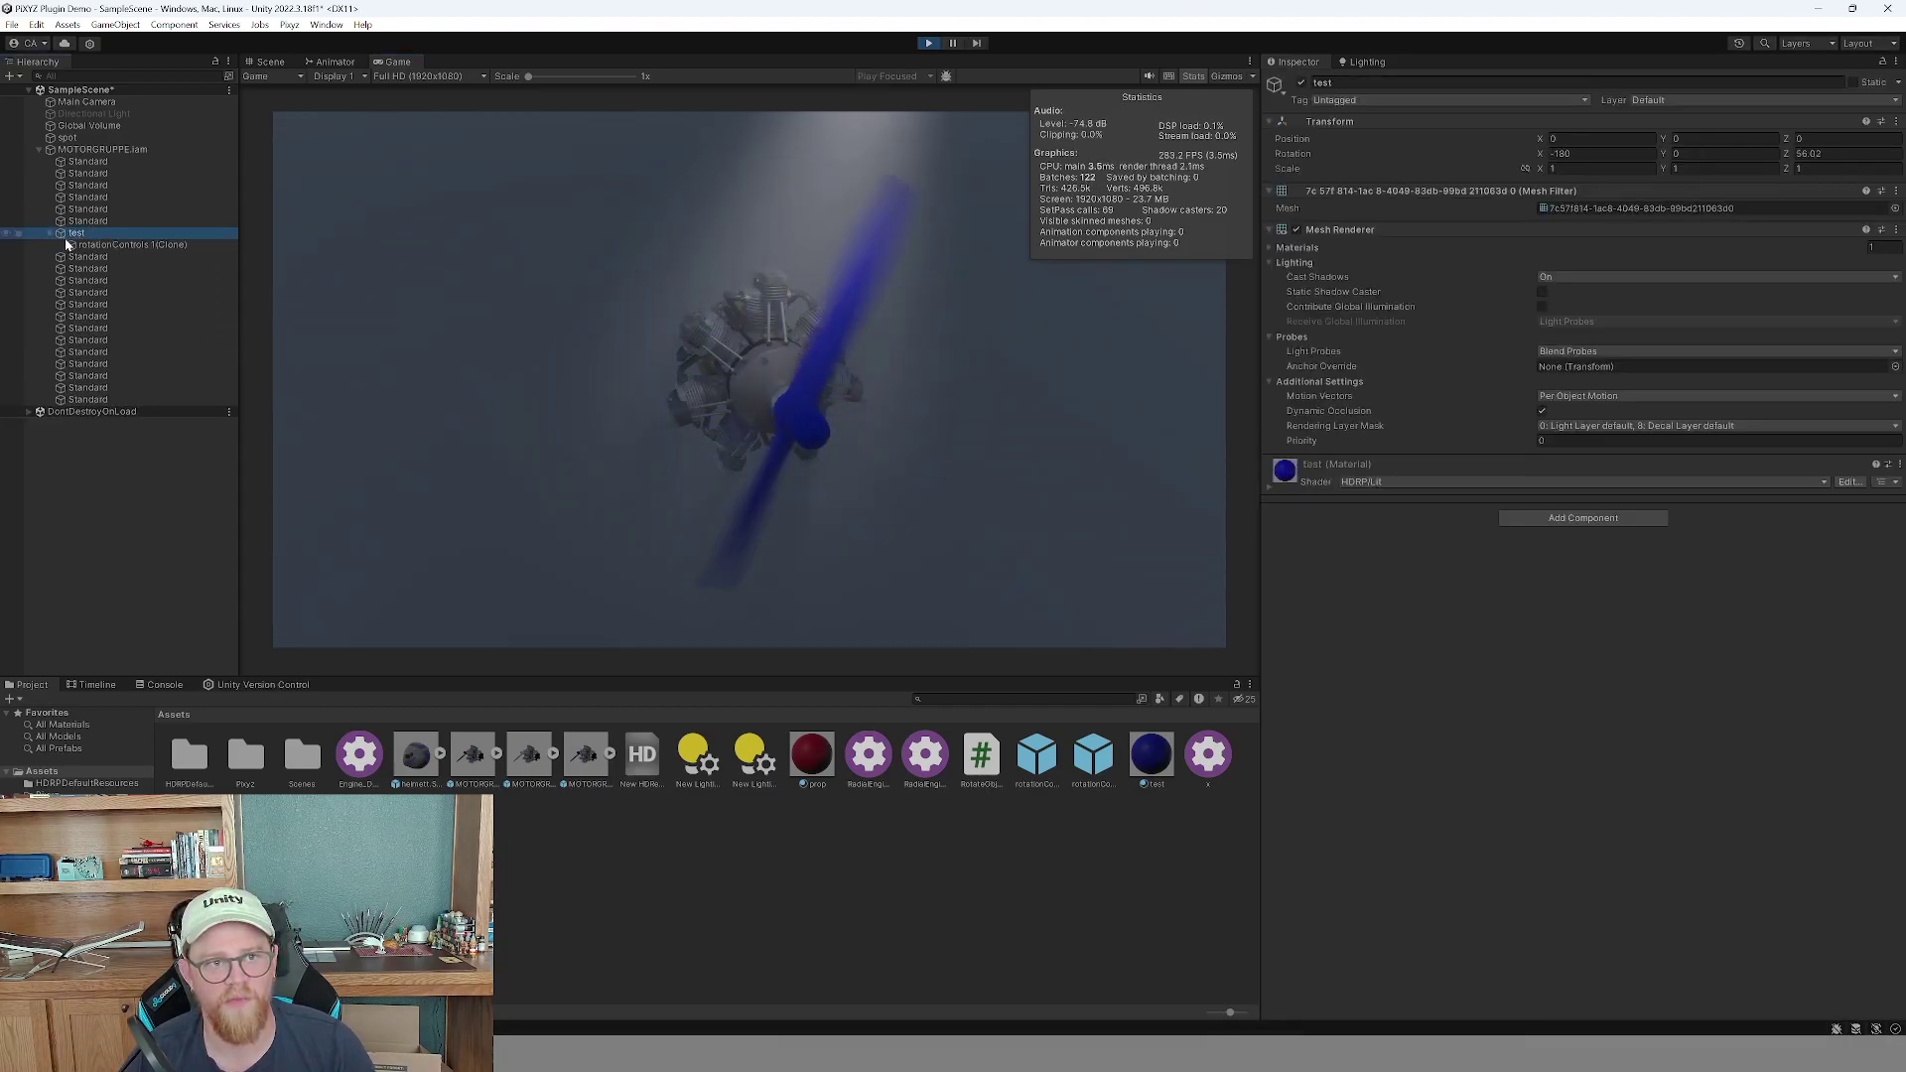
Set the Rotation Speed of rotationControls 1(Clone) to 1000 while the scene plays, and stop play mode.
{"action": "left_click", "coordinate": [109, 246]}
{"action": "left_click", "coordinate": [1556, 255]}
{"action": "type", "text": "1000"}
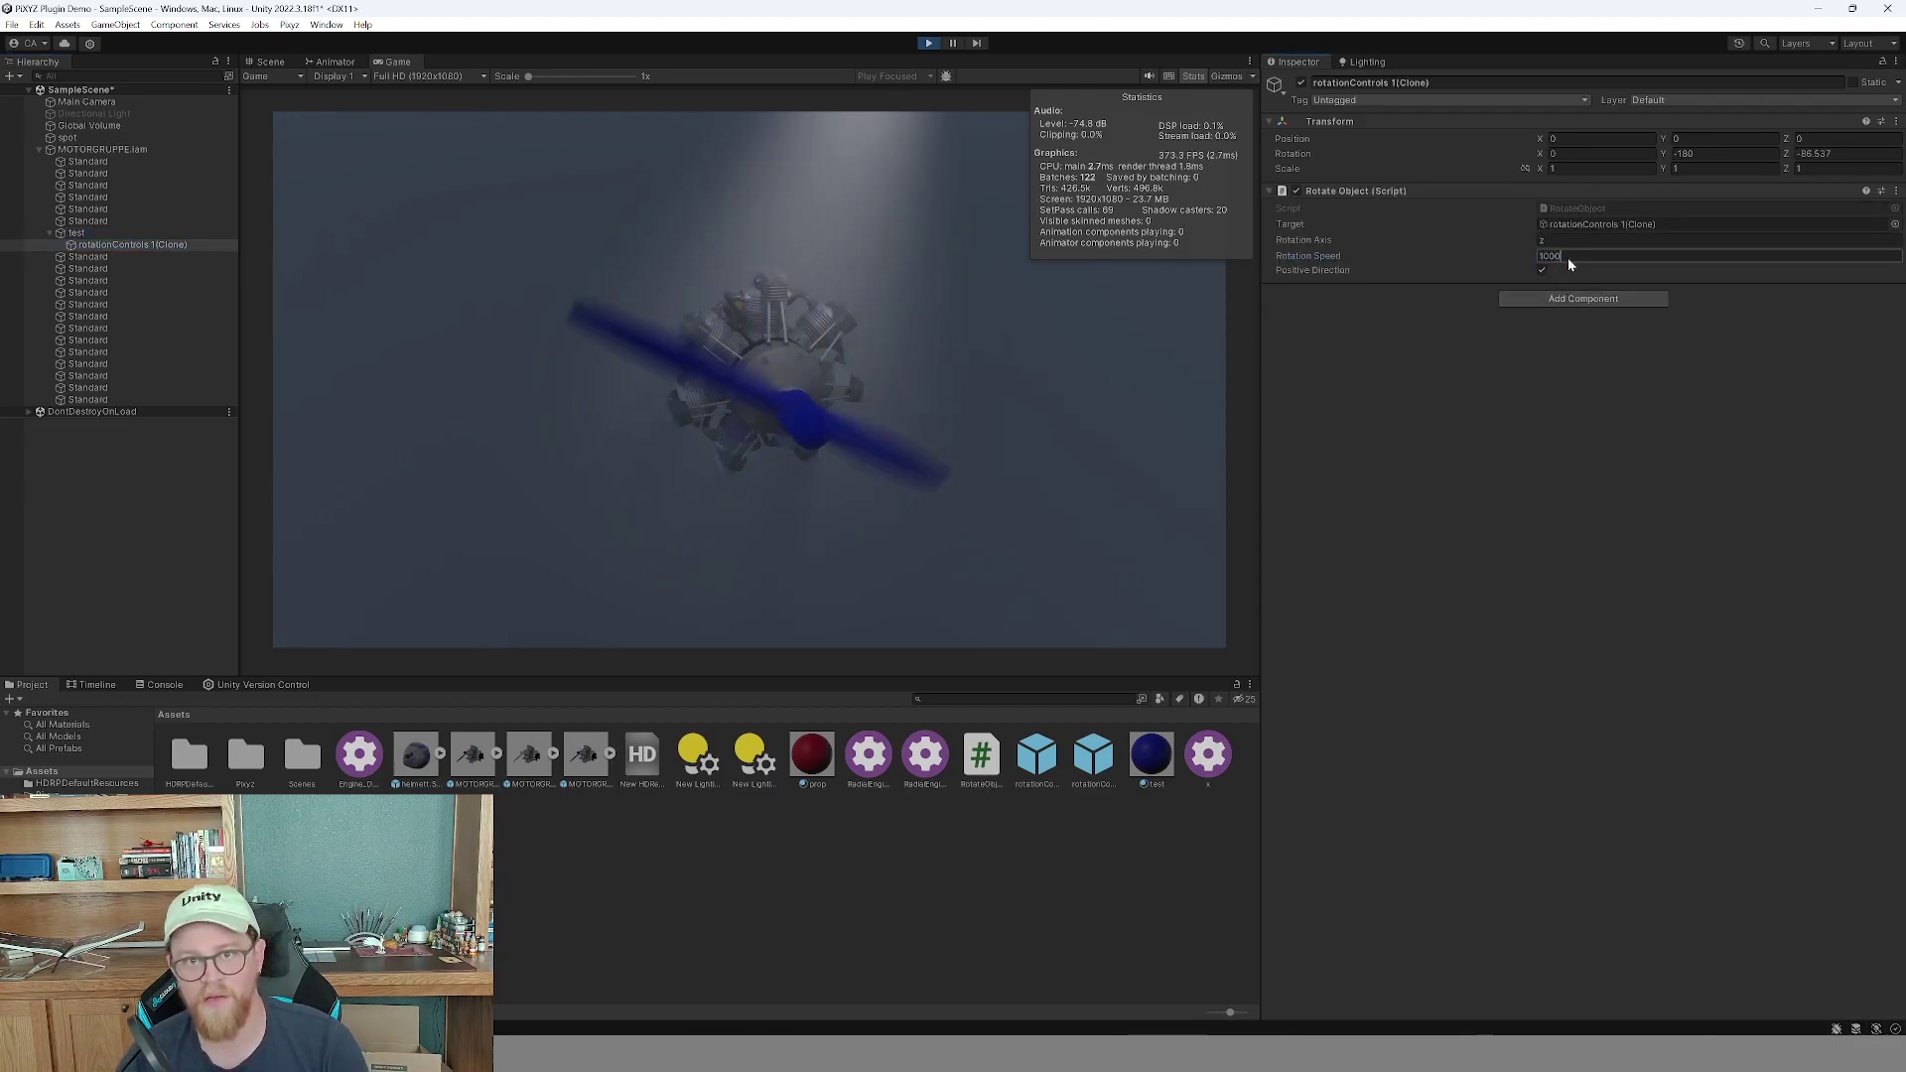
{"action": "key", "text": "Return"}
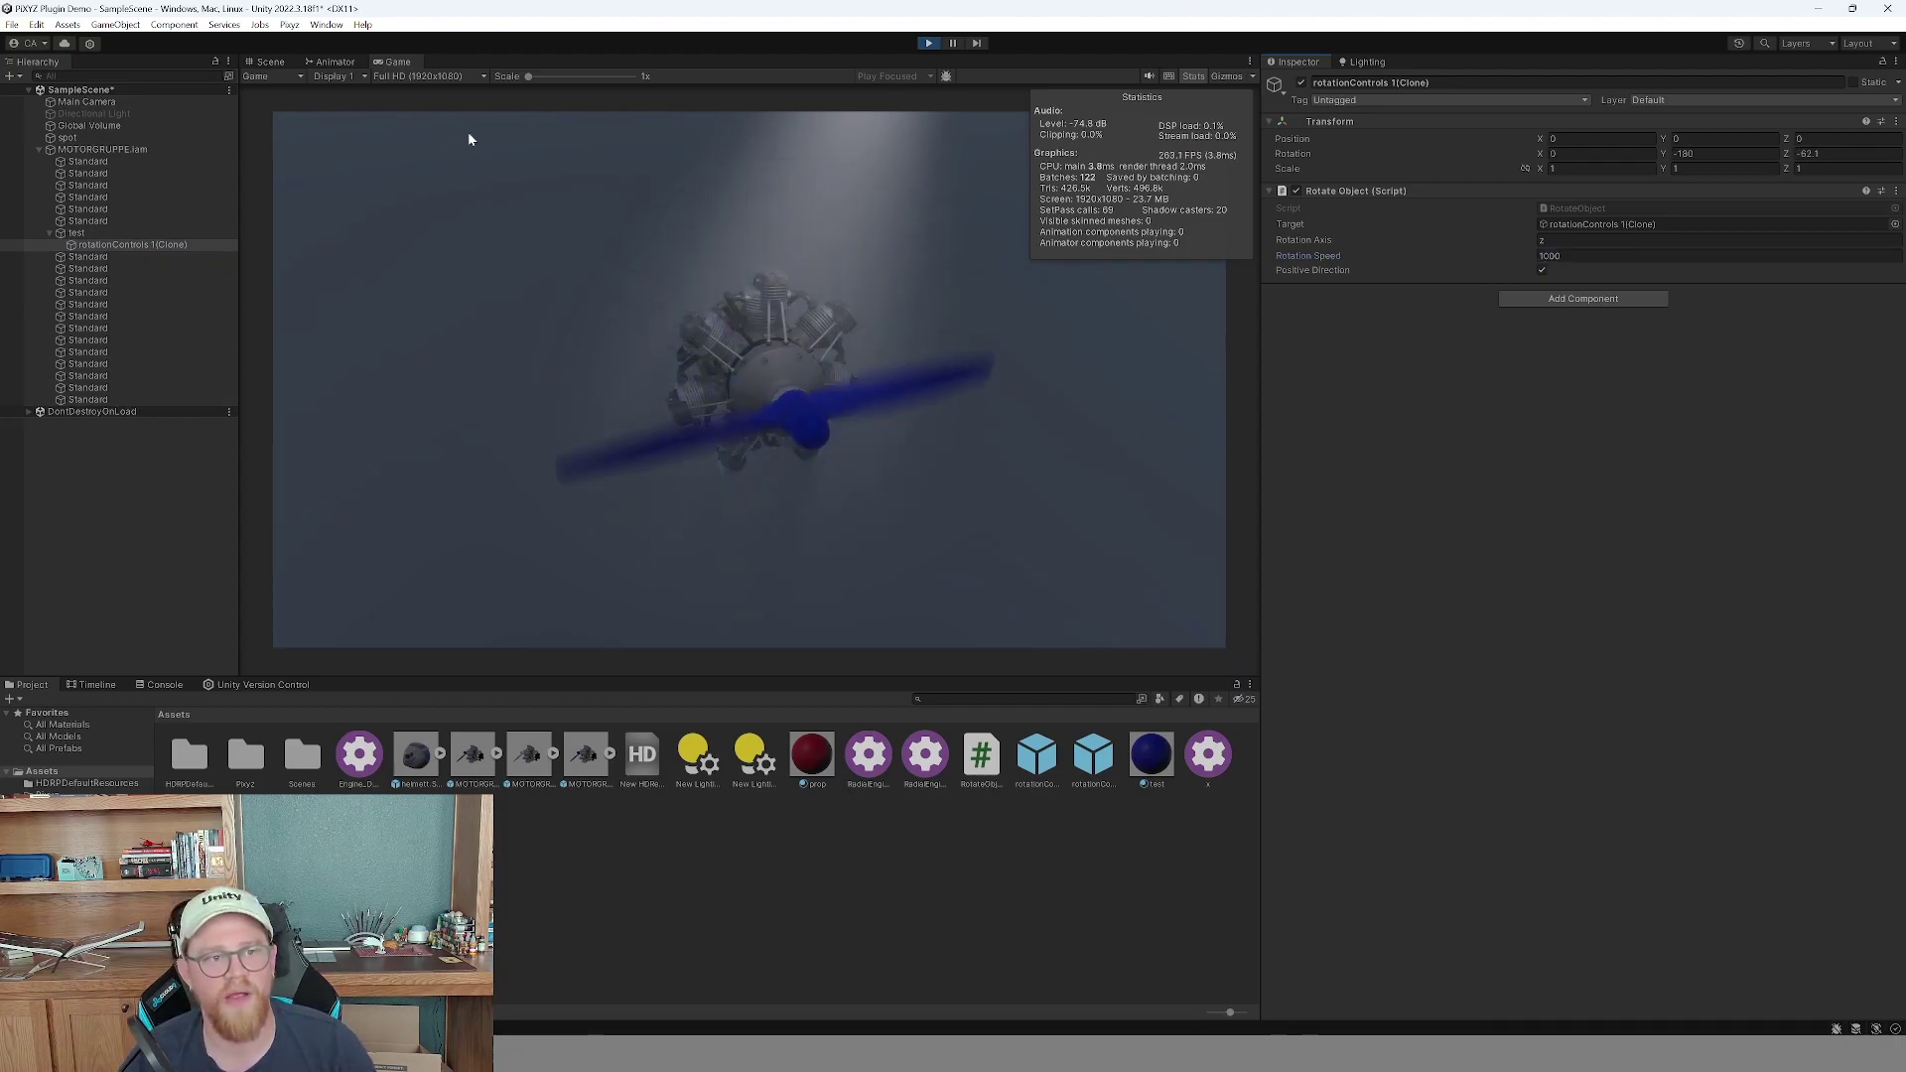
{"action": "left_click", "coordinate": [928, 43]}
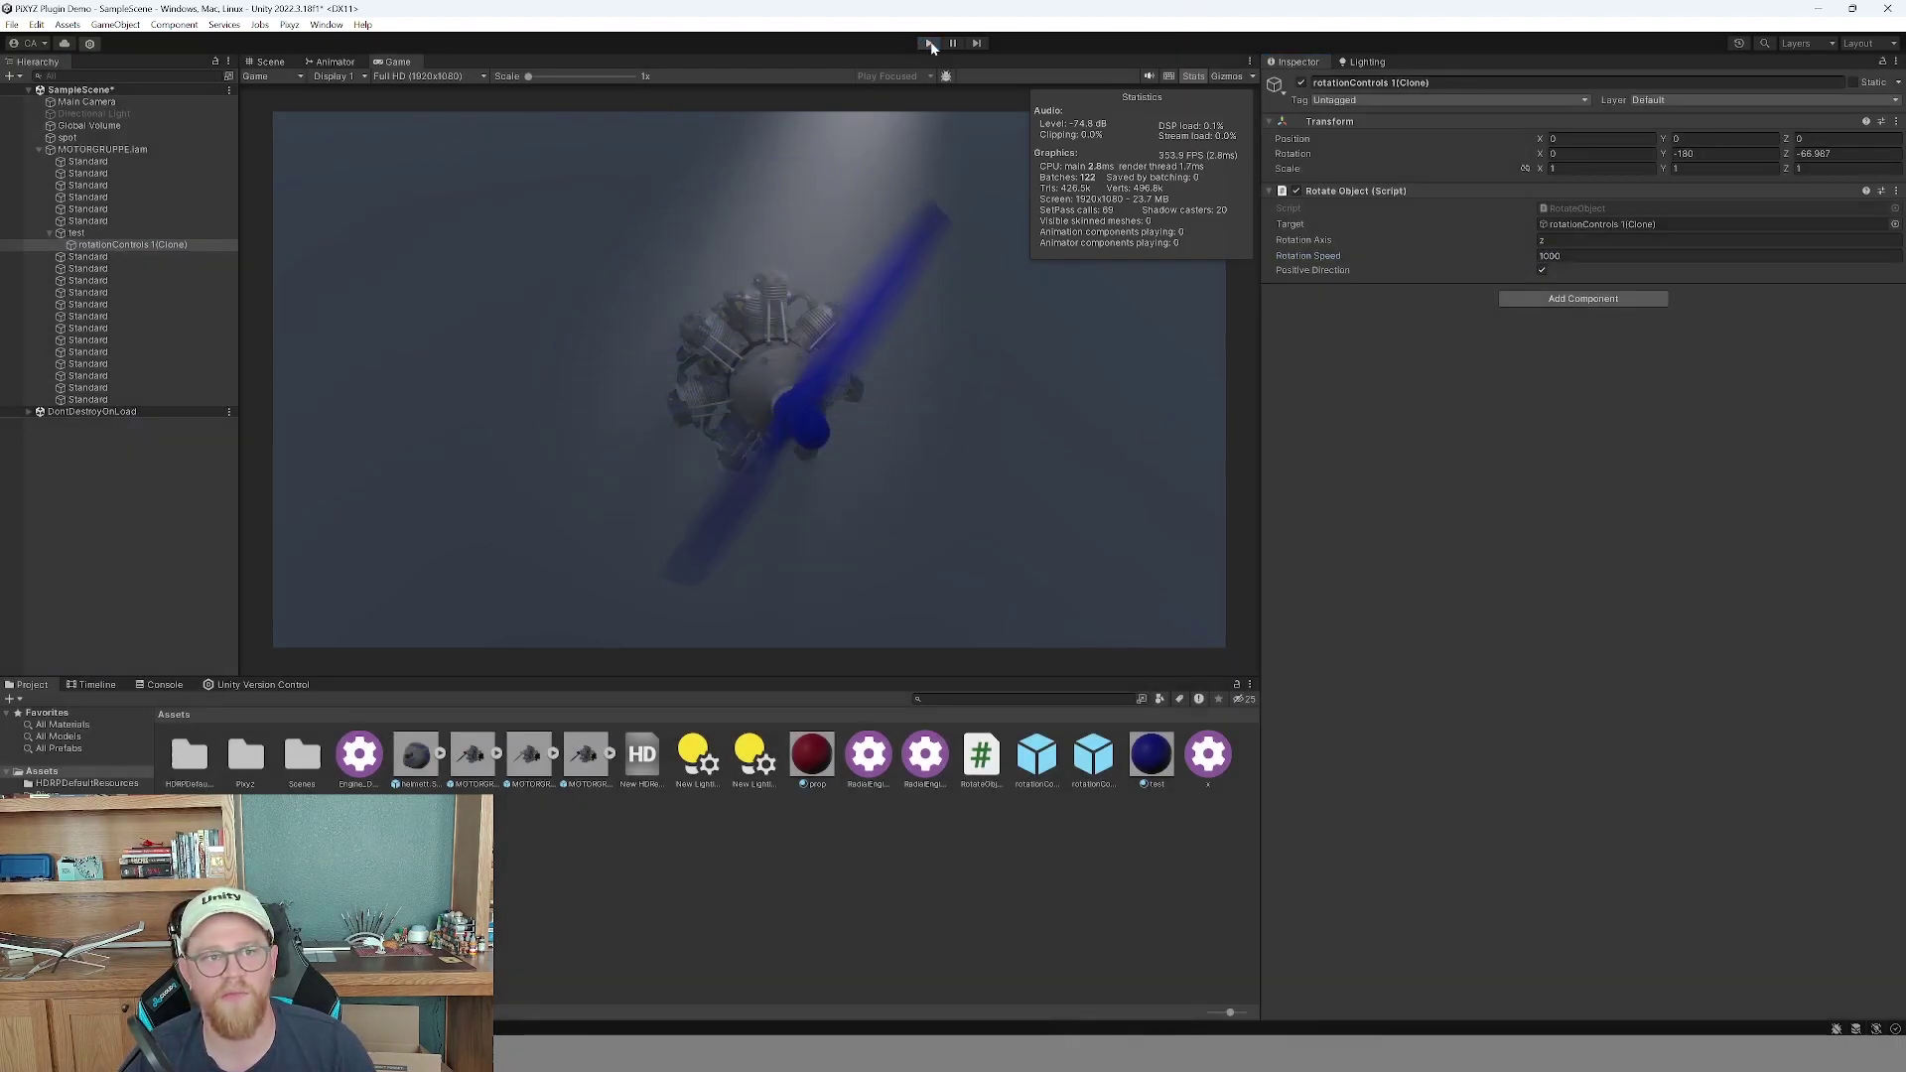
Remove the existing Motion Blur override from the Global Volume and add a fresh Motion Blur override to it.
{"action": "left_click", "coordinate": [117, 127]}
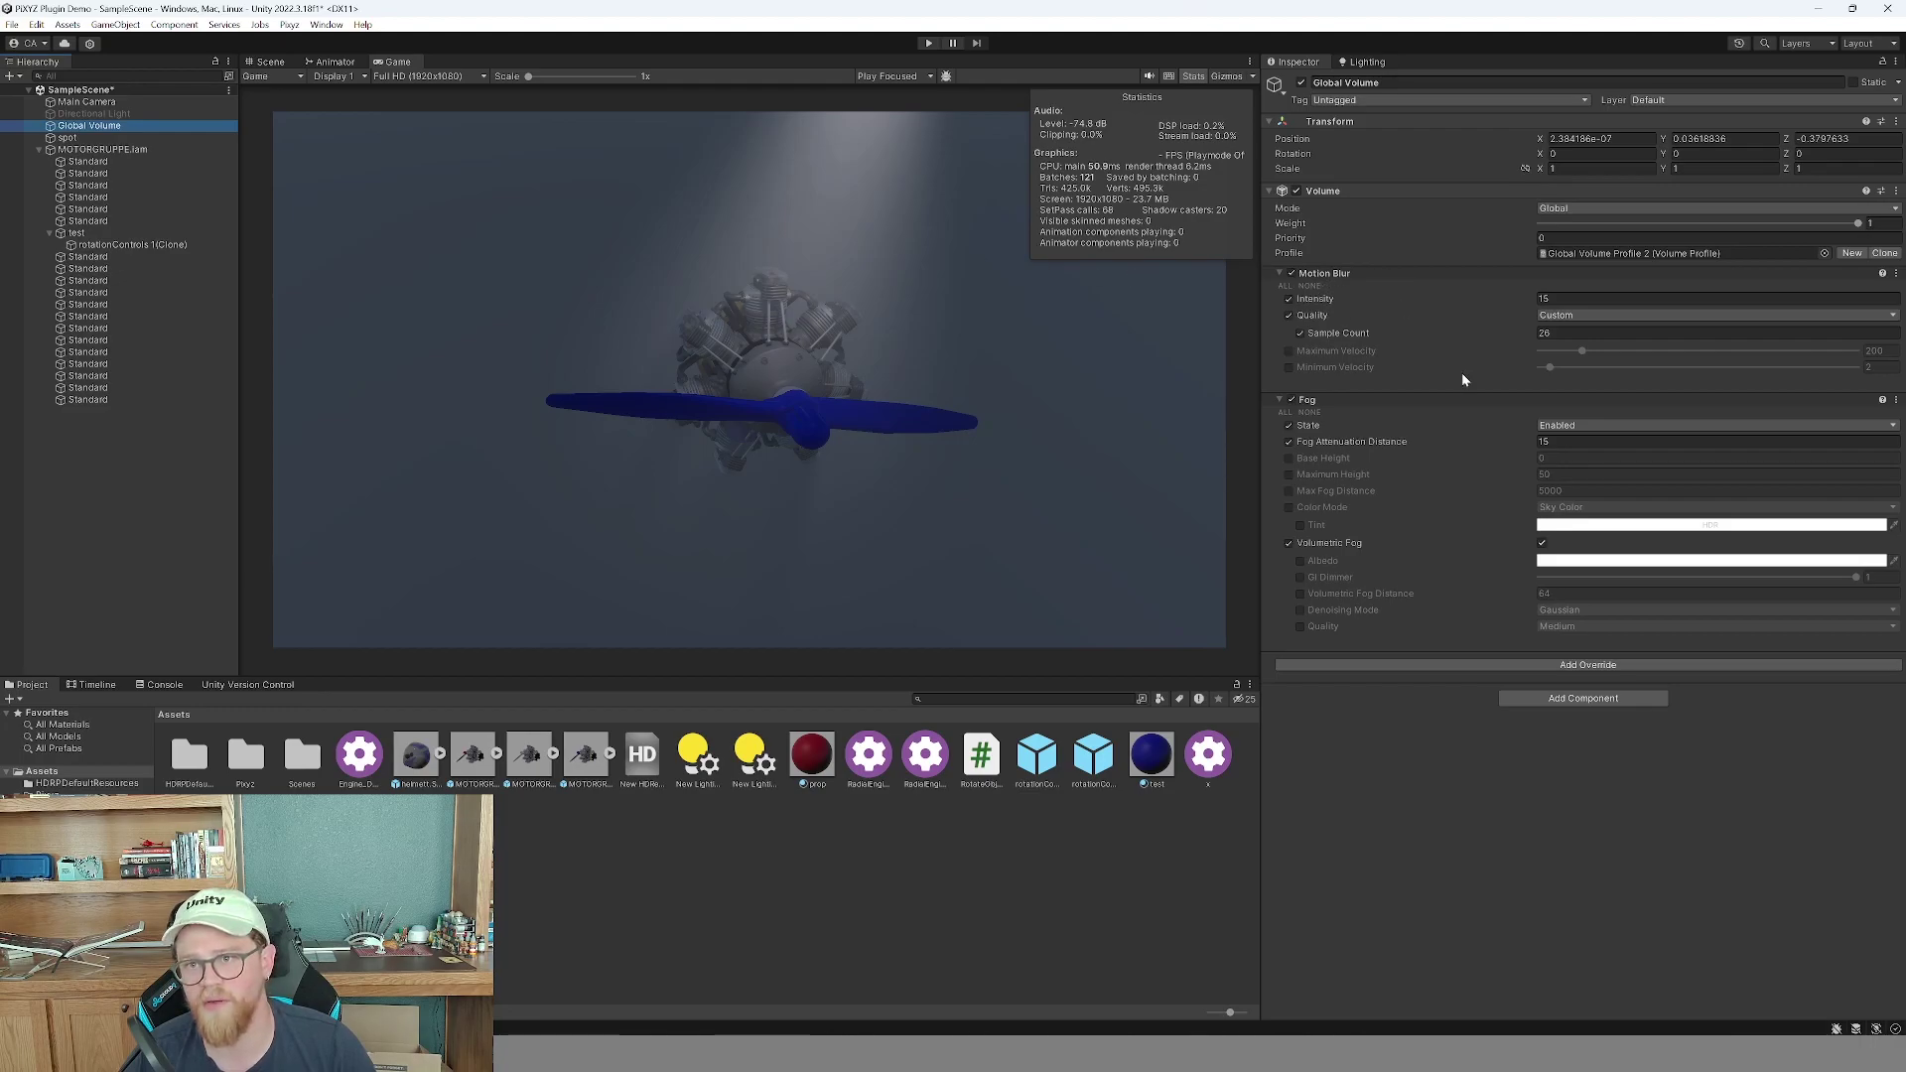
{"action": "left_click", "coordinate": [1897, 273]}
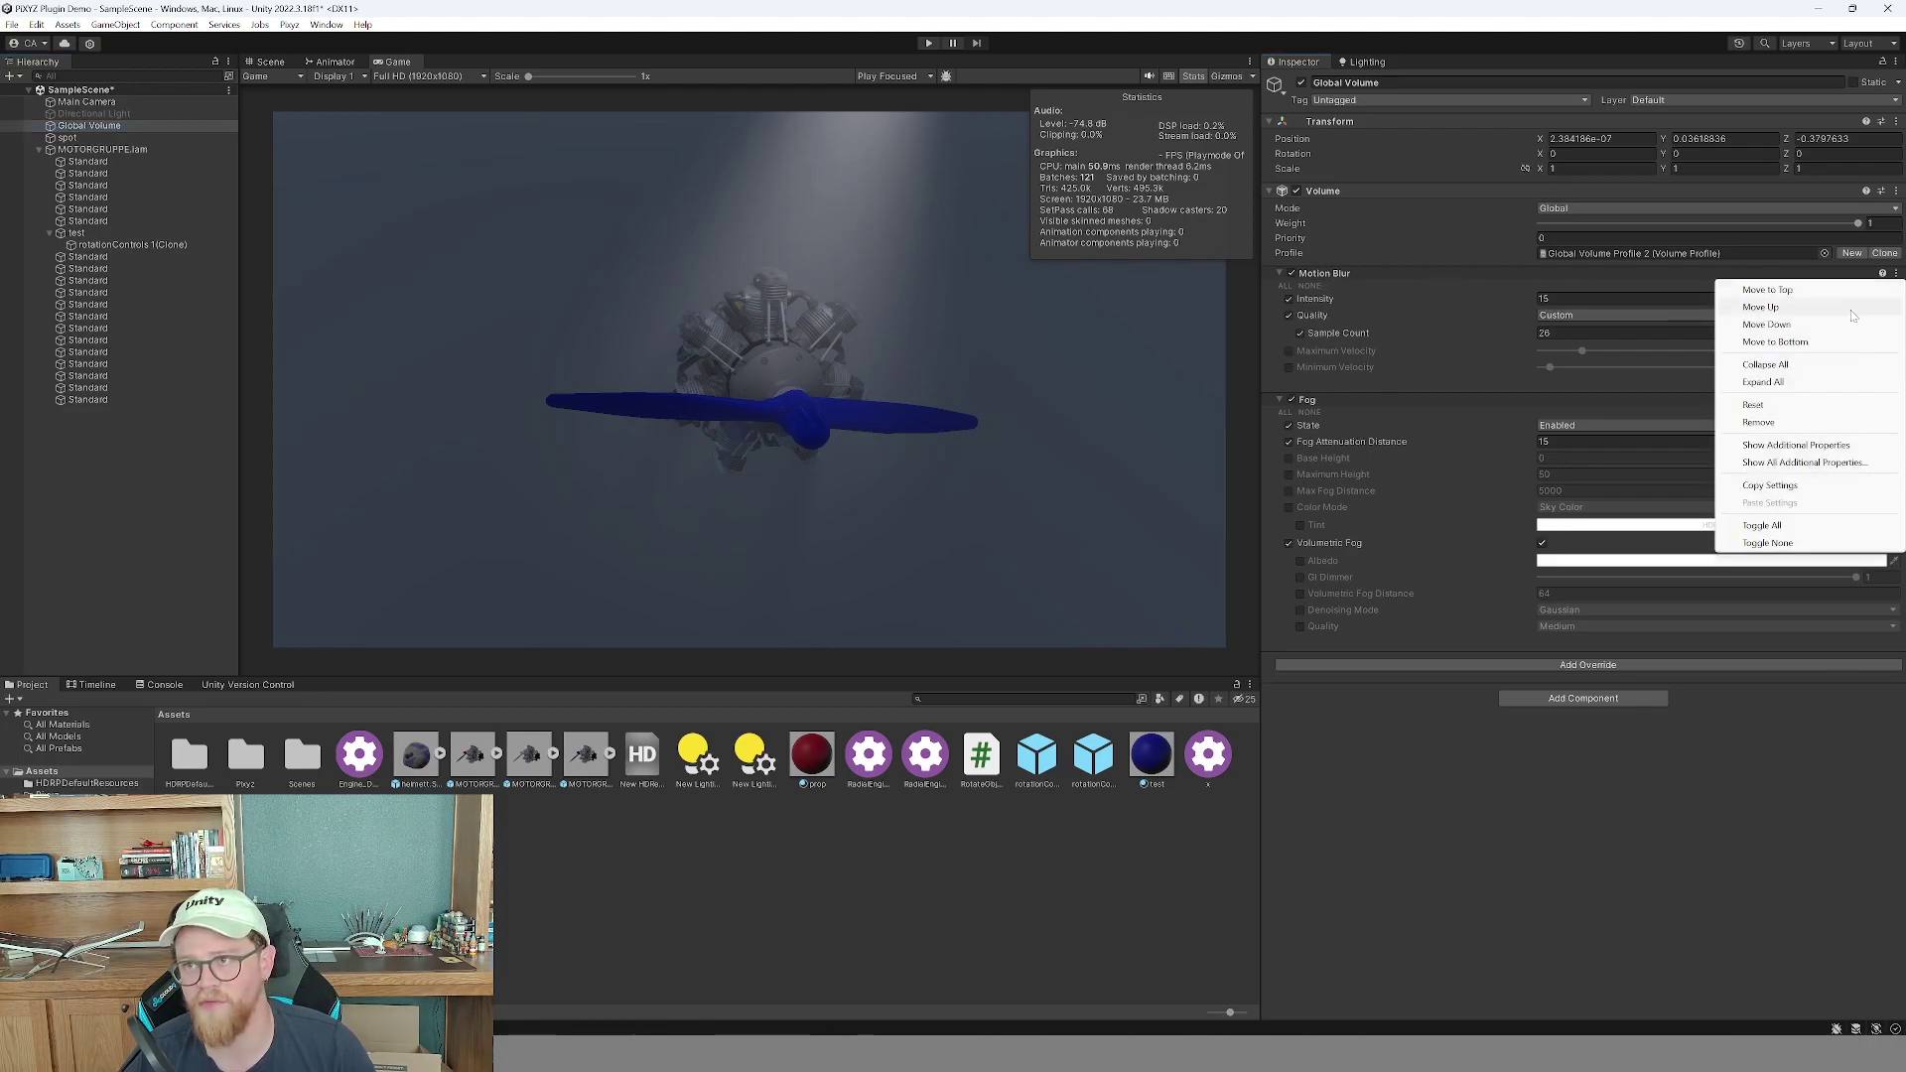
{"action": "left_click", "coordinate": [1758, 422]}
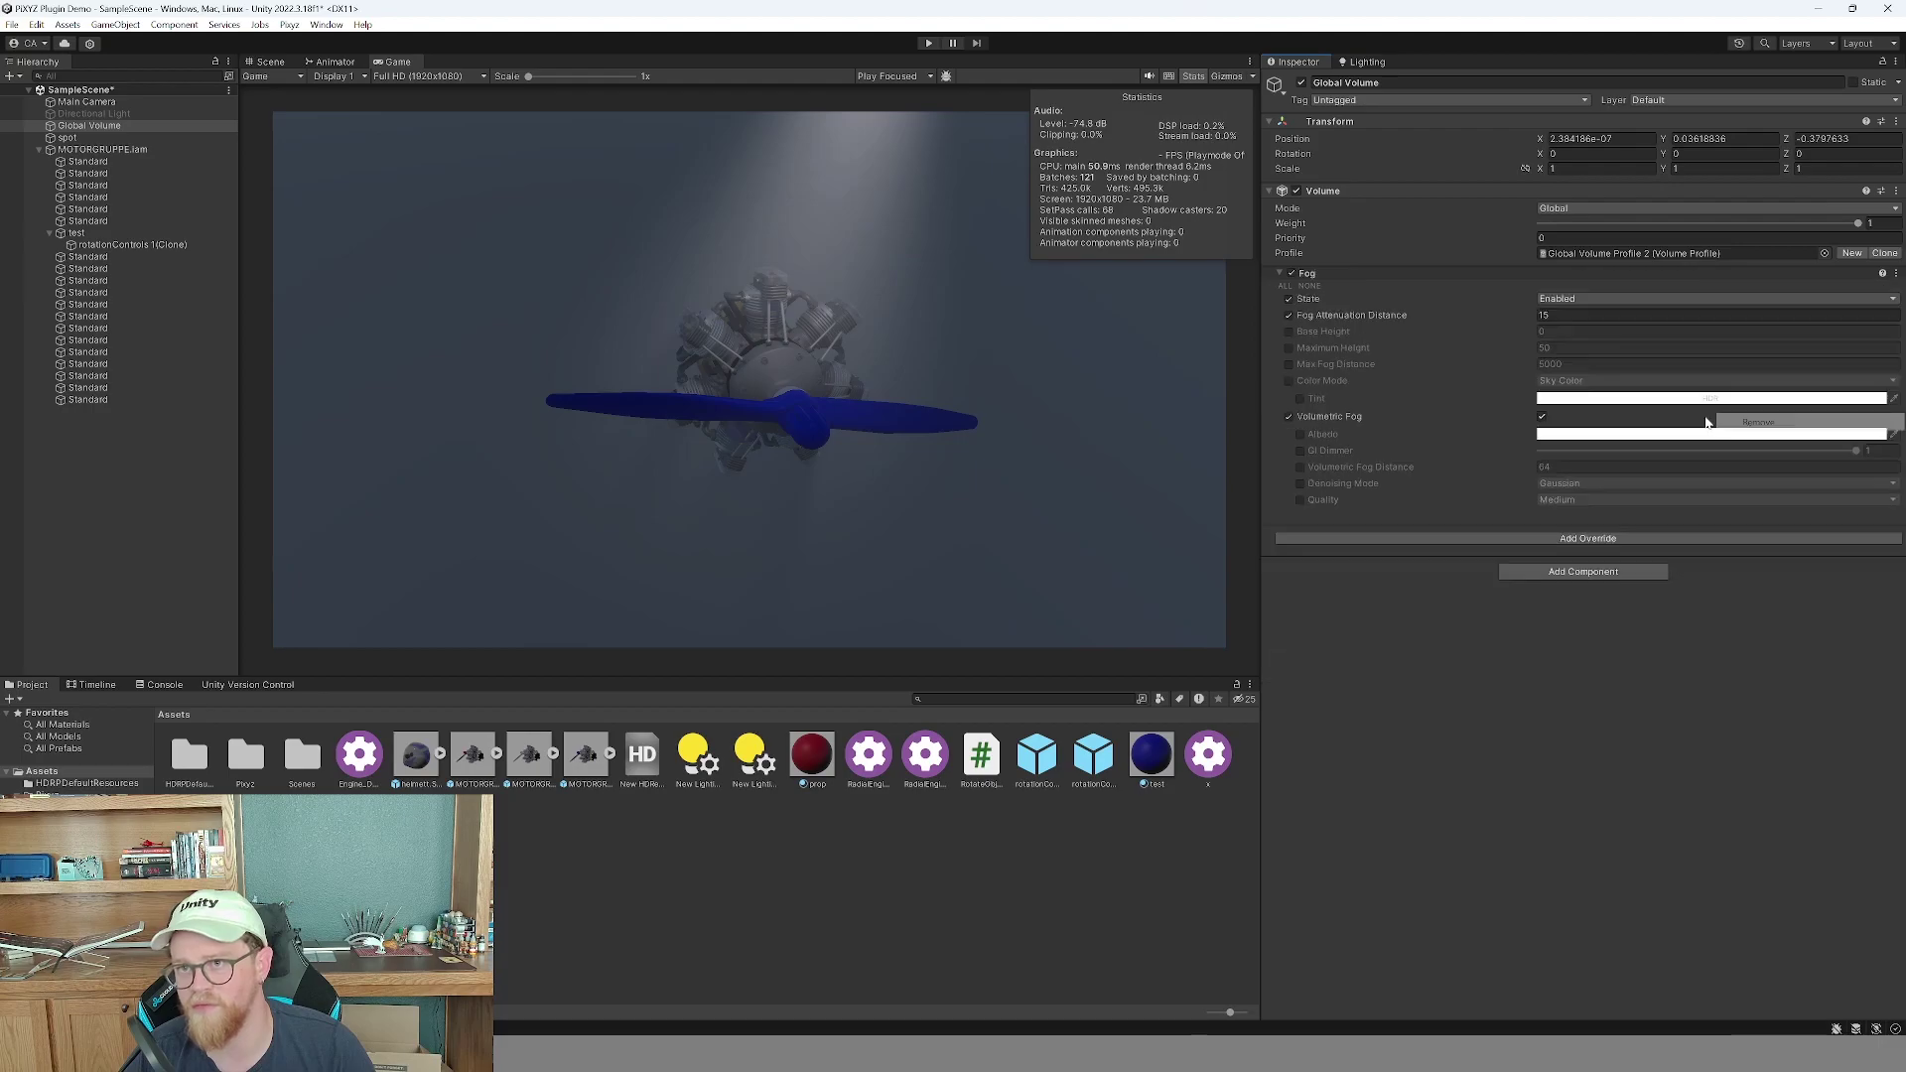
{"action": "left_click", "coordinate": [1600, 539]}
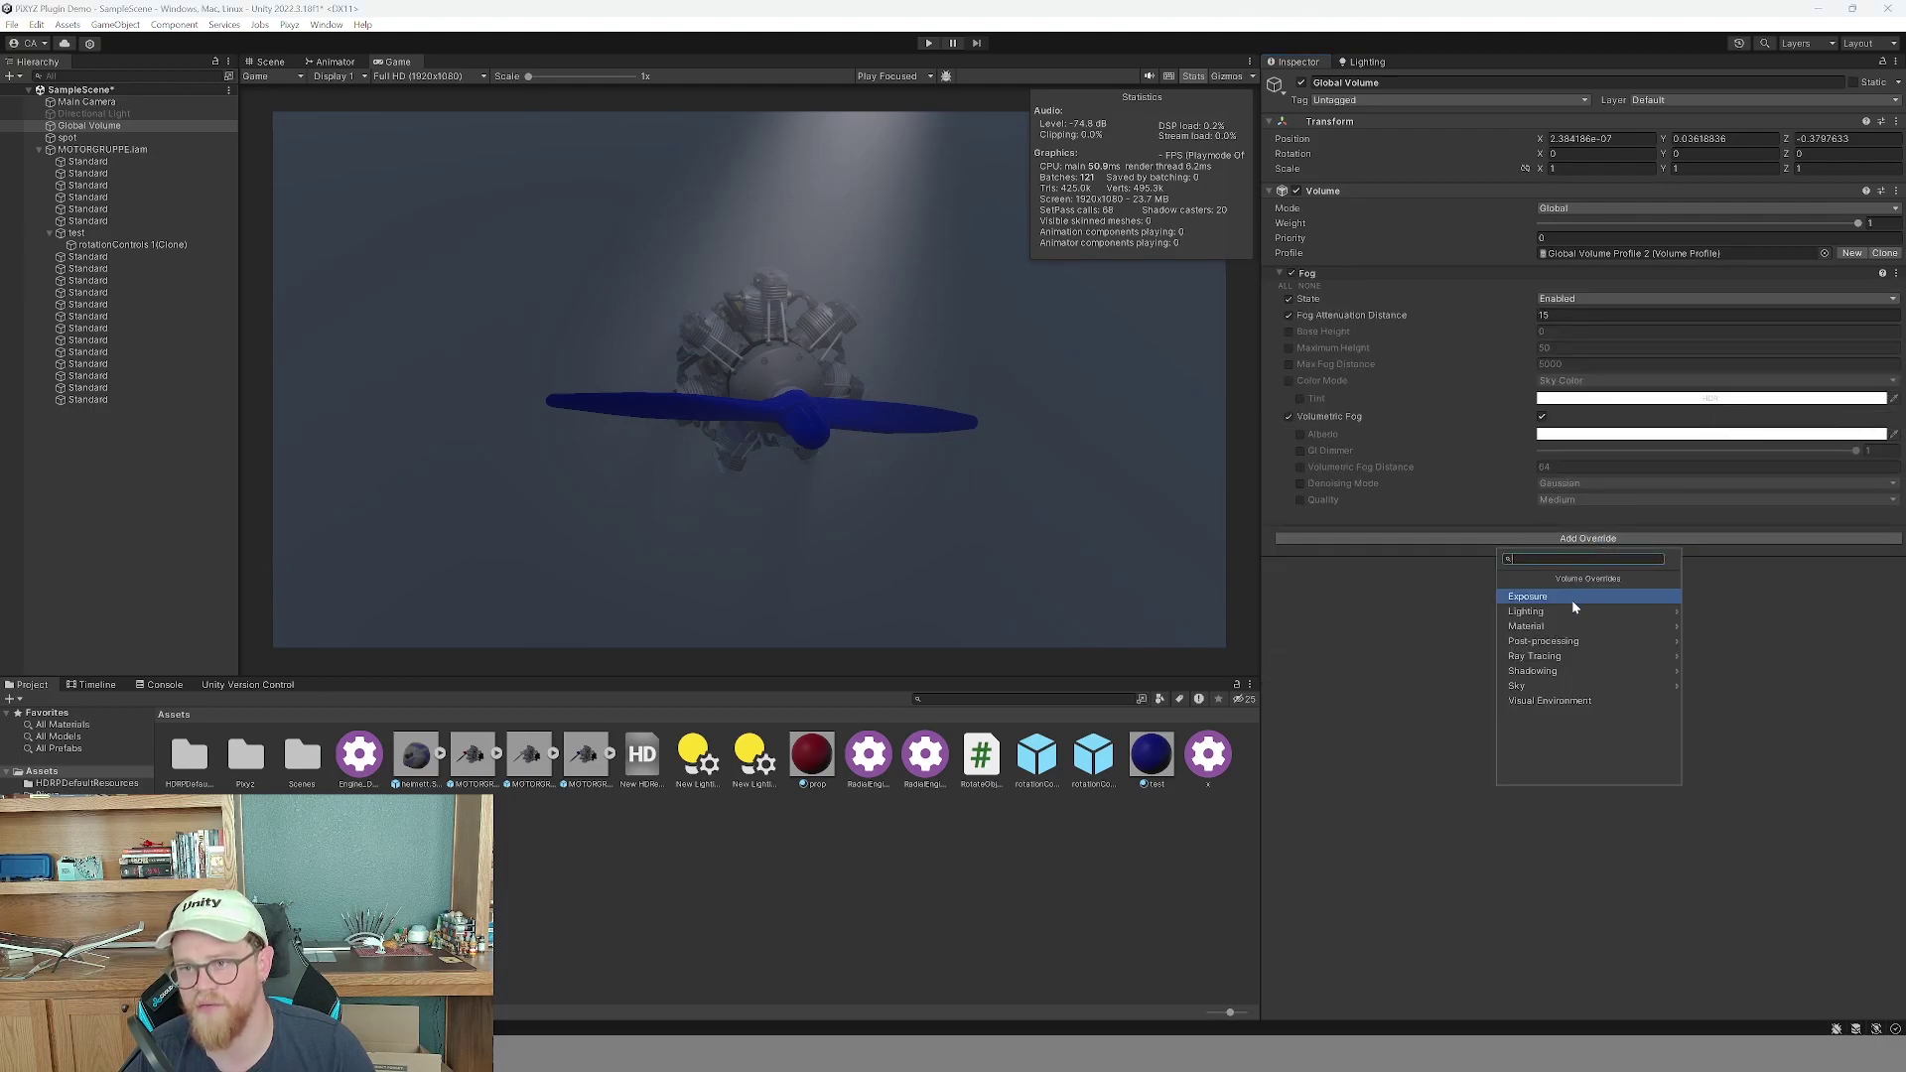
{"action": "type", "text": "motion"}
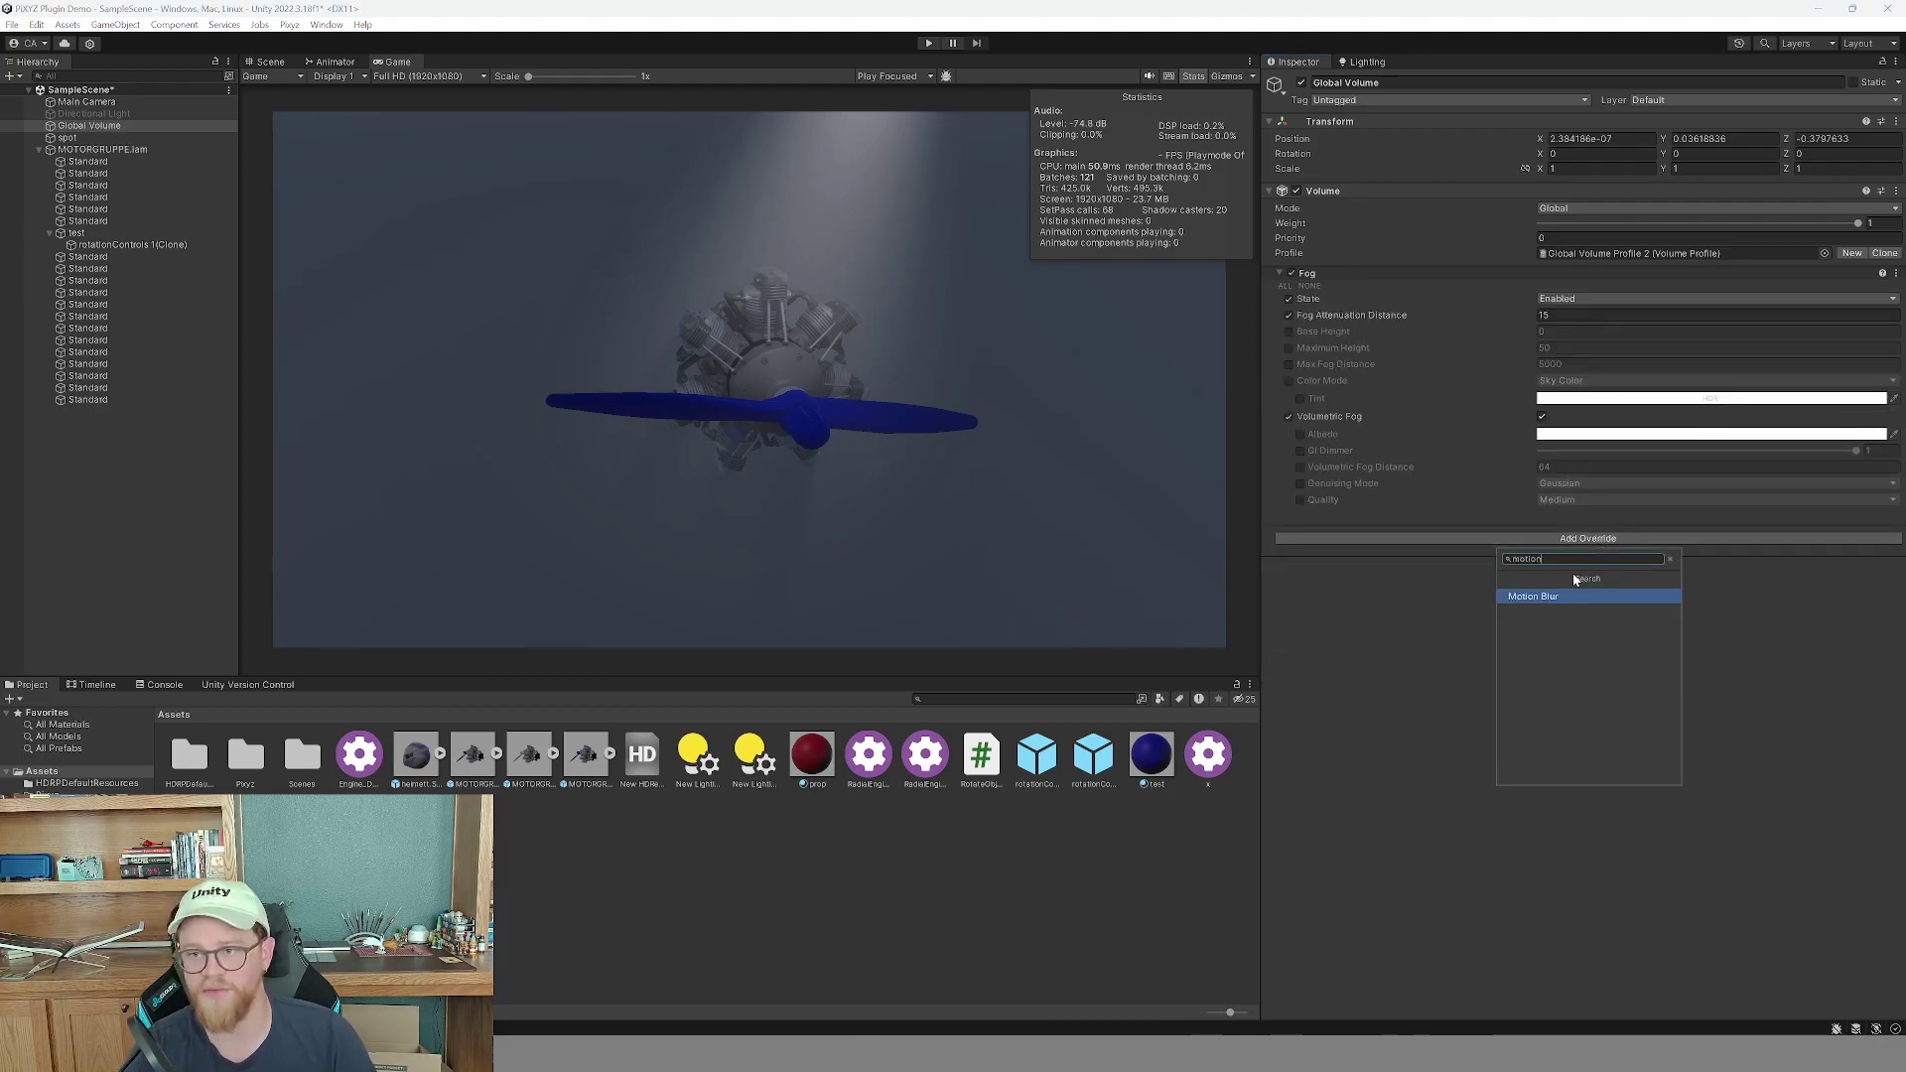
{"action": "left_click", "coordinate": [1568, 598]}
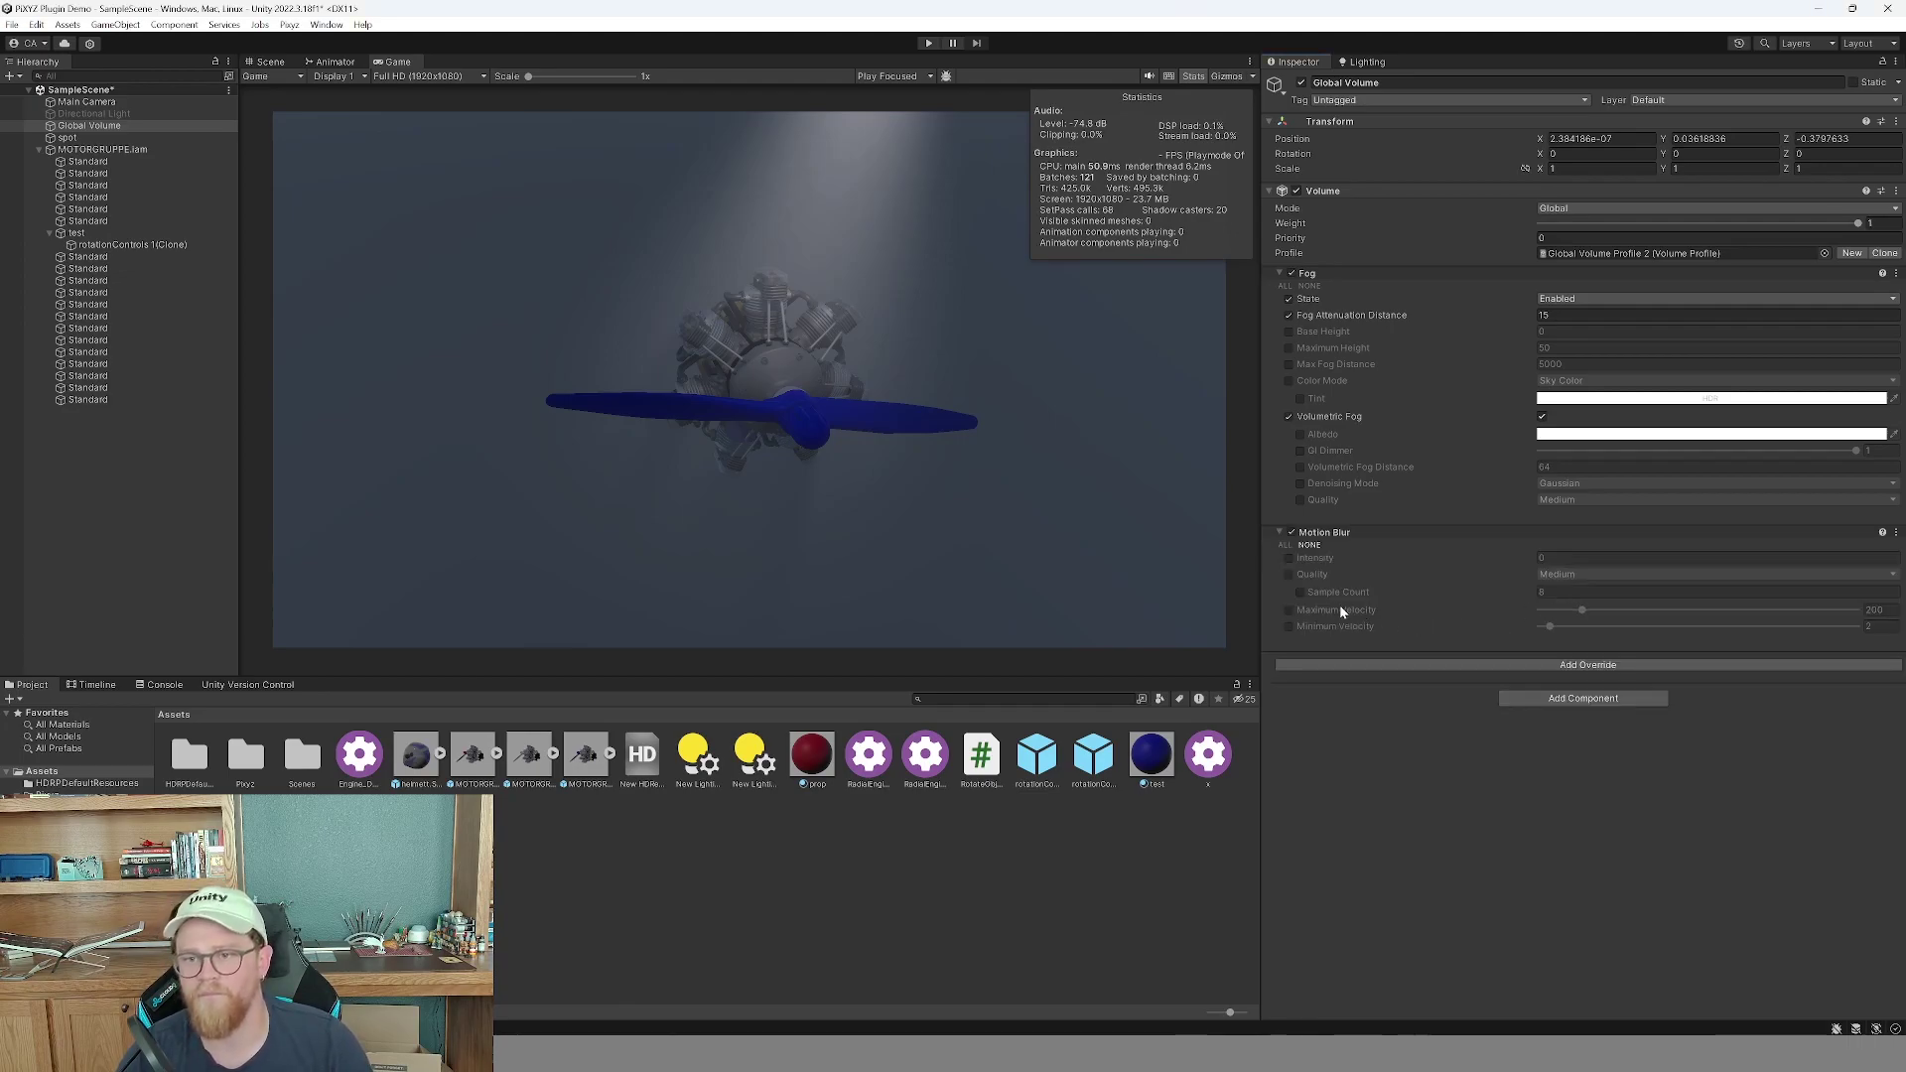
Enable the Motion Blur intensity and quality overrides, setting Intensity to 10 and Quality to High.
{"action": "left_click", "coordinate": [1288, 558]}
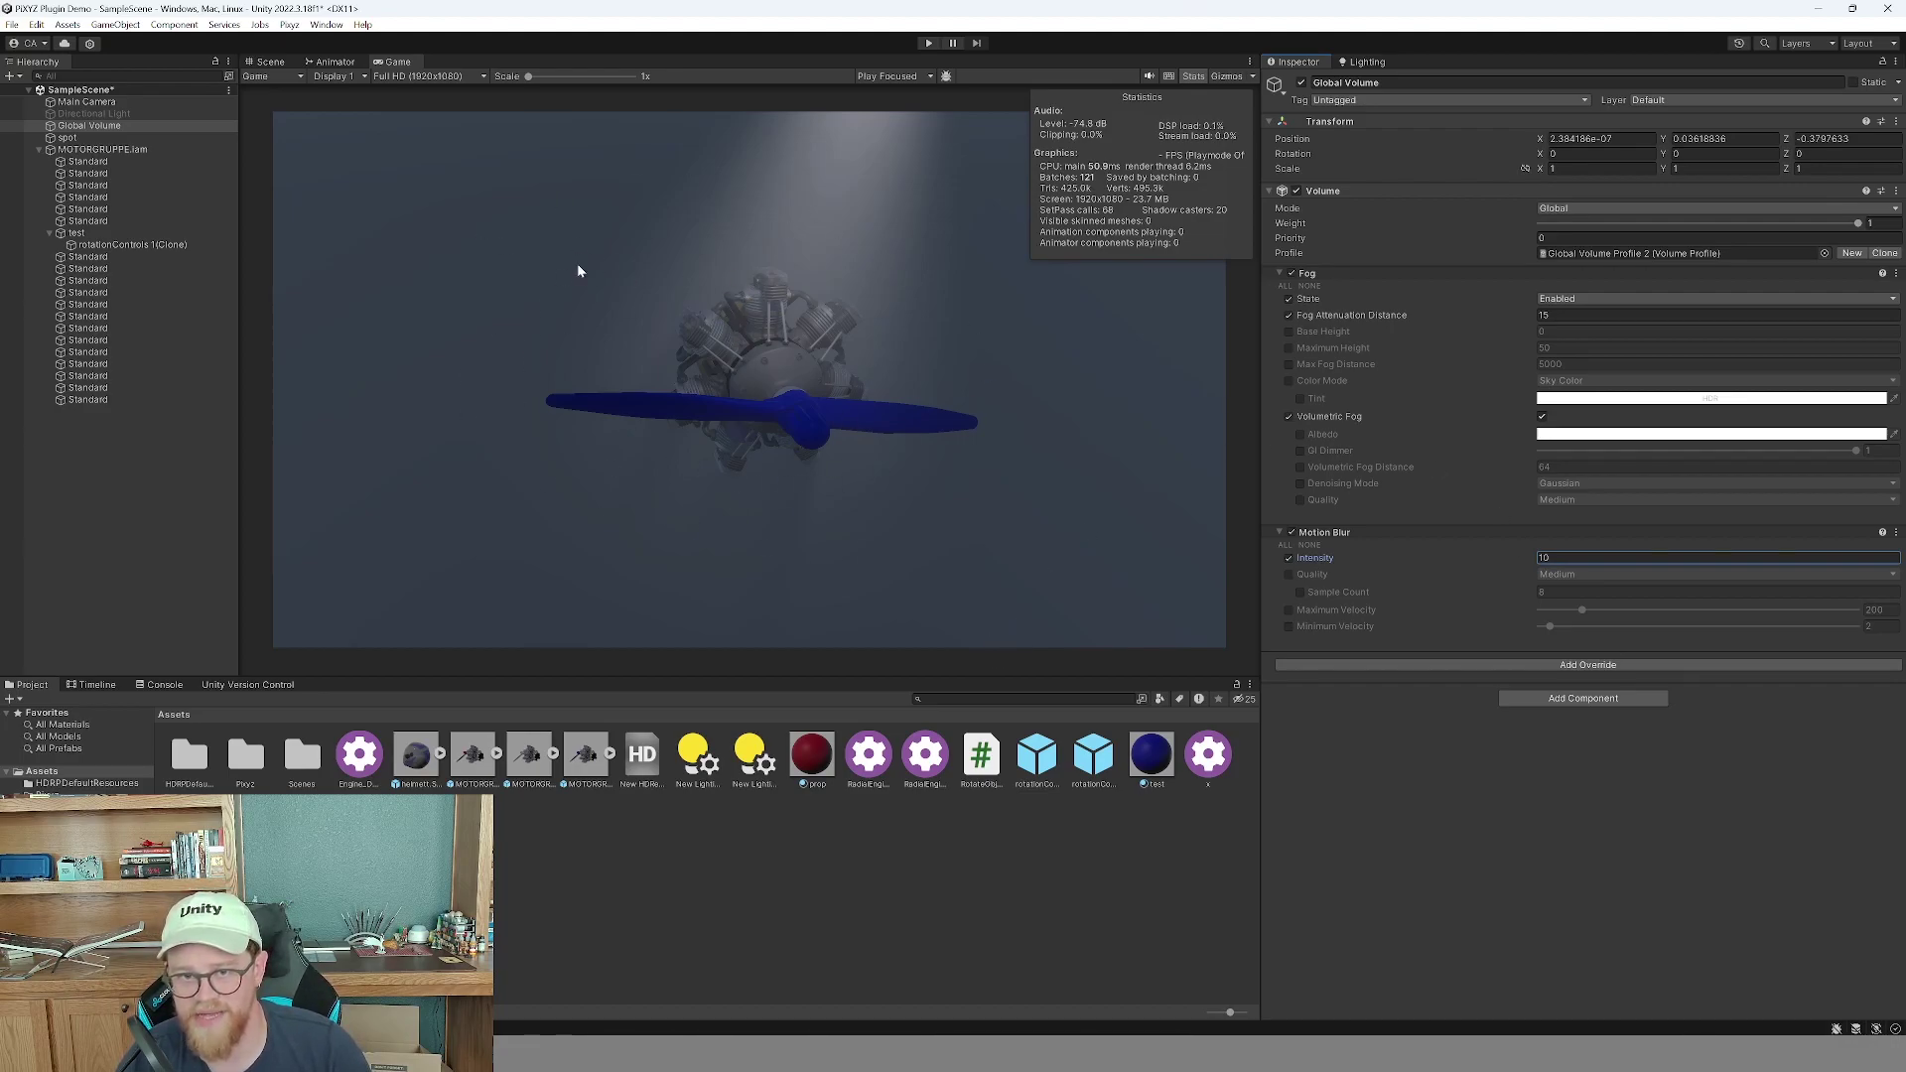
{"action": "left_click", "coordinate": [1289, 573]}
{"action": "left_click", "coordinate": [1615, 578]}
{"action": "left_click", "coordinate": [1546, 632]}
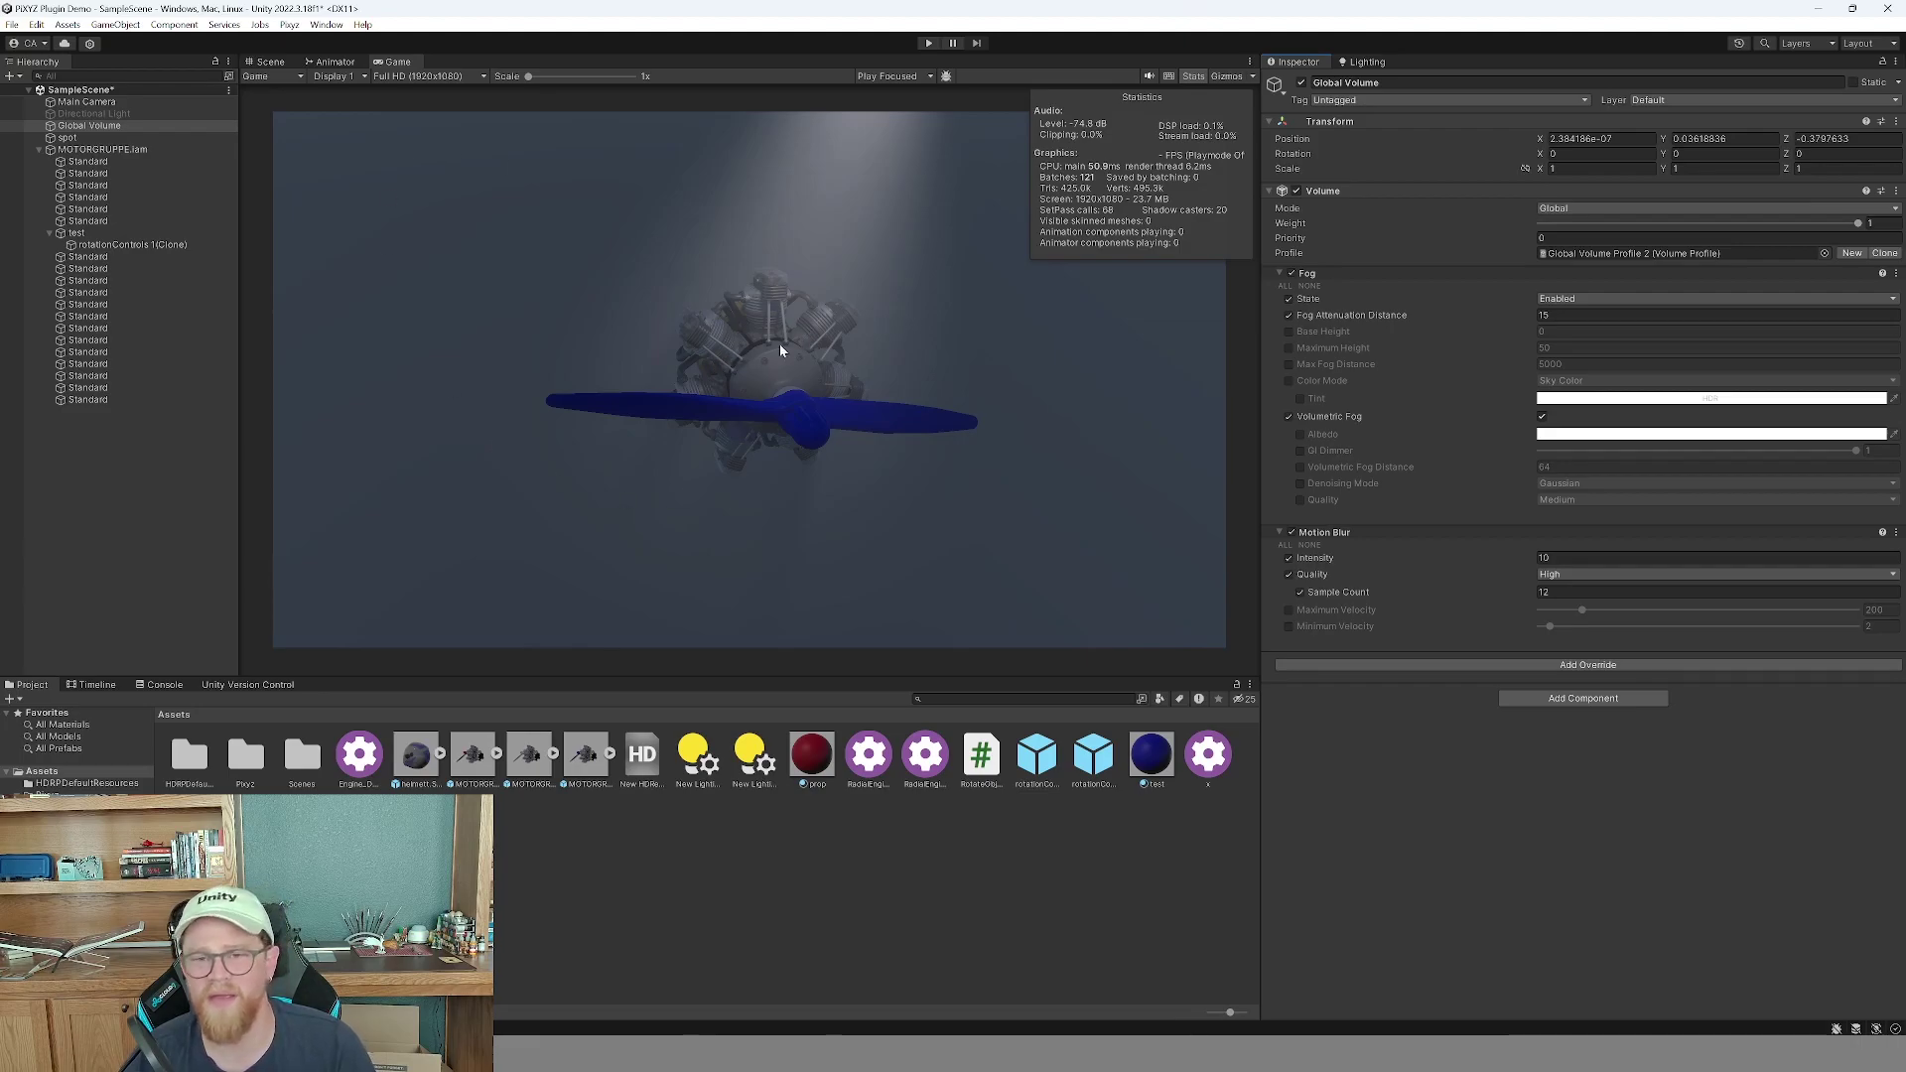
Run the scene in play mode to examine the propeller's motion blur, and stop it again.
{"action": "left_click", "coordinate": [266, 62]}
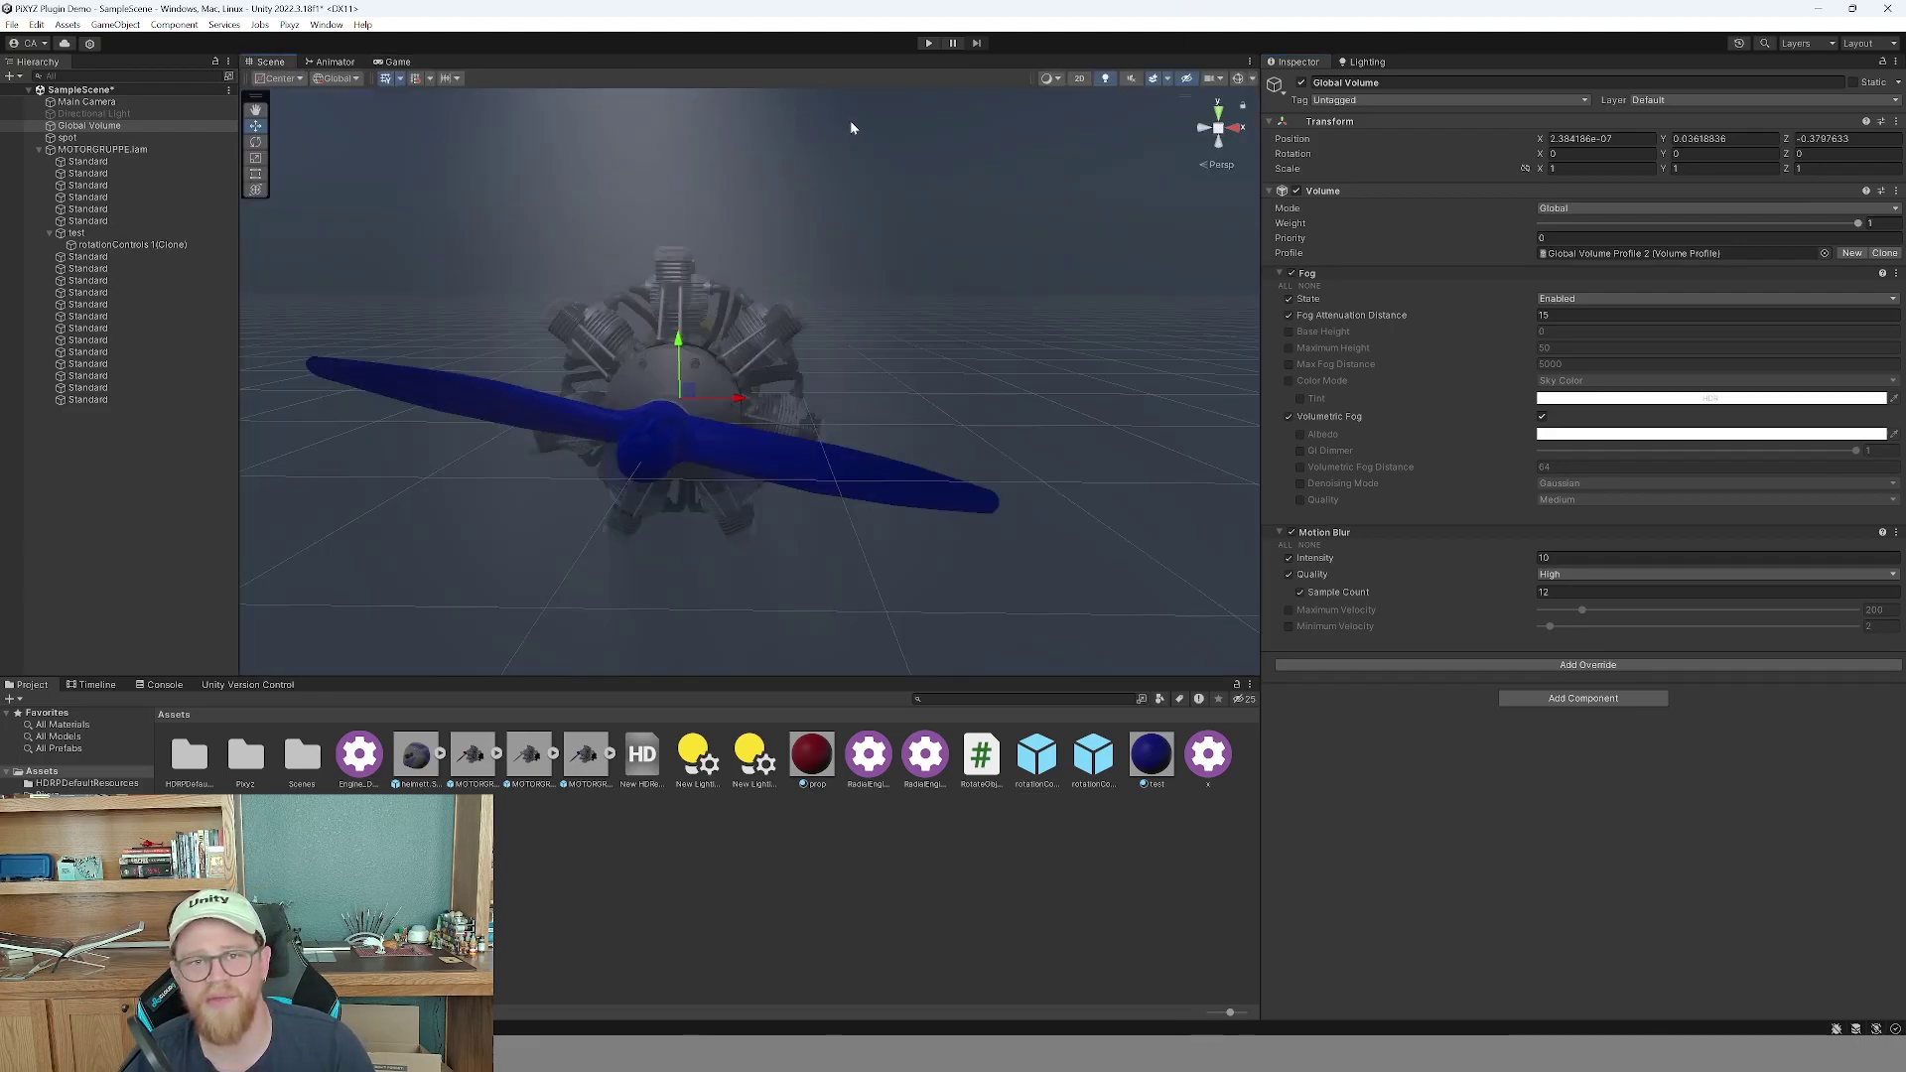
{"action": "left_click", "coordinate": [929, 44]}
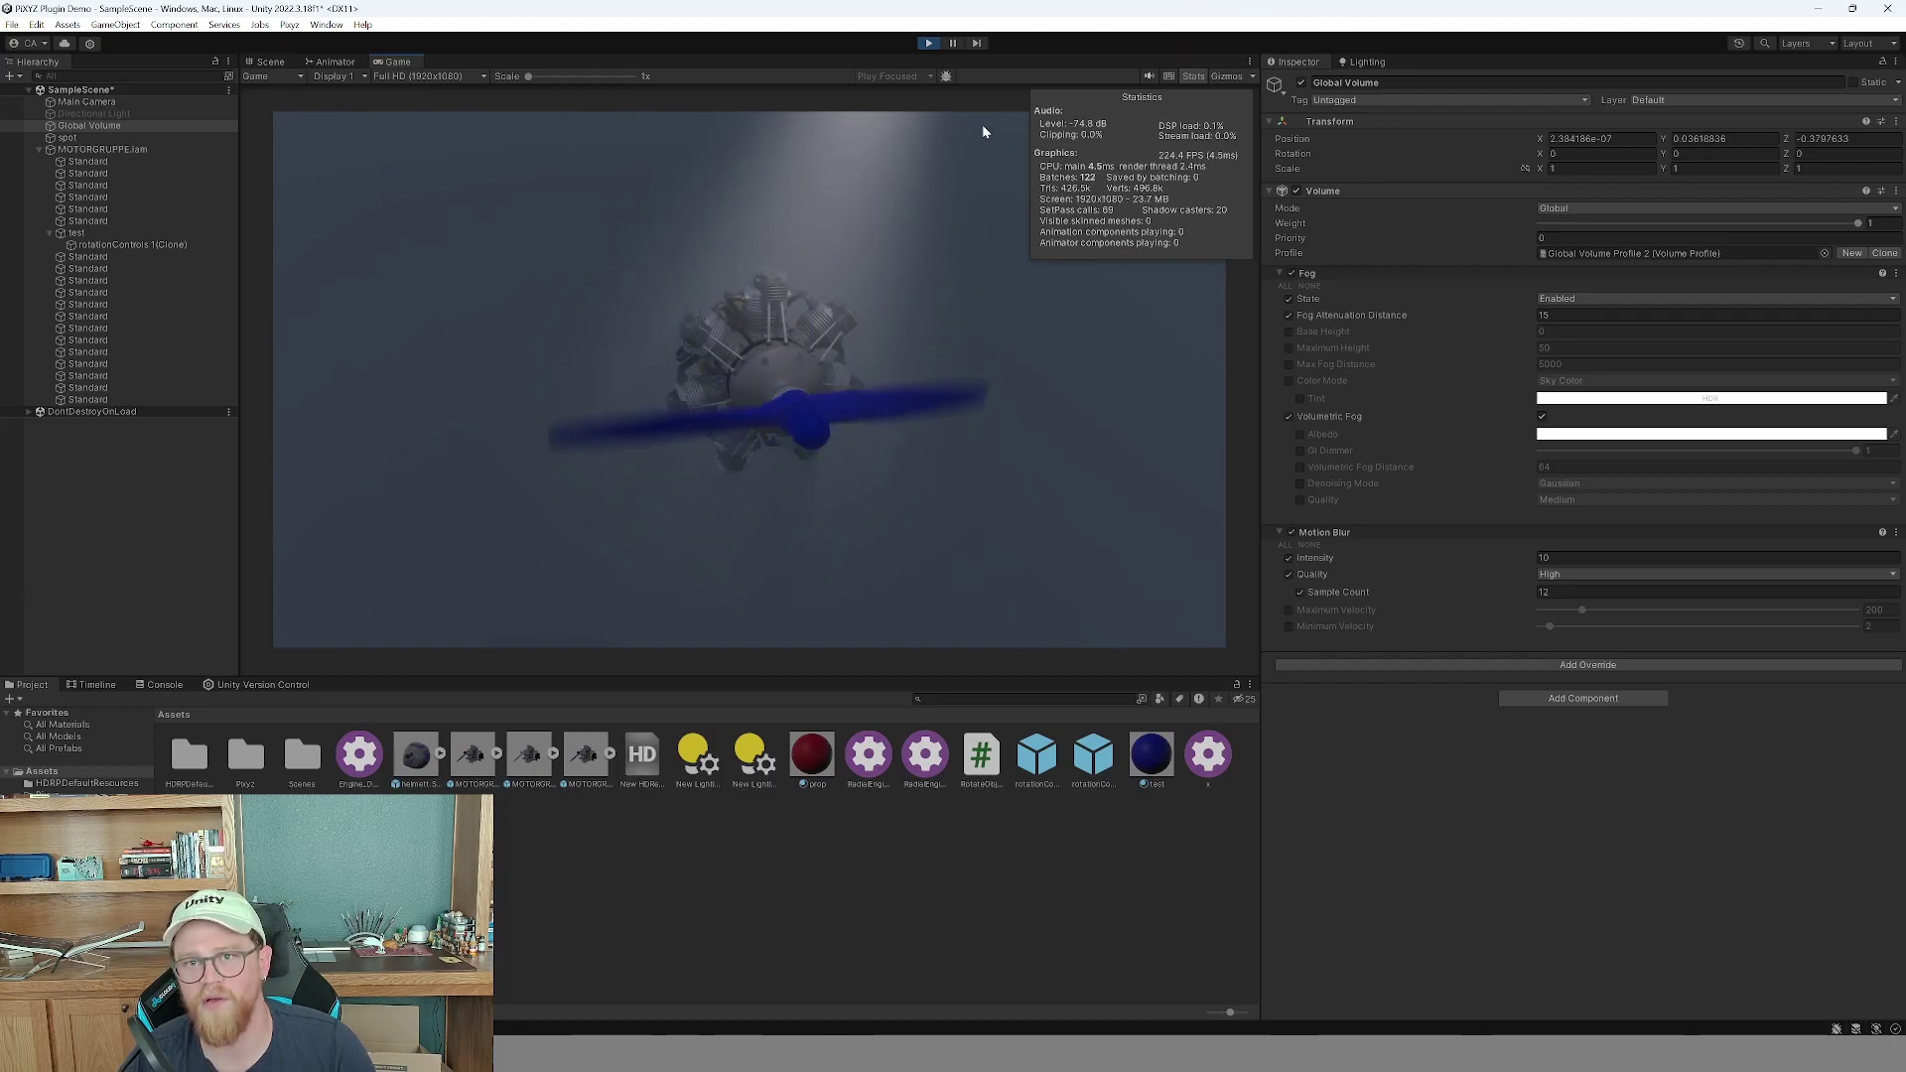
{"action": "left_click", "coordinate": [927, 44]}
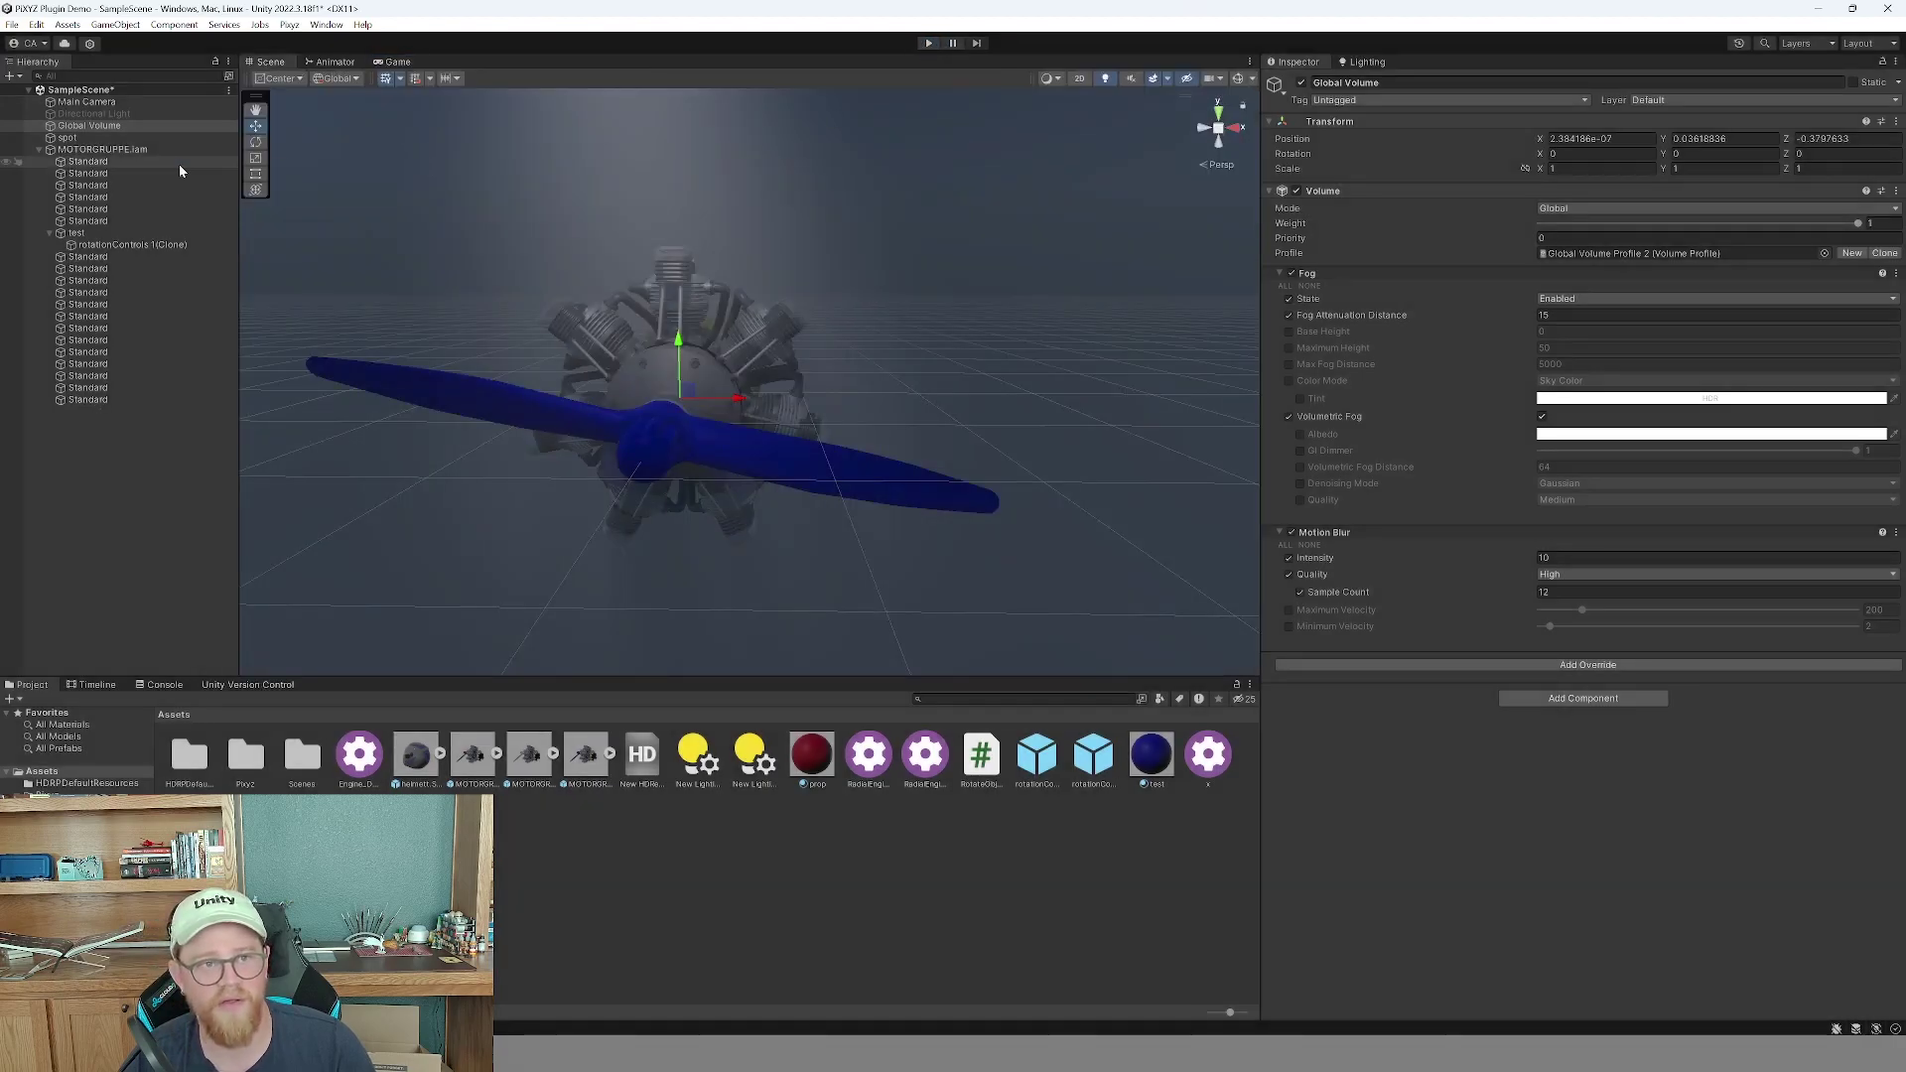
Collapse the MOTORGRUPPE.iam hierarchy, select the model and open Pixyz LOD Generation (Preview) for it.
{"action": "left_click", "coordinate": [39, 148]}
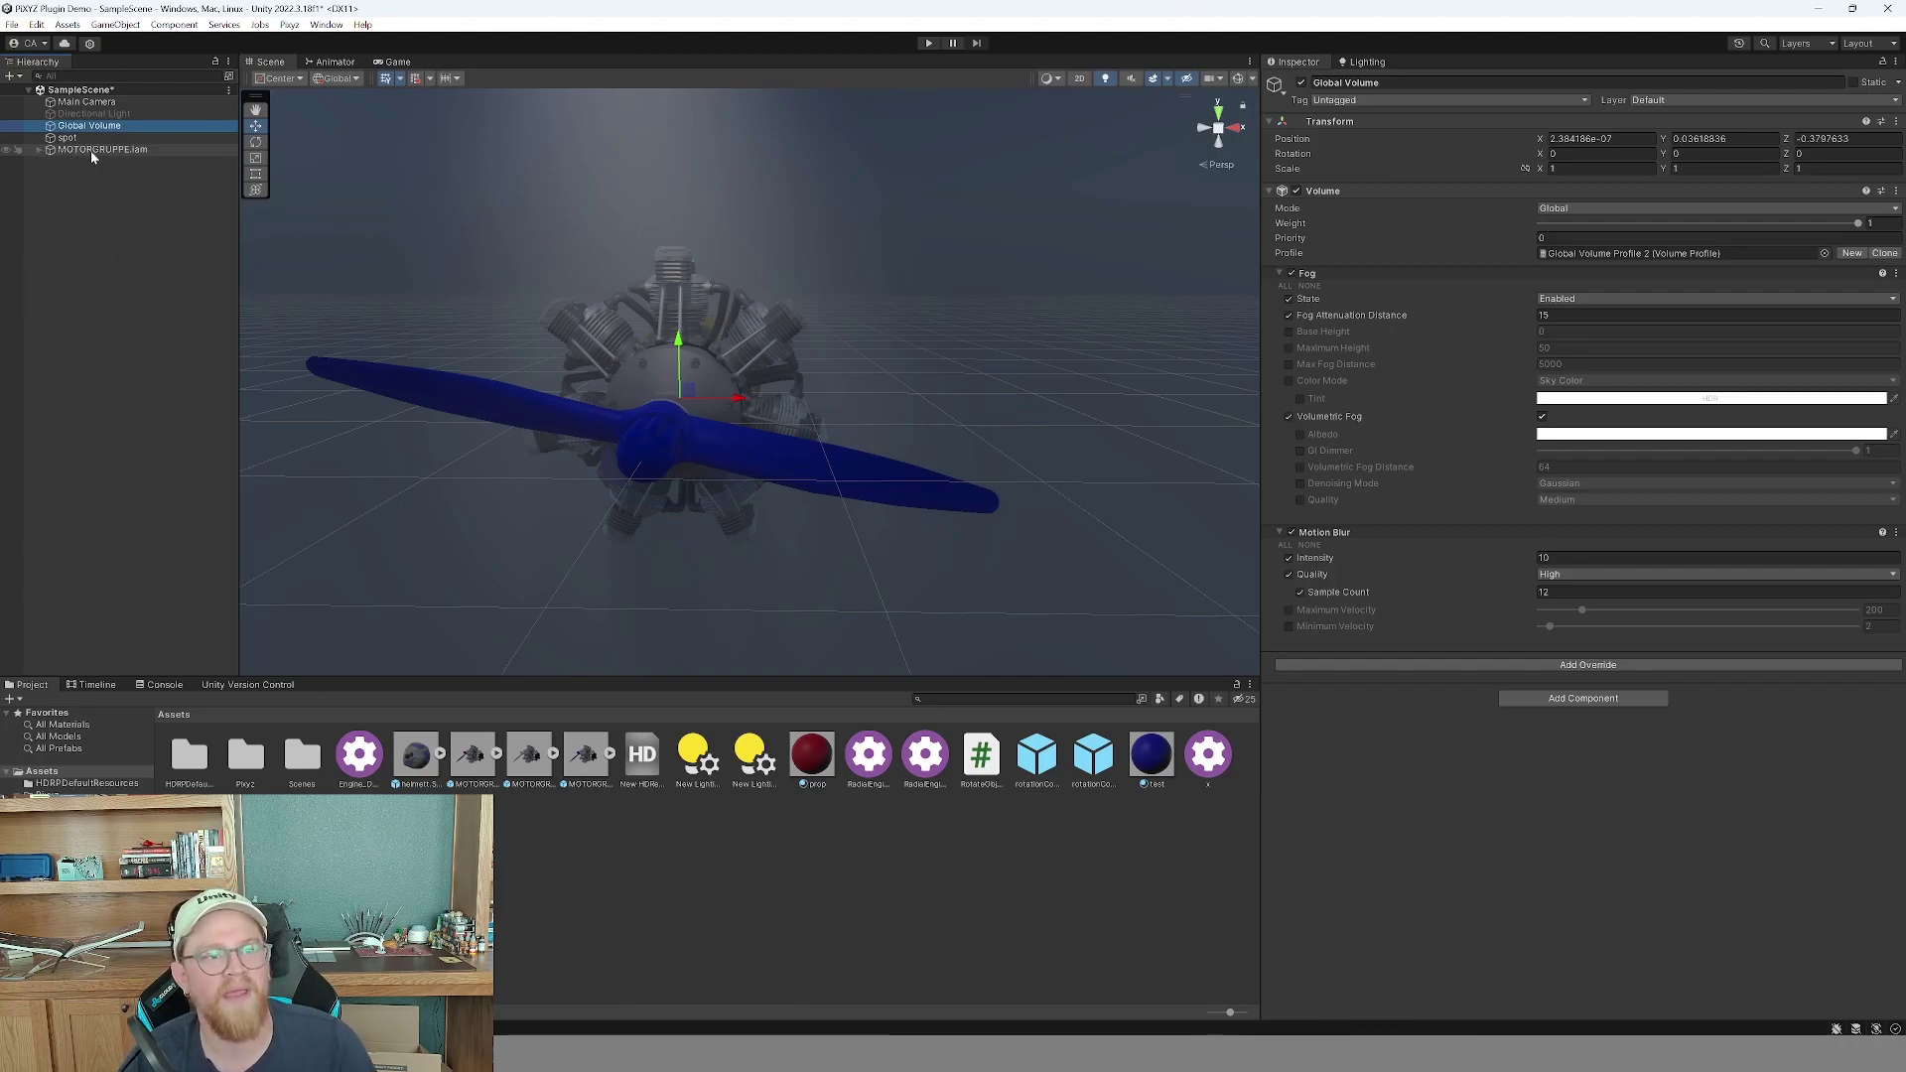
{"action": "left_click", "coordinate": [99, 150]}
{"action": "left_click", "coordinate": [288, 25]}
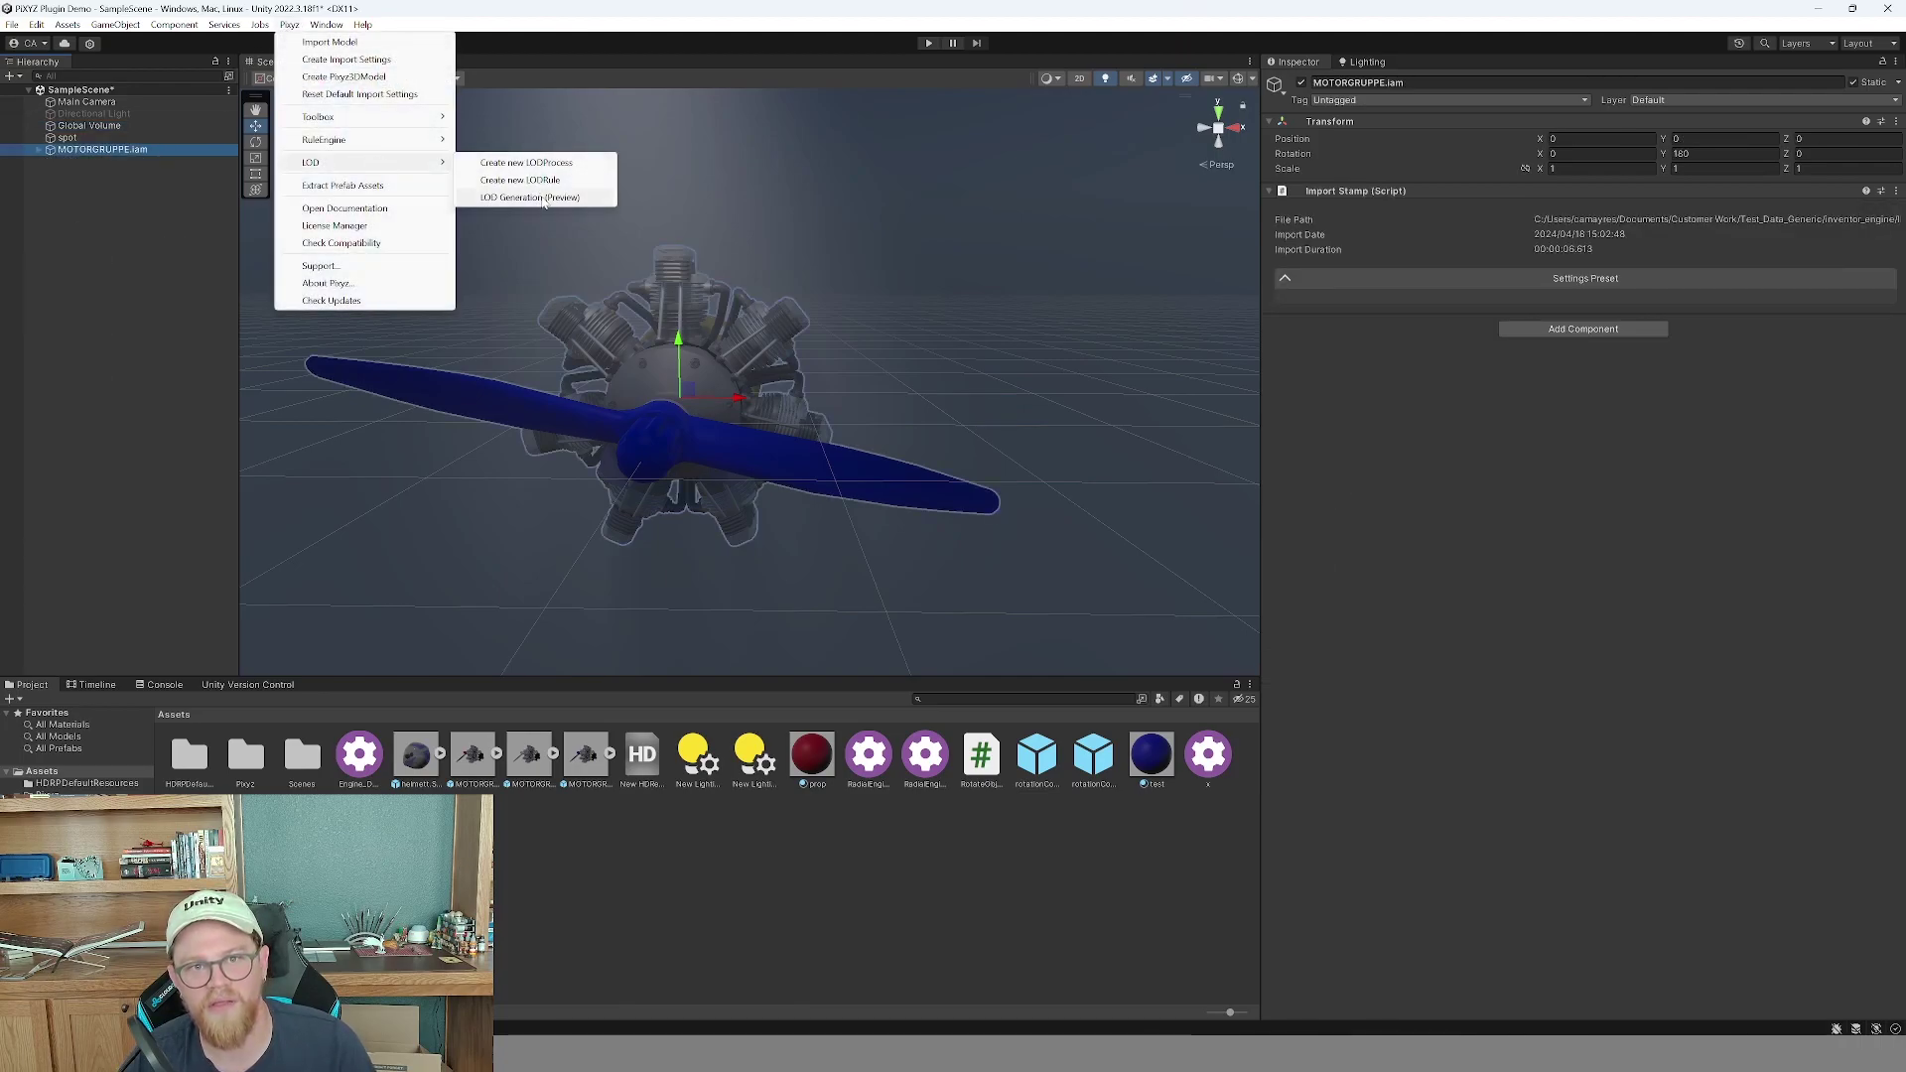
{"action": "left_click", "coordinate": [771, 280]}
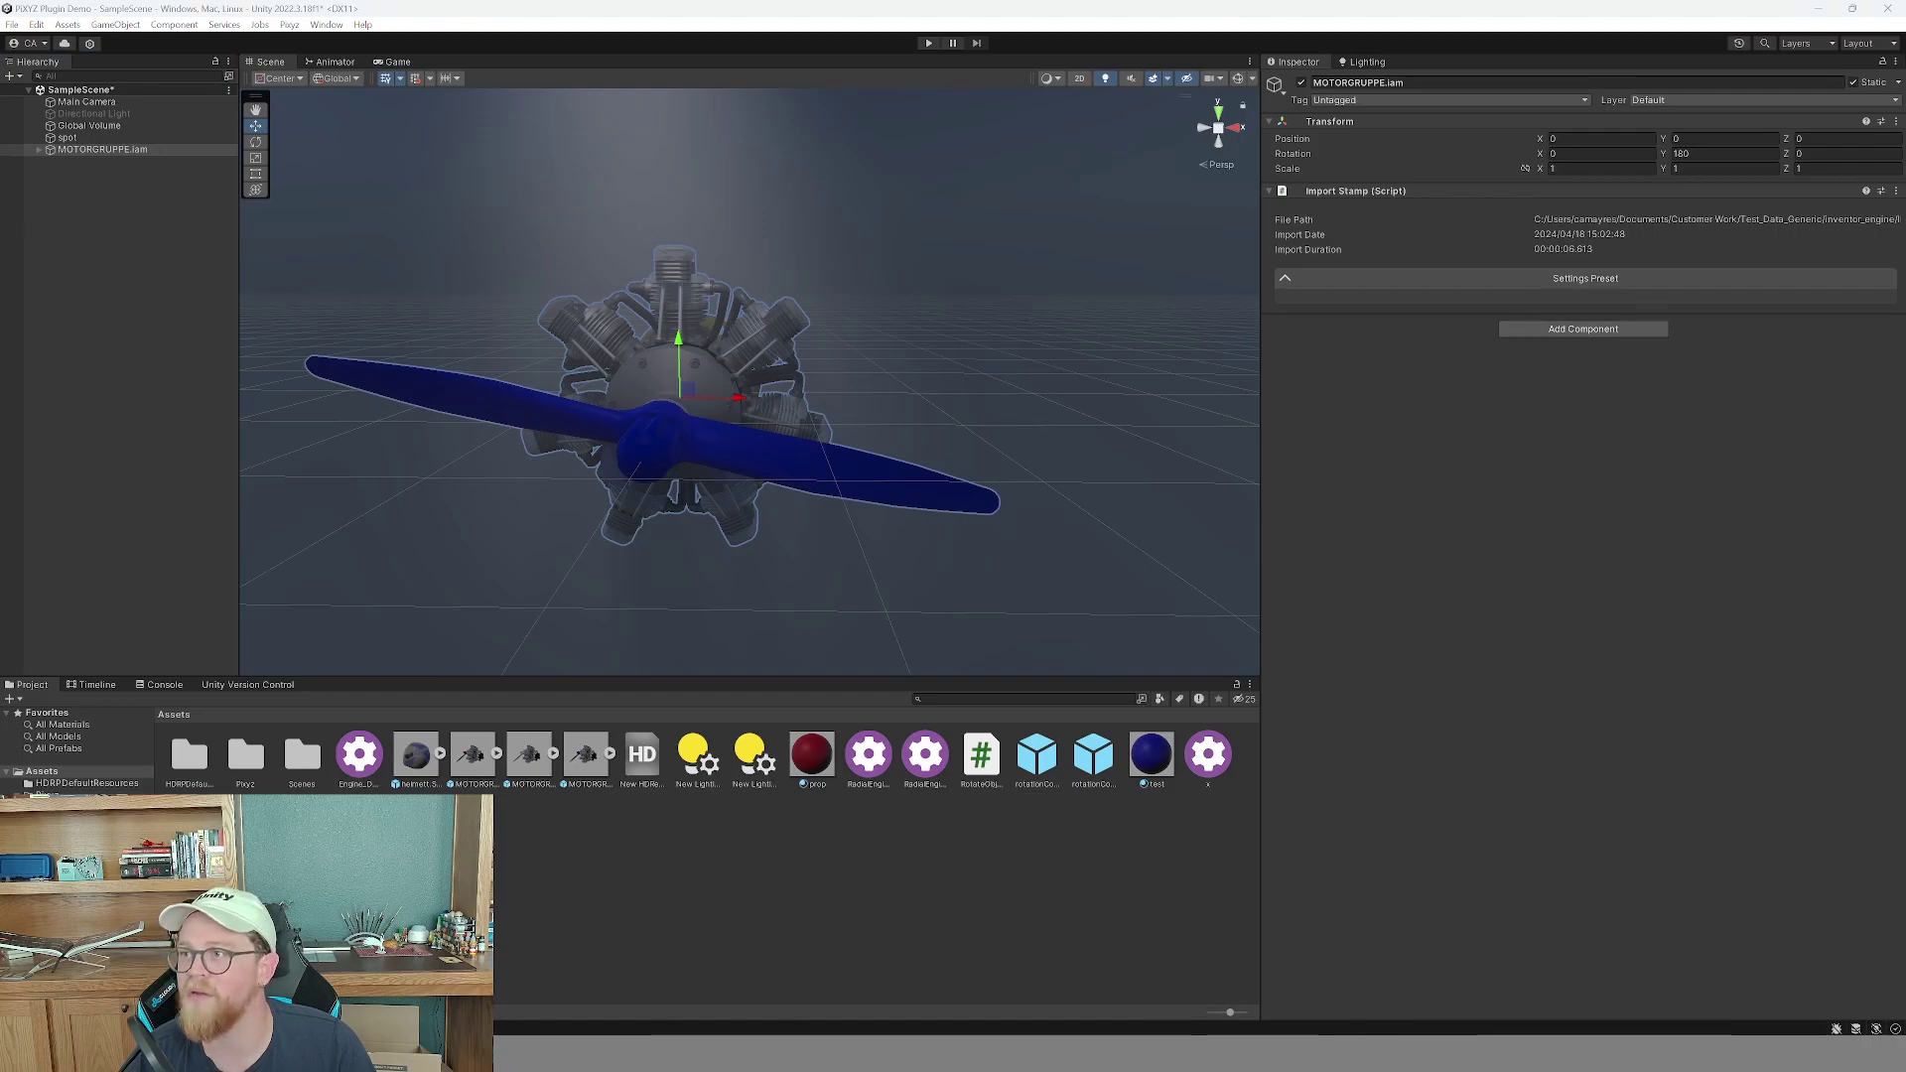
{"action": "left_click", "coordinate": [576, 248]}
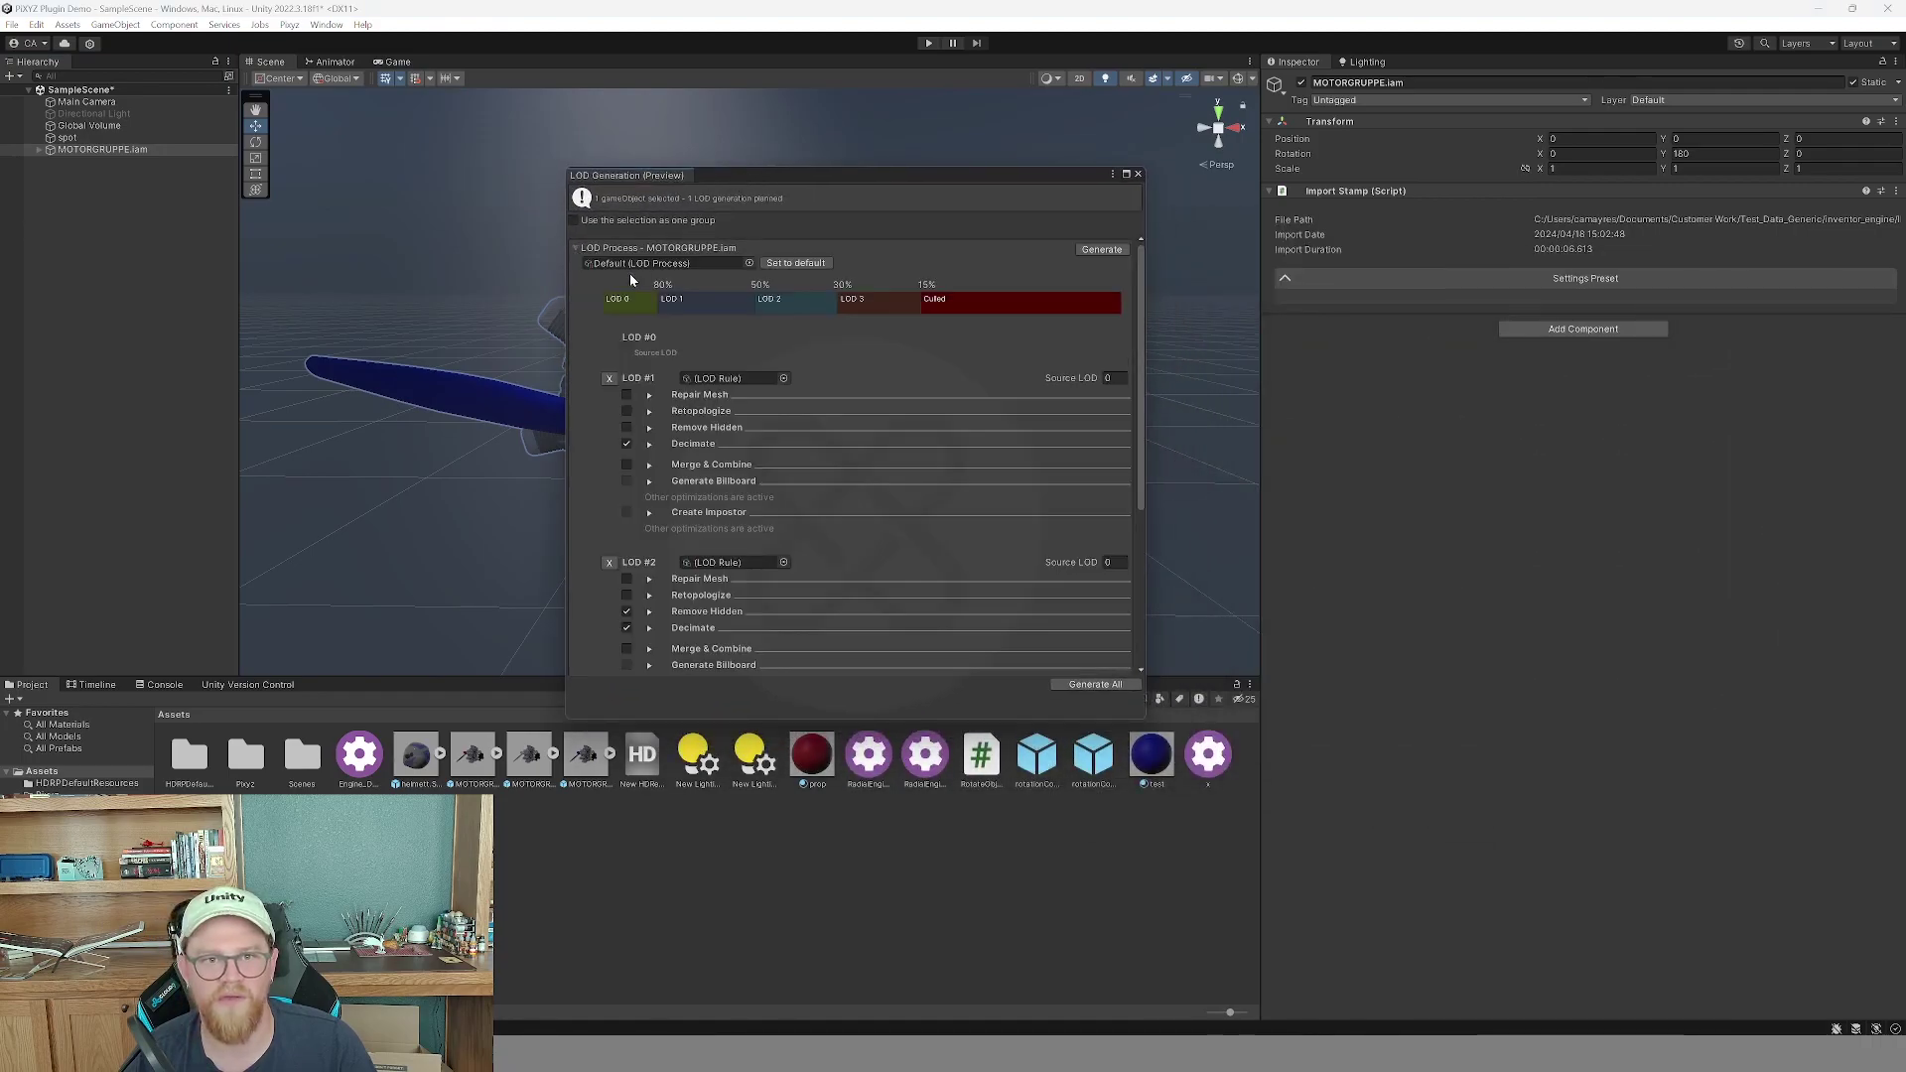
Add a default LOD #4 rule that uses Create Impostor instead of Remove Hidden, and generate the engine's LODs.
{"action": "scroll", "coordinate": [842, 390], "scroll_direction": "down", "scroll_amount": 5}
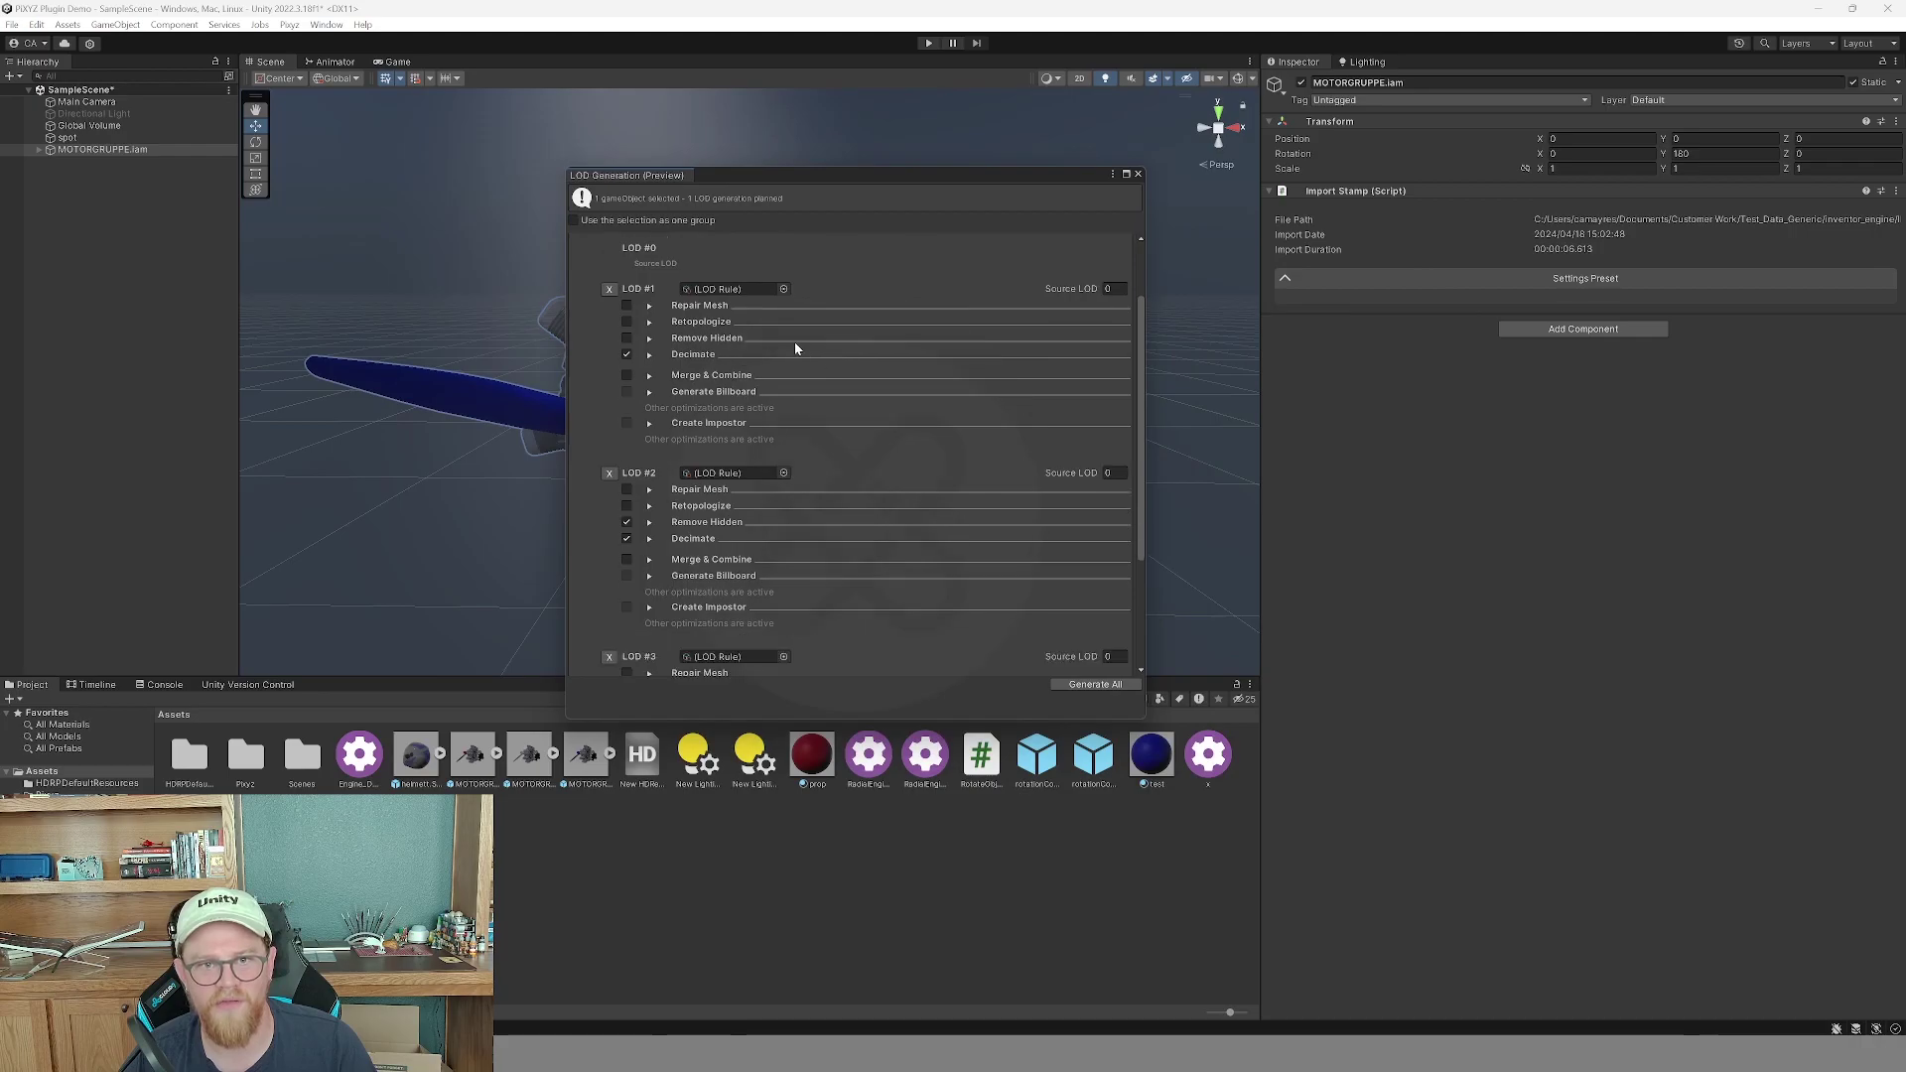
{"action": "left_click", "coordinate": [933, 668]}
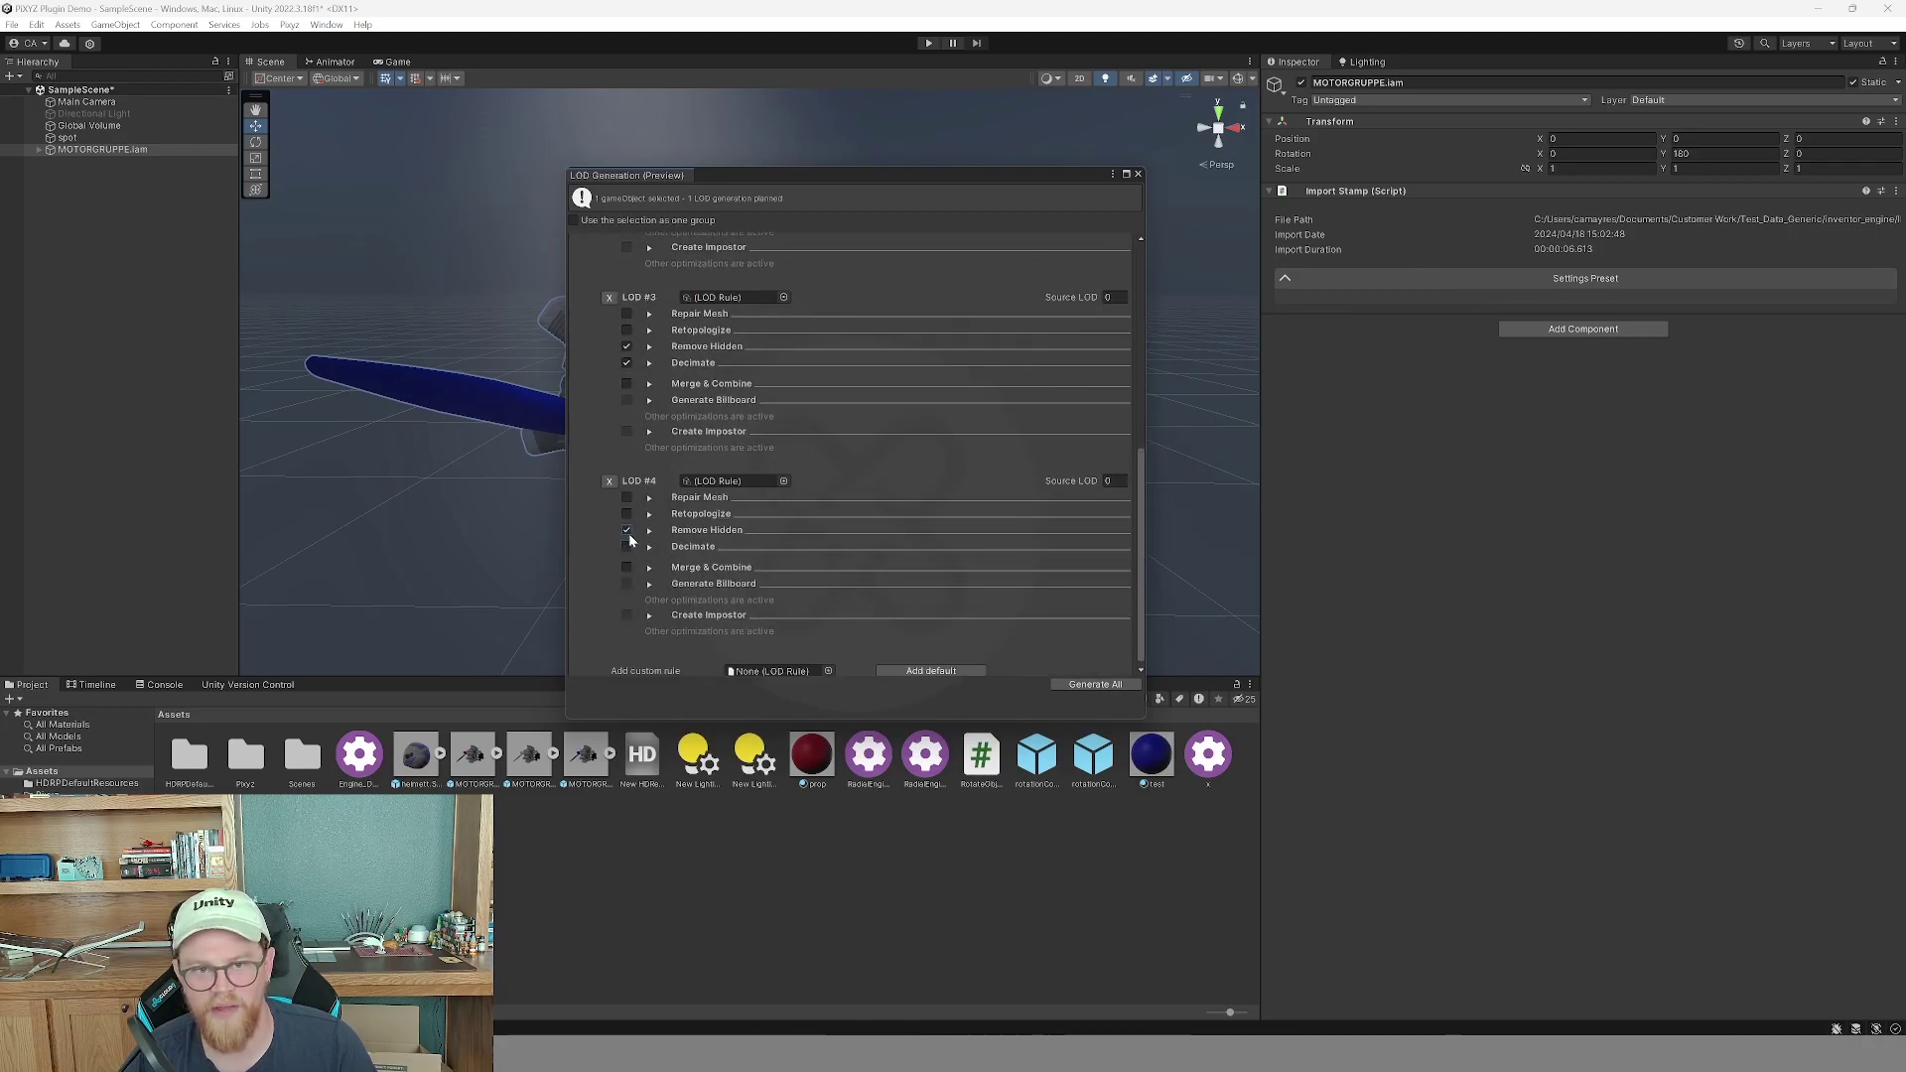
{"action": "left_click", "coordinate": [626, 532]}
{"action": "left_click", "coordinate": [626, 610]}
{"action": "scroll", "coordinate": [921, 562], "scroll_direction": "up", "scroll_amount": 3}
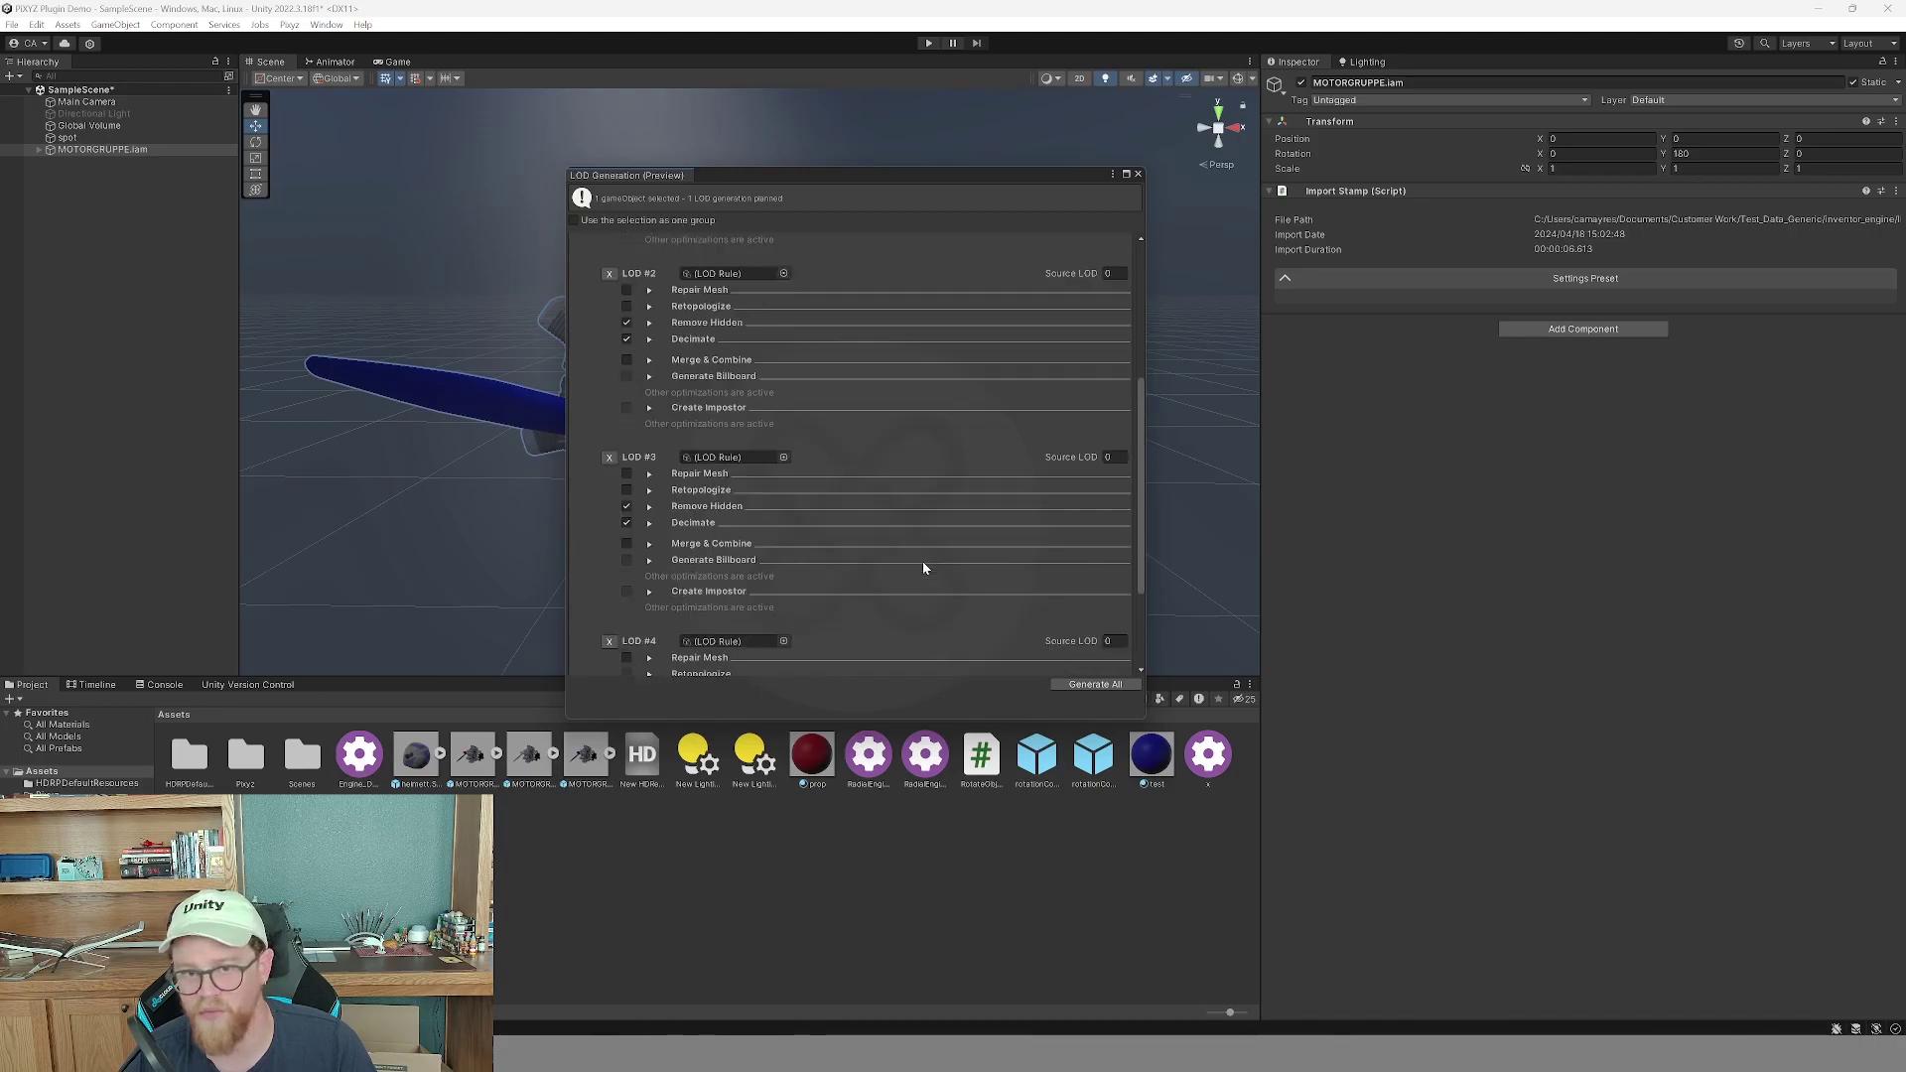
{"action": "scroll", "coordinate": [841, 541], "scroll_direction": "up", "scroll_amount": 1}
{"action": "scroll", "coordinate": [701, 468], "scroll_direction": "up", "scroll_amount": 5}
{"action": "scroll", "coordinate": [849, 449], "scroll_direction": "down", "scroll_amount": 10}
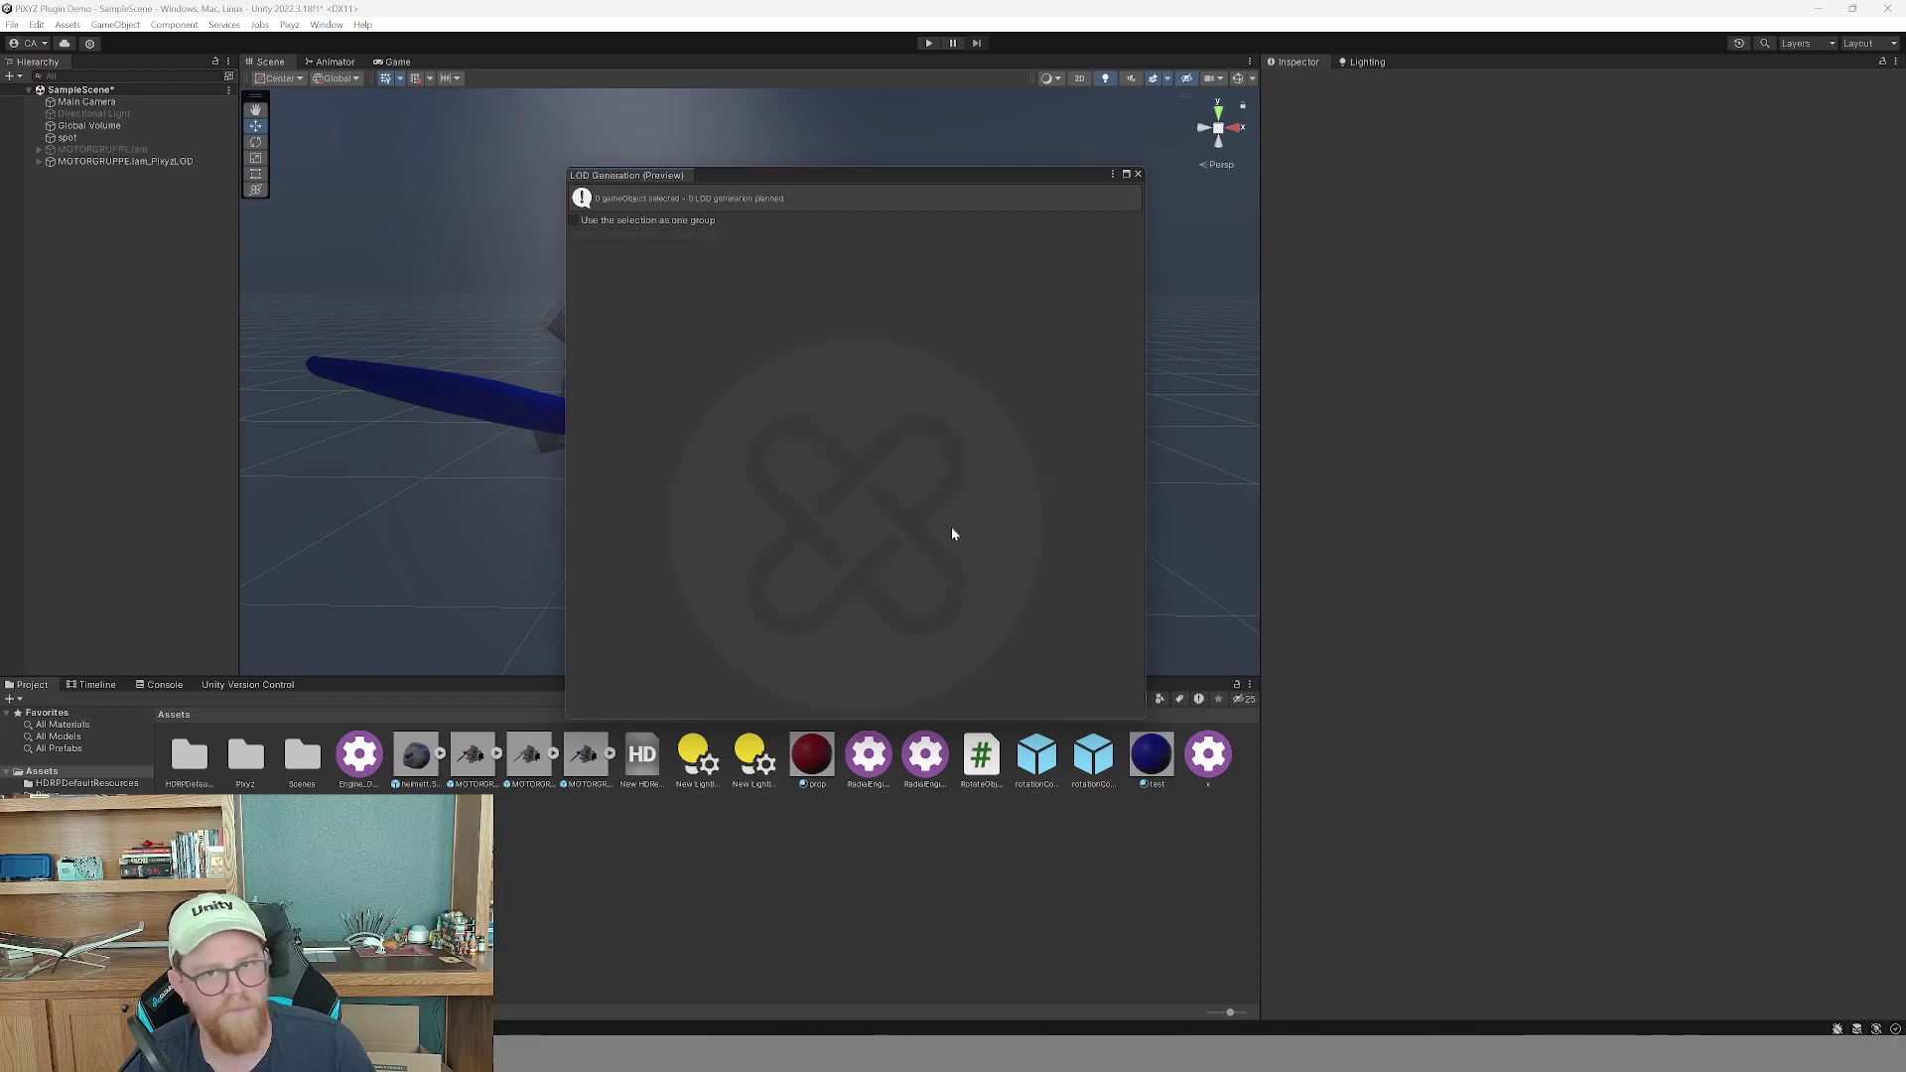
Close the LOD generation window and add the rotationControls 1 prefab to the test part of MOTORGRUPPE.iam_PixyzLOD.
{"action": "left_click", "coordinate": [1139, 175]}
{"action": "left_click", "coordinate": [39, 162]}
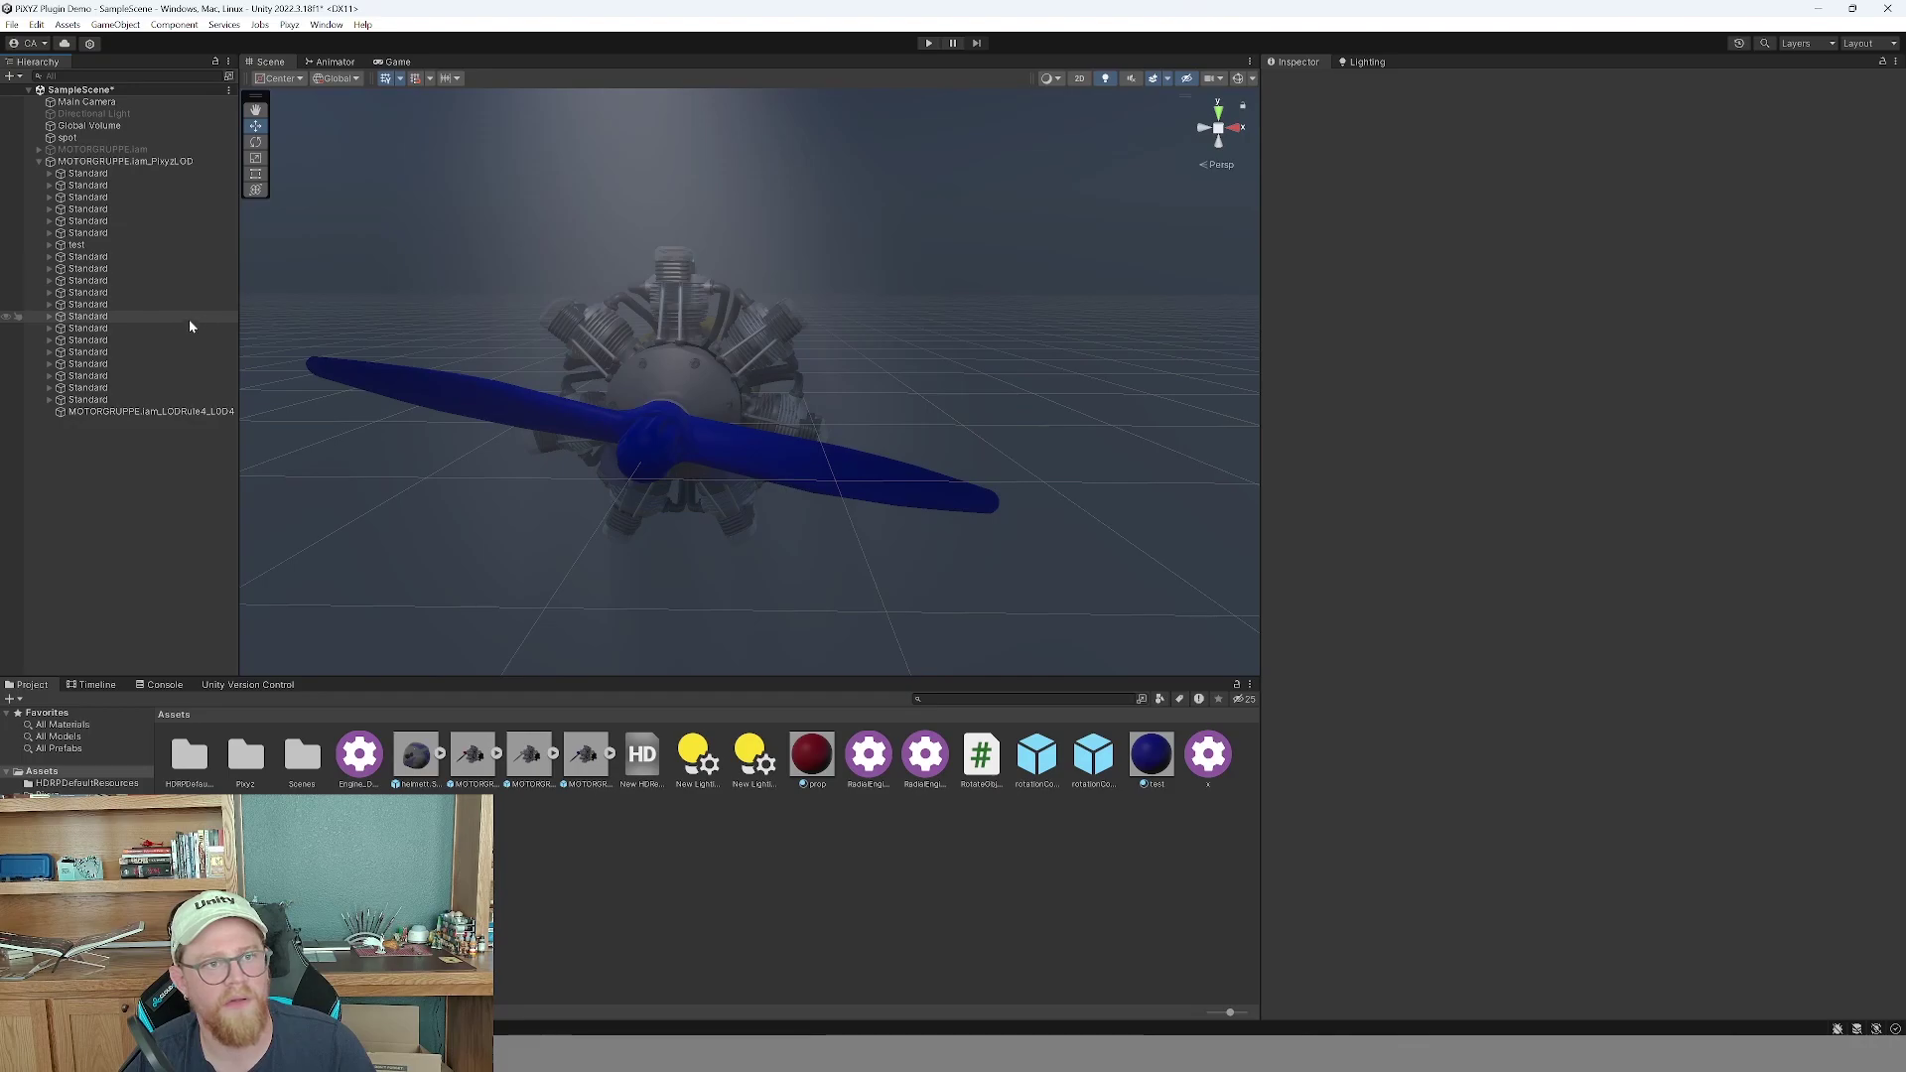
{"action": "left_click", "coordinate": [50, 245]}
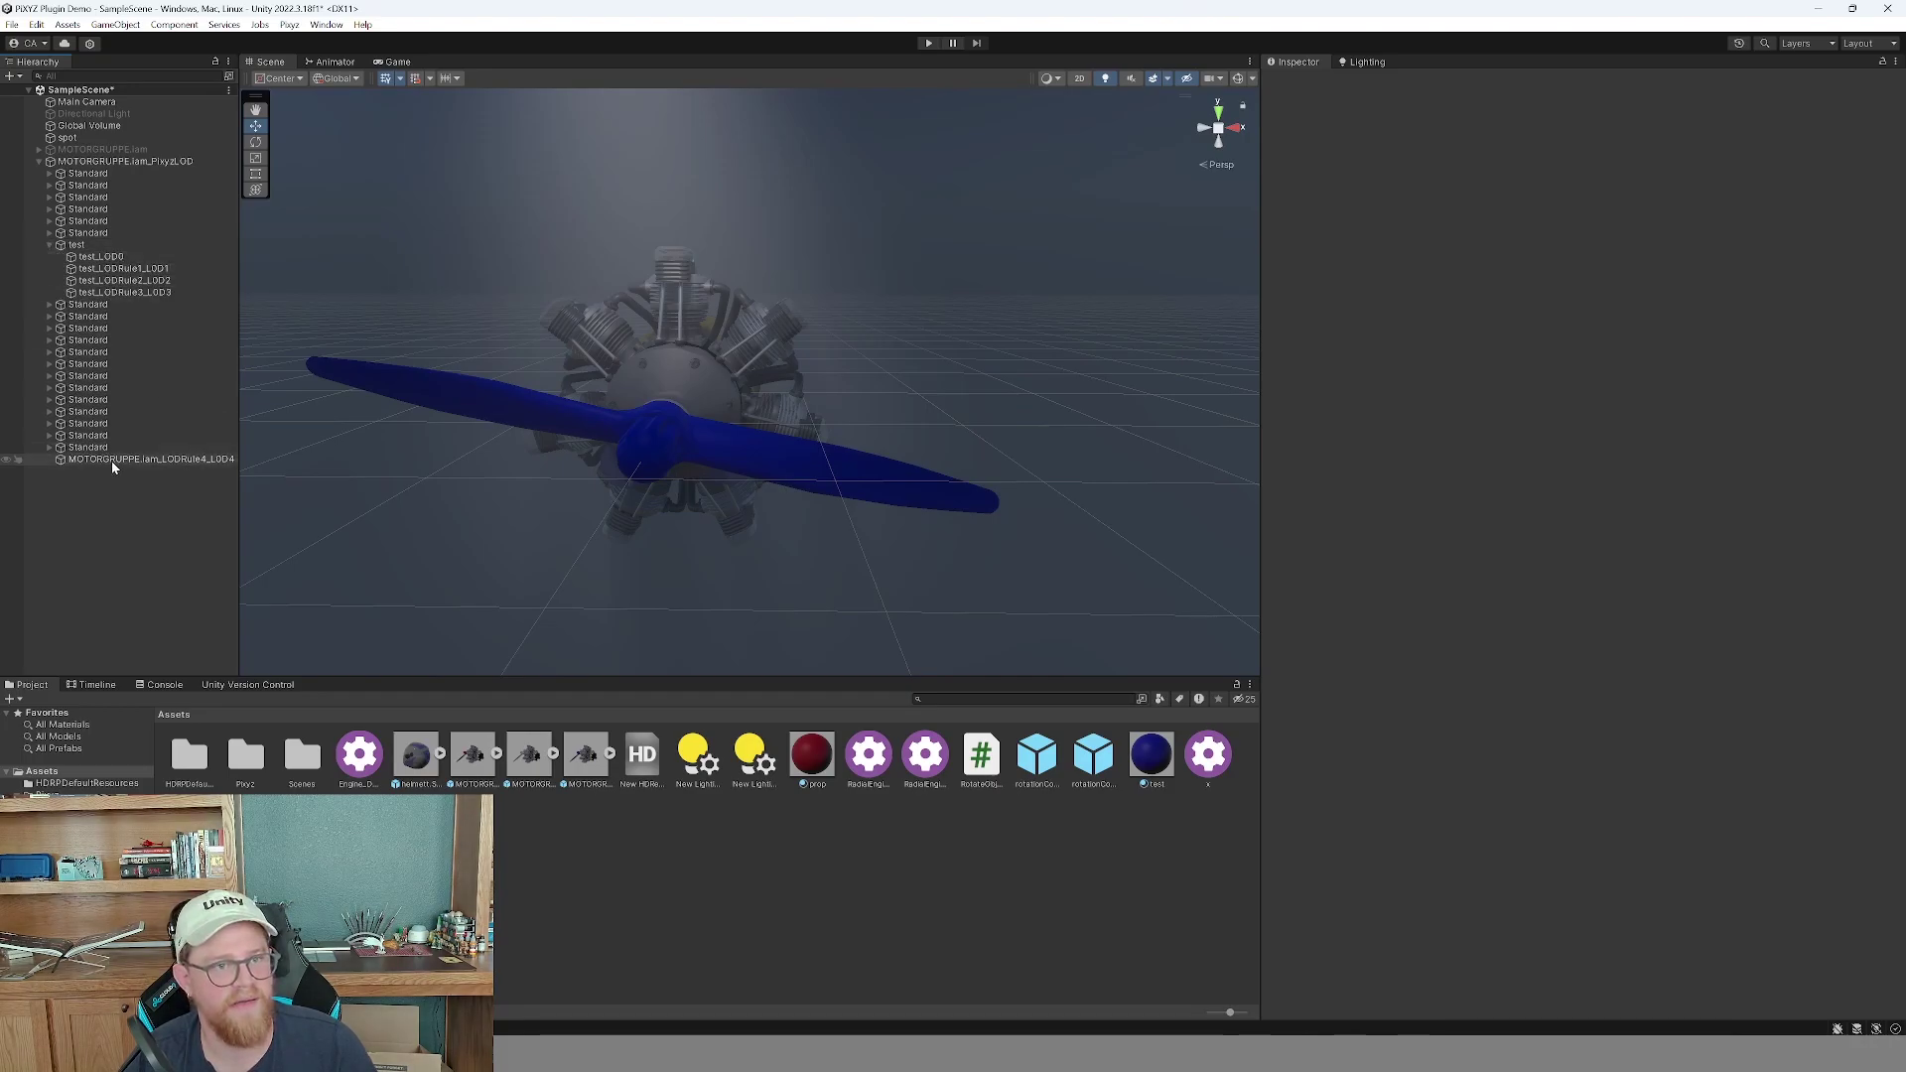
{"action": "left_click_drag", "start_coordinate": [1135, 789], "coordinate": [99, 252]}
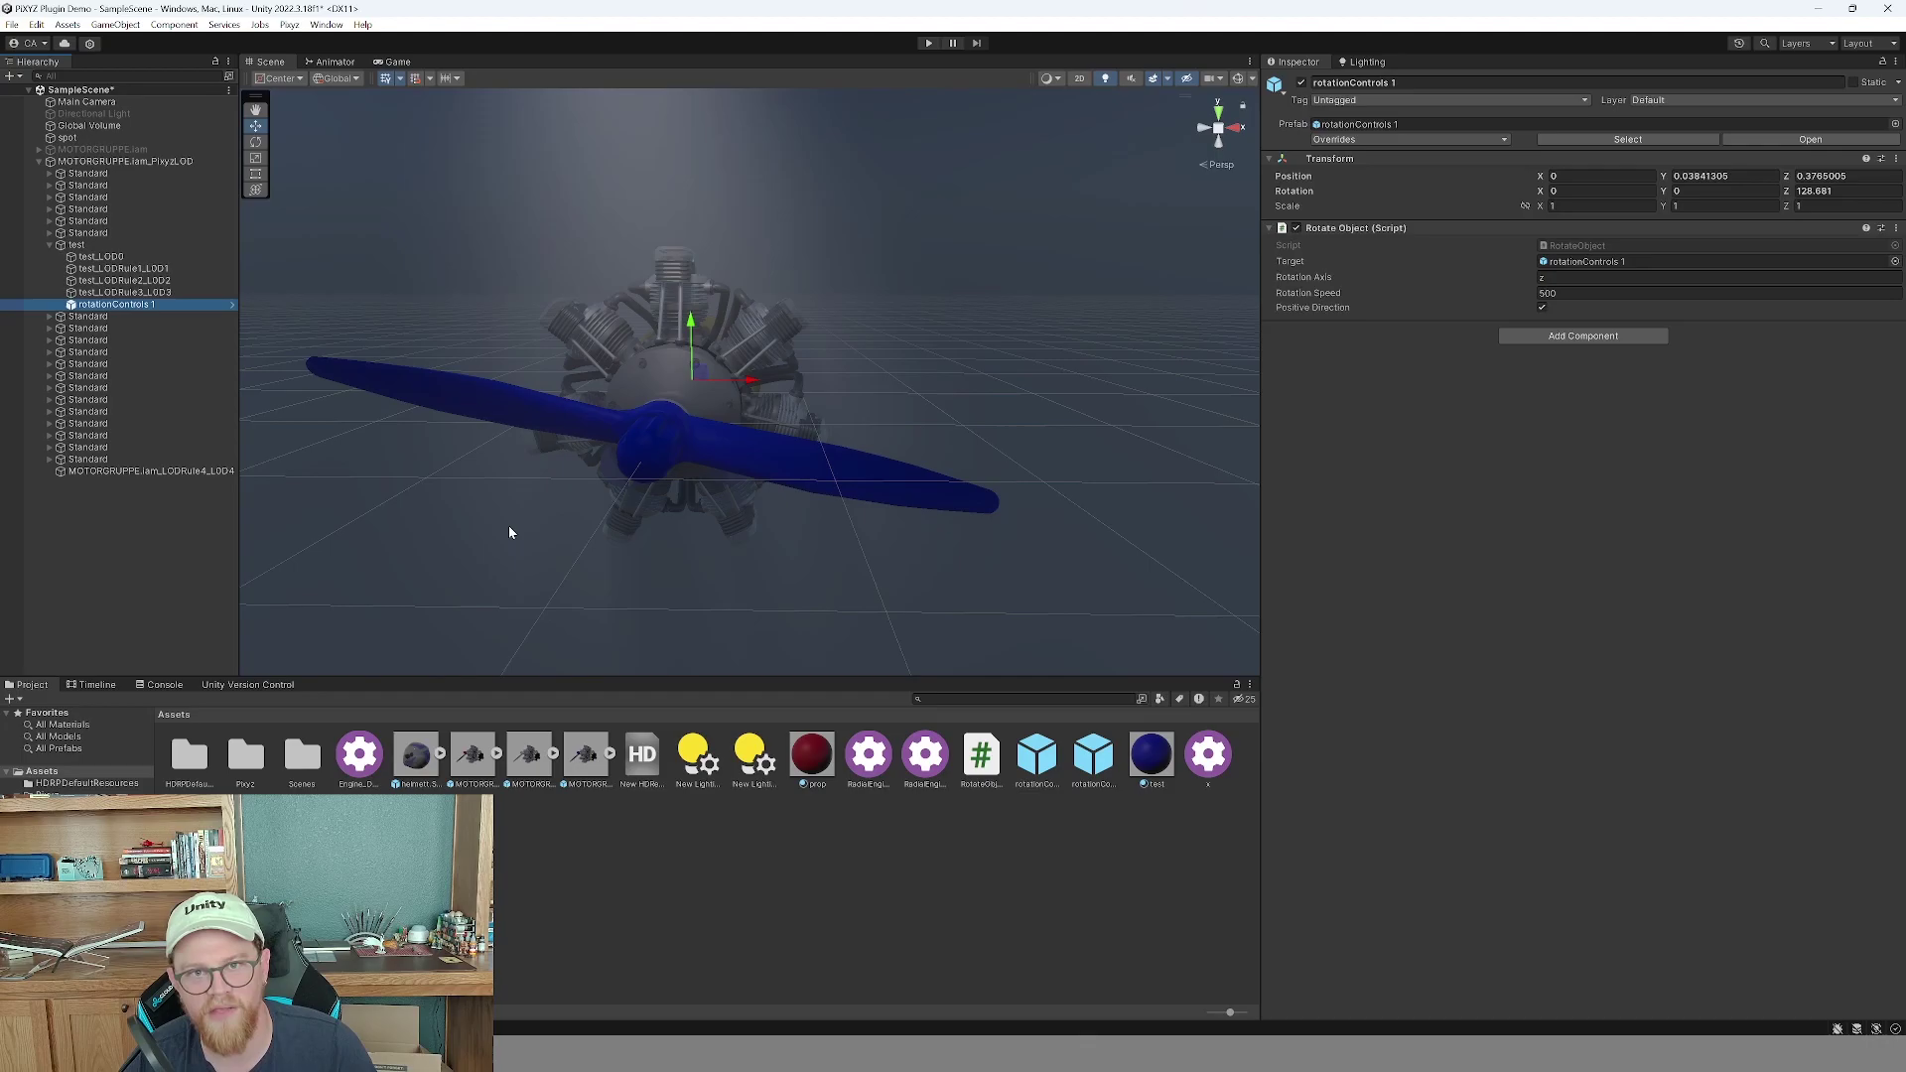
Play the scene and, in the Scene view, set the Fade Mode of the MOTORGRUPPE.iam_PixyzLOD LOD Group to Cross Fade.
{"action": "left_click", "coordinate": [928, 43]}
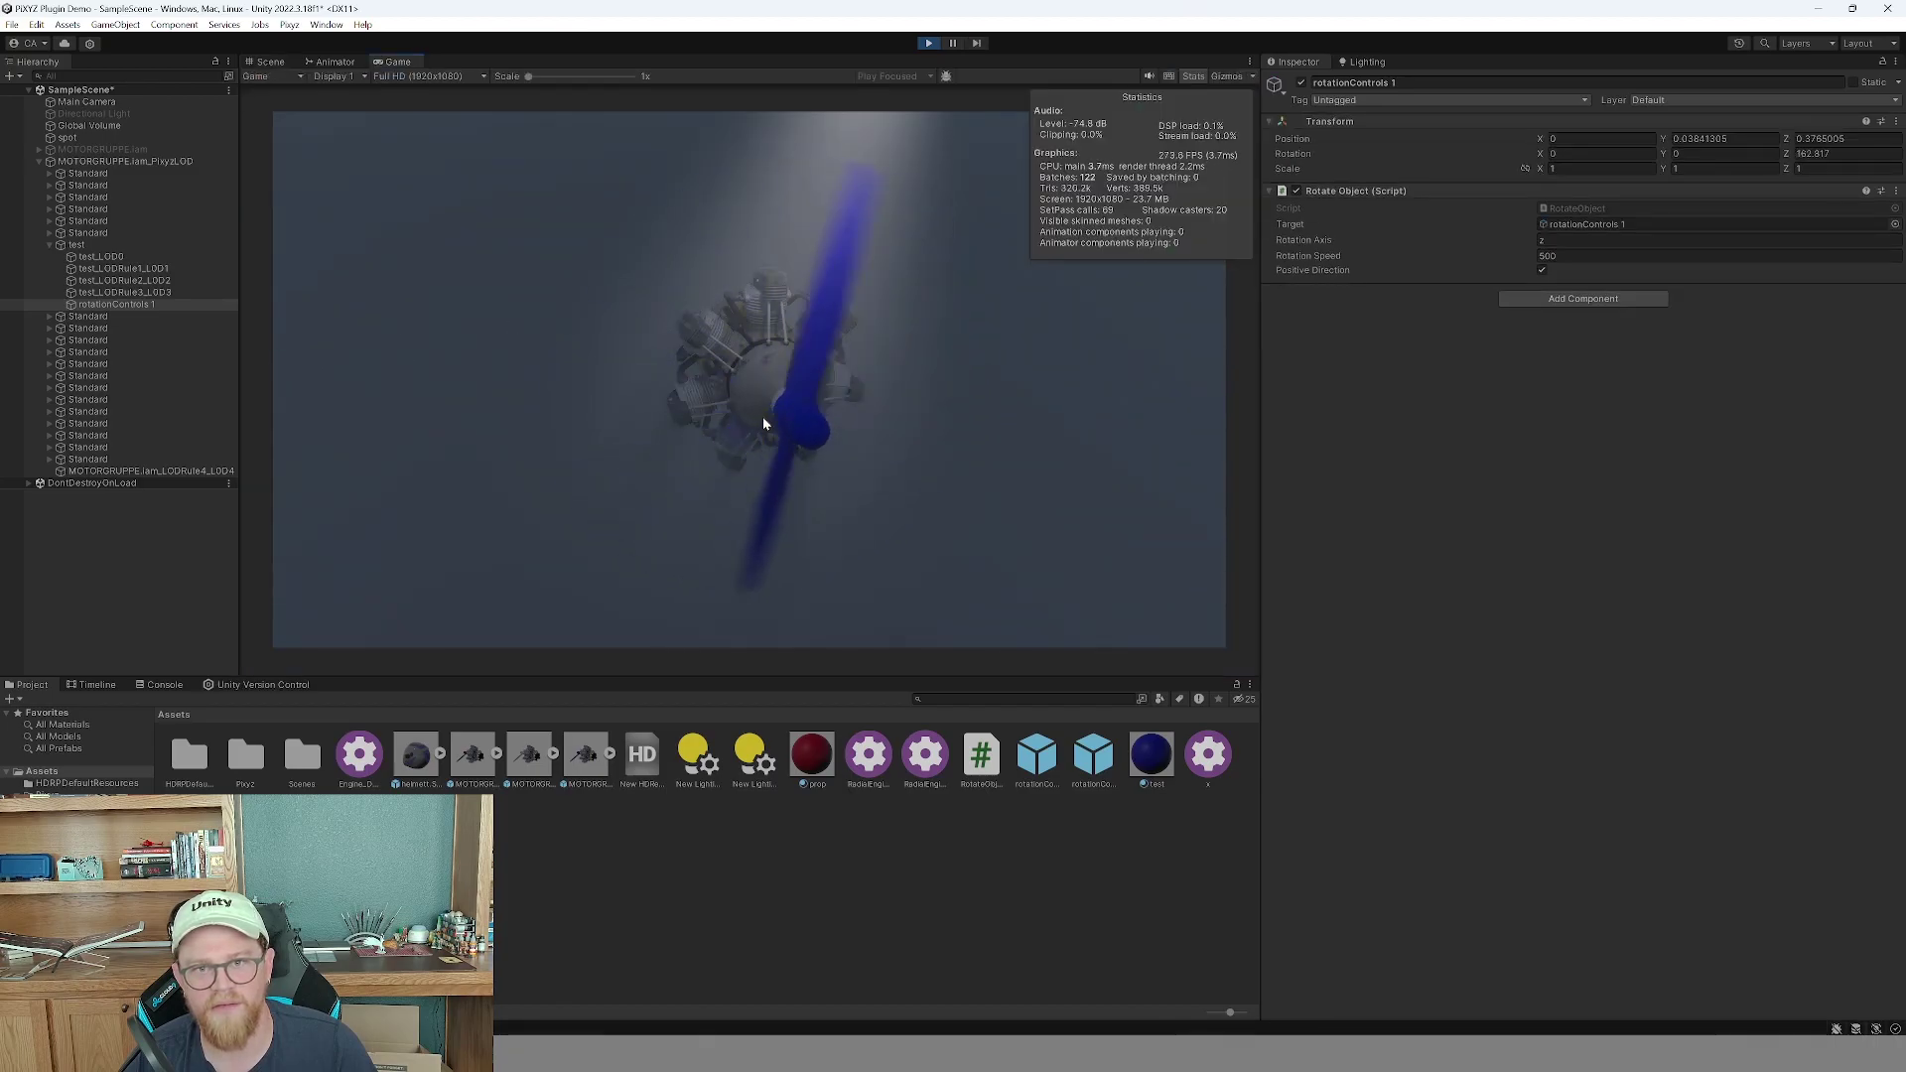
{"action": "left_click", "coordinate": [270, 62]}
{"action": "left_click", "coordinate": [147, 161]}
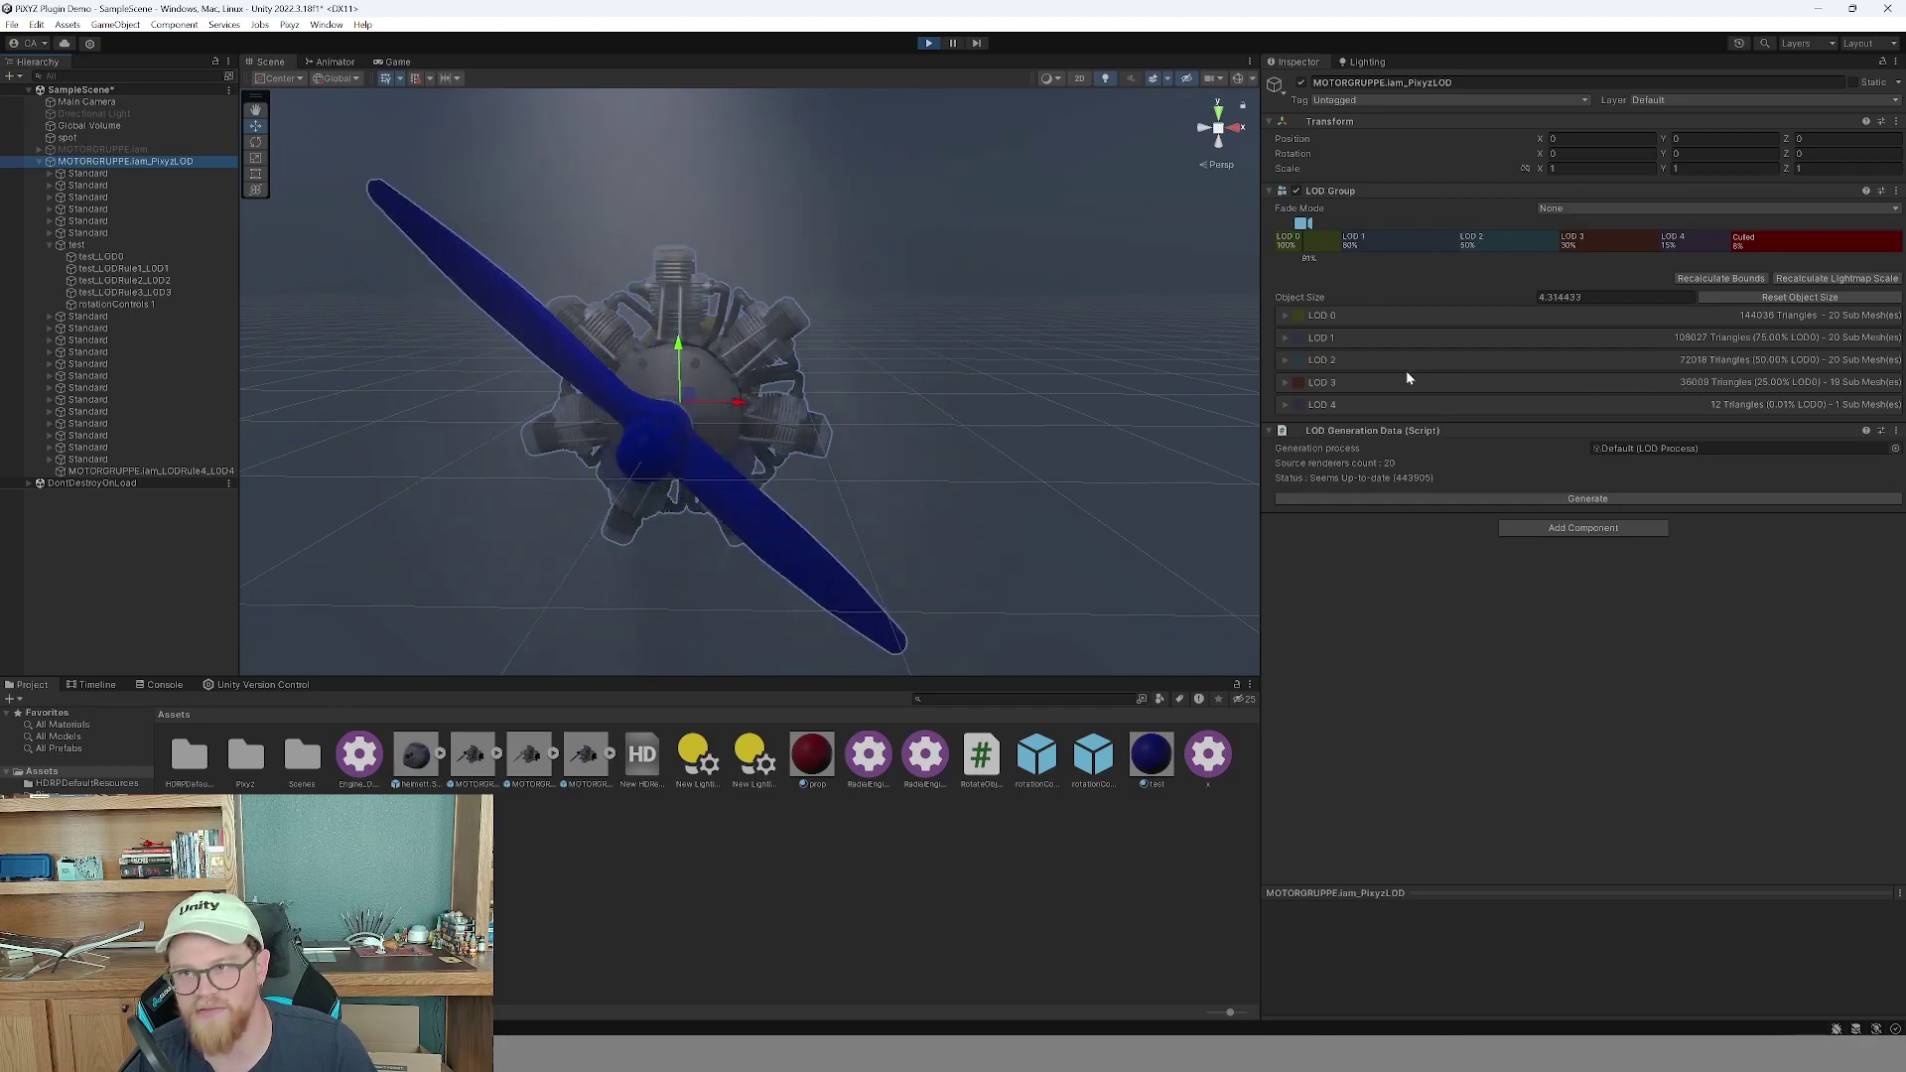
{"action": "left_click", "coordinate": [1592, 209]}
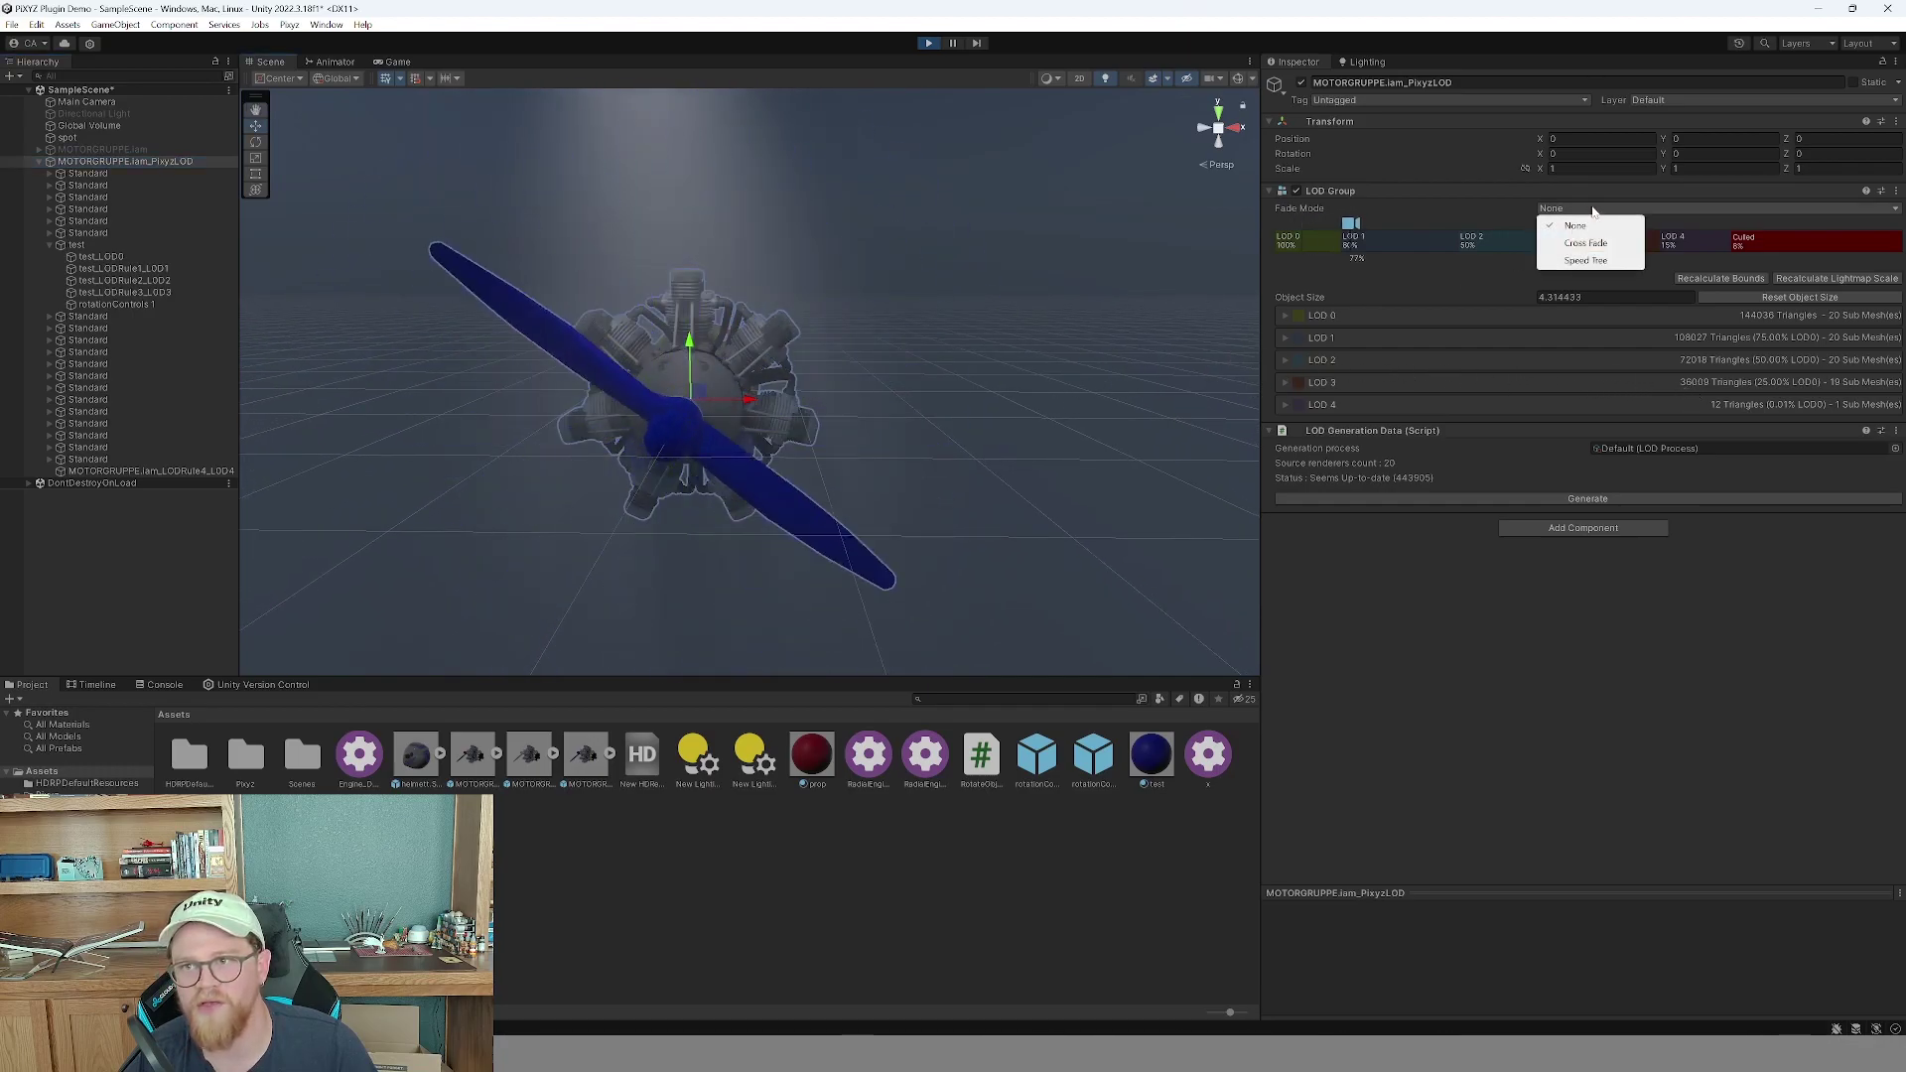
{"action": "left_click", "coordinate": [1585, 243]}
Lower the LOD Group's transitions on MOTORGRUPPE.iam_PixyzLOD so culling starts at 1% and LOD 4 at 2%.
{"action": "mouse_move", "coordinate": [946, 401]}
{"action": "right_mouse_down", "text": "alt"}
{"action": "mouse_move", "coordinate": [653, 452]}
{"action": "mouse_move", "coordinate": [376, 468]}
{"action": "right_mouse_up", "text": "alt"}
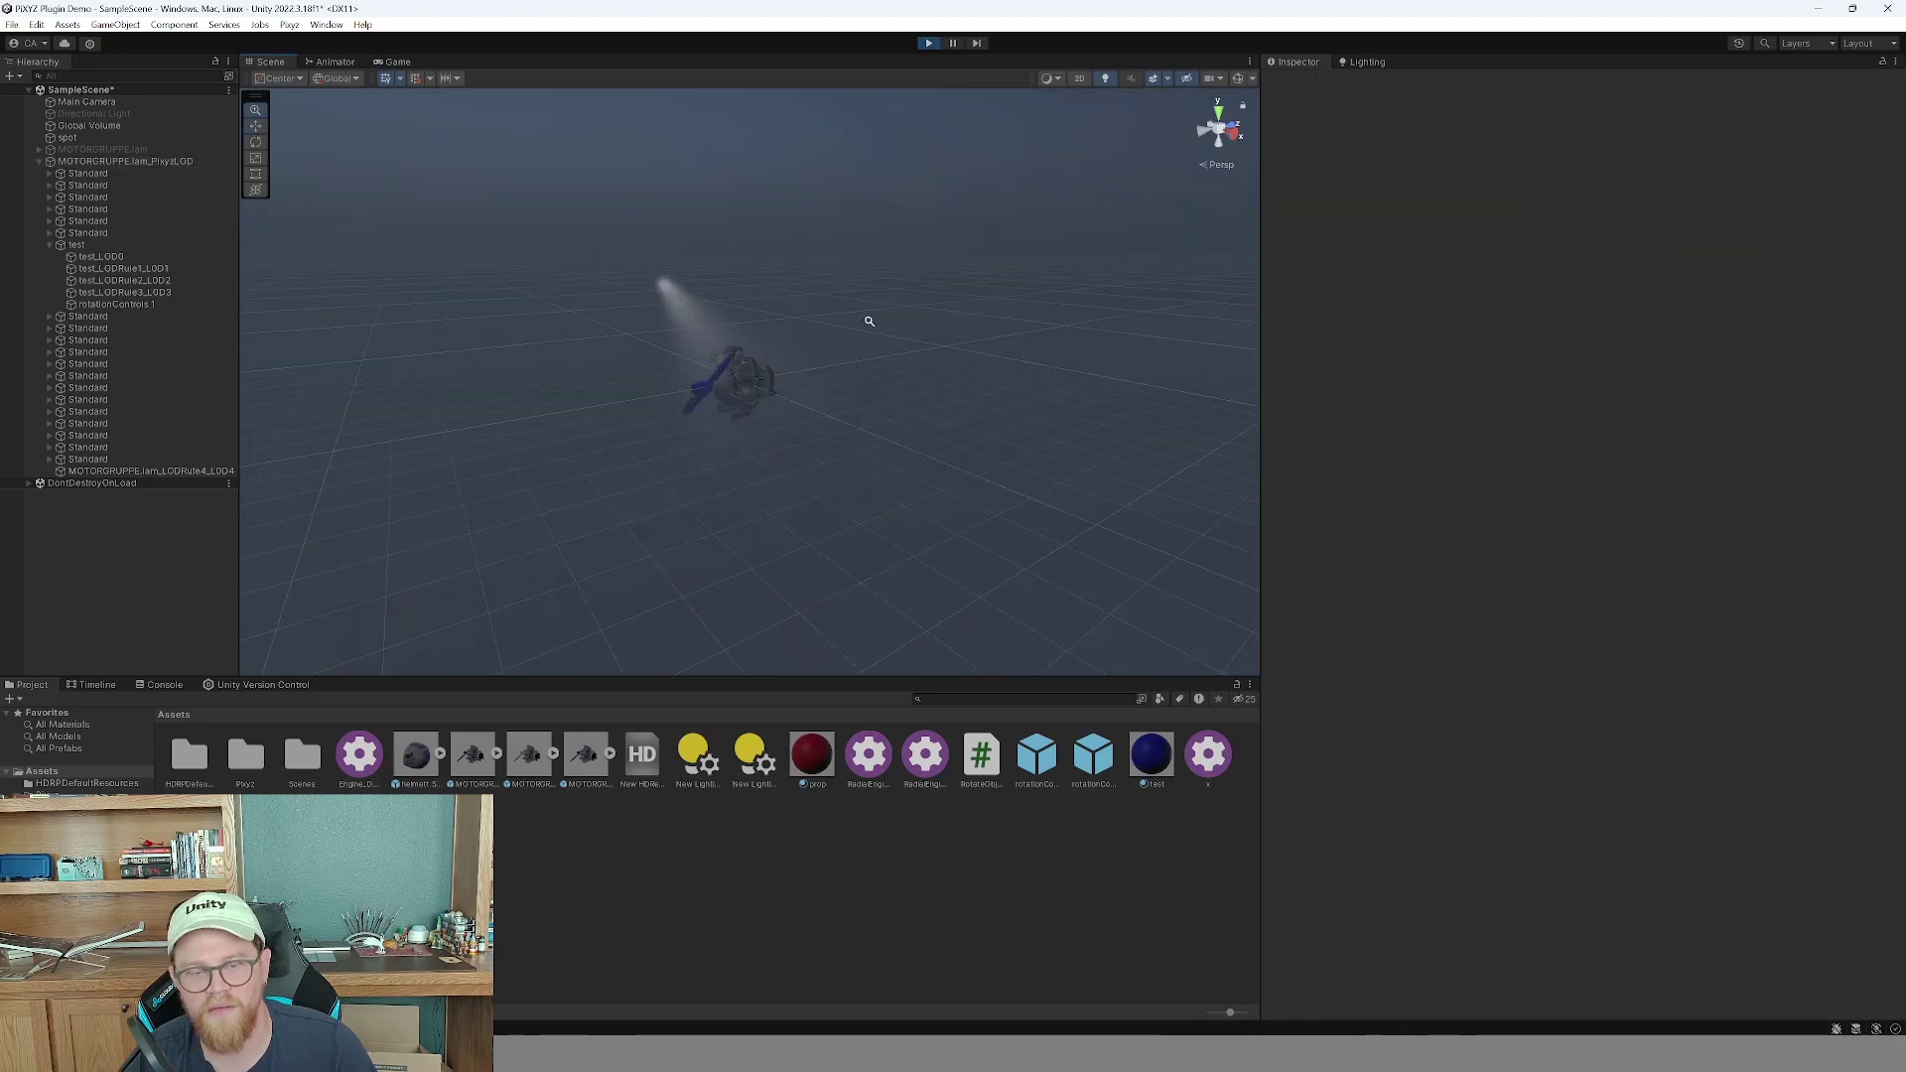
{"action": "right_click_drag", "start_coordinate": [869, 320], "coordinate": [952, 361], "text": "alt"}
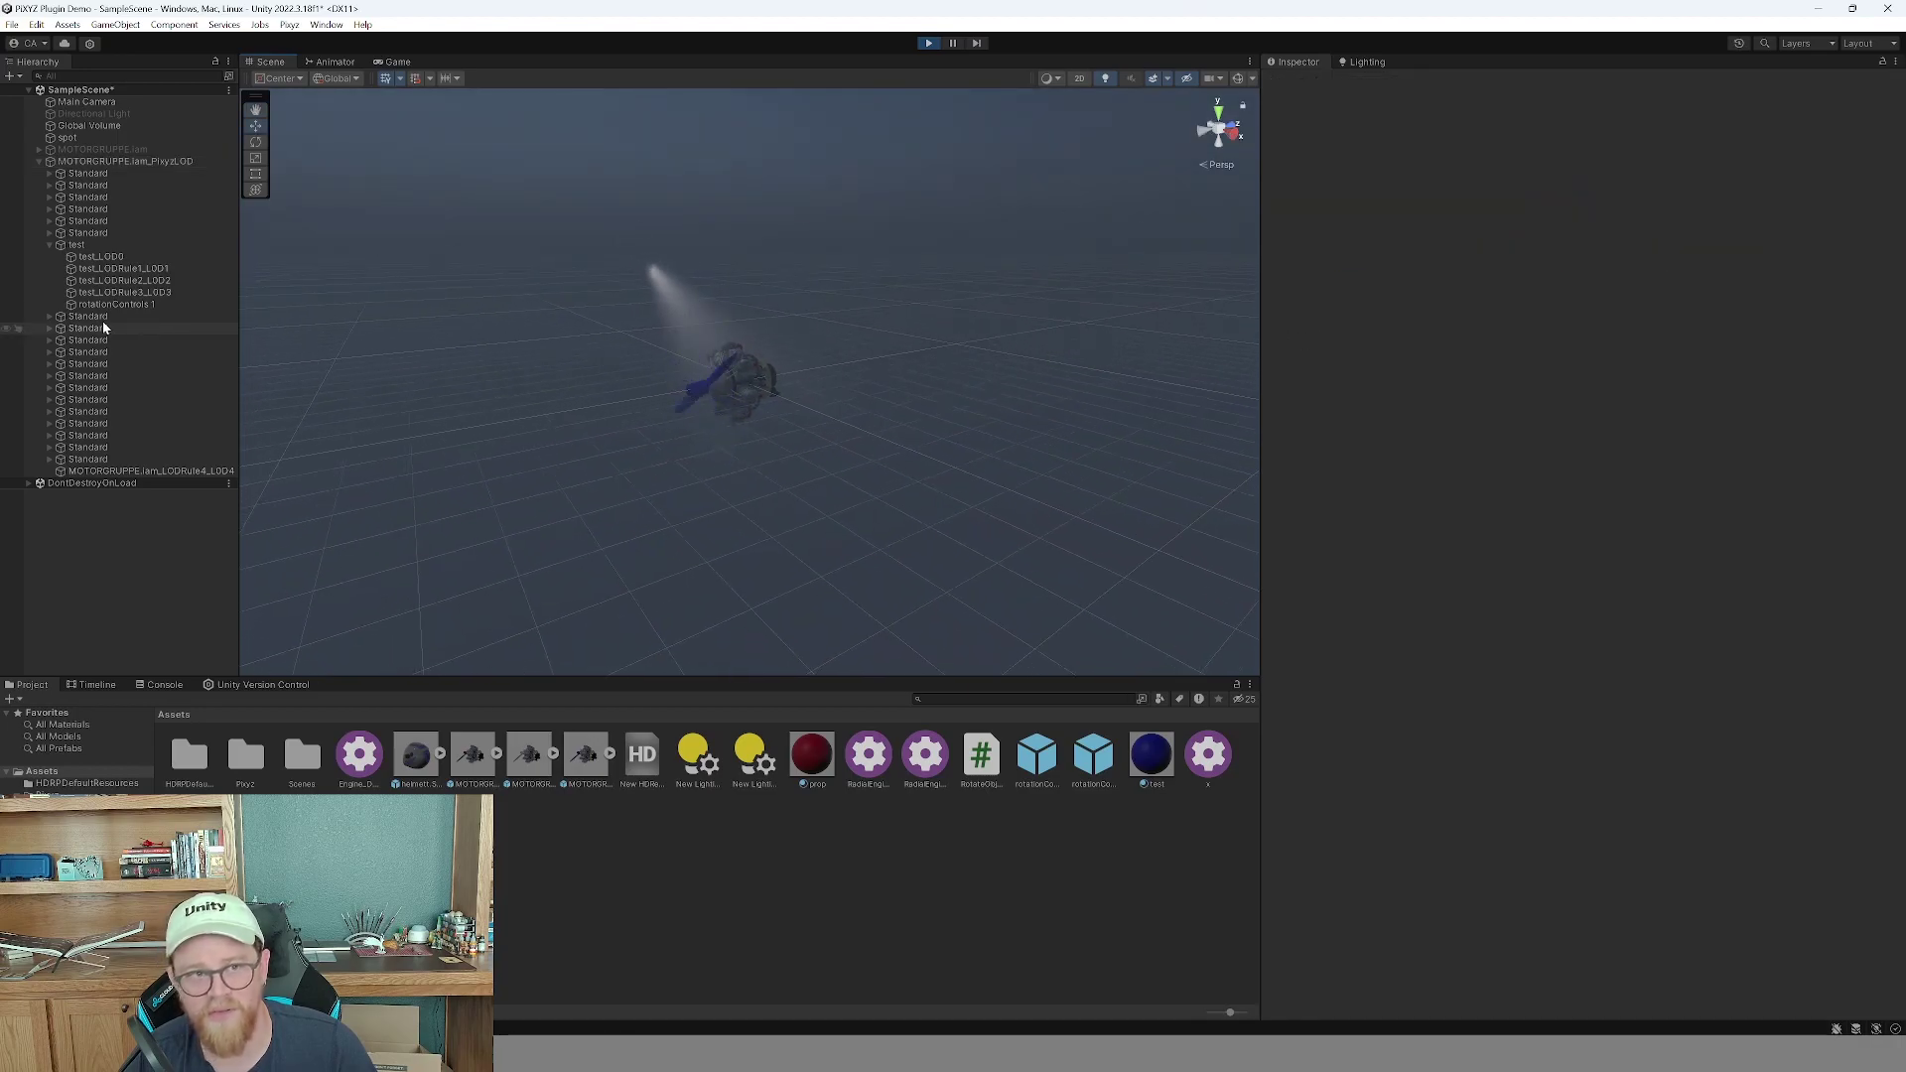
{"action": "left_click", "coordinate": [139, 160]}
{"action": "mouse_move", "coordinate": [848, 315]}
{"action": "right_mouse_down", "text": "alt"}
{"action": "mouse_move", "coordinate": [923, 315]}
{"action": "mouse_move", "coordinate": [834, 329]}
{"action": "right_mouse_up", "text": "alt"}
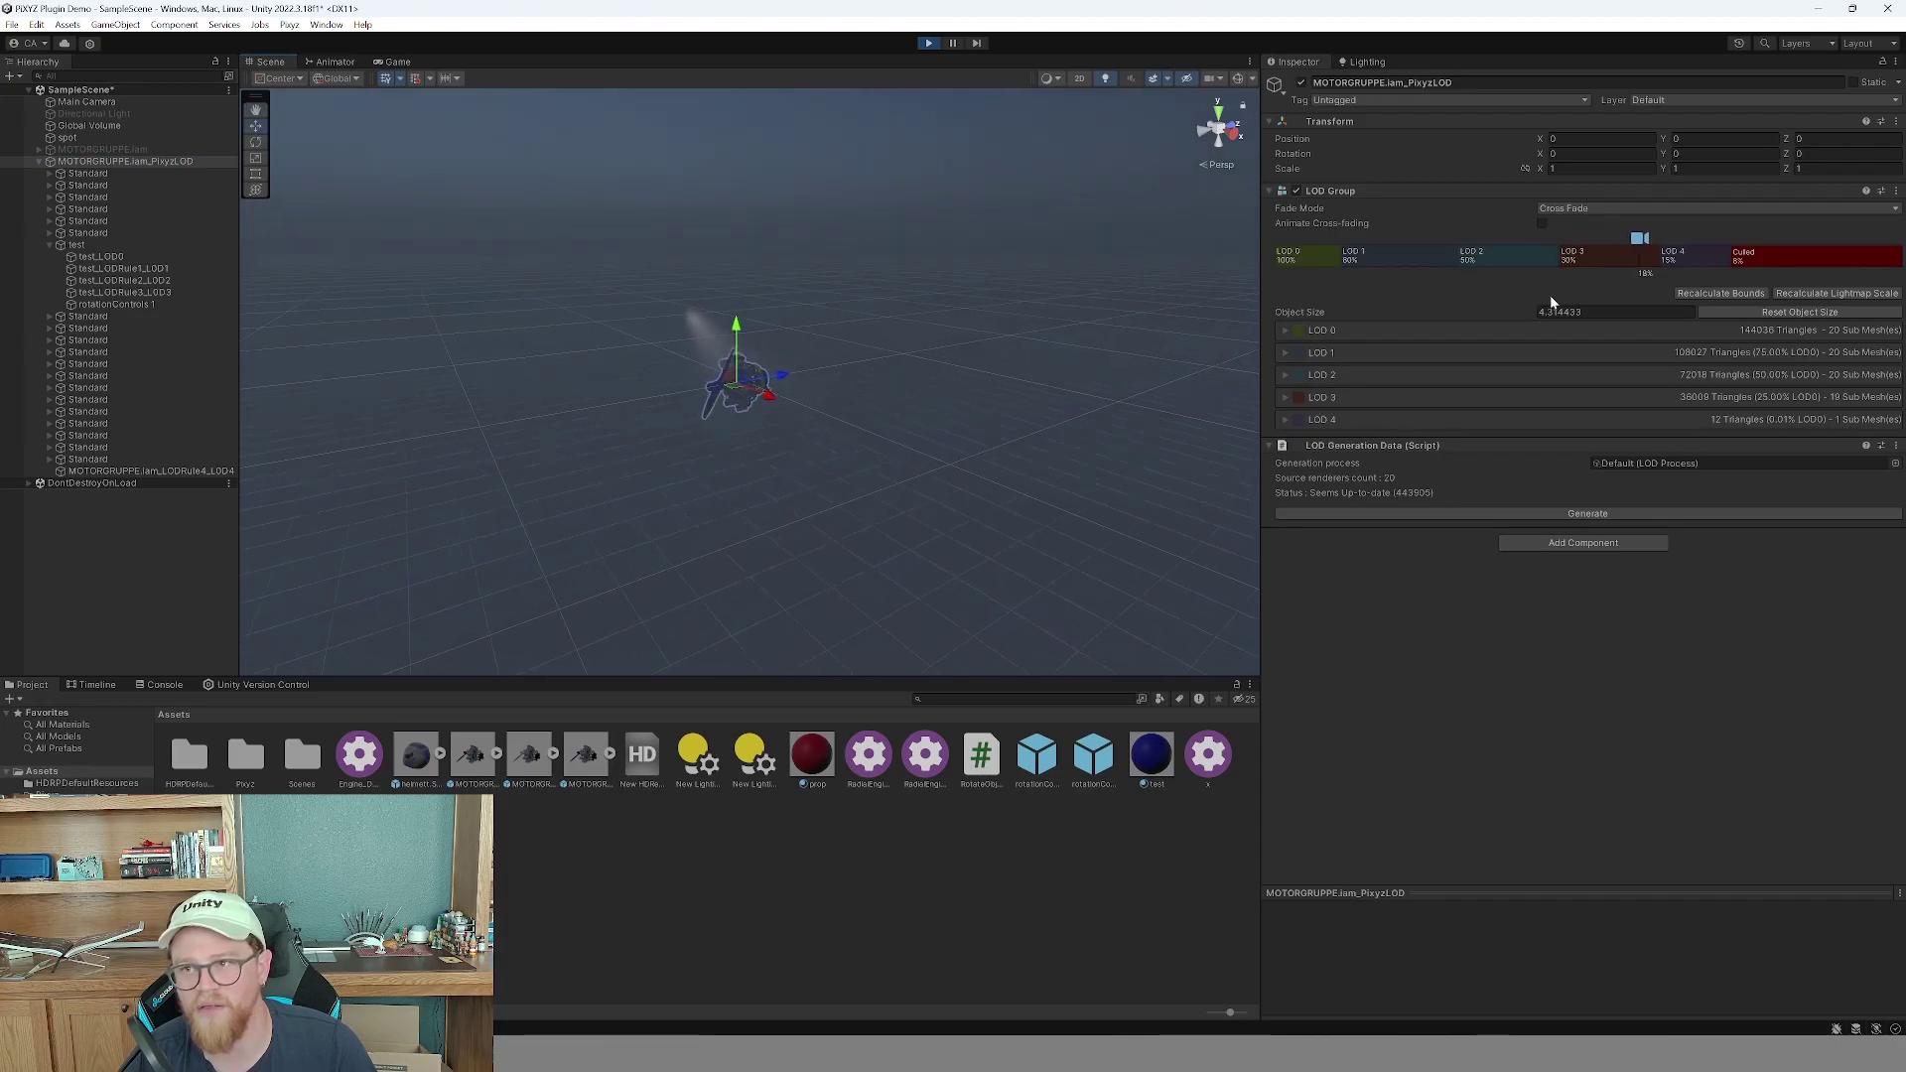
{"action": "left_click_drag", "start_coordinate": [1731, 254], "coordinate": [1896, 255]}
{"action": "left_click_drag", "start_coordinate": [1673, 255], "coordinate": [1854, 255]}
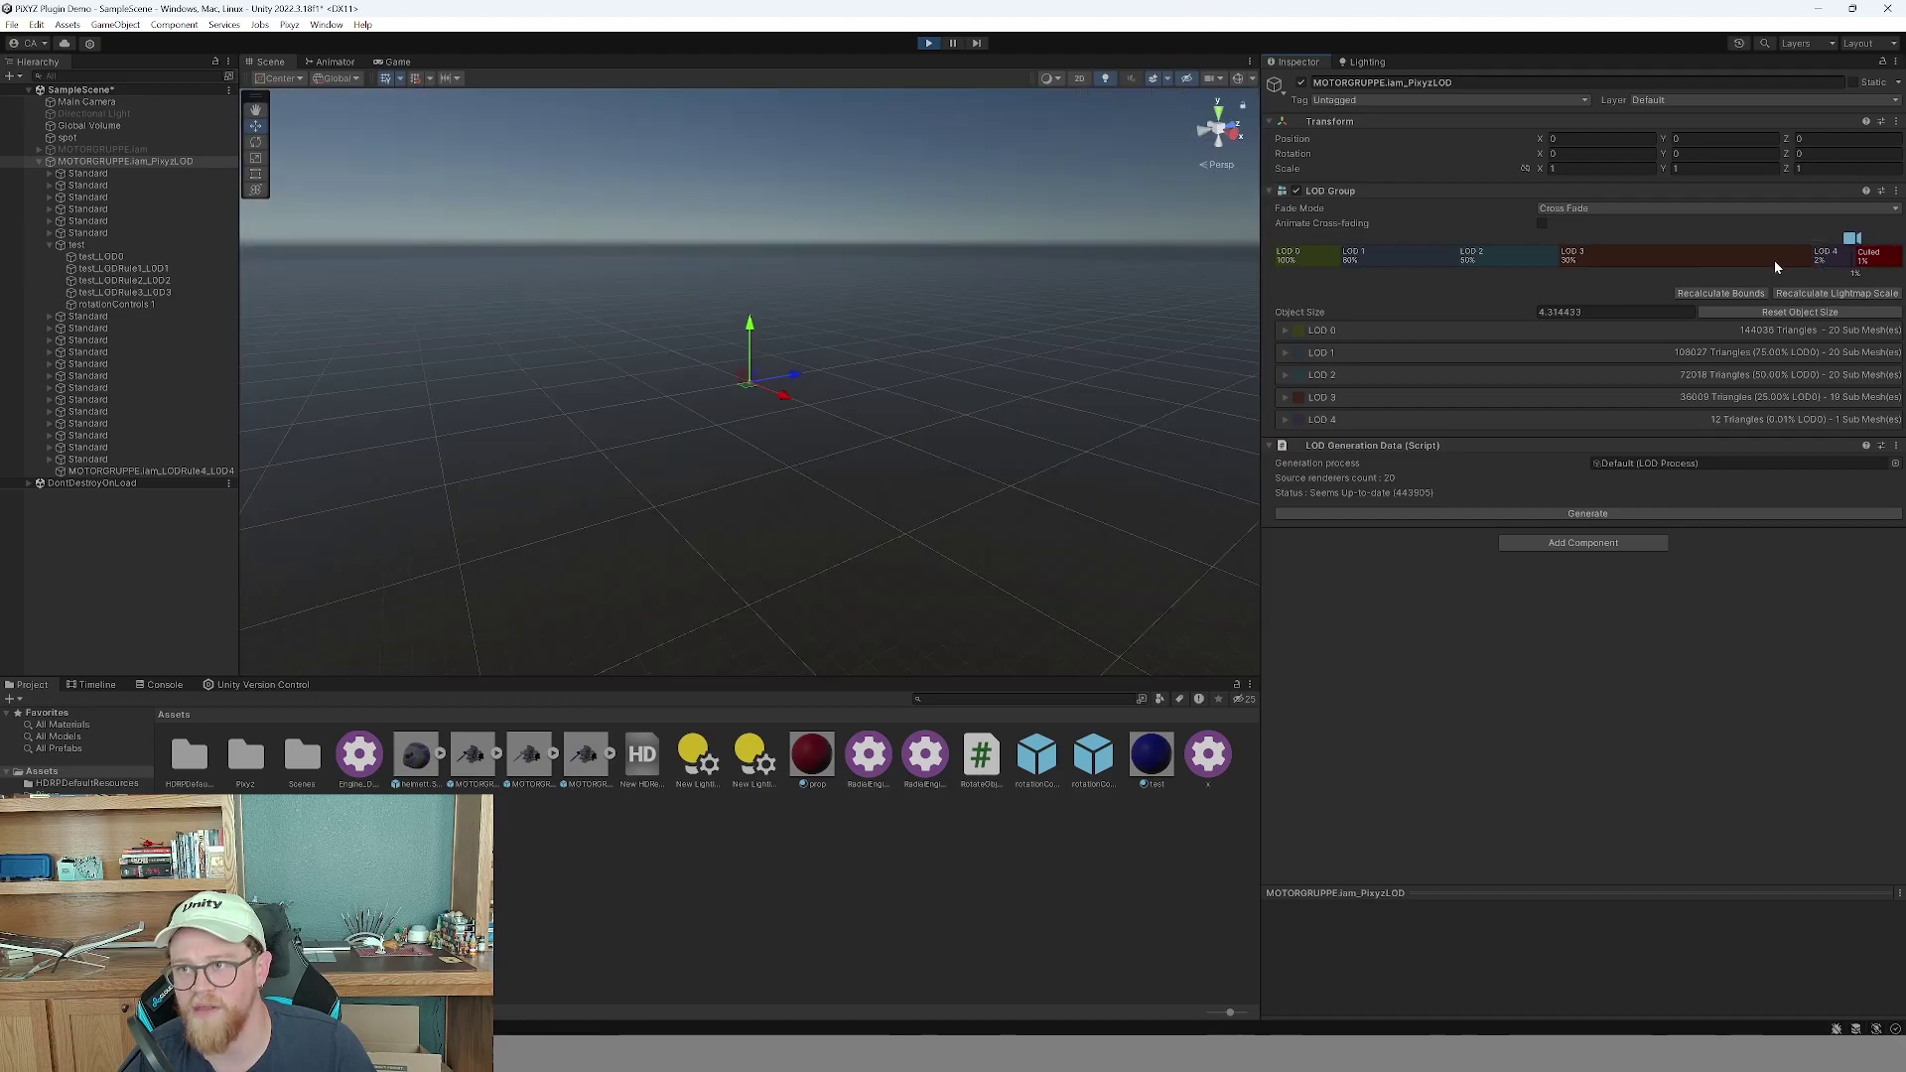
Examine the engine's LOD transitions at varying camera distances, with the scene grid hidden.
{"action": "scroll", "coordinate": [936, 387], "scroll_direction": "up", "scroll_amount": 5}
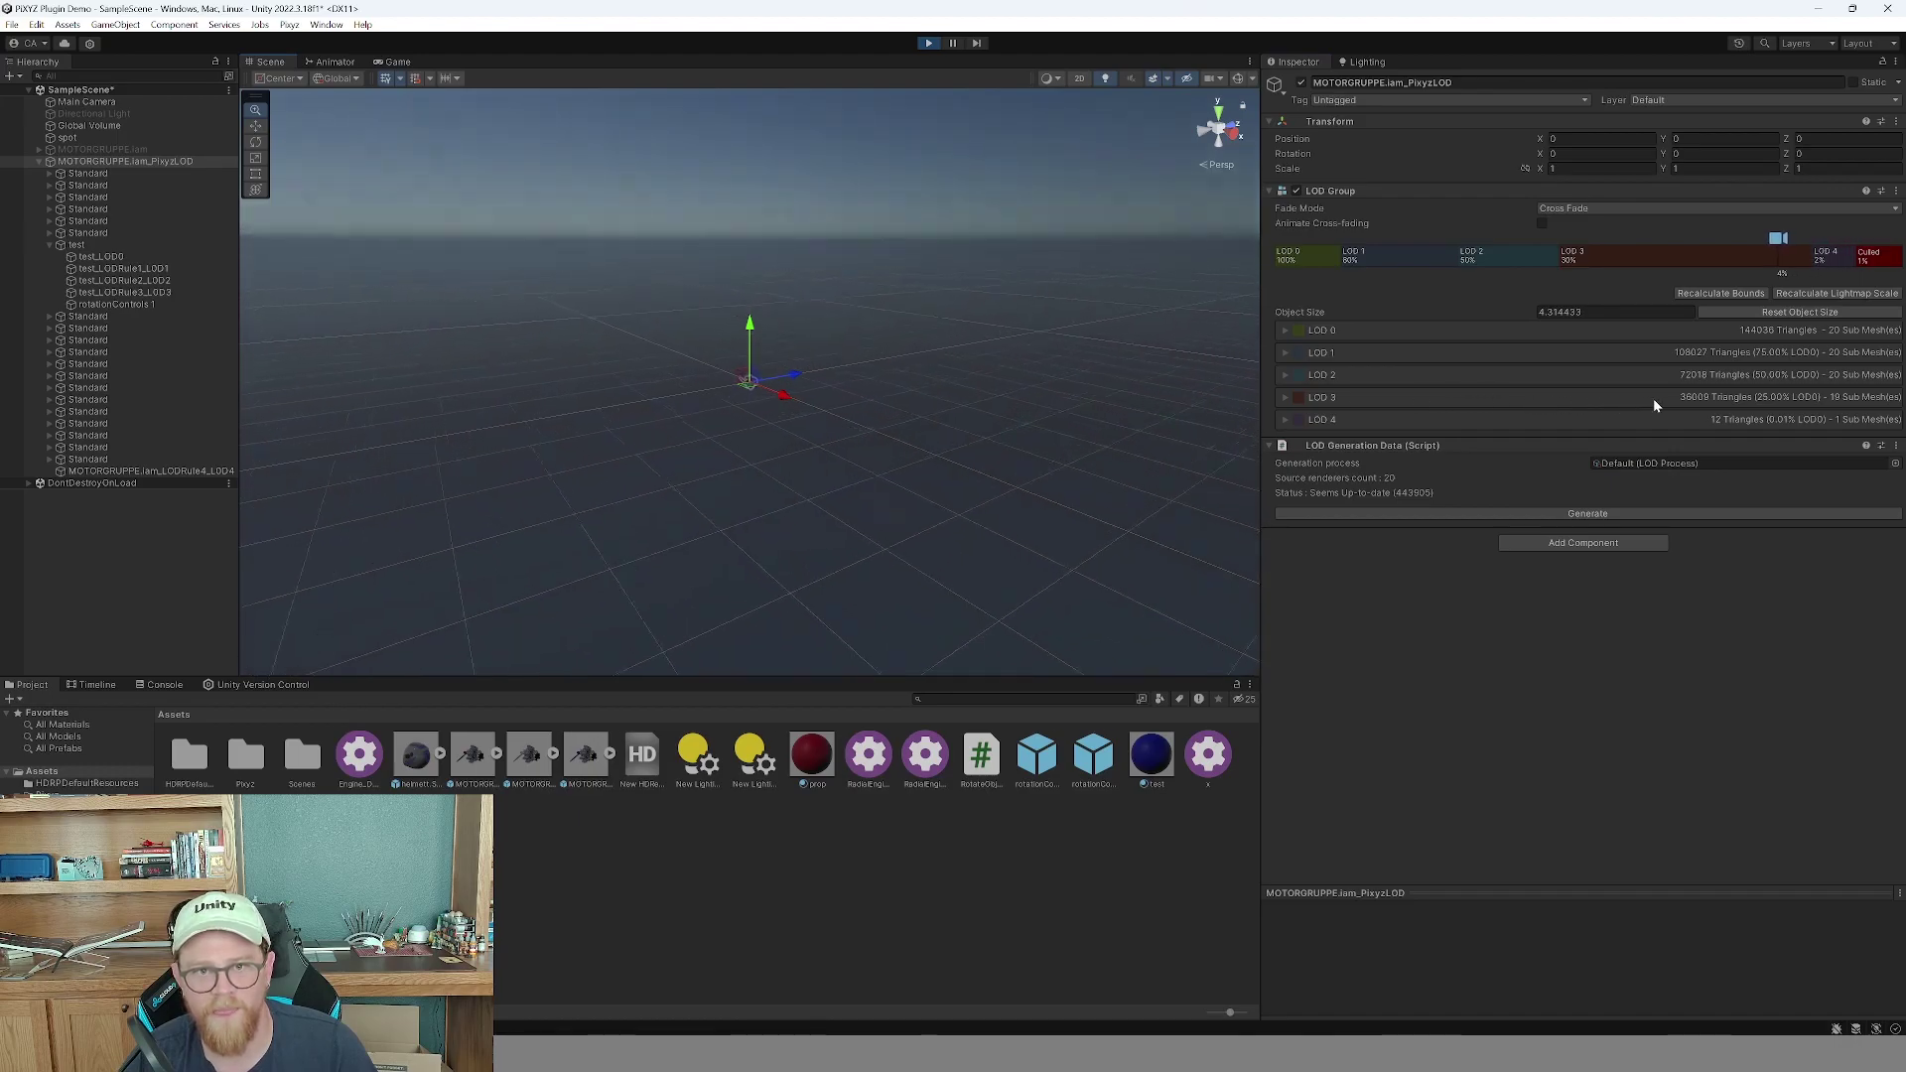
{"action": "mouse_move", "coordinate": [1777, 238]}
{"action": "left_mouse_down"}
{"action": "mouse_move", "coordinate": [1778, 404]}
{"action": "mouse_move", "coordinate": [1811, 401]}
{"action": "mouse_move", "coordinate": [1731, 409]}
{"action": "left_mouse_up"}
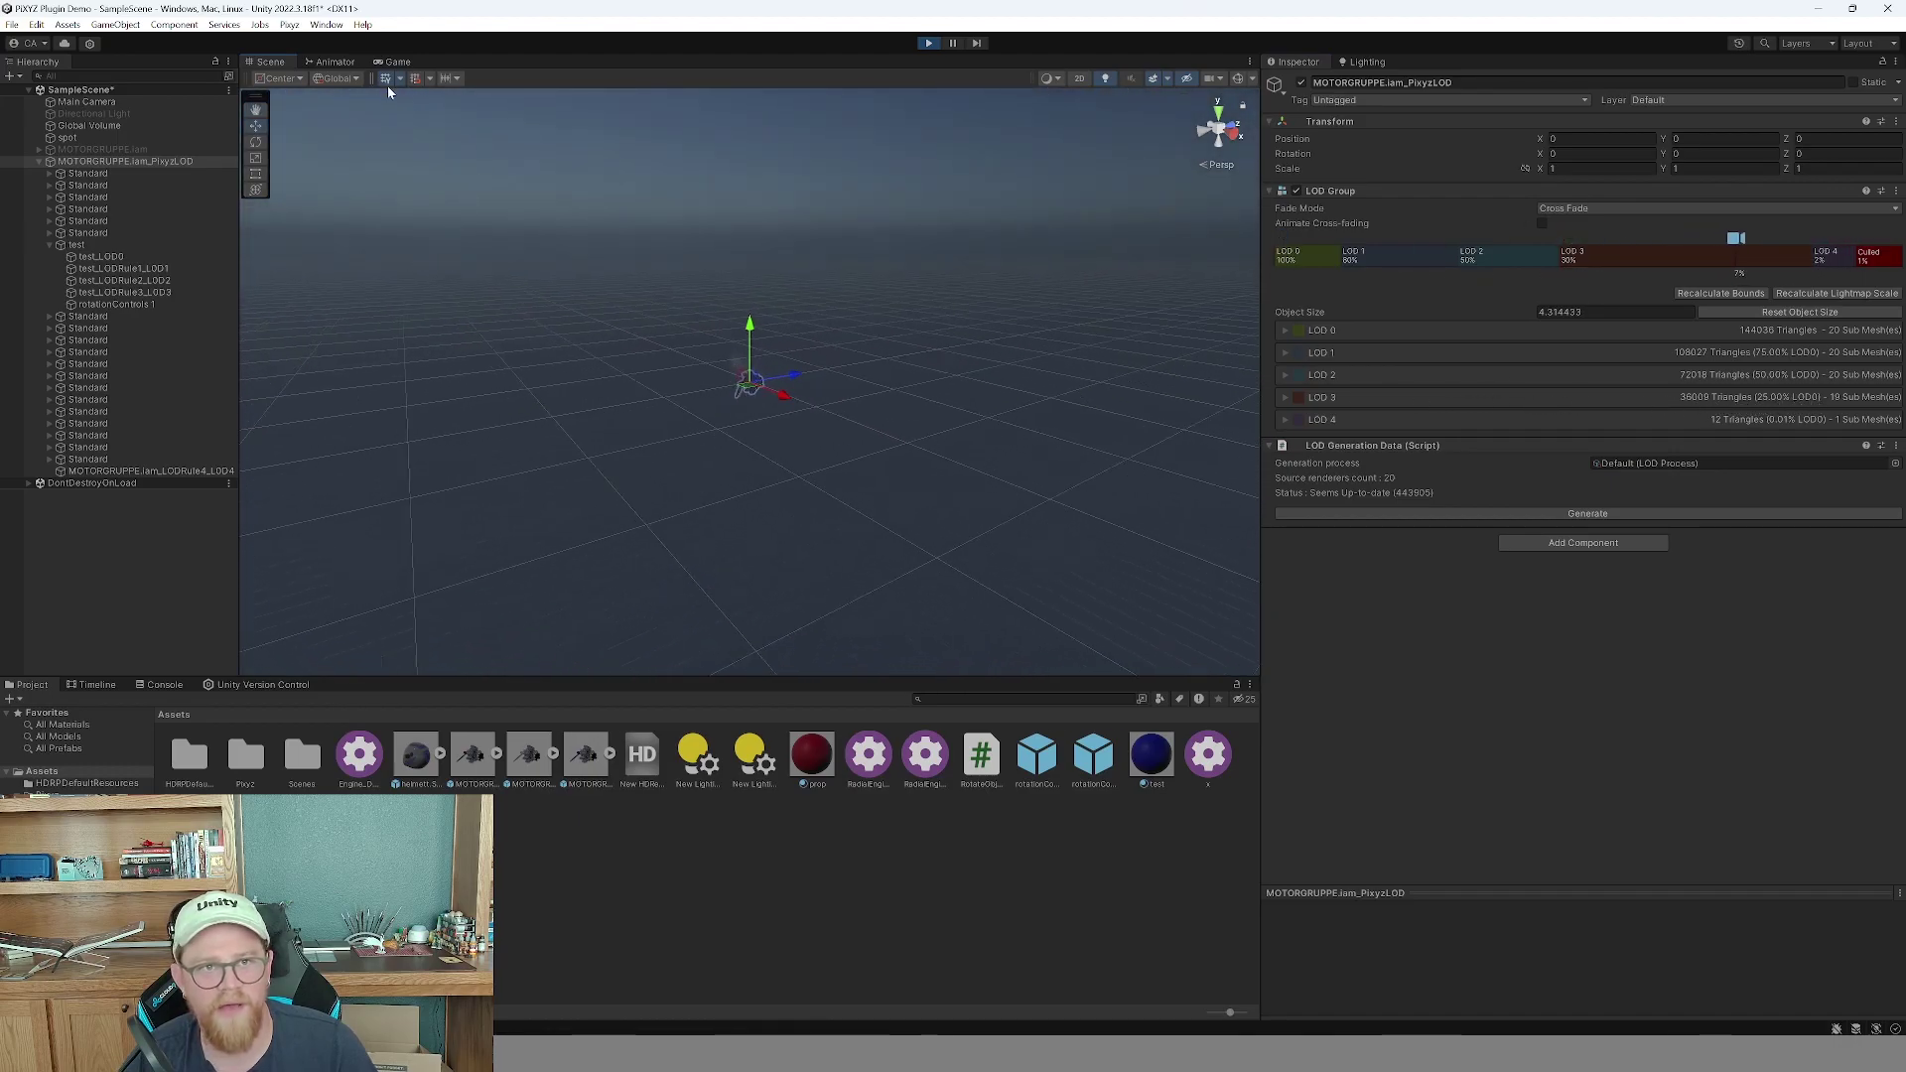
{"action": "left_click", "coordinate": [1088, 227]}
{"action": "scroll", "coordinate": [794, 355], "scroll_direction": "up", "scroll_amount": 5}
{"action": "right_click_drag", "start_coordinate": [1644, 327], "coordinate": [1121, 407], "text": "alt"}
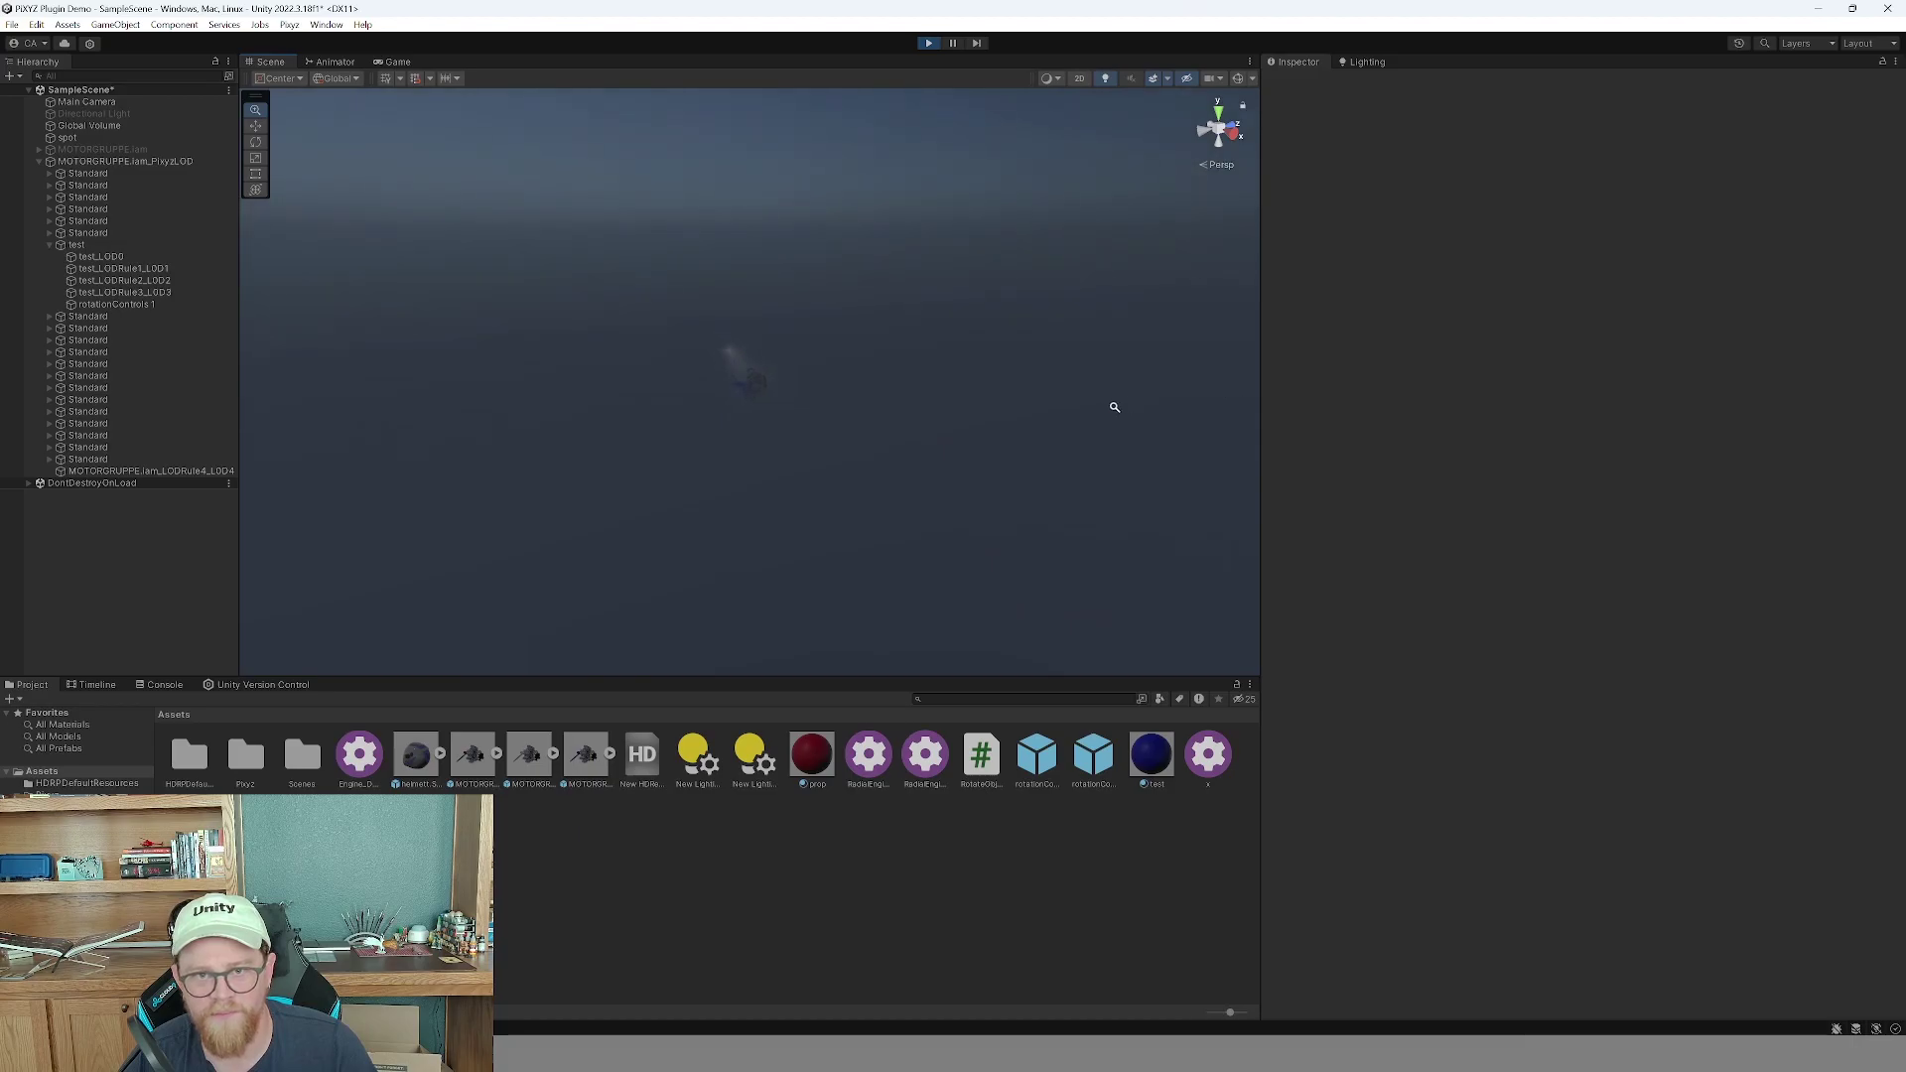
{"action": "right_click_drag", "start_coordinate": [912, 434], "coordinate": [768, 452], "text": "alt"}
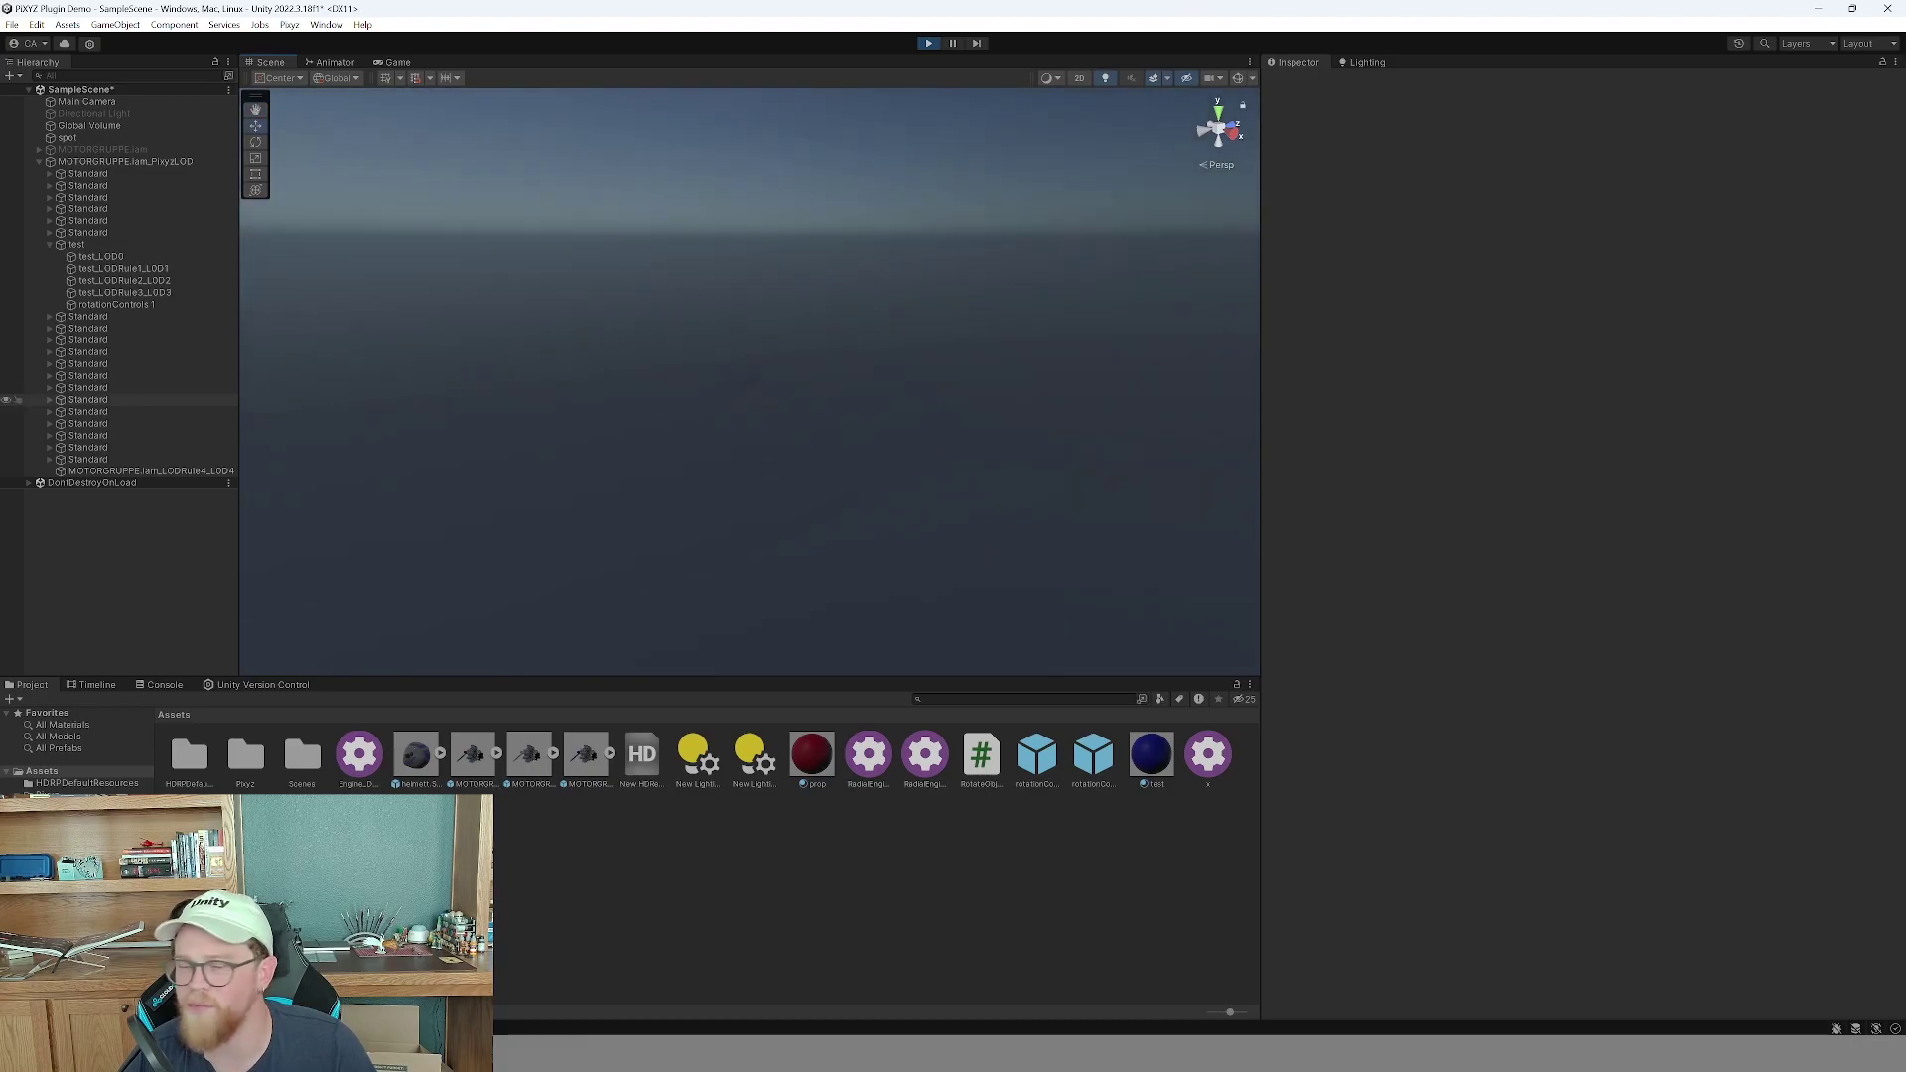
Expand the LOD 3 renderers of MOTORGRUPPE.iam_PixyzLOD and examine the triangle counts and the engine from closer distances.
{"action": "left_click", "coordinate": [167, 162]}
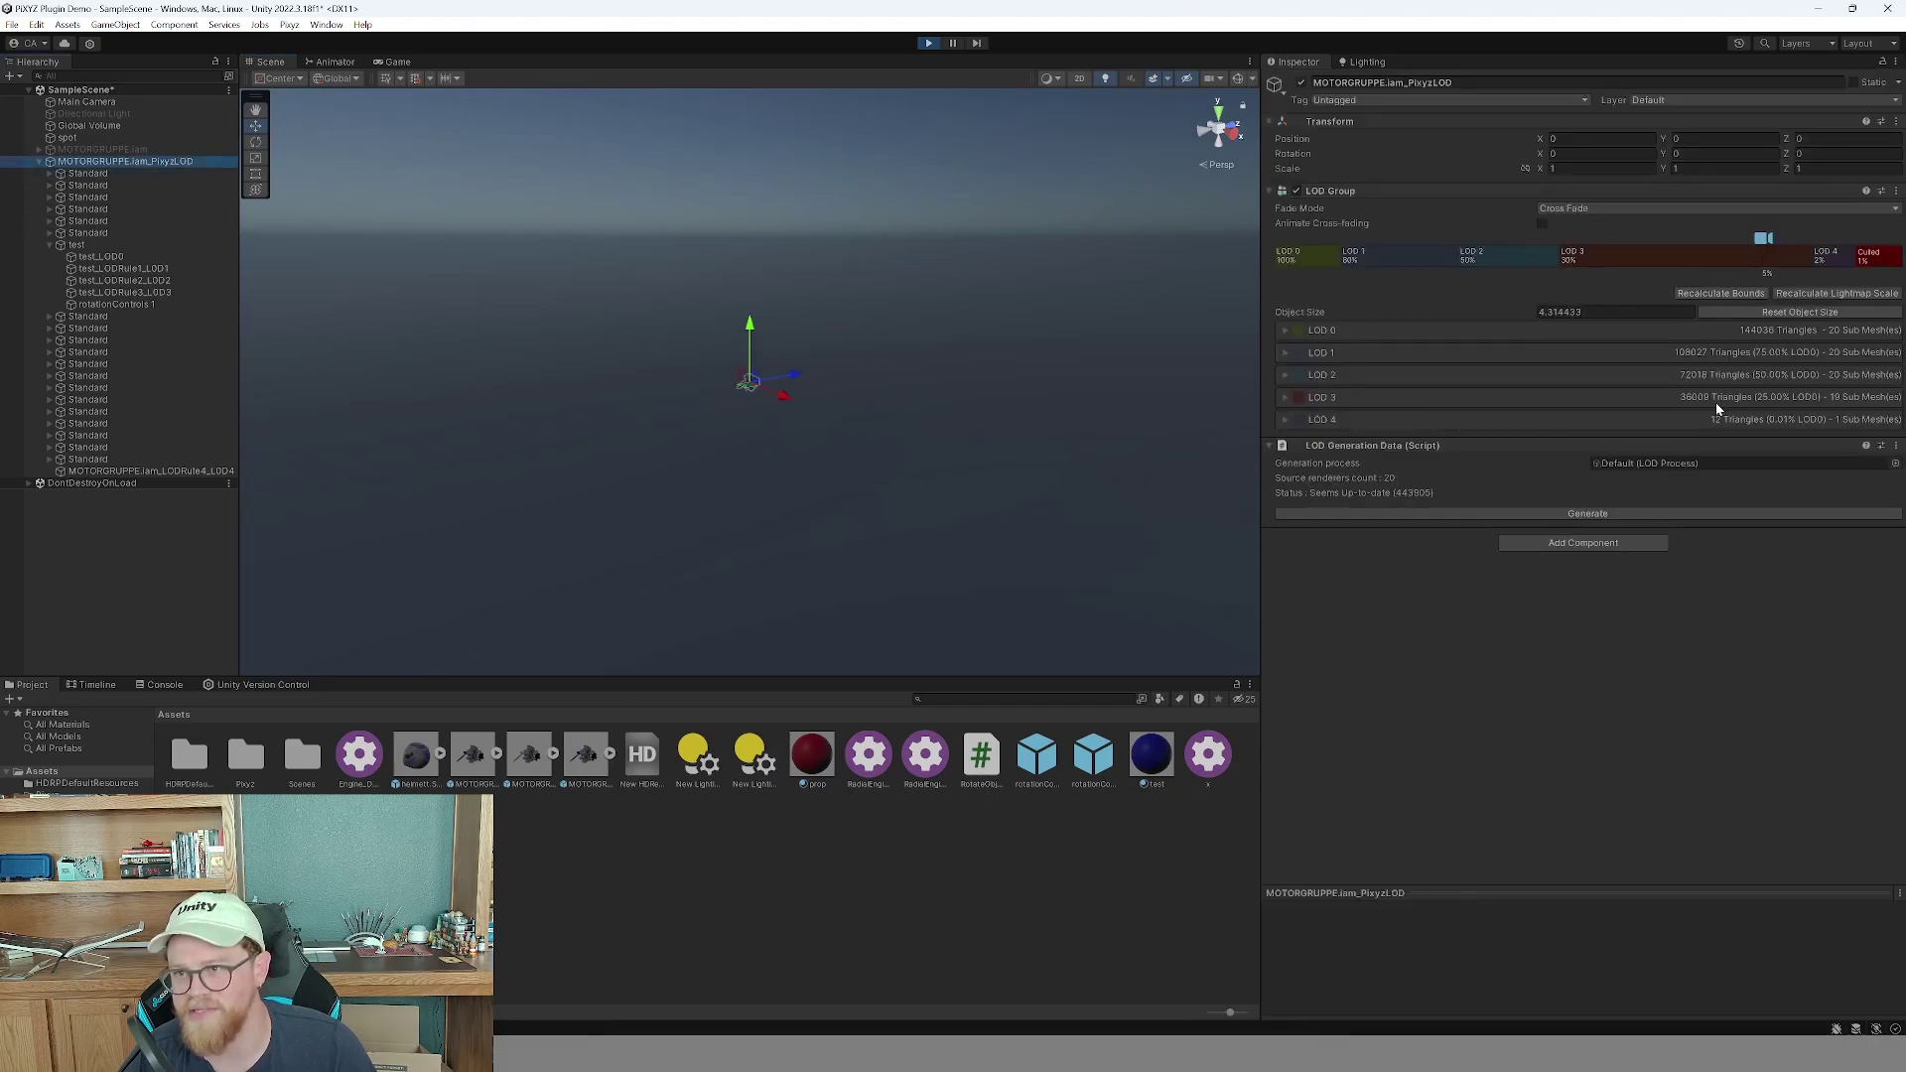
{"action": "left_click", "coordinate": [1284, 398]}
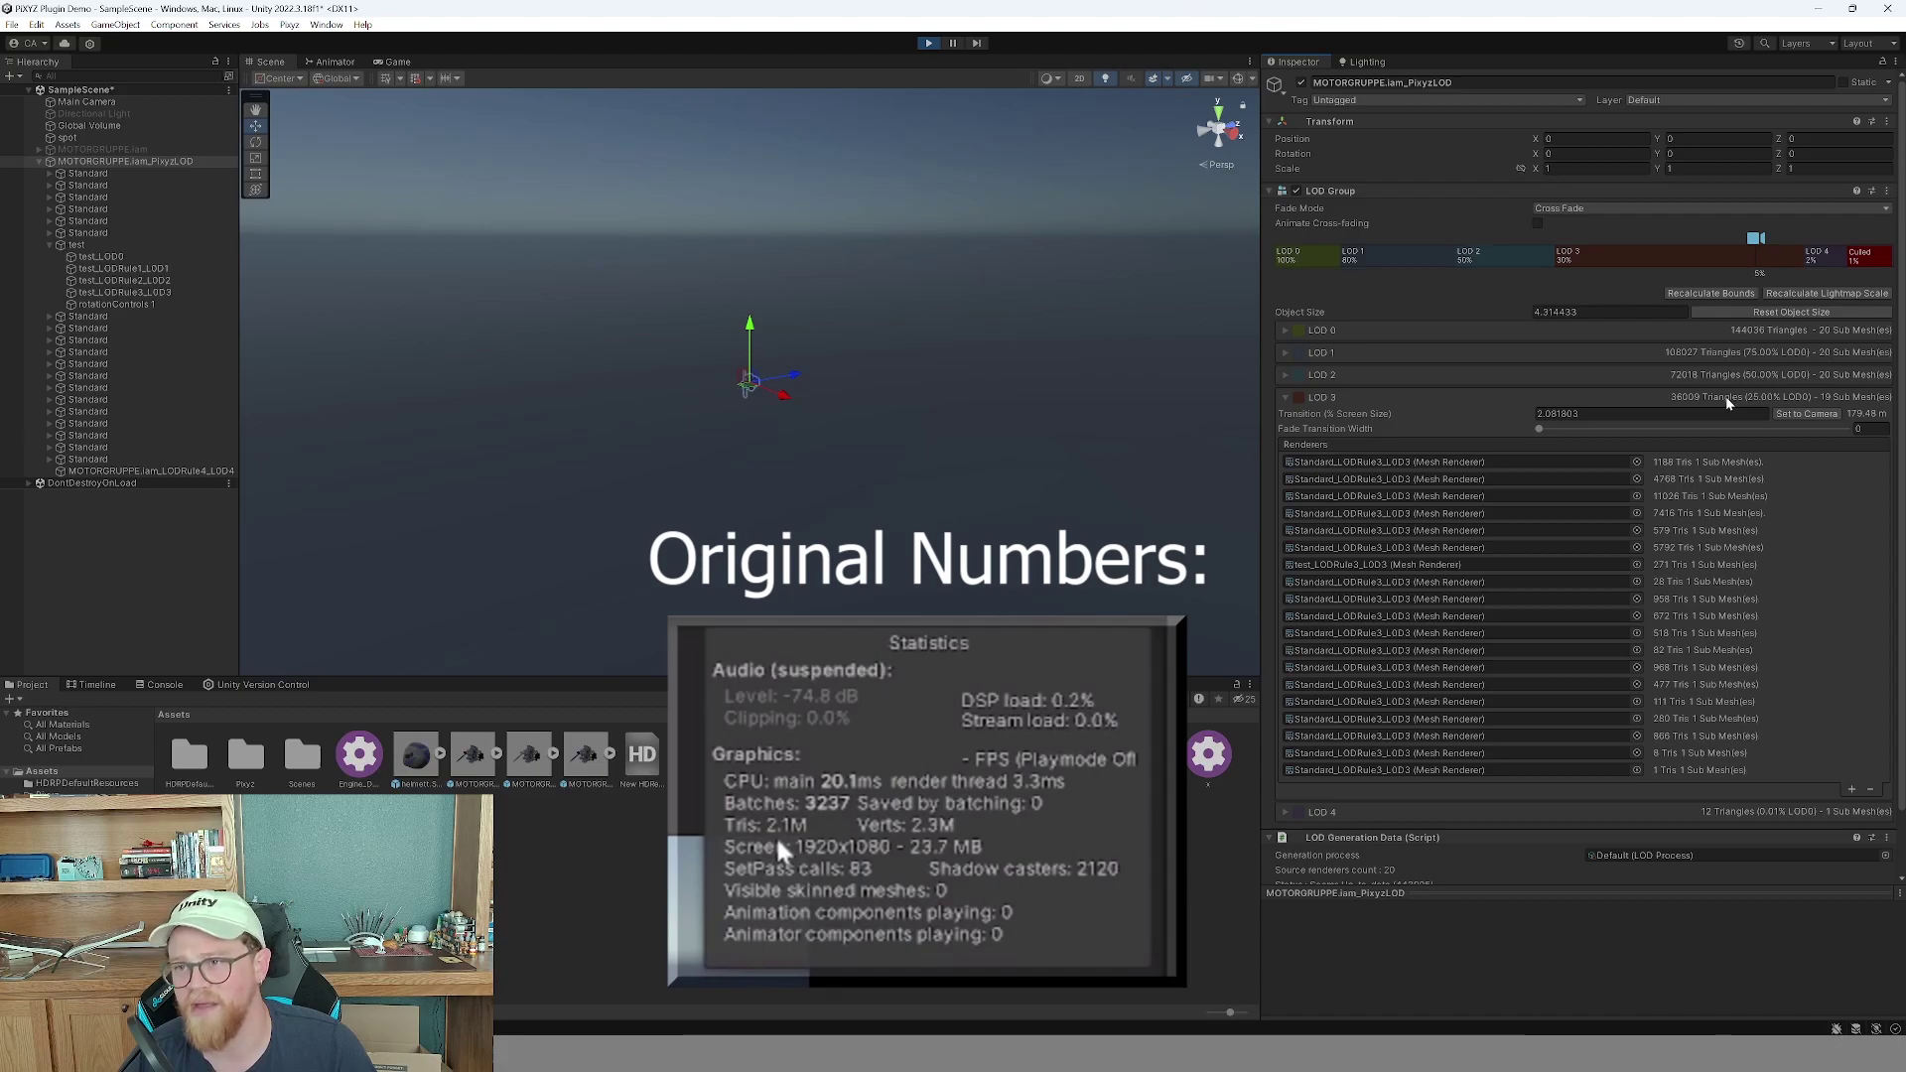
{"action": "left_click_drag", "start_coordinate": [1755, 239], "coordinate": [1703, 238]}
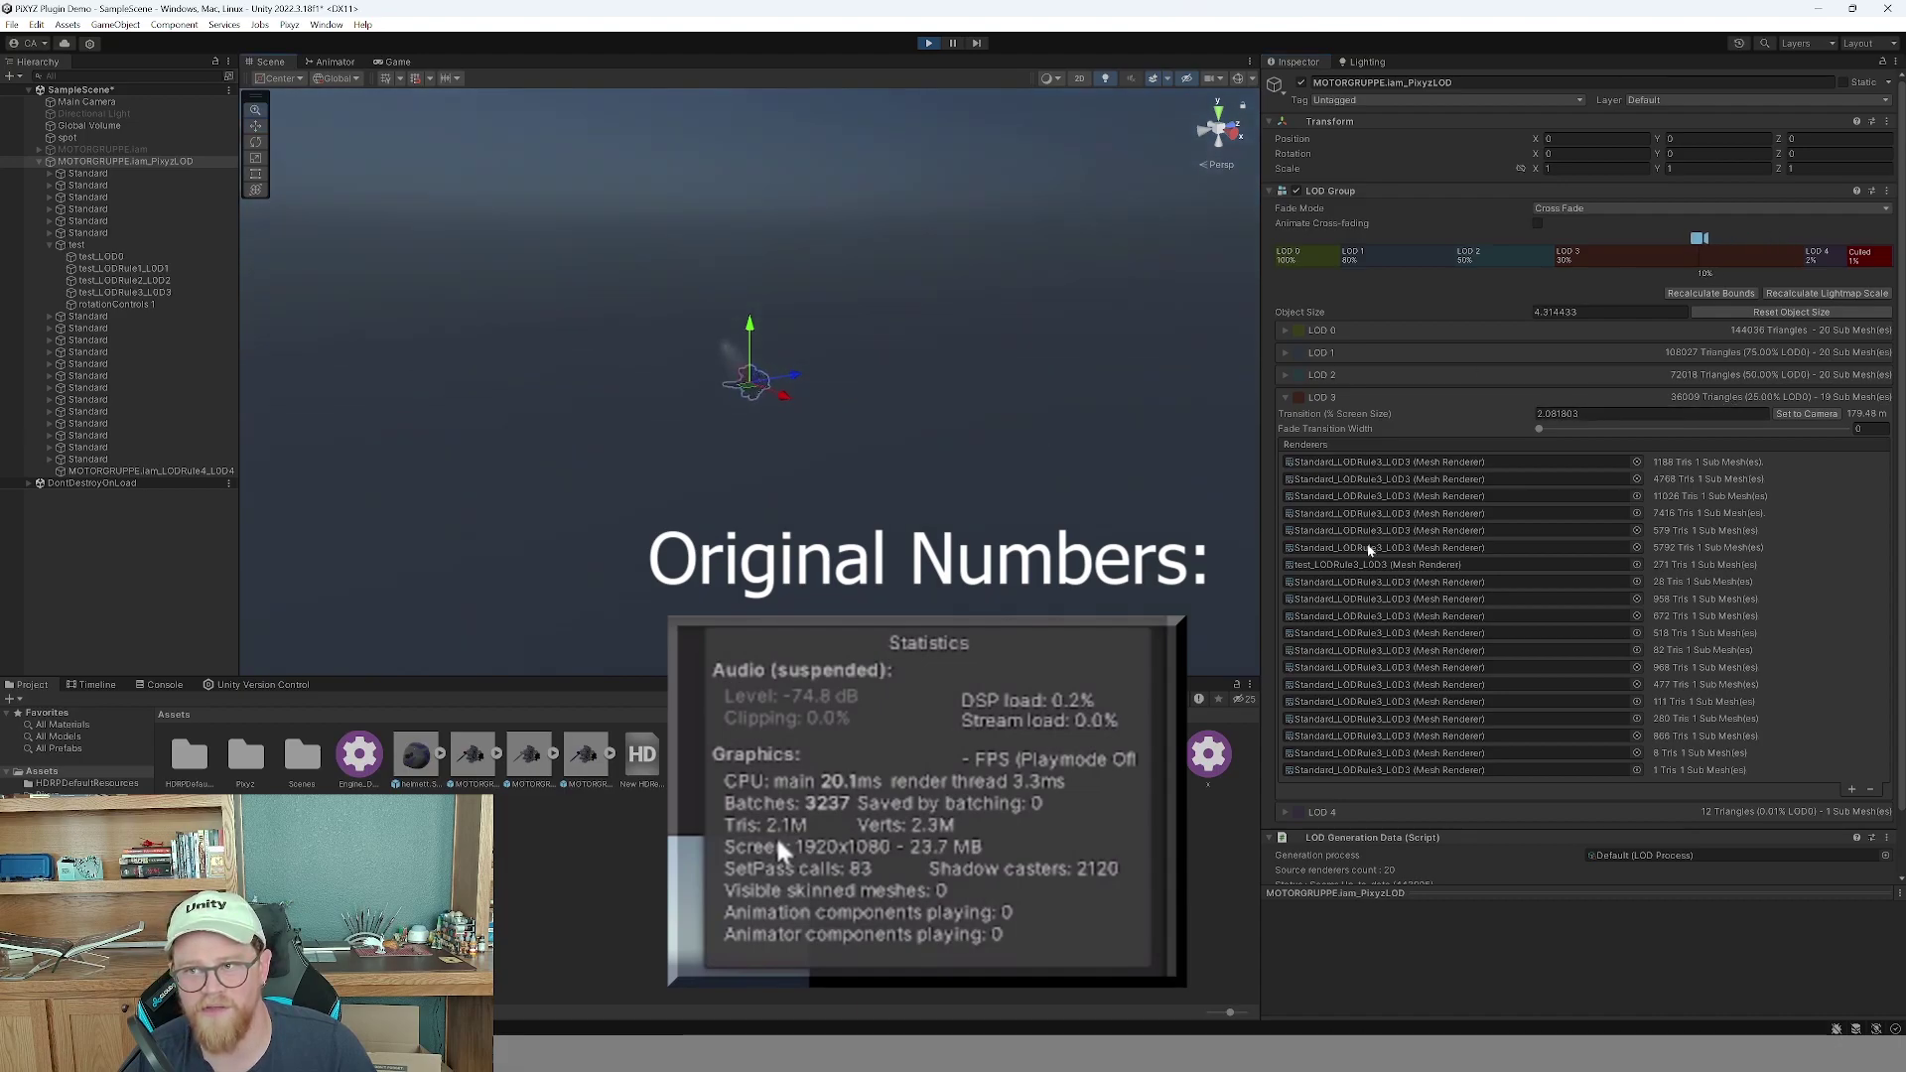
{"action": "scroll", "coordinate": [1047, 388], "scroll_direction": "up", "scroll_amount": 5}
{"action": "mouse_move", "coordinate": [1048, 388]}
{"action": "right_mouse_down", "text": "alt"}
{"action": "mouse_move", "coordinate": [1298, 507]}
{"action": "mouse_move", "coordinate": [1180, 477]}
{"action": "mouse_move", "coordinate": [1437, 590]}
{"action": "right_mouse_up", "text": "alt"}
{"action": "left_click_drag", "start_coordinate": [1436, 590], "coordinate": [814, 382], "text": "alt"}
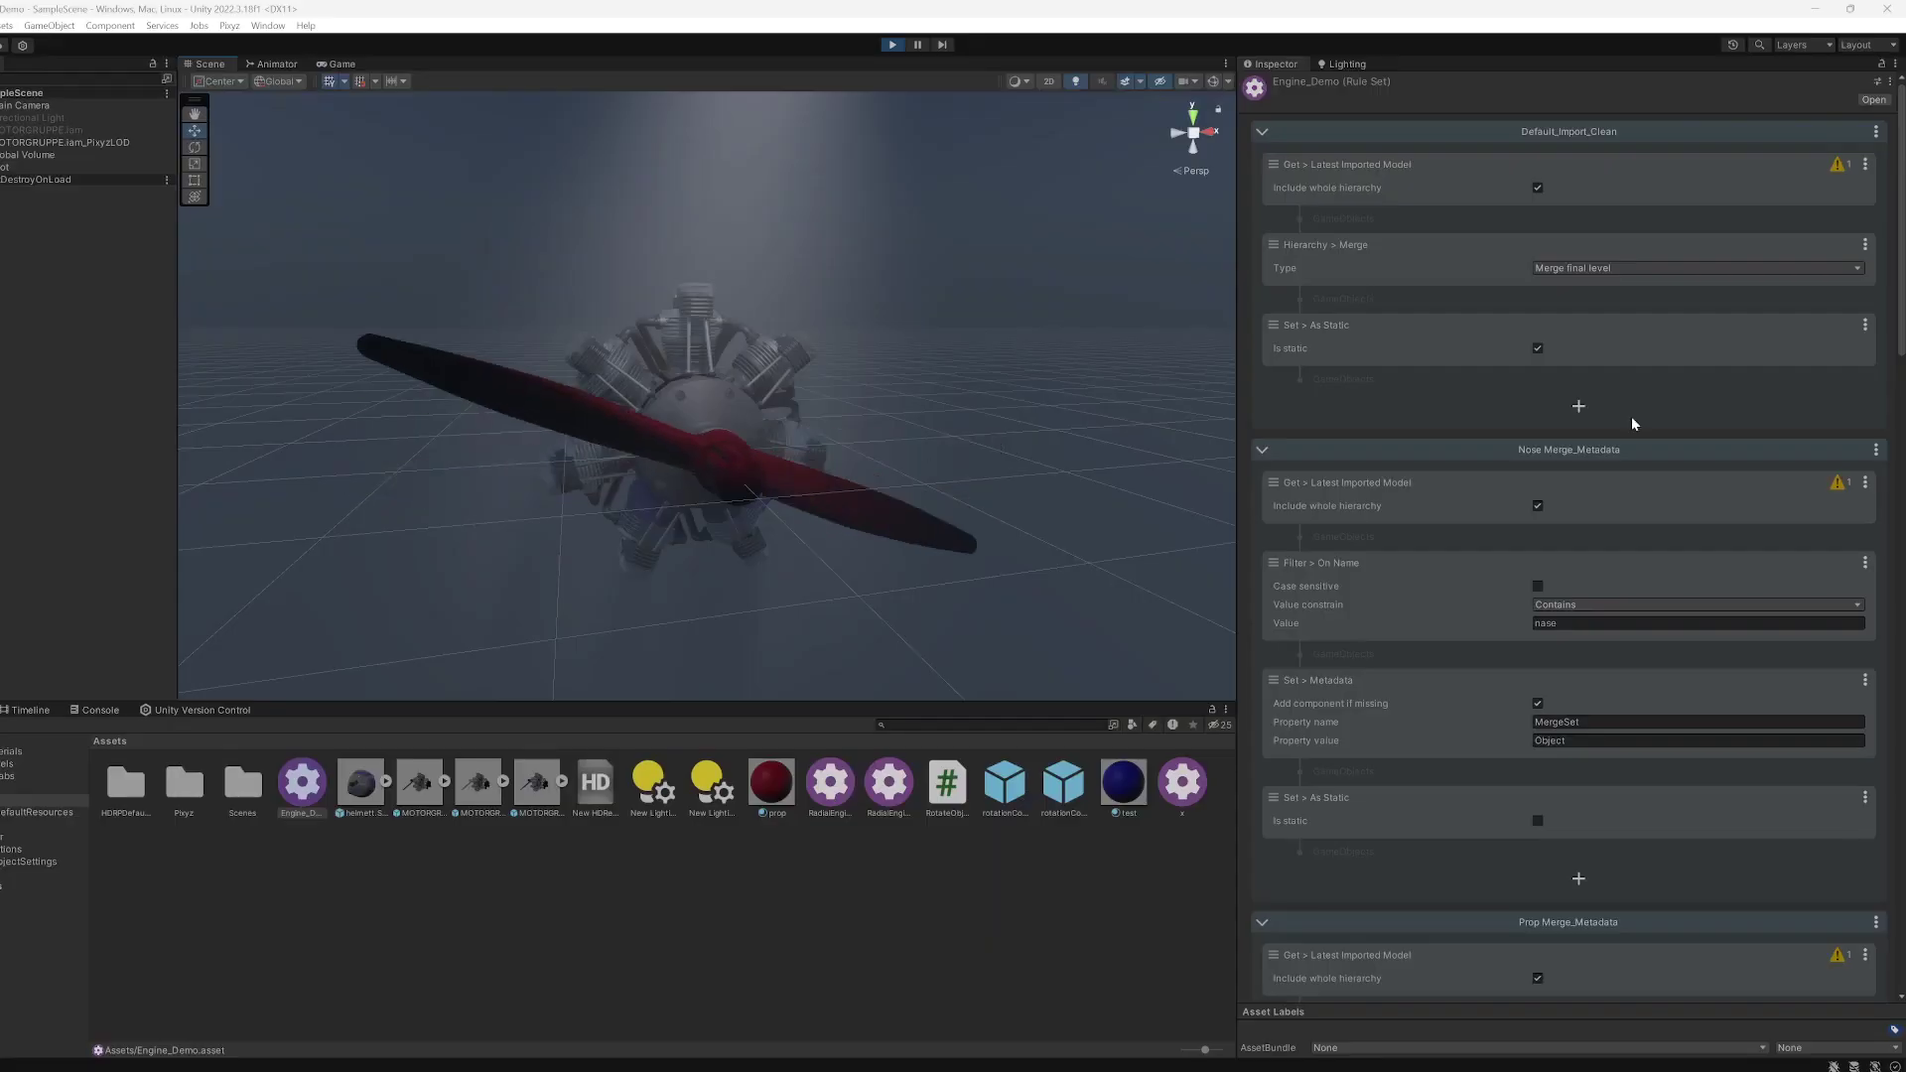
Orbit around the spinning propeller and review the rules in the Engine_Demo rule set.
{"action": "left_click_drag", "start_coordinate": [956, 353], "coordinate": [149, 367], "text": "alt"}
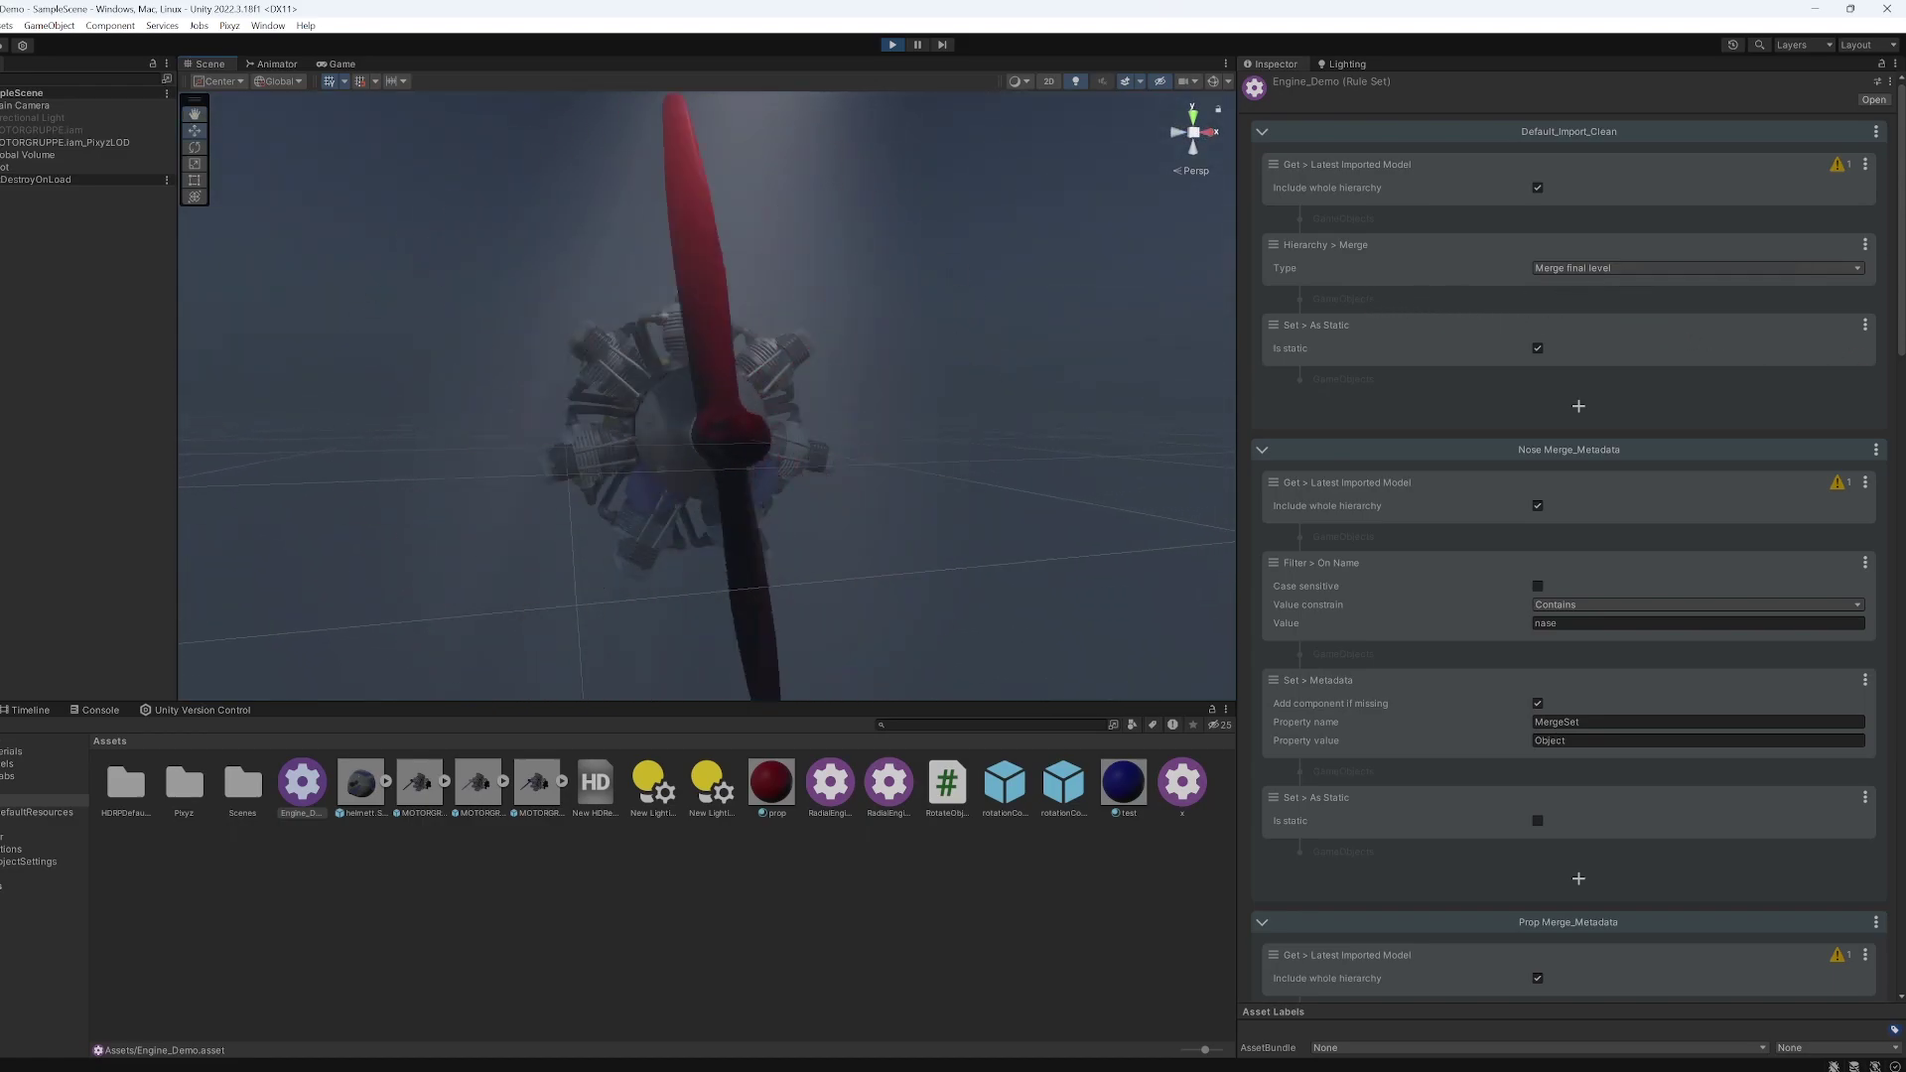
{"action": "scroll", "coordinate": [1901, 251], "scroll_direction": "down", "scroll_amount": 1}
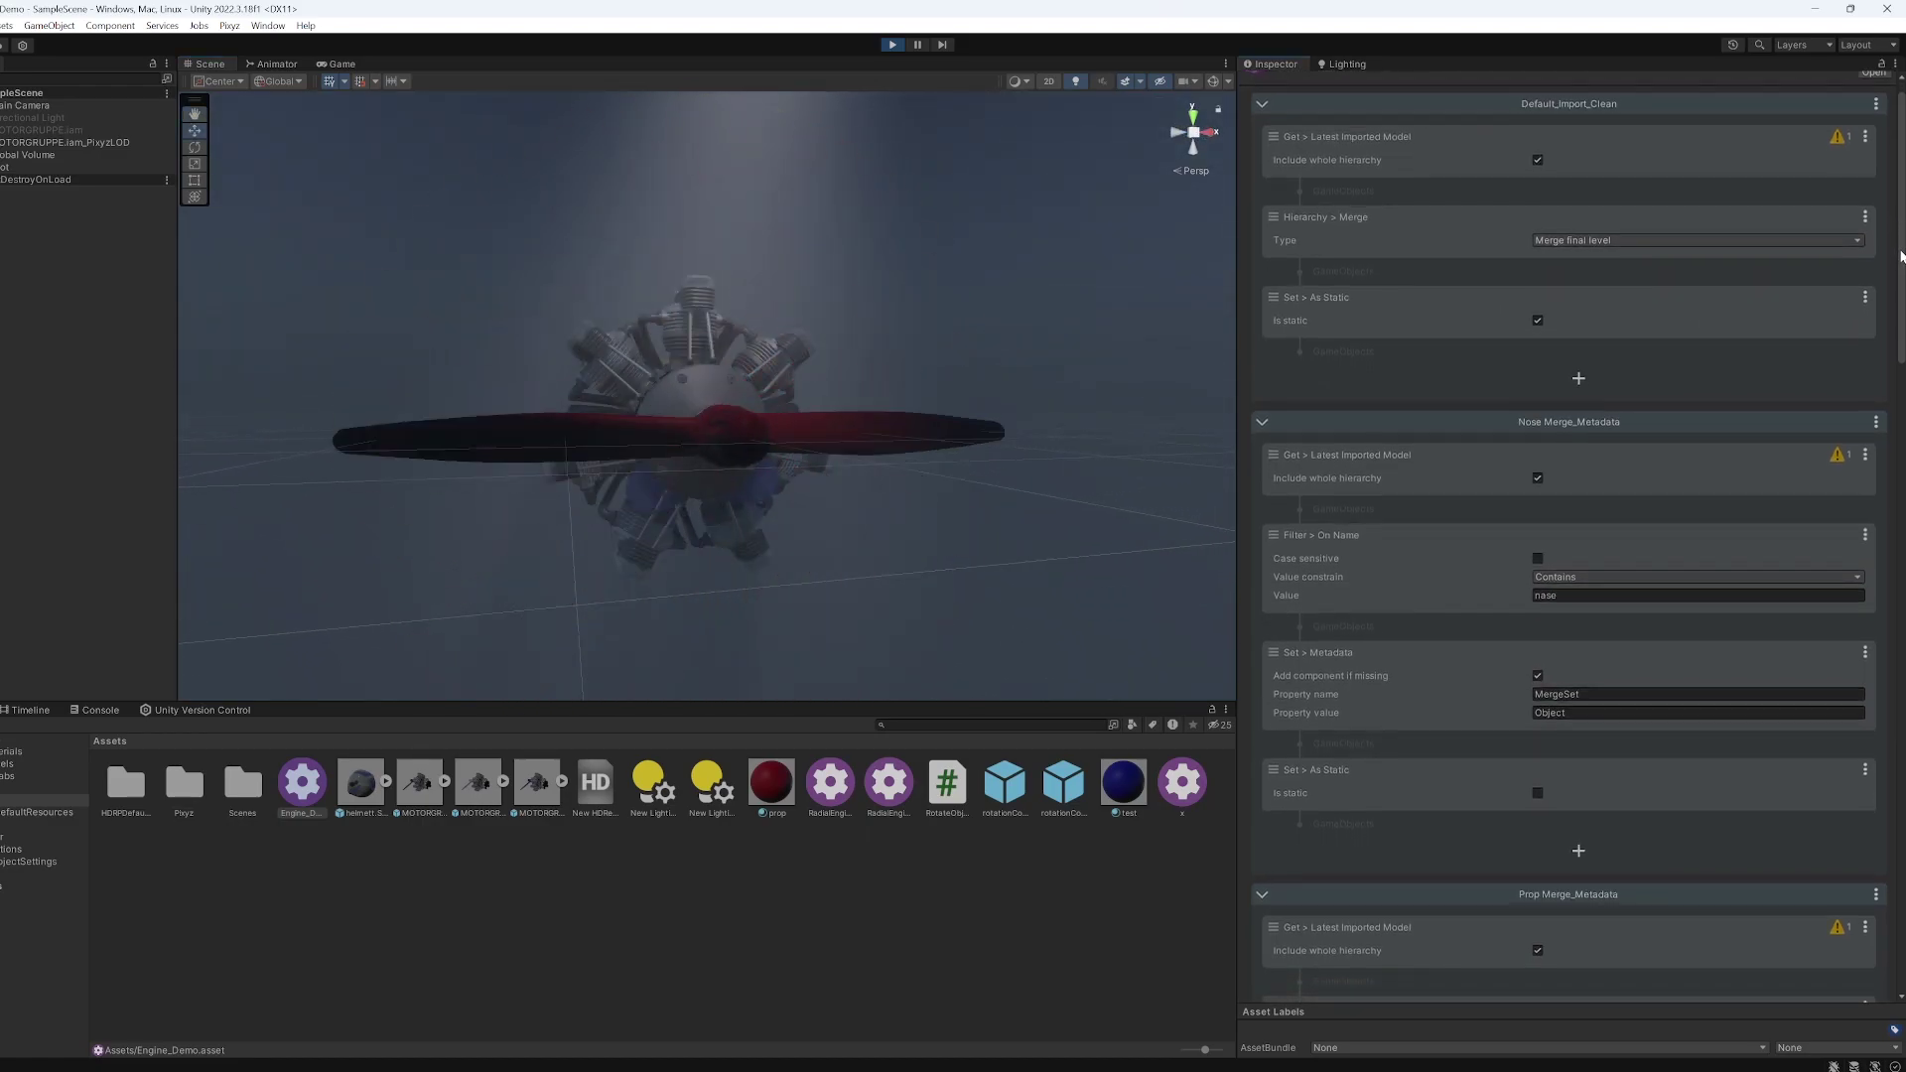